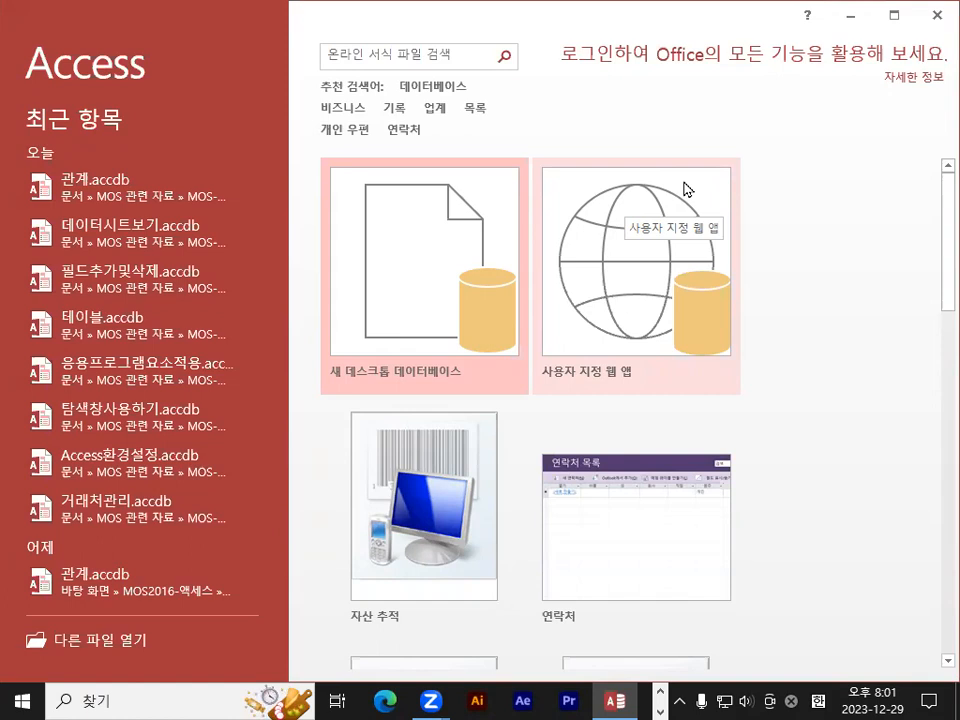
Step: Open the database 외부데이터가져오기.accdb from the MOS2016-액세스\Chapter02 folder on the desktop
click(78, 638)
click(230, 358)
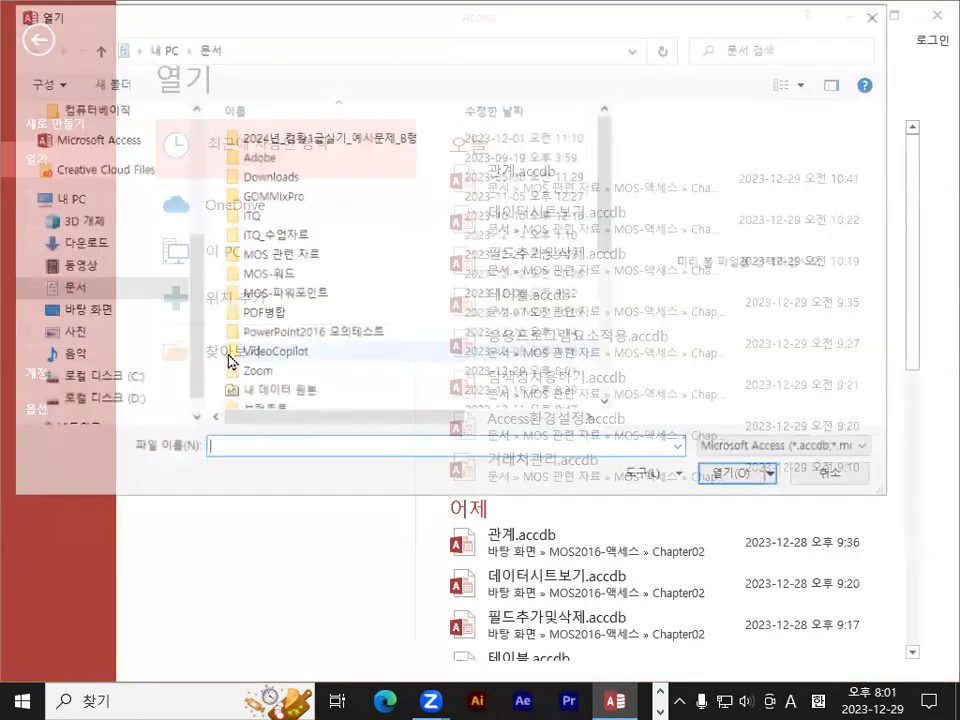
scroll(160, 230, up, 5)
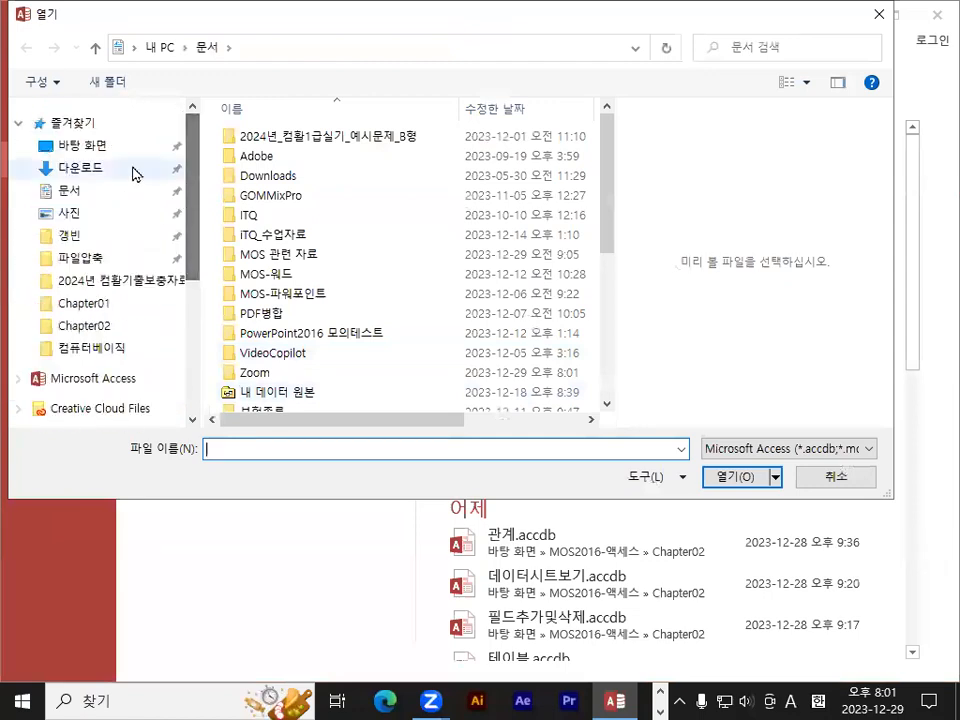
click(135, 166)
click(110, 158)
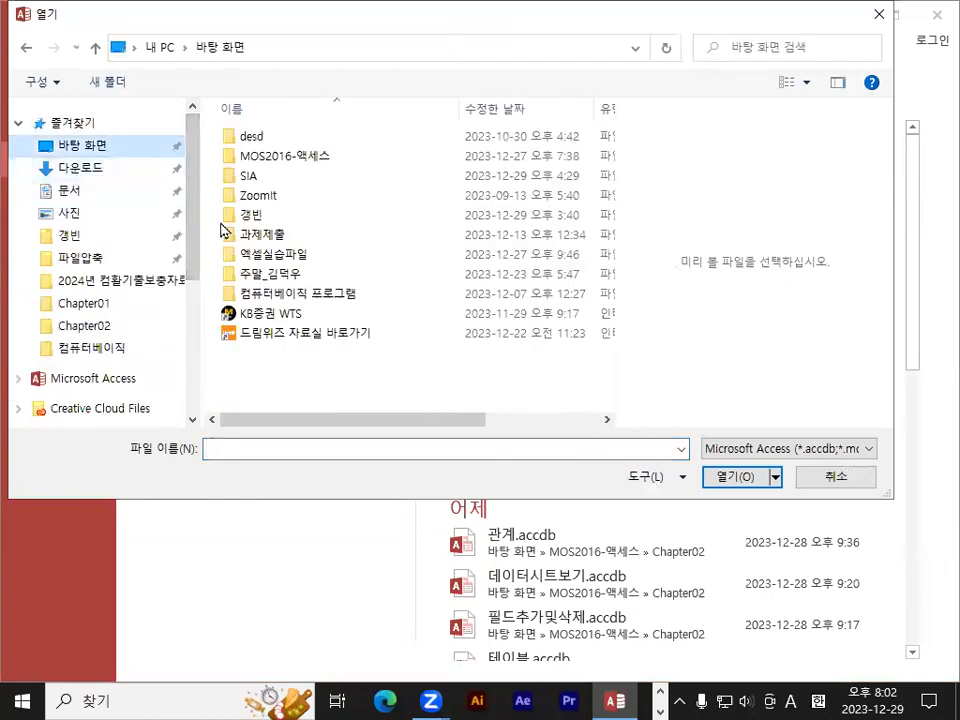
double_click(285, 156)
double_click(266, 156)
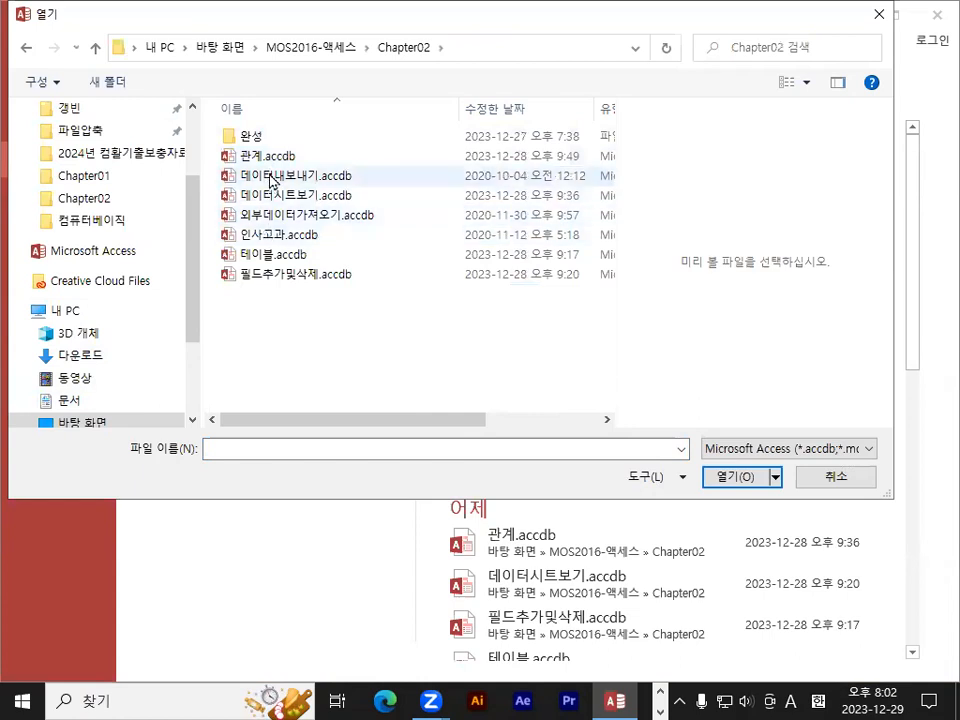
double_click(290, 215)
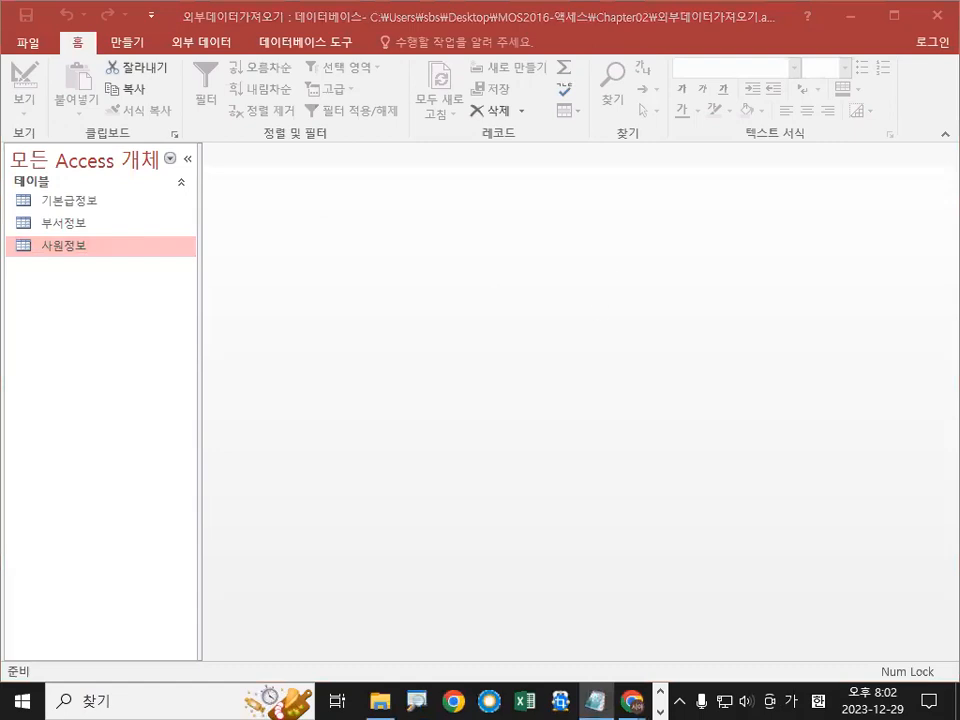
Step: Switch to the Notepad notes mos액세스설명.txt and review the section on importing external data from Access and Excel
key(alt+Tab)
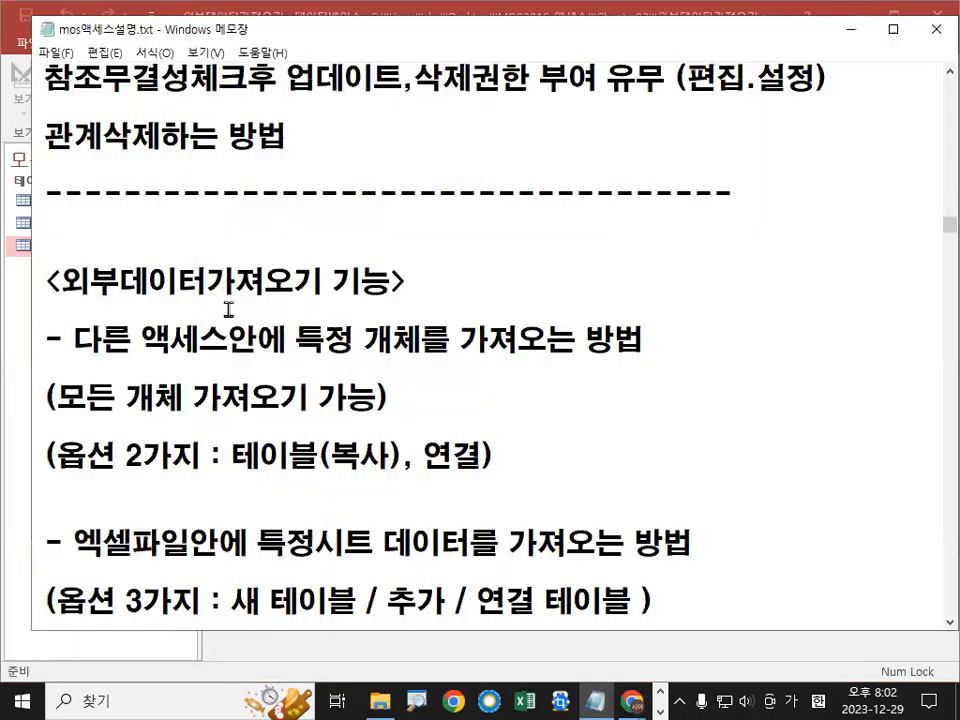
scroll(228, 309, down, 1)
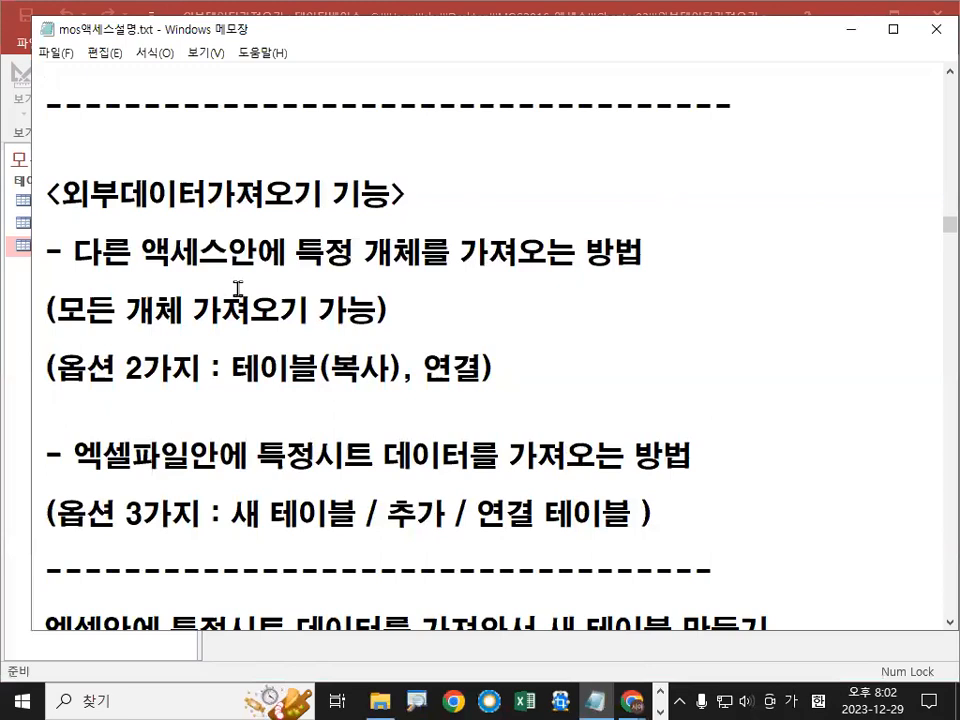
drag(63, 195, 236, 195)
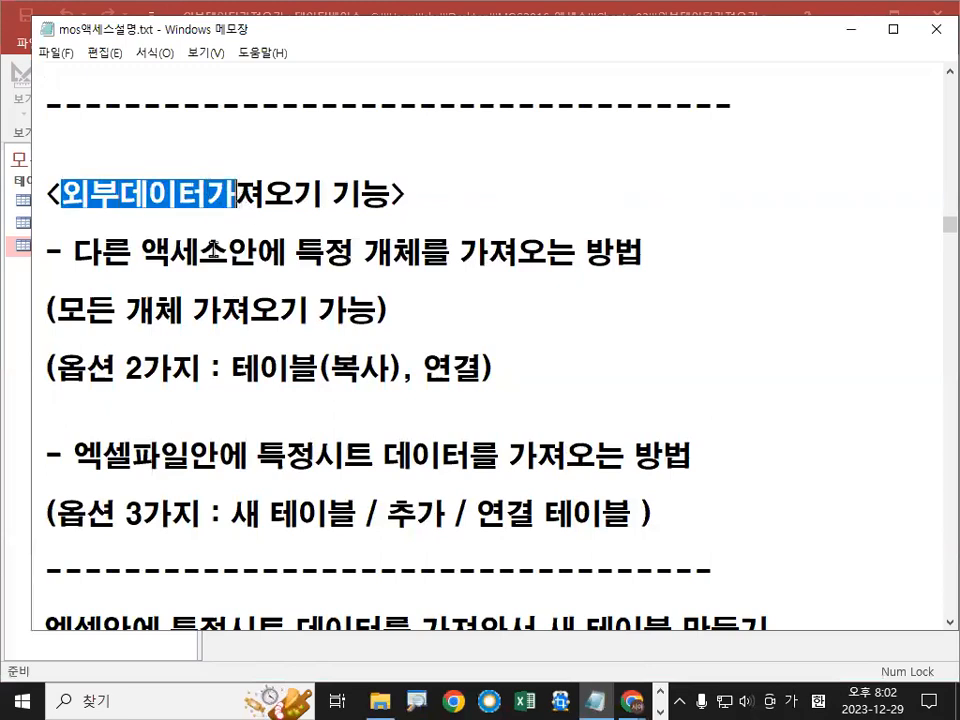
drag(76, 252, 219, 253)
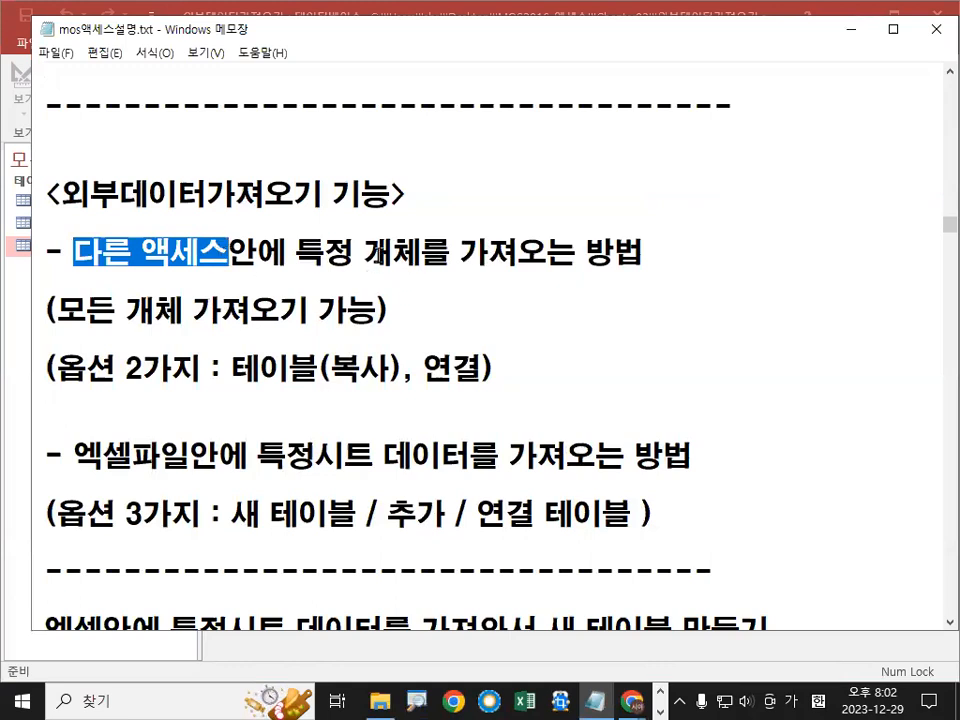
drag(392, 253, 548, 253)
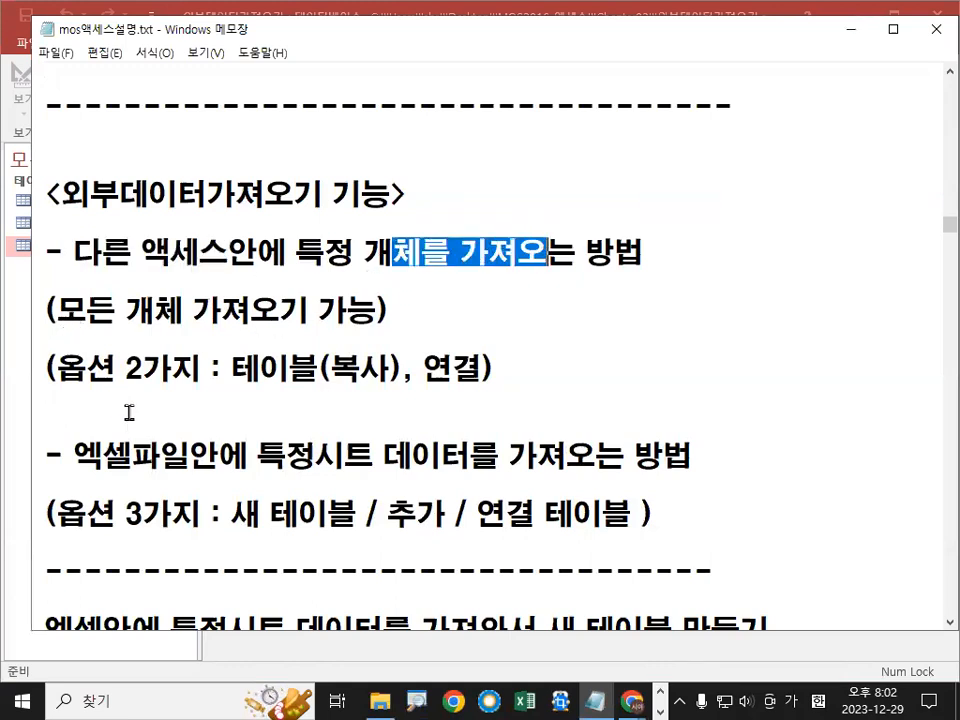
scroll(126, 407, down, 1)
drag(76, 368, 152, 368)
drag(250, 368, 385, 370)
drag(500, 368, 660, 352)
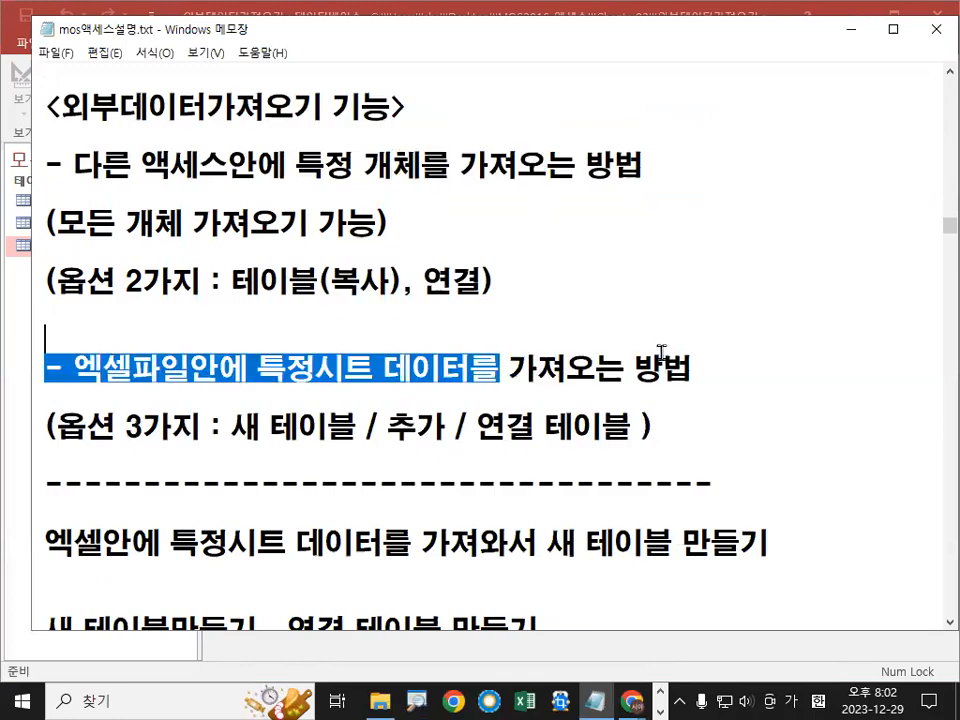
click(324, 311)
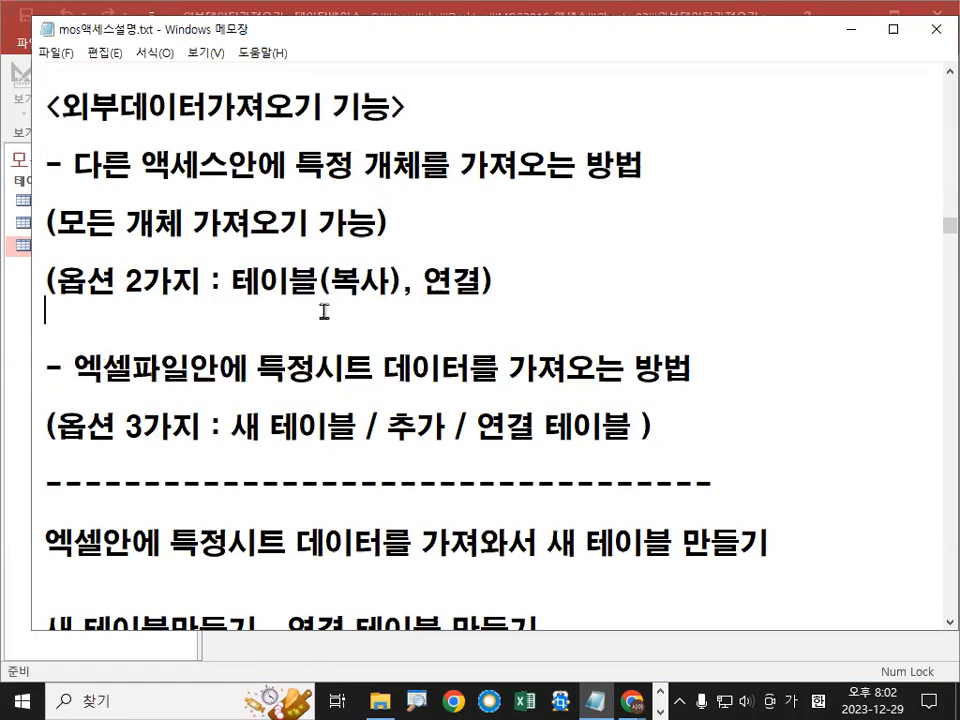
key(ctrl+2)
drag(84, 184, 204, 191)
mouse_move(434, 176)
mouse_down()
mouse_move(318, 198)
mouse_move(410, 171)
mouse_up()
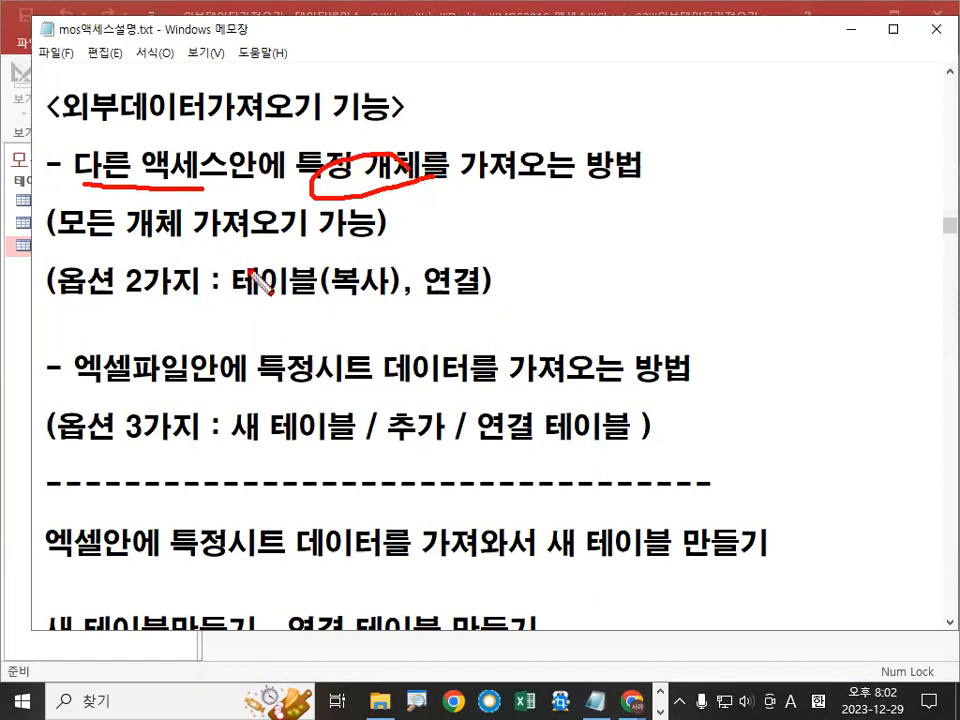
drag(235, 300, 290, 300)
mouse_move(383, 296)
mouse_down()
mouse_move(330, 294)
mouse_move(345, 258)
mouse_move(380, 290)
mouse_up()
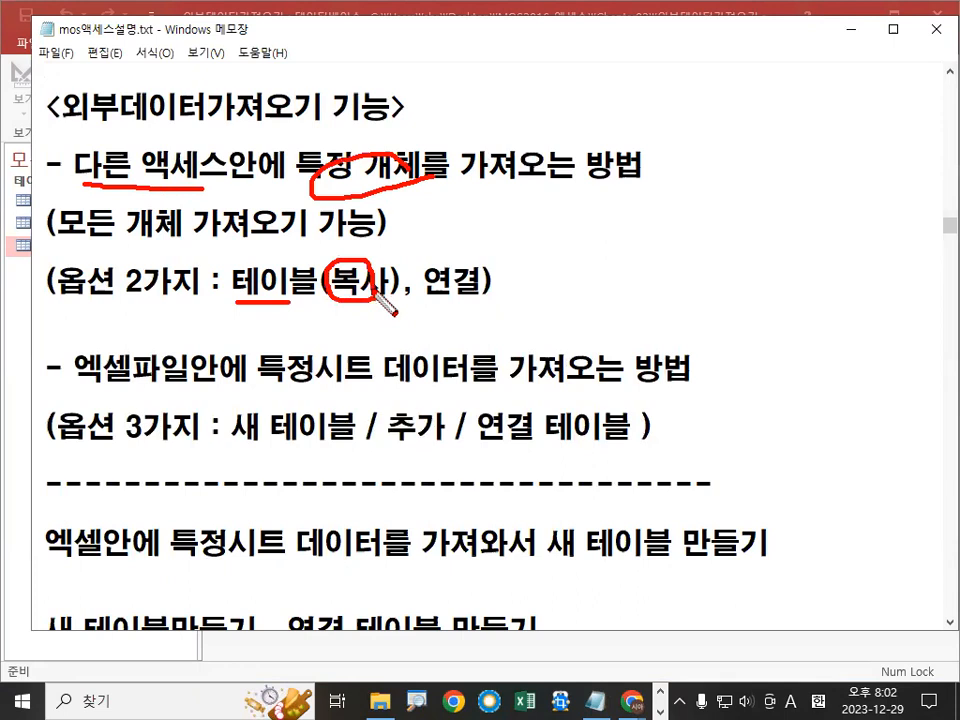
mouse_move(478, 297)
mouse_down()
mouse_move(437, 262)
mouse_move(479, 292)
mouse_up()
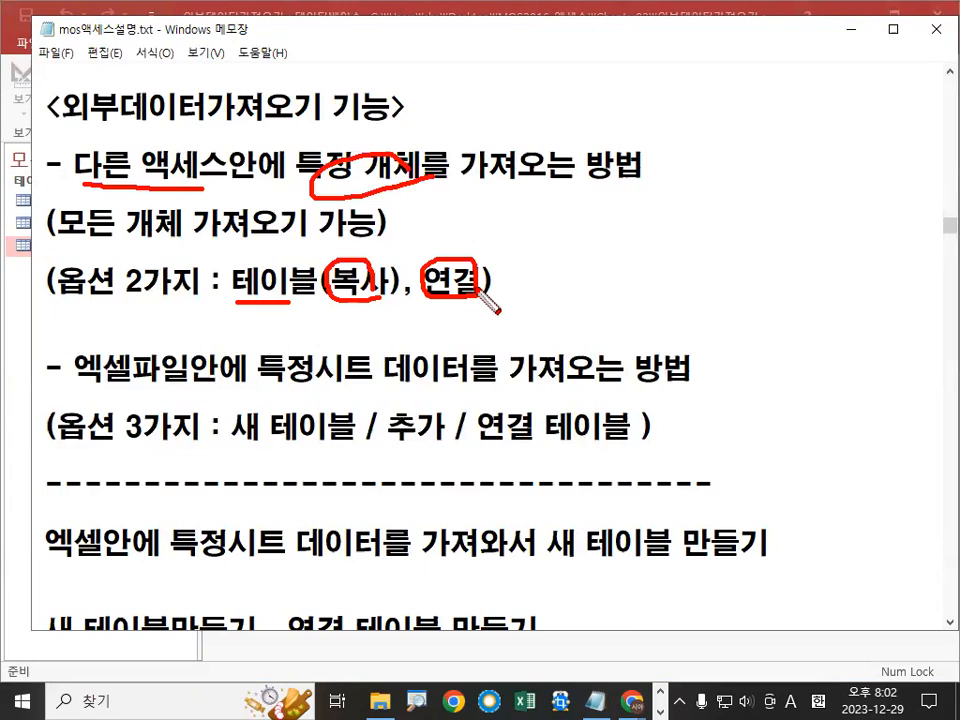
key(Escape)
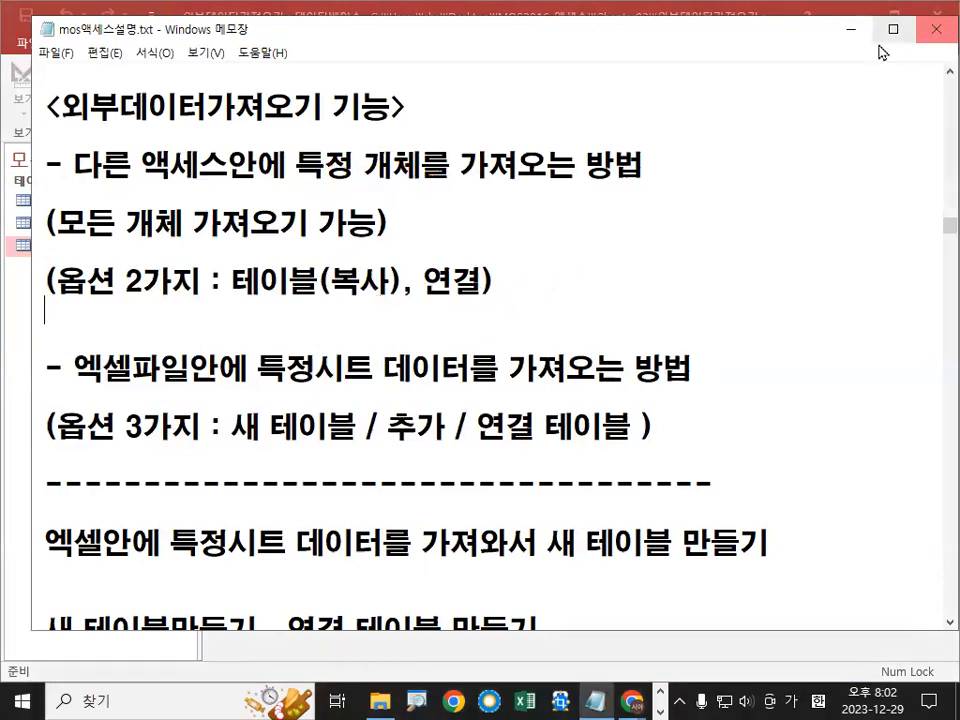
click(849, 33)
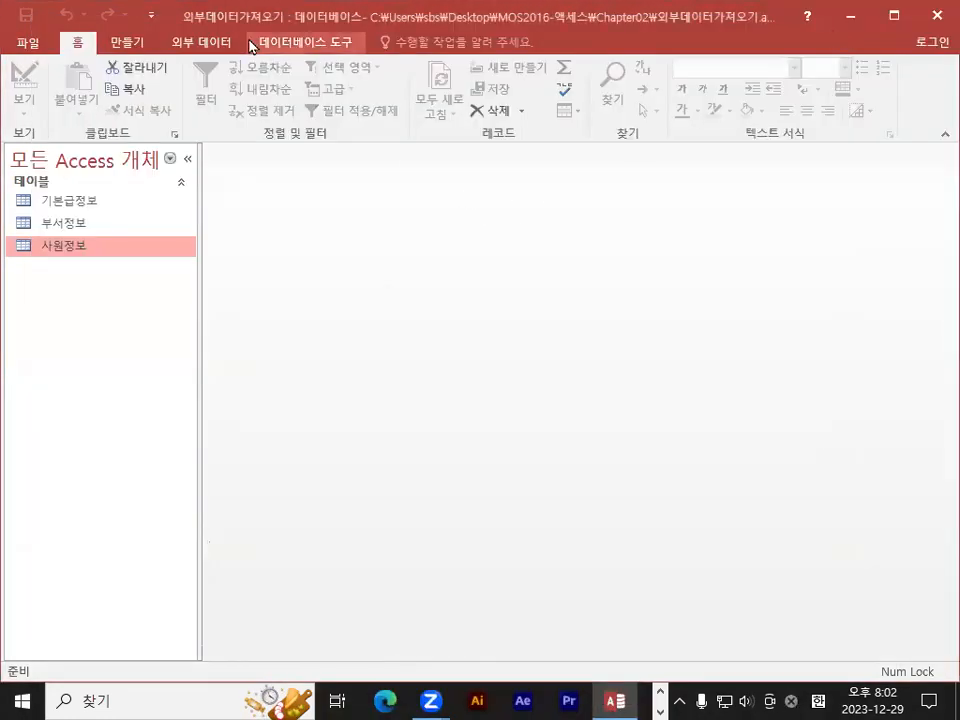
Step: Start importing external data from another Access database into the current one
key(ctrl+1)
click(190, 38)
mouse_move(273, 92)
mouse_down()
mouse_move(176, 130)
mouse_move(182, 55)
mouse_up()
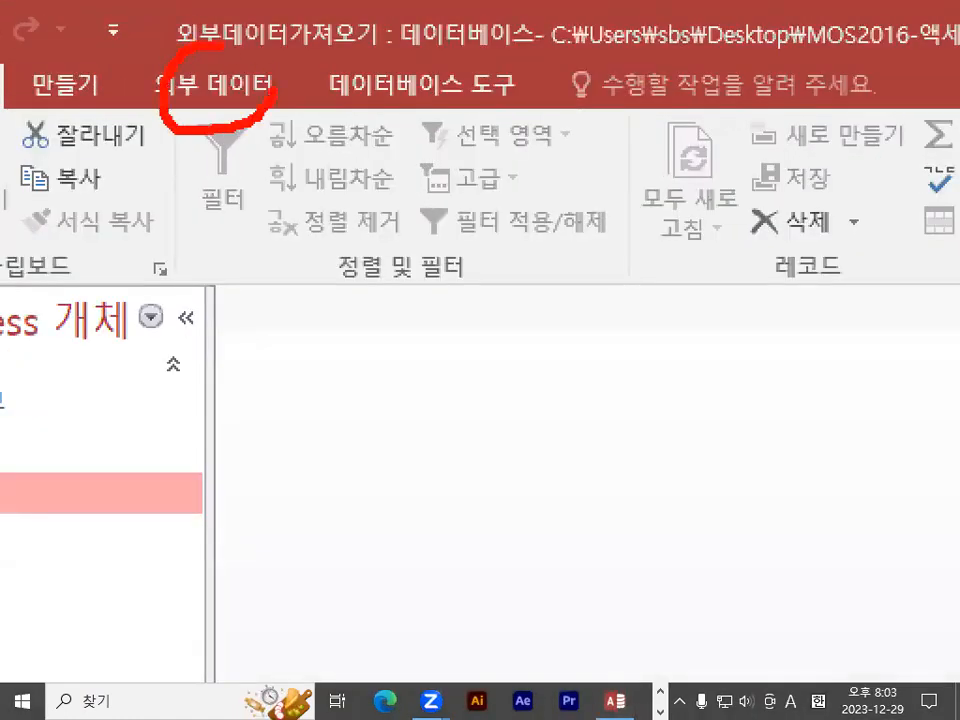
key(Escape)
click(198, 44)
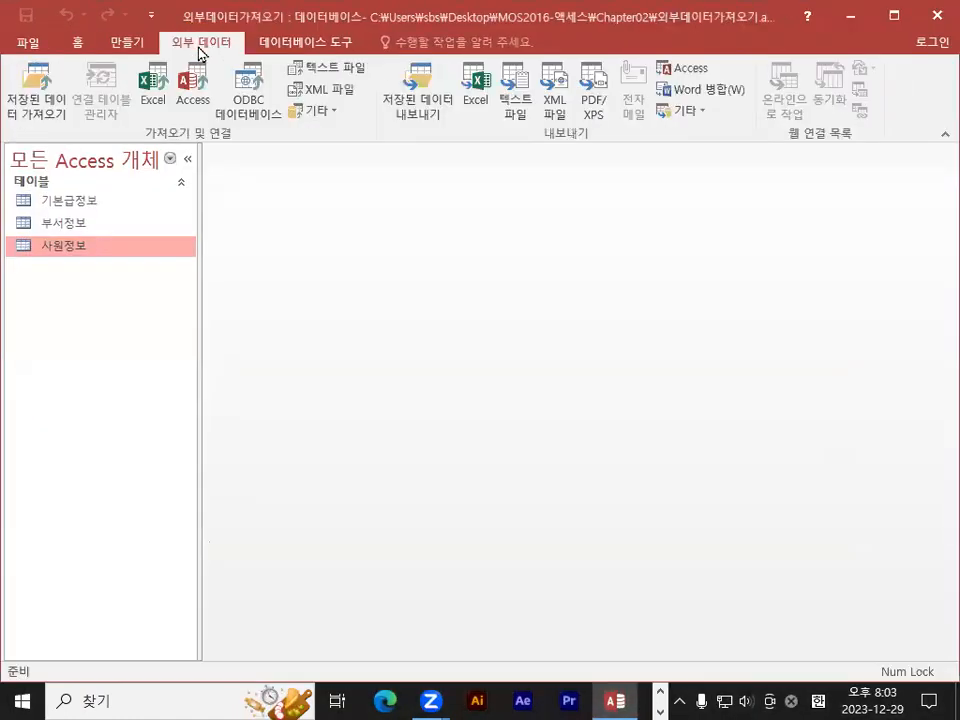
key(ctrl+1)
drag(168, 290, 370, 290)
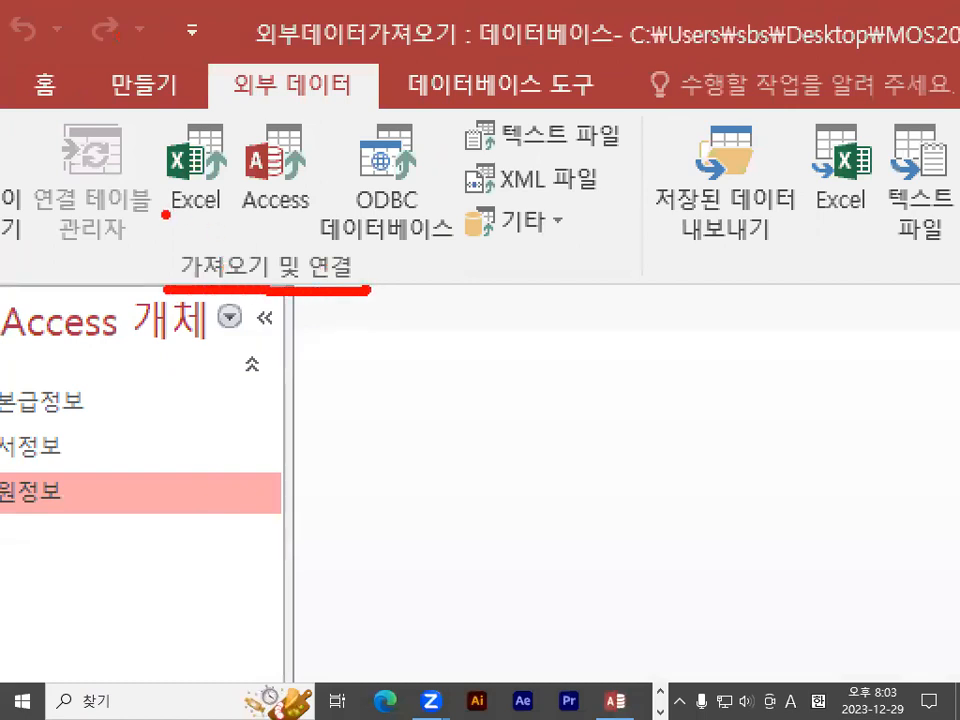
mouse_move(340, 198)
mouse_down()
mouse_move(252, 232)
mouse_move(283, 96)
mouse_move(343, 180)
mouse_up()
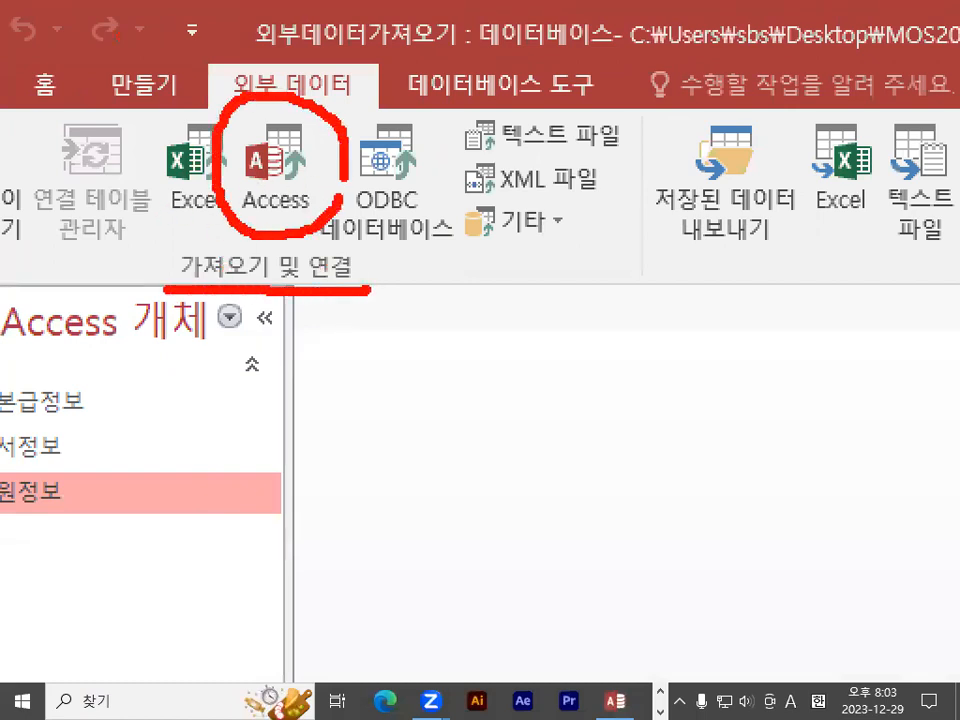
key(Escape)
click(193, 95)
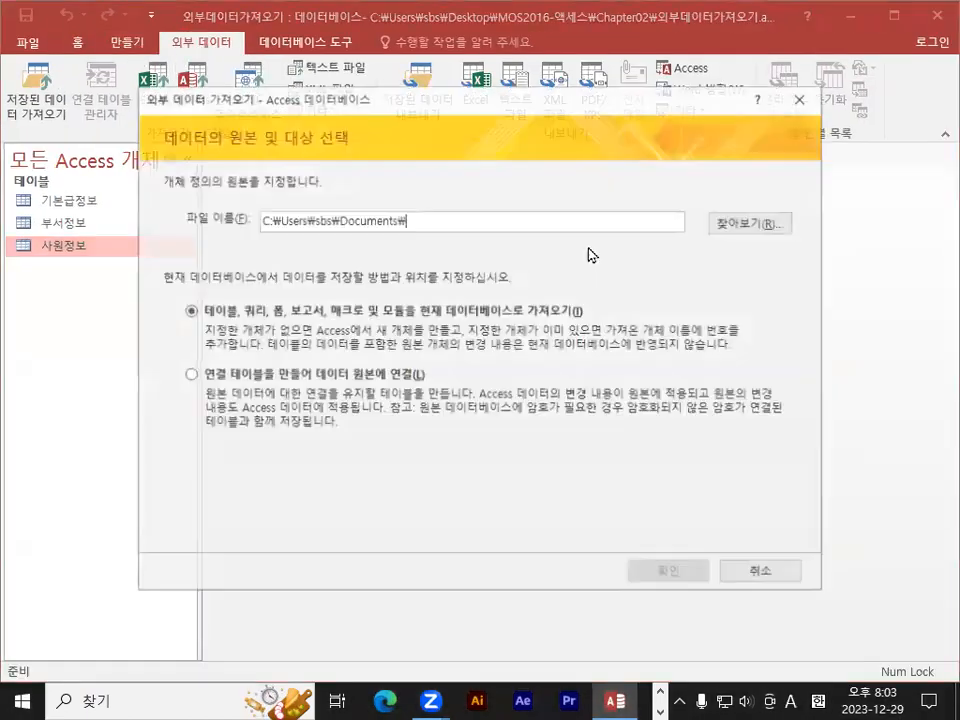
drag(571, 100, 581, 153)
Step: Choose 인사고과.accdb from the desktop's MOS2016-액세스\Chapter02 folder as the source file for the import
key(ctrl+1)
click(816, 281)
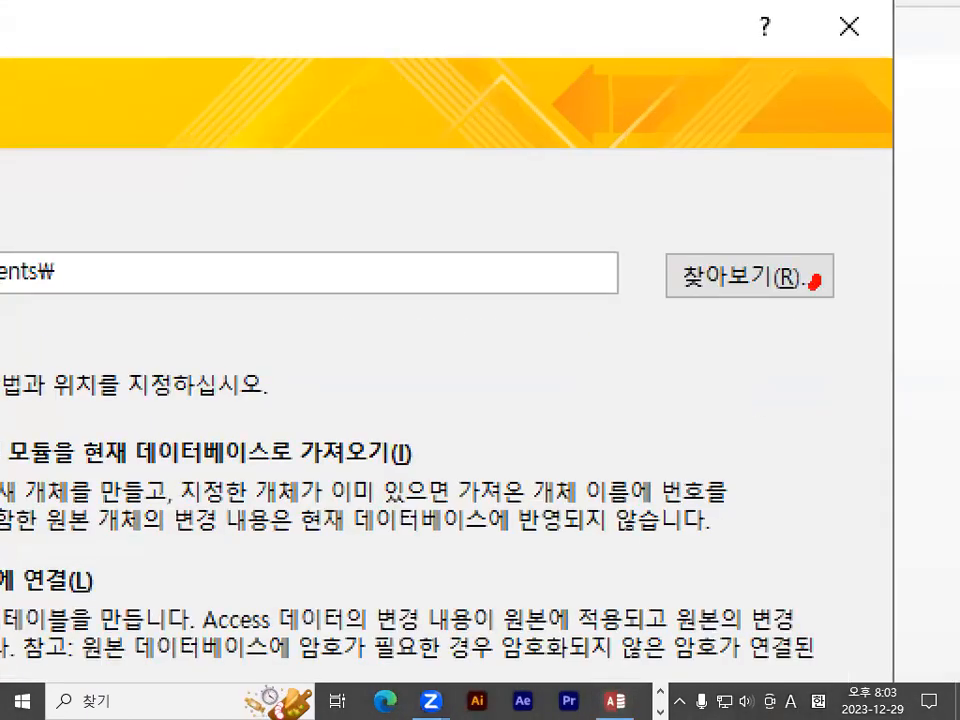
drag(816, 281, 788, 270)
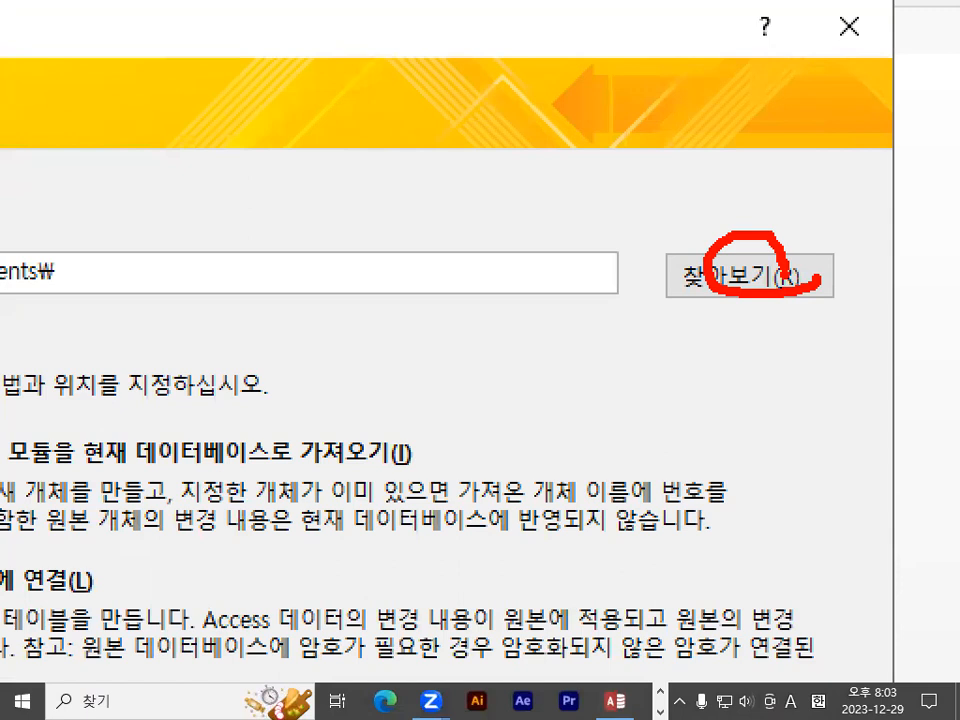
key(Escape)
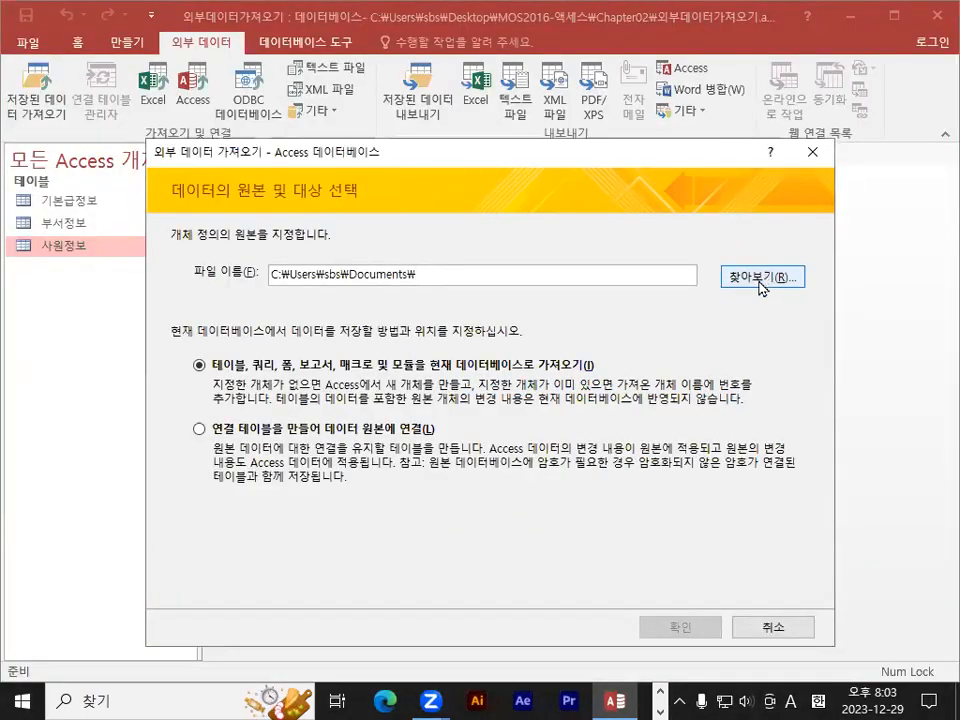
click(758, 280)
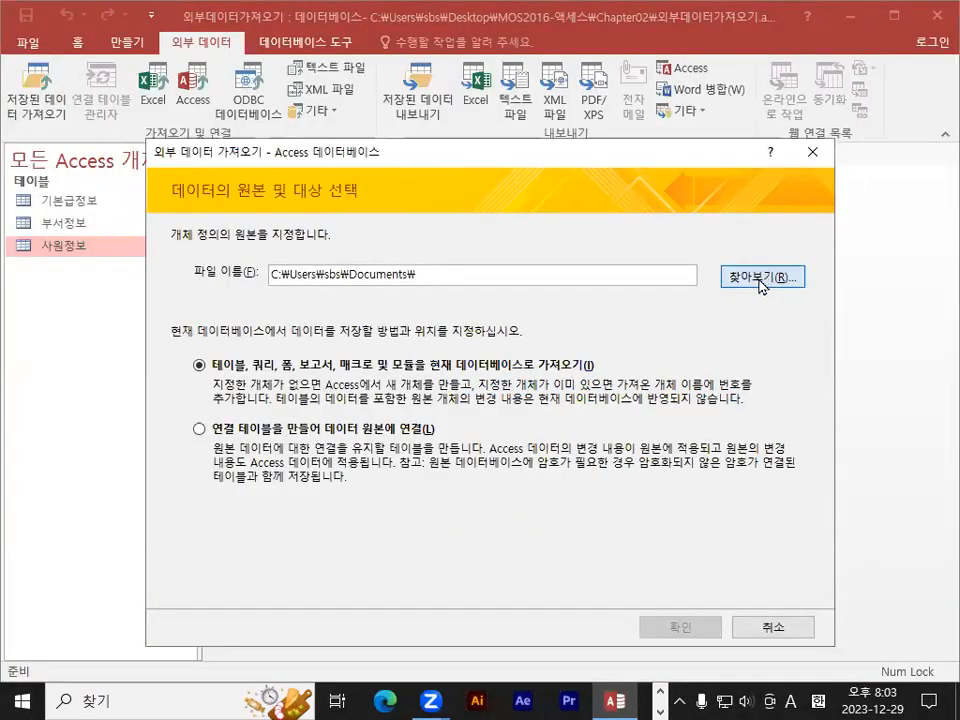
drag(419, 192, 419, 140)
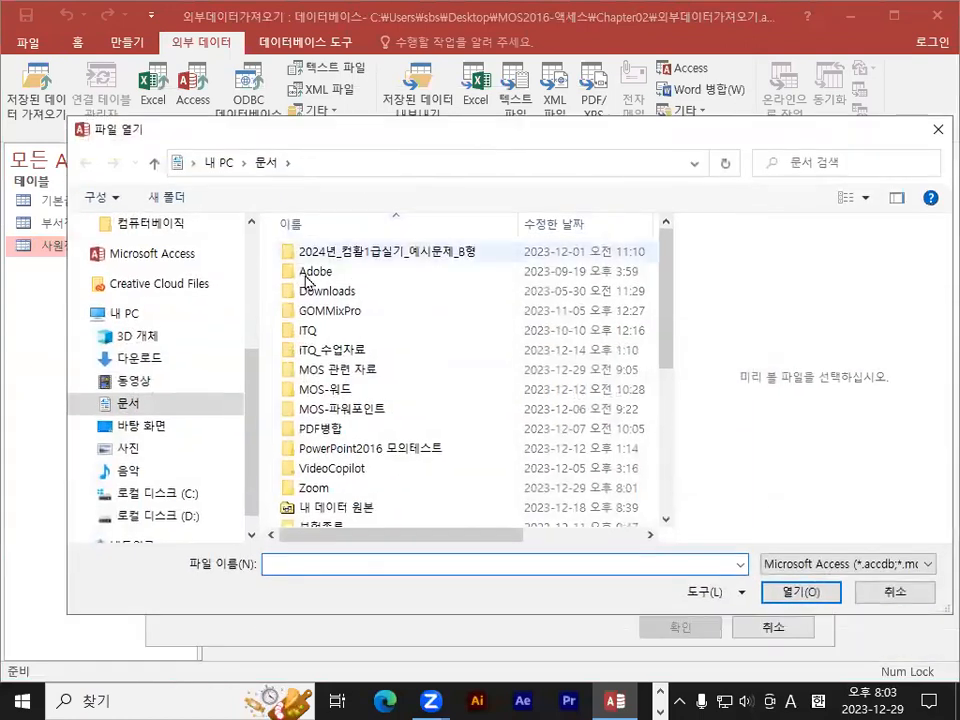
drag(251, 375, 251, 240)
click(141, 262)
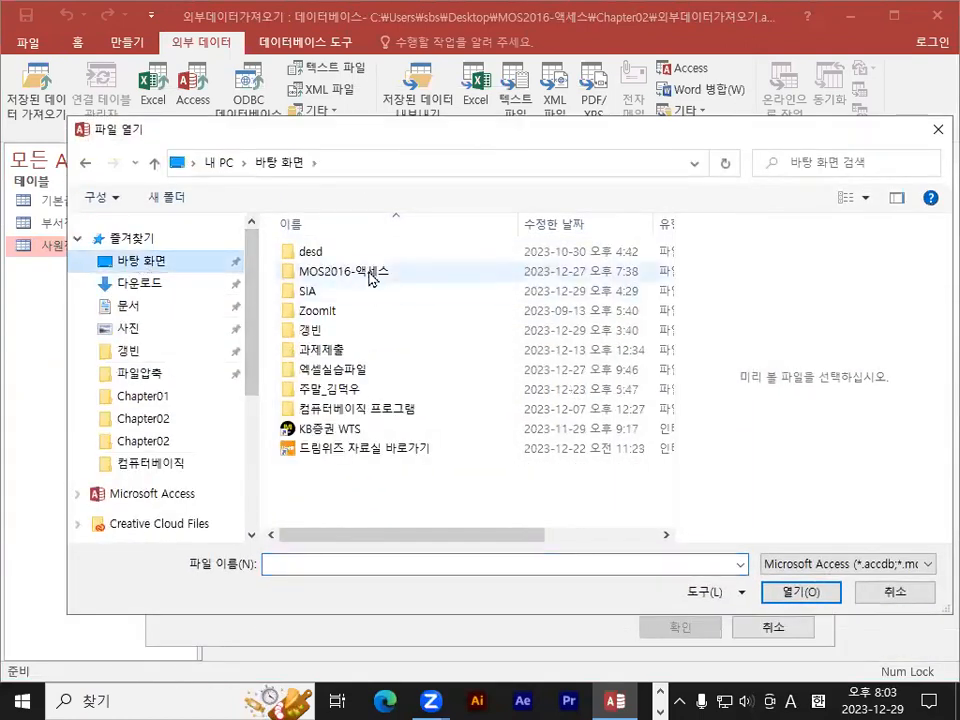
double_click(365, 276)
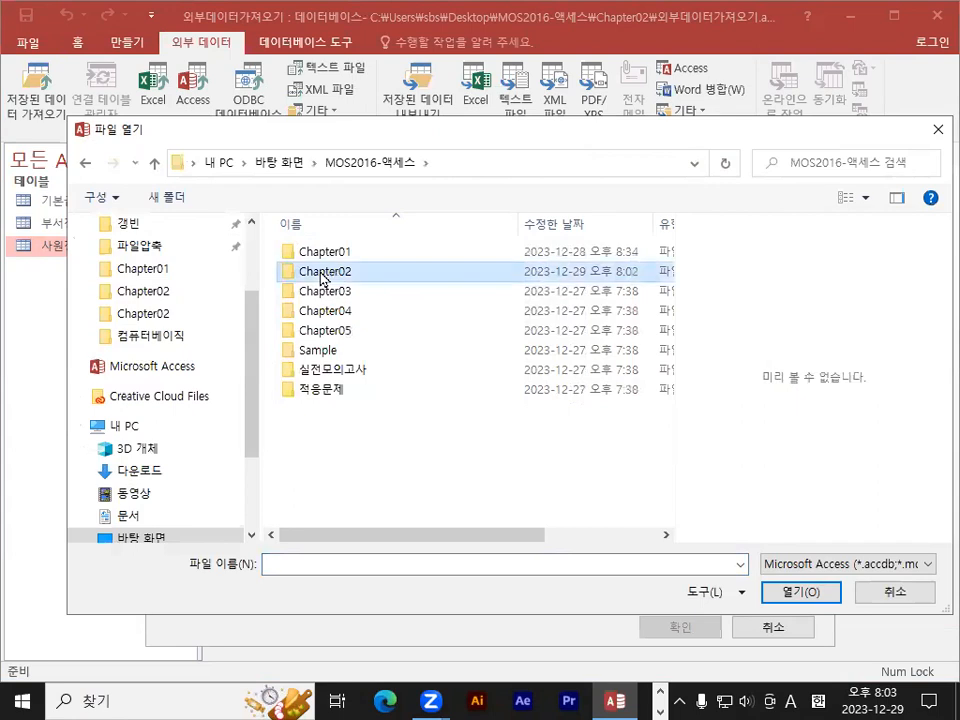
double_click(318, 274)
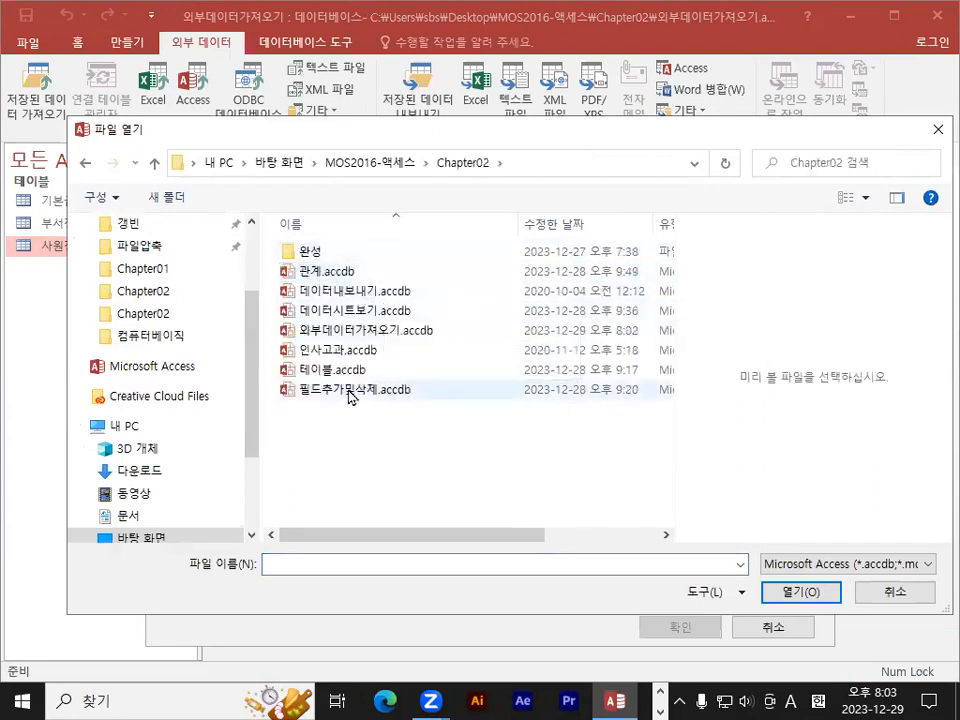
click(338, 350)
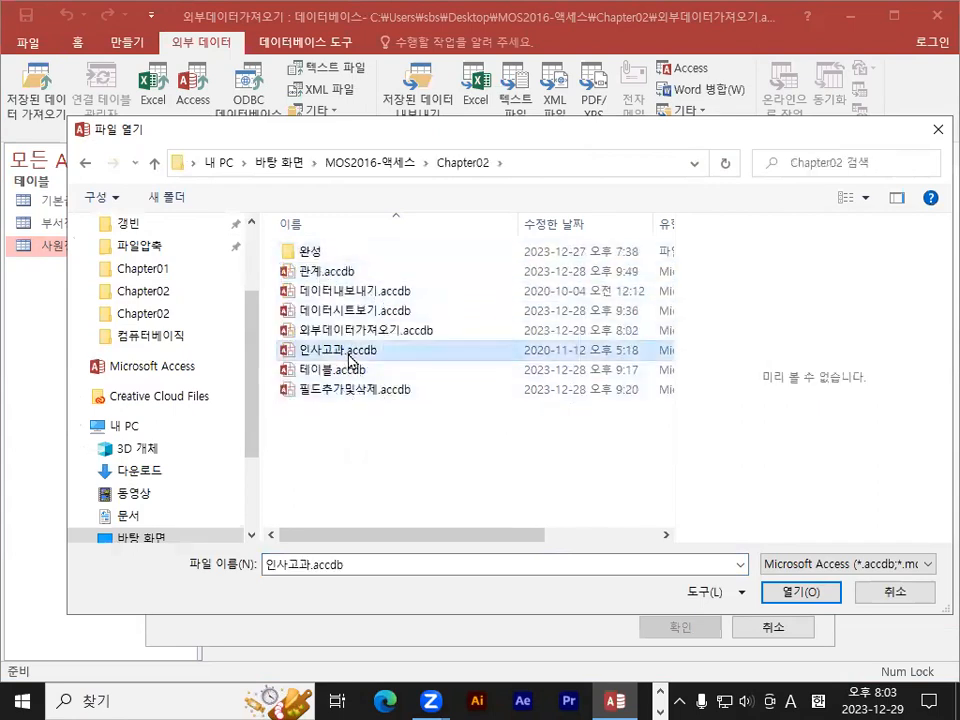
click(815, 596)
click(656, 266)
mouse_move(656, 266)
mouse_down()
mouse_move(497, 237)
mouse_move(658, 282)
mouse_up()
key(Escape)
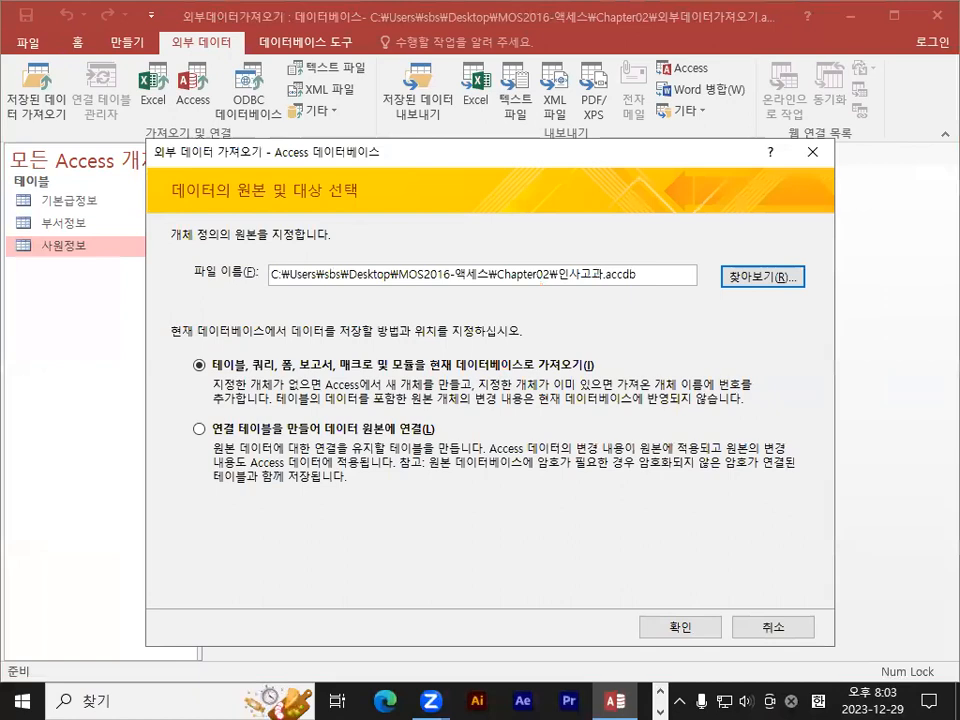
Step: Examine the storage option that imports tables, queries, forms, reports, macros and modules into the current database
key(ctrl+1)
click(184, 386)
mouse_move(259, 361)
mouse_down()
mouse_move(203, 360)
mouse_move(397, 379)
mouse_move(598, 381)
mouse_up()
mouse_move(243, 356)
mouse_down()
mouse_move(343, 331)
mouse_move(616, 349)
mouse_up()
key(Escape)
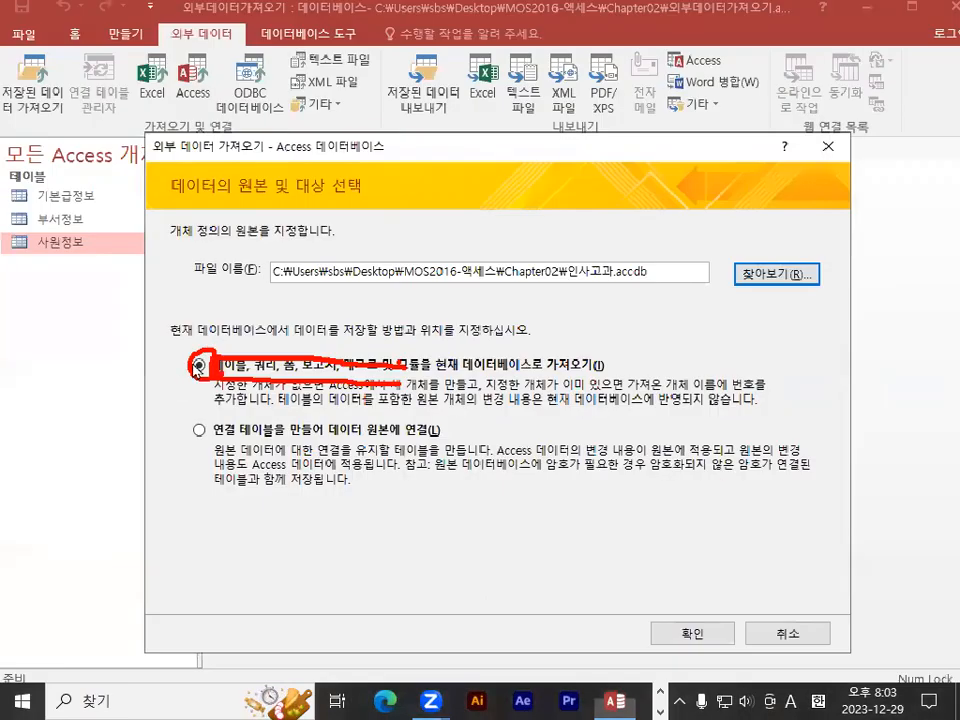
key(ctrl+1)
drag(192, 399, 587, 395)
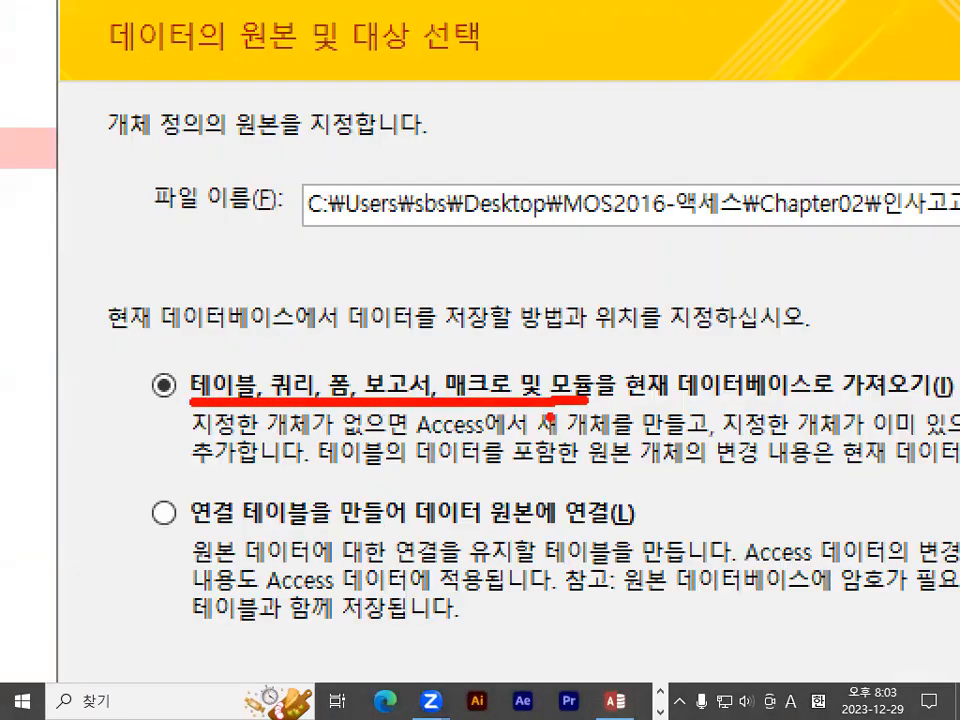
mouse_move(857, 363)
mouse_down()
mouse_move(842, 388)
mouse_move(880, 354)
mouse_move(912, 370)
mouse_up()
drag(534, 326, 612, 275)
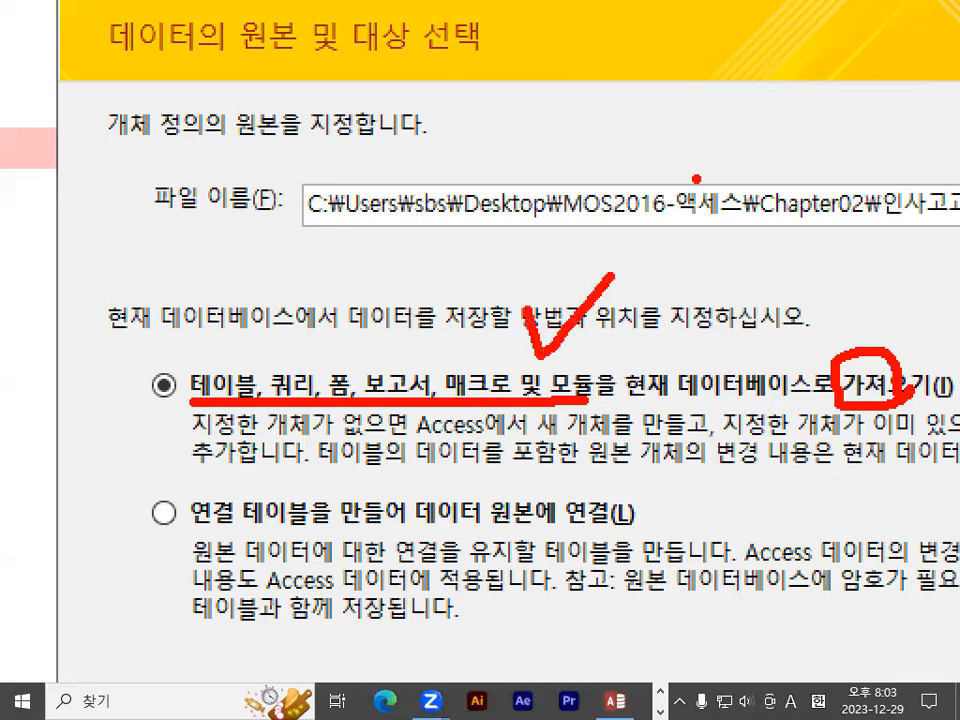
Step: Examine the storage option that links to the data source by creating a linked table
key(Escape)
key(ctrl+1)
click(220, 441)
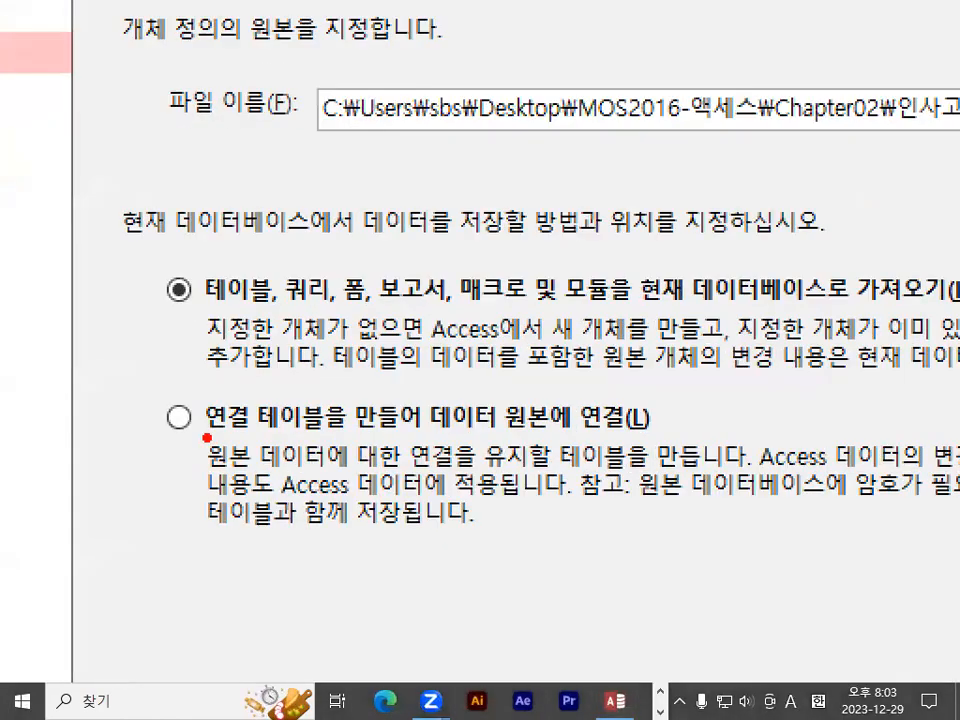
drag(207, 437, 272, 436)
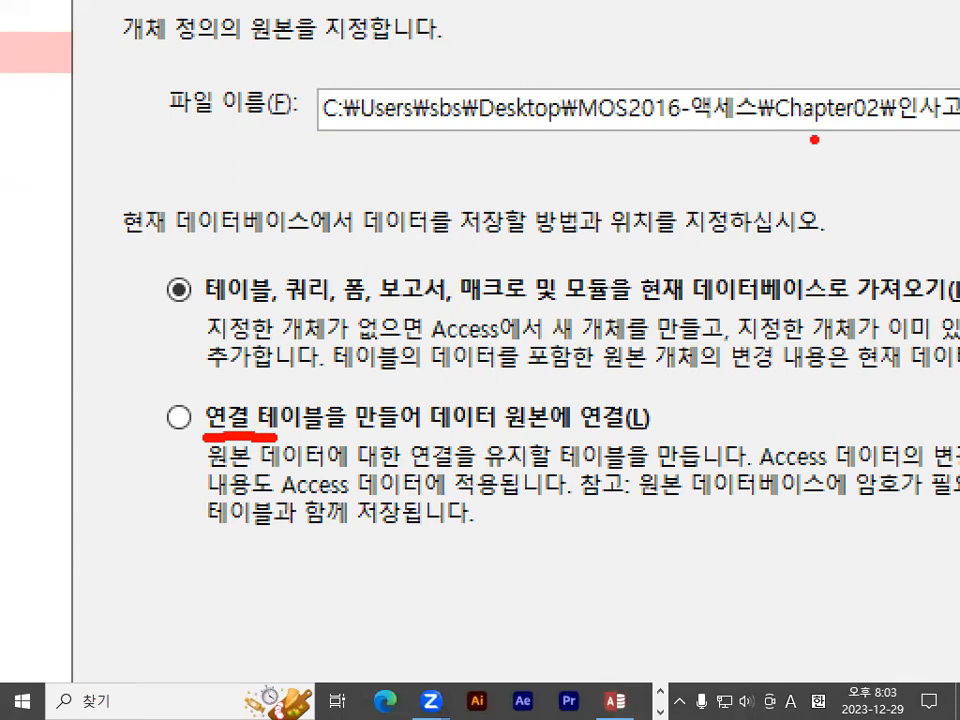
key(Escape)
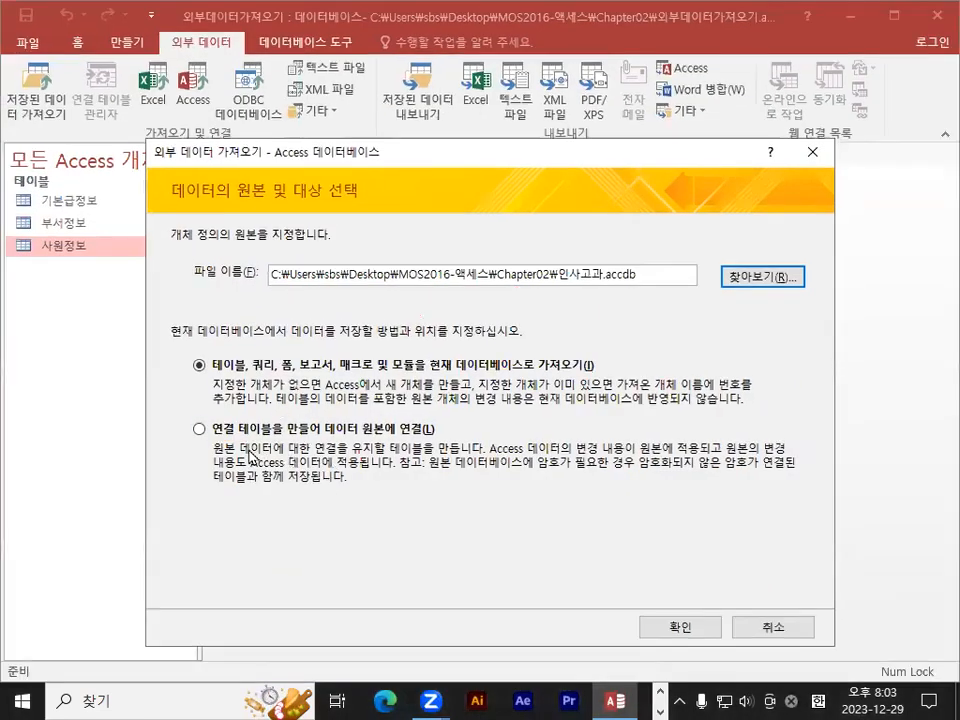
key(ctrl+1)
click(283, 429)
mouse_move(283, 429)
mouse_down()
mouse_move(156, 451)
mouse_move(264, 433)
mouse_up()
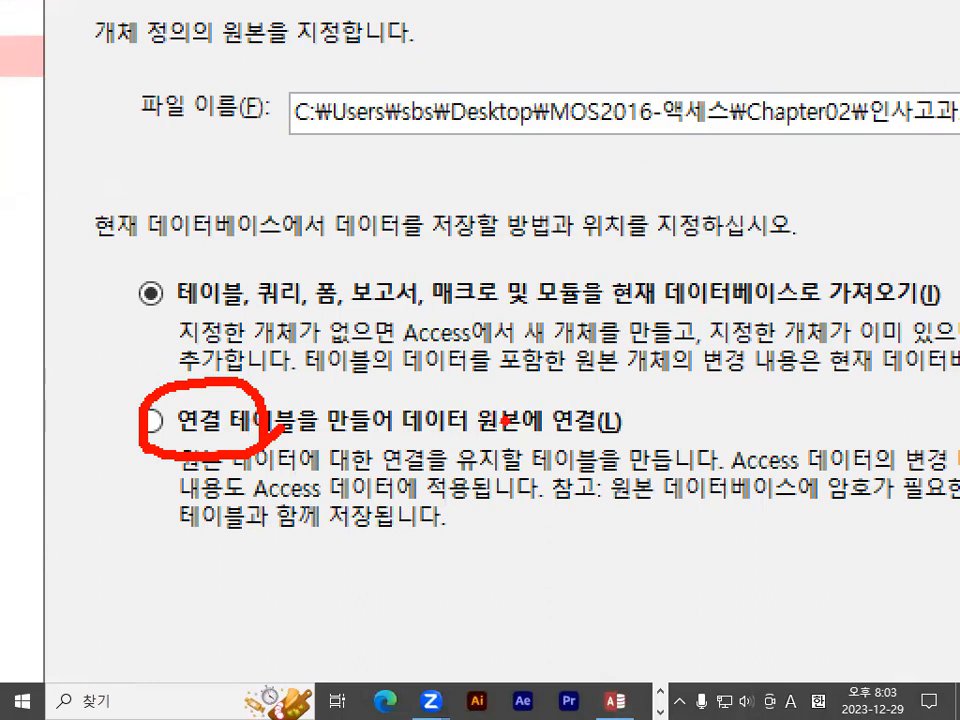
mouse_move(186, 378)
mouse_down()
mouse_move(198, 400)
mouse_move(266, 318)
mouse_up()
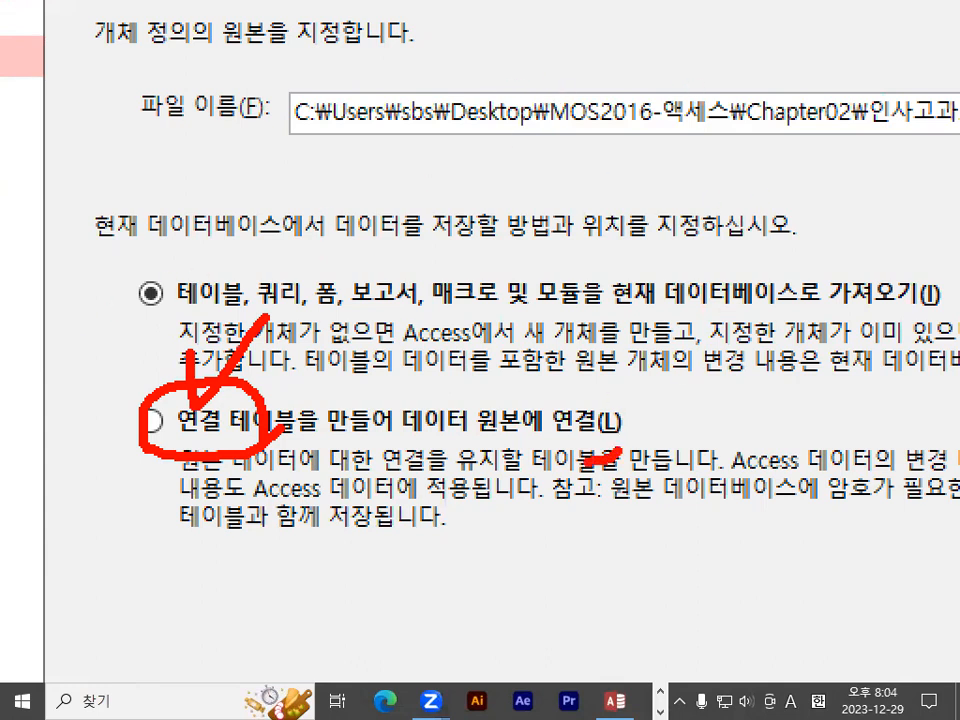
drag(616, 450, 586, 432)
key(Escape)
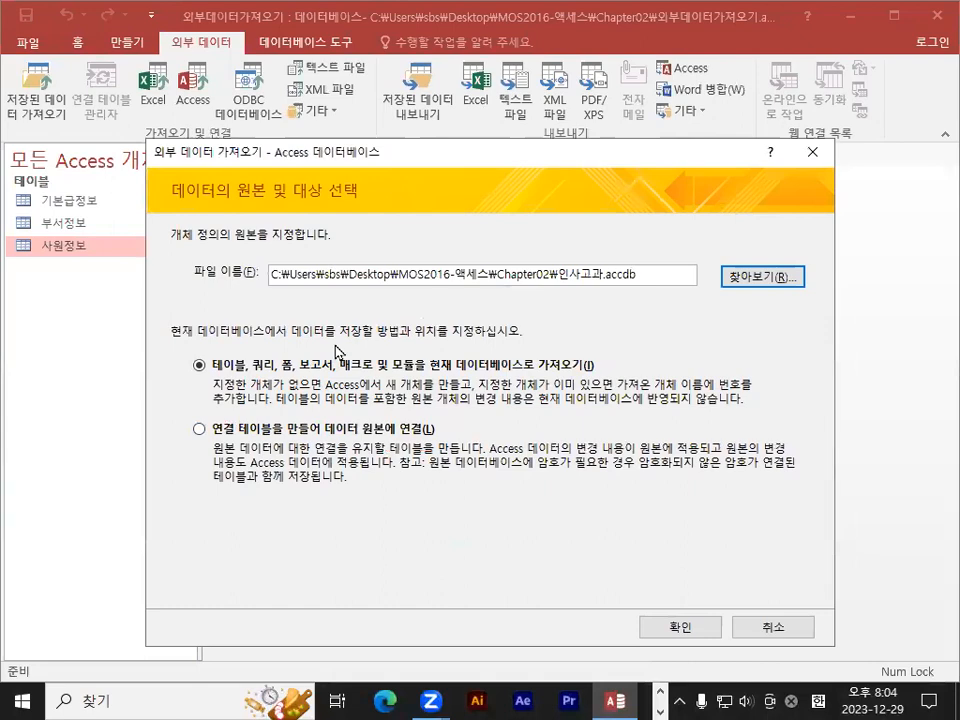
Step: Proceed with importing objects from 인사고과.accdb into the current database using the import option
key(ctrl+1)
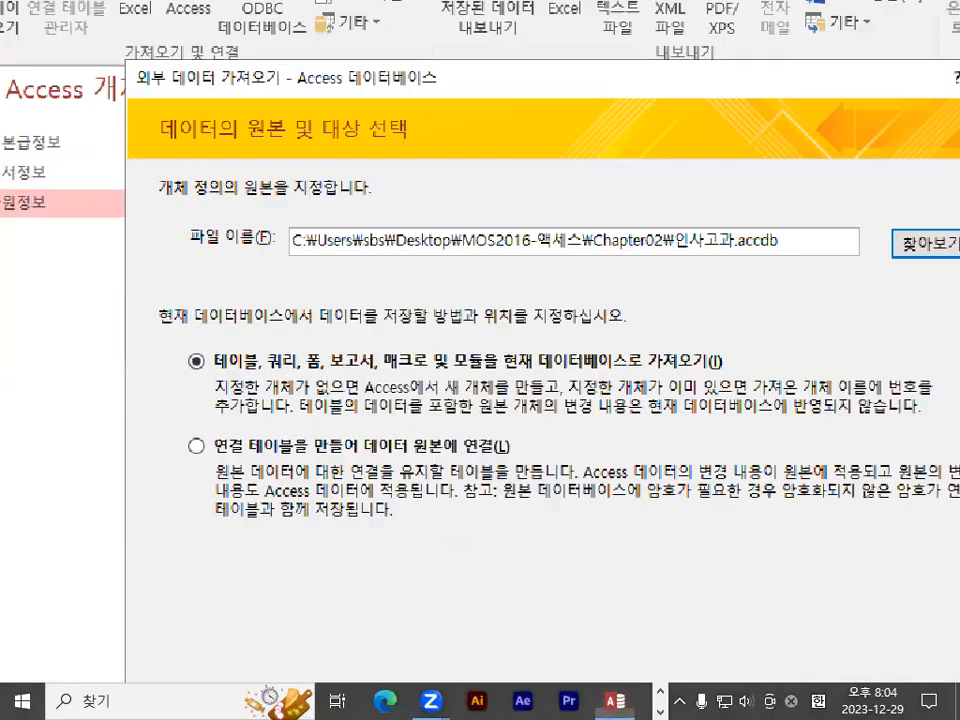
drag(242, 364, 240, 354)
key(Escape)
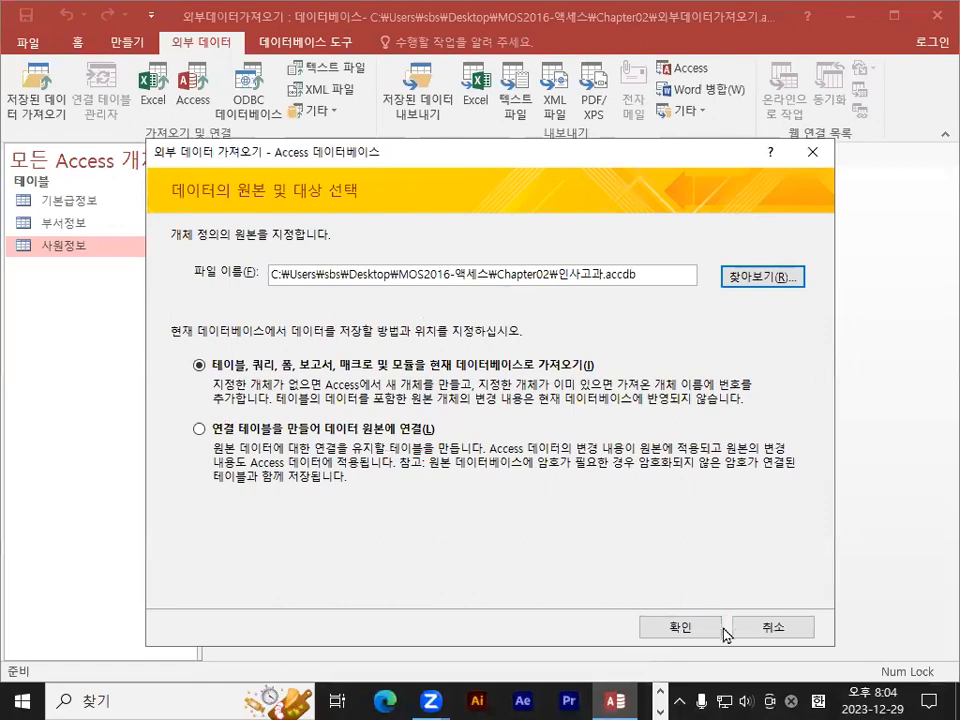
click(705, 630)
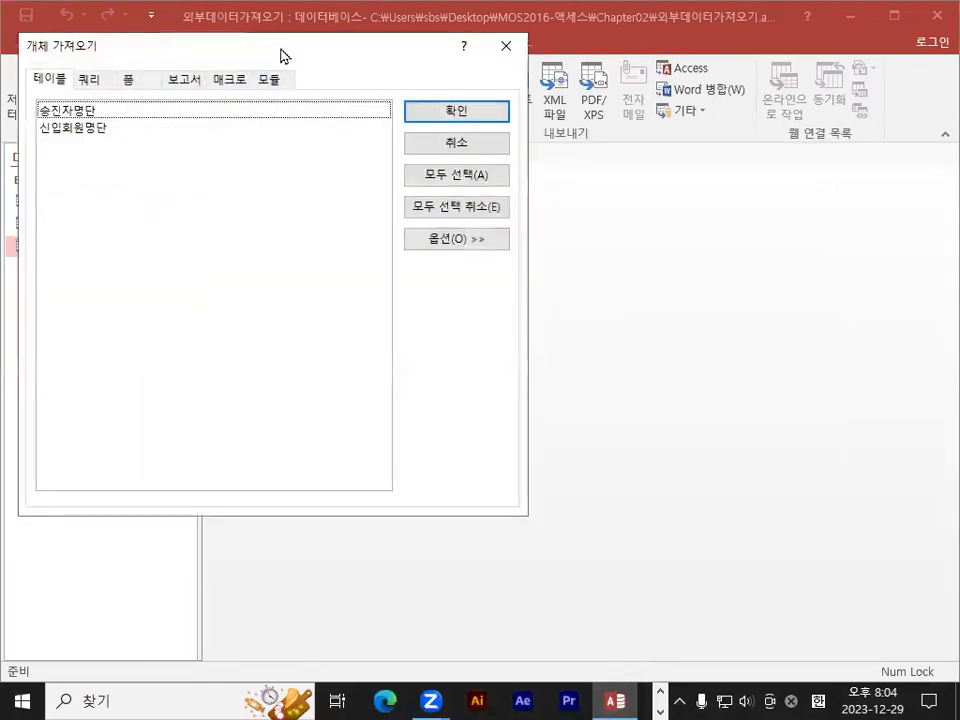
drag(279, 54, 509, 158)
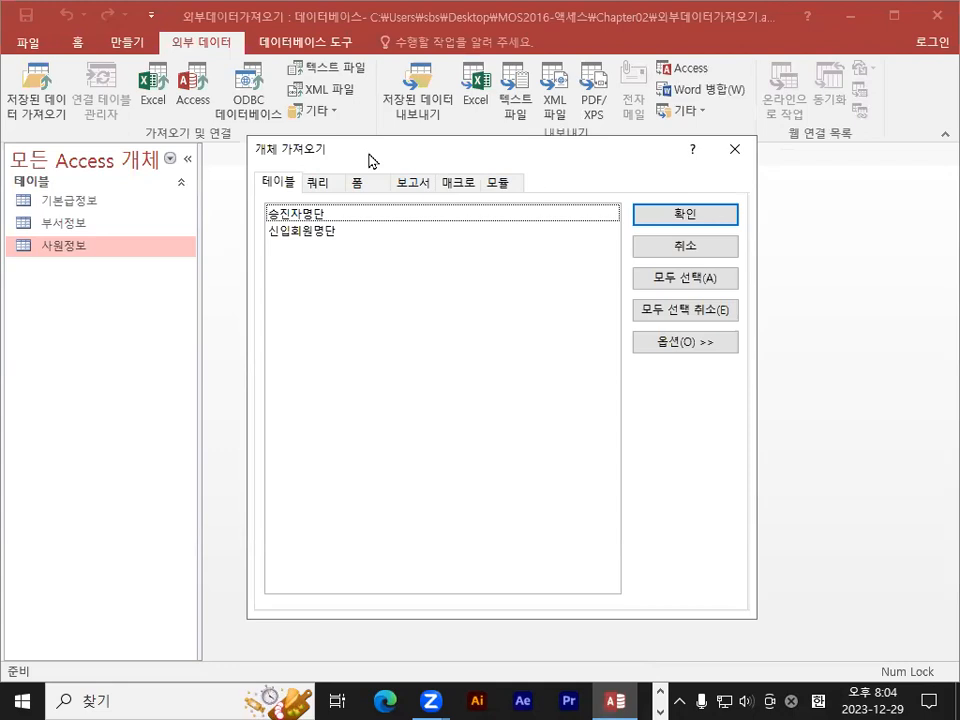
drag(317, 146, 340, 143)
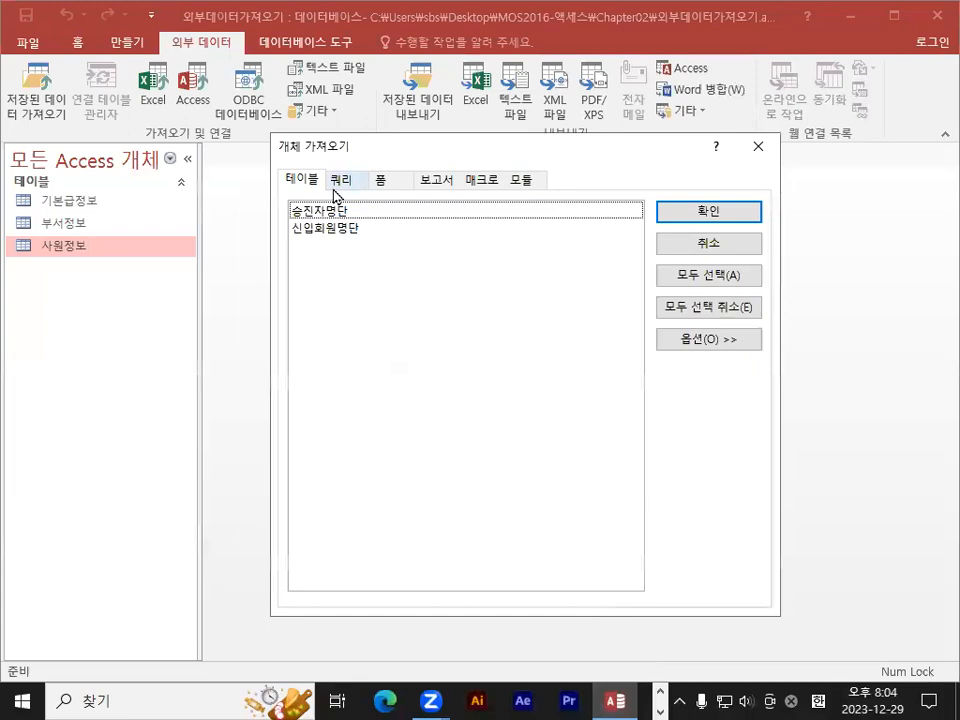
Step: Review the available object types and import the 신입회원명단 table without saving the import steps
click(299, 177)
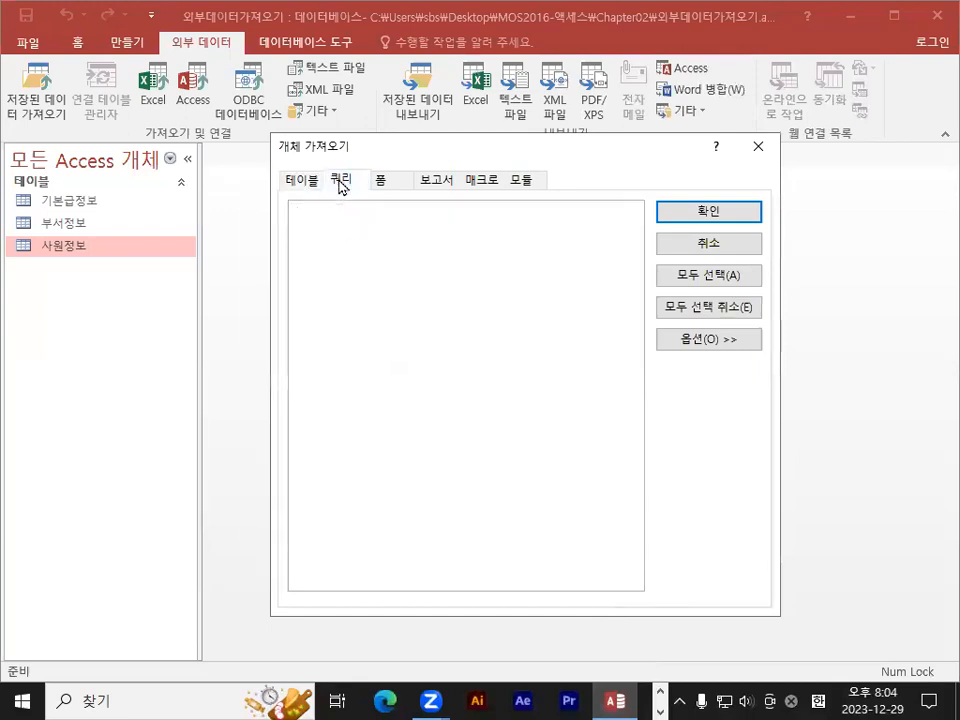
click(440, 184)
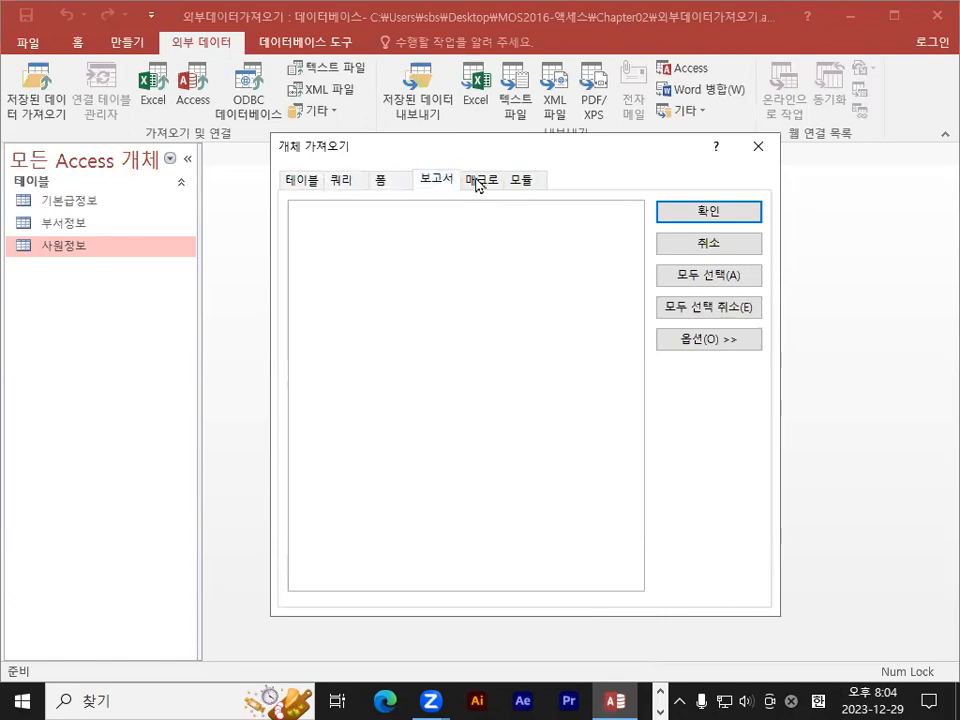
click(303, 182)
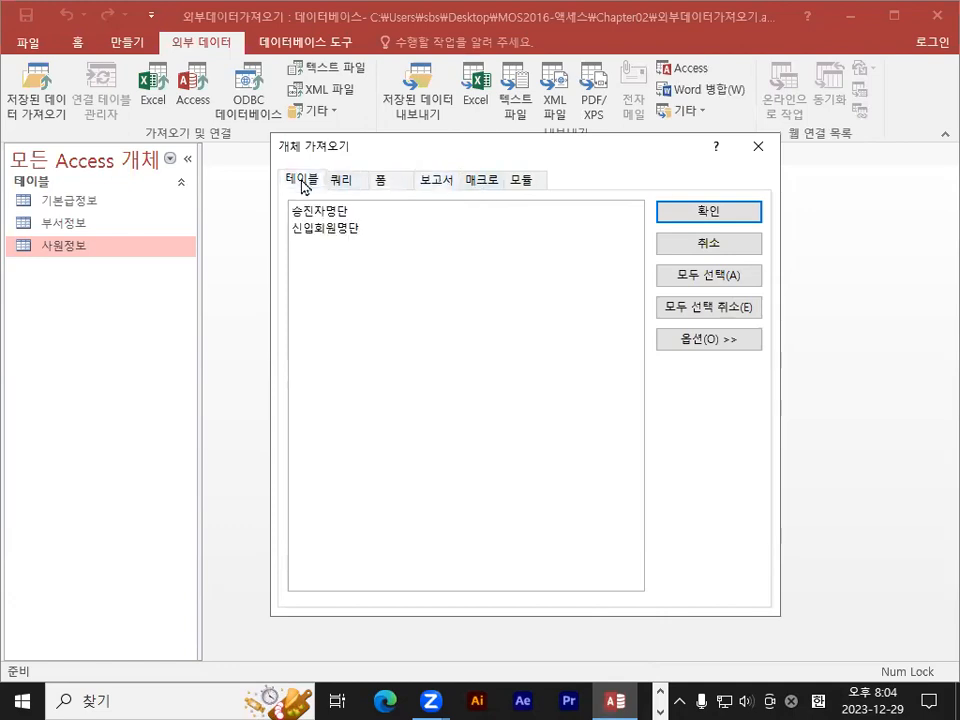
click(318, 230)
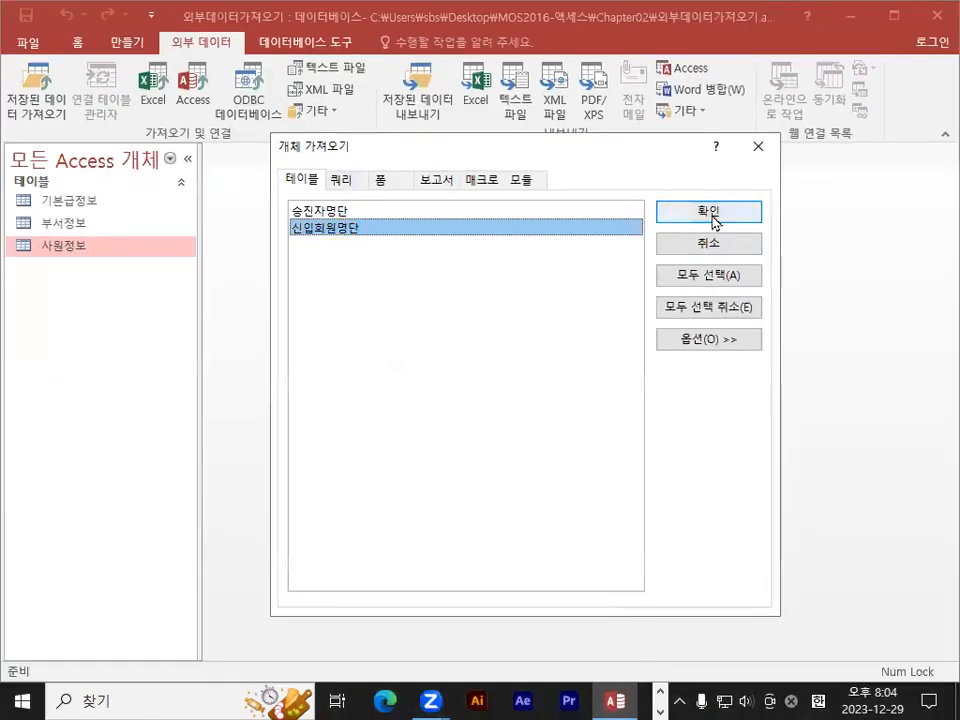
click(711, 213)
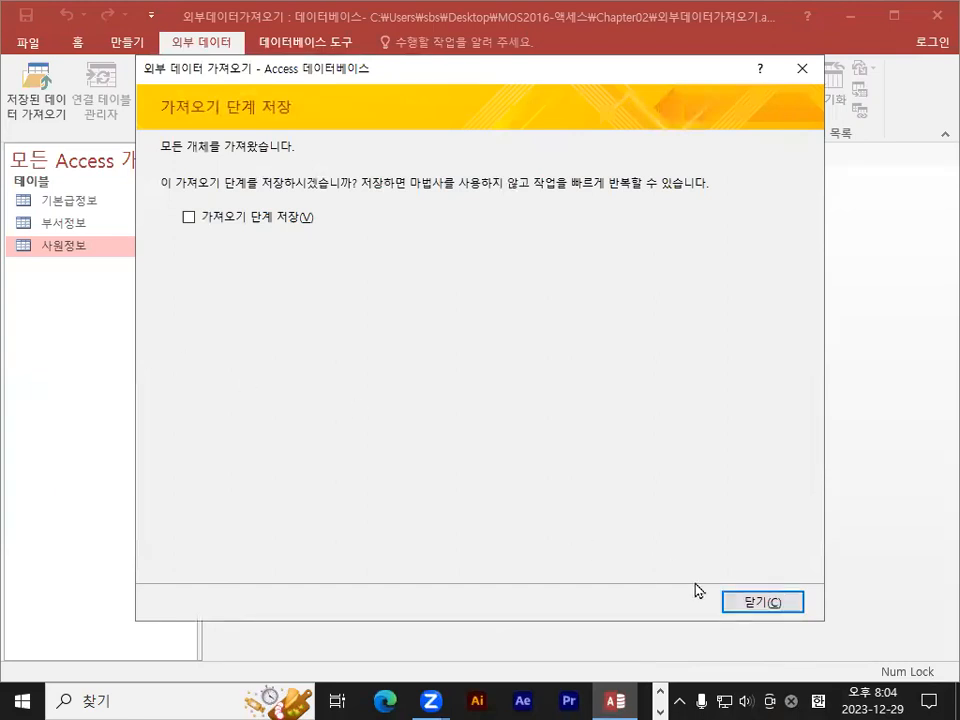
click(760, 603)
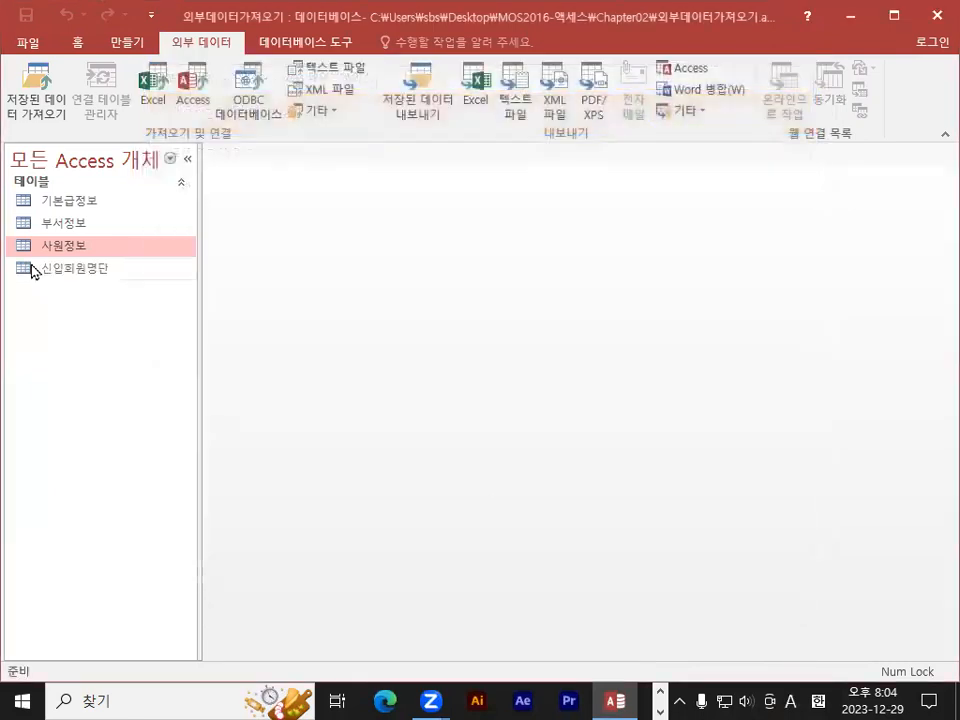
mouse_move(253, 304)
mouse_down()
mouse_move(145, 311)
mouse_move(193, 232)
mouse_move(245, 293)
mouse_up()
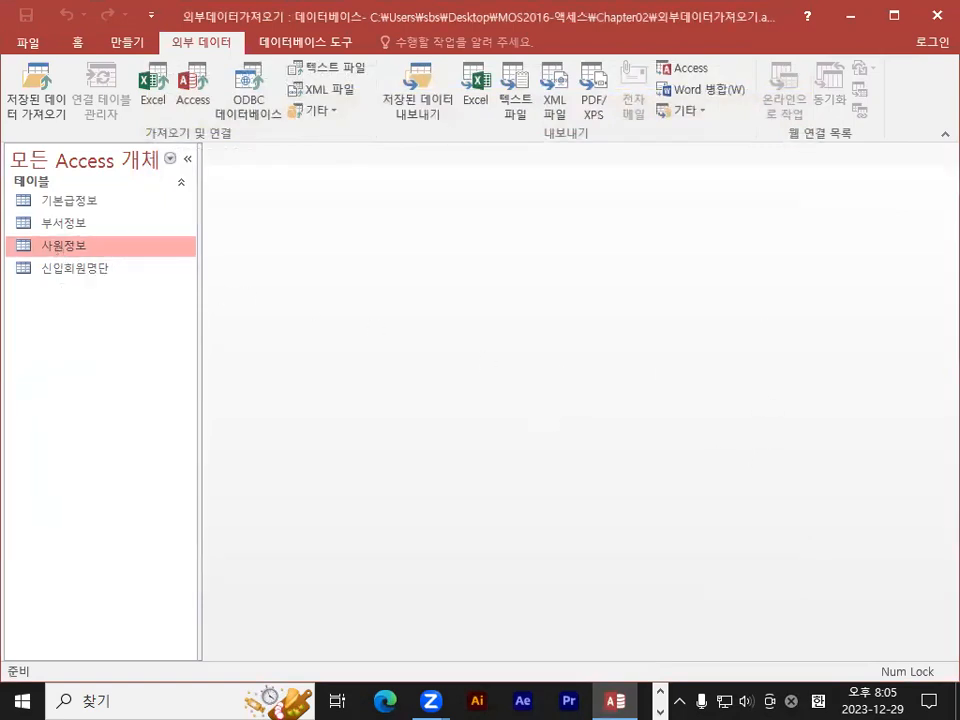
Step: Open the 사원정보 table, examine its record count, and close the table
double_click(85, 255)
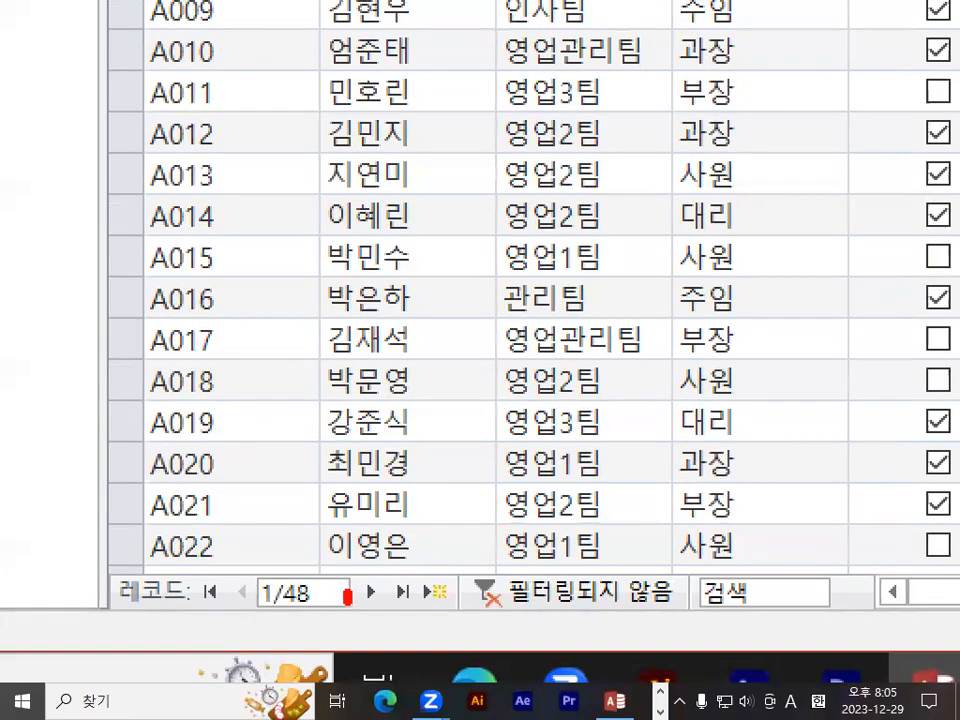
mouse_move(347, 597)
mouse_down()
mouse_move(225, 600)
mouse_move(345, 578)
mouse_up()
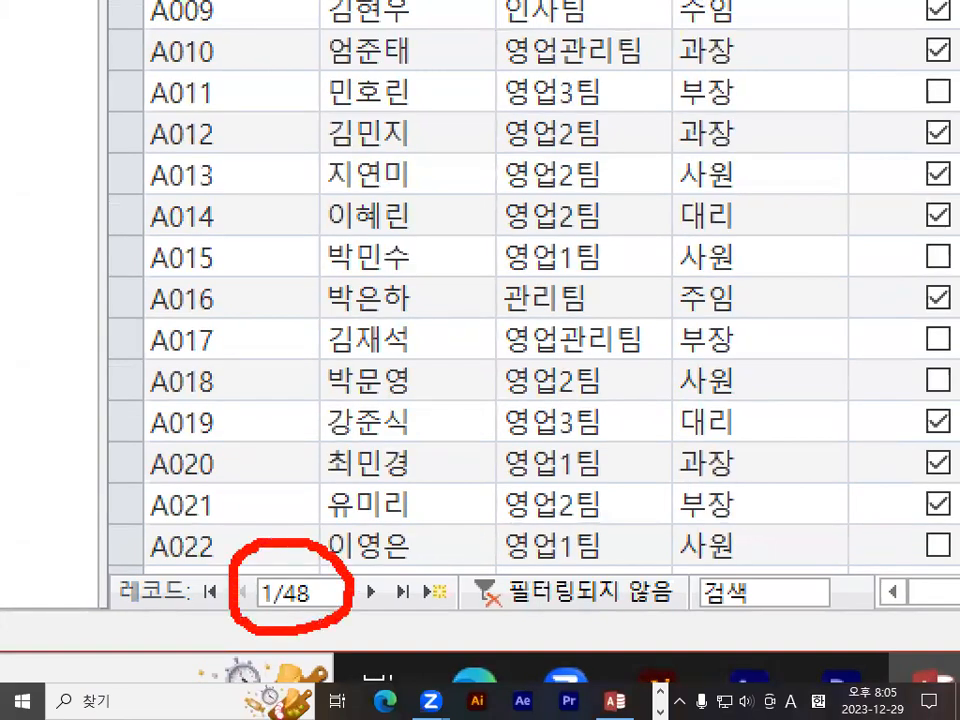
drag(325, 345, 448, 351)
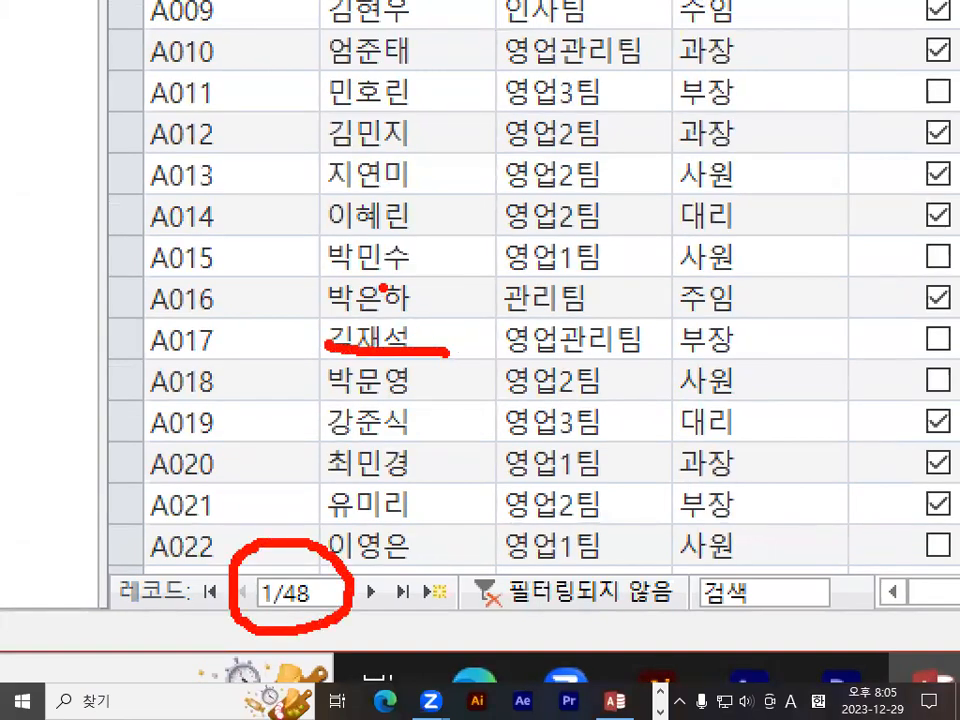
drag(382, 285, 382, 436)
mouse_move(568, 288)
mouse_down()
mouse_move(497, 403)
mouse_move(579, 434)
mouse_up()
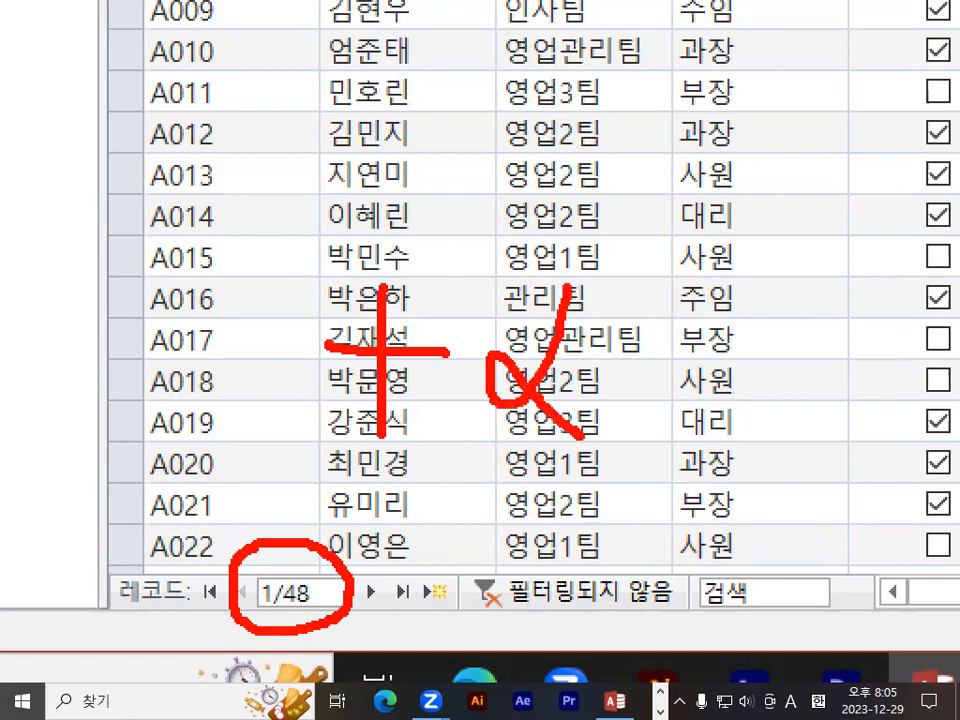
mouse_move(354, 592)
mouse_down()
mouse_move(248, 628)
mouse_move(354, 588)
mouse_up()
key(Escape)
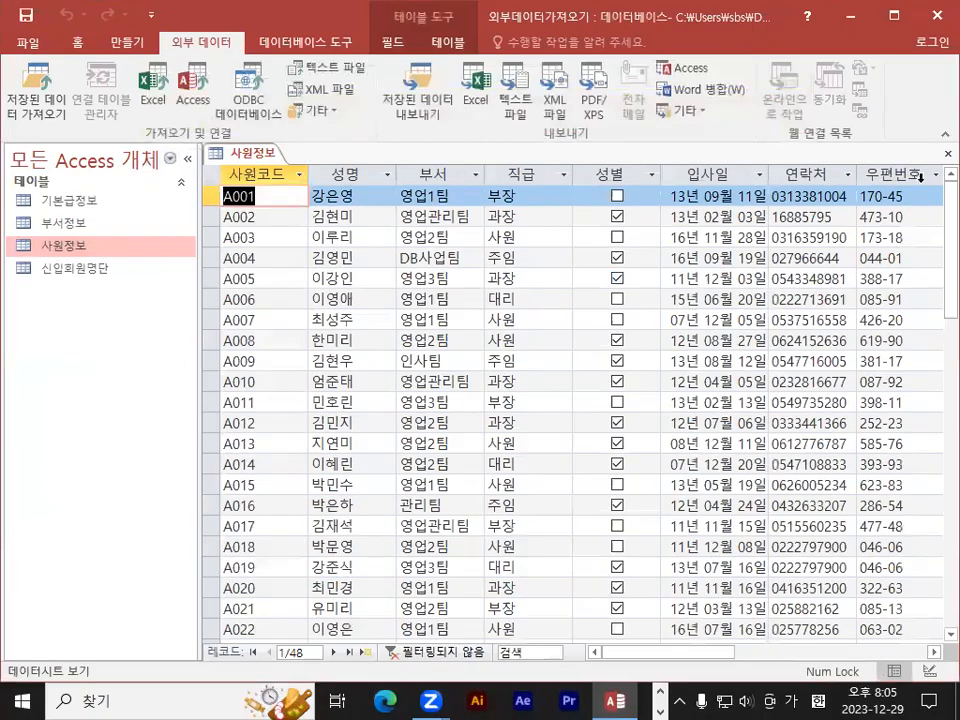
click(948, 153)
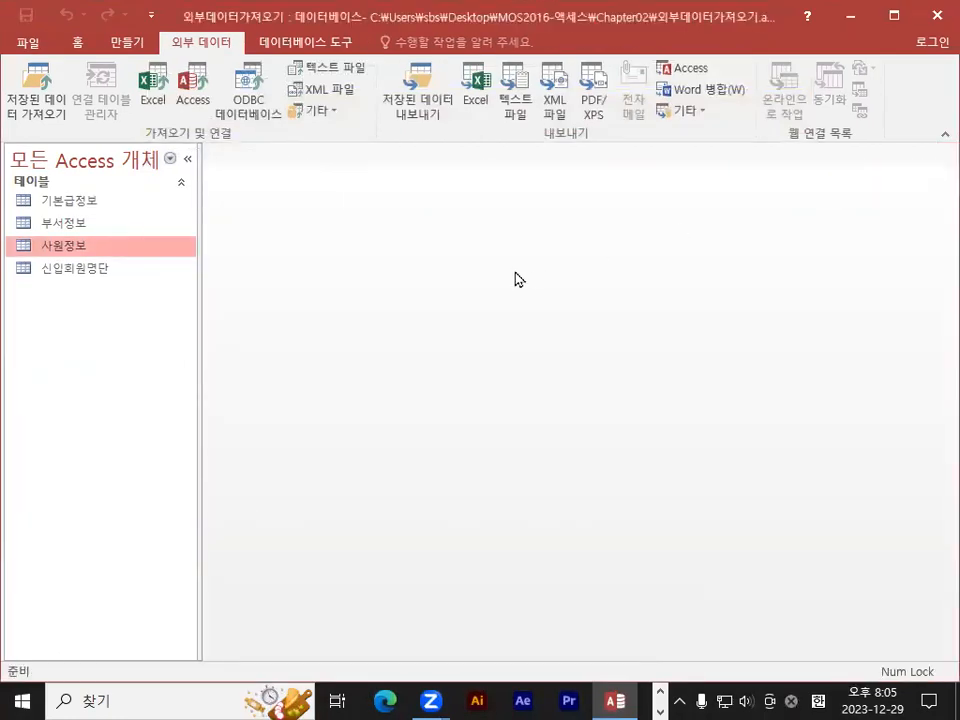
Step: Start importing external data from an Excel spreadsheet into the current database
key(ctrl+1)
click(217, 77)
drag(236, 91, 215, 57)
key(Escape)
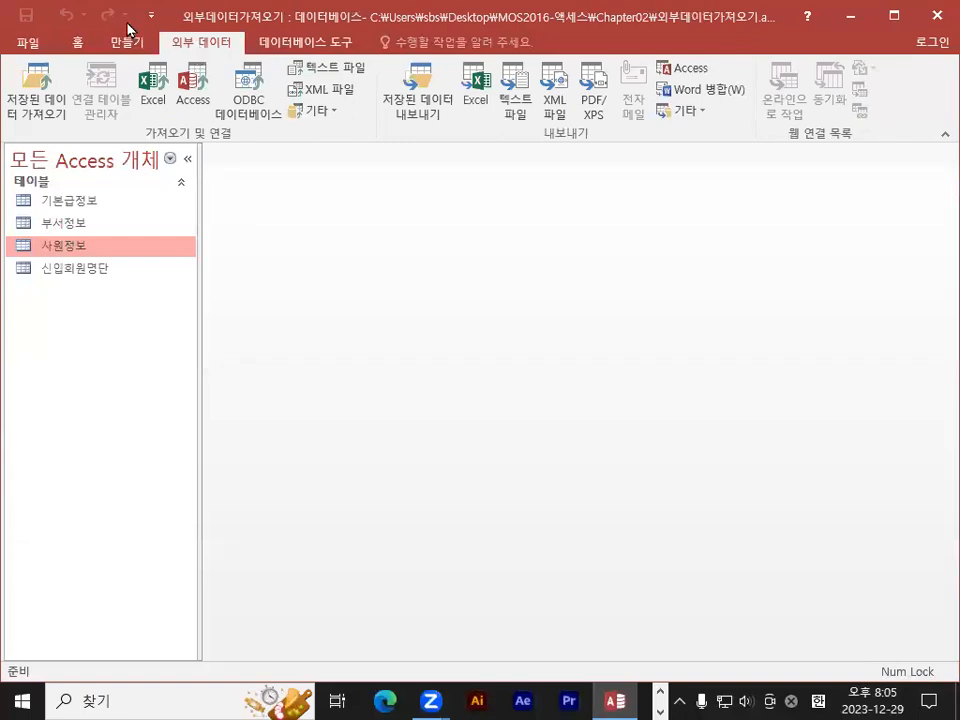
key(ctrl+1)
mouse_move(208, 184)
mouse_down()
mouse_move(128, 195)
mouse_move(185, 100)
mouse_move(205, 200)
mouse_up()
key(Escape)
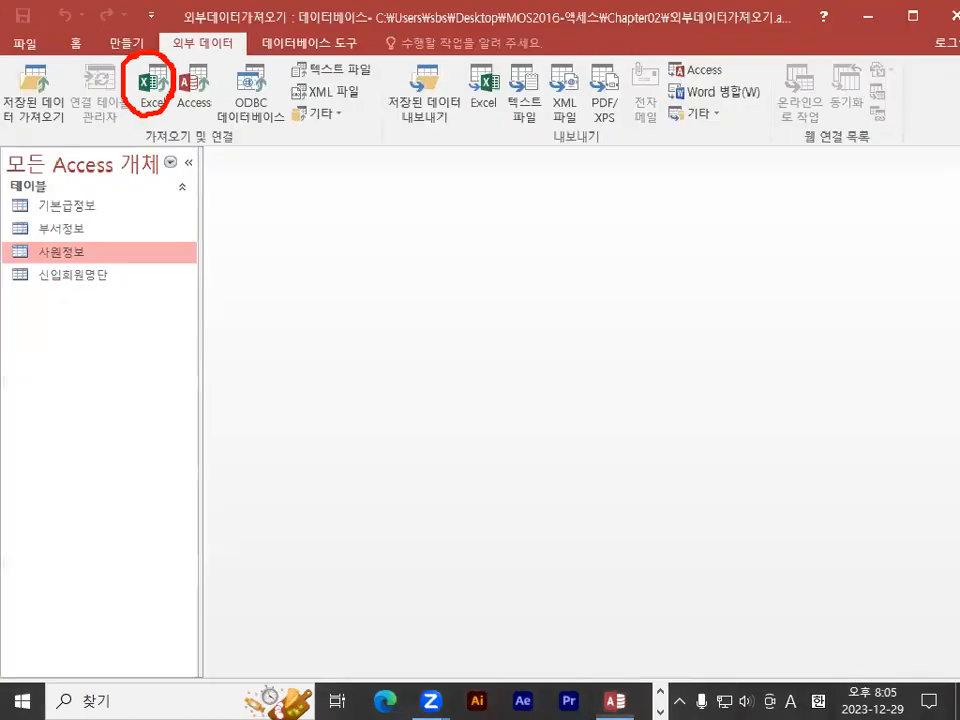
click(147, 74)
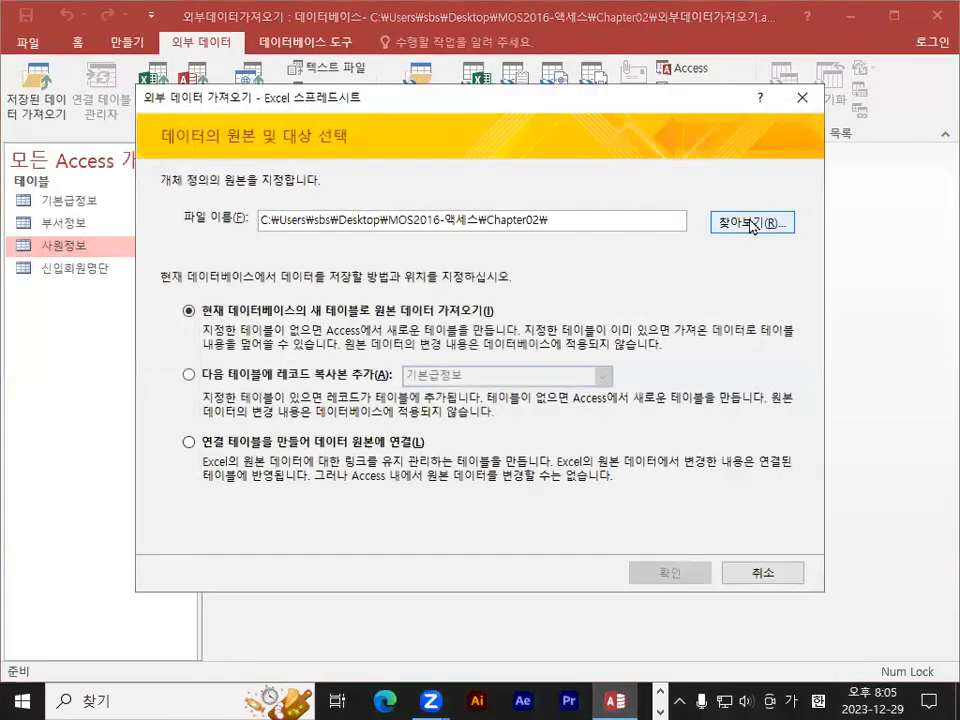
Step: Choose 신입사원.xlsx from the desktop's MOS2016-액세스\Chapter02 folder as the source file for the Excel import
click(752, 221)
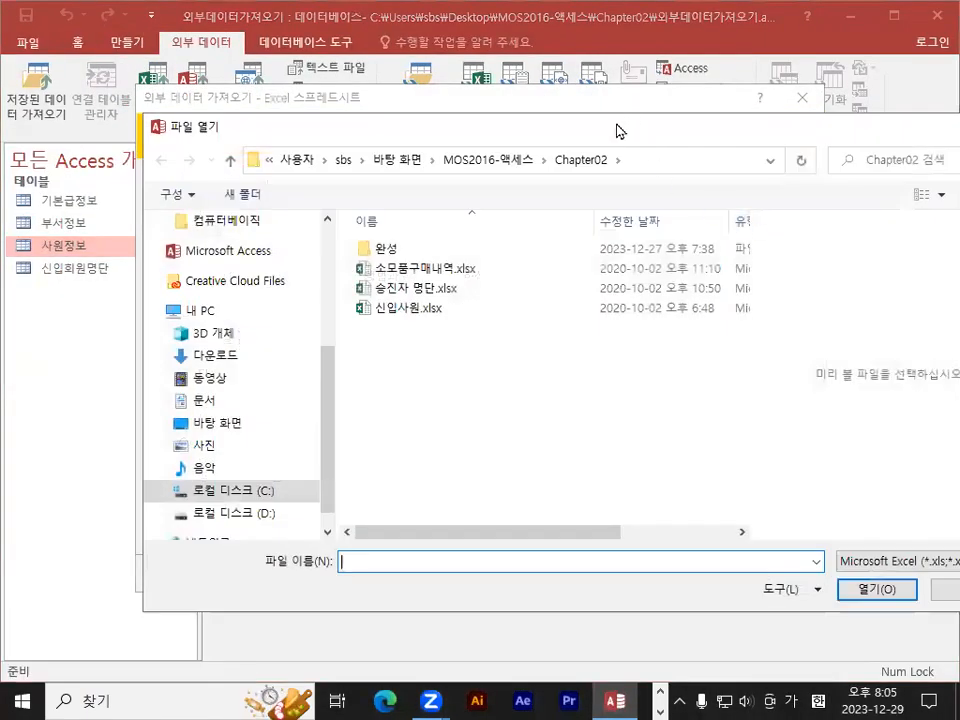
key(ctrl+1)
click(657, 172)
mouse_move(564, 166)
mouse_down()
mouse_move(473, 109)
mouse_move(565, 150)
mouse_up()
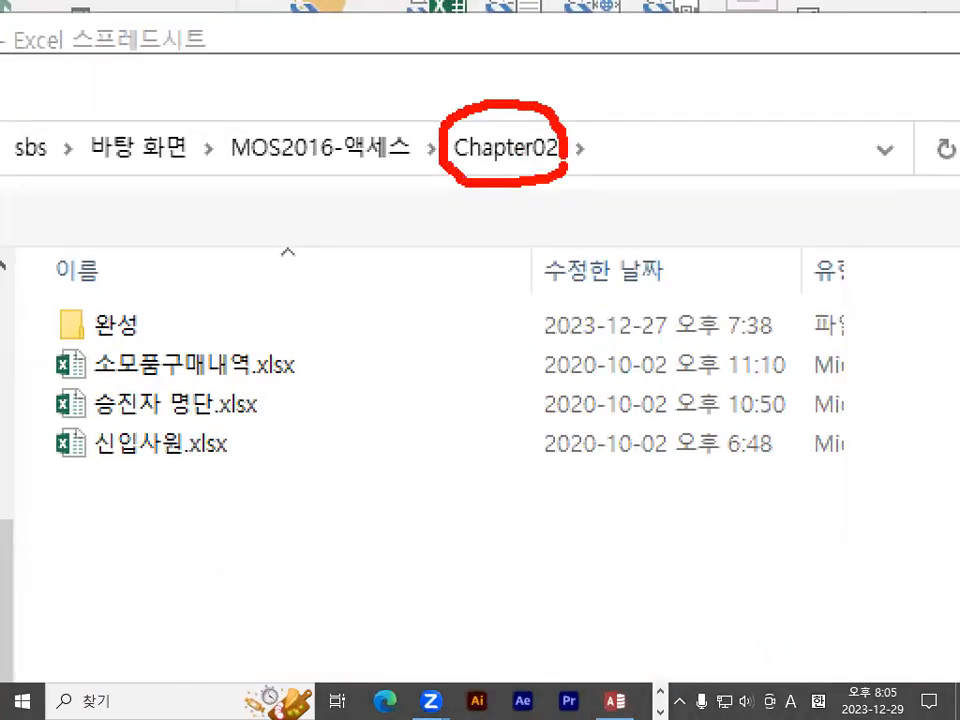
key(Escape)
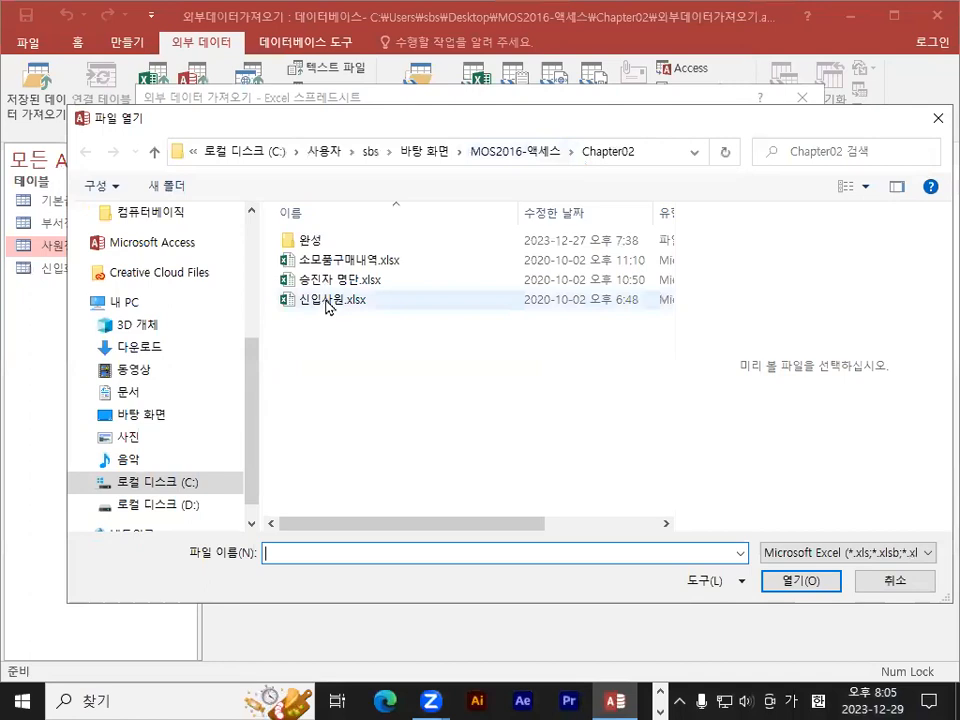
click(330, 302)
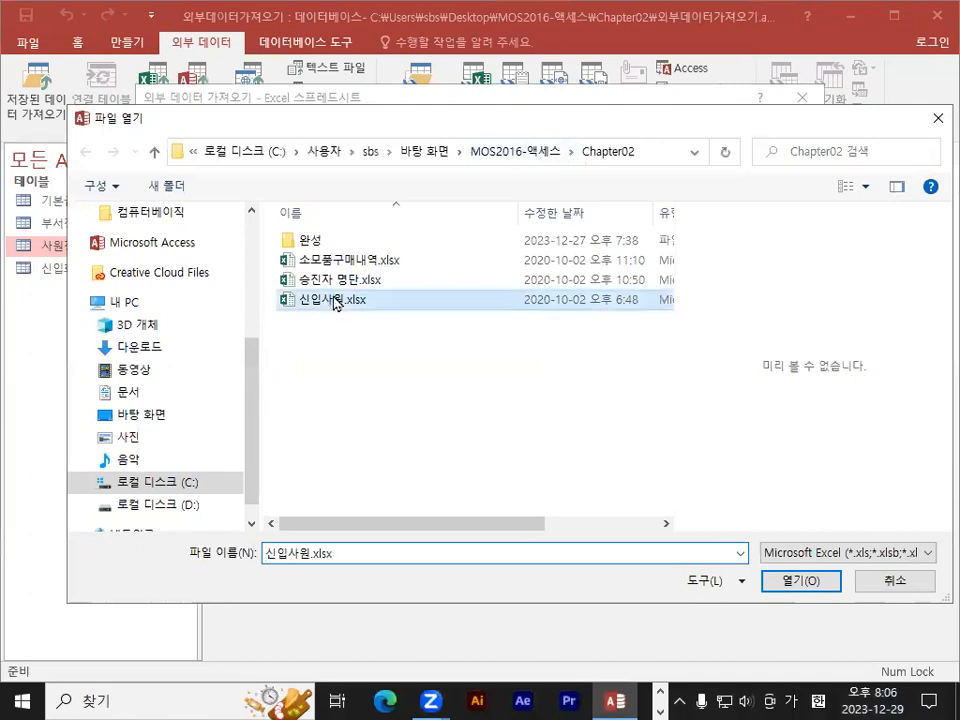
click(797, 583)
drag(660, 210, 640, 208)
key(Escape)
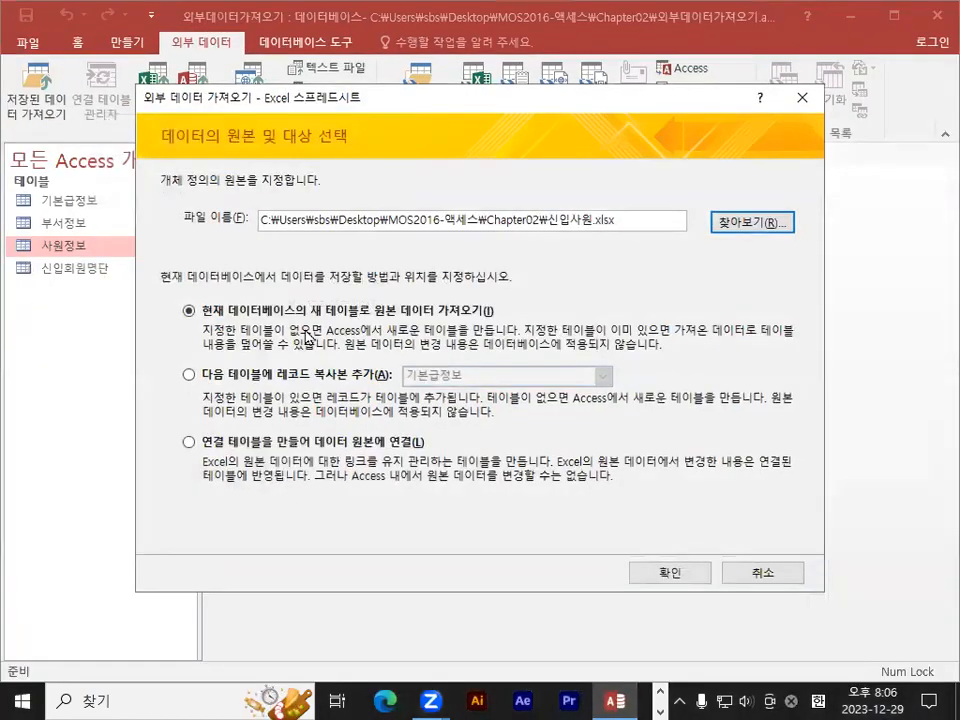
Step: Review the three storage options for the source data: new table, appending records to an existing table, and linked table
mouse_move(188, 311)
mouse_down()
mouse_move(163, 375)
mouse_move(168, 455)
mouse_up()
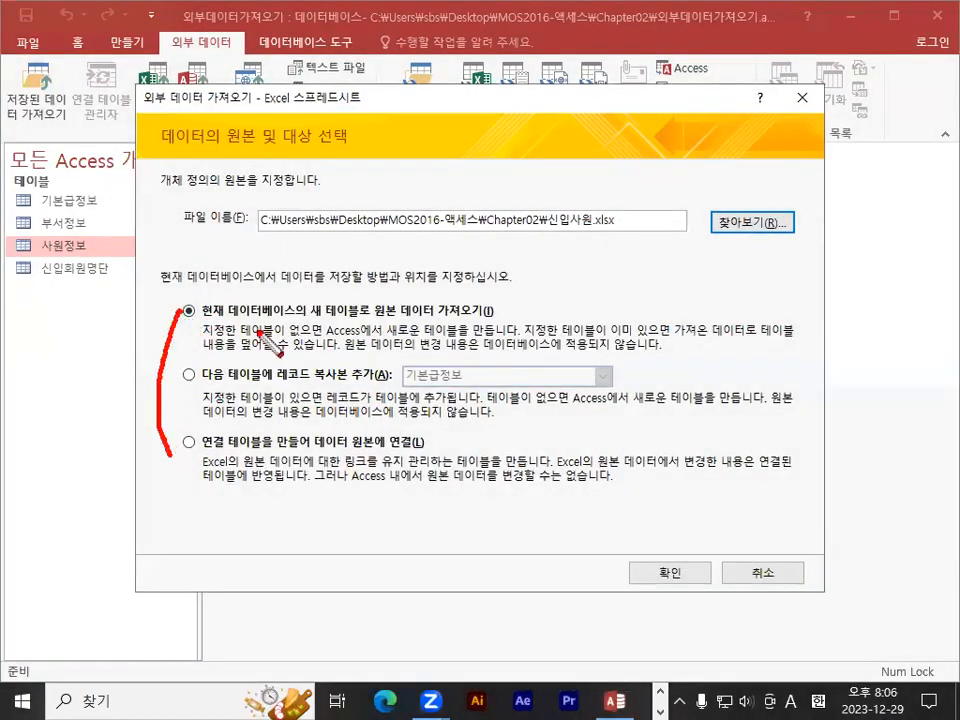
drag(193, 302, 205, 321)
mouse_move(329, 331)
mouse_down()
mouse_move(320, 300)
mouse_move(368, 322)
mouse_up()
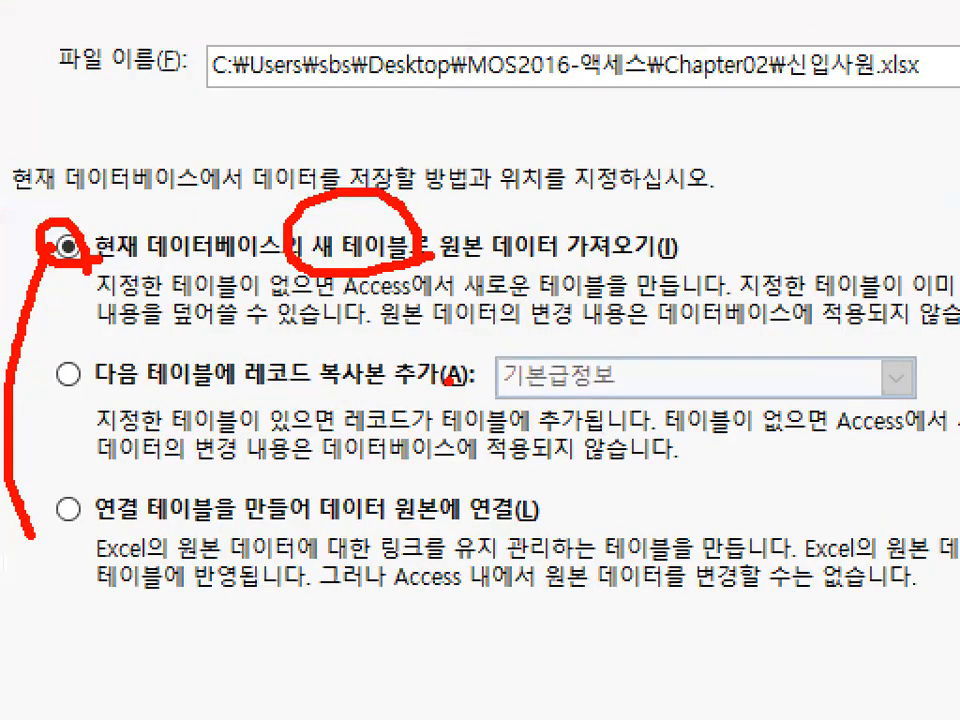
mouse_move(359, 378)
mouse_down()
mouse_move(414, 337)
mouse_move(436, 384)
mouse_up()
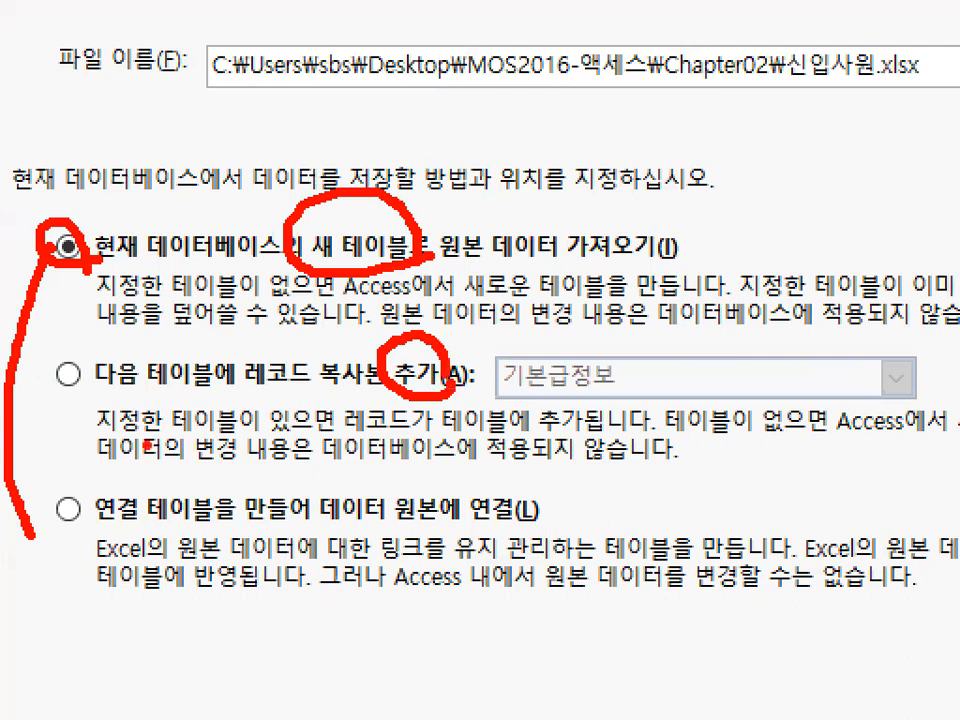
mouse_move(130, 530)
mouse_down()
mouse_move(105, 486)
mouse_move(150, 526)
mouse_up()
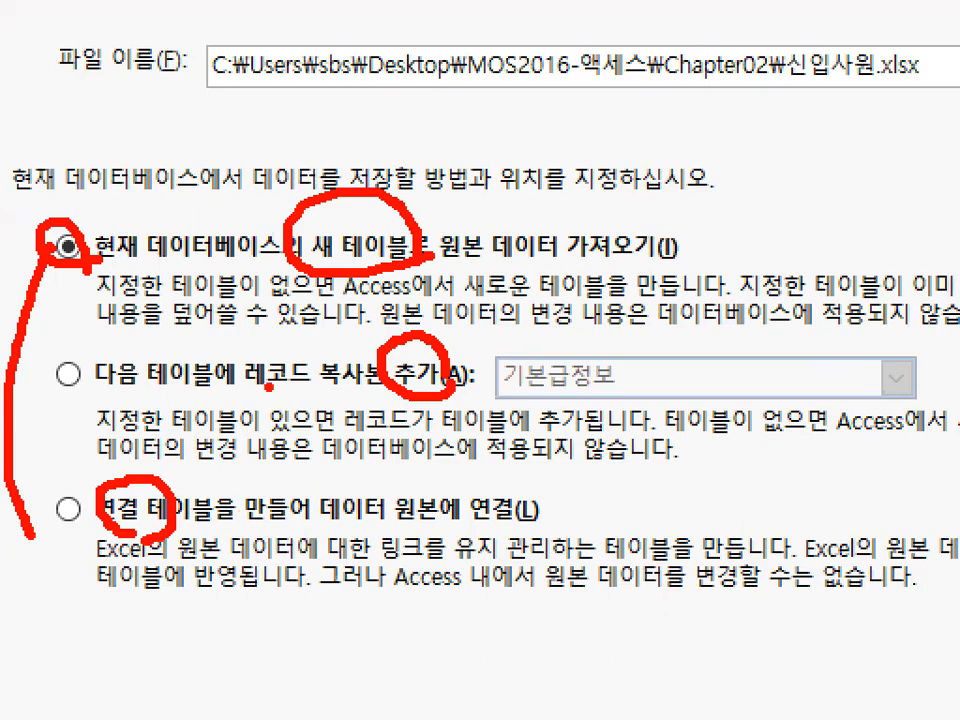
key(Escape)
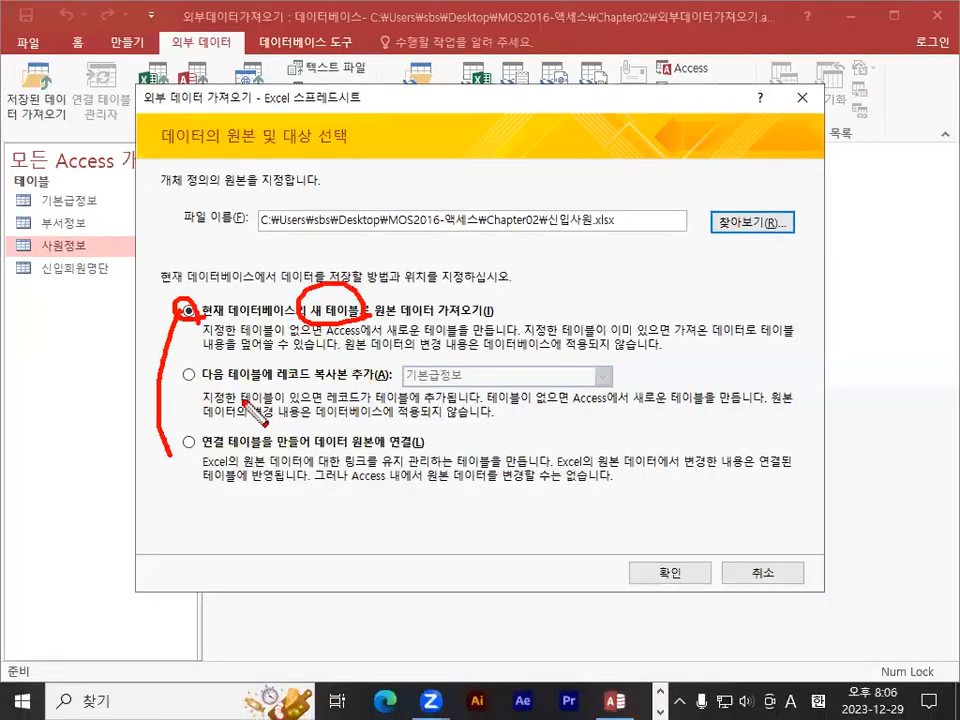
drag(112, 392, 72, 348)
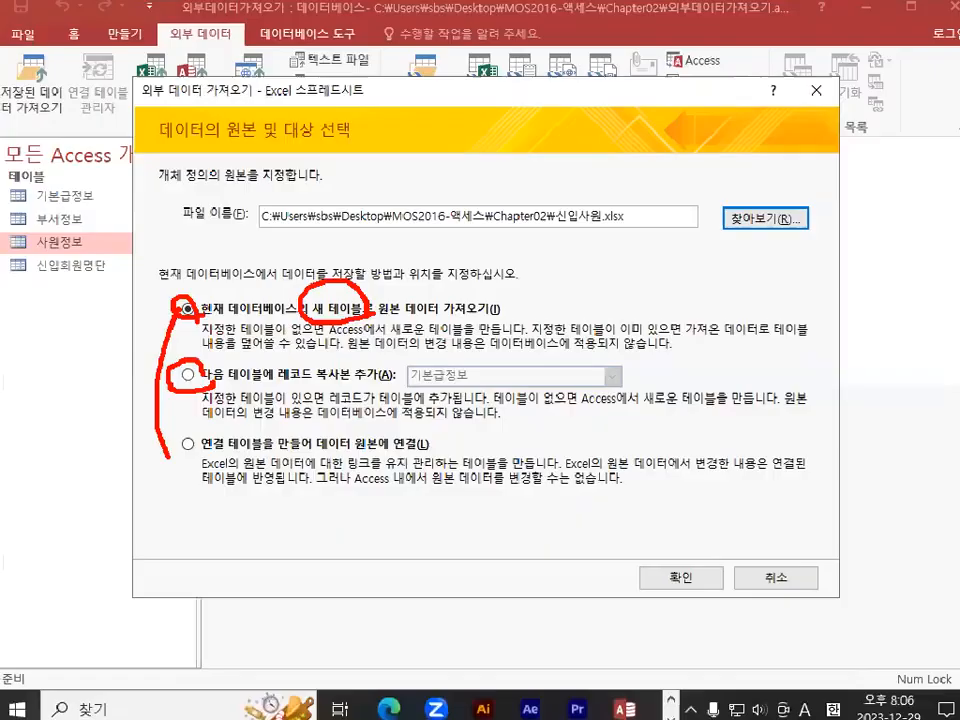
key(Escape)
Step: Choose to append a copy of the records to an existing table and move the dialog clear of the database's table list
click(297, 383)
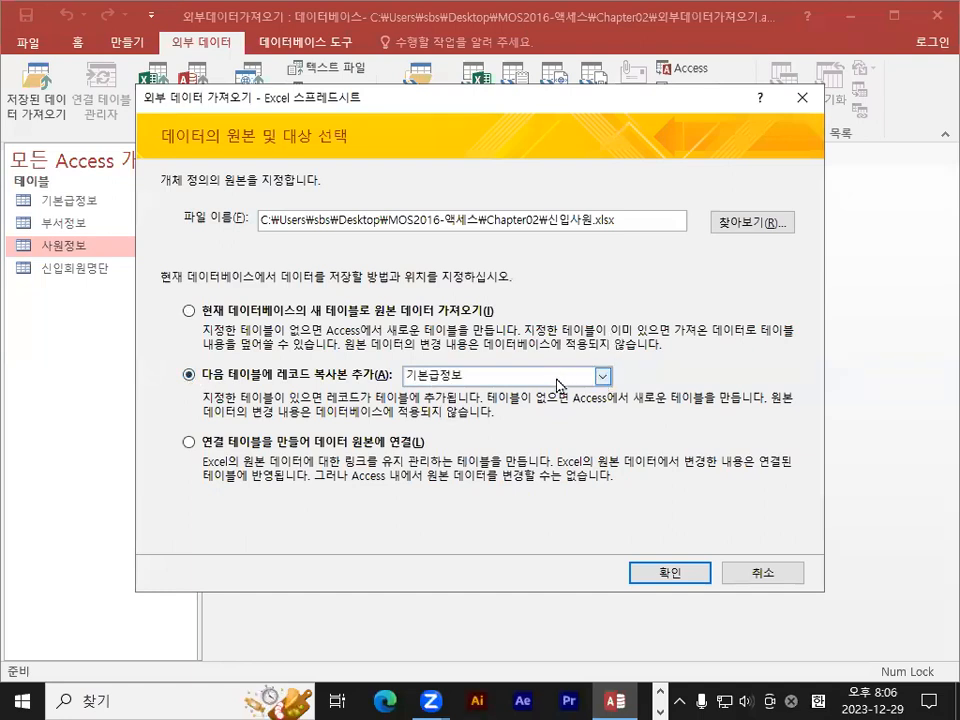
click(604, 376)
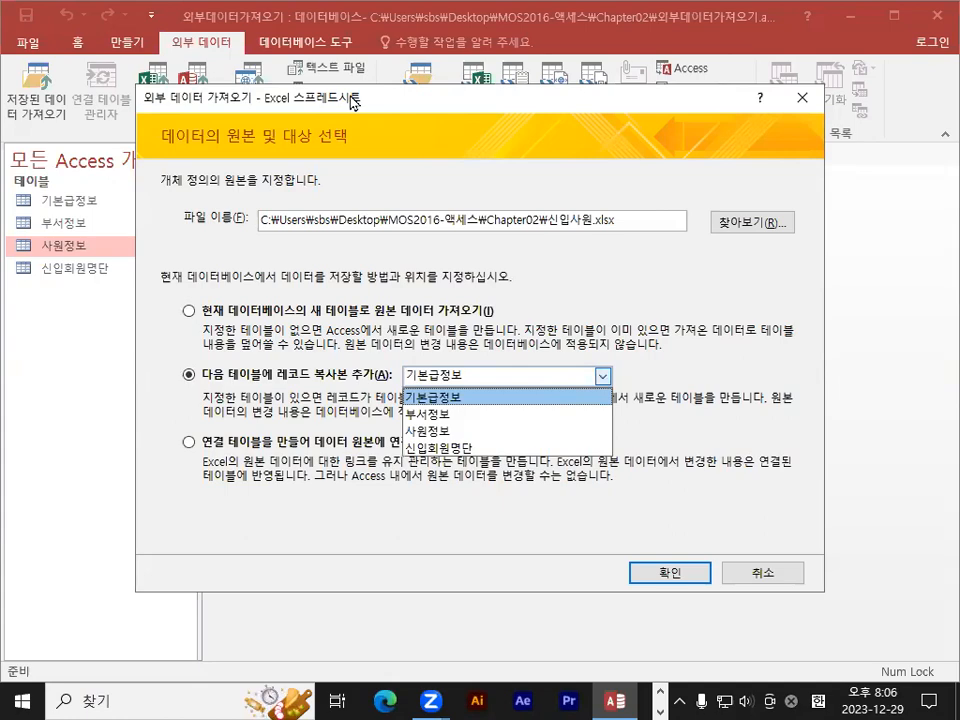
click(466, 400)
drag(487, 97, 596, 82)
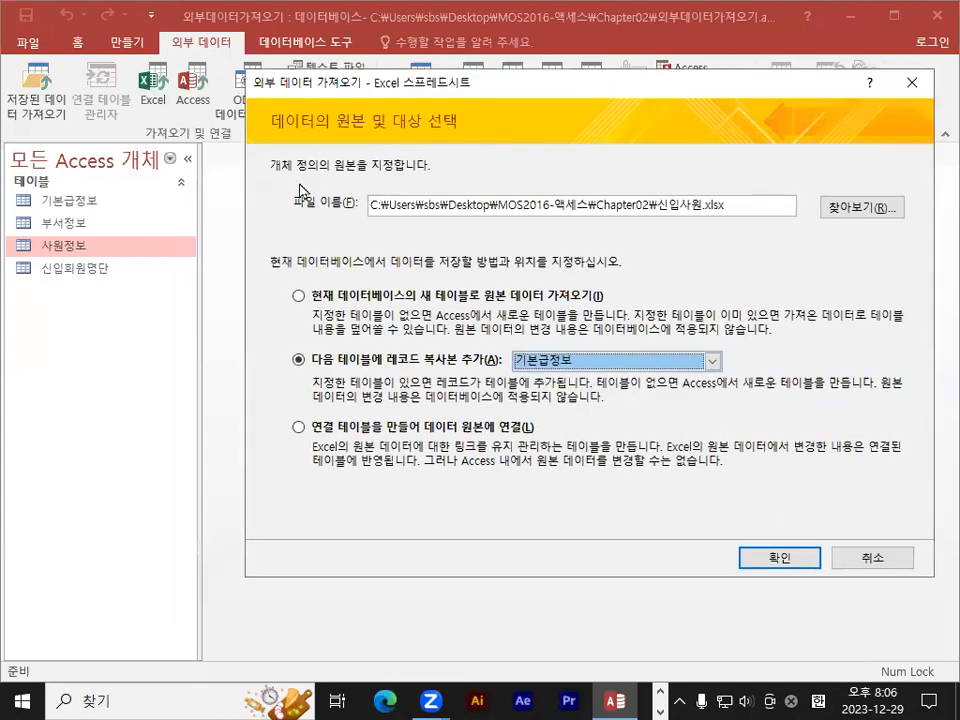
key(ctrl+1)
click(184, 208)
mouse_move(242, 291)
mouse_down()
mouse_move(45, 289)
mouse_move(235, 249)
mouse_move(234, 312)
mouse_up()
key(Escape)
Step: Set 사원정보 as the table that receives the appended records and confirm the import source and destination
click(713, 365)
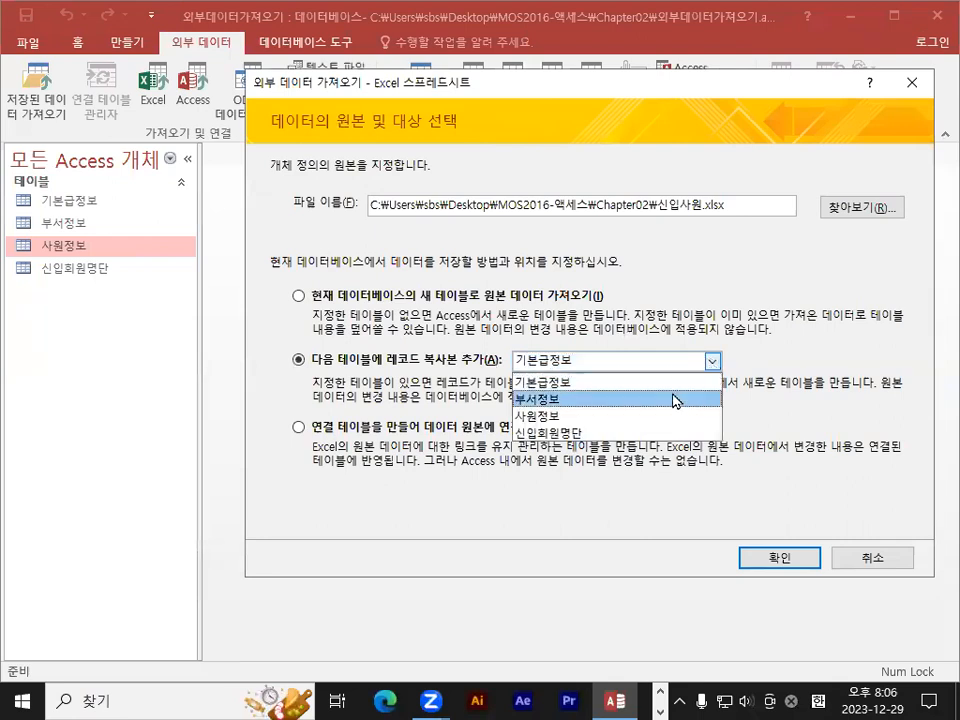
click(632, 416)
key(ctrl+1)
click(570, 229)
mouse_move(682, 180)
mouse_down()
mouse_move(609, 439)
mouse_move(588, 477)
mouse_up()
drag(588, 425, 663, 469)
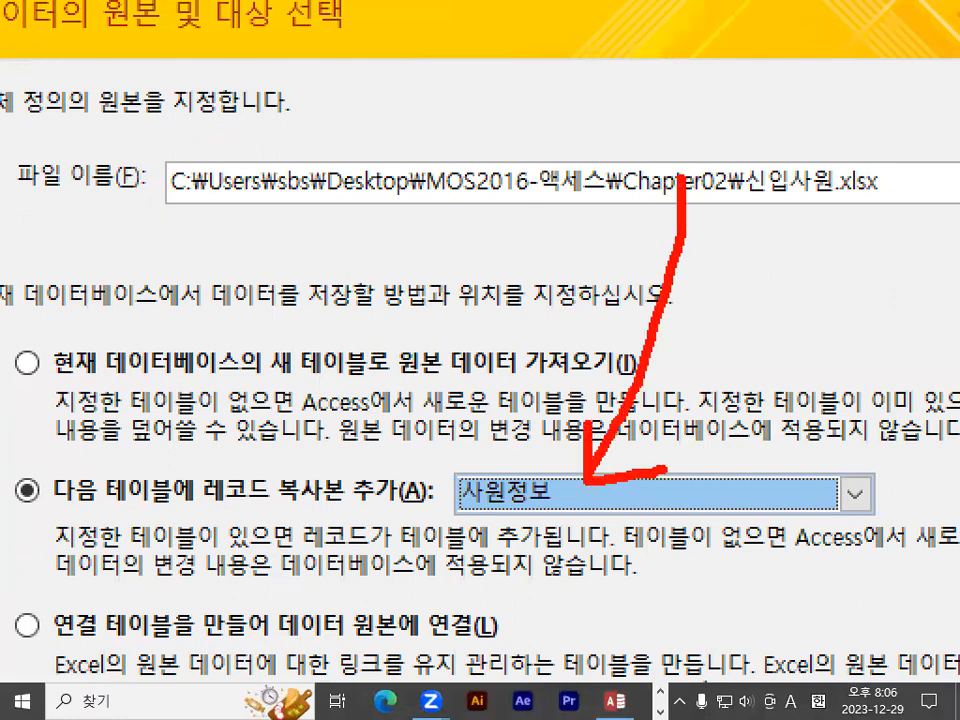
key(Escape)
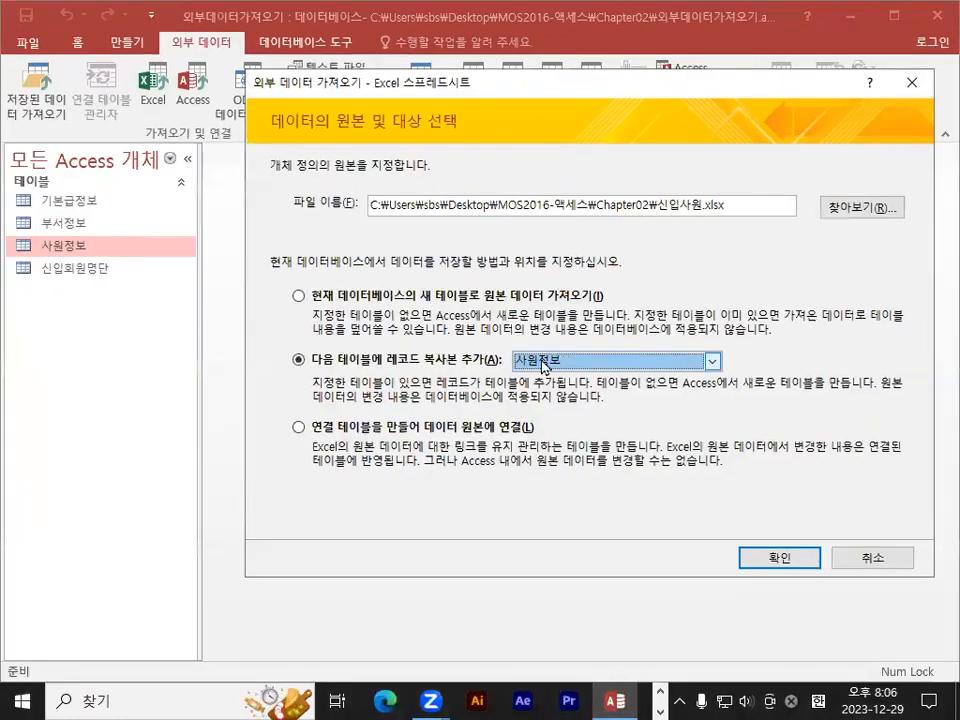
click(783, 558)
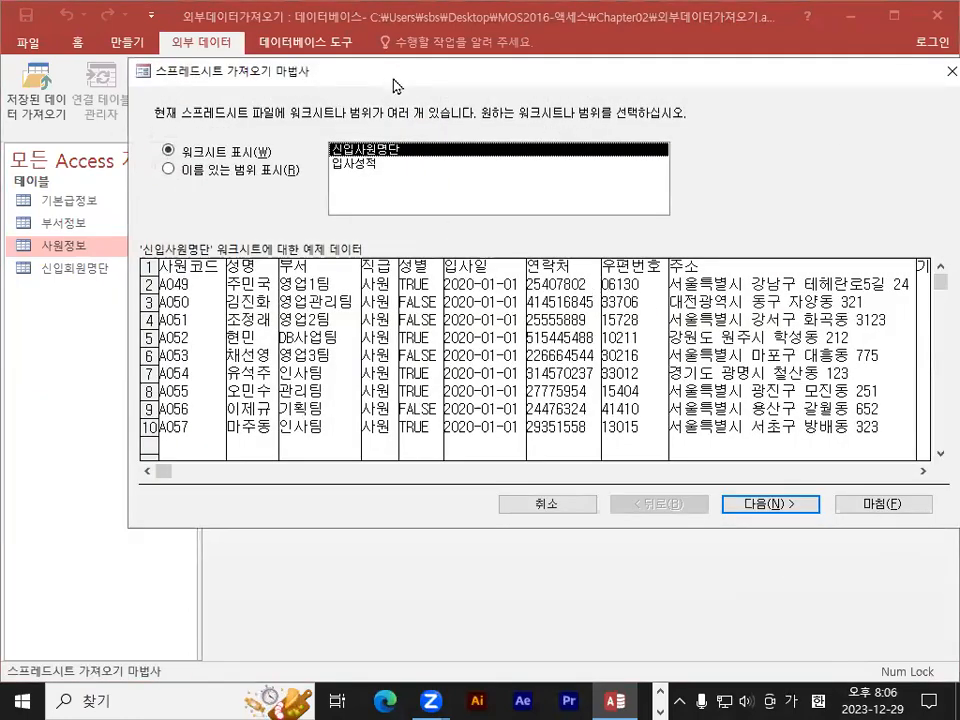
Step: Use the 신입사원명단 worksheet as the data to import and continue to the column heading settings
drag(394, 80, 393, 130)
key(ctrl+1)
click(343, 173)
mouse_move(483, 241)
mouse_down()
mouse_move(464, 285)
mouse_move(321, 210)
mouse_move(484, 228)
mouse_up()
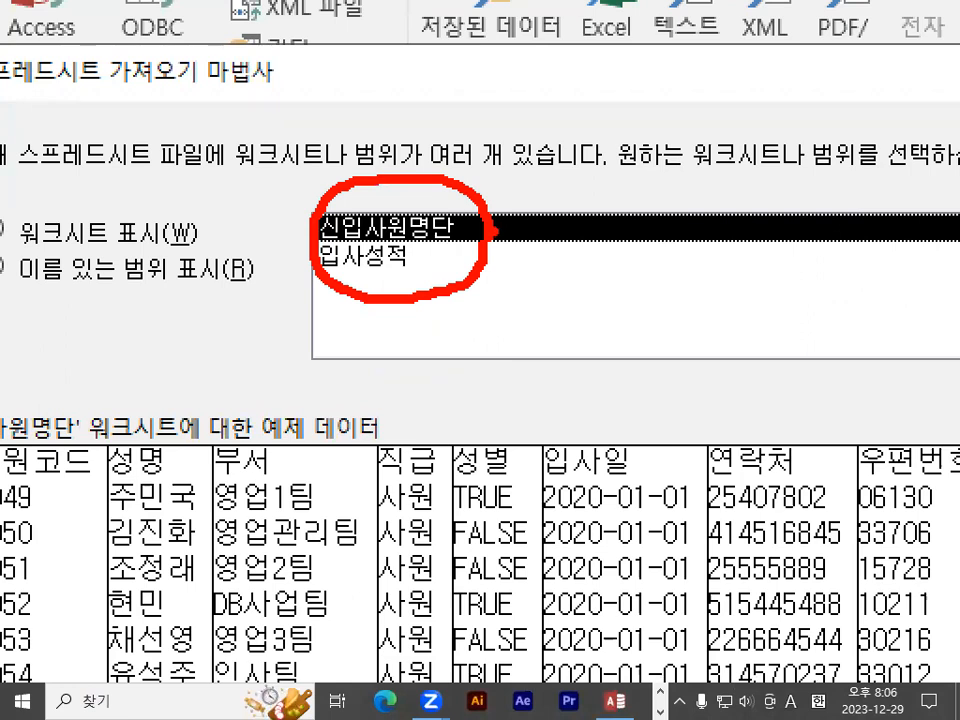
drag(386, 195, 497, 133)
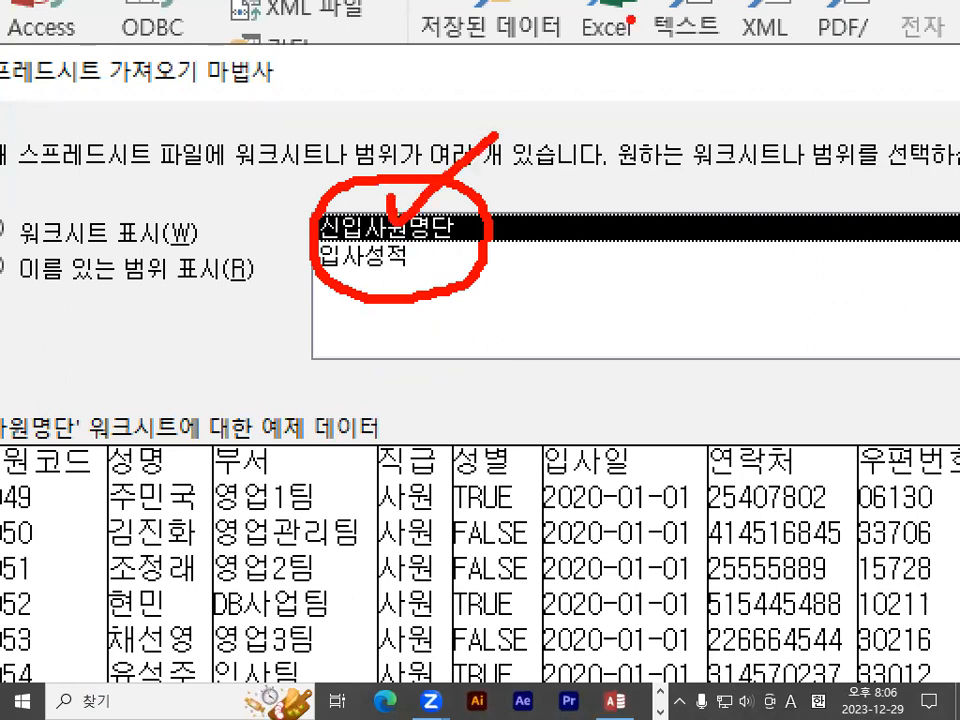
mouse_move(647, 558)
mouse_down()
mouse_move(495, 640)
mouse_move(655, 572)
mouse_up()
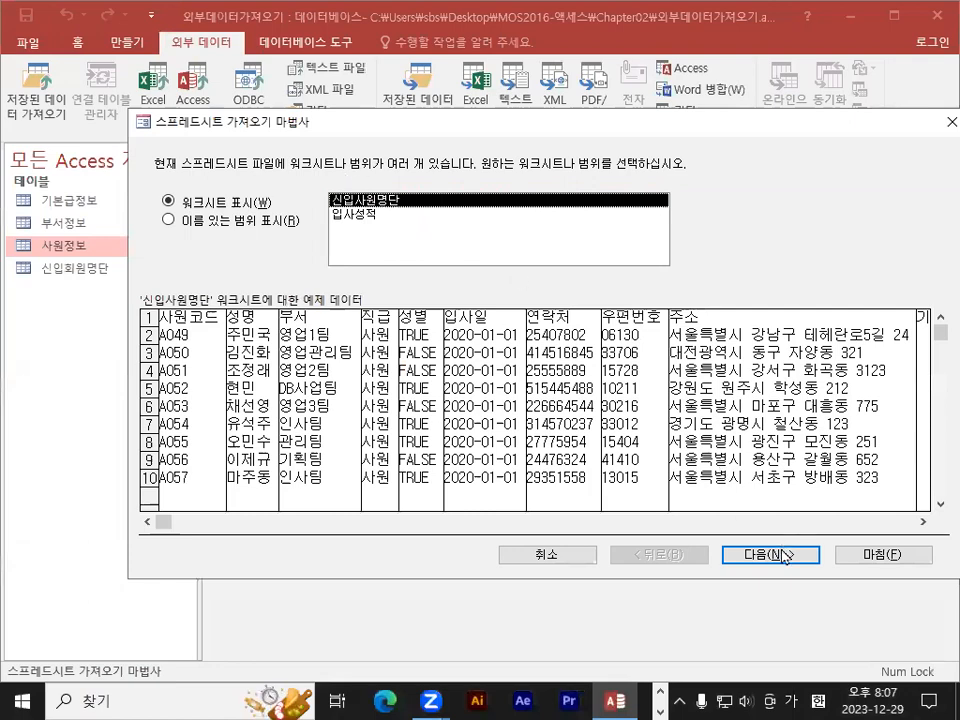
click(772, 552)
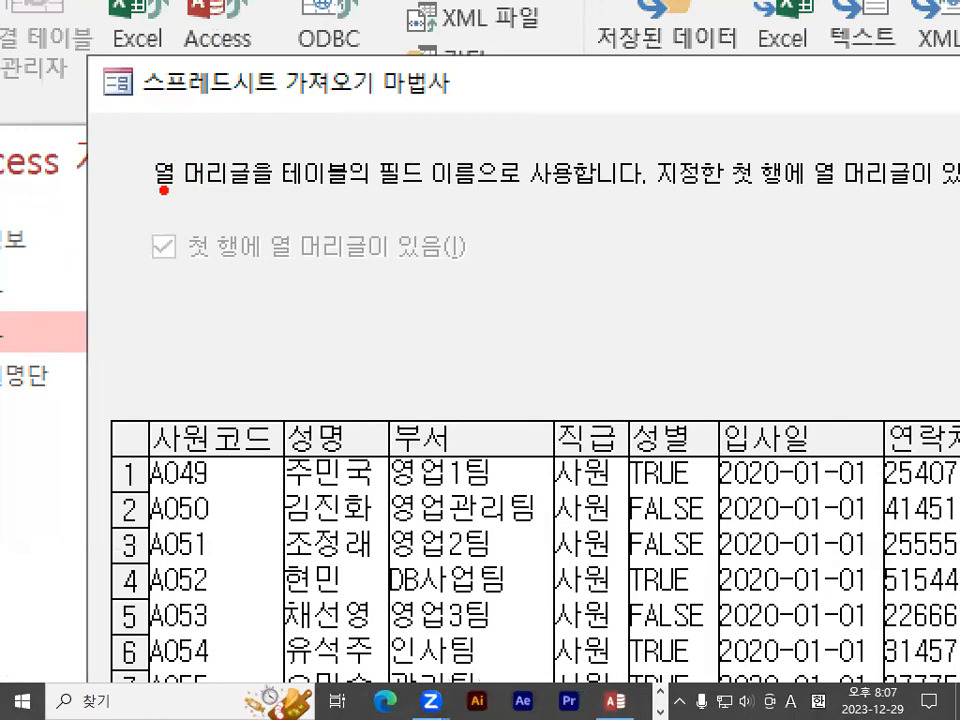
Step: Examine the first-row column heading option and the headings in the preview that serve as the table's field names
drag(163, 190, 347, 199)
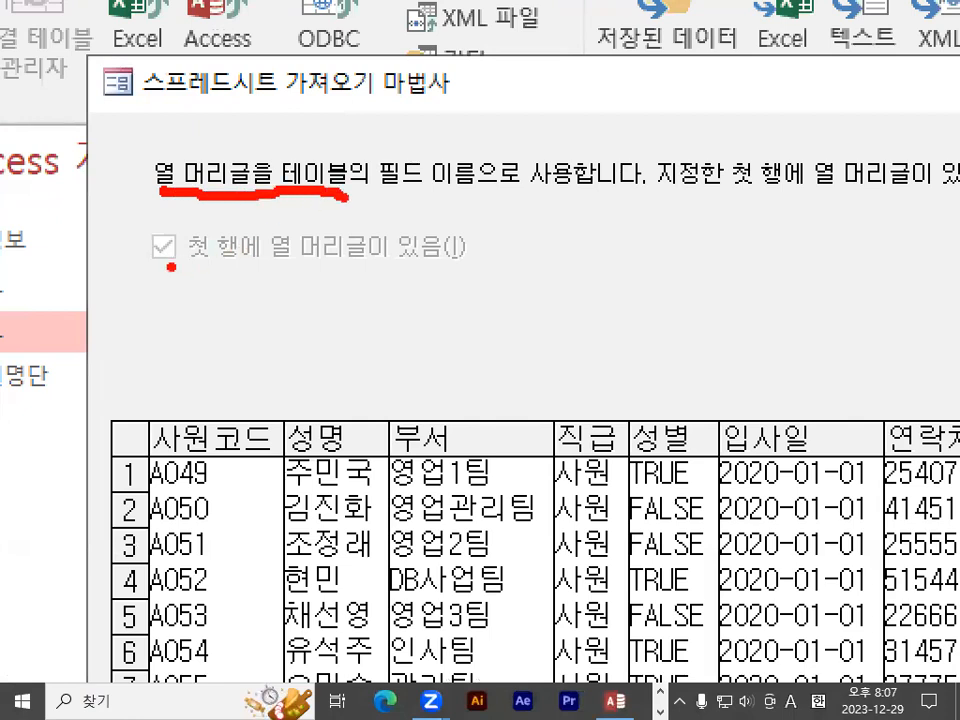
drag(171, 266, 333, 274)
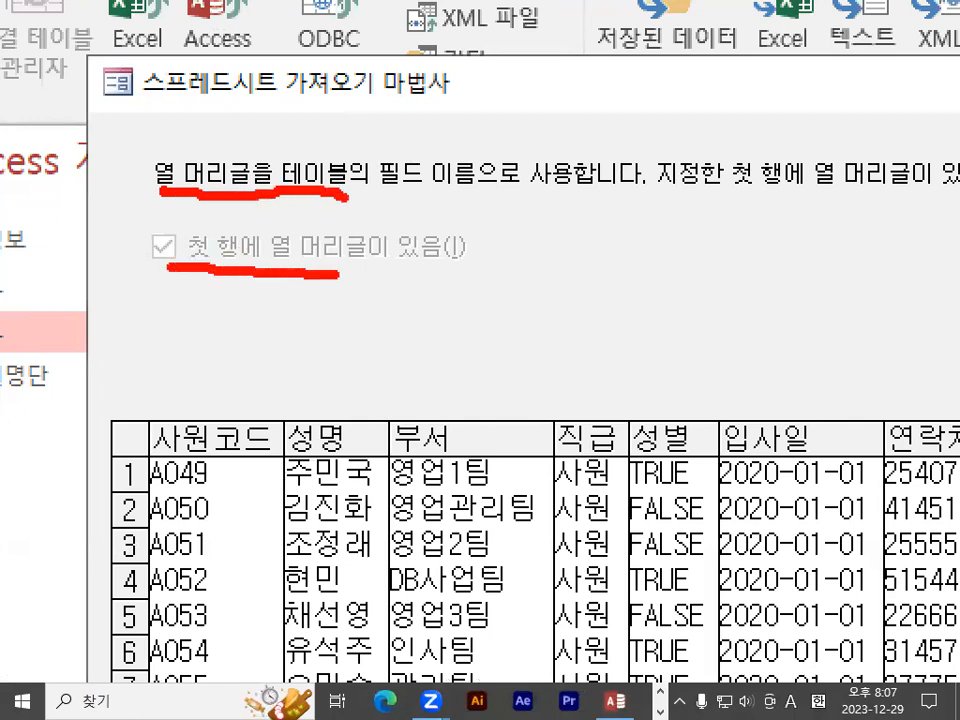
mouse_move(190, 222)
mouse_down()
mouse_move(150, 268)
mouse_move(193, 256)
mouse_move(186, 228)
mouse_up()
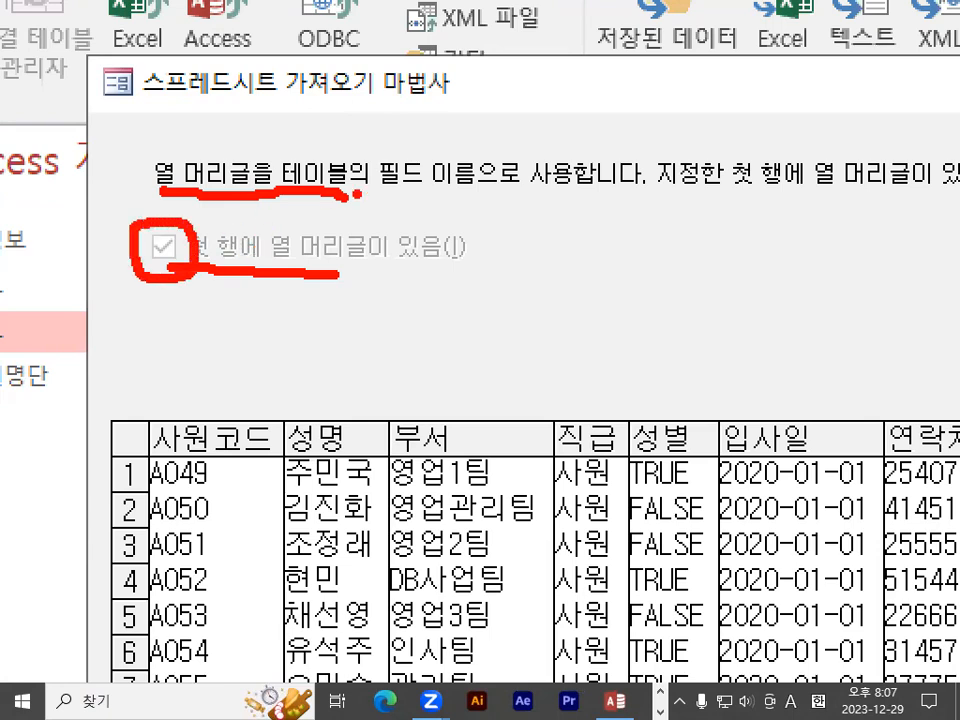
mouse_move(476, 175)
mouse_down()
mouse_move(380, 195)
mouse_move(480, 158)
mouse_up()
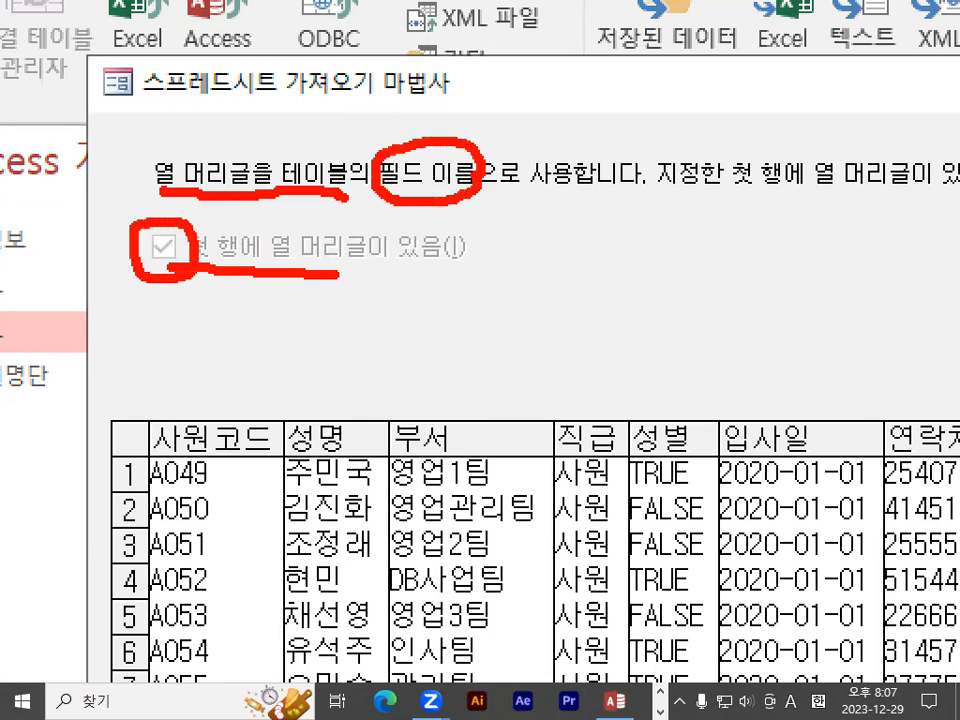
drag(142, 462, 320, 463)
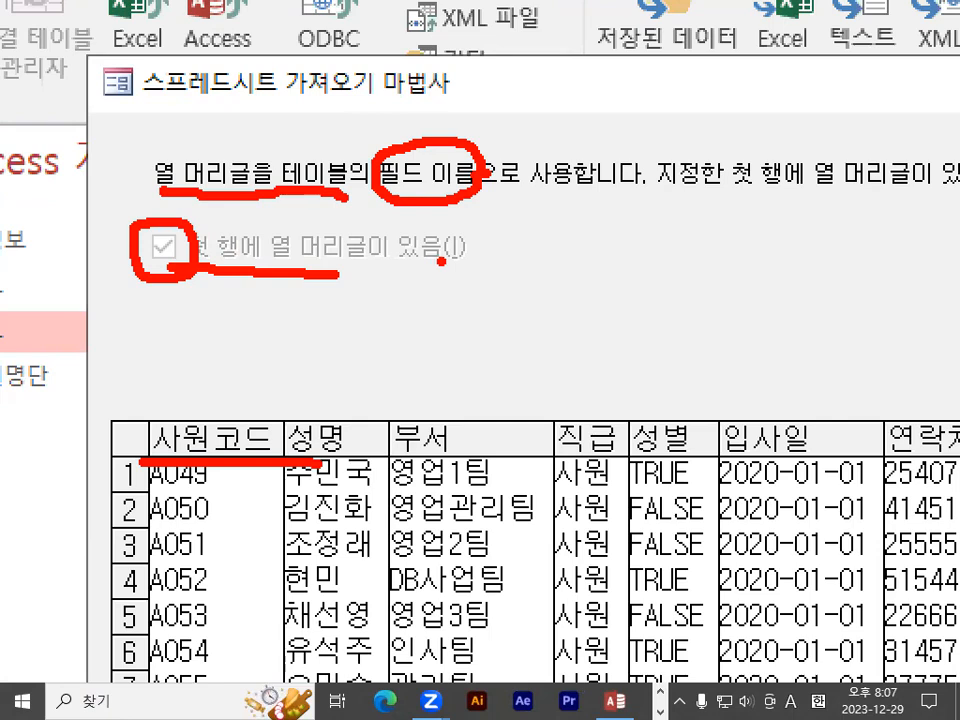
mouse_move(218, 386)
mouse_down()
mouse_move(295, 358)
mouse_move(420, 352)
mouse_up()
drag(425, 356, 530, 318)
key(Escape)
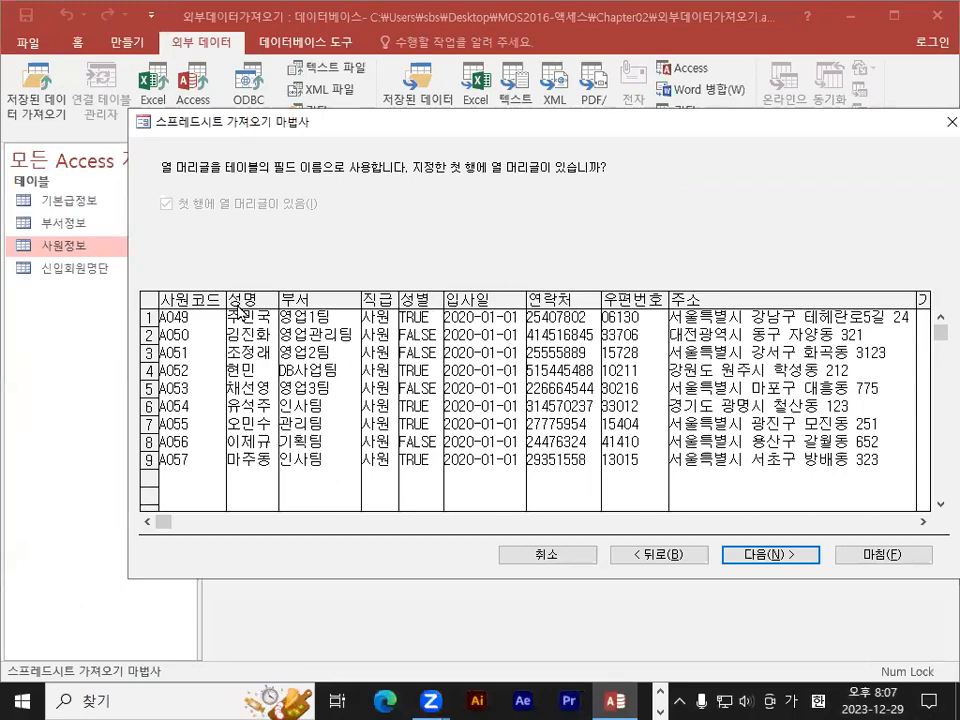
key(ctrl+1)
mouse_move(165, 219)
mouse_down()
mouse_move(191, 202)
mouse_move(140, 205)
mouse_up()
key(Escape)
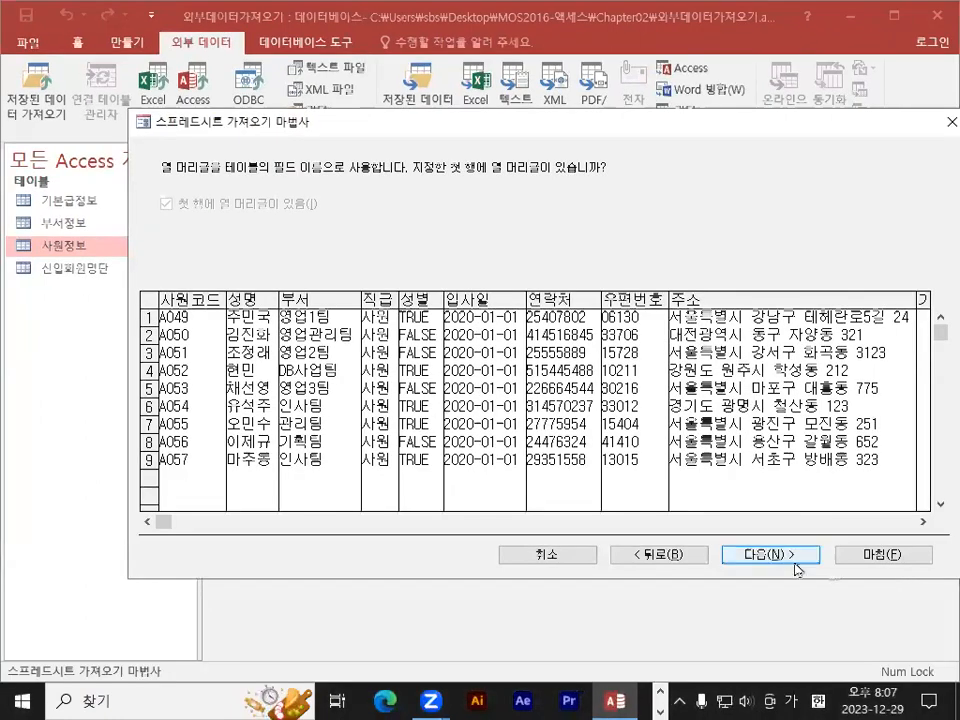
Step: Accept the column headings, keep 사원정보 as the destination table, and finish the spreadsheet import without table analysis
click(770, 556)
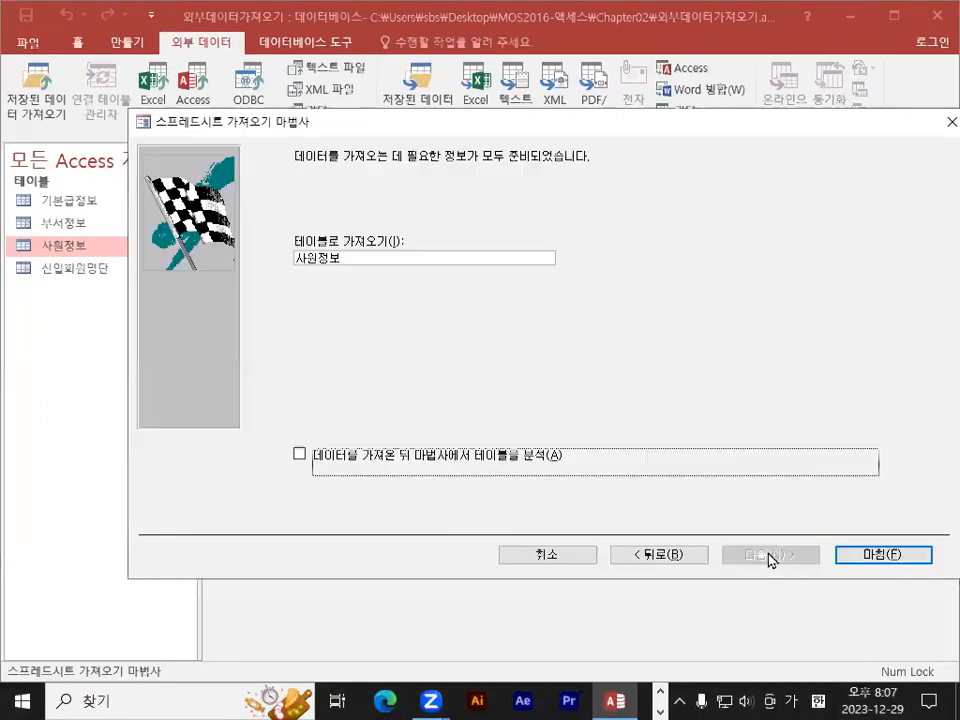
key(ctrl+1)
mouse_move(442, 266)
mouse_down()
mouse_move(369, 300)
mouse_move(338, 207)
mouse_up()
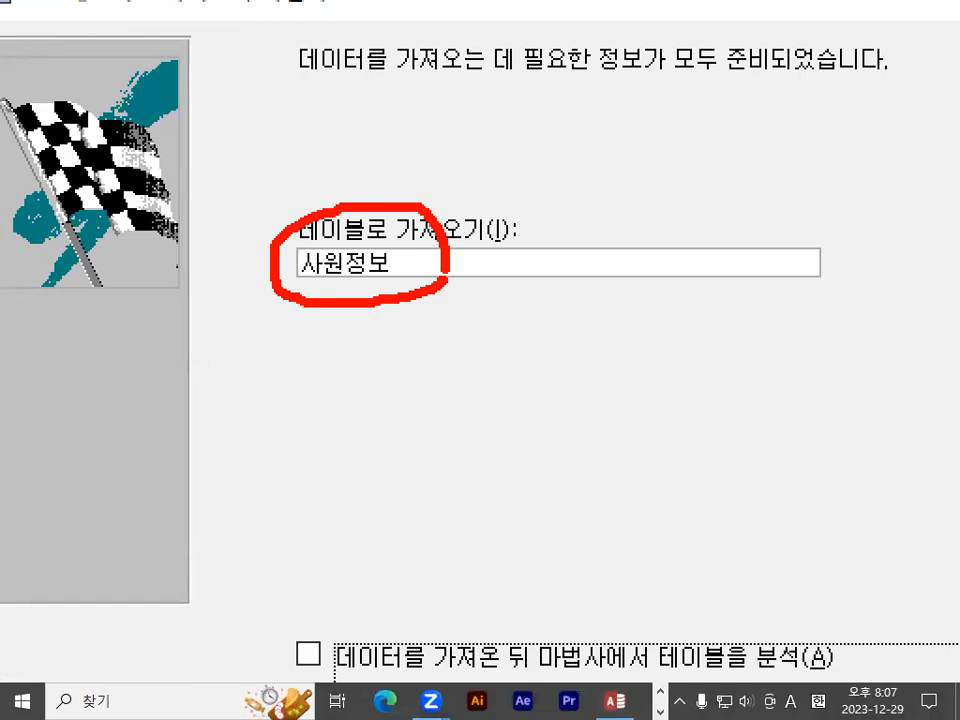
key(Escape)
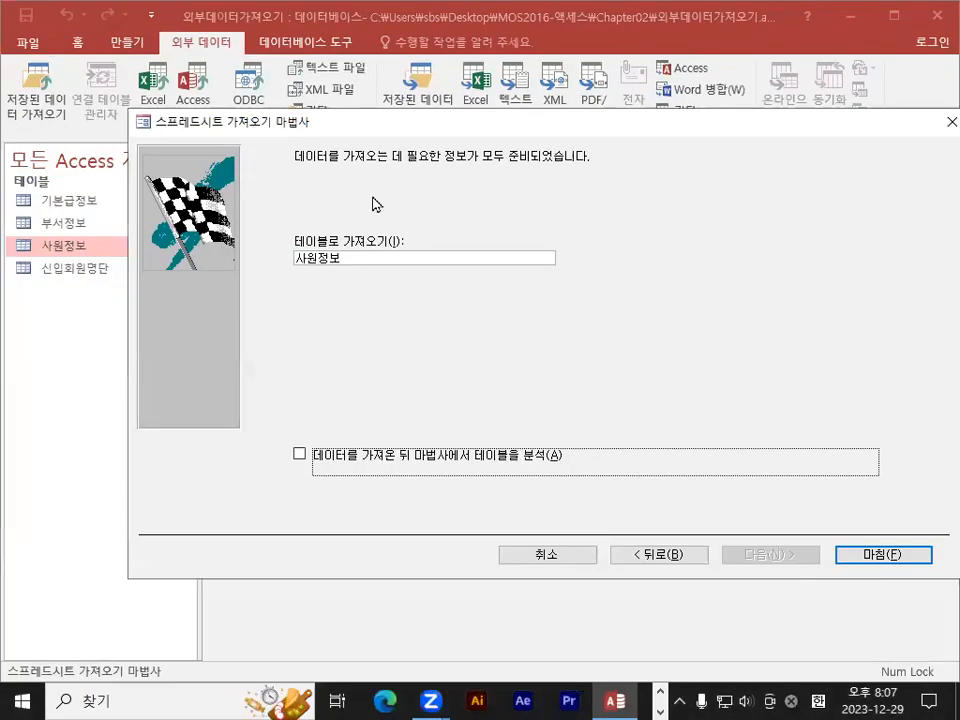
key(ctrl+2)
mouse_move(370, 165)
mouse_down()
mouse_move(330, 250)
mouse_move(362, 264)
mouse_up()
drag(915, 560, 895, 572)
key(Escape)
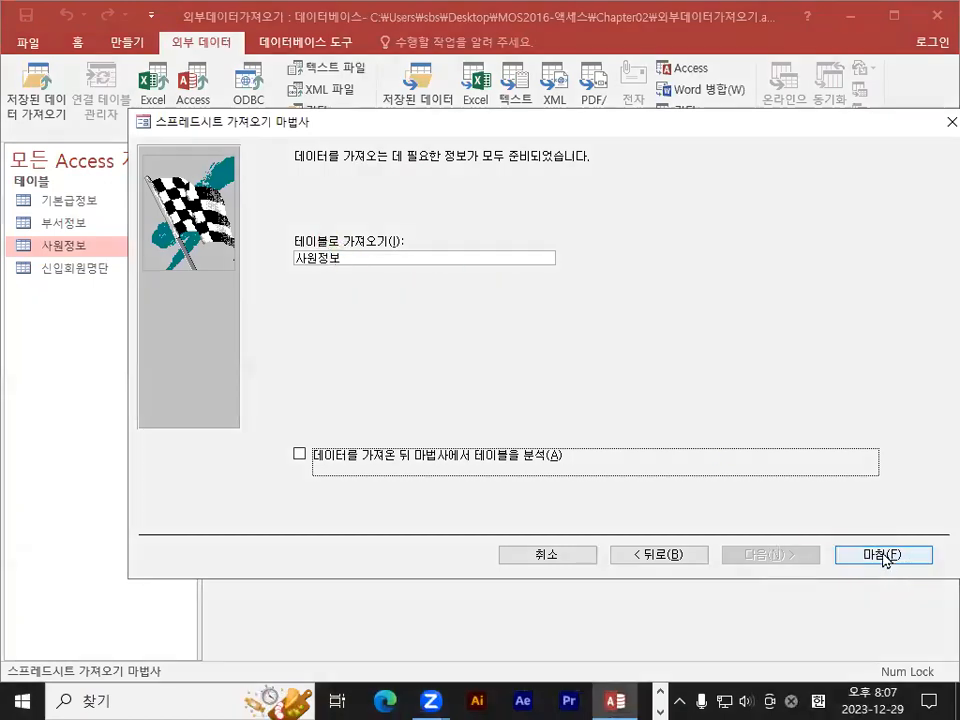
click(870, 553)
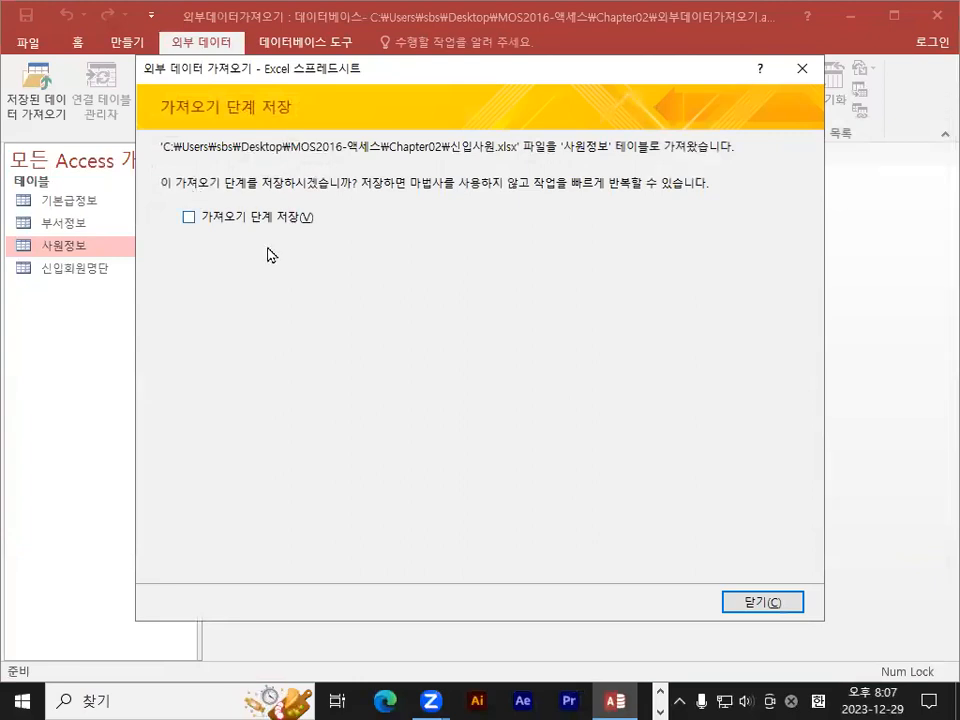
Step: Close the completed Excel import without saving the import steps
key(ctrl+1)
mouse_move(351, 216)
mouse_down()
mouse_move(420, 200)
mouse_move(419, 227)
mouse_up()
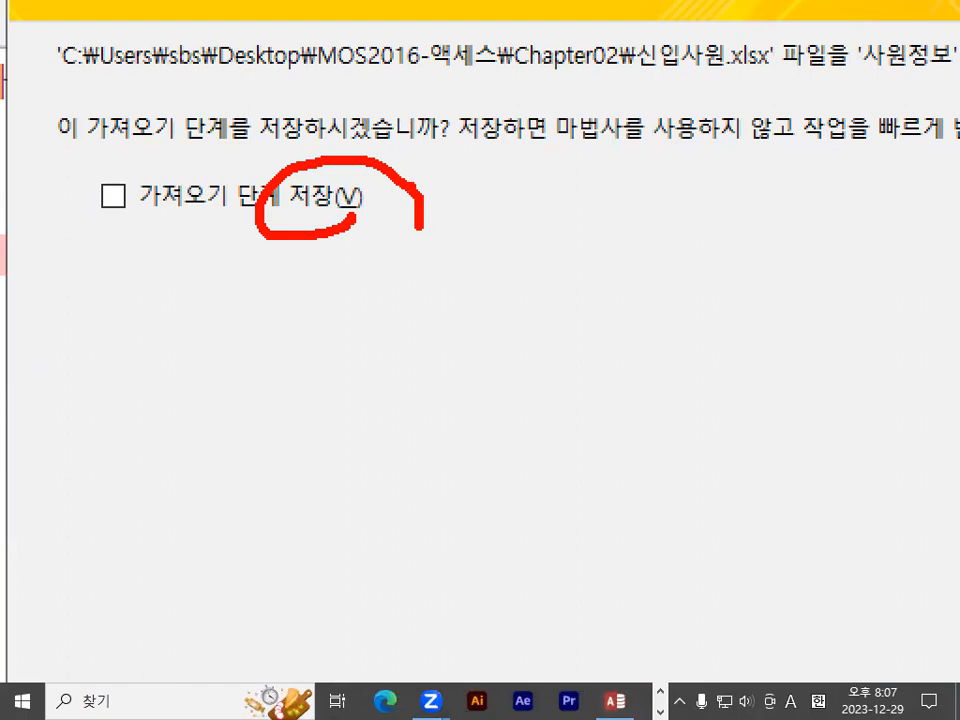
key(Escape)
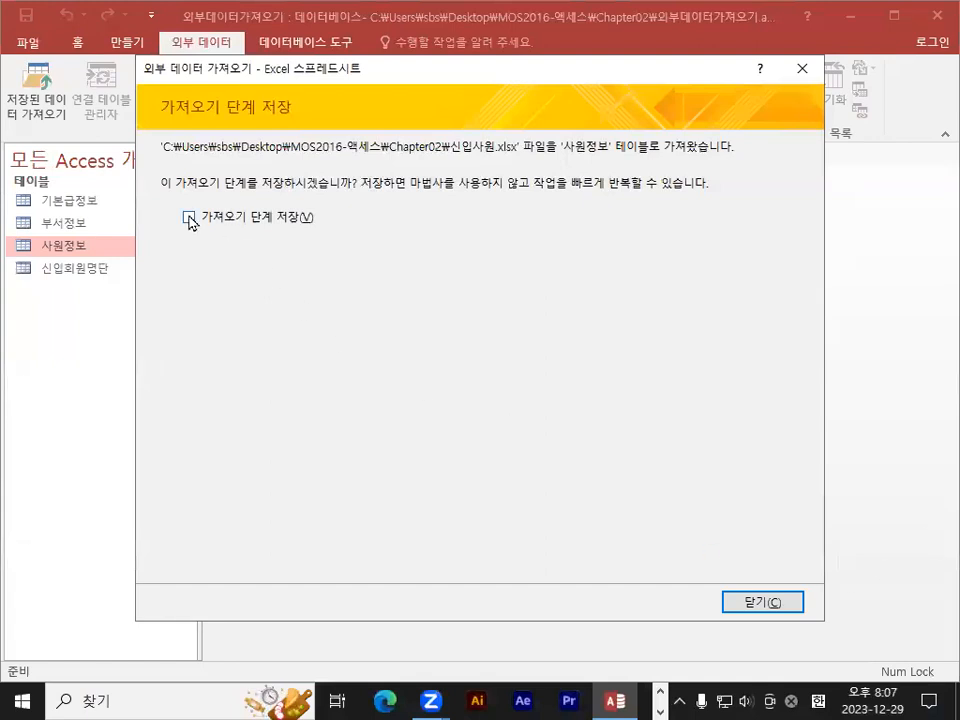
click(766, 603)
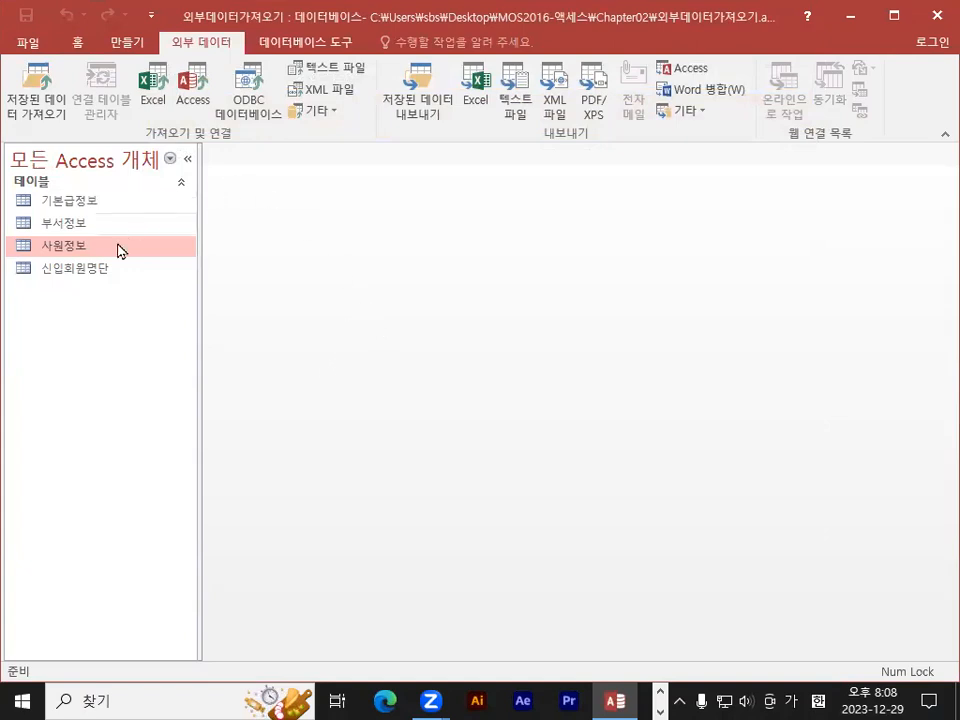
Step: Open the 사원정보 table and check its record count after the import
double_click(60, 253)
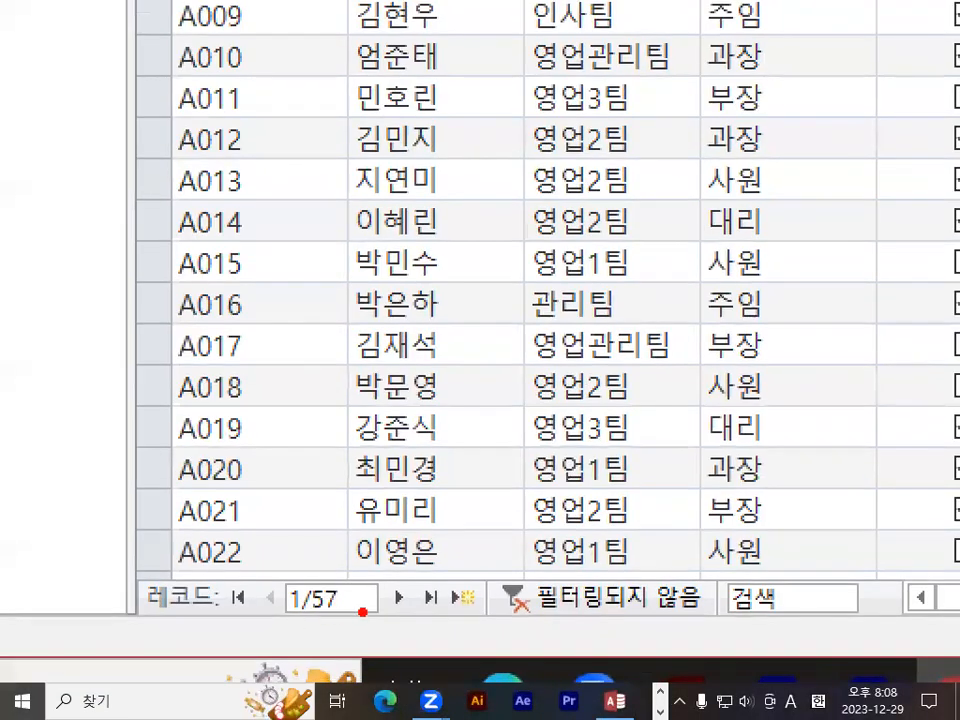
mouse_move(362, 612)
mouse_down()
mouse_move(362, 556)
mouse_move(360, 614)
mouse_up()
mouse_move(518, 252)
mouse_down()
mouse_move(498, 326)
mouse_move(508, 432)
mouse_up()
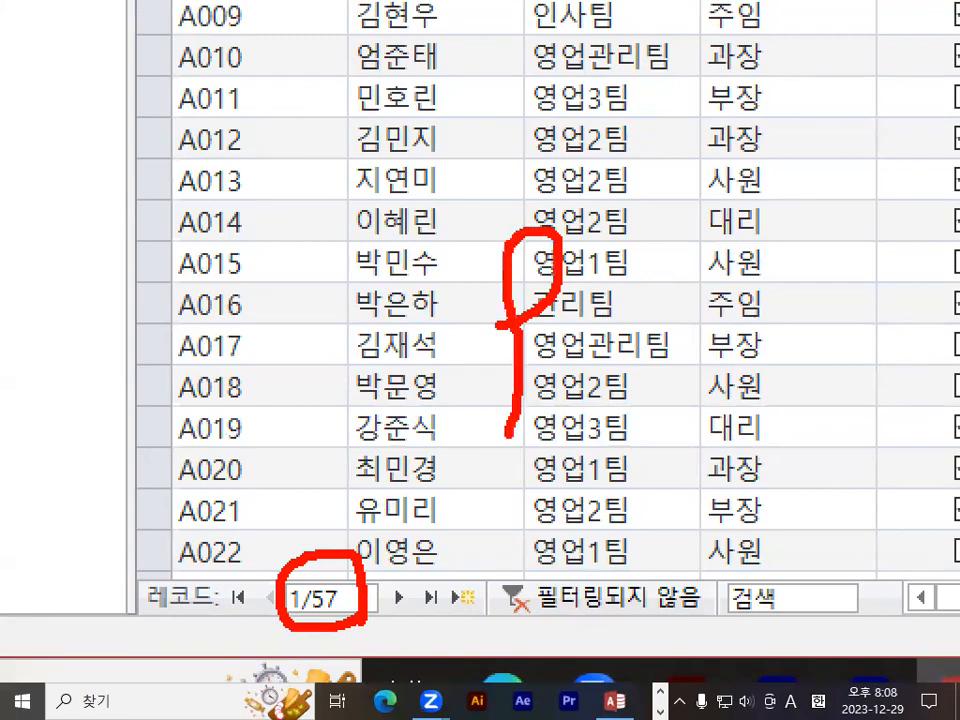
key(Escape)
key(ctrl+1)
click(398, 583)
drag(399, 584, 381, 529)
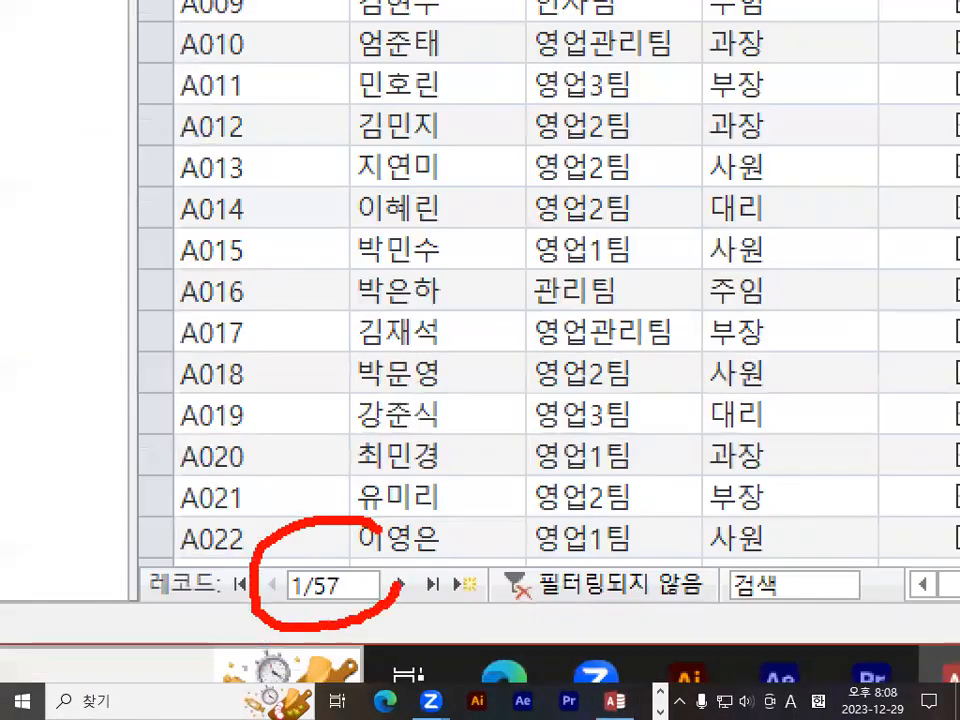
Step: Review the 사원정보 table's field headings from 사원코드 to 입사일 and close the table
key(Escape)
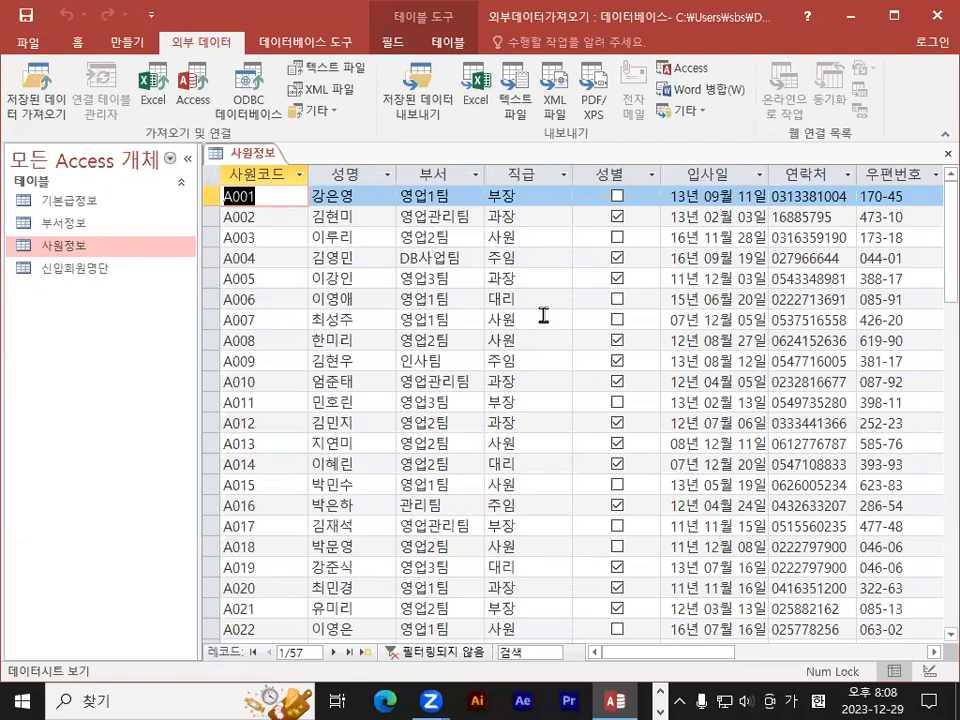
mouse_move(274, 165)
mouse_down()
mouse_move(284, 180)
mouse_move(322, 137)
mouse_move(463, 142)
mouse_up()
drag(526, 150, 635, 133)
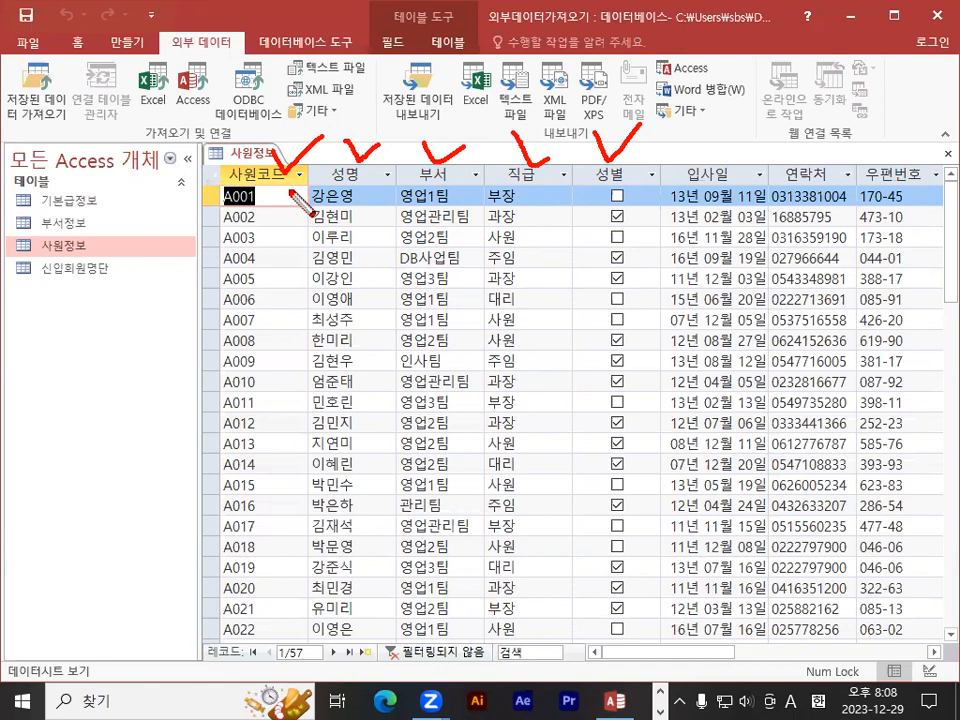
drag(230, 190, 364, 186)
drag(400, 186, 465, 193)
drag(586, 186, 627, 184)
drag(668, 183, 716, 187)
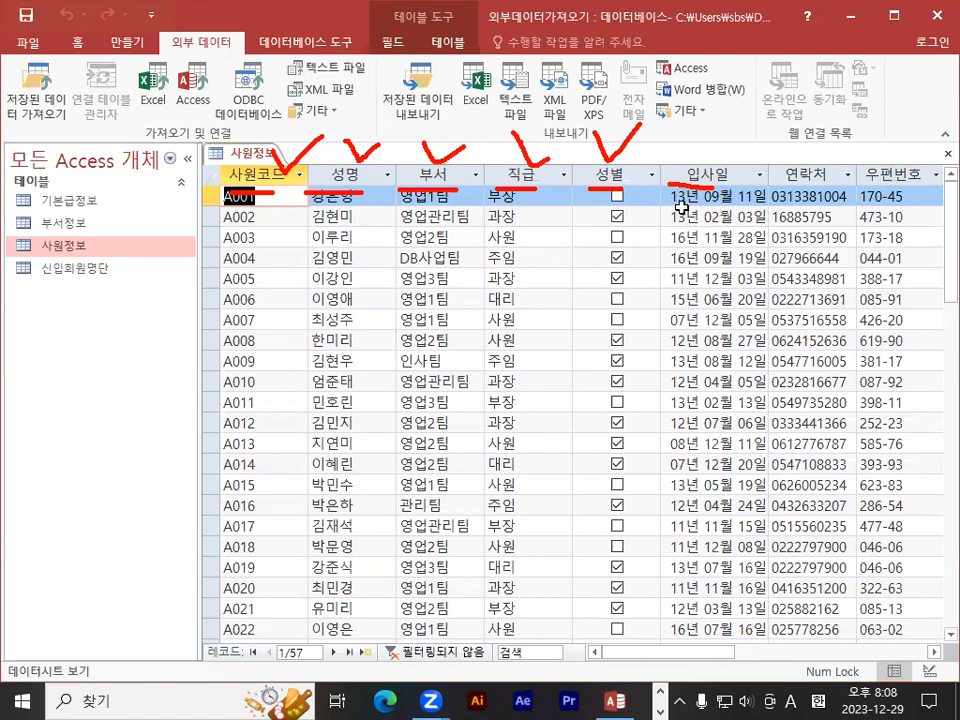
key(Escape)
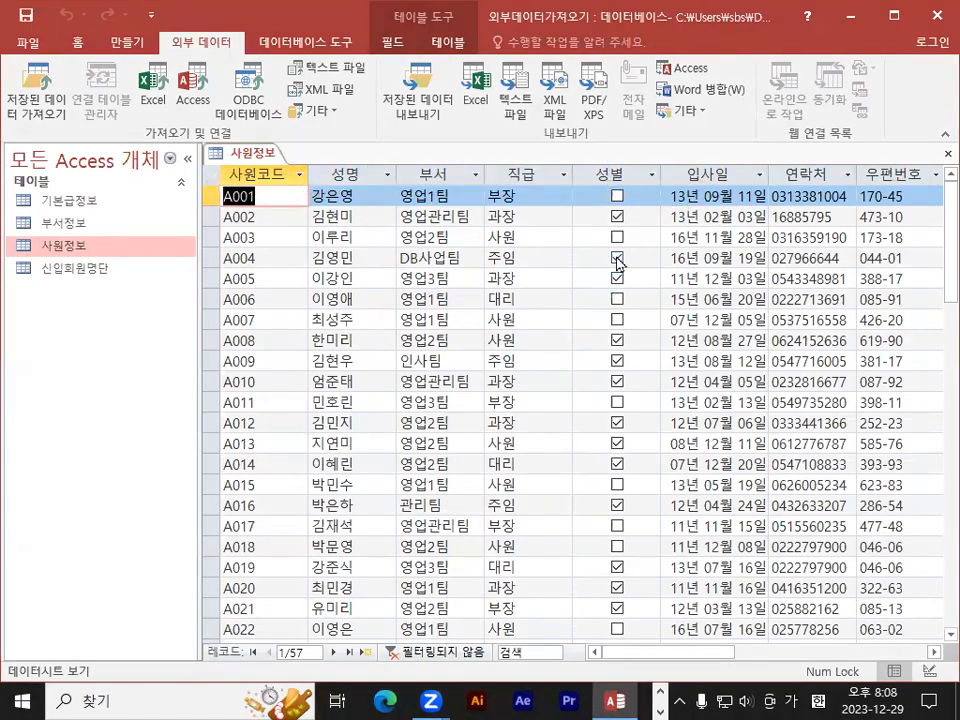
key(ctrl+2)
mouse_move(277, 184)
mouse_down()
mouse_move(237, 152)
mouse_move(276, 185)
mouse_up()
drag(362, 173, 364, 177)
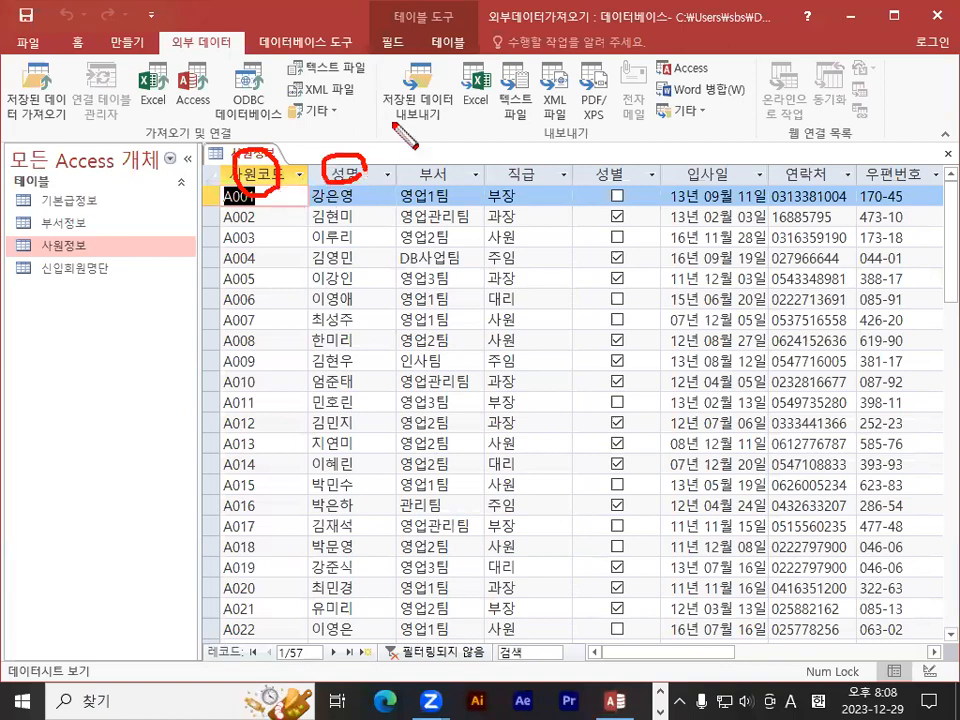
drag(467, 182, 465, 180)
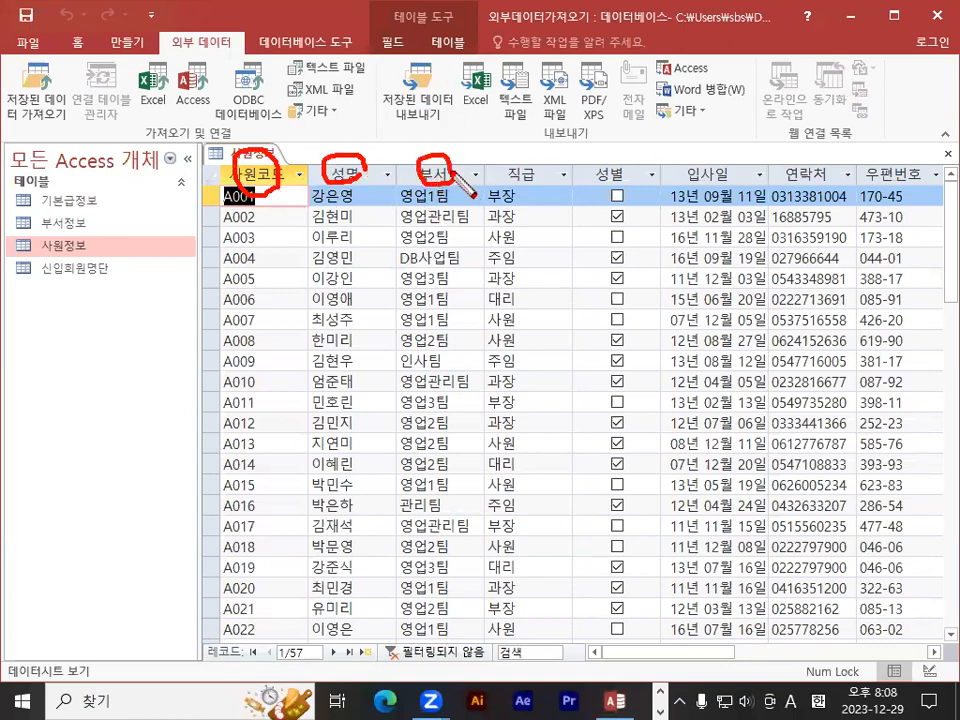
drag(558, 180, 556, 178)
drag(614, 172, 728, 178)
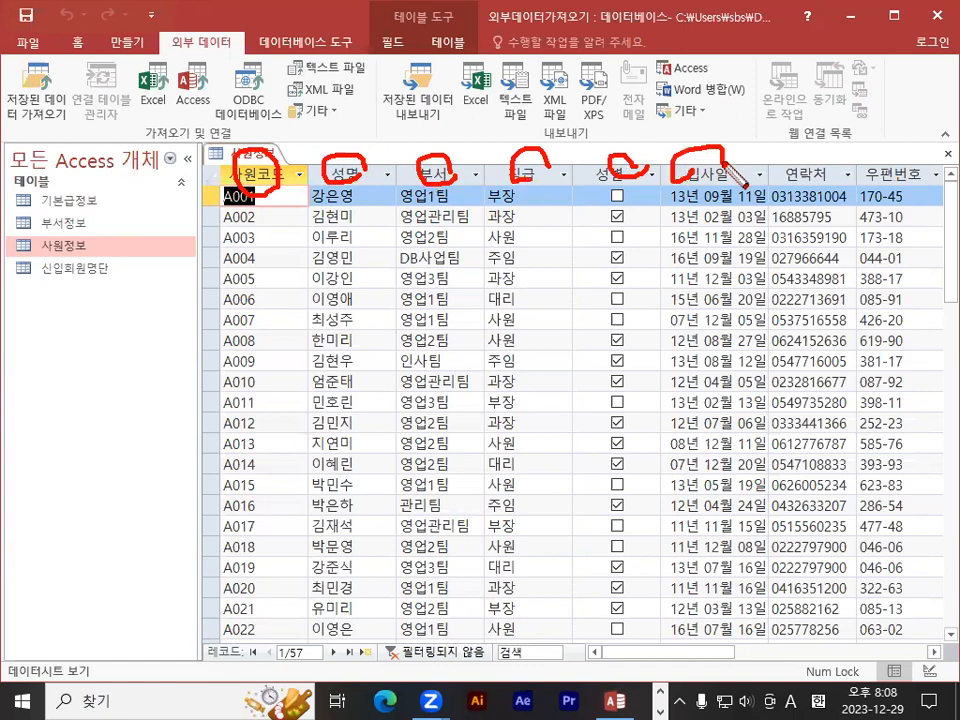
drag(583, 229, 628, 206)
key(Escape)
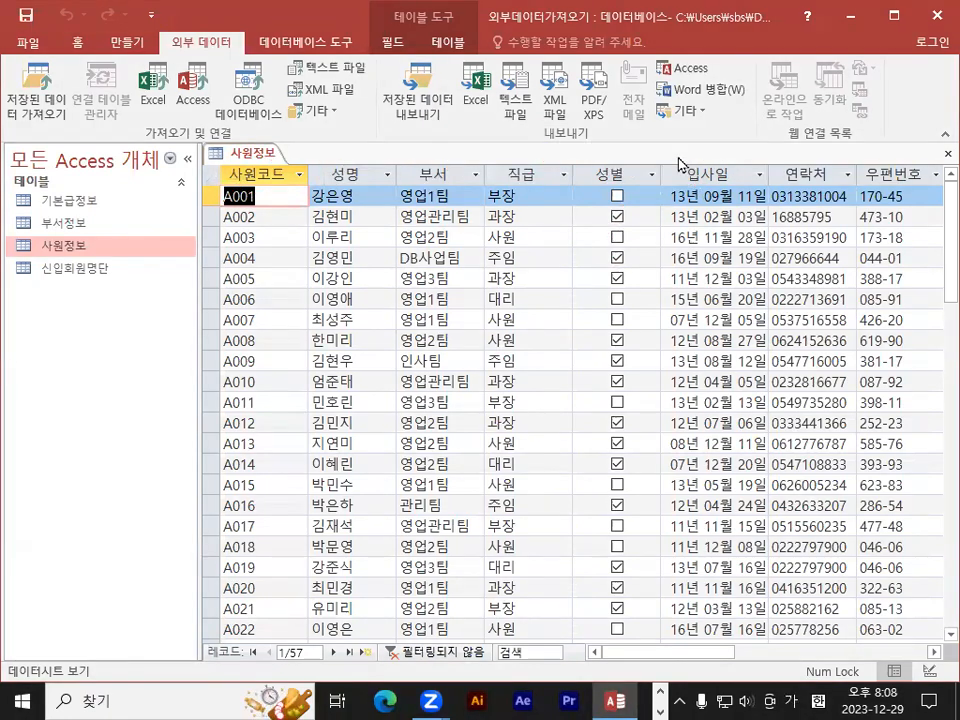
click(946, 153)
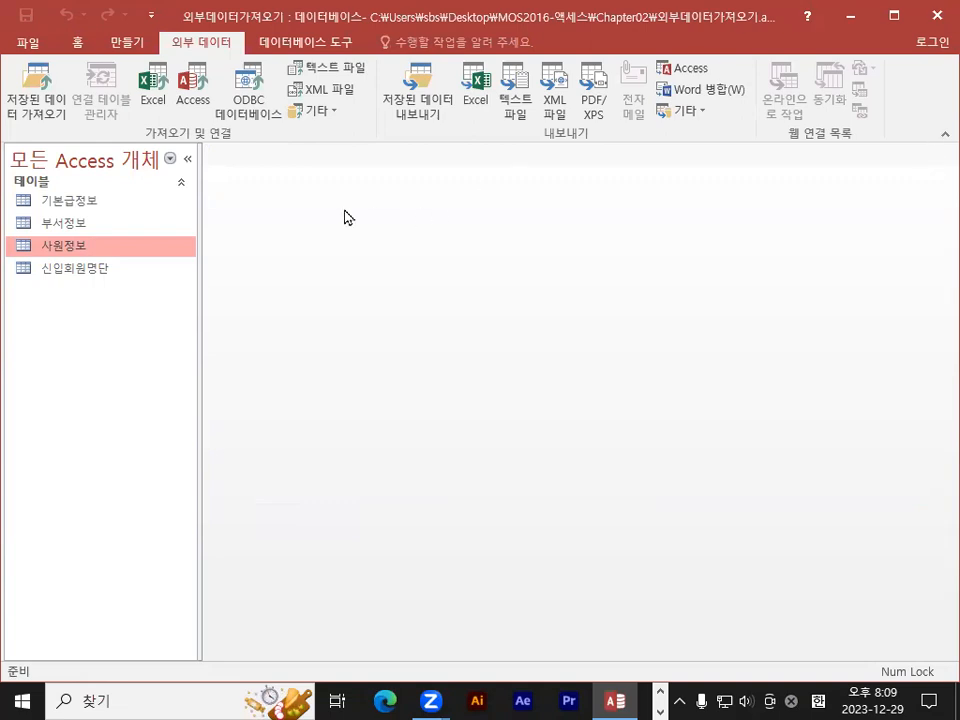
Step: Start an Excel import of 승진자 명단.xlsx from the Chapter02 folder into a new table, using the Sheet1 worksheet
double_click(412, 22)
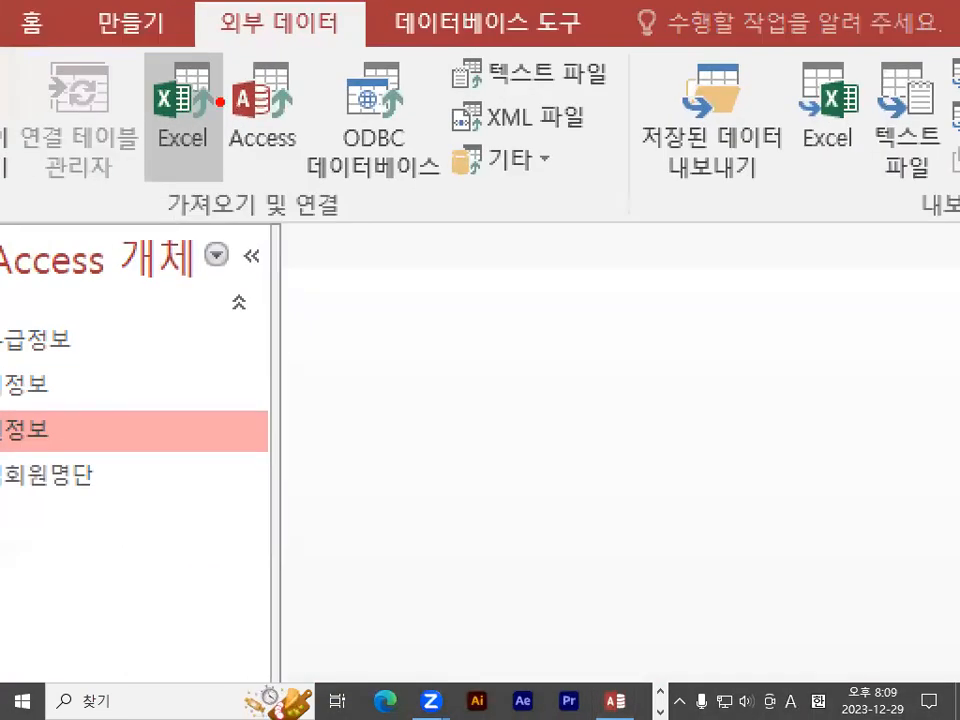
click(182, 115)
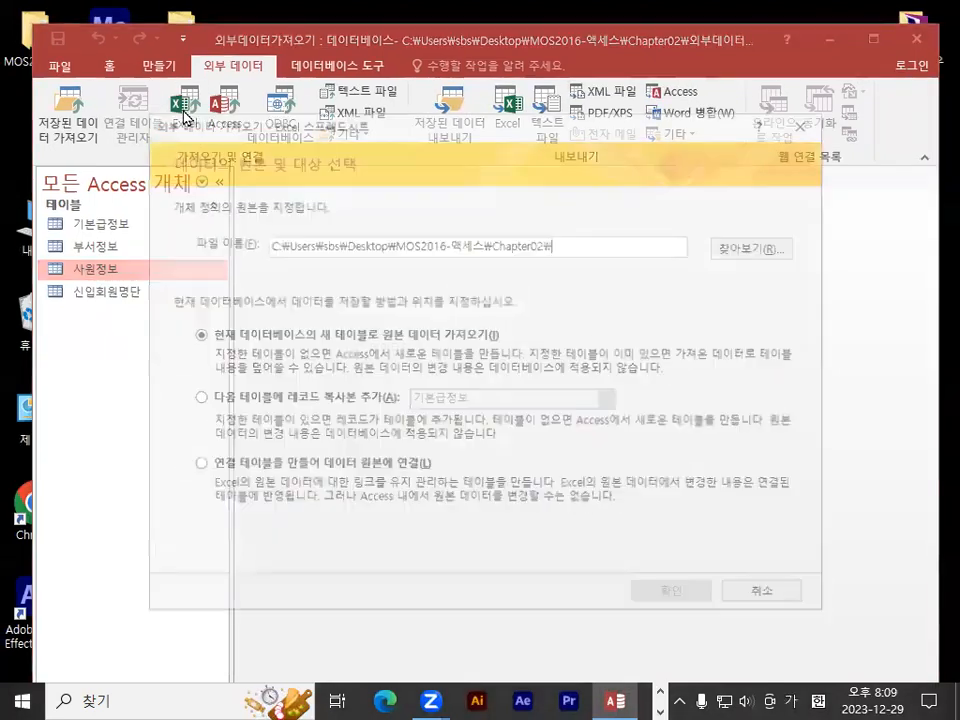
click(752, 247)
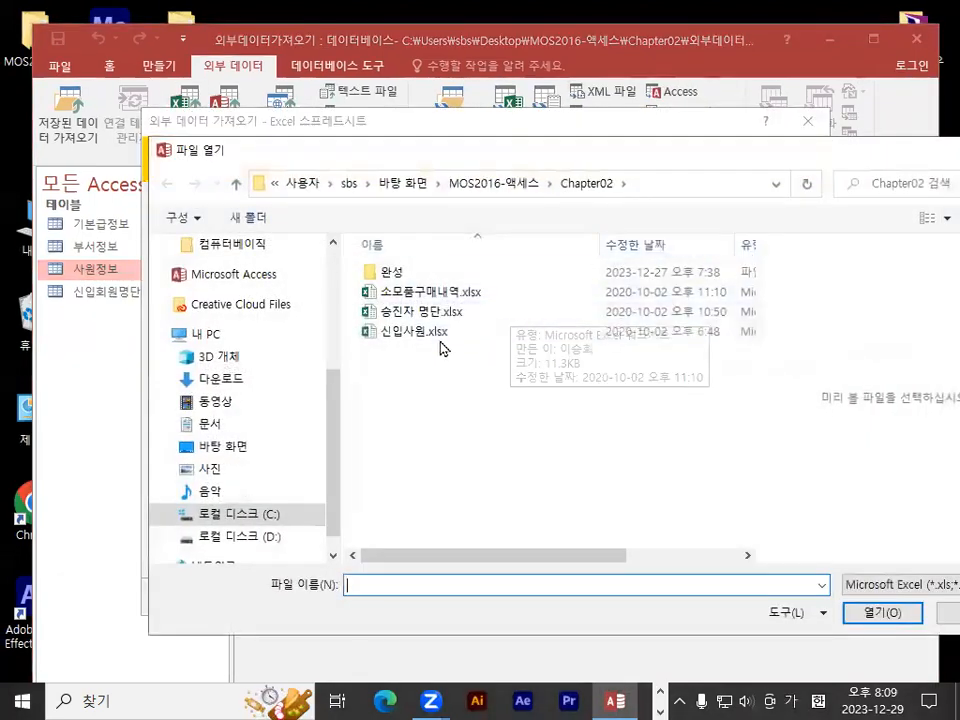
drag(705, 162, 624, 162)
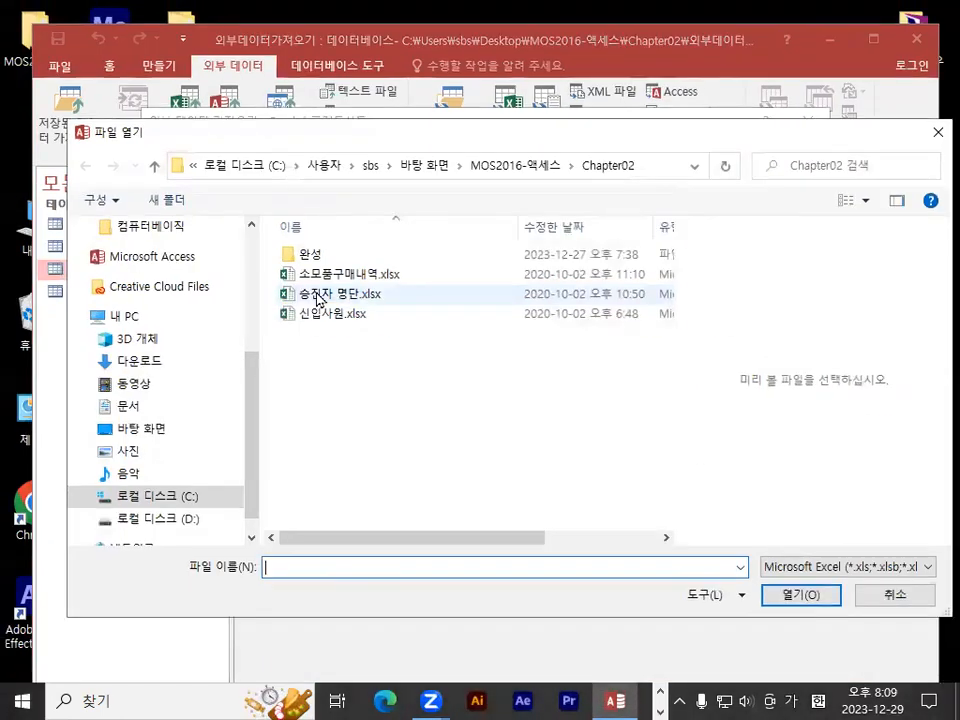
click(318, 296)
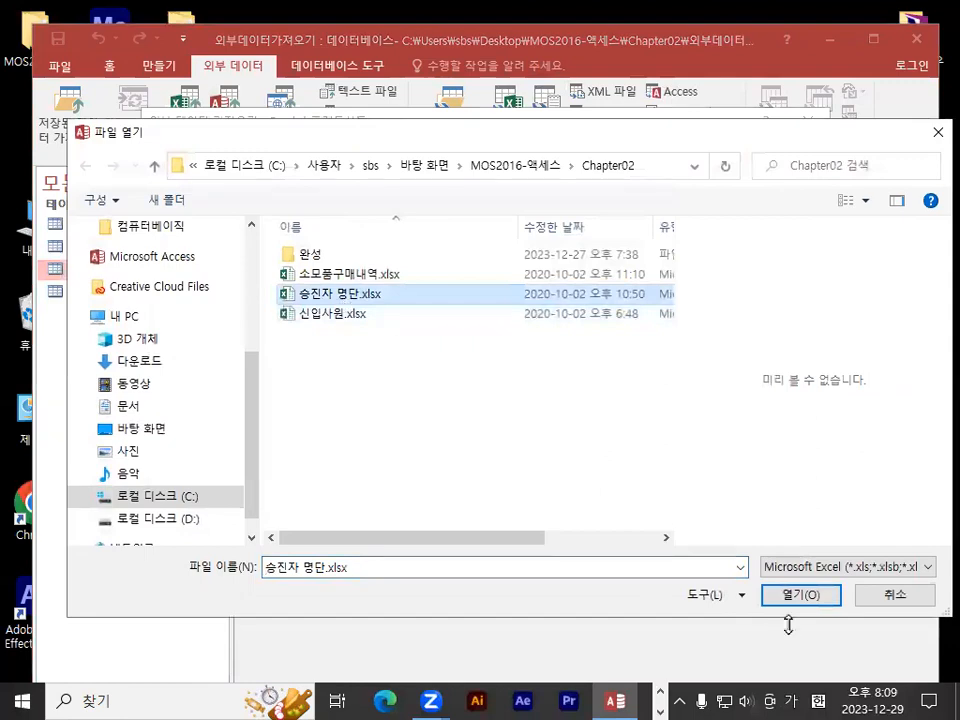
click(801, 595)
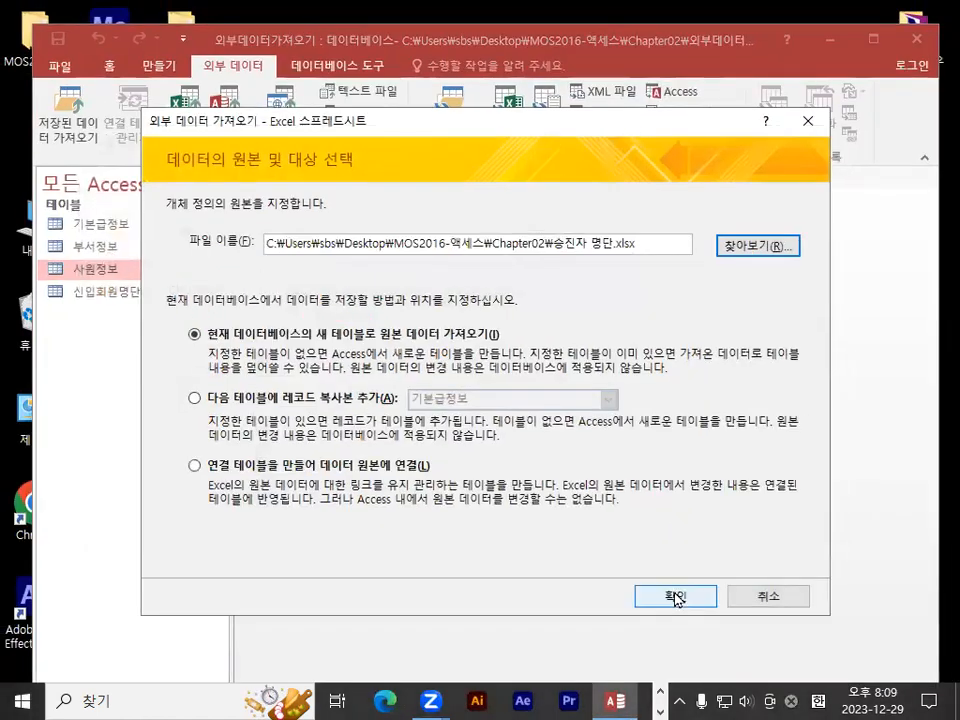
click(672, 594)
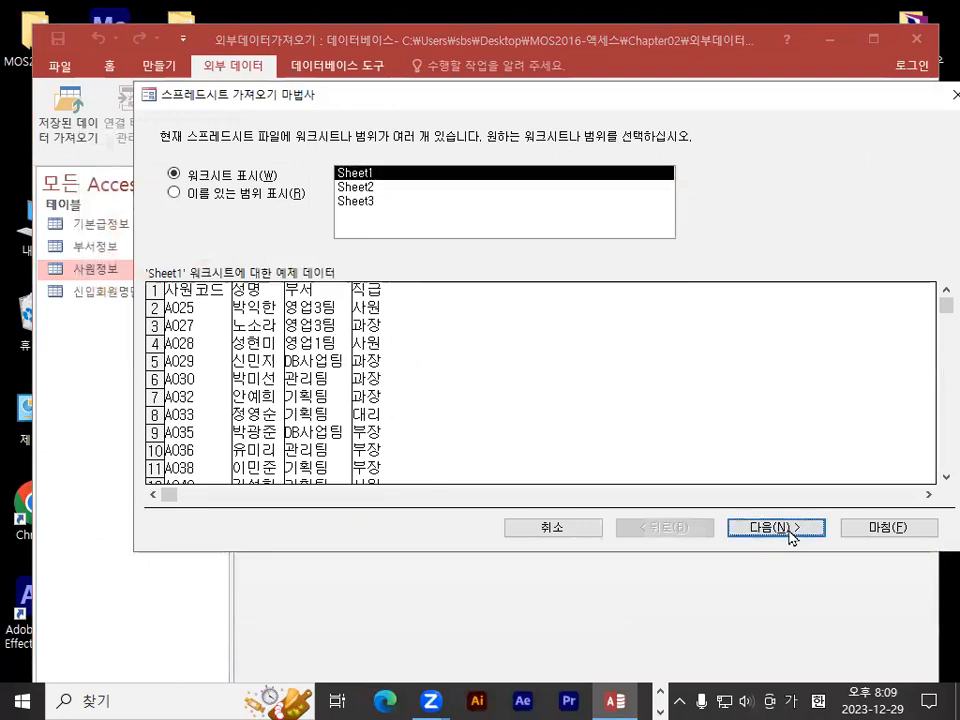
click(791, 537)
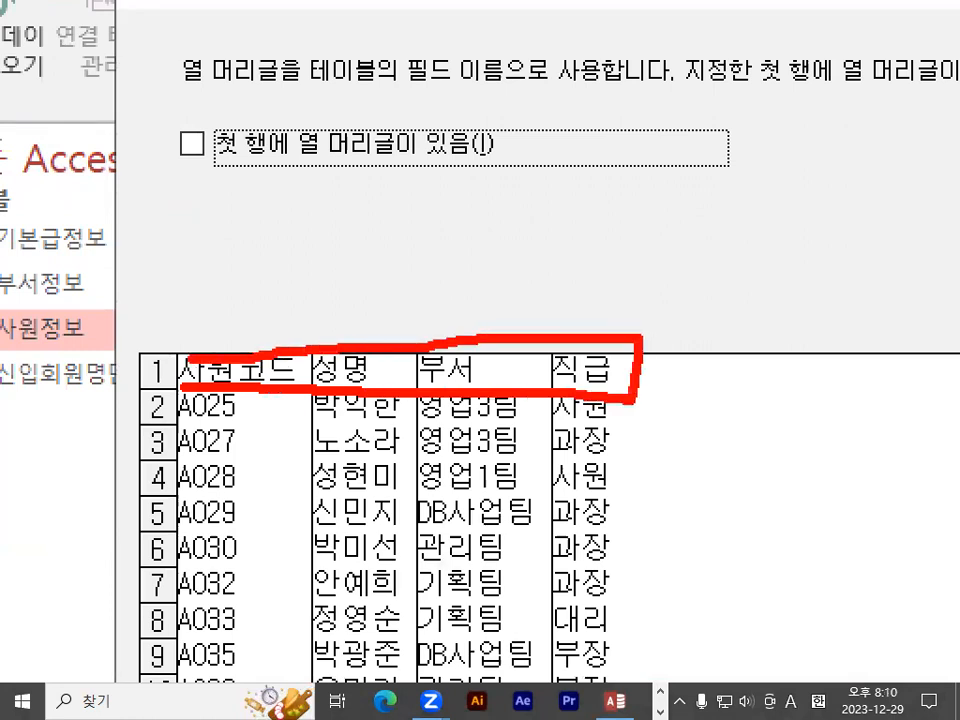
Step: Examine the first-row column heading option and the 사원코드, 성명, 부서 and 직급 headings in the Sheet1 preview
drag(228, 297, 335, 212)
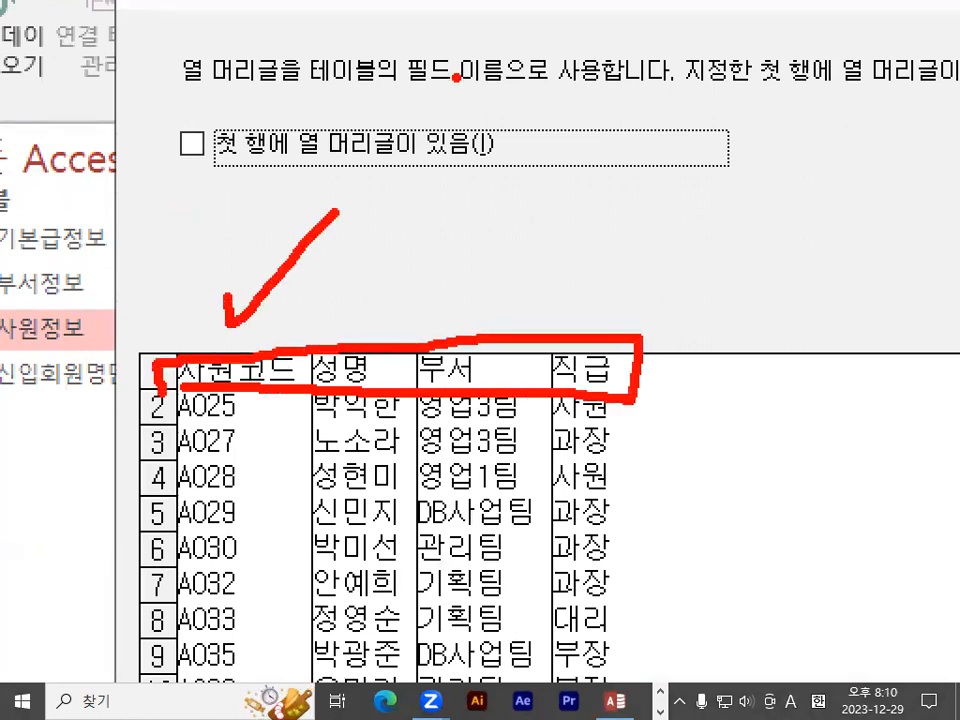
mouse_move(200, 55)
mouse_down()
mouse_move(214, 86)
mouse_move(262, 98)
mouse_move(390, 90)
mouse_up()
mouse_move(518, 78)
mouse_down()
mouse_move(430, 52)
mouse_move(495, 90)
mouse_move(515, 60)
mouse_up()
drag(570, 45, 590, 48)
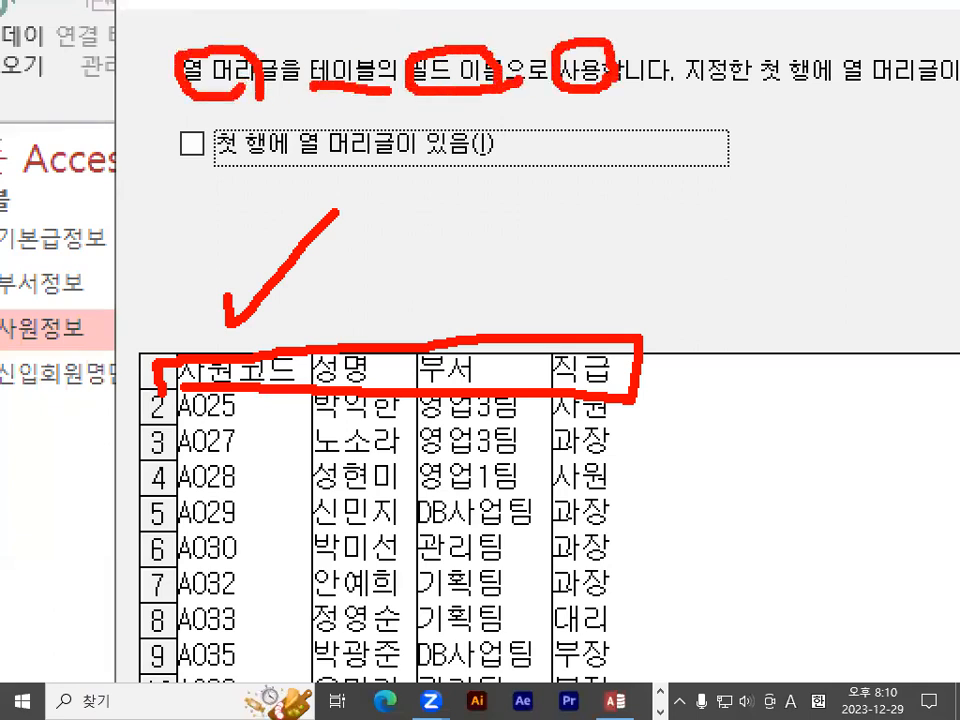
key(Escape)
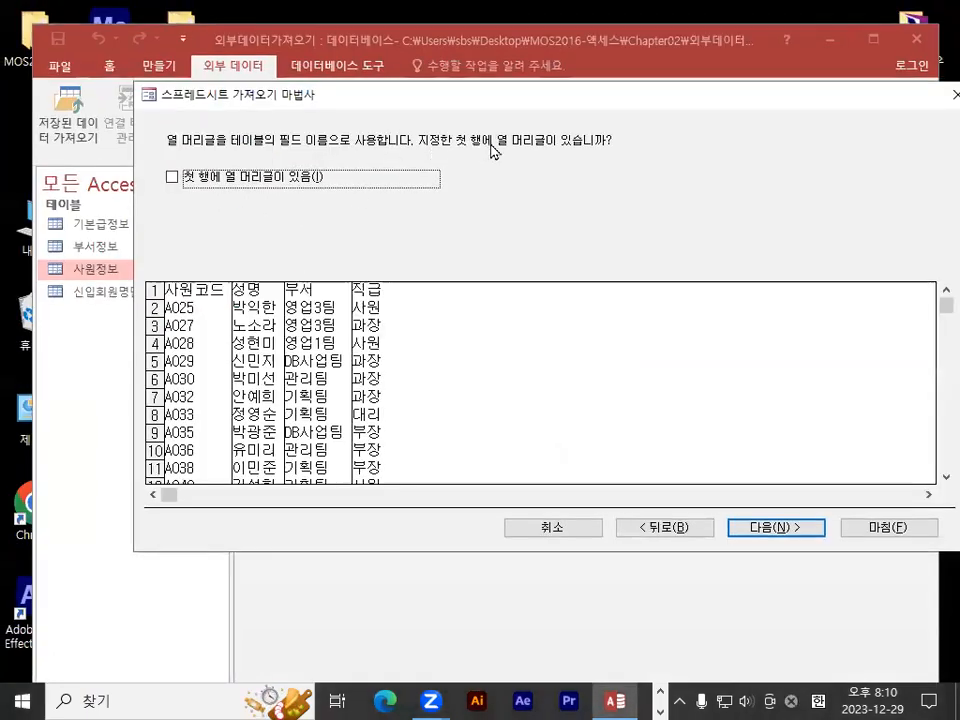
key(ctrl+1)
drag(436, 153, 633, 153)
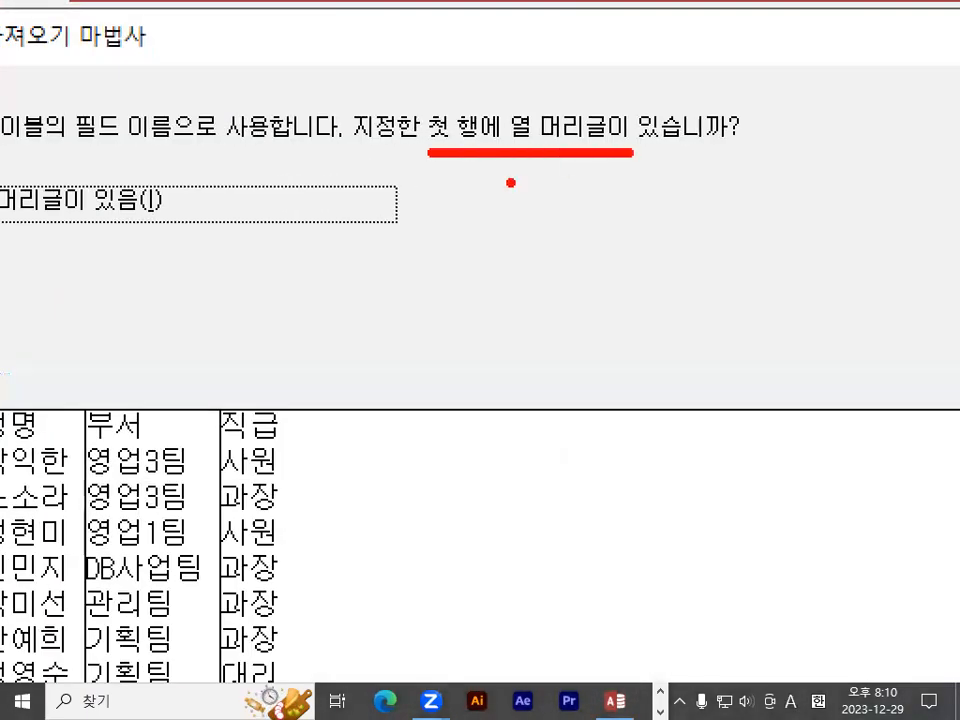
key(Escape)
key(ctrl+1)
mouse_move(208, 302)
mouse_down()
mouse_move(214, 313)
mouse_move(220, 293)
mouse_up()
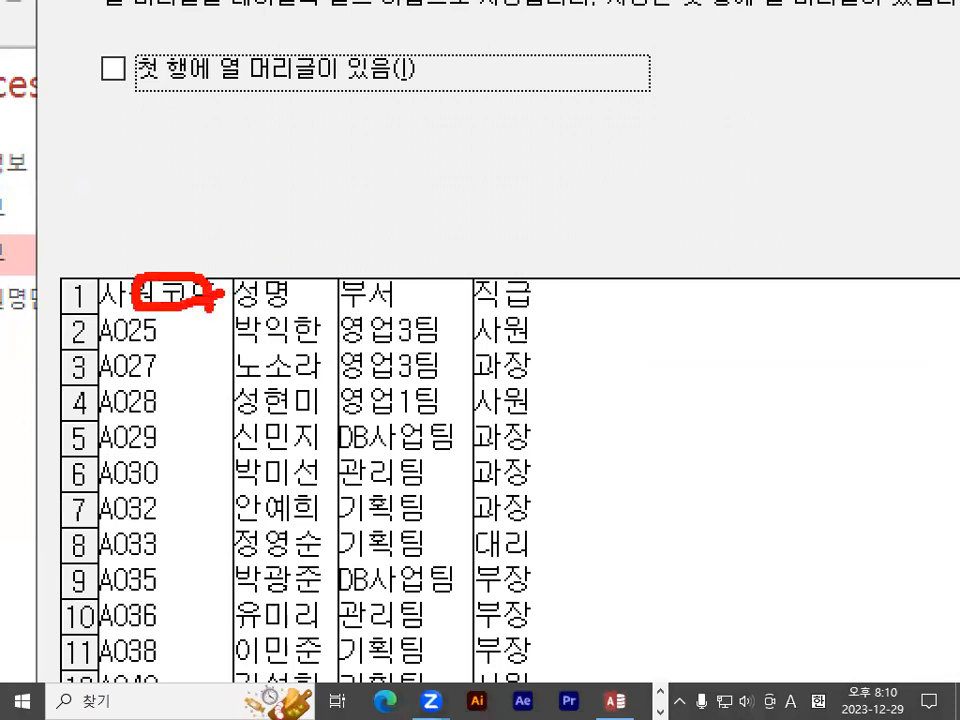
mouse_move(125, 82)
mouse_down()
mouse_move(96, 62)
mouse_move(130, 55)
mouse_move(153, 97)
mouse_up()
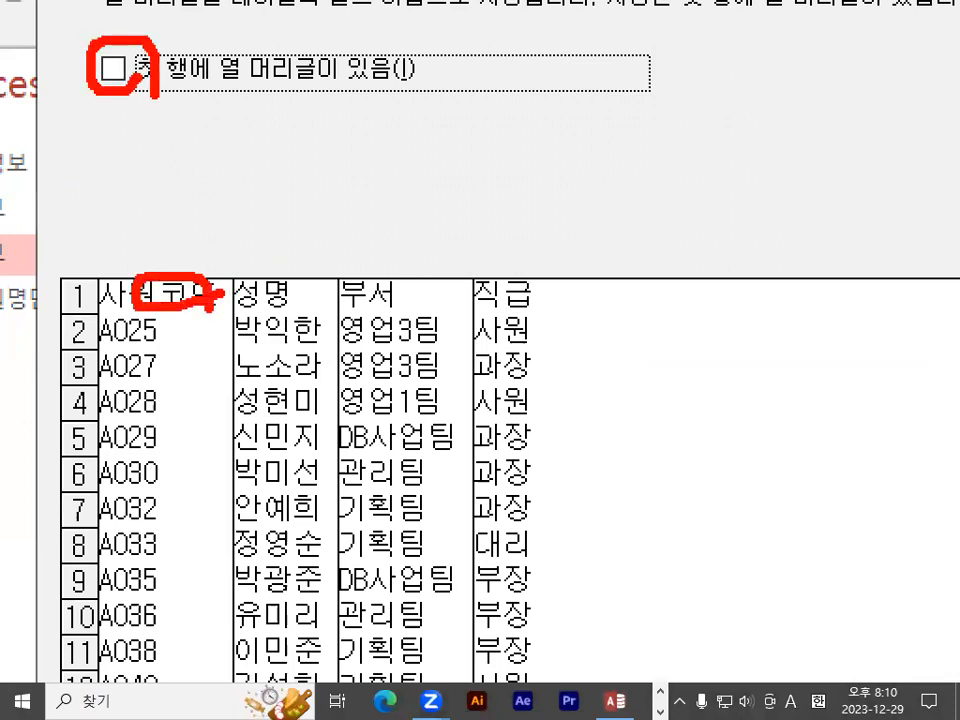
drag(100, 48, 130, 0)
key(Escape)
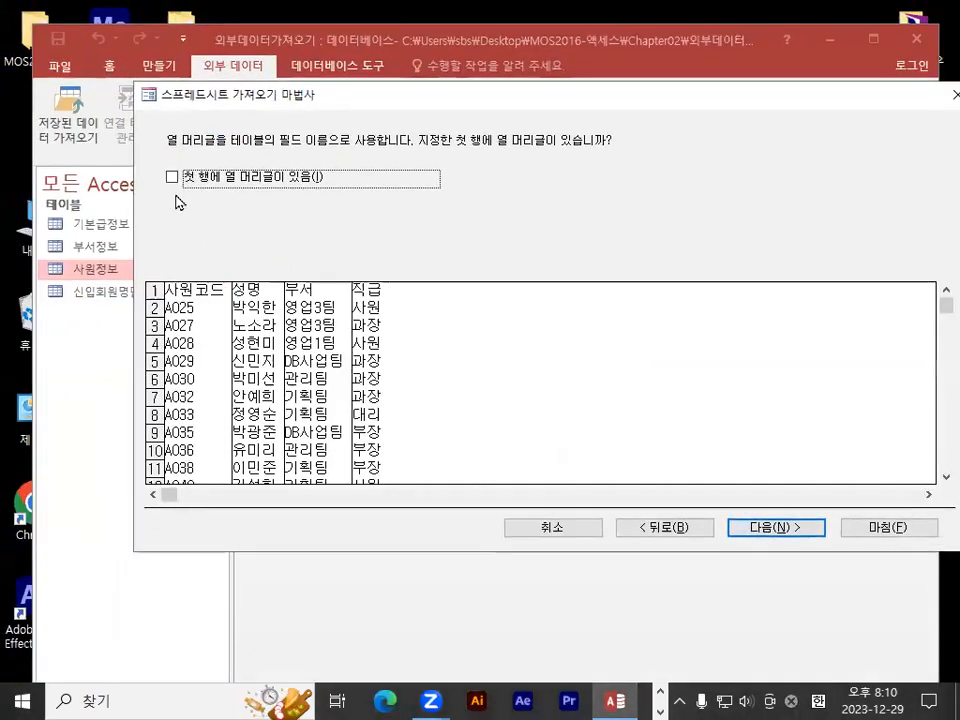
Step: Use the first row as column headings, check them in the preview, and proceed to the field options
click(171, 179)
key(ctrl+1)
mouse_move(220, 292)
mouse_down()
mouse_move(168, 255)
mouse_move(226, 290)
mouse_up()
drag(357, 286, 352, 282)
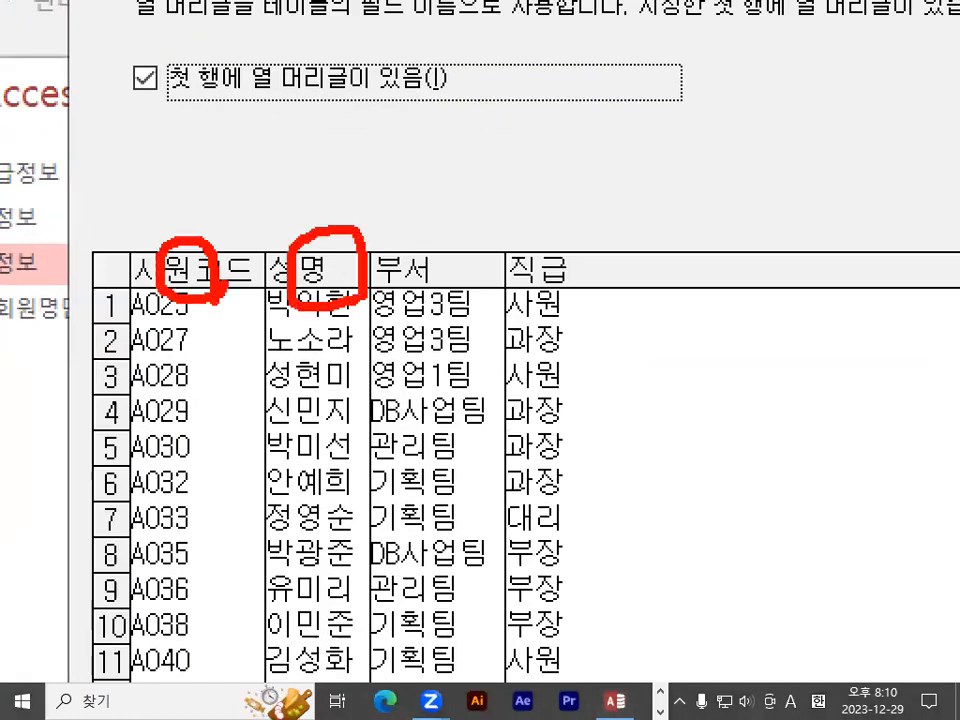
key(Escape)
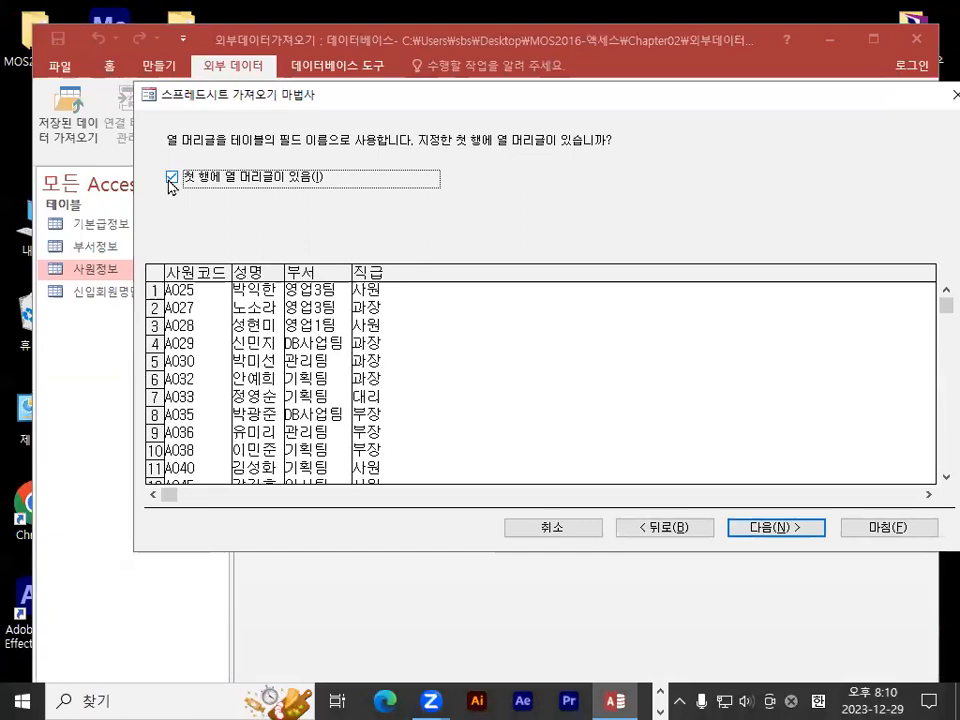
key(ctrl+1)
mouse_move(236, 284)
mouse_down()
mouse_move(268, 276)
mouse_move(182, 232)
mouse_up()
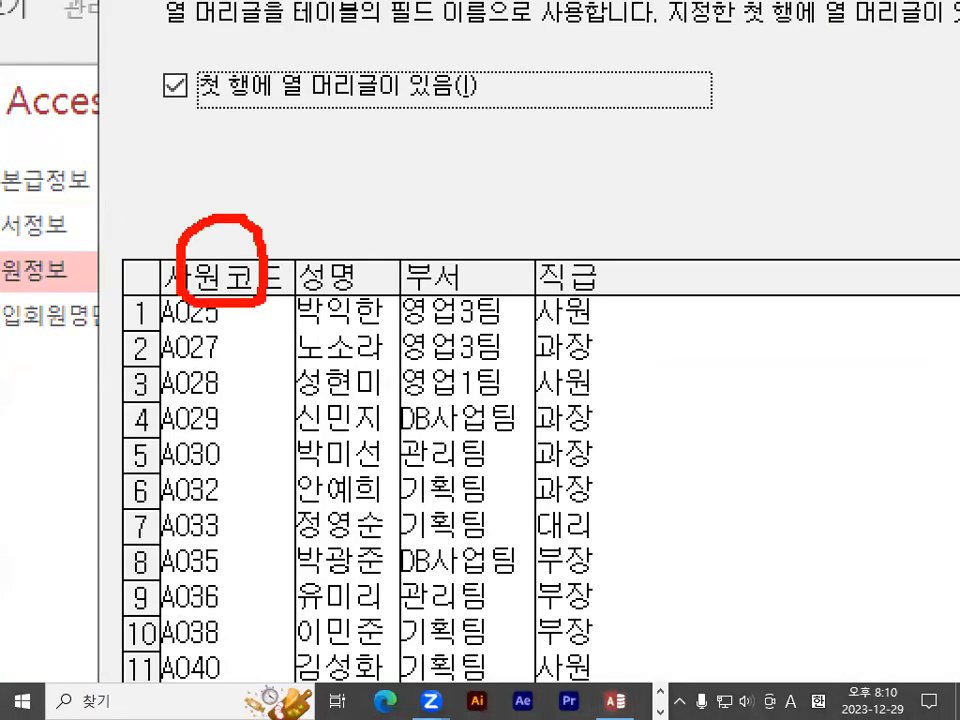
key(Escape)
click(772, 526)
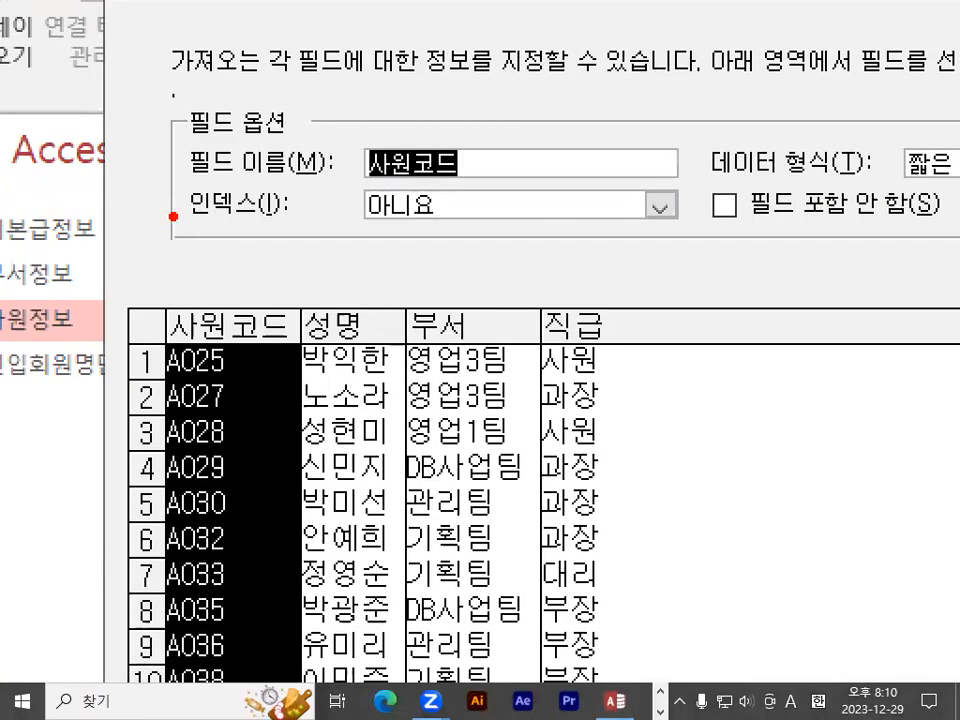
Step: Examine the field options for the imported columns, including the field name, index and the option to exclude a field such as 직급
mouse_move(299, 323)
mouse_down()
mouse_move(225, 348)
mouse_move(278, 298)
mouse_move(289, 336)
mouse_up()
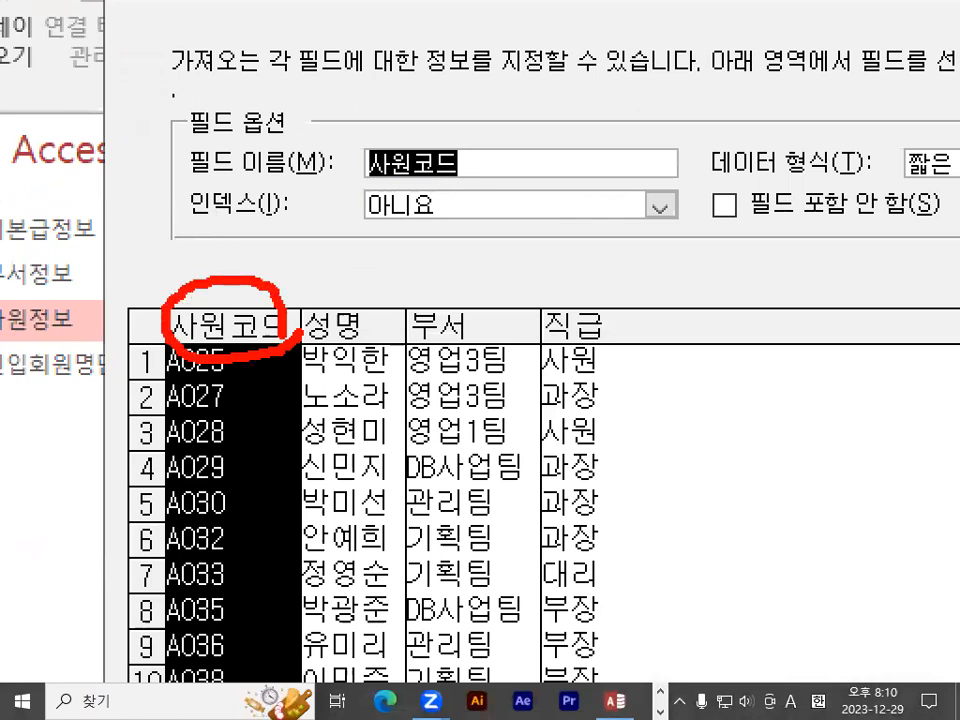
drag(305, 260, 198, 386)
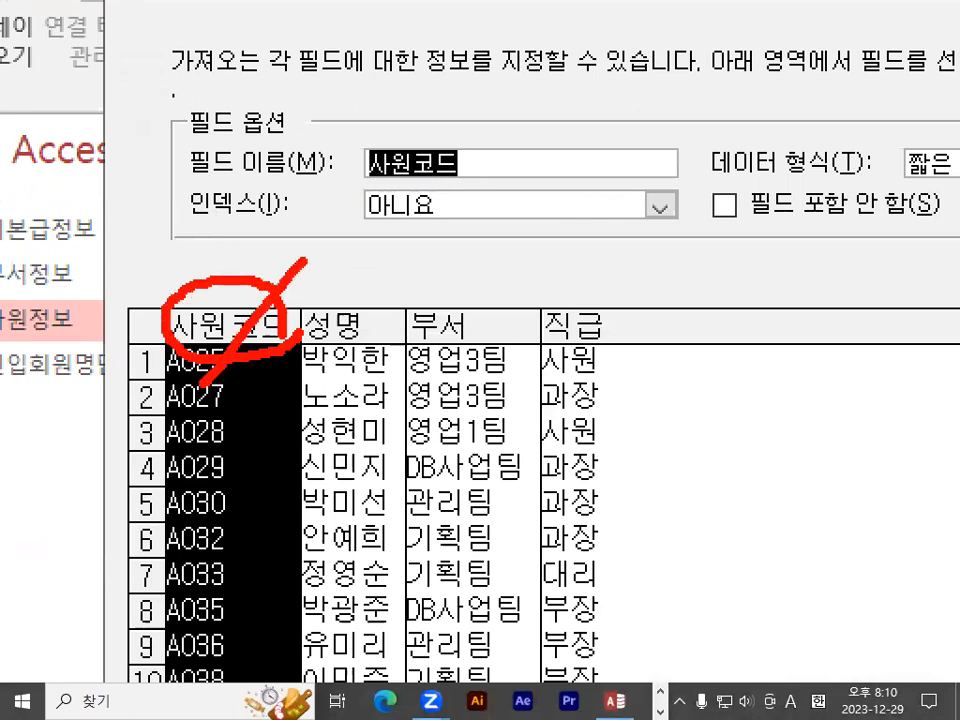
drag(208, 254, 303, 418)
mouse_move(468, 140)
mouse_down()
mouse_move(374, 160)
mouse_move(472, 128)
mouse_up()
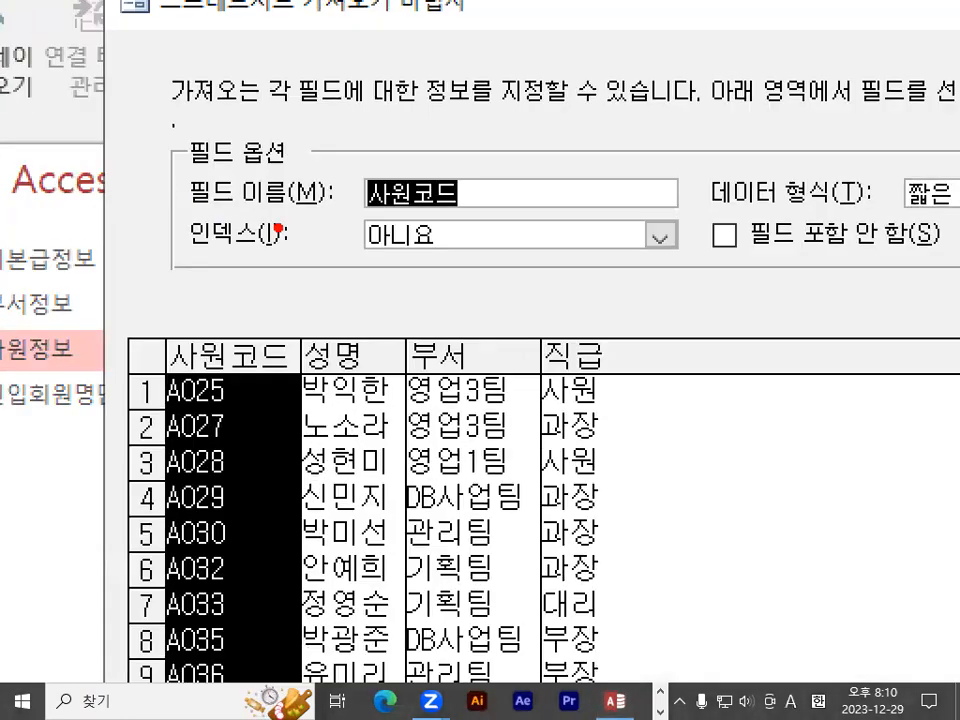
mouse_move(224, 214)
mouse_down()
mouse_move(180, 203)
mouse_move(222, 211)
mouse_up()
key(Escape)
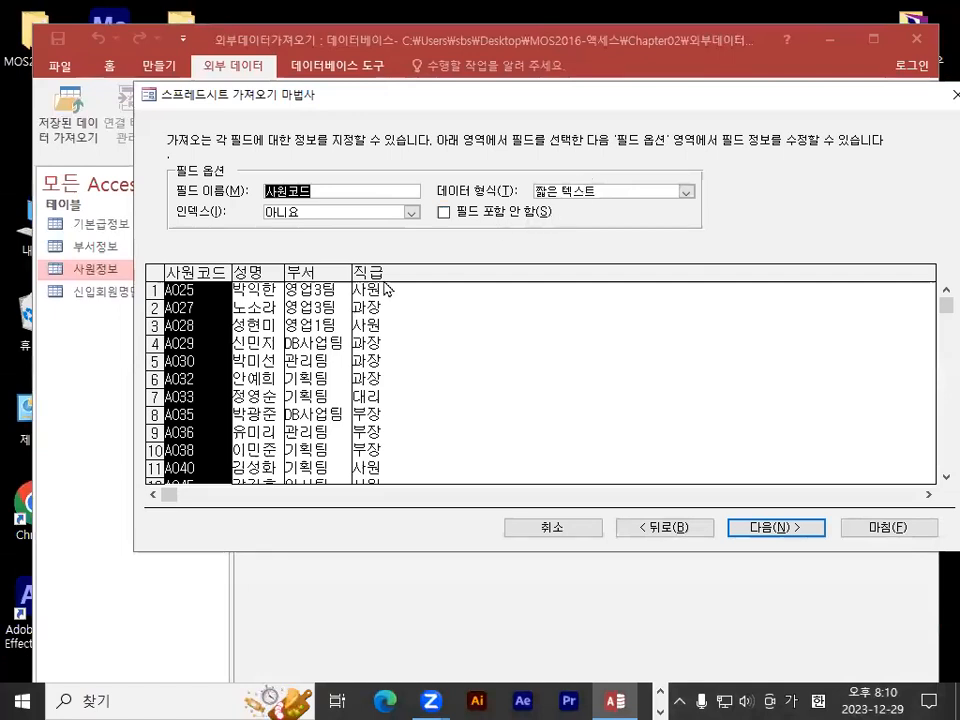
key(ctrl+1)
drag(451, 208, 357, 444)
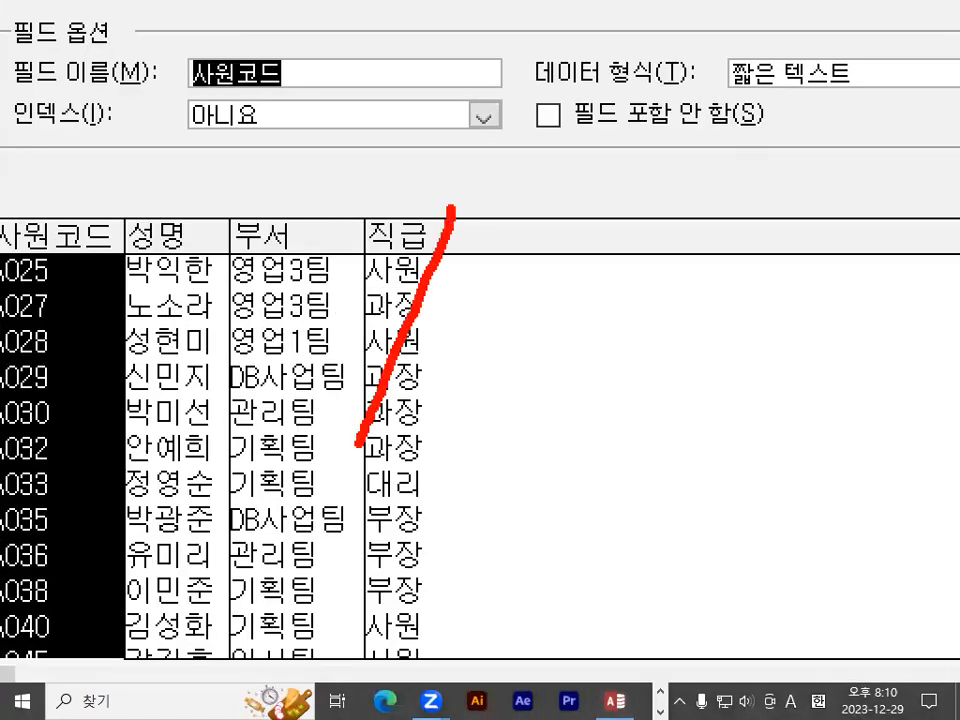
drag(362, 190, 444, 440)
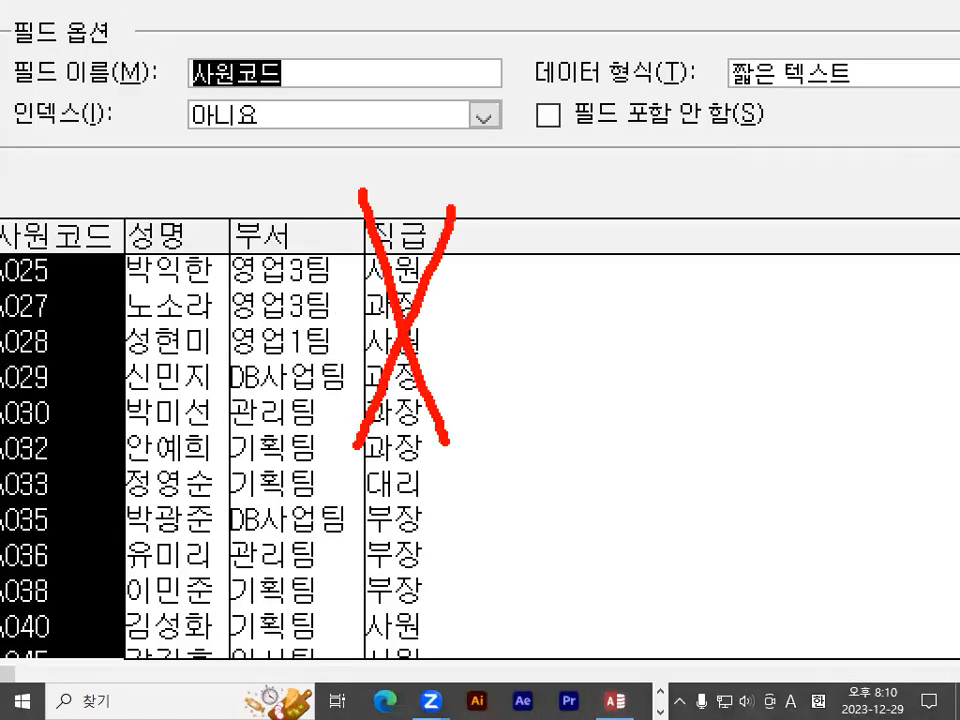
mouse_move(626, 132)
mouse_down()
mouse_move(508, 129)
mouse_move(536, 79)
mouse_move(553, 100)
mouse_move(623, 13)
mouse_up()
key(Escape)
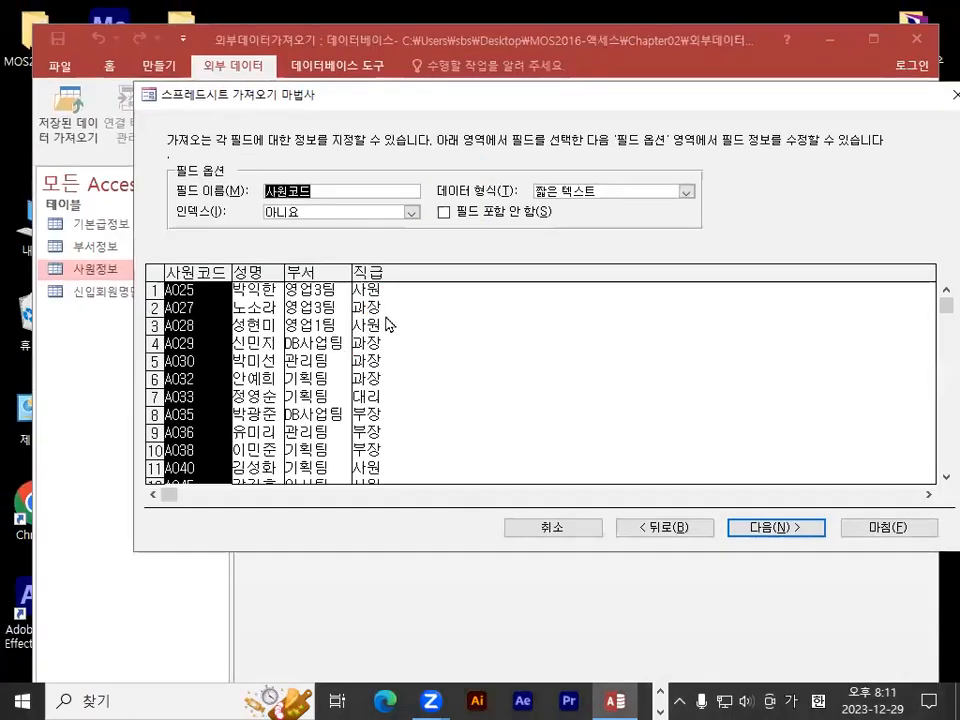
Step: Try excluding the 직급 field from the import, and include it again
click(385, 317)
click(445, 212)
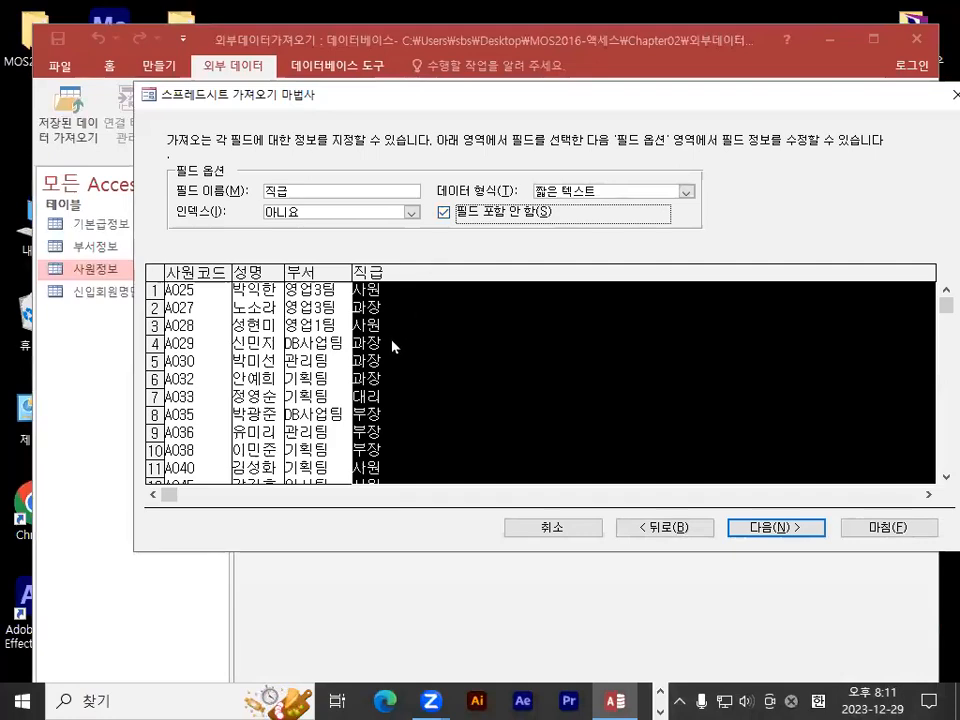
key(ctrl+1)
drag(392, 274, 342, 361)
drag(356, 276, 381, 352)
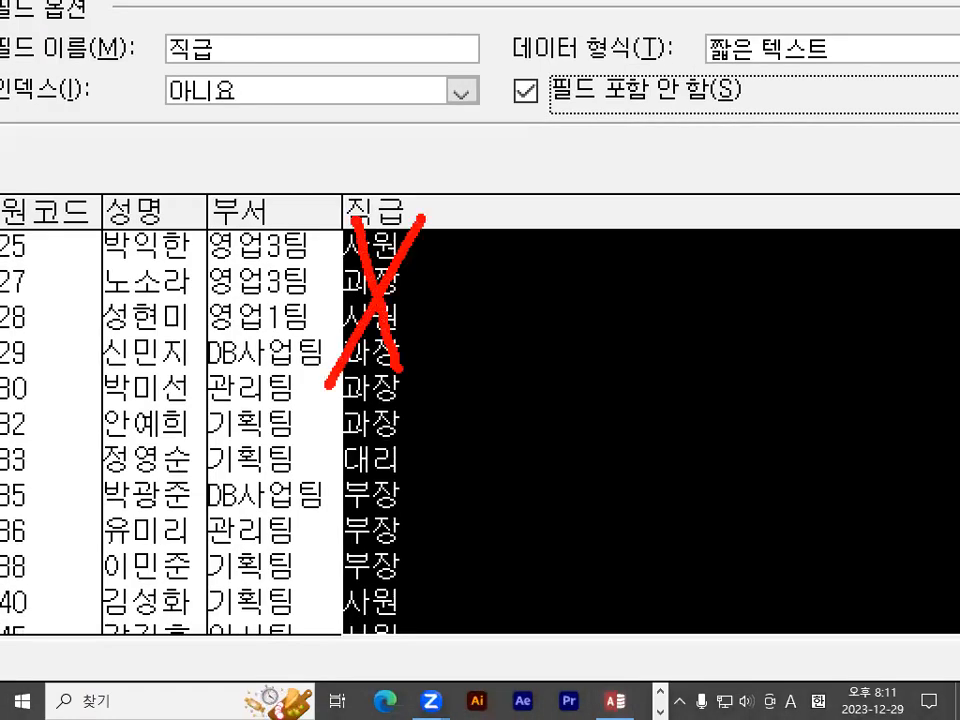
key(Escape)
key(space)
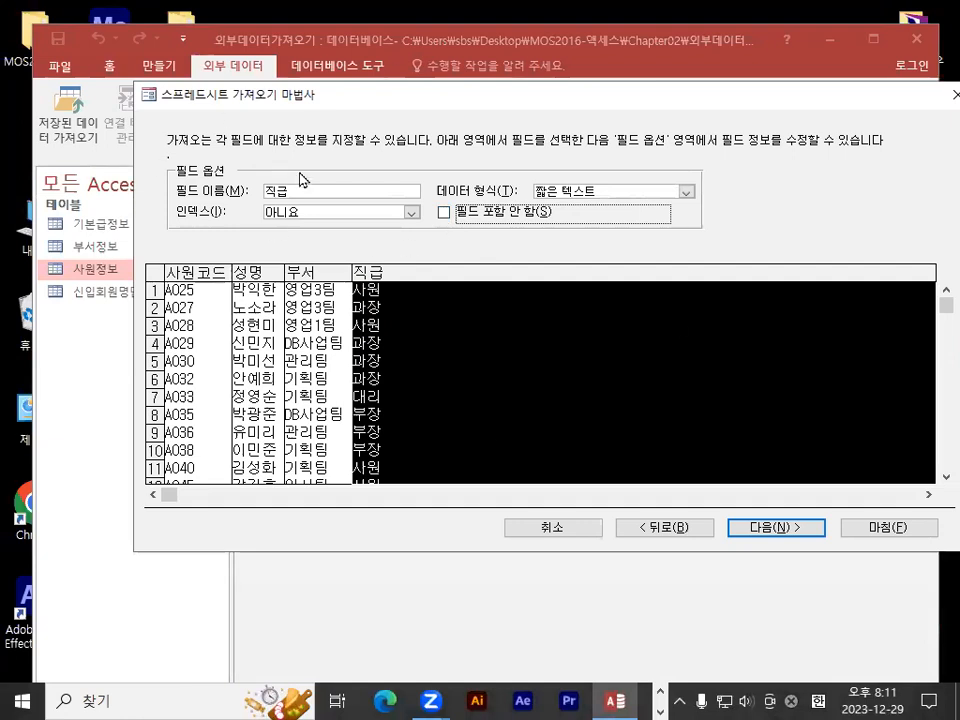
Step: Proceed to the primary key options and choose to select an existing field as the primary key
click(762, 530)
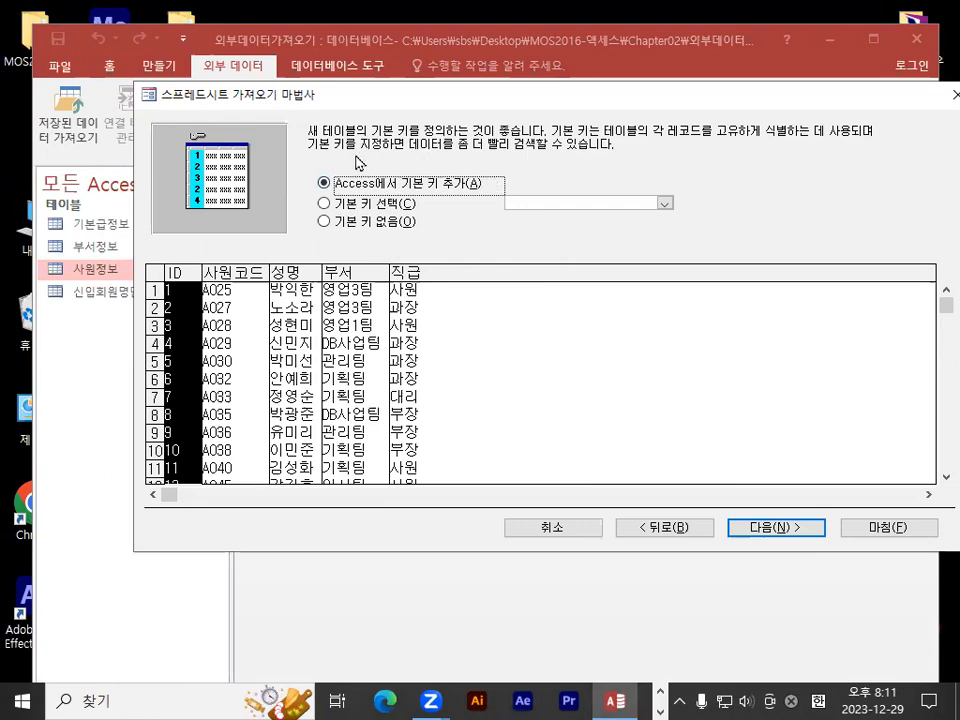
key(ctrl+1)
click(346, 154)
mouse_move(541, 217)
mouse_down()
mouse_move(529, 238)
mouse_move(568, 208)
mouse_up()
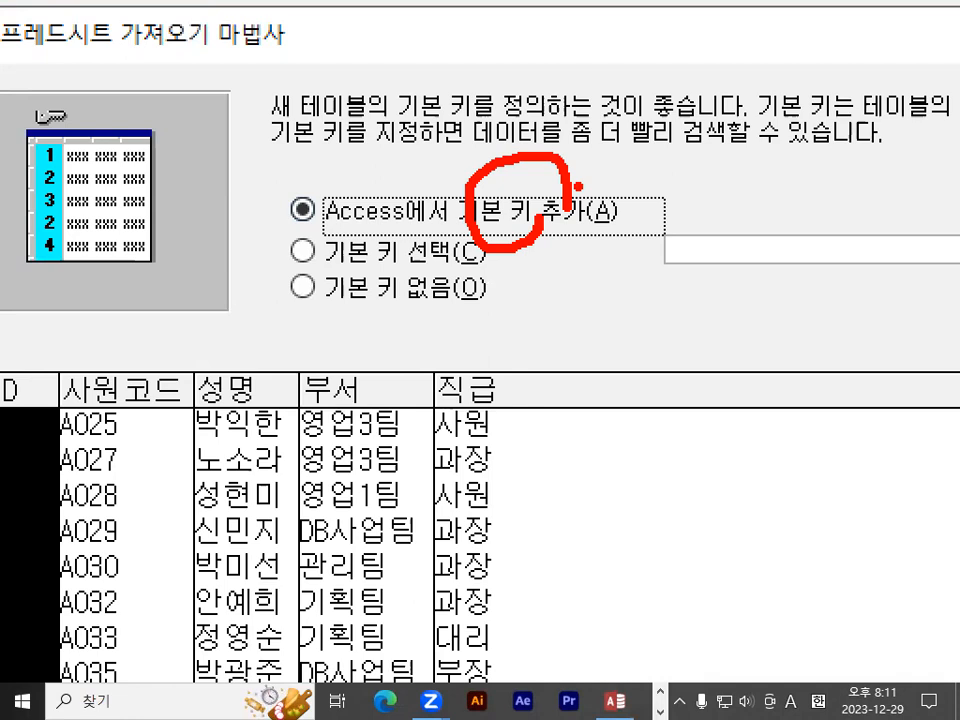
mouse_move(328, 242)
mouse_down()
mouse_move(282, 268)
mouse_move(338, 252)
mouse_up()
key(Escape)
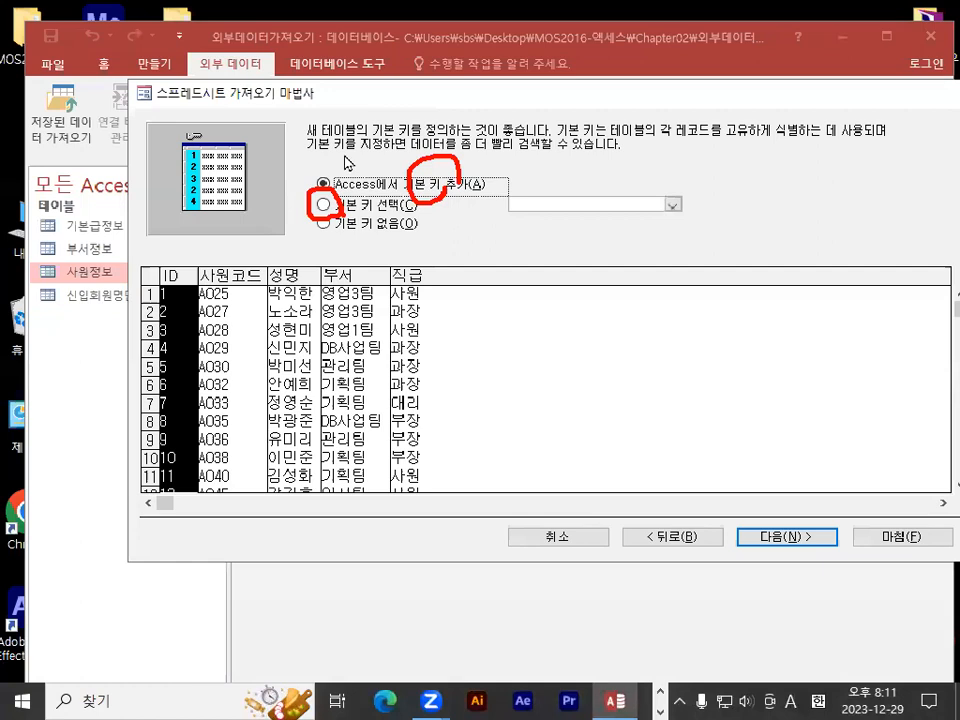
click(323, 203)
Step: Use 사원코드 as the primary key of the new table and proceed to the table naming page
key(ctrl+1)
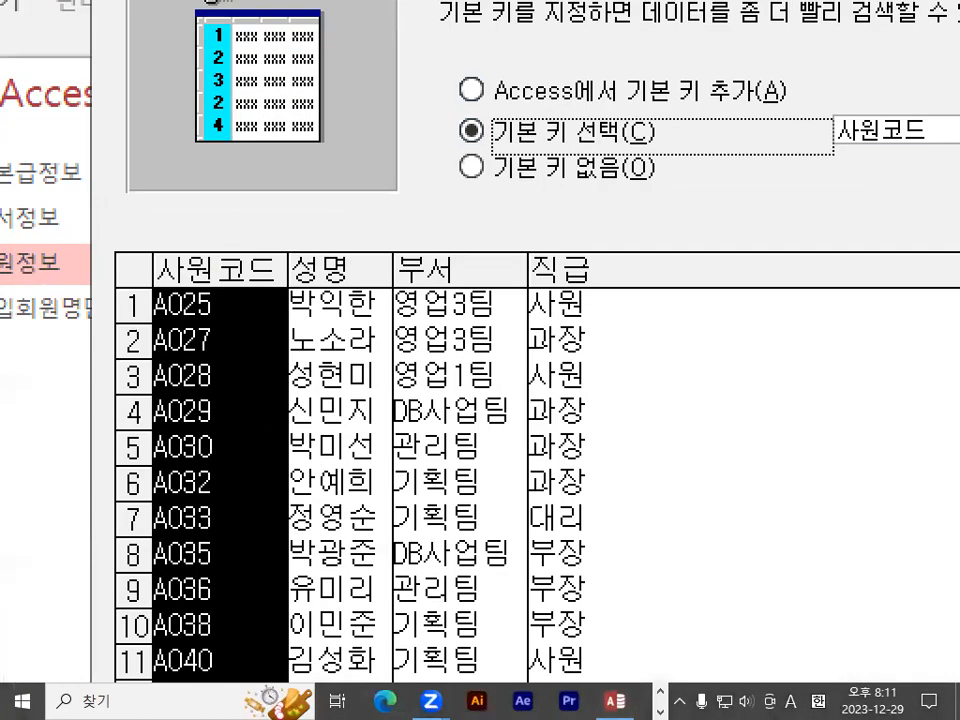
mouse_move(148, 301)
mouse_down()
mouse_move(536, 298)
mouse_move(640, 226)
mouse_move(204, 229)
mouse_move(101, 250)
mouse_move(150, 298)
mouse_up()
drag(165, 215, 323, 103)
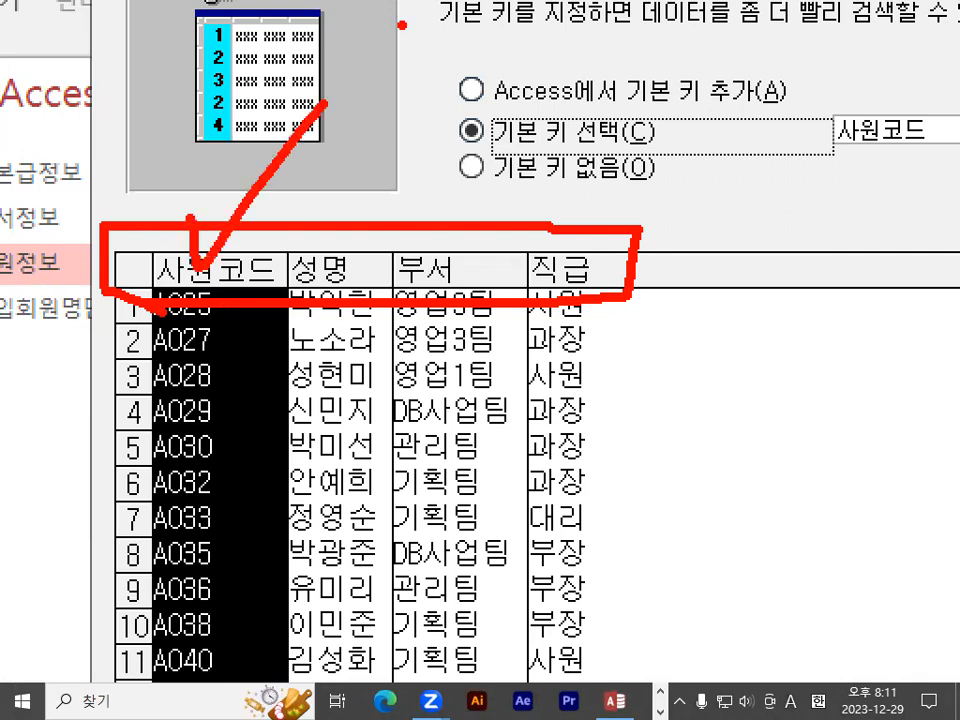
key(Escape)
key(ctrl+1)
mouse_move(497, 212)
mouse_down()
mouse_move(597, 197)
mouse_move(499, 212)
mouse_up()
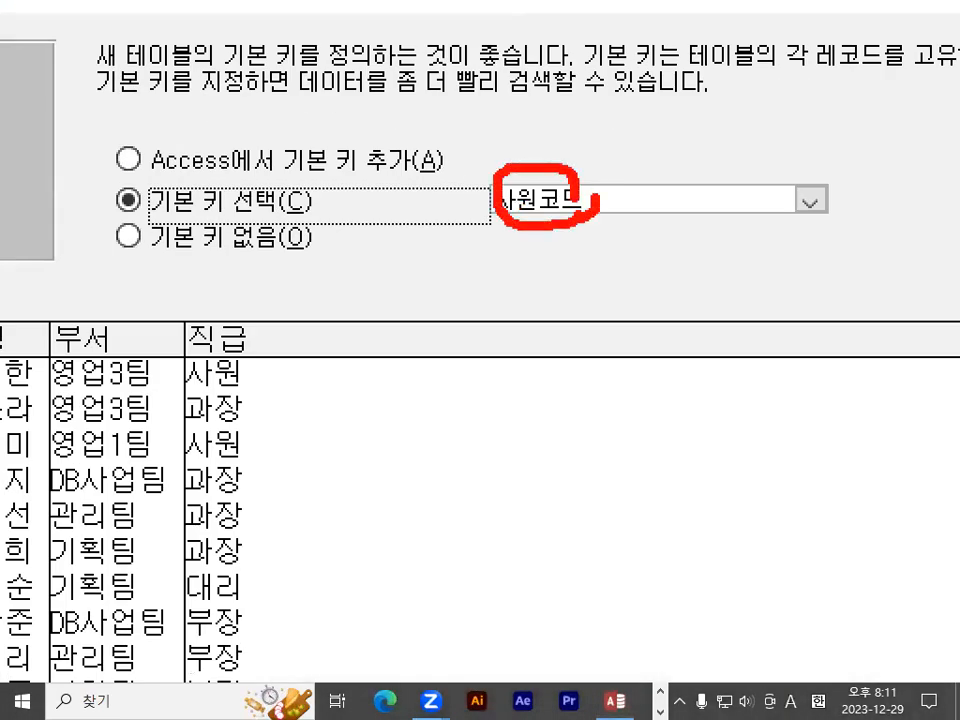
key(Escape)
click(665, 204)
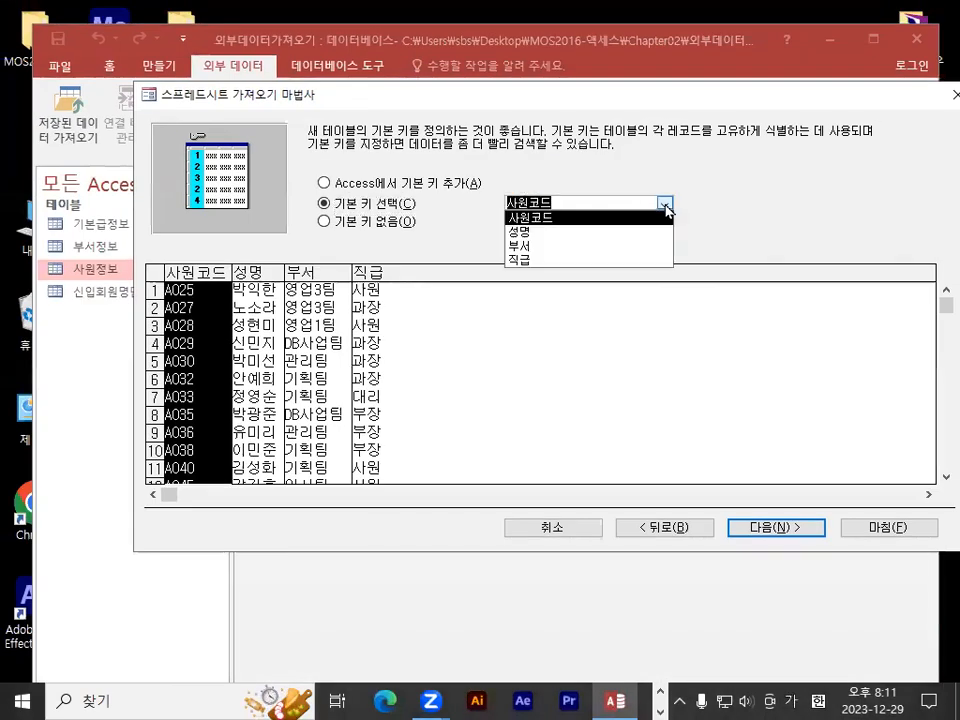
click(566, 219)
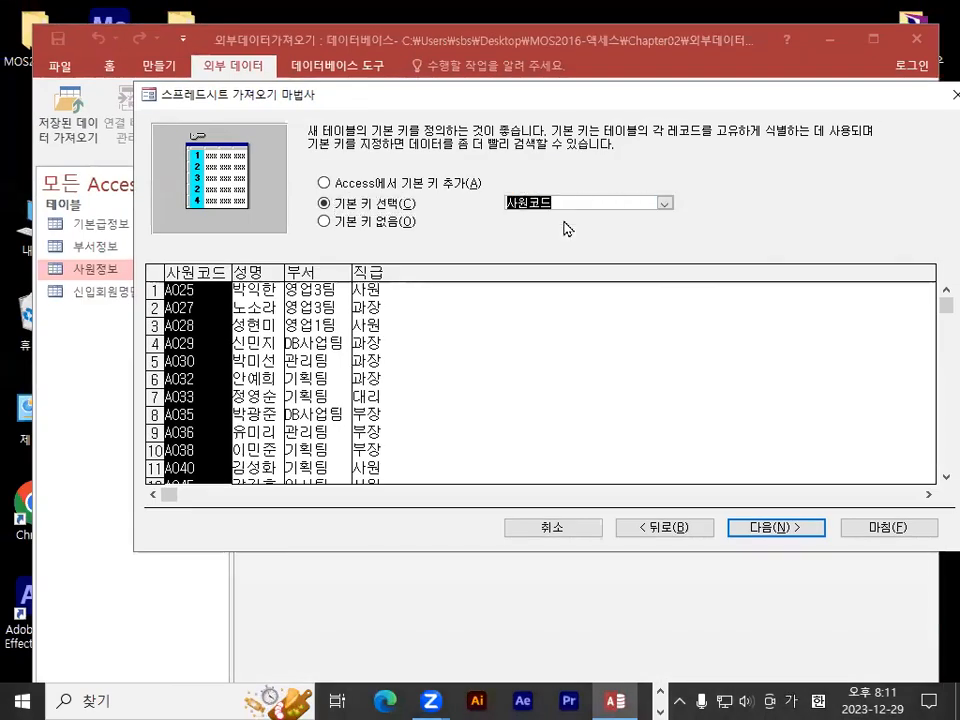
click(784, 527)
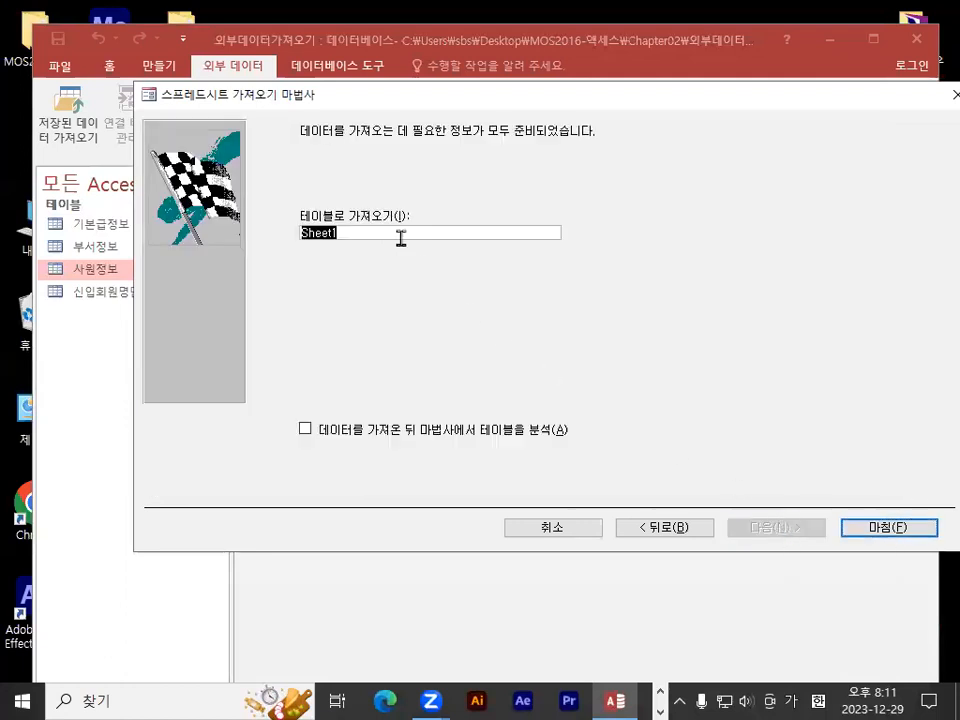
Step: Name the new table 승진자 명단 and finish the import without saving the import steps
text(승진자명단)
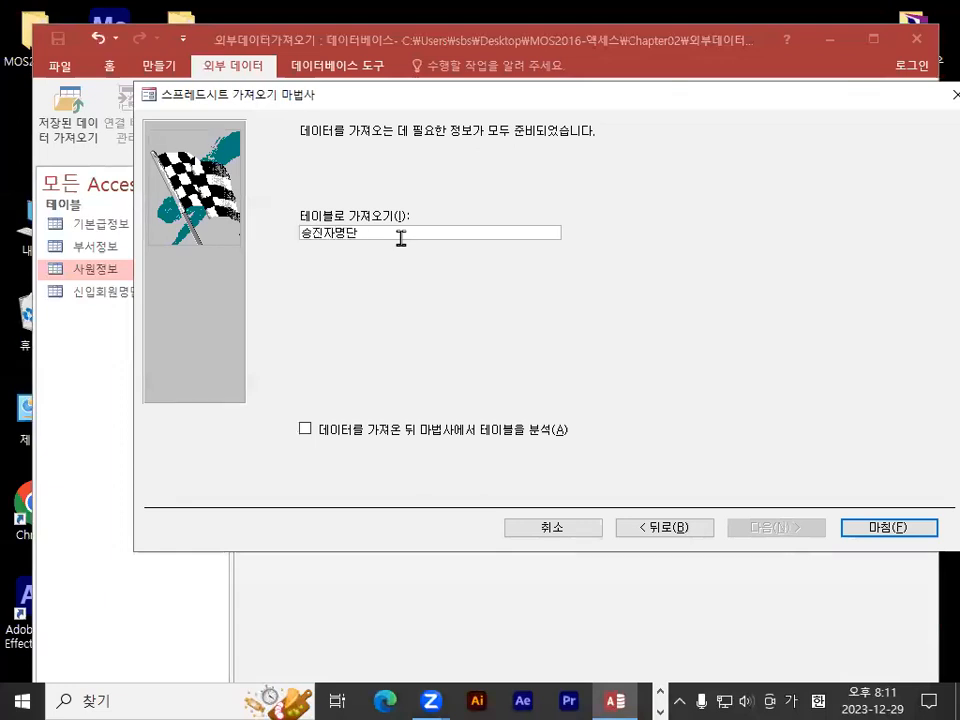
click(339, 230)
click(881, 534)
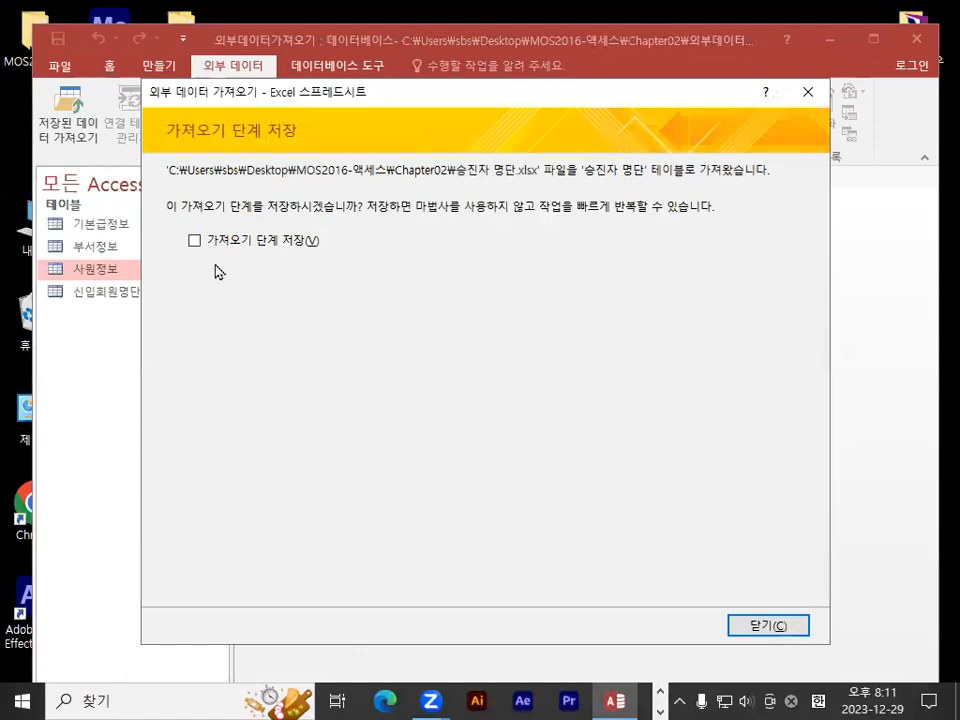
click(768, 630)
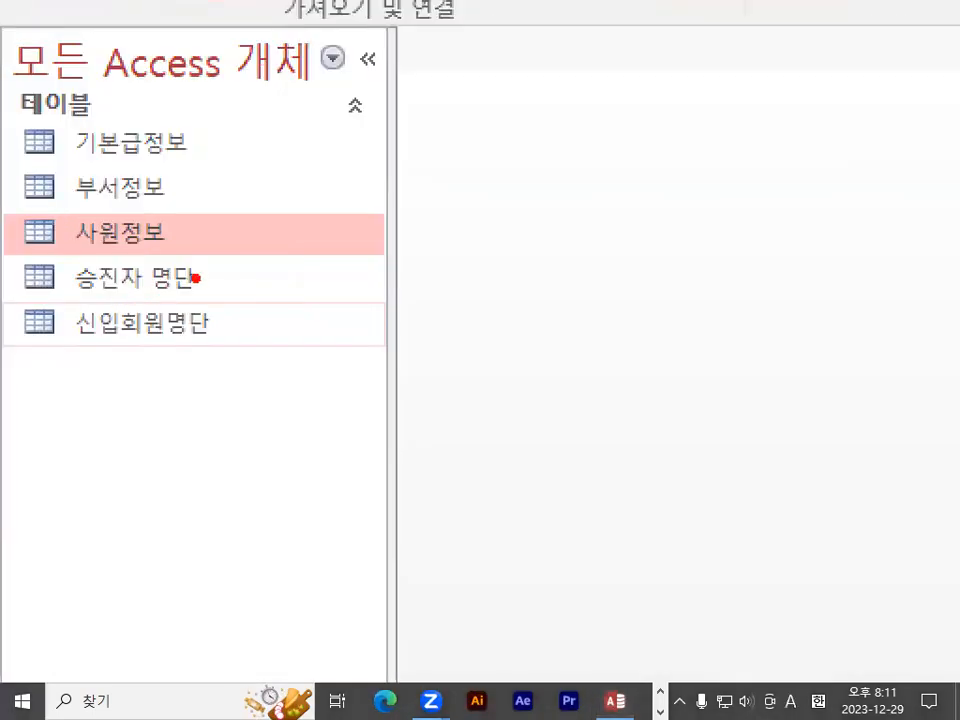
Step: Open the imported 승진자 명단 table, check its records and record count, and close it
mouse_move(200, 290)
mouse_down()
mouse_move(30, 266)
mouse_move(169, 255)
mouse_move(169, 286)
mouse_up()
key(Escape)
double_click(94, 292)
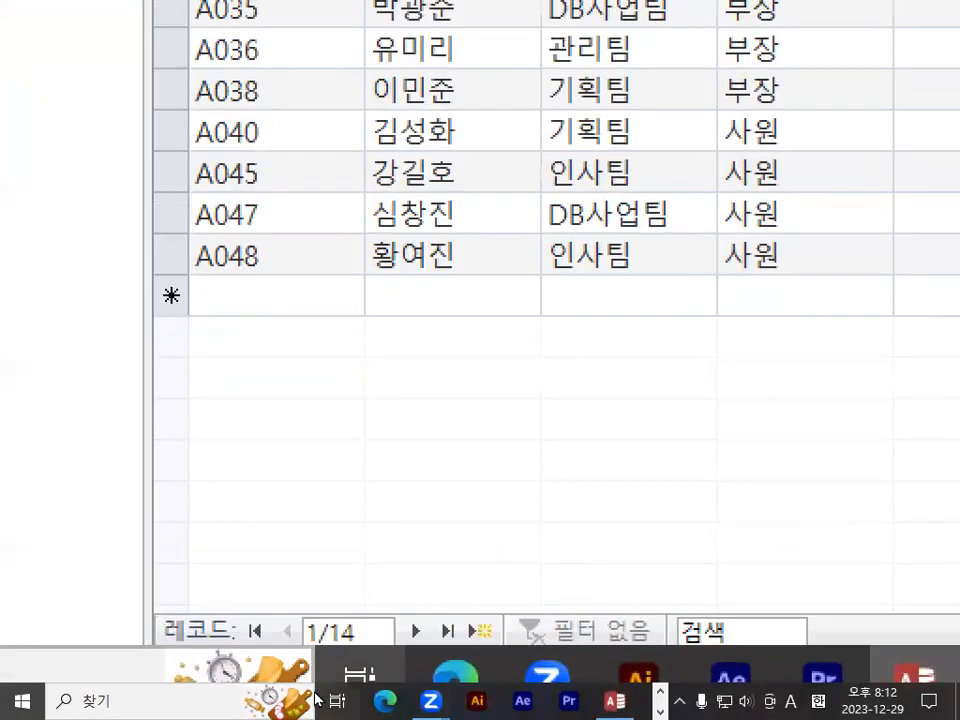
click(335, 700)
click(281, 602)
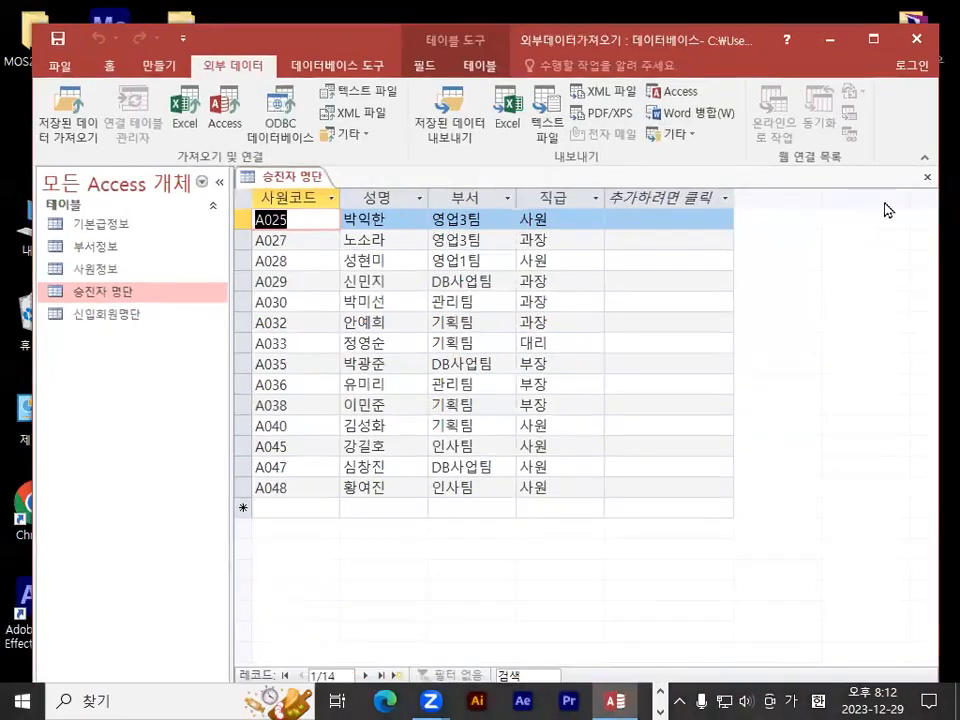
click(925, 178)
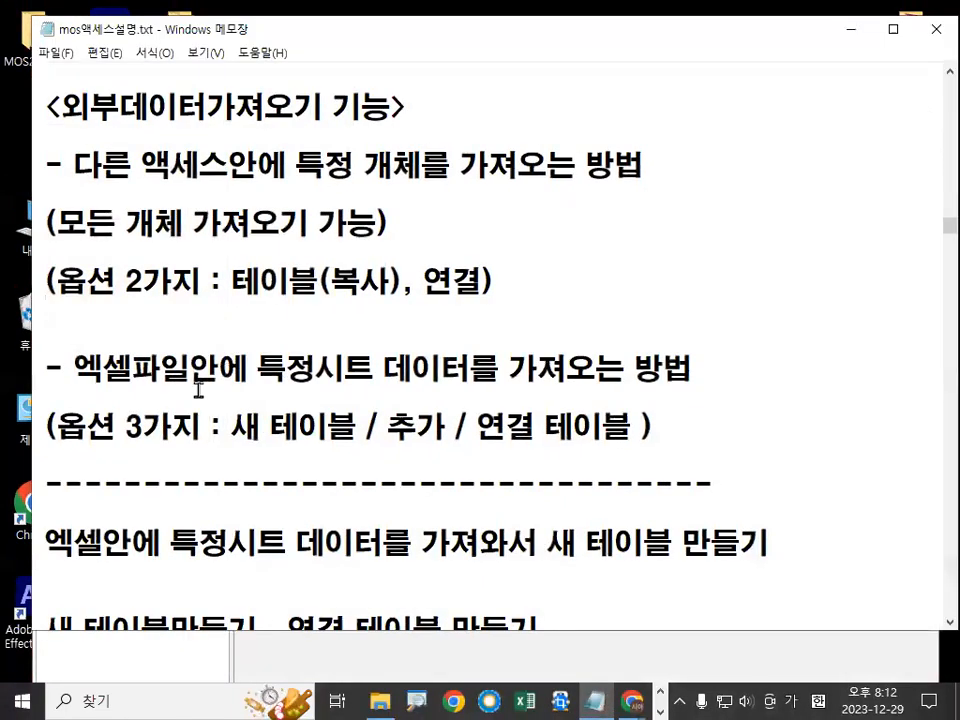
Step: Switch to mos액세스설명.txt in Notepad and examine what new tables and linked tables have in common and how they differ
scroll(197, 393, down, 2)
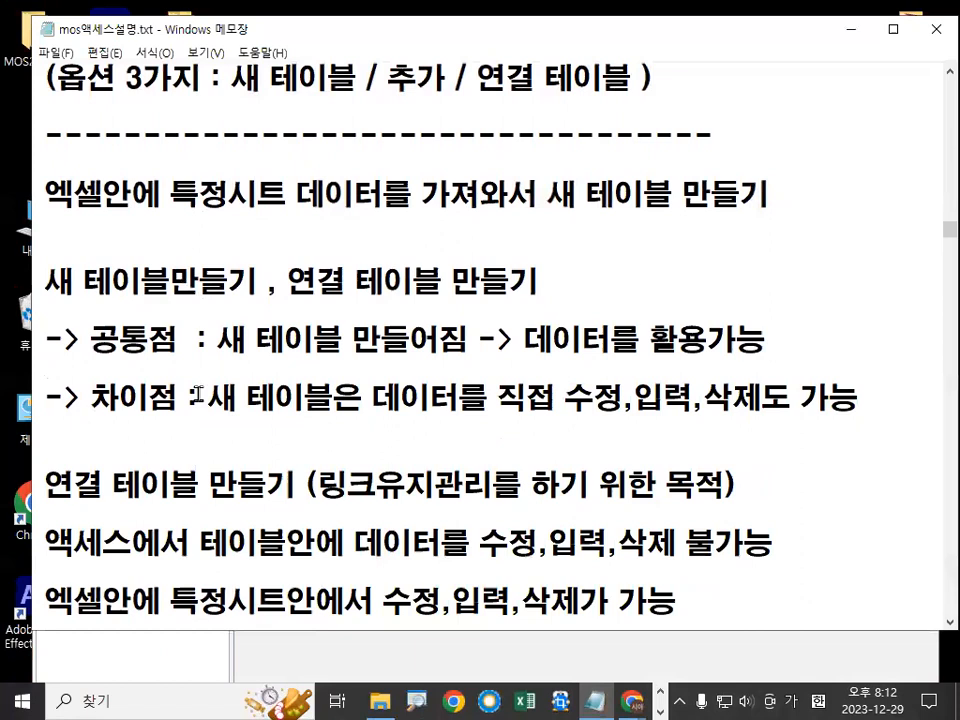
drag(46, 281, 540, 290)
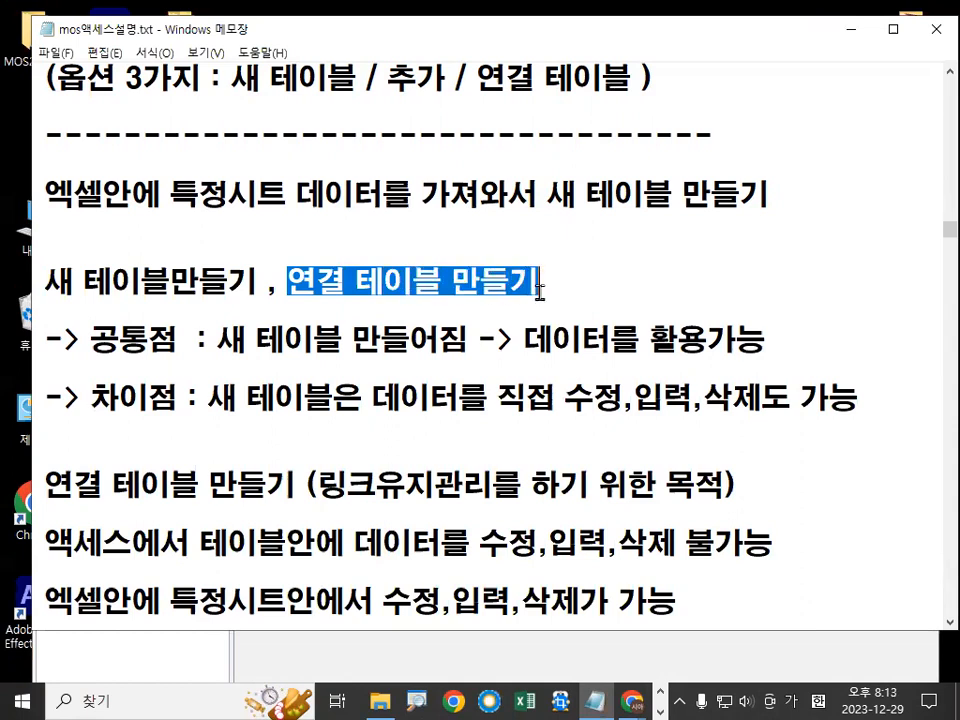
drag(90, 340, 465, 343)
drag(523, 341, 738, 341)
drag(91, 398, 148, 398)
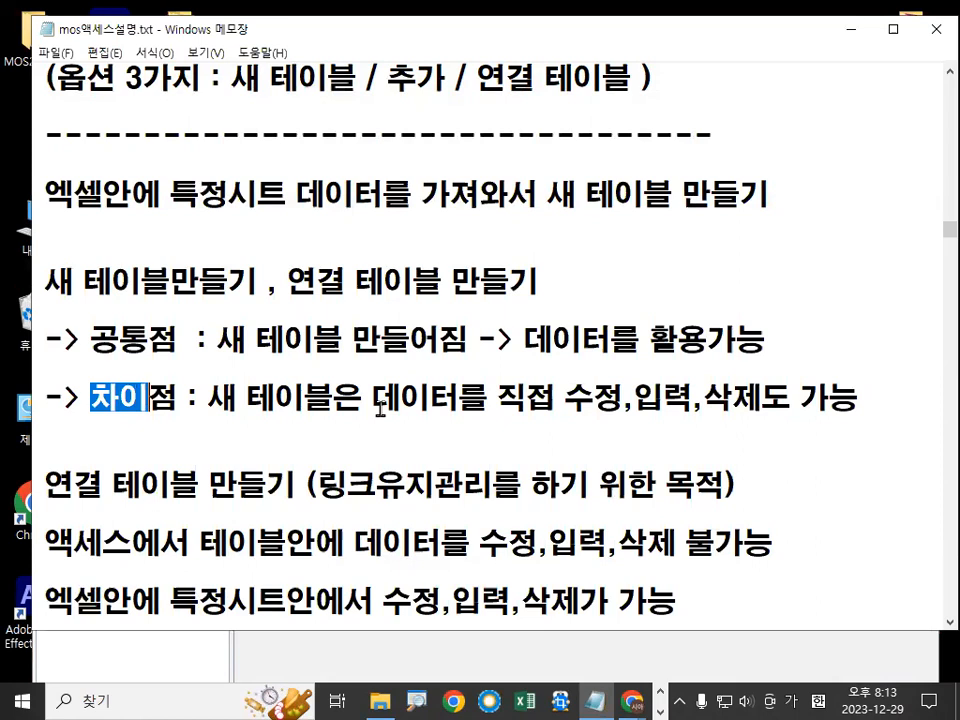
key(ctrl+2)
drag(52, 504, 148, 501)
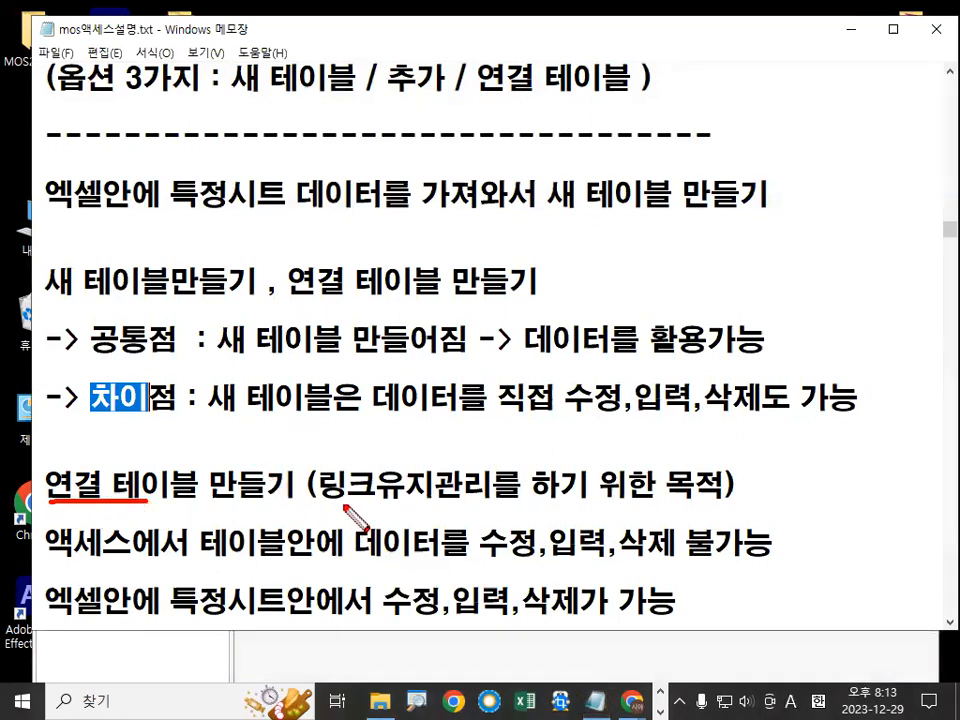
key(Escape)
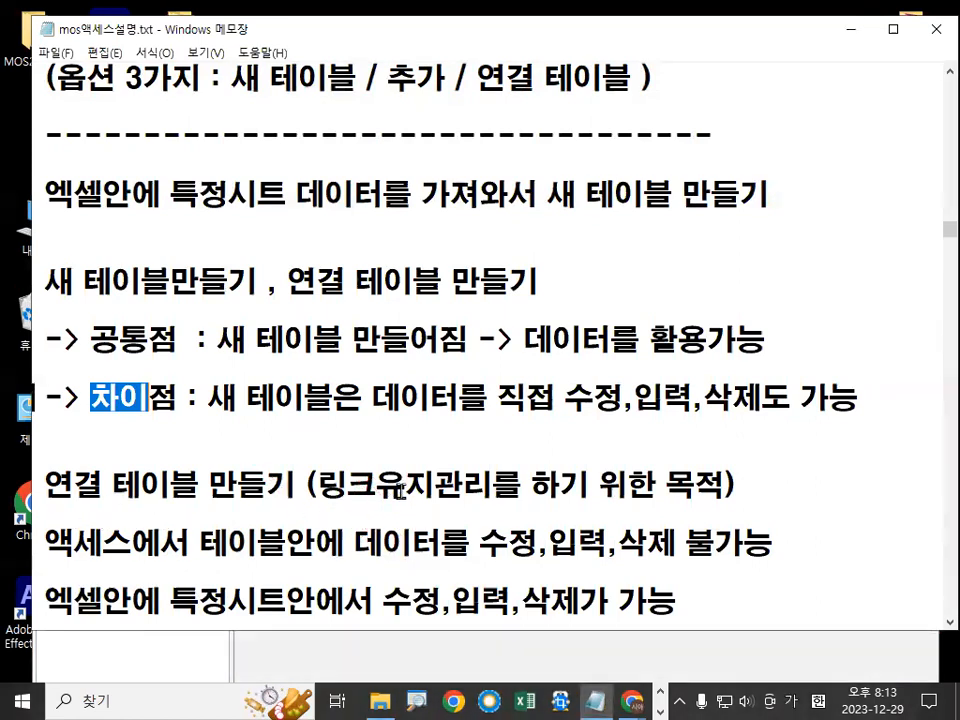
Step: Insert a space between 링크 and 유지관리를 in the 연결 테이블 만들기 line of the notes
click(387, 488)
scroll(204, 488, down, 1)
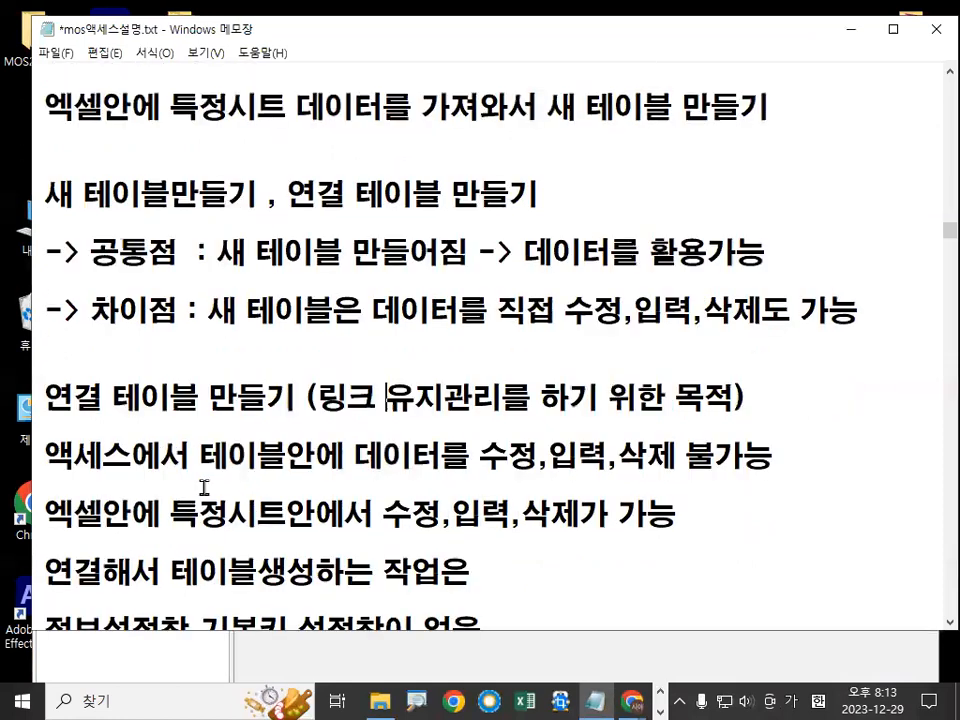
drag(138, 397, 236, 397)
click(321, 398)
drag(321, 398, 533, 398)
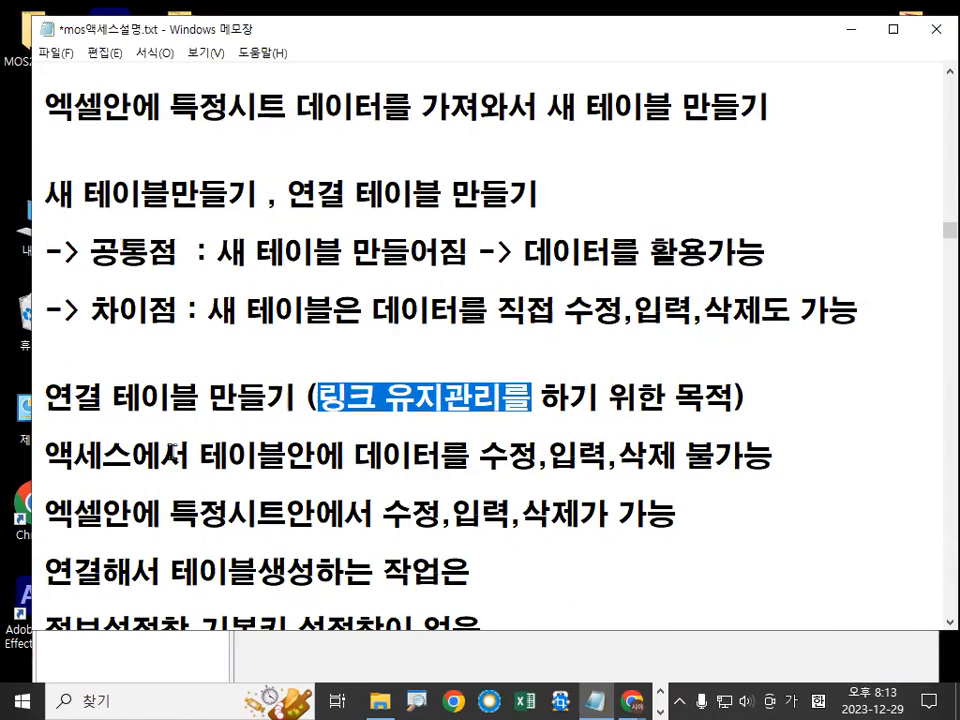
Step: Examine the notes on whether linked table data can be edited, entered or deleted in Access or in the Excel sheet
drag(507, 457, 677, 457)
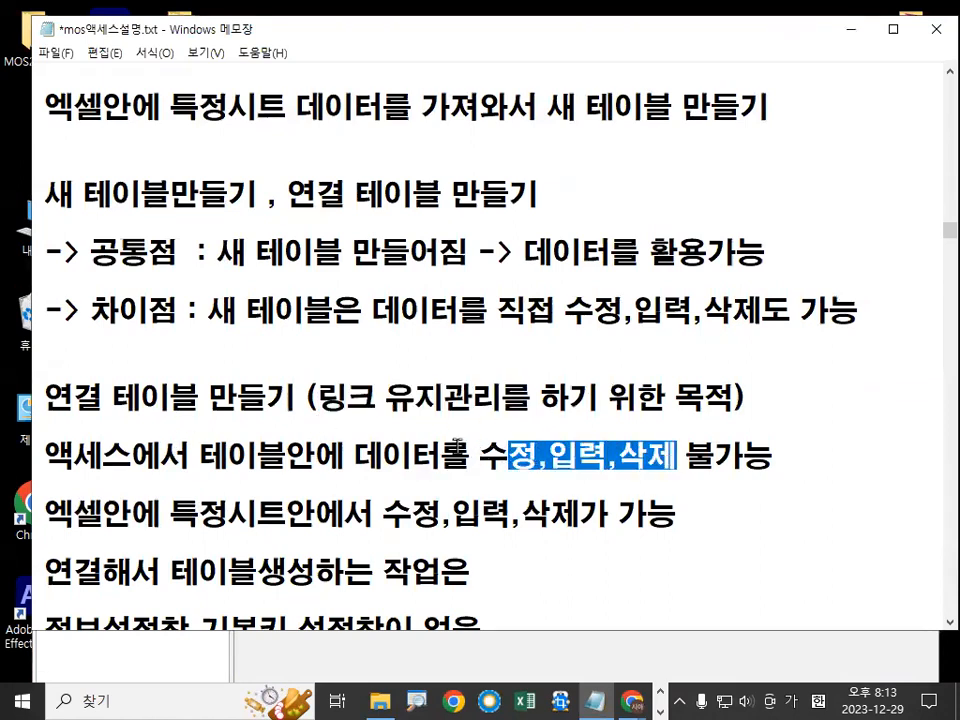
drag(197, 376, 147, 435)
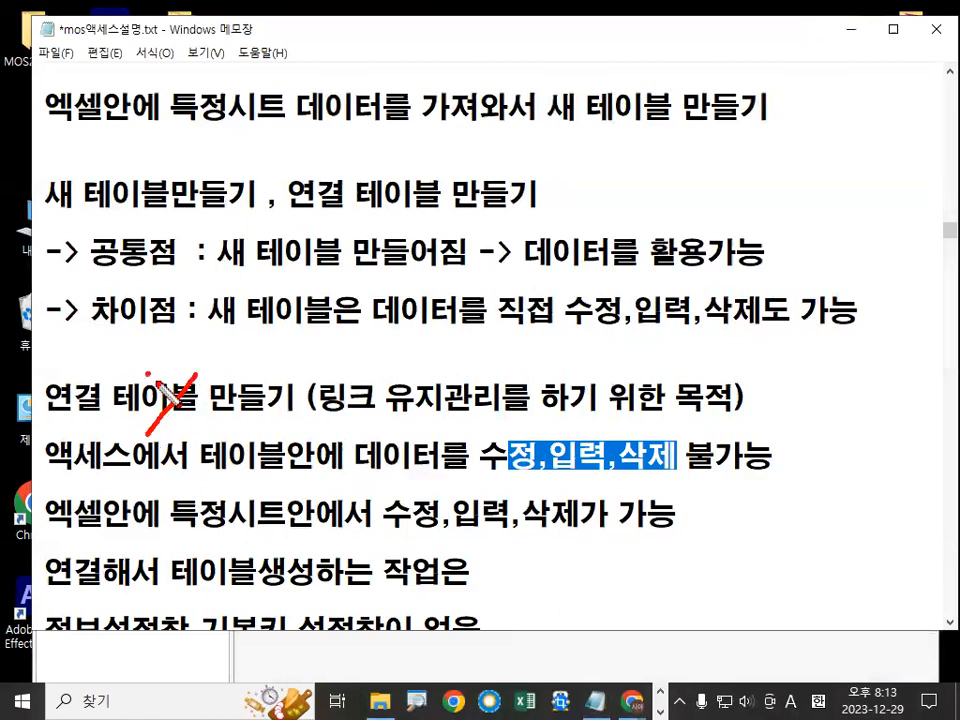
drag(157, 383, 193, 432)
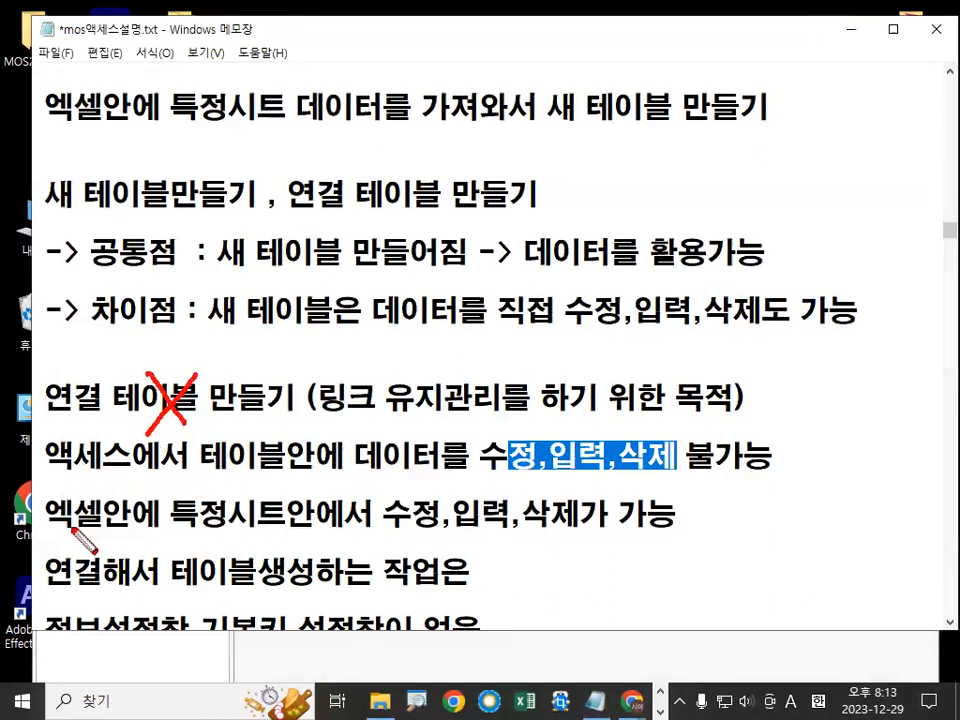
drag(33, 537, 108, 537)
mouse_move(104, 353)
mouse_down()
mouse_move(56, 386)
mouse_move(118, 407)
mouse_up()
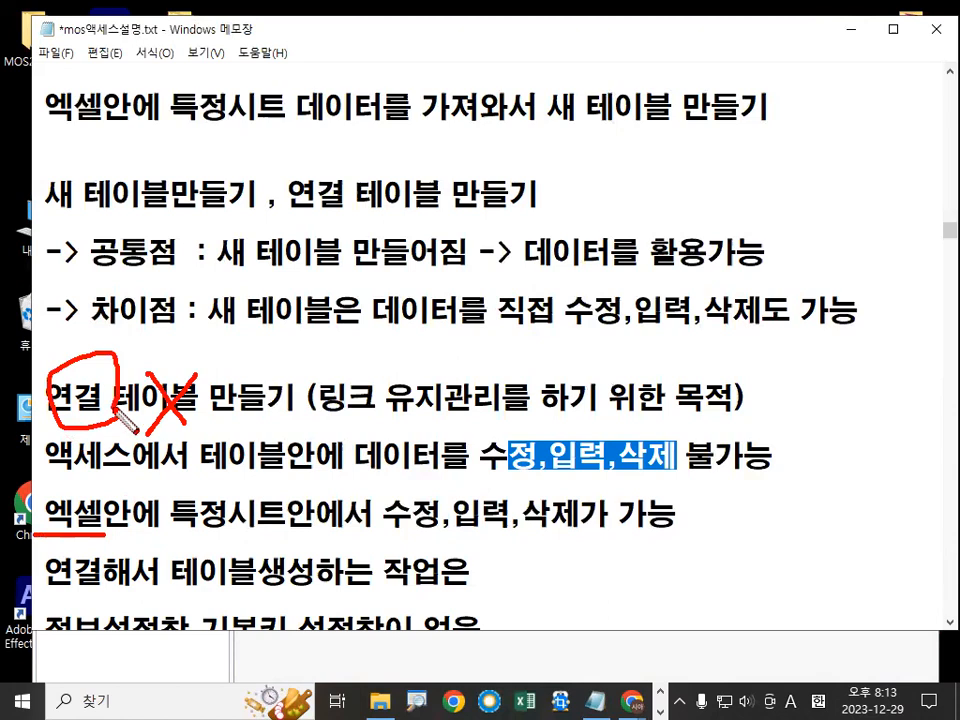
key(Escape)
drag(45, 398, 268, 398)
Step: Examine the notes on the link-maintenance purpose of a linked table and its connection to the source Excel sheet
scroll(273, 463, down, 1)
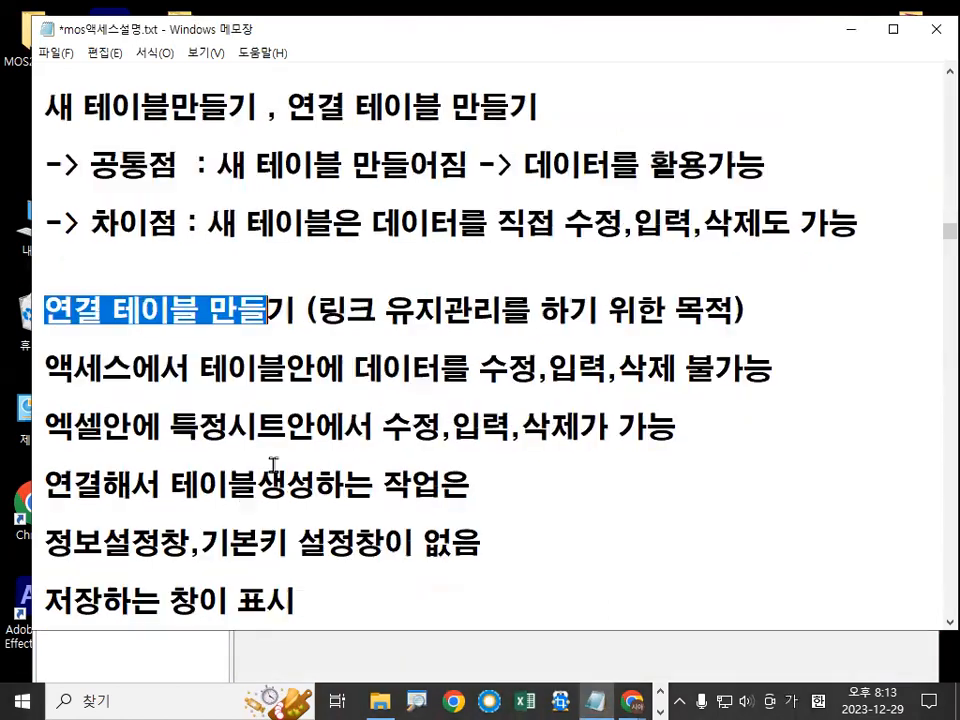
mouse_move(452, 324)
mouse_down()
mouse_move(420, 333)
mouse_move(450, 310)
mouse_up()
mouse_move(60, 448)
mouse_down()
mouse_move(52, 420)
mouse_move(88, 400)
mouse_move(115, 465)
mouse_up()
mouse_move(76, 419)
mouse_down()
mouse_move(82, 337)
mouse_move(75, 357)
mouse_up()
drag(82, 337, 92, 355)
mouse_move(149, 315)
mouse_down()
mouse_move(110, 287)
mouse_move(149, 313)
mouse_up()
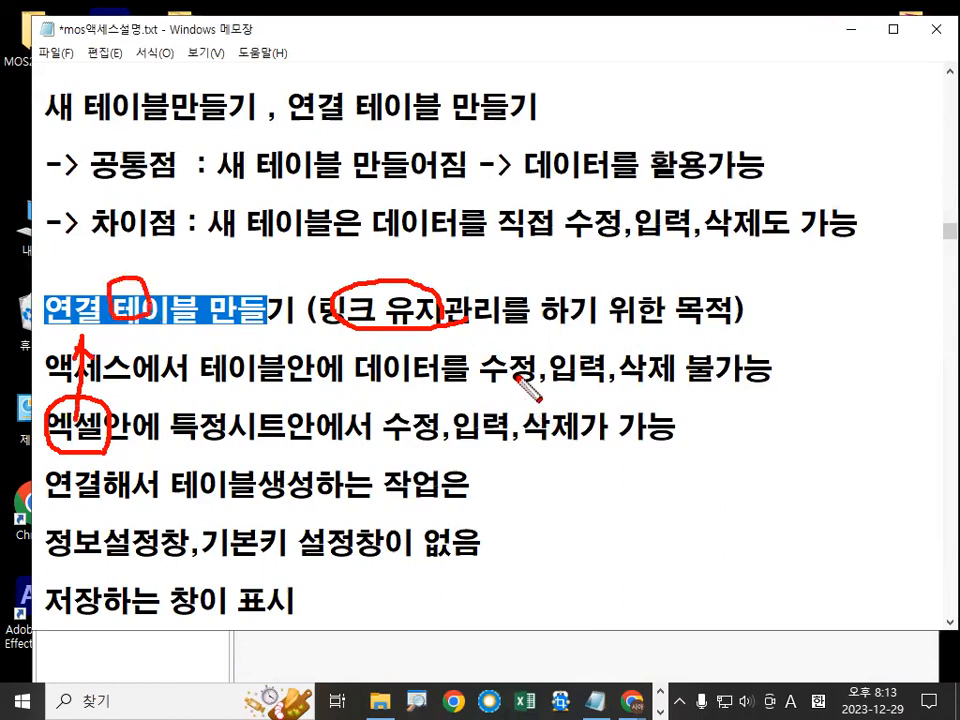
drag(498, 383, 738, 408)
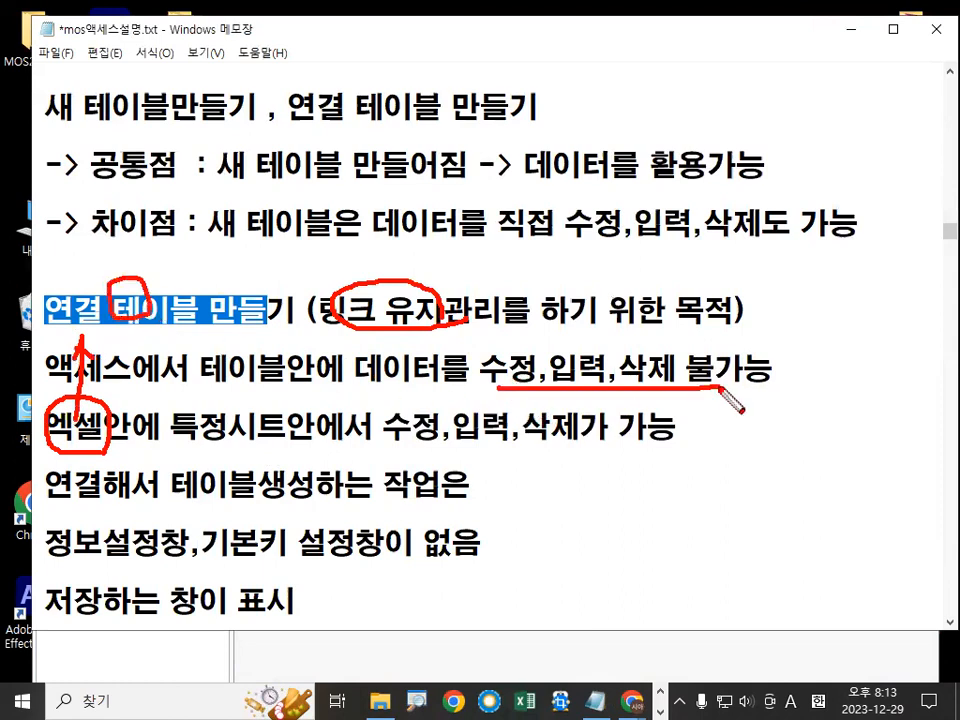
mouse_move(48, 318)
mouse_down()
mouse_move(120, 258)
mouse_move(160, 315)
mouse_up()
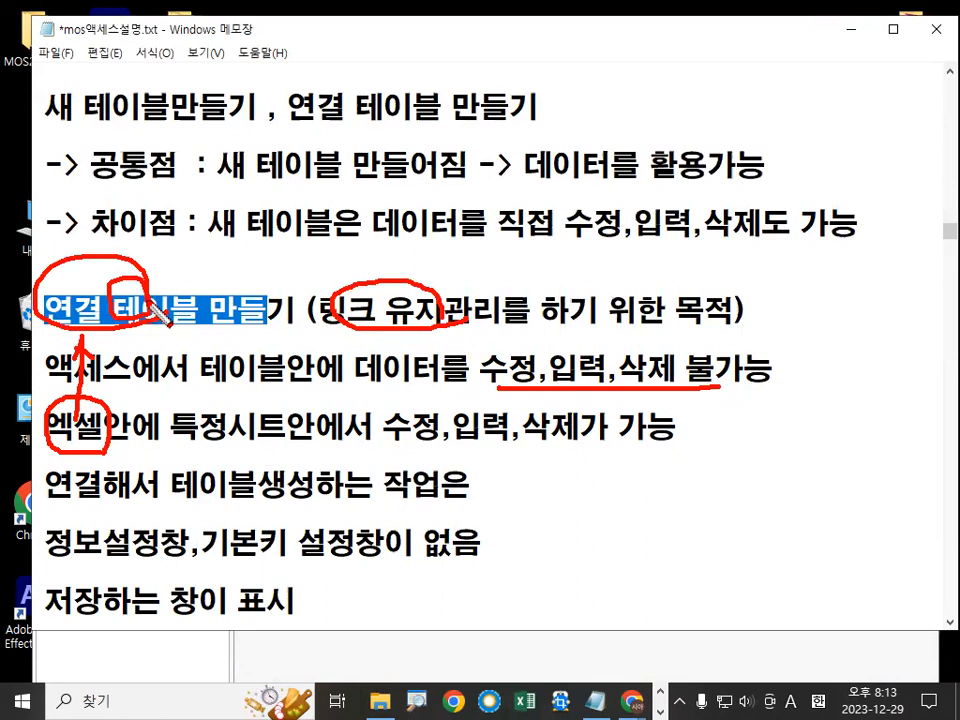
key(Escape)
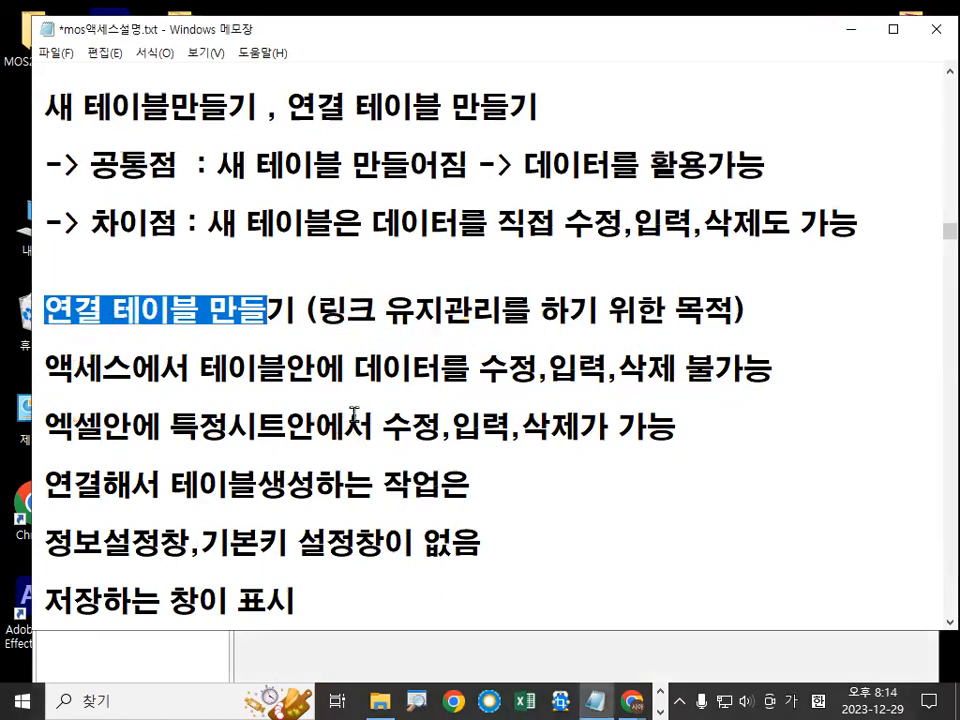
drag(45, 311, 318, 312)
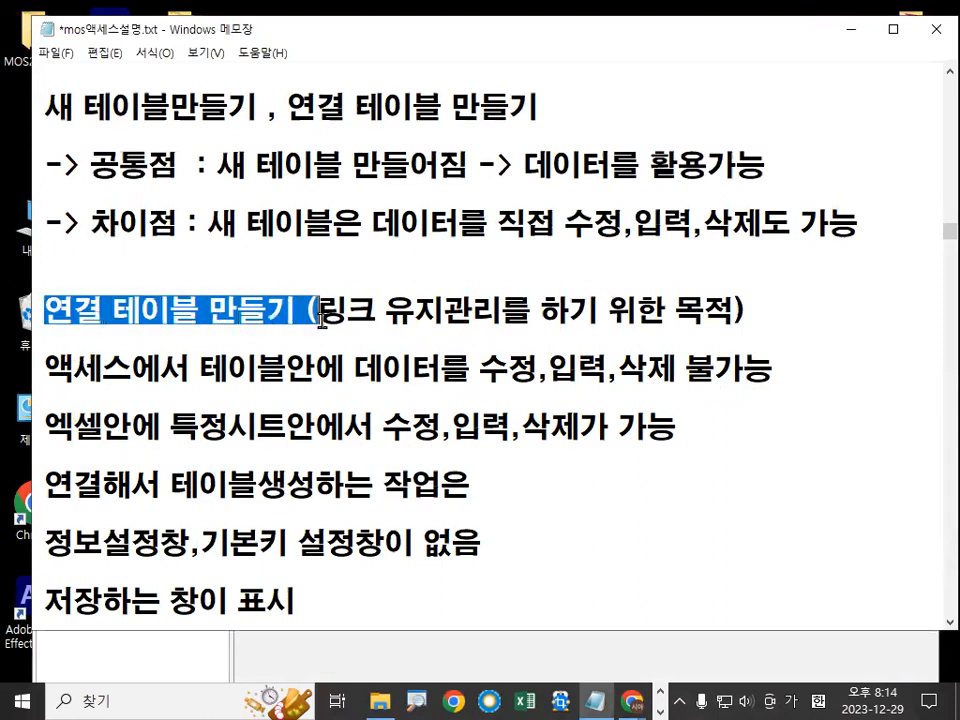
Step: Examine the notes on which setup windows appear when a linked table is created
drag(45, 311, 270, 311)
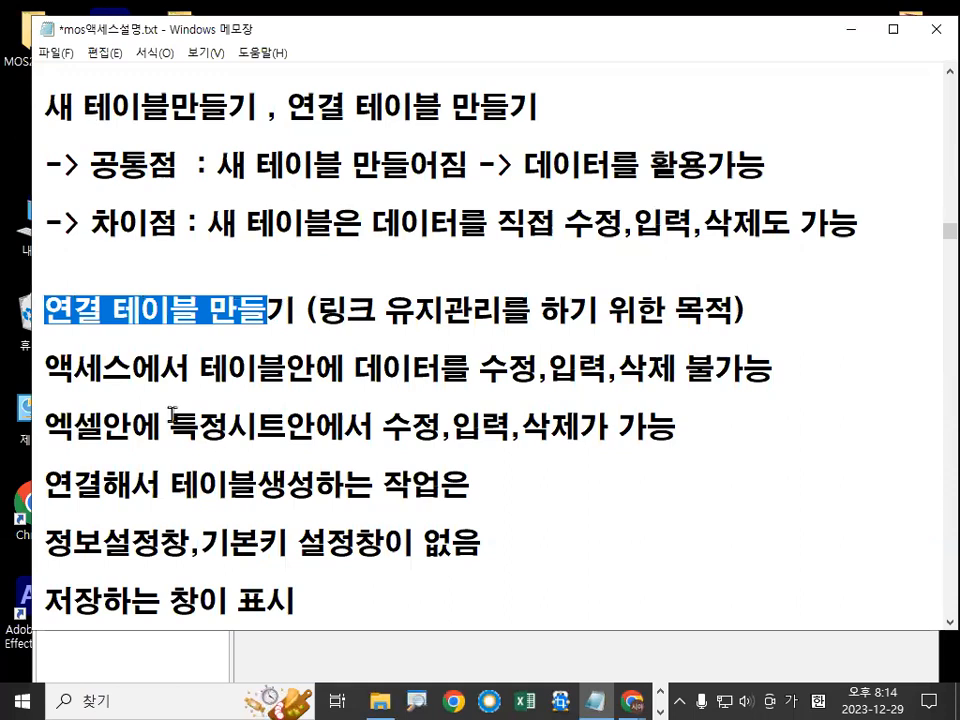
scroll(176, 392, down, 1)
drag(47, 459, 160, 459)
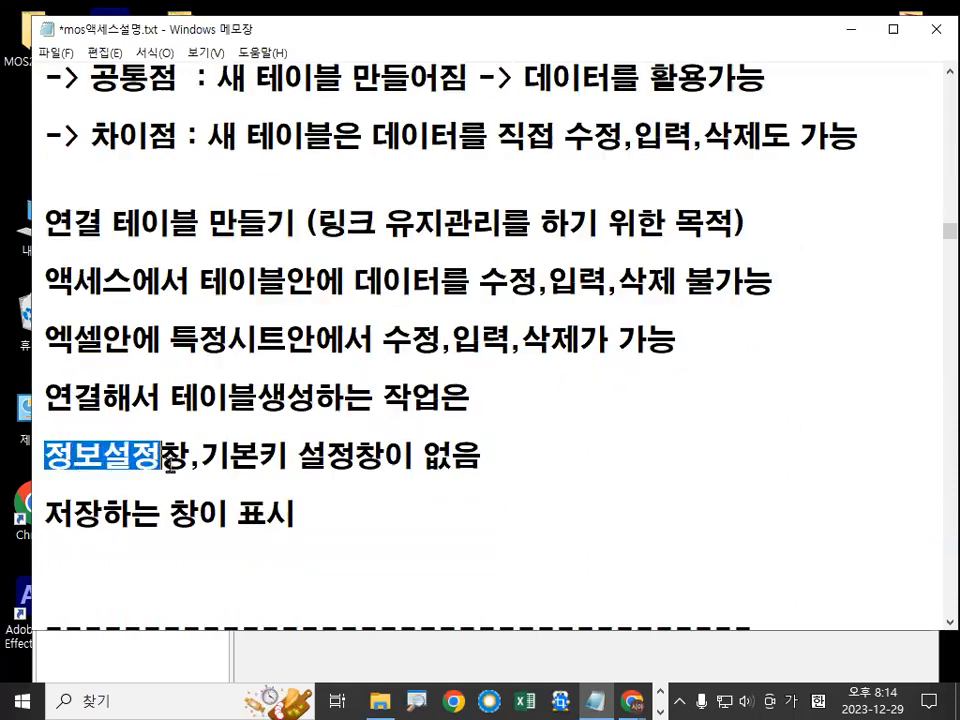
scroll(178, 456, down, 1)
drag(201, 369, 494, 371)
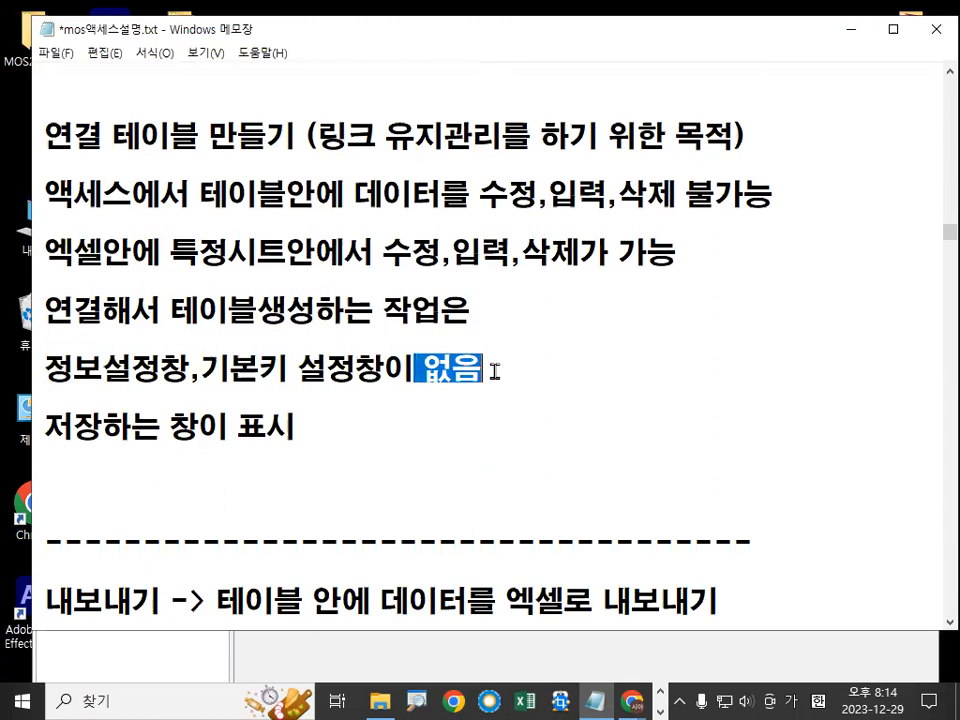
drag(45, 421, 285, 434)
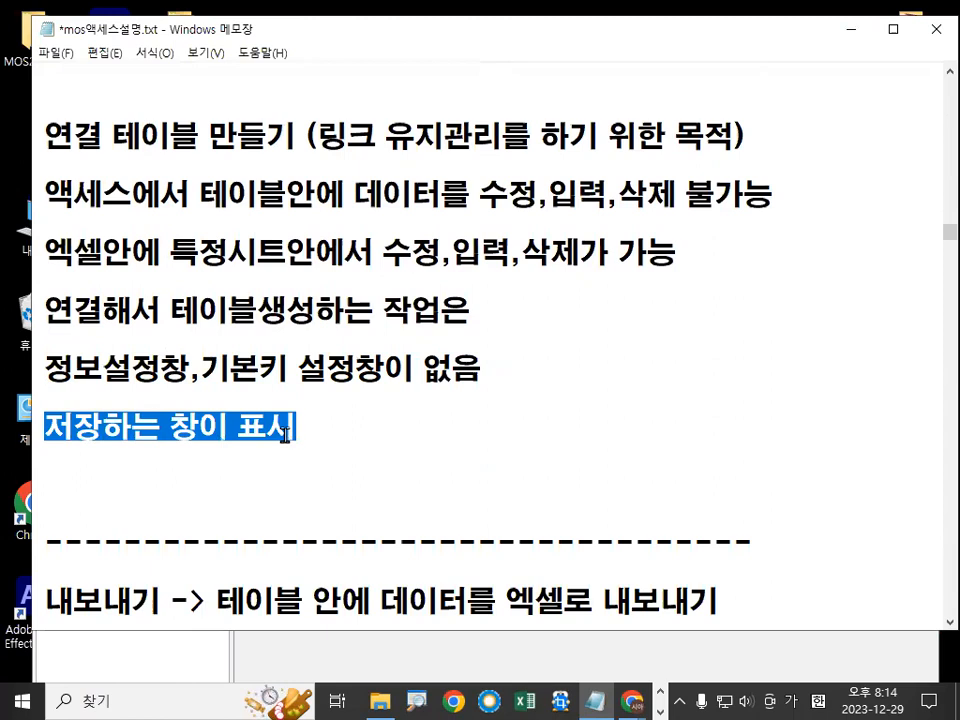
click(324, 400)
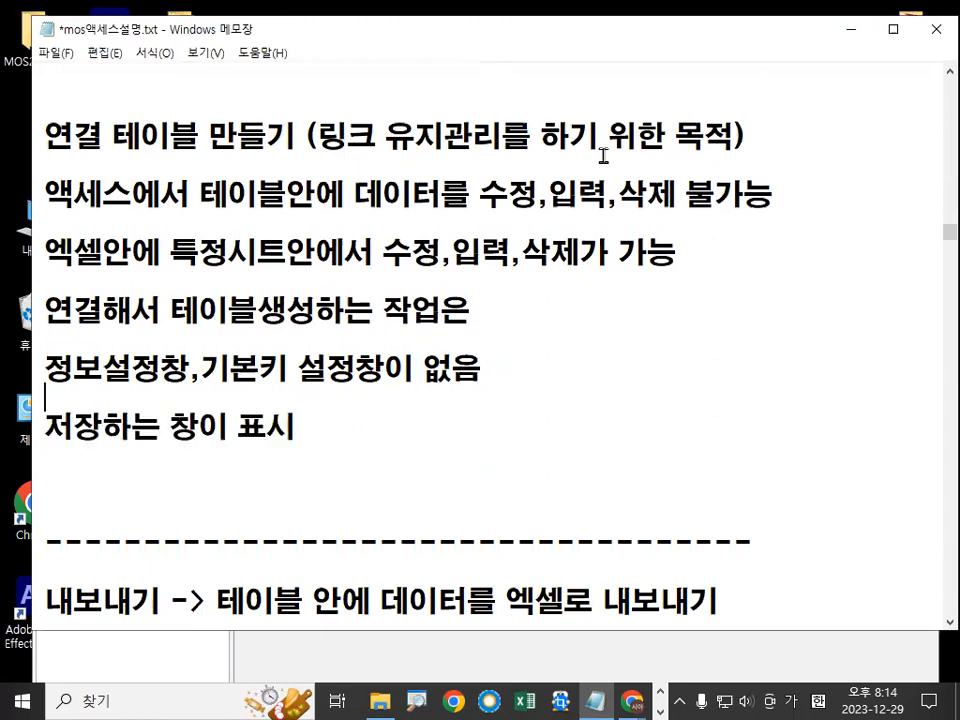
Step: Switch back to the Access database and start an Excel import with 소모품구매내역.xlsx from the Chapter02 folder as the source
click(860, 33)
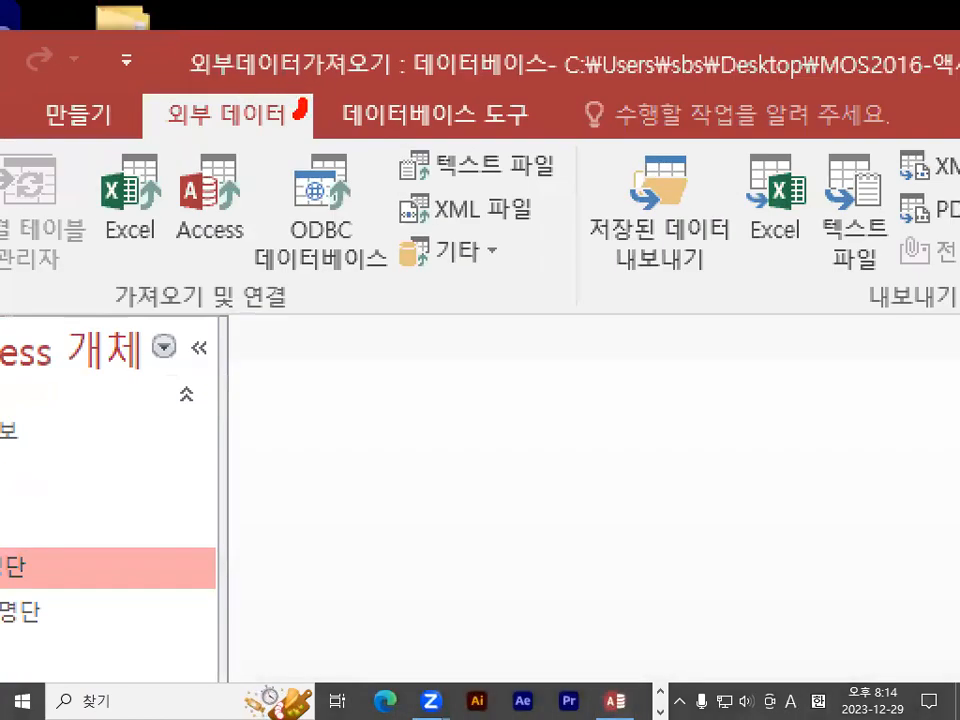
mouse_move(298, 116)
mouse_down()
mouse_move(238, 72)
mouse_move(305, 94)
mouse_up()
key(Escape)
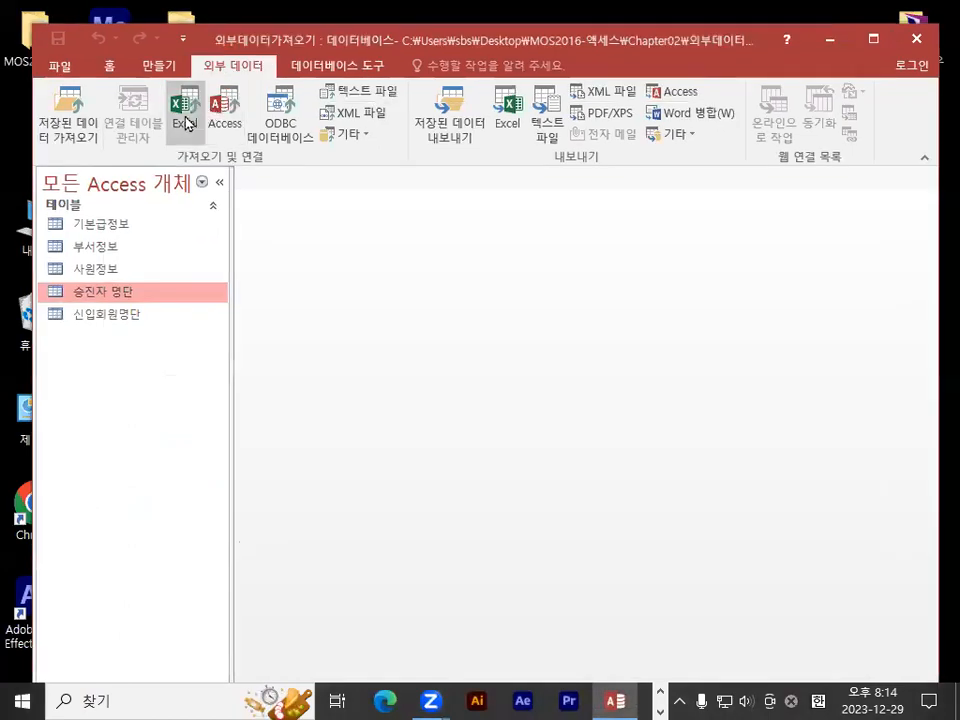
click(184, 112)
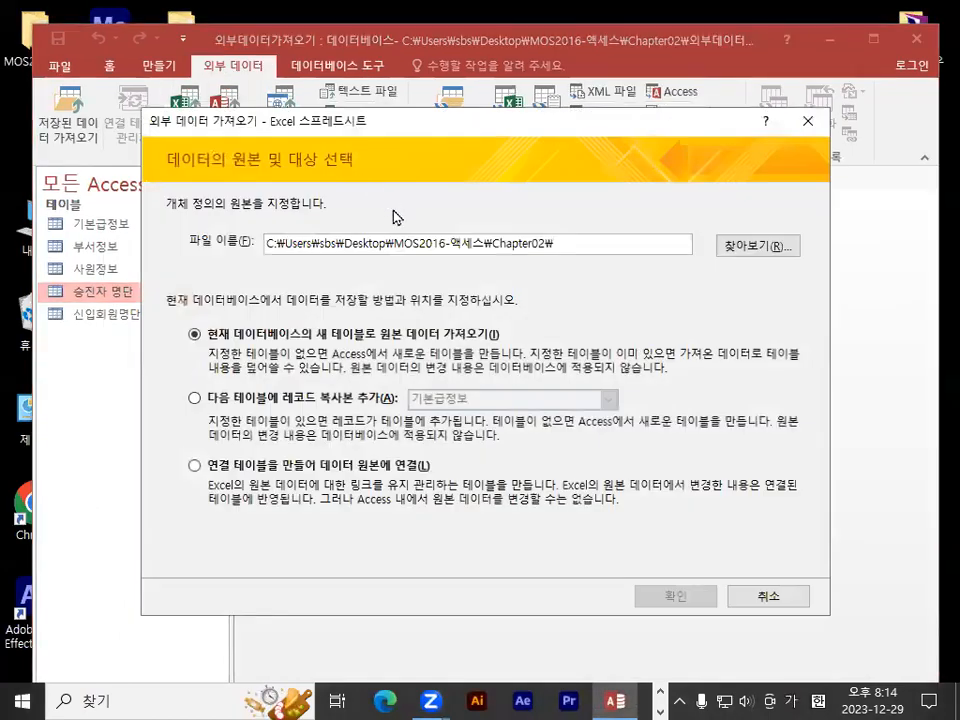
click(752, 250)
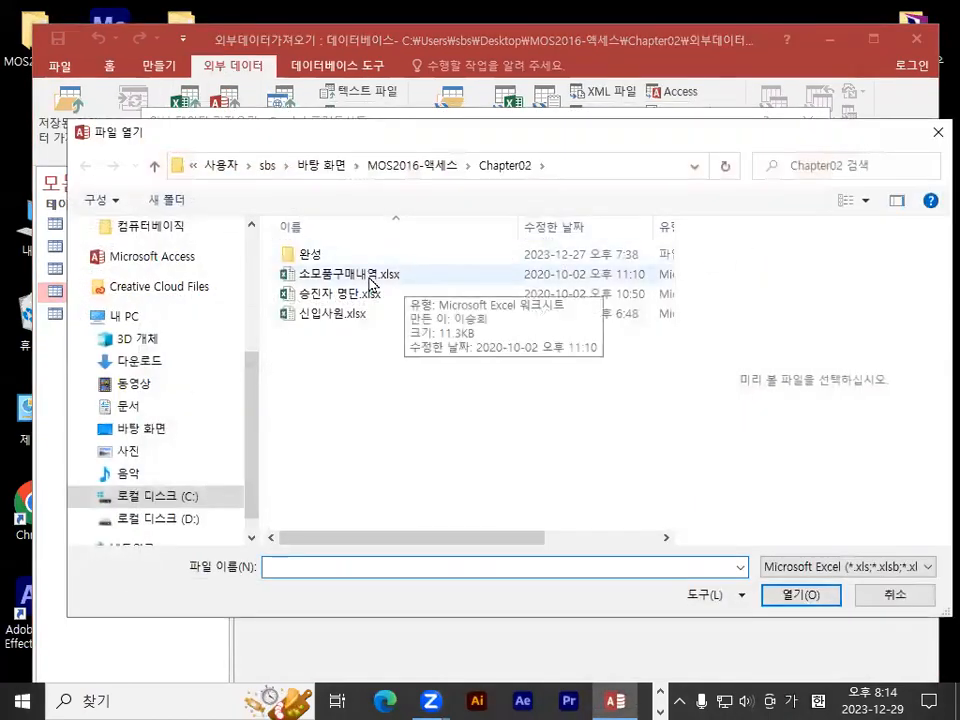
click(370, 279)
key(ctrl+1)
click(370, 278)
drag(399, 273, 366, 276)
key(Escape)
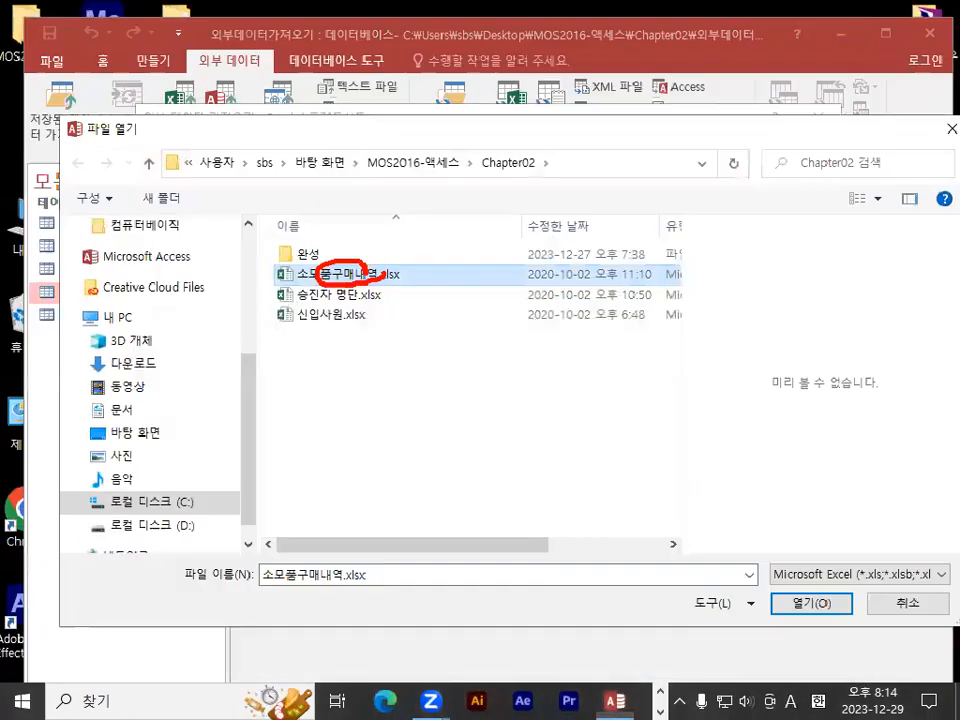
click(815, 602)
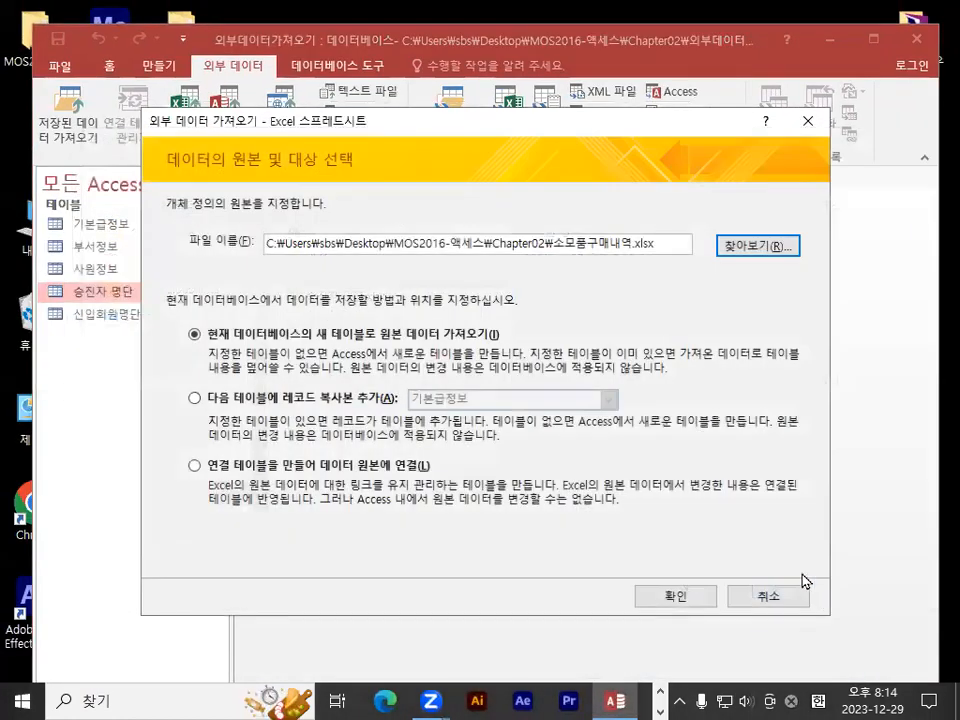
Step: Choose to link to the data source by creating a linked table and proceed to the link wizard
key(ctrl+1)
mouse_move(262, 390)
mouse_down()
mouse_move(220, 322)
mouse_move(256, 377)
mouse_move(345, 364)
mouse_move(412, 378)
mouse_move(672, 383)
mouse_up()
key(Escape)
key(ctrl+1)
mouse_move(361, 482)
mouse_down()
mouse_move(221, 520)
mouse_move(366, 503)
mouse_up()
key(Escape)
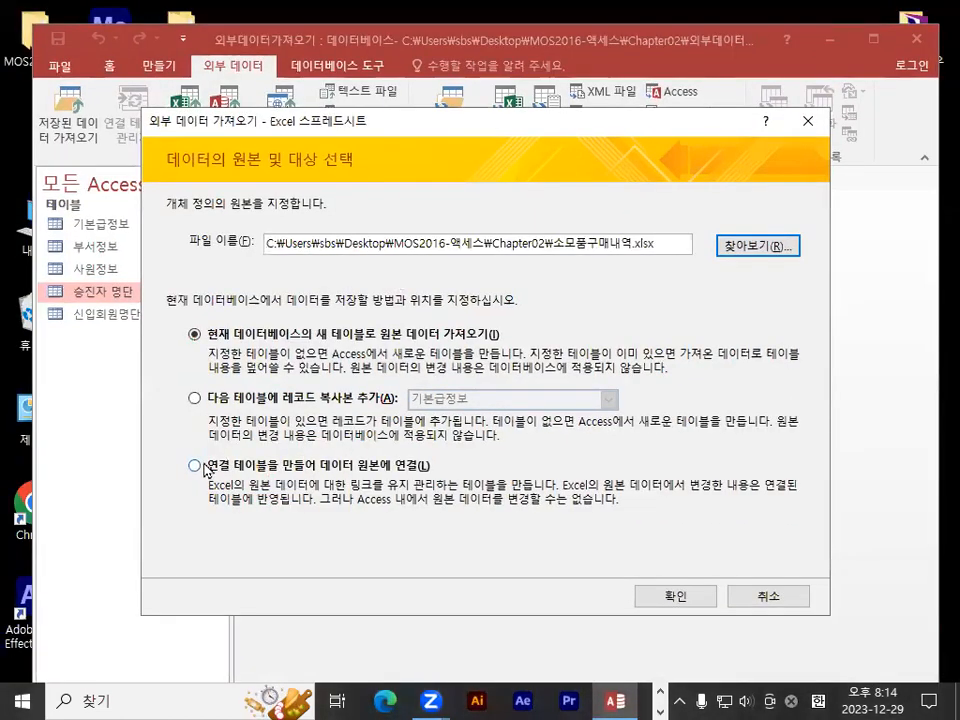
click(194, 466)
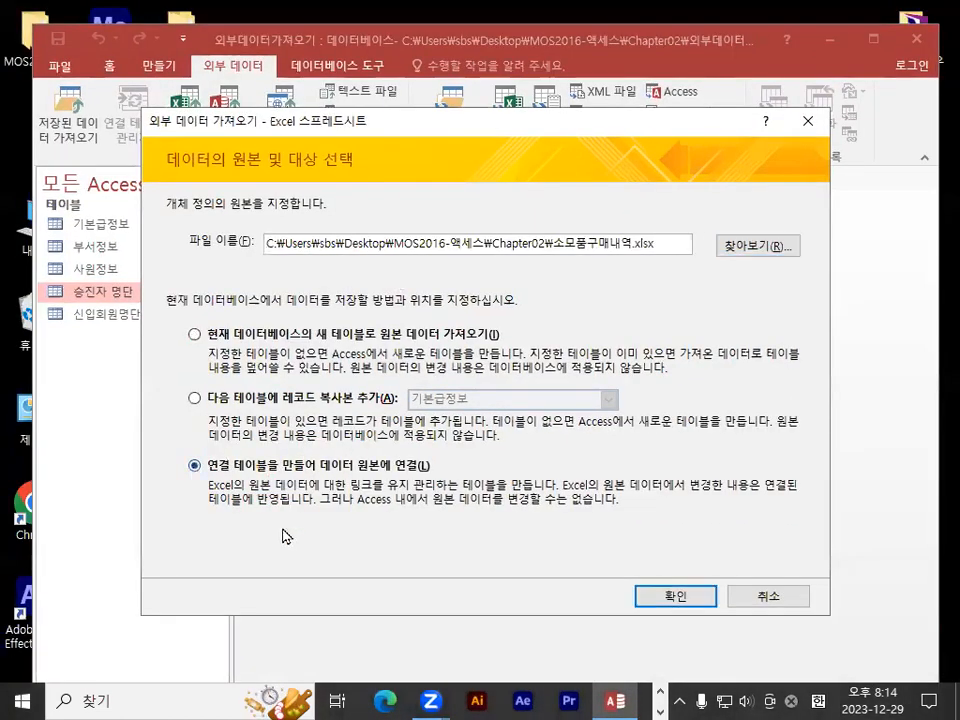
click(702, 599)
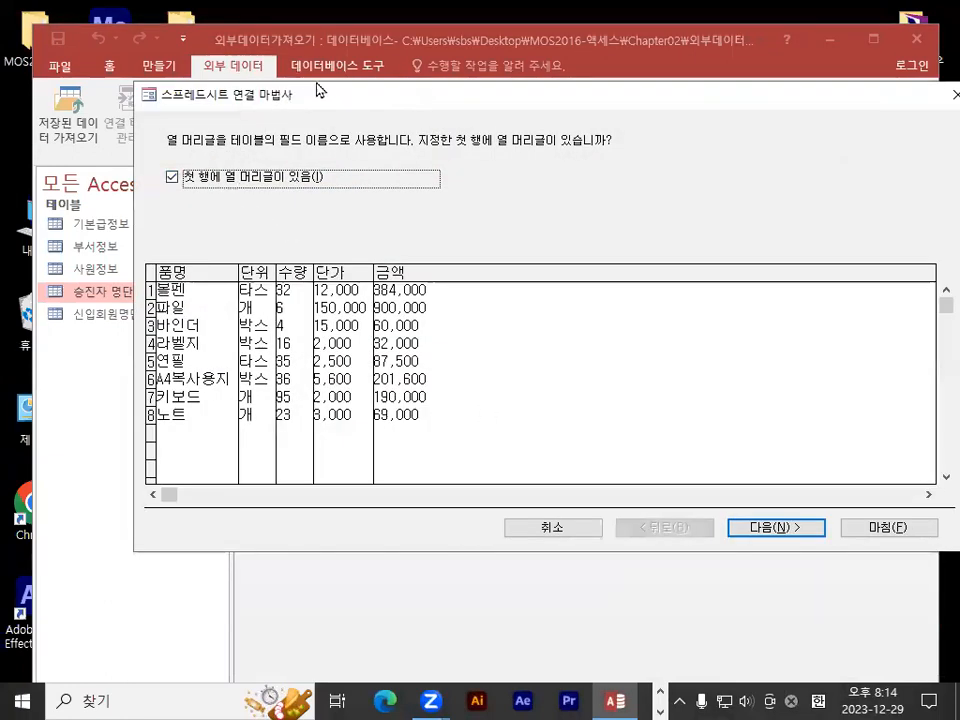
Step: Keep the first row as column headings in the link wizard and continue to the table naming page
drag(329, 101, 279, 148)
key(ctrl+1)
click(130, 329)
drag(83, 331, 577, 334)
mouse_move(143, 92)
mouse_down()
mouse_move(110, 154)
mouse_move(152, 152)
mouse_up()
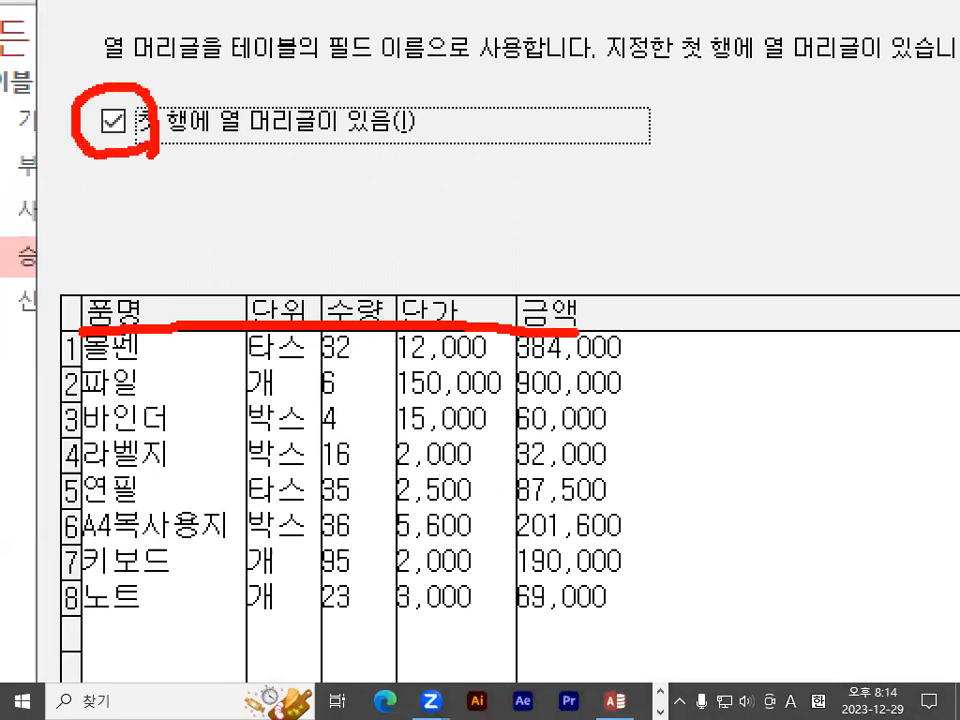
key(Escape)
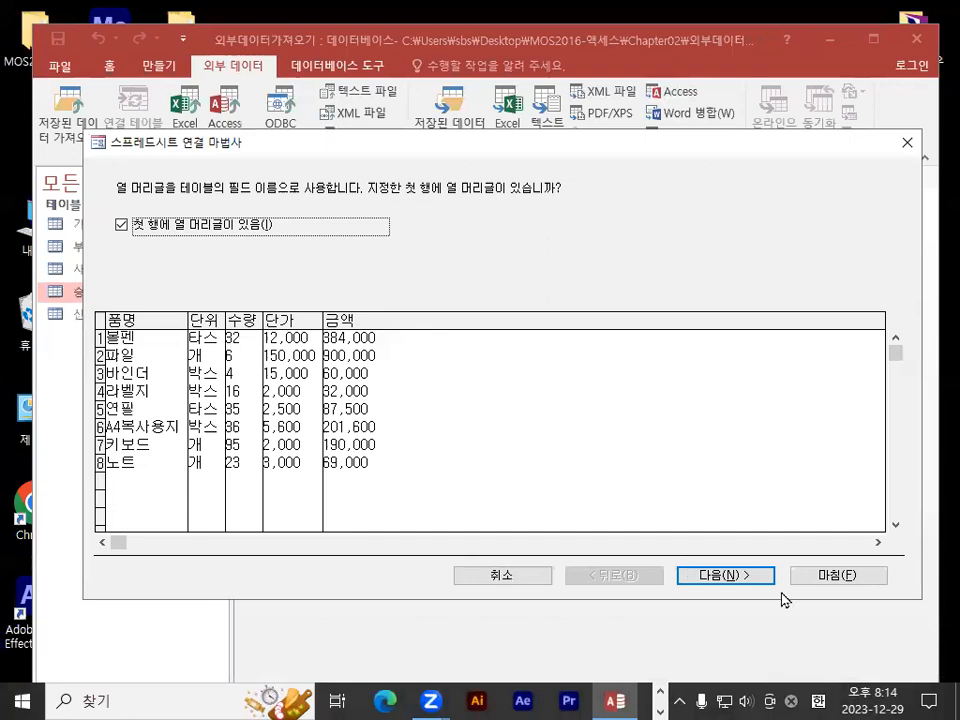
click(722, 577)
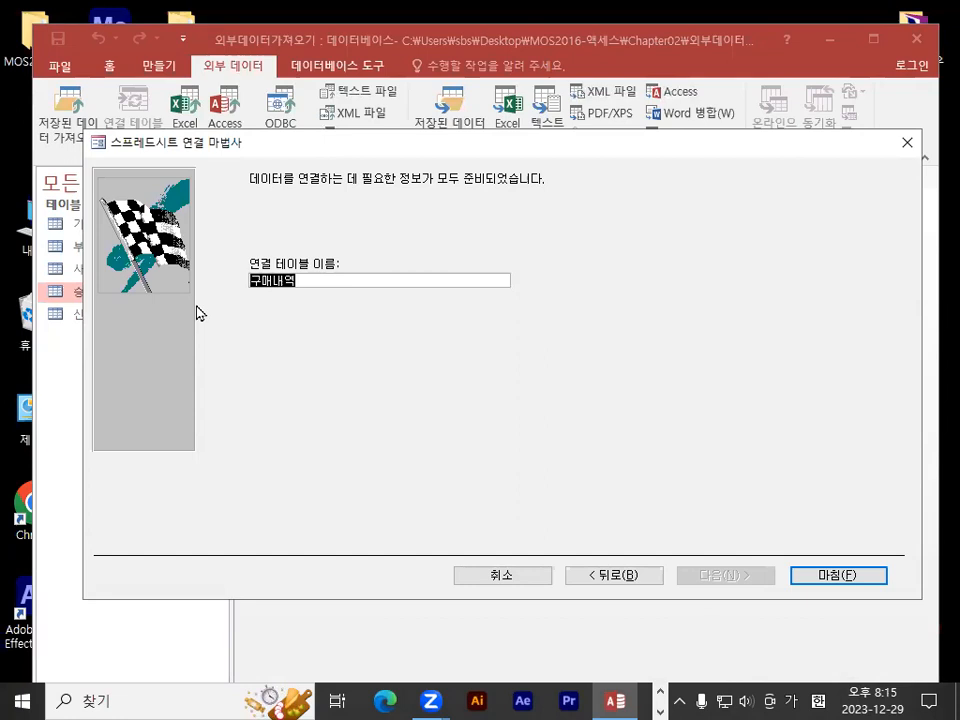
Step: Name the linked table 구매내역, finish the link wizard and dismiss its completion message
text(ㄱ)
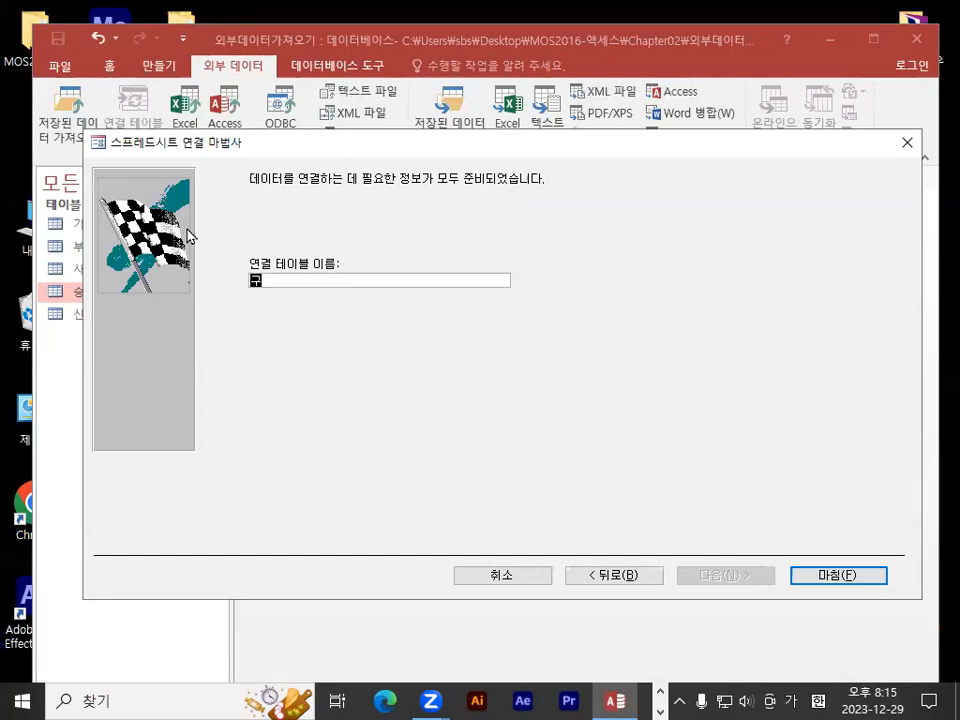
text(매내역)
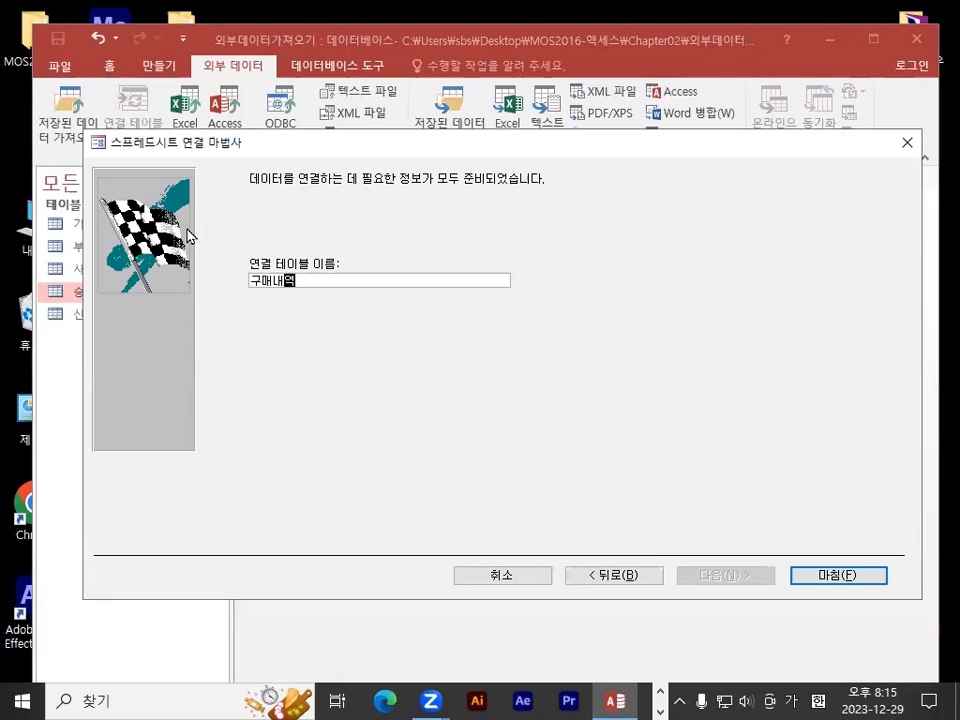
click(848, 575)
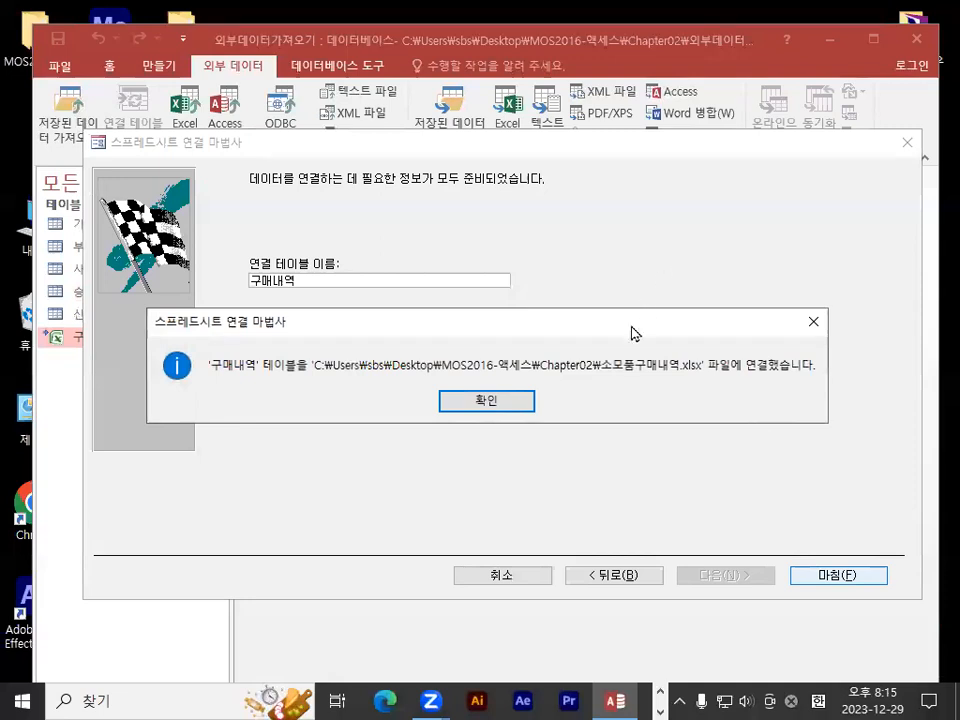
drag(634, 331, 651, 258)
key(ctrl+1)
click(777, 292)
mouse_move(892, 294)
mouse_down()
mouse_move(848, 325)
mouse_move(568, 278)
mouse_move(892, 296)
mouse_up()
key(Escape)
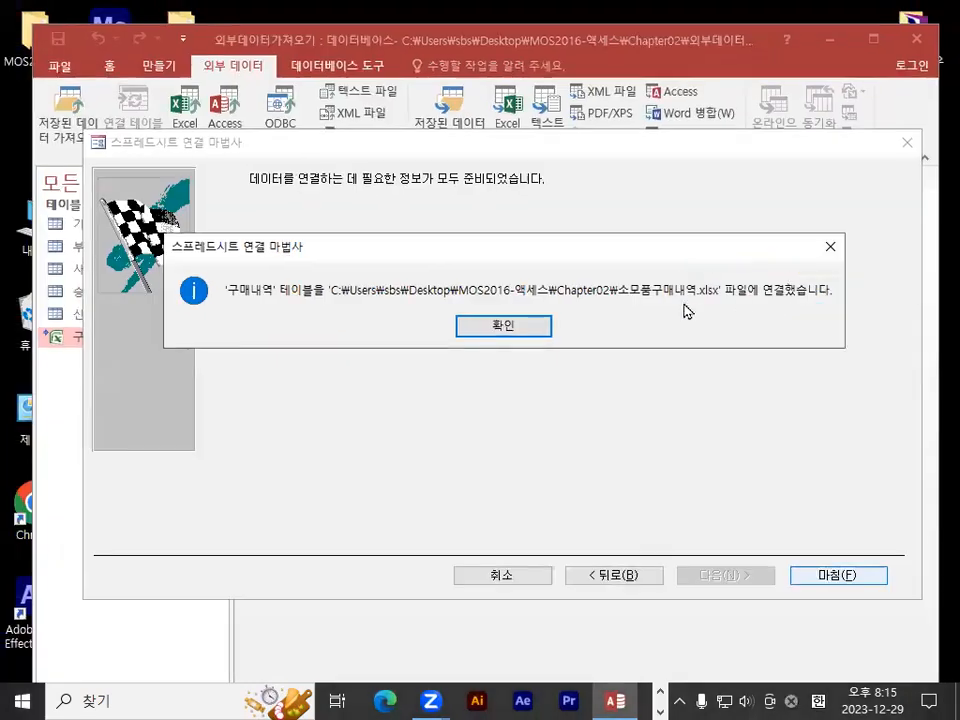
click(530, 323)
Step: Examine the icon of the linked 구매내역 table in the object list
key(ctrl+1)
click(36, 390)
mouse_move(73, 336)
mouse_down()
mouse_move(66, 344)
mouse_move(37, 327)
mouse_up()
drag(72, 265, 146, 285)
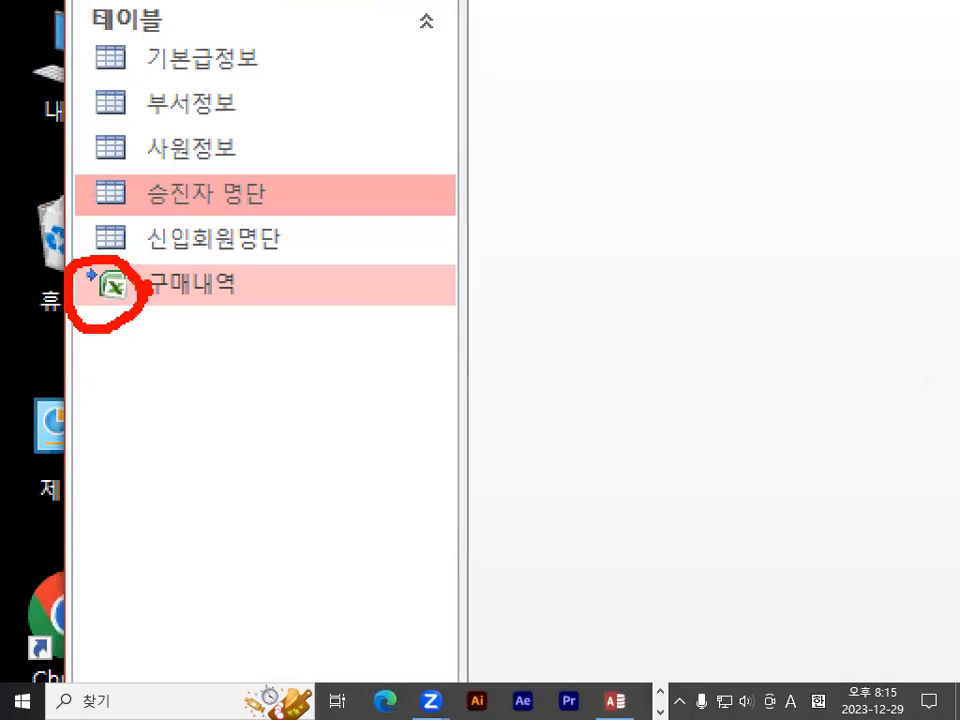
key(Escape)
key(ctrl+1)
click(120, 343)
drag(150, 348, 97, 300)
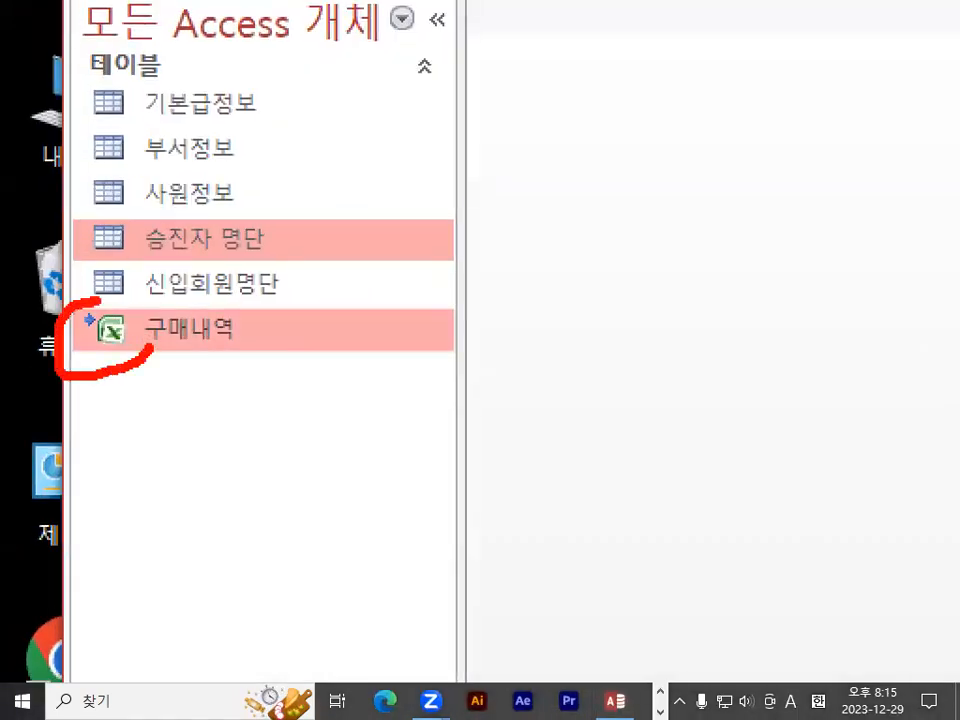
key(Escape)
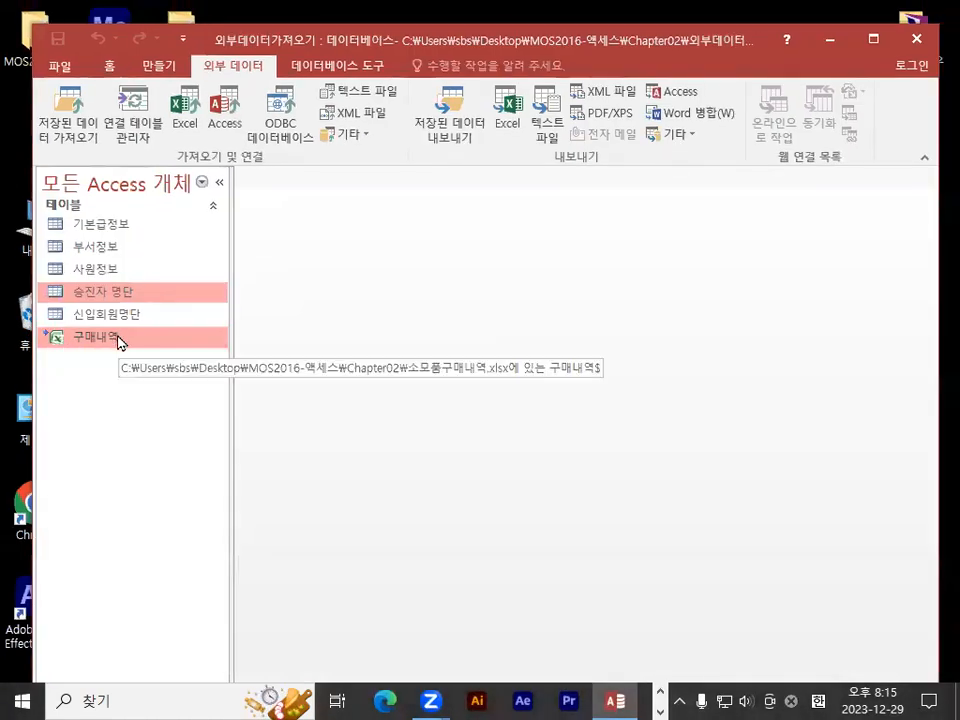
Step: Open the linked 구매내역 table and check below its last record for a new-record row
double_click(112, 340)
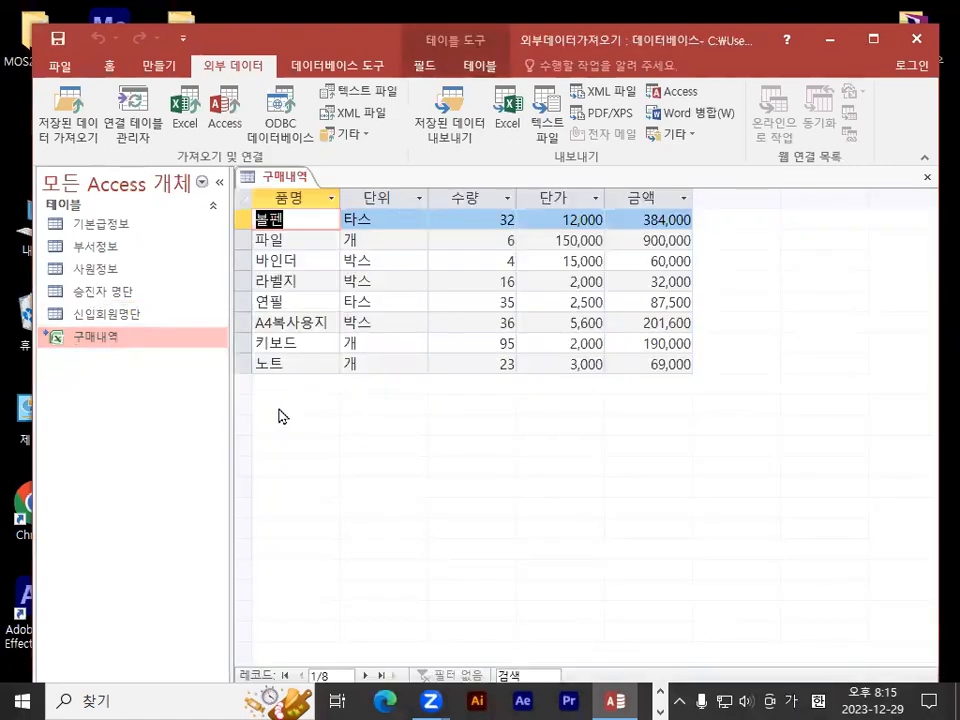
key(ctrl+1)
click(252, 396)
drag(254, 357, 217, 431)
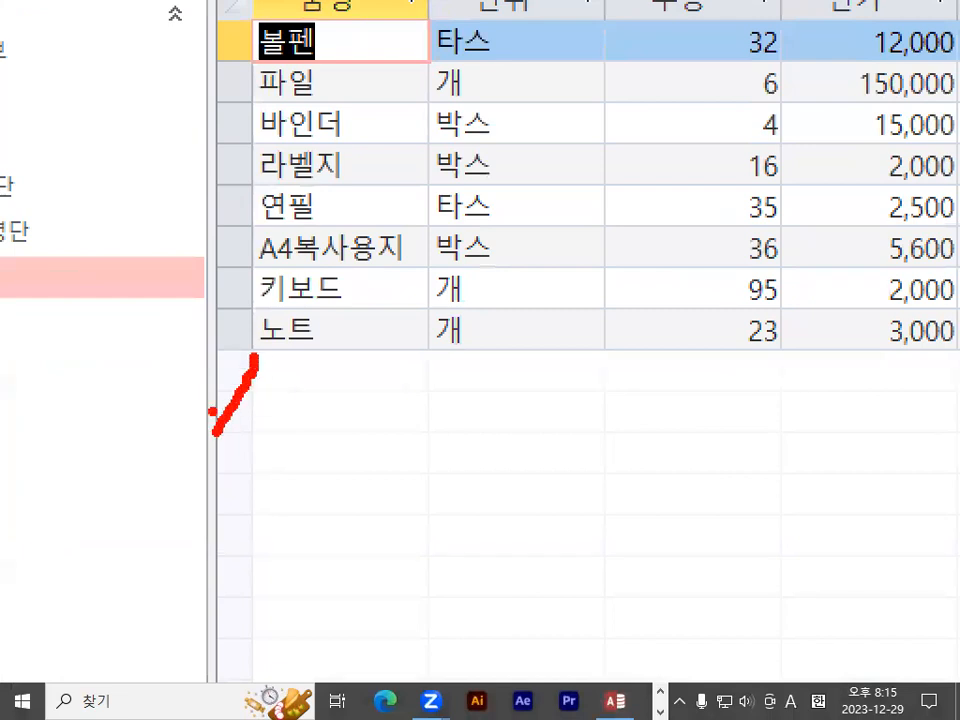
drag(213, 365, 248, 436)
drag(197, 410, 276, 407)
key(Escape)
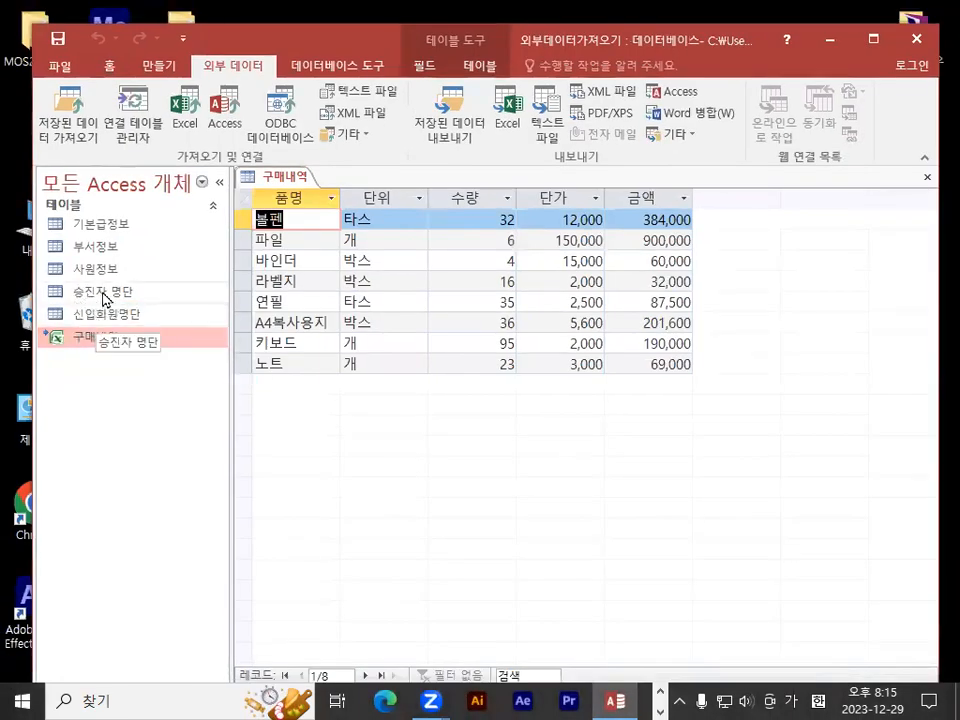
Step: Open the 승진자 명단 table and examine its new-record row for comparison with the linked table
double_click(106, 299)
key(ctrl+1)
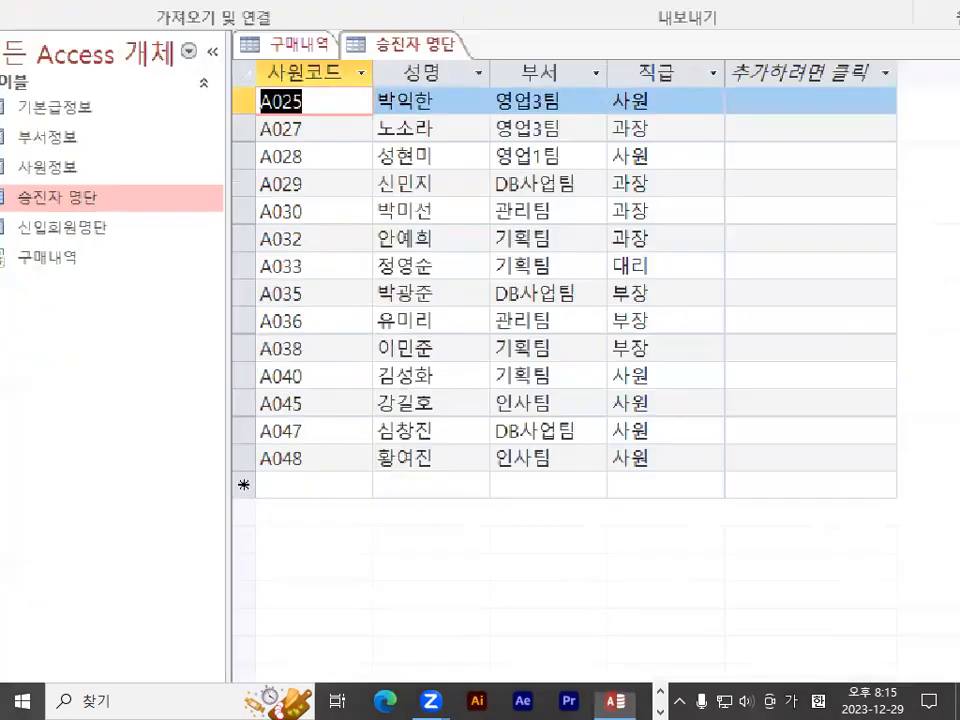
click(239, 570)
mouse_move(277, 451)
mouse_down()
mouse_move(230, 453)
mouse_move(256, 428)
mouse_up()
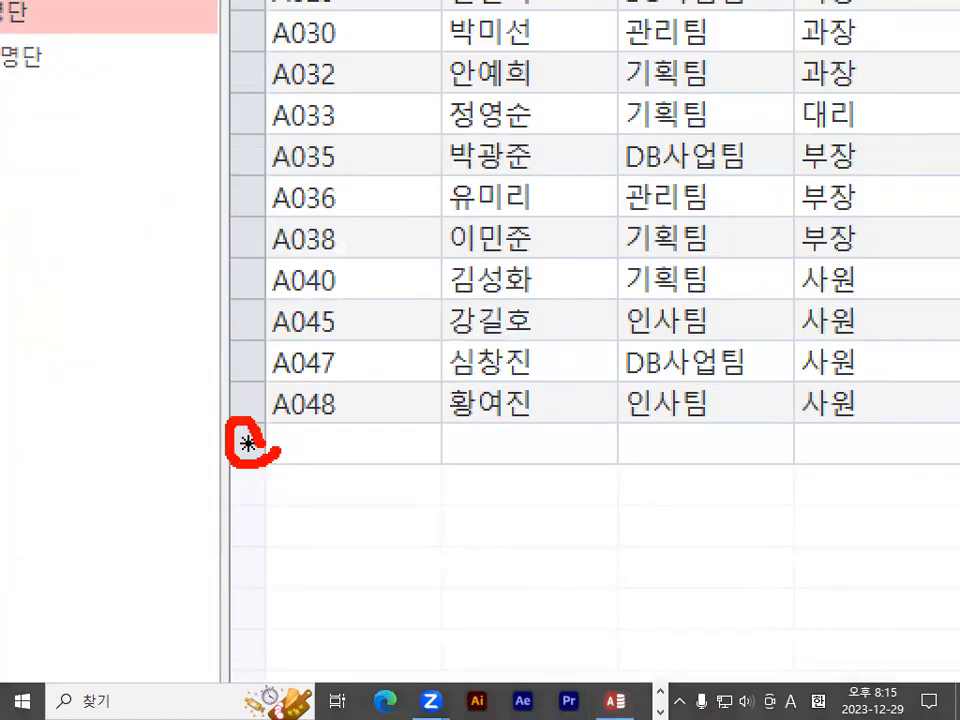
drag(328, 463, 580, 474)
mouse_move(565, 420)
mouse_down()
mouse_move(606, 401)
mouse_move(678, 318)
mouse_up()
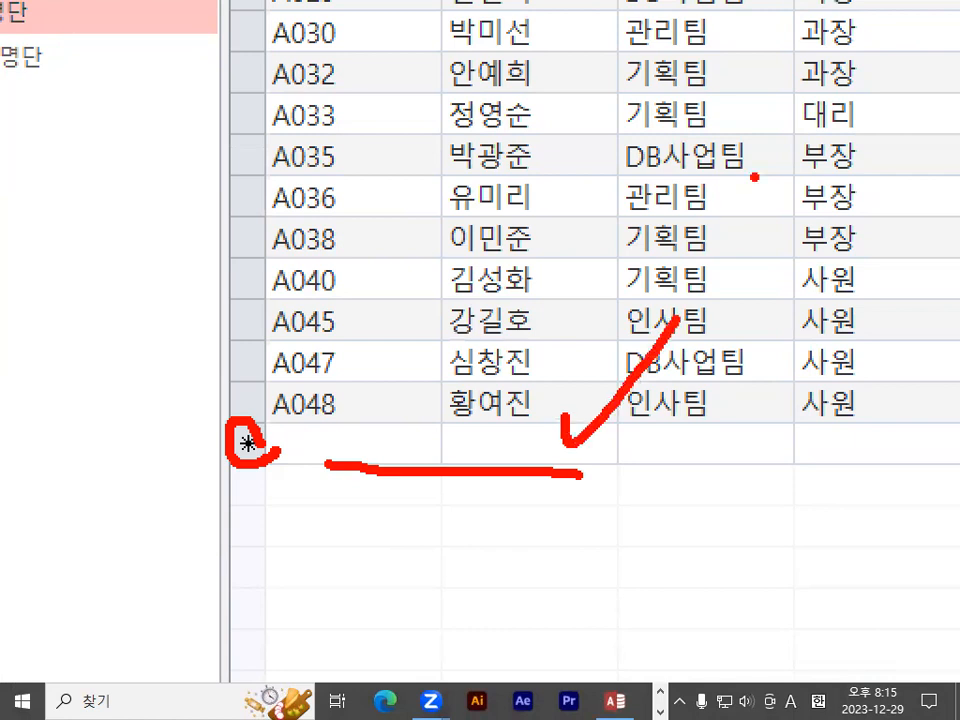
key(Escape)
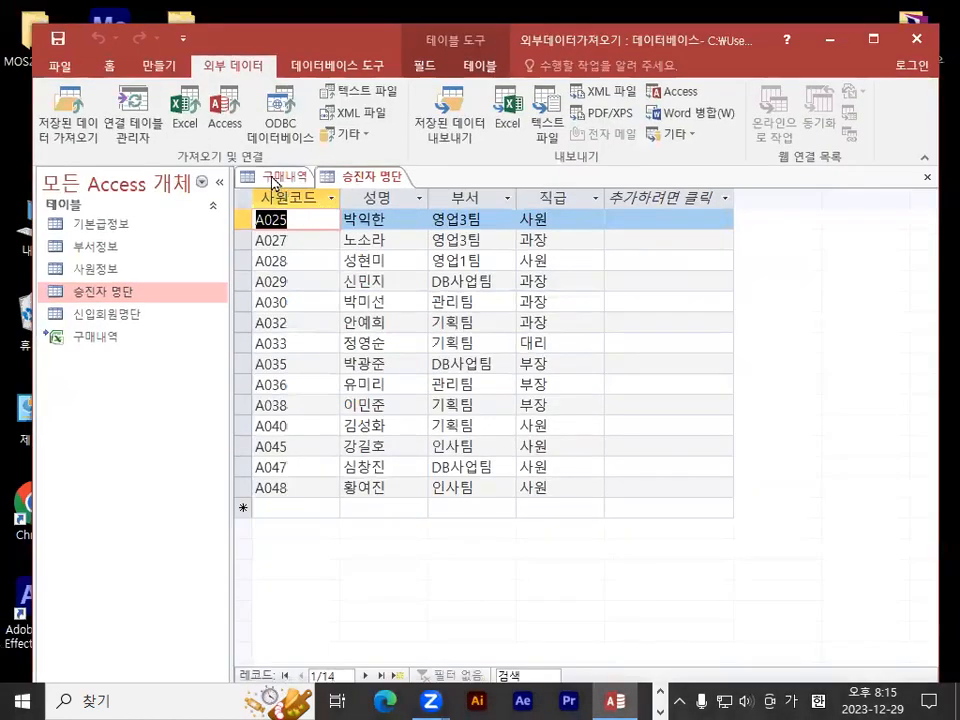
Step: Return to the 구매내역 table and place the cursor in the 단위 field of the 노트 record
click(274, 178)
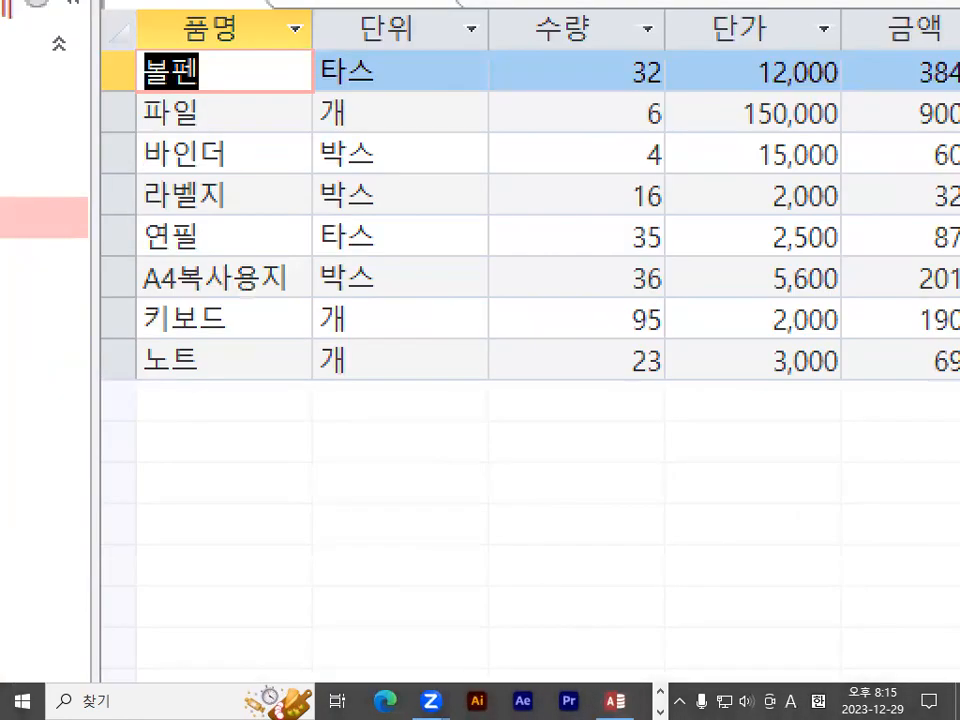
mouse_move(369, 366)
mouse_down()
mouse_move(306, 392)
mouse_move(335, 335)
mouse_move(354, 378)
mouse_move(350, 397)
mouse_up()
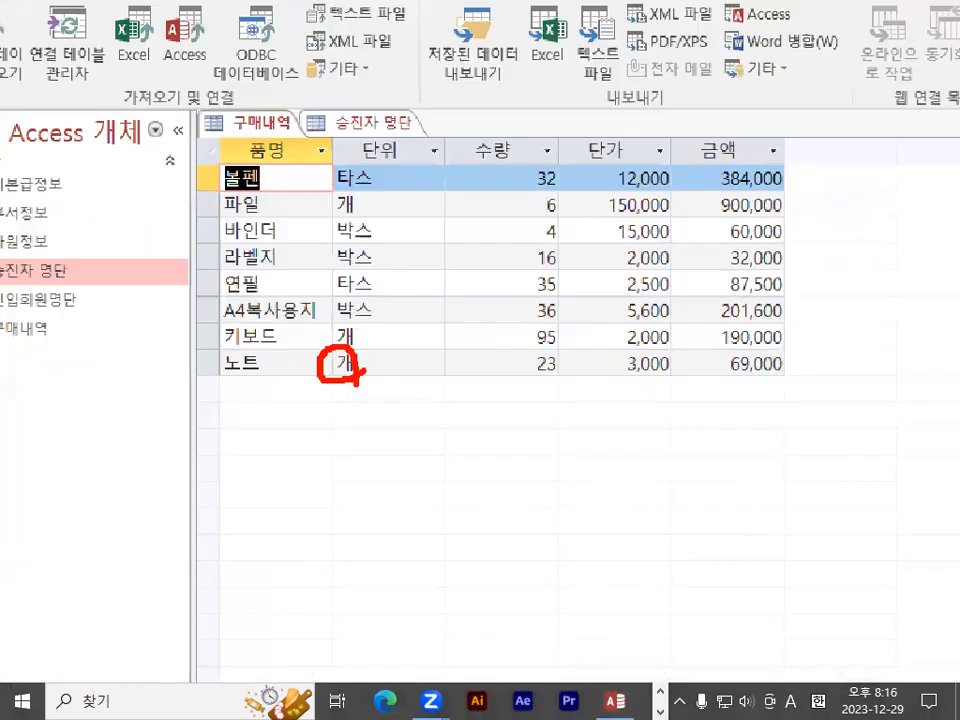
key(Escape)
click(428, 363)
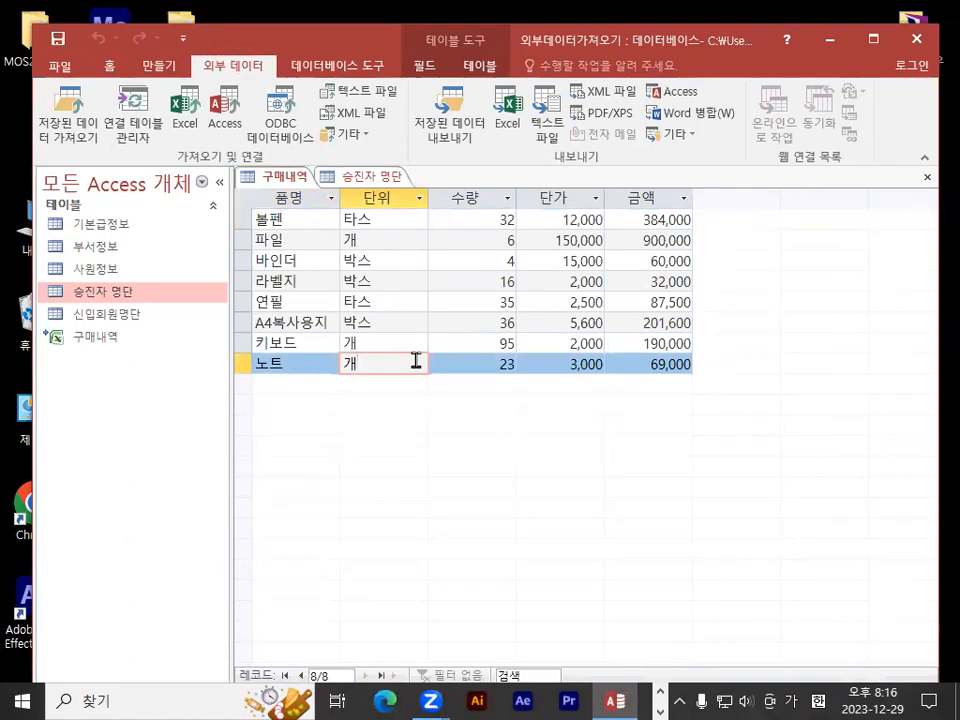
drag(364, 38, 364, 15)
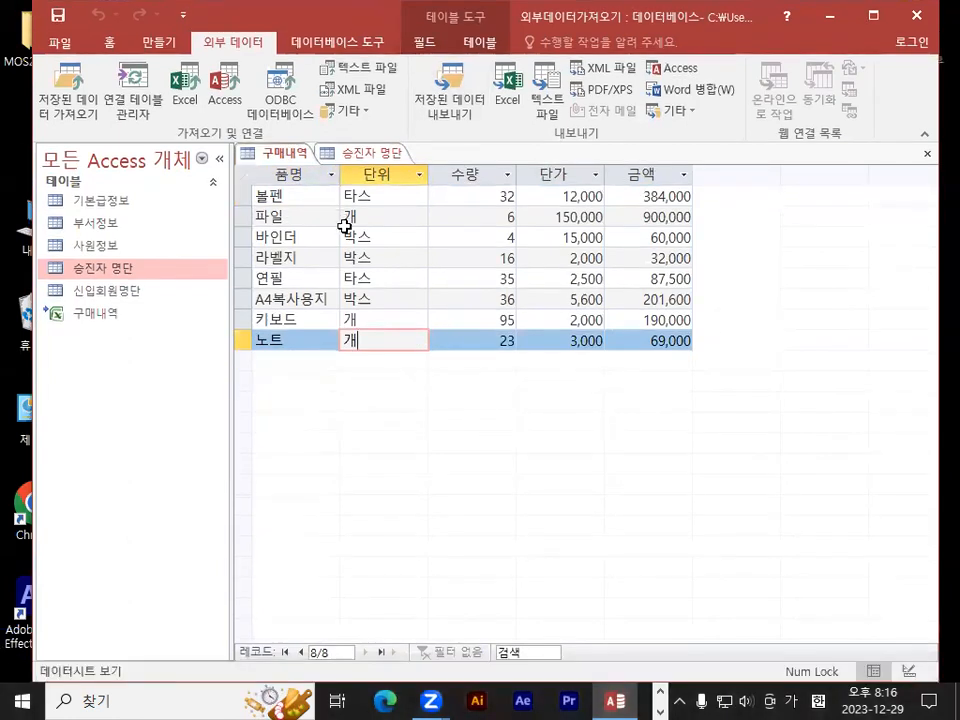
Step: Try to delete the 단위 value of the 노트 record in the linked table and check the status message
key(BackSpace)
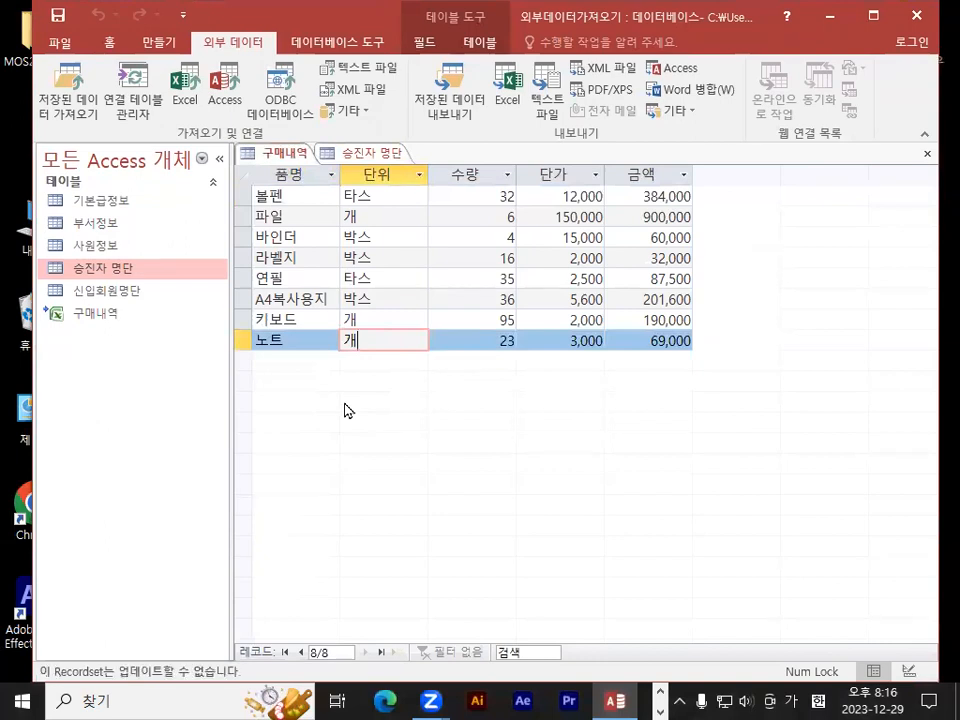
key(ctrl+1)
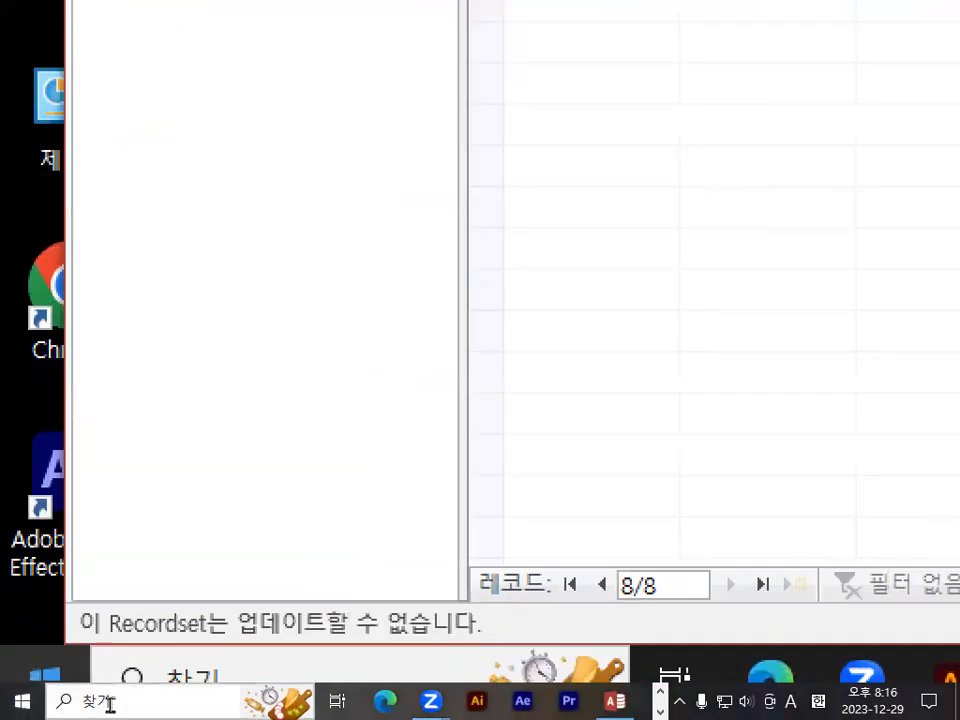
key(Escape)
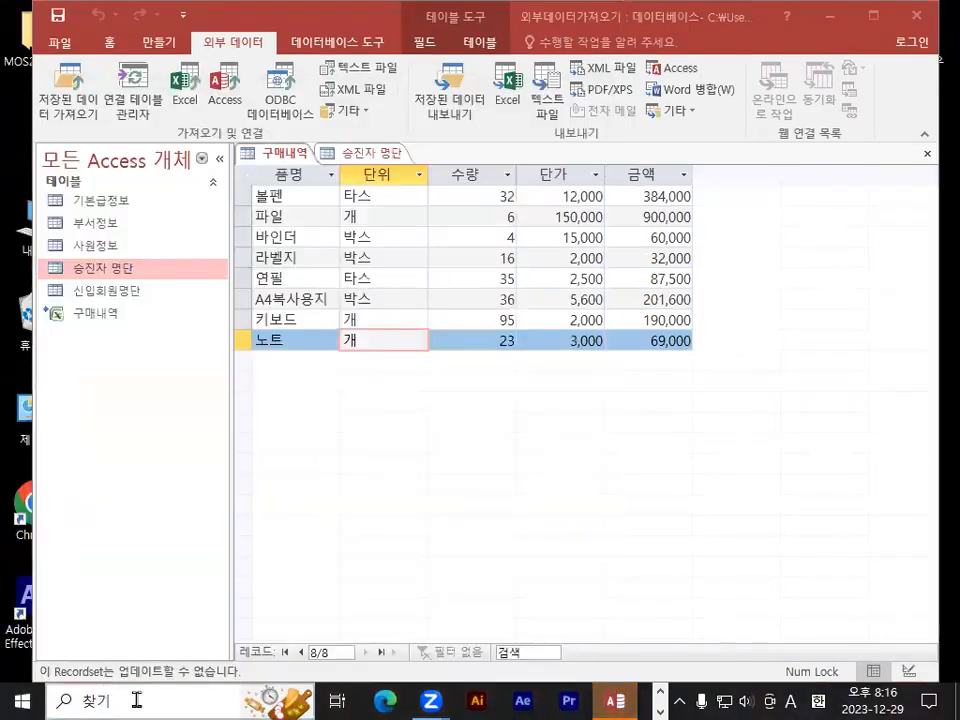
click(137, 700)
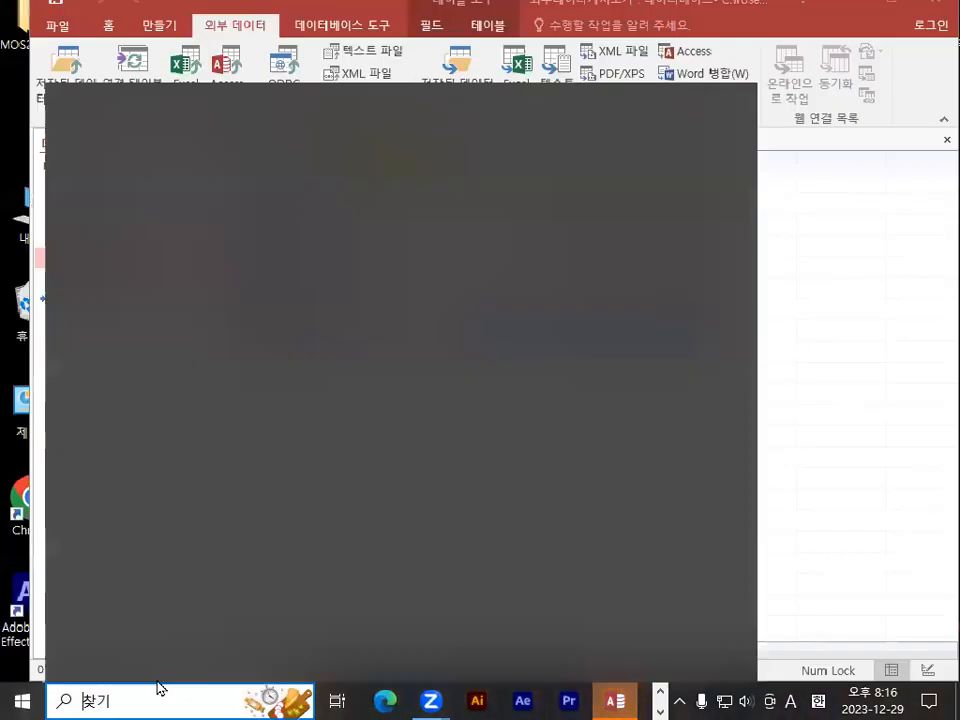
click(828, 480)
key(ctrl+1)
click(231, 611)
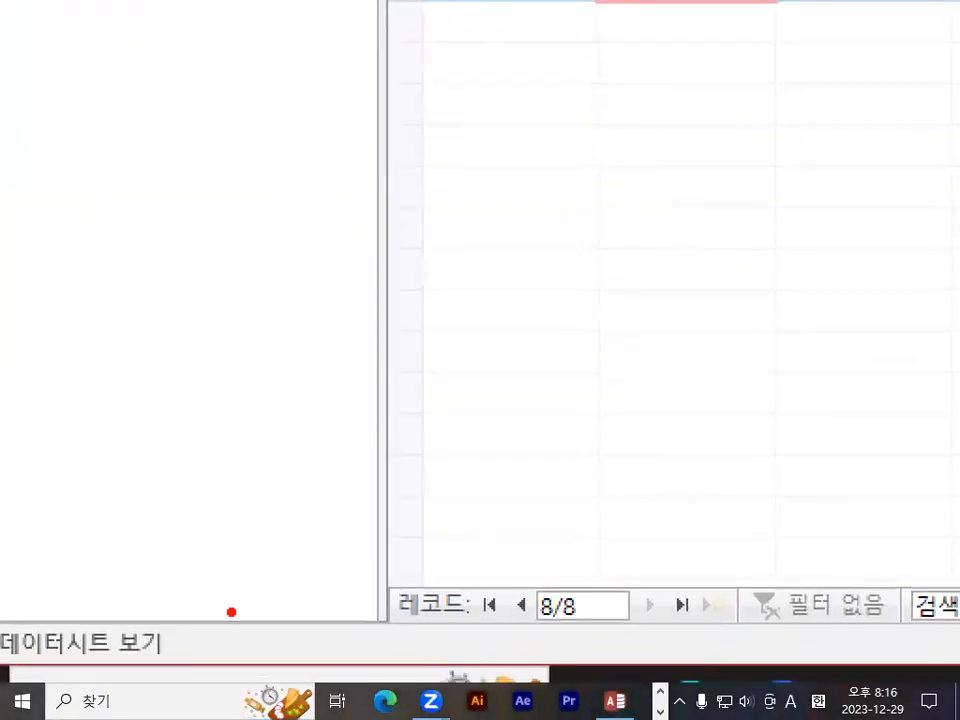
key(Escape)
Step: Shorten the database window so its status bar is clear of the taskbar, and read the message for a deletion attempt in the 노트 record
mouse_move(376, 11)
mouse_down()
mouse_move(363, 192)
mouse_move(367, 33)
mouse_up()
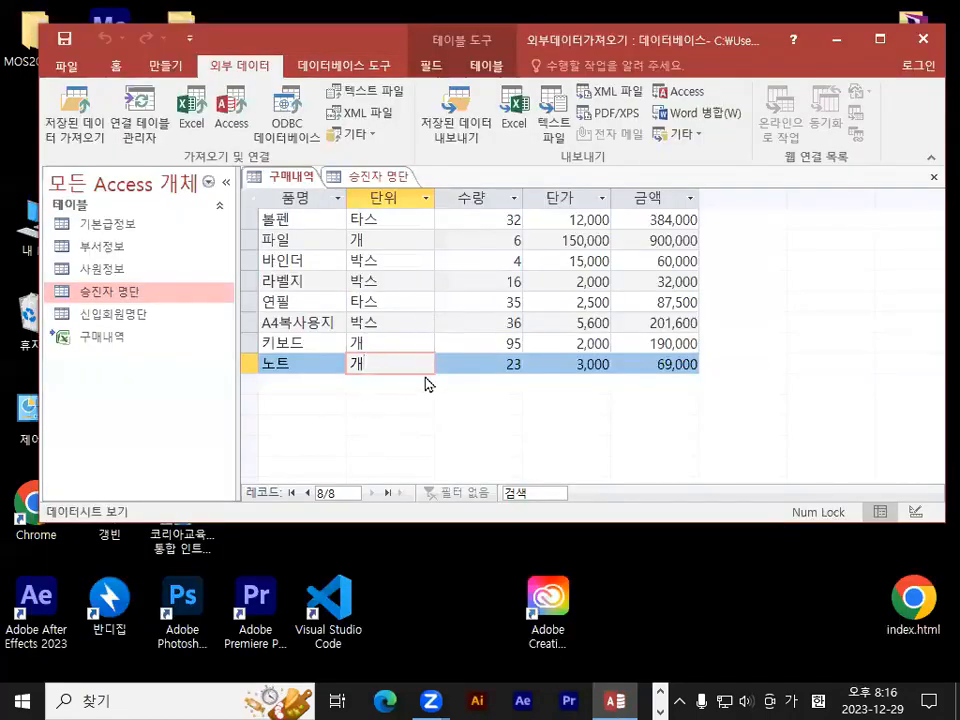
key(ctrl+1)
drag(111, 516, 497, 516)
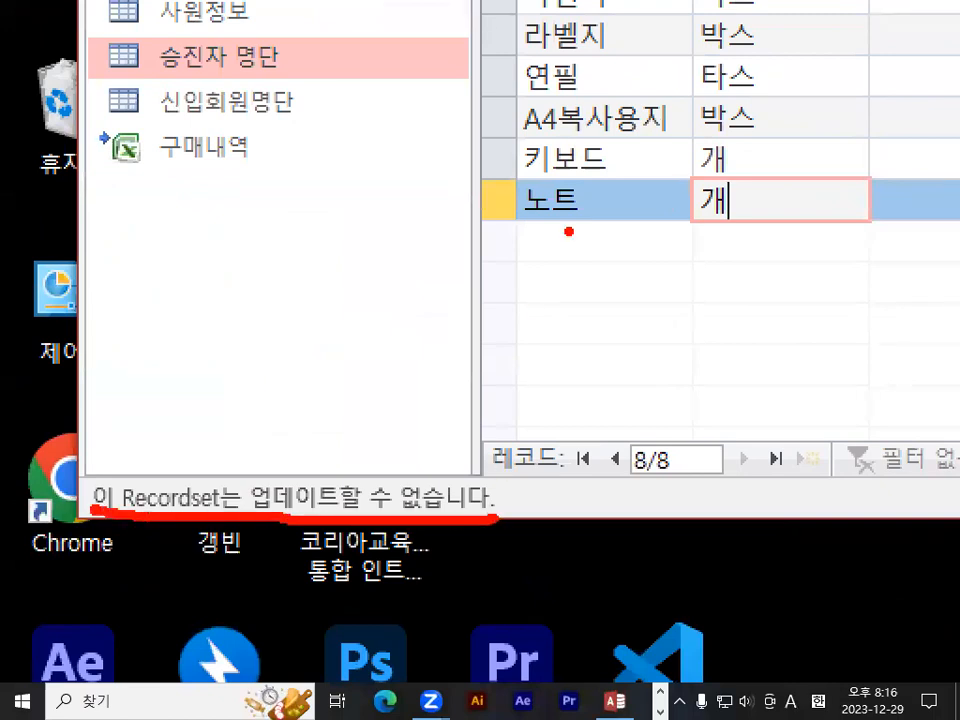
drag(782, 96, 701, 311)
drag(697, 142, 771, 321)
key(Escape)
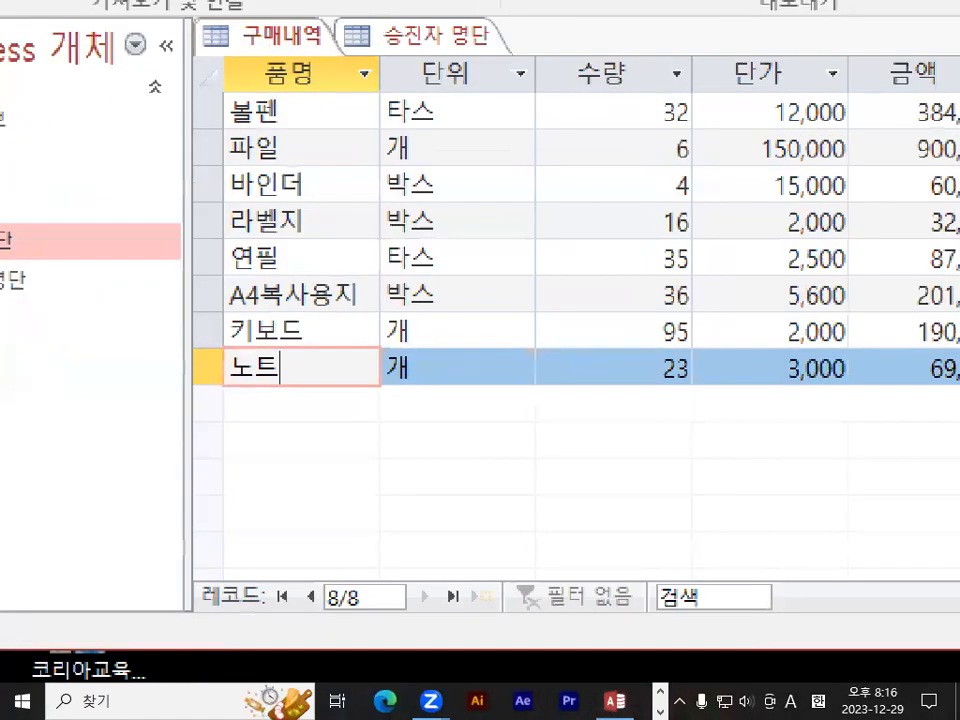
Step: Select the whole 노트 record in 구매내역 and check whether its record commands allow deletion
key(ctrl+1)
drag(279, 360, 390, 362)
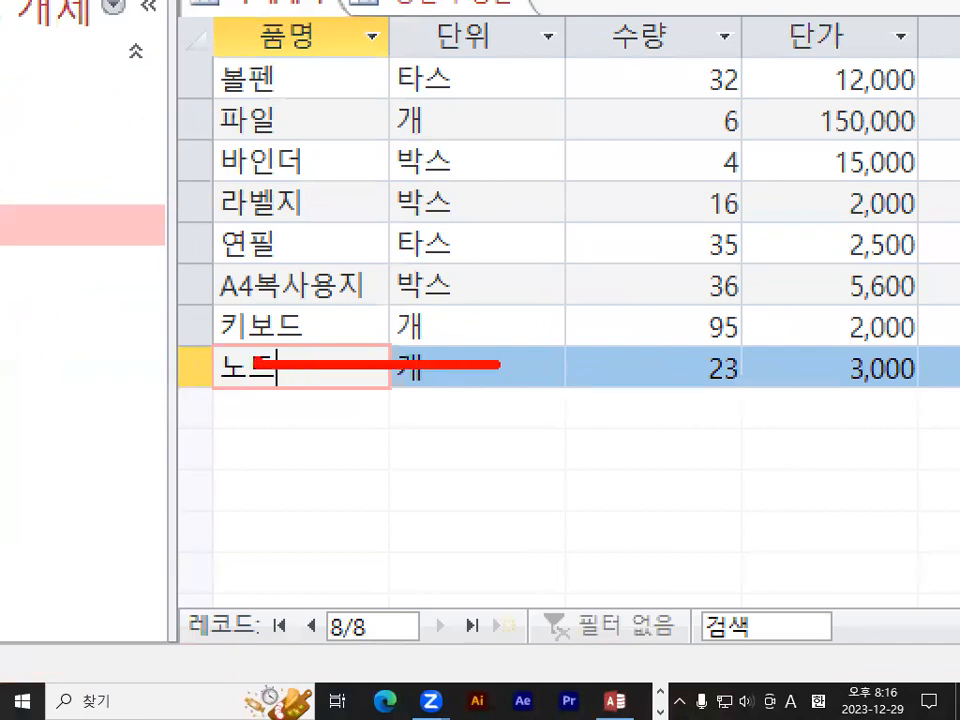
key(Escape)
key(ctrl+1)
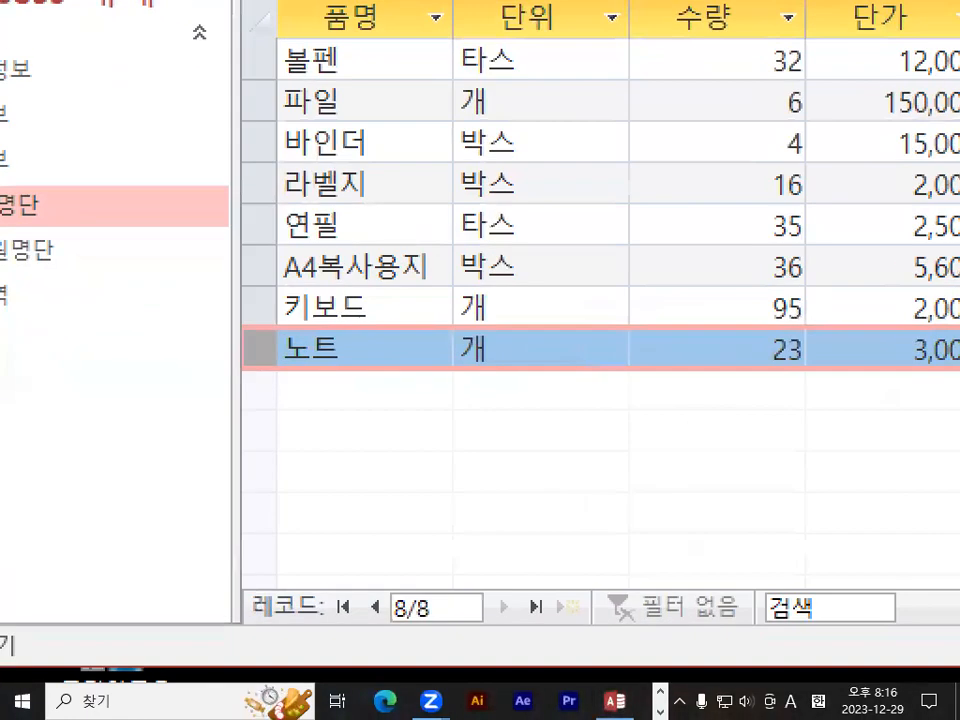
mouse_move(239, 367)
mouse_down()
mouse_move(246, 373)
mouse_move(253, 326)
mouse_move(283, 352)
mouse_up()
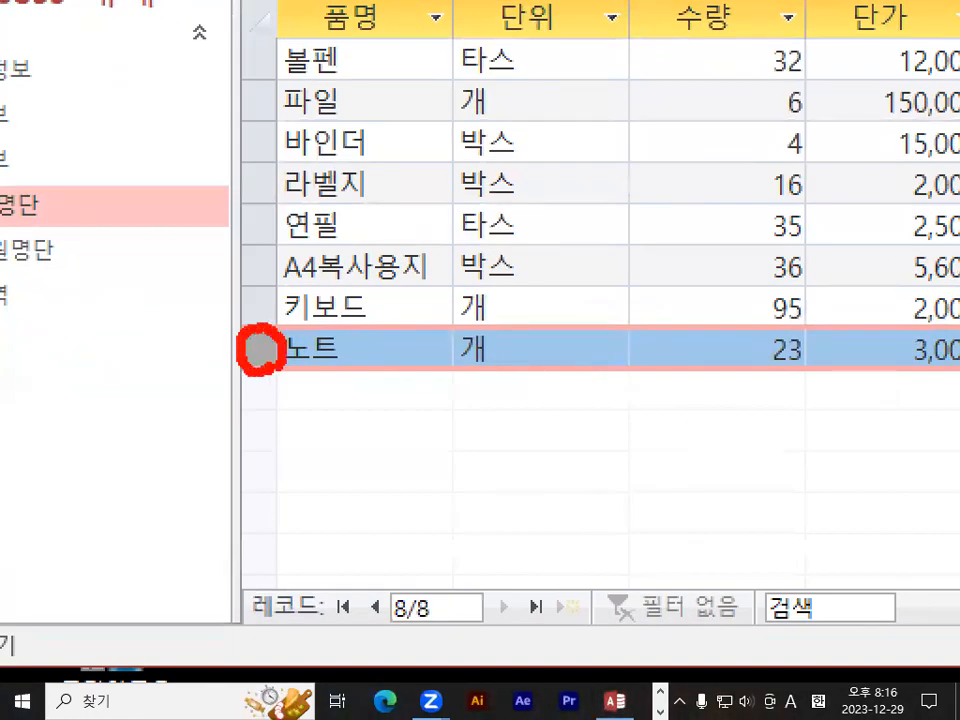
key(Escape)
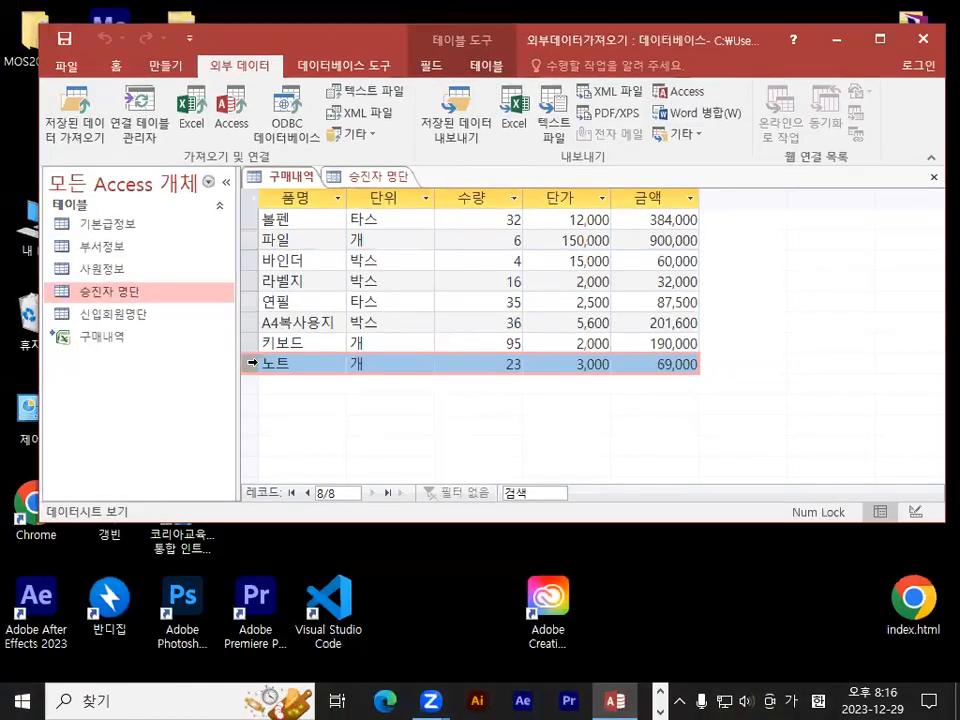
right_click(252, 364)
key(ctrl+1)
mouse_move(356, 408)
mouse_down()
mouse_move(428, 386)
mouse_move(437, 373)
mouse_up()
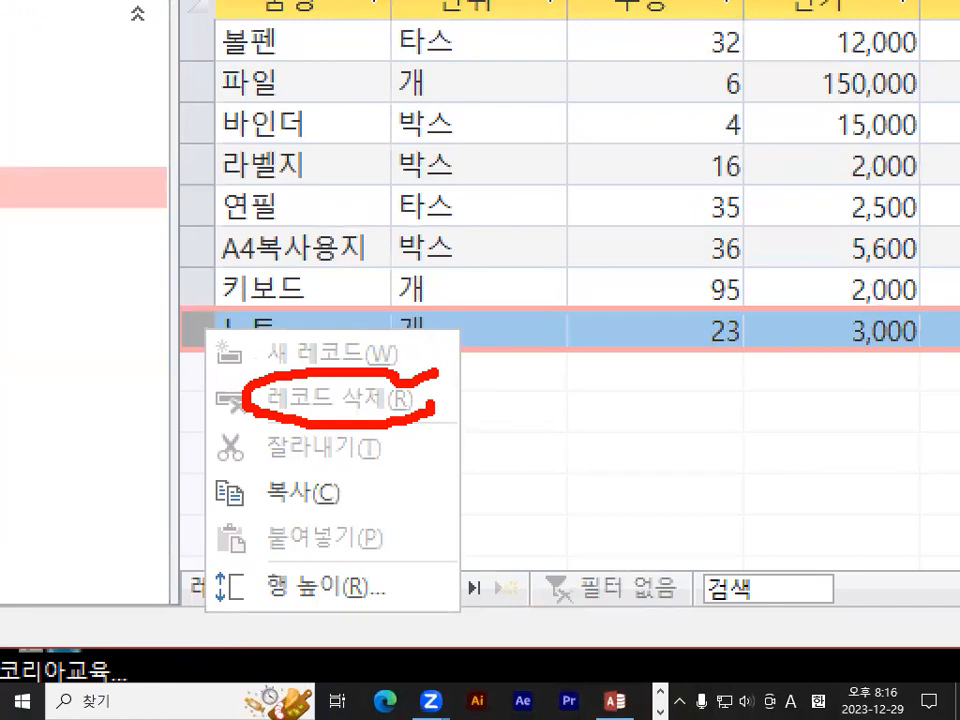
key(Escape)
key(Escape)
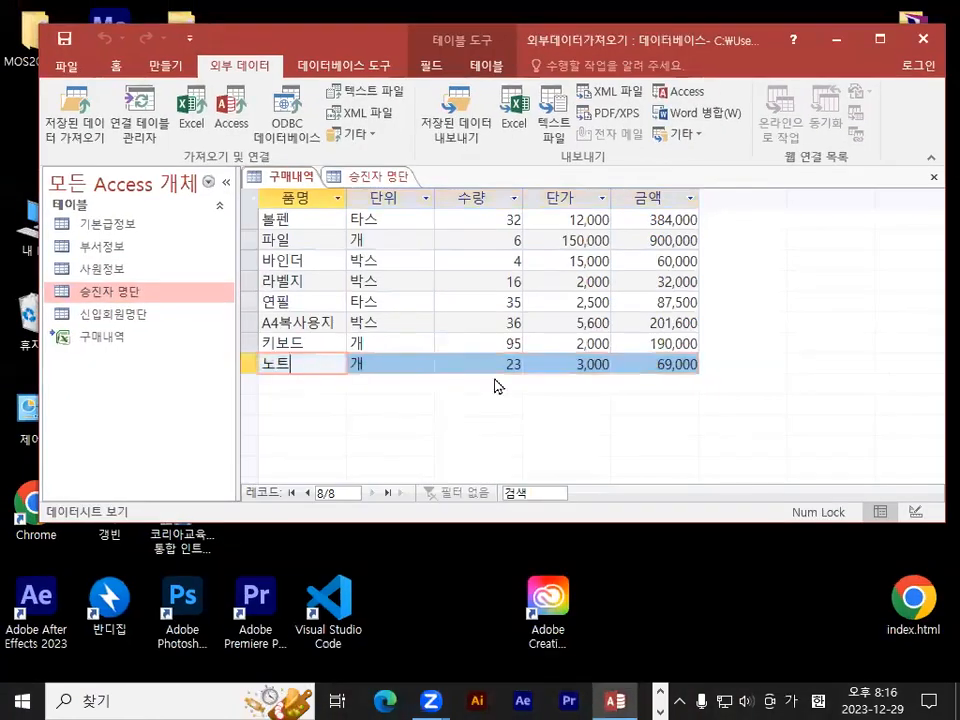
key(ctrl+1)
click(584, 222)
drag(712, 236, 703, 260)
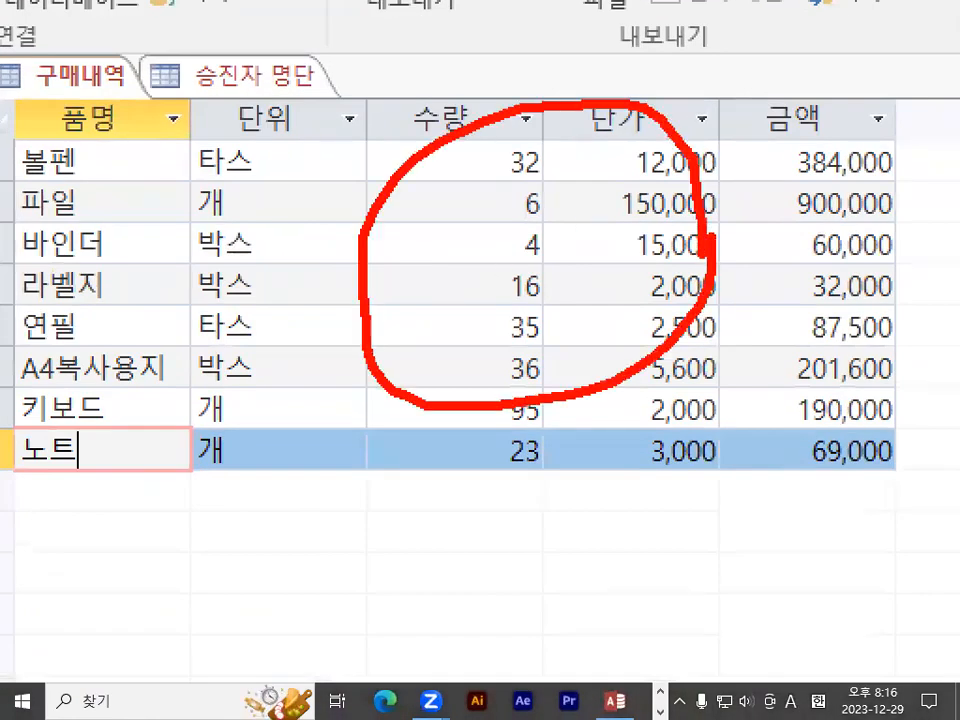
key(Escape)
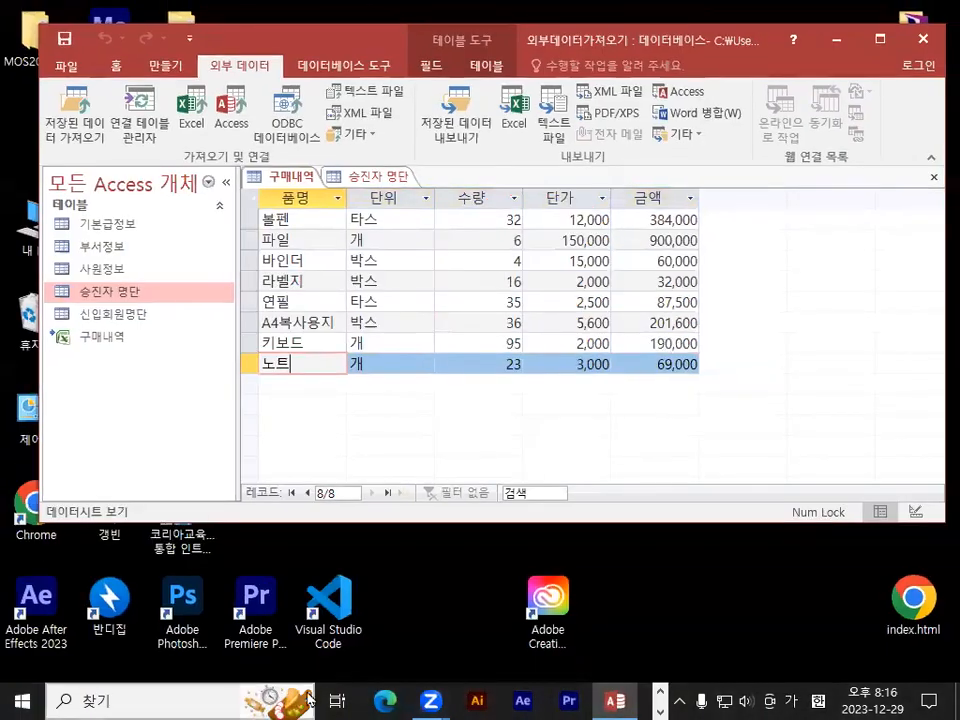
Step: Switch to File Explorer and open 소모품구매내역.xlsx as read-only from the desktop folder MOS2016-액세스\Chapter02
key(alt+Tab)
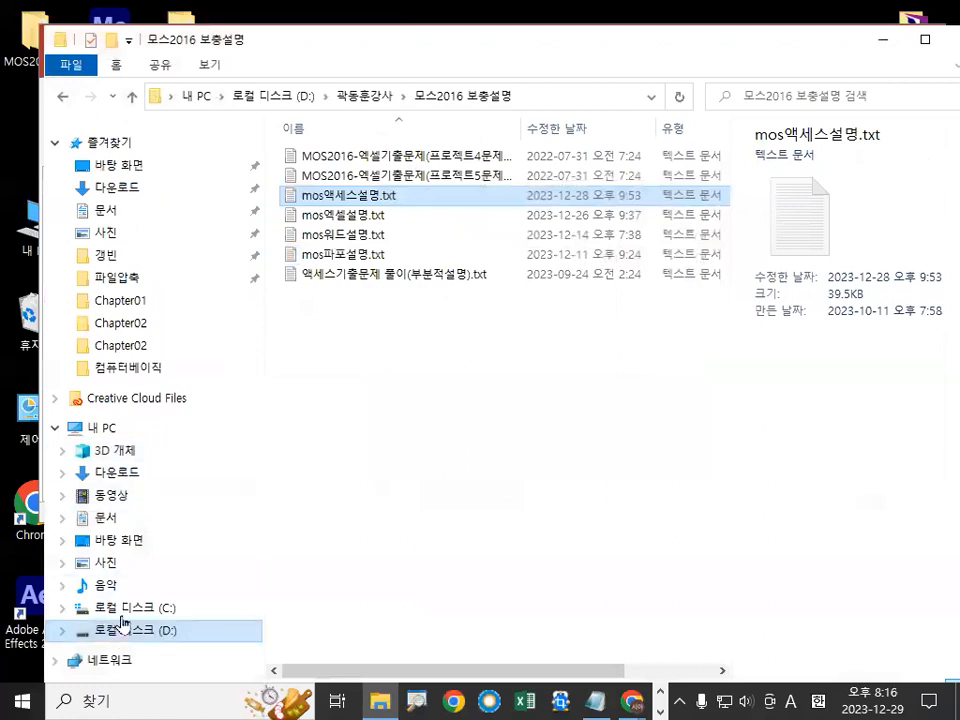
click(118, 165)
click(357, 179)
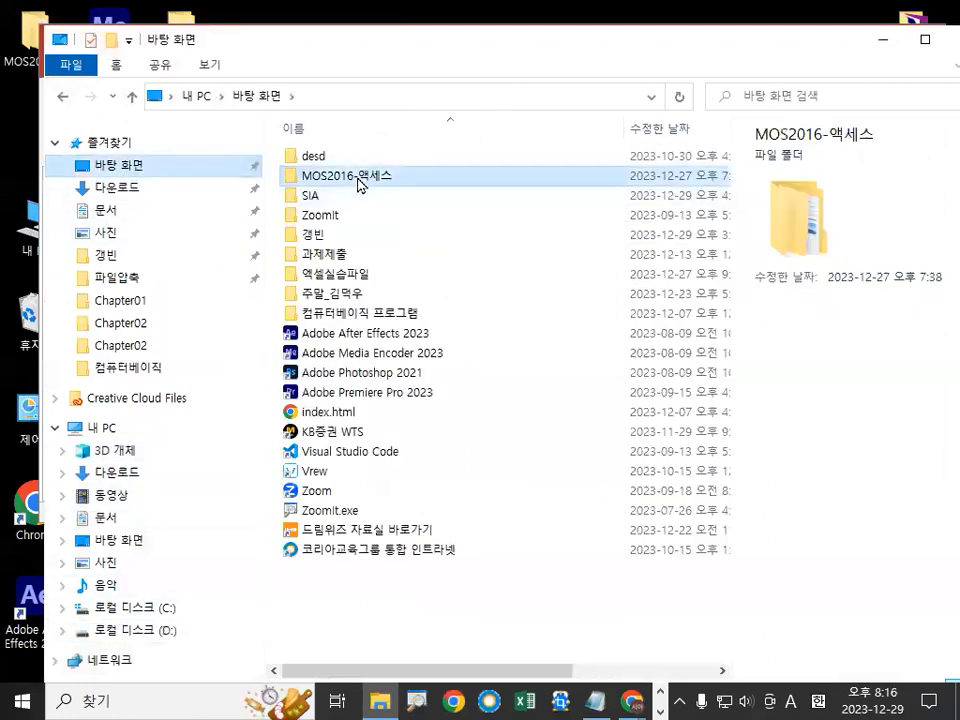
double_click(357, 179)
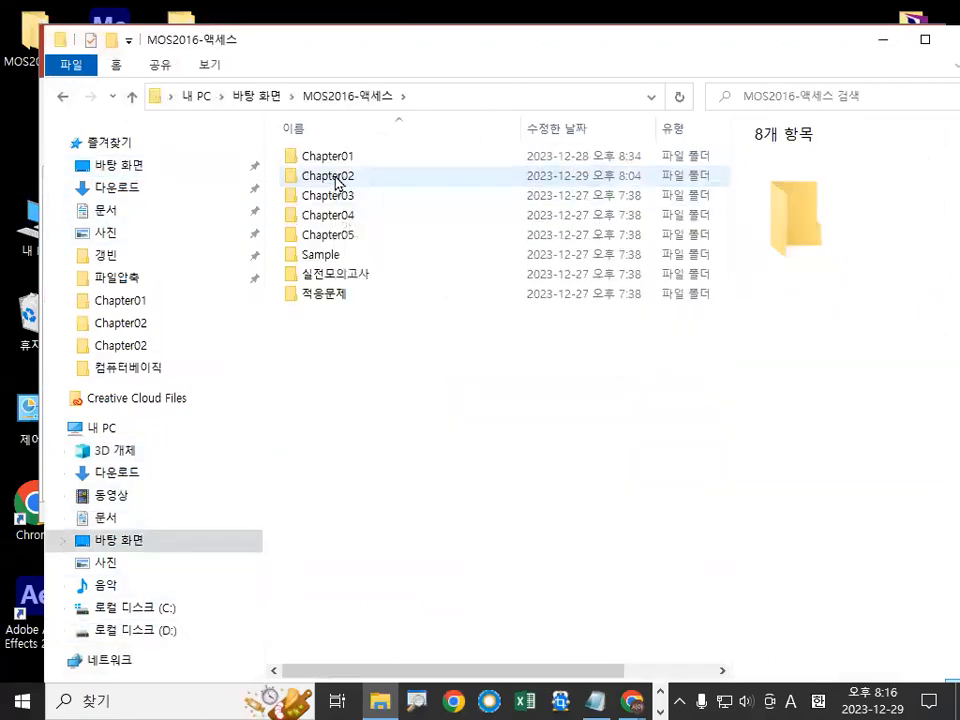
double_click(340, 184)
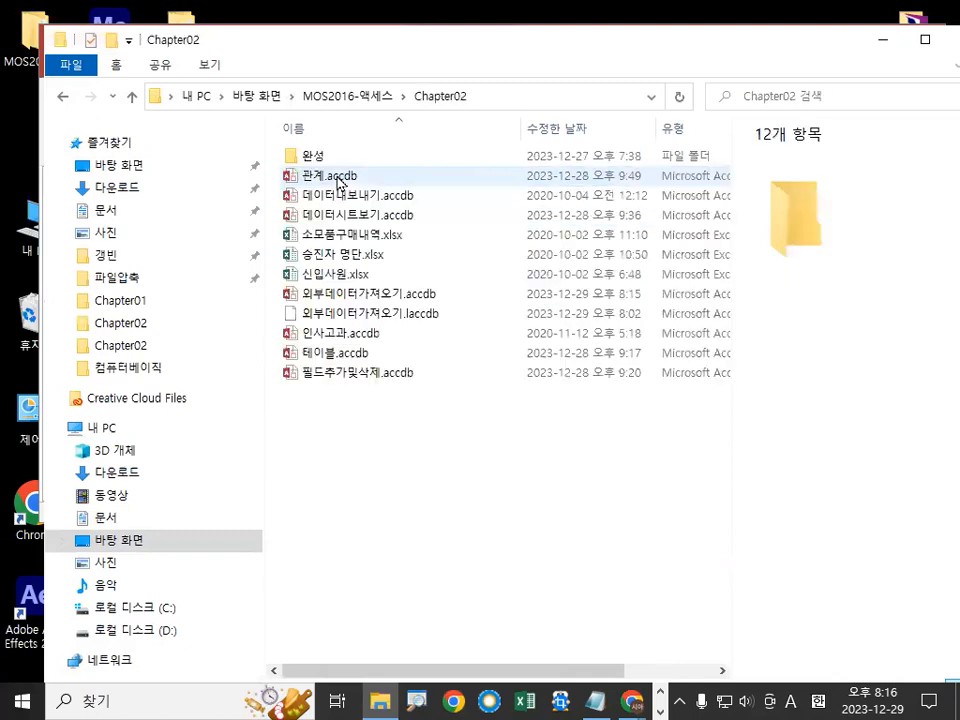
double_click(340, 243)
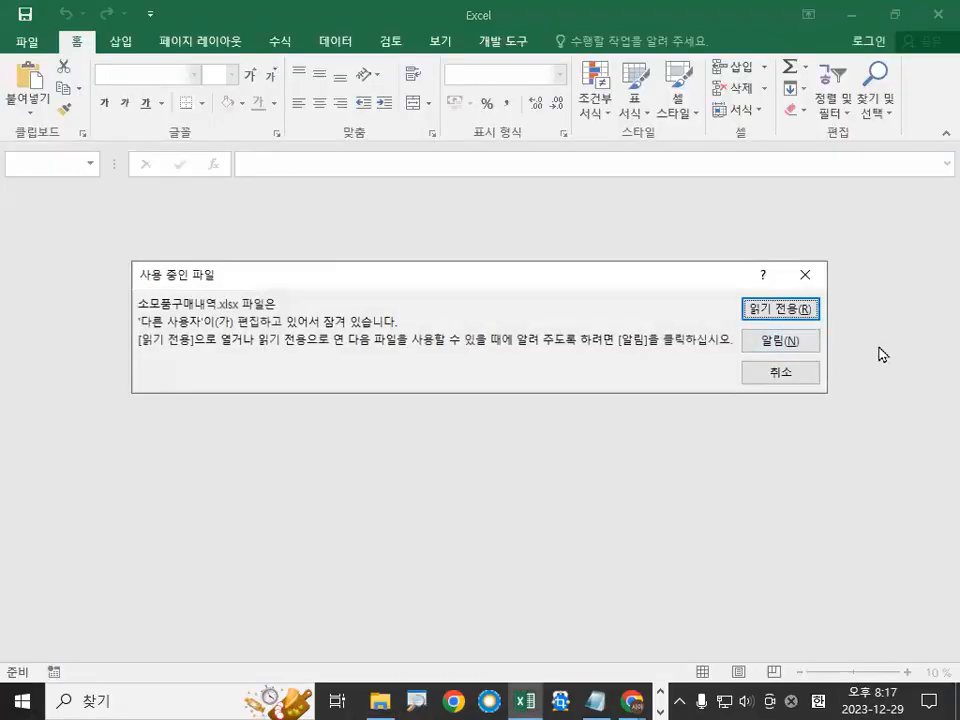
click(776, 314)
click(627, 440)
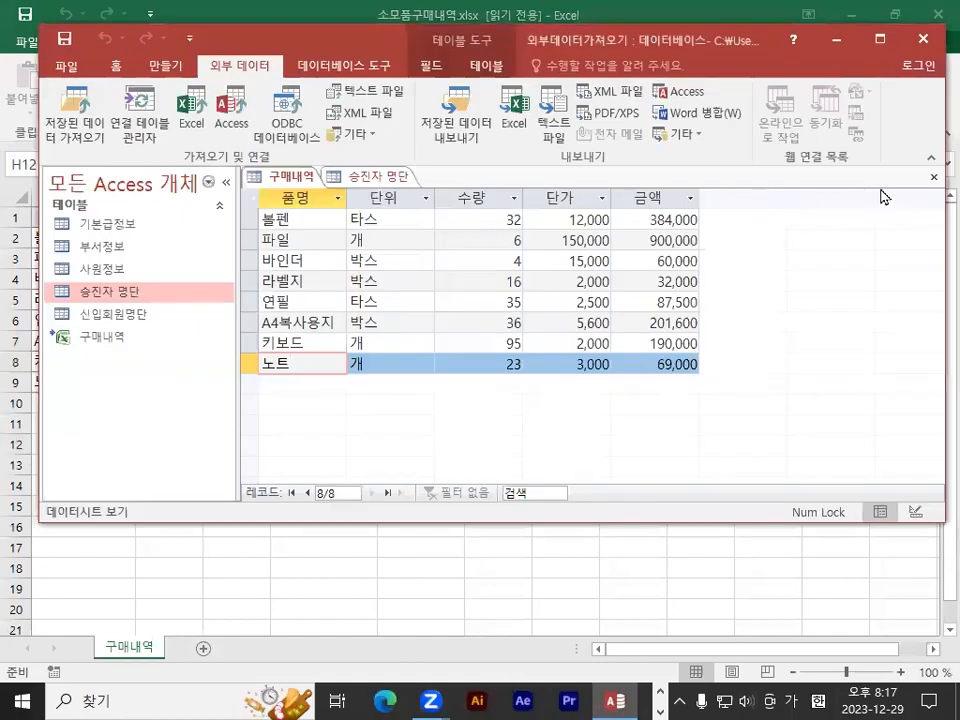
Step: Close the open 구매내역 and 승진자 명단 tables in Access
click(934, 176)
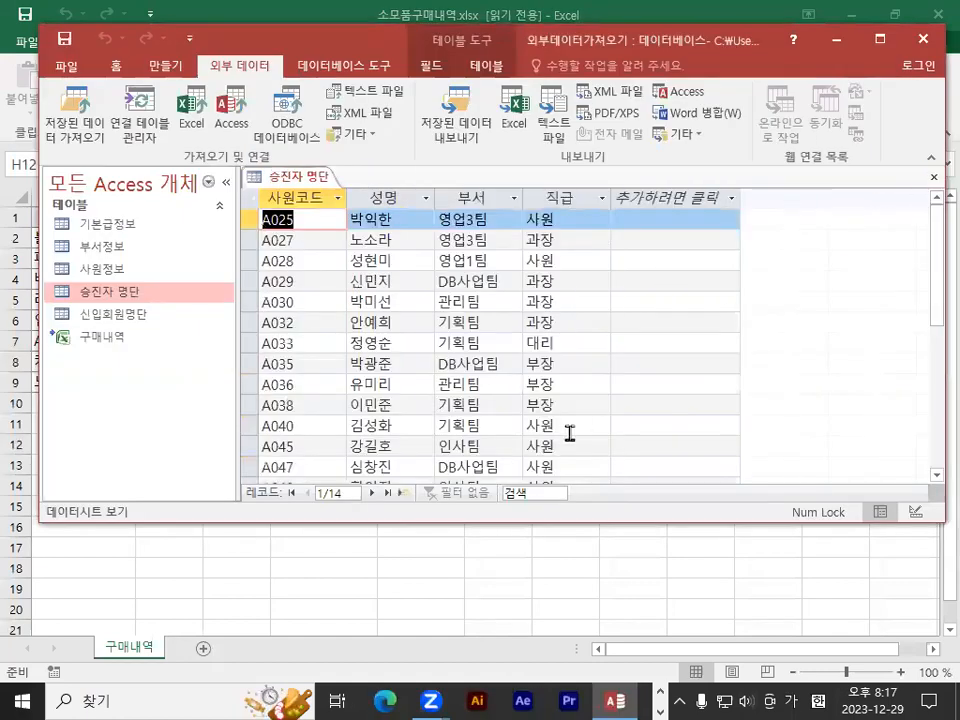
click(934, 176)
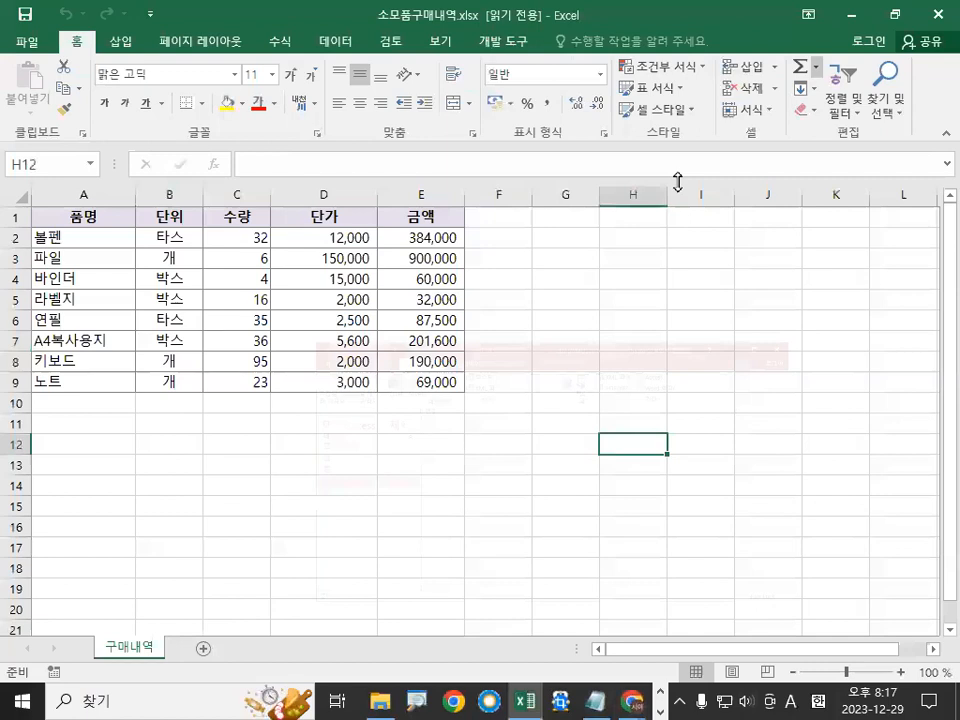
Step: Close the read-only workbook and reopen 소모품구매내역.xlsx from the Chapter02 folder for editing
click(522, 314)
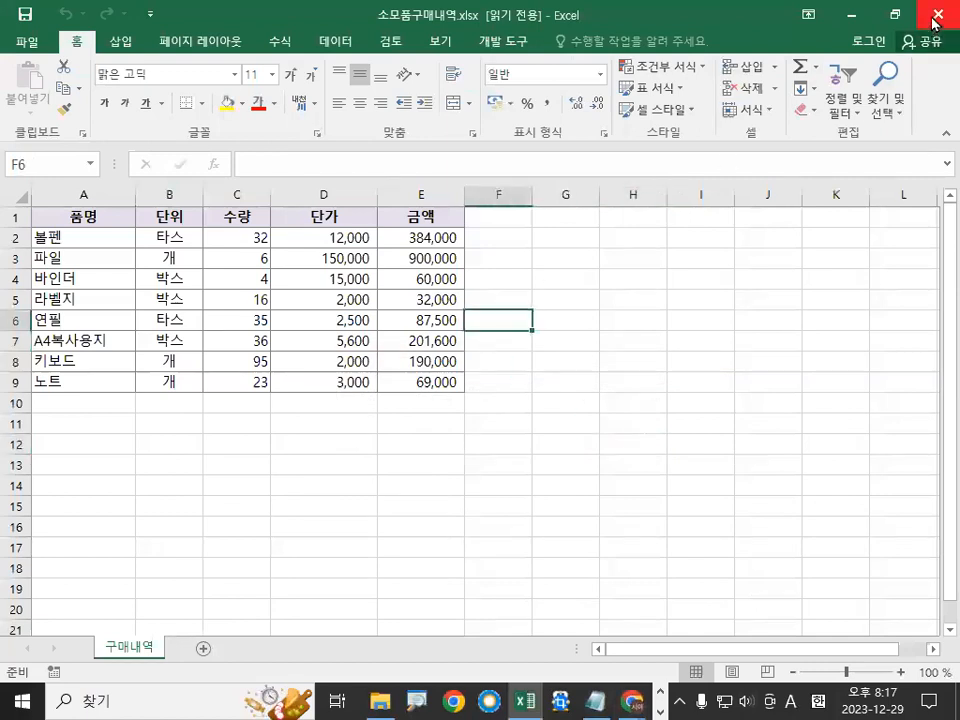
click(936, 17)
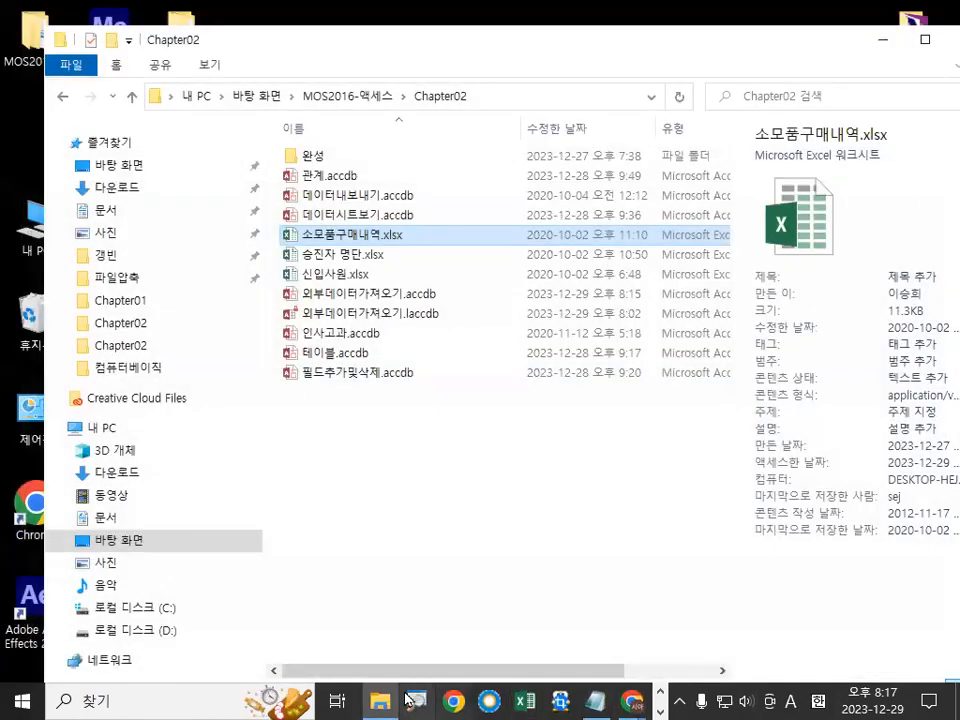
double_click(357, 244)
click(446, 430)
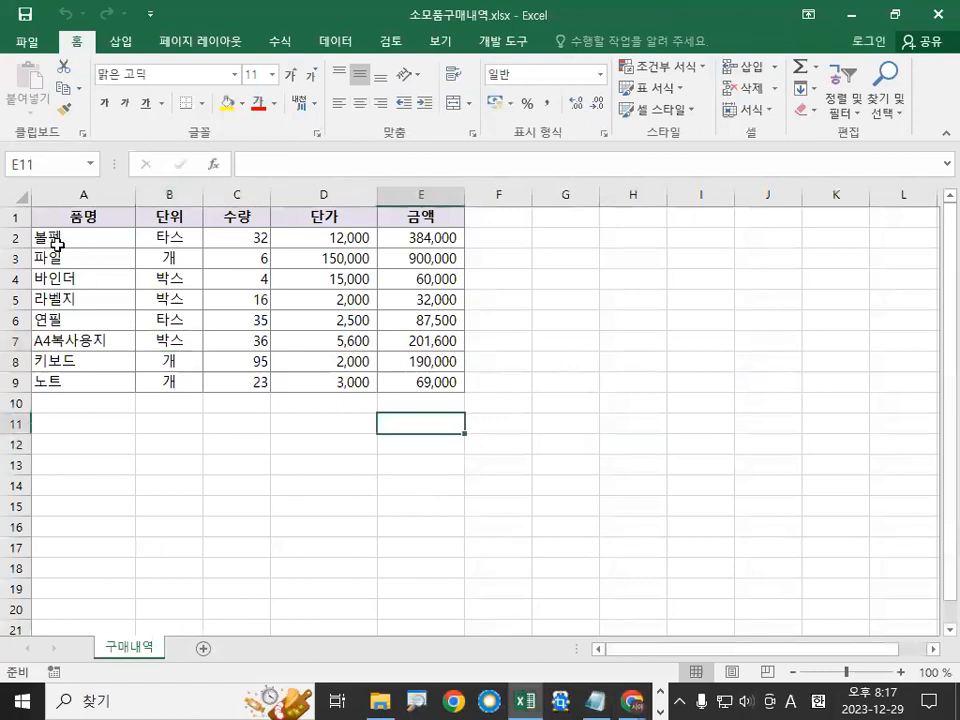
Step: Replace 볼펜 with 연필 in cell A2 of the 구매내역 sheet
mouse_move(126, 226)
mouse_down()
mouse_move(70, 255)
mouse_move(128, 208)
mouse_up()
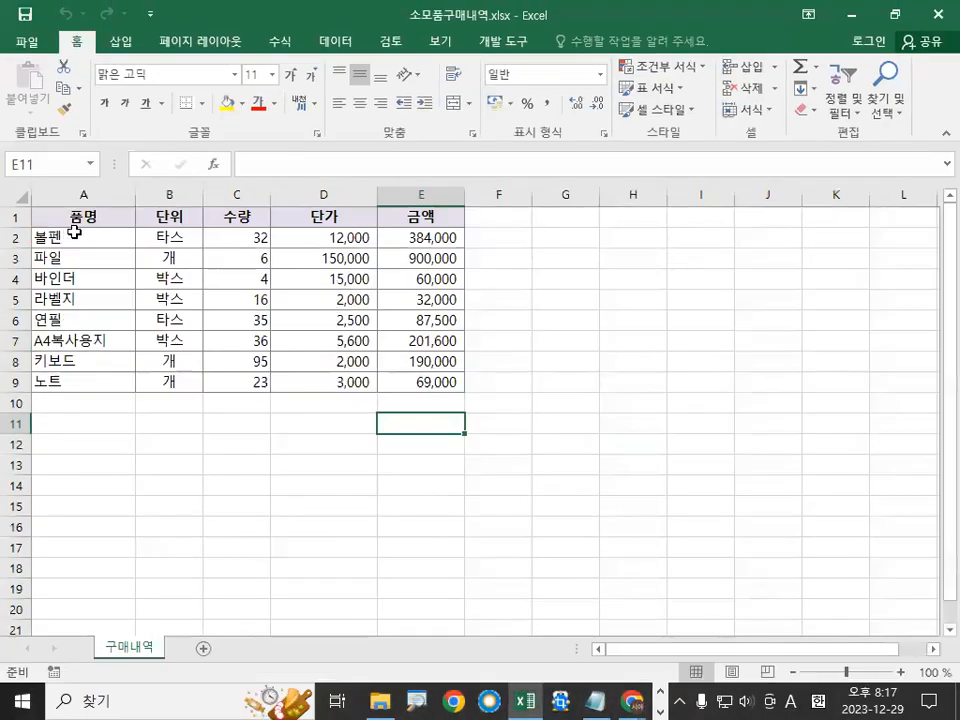
click(154, 248)
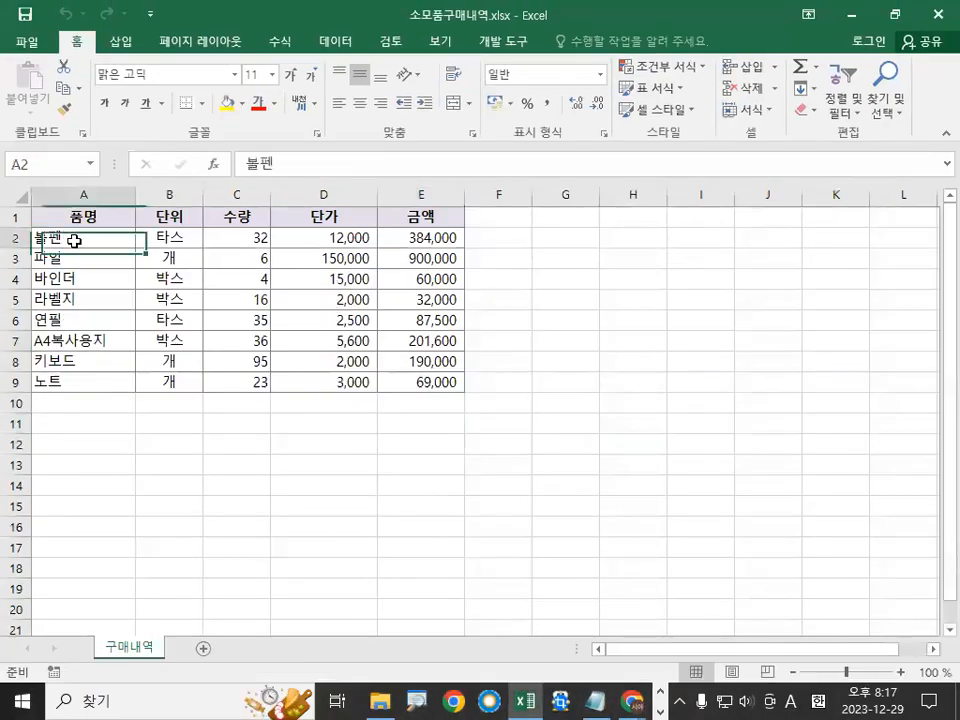
double_click(81, 237)
drag(77, 240, 13, 238)
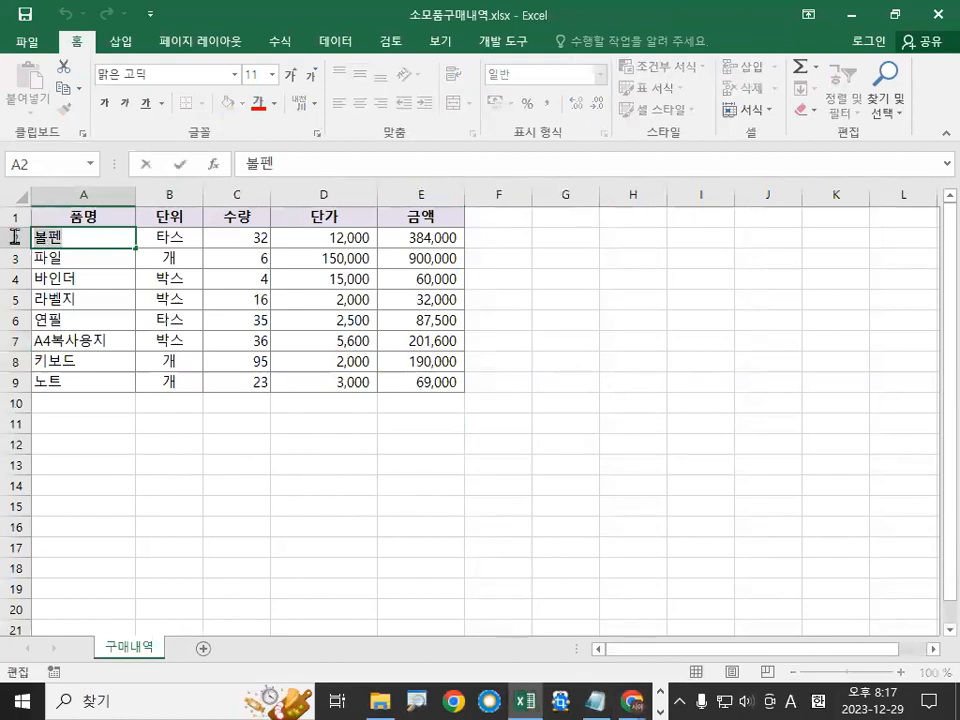
text(dus)
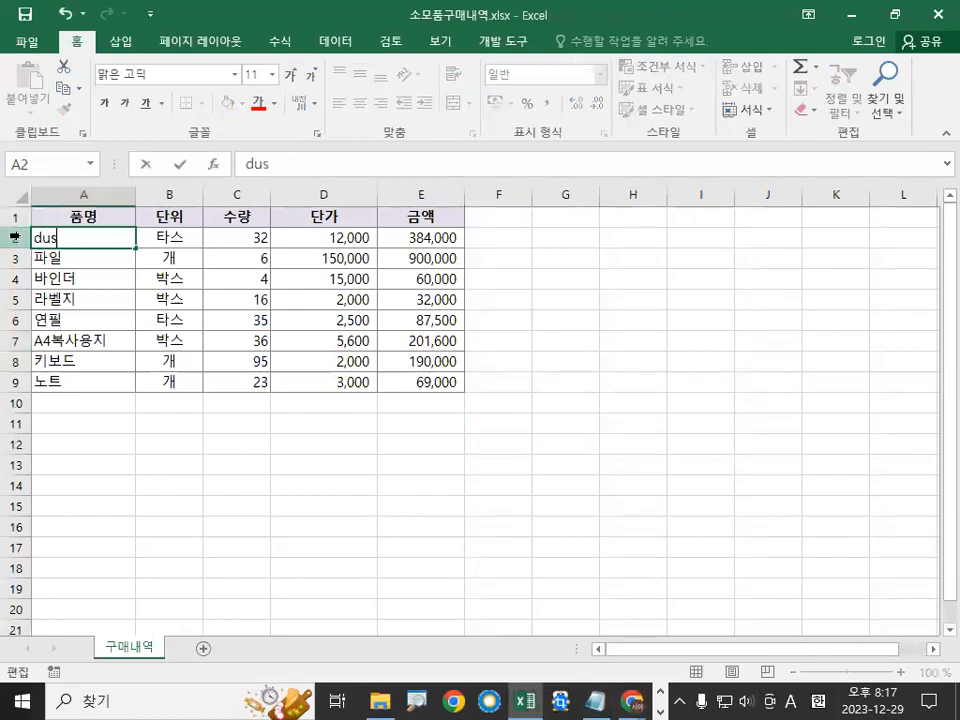
text(연필)
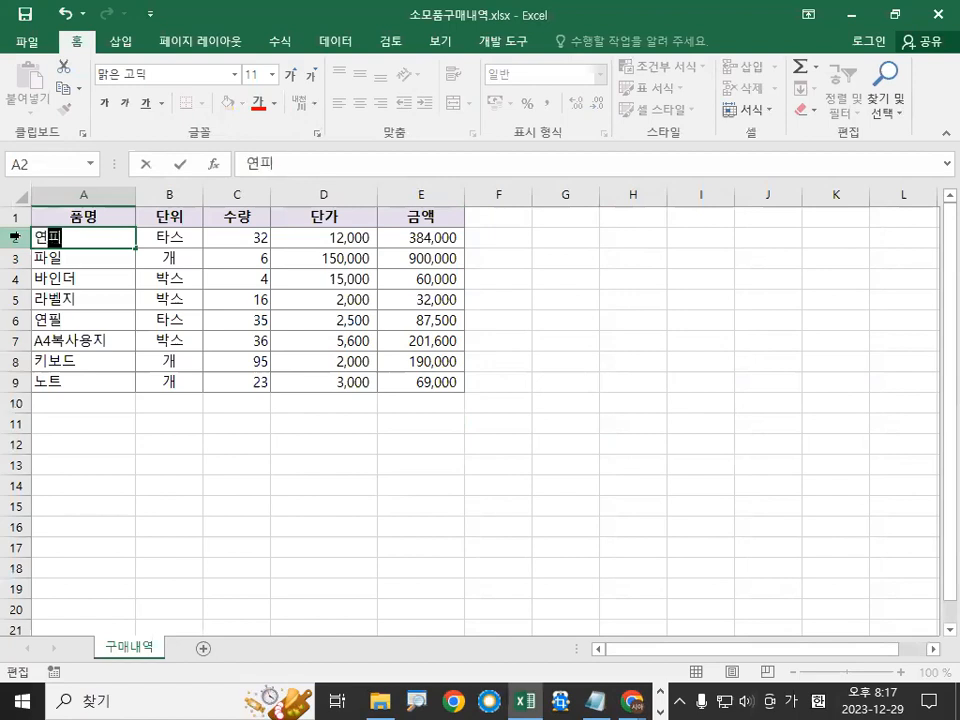
key(Return)
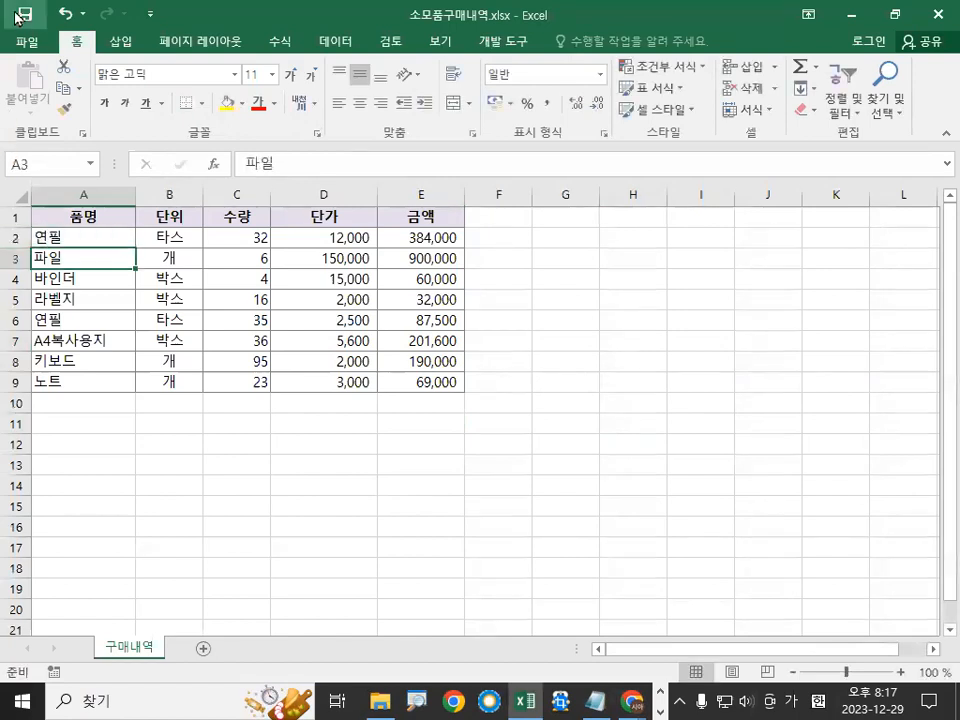
Step: Save 소모품구매내역.xlsx and close the workbook
click(18, 15)
key(ctrl+1)
click(438, 231)
mouse_move(618, 357)
mouse_down()
mouse_move(119, 462)
mouse_move(549, 446)
mouse_up()
key(Escape)
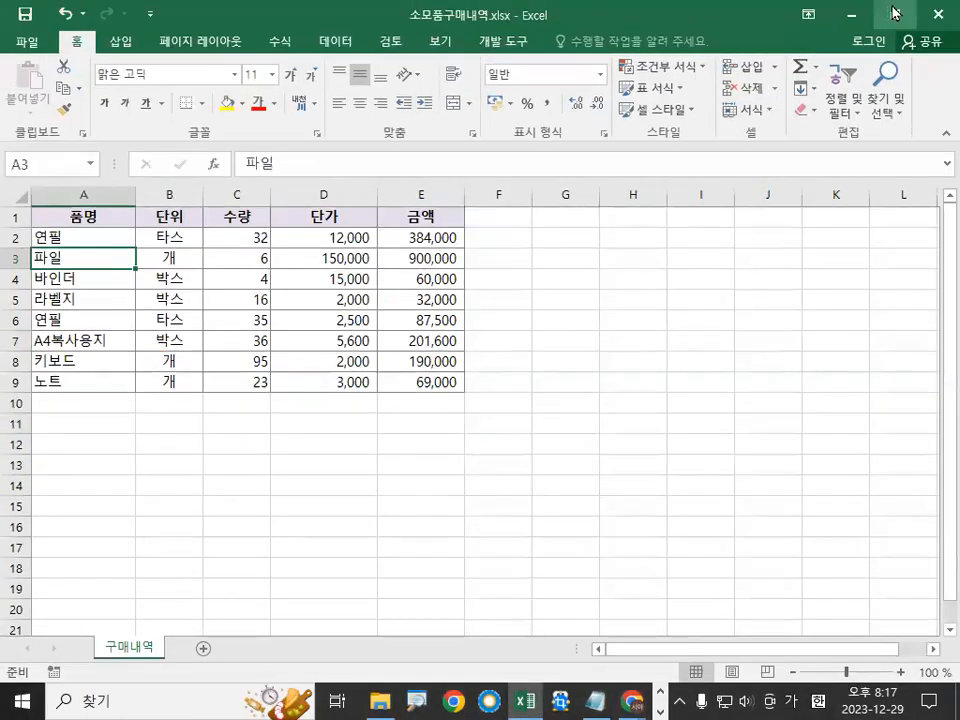
click(938, 15)
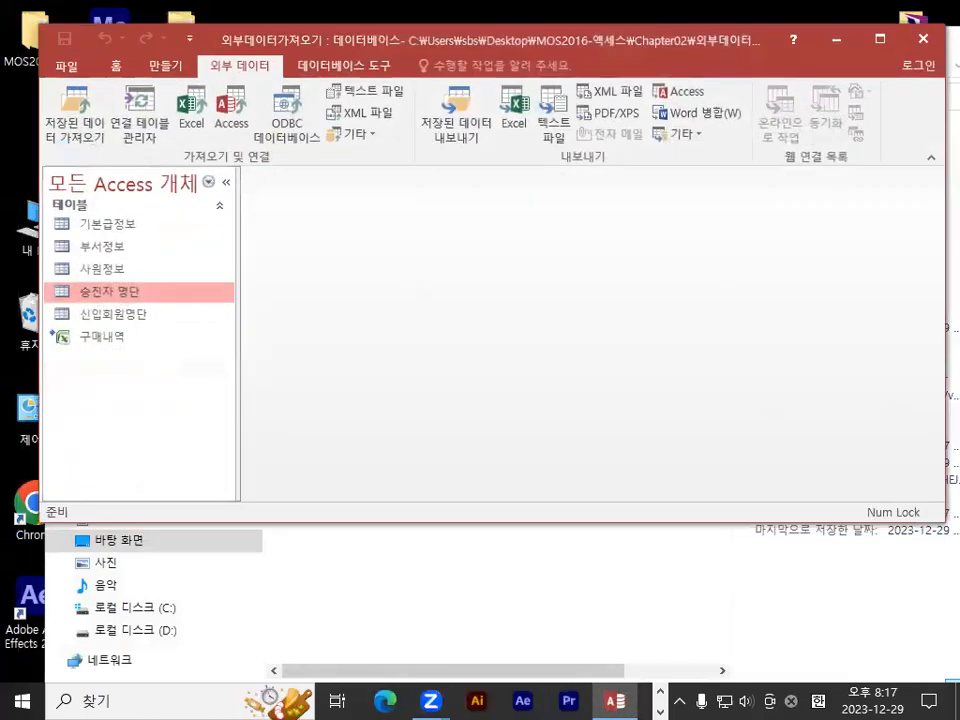
Step: Open the linked 구매내역 table, check the 품명 value of its first record, and close the table
click(123, 340)
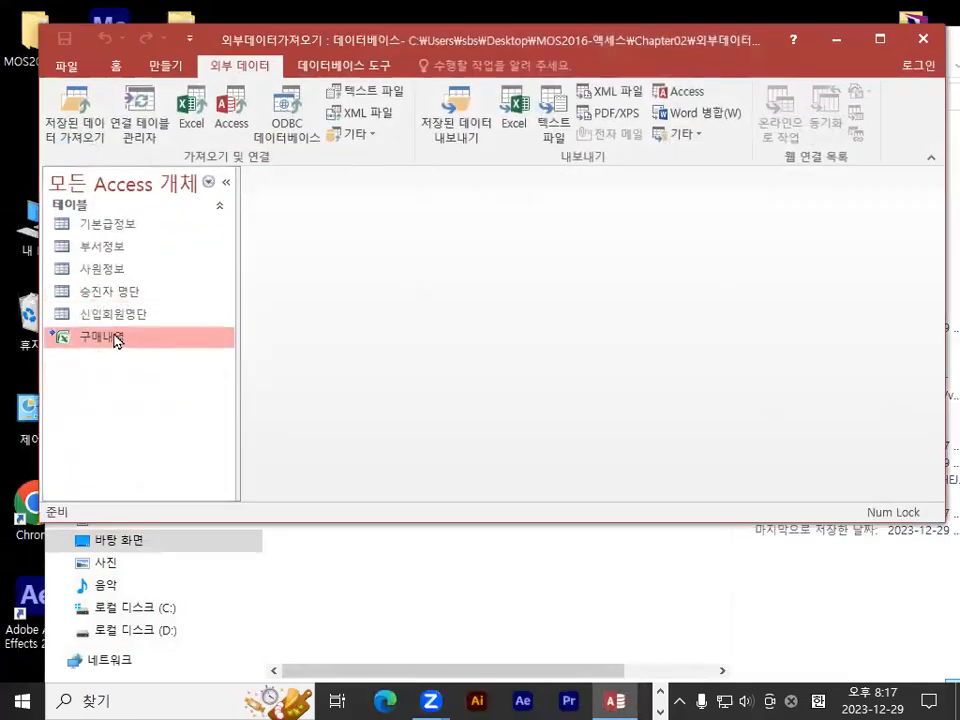
double_click(113, 340)
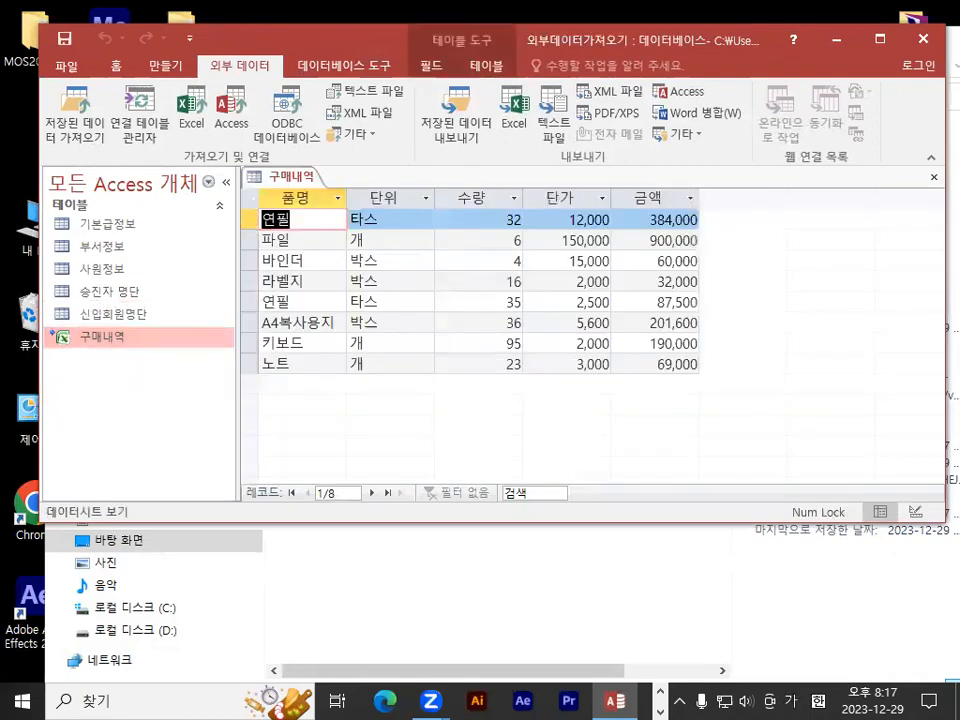
key(ctrl+1)
click(265, 230)
mouse_move(360, 209)
mouse_down()
mouse_move(344, 230)
mouse_move(323, 173)
mouse_move(364, 230)
mouse_up()
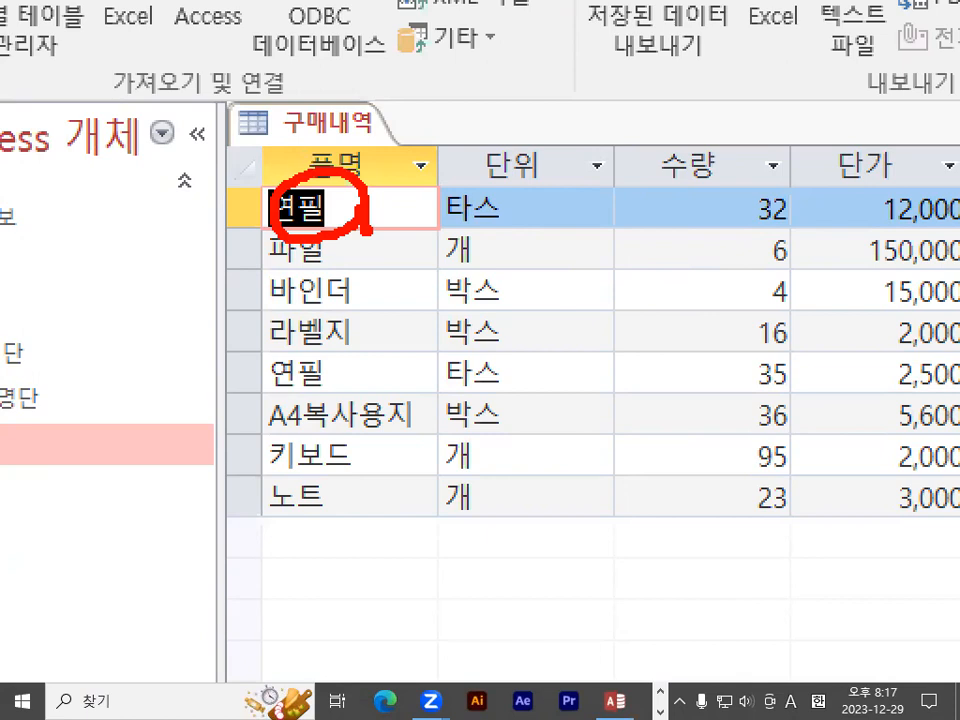
drag(294, 158, 391, 96)
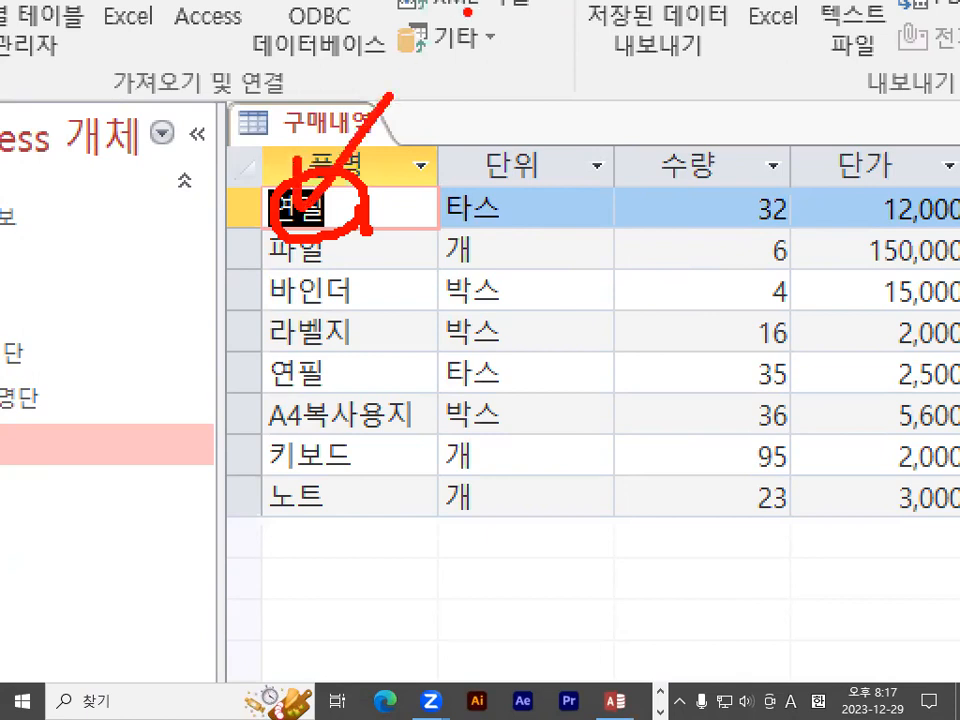
key(Escape)
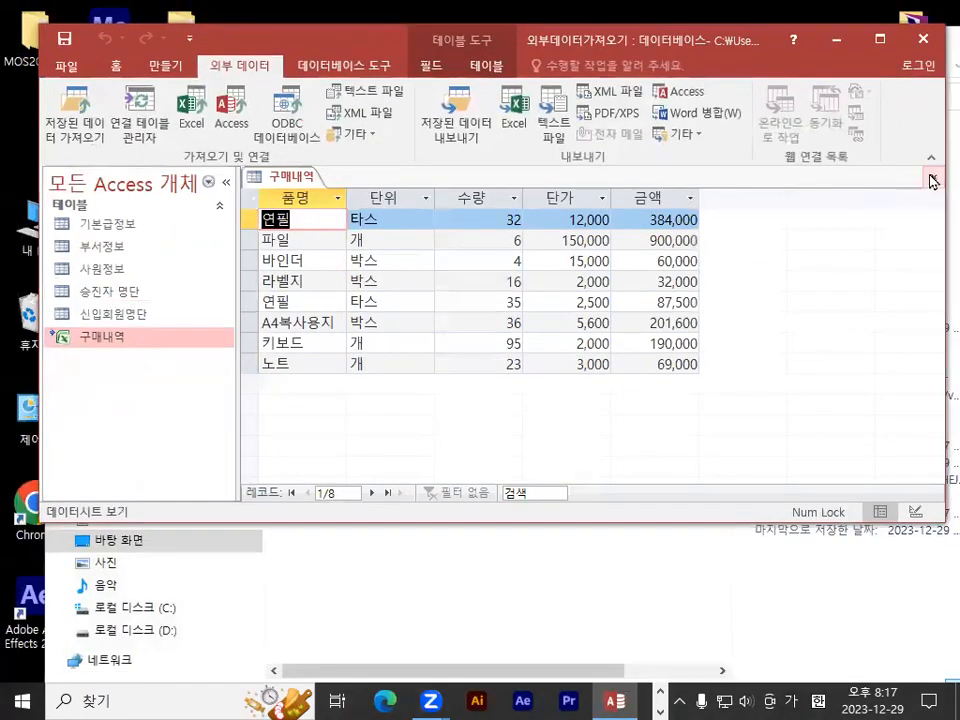
click(398, 583)
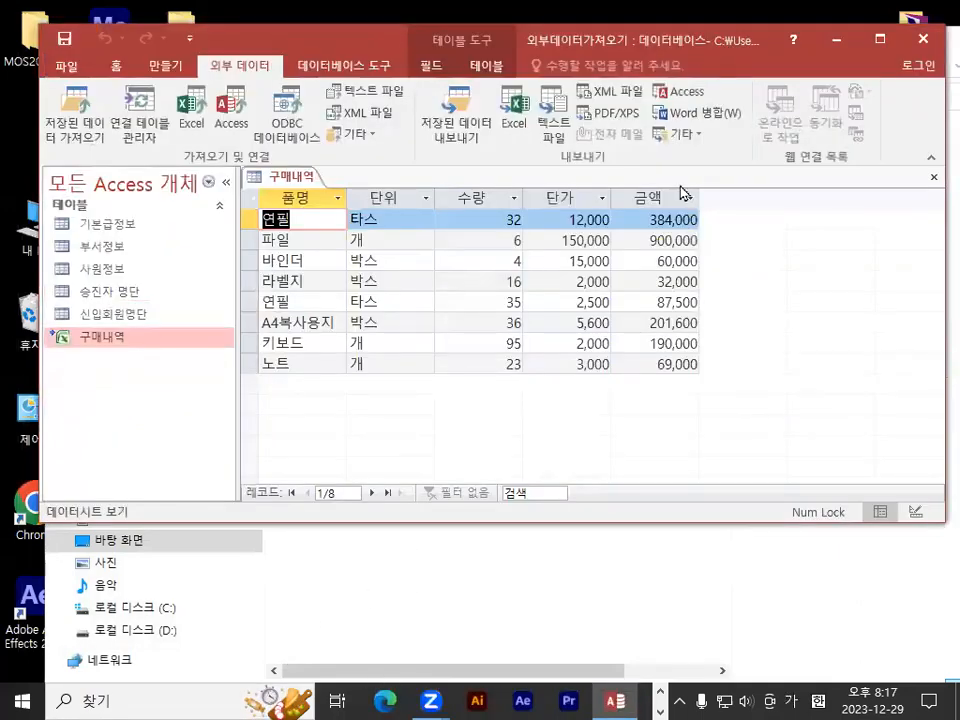
click(932, 181)
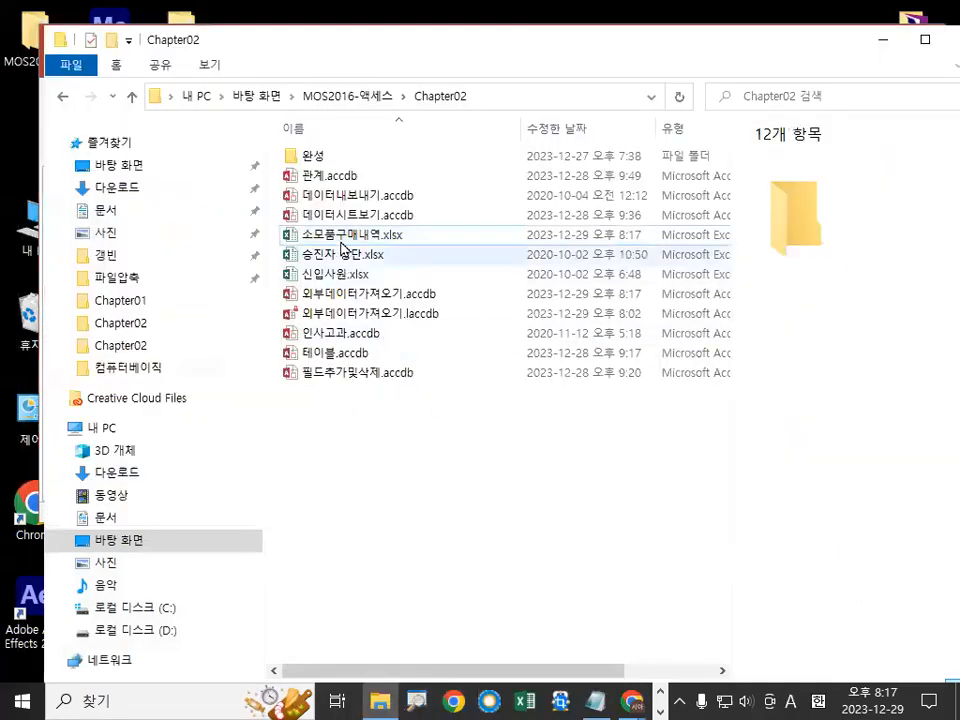
Step: Reopen 소모품구매내역.xlsx from the Chapter02 folder in Excel and delete row 2 of the 구매내역 sheet
double_click(345, 237)
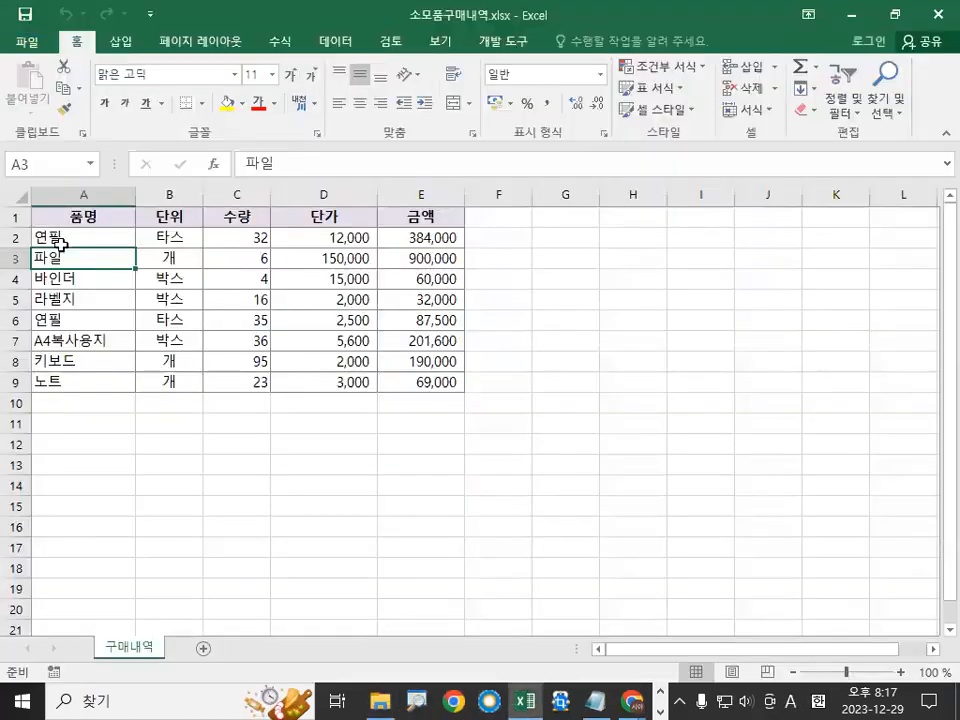
click(73, 243)
drag(47, 238, 768, 222)
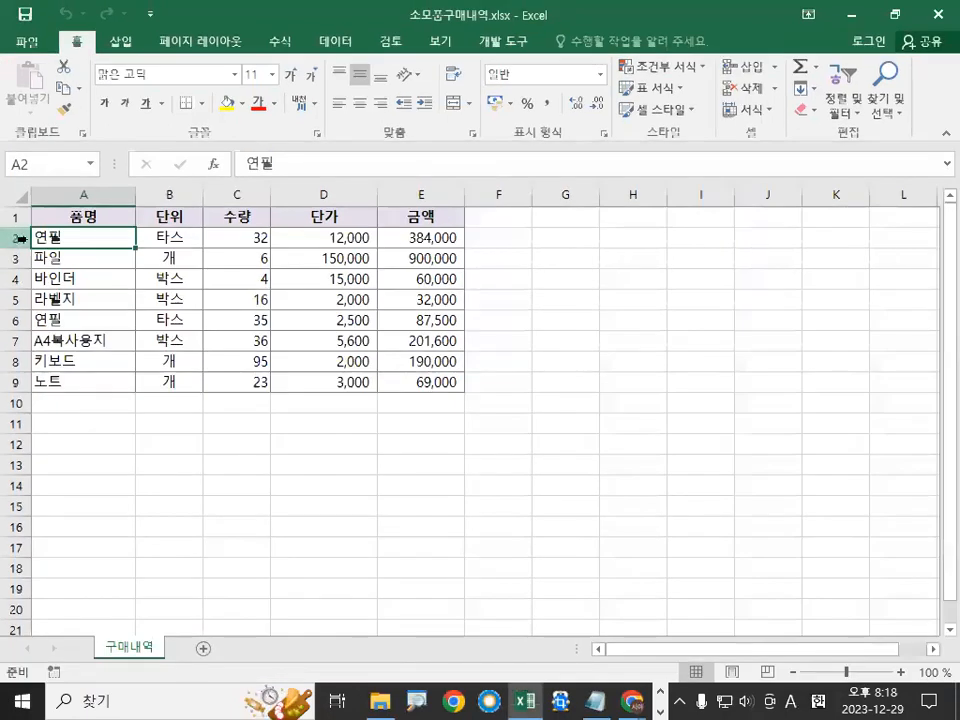
click(40, 229)
click(142, 238)
click(14, 238)
right_click(17, 237)
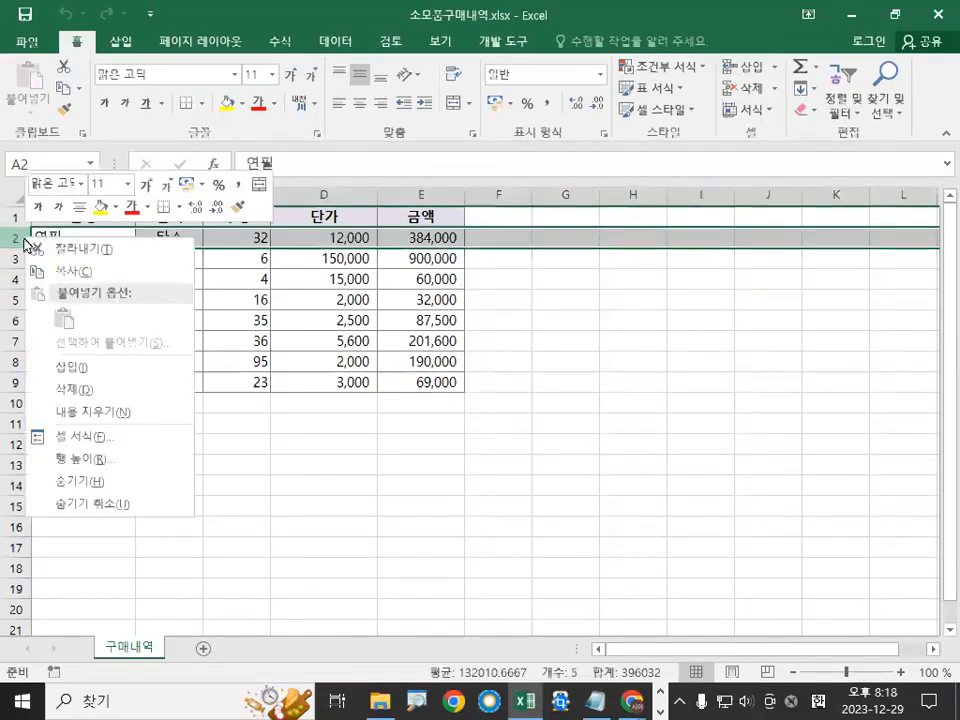
click(85, 393)
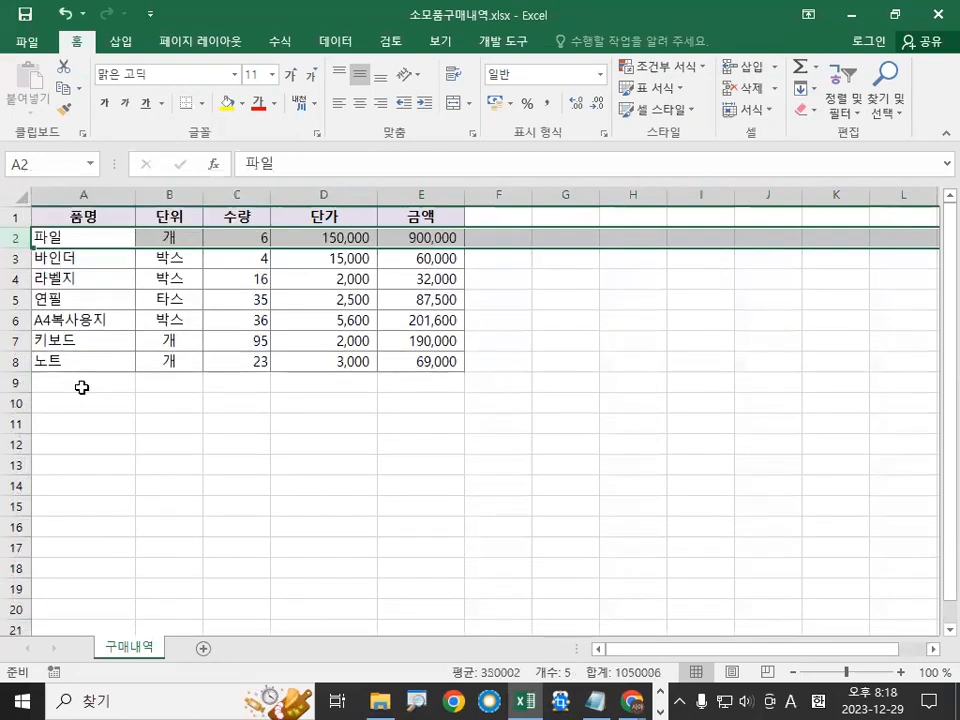
Step: Save 소모품구매내역.xlsx with the row removed and close the workbook
click(311, 448)
click(25, 14)
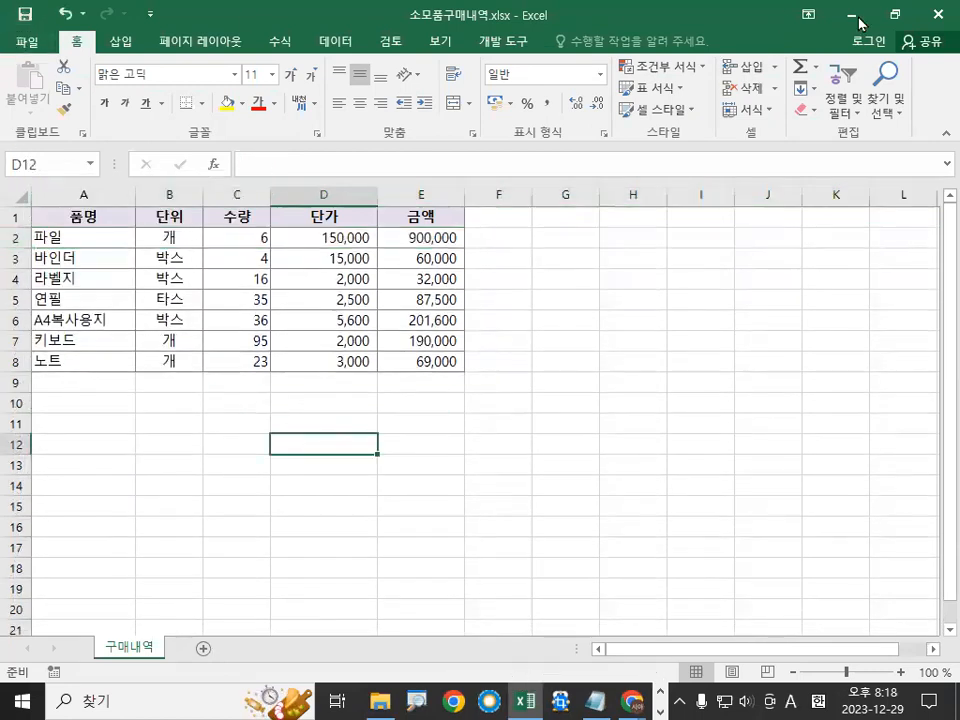
click(938, 14)
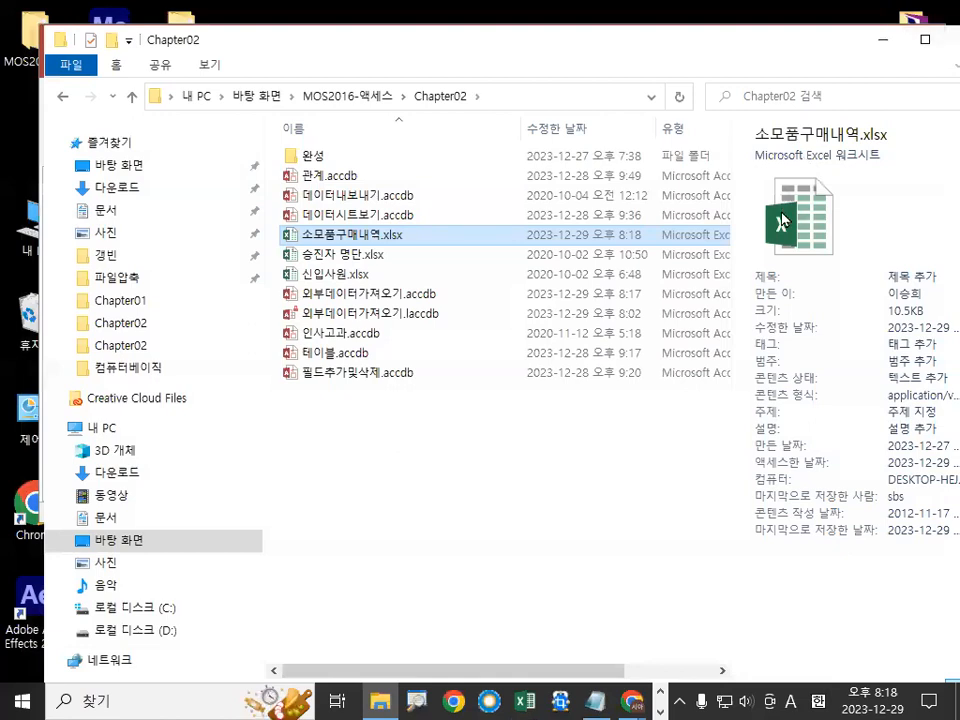
Step: Switch to Access and open the linked 구매내역 table to check its records against the edited workbook
key(alt+Tab)
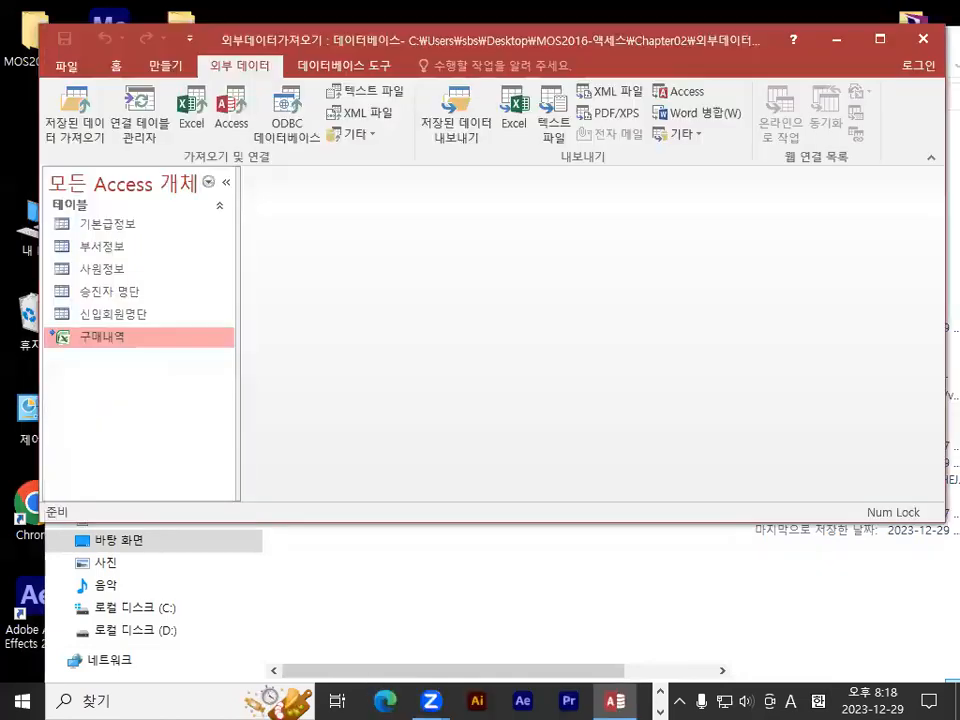
double_click(143, 342)
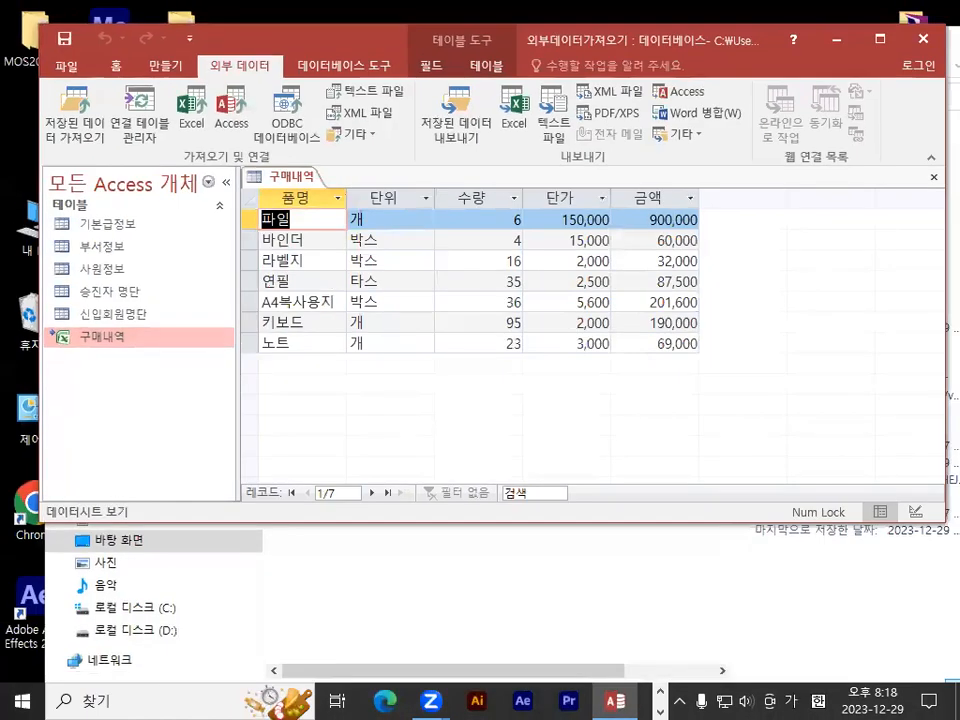
Step: Switch to the mos액세스설명.txt notes in Notepad and review the lines on linked tables and exporting table data to Excel
key(alt+Tab)
drag(46, 252, 704, 255)
drag(383, 252, 590, 249)
click(592, 250)
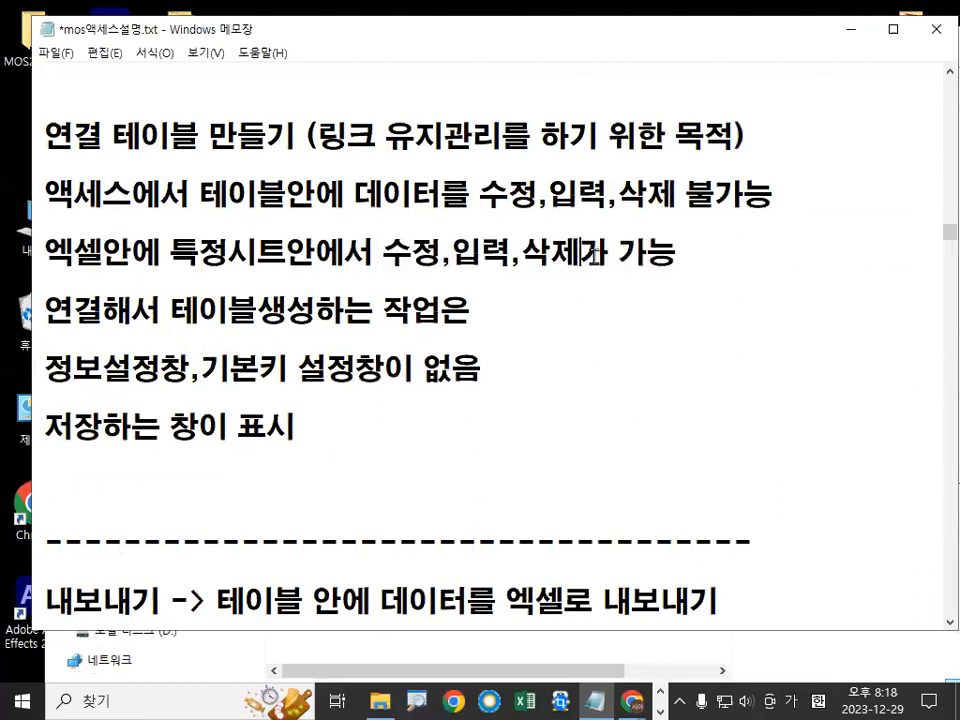
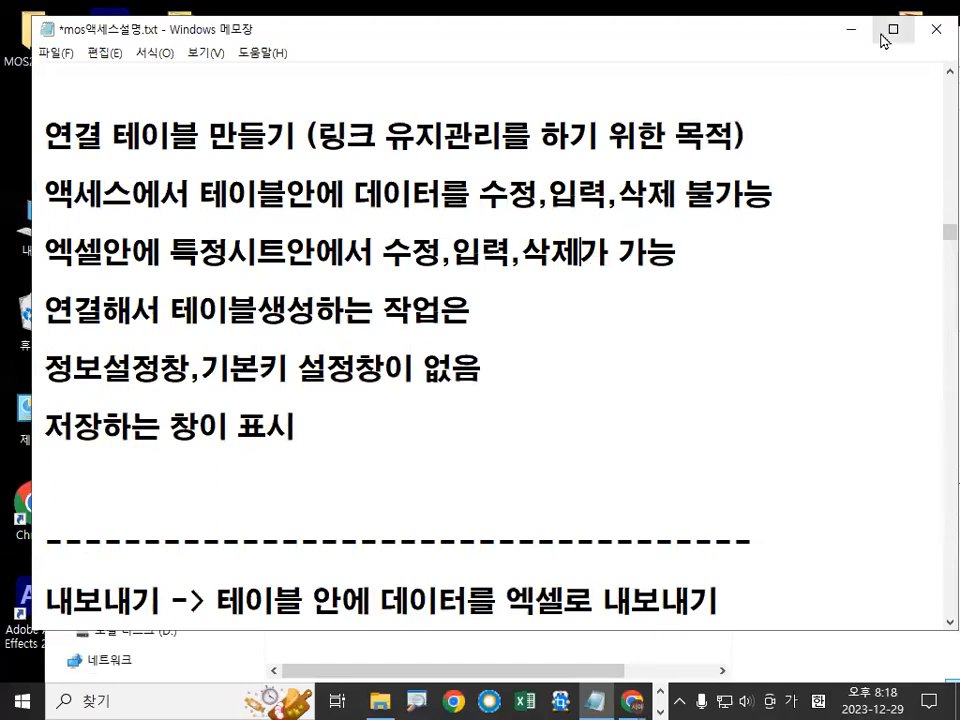
scroll(590, 399, down, 2)
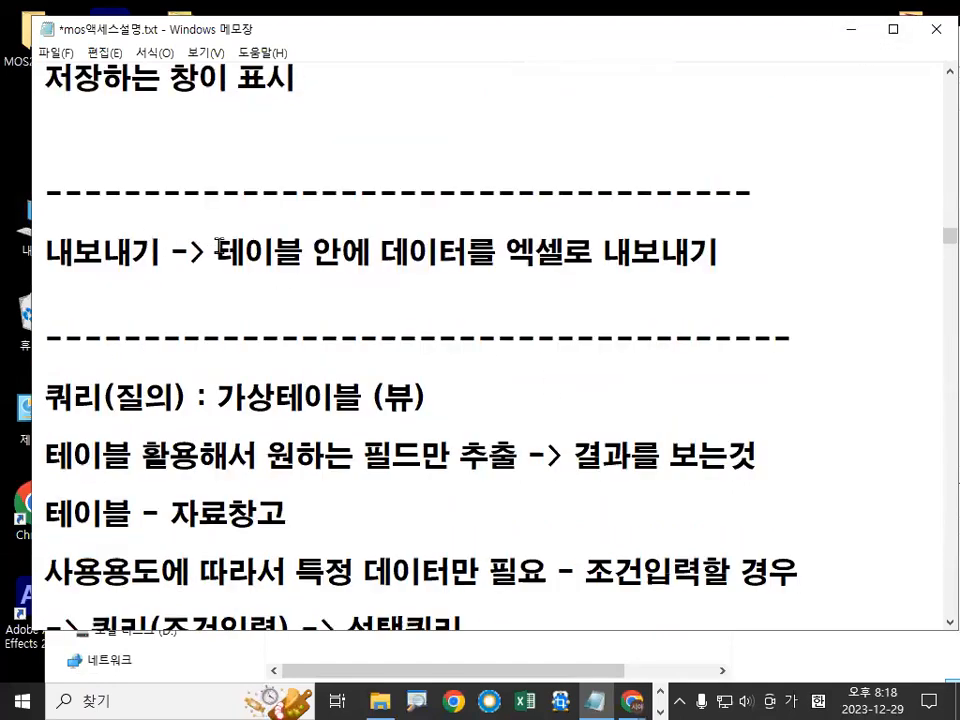
drag(216, 250, 302, 247)
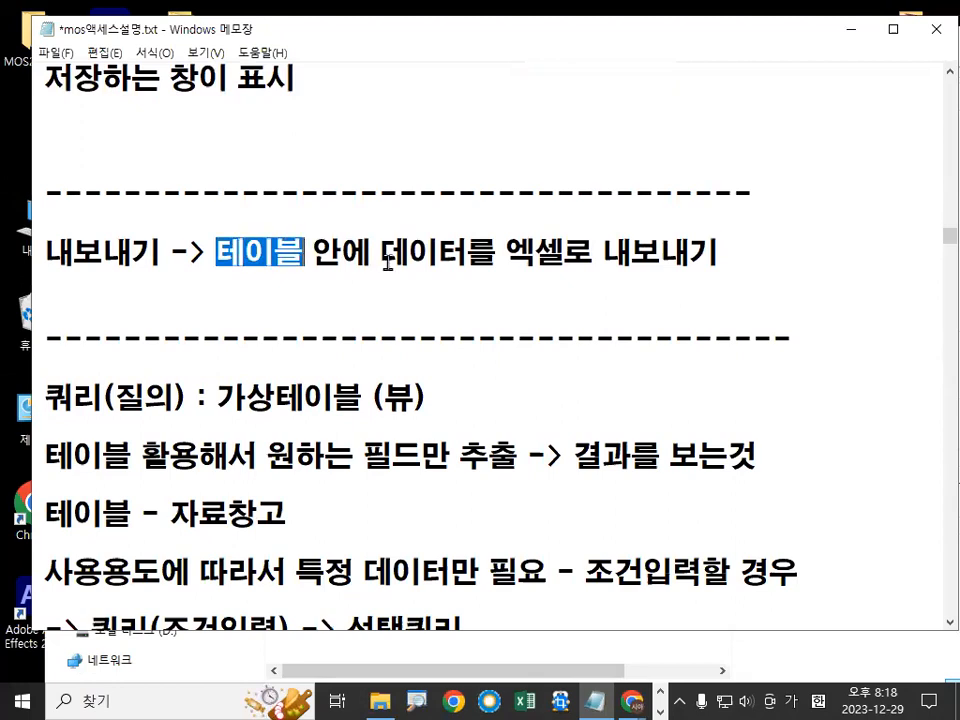
drag(503, 250, 729, 246)
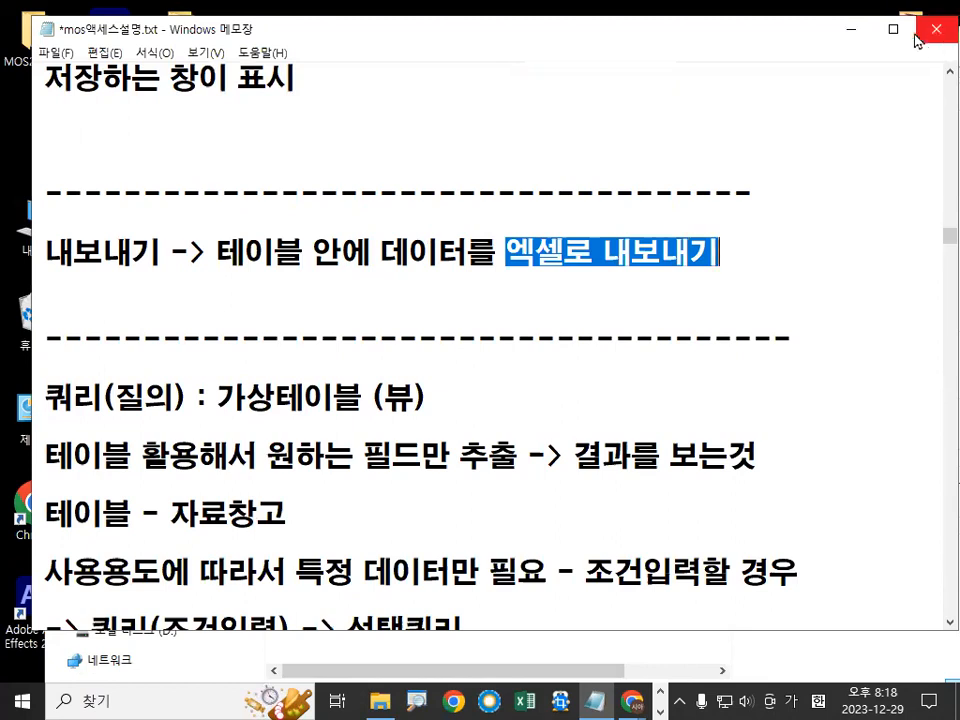
Step: Return to Access and close the 구매내역 table and the 외부데이터가져오기 database
click(852, 31)
click(932, 180)
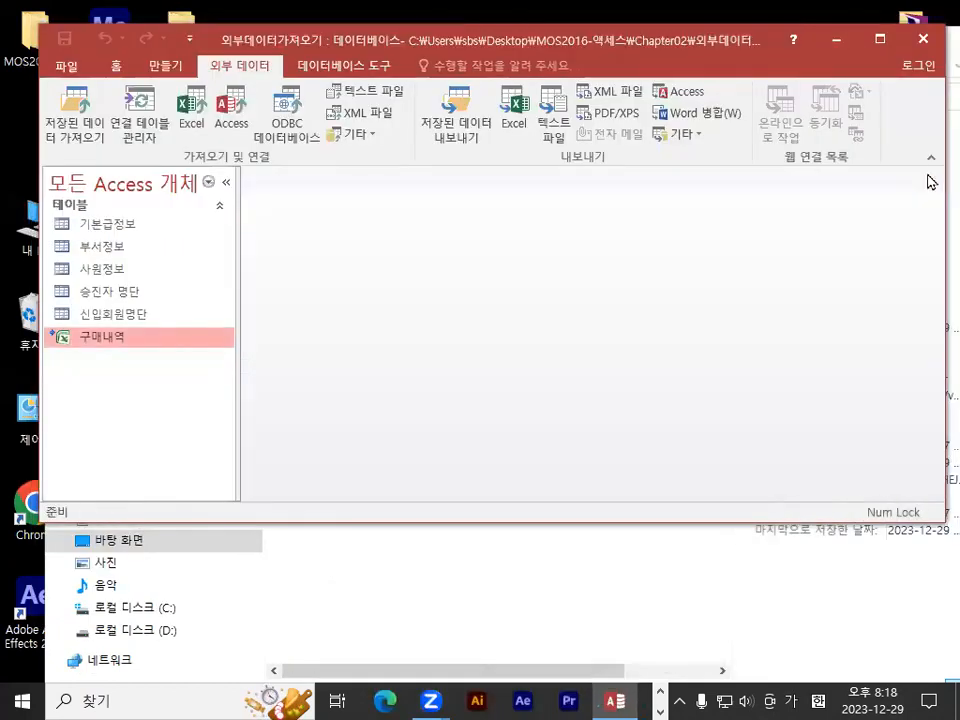
click(72, 66)
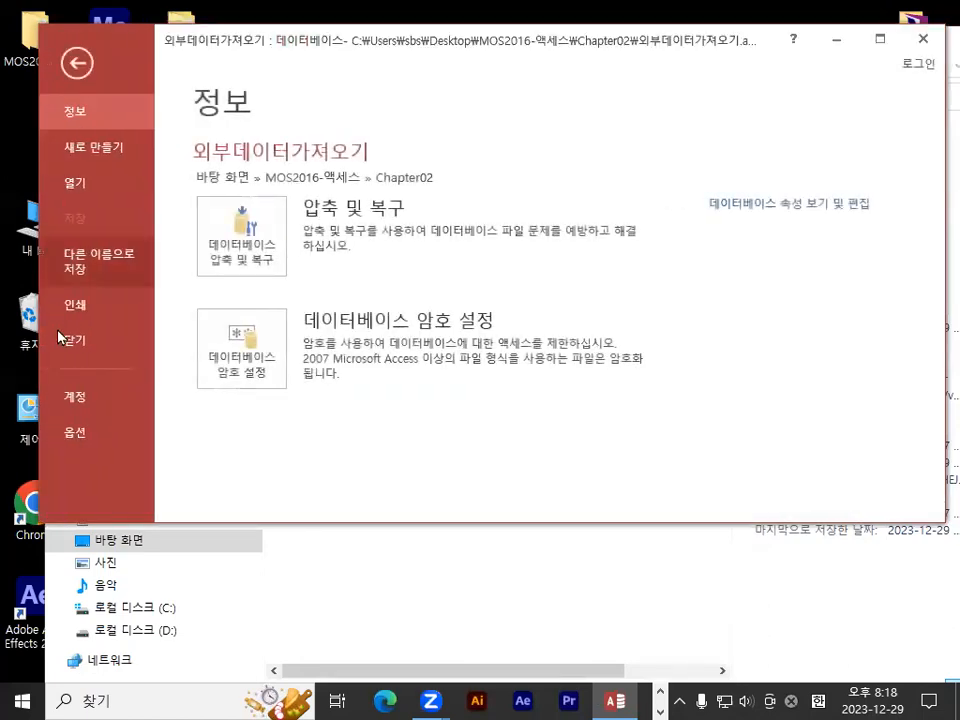
click(66, 336)
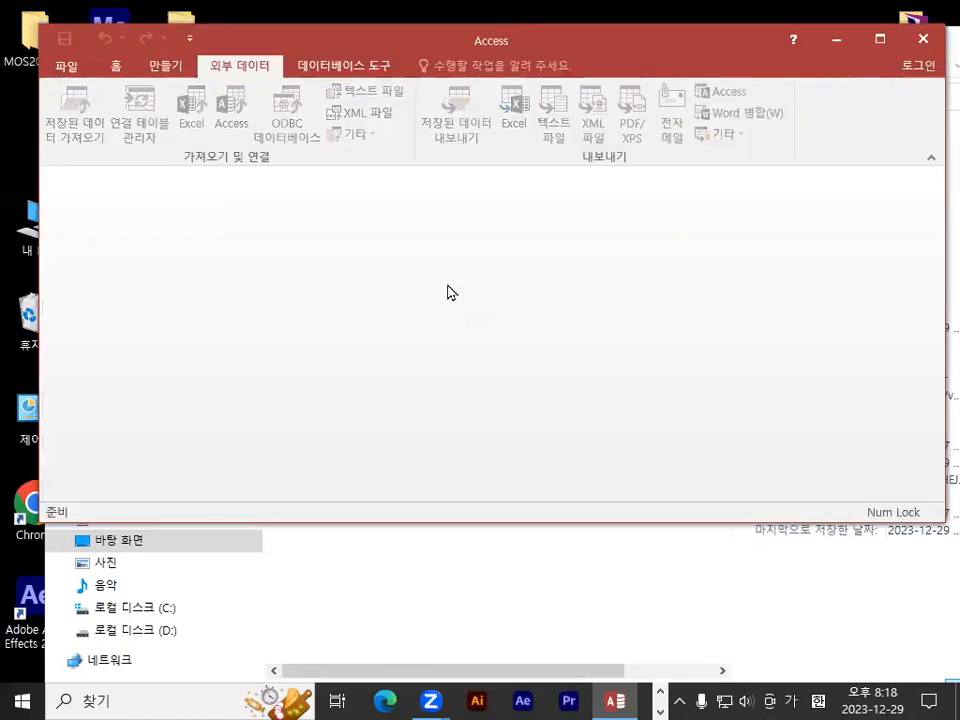
Step: Open the 데이터내보내기.accdb database from the Chapter02 folder
click(66, 66)
click(95, 188)
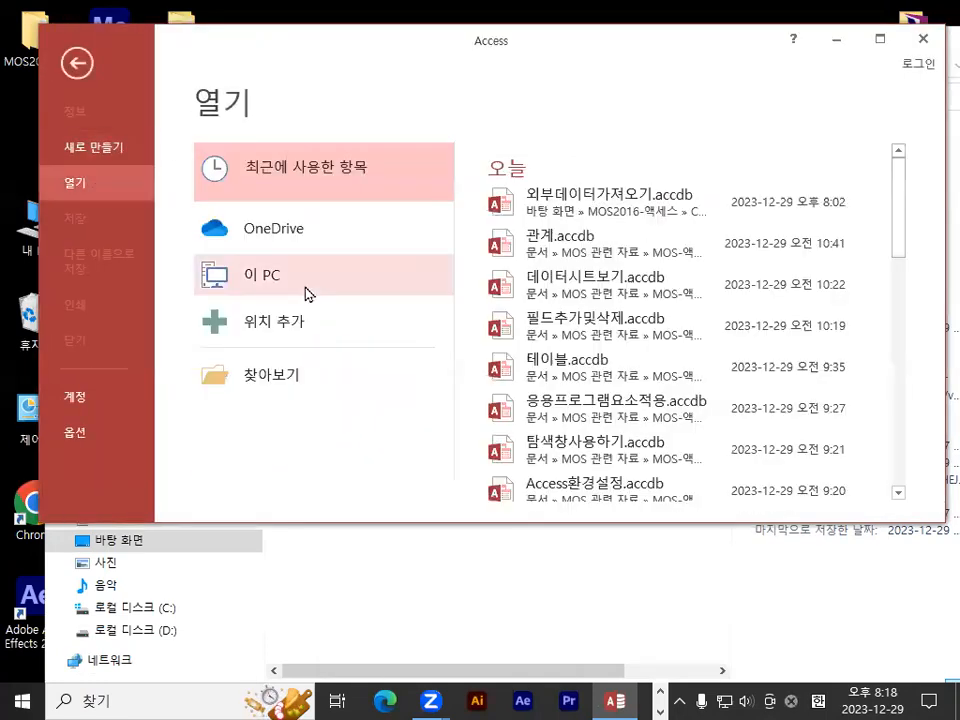
click(304, 387)
double_click(318, 200)
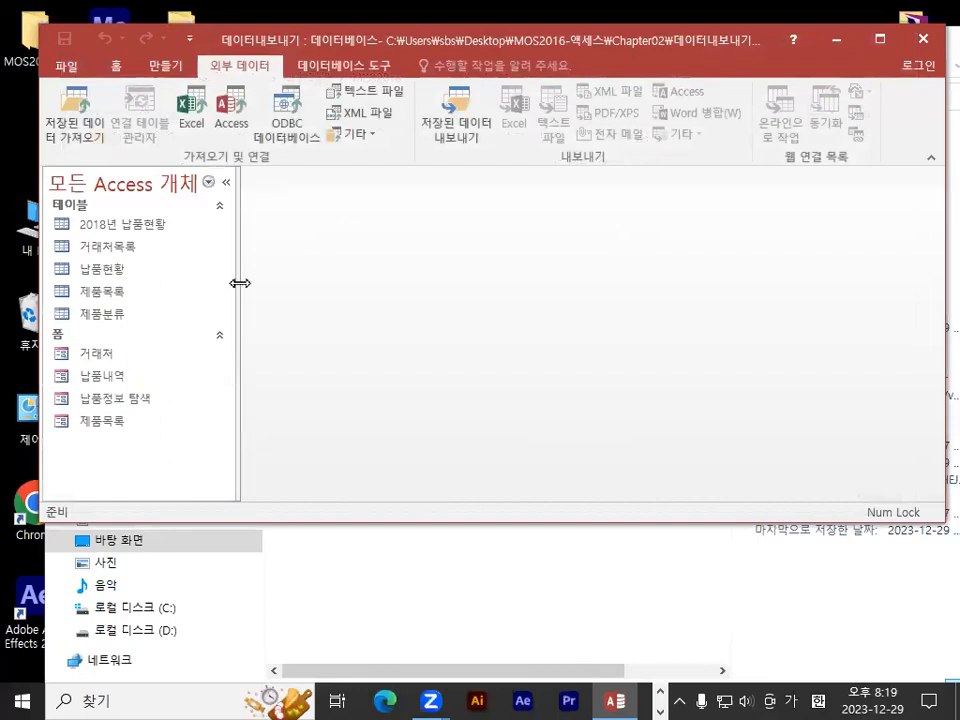
Step: Open the 납품현황 table to view the records it holds, and close it again
click(110, 270)
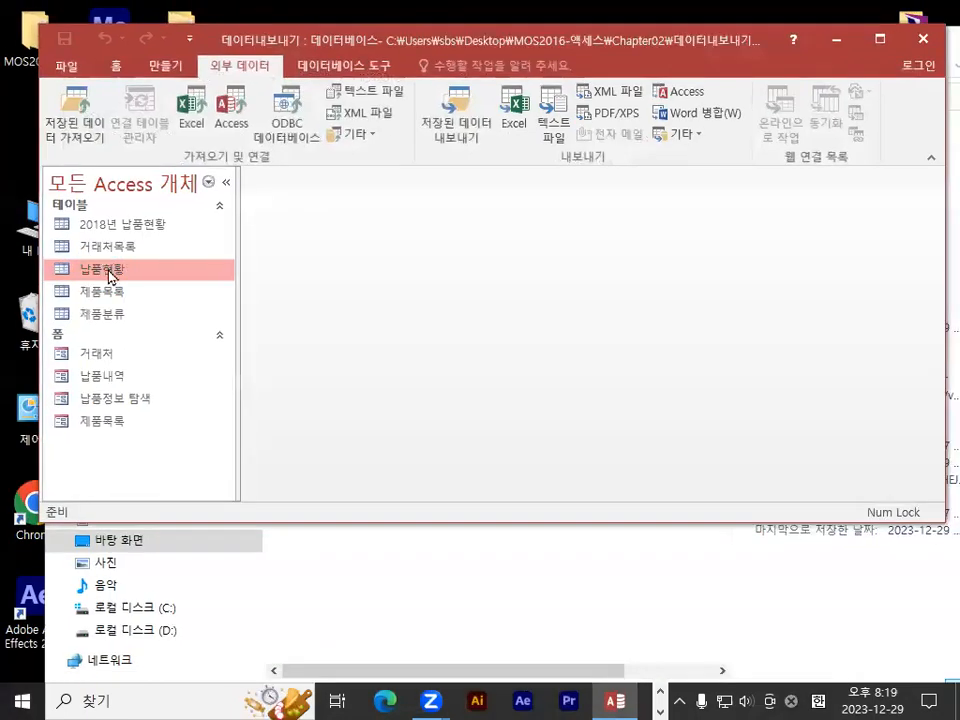
double_click(110, 272)
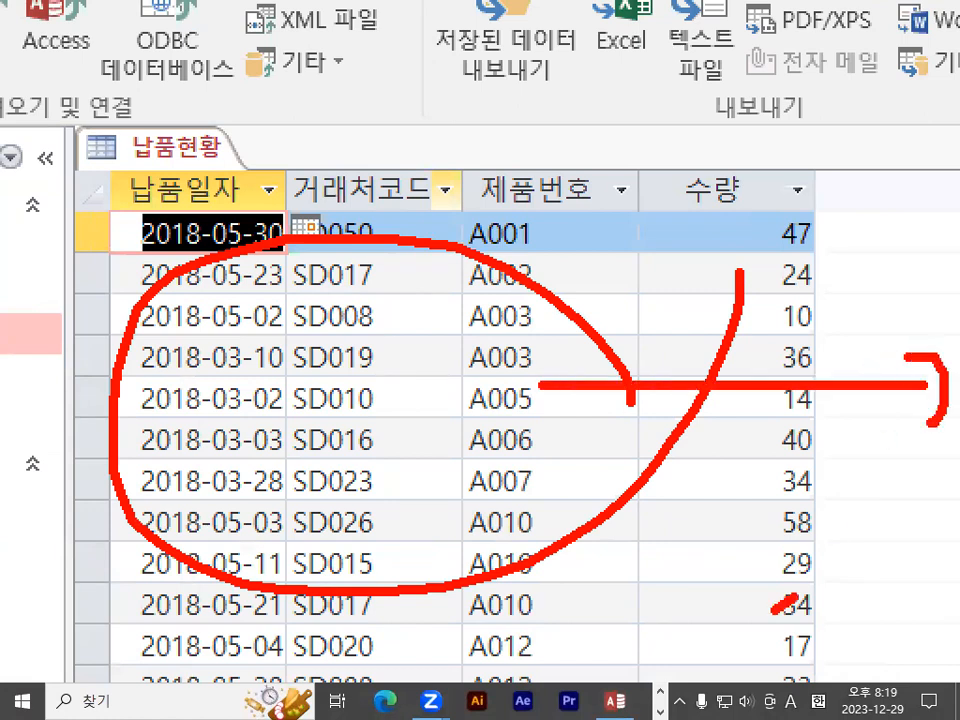
key(Escape)
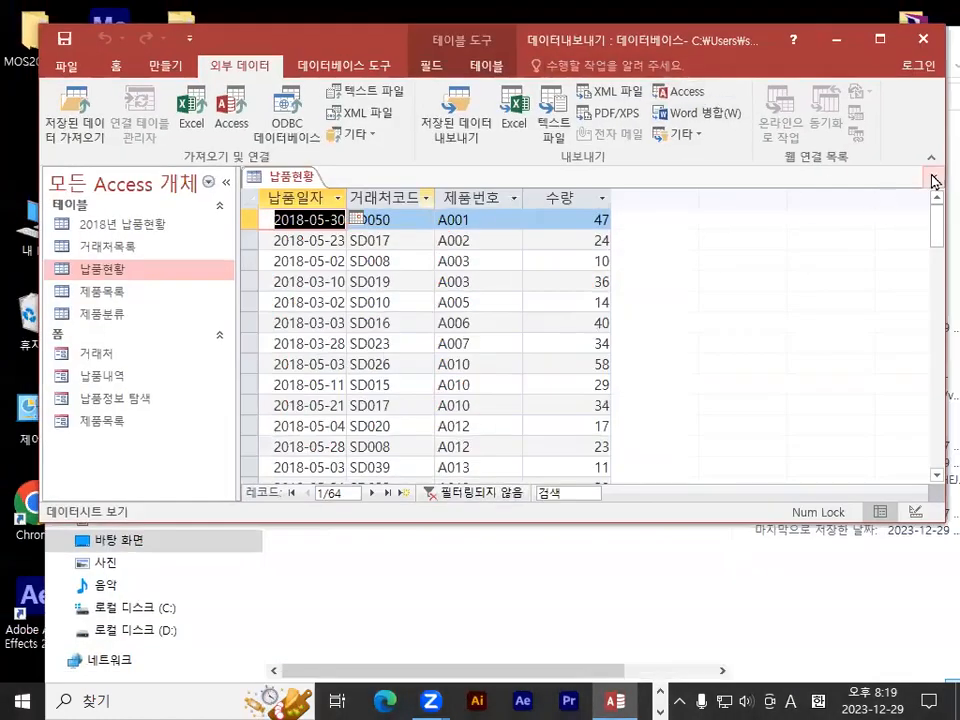
click(933, 180)
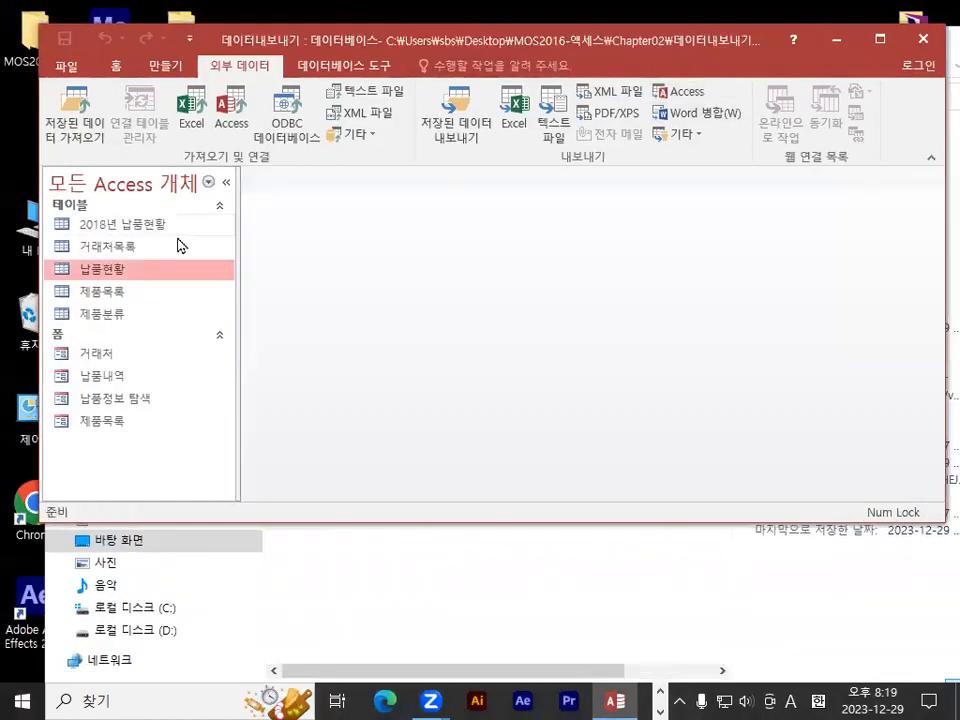
Step: Examine the file formats offered for exporting the 납품현황 table, in particular Excel
right_click(105, 276)
key(ctrl+1)
mouse_move(284, 396)
mouse_down()
mouse_move(218, 354)
mouse_move(284, 393)
mouse_up()
key(Escape)
key(ctrl+1)
drag(321, 64, 456, 90)
key(Escape)
right_click(111, 268)
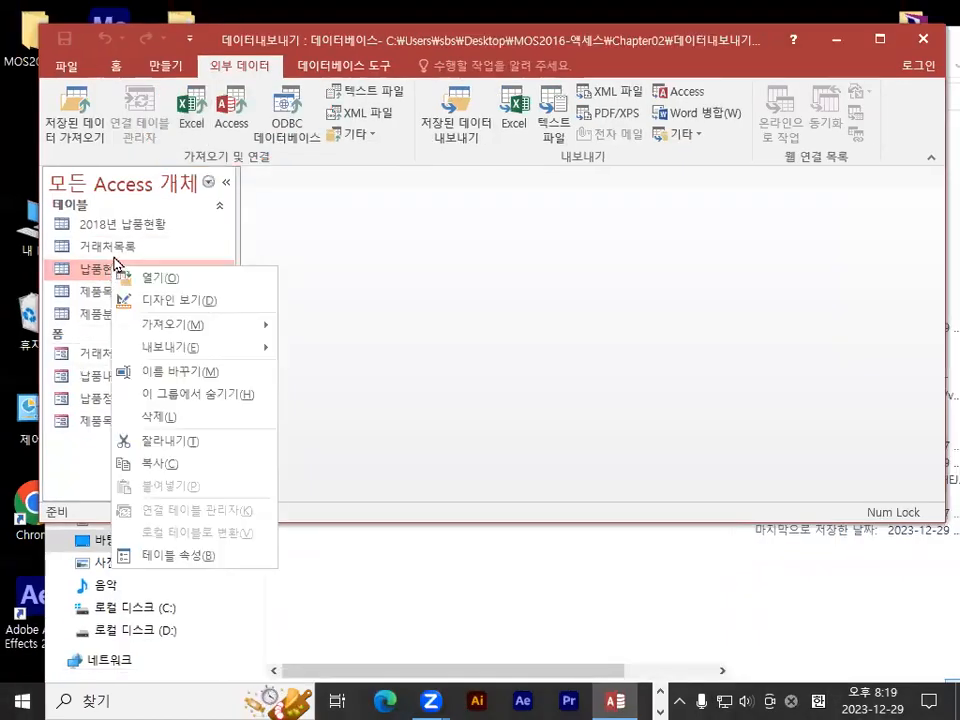
mouse_move(165, 348)
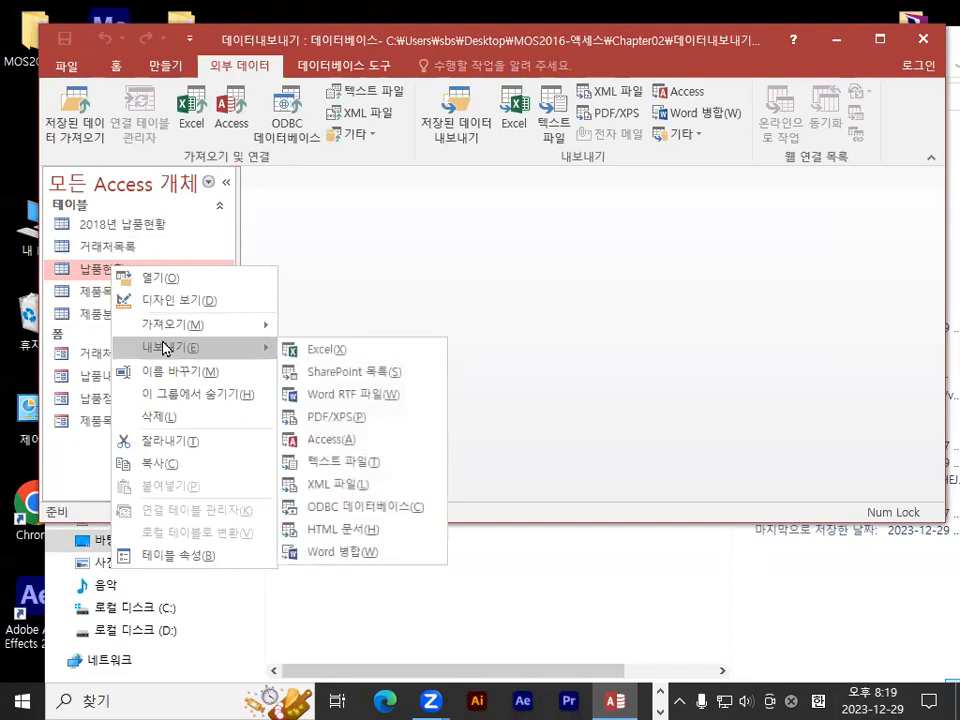
key(ctrl+1)
mouse_move(360, 296)
mouse_down()
mouse_move(279, 589)
mouse_move(318, 684)
mouse_up()
drag(628, 254, 740, 684)
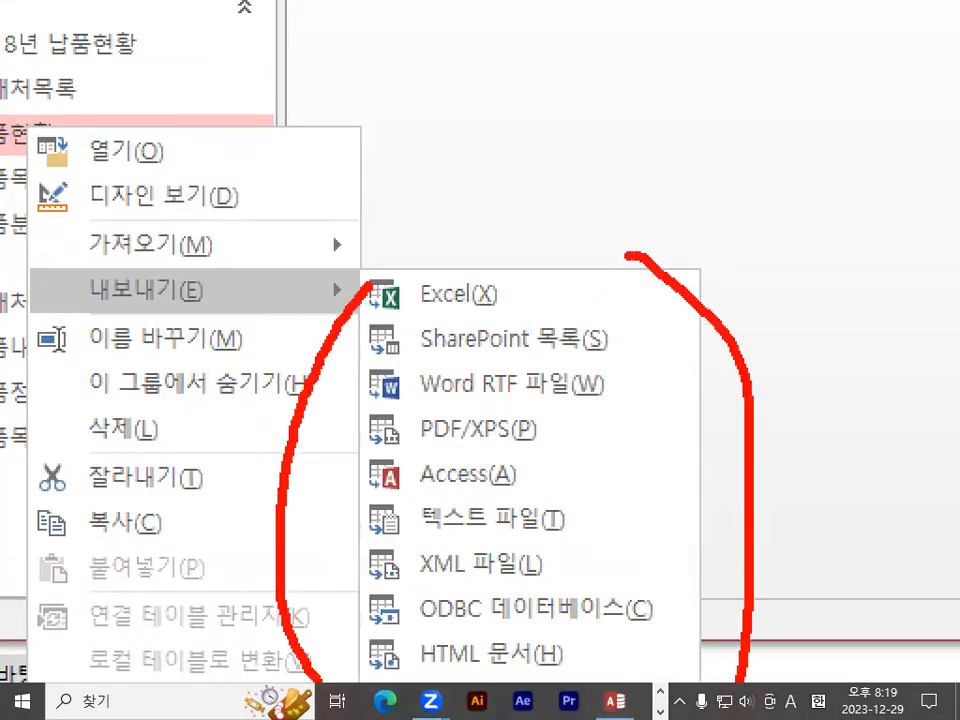
mouse_move(537, 302)
mouse_down()
mouse_move(323, 270)
mouse_move(546, 290)
mouse_up()
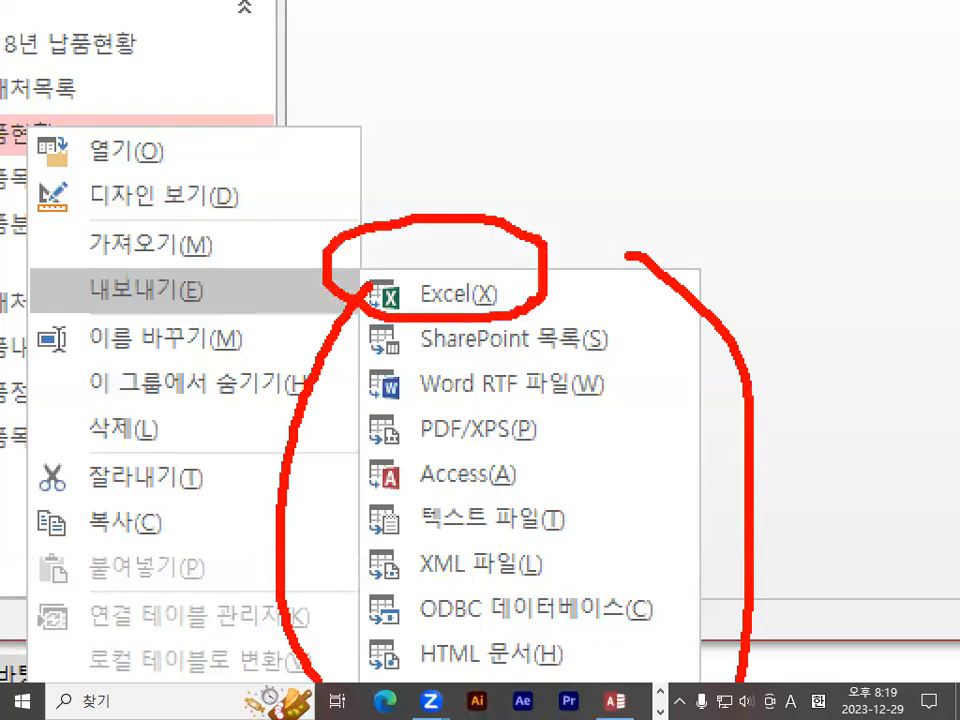
key(Escape)
Step: Start exporting the 납품현황 table to an Excel workbook and open the browser for choosing its destination file
right_click(100, 270)
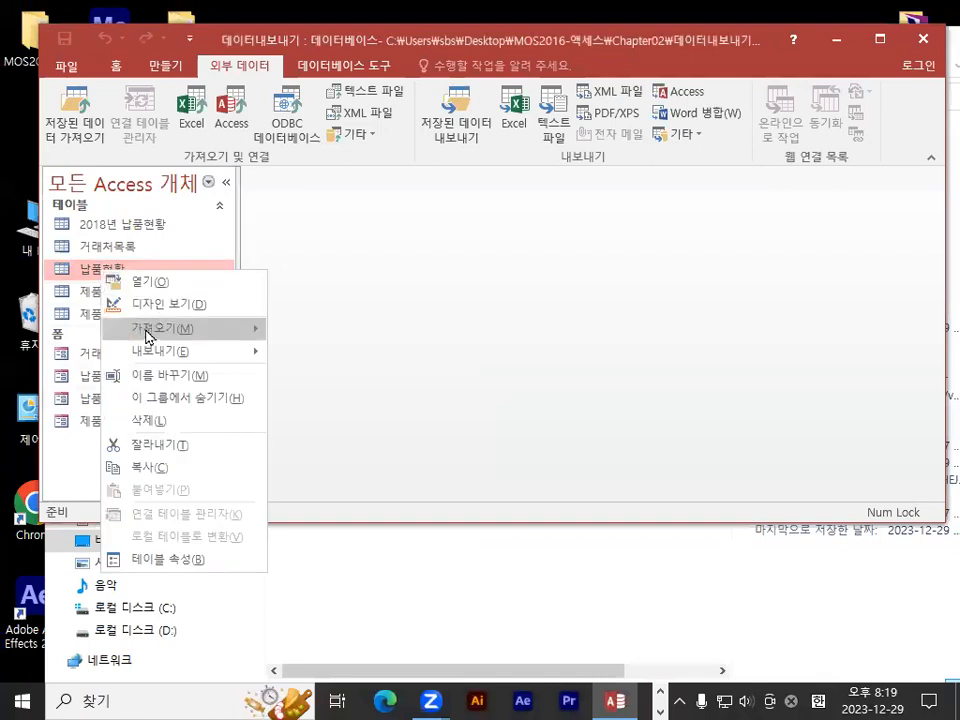
mouse_move(124, 352)
click(285, 350)
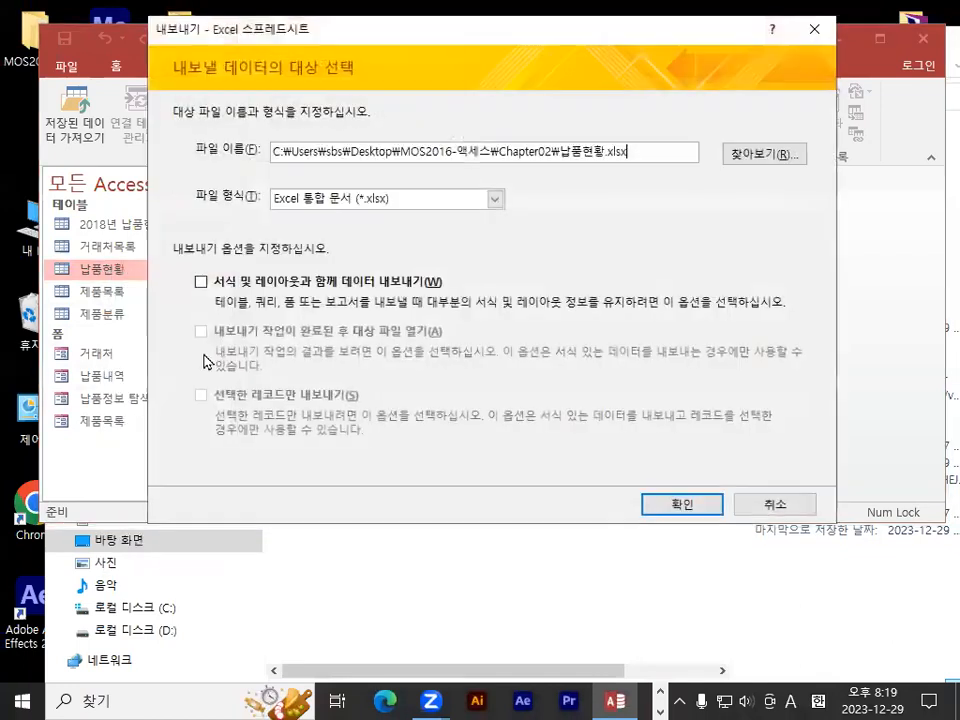
drag(463, 36, 463, 91)
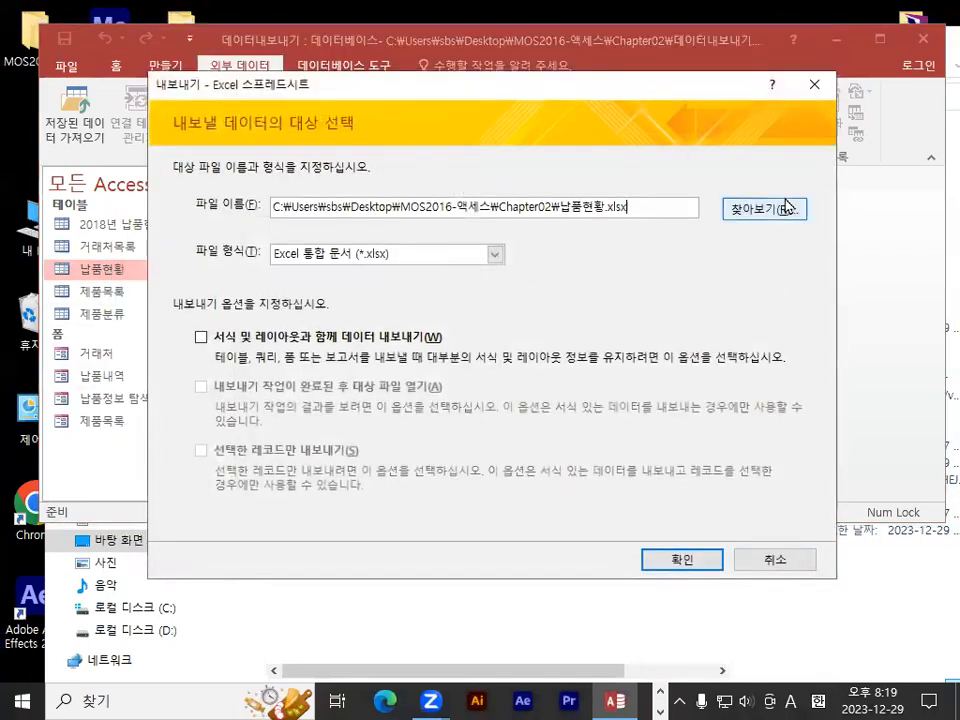
key(ctrl+1)
drag(804, 200, 805, 220)
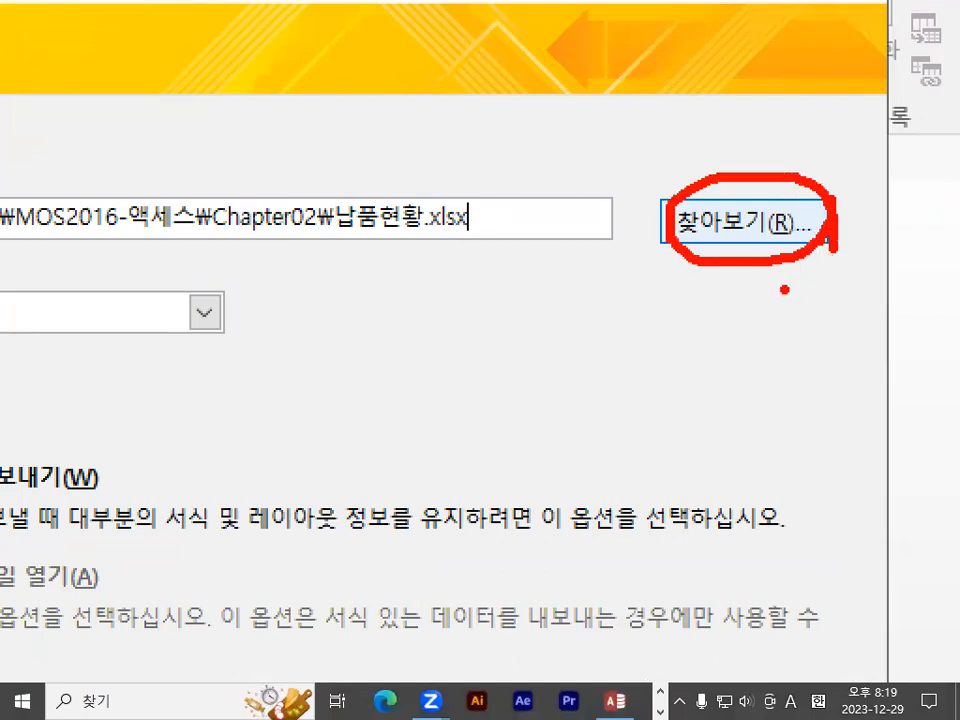
key(Escape)
click(761, 214)
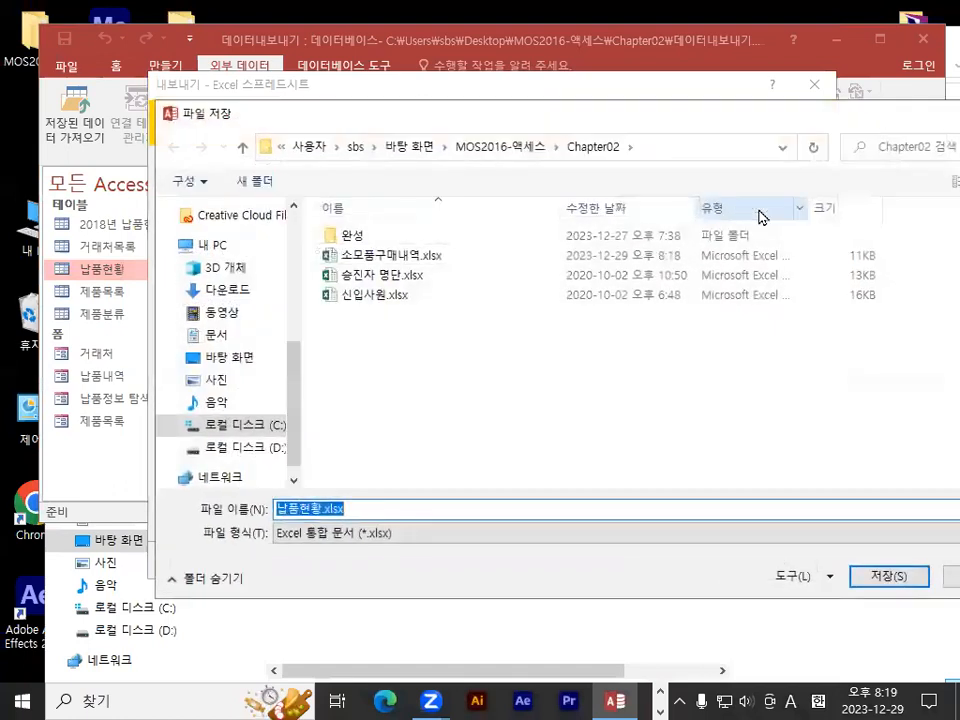
drag(653, 109, 564, 66)
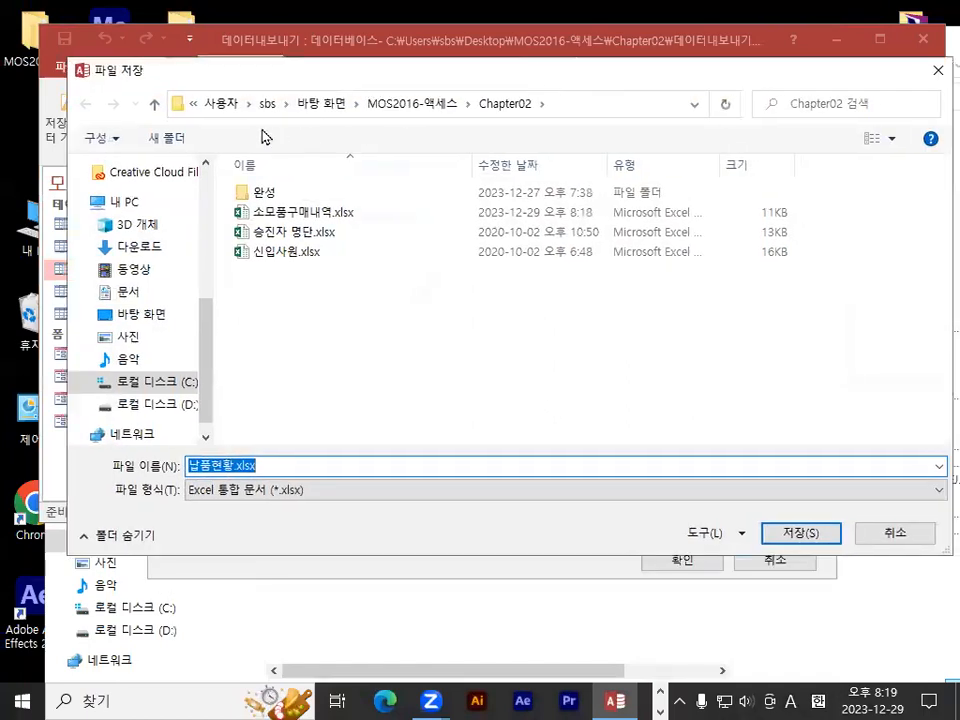
Step: Go up from Chapter02 to the MOS2016-액세스 folder and open its Sample folder as the save location
key(ctrl+1)
click(190, 91)
mouse_move(209, 100)
mouse_down()
mouse_move(148, 153)
mouse_move(185, 88)
mouse_up()
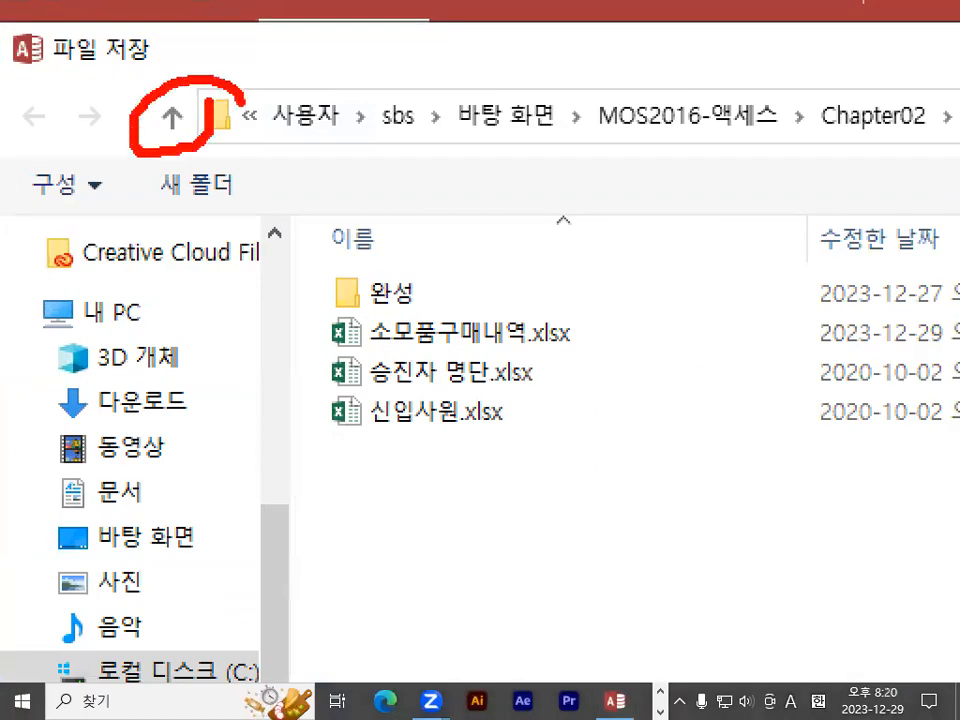
key(Escape)
click(154, 105)
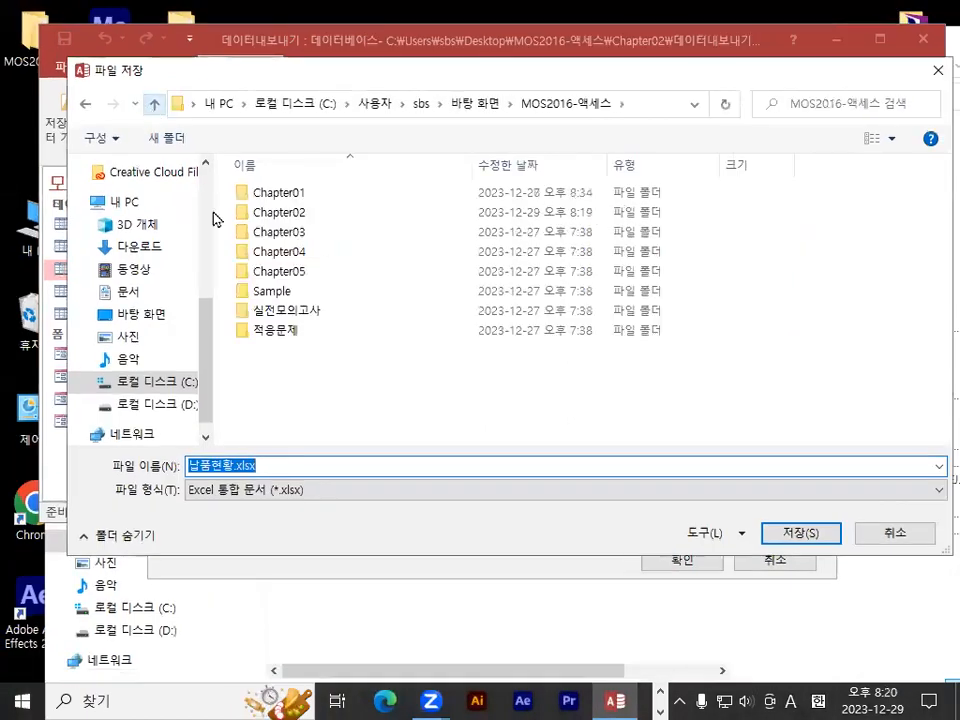
key(ctrl+1)
click(309, 281)
drag(309, 285, 349, 283)
key(Escape)
double_click(272, 292)
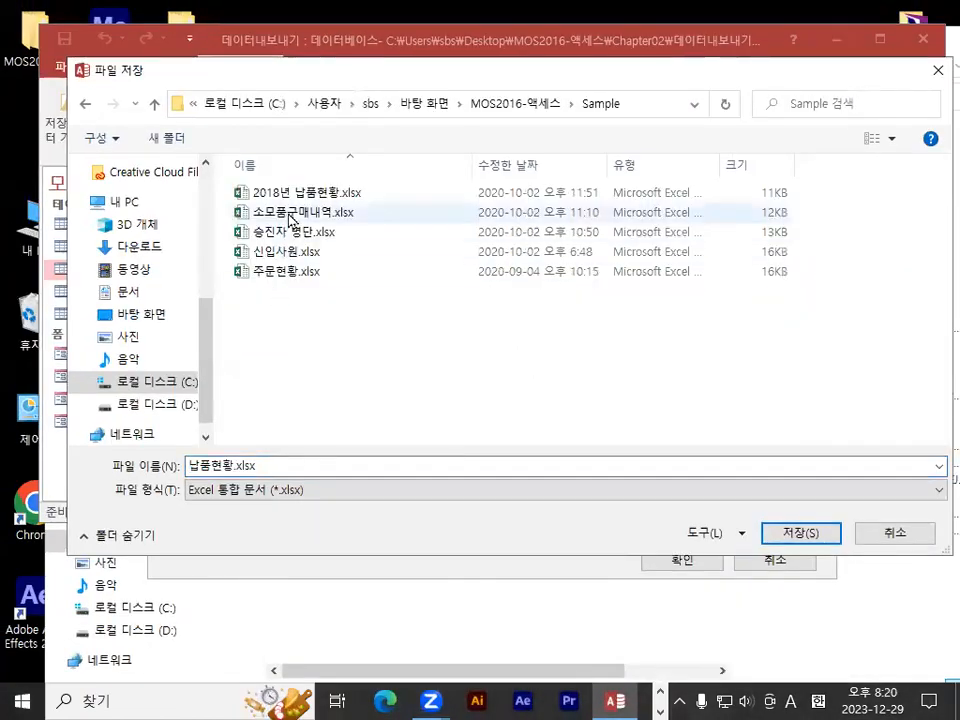
Step: Delete the existing 2018년 납품현황.xlsx from the Sample folder and set the export file name to 2018년 납품현황
click(308, 196)
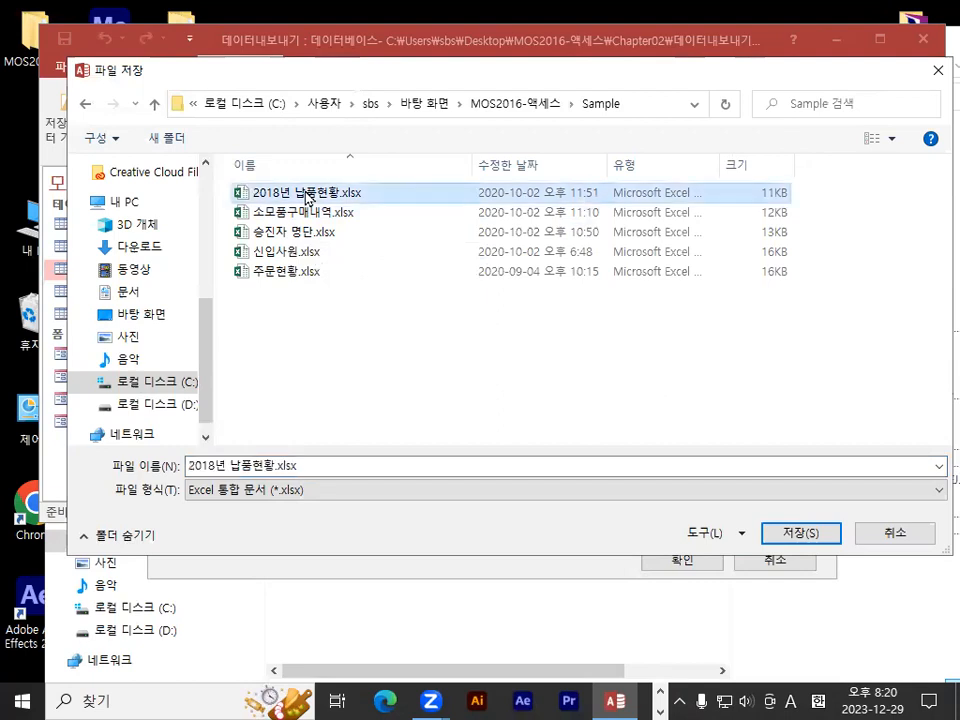
key(Delete)
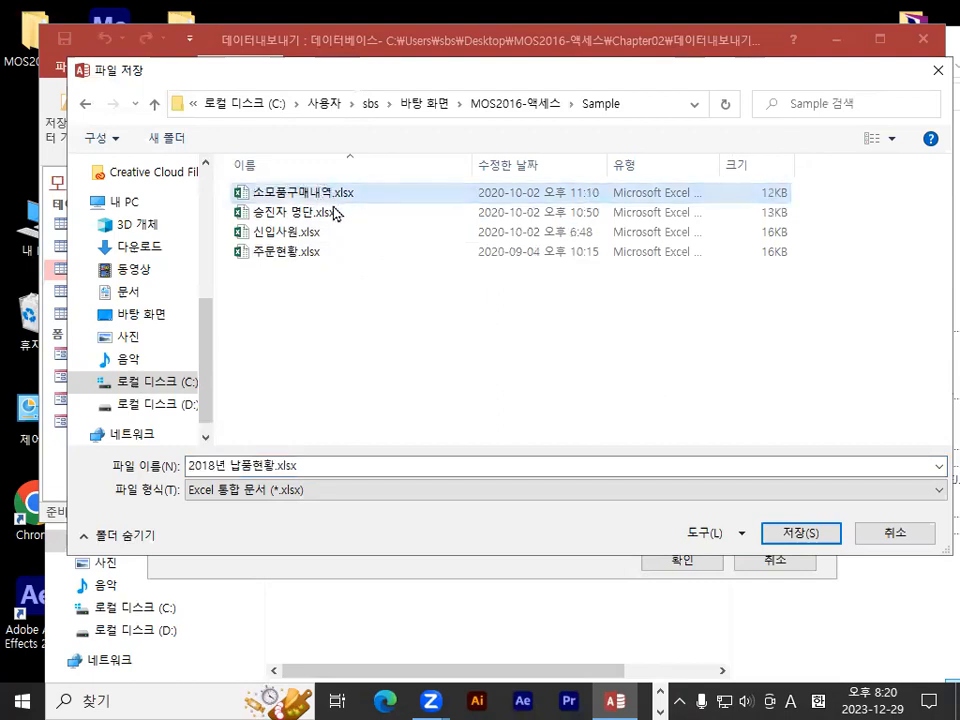
drag(302, 467, 107, 471)
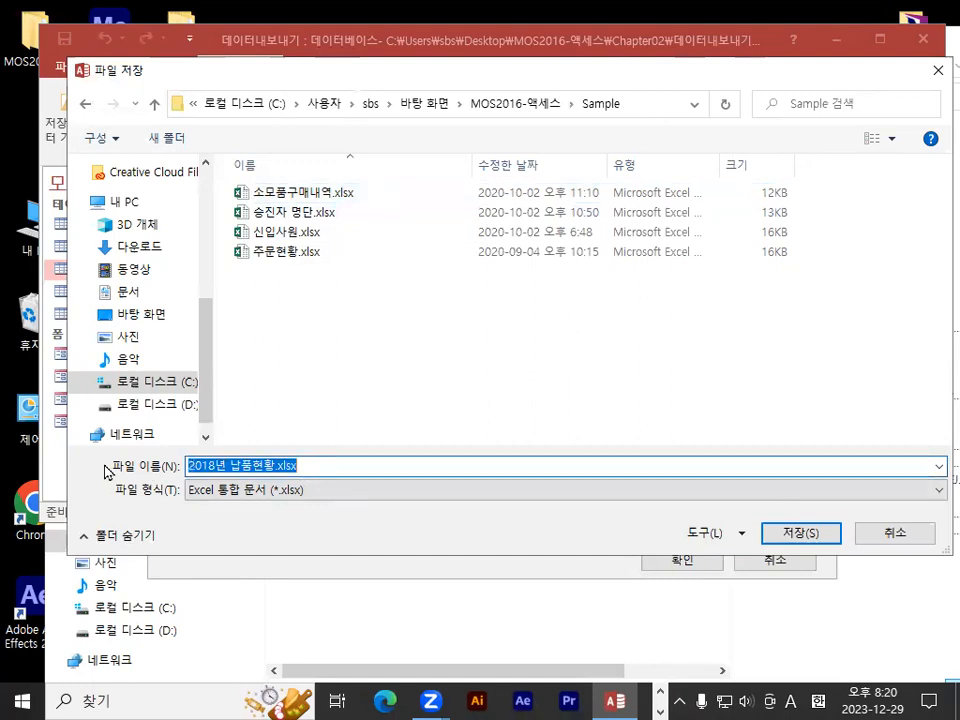
text(2)
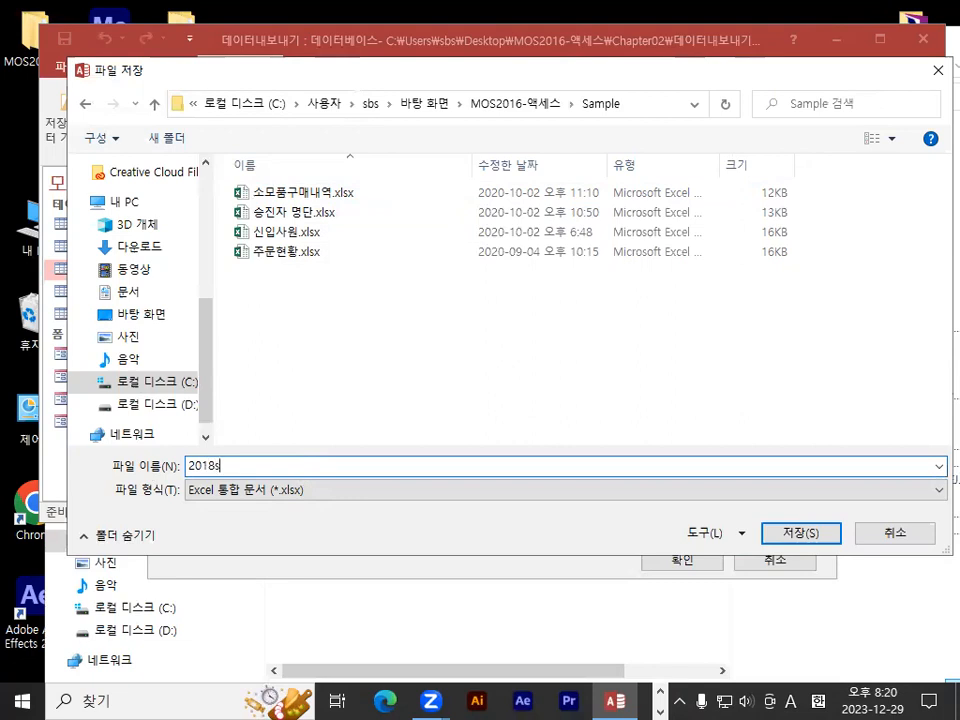
text(018년 )
text(납품현ㅎ)
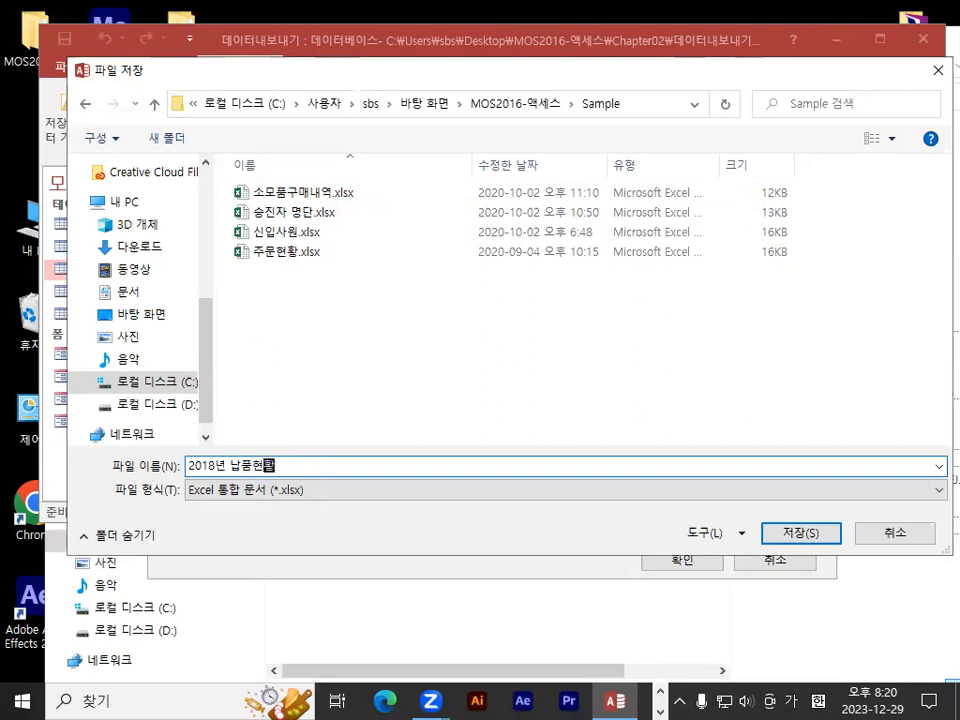
click(799, 532)
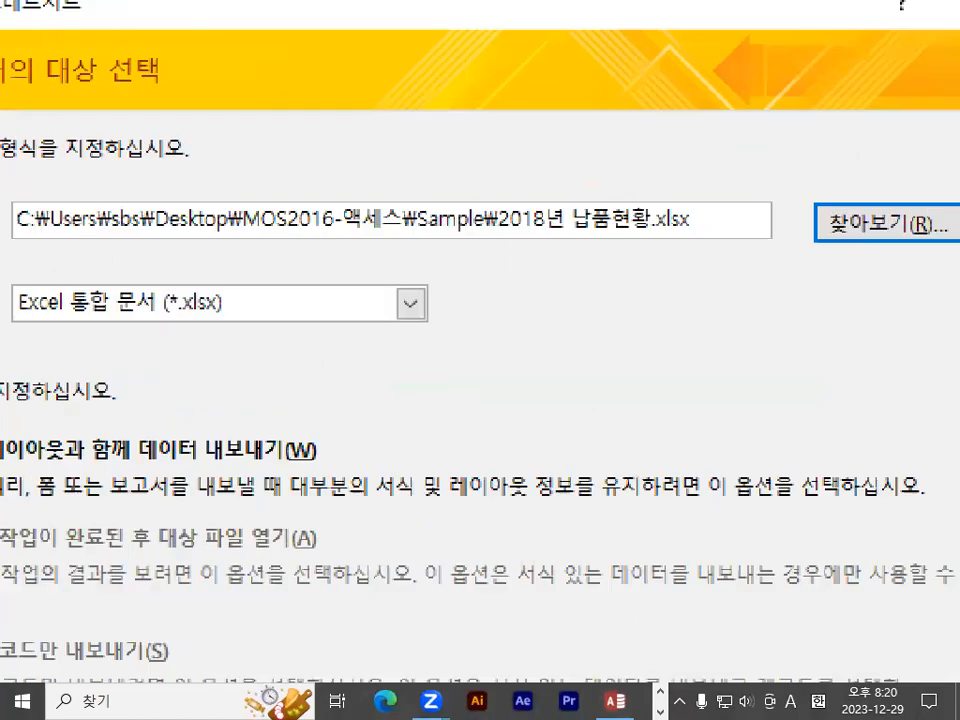
Step: Check the destination path and the Excel workbook file format in the export settings
click(605, 194)
mouse_move(697, 214)
mouse_down()
mouse_move(555, 276)
mouse_move(632, 168)
mouse_move(727, 214)
mouse_up()
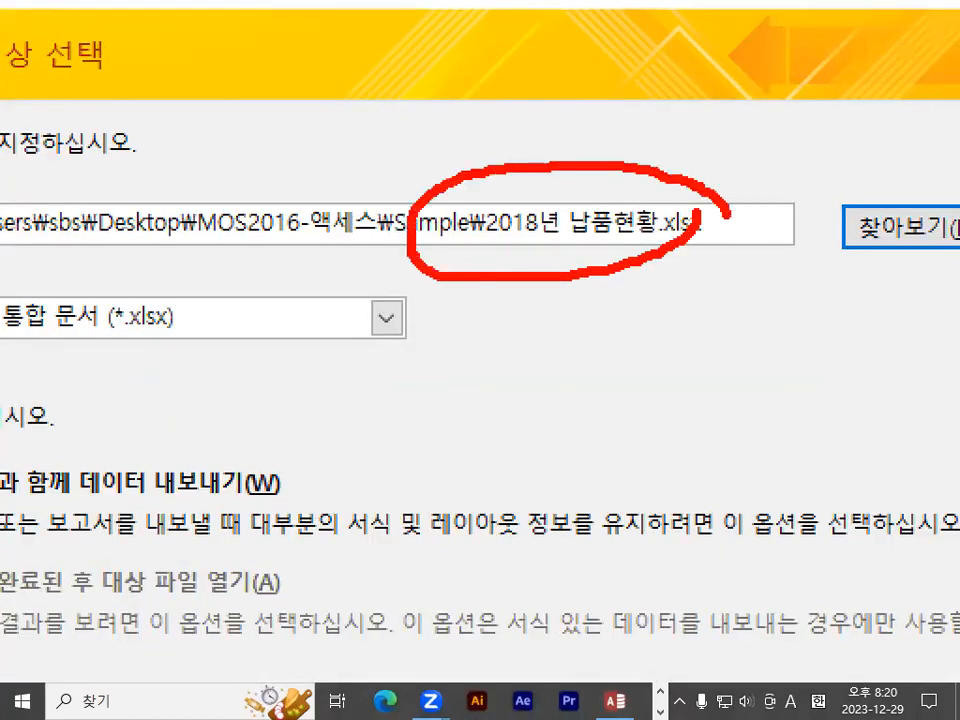
key(Escape)
key(ctrl+1)
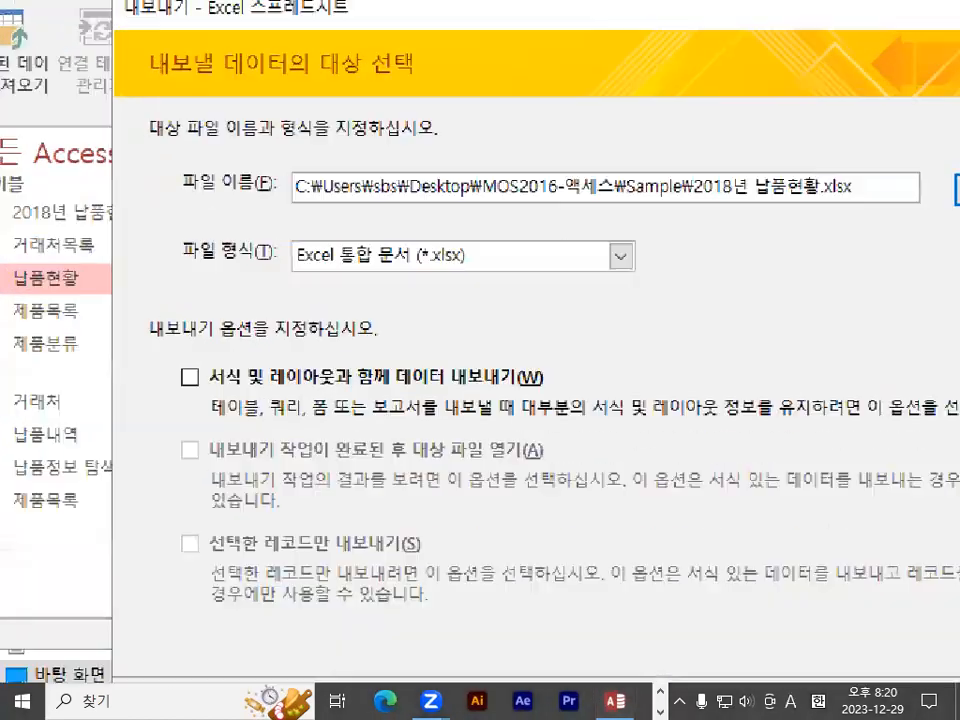
click(370, 280)
mouse_move(525, 258)
mouse_down()
mouse_move(531, 264)
mouse_move(430, 213)
mouse_move(538, 266)
mouse_up()
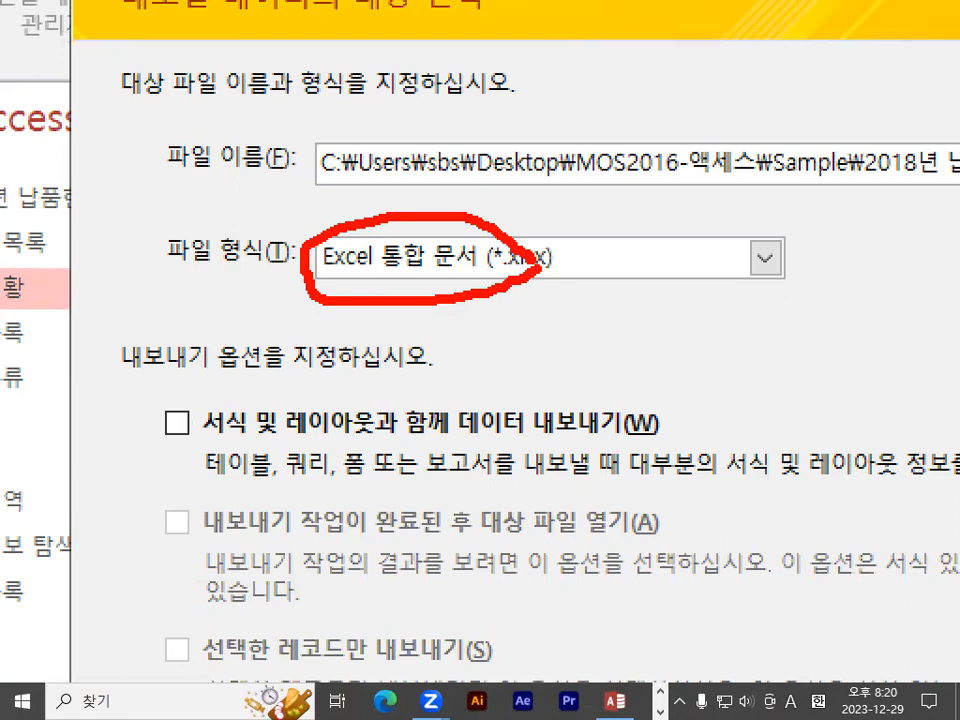
key(Escape)
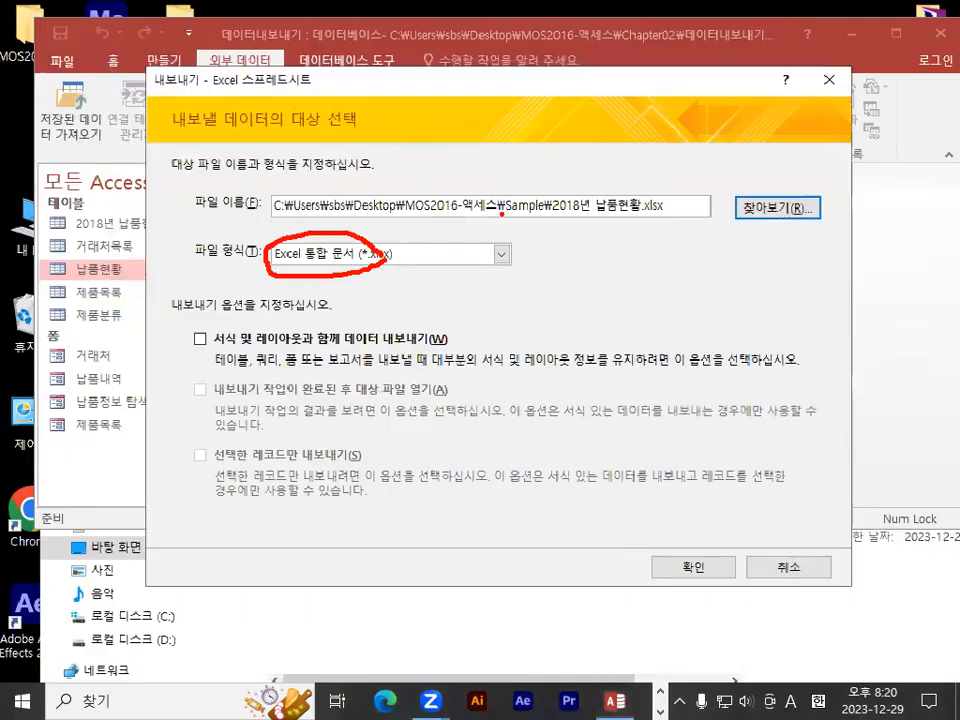
Step: Turn on exporting the data with its formatting and layout
key(ctrl+1)
click(271, 331)
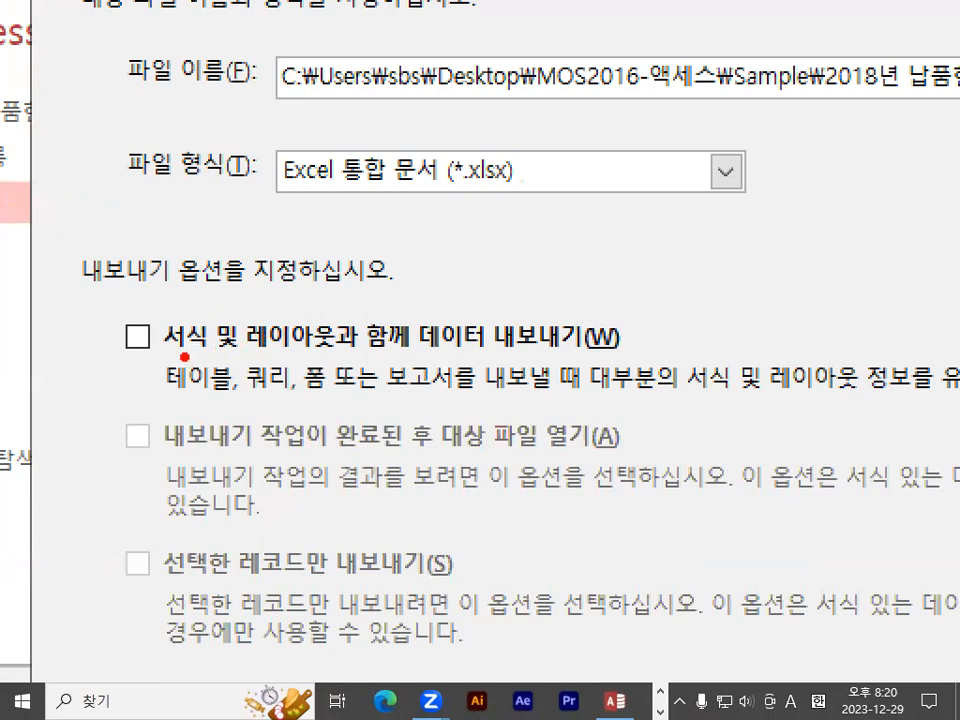
drag(163, 352, 349, 355)
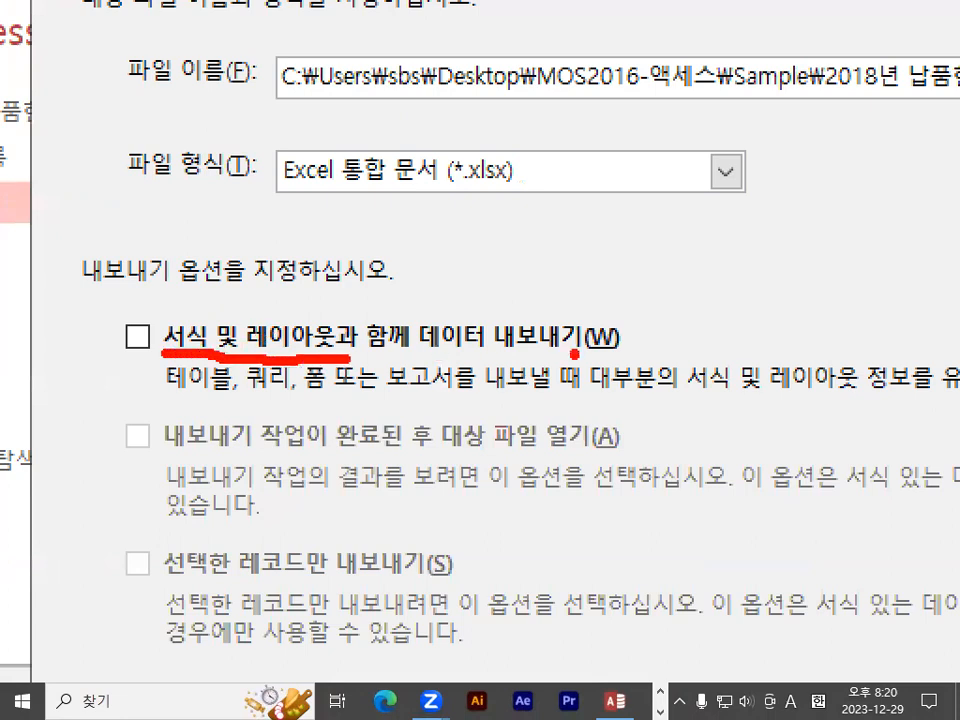
drag(497, 348, 580, 352)
drag(116, 290, 251, 218)
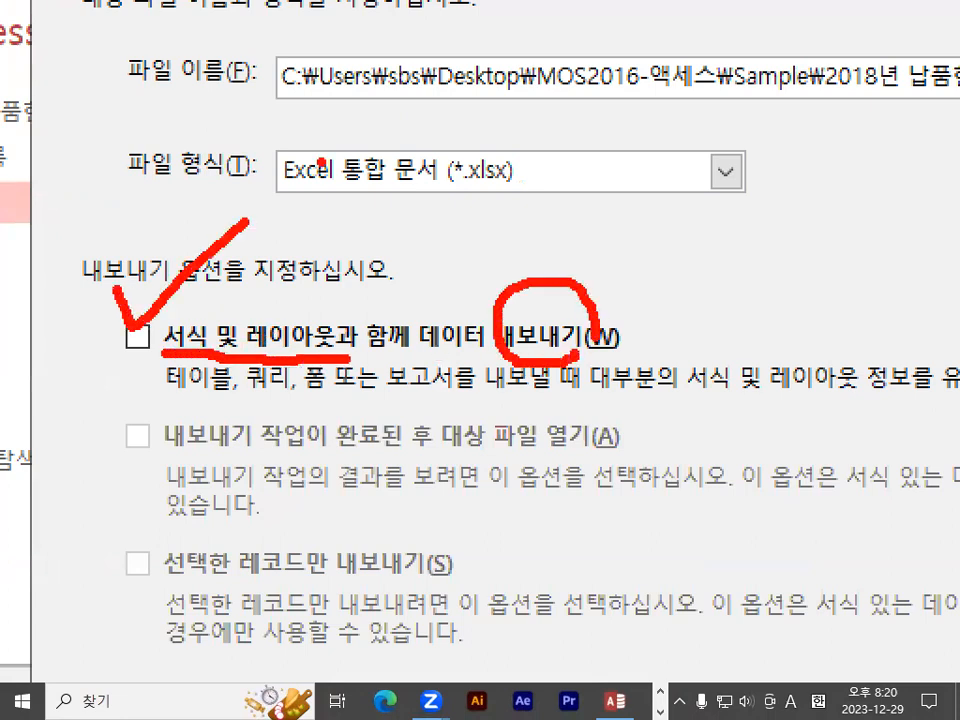
key(Escape)
click(201, 337)
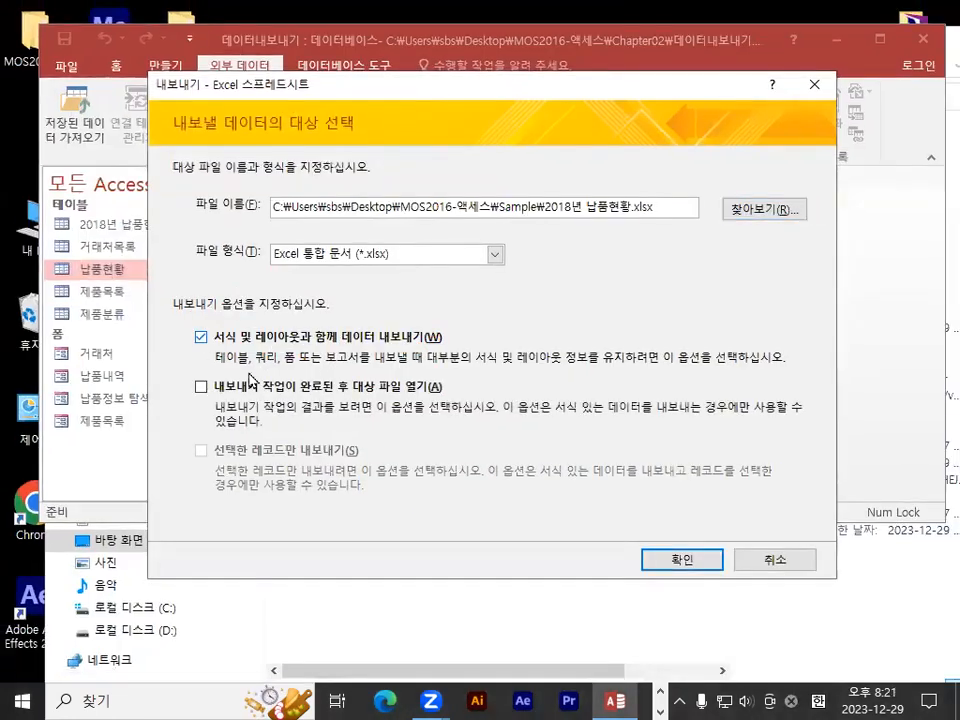
Step: Run the export of the 납품현황 table and close the wizard without saving the export steps
click(684, 560)
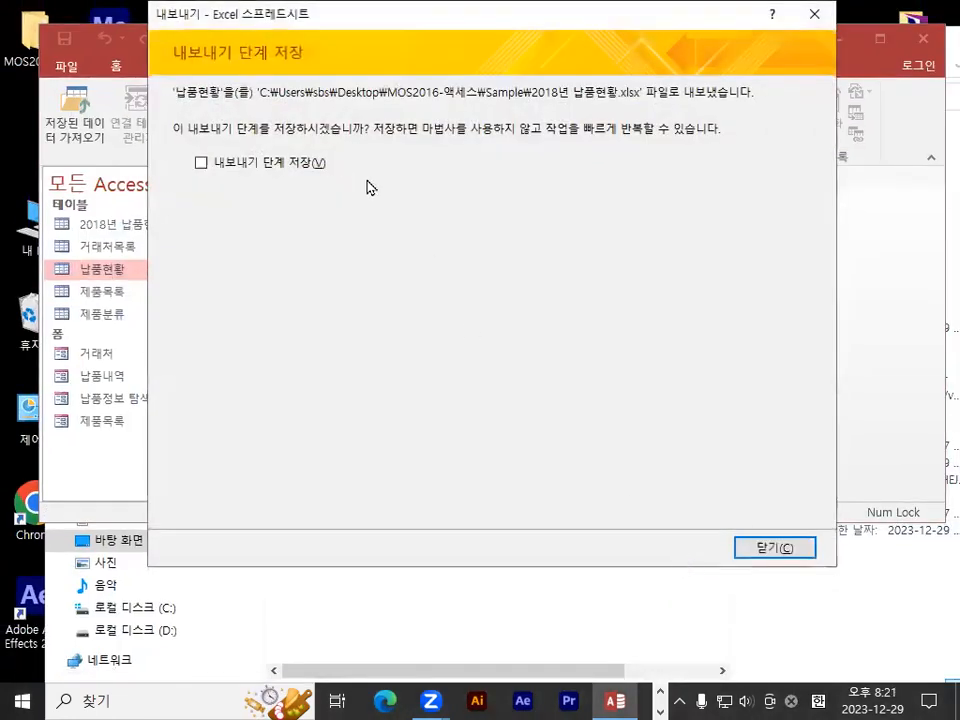
key(ctrl+1)
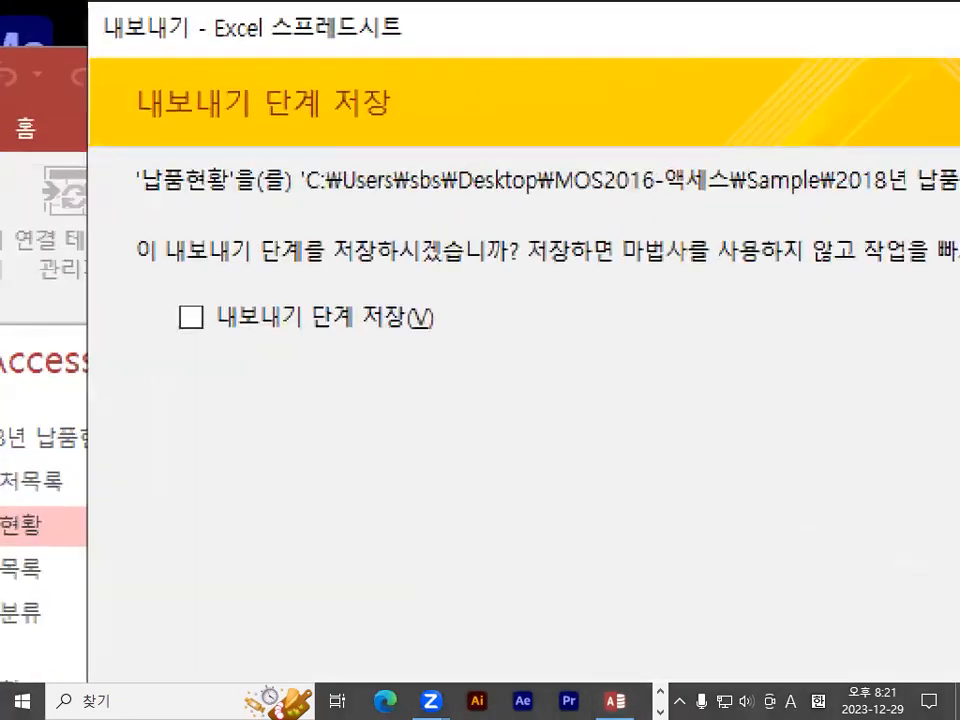
mouse_move(812, 293)
mouse_down()
mouse_move(699, 300)
mouse_move(862, 298)
mouse_up()
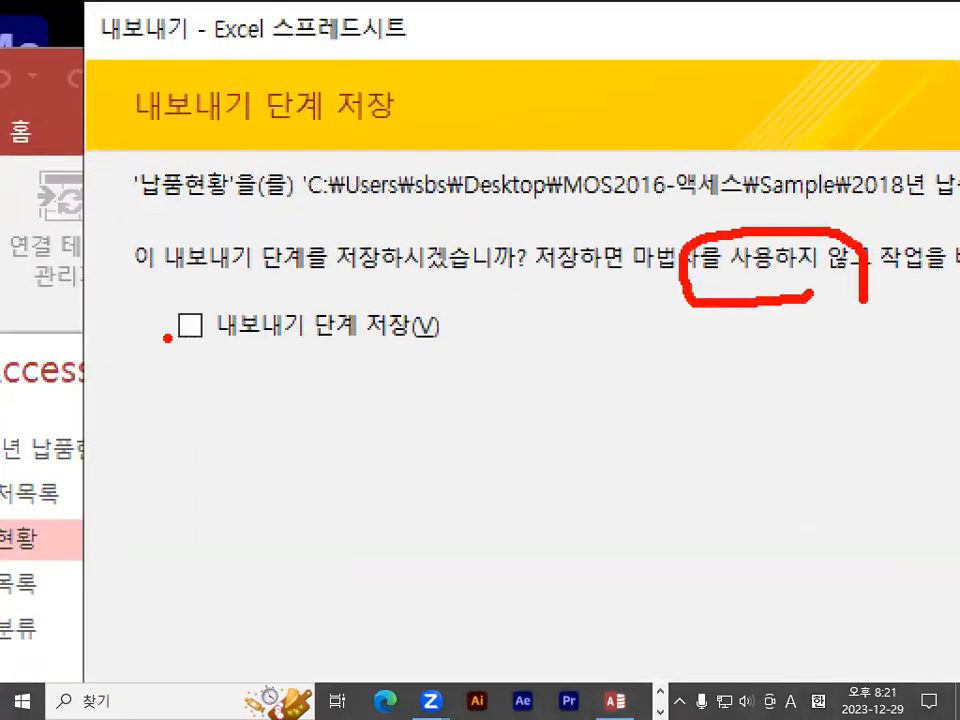
drag(168, 294, 255, 237)
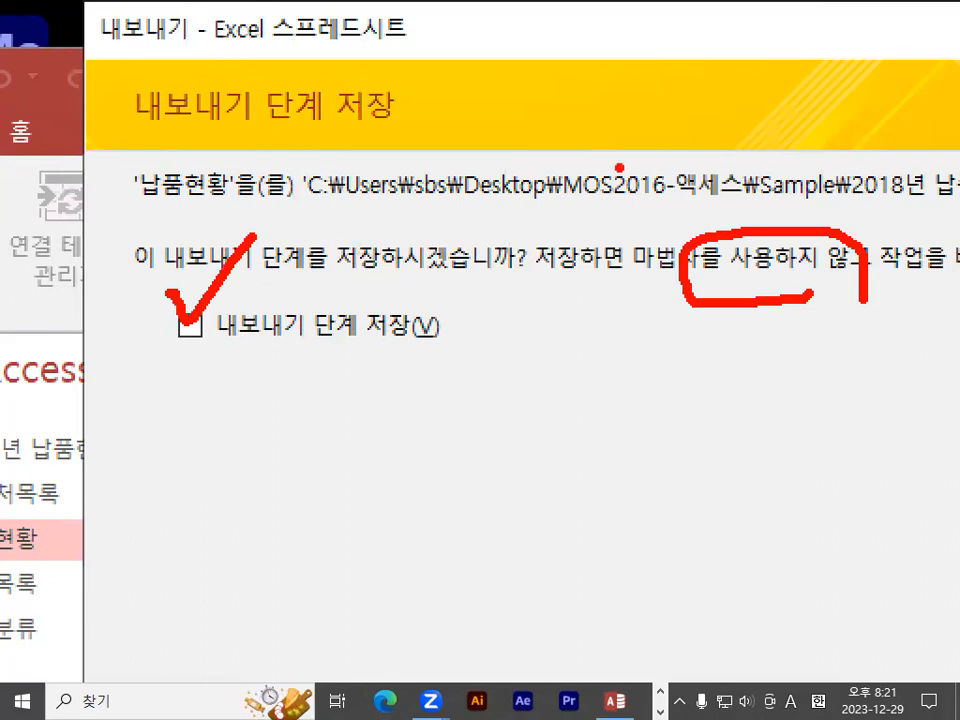
key(Escape)
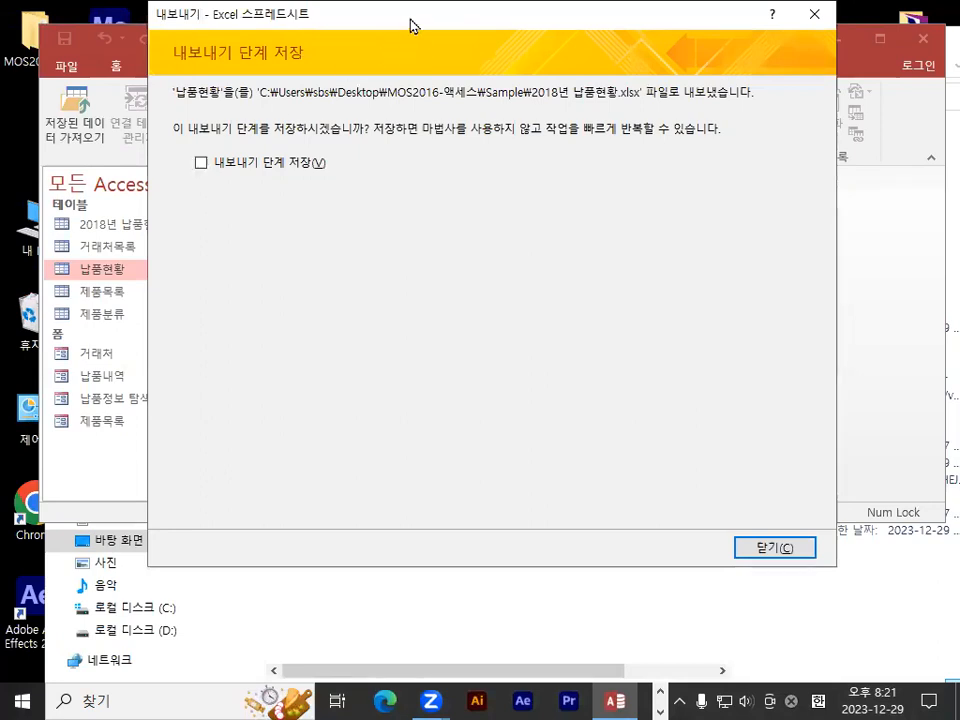
drag(414, 26, 403, 130)
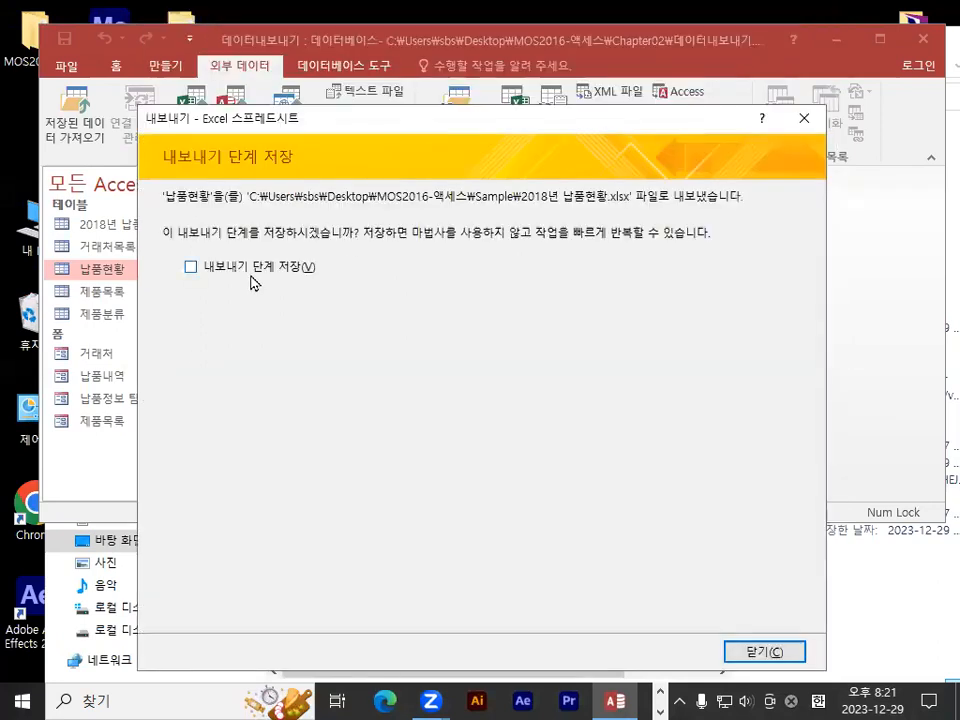
click(793, 655)
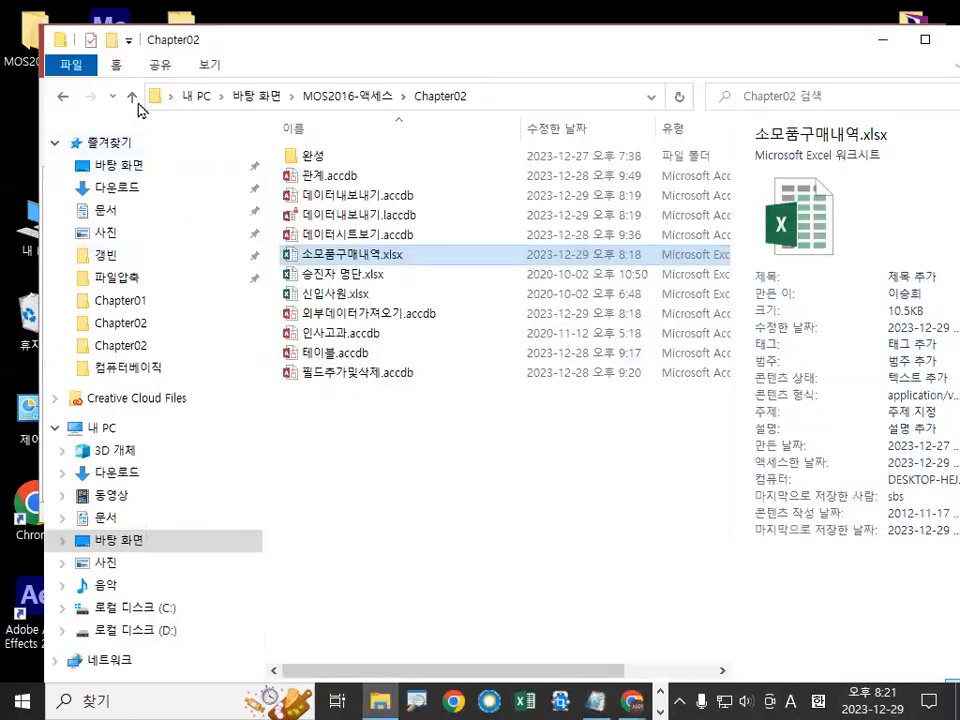
Step: Switch to File Explorer, go to the Sample folder and open the exported 2018년 납품현황.xlsx in Excel
click(132, 97)
click(330, 258)
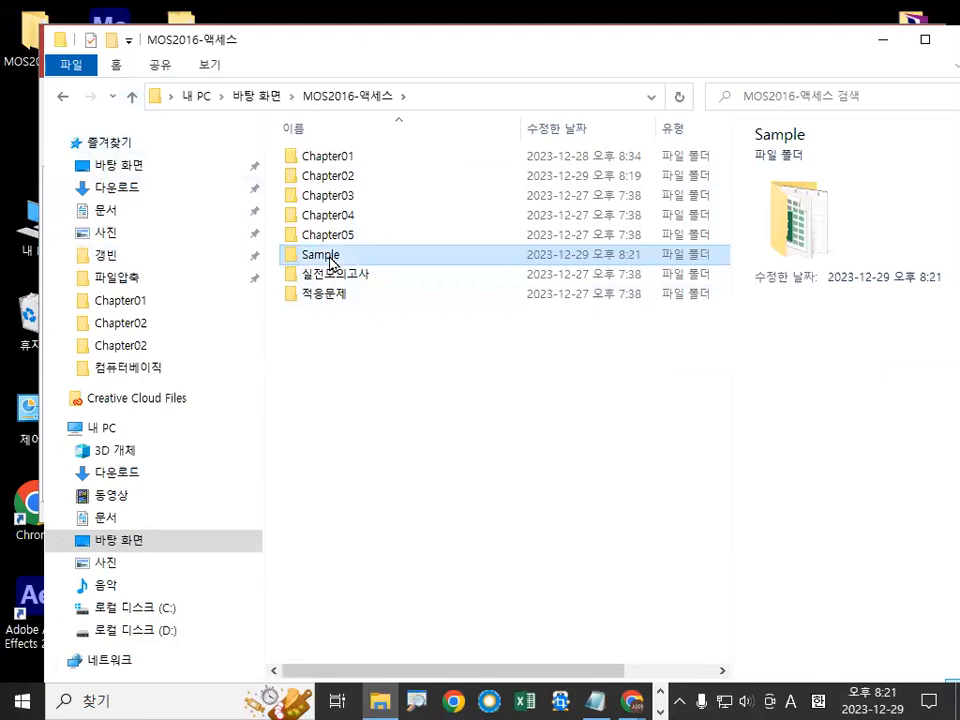
double_click(330, 258)
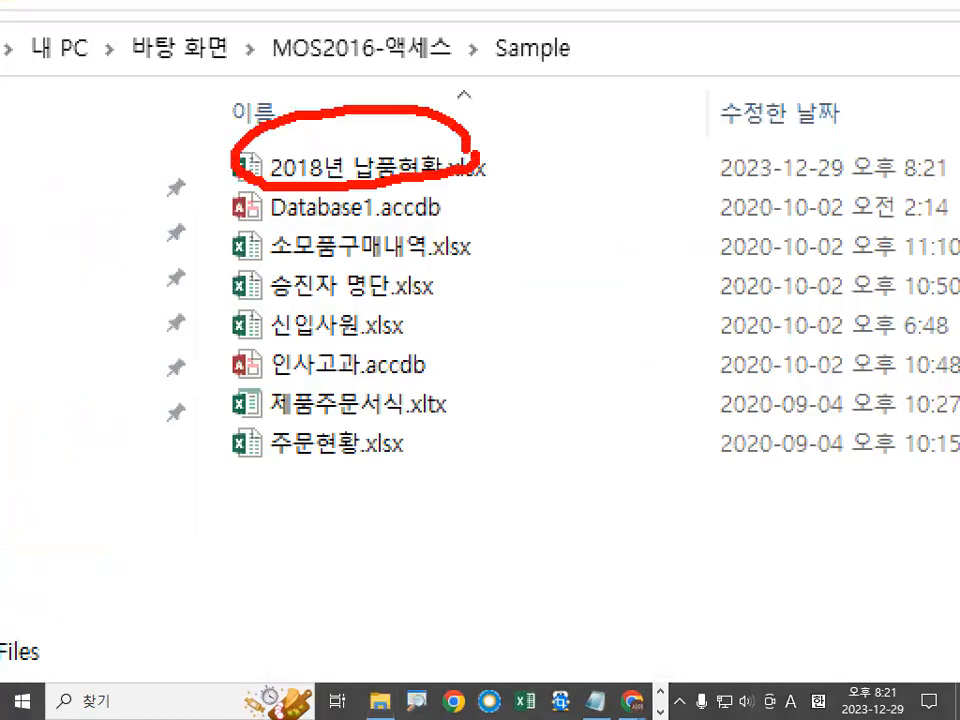
key(Escape)
key(ctrl+1)
click(619, 146)
mouse_move(598, 157)
mouse_down()
mouse_move(482, 187)
mouse_move(540, 136)
mouse_move(584, 165)
mouse_up()
key(Escape)
double_click(351, 161)
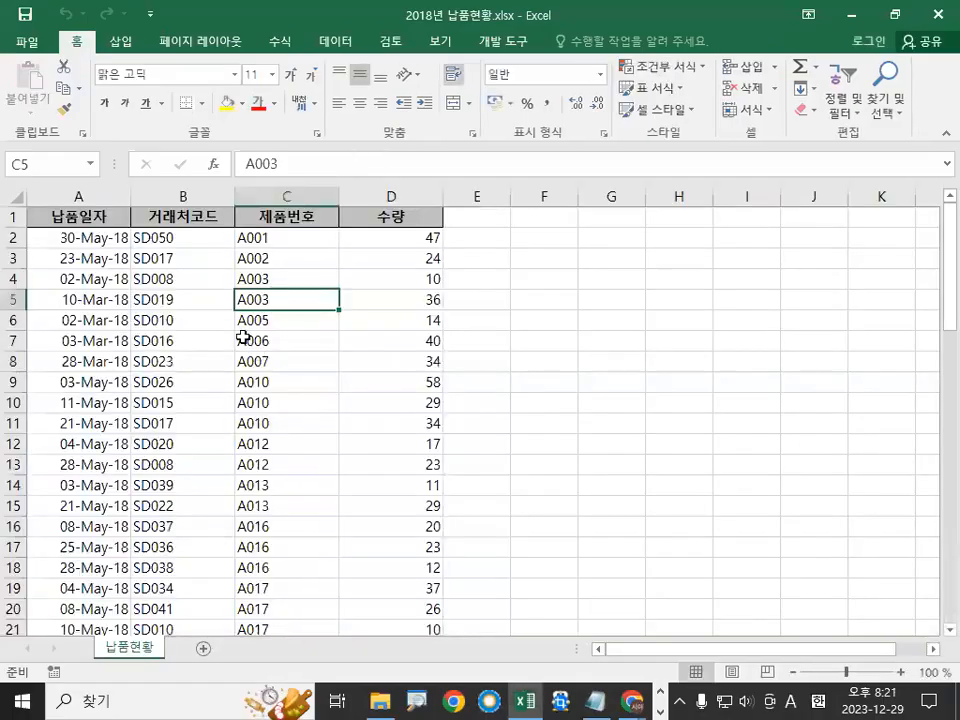
Step: Examine the exported delivery records in the 납품현황 sheet
click(155, 298)
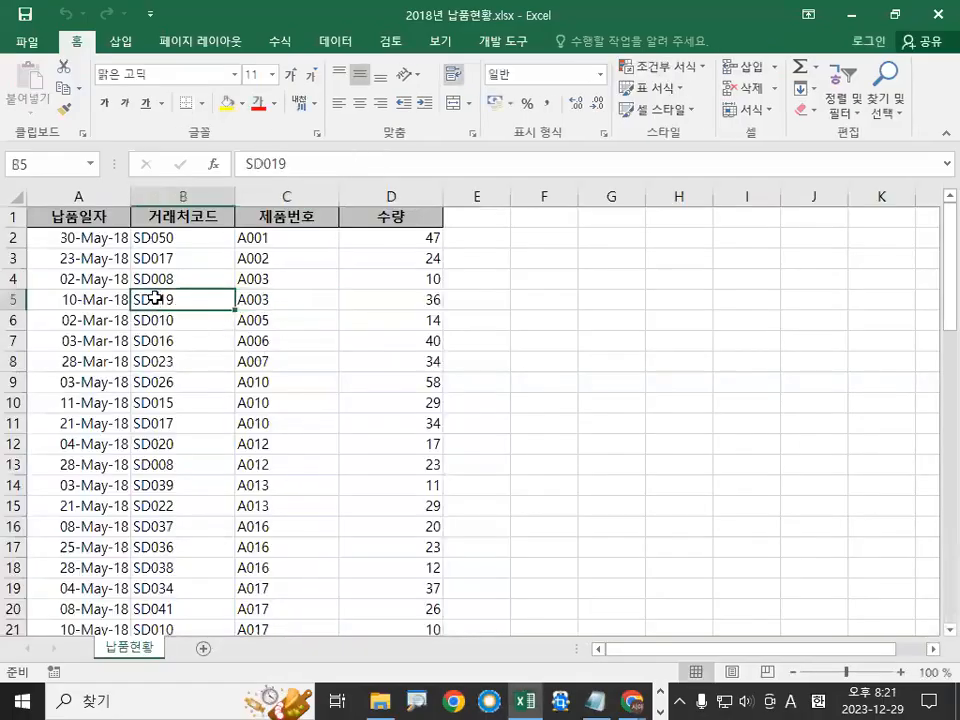
key(ctrl+1)
click(130, 280)
mouse_move(411, 349)
mouse_down()
mouse_move(333, 483)
mouse_move(384, 425)
mouse_up()
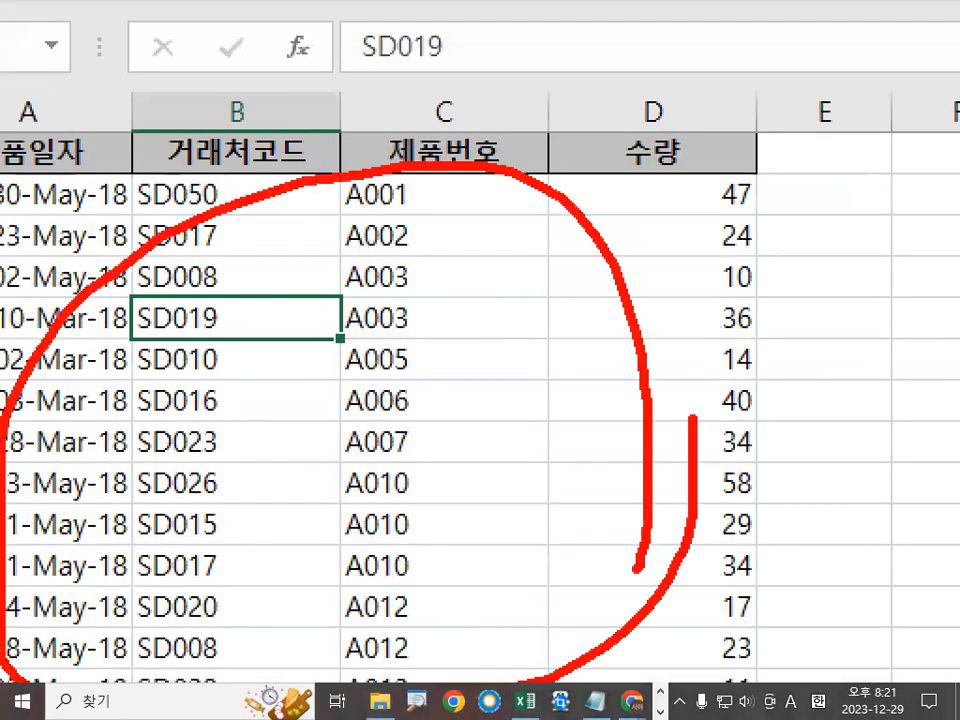
Step: Examine the remaining exported delivery records down to the last row of the 납품현황 sheet
key(Escape)
scroll(218, 314, down, 15)
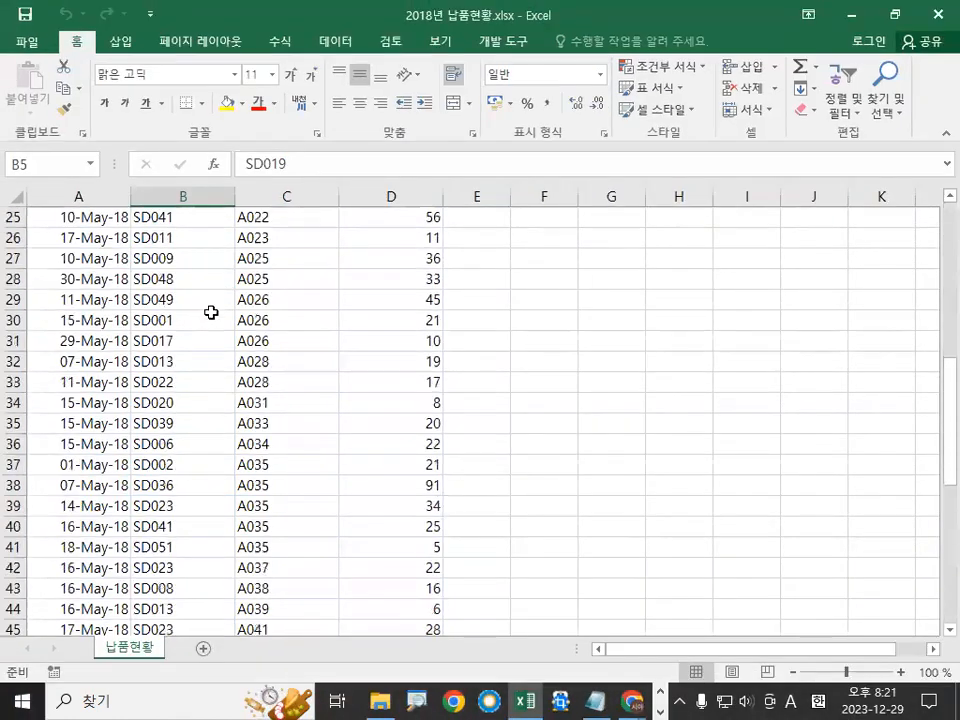
scroll(218, 314, down, 7)
scroll(216, 317, up, 3)
key(ctrl+1)
mouse_move(122, 375)
mouse_down()
mouse_move(605, 252)
mouse_move(122, 370)
mouse_up()
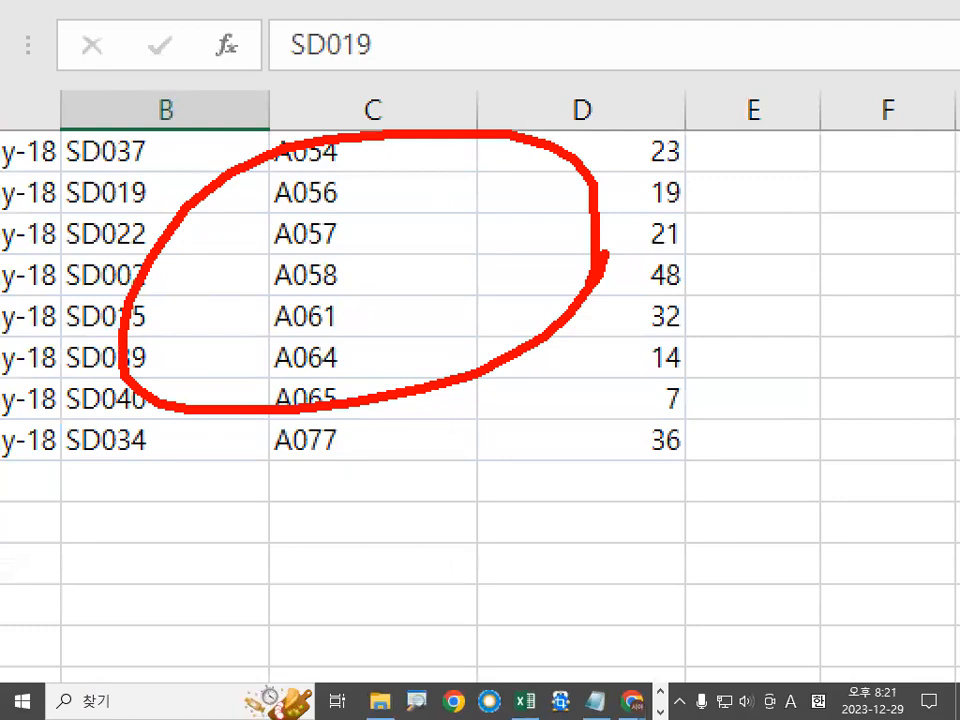
key(Escape)
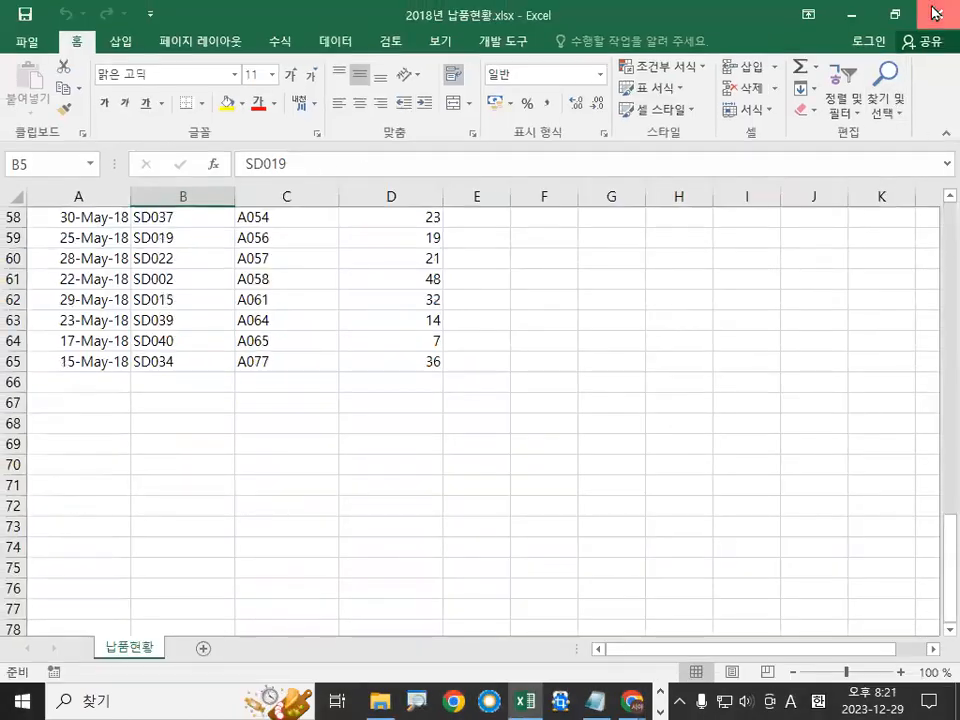
Step: Close the exported 2018년 납품현황.xlsx workbook, return to Access and close the 데이터내보내기.accdb database
click(935, 12)
click(875, 42)
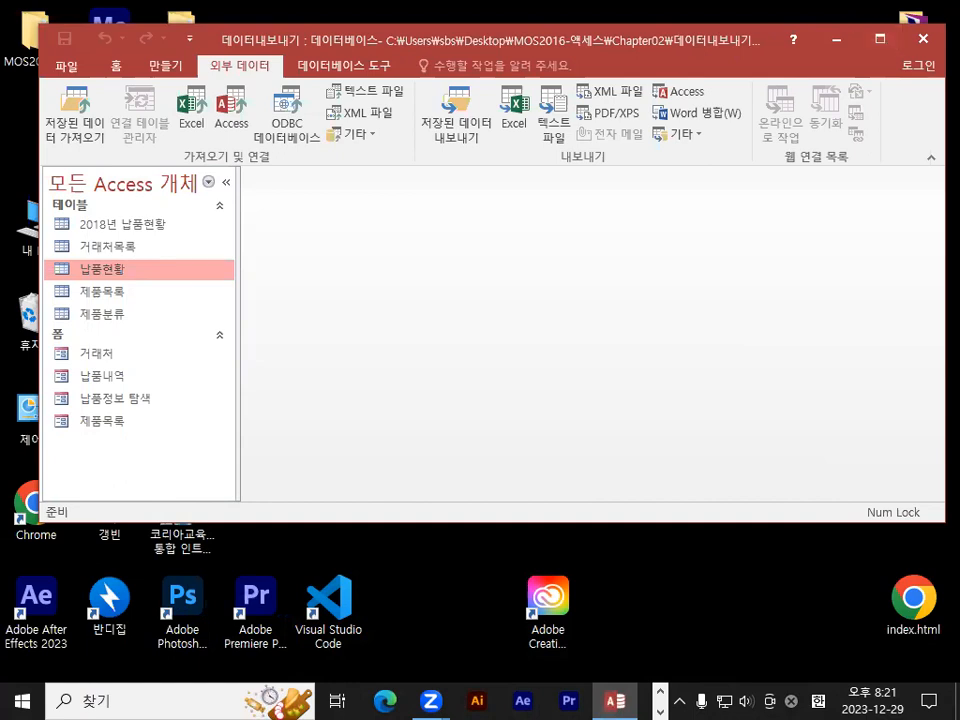
click(66, 66)
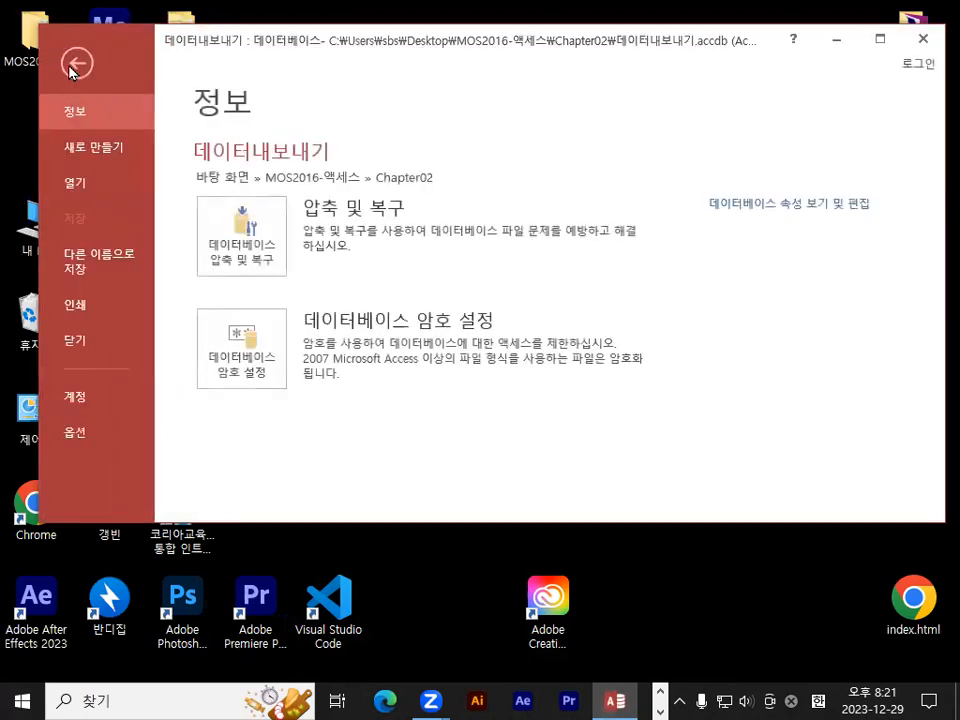
click(100, 340)
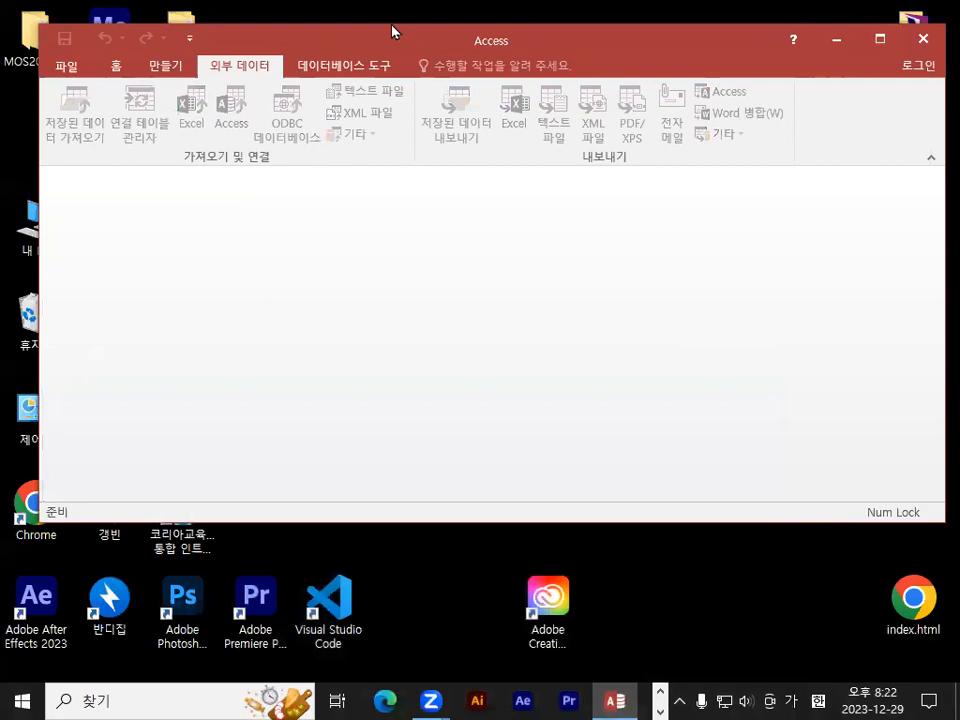
Step: Enlarge the Access window downward and bring up the file-browsing dialog for opening another database
drag(392, 28, 371, 20)
drag(371, 517, 371, 656)
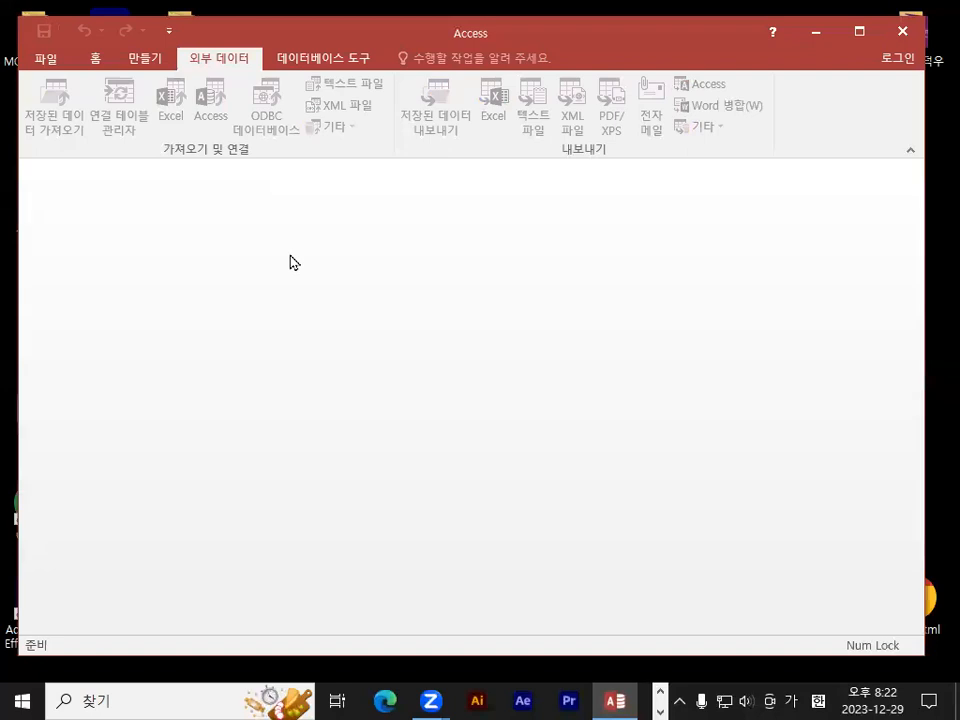
click(42, 59)
click(62, 172)
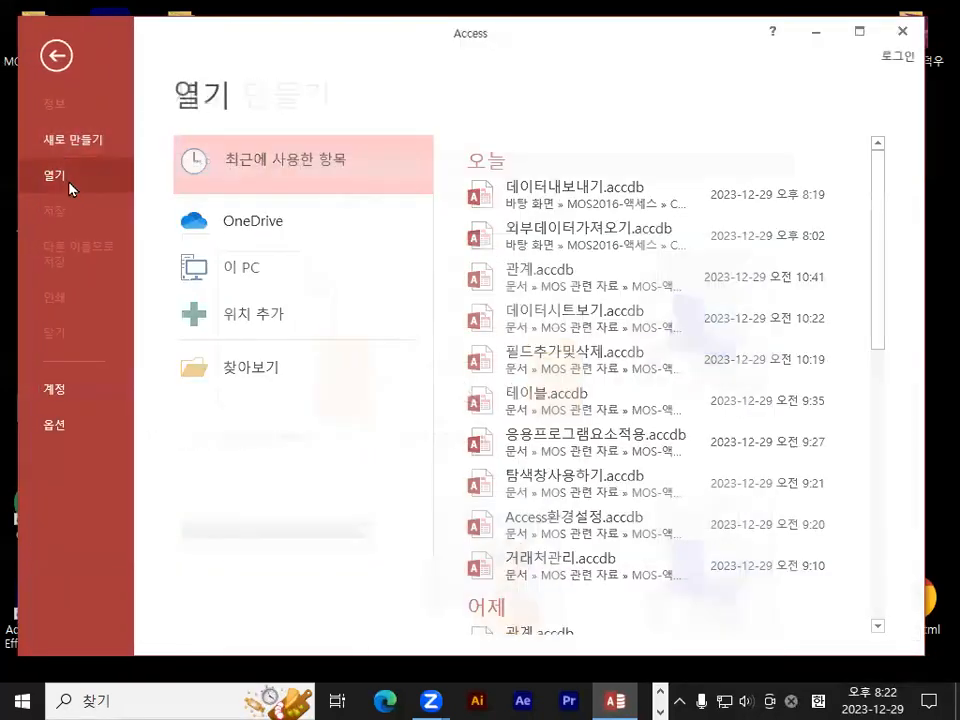
click(257, 377)
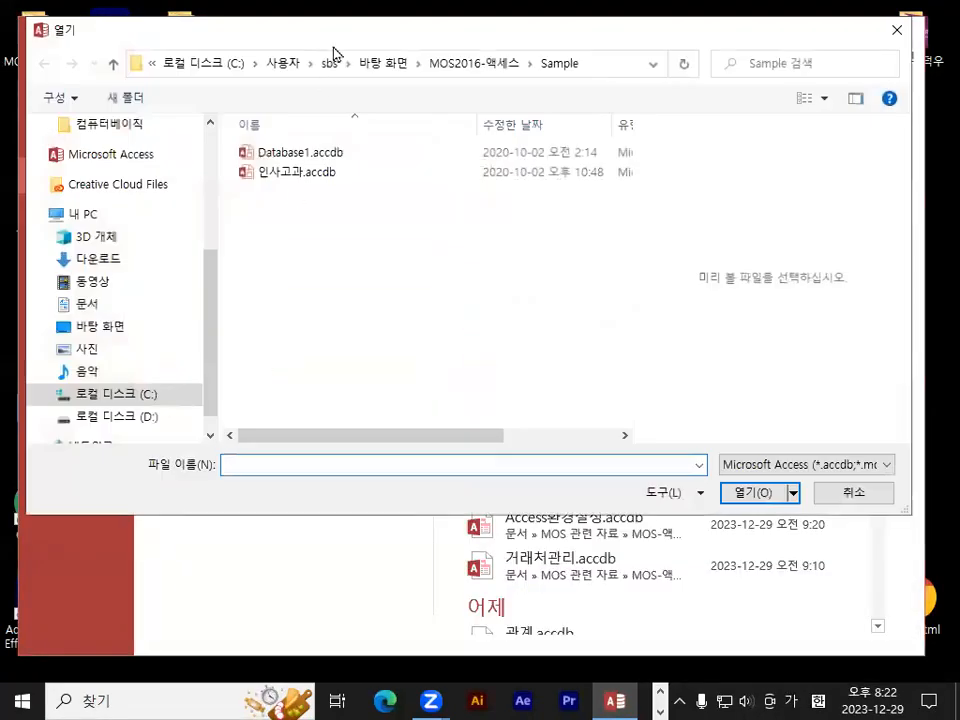
drag(340, 28, 340, 157)
key(ctrl+1)
click(158, 187)
mouse_move(174, 216)
mouse_down()
mouse_move(99, 240)
mouse_move(173, 199)
mouse_move(174, 210)
mouse_up()
key(Escape)
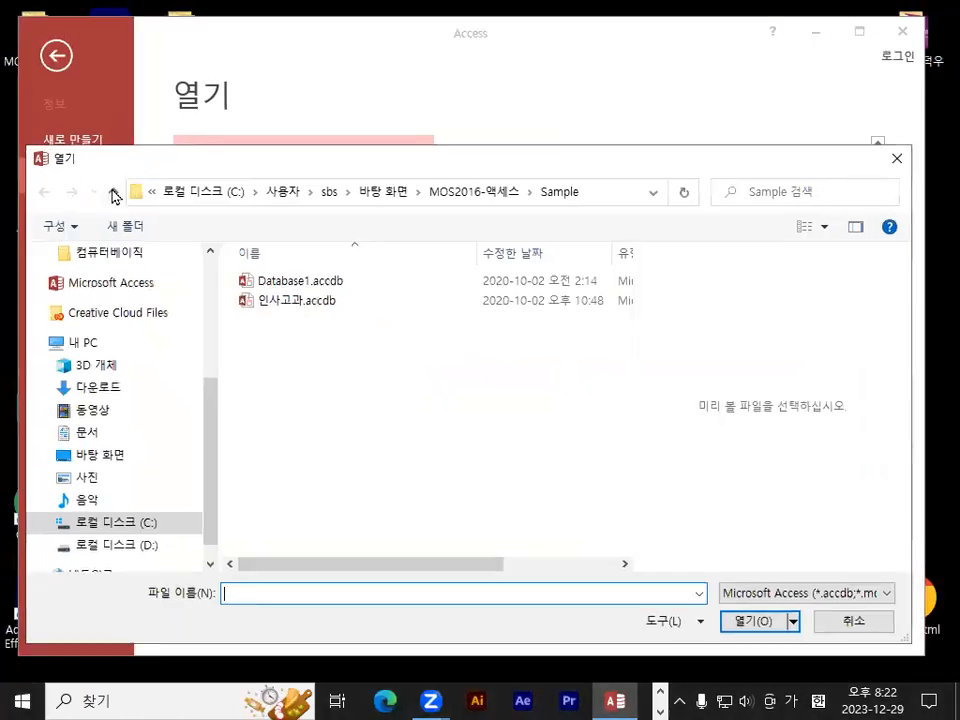
Step: Open the database 쿼리.accdb from the Chapter03 folder inside MOS2016-액세스
click(113, 195)
key(ctrl+1)
drag(278, 320, 308, 319)
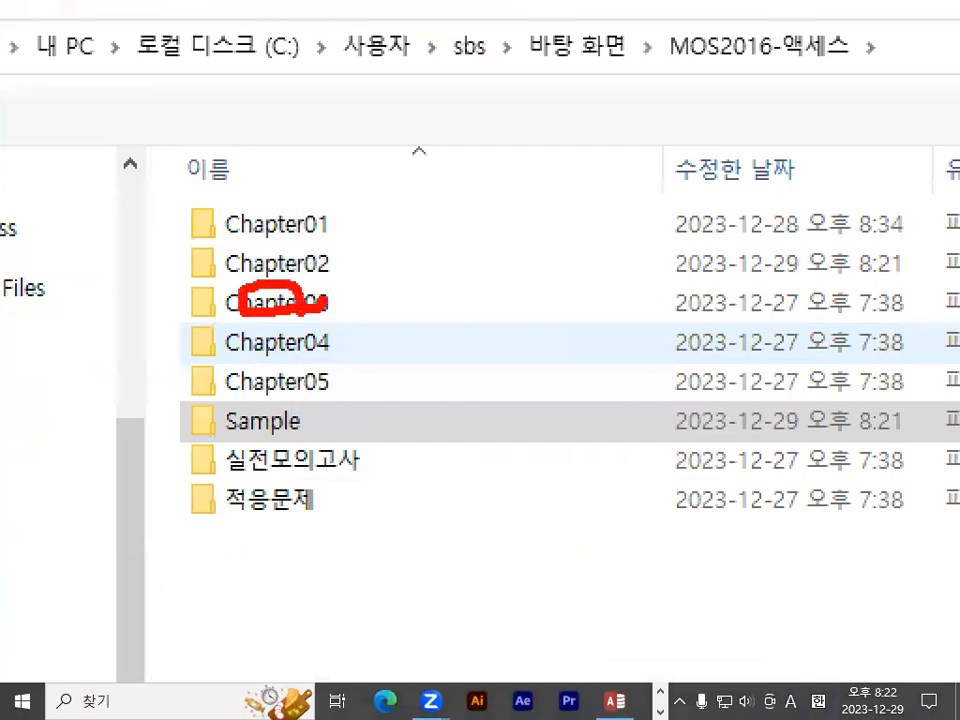
key(Escape)
double_click(276, 302)
key(ctrl+1)
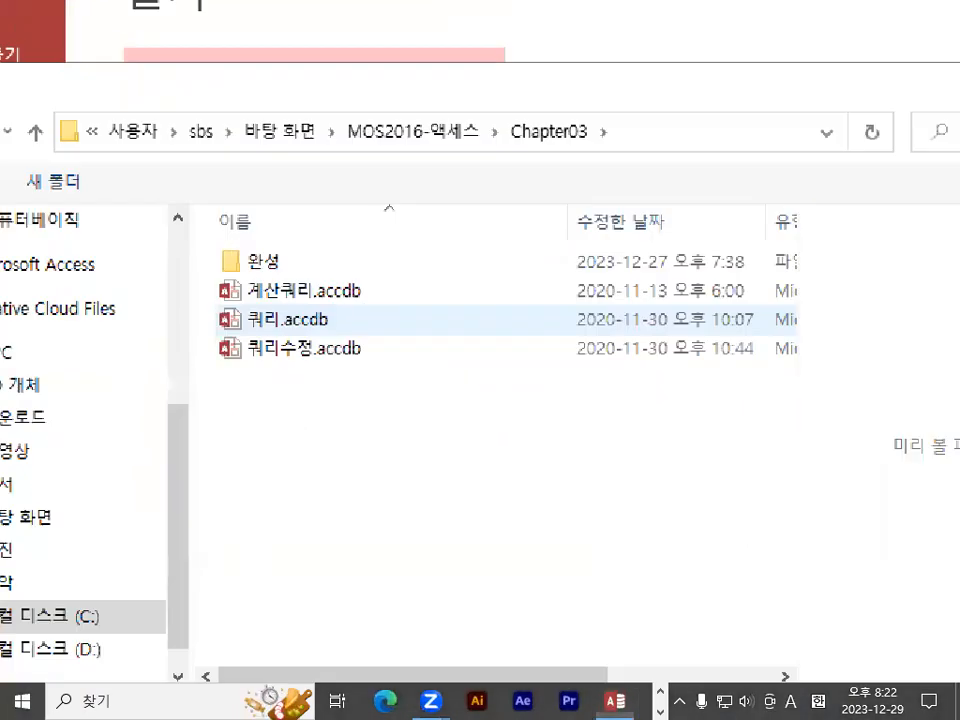
mouse_move(268, 312)
mouse_down()
mouse_move(262, 338)
mouse_move(278, 318)
mouse_up()
key(Escape)
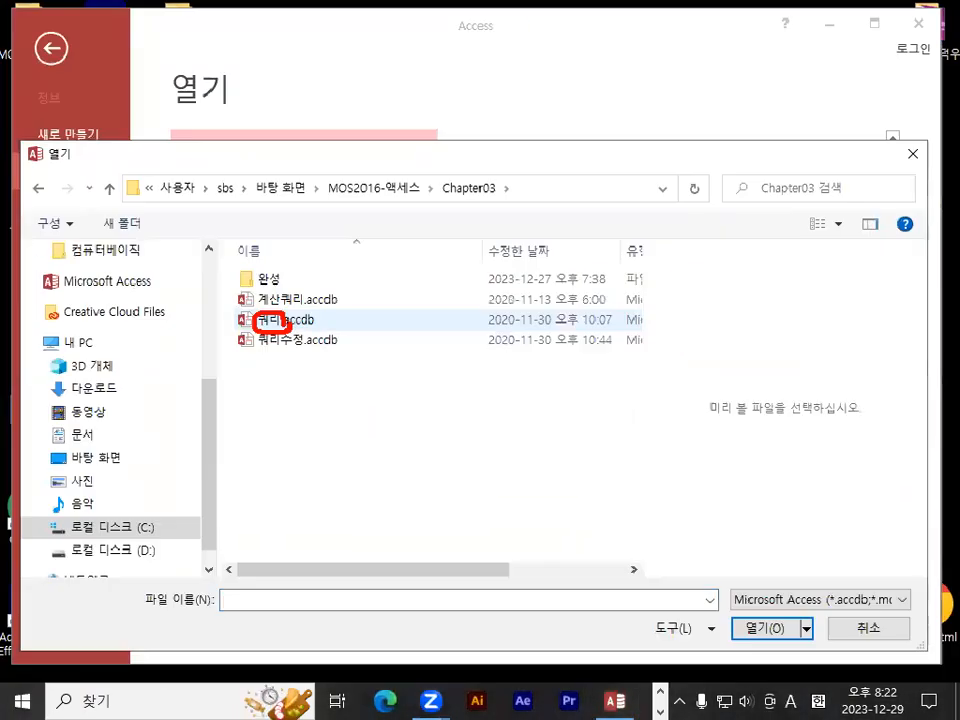
double_click(275, 320)
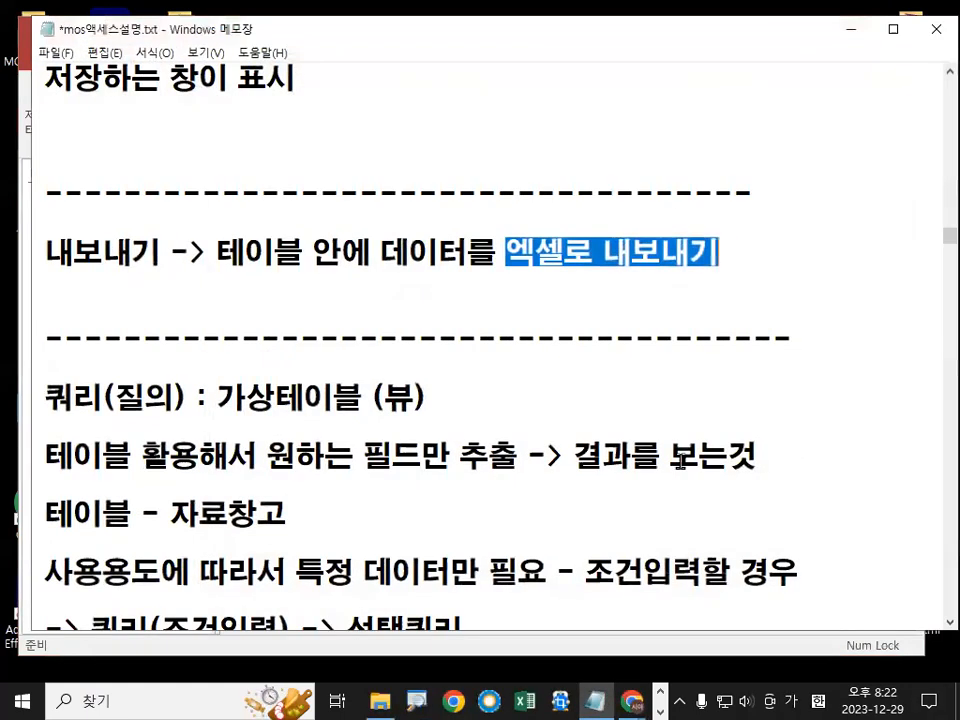
Step: Switch to the Notepad notes and replace the text after the arrow on the "테이블 활용해서 원하는 필드만 추출" line with "필요한 용도 사용"
scroll(371, 401, down, 1)
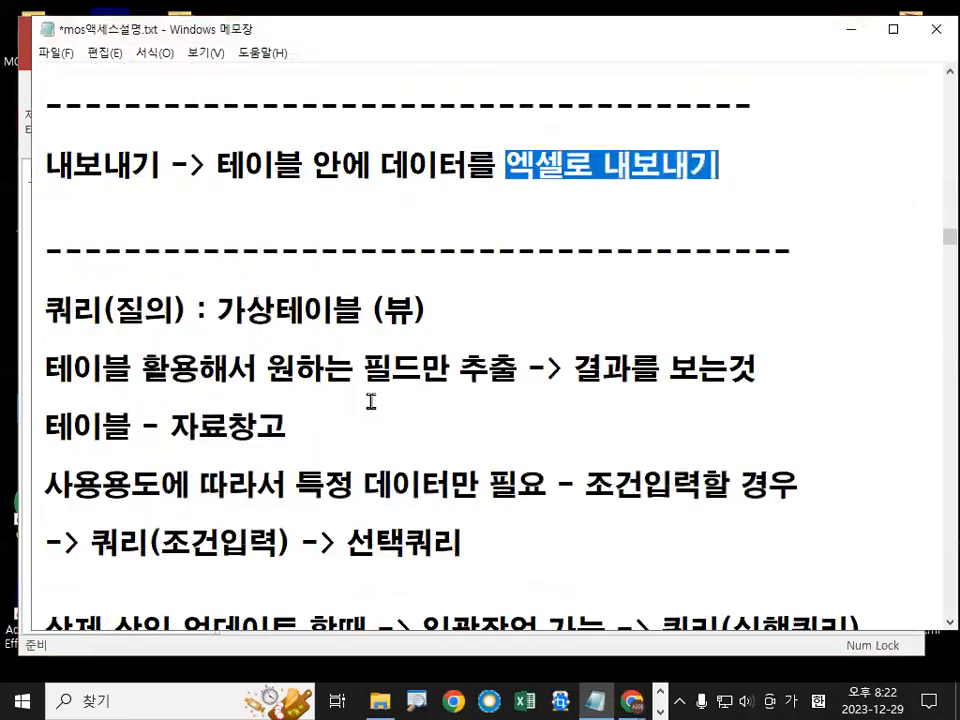
scroll(371, 401, down, 1)
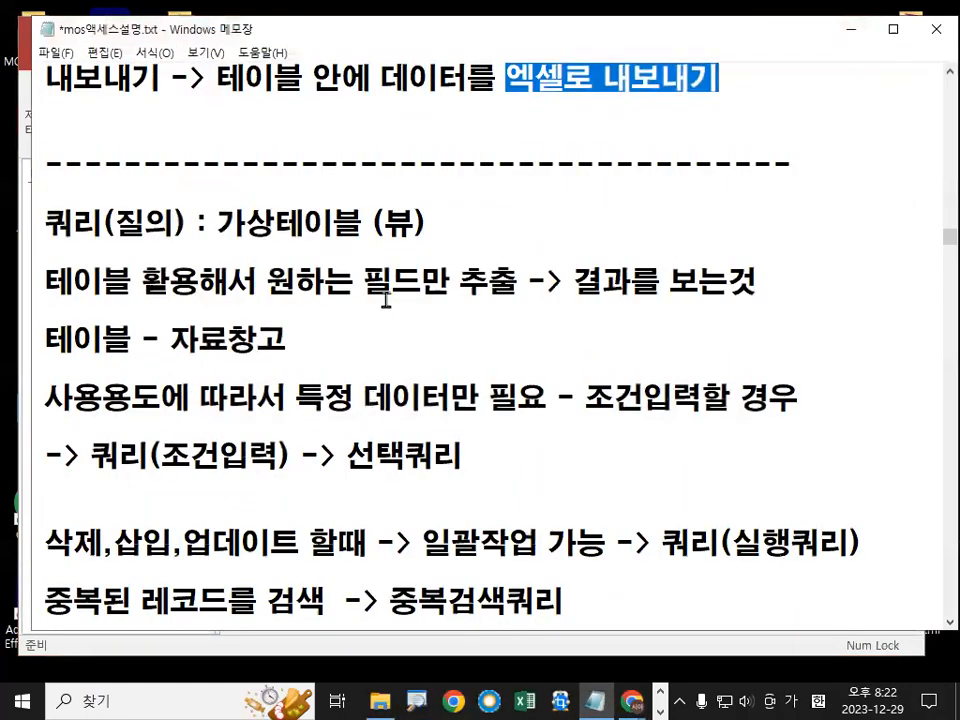
drag(374, 222, 407, 222)
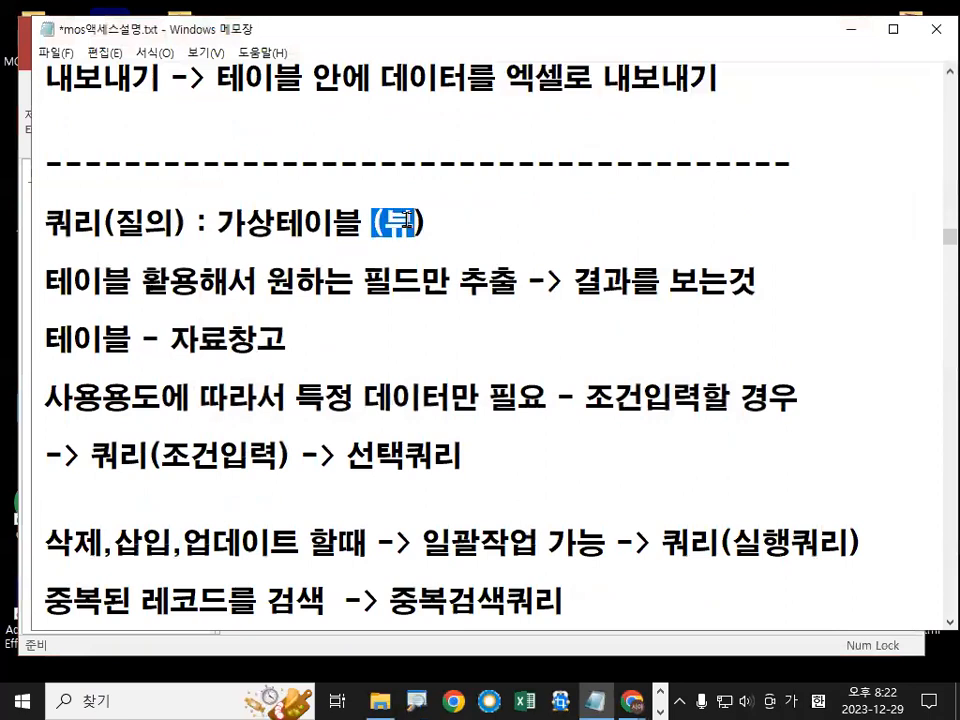
click(527, 204)
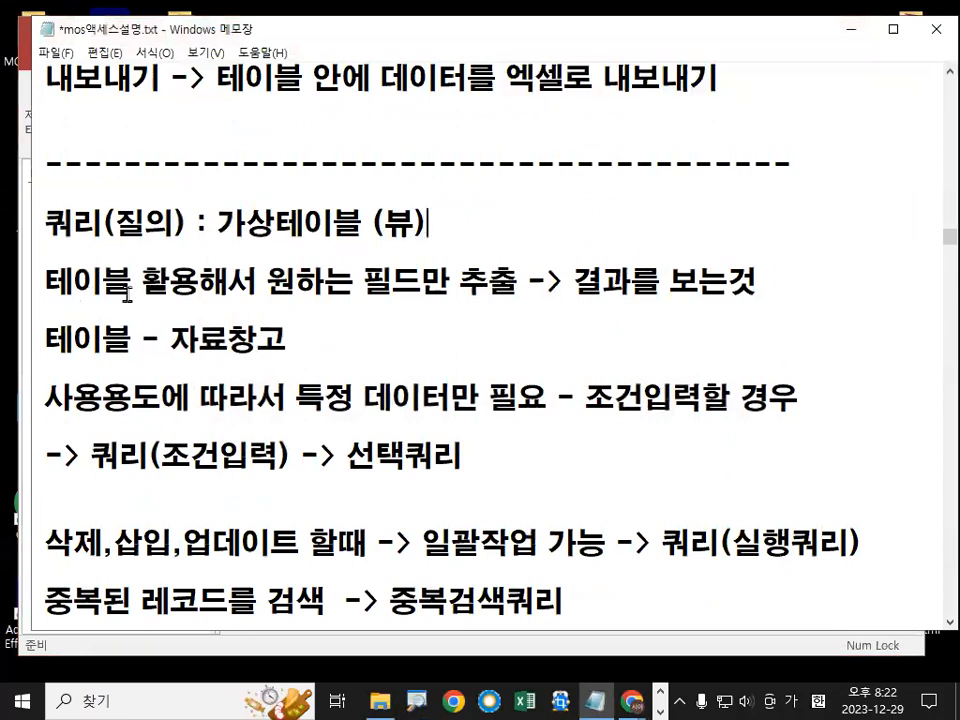
drag(45, 281, 170, 283)
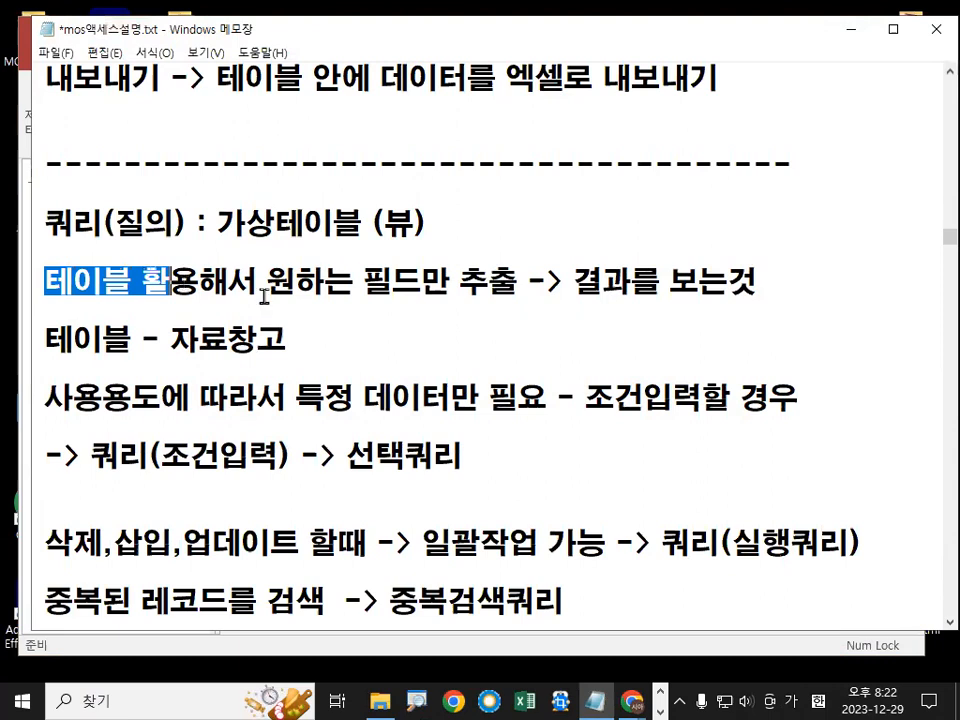
drag(268, 282, 490, 282)
click(515, 281)
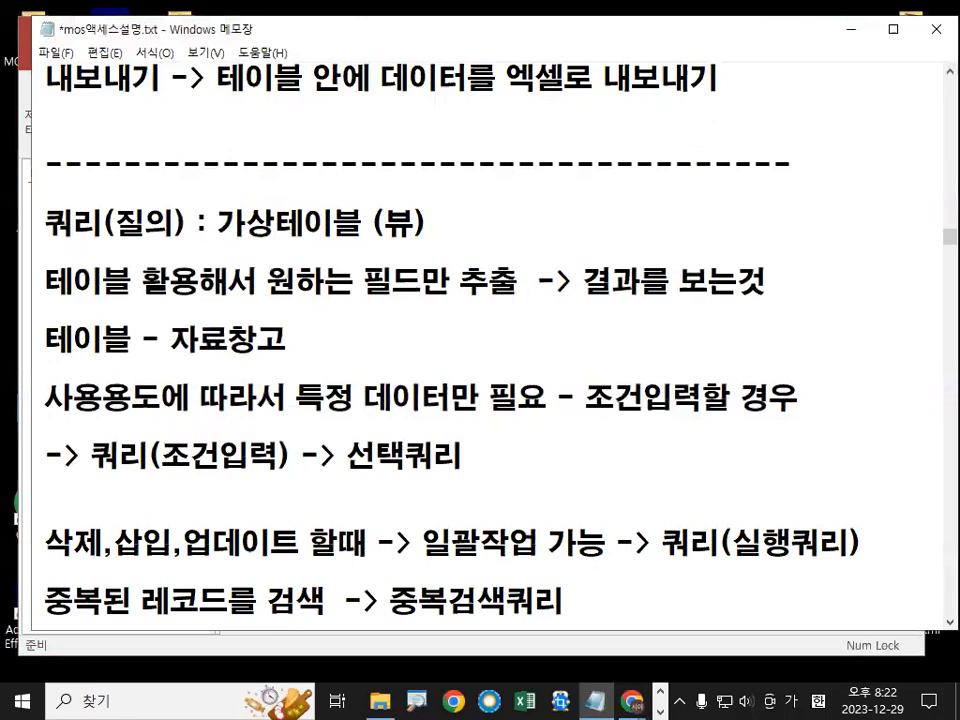
key(Right)
key(Right)
key(Right)
key(shift+End)
key(Delete)
text(필요한 용도 사)
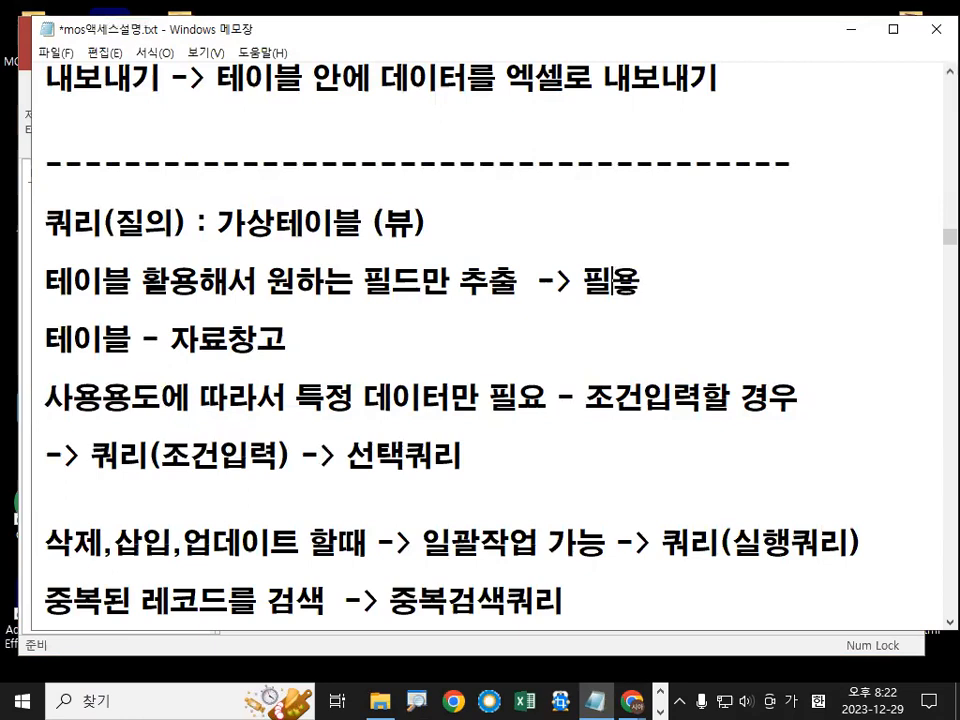
text(용)
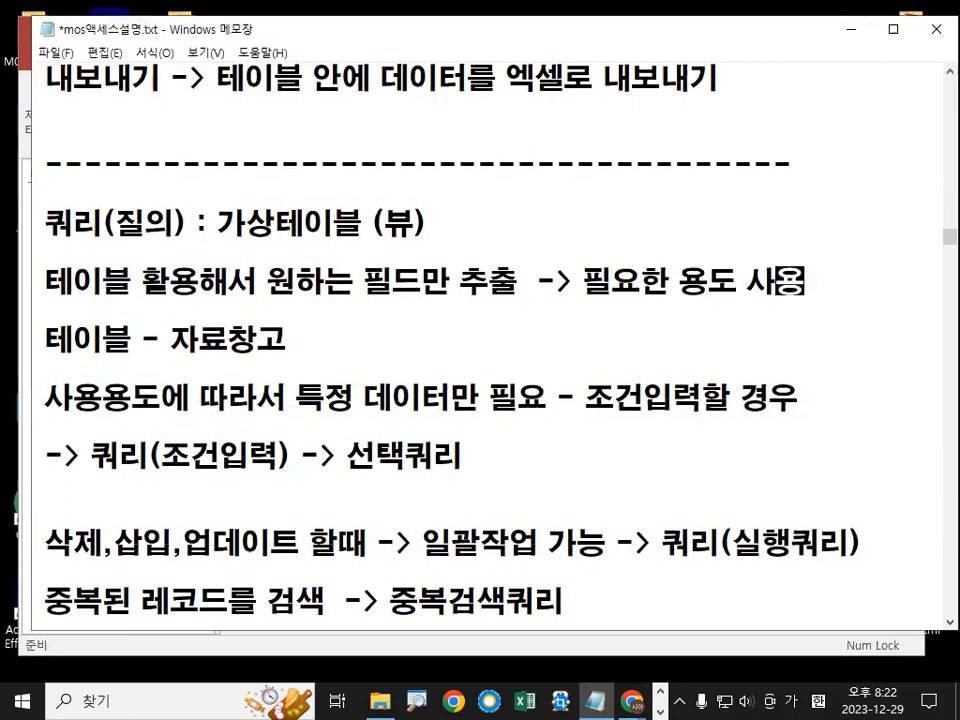
Step: Insert two blank lines between the "필요한 용도 사용" line and the "테이블 - 자료창고" line
key(Left)
key(Left)
key(Left)
key(Left)
key(Left)
key(Left)
key(Left)
key(Left)
key(Left)
key(Left)
key(Left)
key(Left)
key(Left)
key(Left)
key(Left)
key(Left)
key(Left)
key(Left)
key(Left)
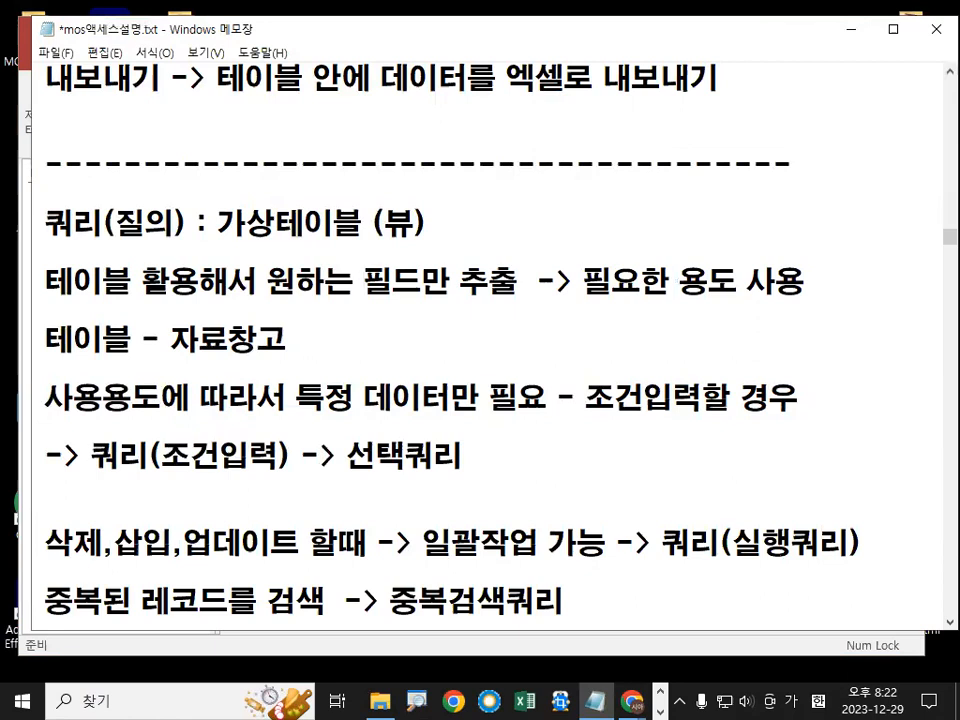
key(shift+Up)
key(shift+Down)
key(shift+End)
key(Down)
key(Return)
key(Return)
key(Return)
key(Return)
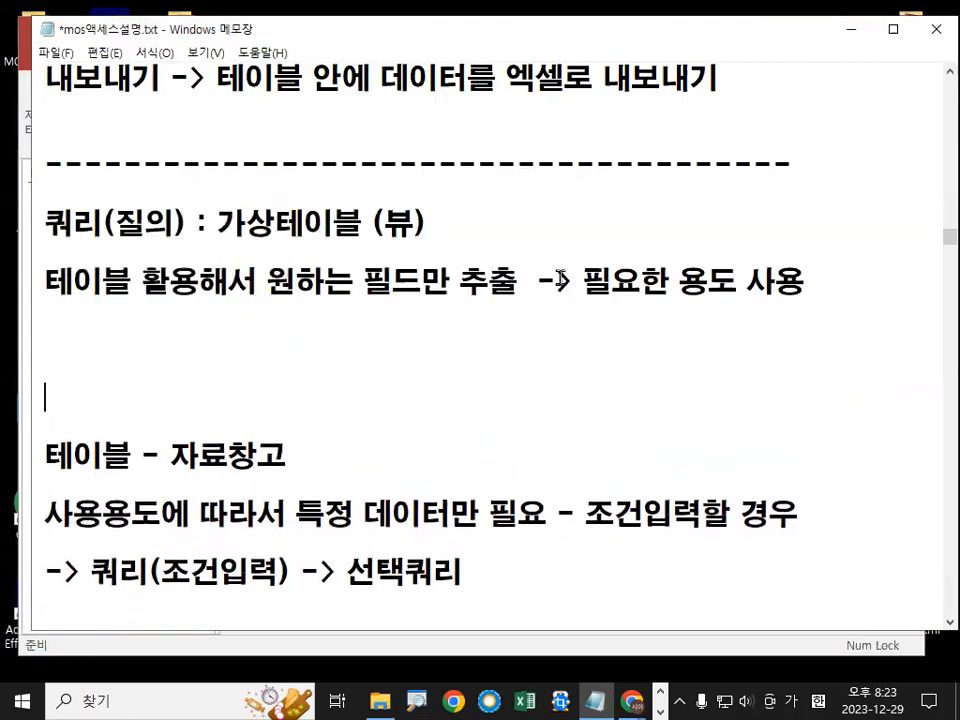
Step: Write "선택쿼리 = 단순쿼리마법사 (선택쿼리 / 요약쿼리)" on the first blank line below the query definition
key(shift+End)
key(Down)
text(선택쿼)
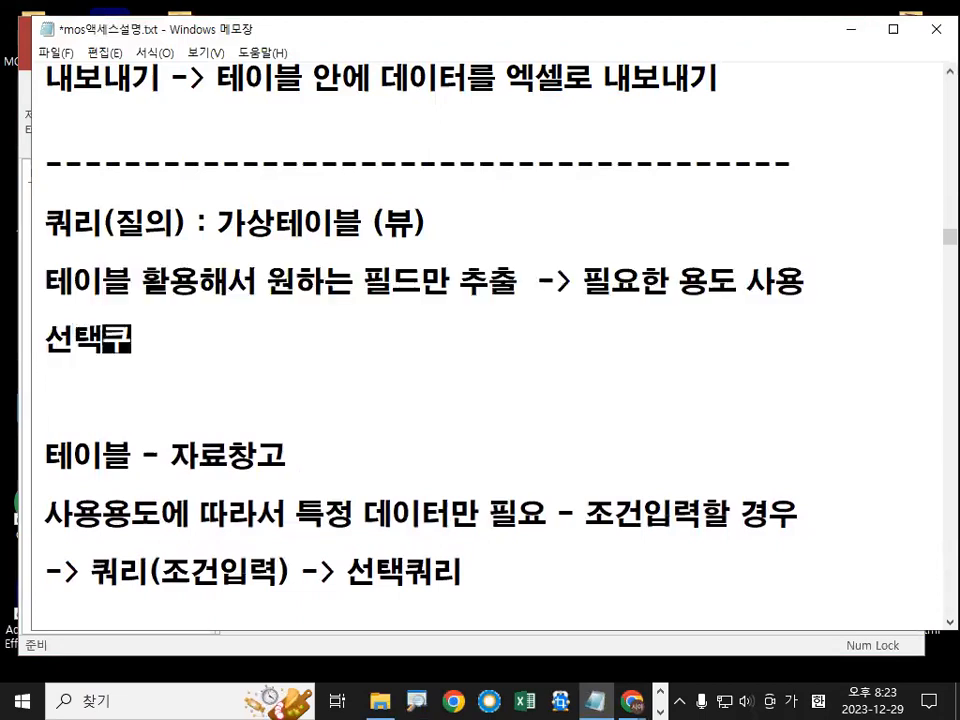
text(리 = )
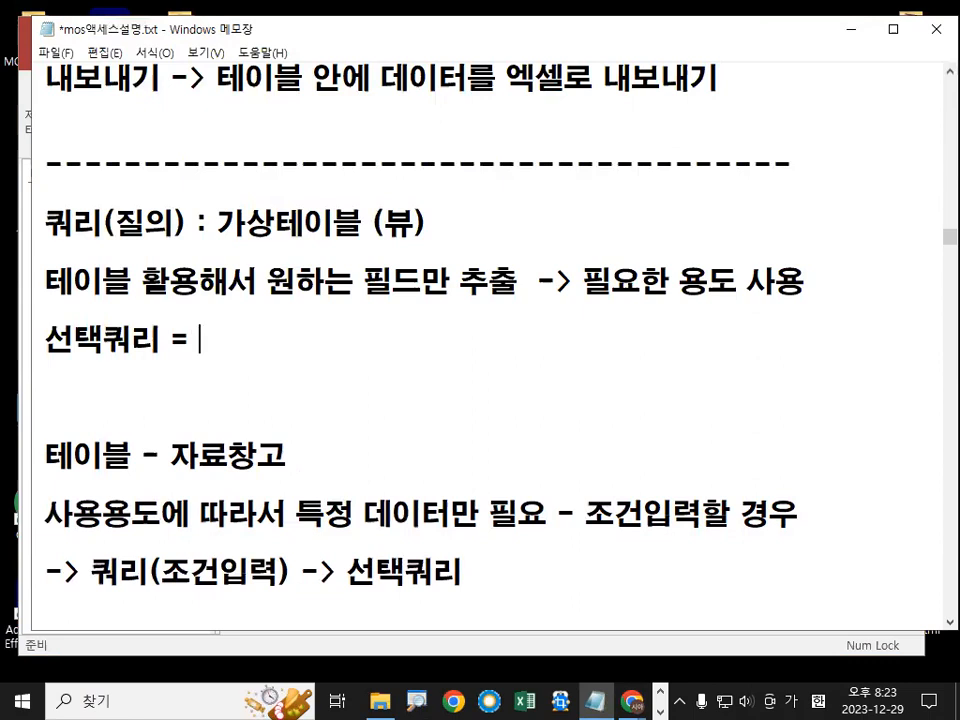
text(단)
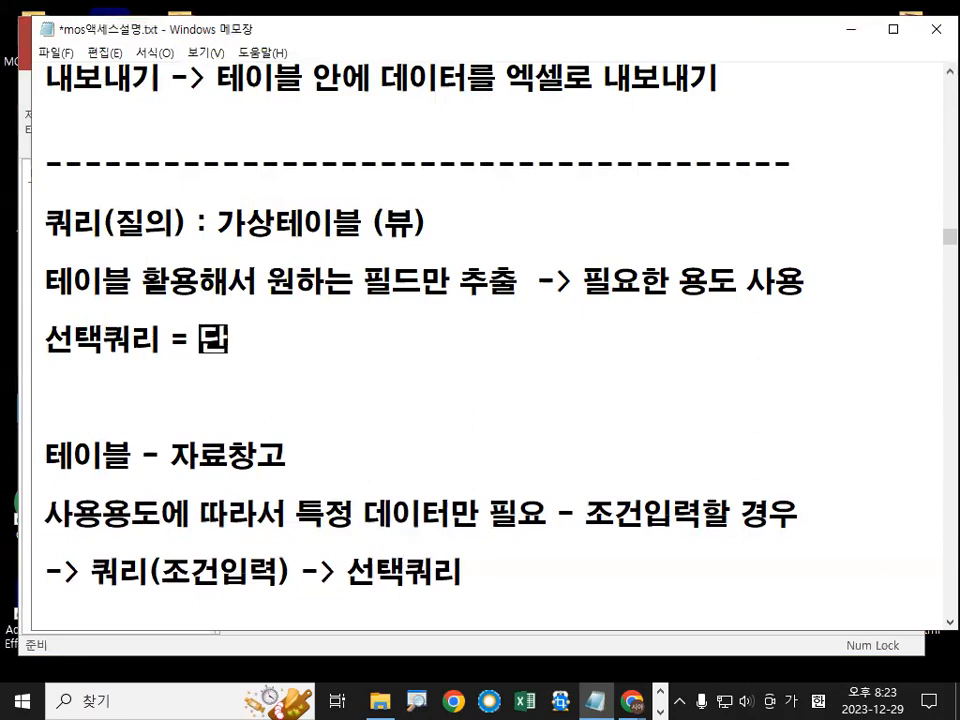
text(순쿼리마법)
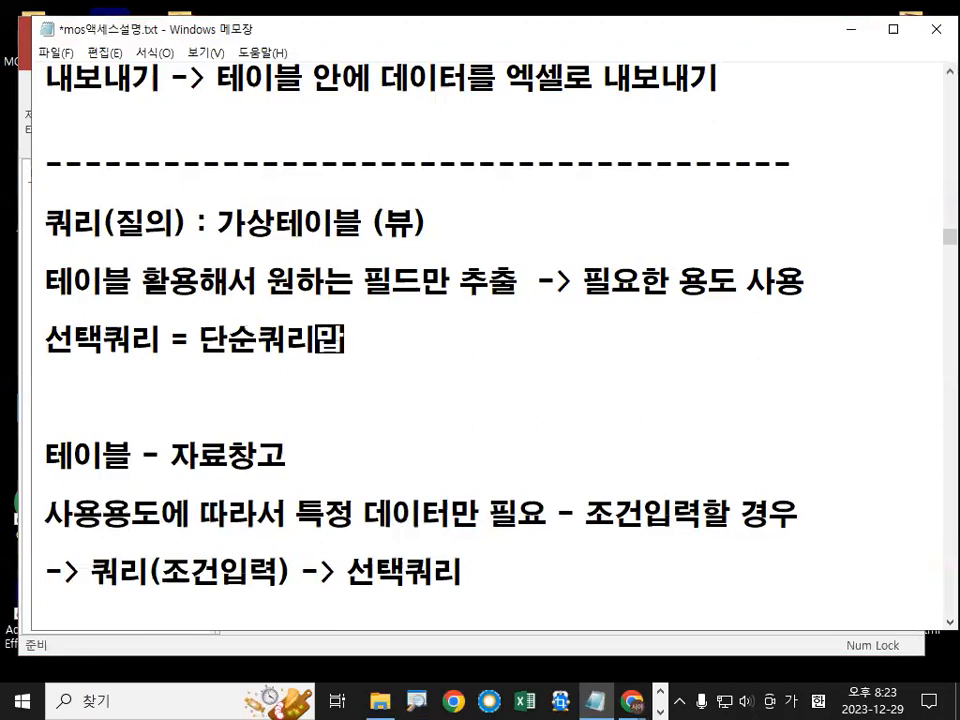
text(사)
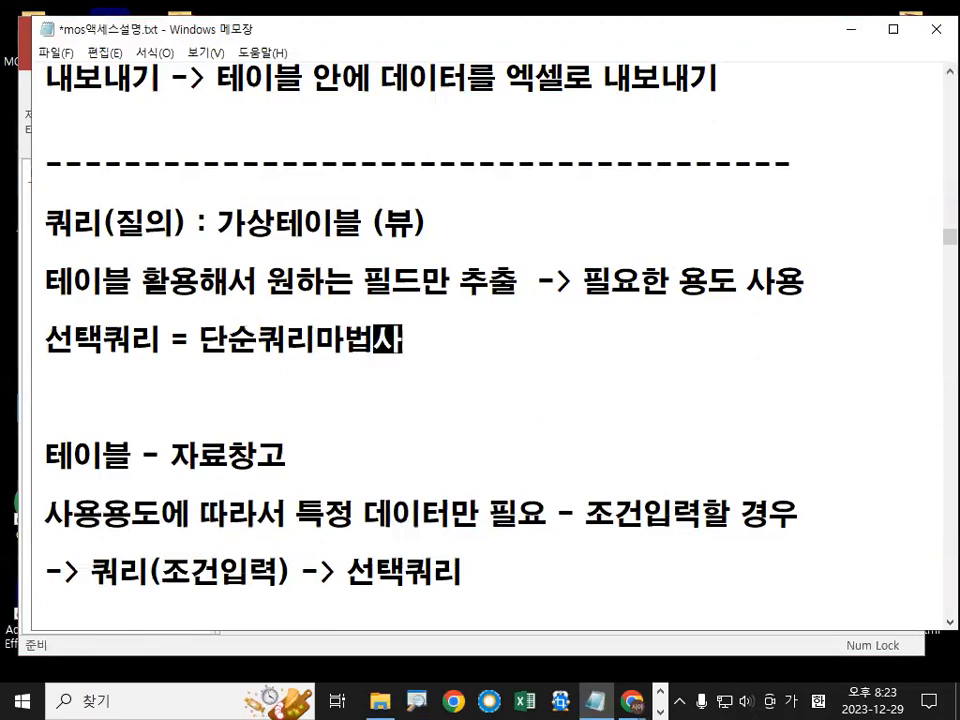
text( (선택쿼리)
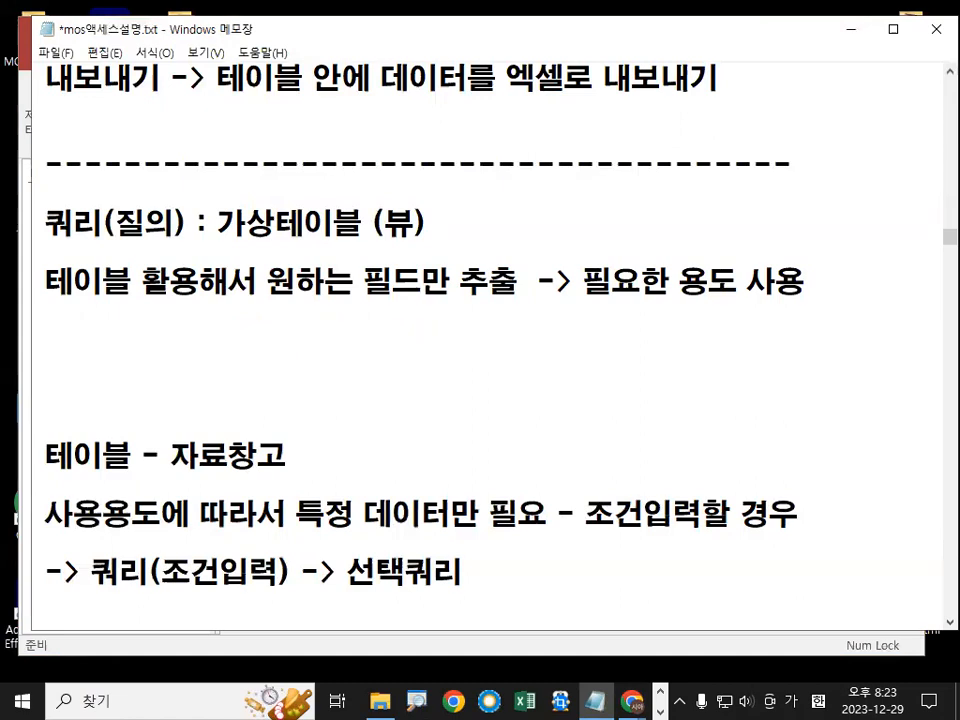
text( / 요)
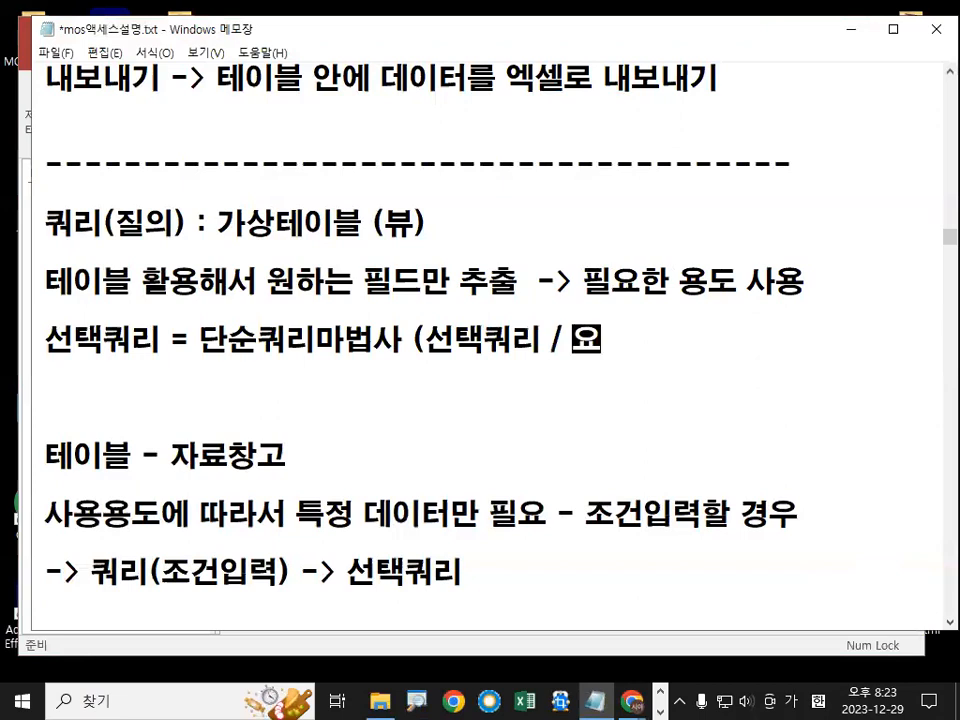
text(약쿼리))
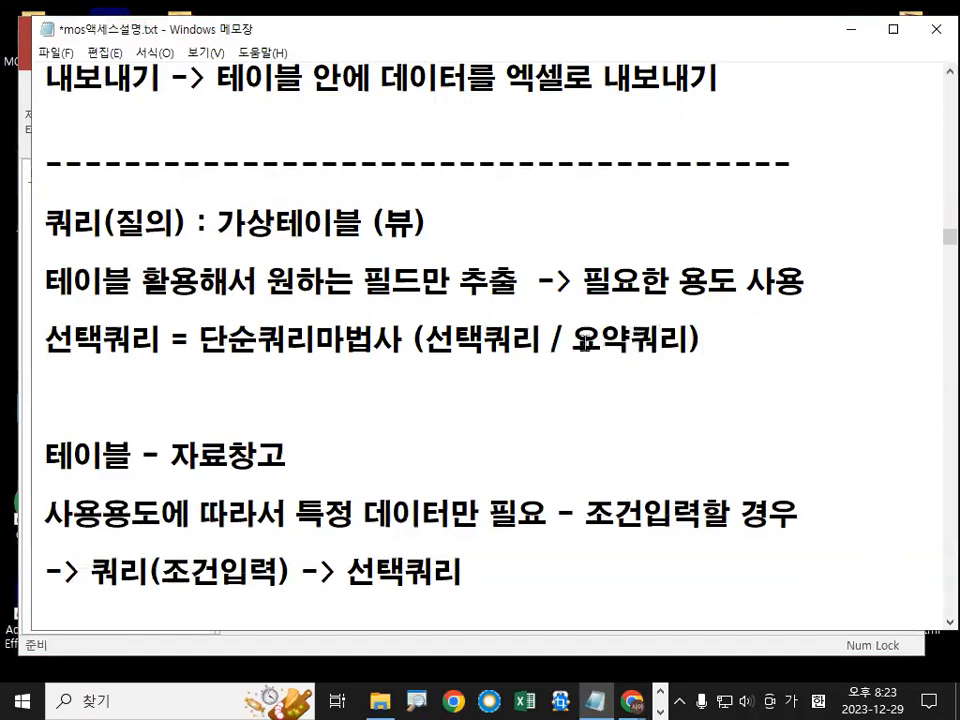
Step: Underline and cross out "단순쿼리마법사" with the on-screen annotation pen, and clear the marks
drag(572, 340, 692, 340)
click(692, 340)
key(ctrl+2)
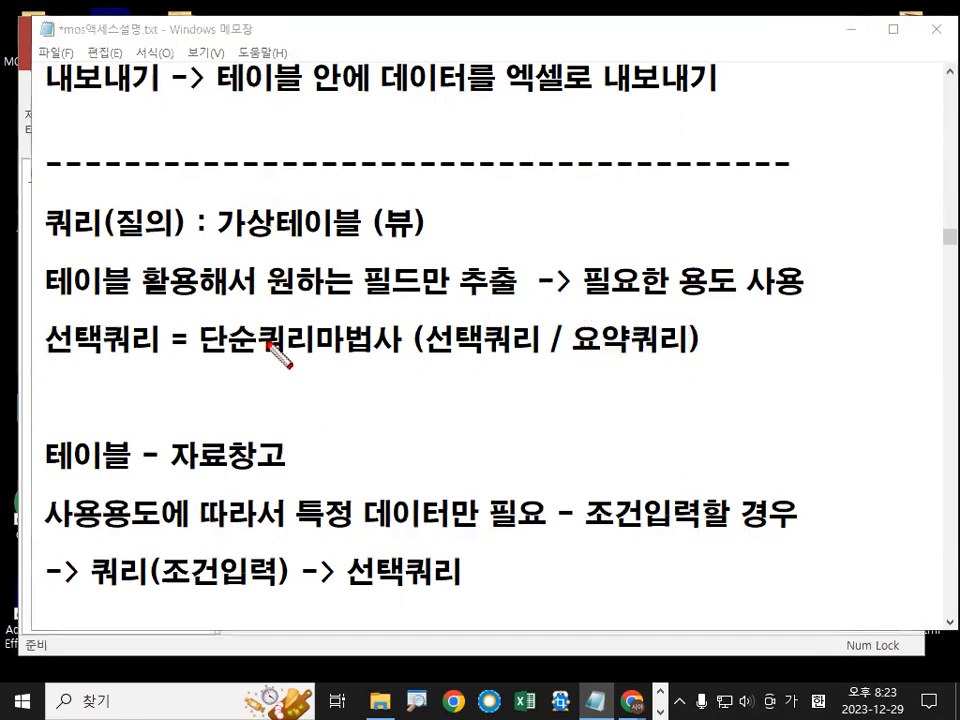
drag(203, 360, 376, 358)
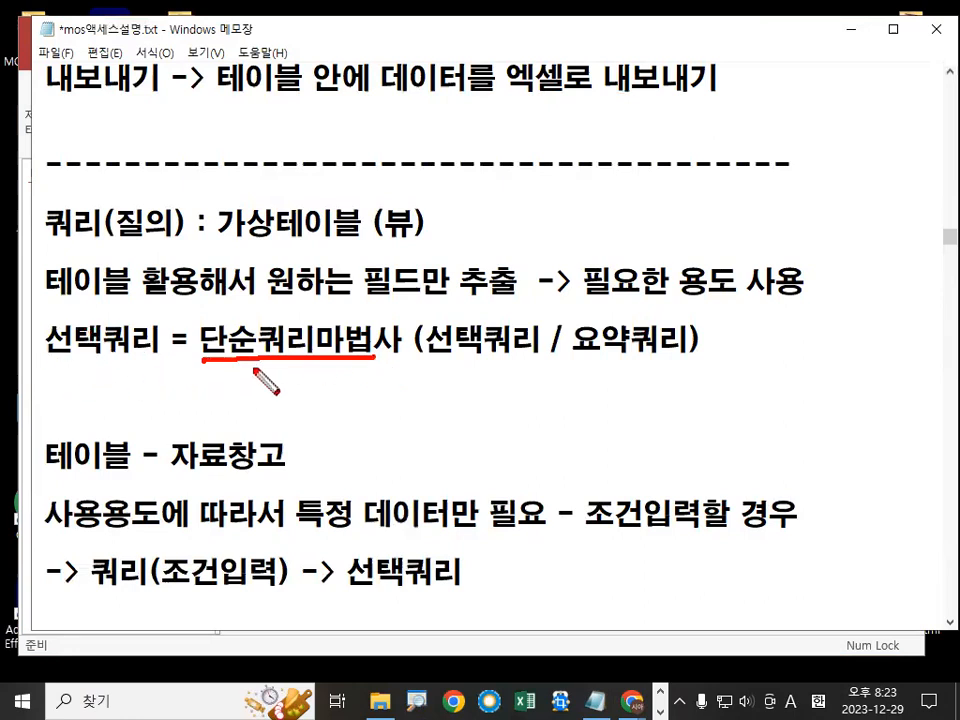
drag(317, 296, 273, 377)
drag(267, 296, 315, 377)
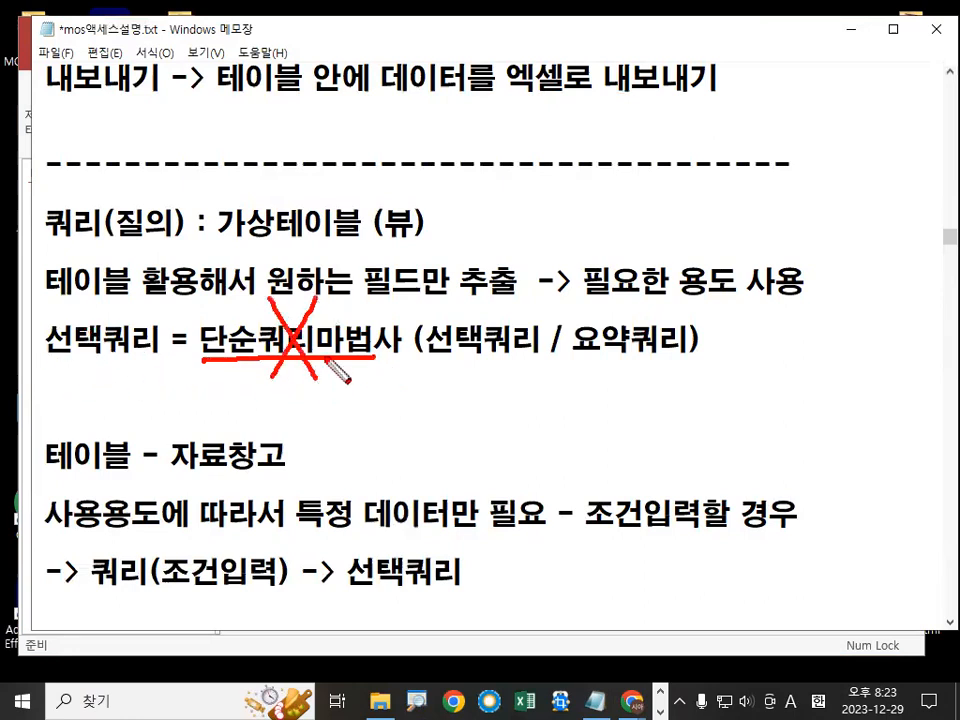
key(Escape)
Step: Delete the three lines from "테이블 - 자료창고" to "-> 쿼리(조건입력) -> 선택쿼리" and the surrounding blank lines
click(138, 399)
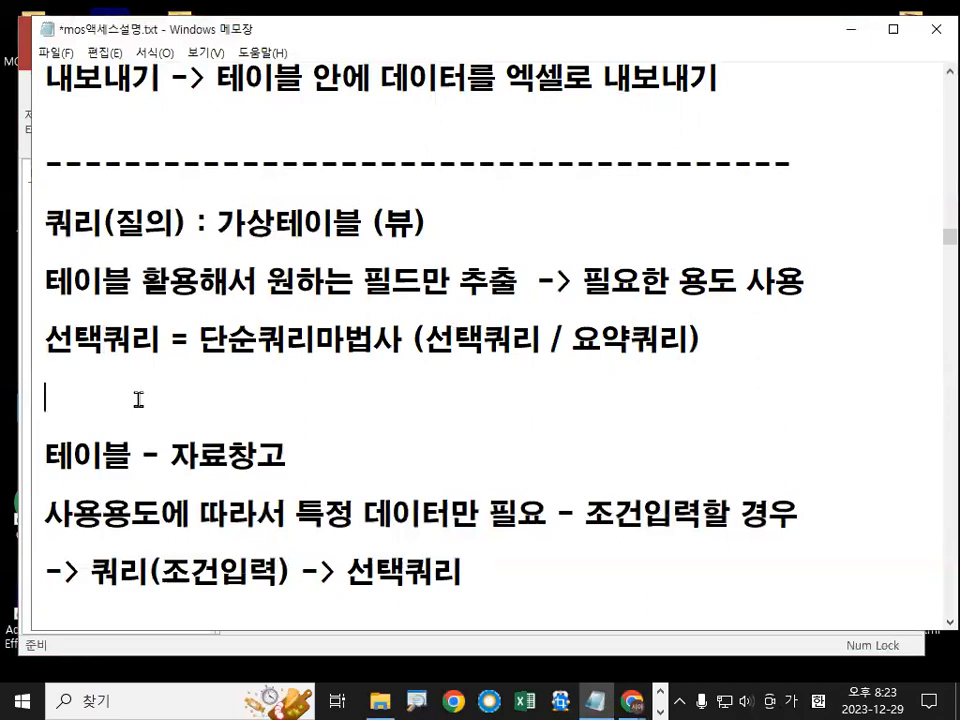
key(shift+Down)
key(shift+Down)
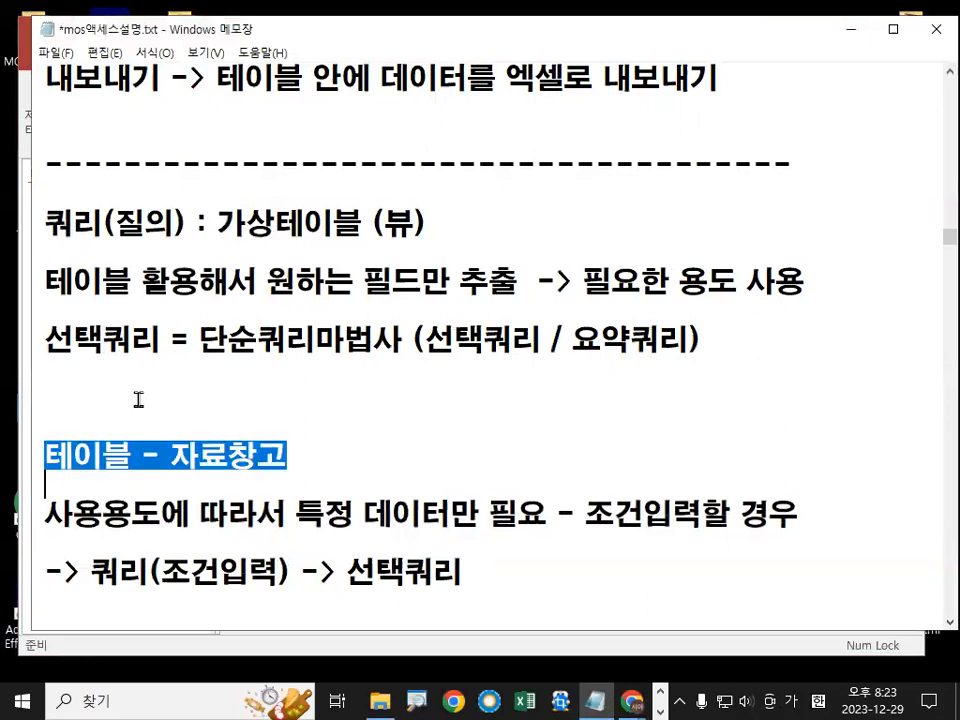
key(shift+Down)
key(Delete)
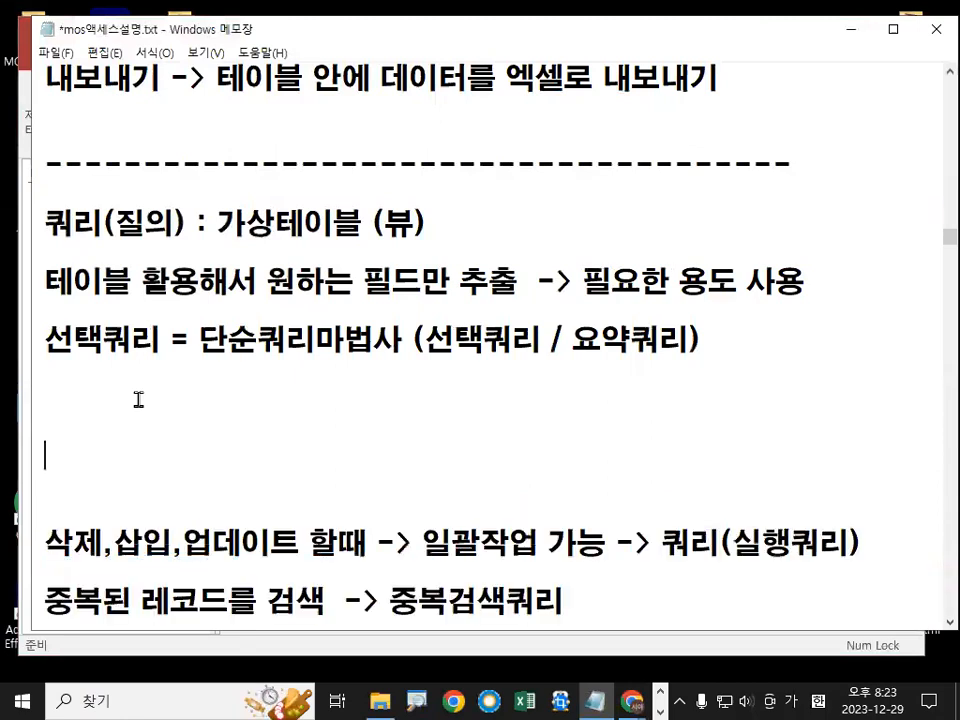
key(Up)
key(Delete)
key(Delete)
key(Delete)
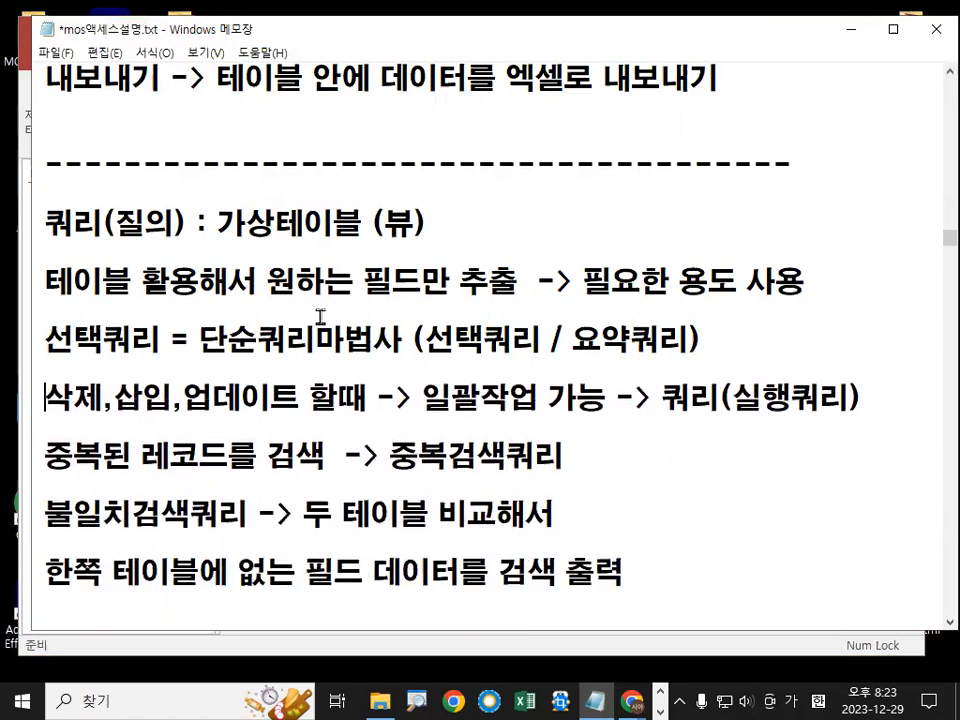
Step: Examine the notes line on batch delete, insert and update operations with action queries (실행쿼리)
drag(430, 396, 562, 407)
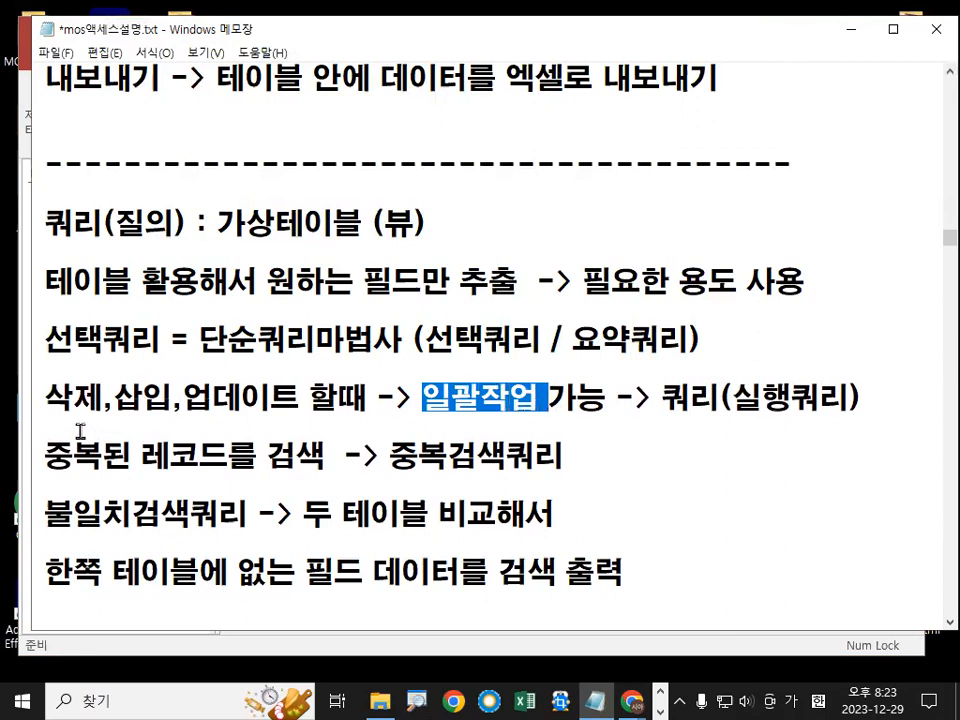
drag(46, 397, 336, 398)
click(340, 400)
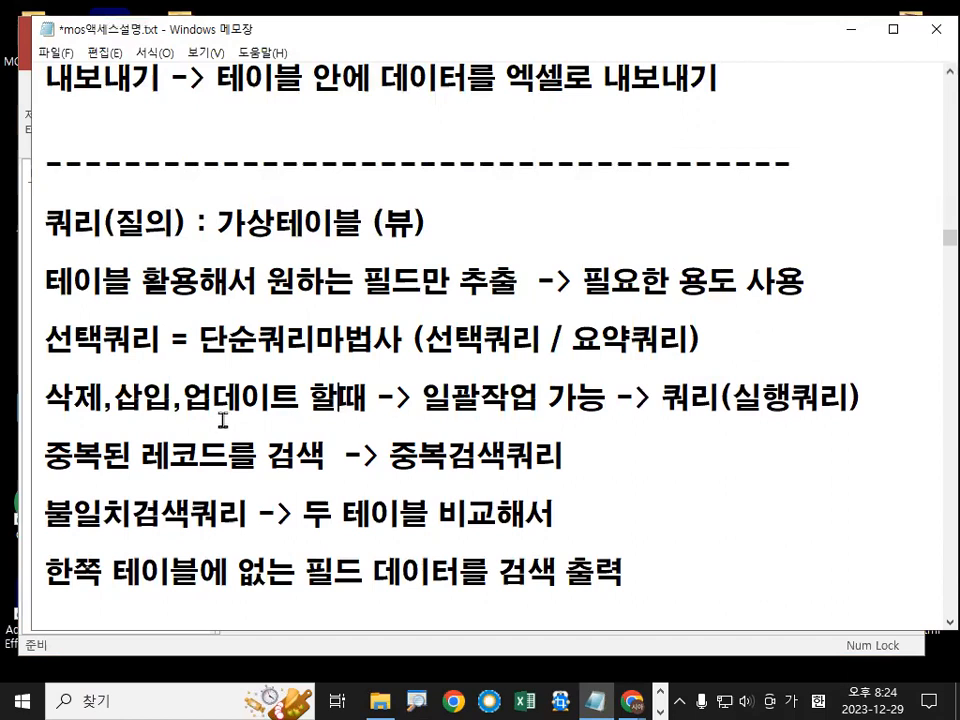
key(ctrl+2)
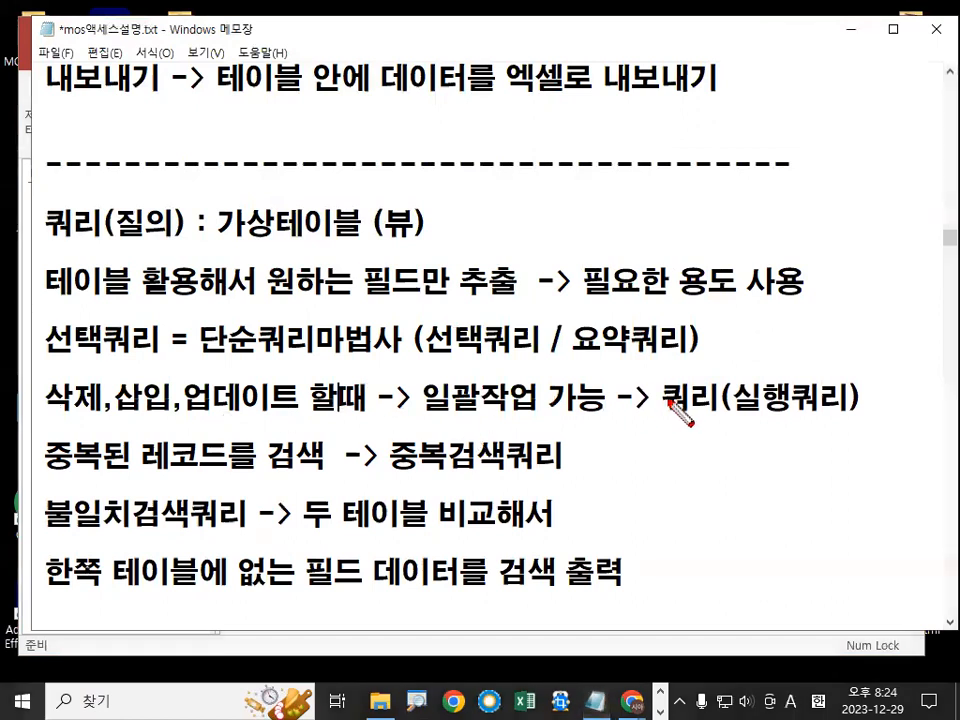
drag(100, 404, 99, 418)
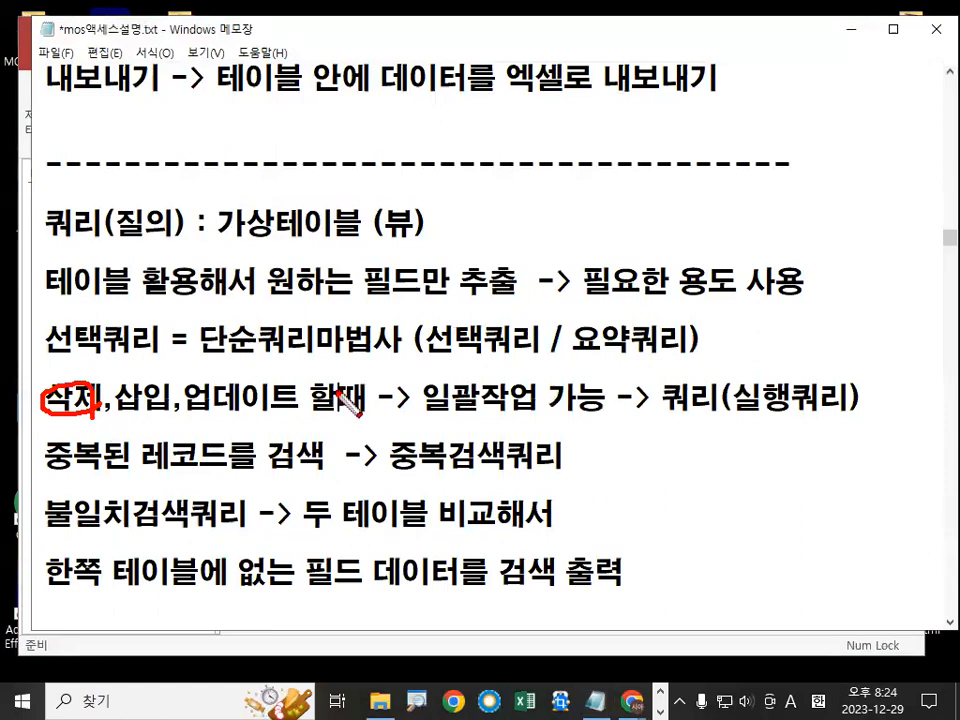
key(Escape)
drag(660, 398, 852, 398)
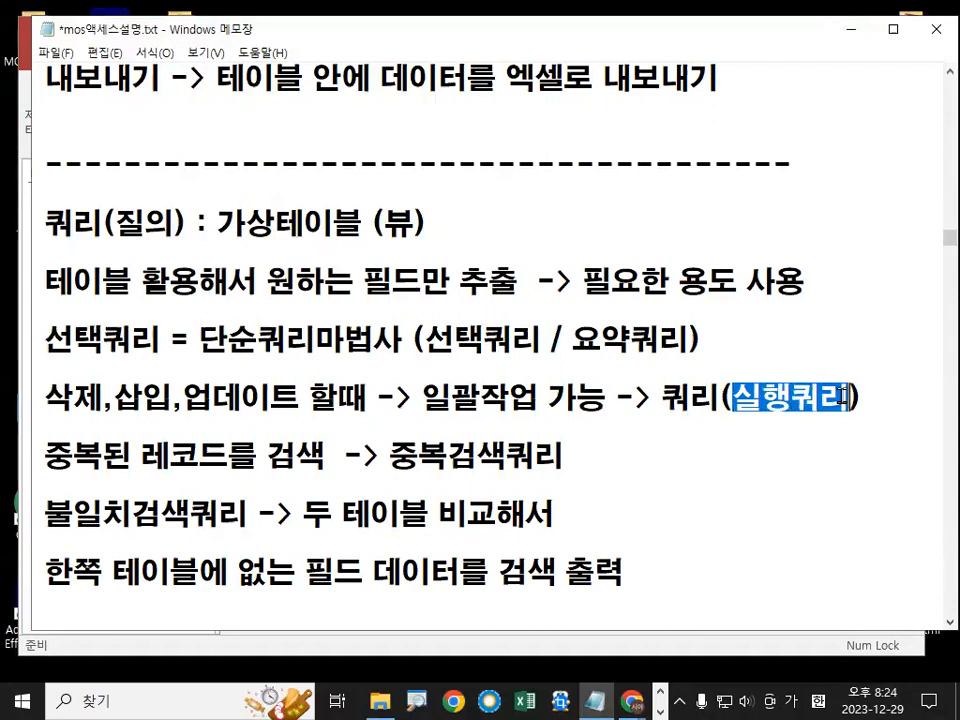
drag(44, 398, 581, 404)
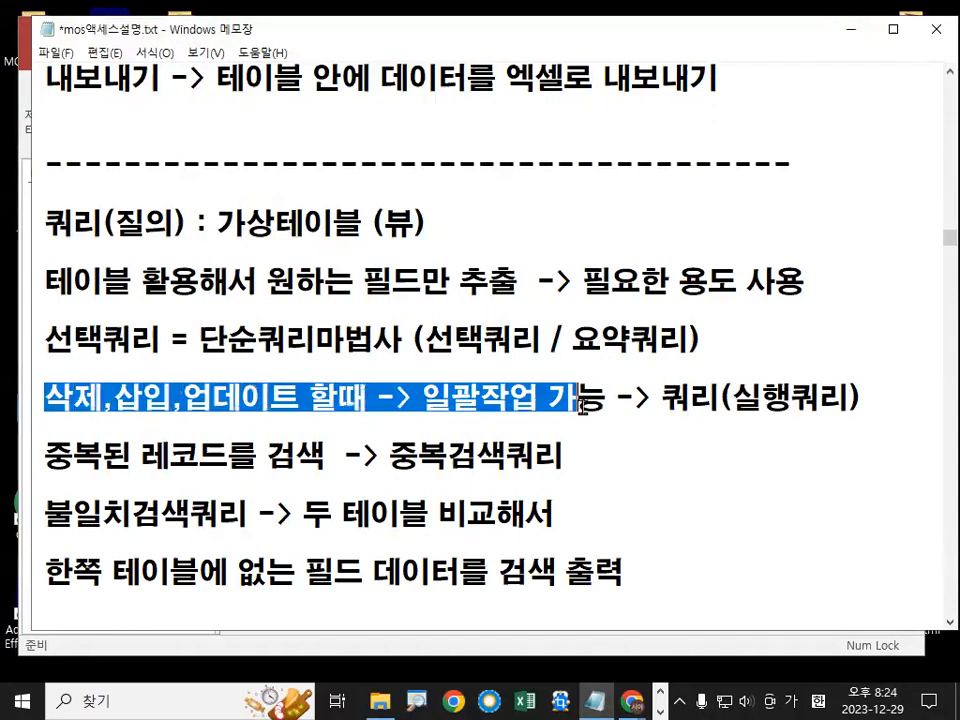
Step: Insert a blank line between the action query (실행쿼리) line and the "중복된 레코드를 검색" line
drag(114, 398, 296, 396)
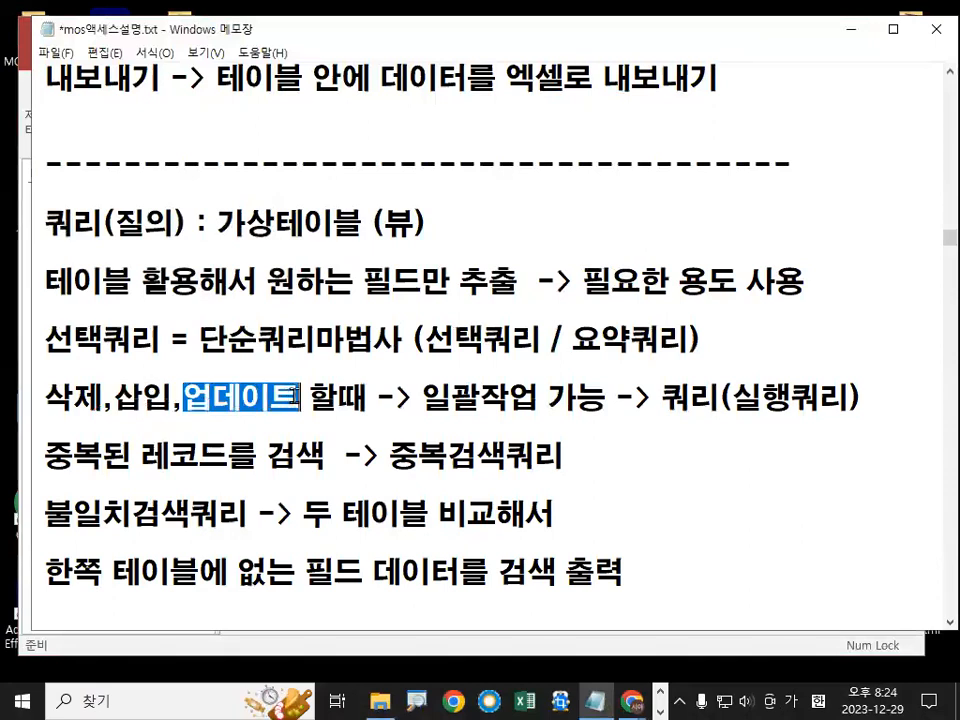
click(296, 396)
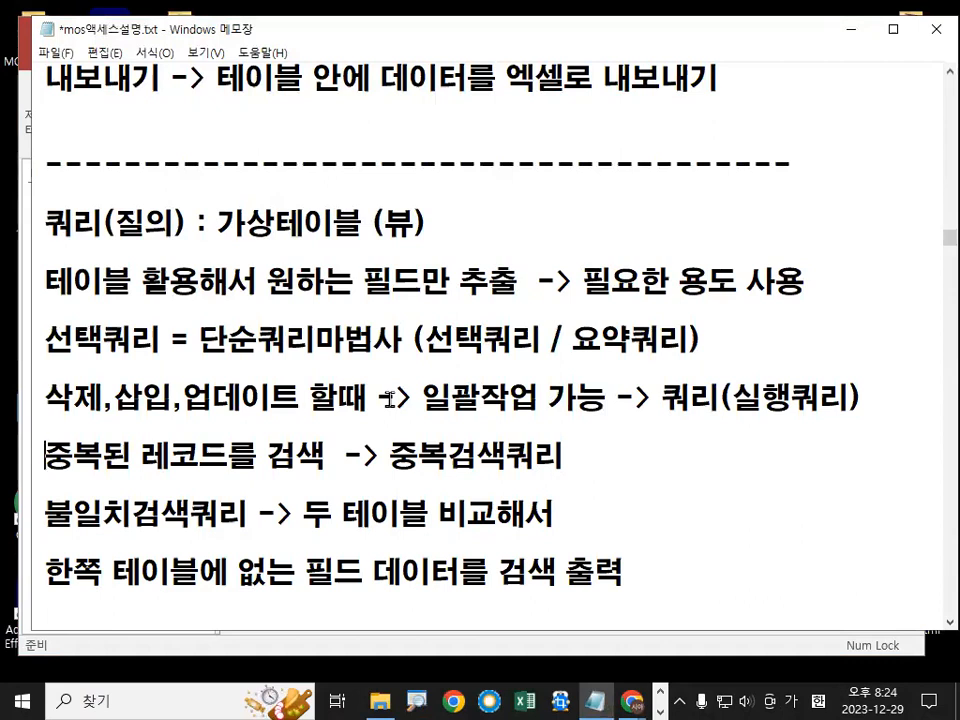
key(Return)
key(Down)
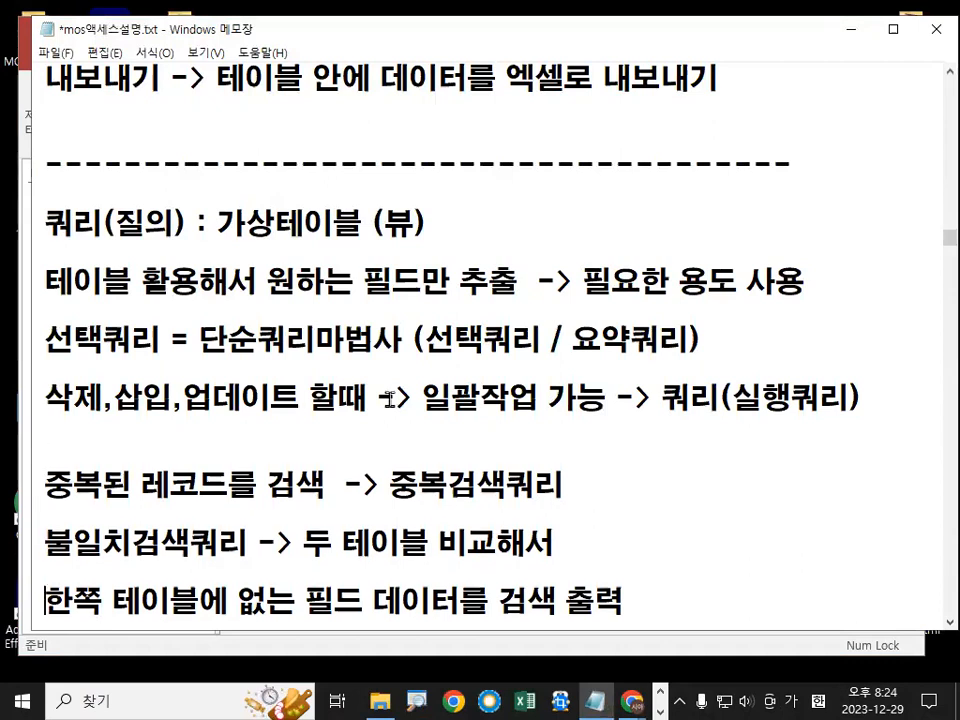
key(Down)
key(Up)
key(Up)
key(Up)
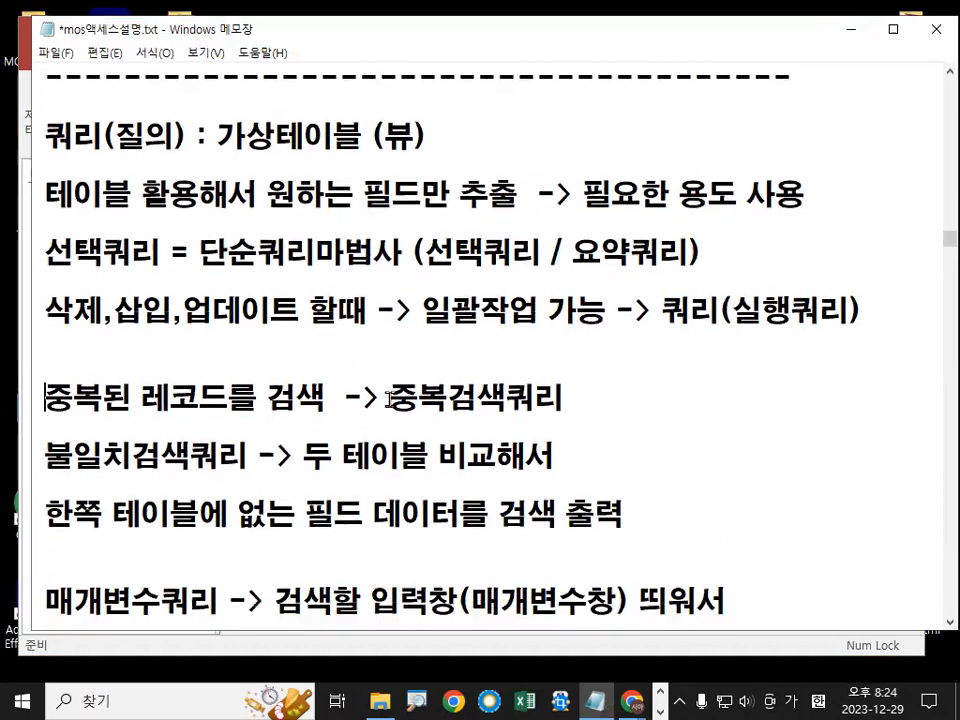
Step: Insert a blank line between the "중복검색쿼리" line and the "불일치검색쿼리" line
key(shift+End)
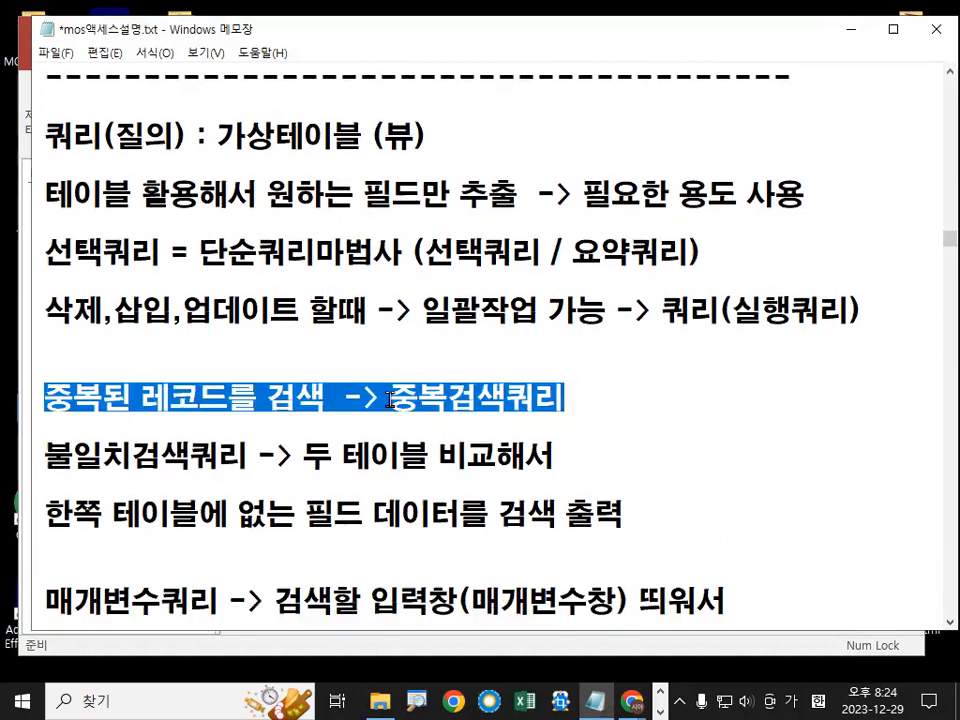
key(Home)
key(shift+End)
key(Right)
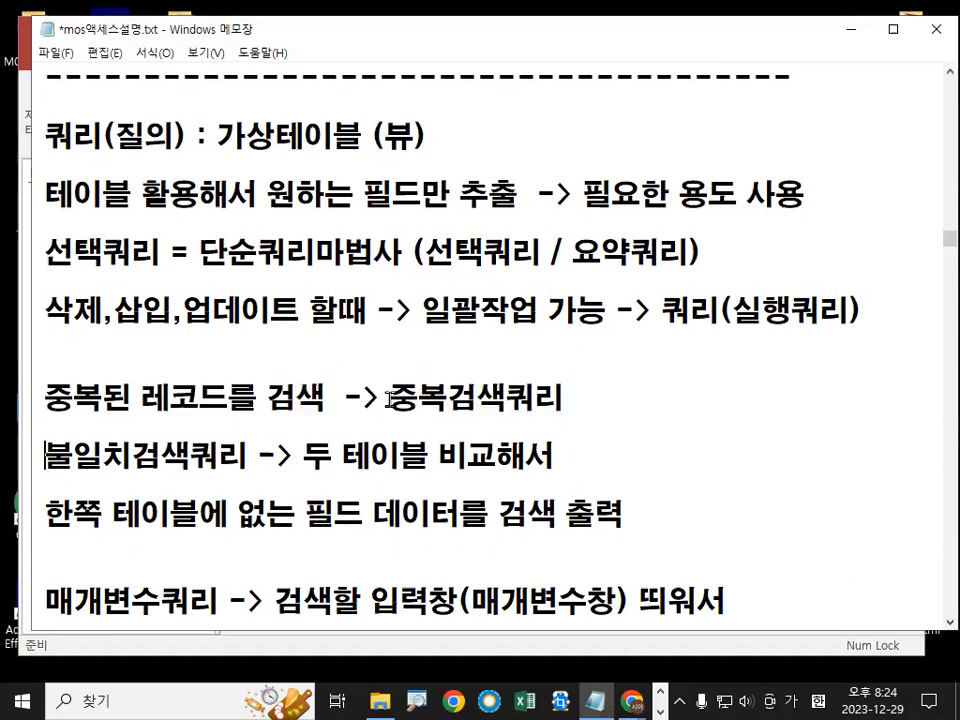
key(Return)
key(Down)
key(Return)
key(BackSpace)
key(Up)
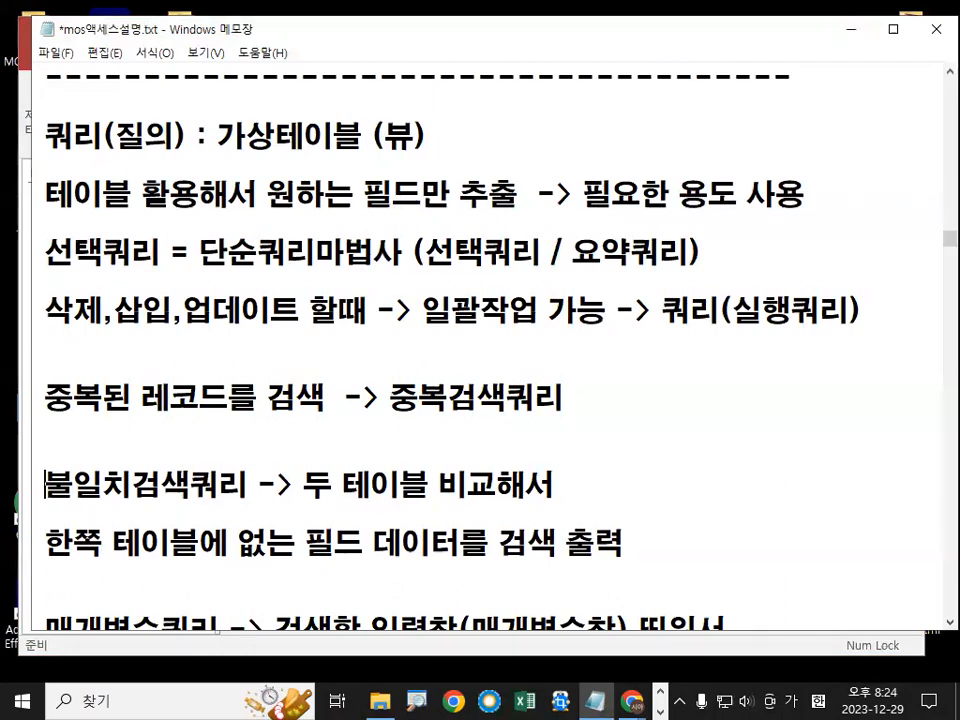
Step: Underline the key words of the "불일치검색쿼리" explanation, circle "검색" and "출력" with the annotation pen, and clear the marks
scroll(343, 483, down, 1)
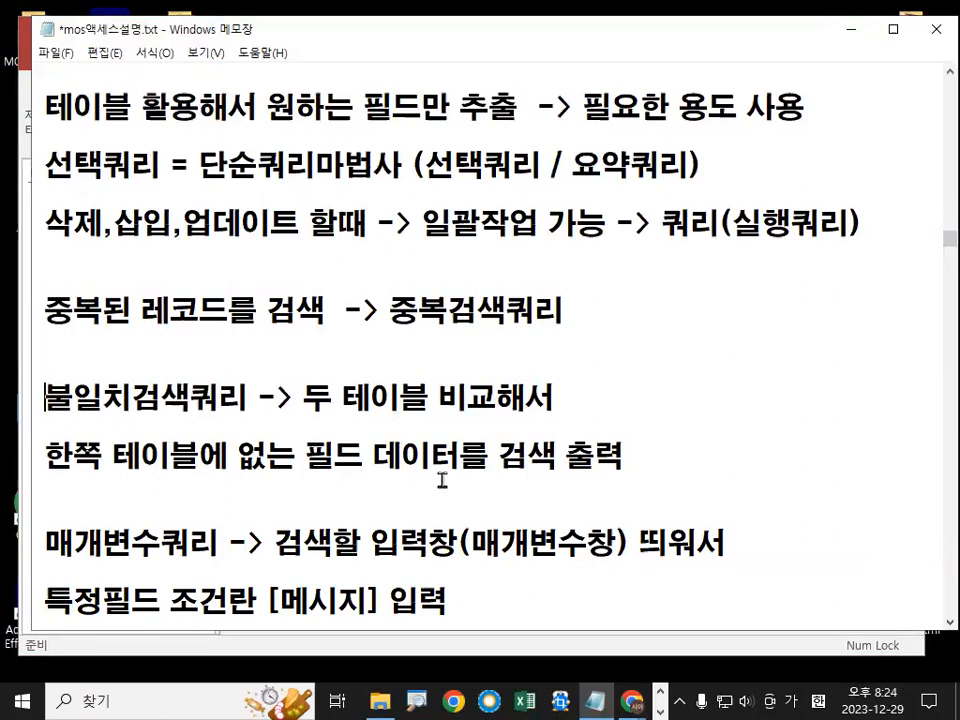
drag(308, 408, 462, 411)
drag(46, 468, 154, 466)
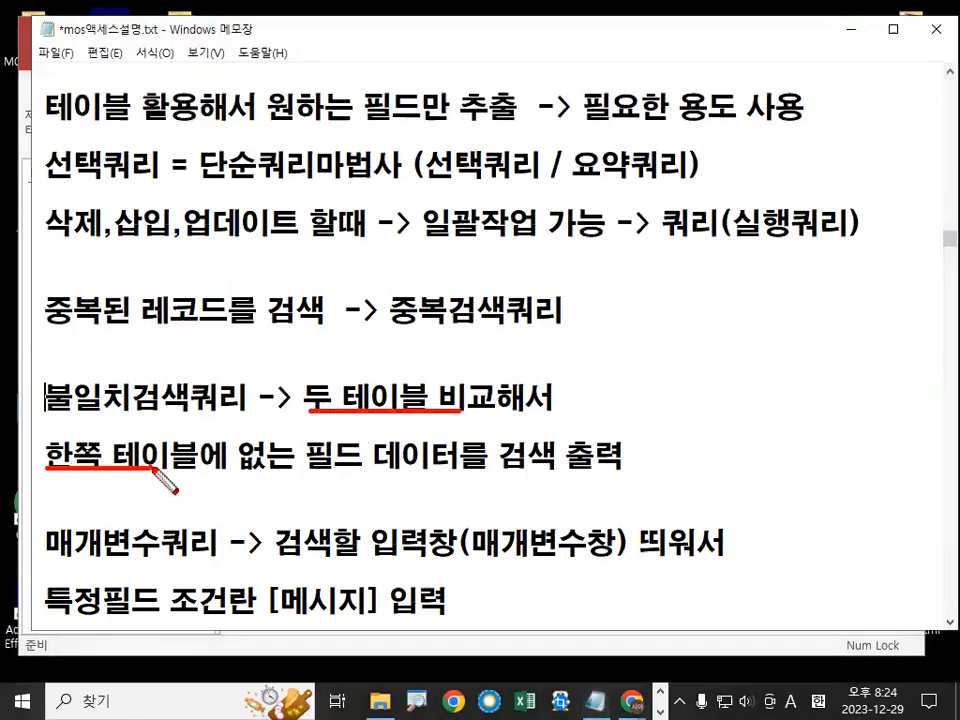
drag(230, 475, 281, 474)
drag(345, 463, 459, 472)
mouse_move(558, 451)
mouse_down()
mouse_move(508, 452)
mouse_move(561, 458)
mouse_move(604, 439)
mouse_move(624, 467)
mouse_up()
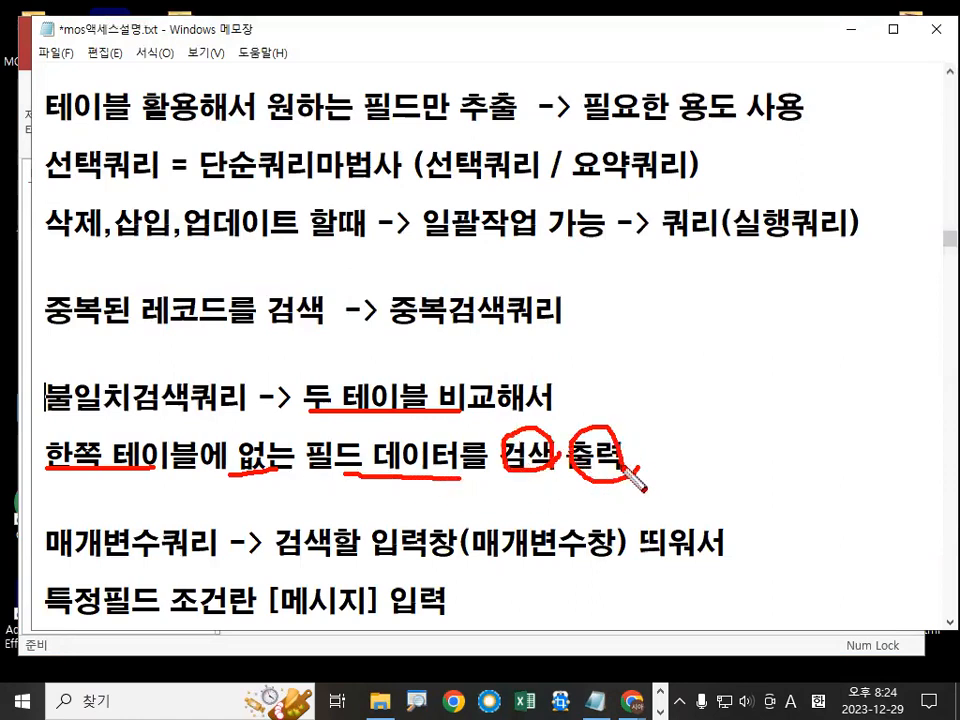
key(Escape)
Step: Examine the "매개변수쿼리" line, highlighting the query name, "검색할" and the input window wording "매개변수창"
scroll(200, 506, down, 1)
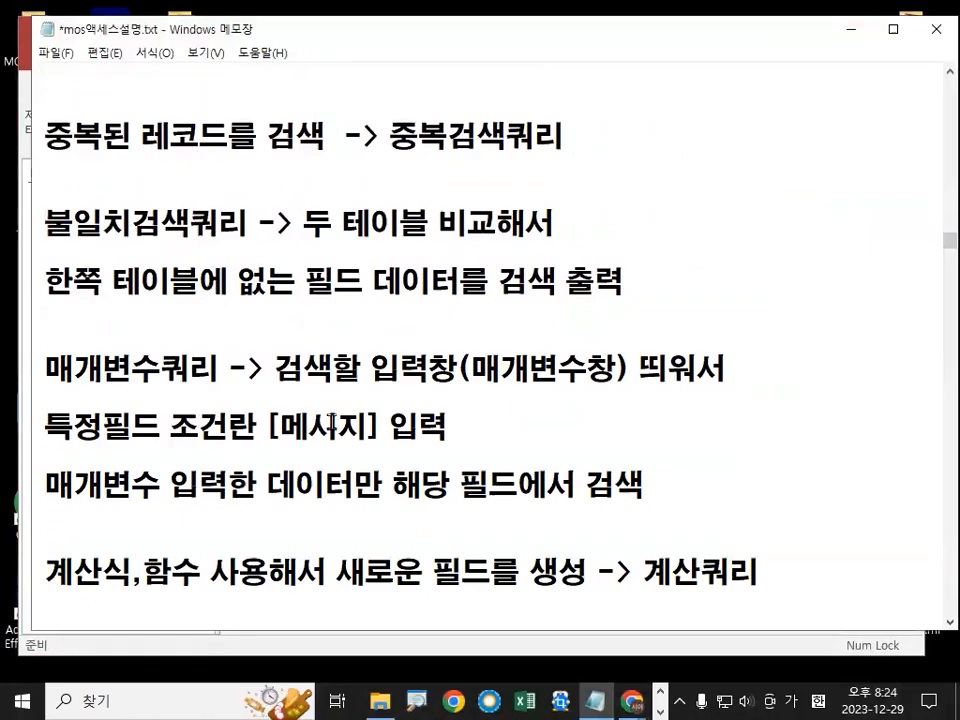
drag(45, 368, 222, 368)
click(222, 368)
scroll(222, 368, up, 1)
mouse_move(166, 155)
mouse_down()
mouse_move(35, 189)
mouse_move(141, 145)
mouse_move(164, 158)
mouse_up()
key(Escape)
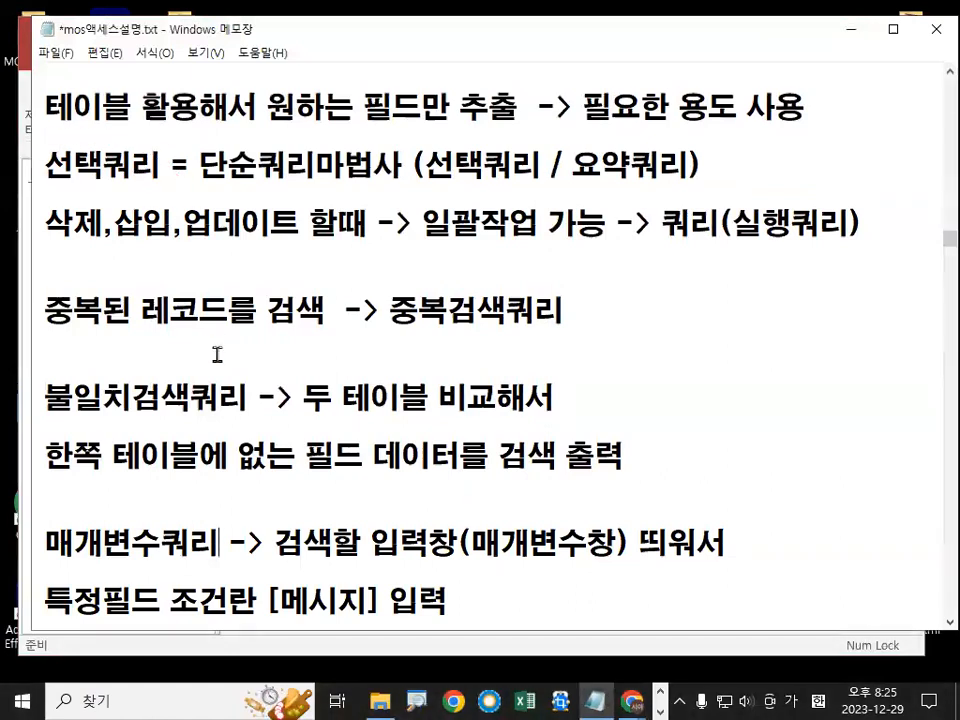
scroll(217, 354, down, 1)
drag(44, 369, 212, 370)
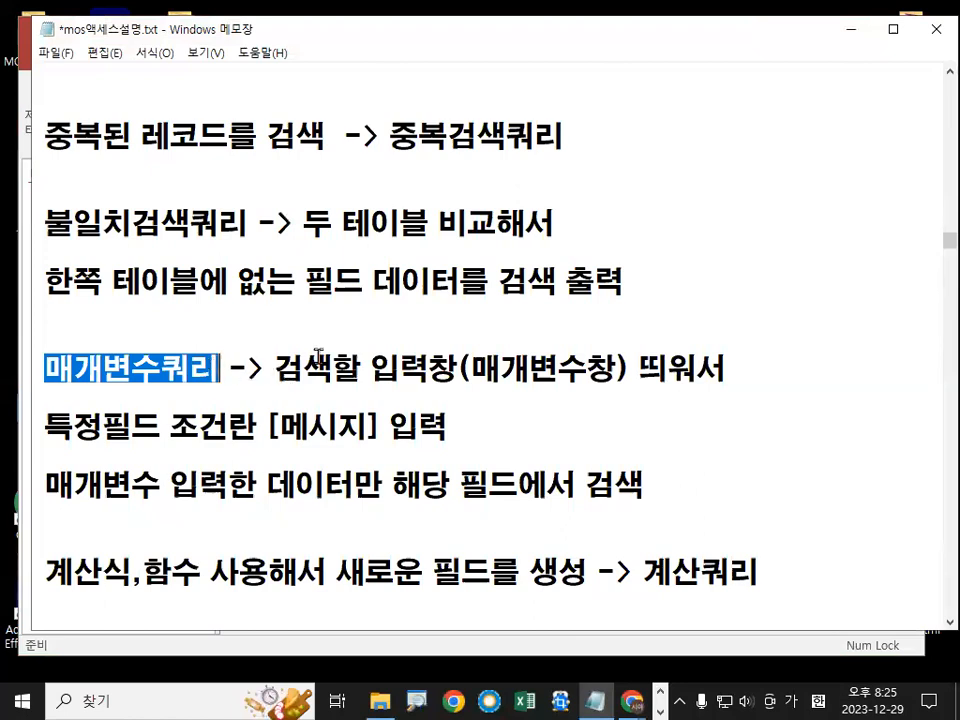
drag(276, 368, 334, 367)
drag(371, 368, 612, 370)
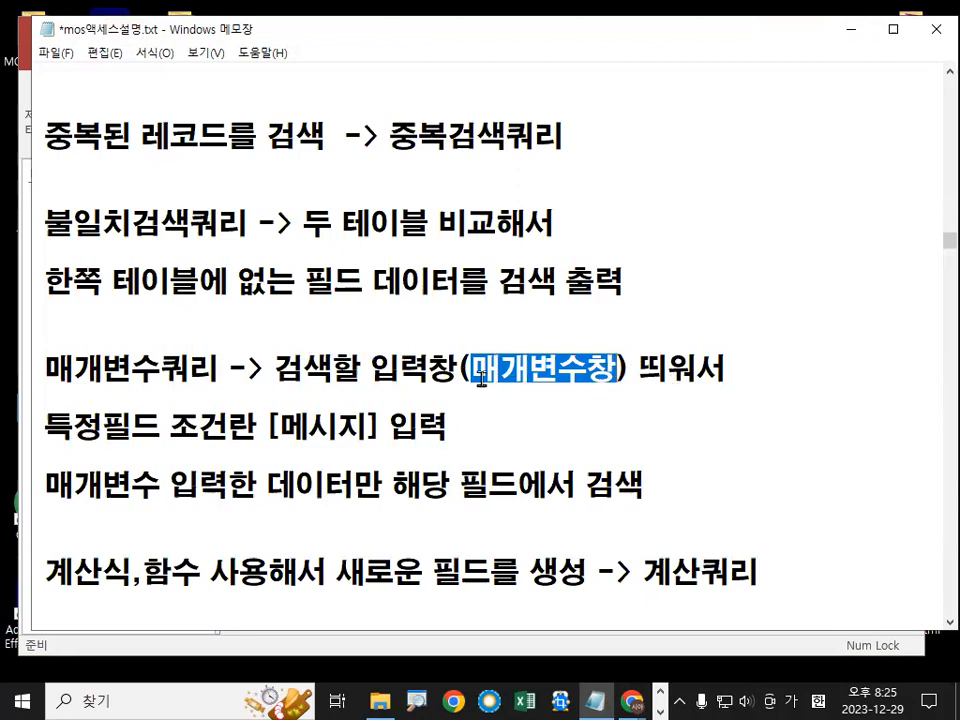
Step: Circle "매개변수창", underline "[메시지]" and sketch a dialog box beside them with the annotation pen, and clear the marks
mouse_move(574, 368)
mouse_down()
mouse_move(558, 378)
mouse_move(566, 379)
mouse_up()
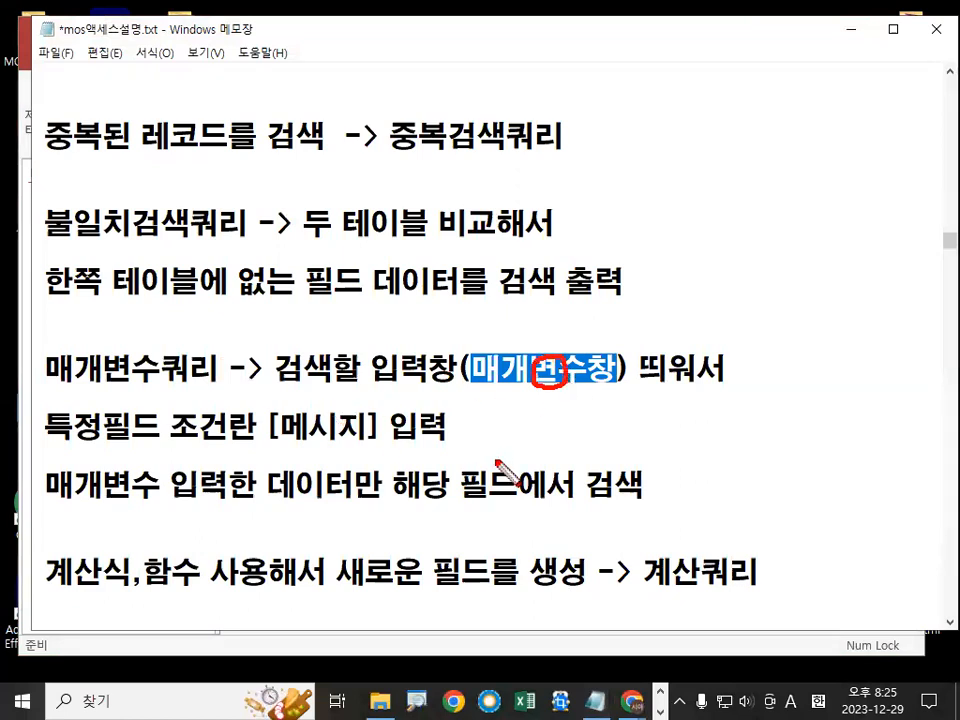
scroll(479, 445, down, 1)
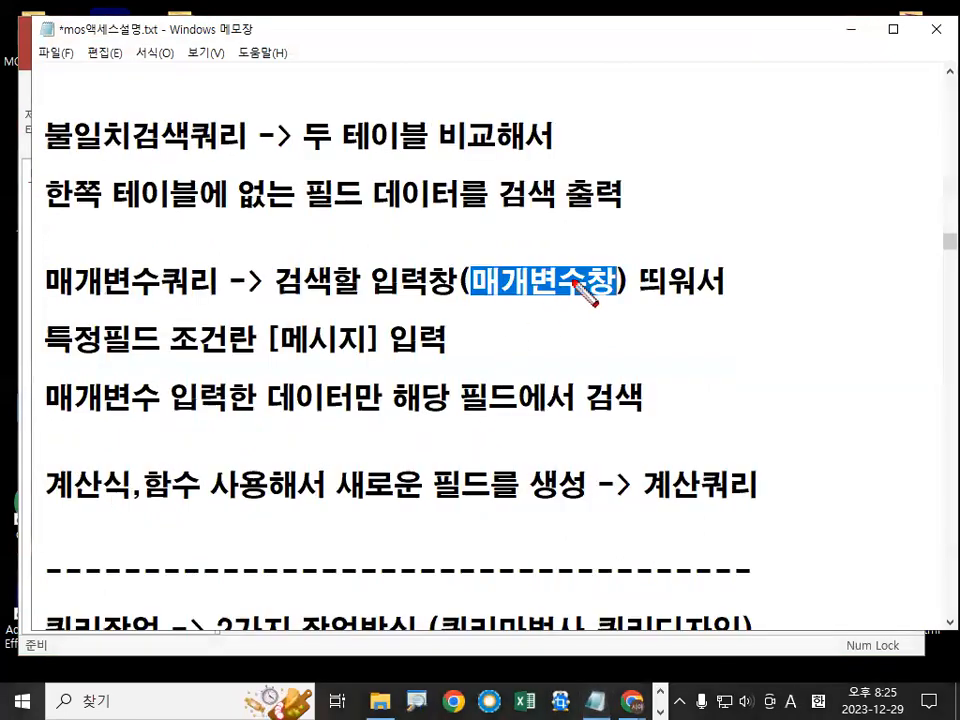
mouse_move(591, 304)
mouse_down()
mouse_move(470, 292)
mouse_move(546, 315)
mouse_up()
mouse_move(268, 357)
mouse_down()
mouse_move(372, 360)
mouse_move(322, 365)
mouse_move(307, 328)
mouse_move(310, 352)
mouse_up()
drag(711, 243, 712, 407)
mouse_move(711, 263)
mouse_down()
mouse_move(900, 252)
mouse_move(906, 407)
mouse_move(720, 402)
mouse_move(716, 296)
mouse_move(908, 330)
mouse_move(806, 400)
mouse_up()
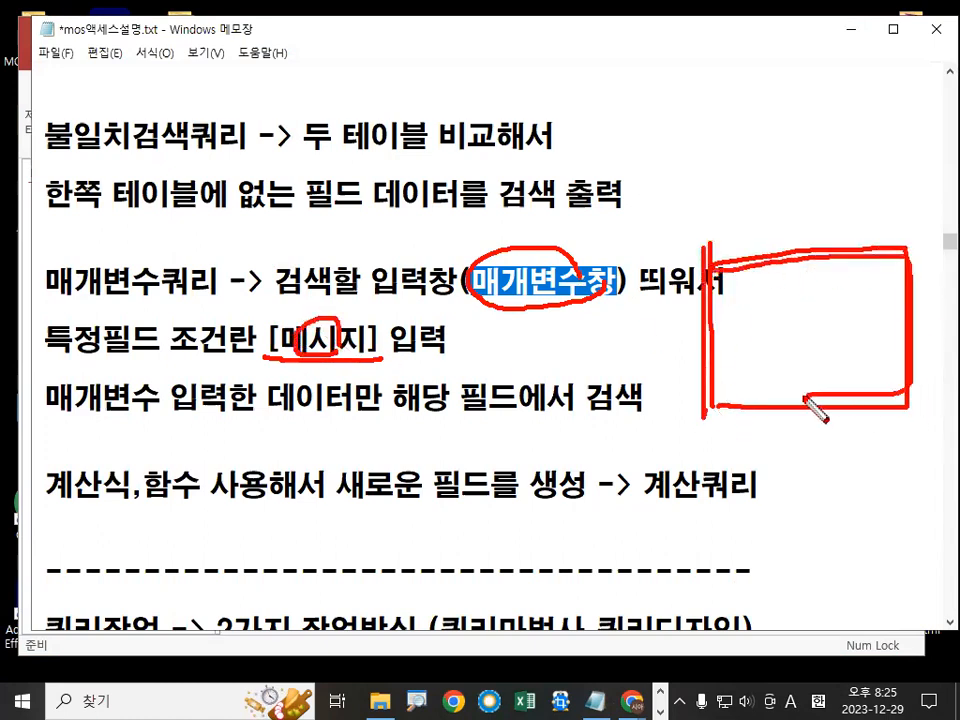
drag(244, 304, 278, 302)
drag(363, 304, 402, 256)
key(Escape)
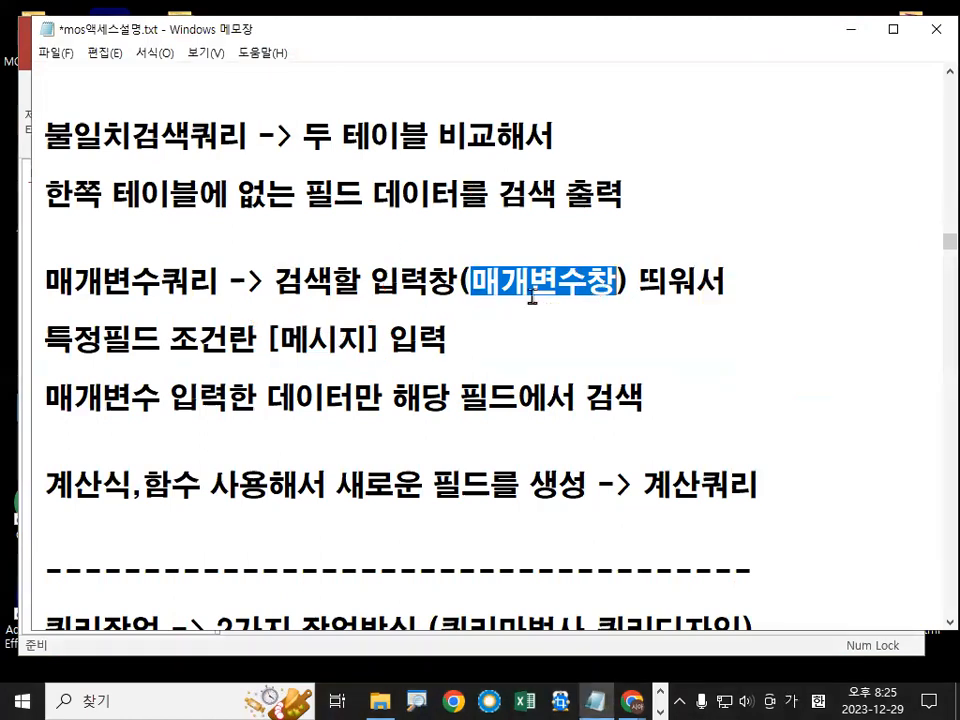
Step: Sketch a parameter dialog with an input box, check-mark "[메시지]", clear the marks, and highlight "쿼리" in "매개변수쿼리"
key(ctrl+2)
mouse_move(631, 274)
mouse_down()
mouse_move(632, 399)
mouse_move(906, 371)
mouse_move(653, 425)
mouse_up()
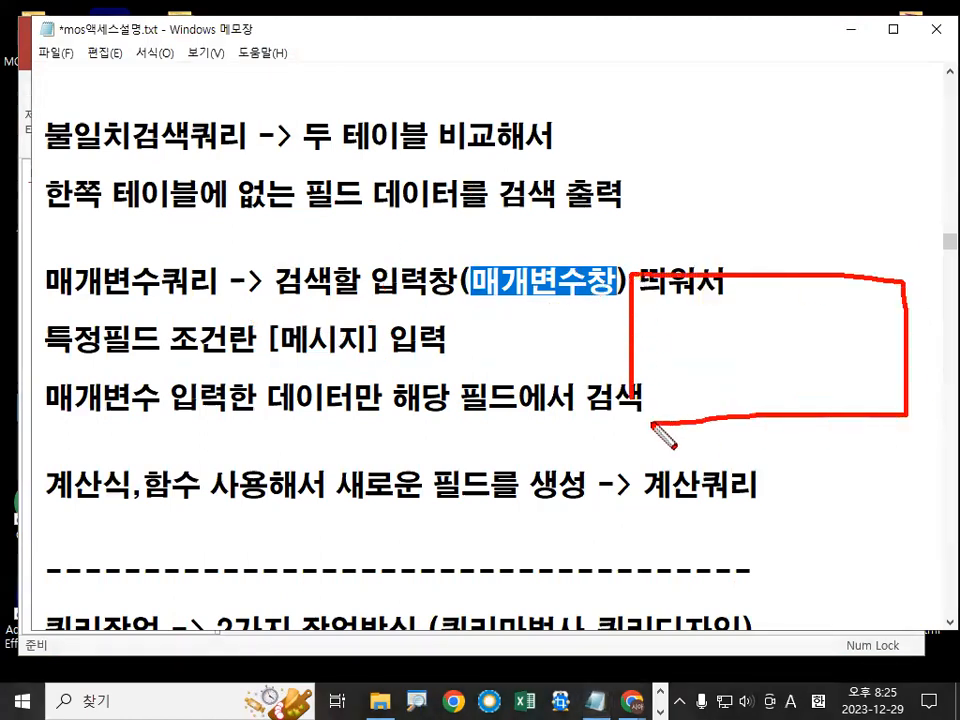
mouse_move(667, 332)
mouse_down()
mouse_move(851, 349)
mouse_move(658, 311)
mouse_move(651, 323)
mouse_up()
mouse_move(300, 322)
mouse_down()
mouse_move(316, 350)
mouse_move(406, 230)
mouse_up()
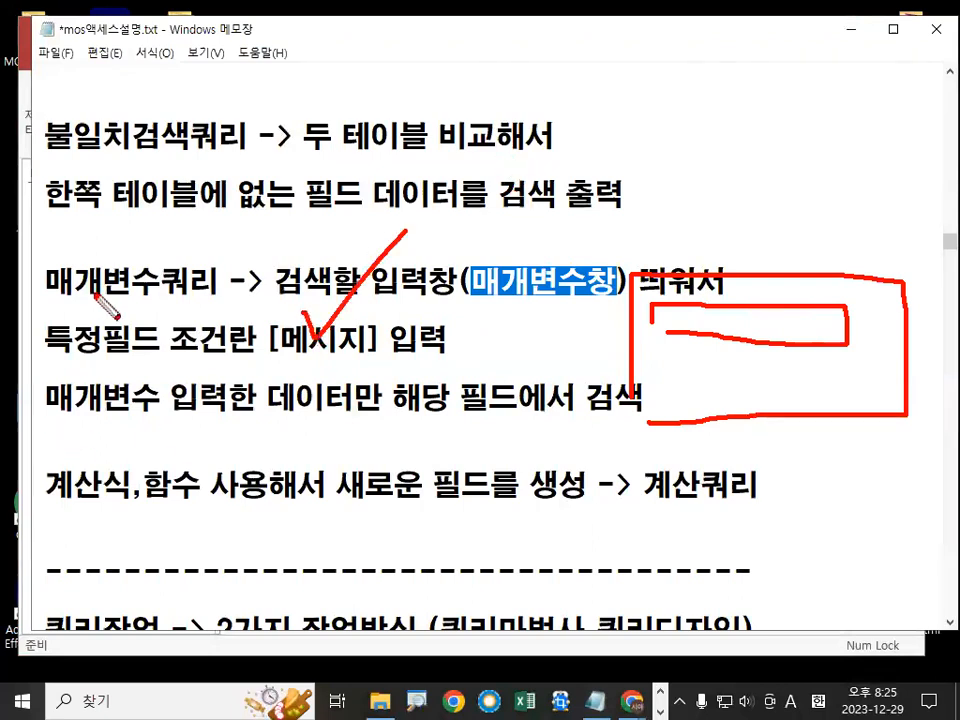
mouse_move(752, 327)
mouse_down()
mouse_move(766, 319)
mouse_move(732, 332)
mouse_up()
drag(740, 384, 757, 398)
drag(753, 380, 756, 392)
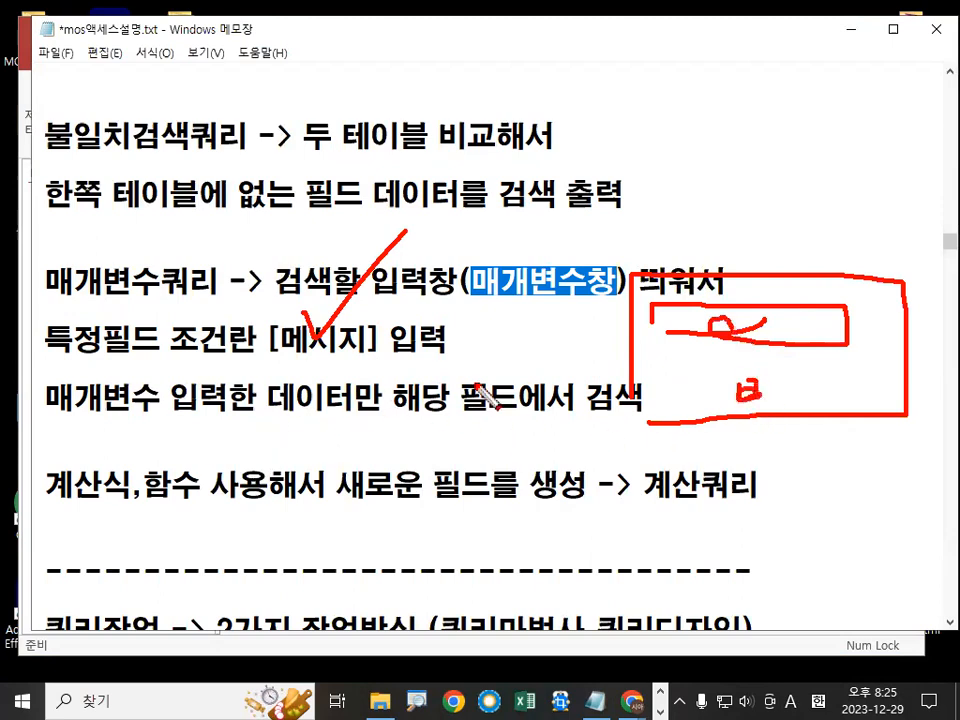
key(Escape)
drag(42, 288, 217, 284)
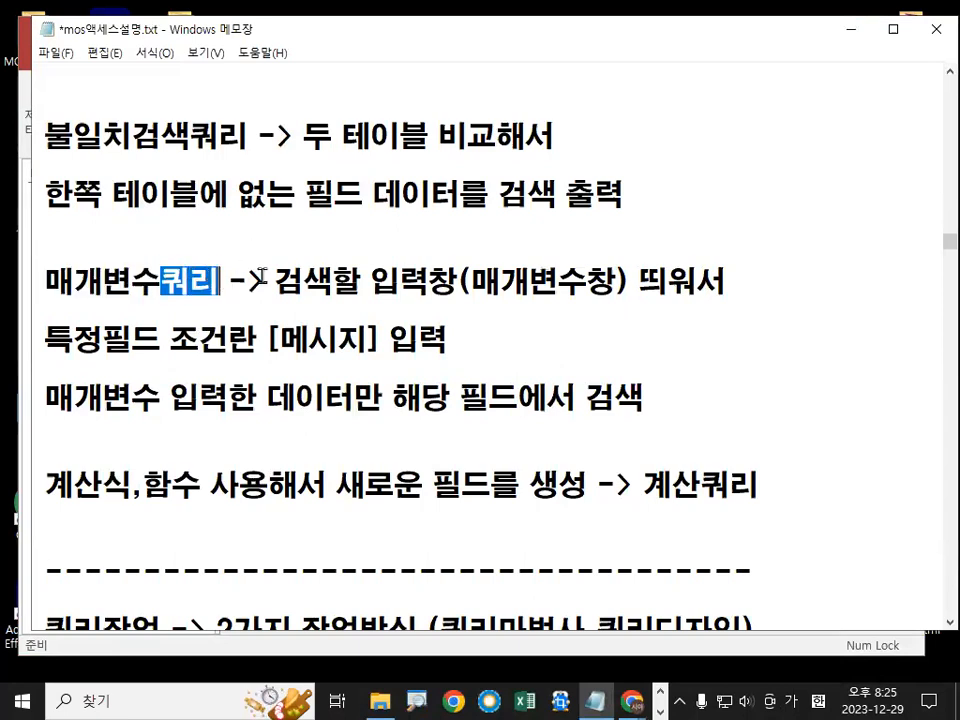
Step: Append "(요약쿼리)" after "계산쿼리" at the end of the line on creating new fields with expressions and functions
click(52, 489)
drag(46, 489, 204, 489)
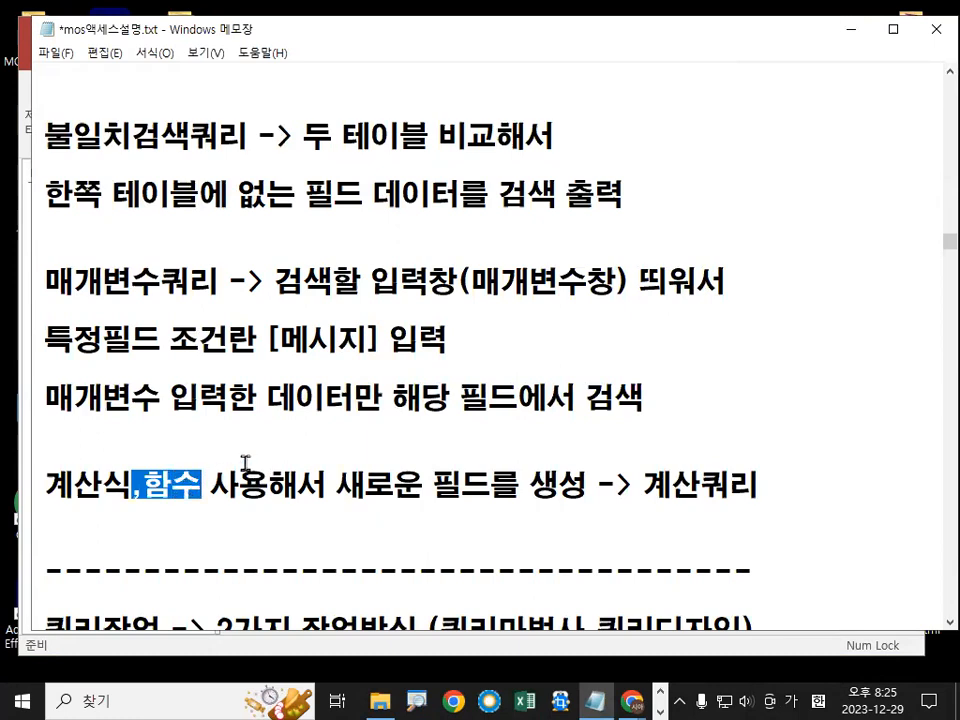
drag(336, 487, 586, 485)
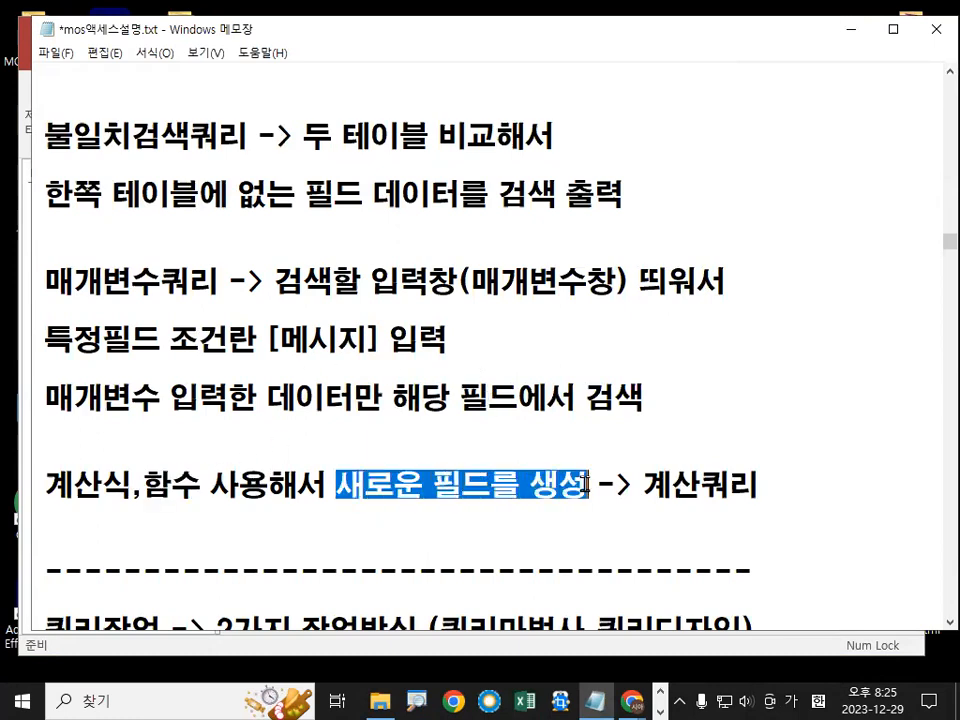
drag(143, 487, 258, 483)
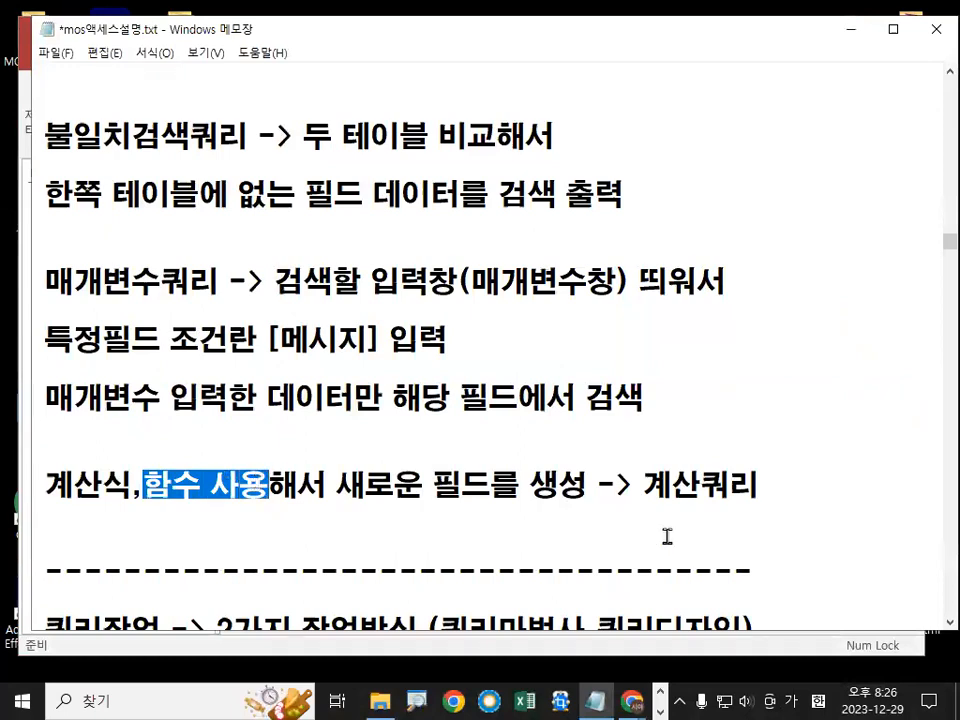
drag(643, 485, 729, 485)
click(808, 482)
text((용ㄱ)
key(BackSpace)
key(BackSpace)
text(요역무)
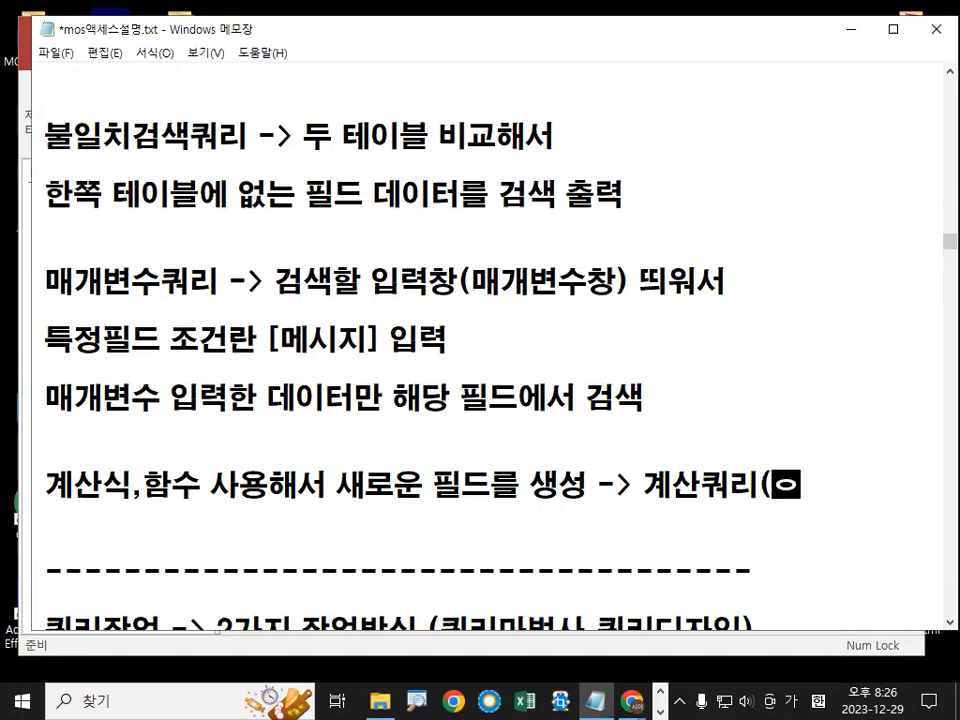
key(BackSpace)
key(BackSpace)
text(약쿼리))
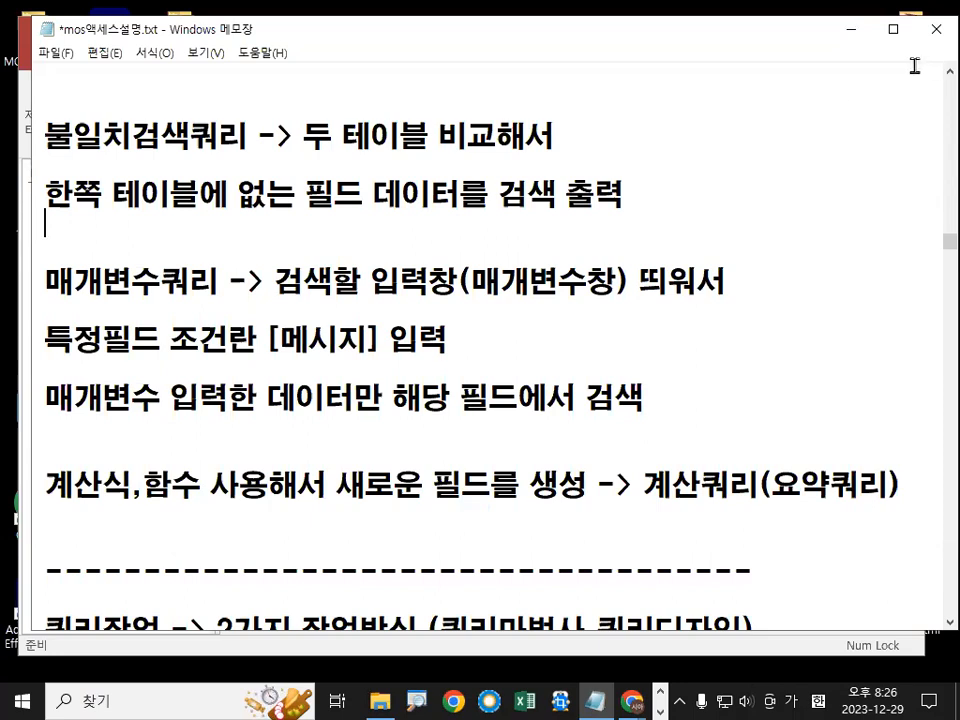
Step: Switch to the 쿼리.accdb database in Access, show the object creation commands, and mark the query commands with the annotation pen
click(854, 33)
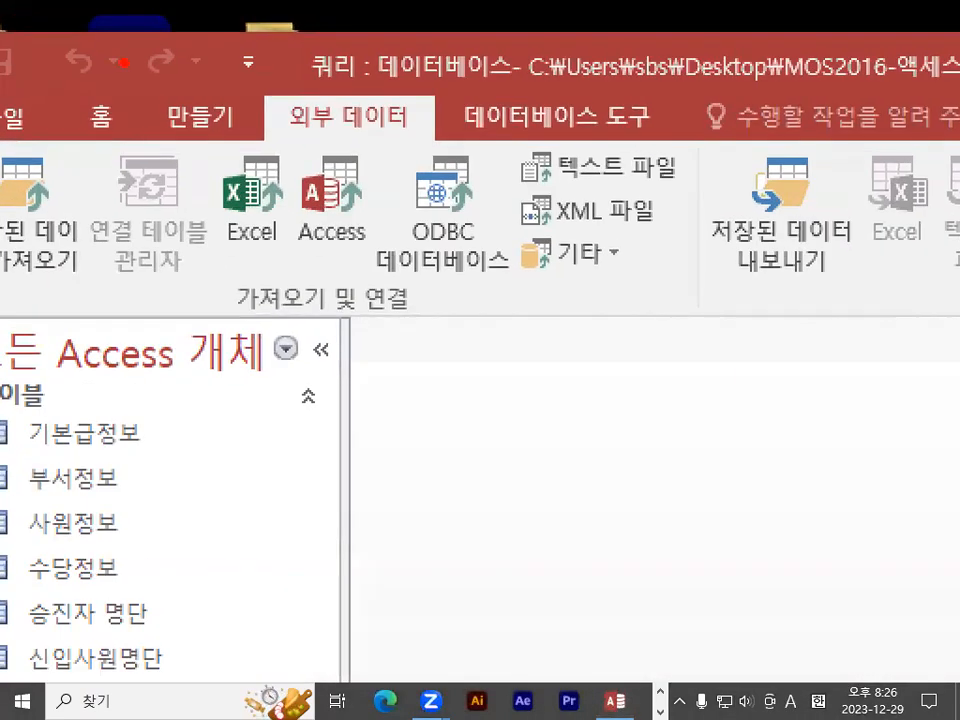
mouse_move(262, 104)
mouse_down()
mouse_move(140, 138)
mouse_move(272, 118)
mouse_up()
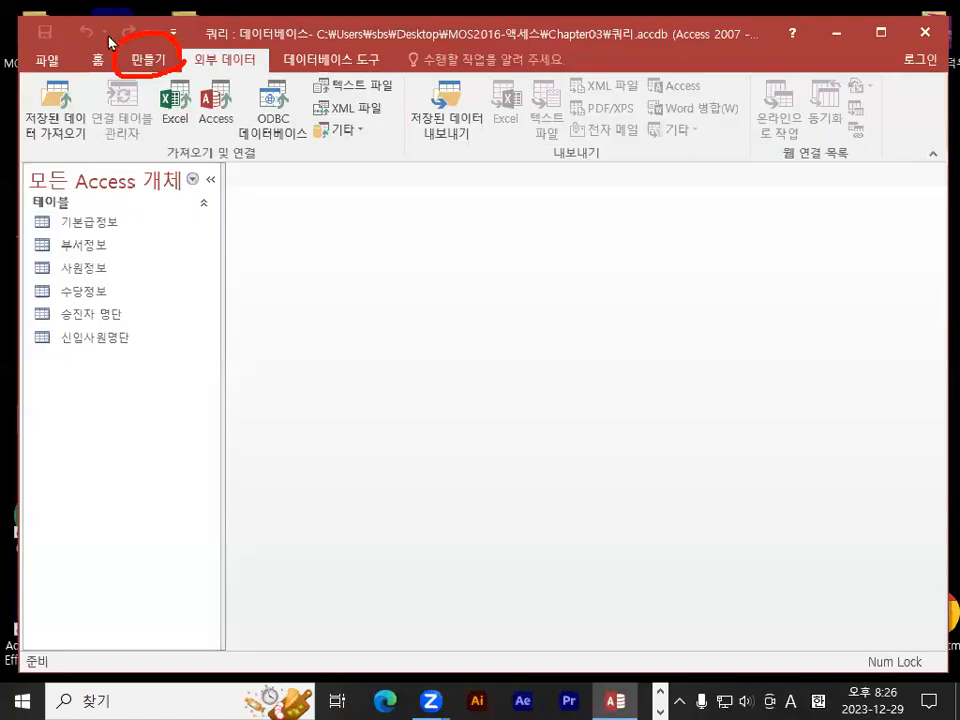
click(200, 117)
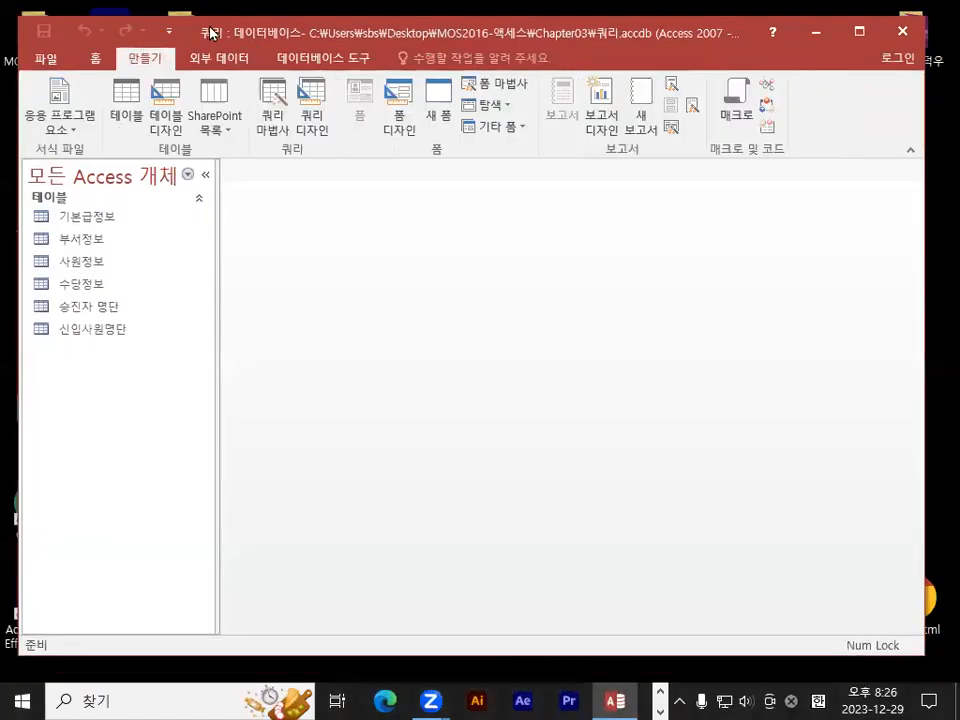
mouse_move(428, 327)
mouse_down()
mouse_move(322, 298)
mouse_move(418, 306)
mouse_up()
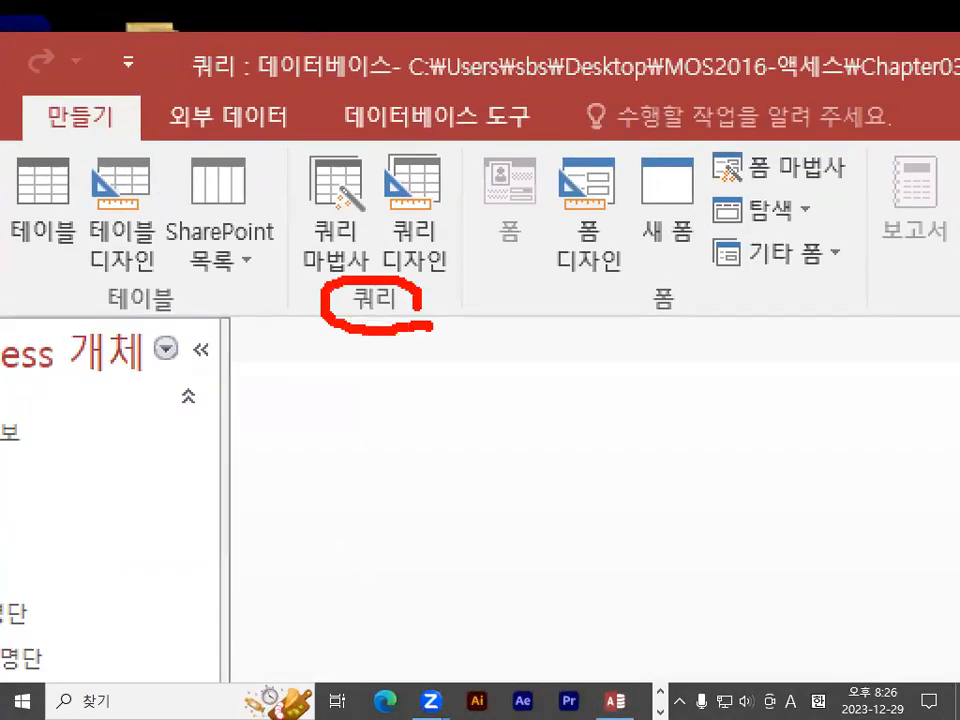
mouse_move(386, 263)
mouse_down()
mouse_move(262, 199)
mouse_move(269, 184)
mouse_up()
mouse_move(305, 164)
mouse_down()
mouse_move(362, 244)
mouse_move(364, 264)
mouse_up()
mouse_move(470, 277)
mouse_down()
mouse_move(474, 132)
mouse_move(530, 266)
mouse_up()
key(Escape)
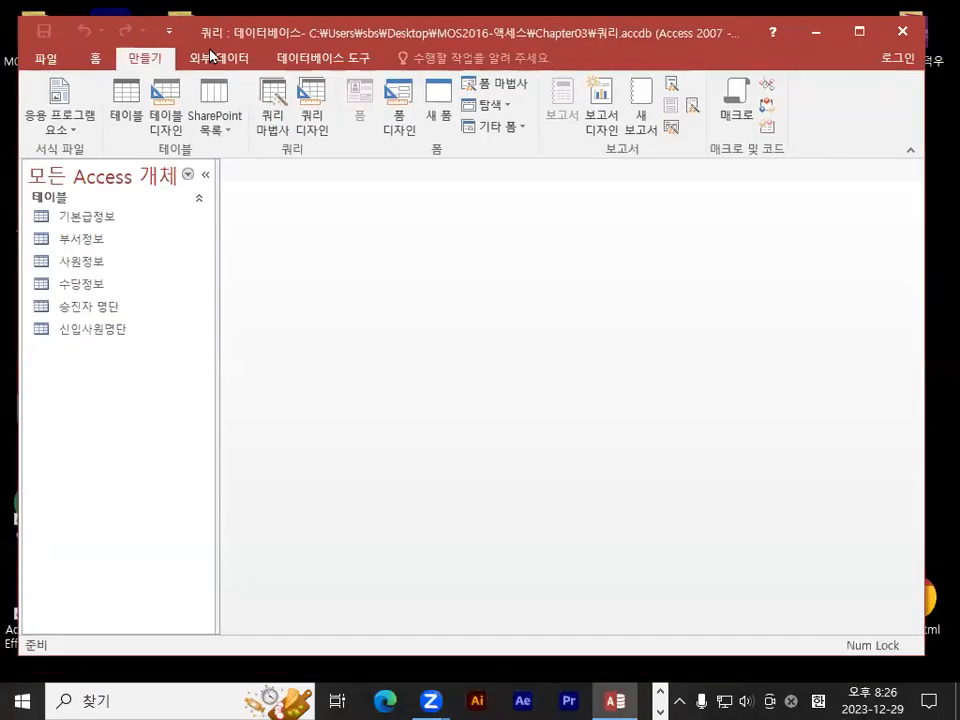
Step: Start a new query with the Simple Query Wizard (단순 쿼리 마법사)
click(272, 125)
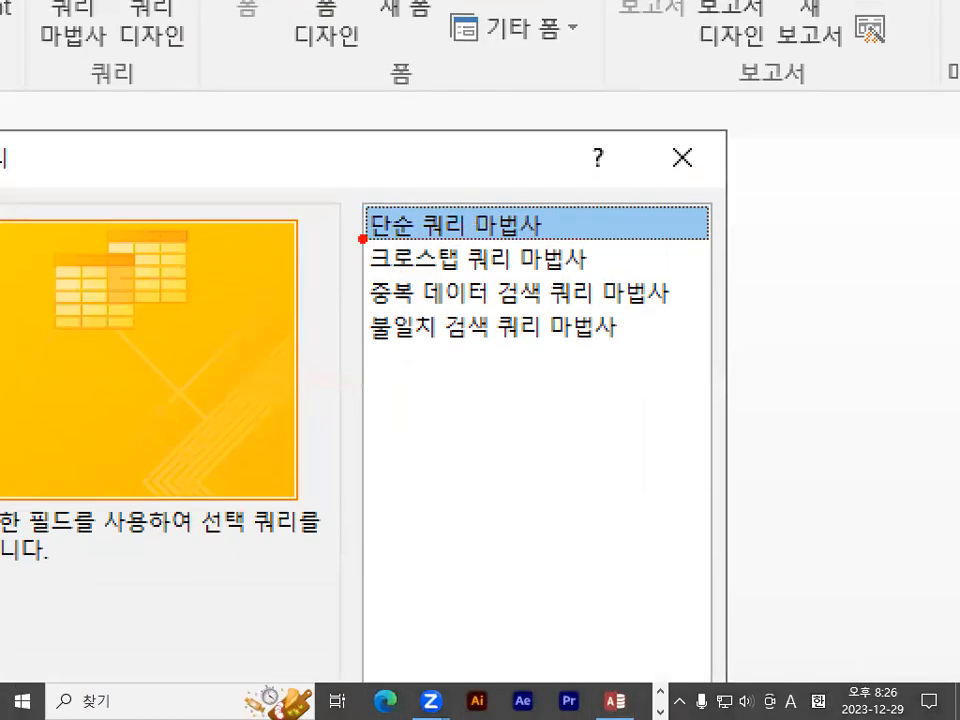
drag(362, 238, 565, 230)
drag(426, 161, 535, 62)
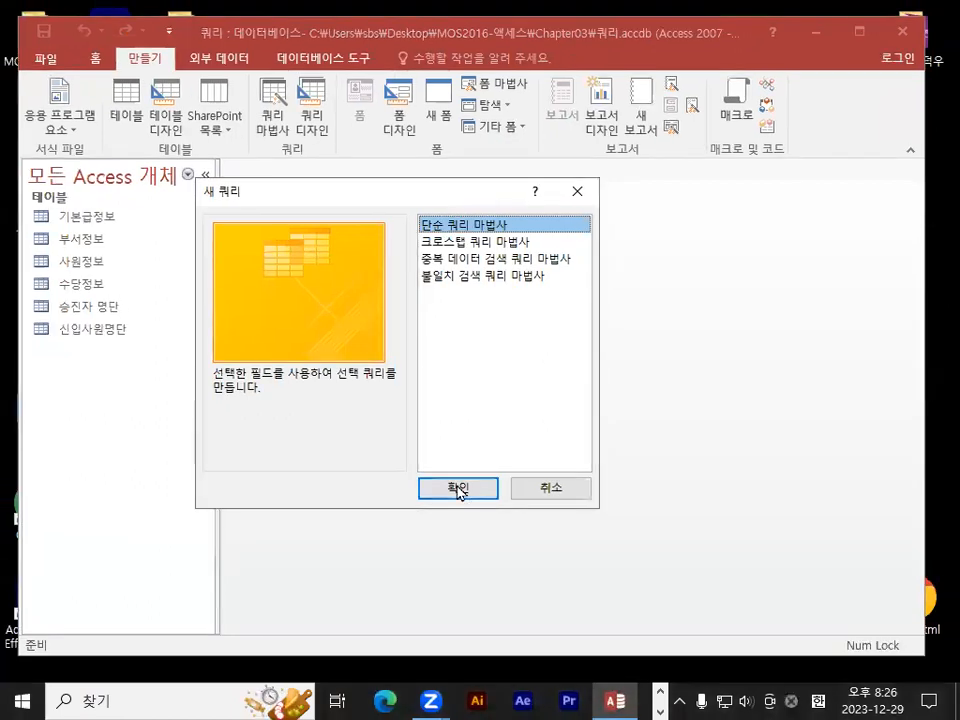
click(456, 489)
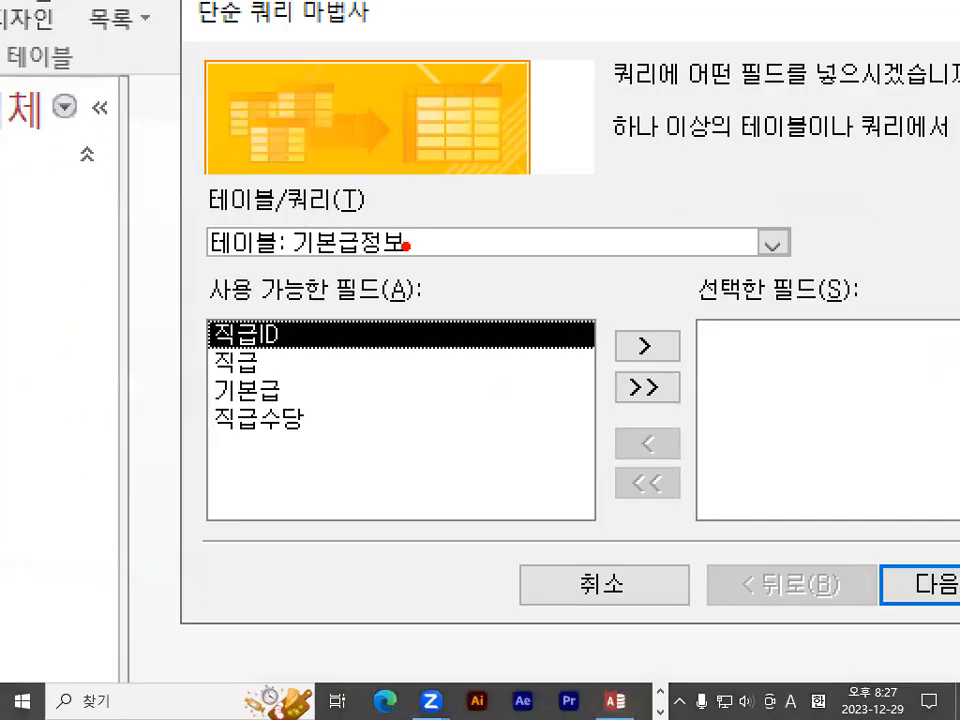
Step: Choose the 사원정보 table as the query's source, then circle and check-mark its name with the annotation pen
drag(362, 252, 285, 252)
mouse_move(412, 262)
mouse_down()
mouse_move(250, 238)
mouse_move(262, 262)
mouse_up()
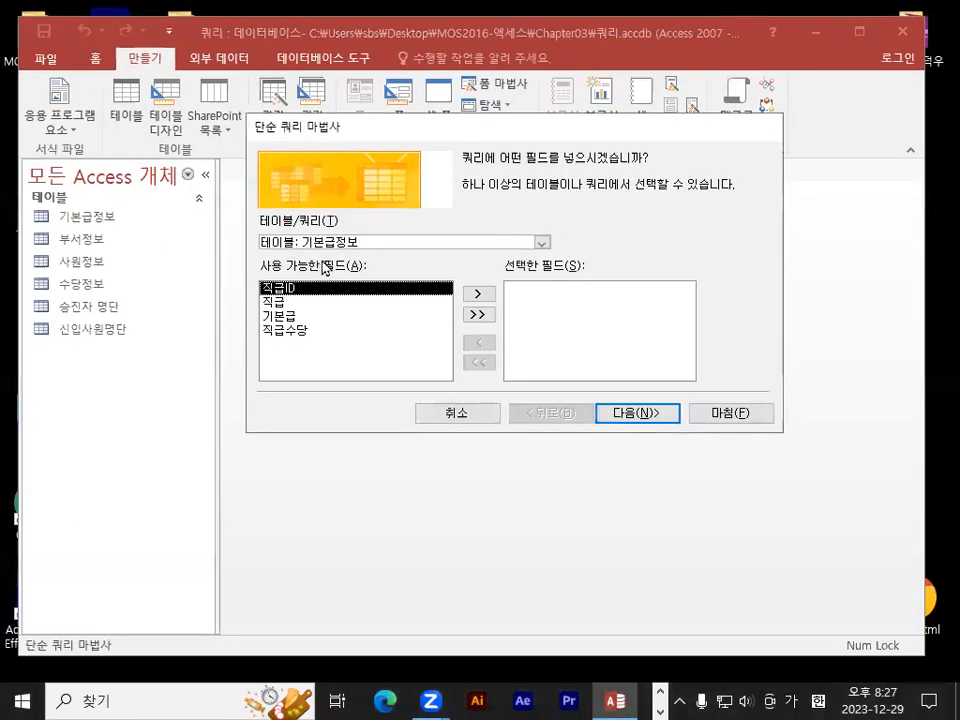
click(774, 242)
click(379, 284)
mouse_move(370, 232)
mouse_down()
mouse_move(225, 256)
mouse_move(405, 232)
mouse_up()
mouse_move(302, 172)
mouse_down()
mouse_move(305, 222)
mouse_move(370, 148)
mouse_up()
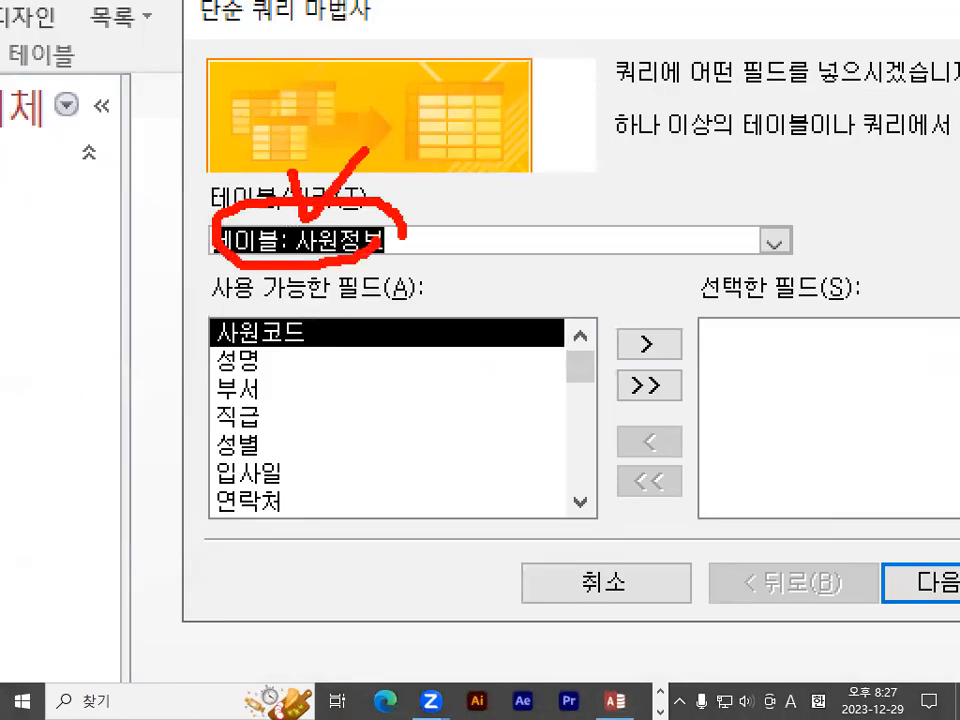
Step: Mark the available fields and the add-all command with the annotation pen, then add all 사원정보 fields to the query
mouse_move(222, 320)
mouse_down()
mouse_move(190, 430)
mouse_move(193, 548)
mouse_up()
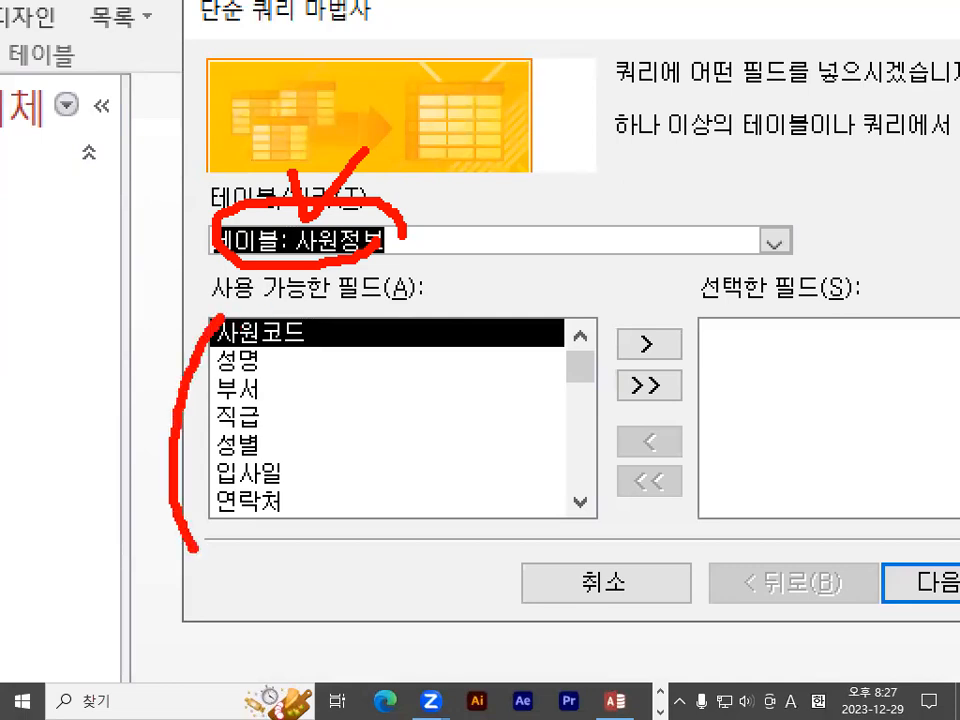
mouse_move(531, 449)
mouse_down()
mouse_move(812, 440)
mouse_move(832, 480)
mouse_up()
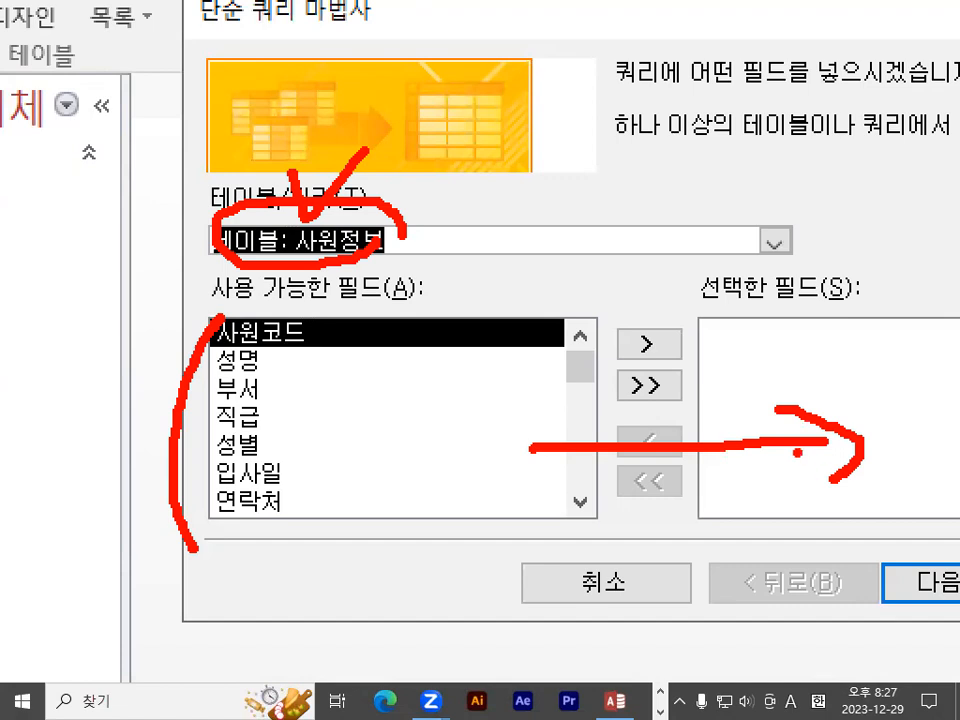
mouse_move(655, 345)
mouse_down()
mouse_move(622, 408)
mouse_move(665, 415)
mouse_move(690, 360)
mouse_up()
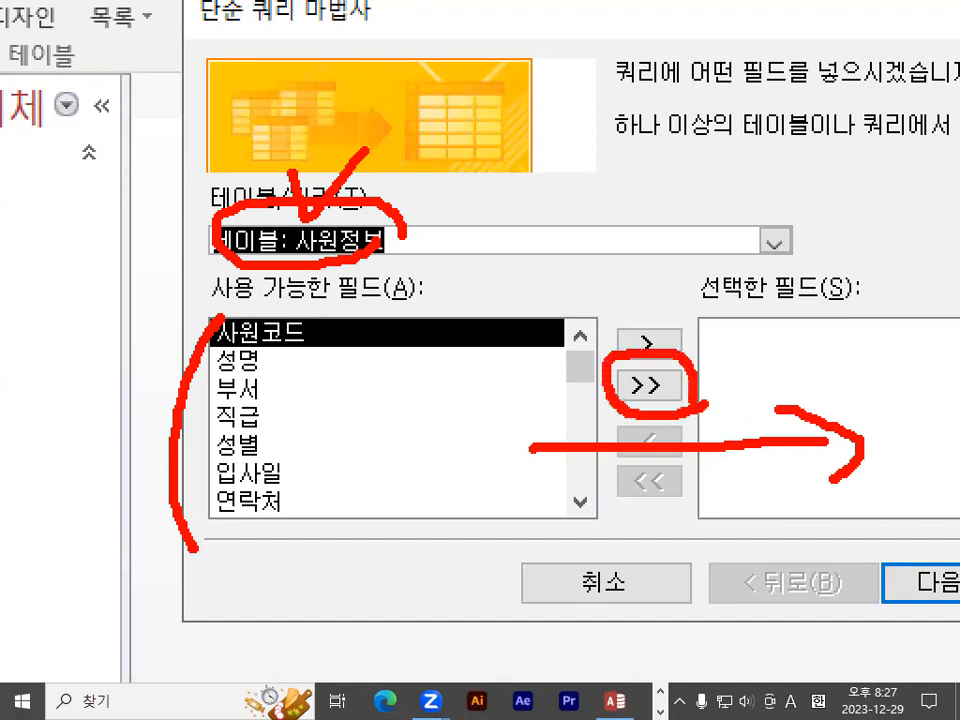
key(Escape)
click(648, 385)
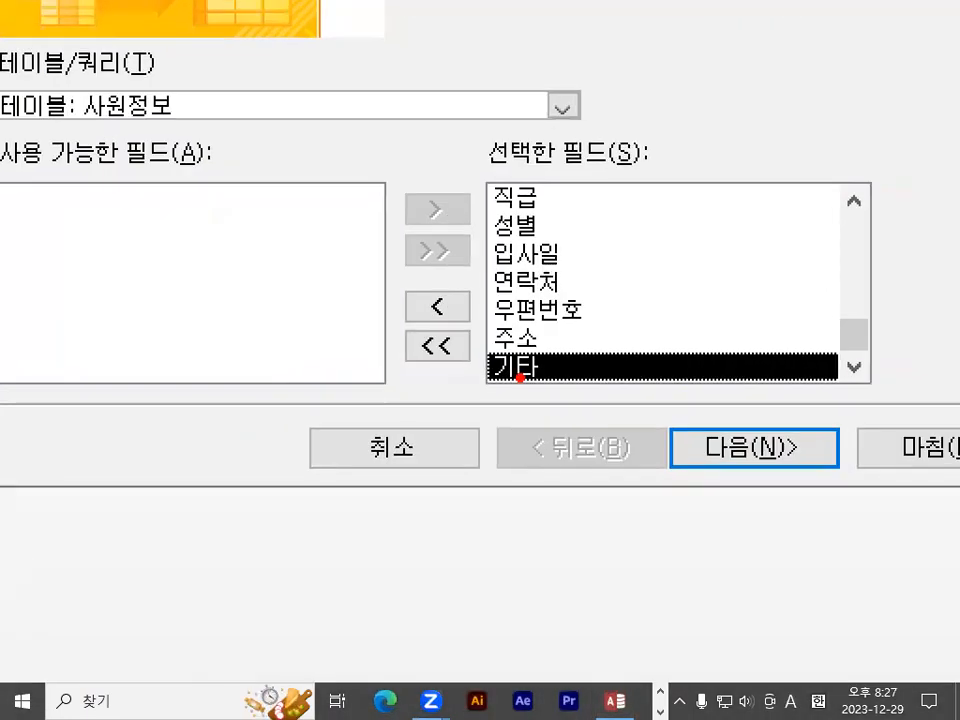
Step: Circle the 기타 field with the annotation pen and remove it from the selected fields
drag(532, 377, 530, 364)
mouse_move(468, 313)
mouse_down()
mouse_move(440, 332)
mouse_move(455, 283)
mouse_move(480, 316)
mouse_up()
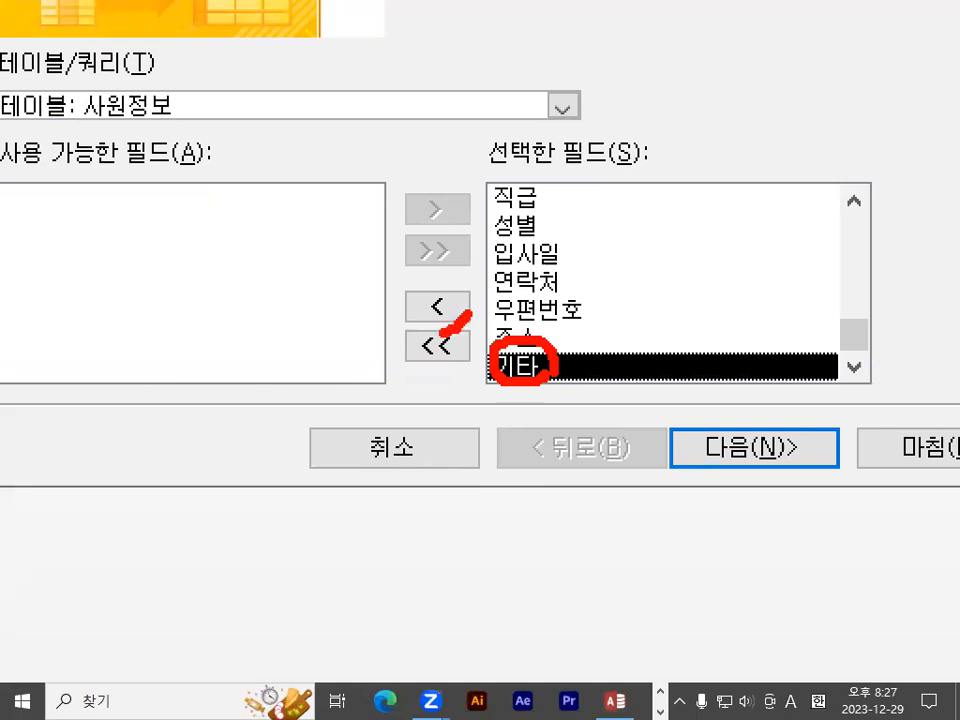
key(Escape)
click(477, 341)
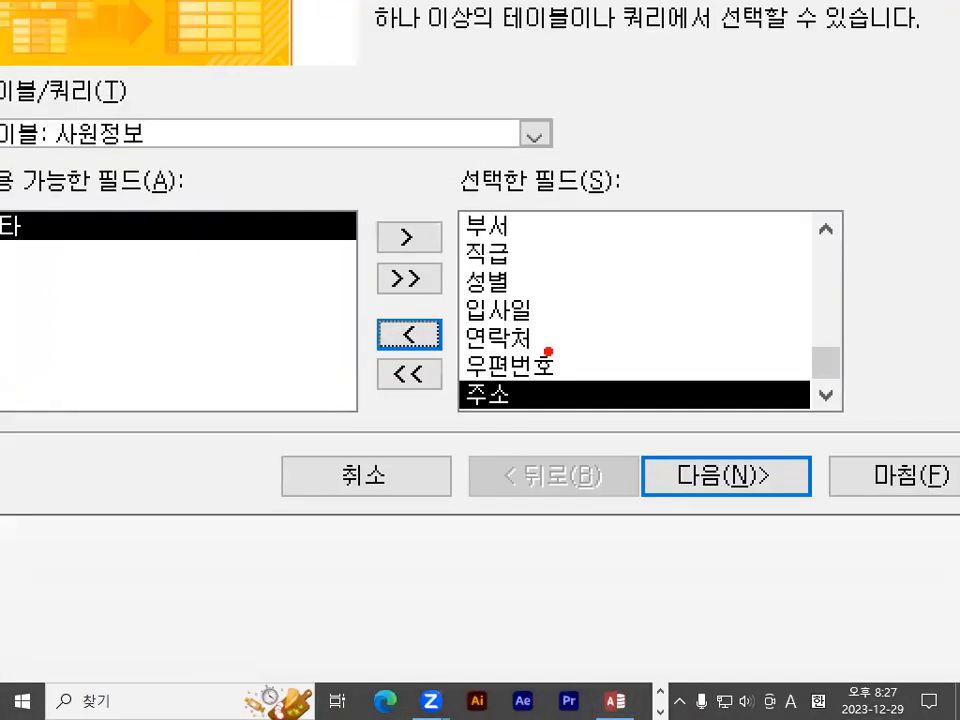
Step: Circle the remaining selected fields with the annotation pen and proceed to the detail or summary query choice
mouse_move(564, 348)
mouse_down()
mouse_move(539, 376)
mouse_move(497, 285)
mouse_move(551, 352)
mouse_up()
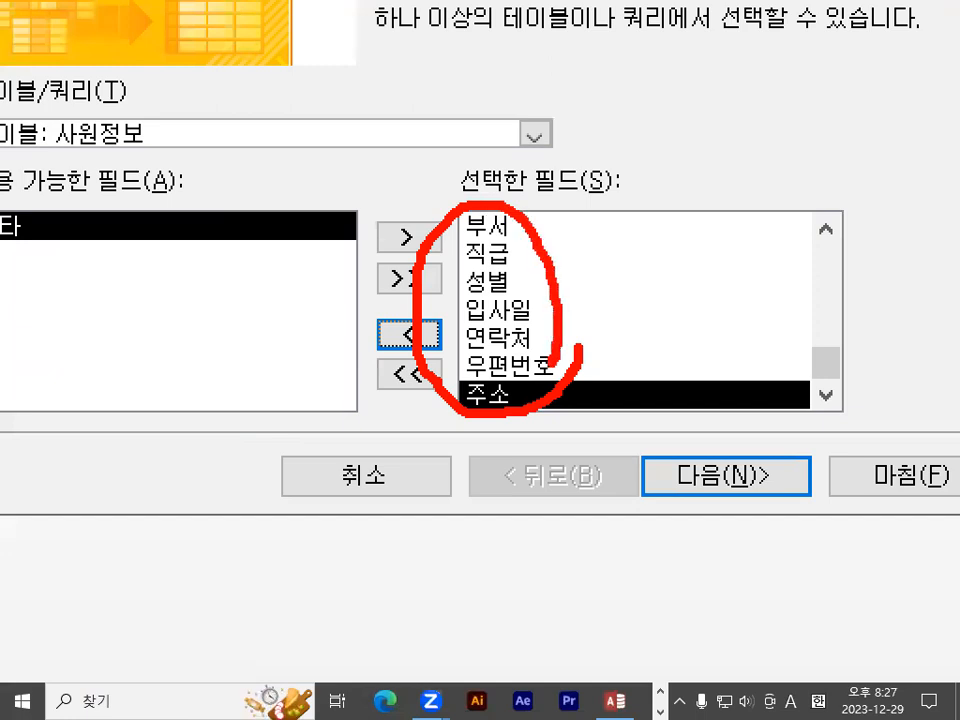
key(Escape)
click(765, 485)
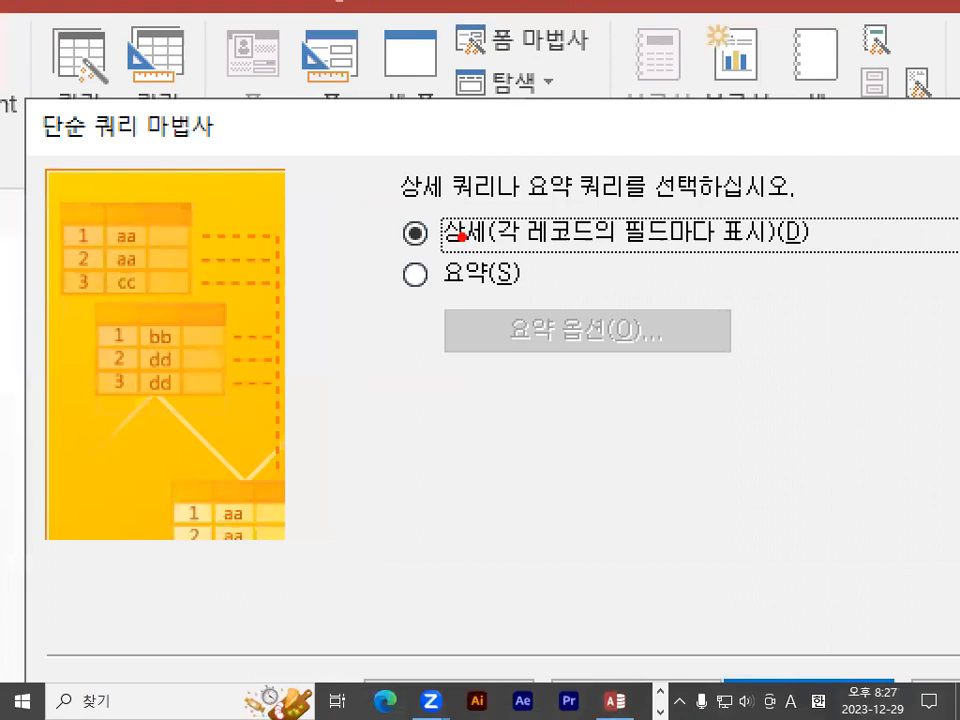
Step: Mark the 상세 and 요약 query options and the wizard title with the pen, then continue with the 상세 option
mouse_move(495, 245)
mouse_down()
mouse_move(369, 214)
mouse_move(482, 154)
mouse_move(497, 210)
mouse_up()
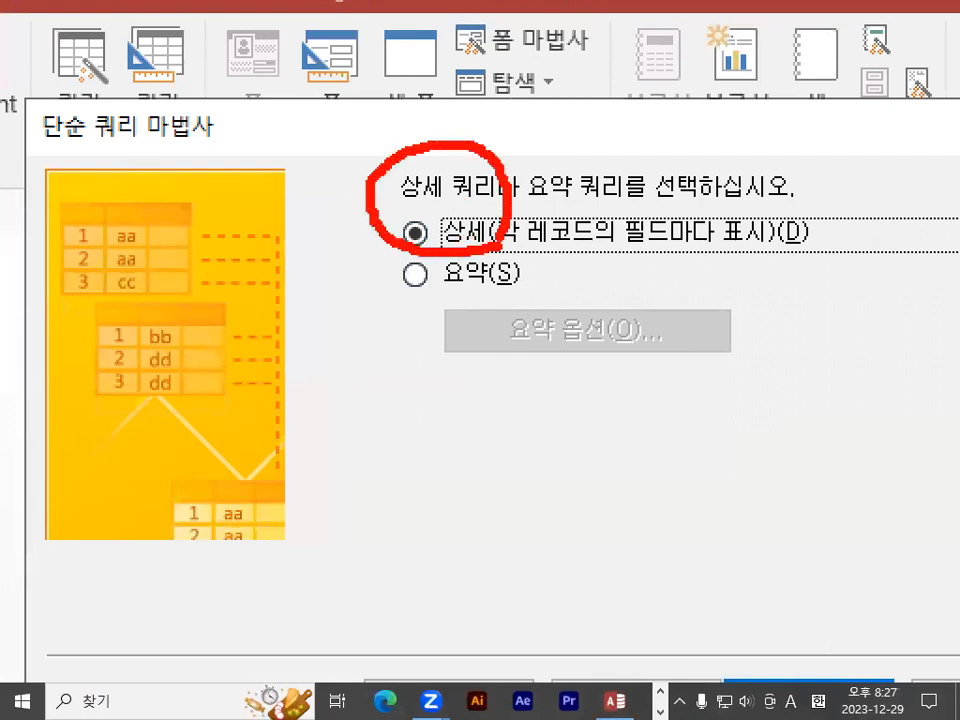
mouse_move(616, 198)
mouse_down()
mouse_move(527, 200)
mouse_move(622, 185)
mouse_up()
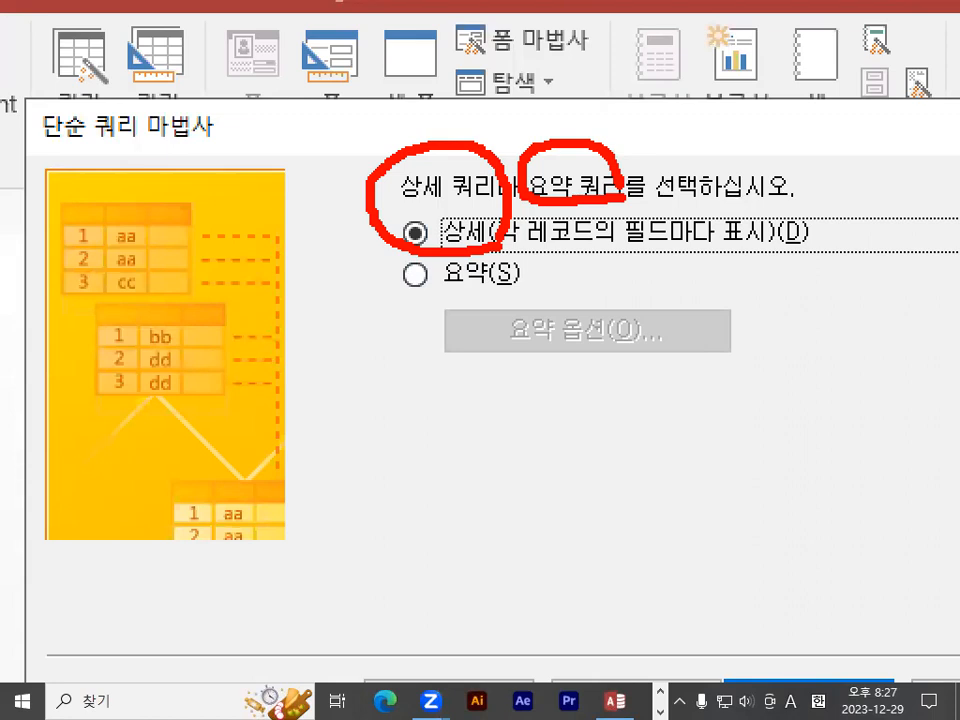
drag(46, 141, 175, 141)
mouse_move(365, 237)
mouse_down()
mouse_move(328, 238)
mouse_move(332, 296)
mouse_move(382, 301)
mouse_up()
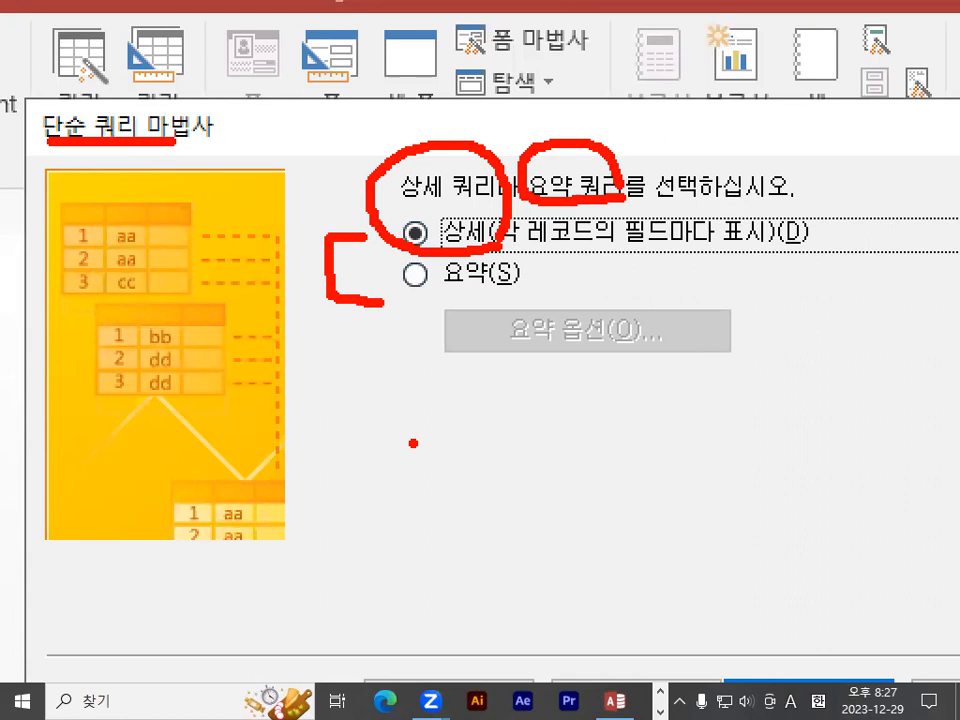
mouse_move(453, 160)
mouse_down()
mouse_move(470, 218)
mouse_move(555, 88)
mouse_up()
key(Escape)
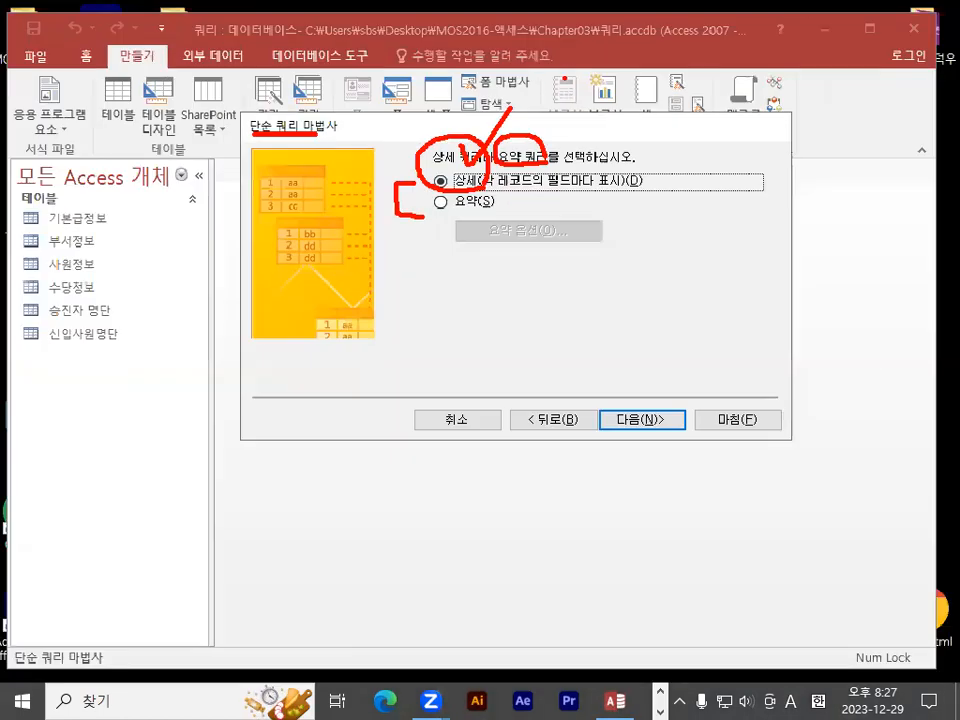
click(640, 413)
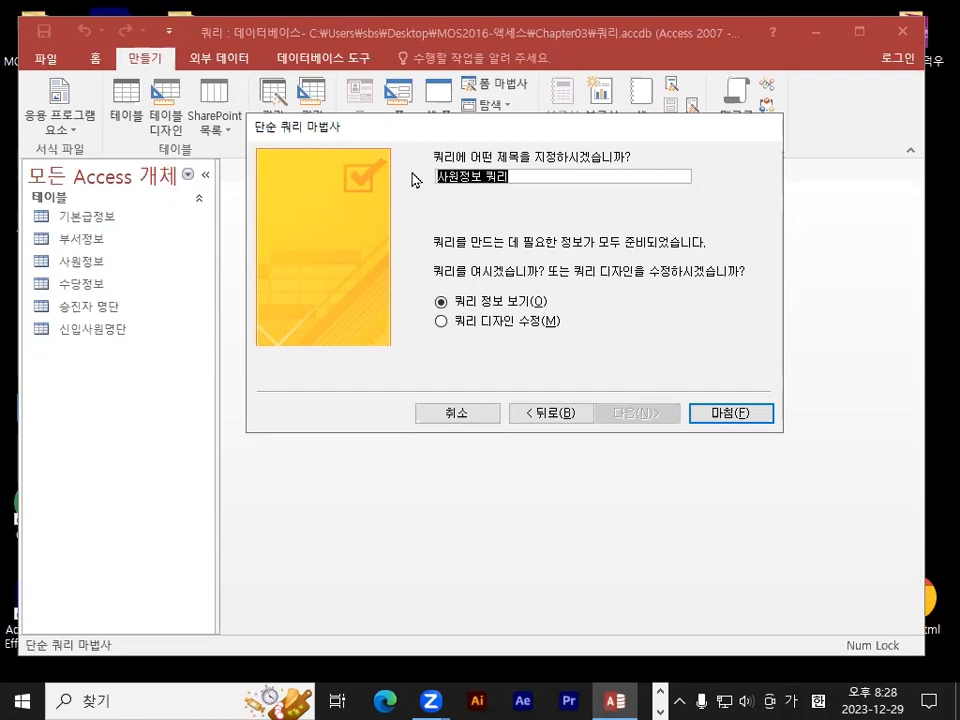
Step: Title the query "사원정보 쿼리" and finish the wizard with the option to view its data
text(사원정보 쿠)
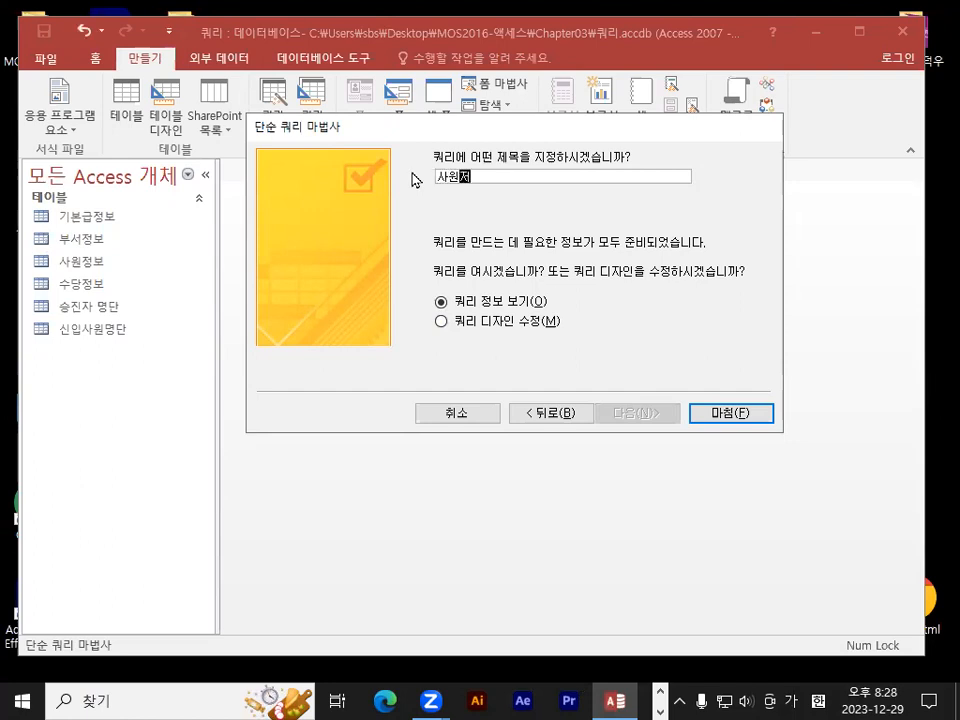
text(ㅓ리)
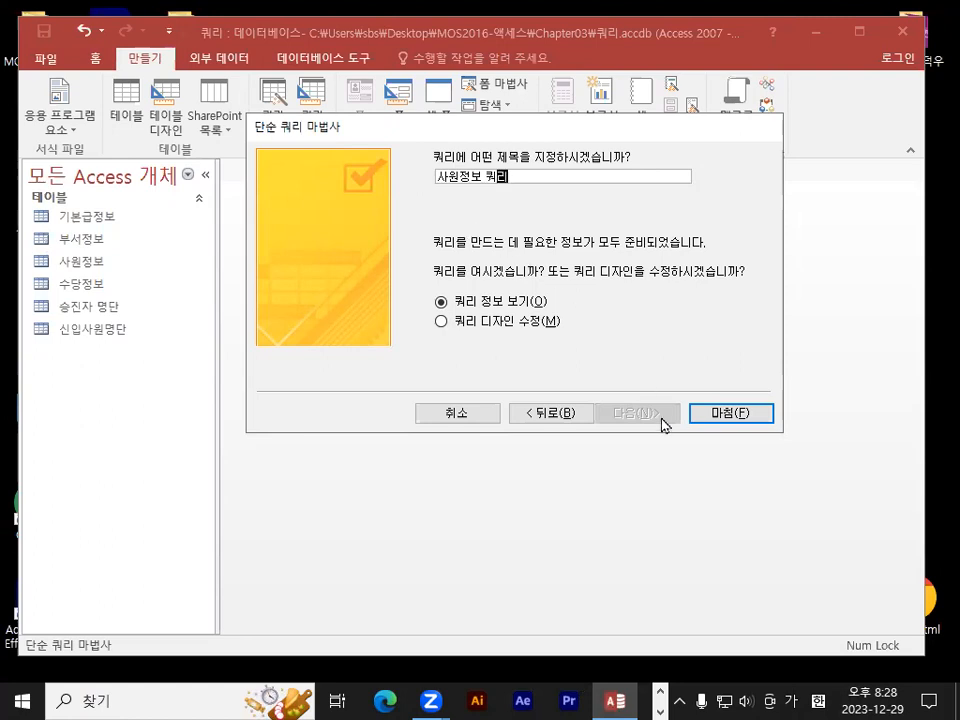
click(707, 413)
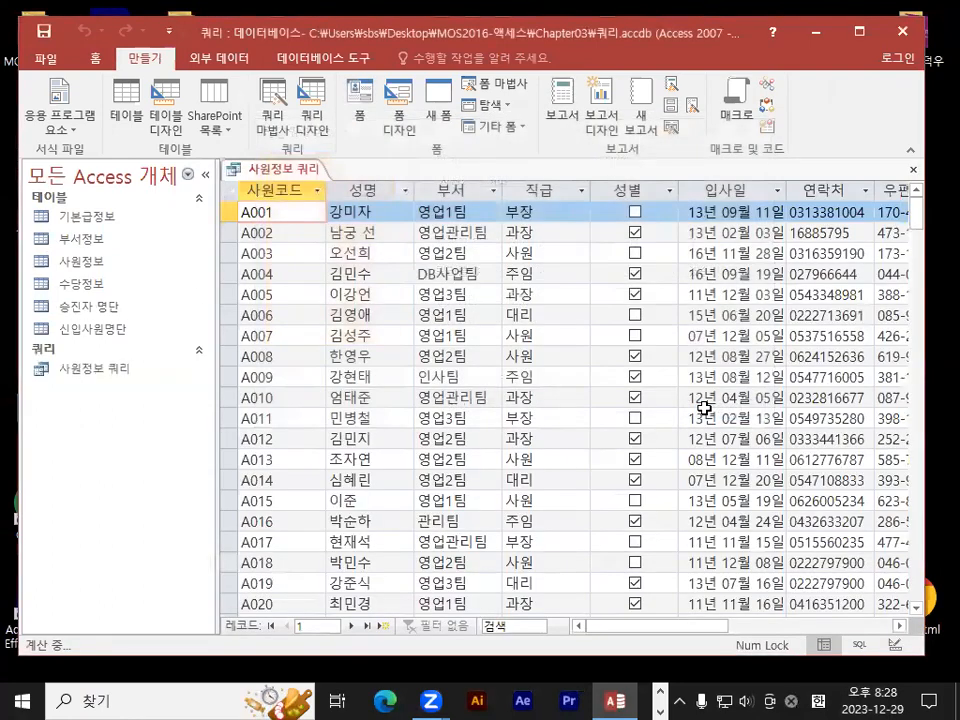
Step: Circle and mark the records of the 사원정보 쿼리 datasheet with the annotation pen, then clear the marks
key(ctrl+1)
click(343, 214)
mouse_move(897, 315)
mouse_down()
mouse_move(300, 139)
mouse_move(792, 368)
mouse_up()
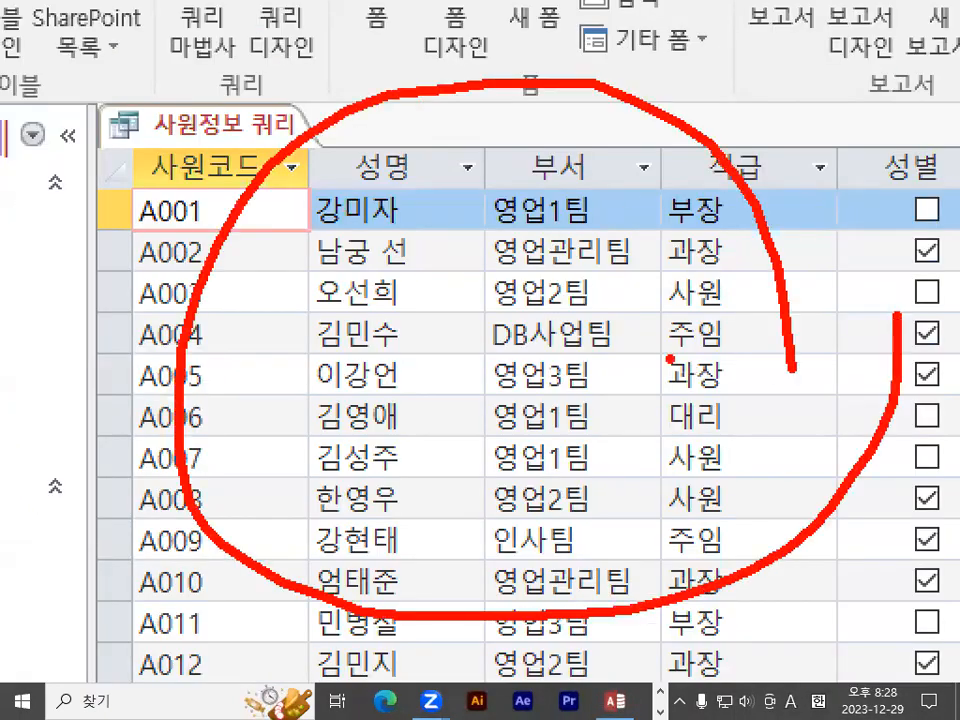
drag(497, 224, 533, 301)
key(Escape)
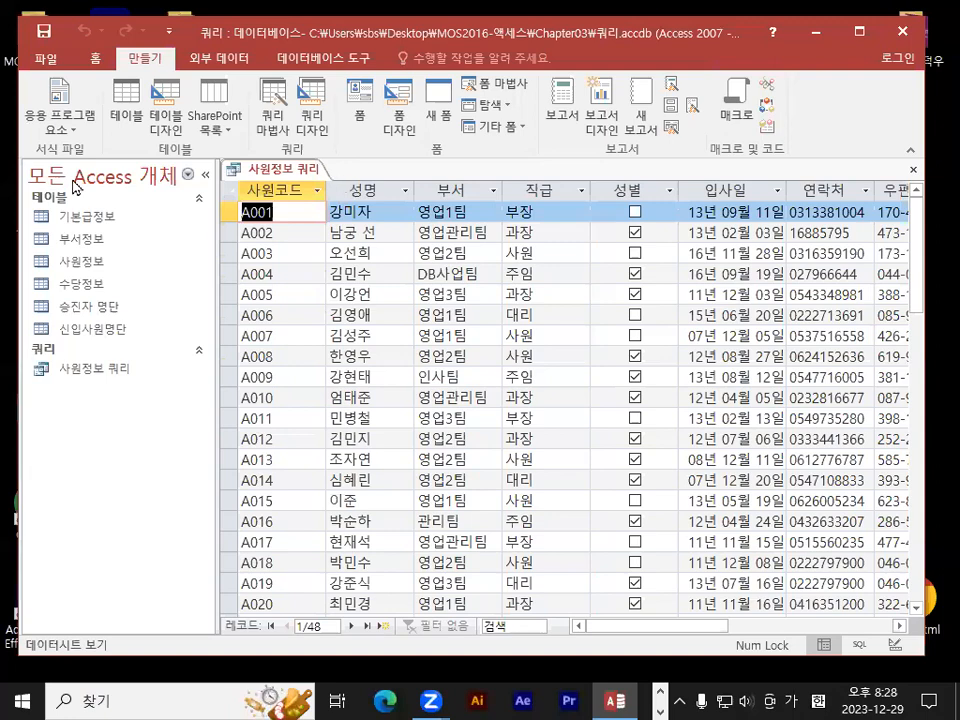
Step: Circle 기본급정보 in the table list and mark the query data with the pen, then close the 사원정보 쿼리 datasheet
key(ctrl+1)
drag(45, 207, 250, 217)
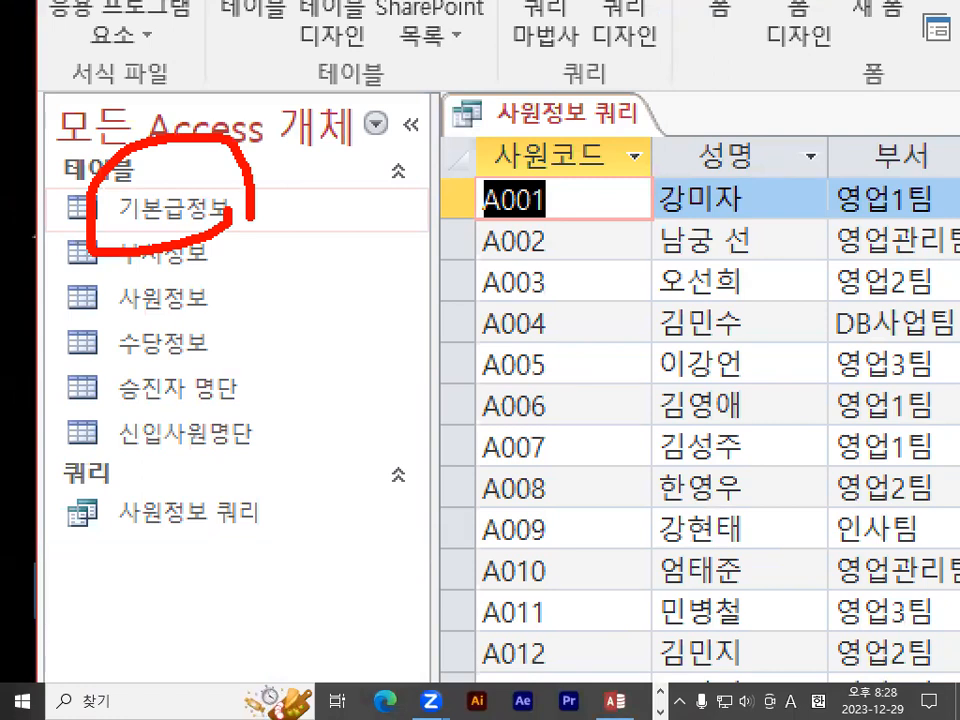
mouse_move(122, 149)
mouse_down()
mouse_move(122, 210)
mouse_move(206, 58)
mouse_up()
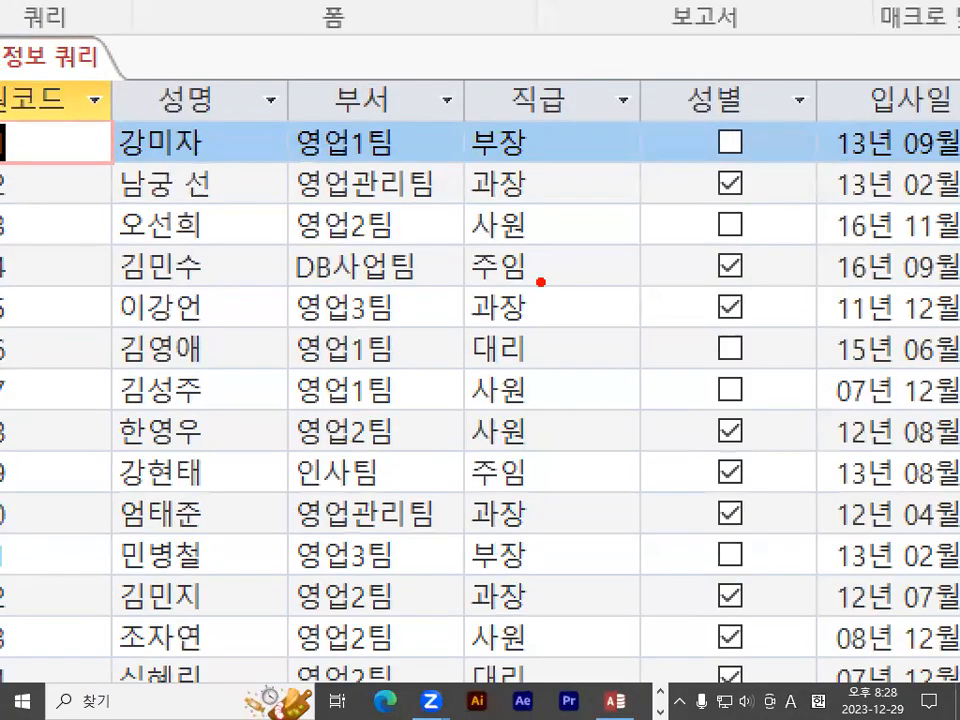
mouse_move(814, 305)
mouse_down()
mouse_move(600, 591)
mouse_move(560, 93)
mouse_move(866, 328)
mouse_up()
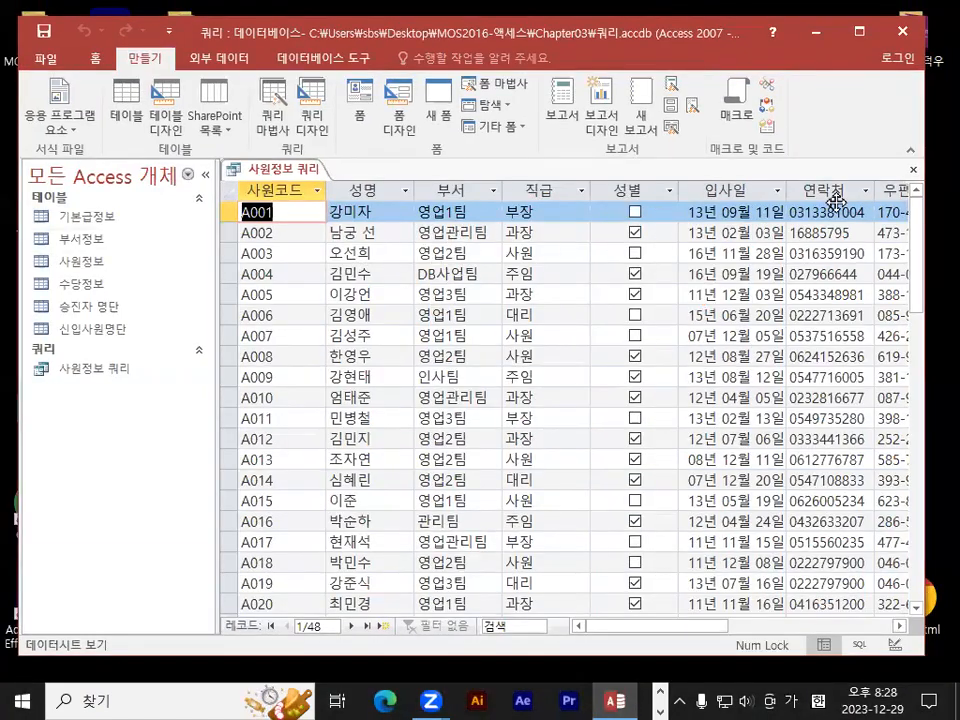
click(913, 170)
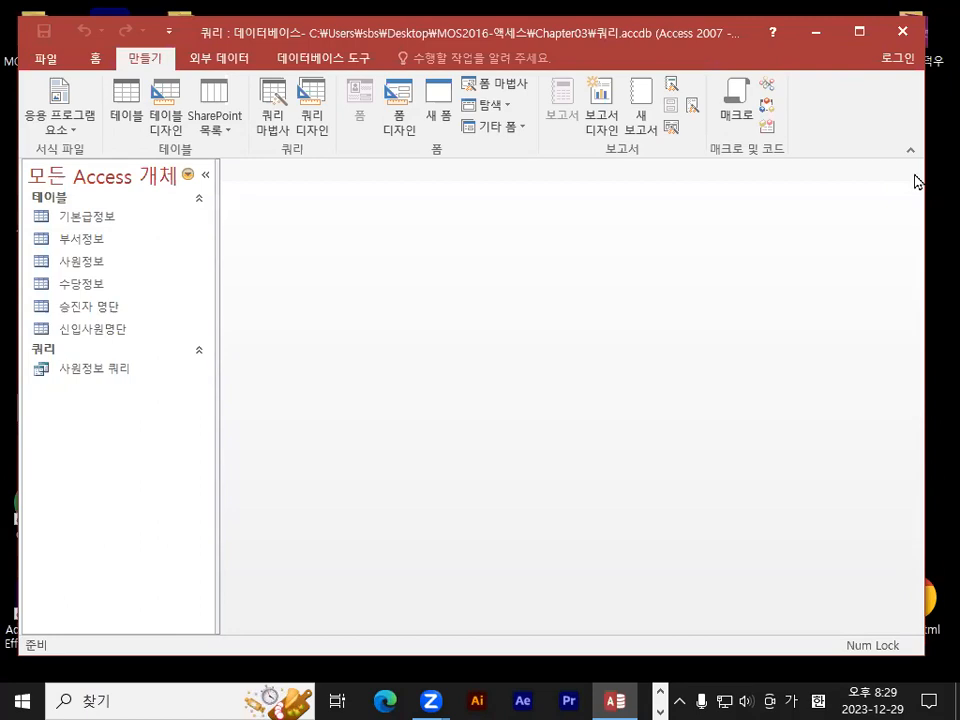
Step: Open the 사원정보 table, mark its 직급 column with the annotation pen, and clear the marks
double_click(102, 270)
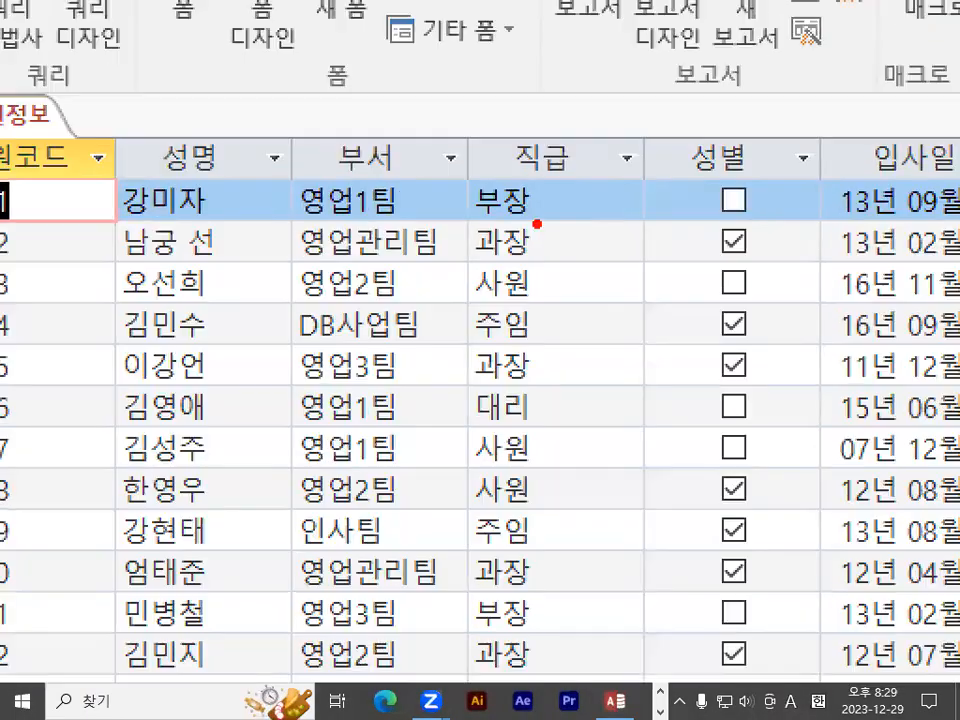
mouse_move(537, 186)
mouse_down()
mouse_move(538, 435)
mouse_move(523, 393)
mouse_up()
drag(539, 436, 588, 348)
key(Escape)
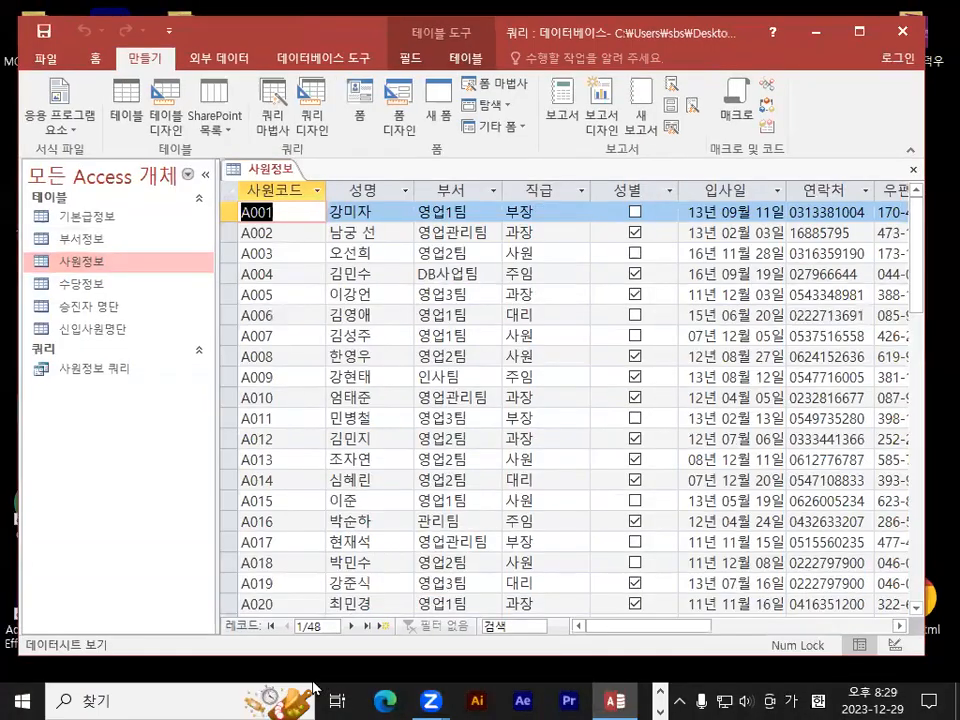
Step: Circle the record counter of the 사원정보 table with the annotation pen, then clear the mark
key(ctrl+1)
click(338, 593)
mouse_move(338, 593)
mouse_down()
mouse_move(228, 608)
mouse_move(400, 585)
mouse_up()
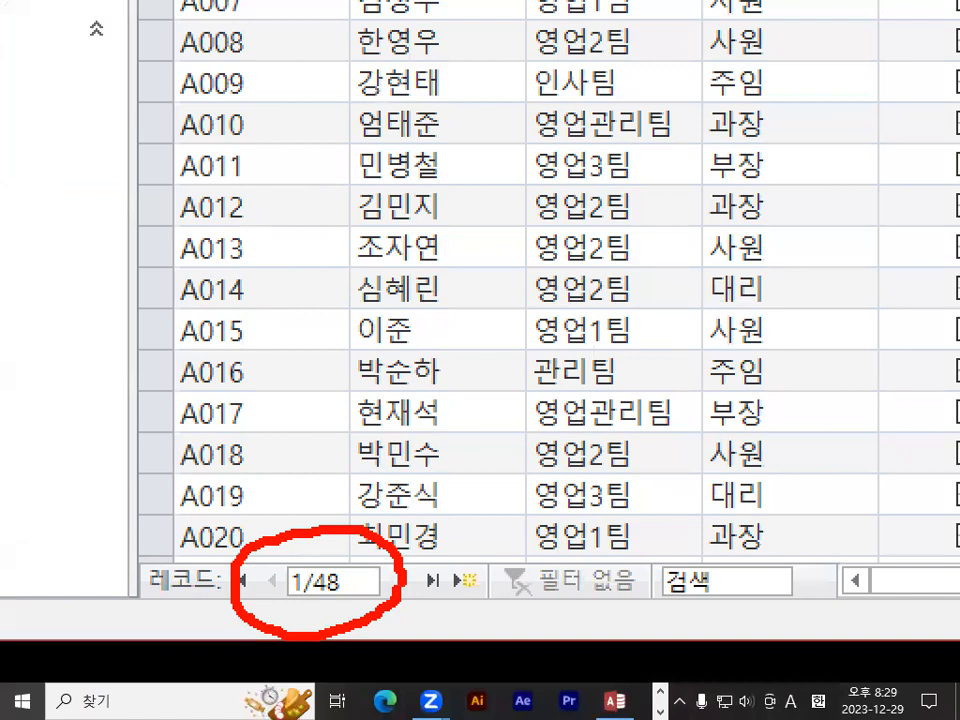
key(Escape)
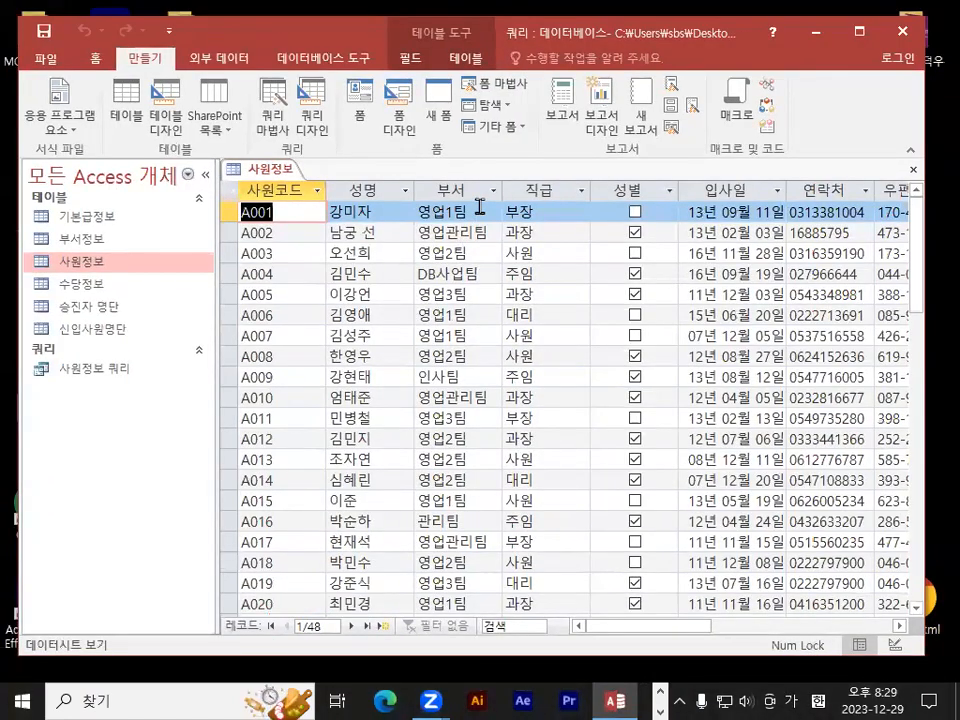
Step: Circle 관리팀 in the 부서 column with the annotation pen, clear the mark, and close the 사원정보 table
key(ctrl+1)
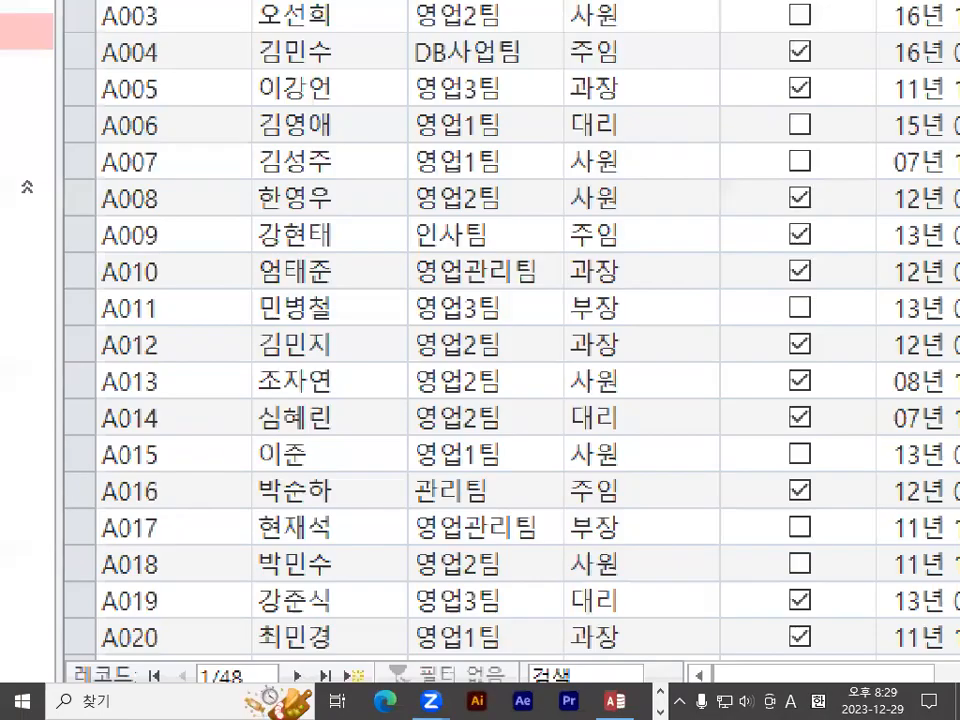
click(467, 499)
mouse_move(502, 494)
mouse_down()
mouse_move(427, 502)
mouse_move(507, 478)
mouse_up()
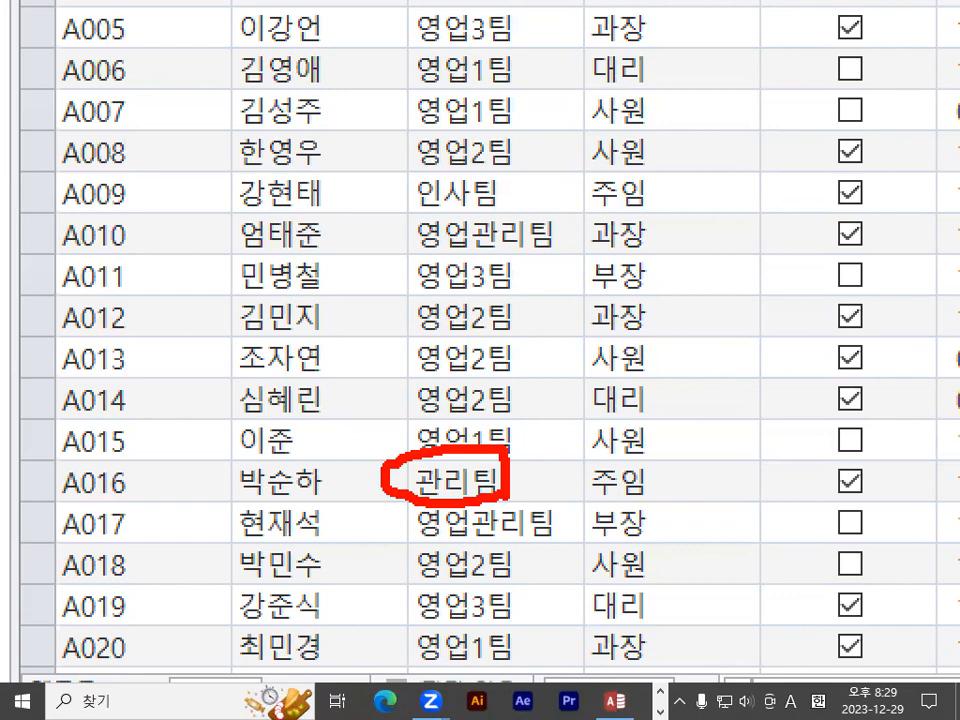
key(Escape)
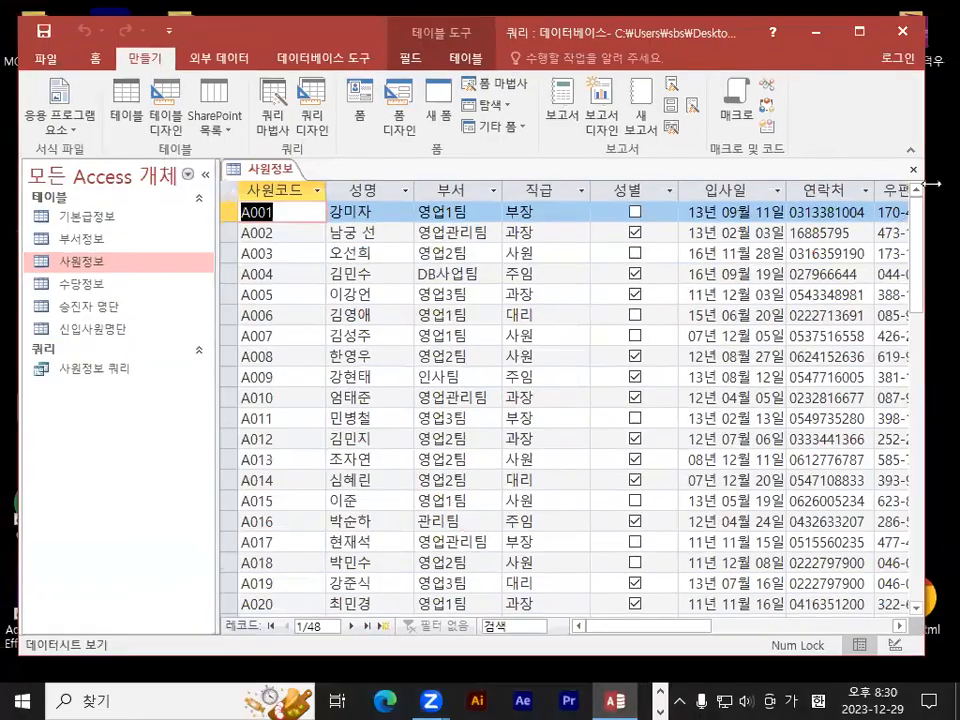
click(913, 170)
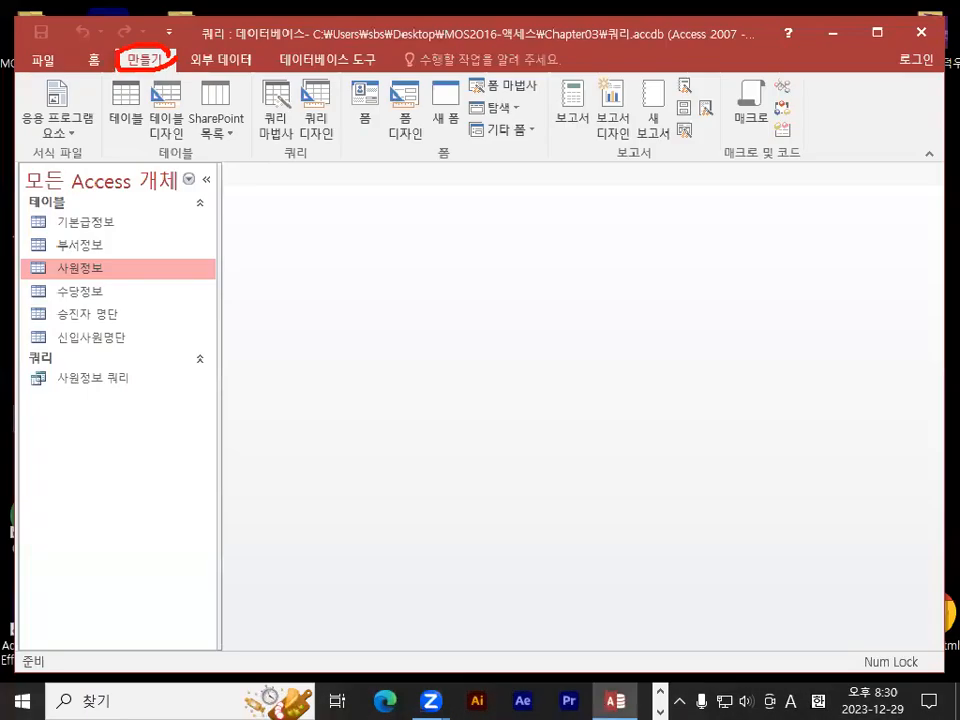
Step: Start another query with the Simple Query Wizard (단순 쿼리 마법사) and add all fields of the 사원정보 table
click(403, 253)
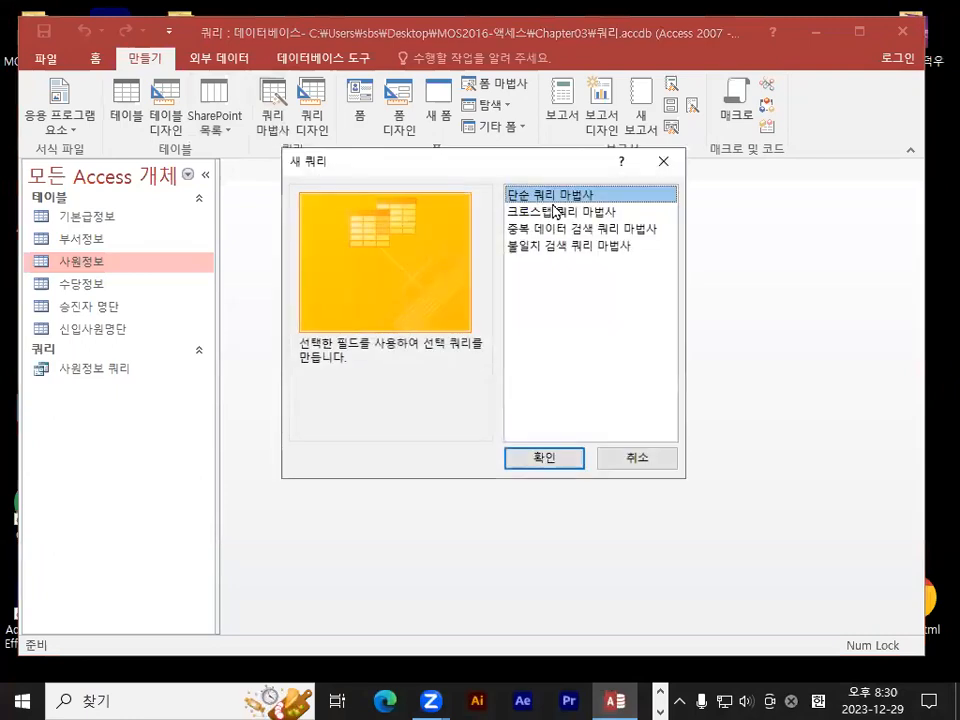
click(553, 465)
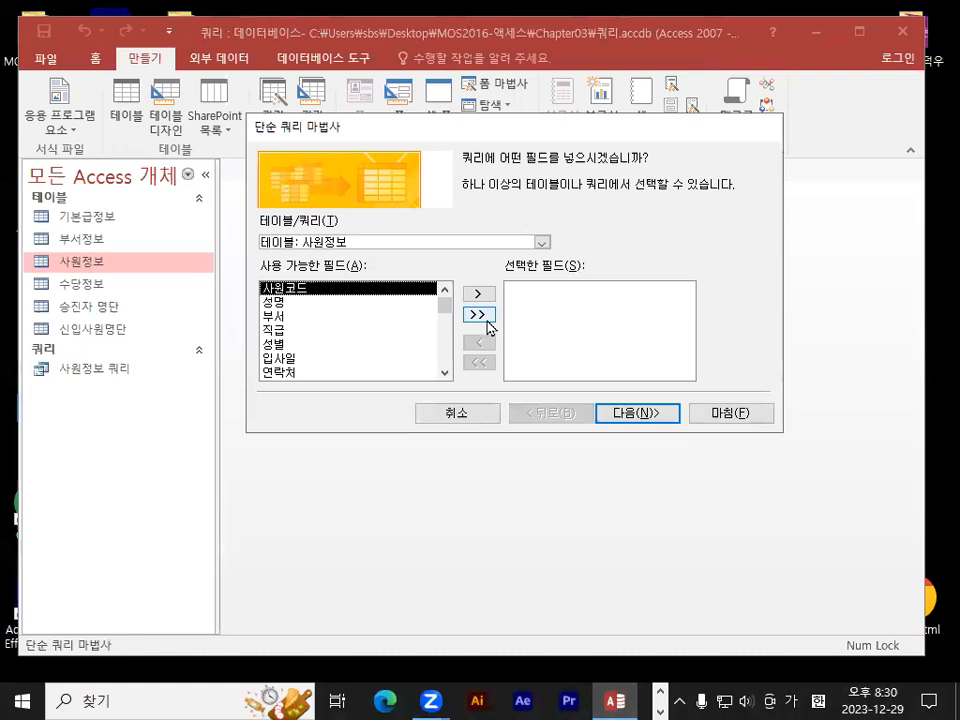
click(648, 383)
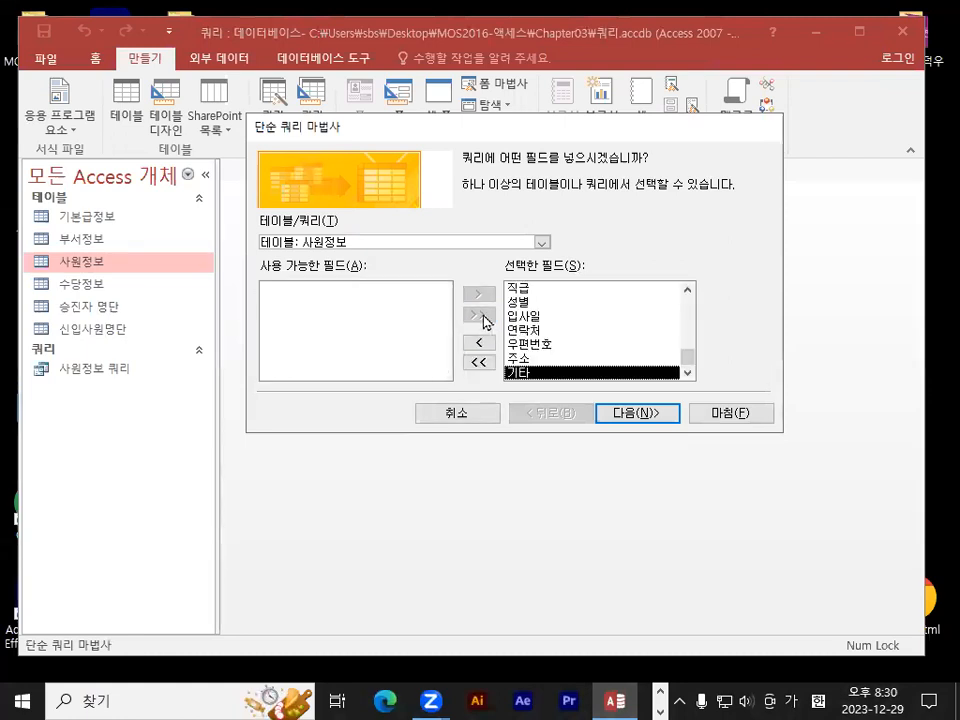
Step: Keep the query type as detail (상세) and title the query 관리팀 직원 명단
click(641, 413)
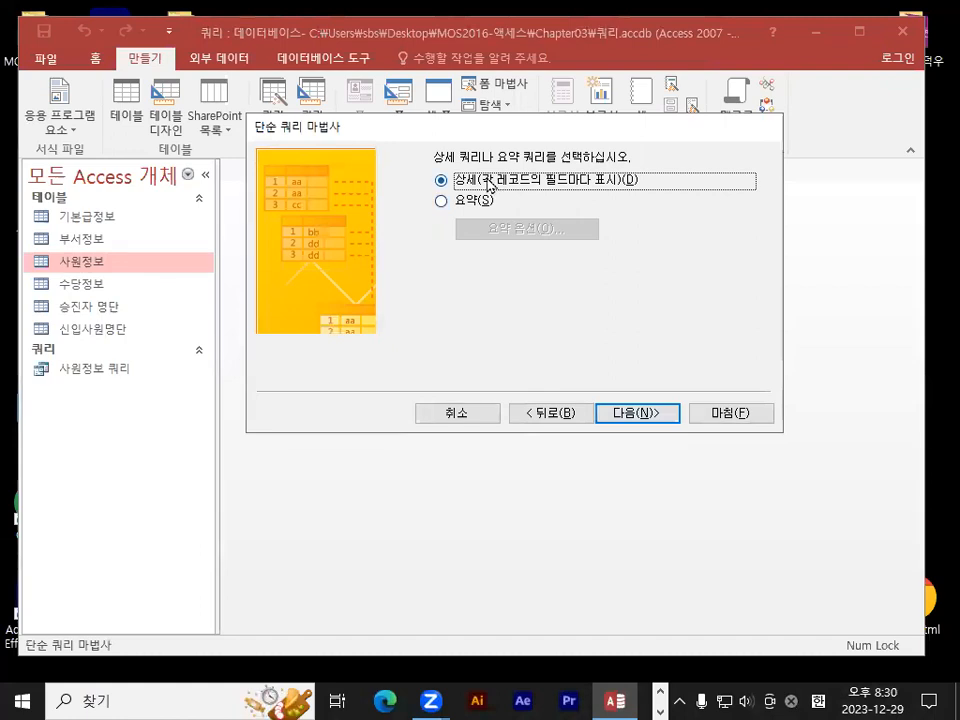
click(638, 414)
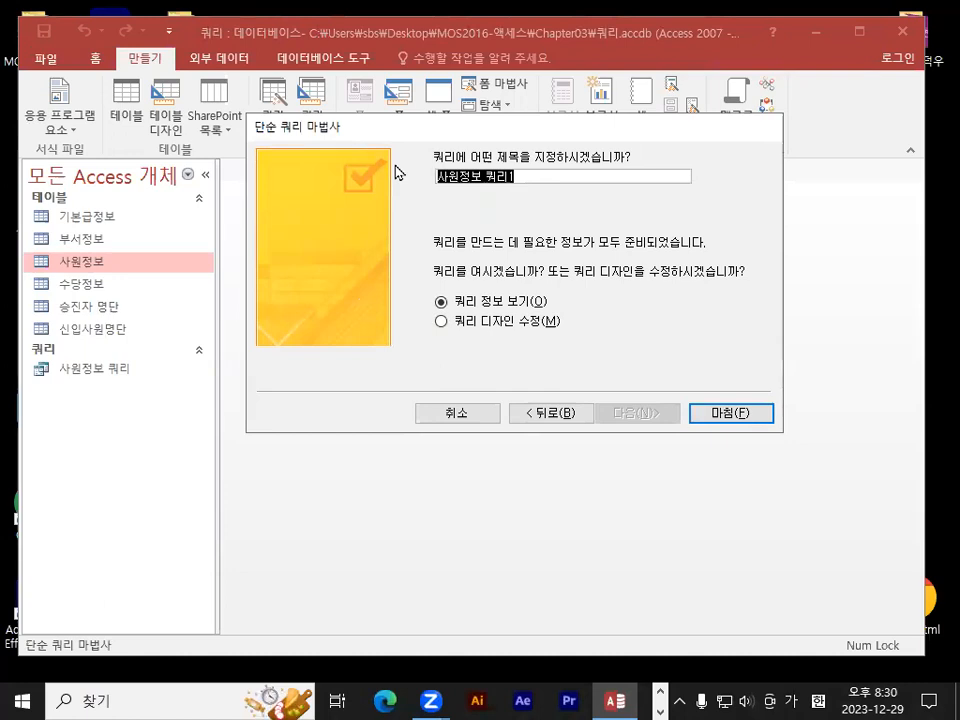
text(관리팀)
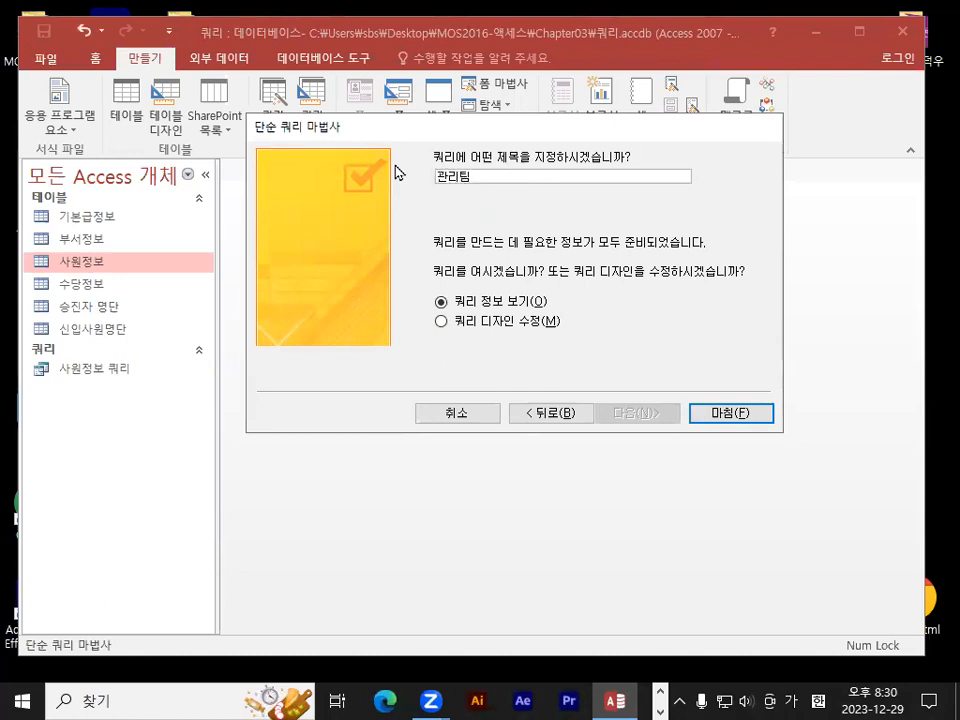
text( 직원 명단)
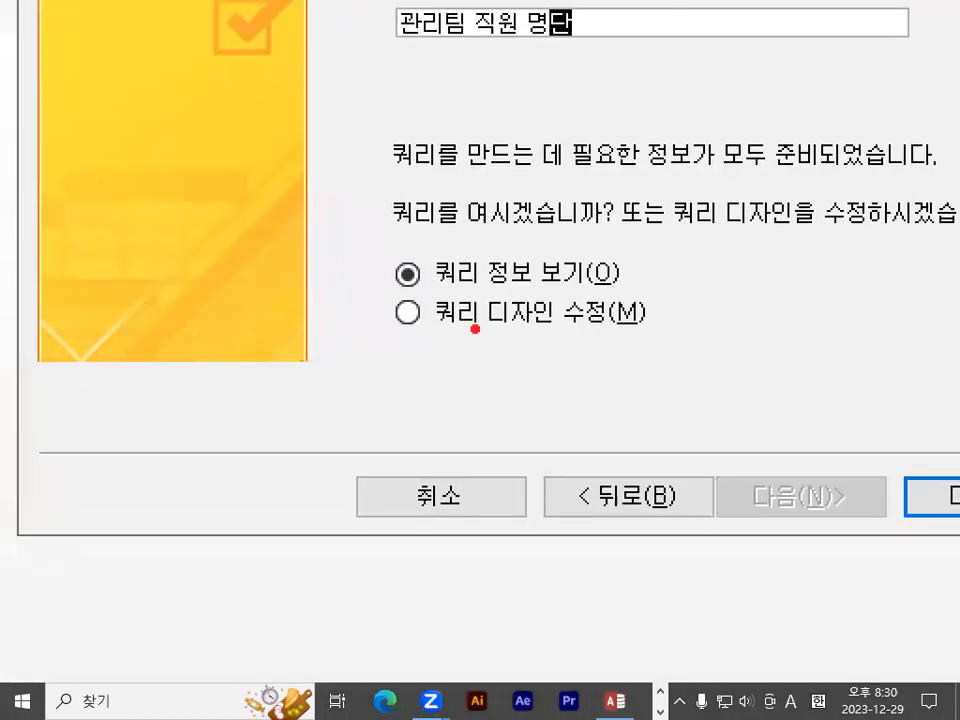
Step: Mark and choose the 쿼리 디자인 수정 option, finish the wizard, and enlarge the design grid area
mouse_move(423, 330)
mouse_down()
mouse_move(600, 326)
mouse_move(630, 316)
mouse_up()
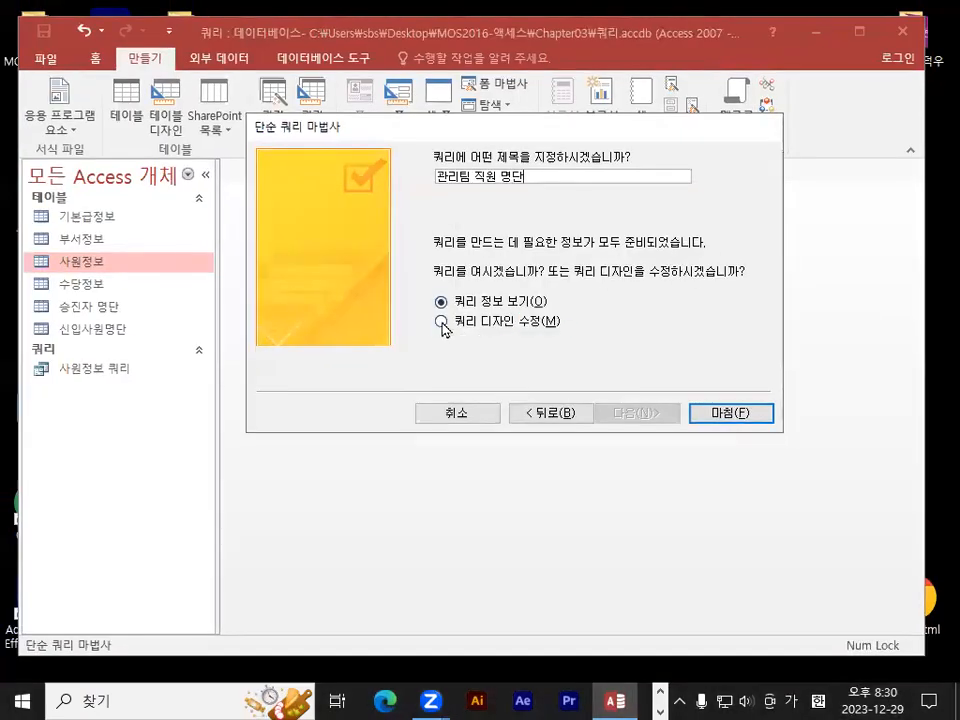
click(411, 321)
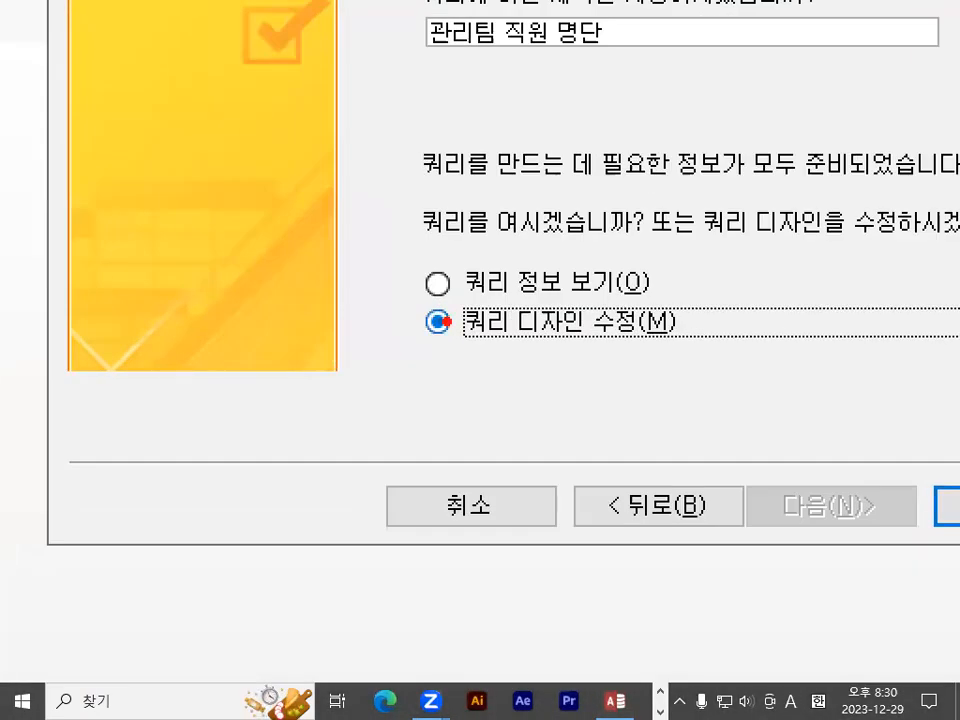
mouse_move(455, 328)
mouse_down()
mouse_move(438, 330)
mouse_move(448, 309)
mouse_up()
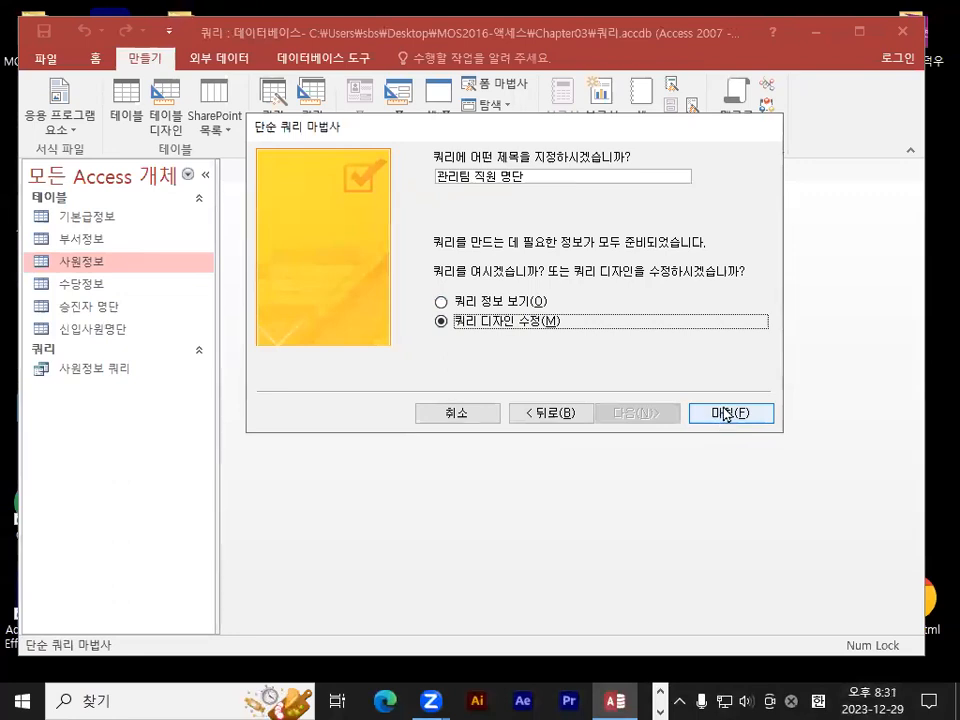
click(727, 414)
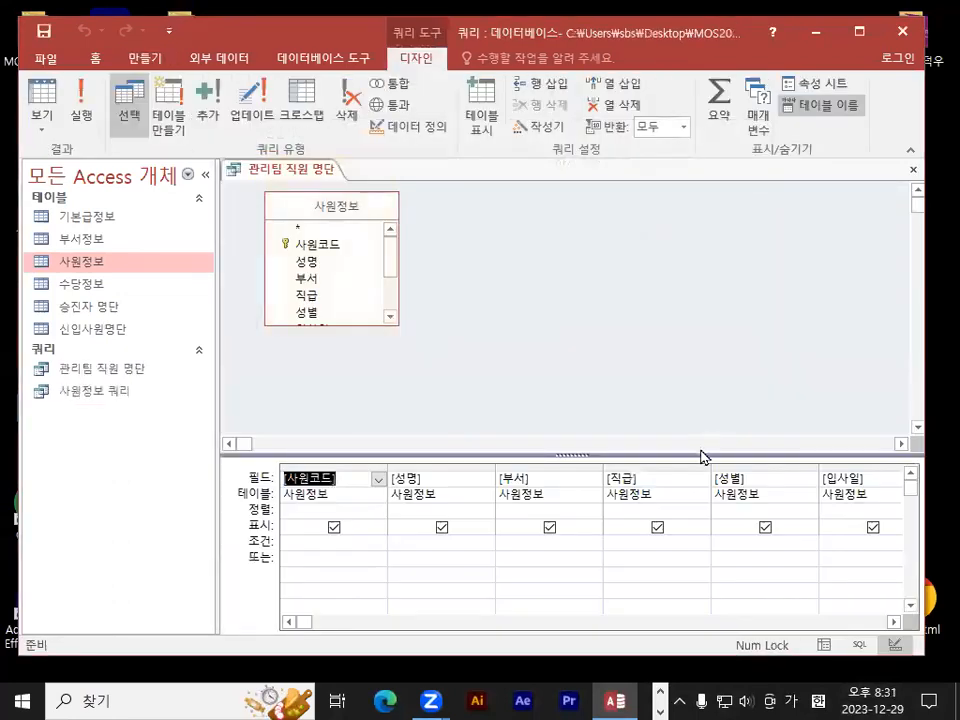
drag(700, 453, 701, 368)
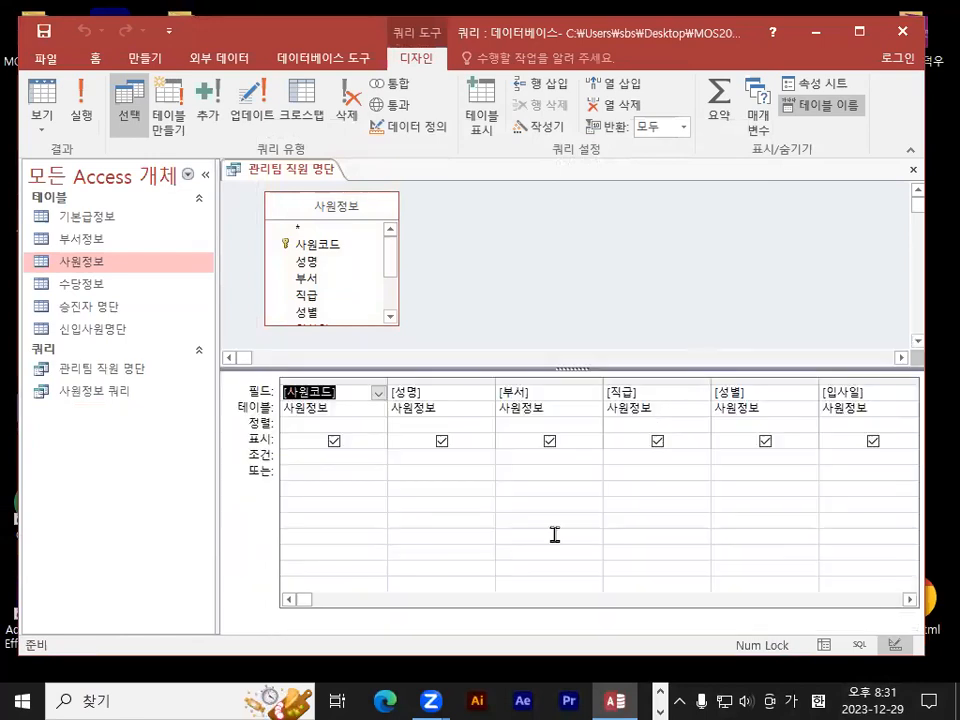
Step: Tick the 사원코드, 성명 and 부서 fields and underline their table names with the annotation pen, then clear the marks
key(ctrl+1)
click(338, 407)
drag(284, 333, 376, 308)
mouse_move(474, 353)
mouse_down()
mouse_move(491, 374)
mouse_move(548, 322)
mouse_up()
mouse_move(670, 326)
mouse_down()
mouse_move(697, 354)
mouse_move(765, 293)
mouse_up()
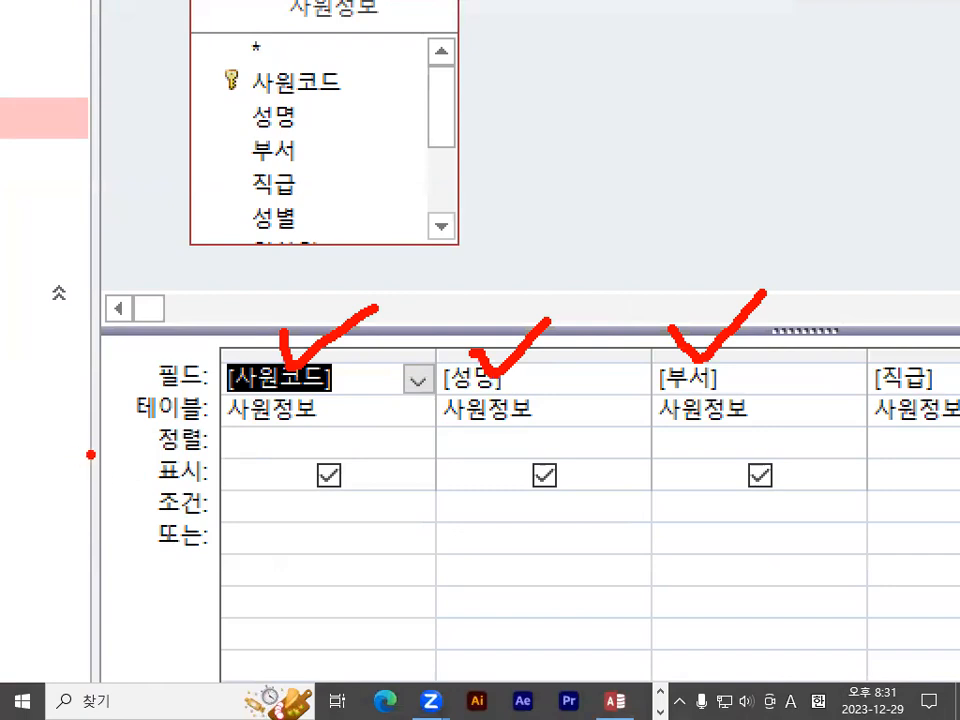
drag(143, 424, 320, 421)
drag(412, 422, 480, 420)
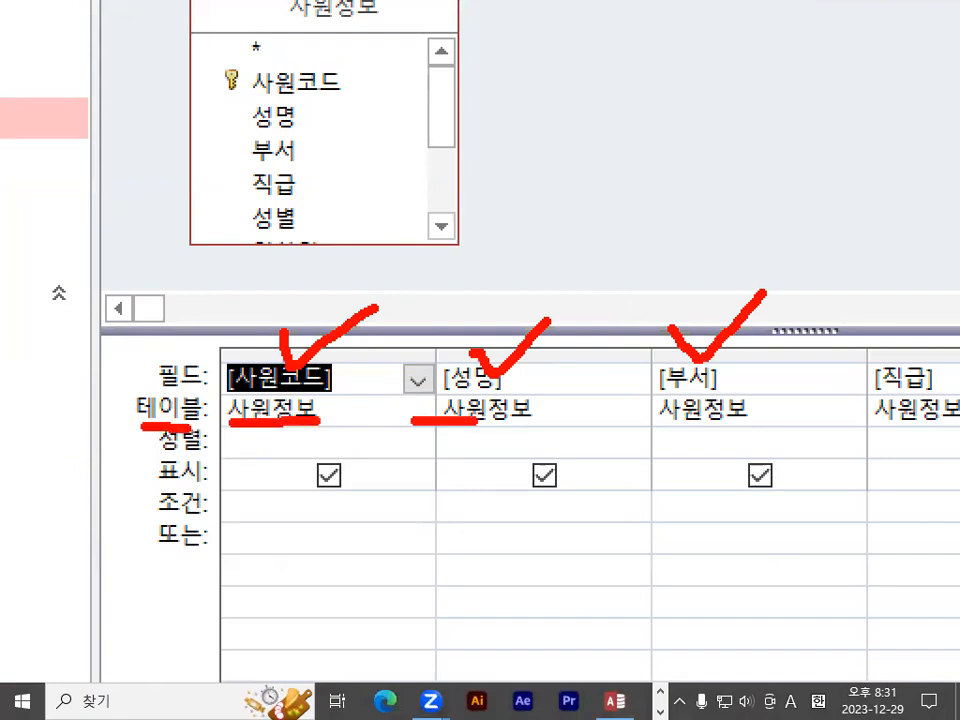
drag(677, 425, 738, 424)
key(Escape)
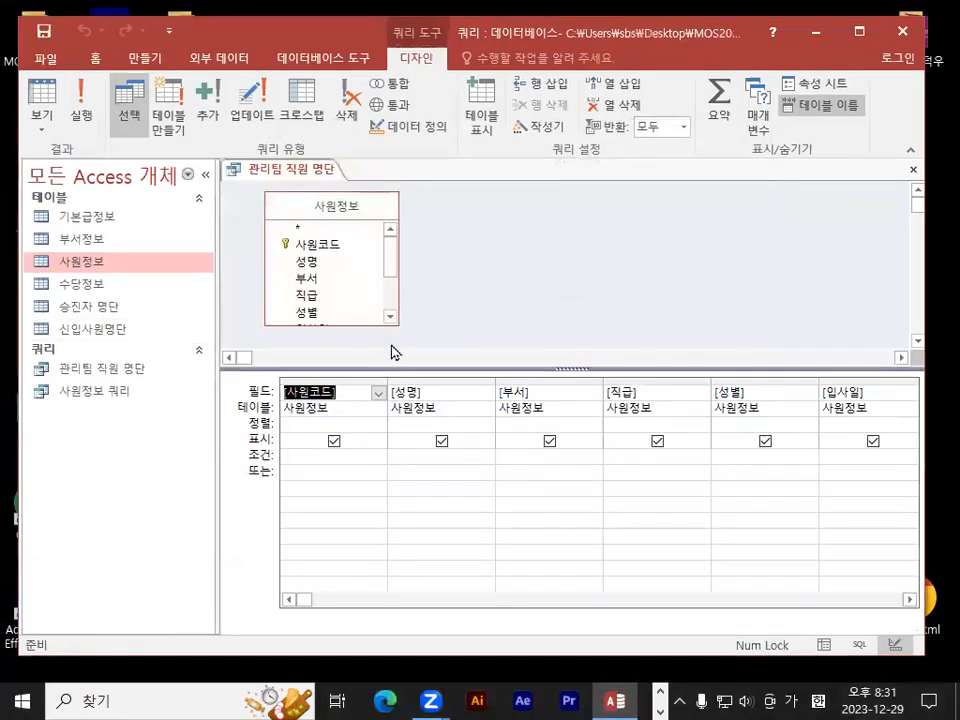
Step: Circle the 사원코드 and 성명 fields of the design grid with the annotation pen and clear the marks
key(ctrl+1)
mouse_move(493, 407)
mouse_down()
mouse_move(362, 253)
mouse_move(589, 405)
mouse_up()
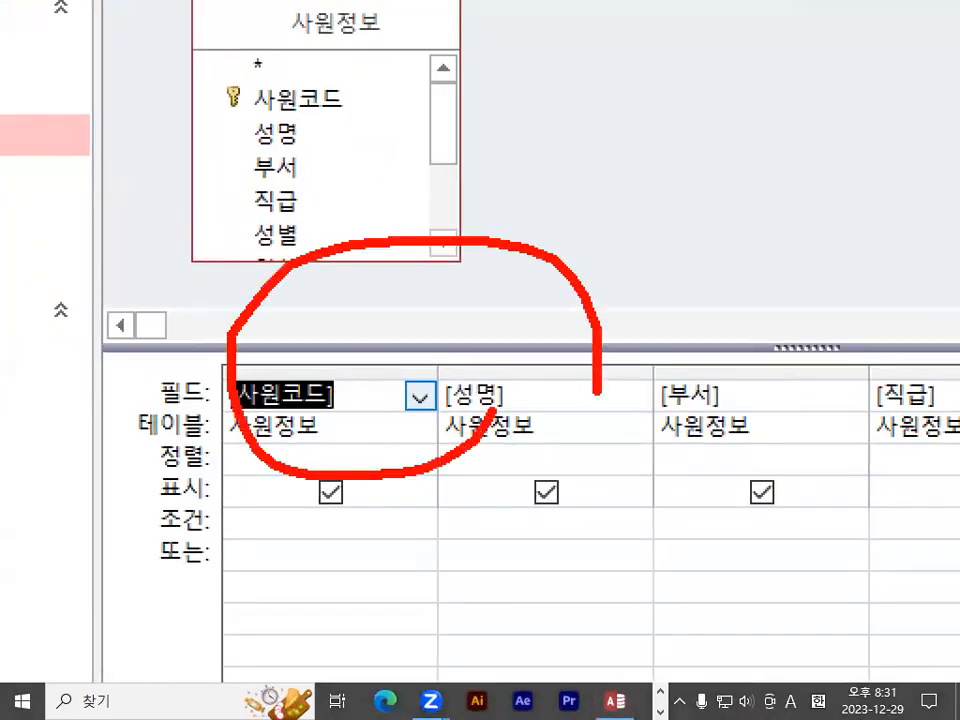
key(Escape)
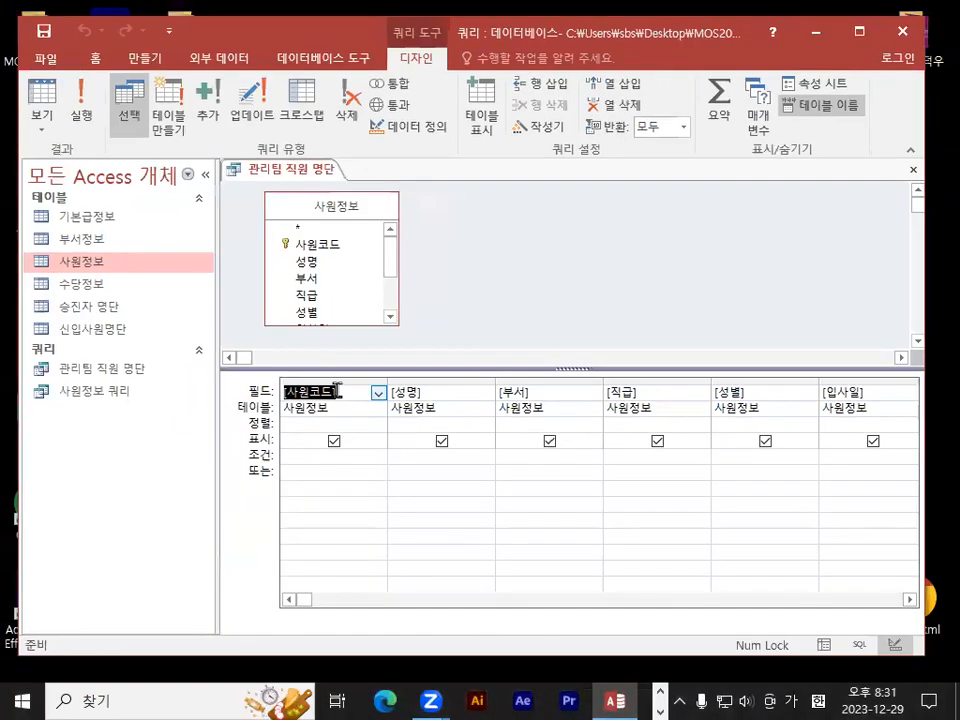
key(ctrl+1)
drag(597, 390, 621, 452)
key(Escape)
Step: Mark the 조건 row label and the criteria cell under 부서 with the annotation pen, then clear the marks
key(ctrl+1)
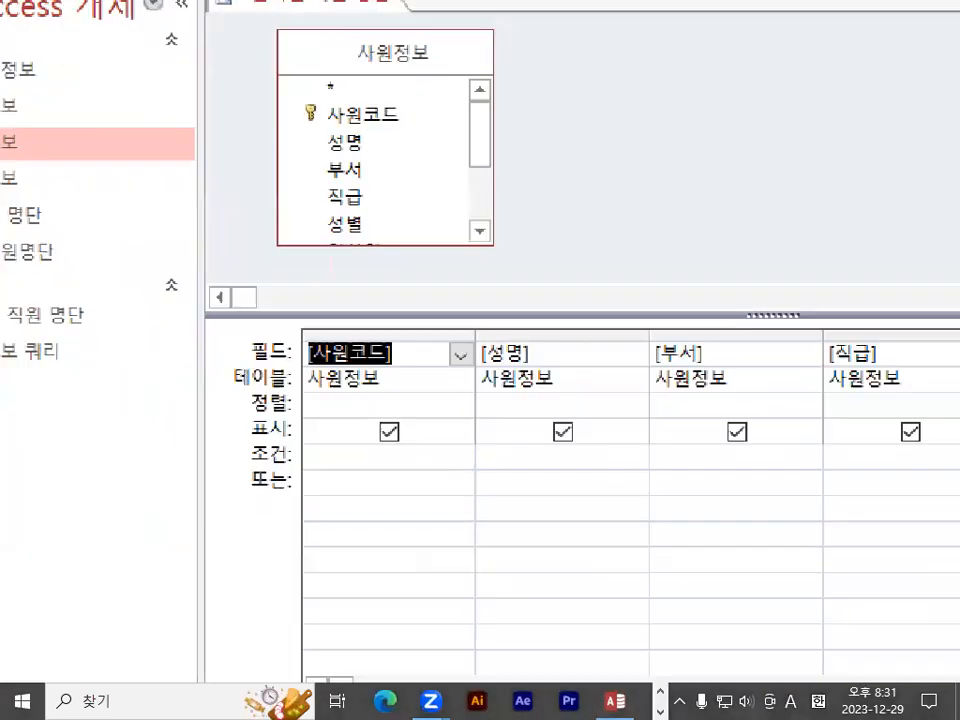
mouse_move(311, 454)
mouse_down()
mouse_move(223, 481)
mouse_move(318, 460)
mouse_up()
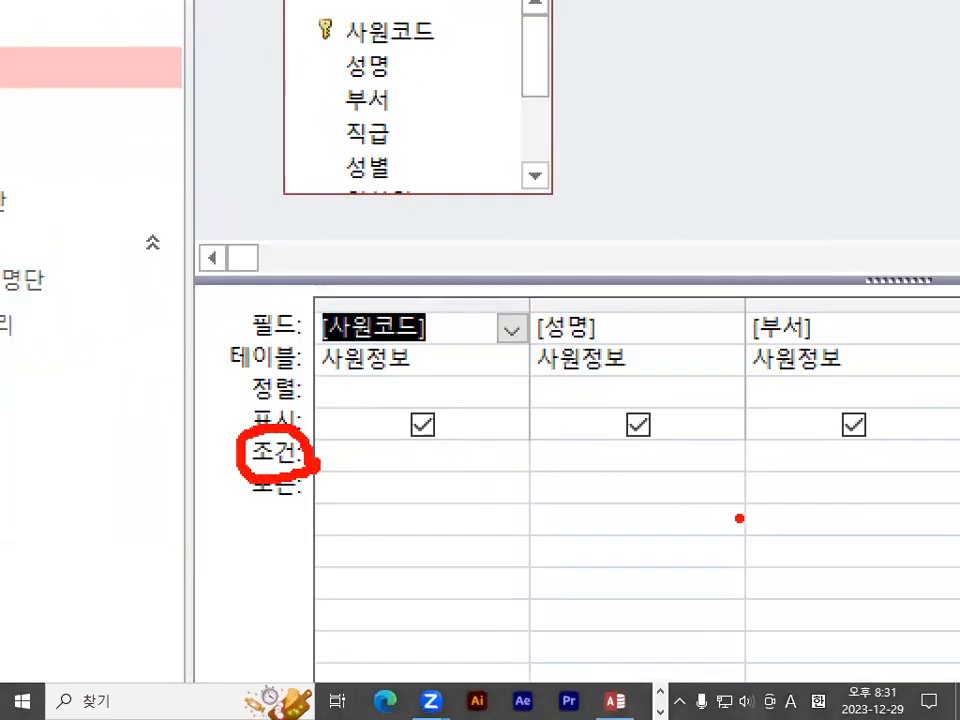
mouse_move(831, 468)
mouse_down()
mouse_move(807, 437)
mouse_move(826, 469)
mouse_up()
key(Escape)
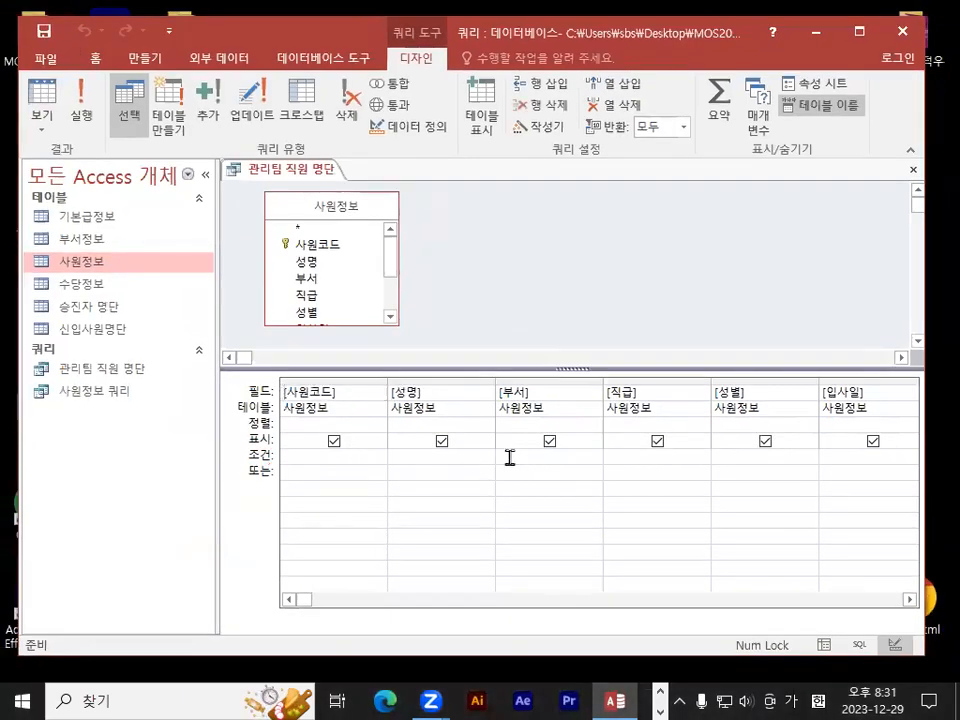
Step: Set the 부서 criterion to 관리팀, point out the 실행 command with the annotation pen, and run the query
text(관리팀)
key(Tab)
key(ctrl+1)
click(538, 469)
mouse_move(682, 407)
mouse_down()
mouse_move(604, 504)
mouse_move(503, 197)
mouse_move(754, 414)
mouse_move(746, 417)
mouse_up()
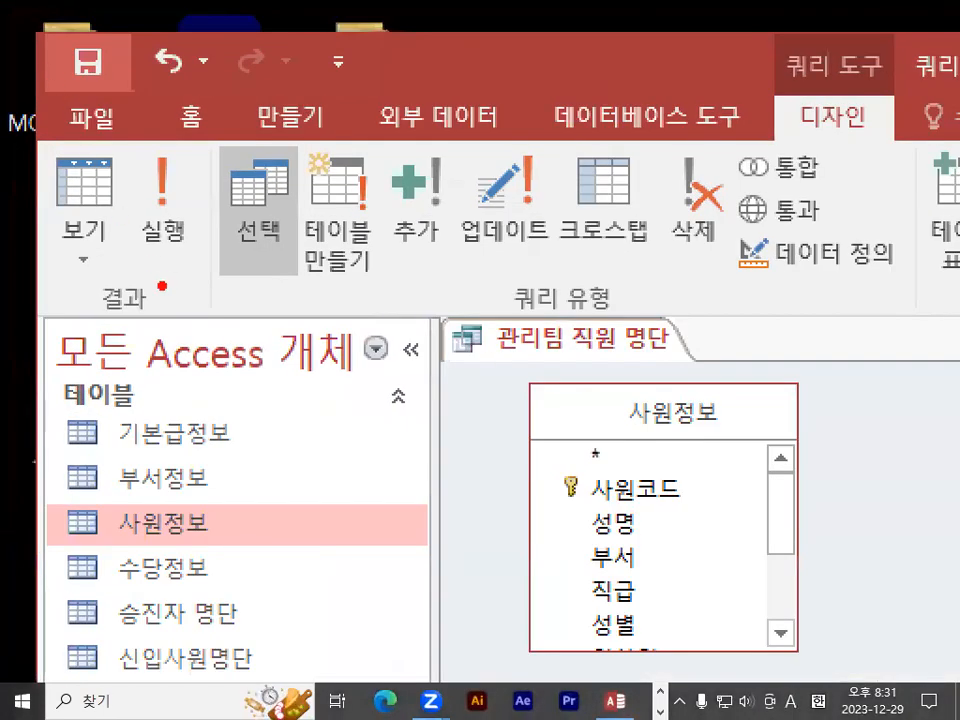
mouse_move(108, 270)
mouse_down()
mouse_move(88, 305)
mouse_move(100, 322)
mouse_move(190, 296)
mouse_move(231, 253)
mouse_move(161, 240)
mouse_move(221, 225)
mouse_up()
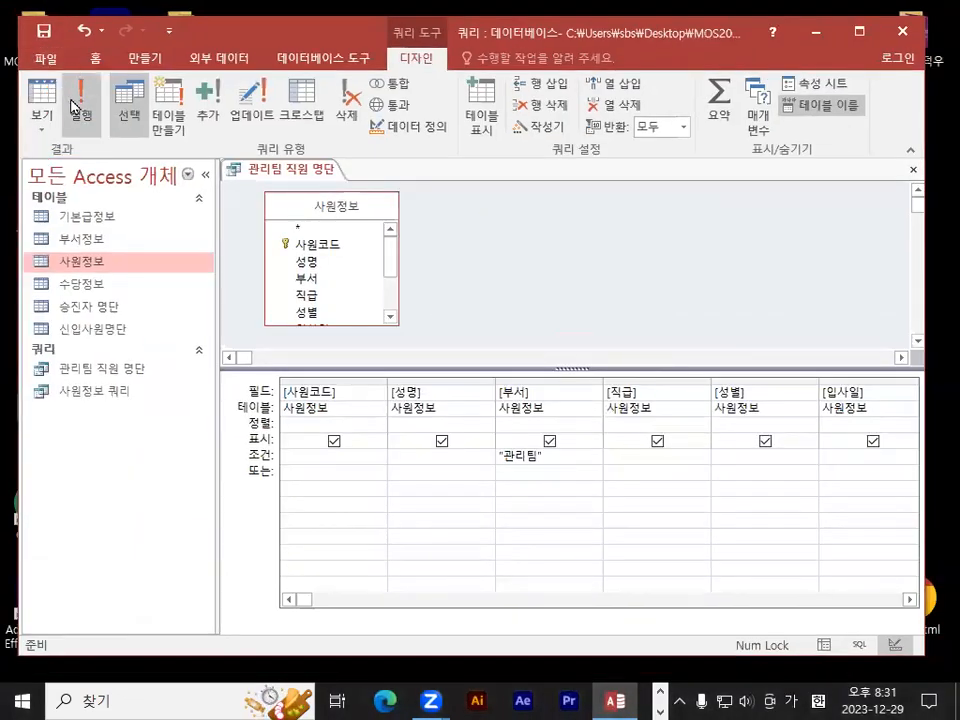
click(83, 100)
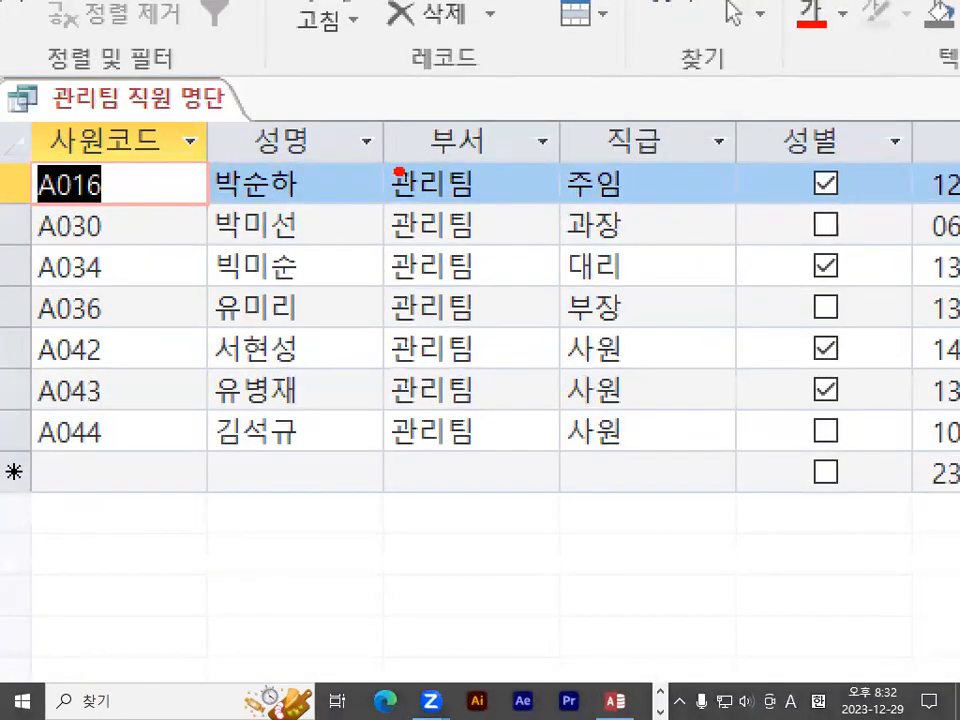
Step: Mark the 부서 column and record counter of the query result with the annotation pen, clear the marks, and close the query
drag(399, 170, 382, 428)
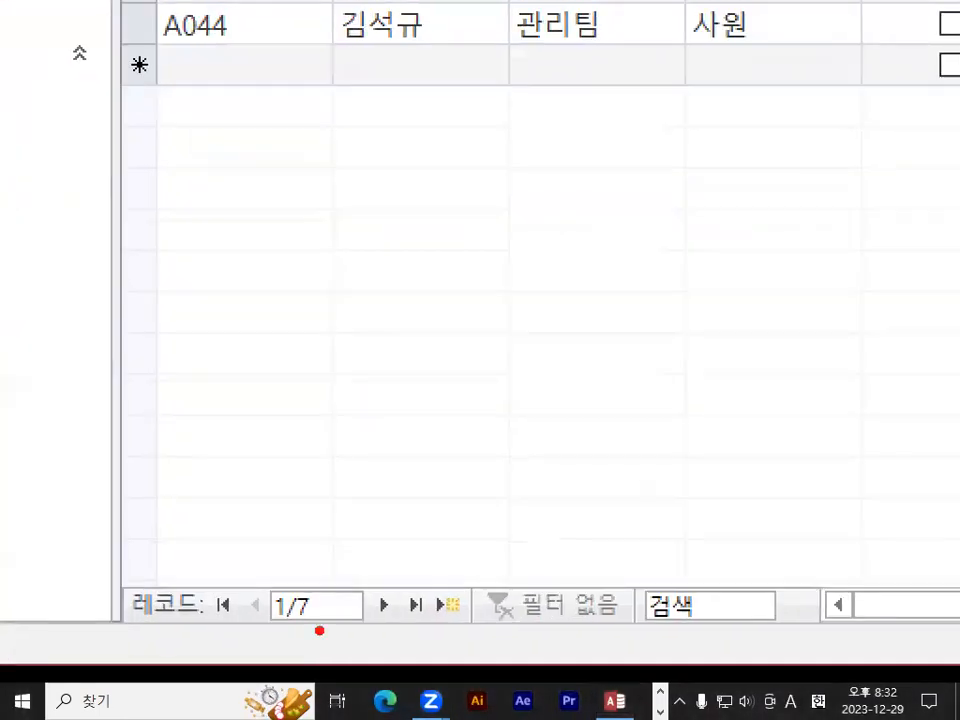
mouse_move(357, 603)
mouse_down()
mouse_move(203, 597)
mouse_move(336, 624)
mouse_up()
key(Escape)
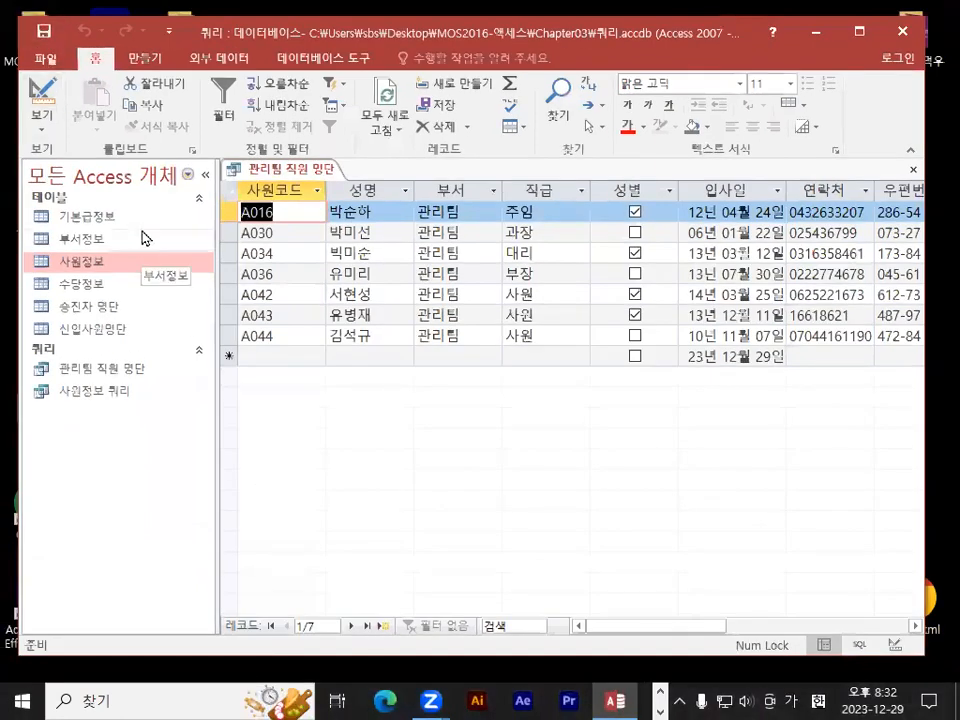
click(912, 175)
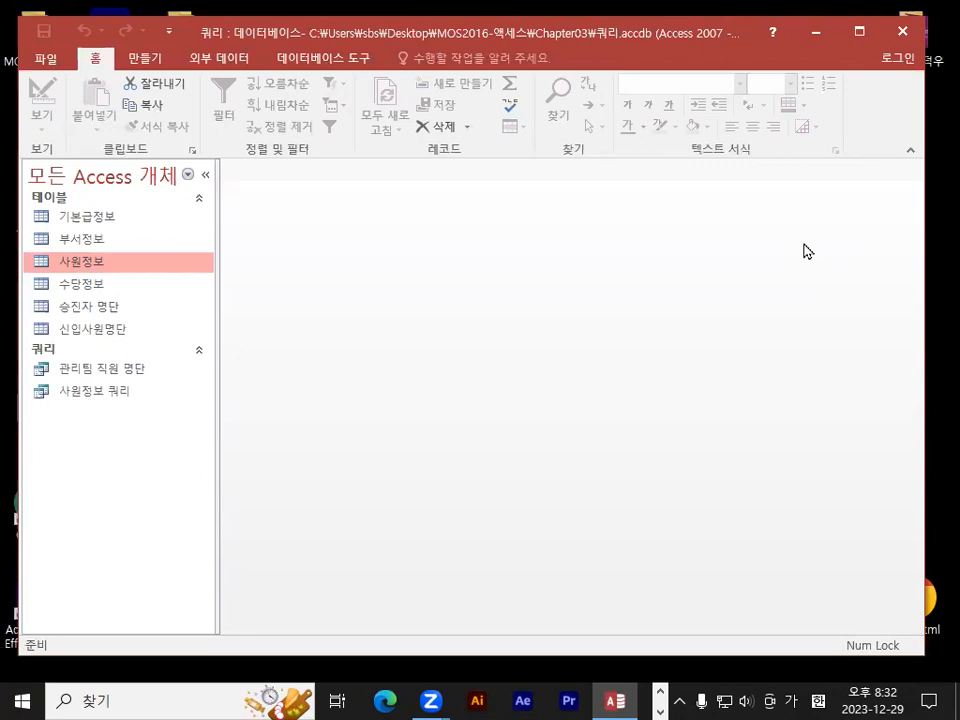
Step: Open the 사원정보 table, handwrite 500 over its records with the annotation pen, and clear the writing
double_click(73, 265)
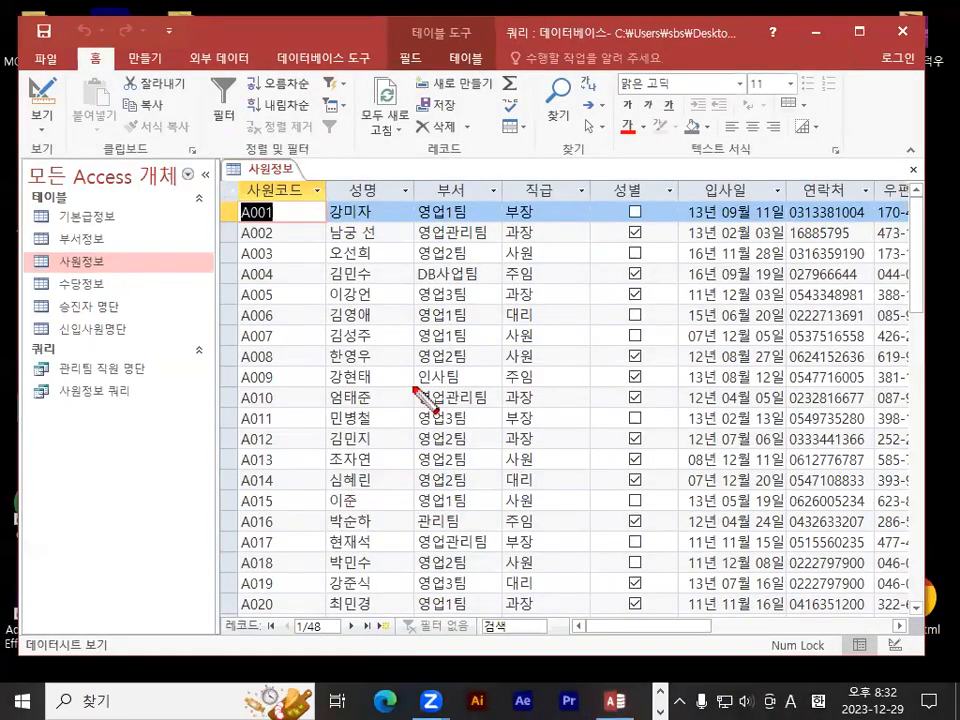
mouse_move(397, 245)
mouse_down()
mouse_move(428, 372)
mouse_move(490, 318)
mouse_move(562, 325)
mouse_up()
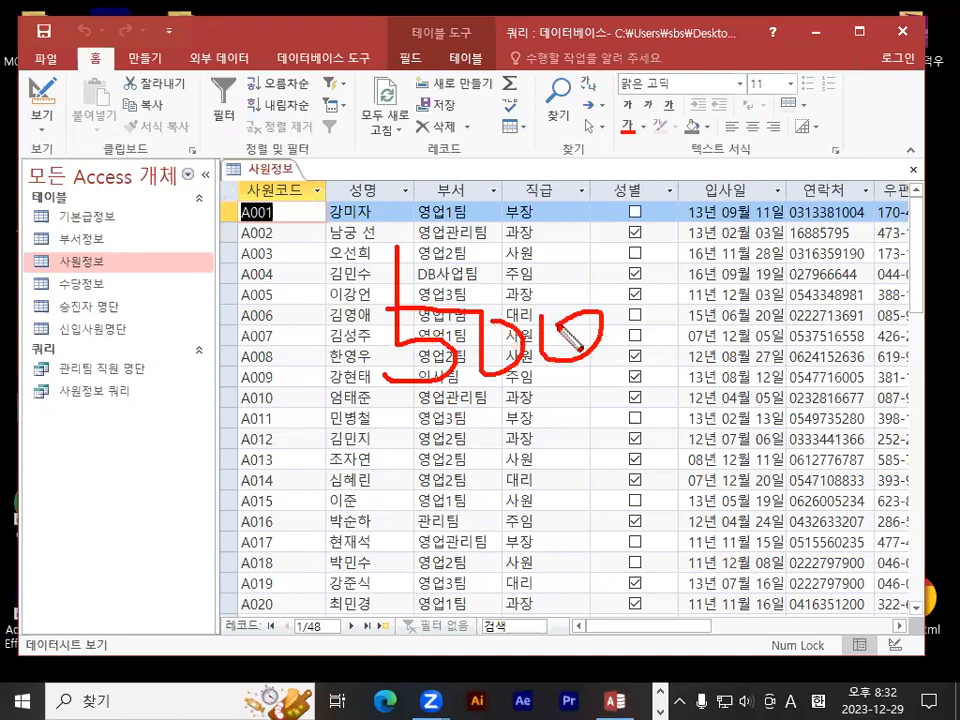
key(Escape)
Step: Underline 영업1팀 in the 부서 column, draw a circle beside it with the annotation pen, and clear the marks
key(ctrl+1)
click(447, 219)
drag(406, 215, 475, 214)
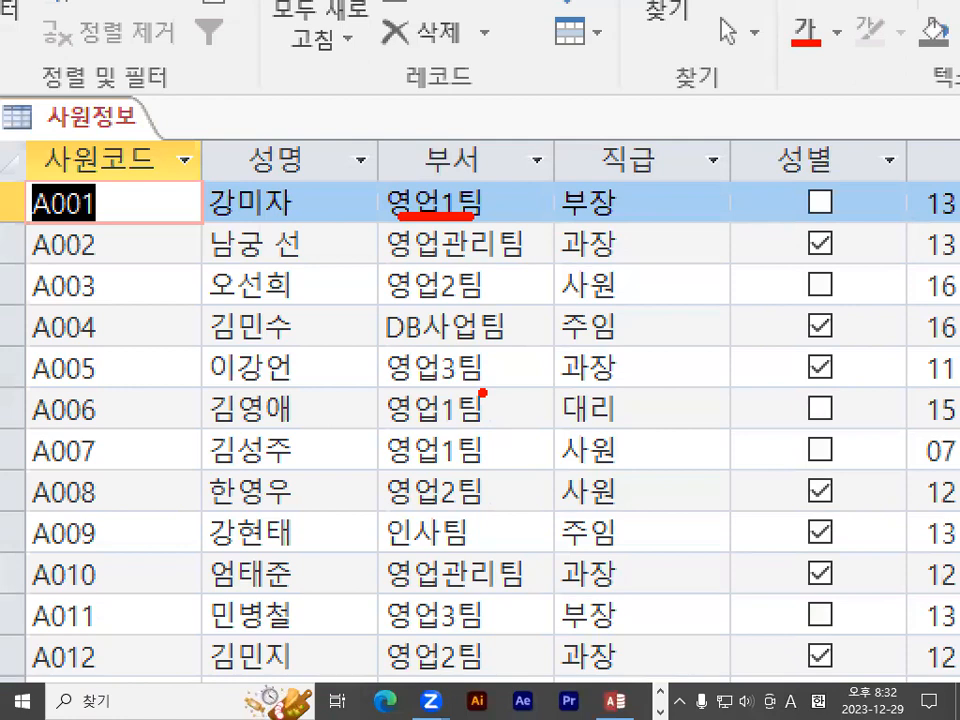
drag(679, 377, 752, 380)
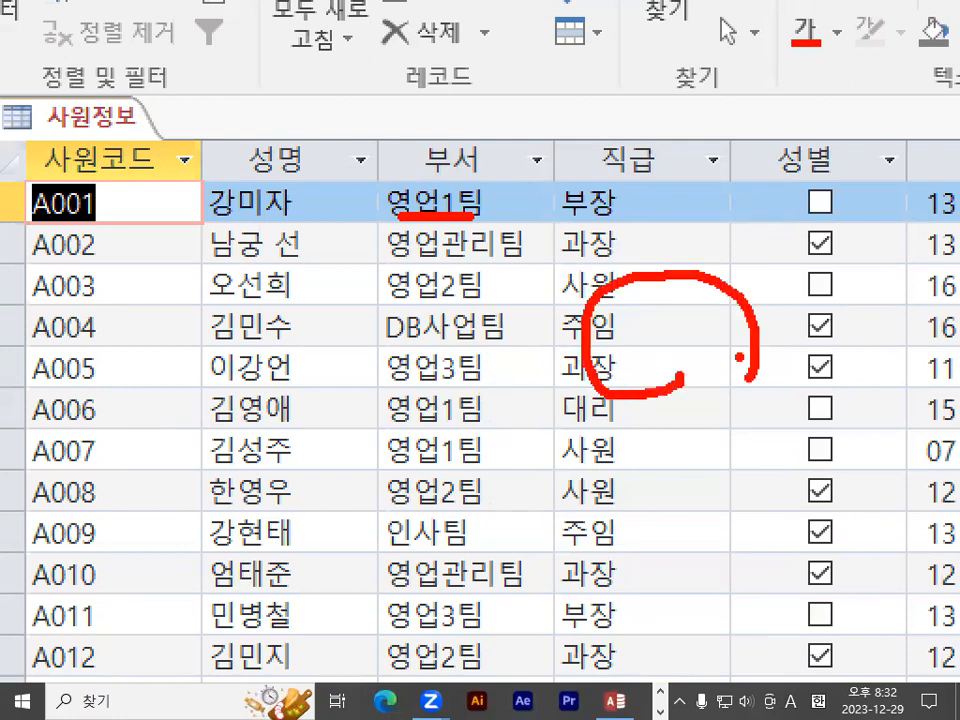
key(Escape)
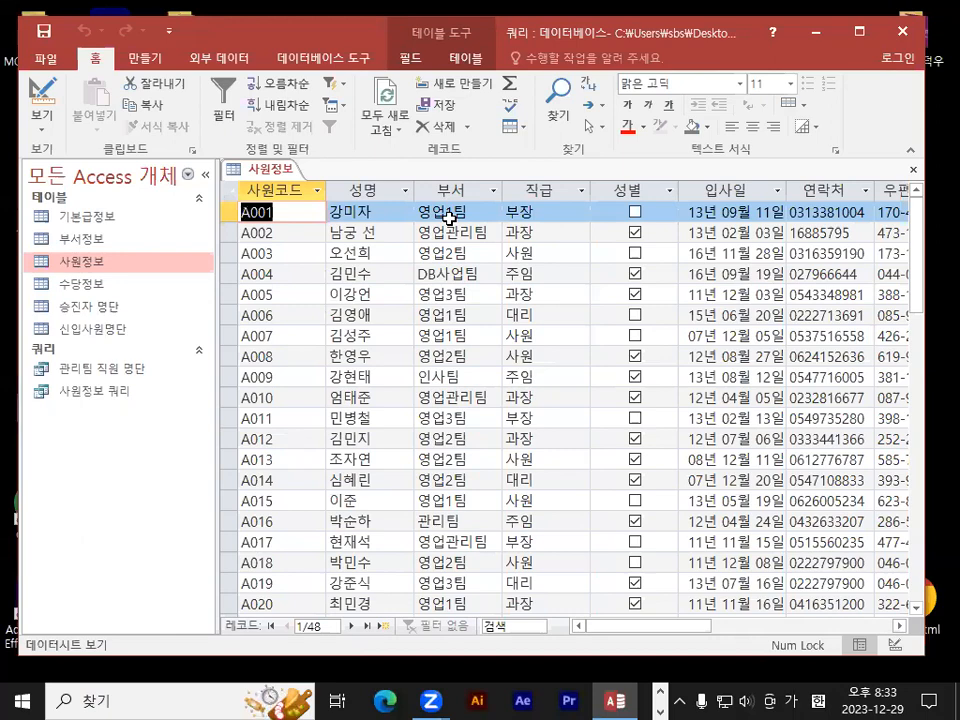
Step: Switch to the mos액세스설명.txt notes in Notepad and mark 많은양, 요약 and 분석 in the 크로스탭쿼리 section with the annotation pen
key(alt+Tab)
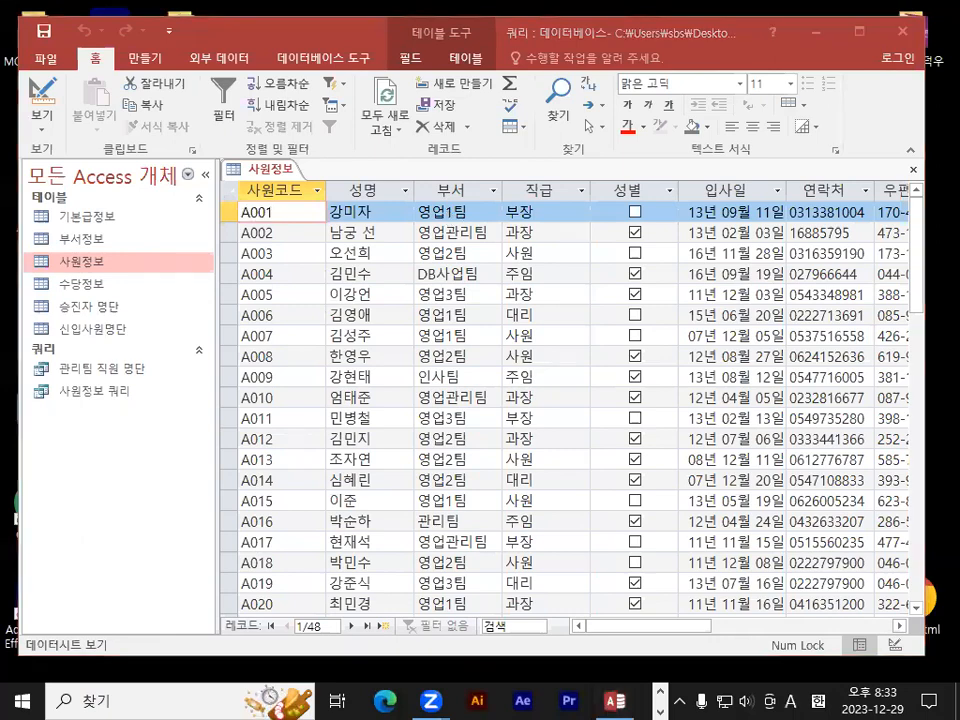
scroll(371, 345, down, 2)
scroll(371, 354, down, 7)
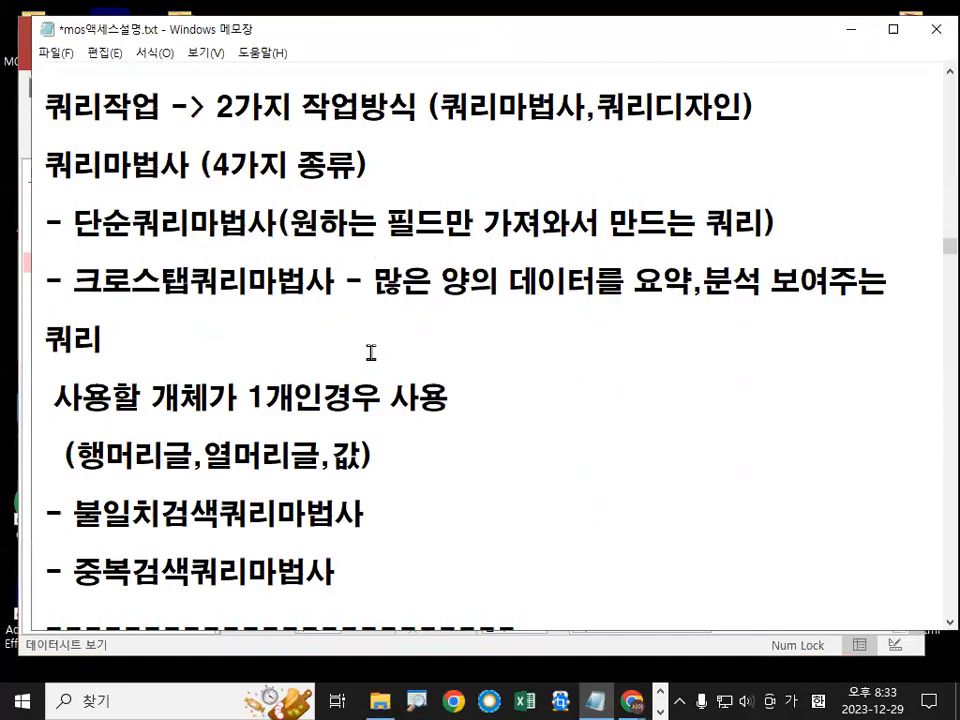
scroll(374, 345, down, 7)
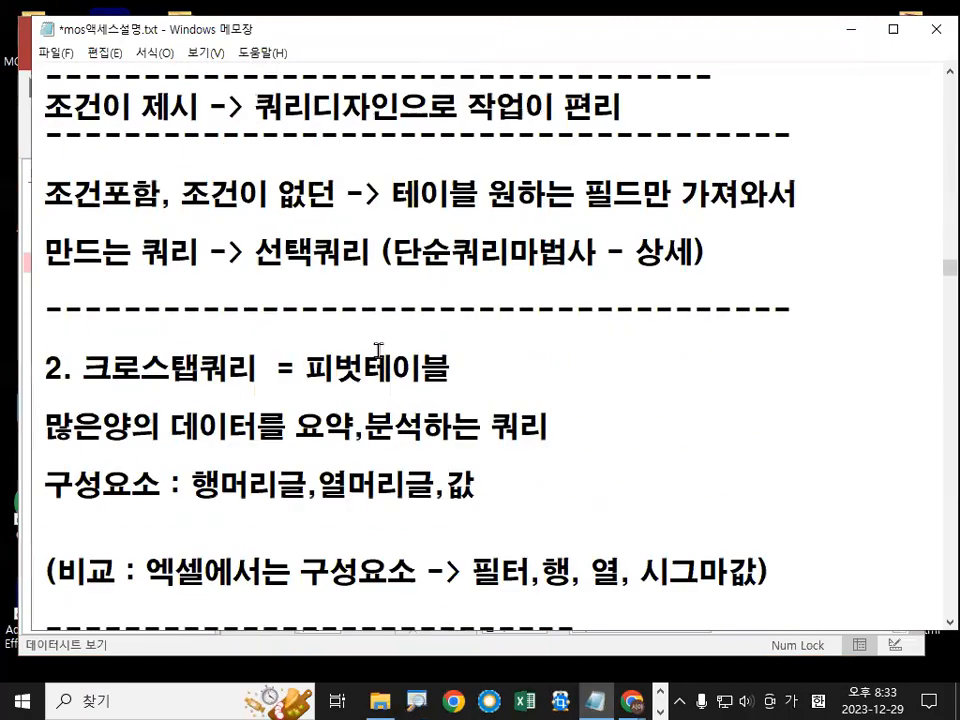
scroll(378, 350, down, 2)
key(ctrl+2)
drag(47, 270, 110, 265)
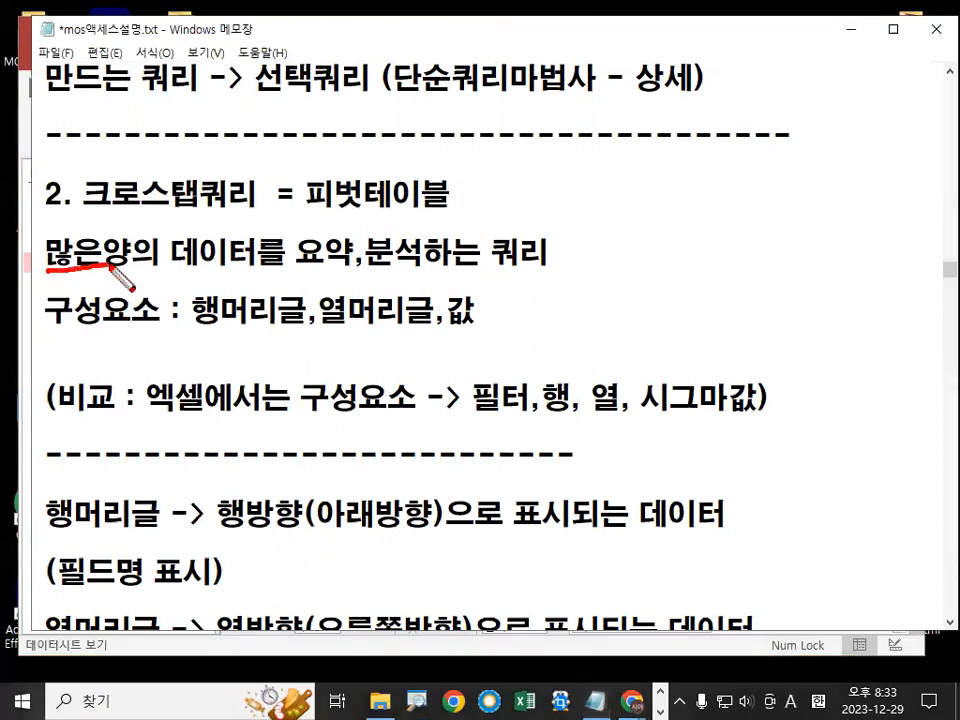
mouse_move(328, 228)
mouse_down()
mouse_move(345, 276)
mouse_move(435, 256)
mouse_up()
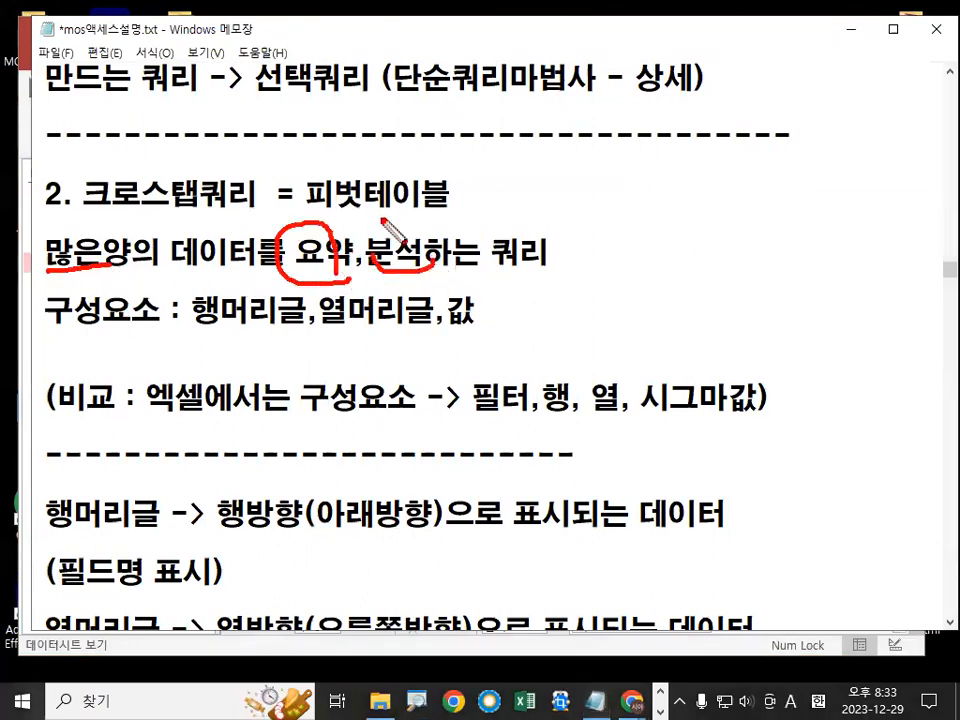
drag(372, 252, 412, 266)
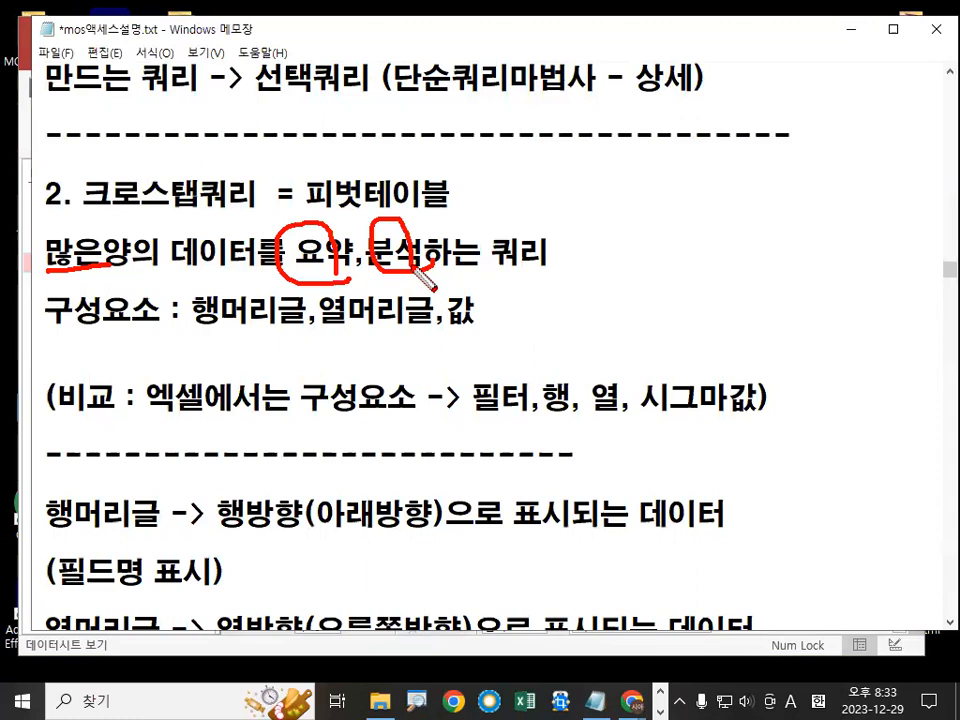
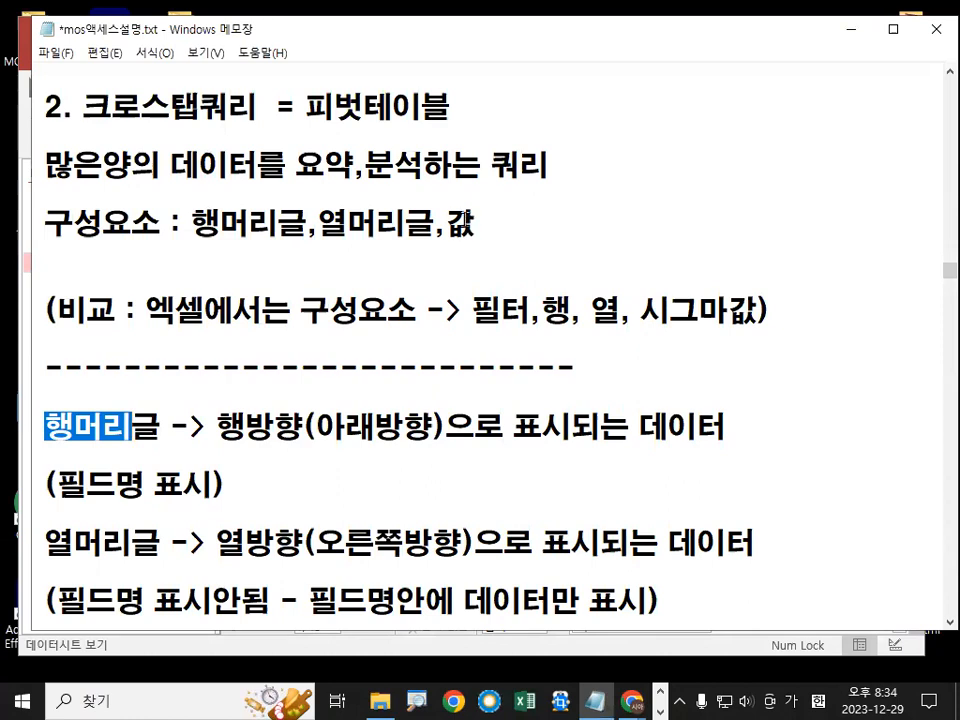
Step: Draw a downward arrow over the 행머리글 description in the notes with the annotation pen, and clear it
key(ctrl+2)
mouse_move(365, 370)
mouse_down()
mouse_move(368, 508)
mouse_move(390, 505)
mouse_up()
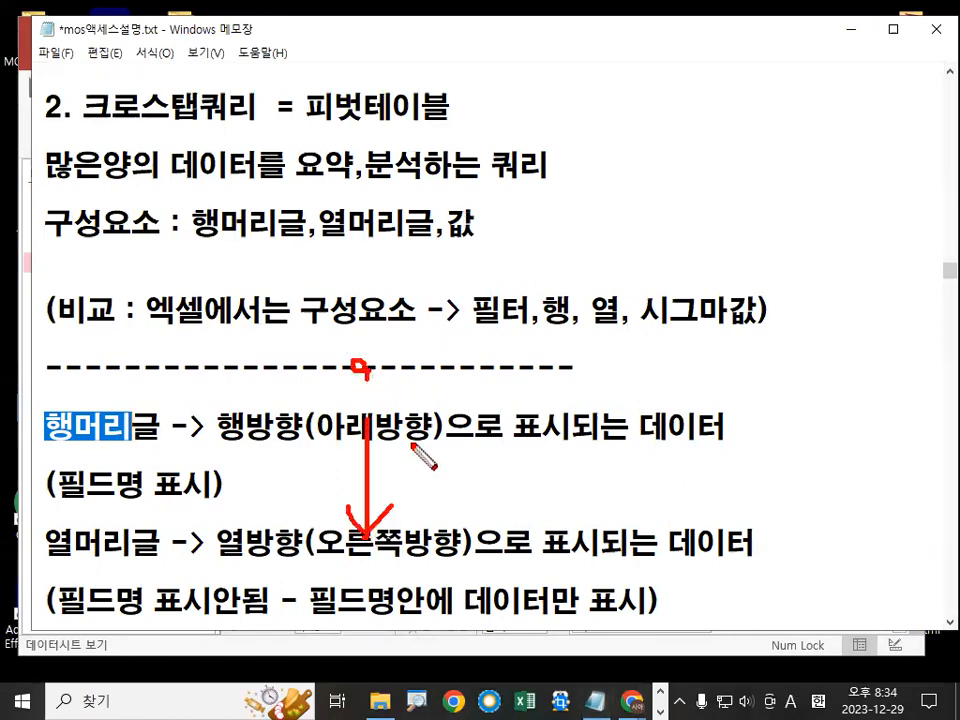
key(Escape)
Step: Insert 11 blank lines below the 구성요소 line in the notes to make room for a diagram
click(584, 230)
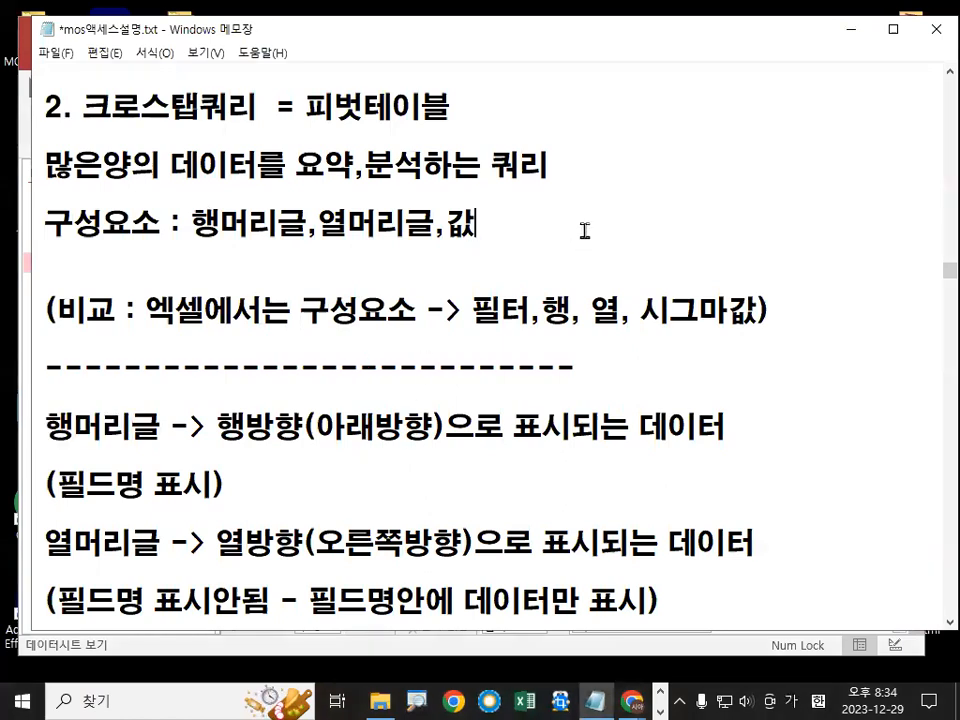
key(Return)
key(Return)
key(Return)
key(Return)
key(Return)
key(Return)
key(Return)
key(Return)
key(Return)
key(Return)
key(Return)
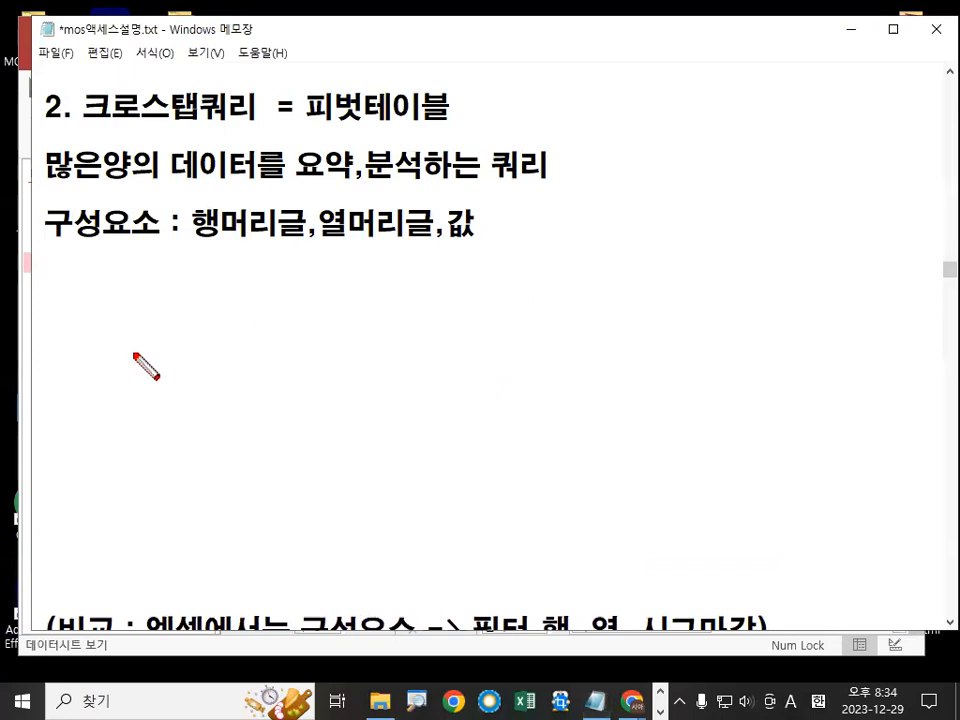
Step: Draw four rectangles below the 구성요소 line with the rectangle (사각형) pen shape, laying out row headings, column headings and values
right_click(126, 340)
mouse_move(183, 386)
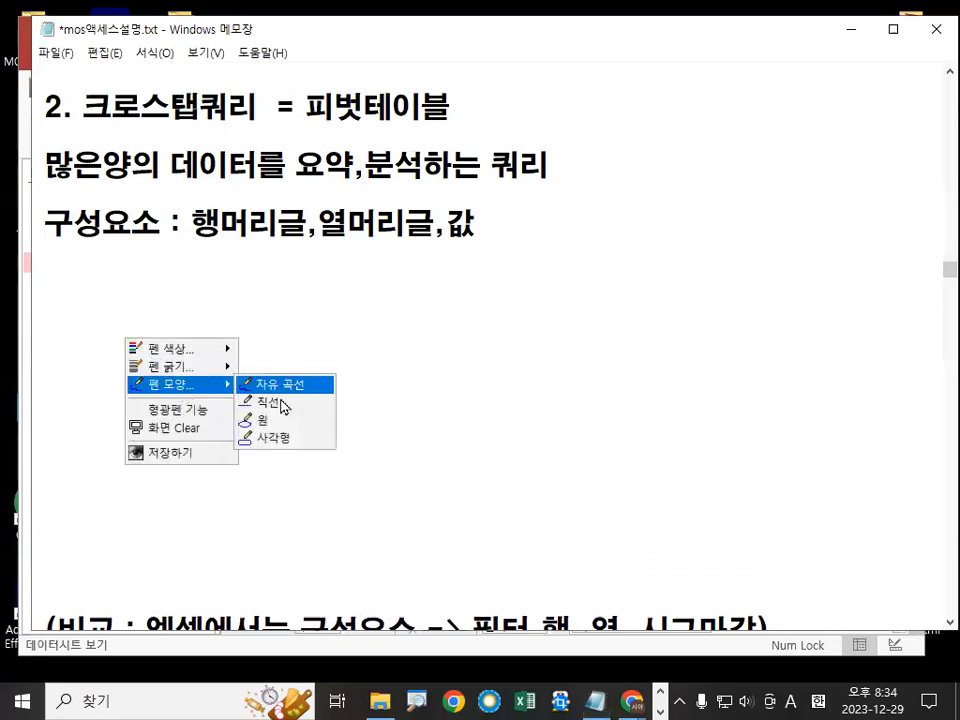
click(283, 440)
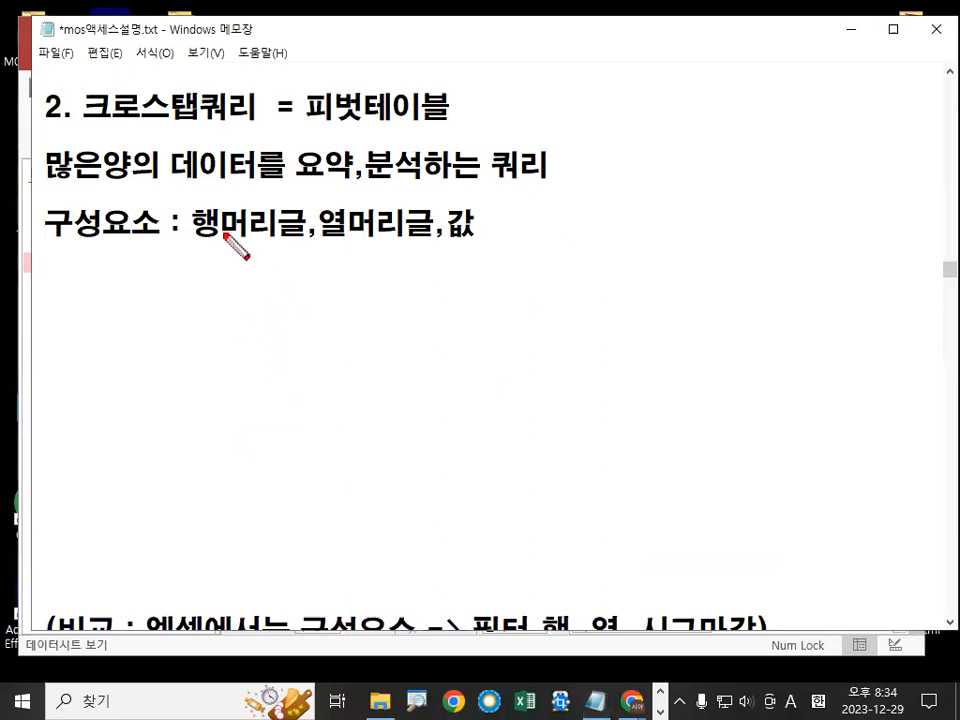
drag(83, 268, 183, 300)
drag(84, 309, 186, 563)
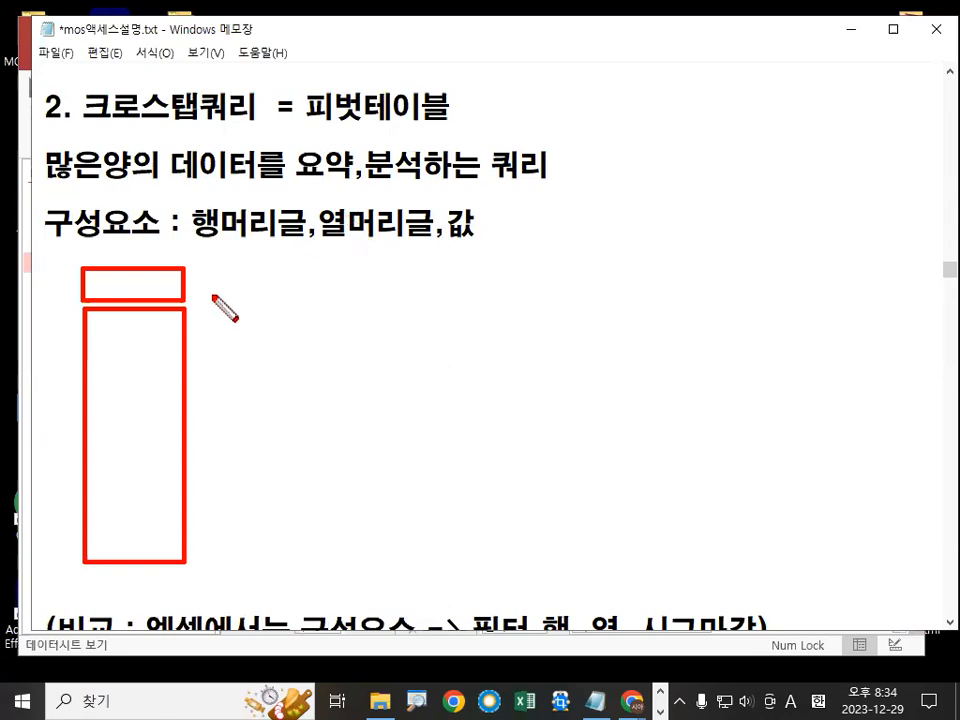
drag(205, 267, 635, 305)
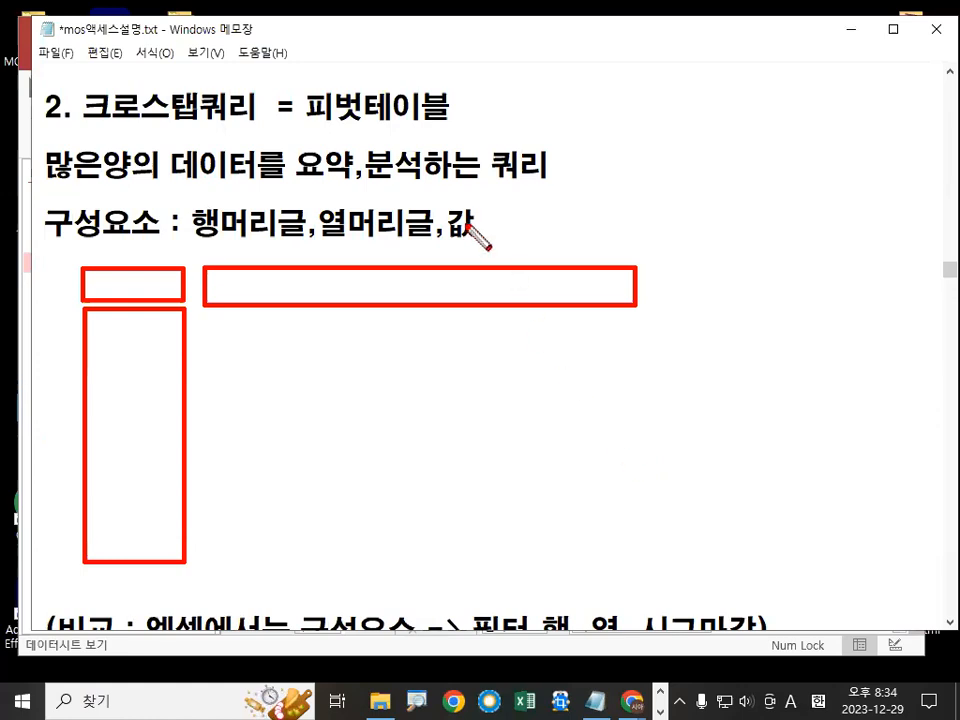
drag(207, 320, 639, 561)
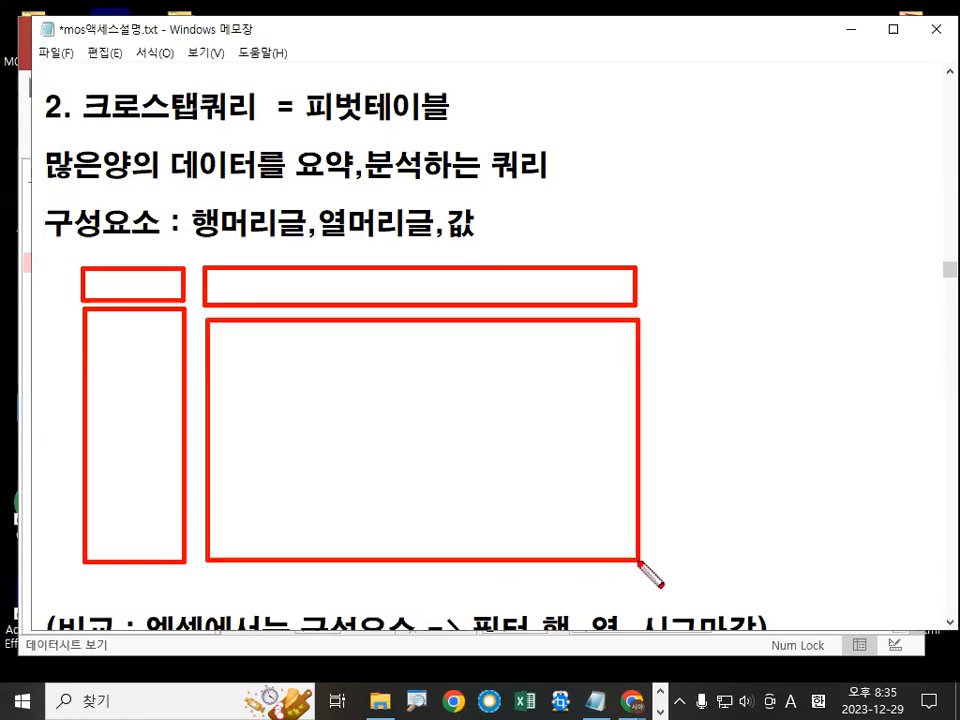
Step: Switch the annotation pen to 자유 곡선 and label the row, column and value areas with circled 1, 2 and 3
right_click(791, 443)
mouse_move(806, 490)
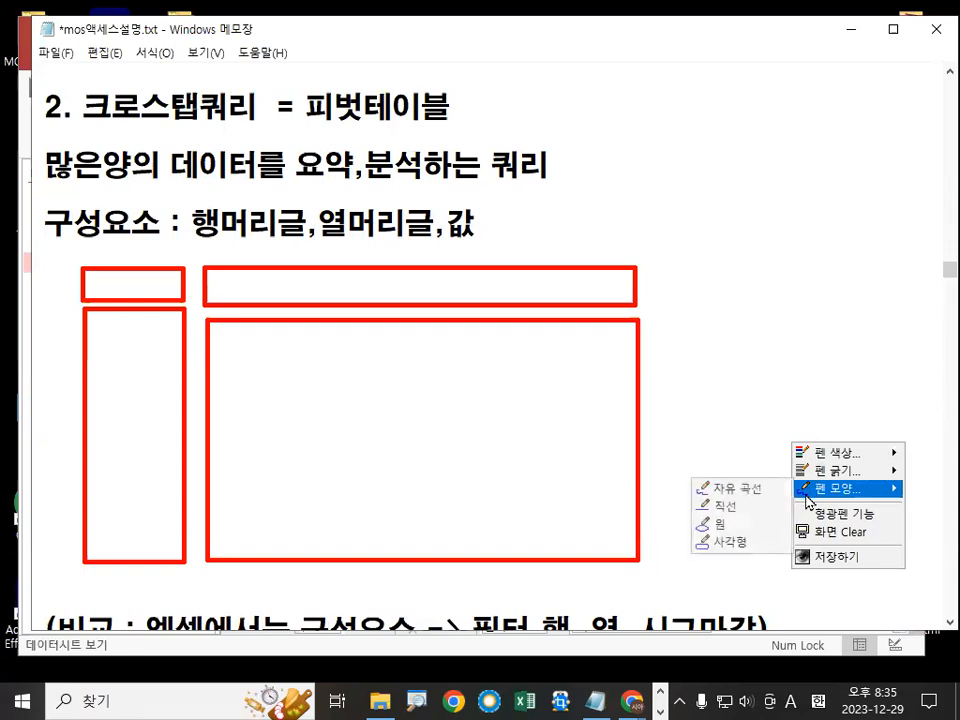
click(740, 488)
mouse_move(125, 350)
mouse_down()
mouse_move(124, 370)
mouse_move(106, 382)
mouse_move(96, 345)
mouse_move(139, 339)
mouse_move(137, 371)
mouse_up()
mouse_move(448, 282)
mouse_down()
mouse_move(512, 235)
mouse_move(585, 218)
mouse_move(600, 226)
mouse_move(568, 190)
mouse_move(606, 224)
mouse_up()
mouse_move(421, 419)
mouse_down()
mouse_move(440, 440)
mouse_move(419, 449)
mouse_move(467, 439)
mouse_move(467, 456)
mouse_move(440, 465)
mouse_up()
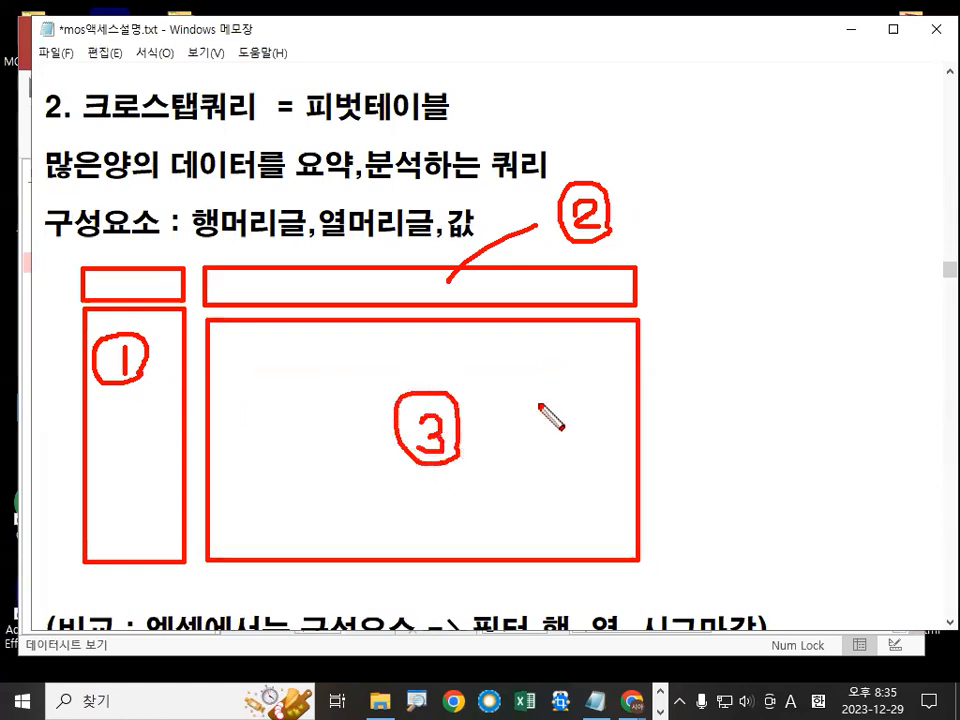
Step: Clear the drawn diagram and remove the extra blank lines below the 구성요소 line
key(Escape)
click(142, 251)
key(Delete)
key(Delete)
key(Delete)
key(Delete)
key(Delete)
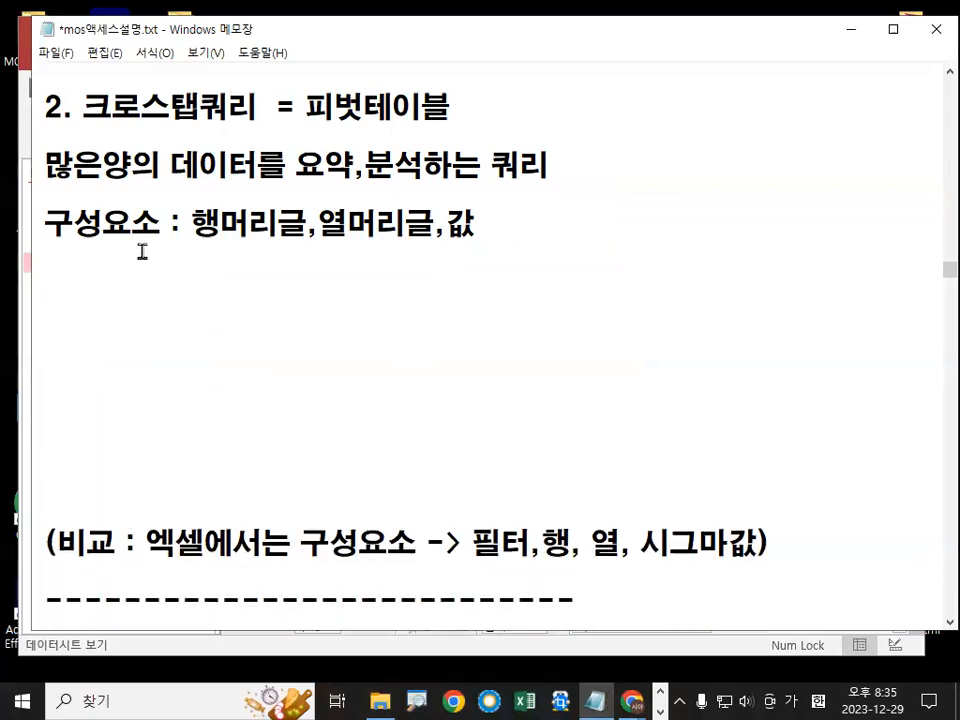
key(Delete)
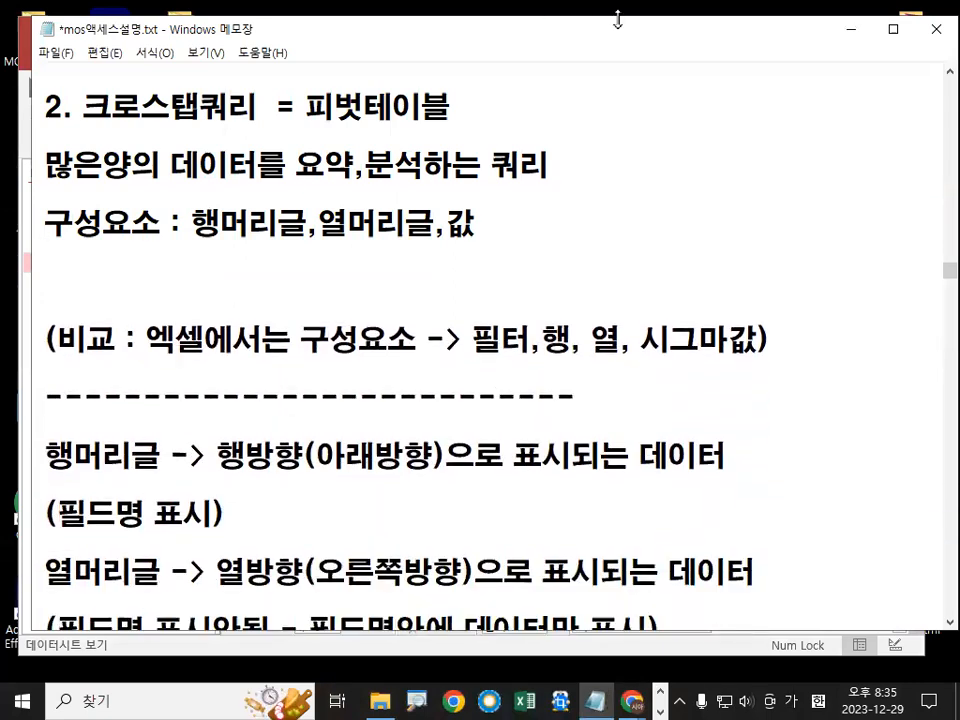
Step: Switch back to Access, close the 사원정보 table, and start a new query with the 크로스탭 쿼리 마법사
click(850, 29)
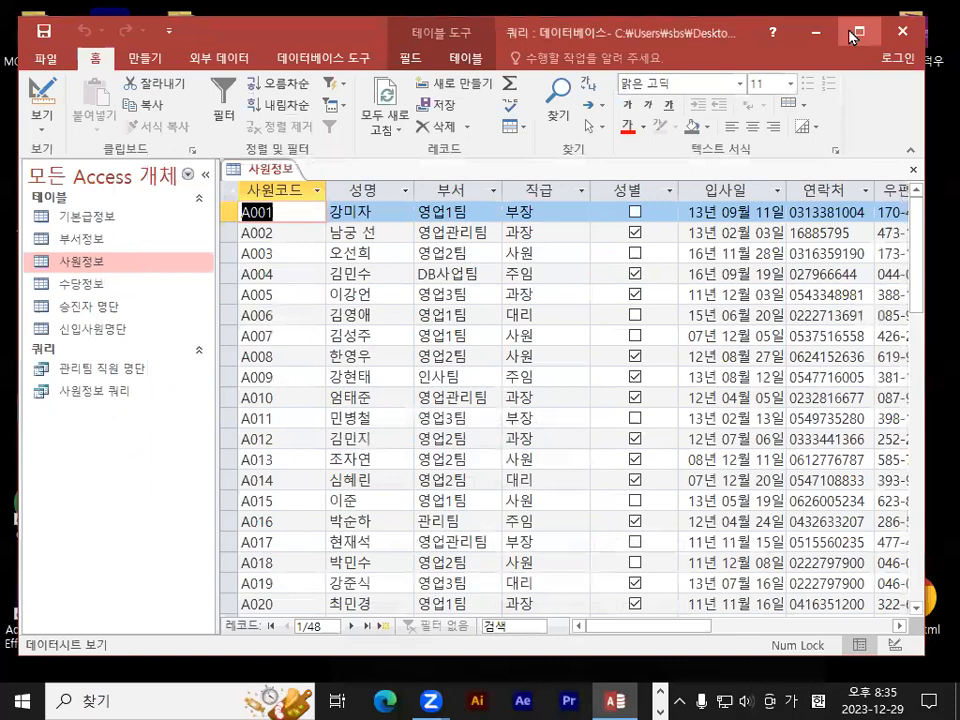
click(913, 169)
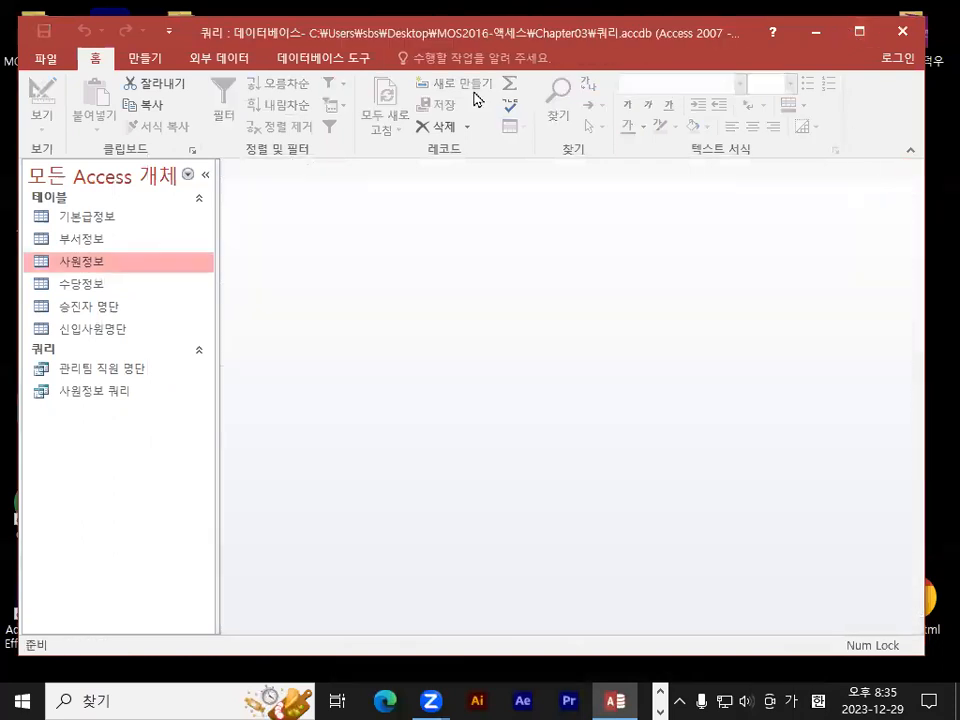
click(155, 66)
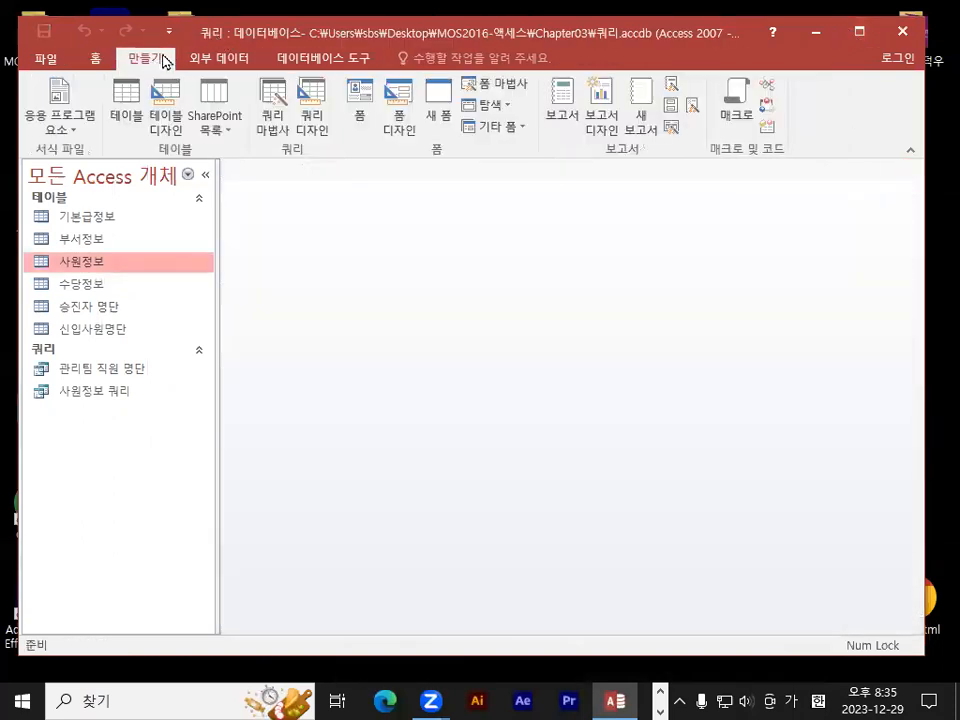
click(273, 122)
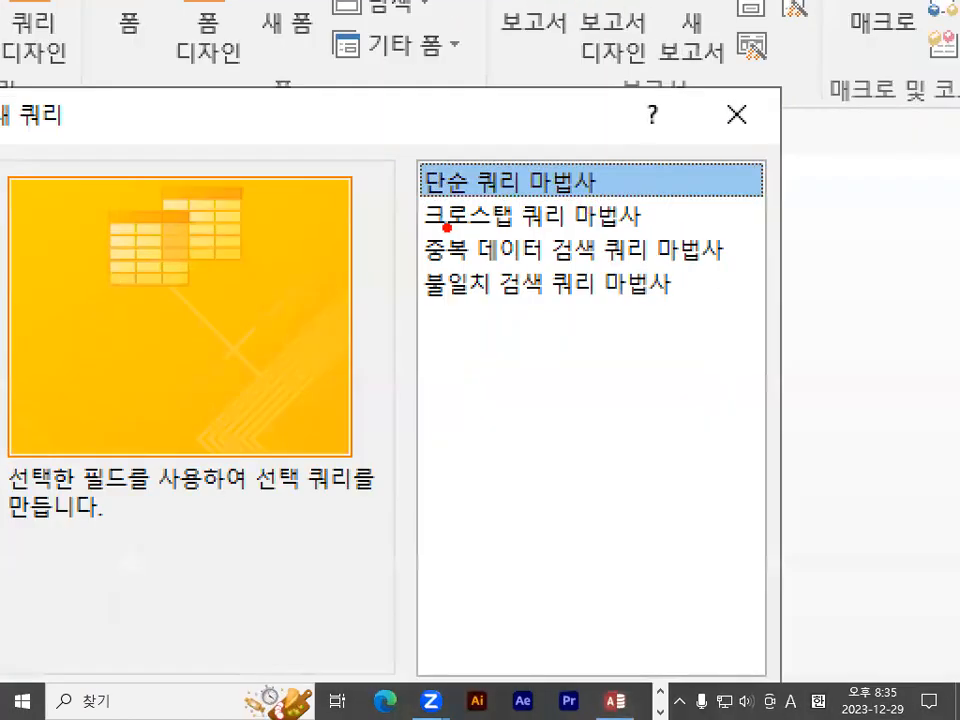
drag(447, 227, 633, 240)
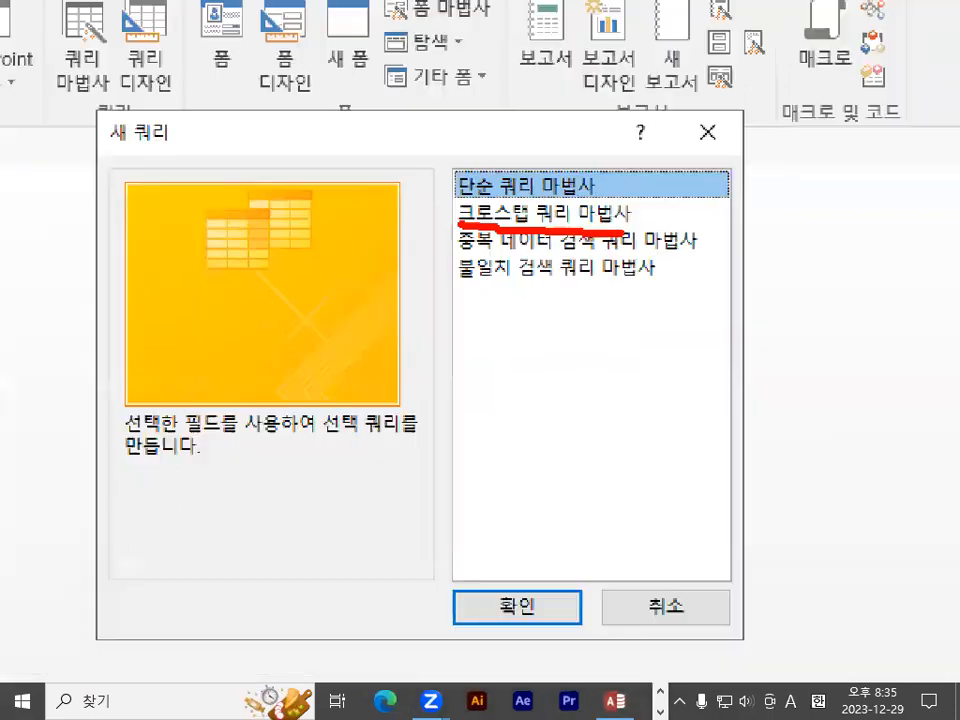
click(545, 213)
click(526, 607)
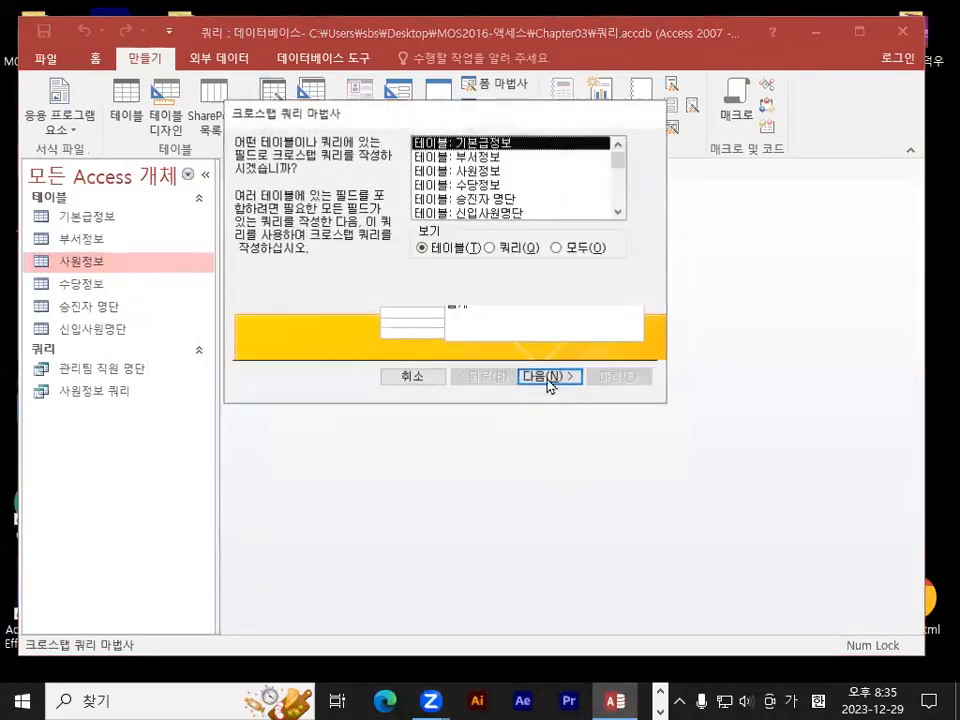
Step: Choose the 사원정보 table as the source of the crosstab query and continue to the row heading settings
drag(442, 125, 442, 165)
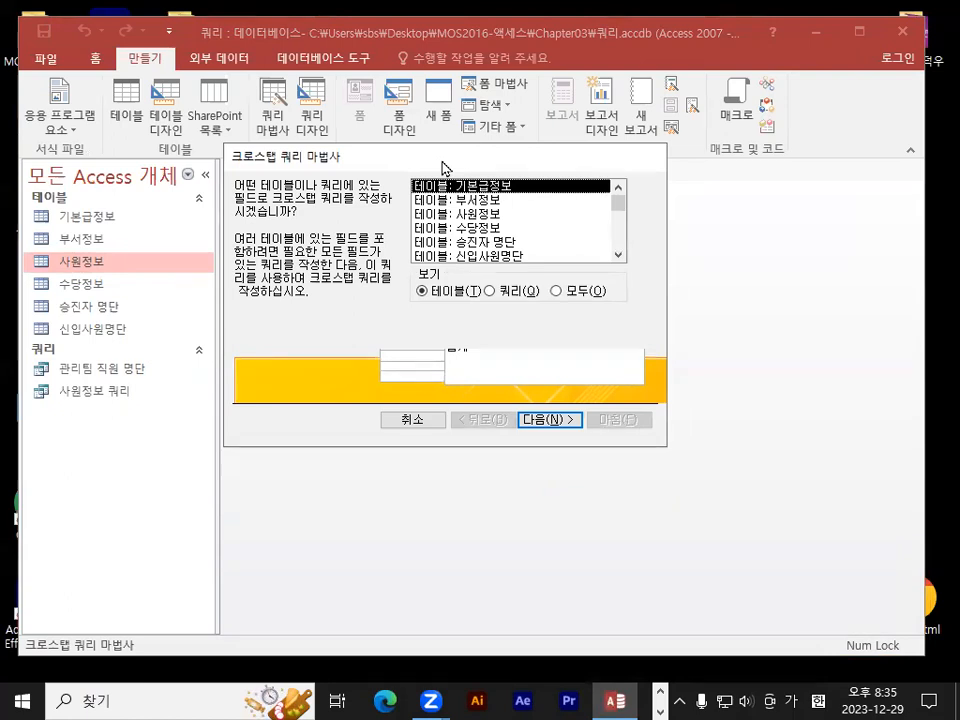
click(480, 213)
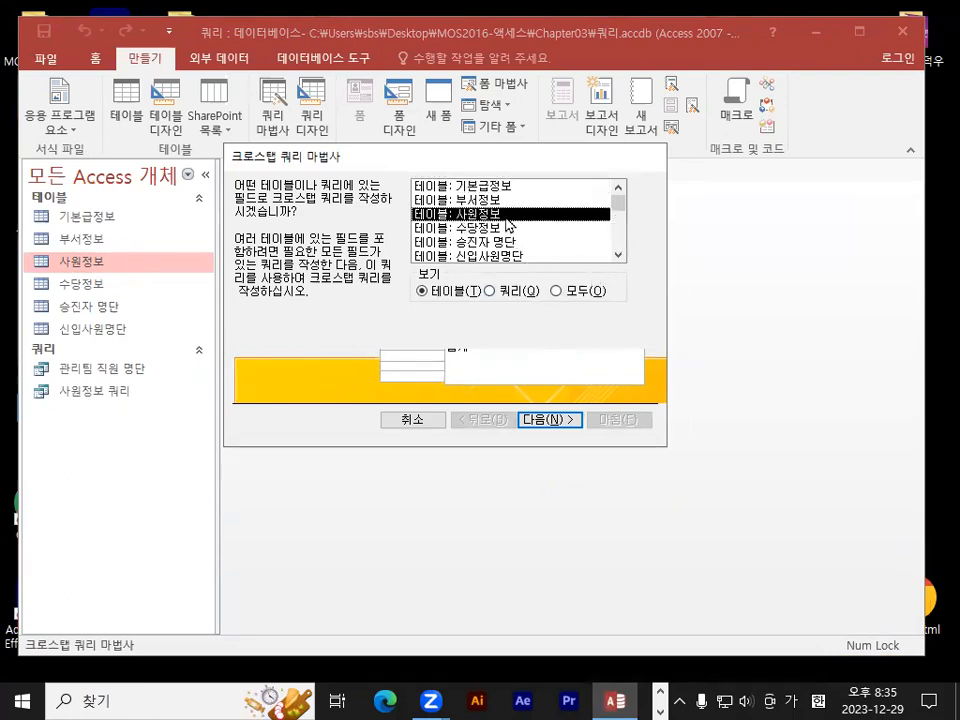
click(549, 420)
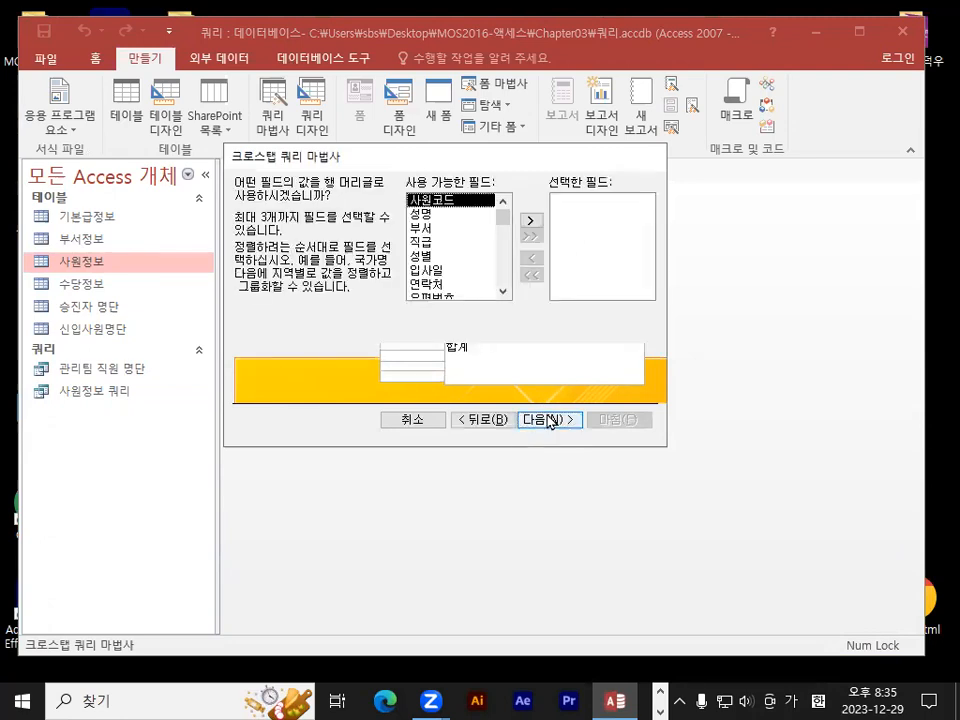
Step: Add 직급 as the row heading field, marking the row heading question and the 선택한 필드 list with the annotation pen
key(ctrl+1)
click(371, 189)
mouse_move(374, 189)
mouse_down()
mouse_move(291, 197)
mouse_move(376, 188)
mouse_up()
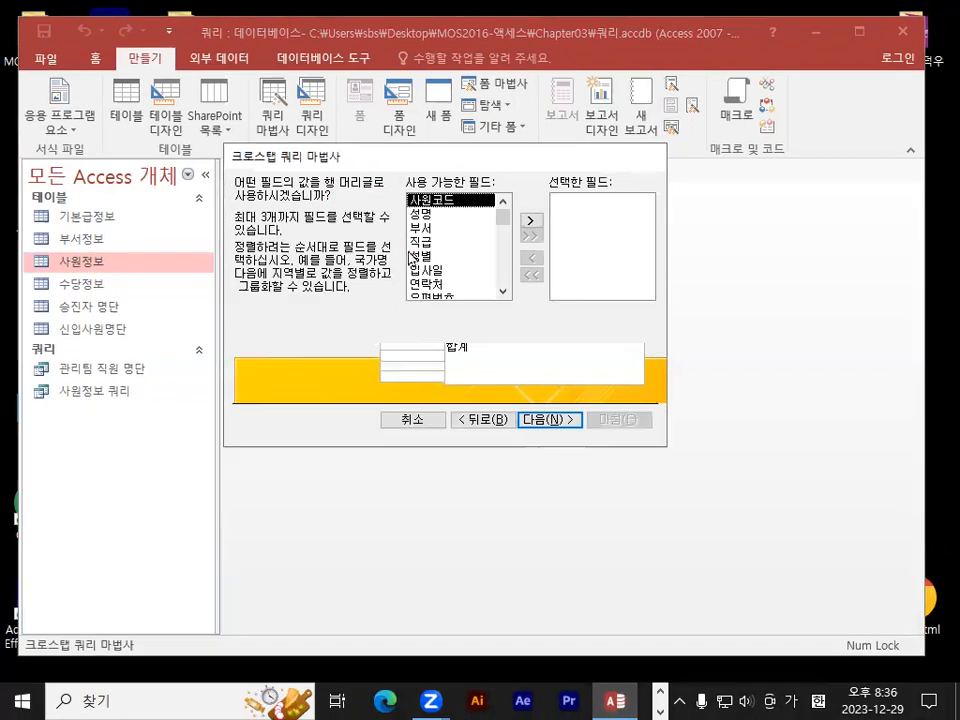
click(463, 296)
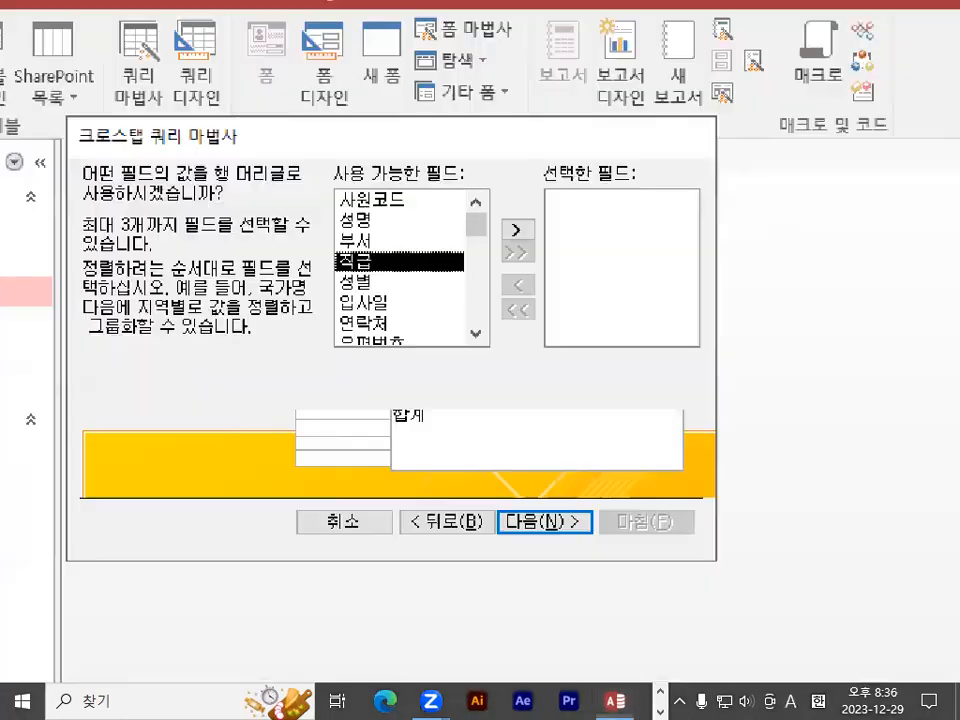
key(ctrl+1)
click(669, 208)
mouse_move(669, 208)
mouse_down()
mouse_move(673, 252)
mouse_move(679, 236)
mouse_up()
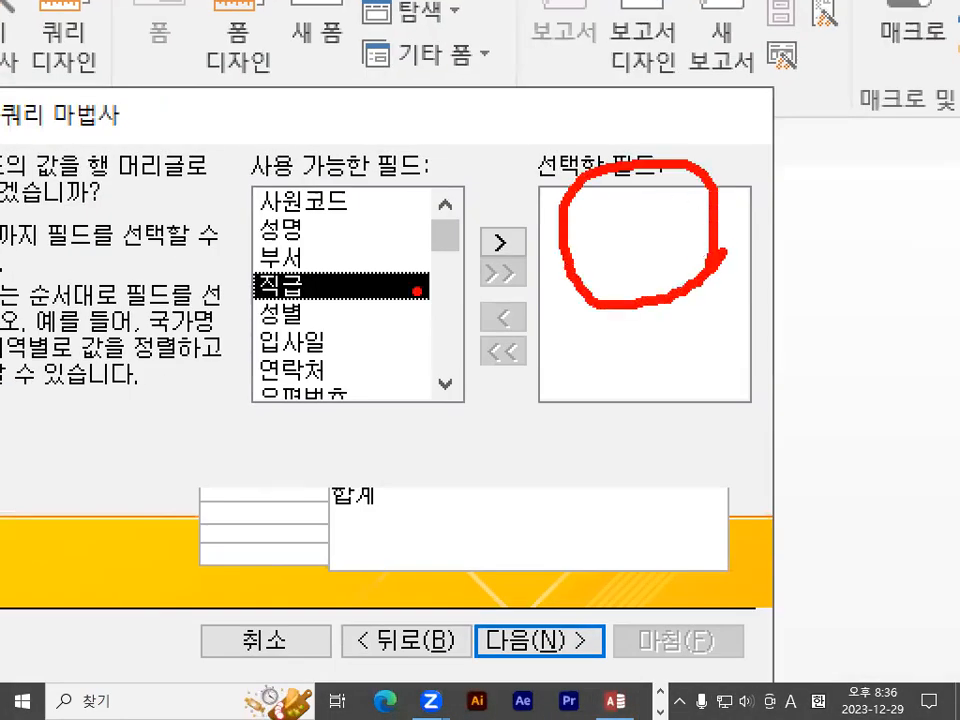
drag(416, 291, 640, 296)
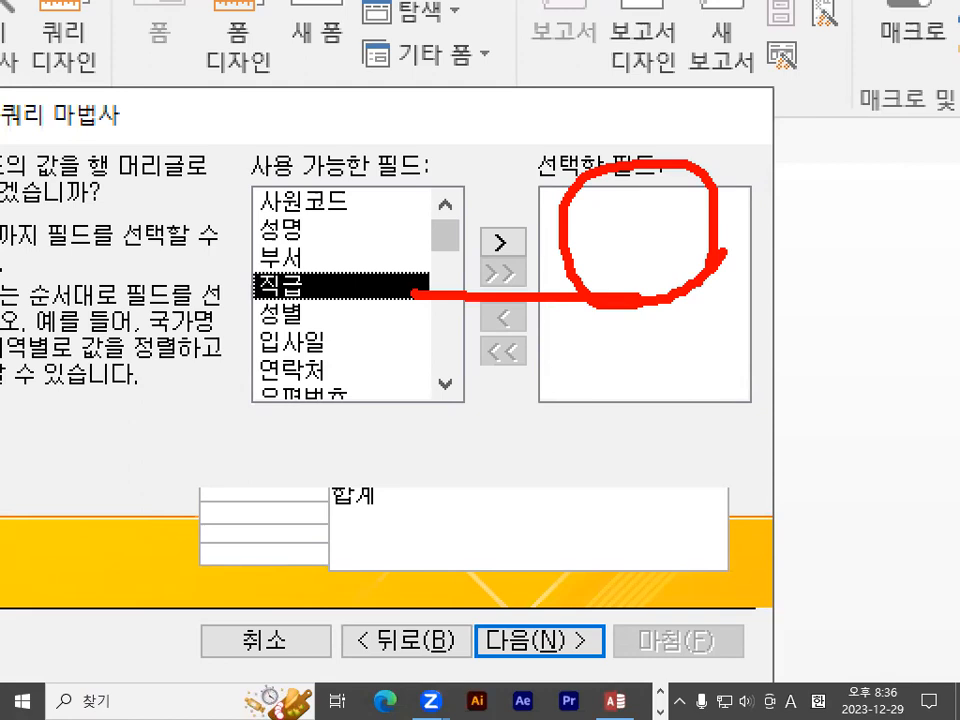
key(Escape)
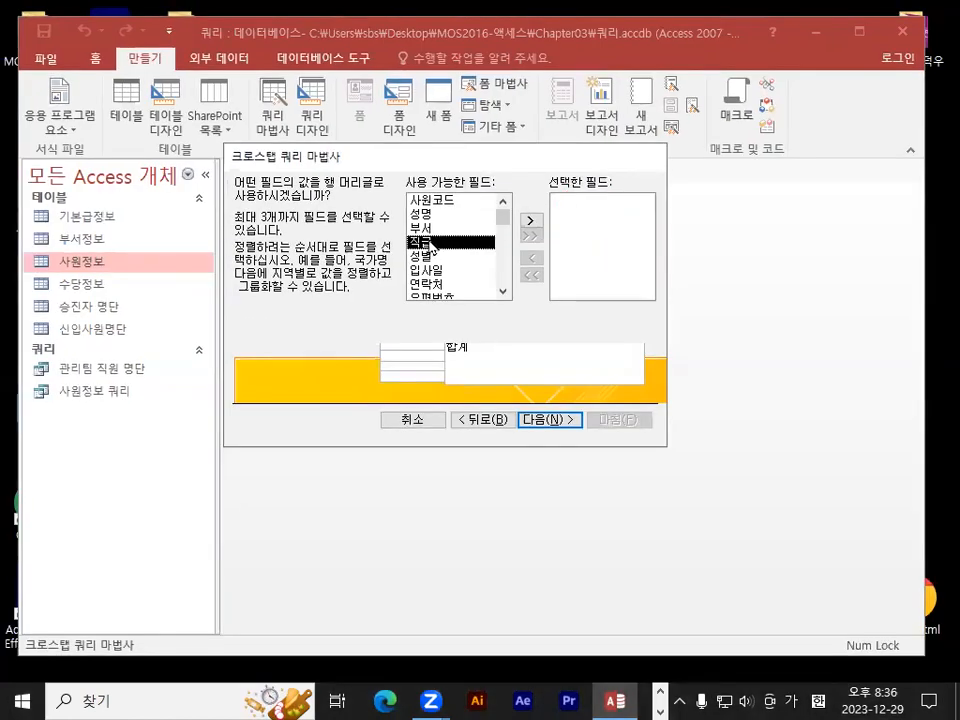
click(535, 222)
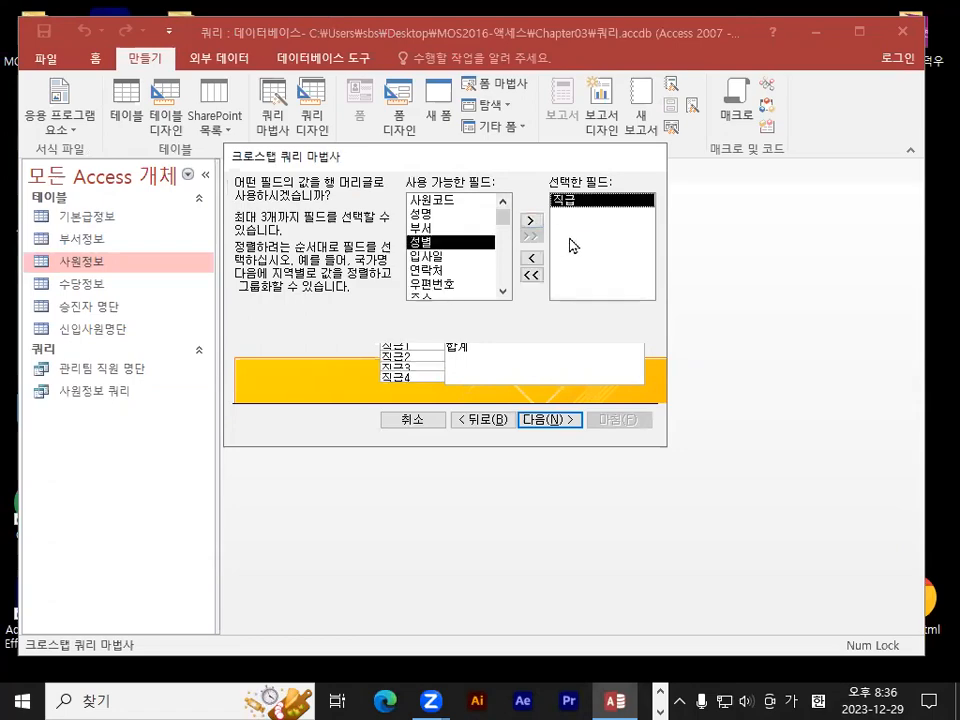
Step: Circle the chosen 직급 field, draw a downward arrow over its preview, clear the marks, and continue to the column heading settings
key(ctrl+1)
drag(594, 190, 566, 180)
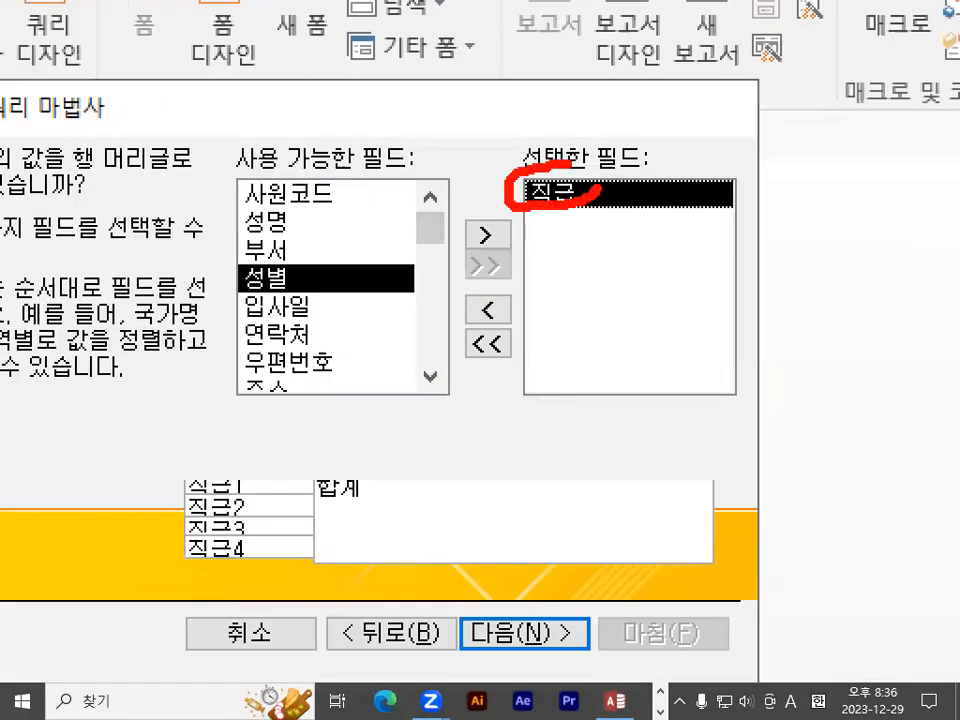
key(Escape)
key(ctrl+1)
mouse_move(432, 280)
mouse_down()
mouse_move(432, 476)
mouse_move(480, 390)
mouse_up()
key(Escape)
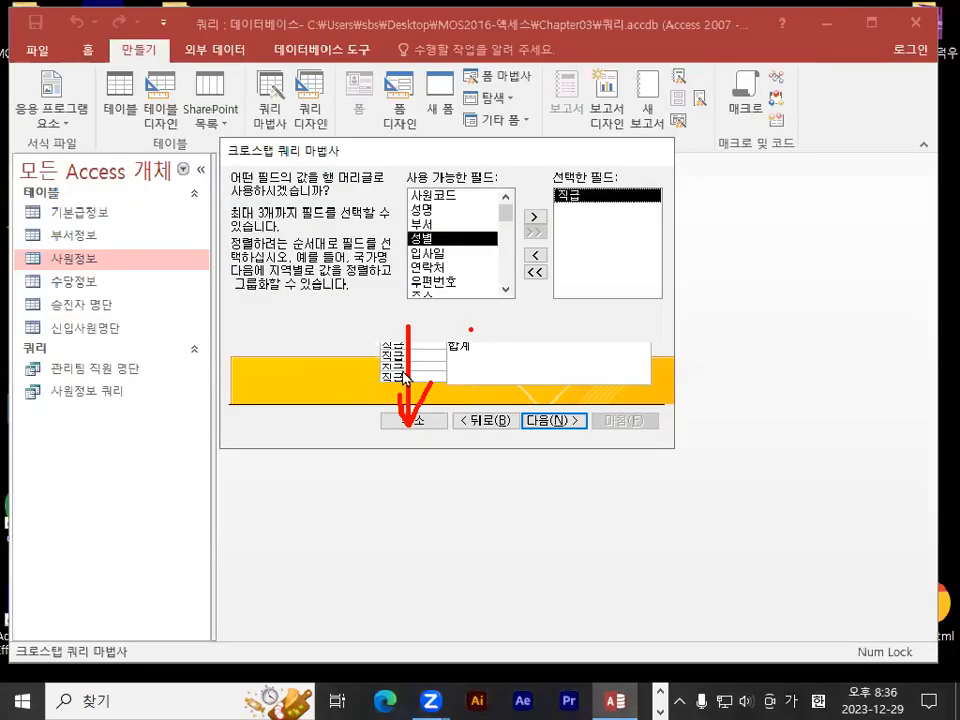
click(538, 420)
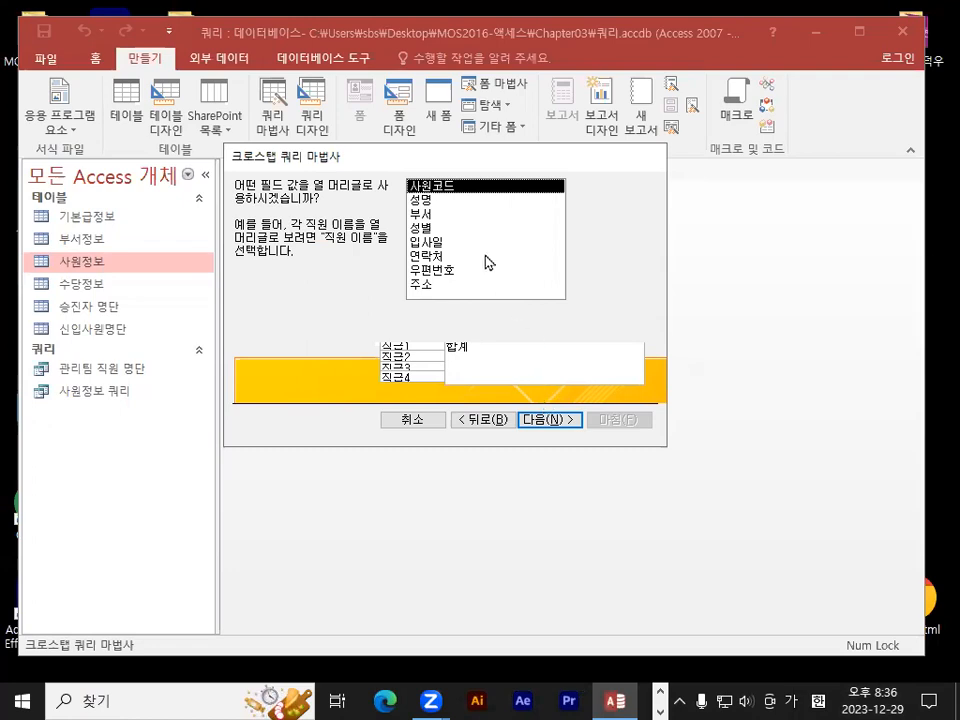
Step: Choose 부서 as the column heading field, mark it and its horizontal direction with the annotation pen, and continue to the value settings
click(427, 215)
key(ctrl+1)
click(430, 215)
mouse_move(441, 229)
mouse_down()
mouse_move(404, 194)
mouse_move(434, 222)
mouse_up()
drag(496, 406, 830, 399)
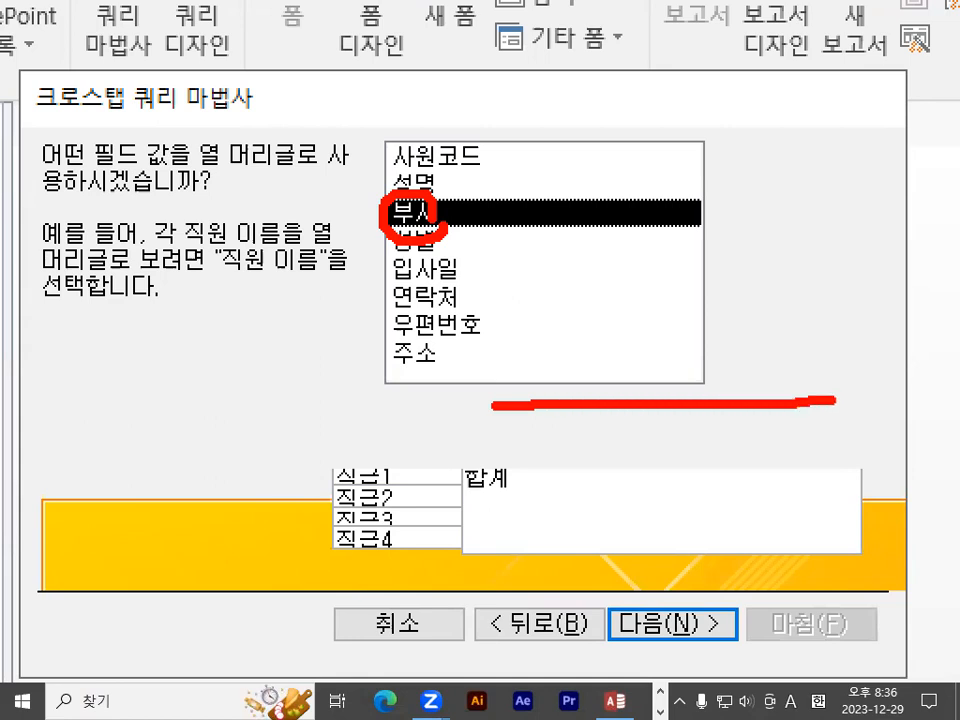
key(Escape)
click(561, 420)
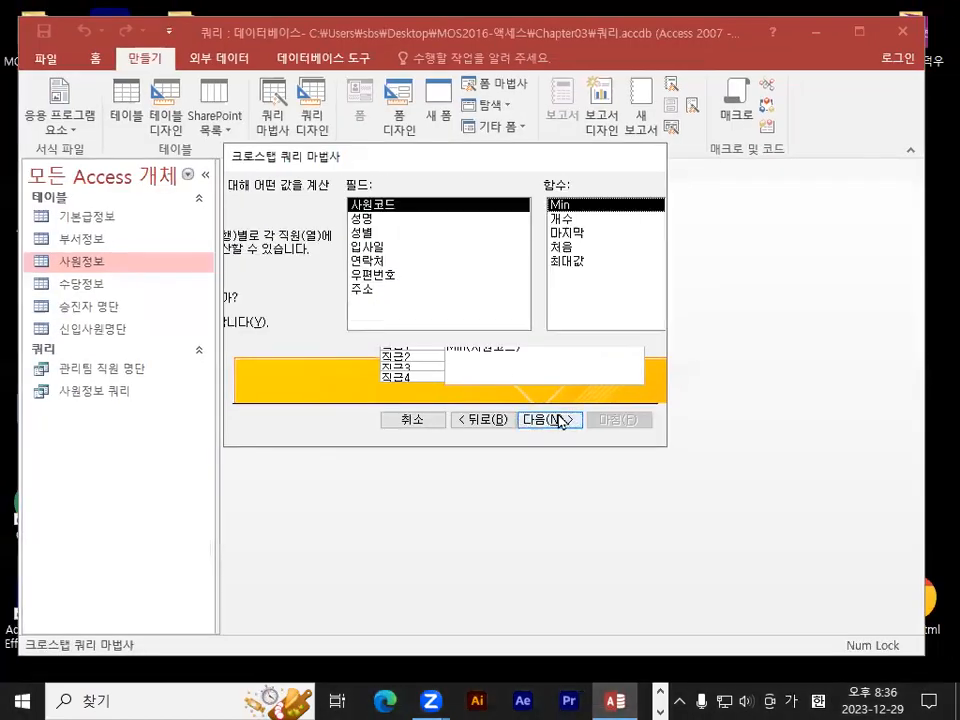
Step: Circle the value area of the crosstab preview with the annotation pen and clear the mark
key(ctrl+1)
click(486, 379)
mouse_move(583, 350)
mouse_down()
mouse_move(549, 378)
mouse_move(548, 318)
mouse_move(583, 345)
mouse_up()
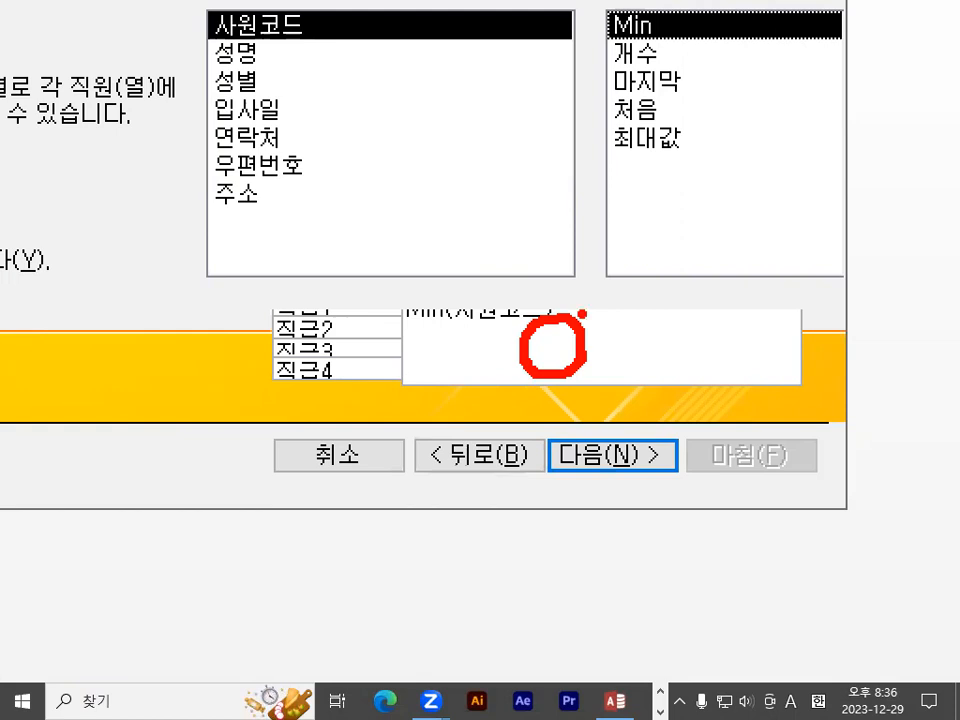
key(Escape)
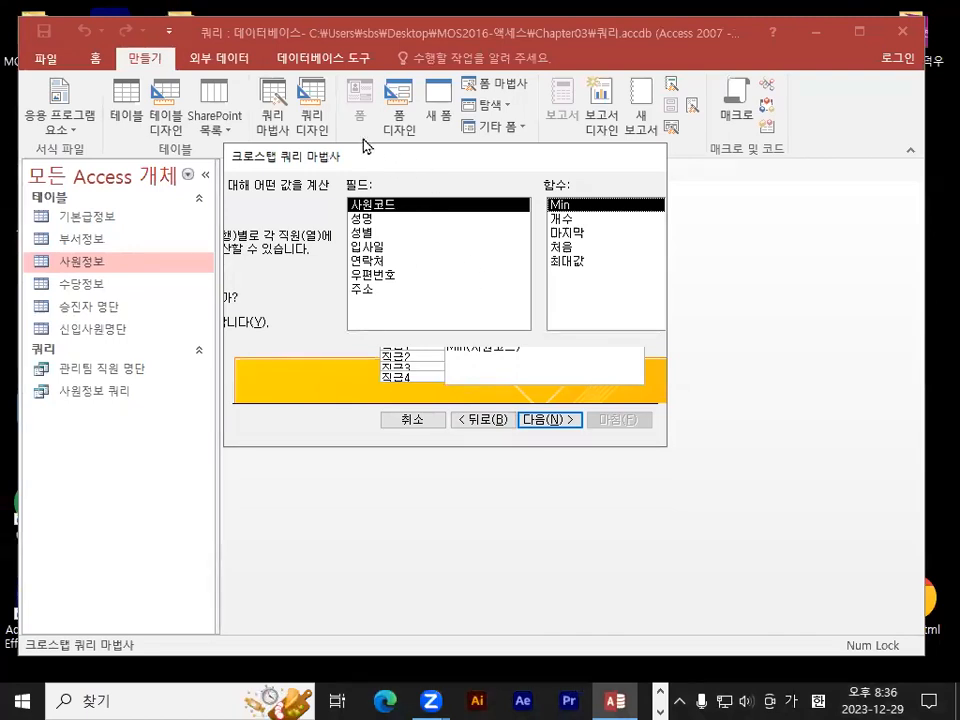
Step: Mark the value field list of the crosstab query with a circle and a check using the annotation pen, clearing the marks
key(ctrl+1)
mouse_move(447, 292)
mouse_down()
mouse_move(378, 281)
mouse_move(438, 248)
mouse_move(449, 267)
mouse_up()
key(Escape)
key(ctrl+1)
mouse_move(389, 216)
mouse_down()
mouse_move(356, 222)
mouse_move(390, 212)
mouse_up()
mouse_move(420, 95)
mouse_down()
mouse_move(432, 155)
mouse_move(465, 113)
mouse_up()
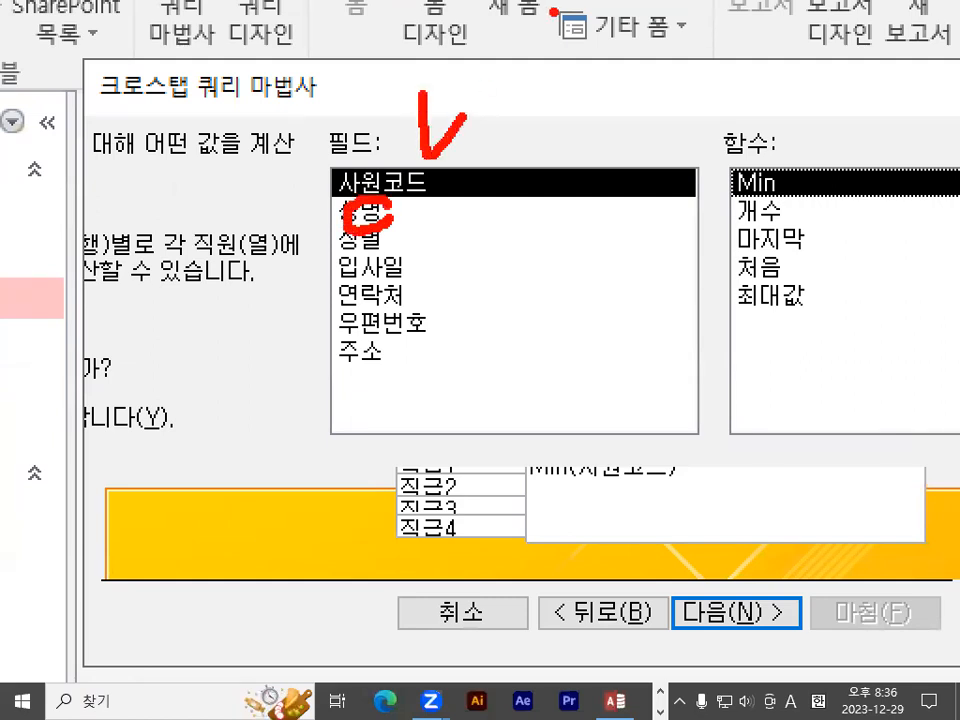
key(Escape)
Step: Circle the 개수 function in the function list with the annotation pen and clear the mark
key(ctrl+1)
click(374, 209)
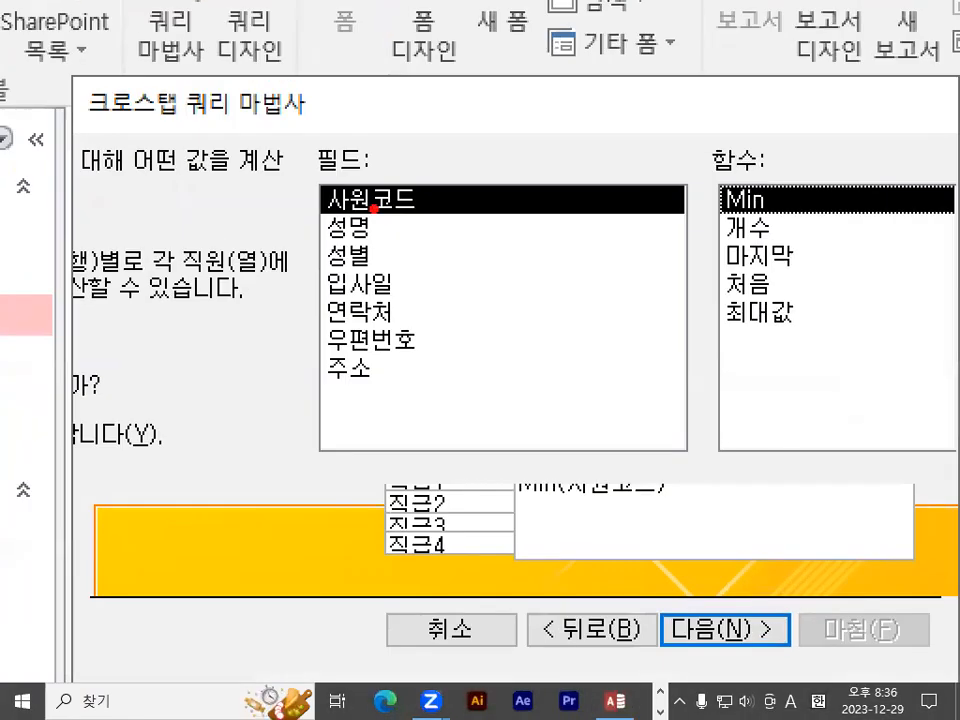
drag(795, 241, 793, 218)
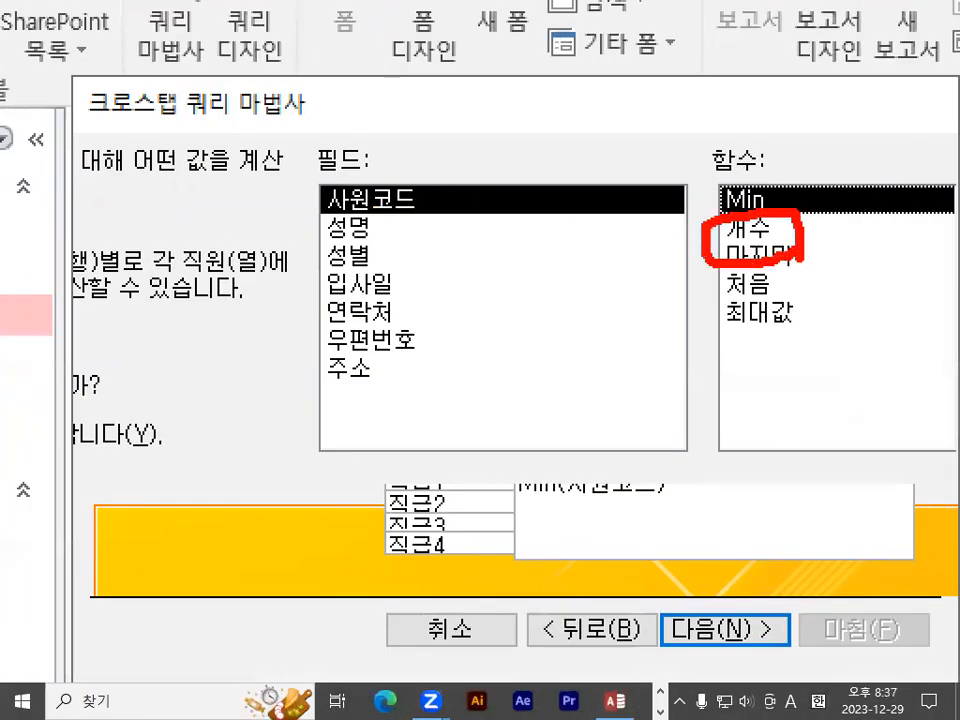
key(Escape)
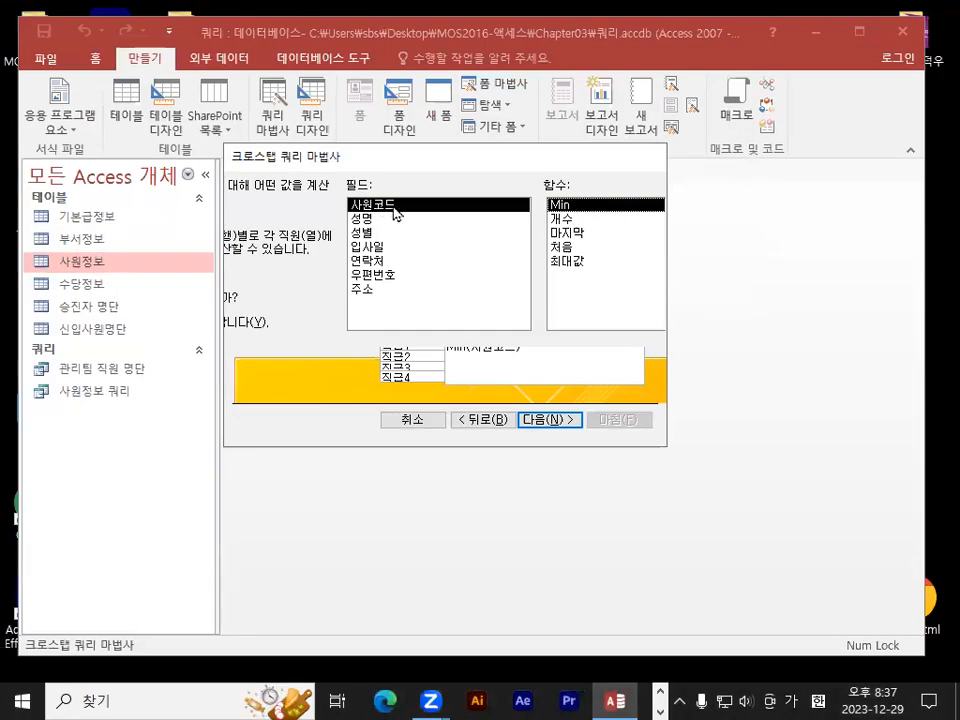
Step: Choose 개수 as the function for 사원코드, mark it with the annotation pen, and continue to the query naming settings
click(563, 221)
key(ctrl+1)
click(562, 220)
mouse_move(584, 221)
mouse_down()
mouse_move(565, 239)
mouse_move(571, 193)
mouse_move(650, 88)
mouse_up()
key(Escape)
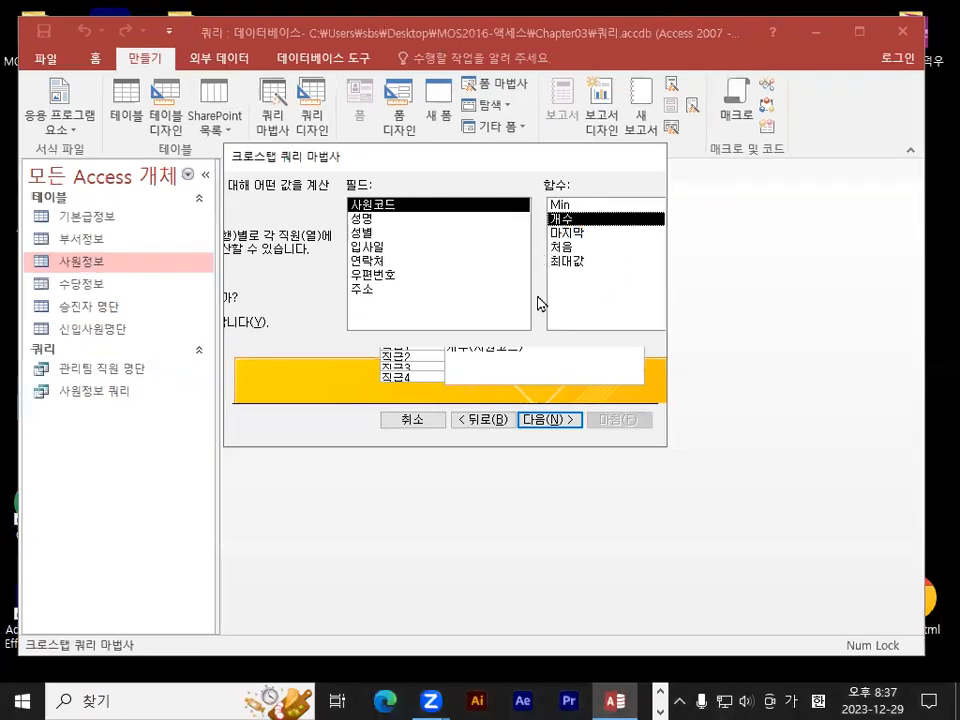
click(563, 420)
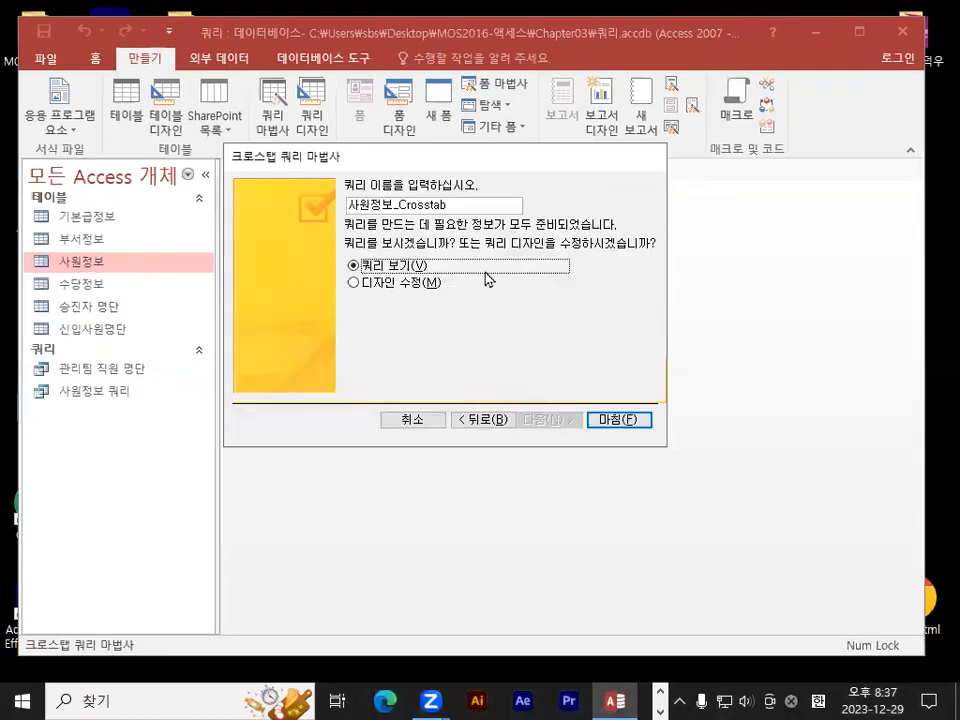
Step: Name the crosstab query 직급별 부서별 인원 현황 and finish it with the query opened for viewing
drag(467, 207, 317, 190)
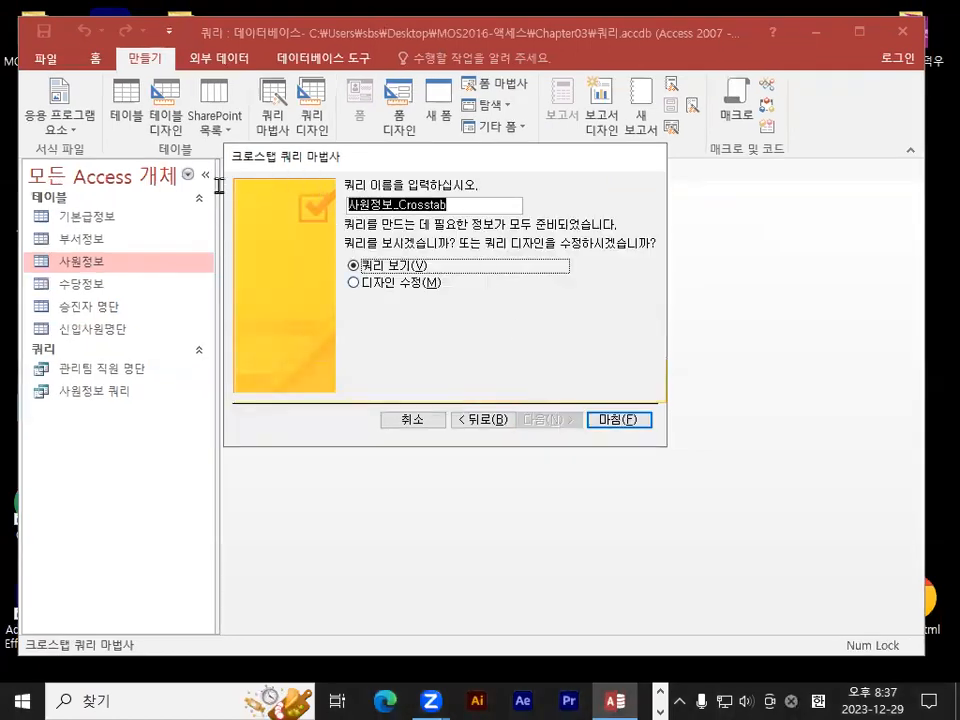
drag(218, 186, 217, 188)
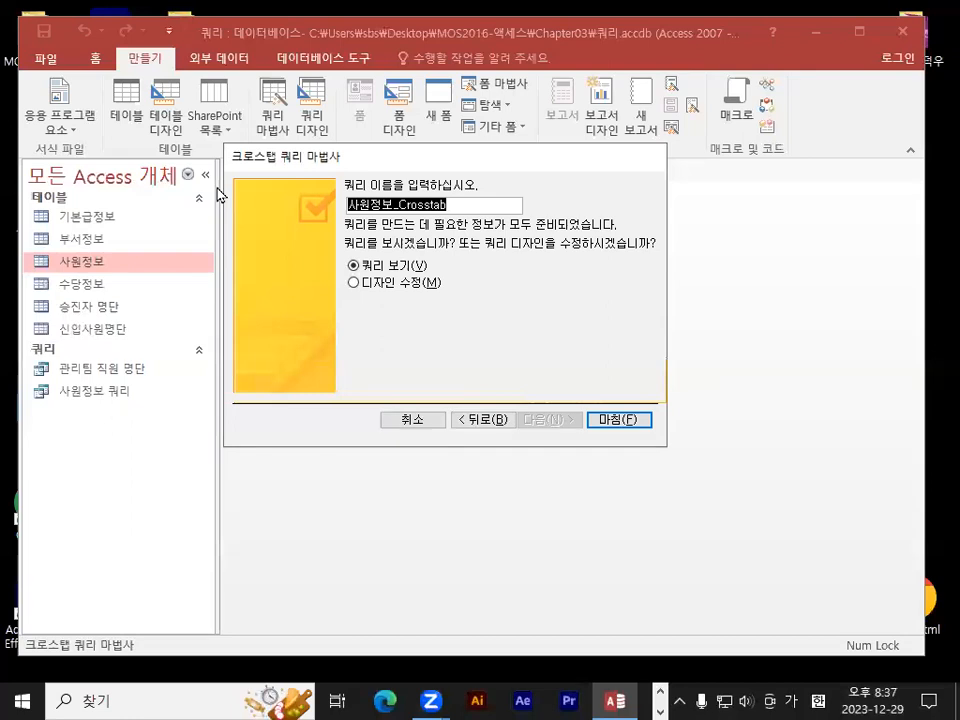
text(직급별)
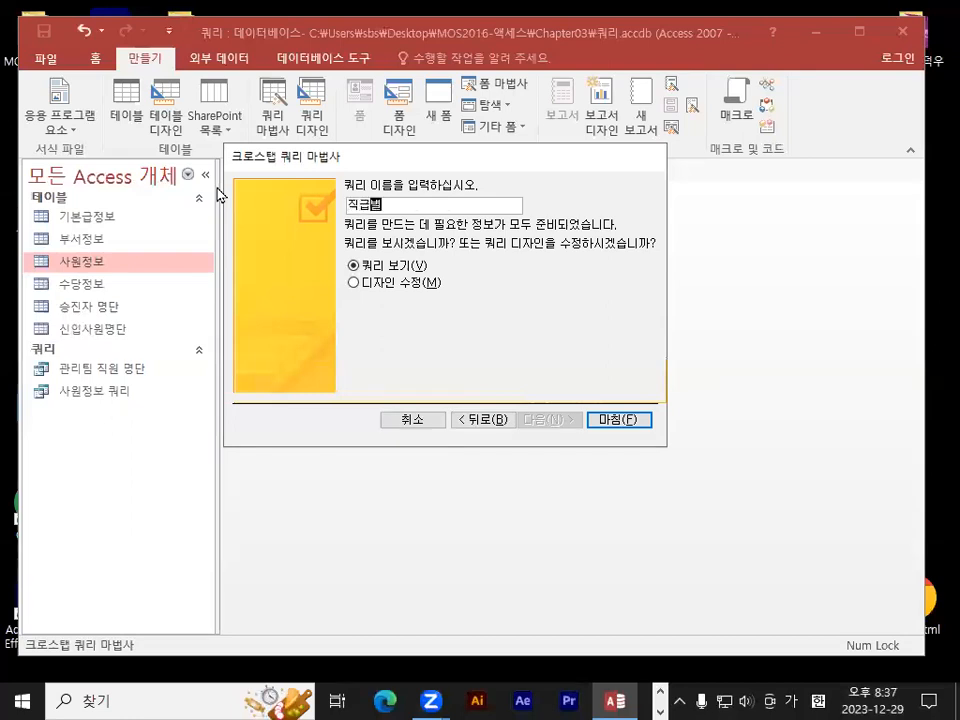
text( 부서별 이워)
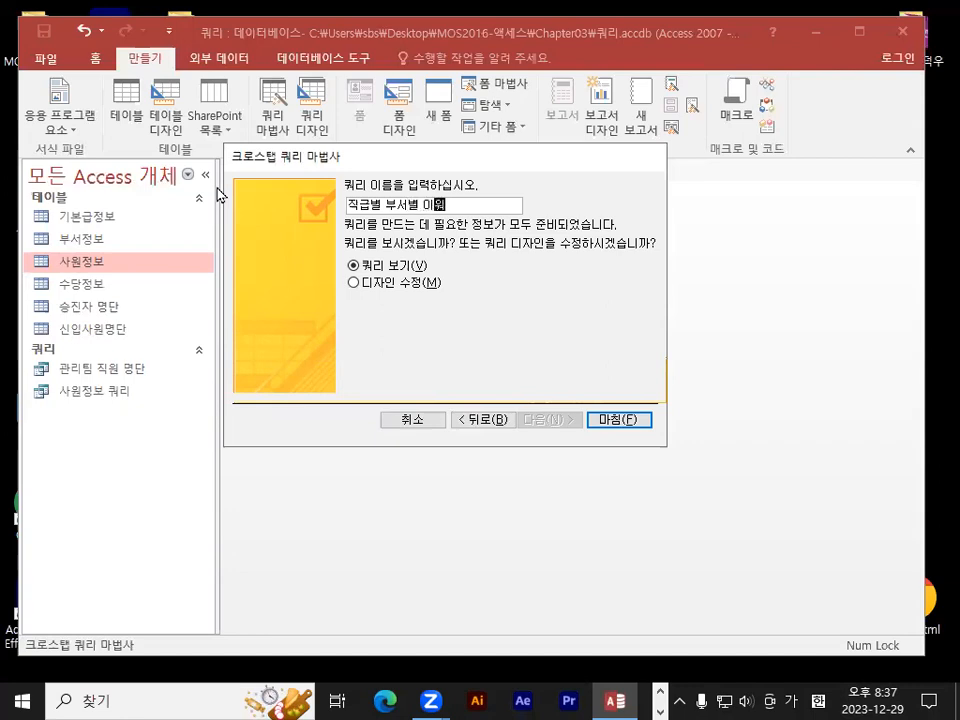
text(인원 ㄴ)
key(BackSpace)
key(BackSpace)
key(BackSpace)
text(현황)
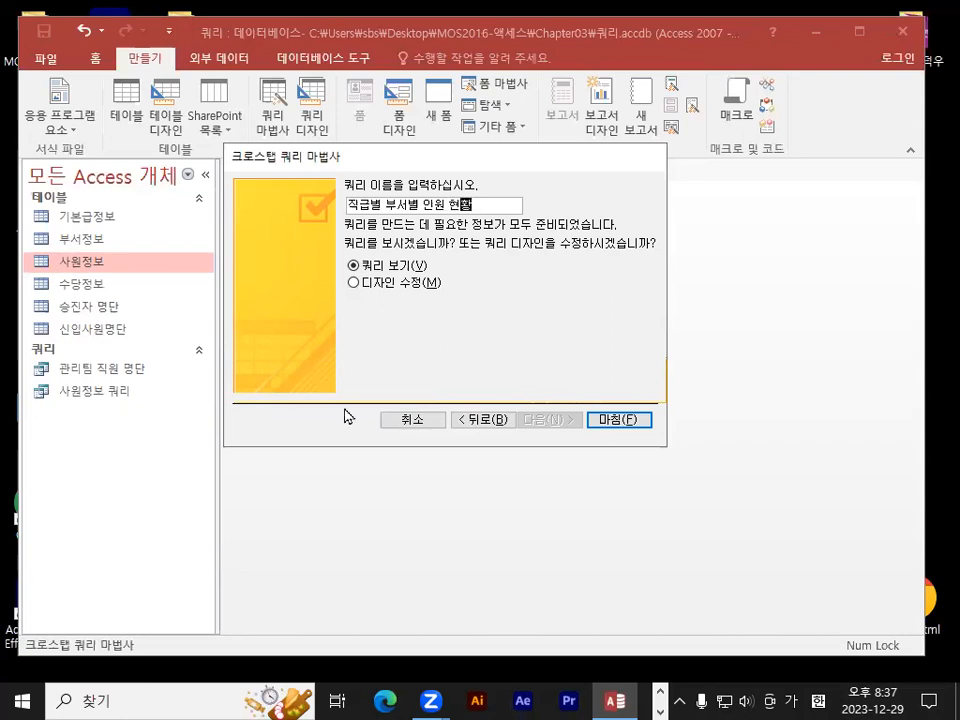
click(619, 421)
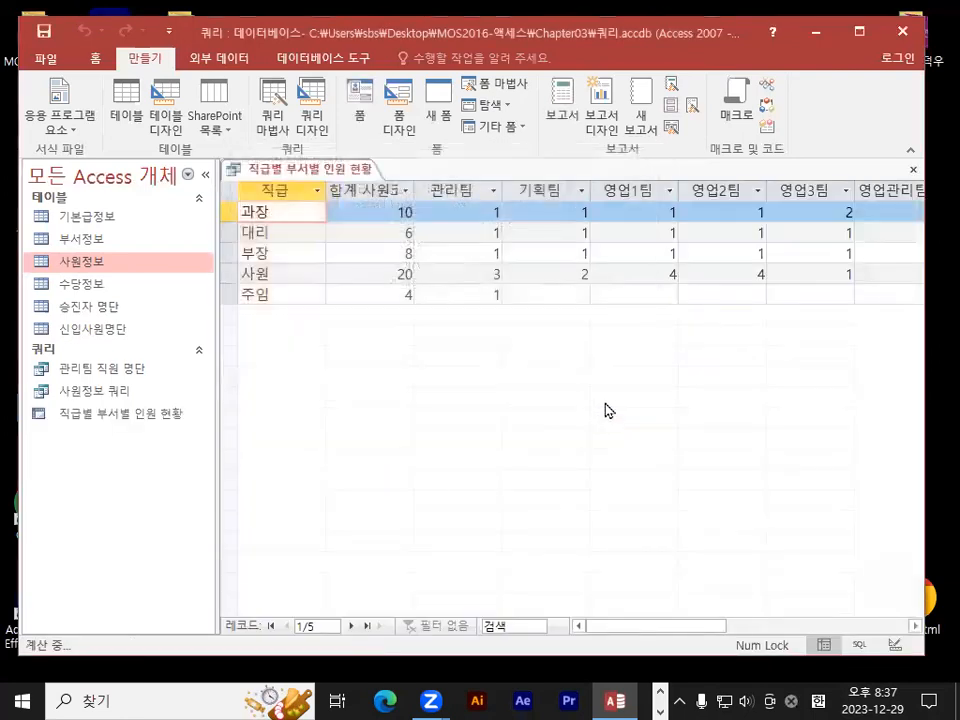
Step: Narrow the object list beside the datasheet, circle the department counts and write a 2 with the annotation pen, and clear the marks
drag(217, 247, 137, 252)
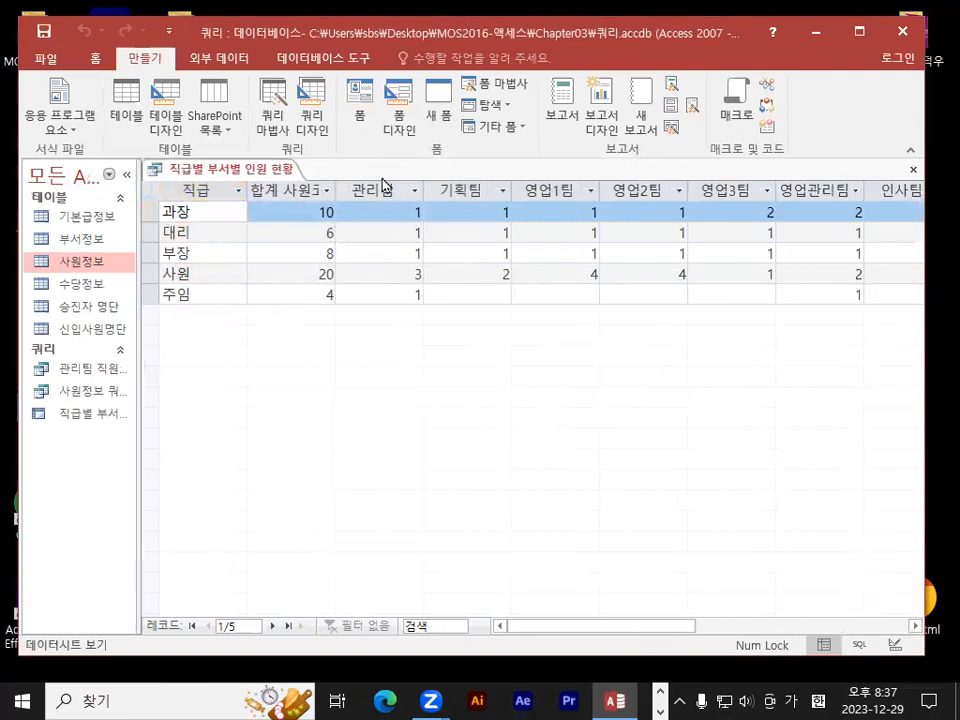
drag(660, 273, 540, 298)
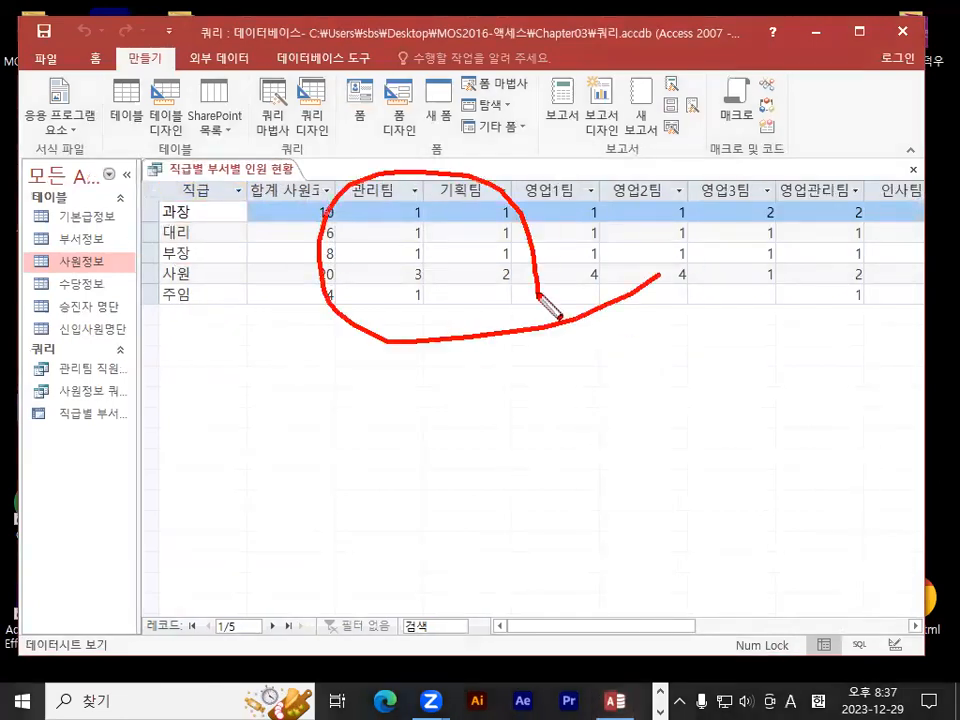
mouse_move(320, 428)
mouse_down()
mouse_move(347, 413)
mouse_move(369, 432)
mouse_move(320, 477)
mouse_move(390, 489)
mouse_up()
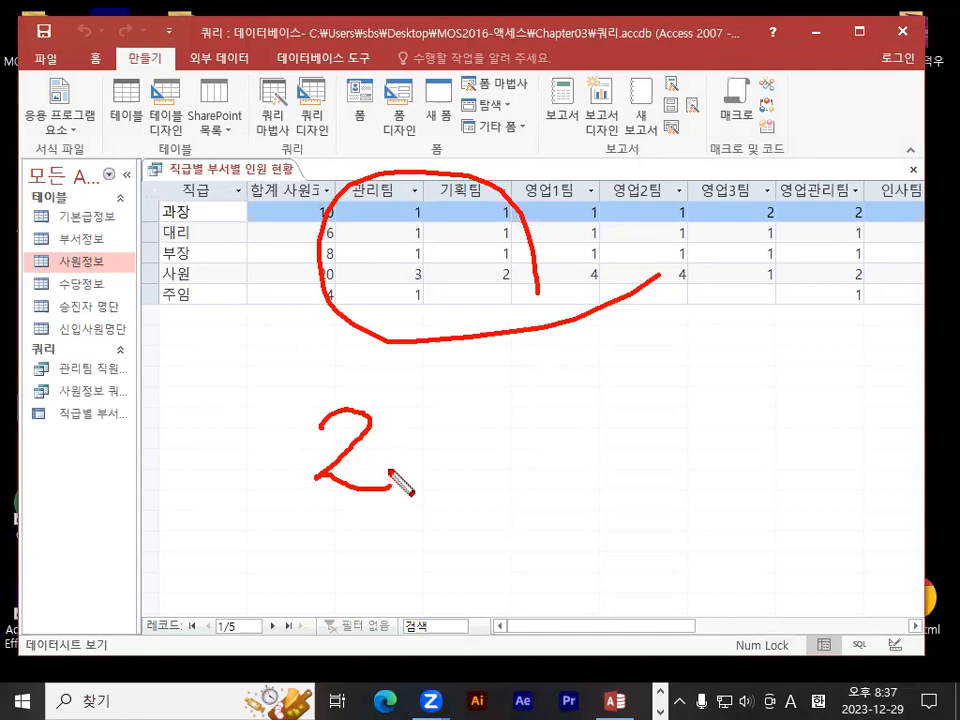
key(Escape)
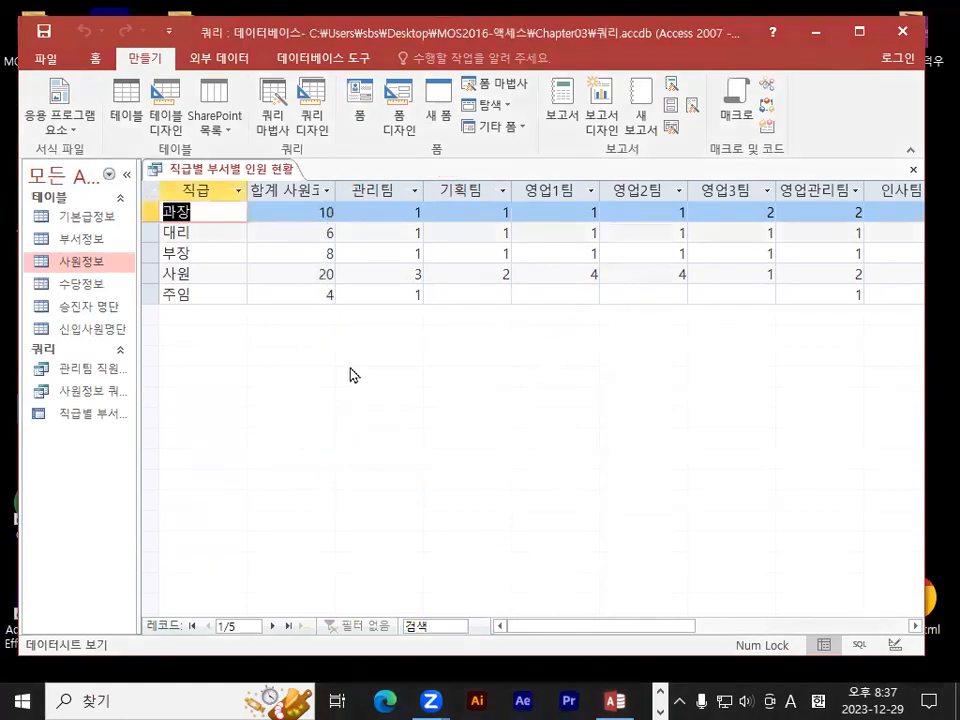
Step: Mark the 과장 row, the 관리팀 heading and their counts in the crosstab result with the annotation pen, and clear the marks
mouse_move(205, 212)
mouse_down()
mouse_move(171, 214)
mouse_move(204, 195)
mouse_up()
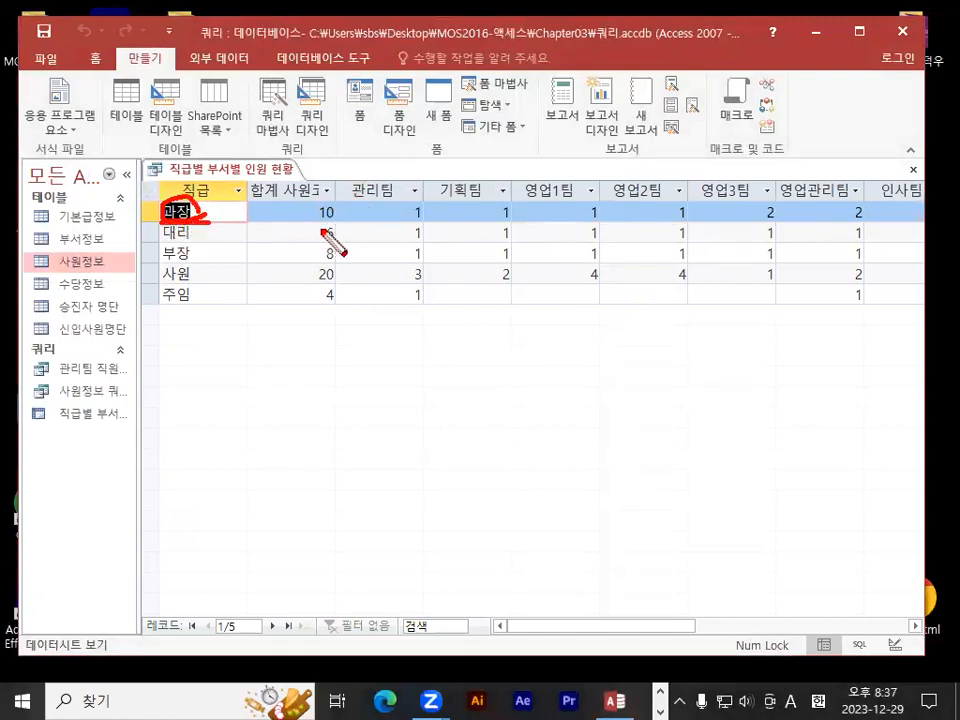
mouse_move(392, 192)
mouse_down()
mouse_move(358, 174)
mouse_move(405, 200)
mouse_up()
drag(152, 184, 193, 182)
drag(405, 206, 430, 226)
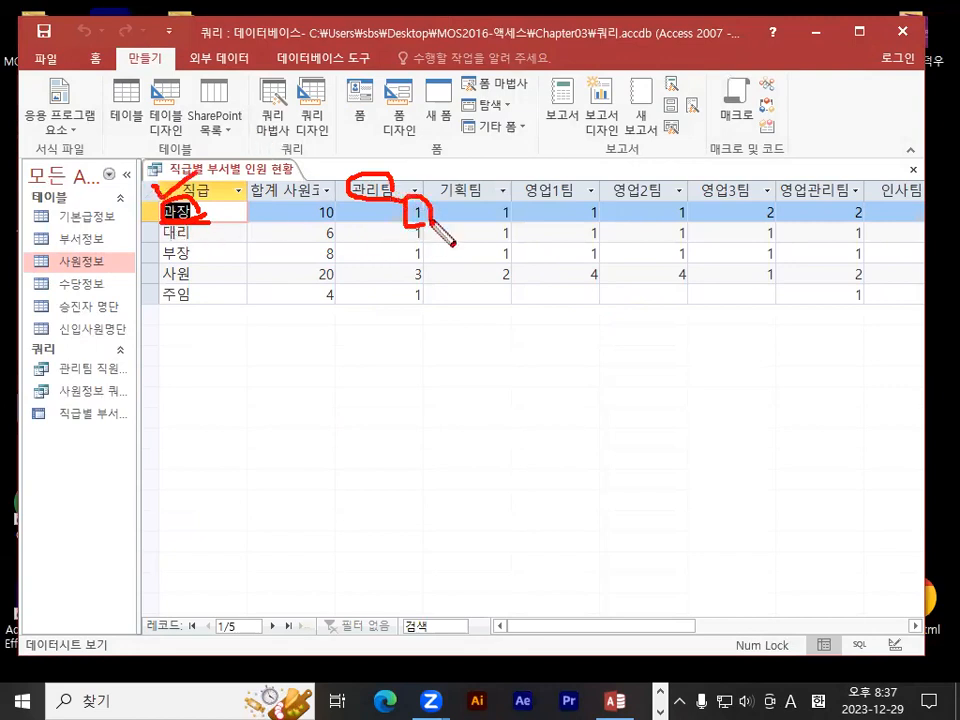
drag(500, 196, 518, 216)
drag(262, 317, 785, 318)
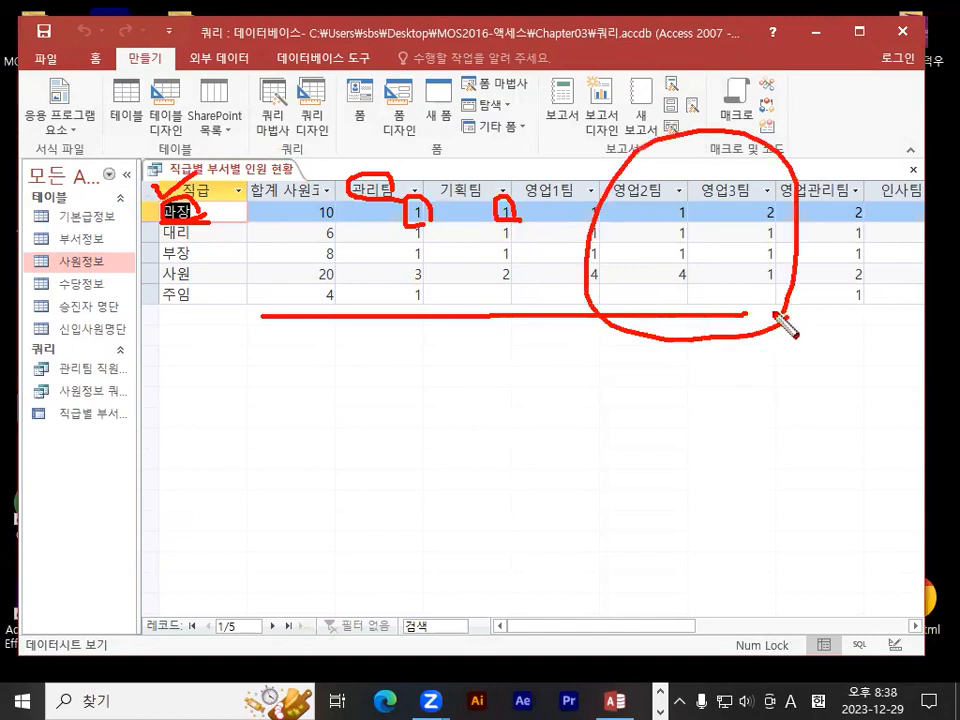
key(Escape)
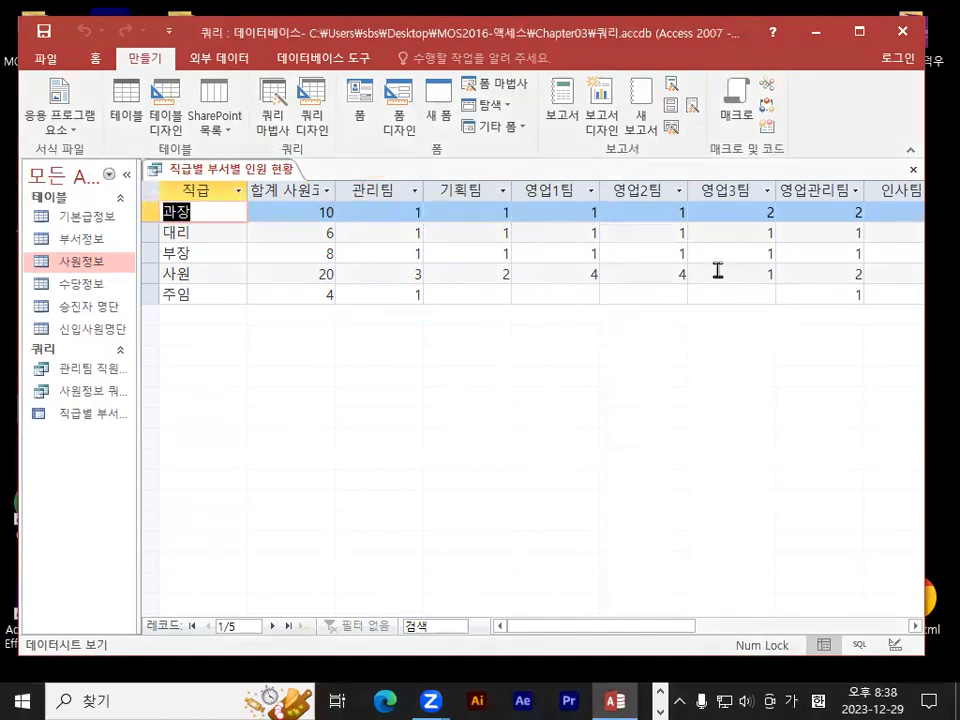
Step: Mark the crosstab counts once more with the annotation pen, clear the mark, and close the 직급별 부서별 인원 현황 query
key(ctrl+1)
click(560, 255)
mouse_move(793, 215)
mouse_down()
mouse_move(617, 30)
mouse_move(760, 316)
mouse_up()
key(Escape)
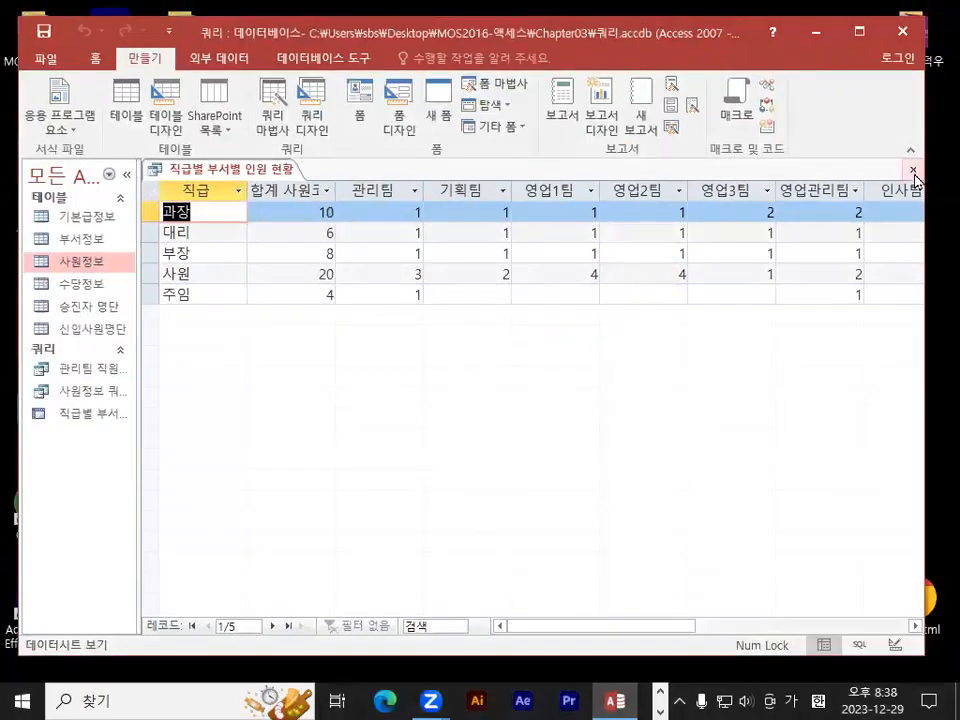
click(913, 165)
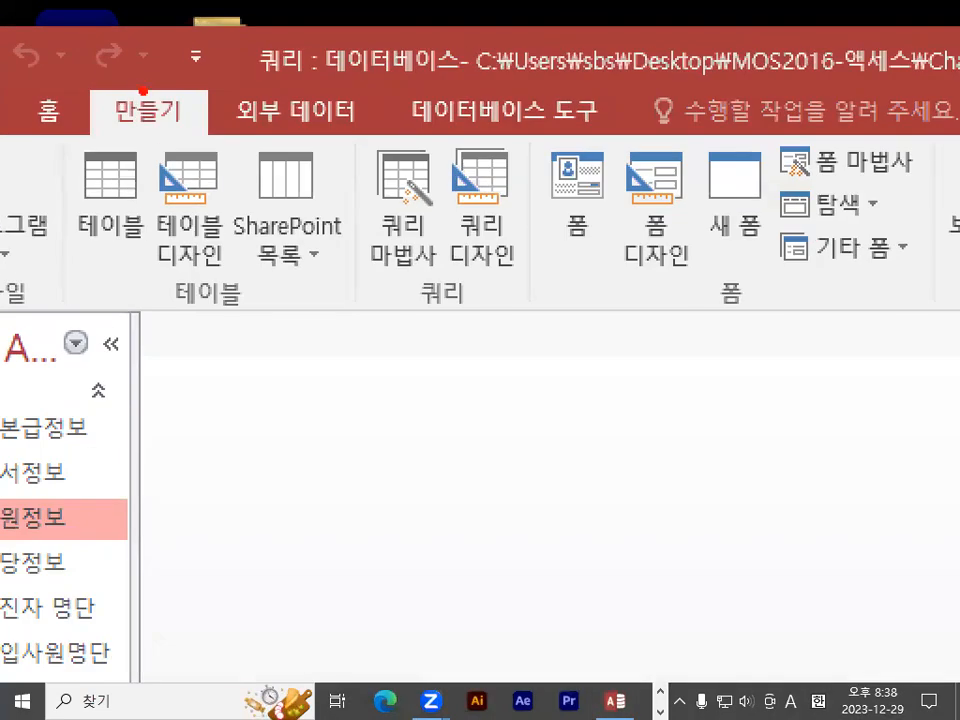
Step: Circle 만들기 and the 쿼리 디자인 command with the annotation pen, clearing each mark
mouse_move(217, 111)
mouse_down()
mouse_move(170, 151)
mouse_move(160, 64)
mouse_move(214, 98)
mouse_up()
key(Escape)
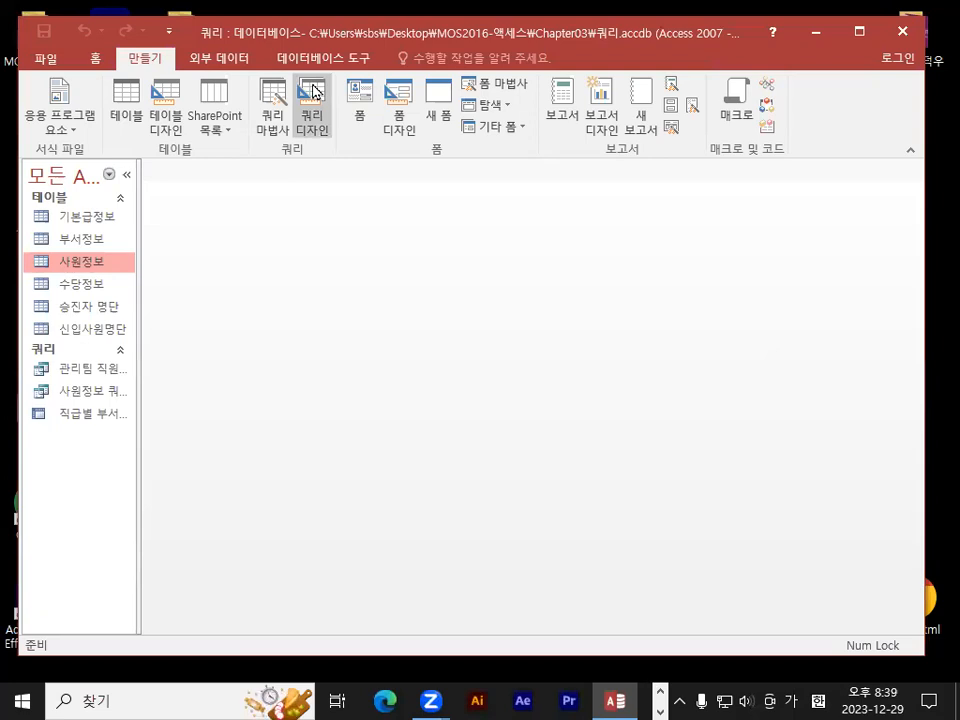
key(ctrl+1)
click(311, 90)
mouse_move(364, 146)
mouse_down()
mouse_move(354, 161)
mouse_move(270, 185)
mouse_move(388, 170)
mouse_up()
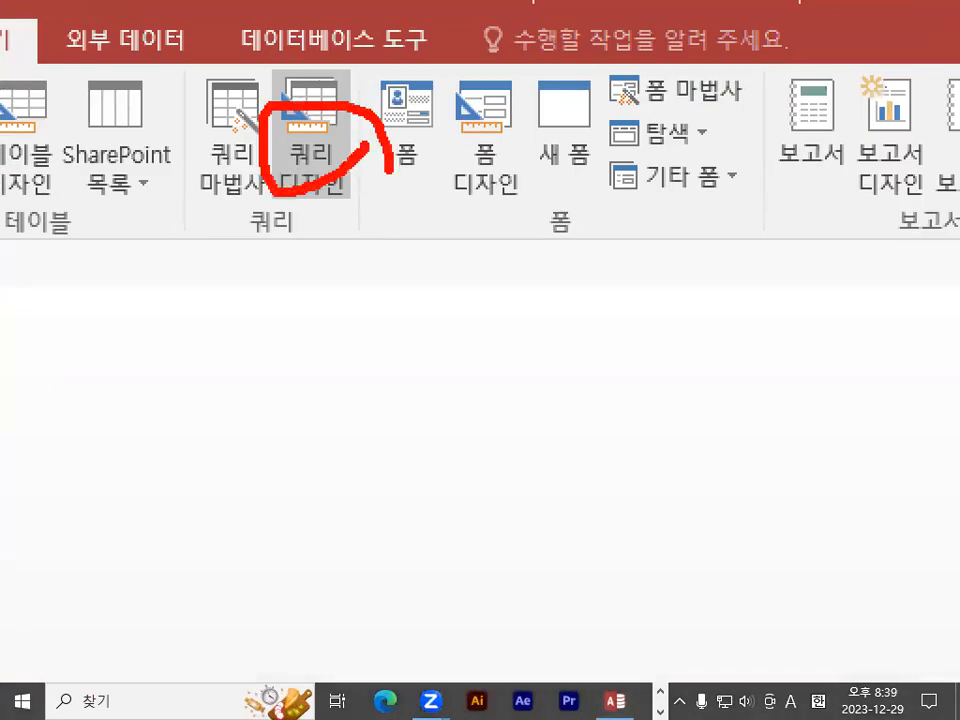
key(Escape)
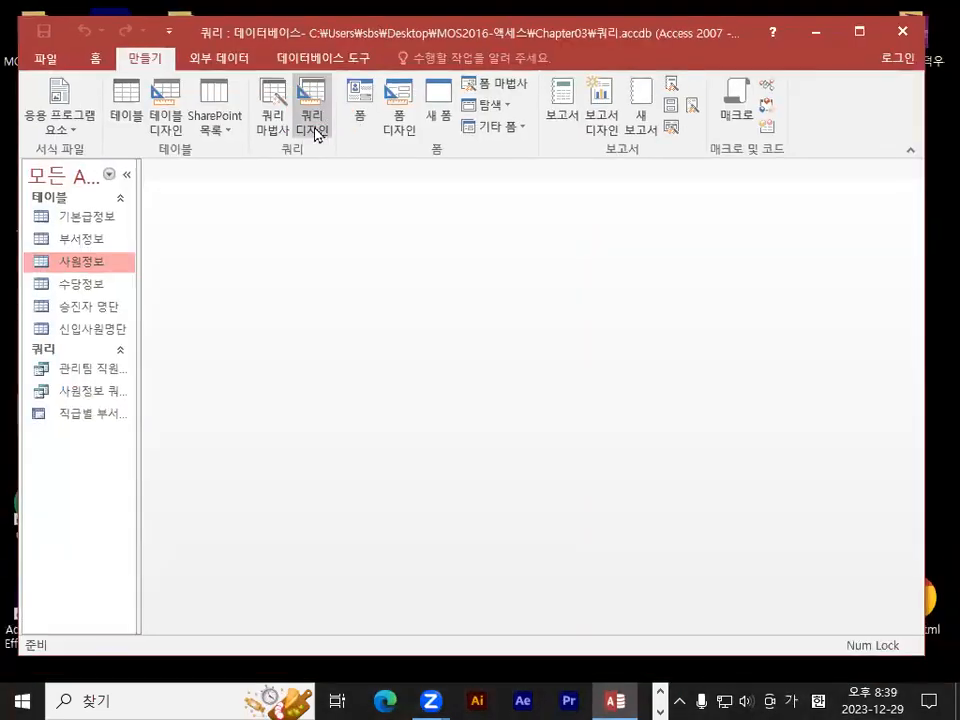
Step: Start a new query in design view, circle the 테이블 표시 dialog title with the annotation pen, and clear the mark
click(318, 133)
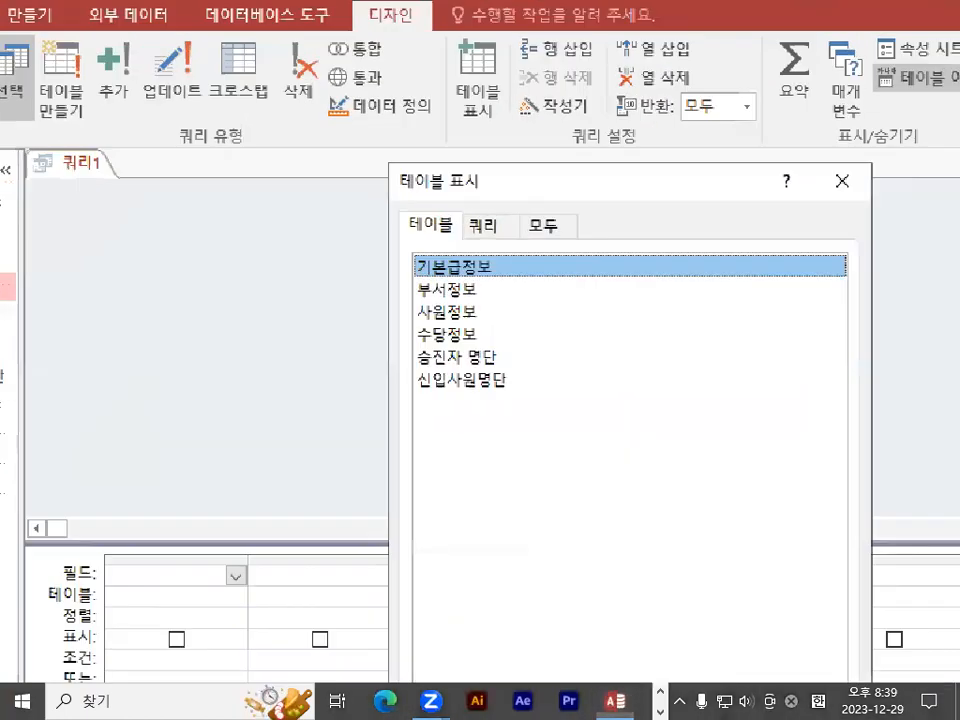
mouse_move(489, 183)
mouse_down()
mouse_move(392, 172)
mouse_move(493, 174)
mouse_up()
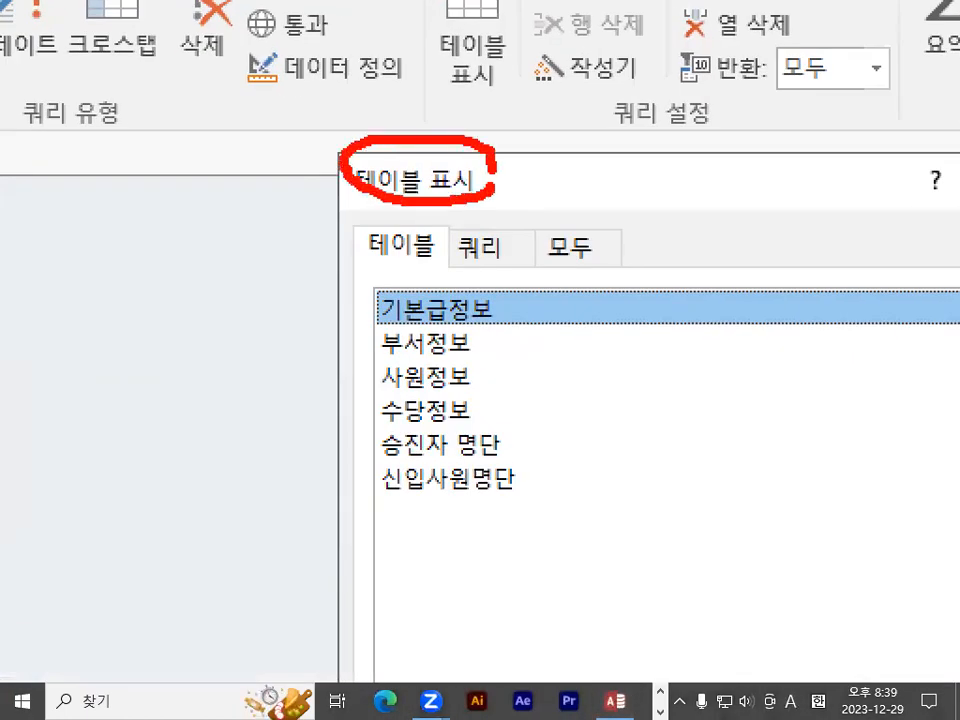
key(Escape)
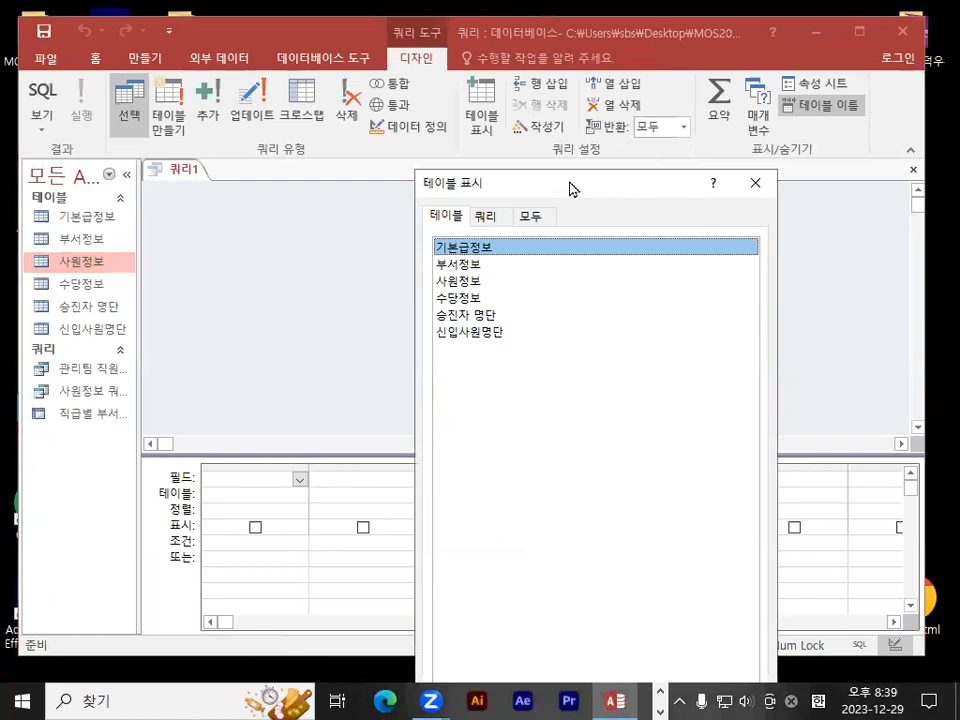
Step: Add the 기본급정보 and 사원정보 tables to the new query and close the table selection dialog
drag(570, 188, 595, 76)
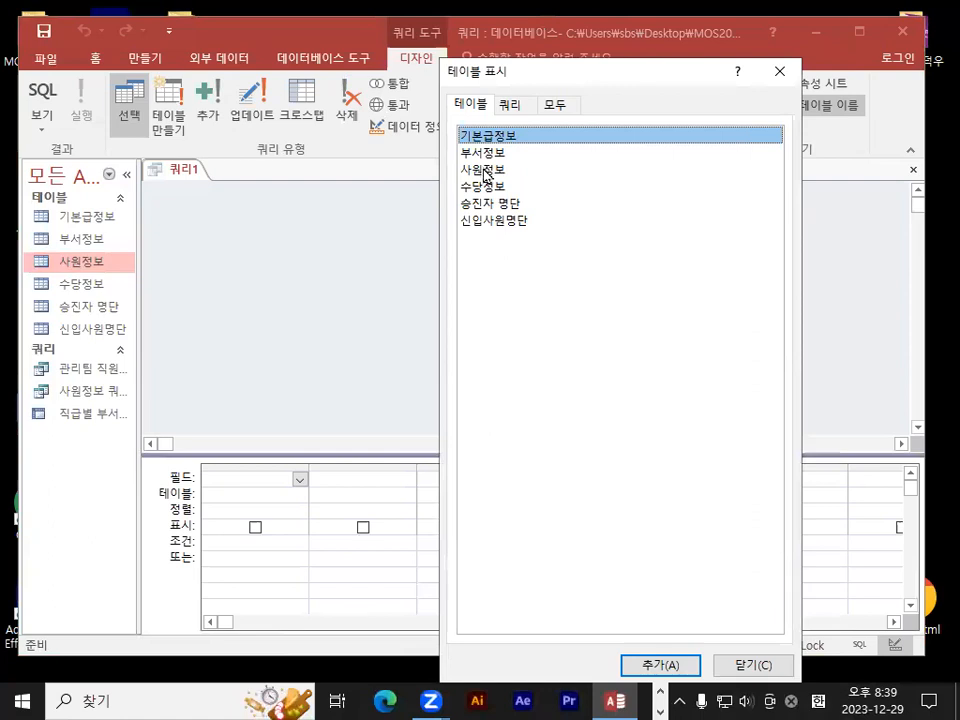
ctrl+click(484, 171)
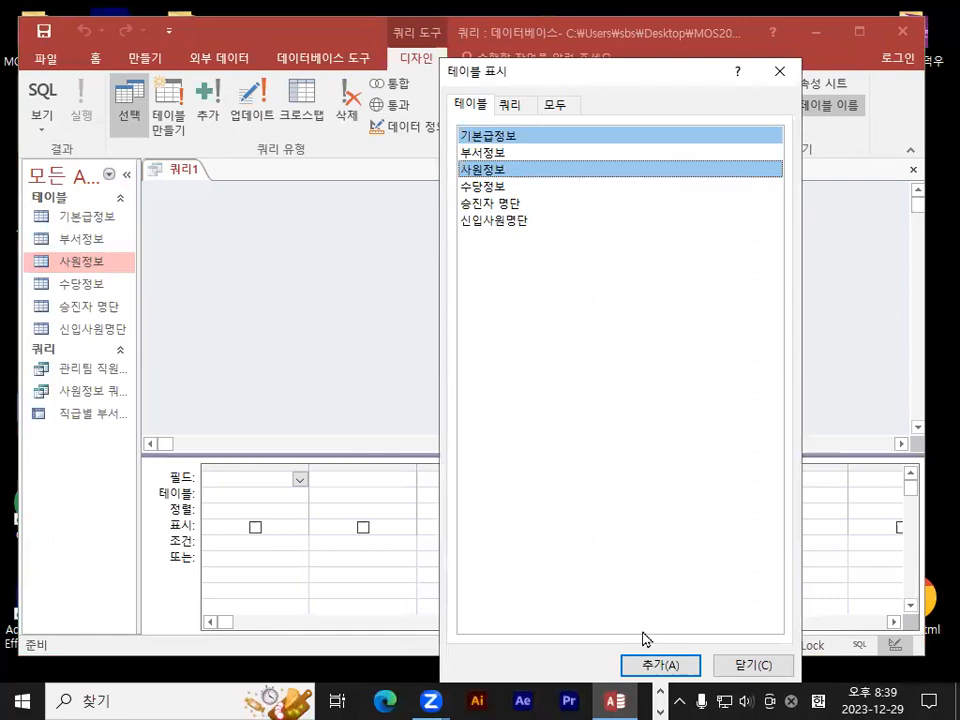
click(655, 667)
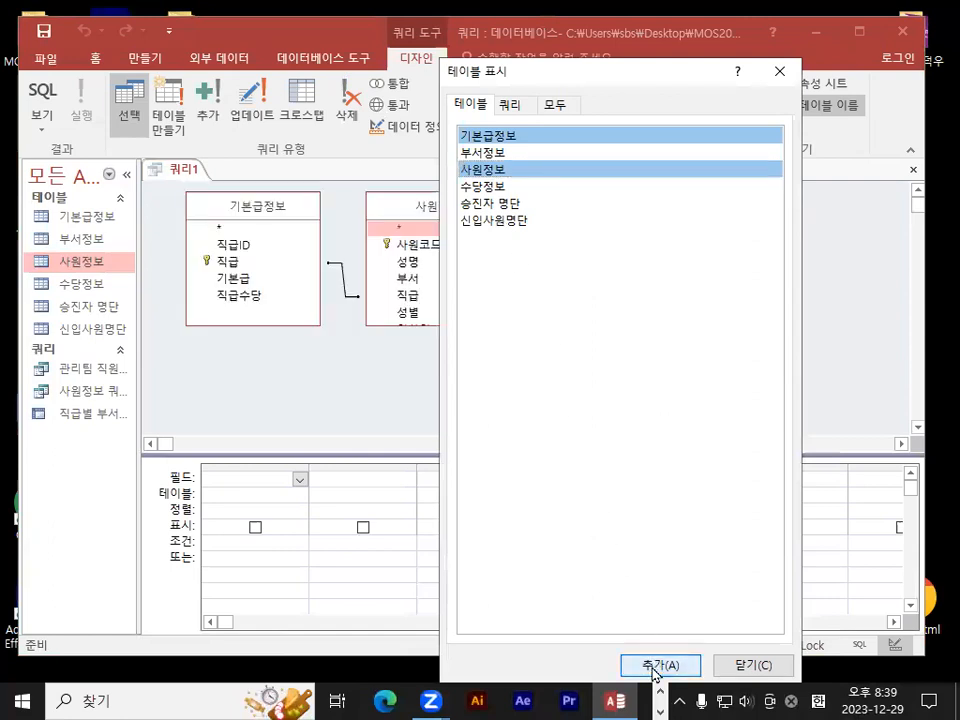
click(742, 671)
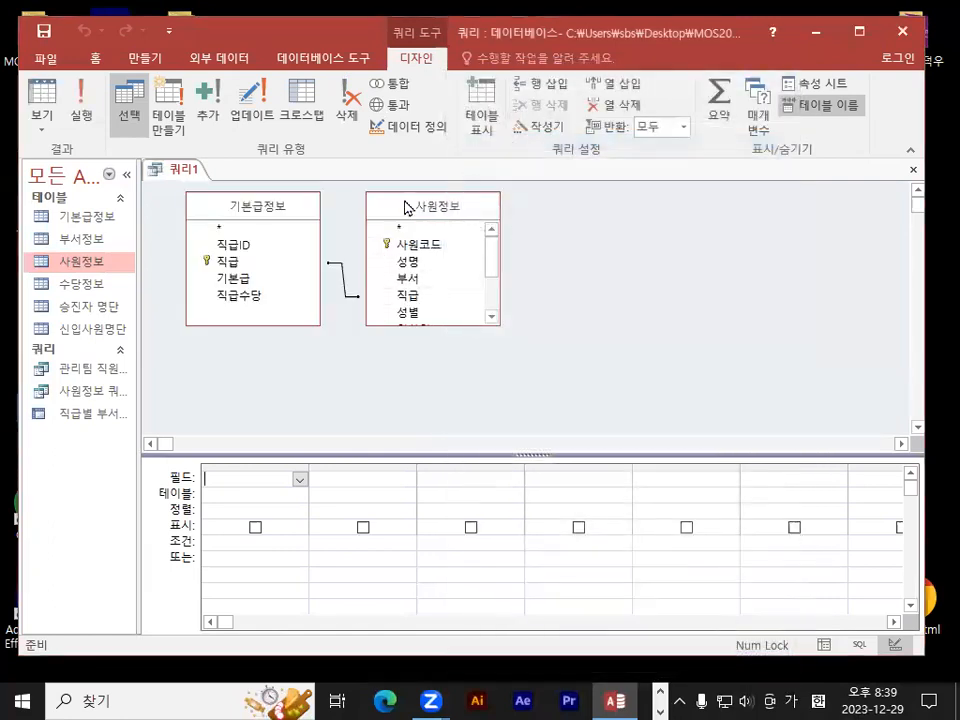
Step: Shift the 사원정보 table slightly, then mark both 직급 fields, check both tables and cross out their join line with the annotation pen
drag(407, 207, 430, 202)
mouse_move(240, 244)
mouse_down()
mouse_move(214, 258)
mouse_move(240, 267)
mouse_up()
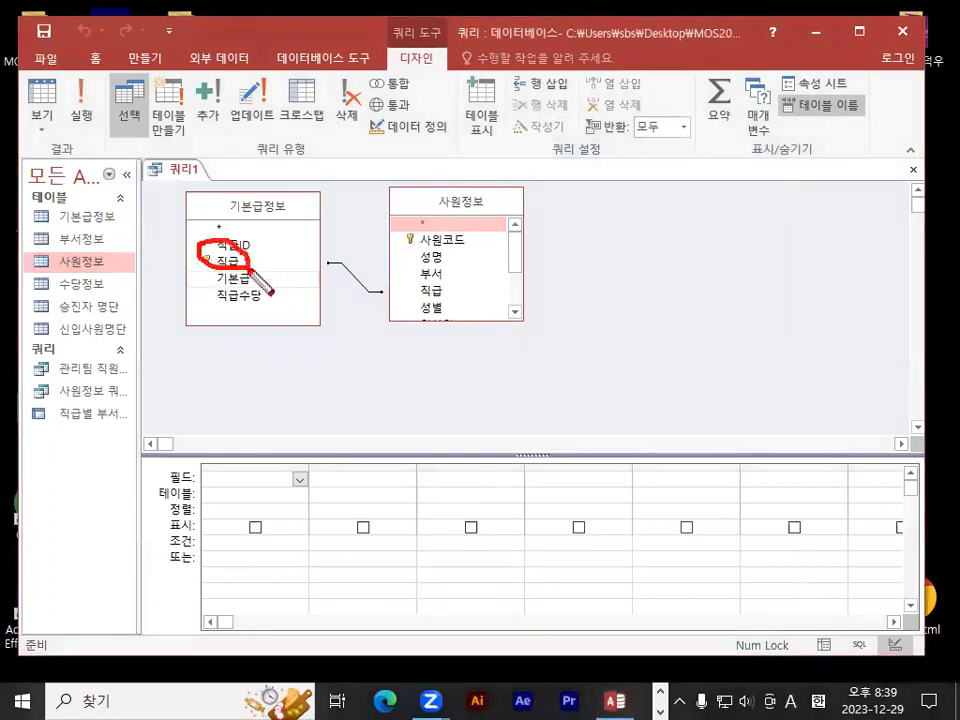
drag(438, 281, 452, 298)
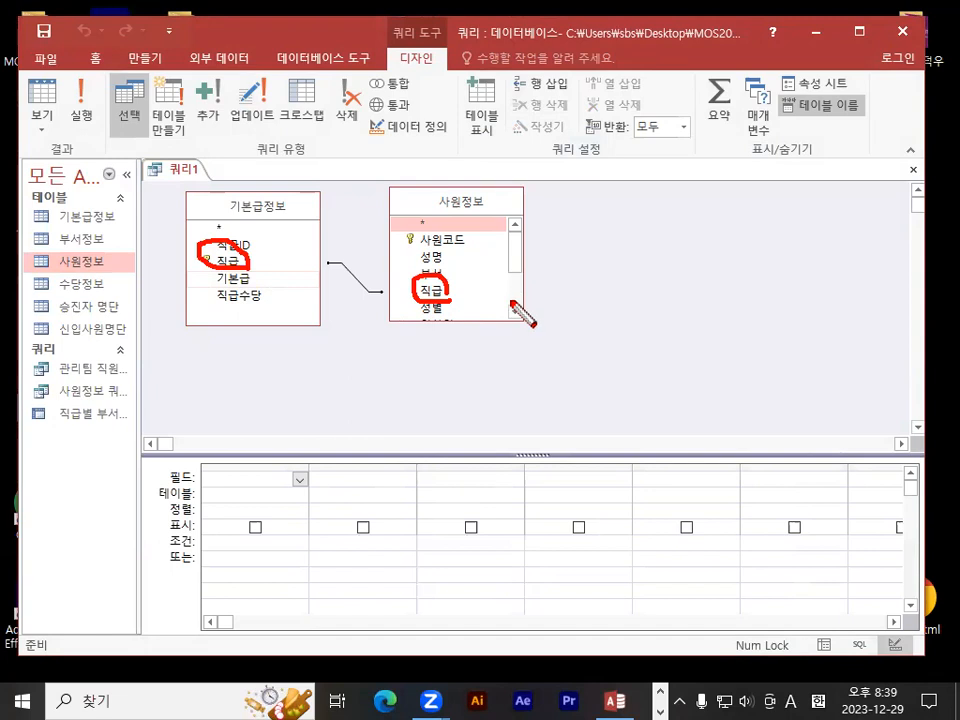
drag(253, 172, 298, 167)
drag(405, 160, 480, 125)
drag(377, 233, 323, 332)
drag(322, 250, 390, 322)
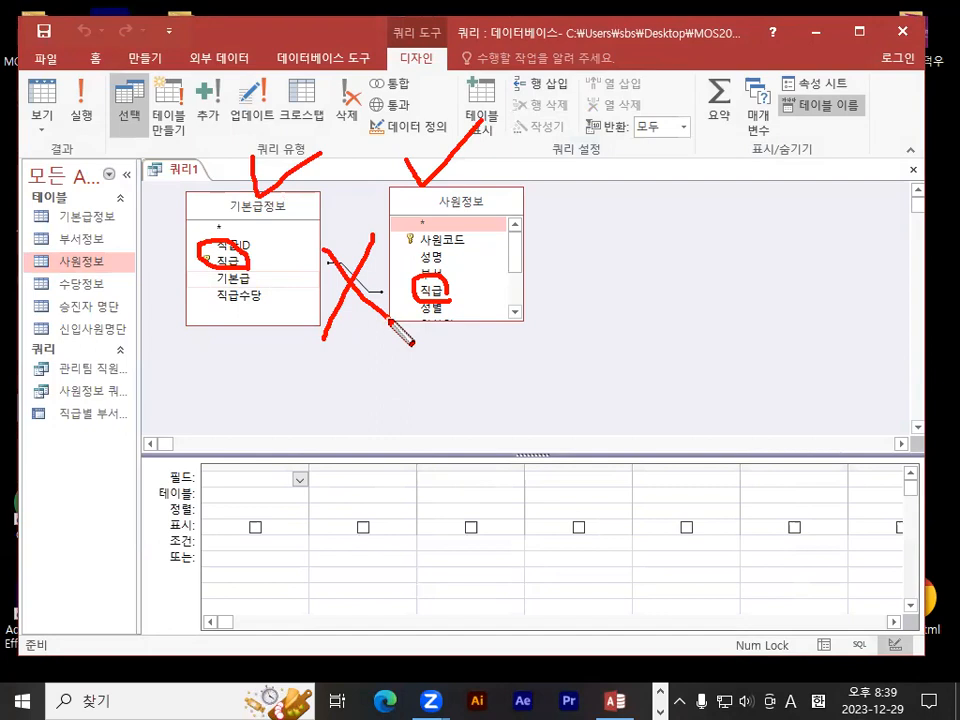
Step: Clear the old marks, circle the 직급 fields in both tables and trace their join line with the annotation pen, then erase the drawing
key(Escape)
key(ctrl+2)
mouse_move(245, 269)
mouse_down()
mouse_move(220, 252)
mouse_move(218, 270)
mouse_move(242, 258)
mouse_up()
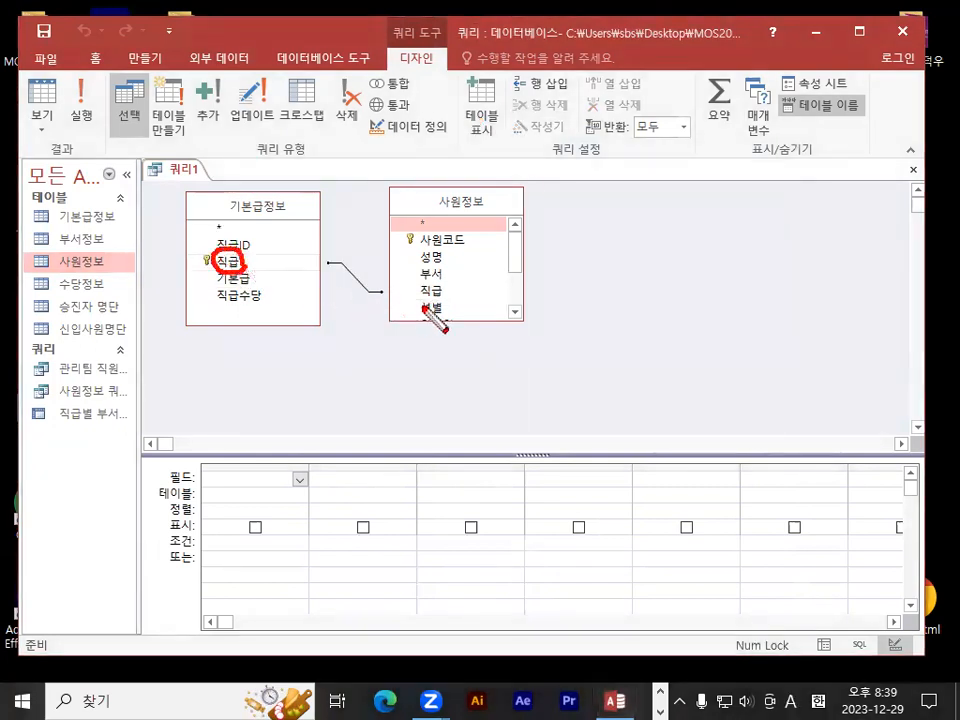
drag(443, 283, 452, 296)
mouse_move(266, 258)
mouse_down()
mouse_move(333, 262)
mouse_move(407, 298)
mouse_move(411, 263)
mouse_move(446, 266)
mouse_up()
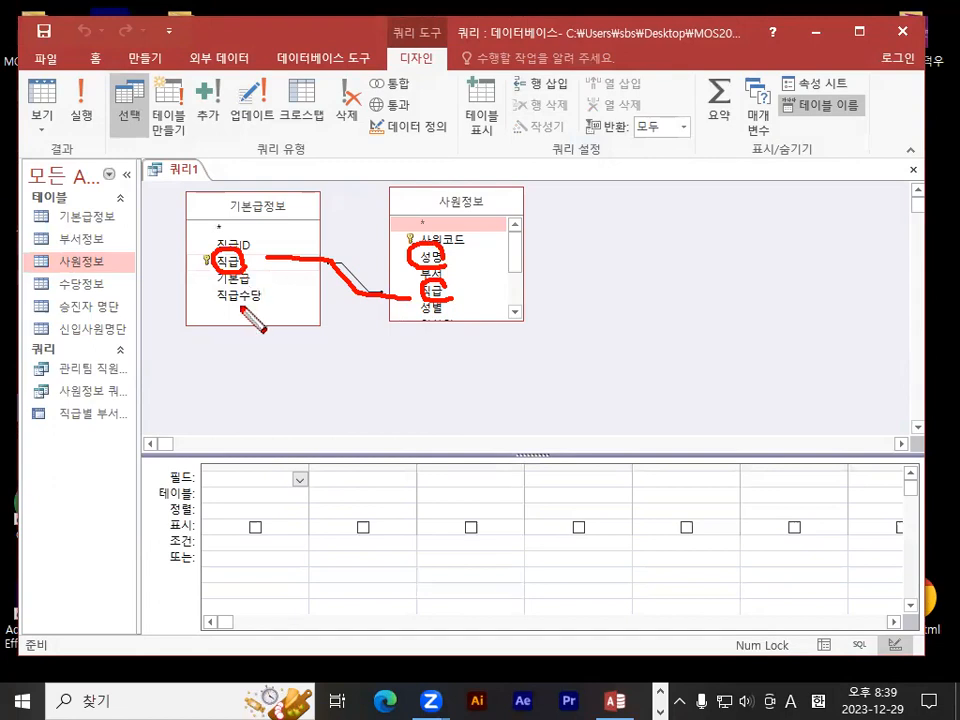
key(e)
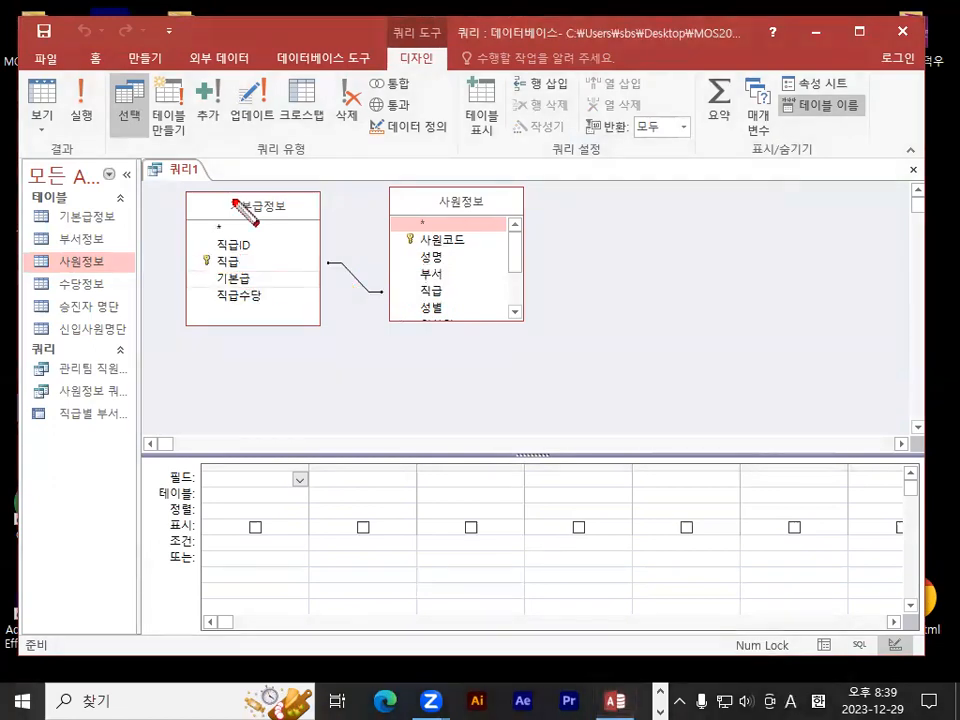
Step: Check-mark 기본급정보, circle its 직급 and 기본급 fields, draw an arrow to 사원정보 with the annotation pen, and clear the marks
drag(233, 192, 270, 163)
mouse_move(253, 273)
mouse_down()
mouse_move(228, 294)
mouse_move(262, 289)
mouse_move(238, 263)
mouse_move(268, 307)
mouse_move(369, 326)
mouse_move(429, 294)
mouse_move(430, 278)
mouse_up()
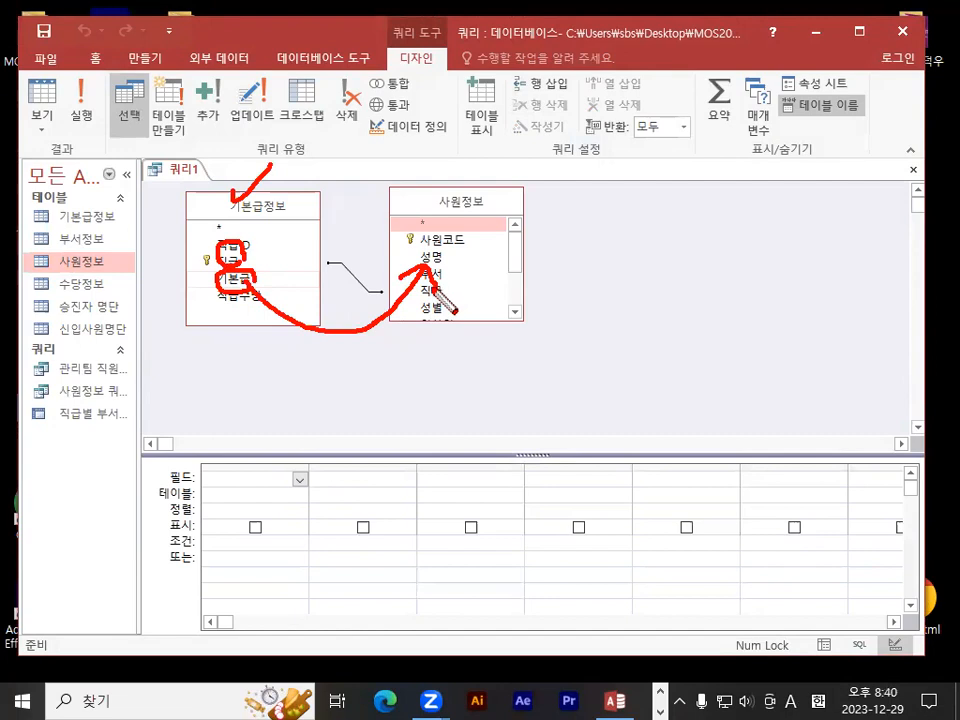
key(Escape)
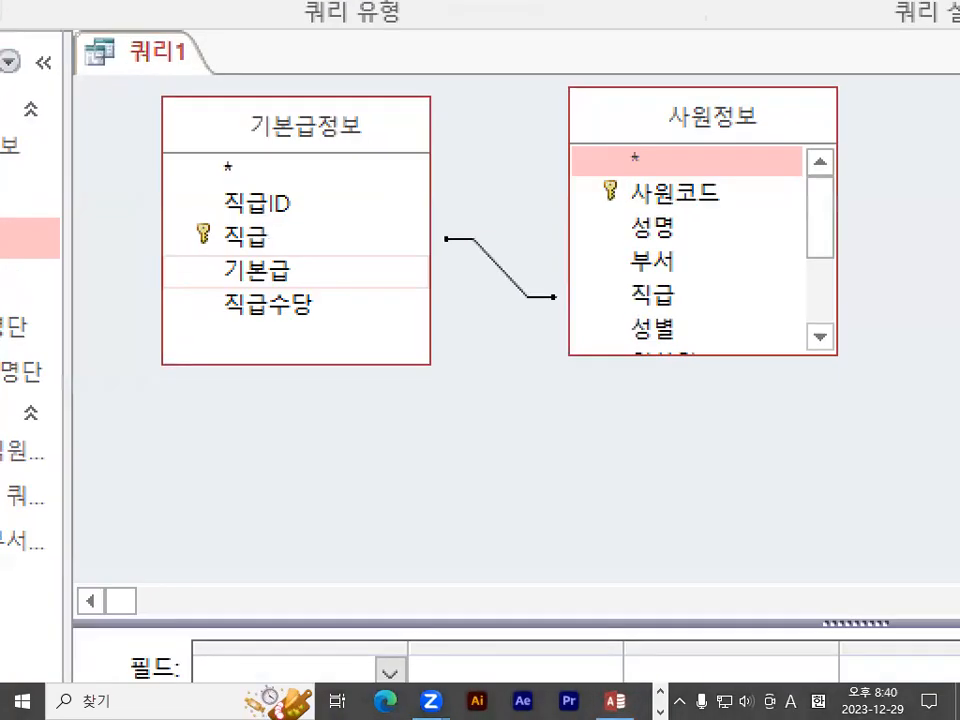
Step: Circle the 기본급정보 table title with the annotation pen, clear the mark, and enlarge the query design grid upward
mouse_move(372, 115)
mouse_down()
mouse_move(296, 154)
mouse_move(280, 70)
mouse_move(378, 140)
mouse_up()
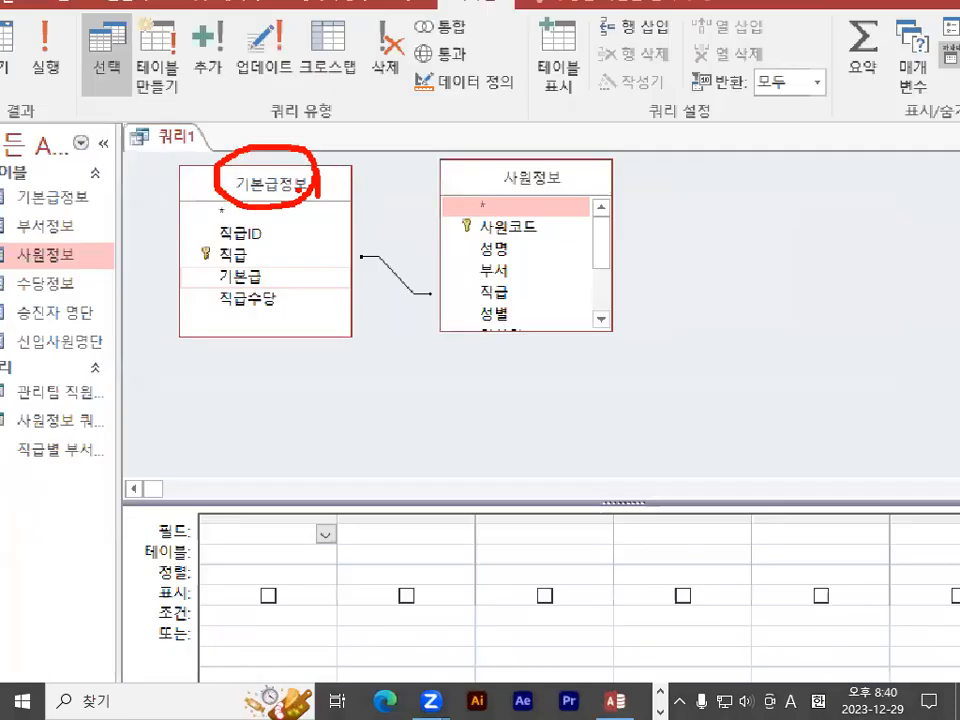
key(Escape)
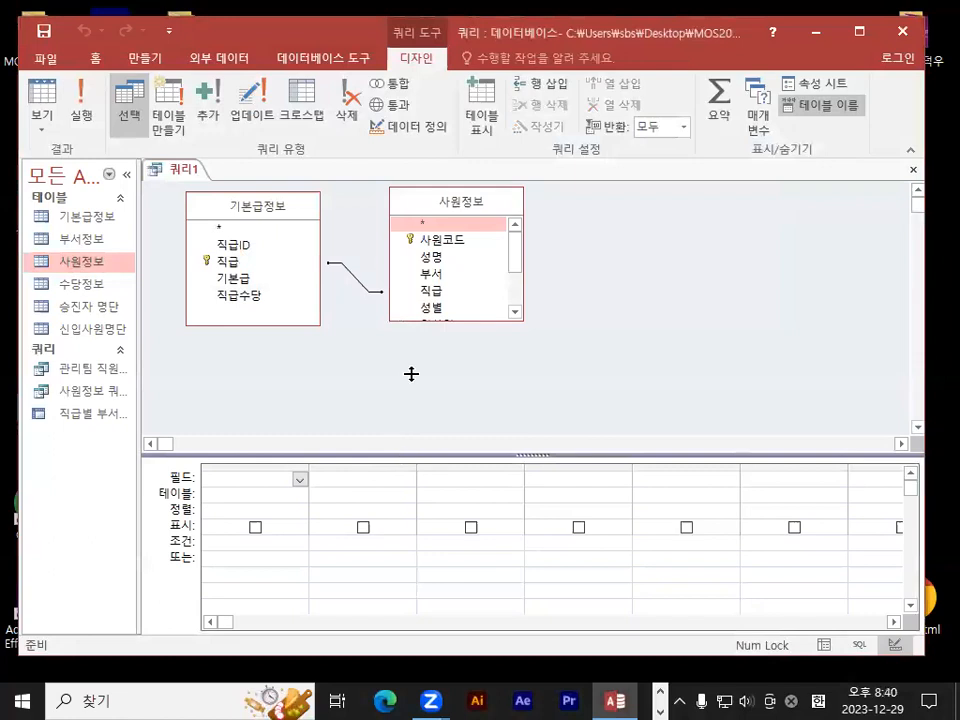
drag(411, 374, 409, 358)
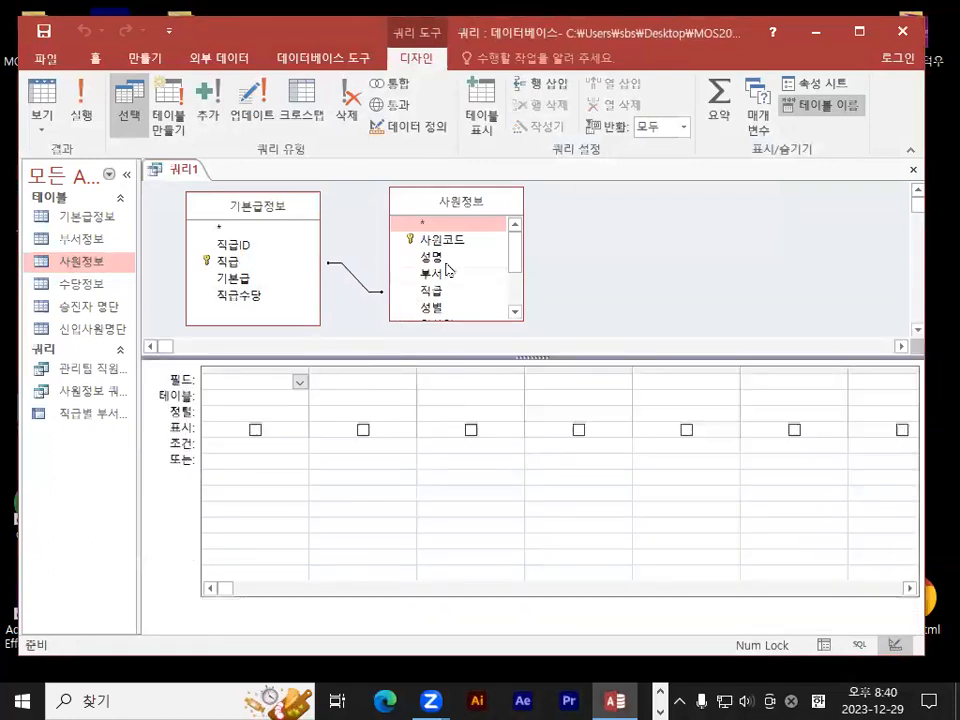
double_click(453, 246)
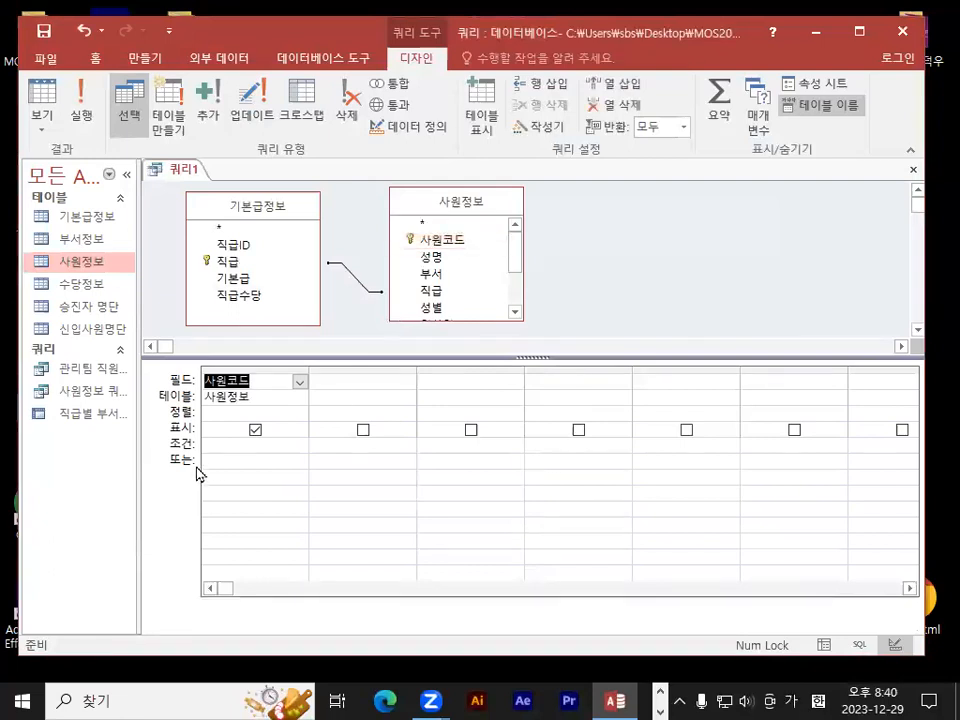
click(240, 366)
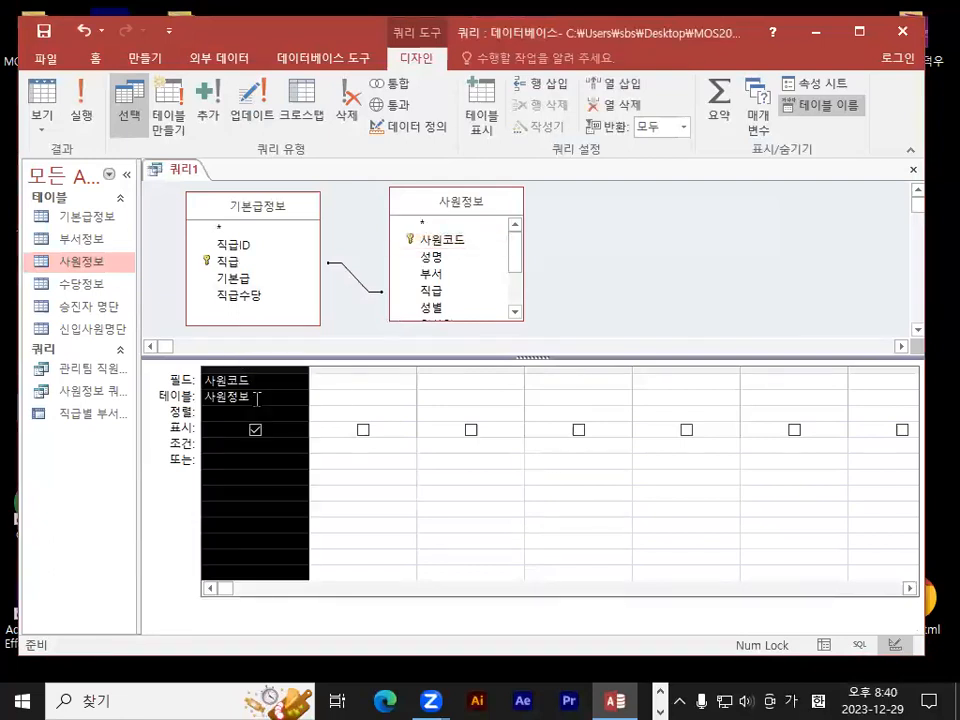
click(622, 105)
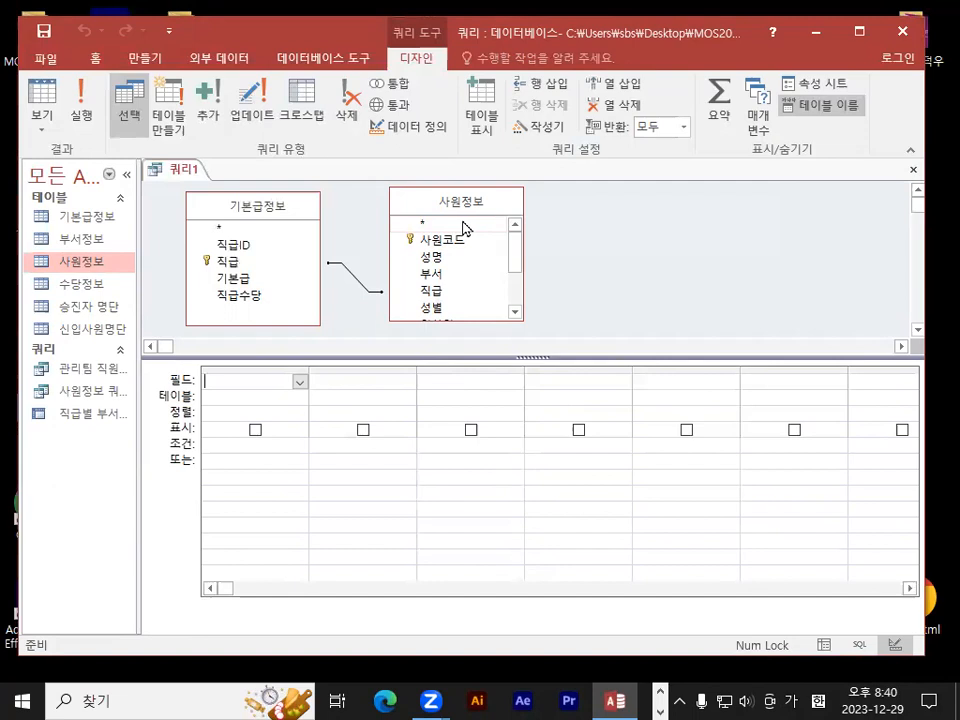
Step: Add 사원코드, 성명, 부서 and 직급 from 사원정보 to the query grid, then circle that table's title with the annotation pen and clear the mark
drag(441, 240, 240, 385)
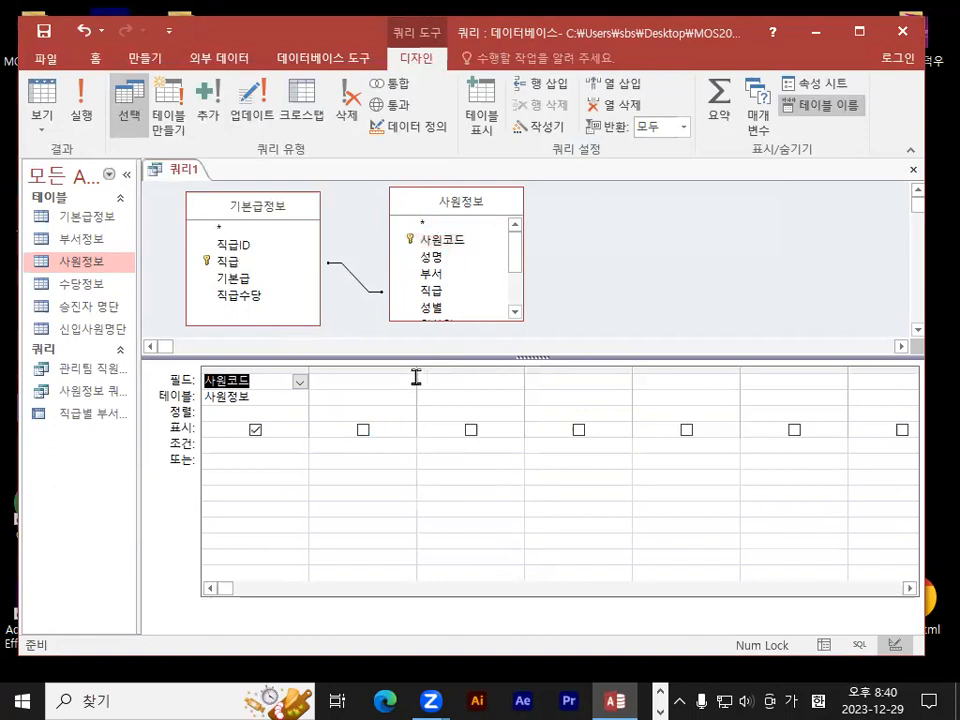
drag(431, 256, 350, 385)
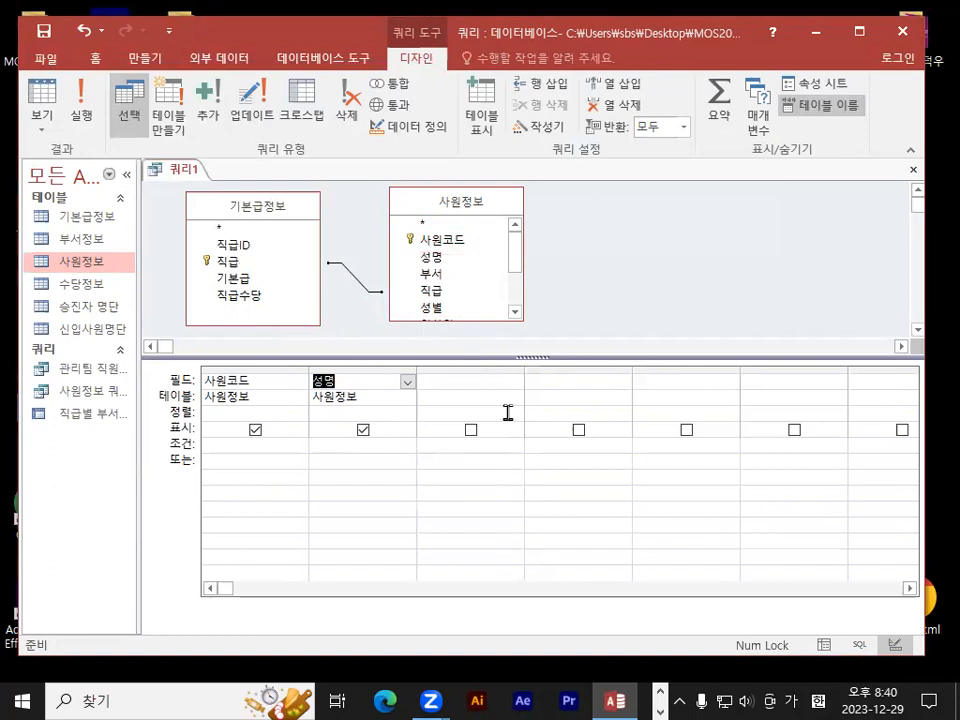
drag(433, 274, 484, 388)
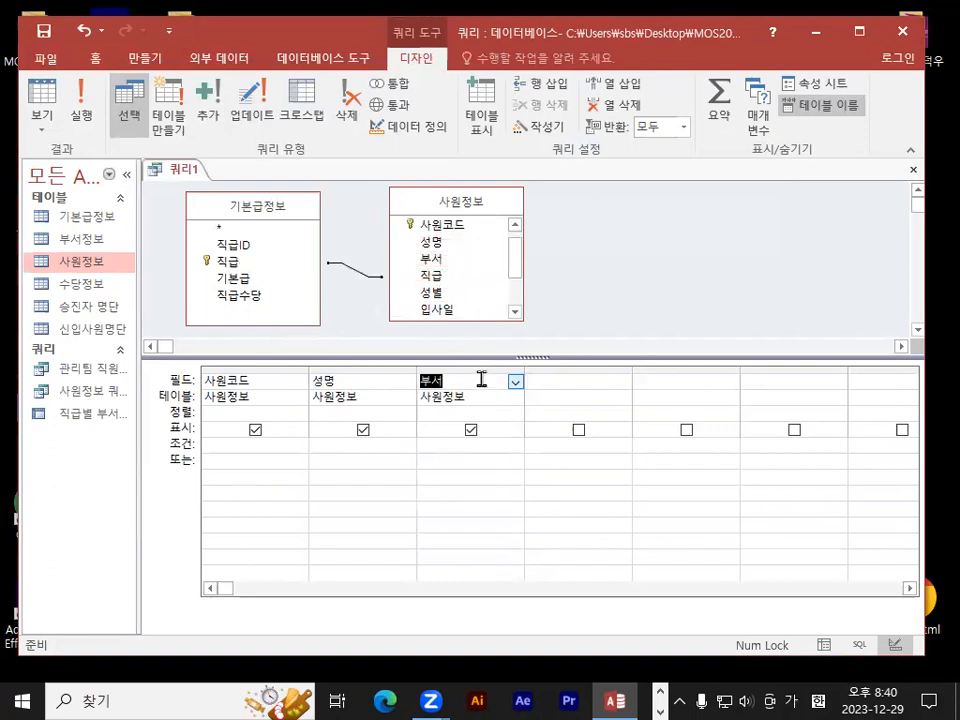
mouse_move(434, 278)
mouse_down()
mouse_move(559, 389)
mouse_move(541, 378)
mouse_up()
mouse_move(494, 202)
mouse_down()
mouse_move(429, 211)
mouse_move(508, 178)
mouse_move(513, 205)
mouse_up()
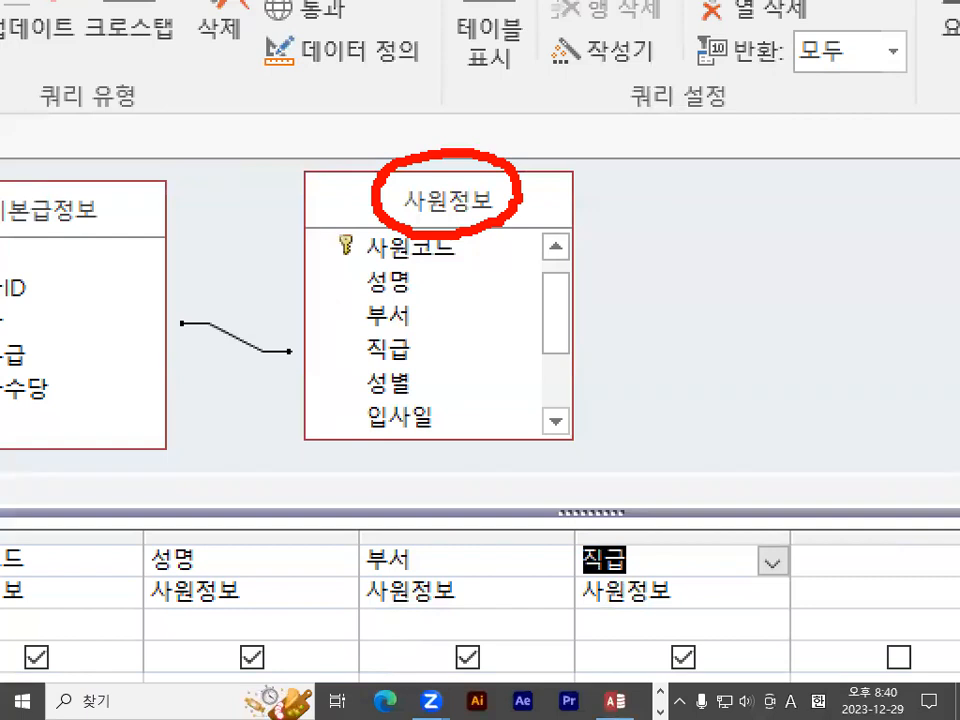
key(Escape)
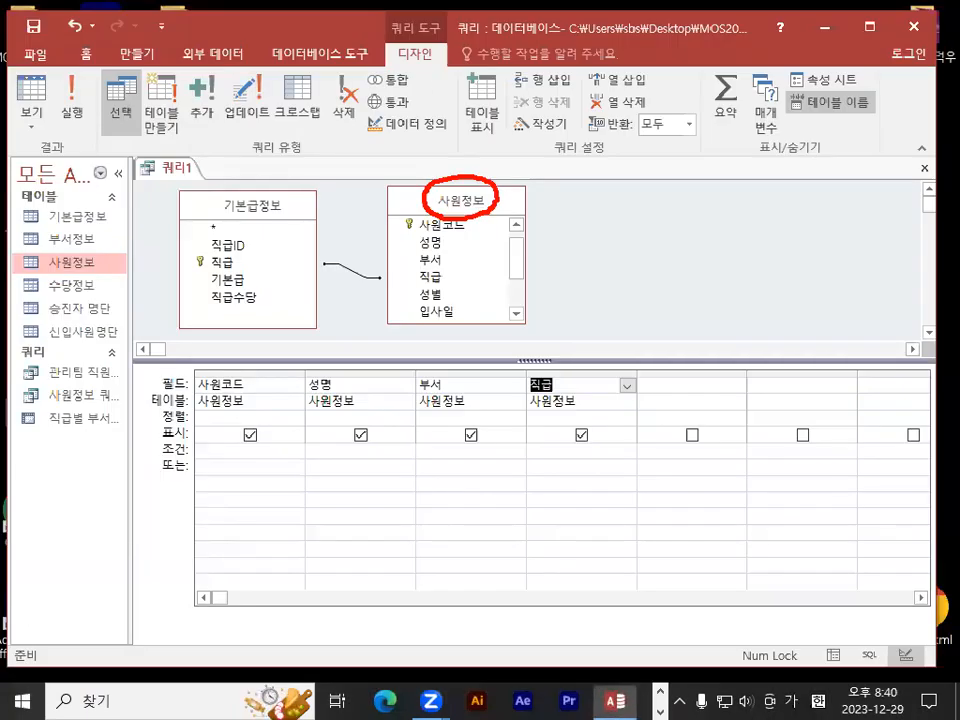
Step: Circle the 기본급정보 title with the annotation pen, clear the mark, and add its 기본급 and 직급수당 fields to the query grid
key(ctrl+1)
mouse_move(272, 201)
mouse_down()
mouse_move(286, 222)
mouse_move(171, 181)
mouse_move(330, 213)
mouse_up()
key(Escape)
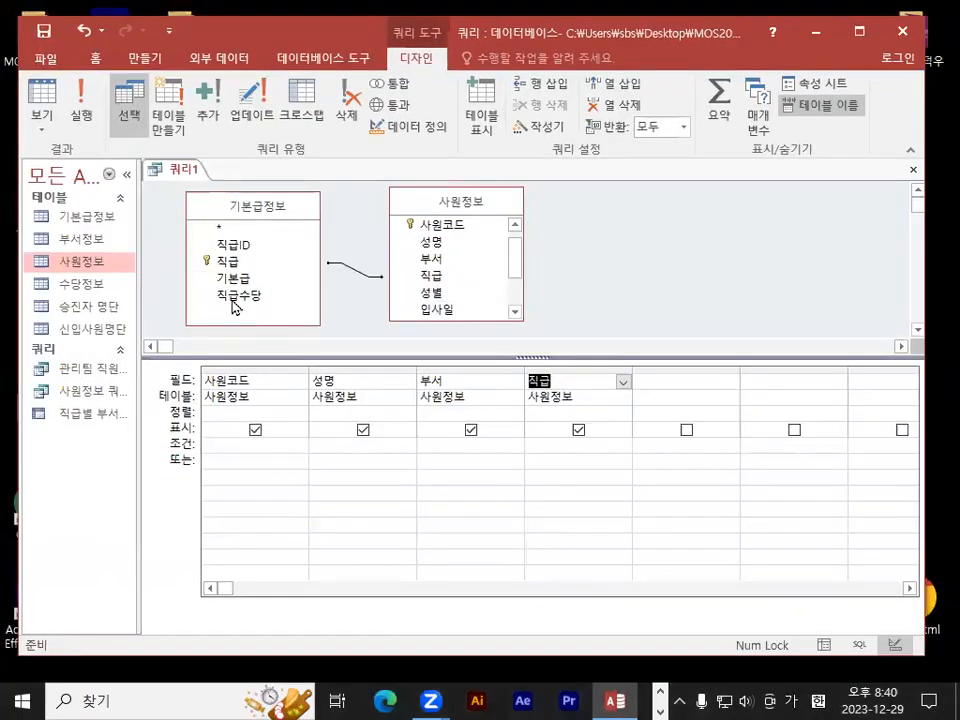
drag(243, 276, 690, 384)
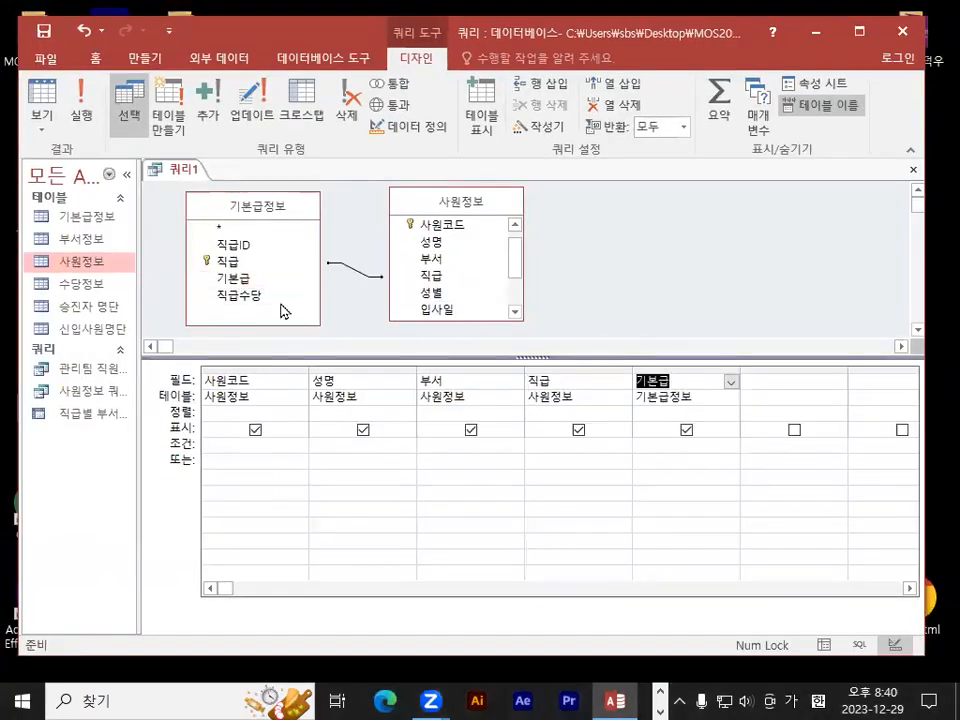
drag(245, 296, 786, 384)
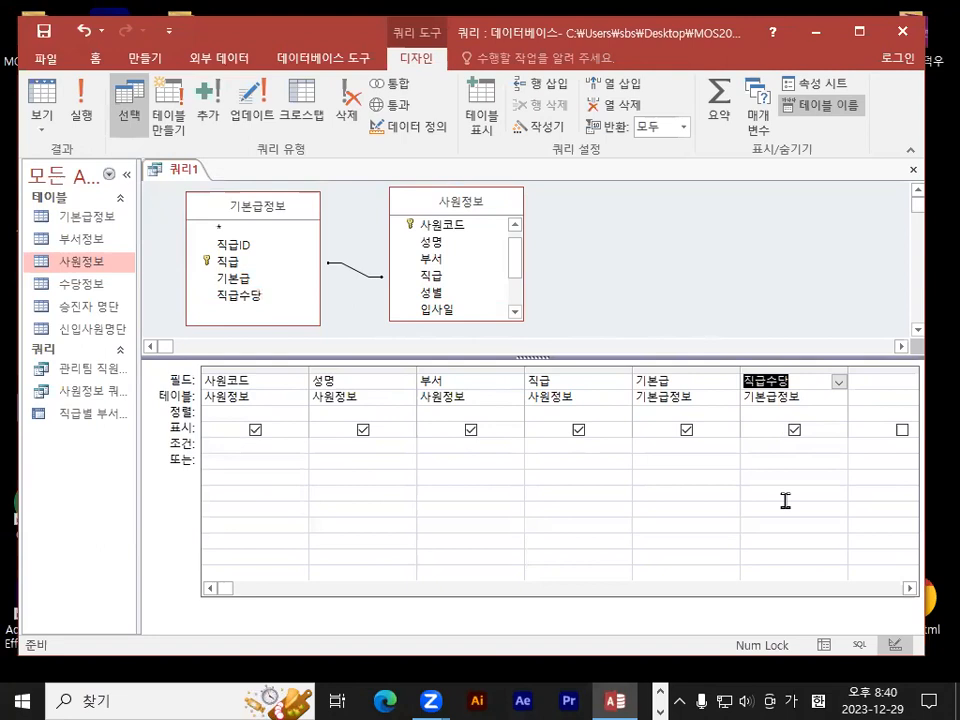
Step: Zoom in on the query grid, circle the 직급 column's field name with the annotation pen, and clear the mark
key(ctrl+1)
click(626, 389)
drag(623, 303, 705, 330)
drag(833, 339, 958, 234)
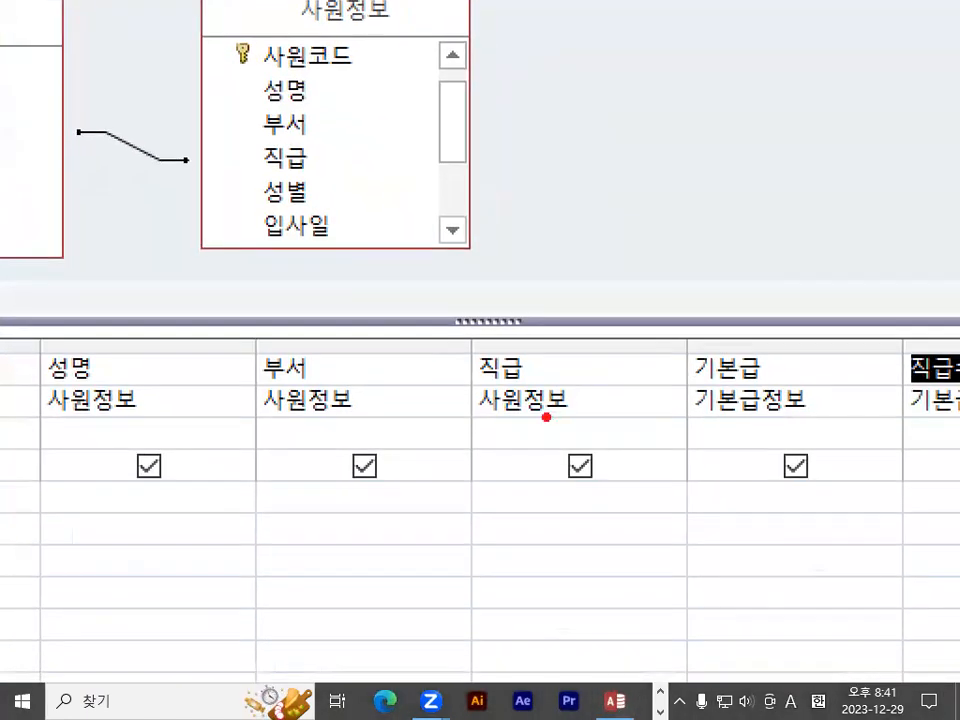
mouse_move(516, 372)
mouse_down()
mouse_move(571, 394)
mouse_move(464, 348)
mouse_up()
key(Escape)
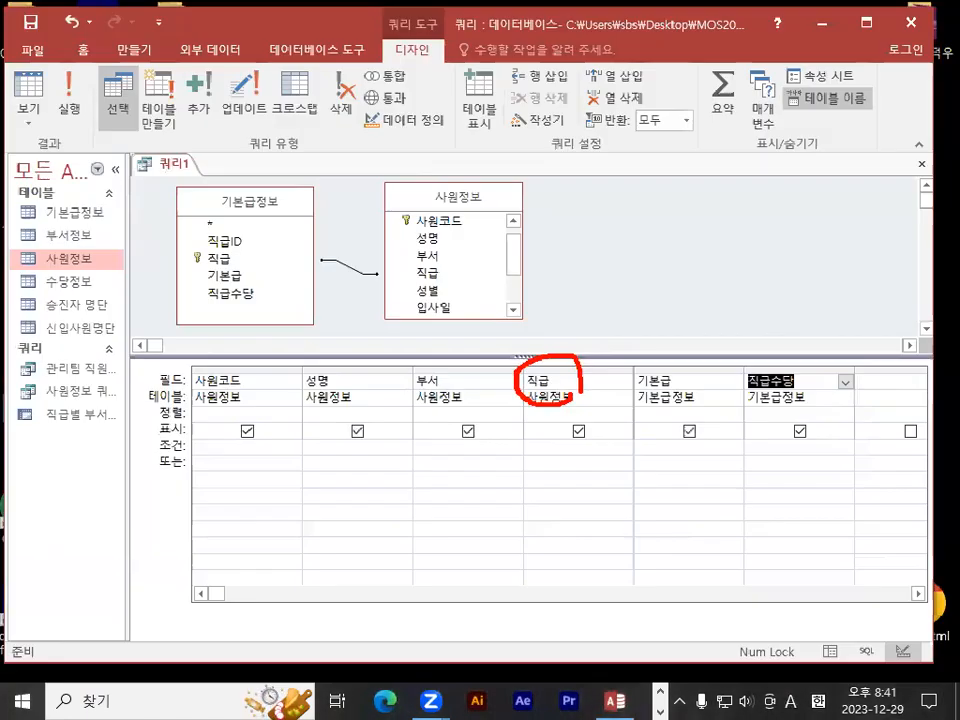
Step: Set the criterion of the 직급 column to 과장
click(557, 446)
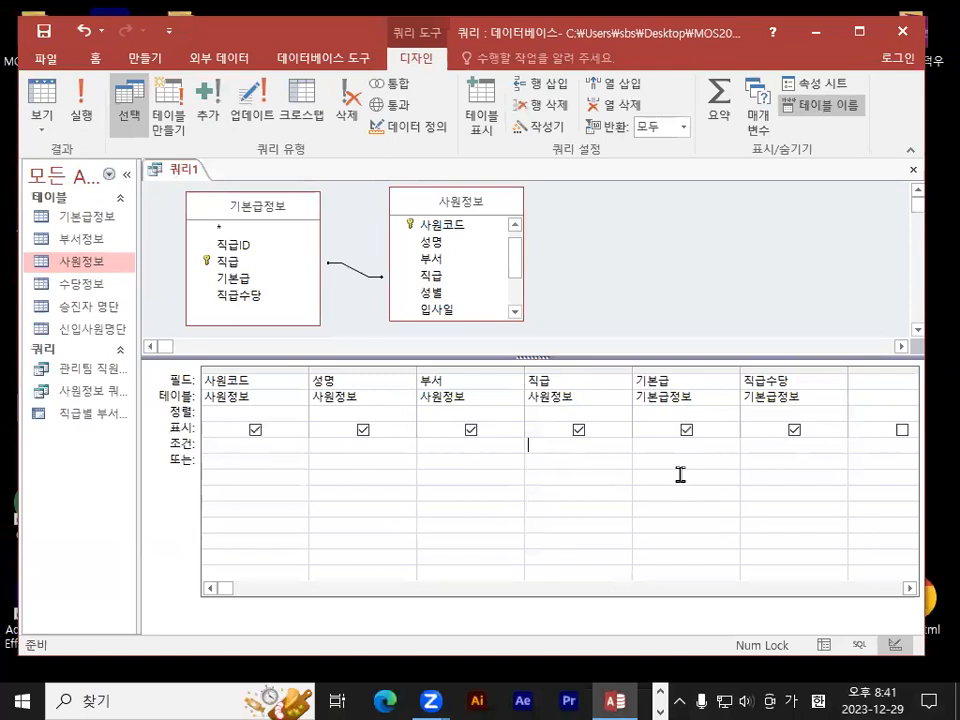
text(과장)
key(Return)
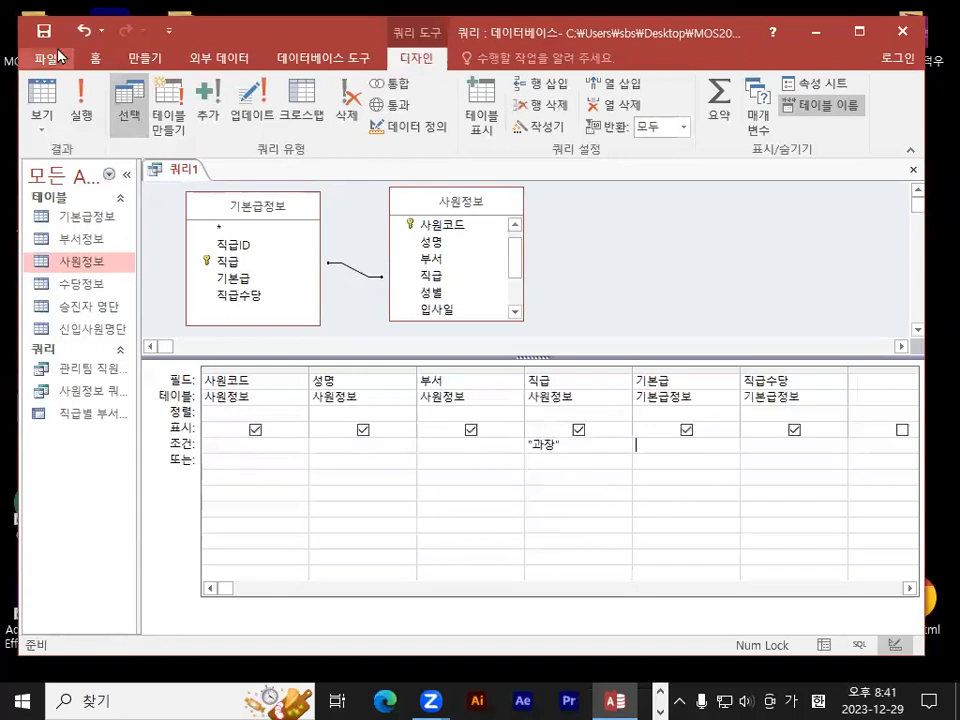
Step: Circle the 실행 command with the annotation pen, clear the mark, and run the query
key(ctrl+1)
click(222, 105)
mouse_move(228, 115)
mouse_down()
mouse_move(65, 90)
mouse_move(178, 117)
mouse_up()
key(Escape)
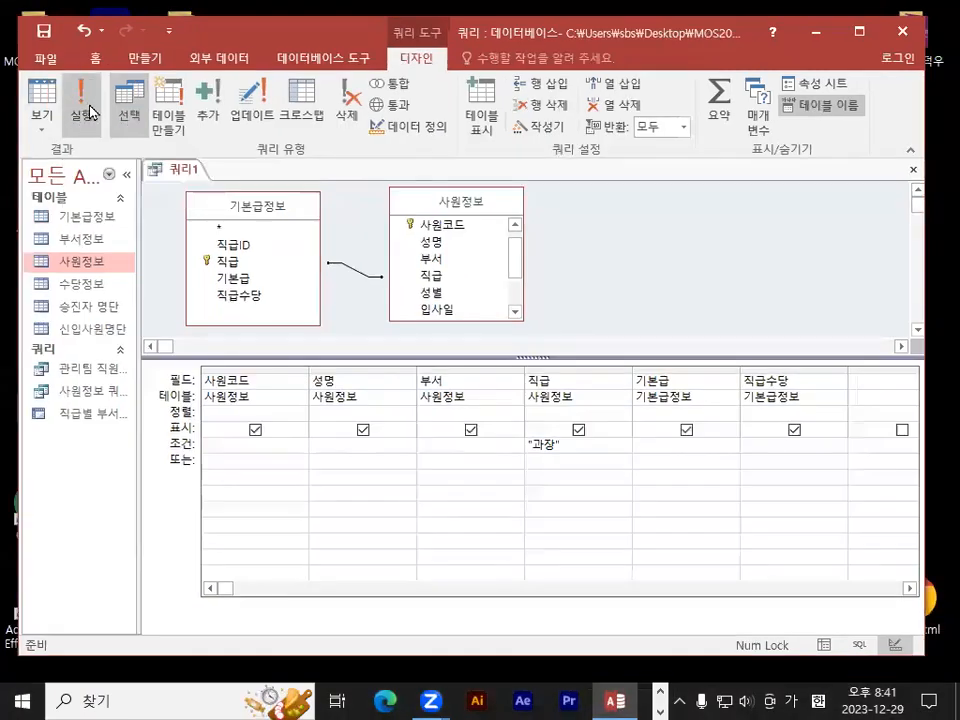
click(91, 111)
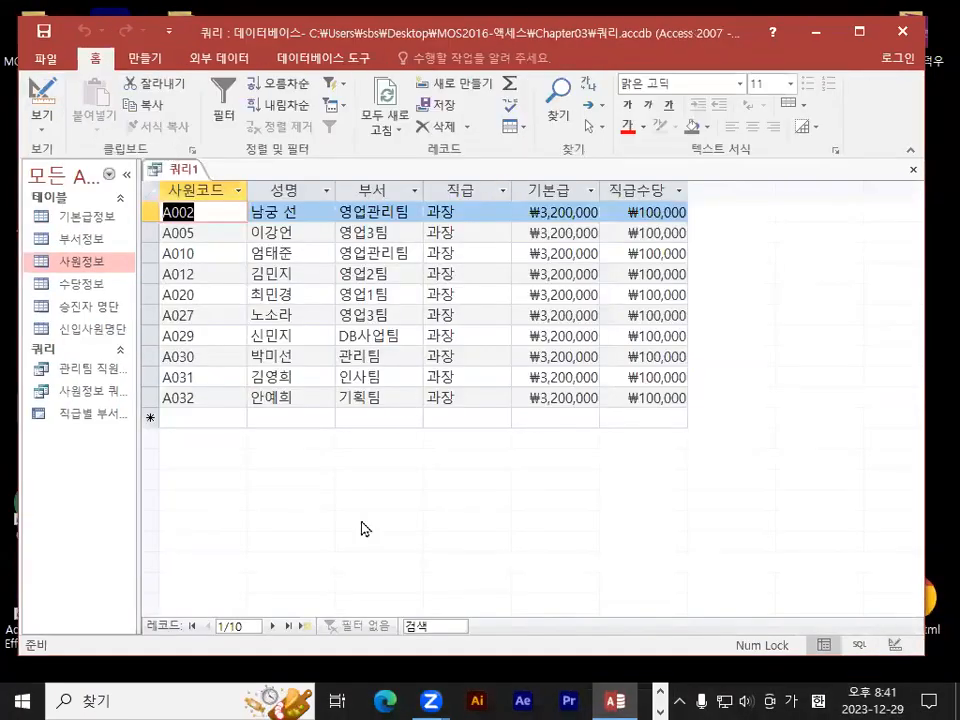
Step: Circle the record count and bracket the 과장 entries of the 직급 column in the query results with the annotation pen, clearing each mark
key(ctrl+1)
click(262, 626)
mouse_move(262, 626)
mouse_down()
mouse_move(180, 640)
mouse_move(305, 603)
mouse_up()
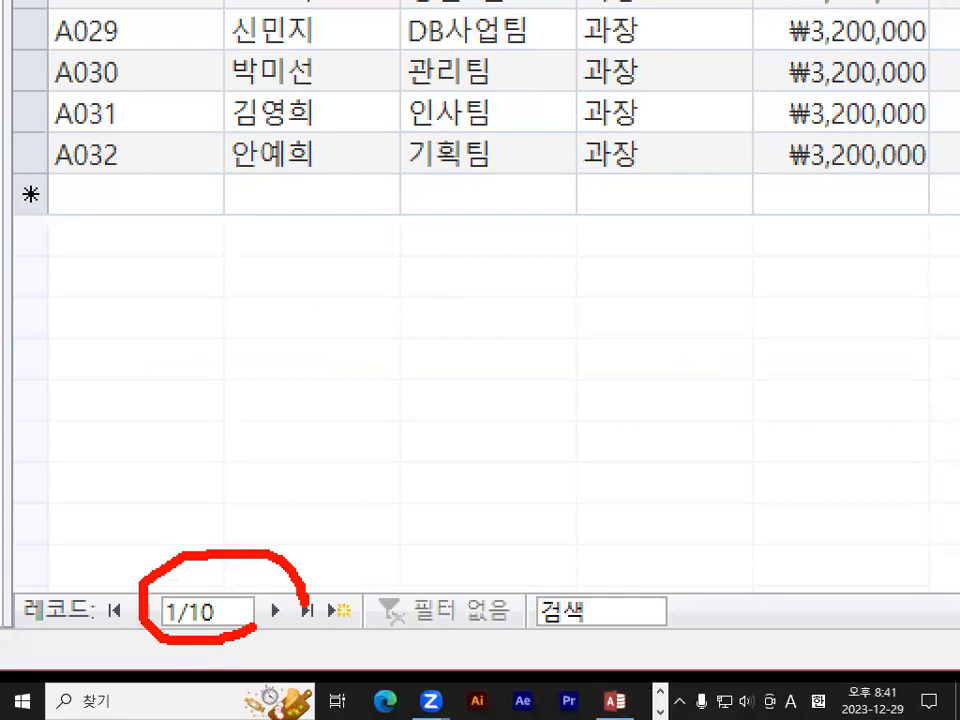
key(Escape)
key(ctrl+1)
click(431, 238)
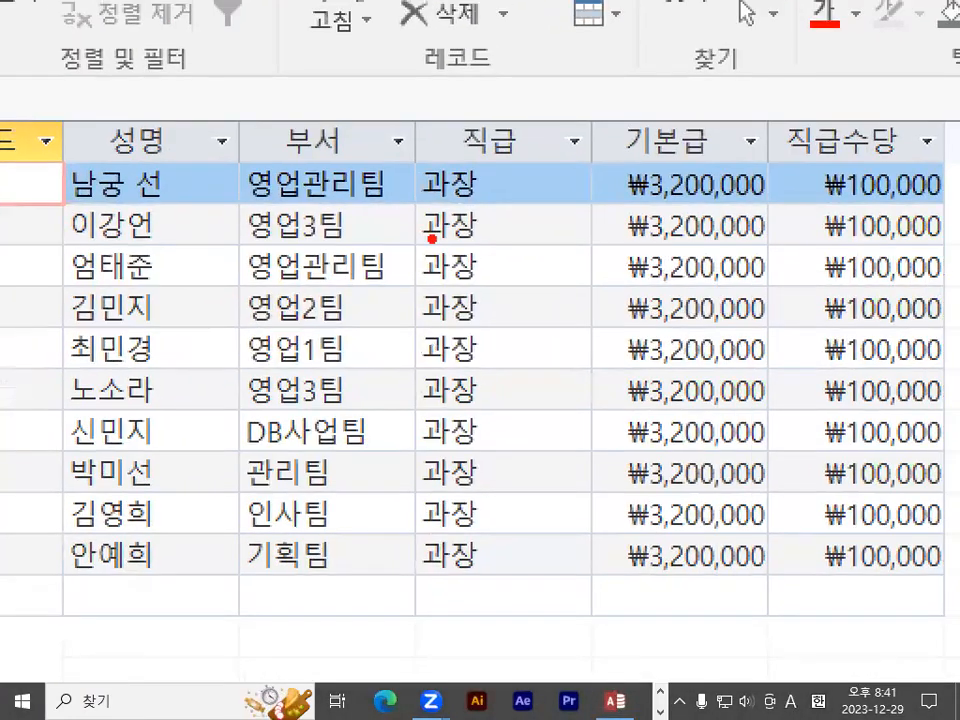
mouse_move(428, 171)
mouse_down()
mouse_move(364, 510)
mouse_move(380, 576)
mouse_up()
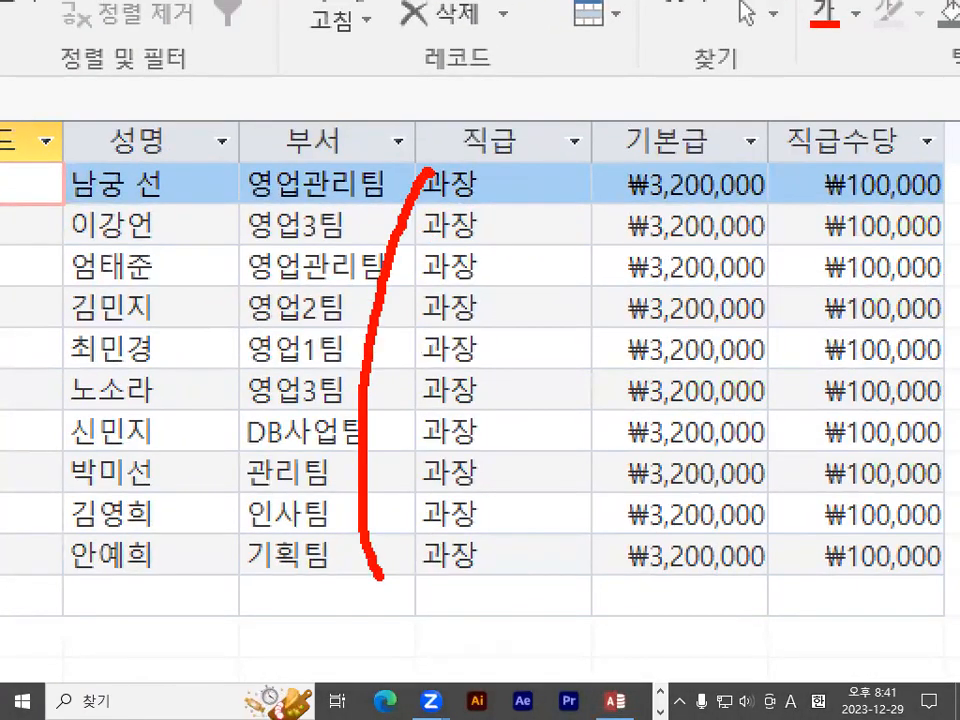
key(Escape)
Step: Save the query as 과장 급여 정보 and close it
click(44, 34)
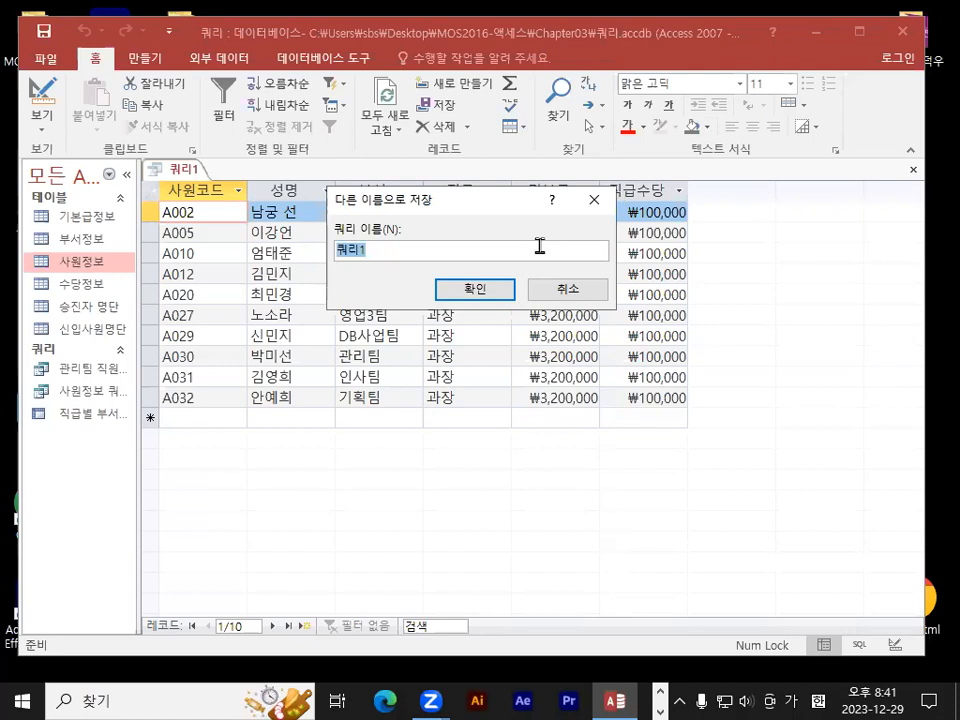
text(과장 급여 점)
text(보)
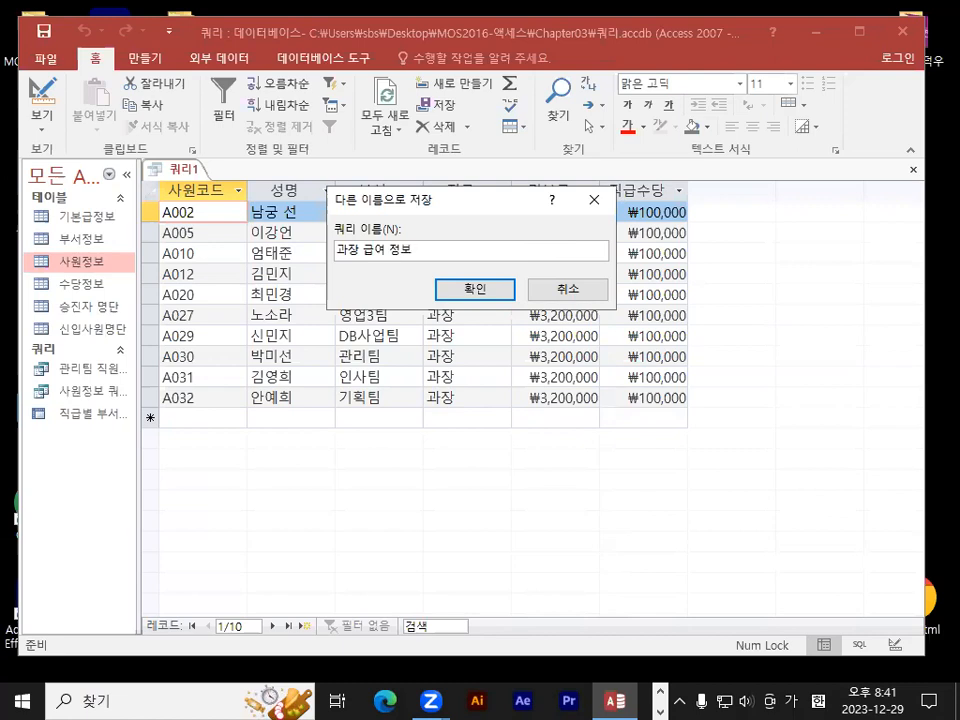
click(472, 288)
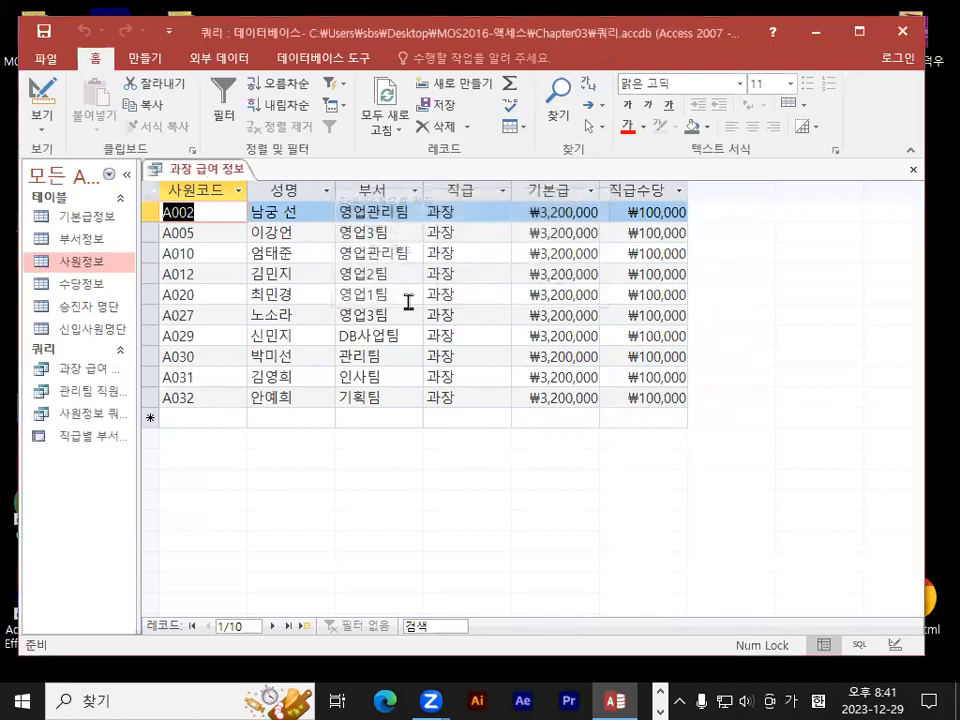
click(913, 170)
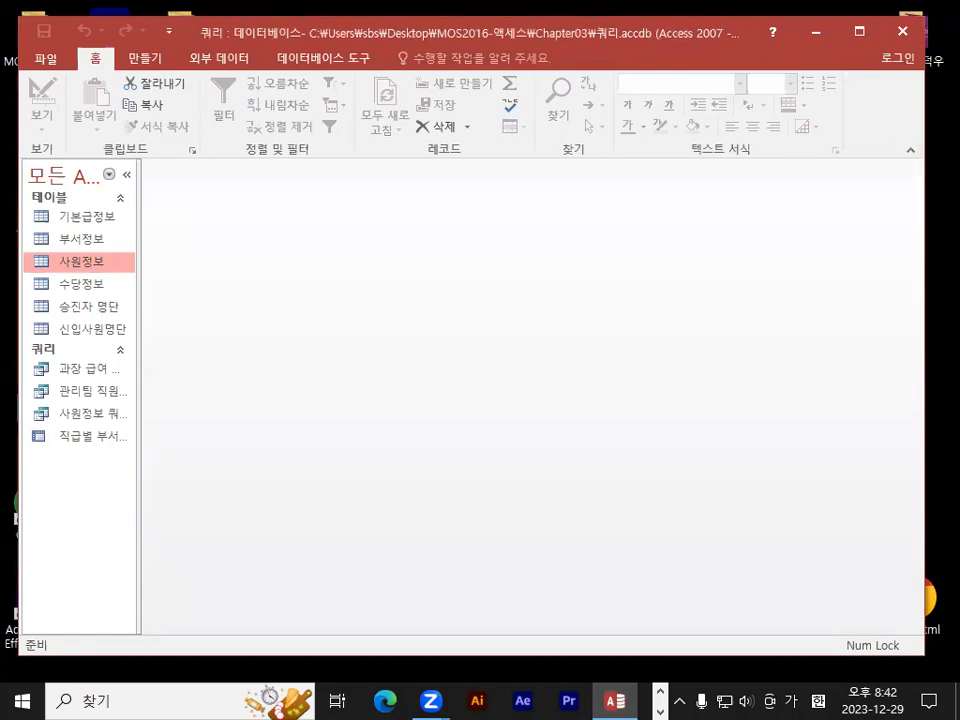
Step: Switch to mos액세스설명.txt in Notepad and review the 매개변수 쿼리 explanation, highlighting words in its definition line
key(alt+Tab)
scroll(580, 409, down, 4)
scroll(580, 409, down, 5)
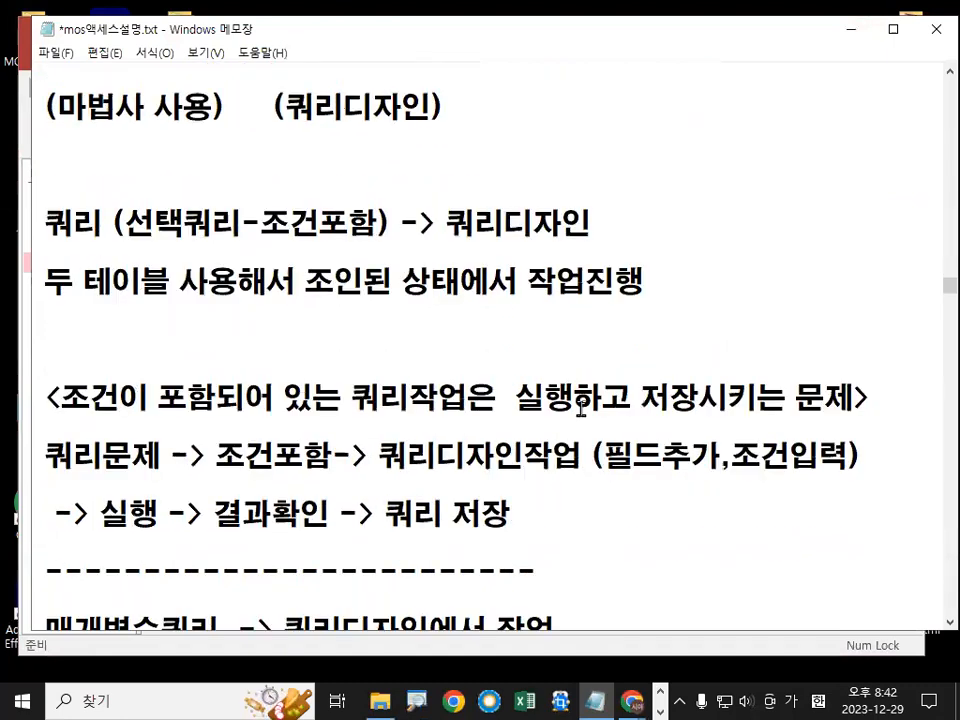
scroll(581, 405, down, 2)
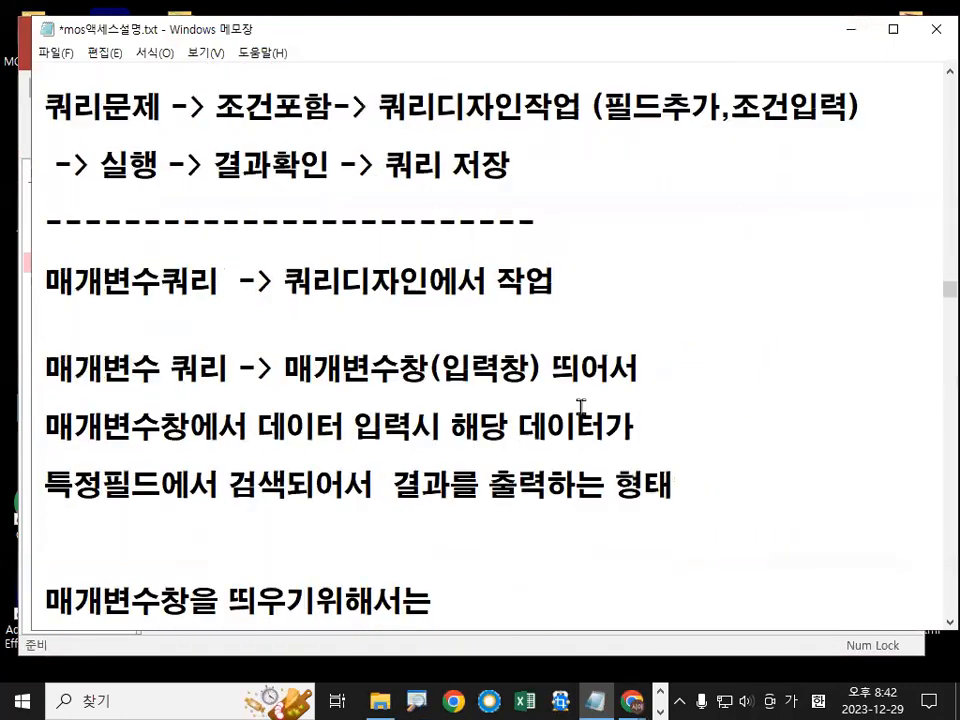
drag(284, 369, 608, 368)
click(445, 369)
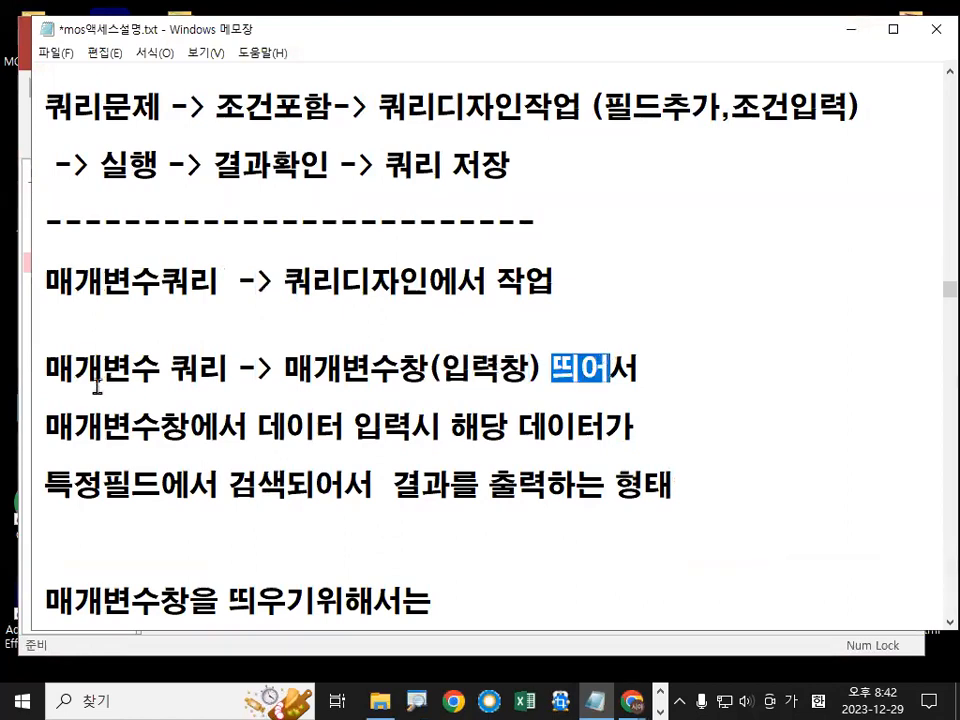
Step: Review how a parameter query searches by highlighting 매개변수창, 데이터 입력, 특정필드 and 검색되 in the explanation
drag(45, 427, 190, 427)
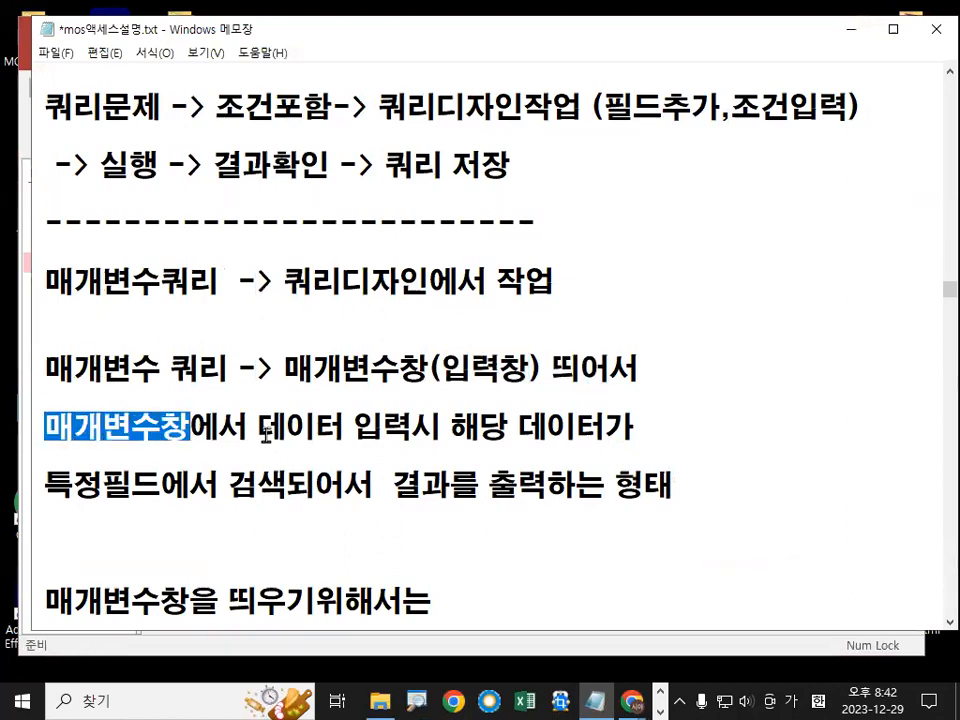
drag(258, 428, 412, 430)
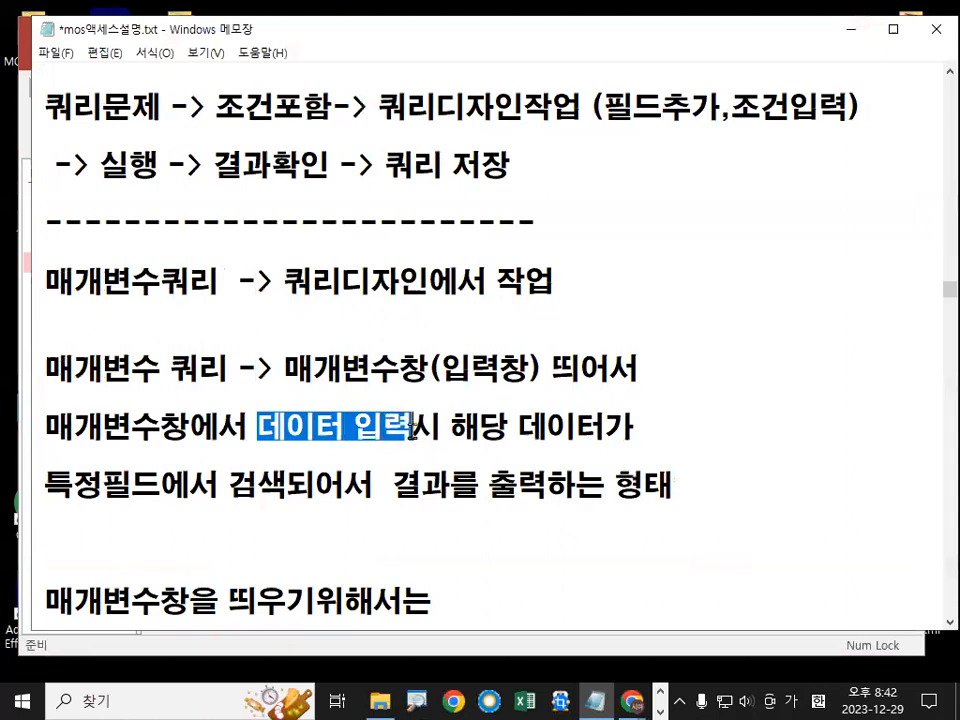
drag(45, 485, 161, 485)
drag(228, 485, 315, 470)
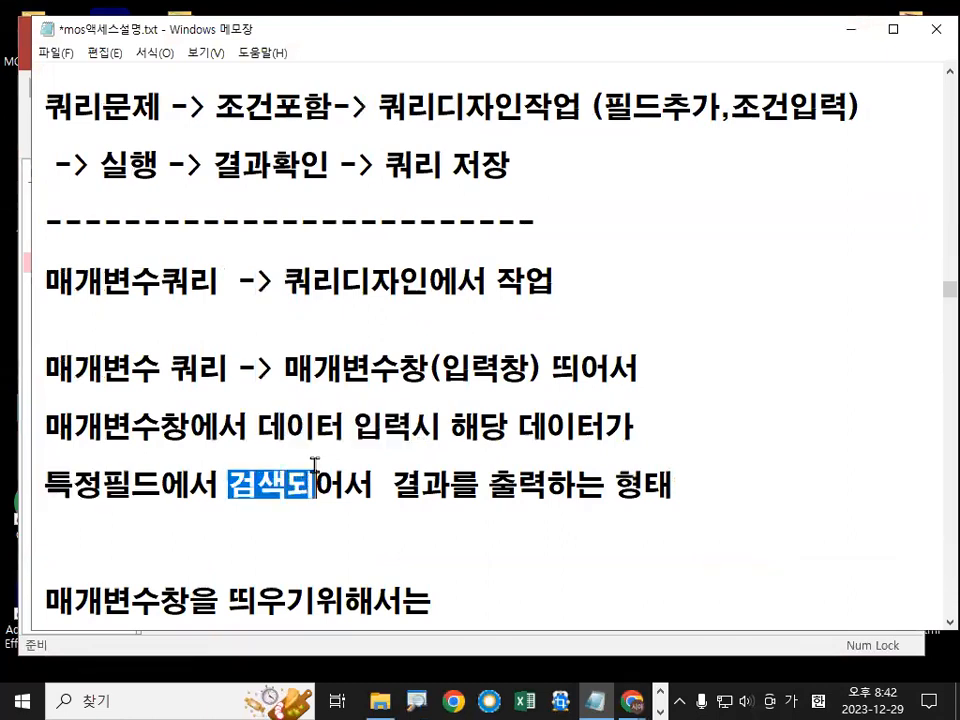
Step: Replace the explanation following 매개변수창에서 with 입력한 데이터, leaving blank lines below it
drag(257, 428, 647, 529)
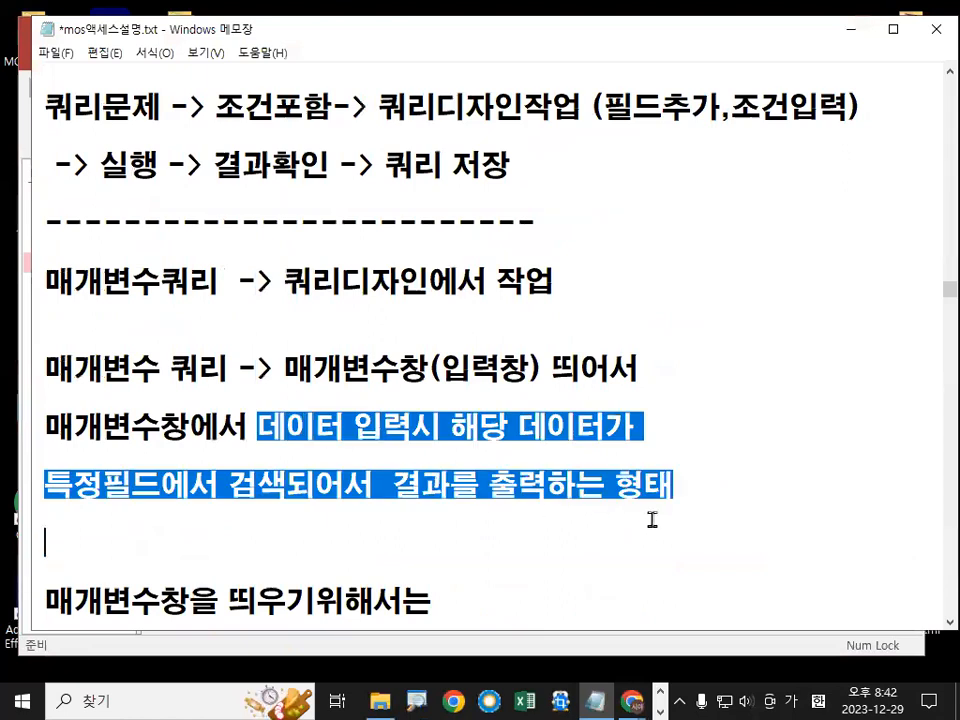
key(BackSpace)
key(Return)
key(Return)
key(Return)
key(Return)
key(Return)
key(Up)
key(Up)
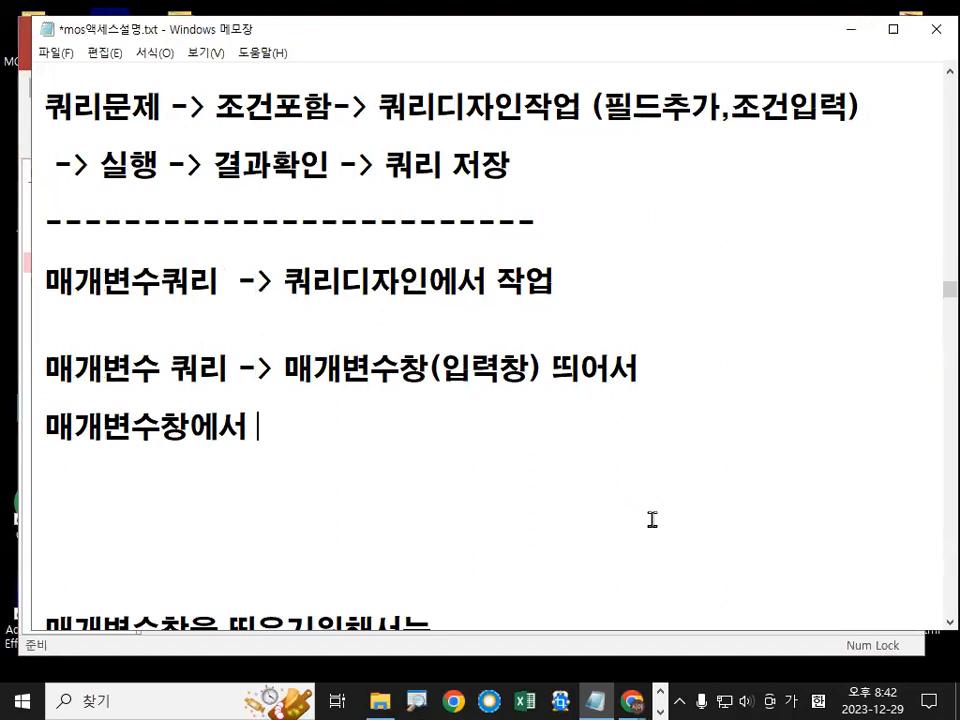
text(입력한 뎅)
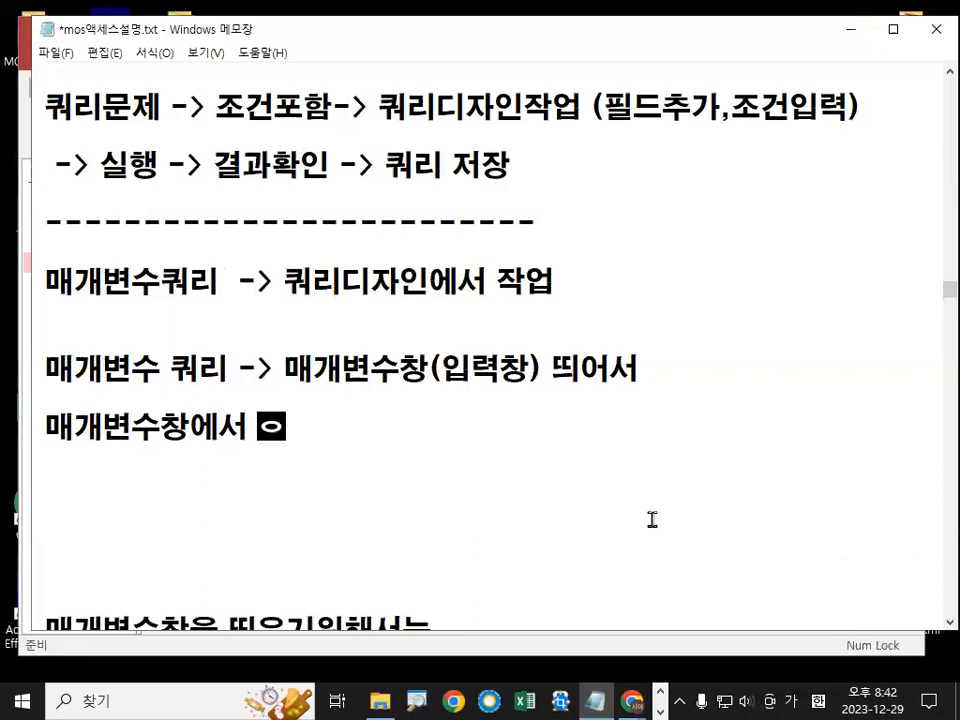
text(이터)
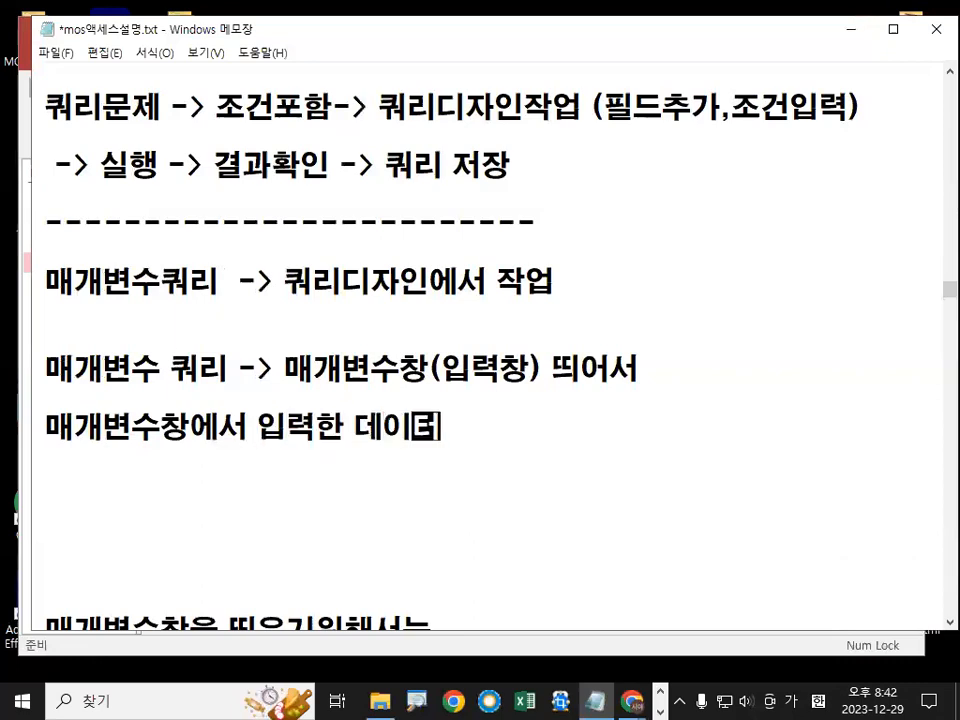
Step: Insert the line 특정필드 조건란에 가서 above 매개변수창에서 입력한 데이터
key(Home)
text(특정필드 ㅈ)
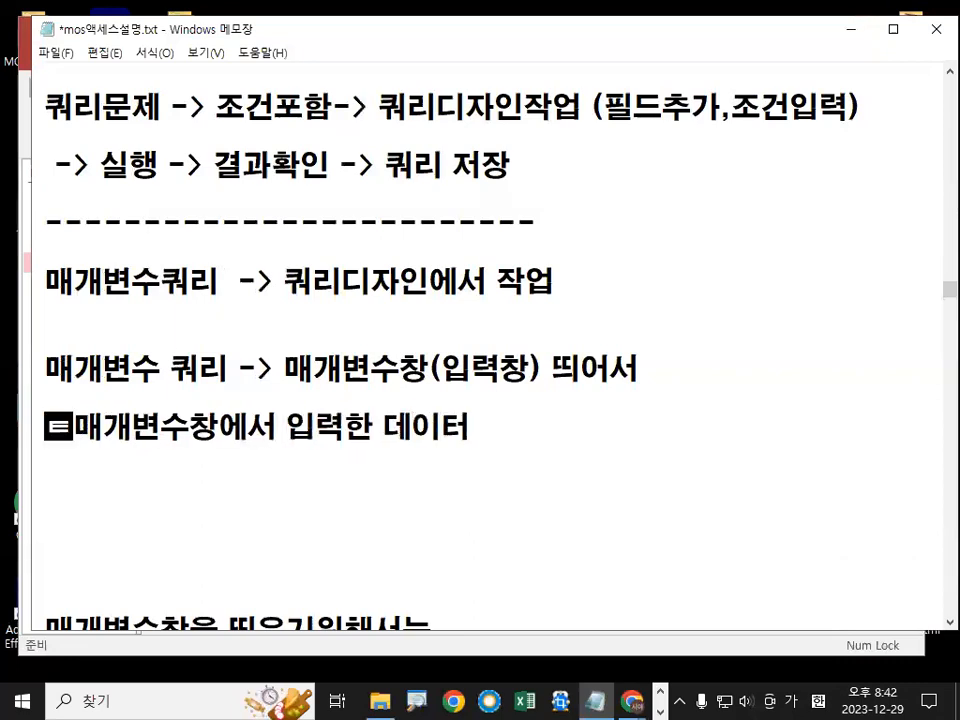
text(조건ㄹ이)
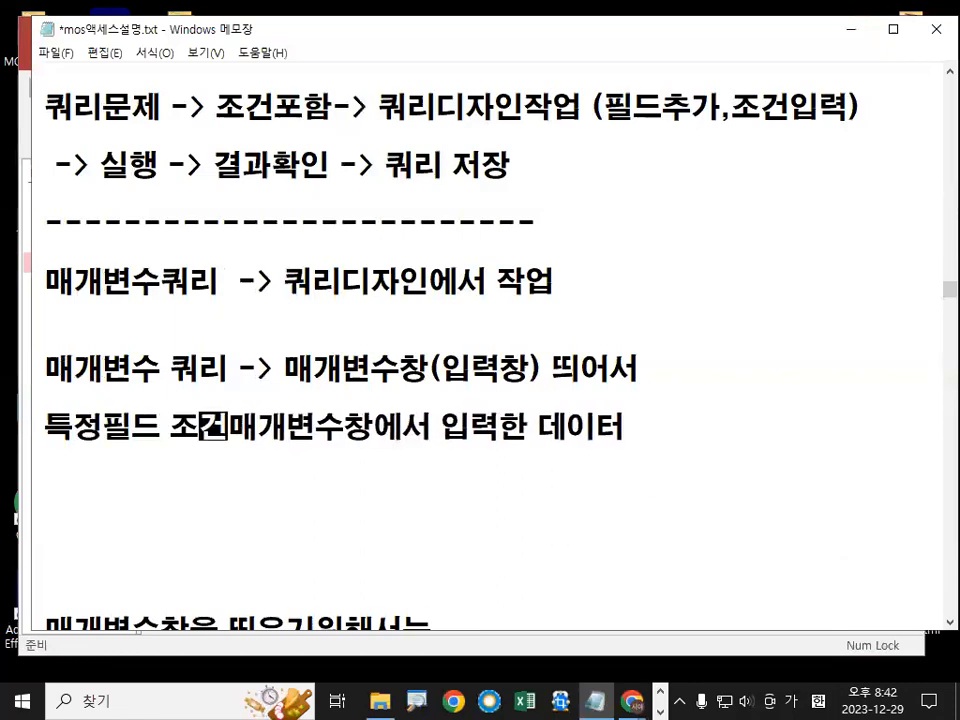
key(BackSpace)
key(BackSpace)
text(란에 가서)
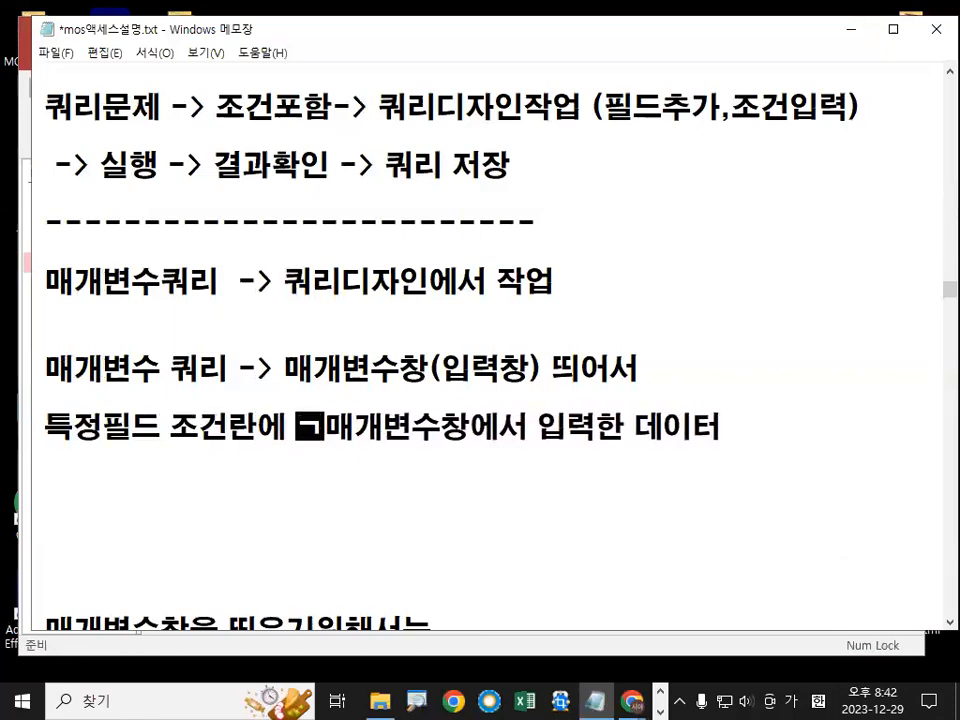
key(Return)
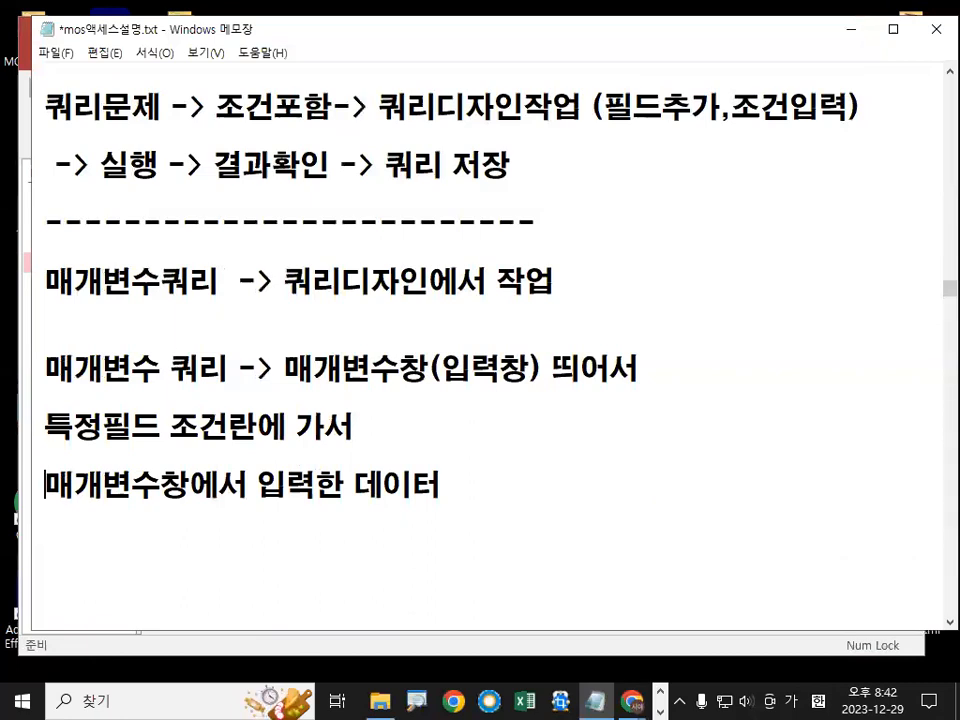
Step: Add the line 조건란에 [메시지] 작성 directly above 매개변수창에서 입력한 데이터
text(조건란에 )
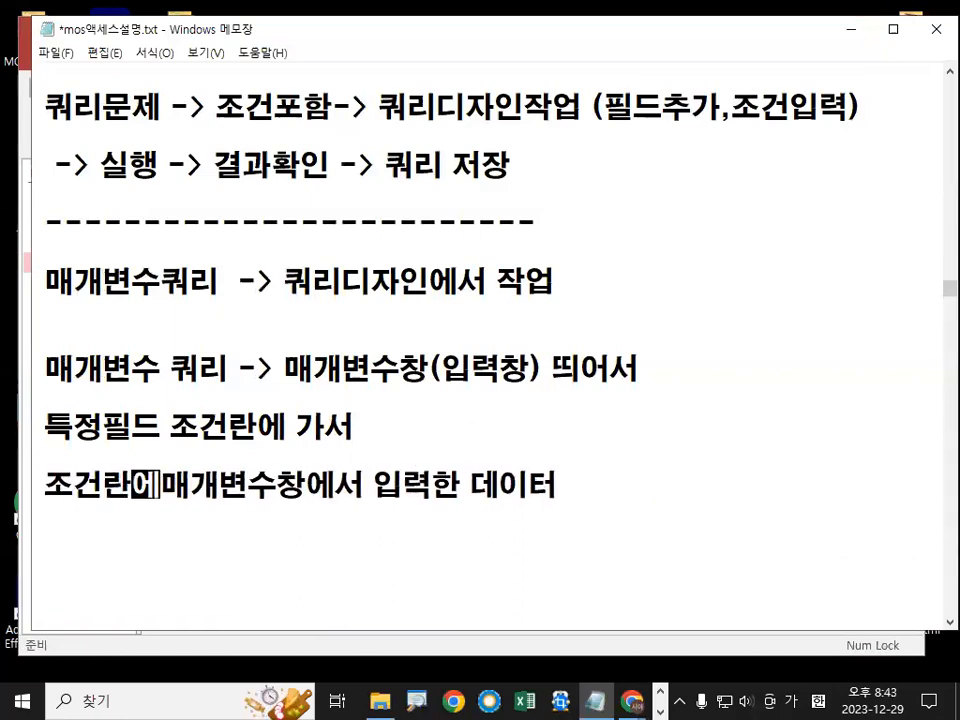
text( [)
text(메시지] )
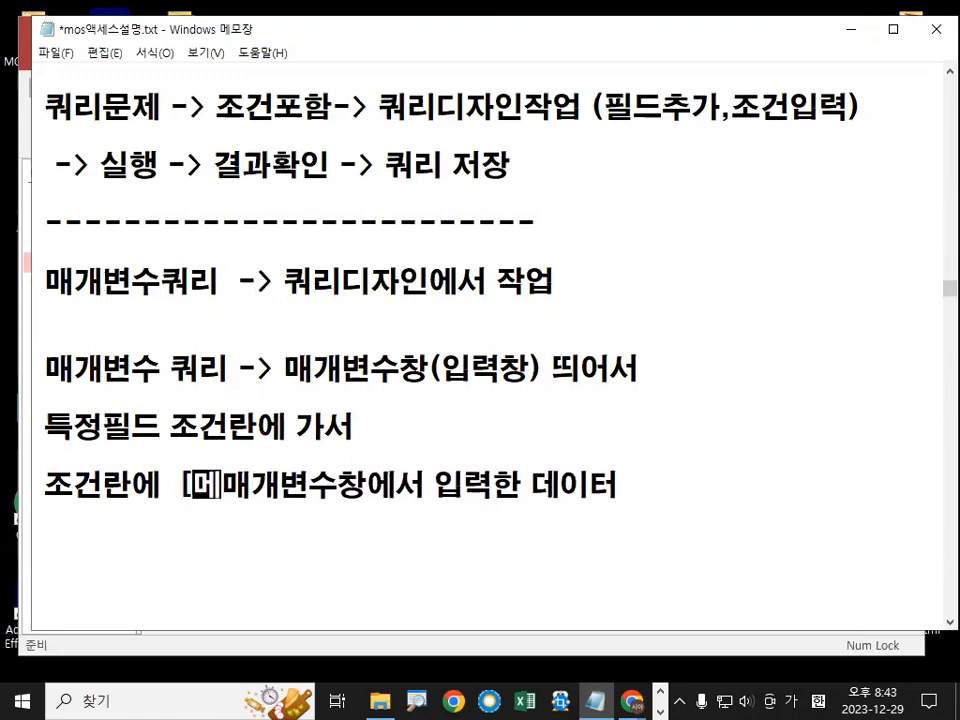
text(ㅈ가서)
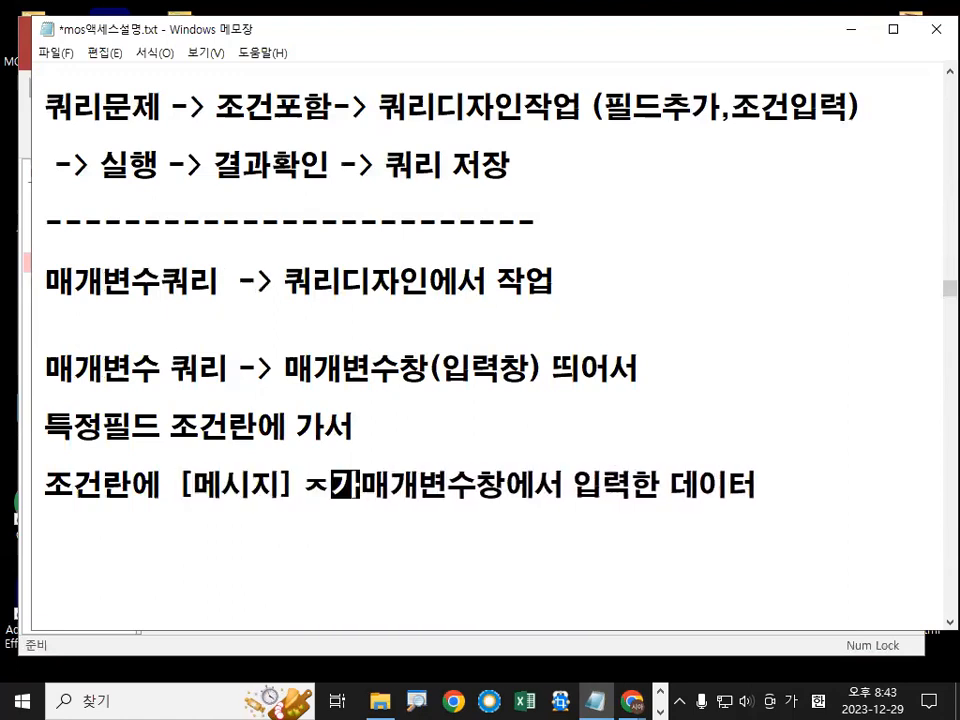
key(BackSpace)
key(BackSpace)
key(BackSpace)
key(BackSpace)
text(ㅈ작성)
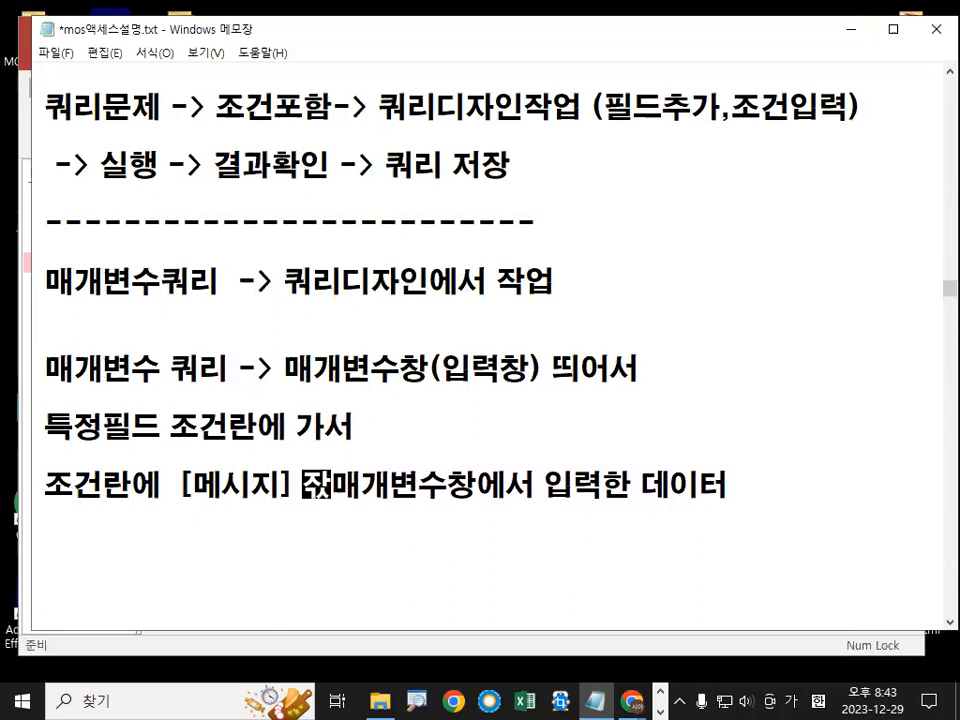
key(Return)
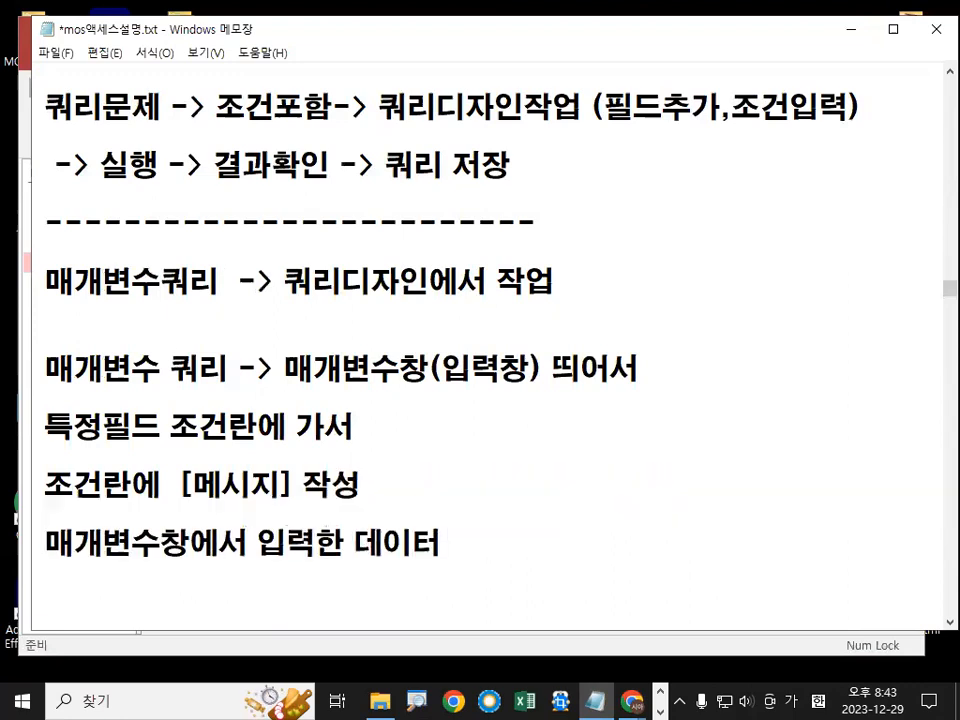
Step: Split 매개변수창 onto its own line, with blank space before the remaining 에서 입력한 데이터
key(Up)
key(Return)
key(BackSpace)
key(Right)
key(Right)
key(Right)
key(Right)
key(Right)
key(Return)
key(Return)
key(Return)
key(Up)
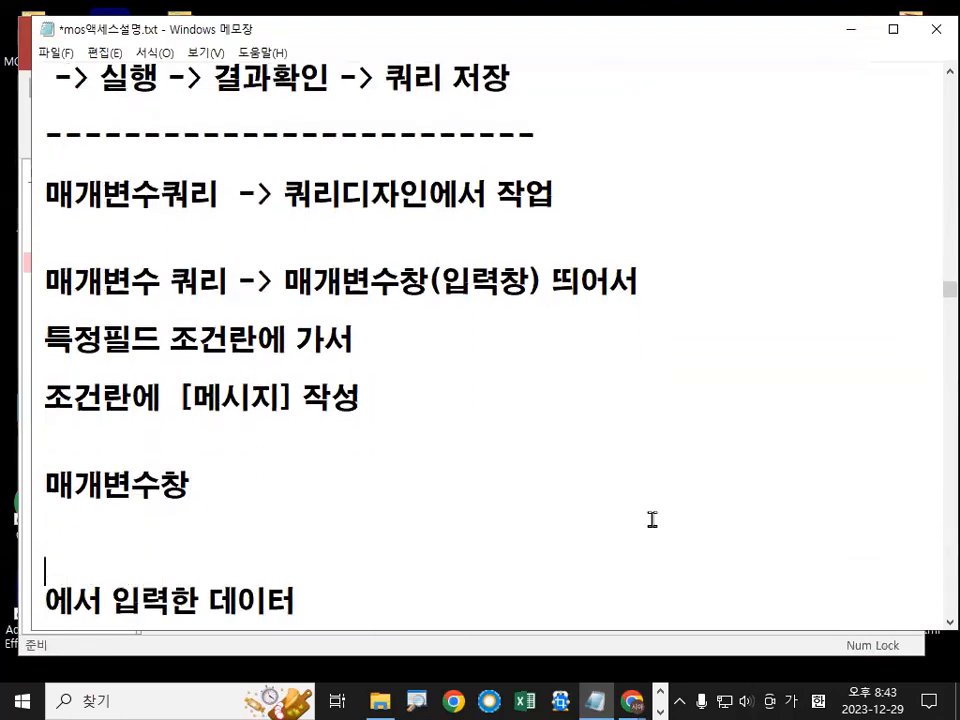
key(BackSpace)
Step: Extend the 매개변수창 line with -> [ ] 기호 매개변수창을 띄우기 위한 기호
text(-> [)
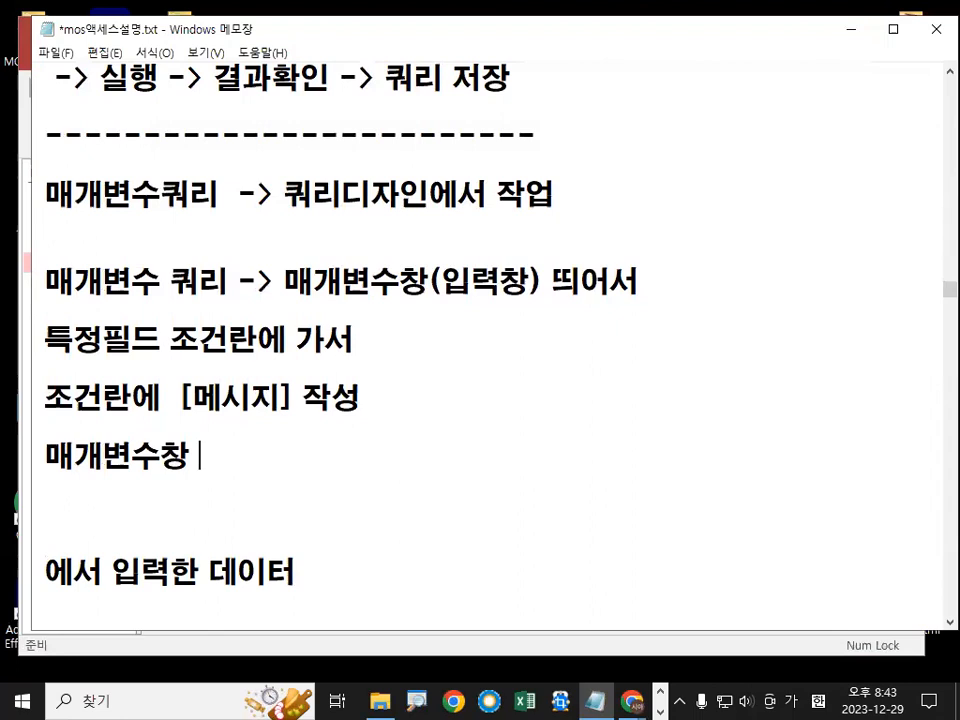
text( ] 기호  매개)
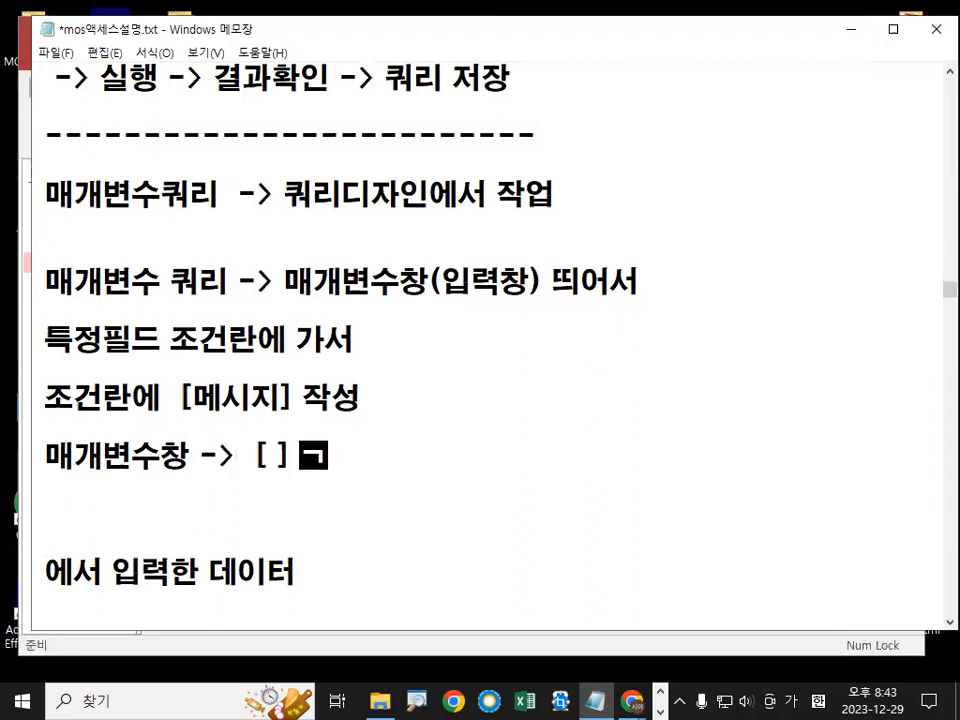
text(변)
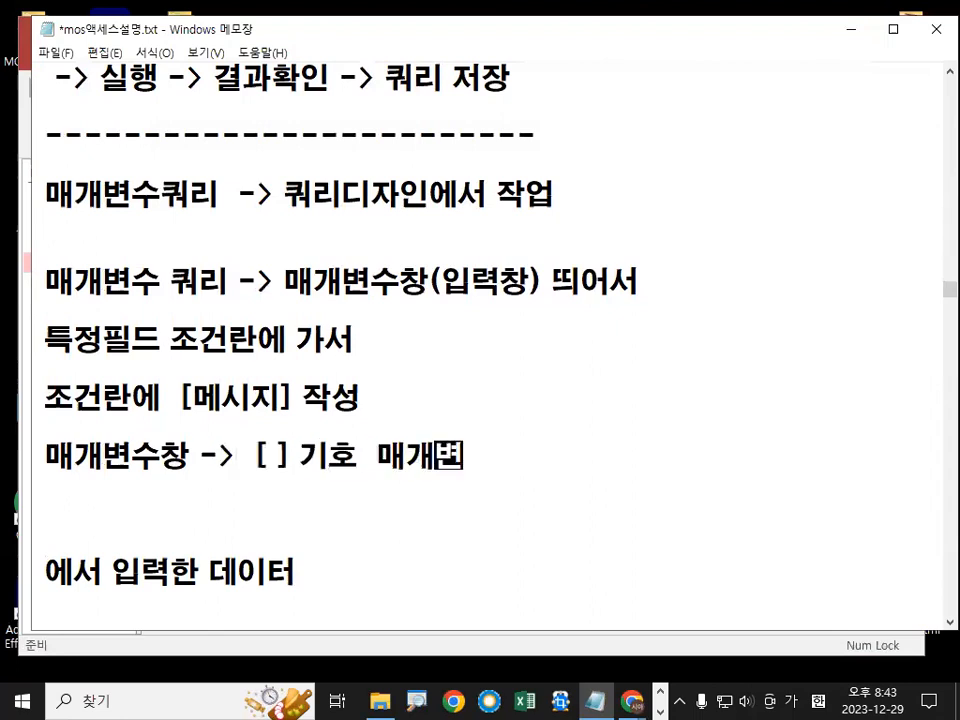
text(수창을 띄우기 위한 기호)
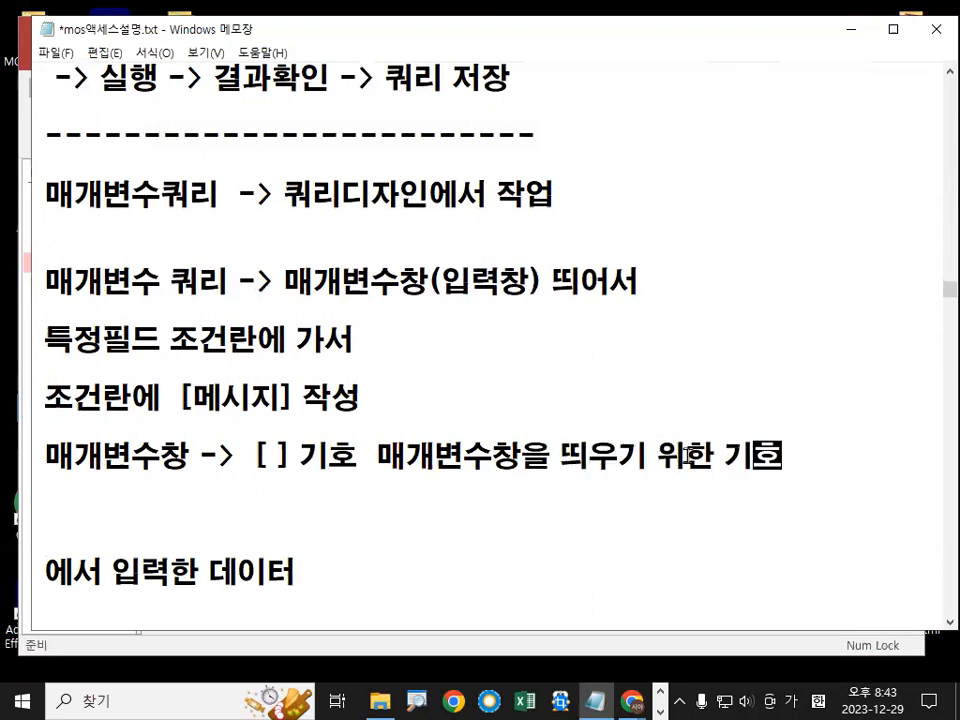
Step: Highlight the [ ] symbol, sketch an input window with the annotation pen, clear the marks, and highlight 메시지 in the criteria line
drag(255, 457, 291, 457)
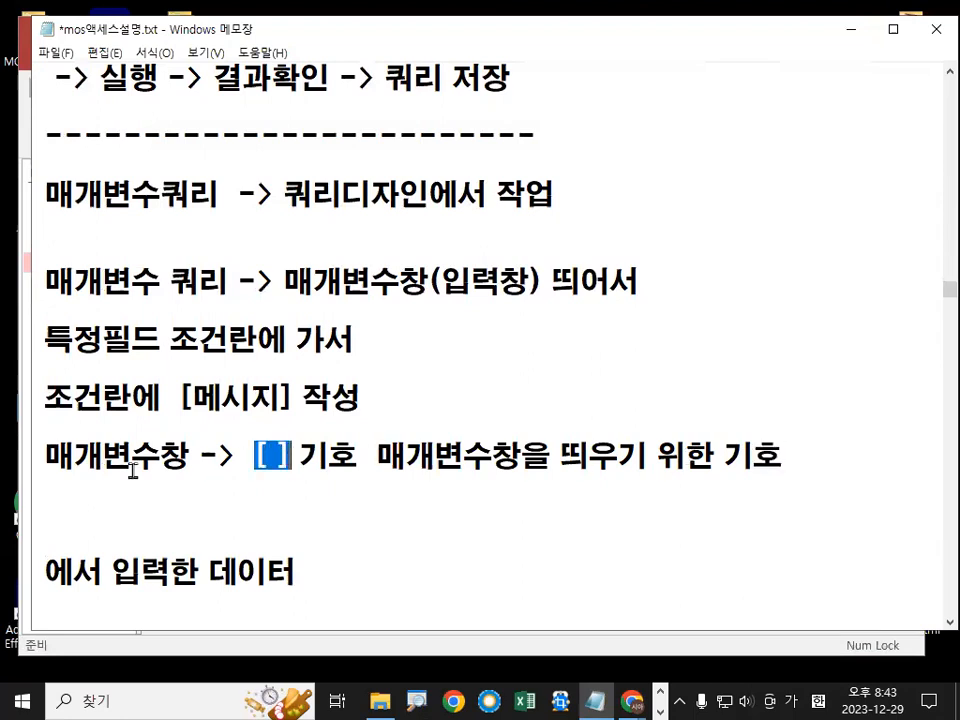
key(ctrl+2)
drag(37, 468, 148, 477)
mouse_move(341, 150)
mouse_down()
mouse_move(343, 355)
mouse_move(729, 262)
mouse_move(338, 342)
mouse_up()
key(e)
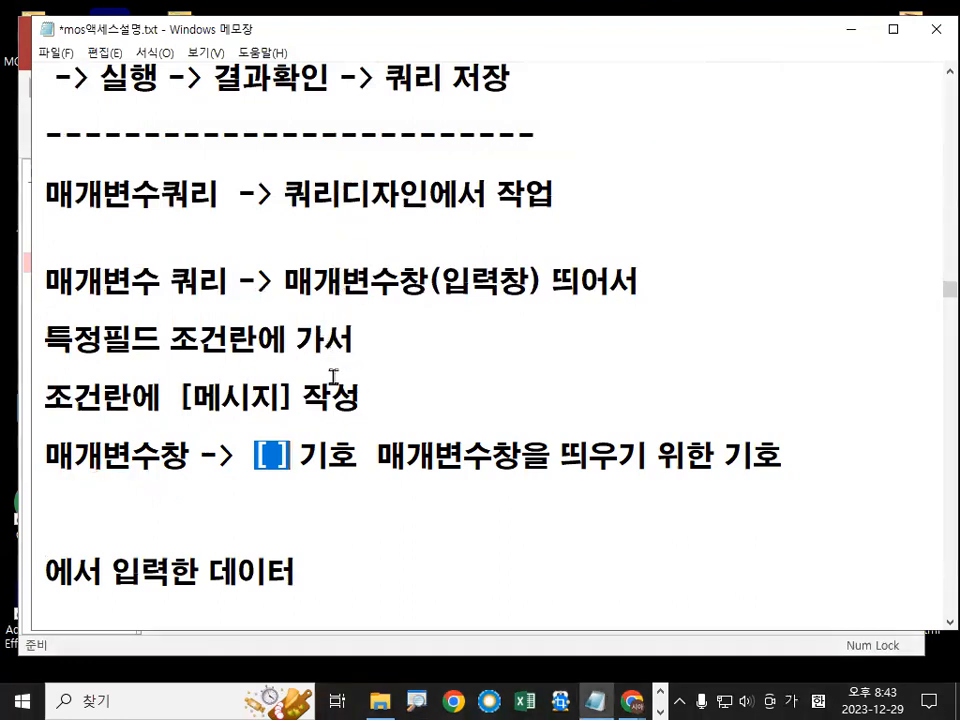
drag(459, 132, 468, 374)
drag(488, 103, 762, 413)
drag(592, 420, 430, 417)
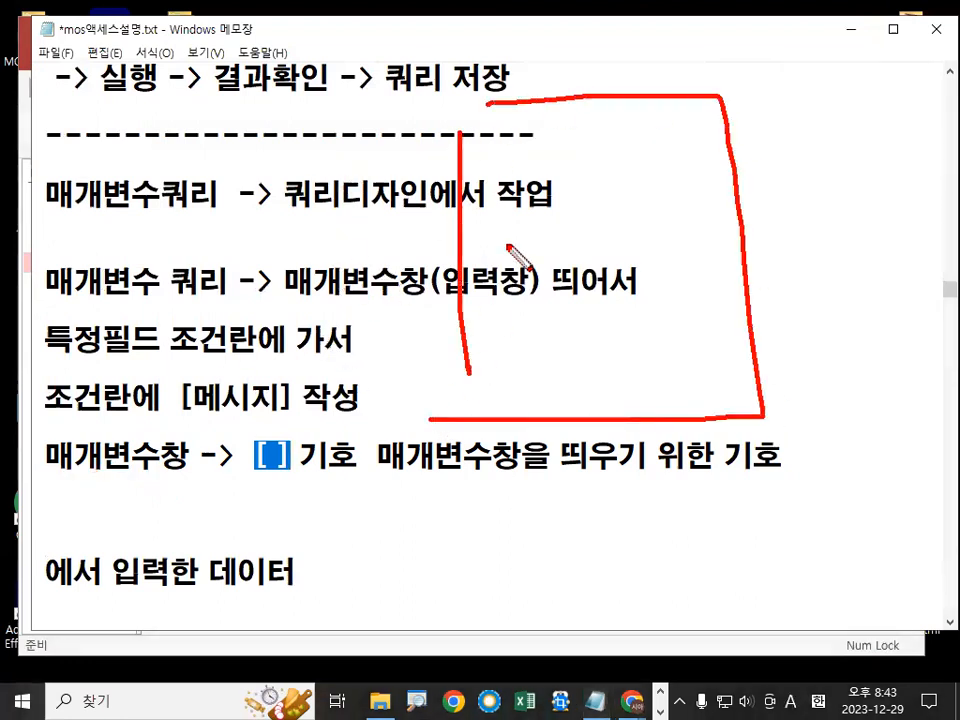
drag(508, 245, 709, 246)
key(Escape)
click(279, 495)
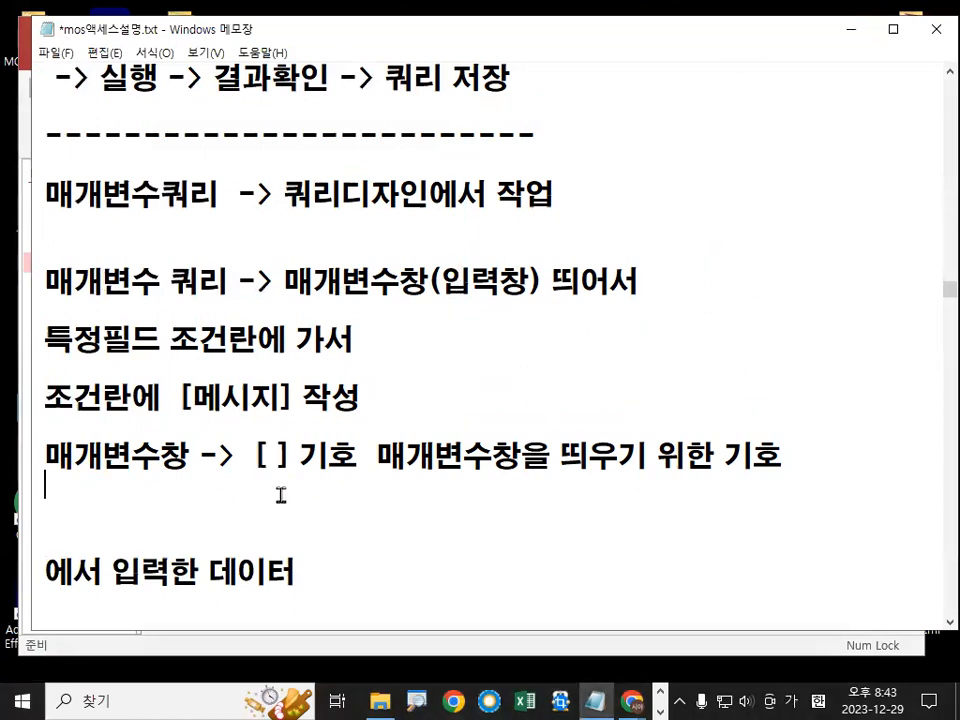
drag(192, 398, 266, 399)
Step: Delete the leftover 에서 입력한 데이터 text and enter 사용용도 beneath the 매개변수창 line
click(121, 491)
key(Delete)
key(shift+End)
key(Delete)
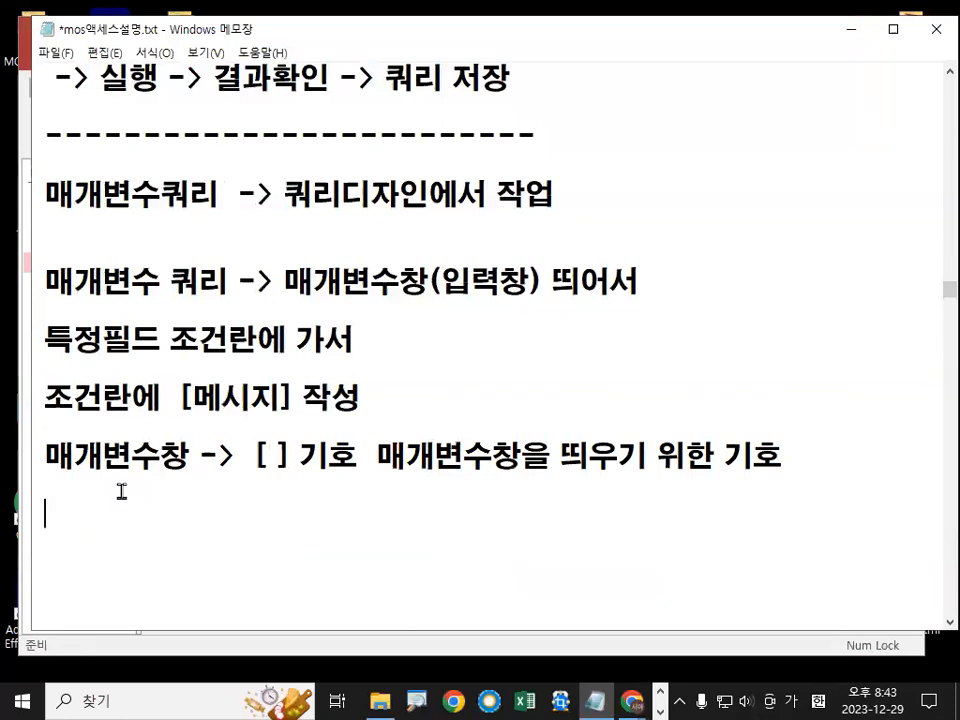
text(사용용도)
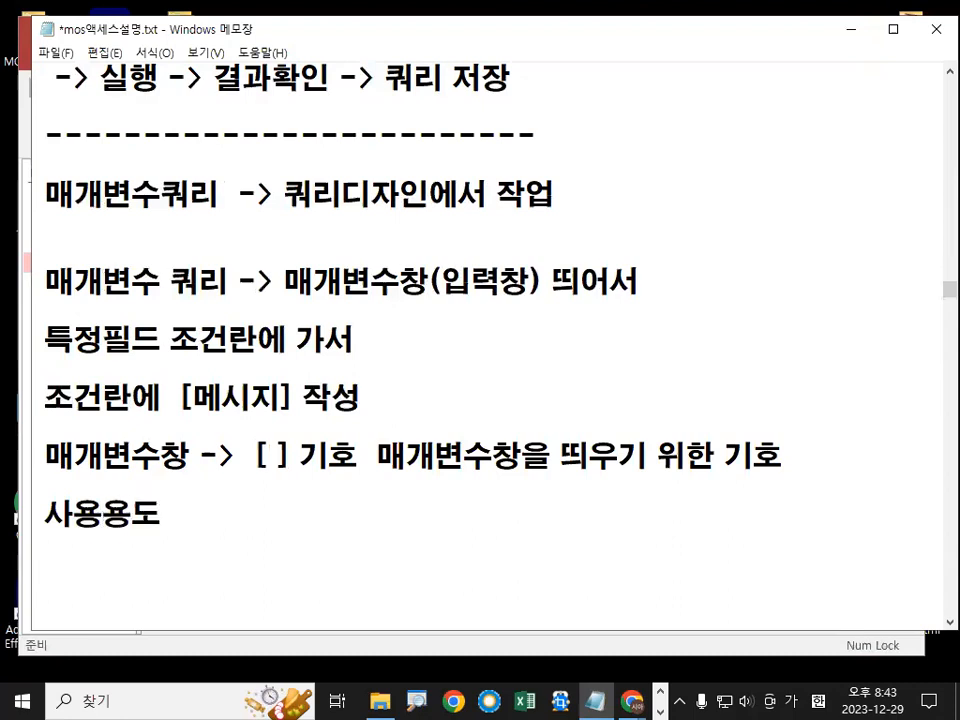
Step: Write 매개변수창에서 입력한 데이터가 특정필드 on the line below 사용용도
text(매개변)
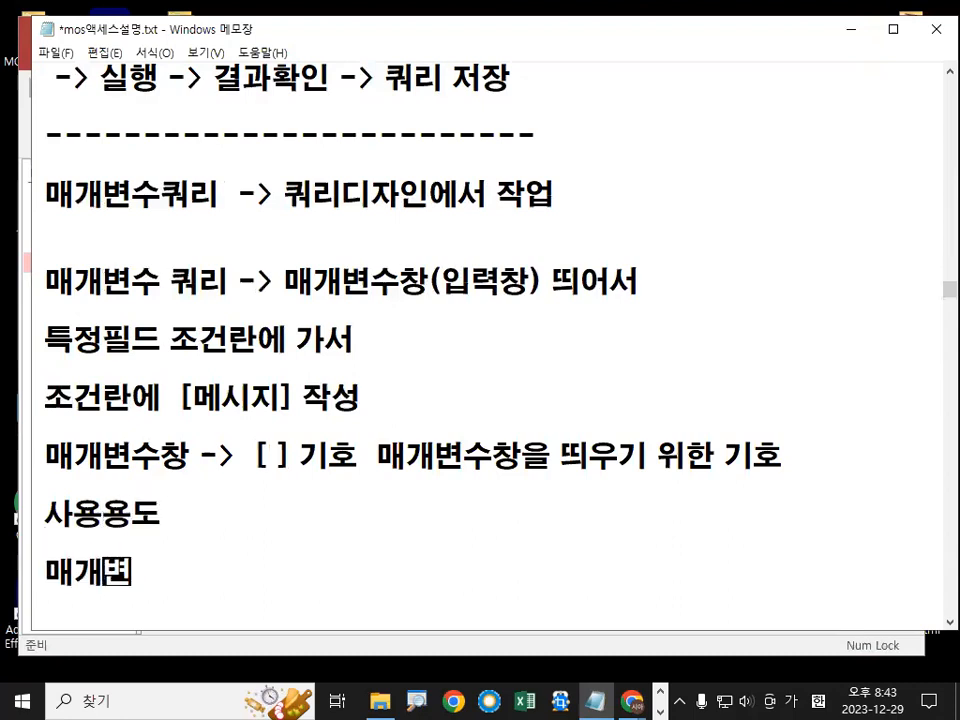
text(수)
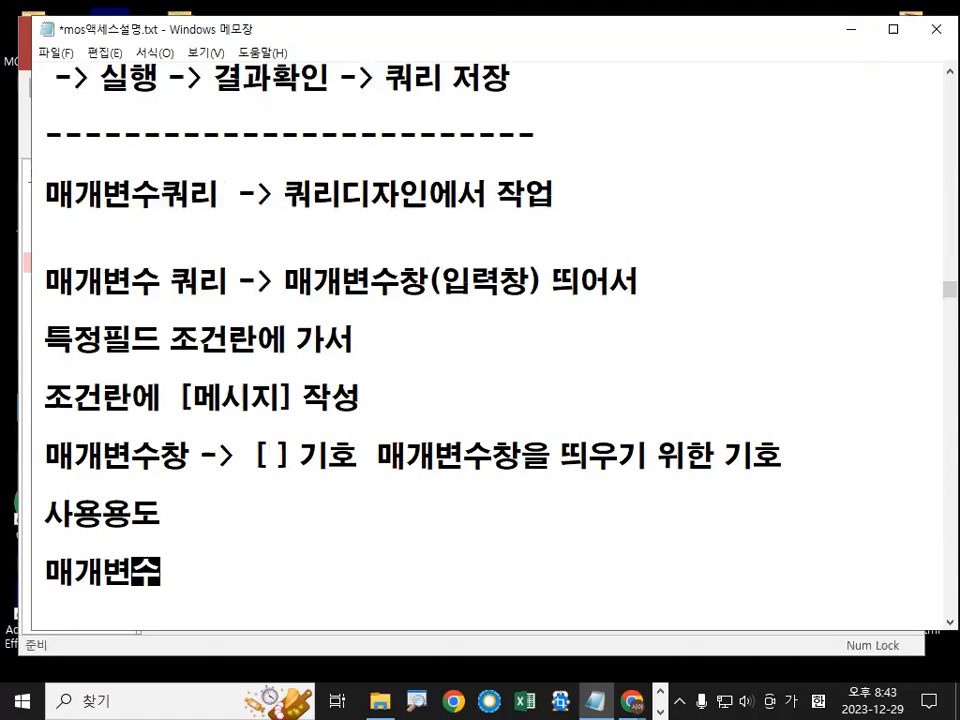
text(창에서 ㅇ)
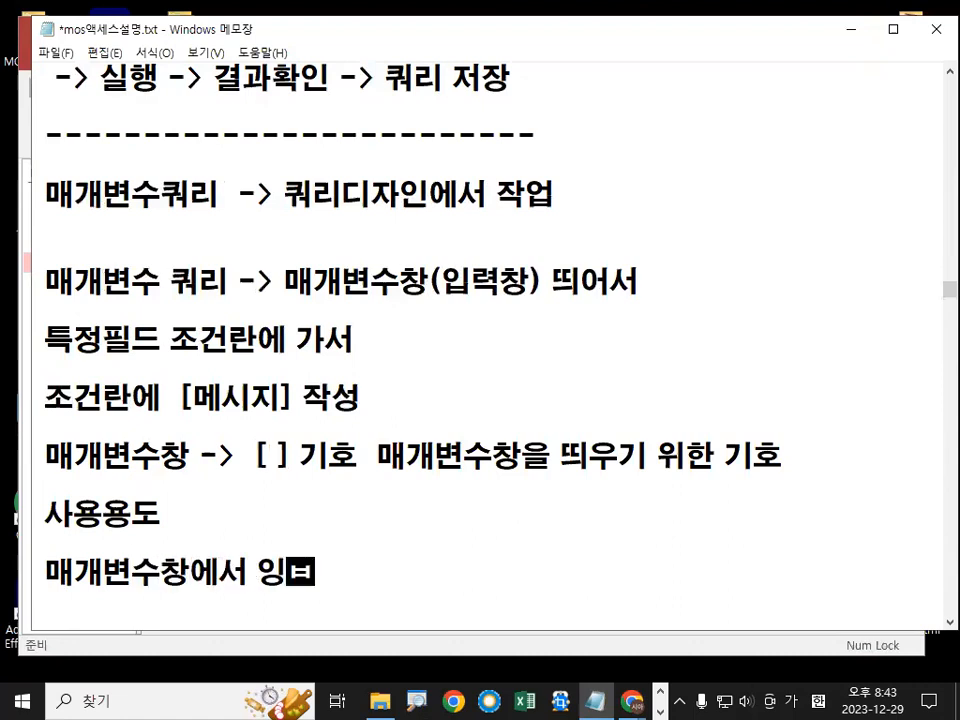
text(입력ㅎ)
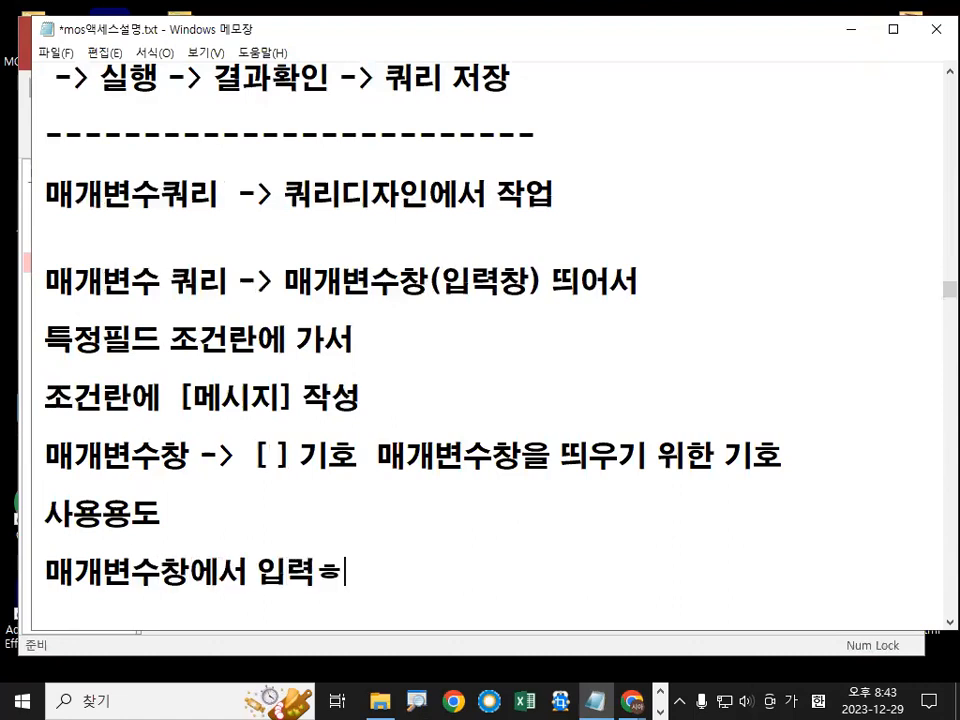
key(BackSpace)
text(한 데이터가 )
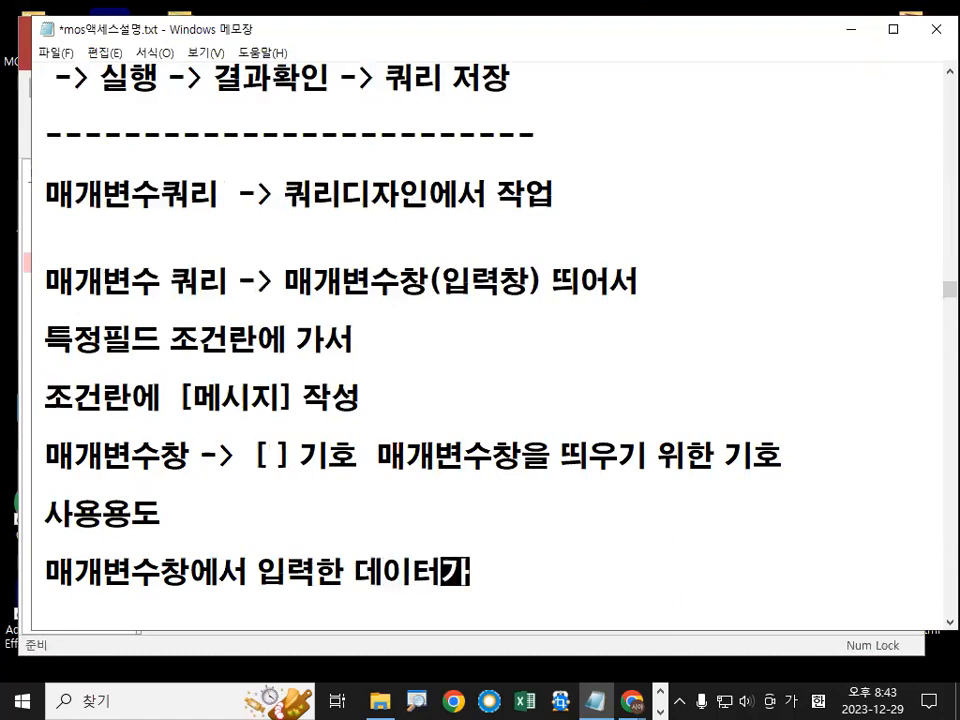
text(특정필ㄷ)
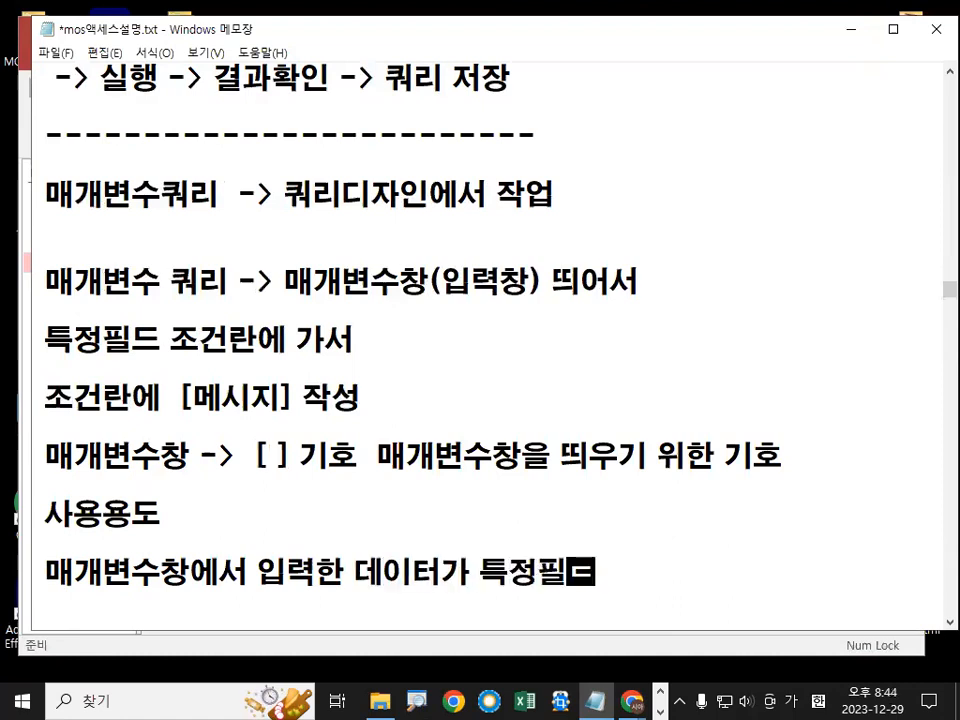
text(ㅡ)
Step: Highlight 특정필드 in the criteria explanation, and complete the last line with 에서 검색됨 followed by line breaks
double_click(183, 340)
double_click(185, 390)
drag(45, 340, 171, 340)
click(625, 569)
text(에서 검색)
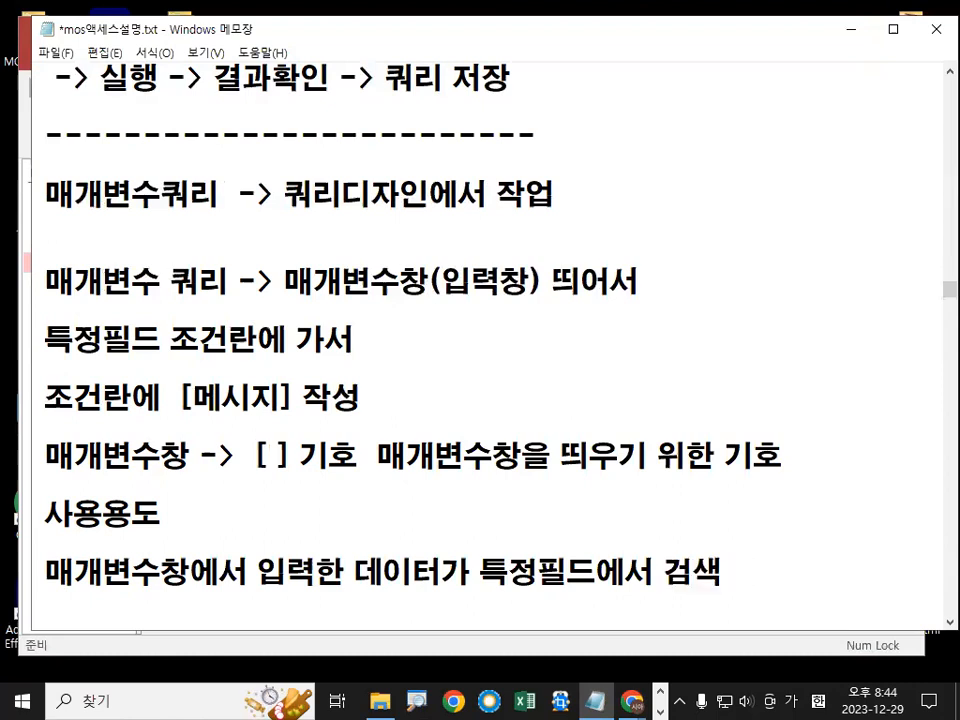
text(됨)
key(Return)
key(Return)
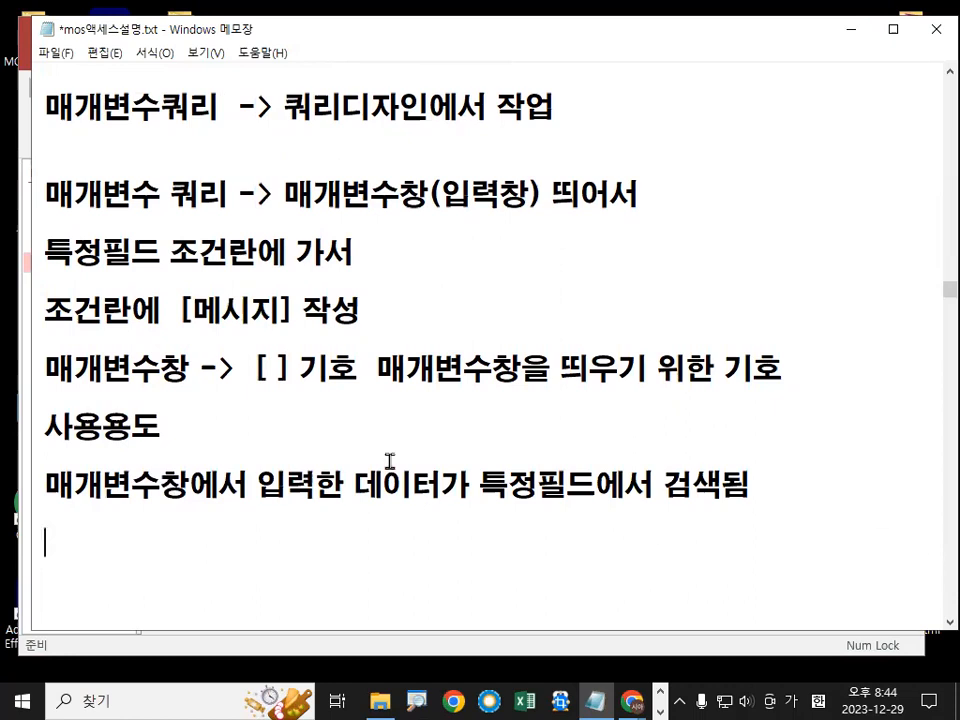
Step: Highlight 매개변수 쿼리 in the notes, and switch to Access to open the 사원정보 table
drag(38, 193, 244, 203)
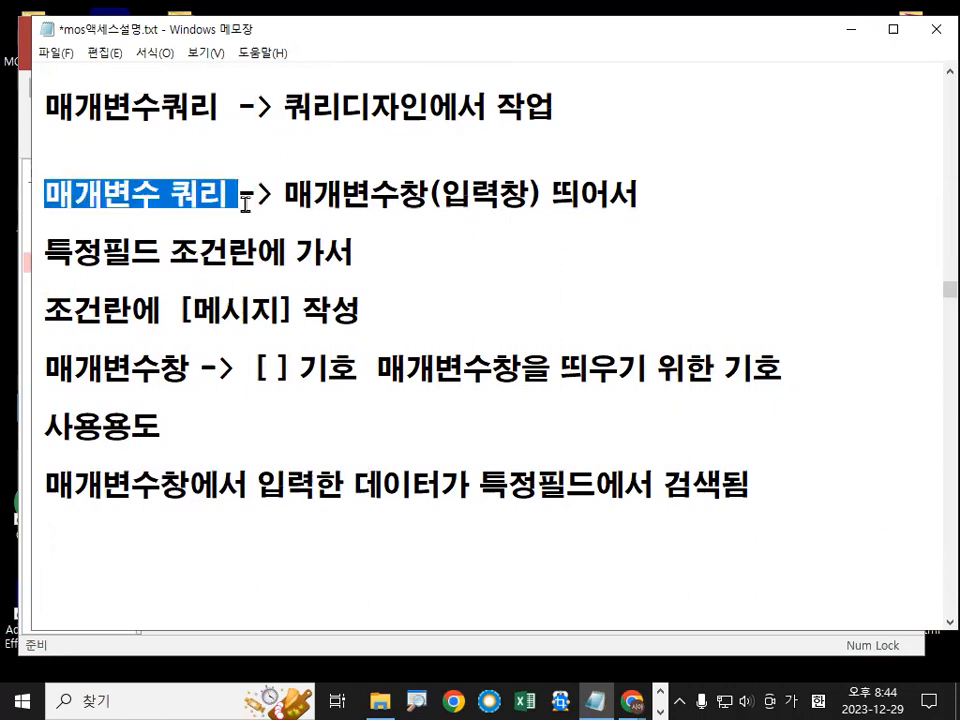
click(244, 203)
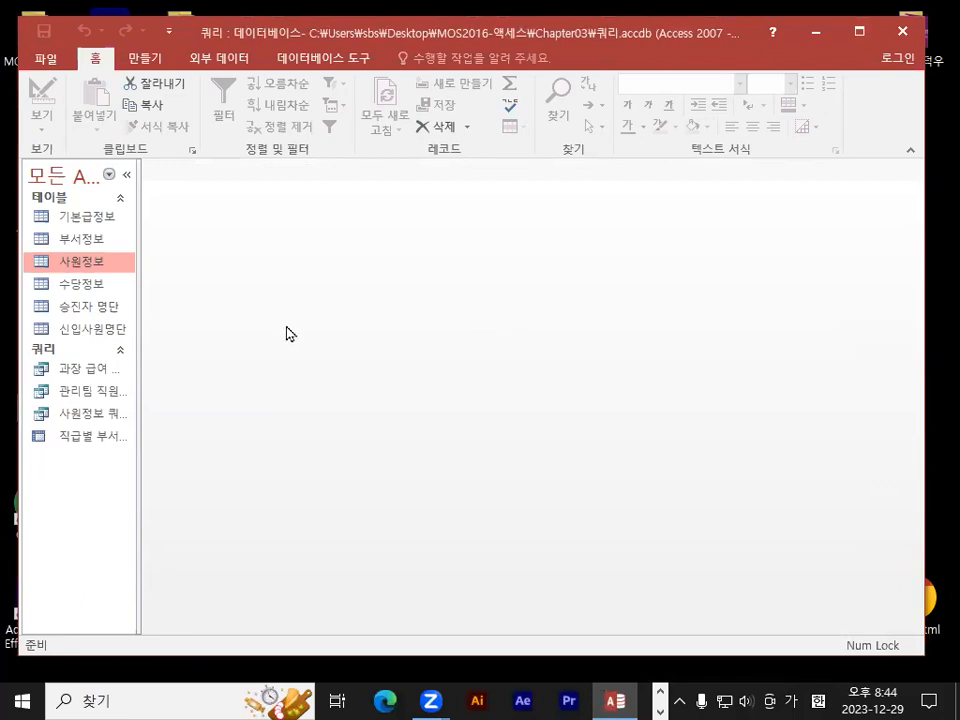
double_click(76, 264)
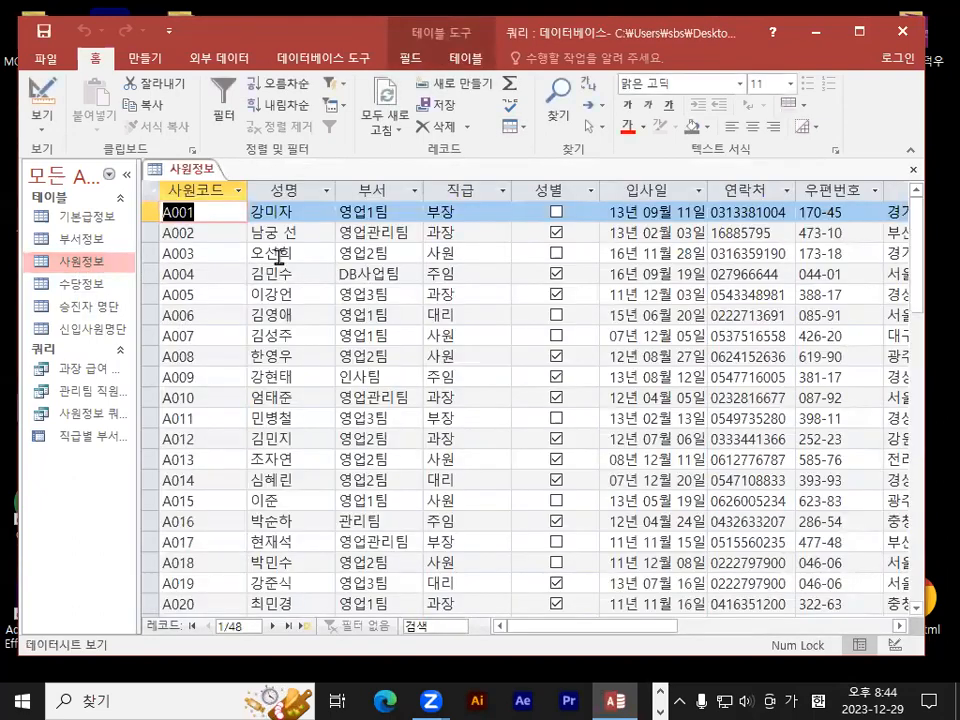
Step: Circle the 직급 heading with the annotation pen, handwrite a rank beside it, sketch an arrow down the column, and clear the marks
key(ctrl+1)
click(438, 212)
mouse_move(530, 168)
mouse_down()
mouse_move(518, 184)
mouse_move(522, 158)
mouse_up()
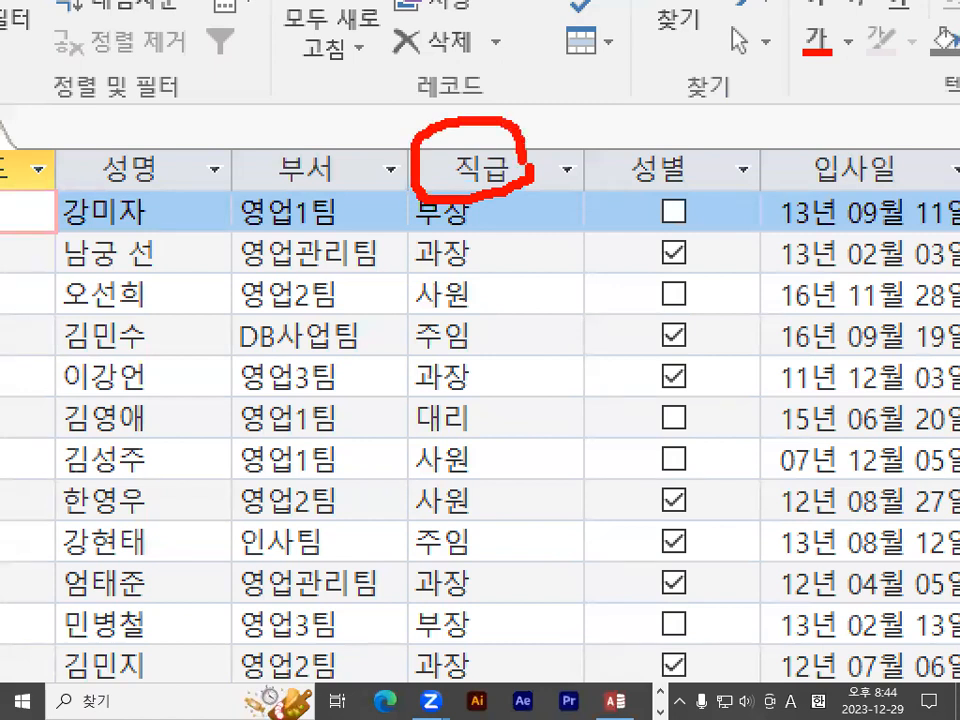
mouse_move(327, 296)
mouse_down()
mouse_move(343, 326)
mouse_move(339, 343)
mouse_up()
mouse_move(387, 253)
mouse_down()
mouse_move(390, 364)
mouse_move(421, 327)
mouse_up()
mouse_move(401, 284)
mouse_down()
mouse_move(397, 311)
mouse_move(420, 315)
mouse_up()
drag(518, 231, 513, 503)
mouse_move(501, 440)
mouse_down()
mouse_move(534, 485)
mouse_move(614, 387)
mouse_up()
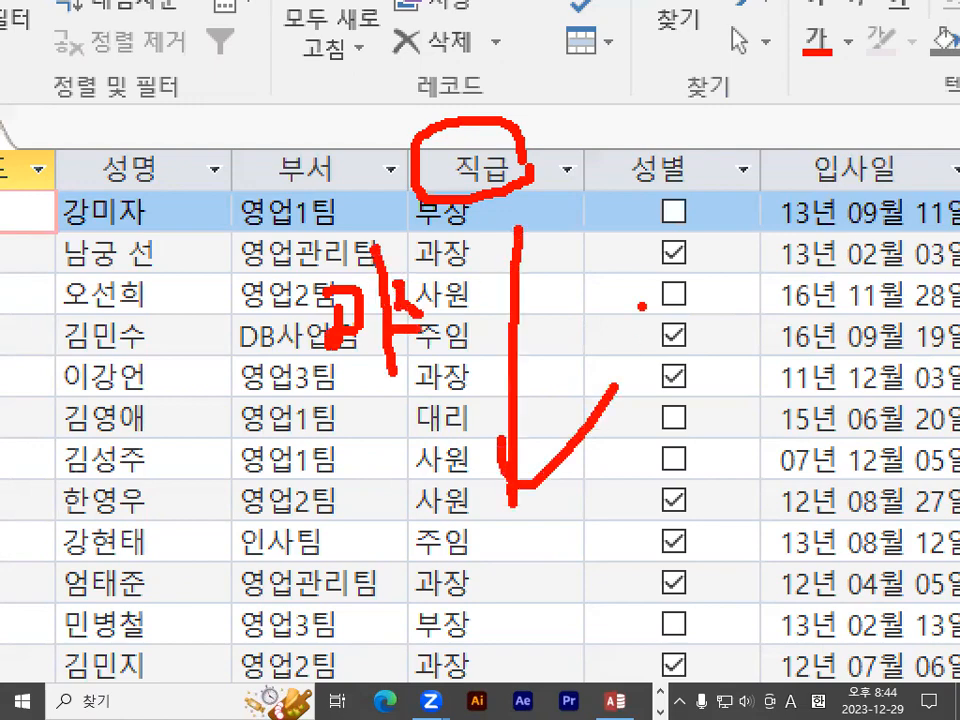
key(Escape)
Step: Circle a 주임 entry in the 직급 column with the annotation pen, clear the mark, and close the 사원정보 table
key(ctrl+1)
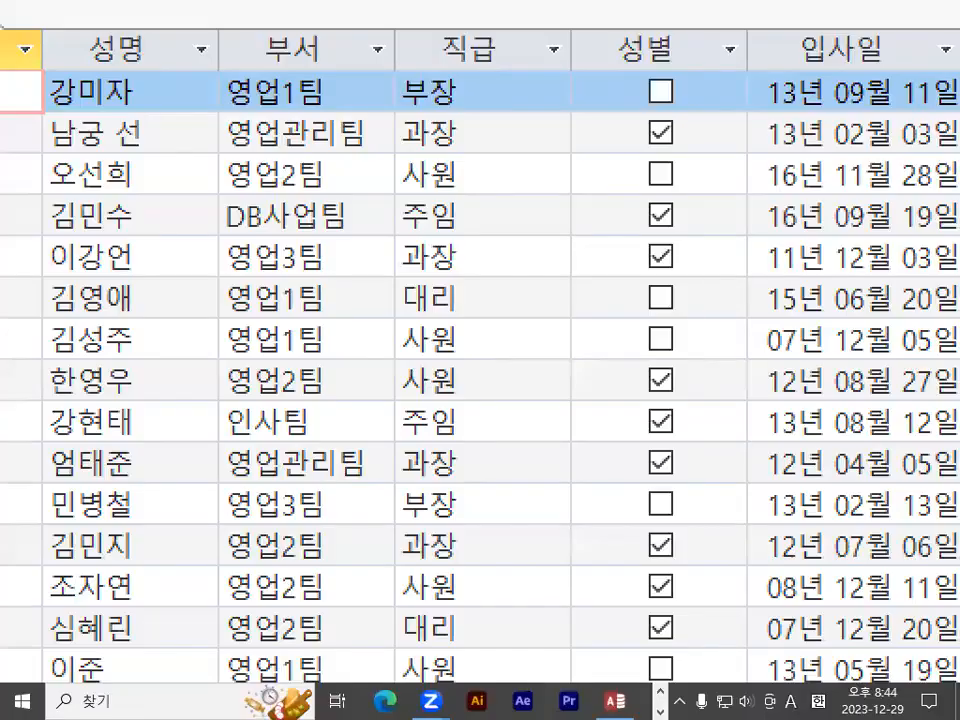
mouse_move(467, 207)
mouse_down()
mouse_move(439, 236)
mouse_move(484, 240)
mouse_up()
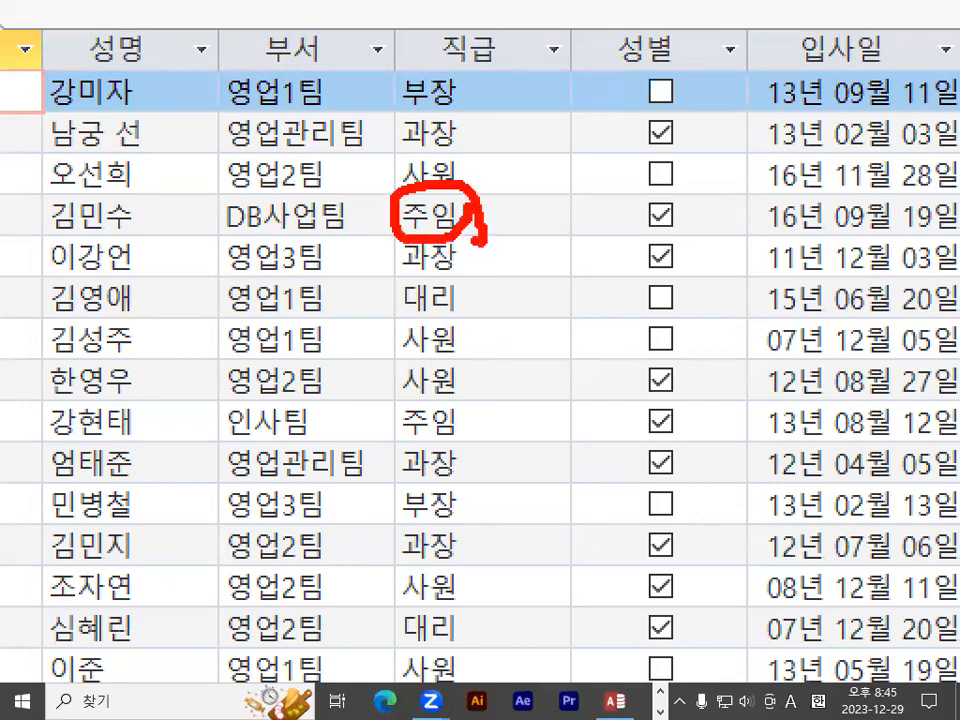
key(Escape)
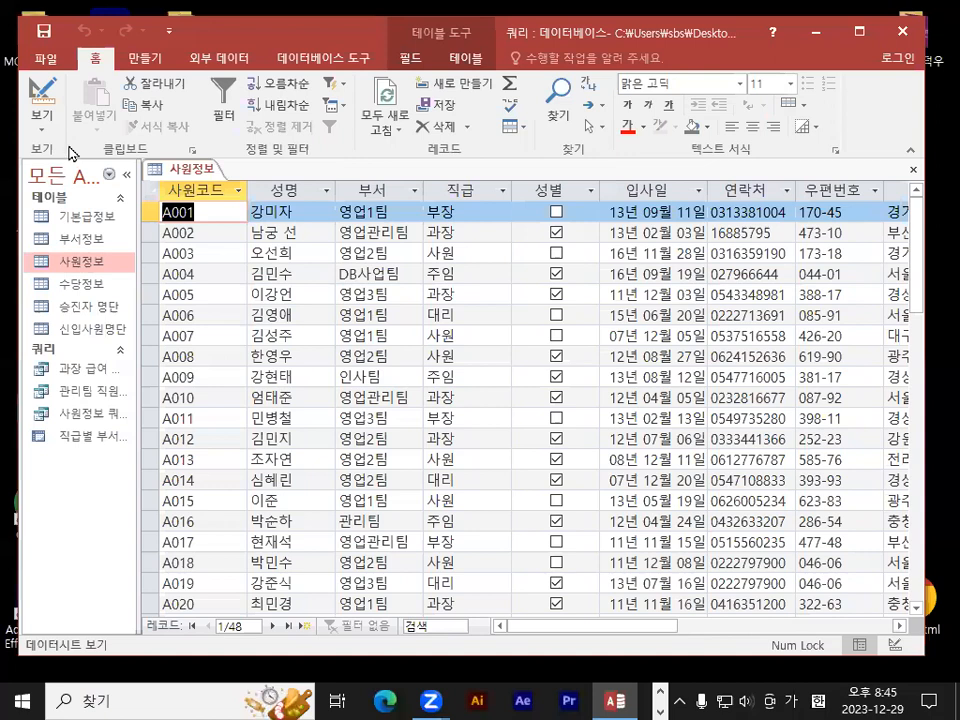
click(912, 169)
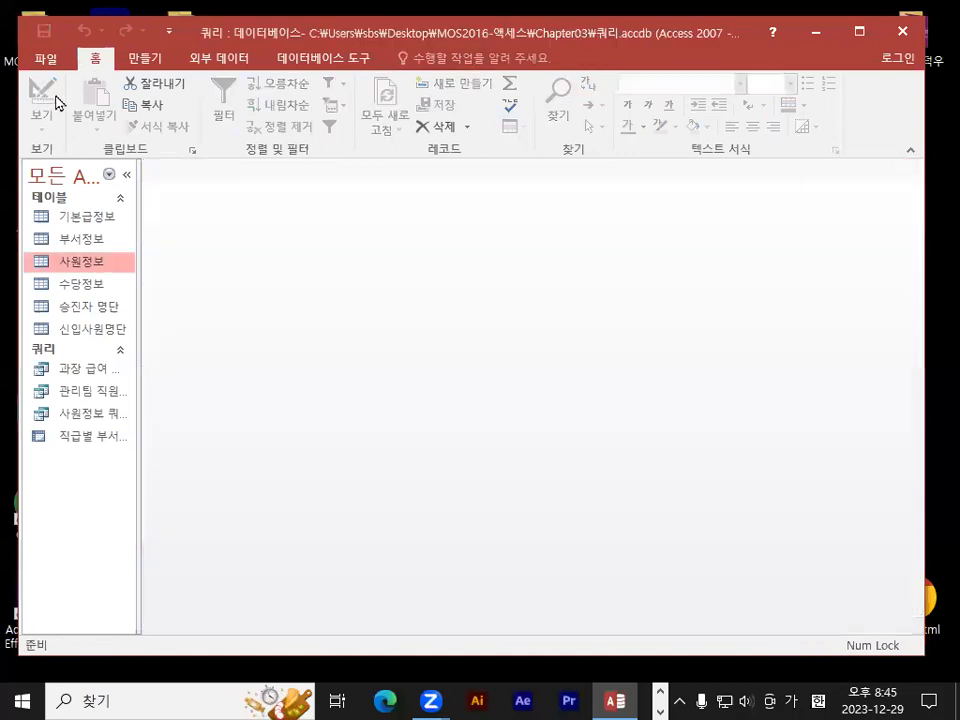
Step: Point out Query Design with the annotation pen, and create a new query there based on the 사원정보 table
click(144, 60)
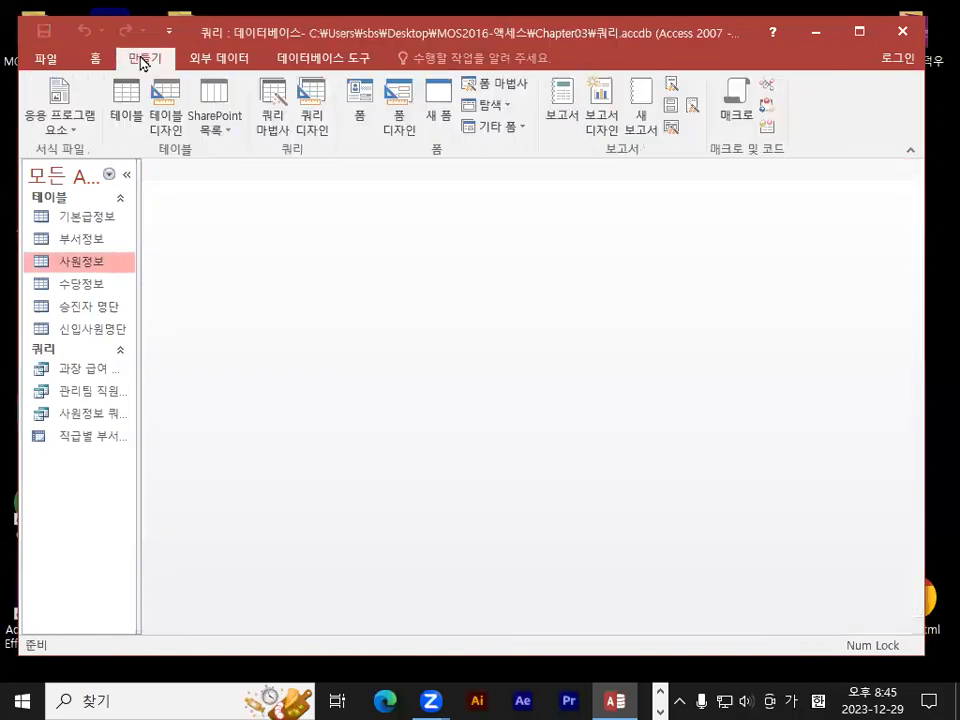
key(ctrl+1)
click(311, 124)
mouse_move(359, 118)
mouse_down()
mouse_move(344, 149)
mouse_move(325, 82)
mouse_move(386, 122)
mouse_up()
key(Escape)
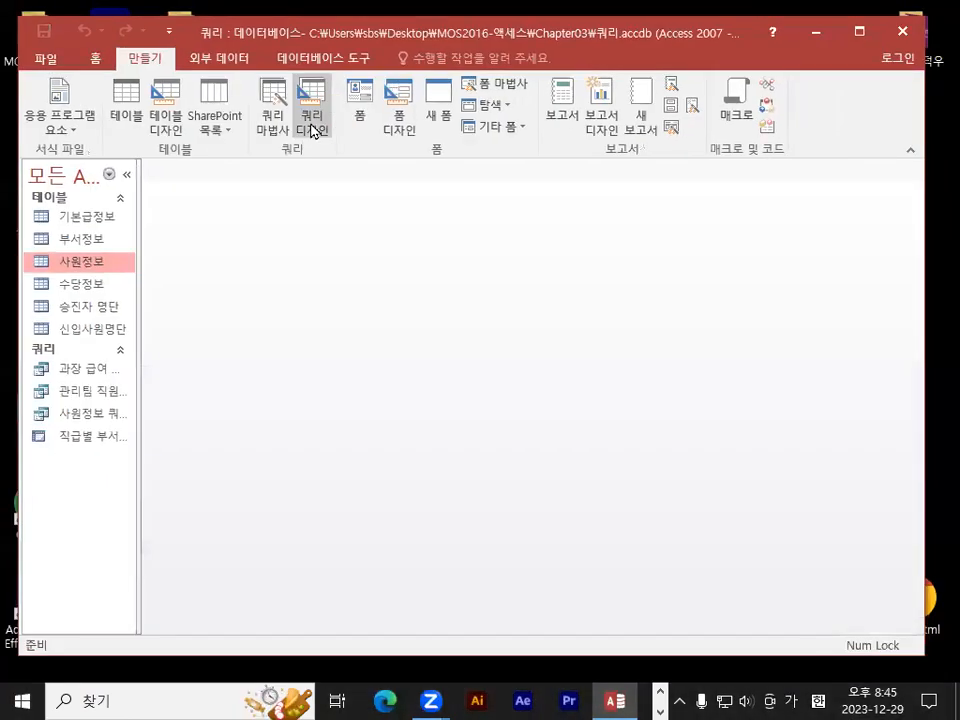
click(312, 122)
click(330, 160)
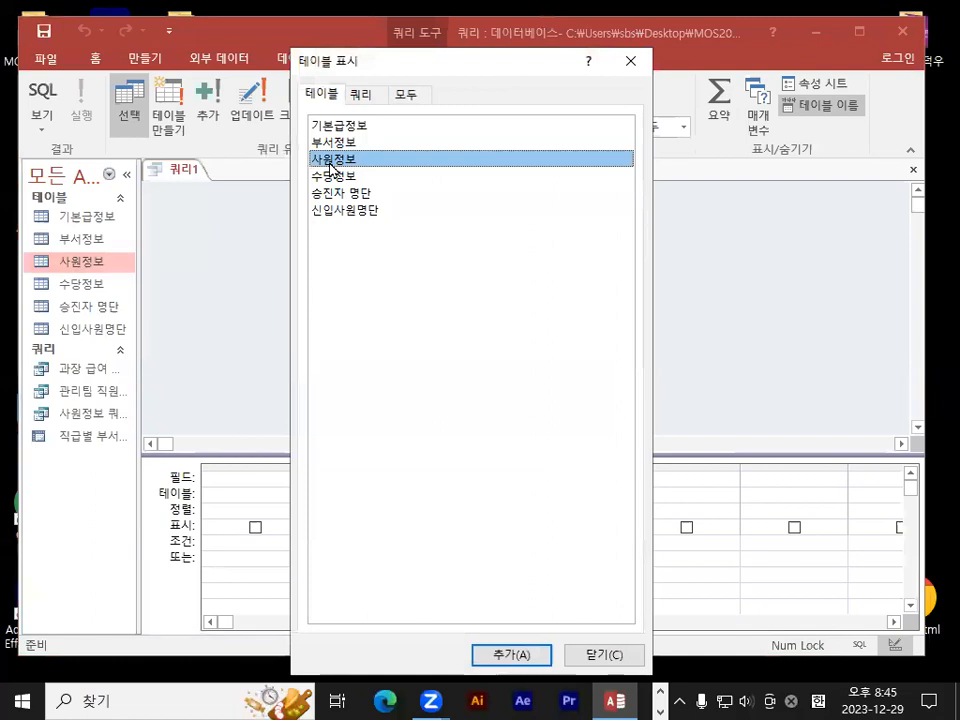
click(538, 656)
click(596, 656)
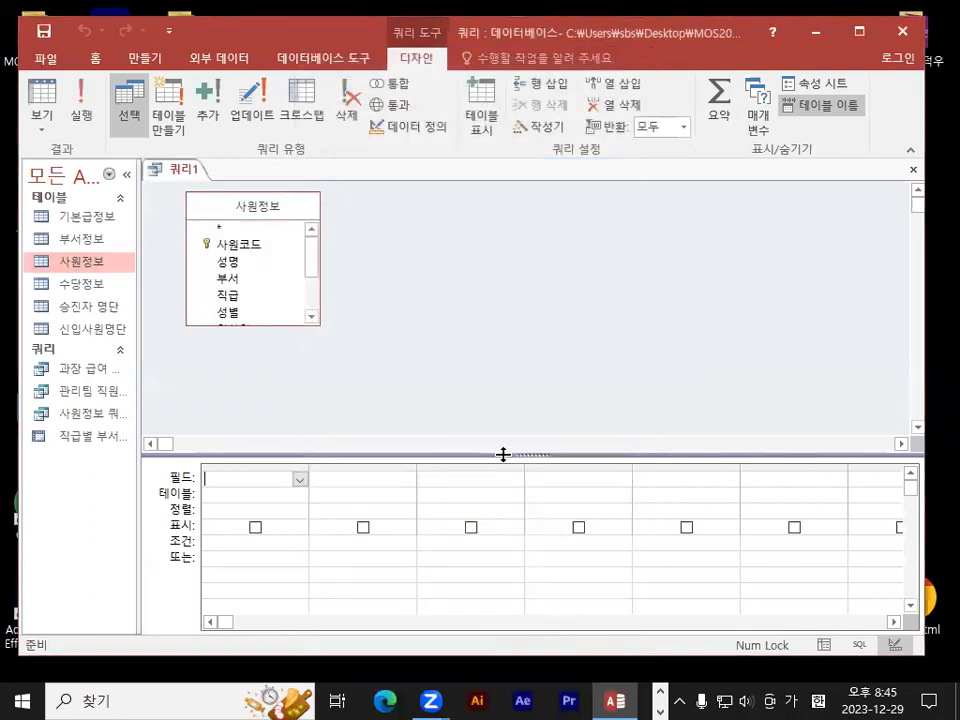
Step: Enlarge the query design grid and add all 사원정보 fields from 사원코드 through 기타 to it
drag(504, 454, 489, 381)
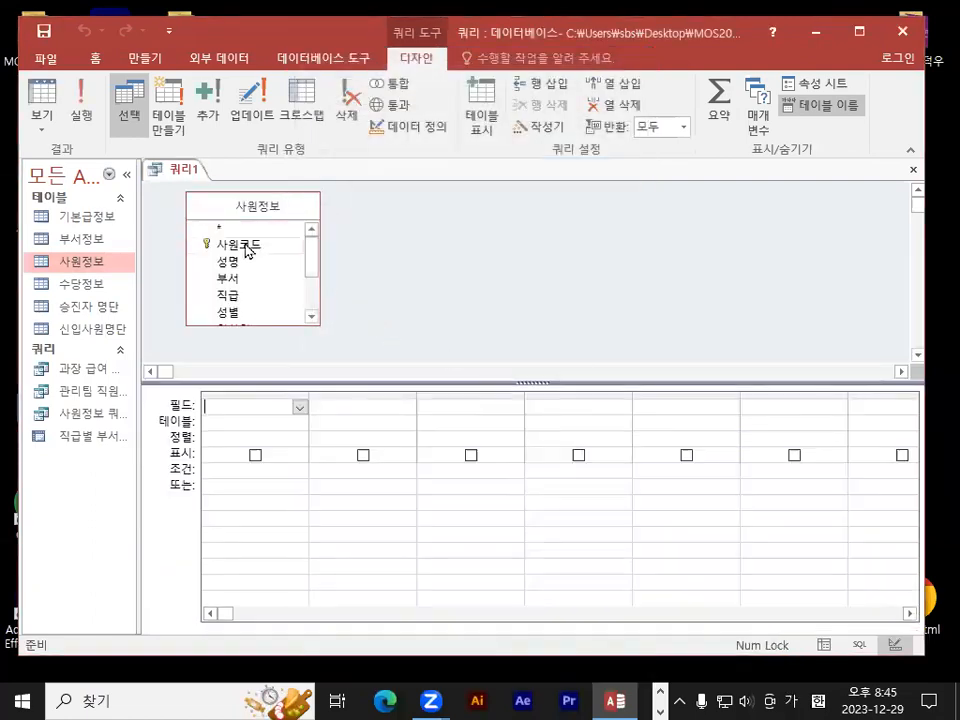
click(294, 248)
drag(311, 261, 310, 314)
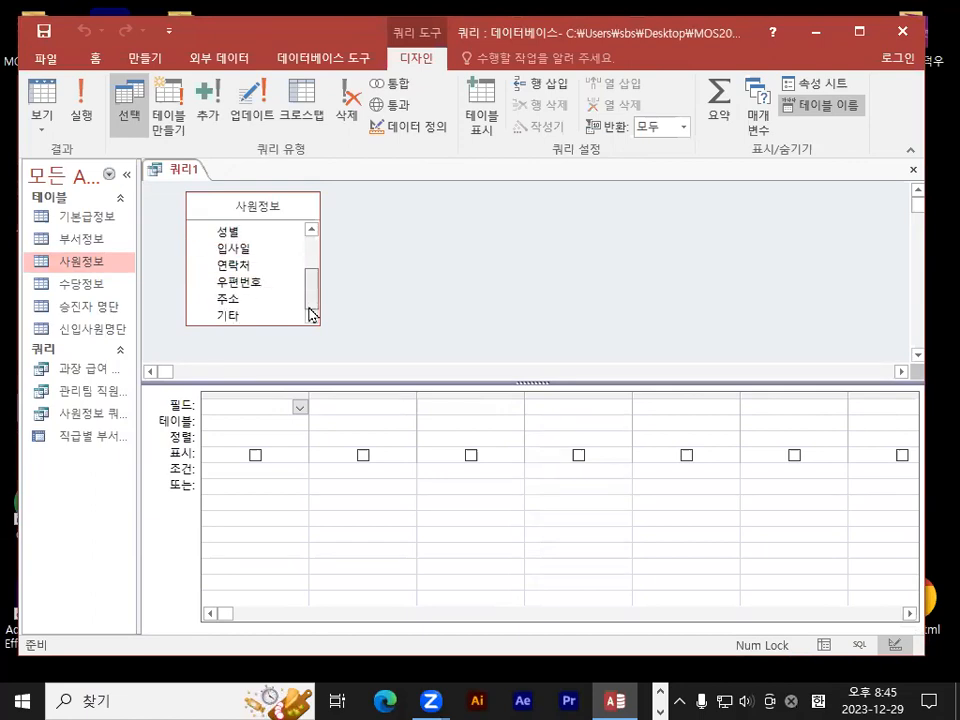
shift+click(231, 318)
drag(251, 257, 249, 405)
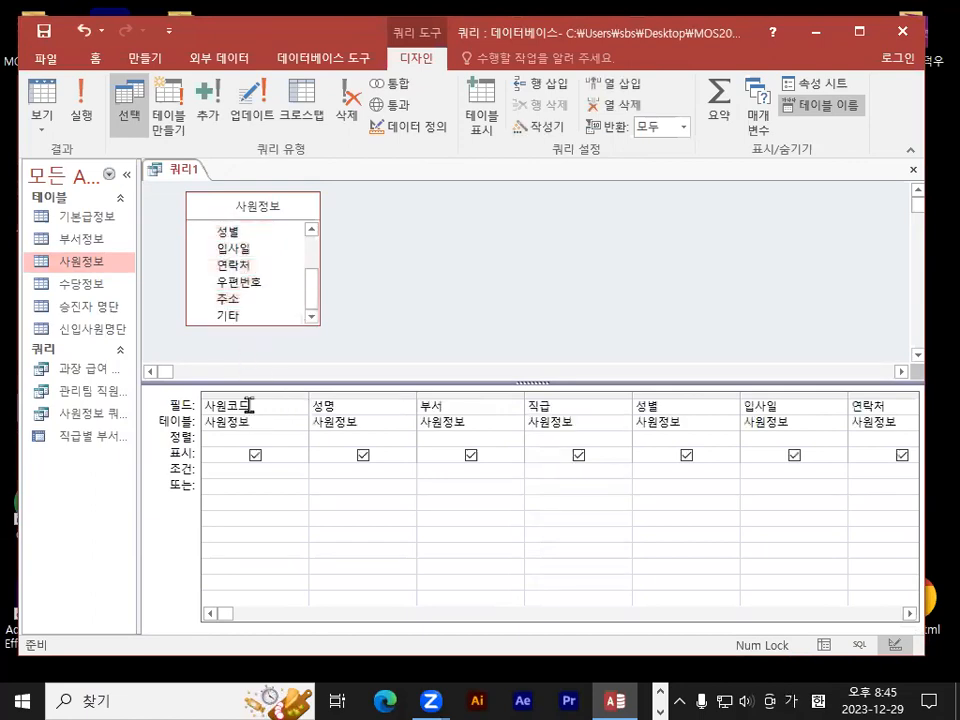
Step: Place the cursor in the 직급 criteria cell, mark the field name and the cell with the annotation pen, and clear the marks
click(456, 412)
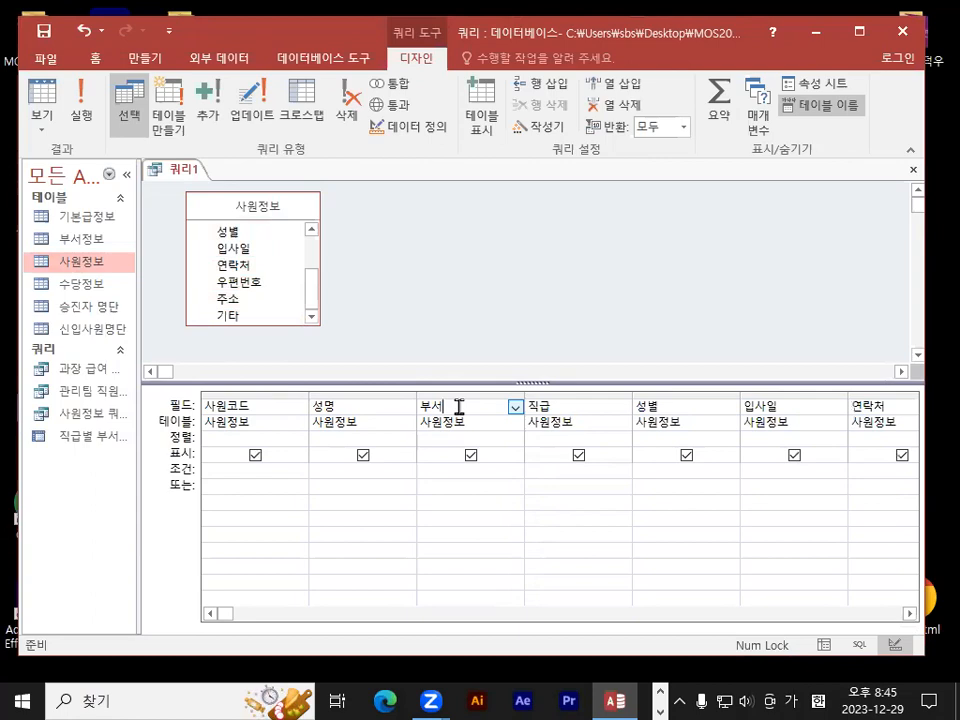
click(570, 408)
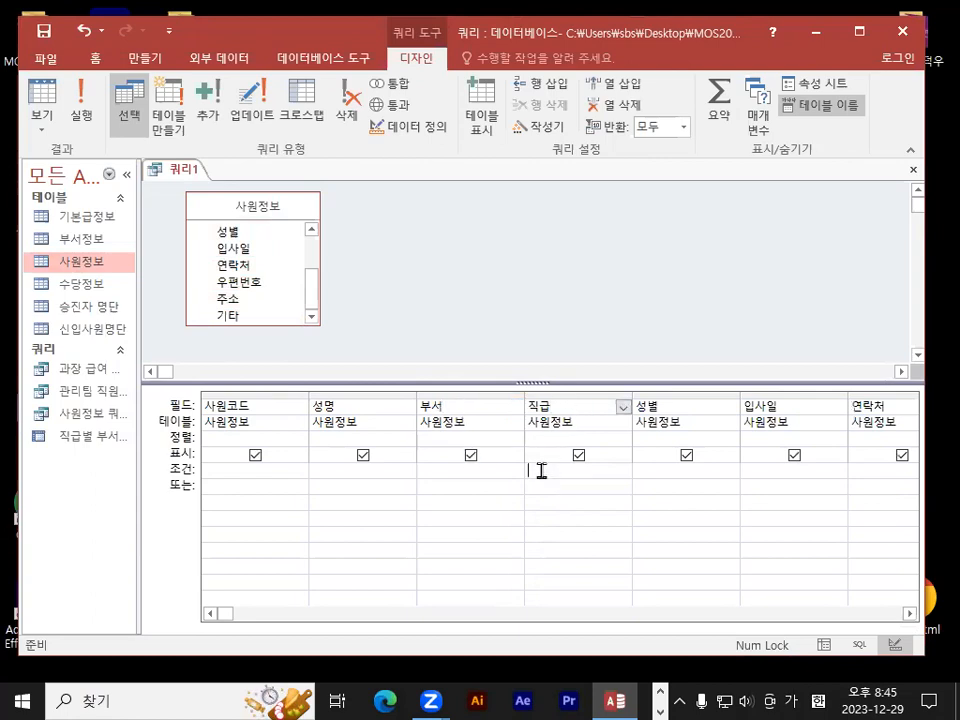
click(540, 469)
mouse_move(574, 376)
mouse_down()
mouse_move(488, 366)
mouse_move(583, 328)
mouse_move(582, 366)
mouse_up()
drag(597, 196, 528, 310)
drag(514, 276, 560, 300)
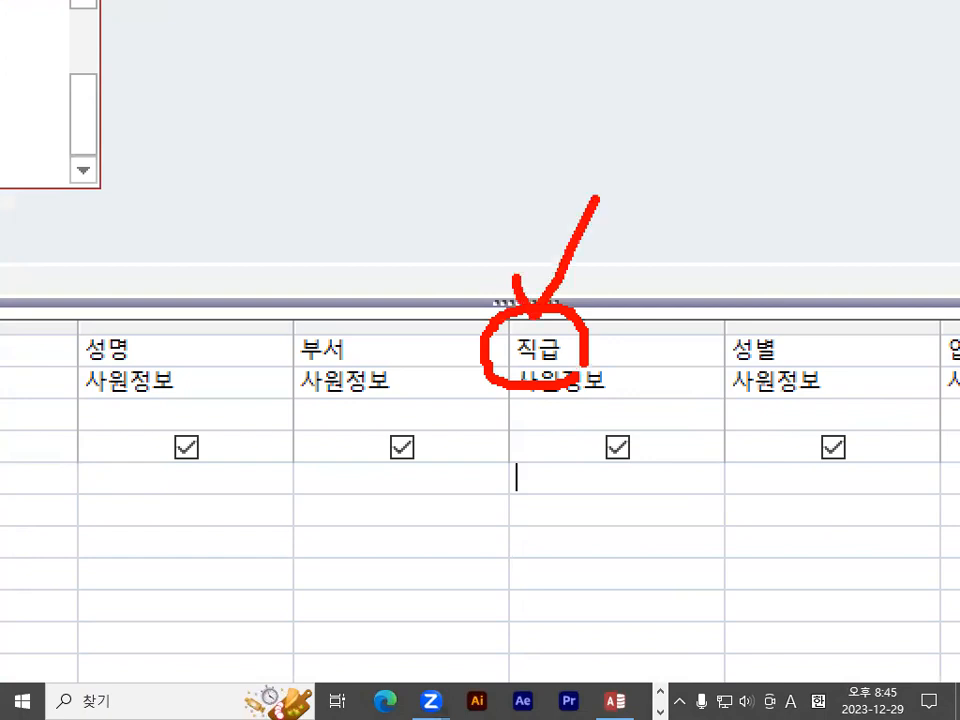
mouse_move(668, 498)
mouse_down()
mouse_move(606, 523)
mouse_move(705, 480)
mouse_up()
key(Escape)
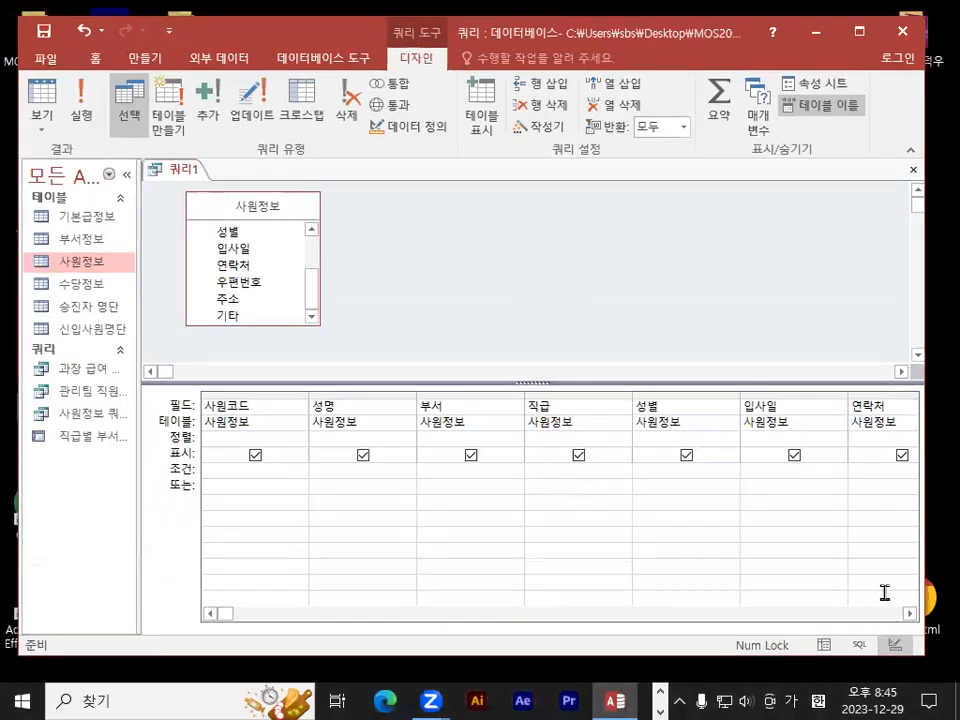
Step: Set the 직급 criteria to [직급을 입력하세요], mark its square brackets with the annotation pen, and clear the marks
text(직급을 입력)
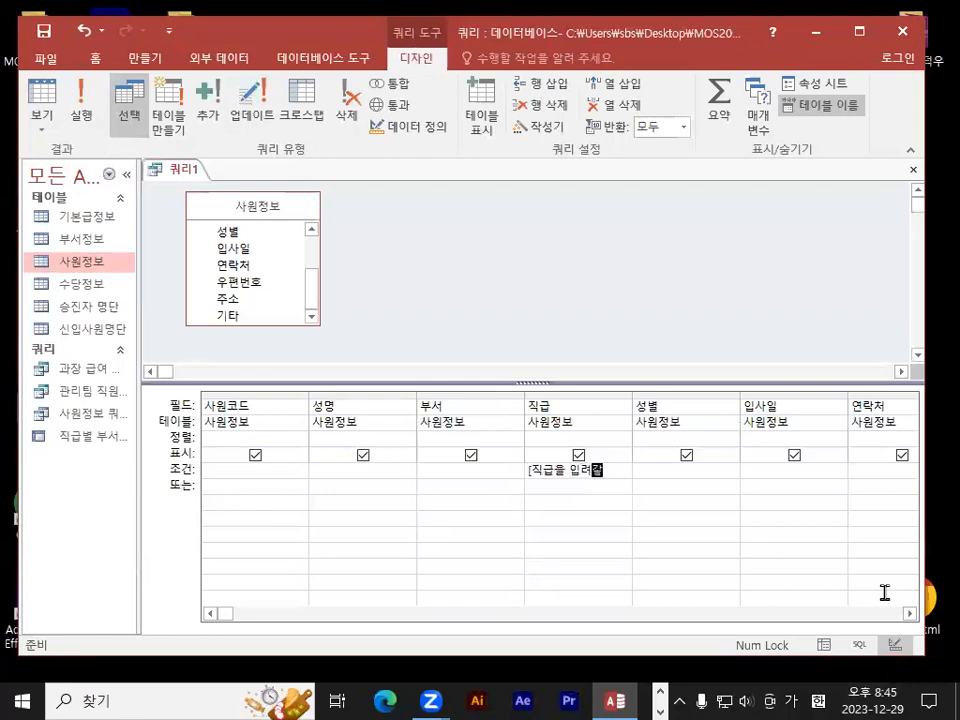
text(하세요)
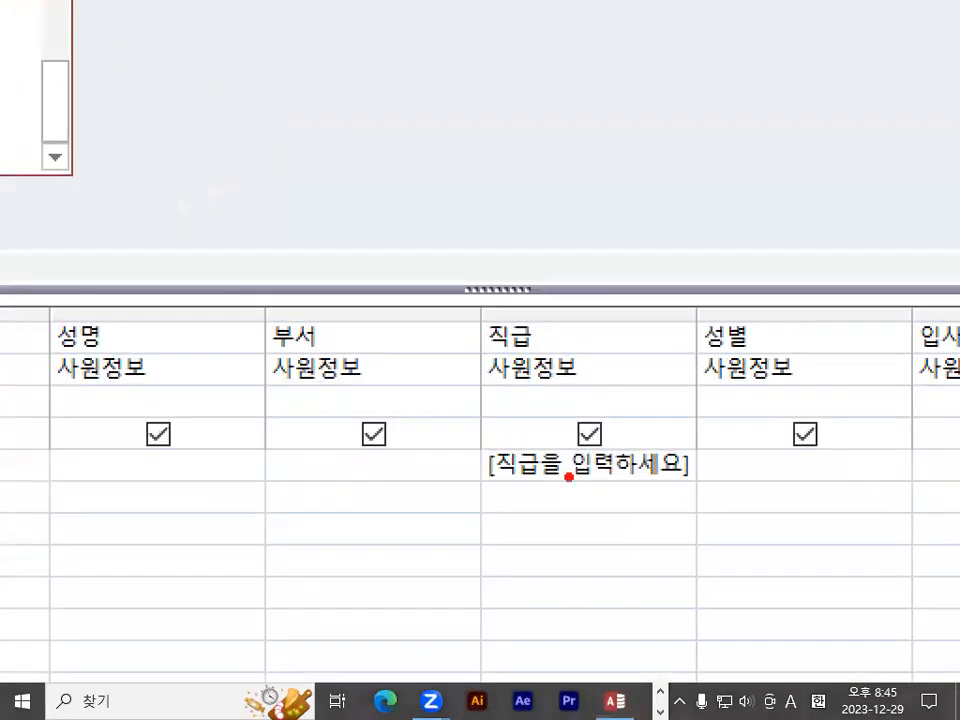
mouse_move(443, 357)
mouse_down()
mouse_move(377, 359)
mouse_move(429, 446)
mouse_up()
drag(499, 342, 509, 464)
key(Escape)
Step: Run the query, circle 값 입력 in the parameter window's title, sketch square brackets above the window, and clear the marks
click(70, 90)
drag(527, 212, 530, 239)
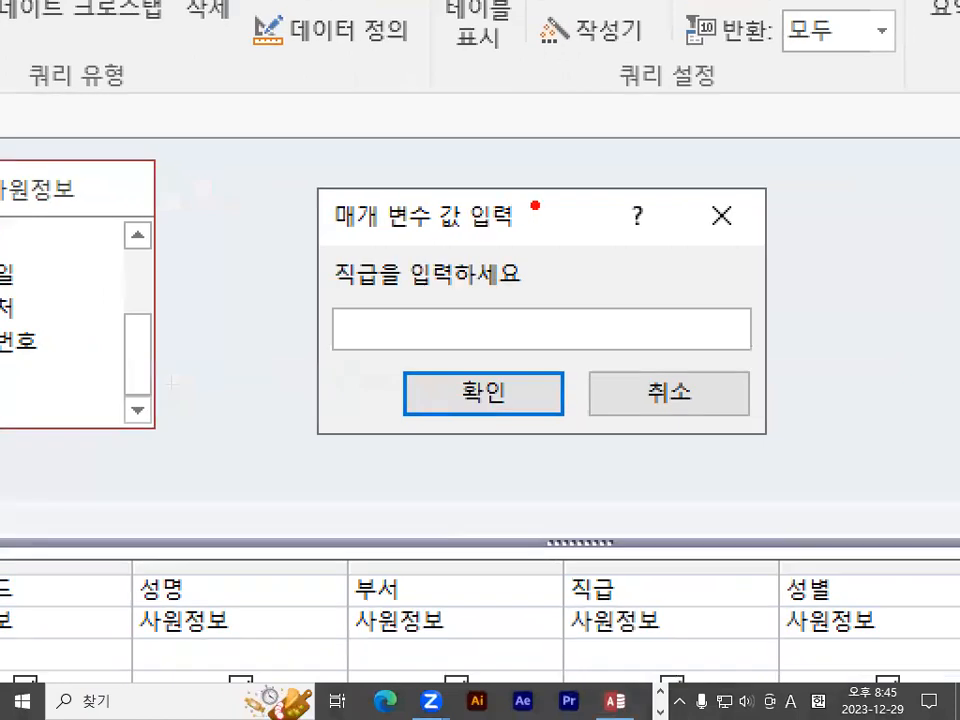
mouse_move(688, 92)
mouse_down()
mouse_move(665, 91)
mouse_move(640, 212)
mouse_up()
mouse_move(736, 100)
mouse_down()
mouse_move(816, 167)
mouse_move(740, 215)
mouse_up()
click(706, 209)
key(Escape)
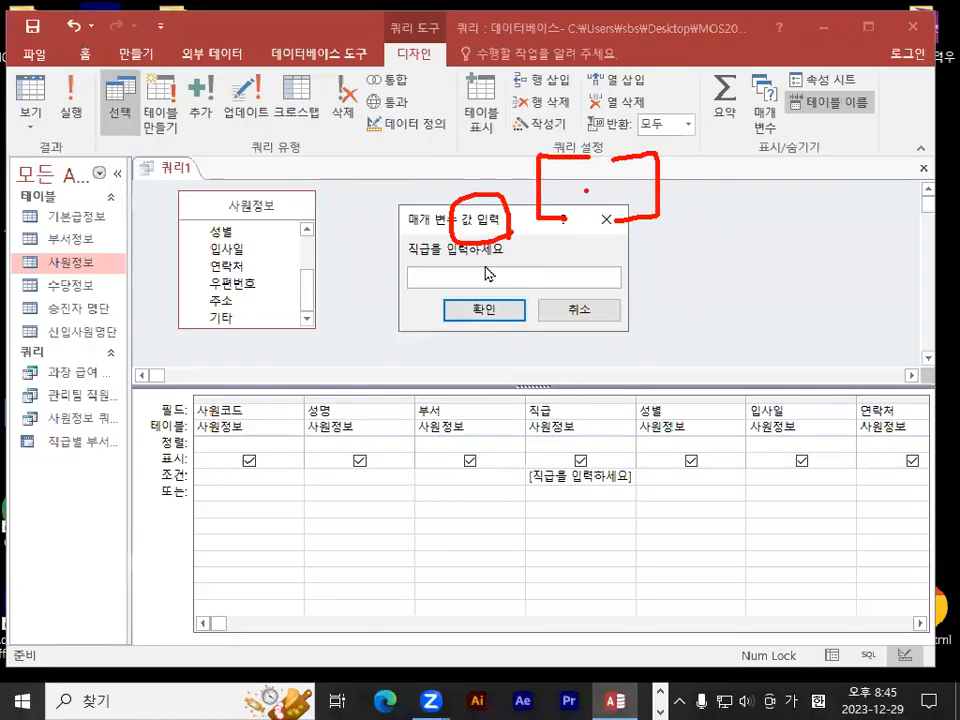
Step: Underline the message 직급을 입력하세요 in the parameter window with the annotation pen, and clear the mark
key(ctrl+1)
click(473, 269)
drag(349, 246, 555, 243)
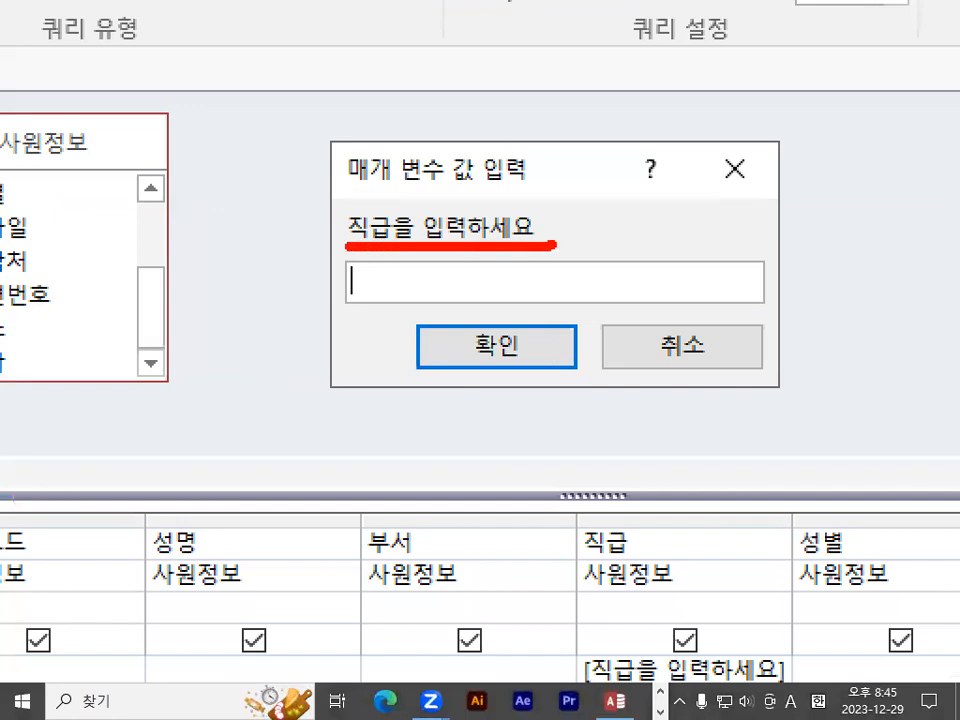
key(Escape)
Step: Enter 과장 as the 직급 value in the parameter window
text(ㄱ사)
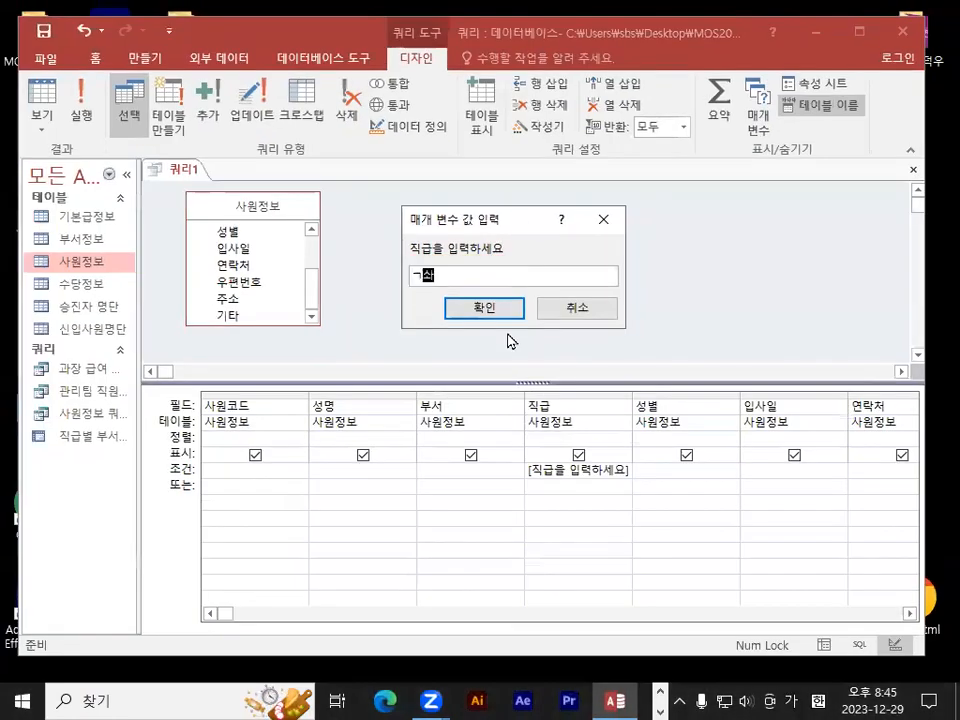
key(BackSpace)
key(BackSpace)
text(고장)
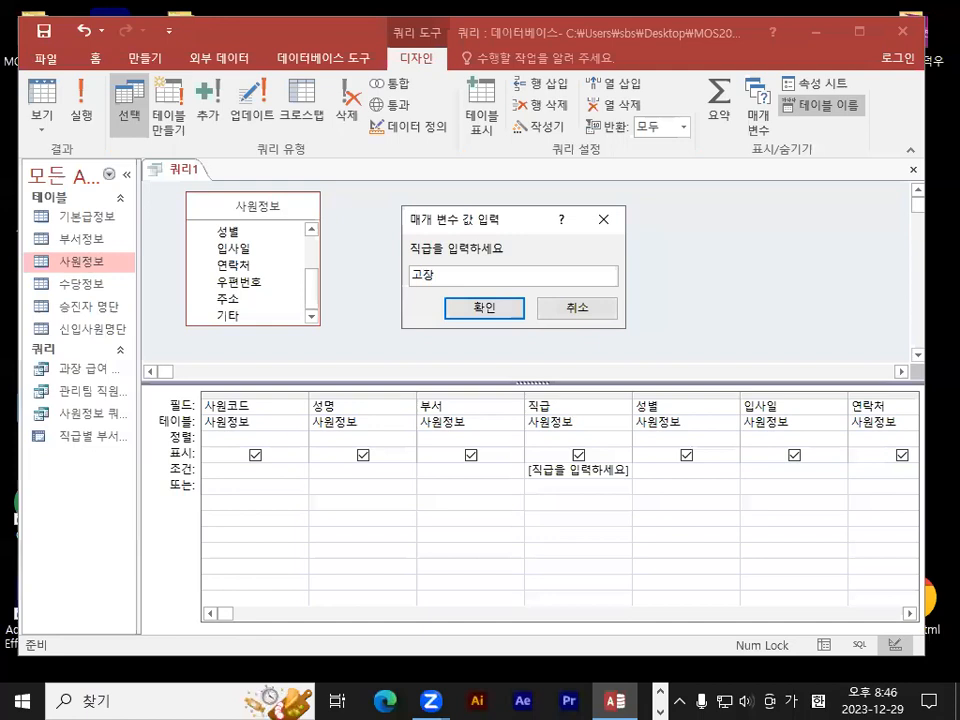
key(BackSpace)
key(BackSpace)
key(BackSpace)
text(과장)
Step: Circle 과장, sketch an arrow from it to the 직급 field, mark the criteria, and submit the parameter value
key(ctrl+2)
mouse_move(441, 281)
mouse_down()
mouse_move(398, 287)
mouse_move(446, 275)
mouse_up()
scroll(561, 462, up, 1)
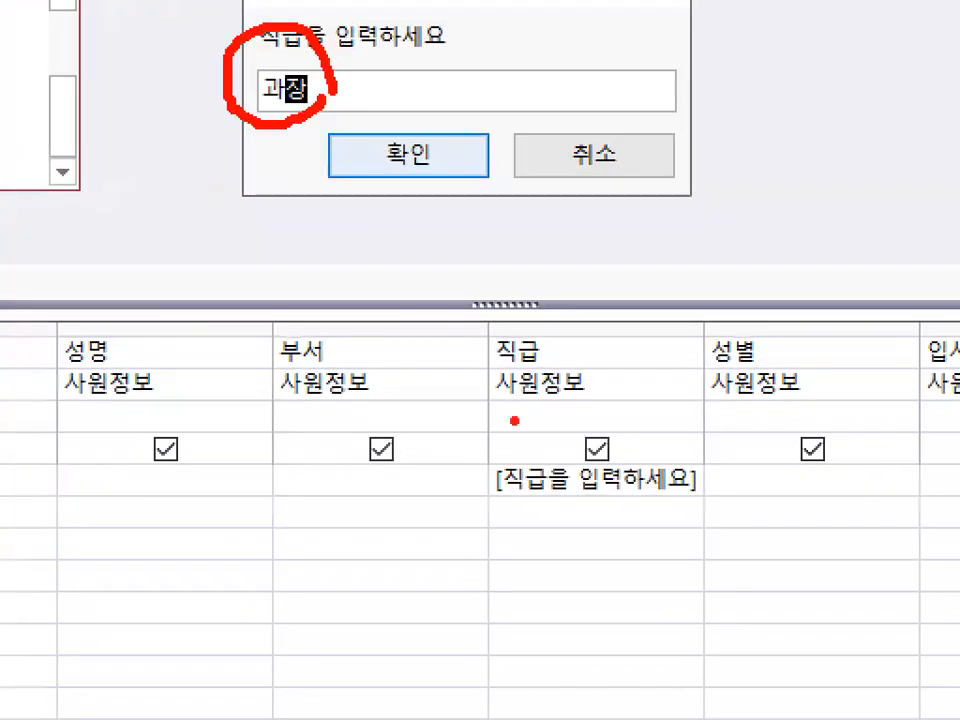
mouse_move(557, 493)
mouse_down()
mouse_move(537, 508)
mouse_move(555, 481)
mouse_up()
mouse_move(540, 297)
mouse_down()
mouse_move(498, 345)
mouse_move(570, 330)
mouse_move(545, 296)
mouse_up()
mouse_move(322, 45)
mouse_down()
mouse_move(485, 68)
mouse_move(505, 295)
mouse_up()
drag(494, 252, 562, 220)
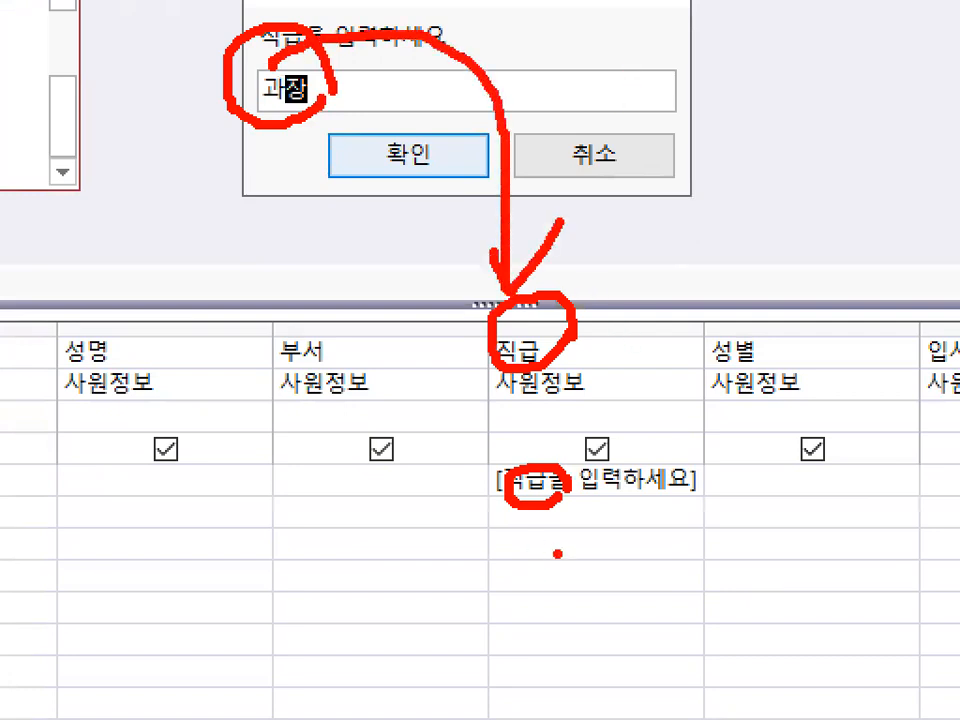
drag(557, 553, 570, 545)
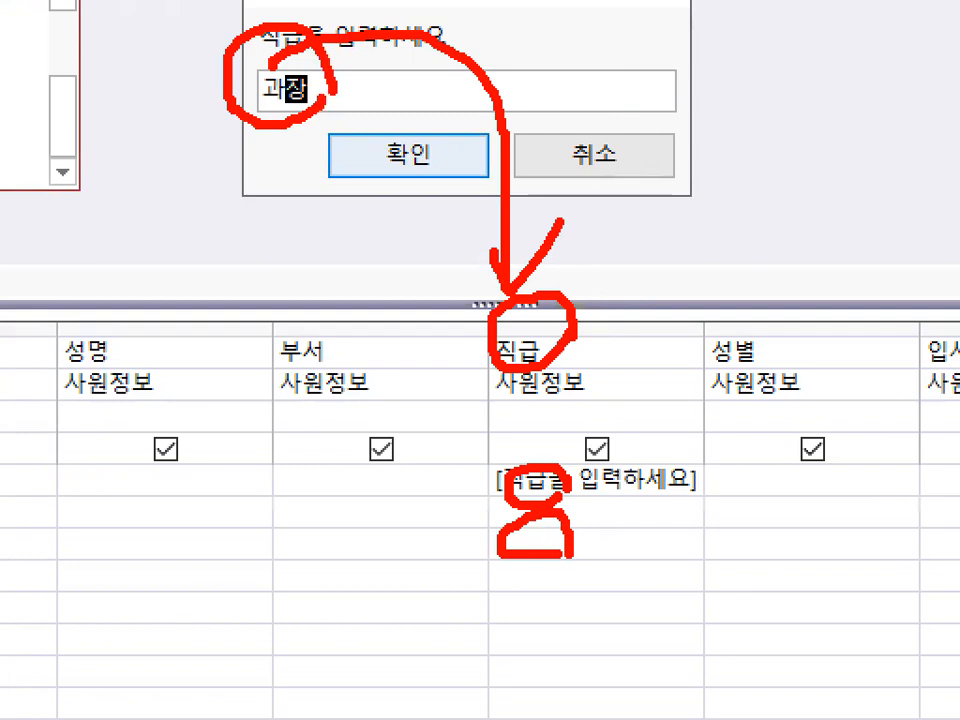
mouse_move(342, 82)
mouse_down()
mouse_move(265, 97)
mouse_move(314, 73)
mouse_up()
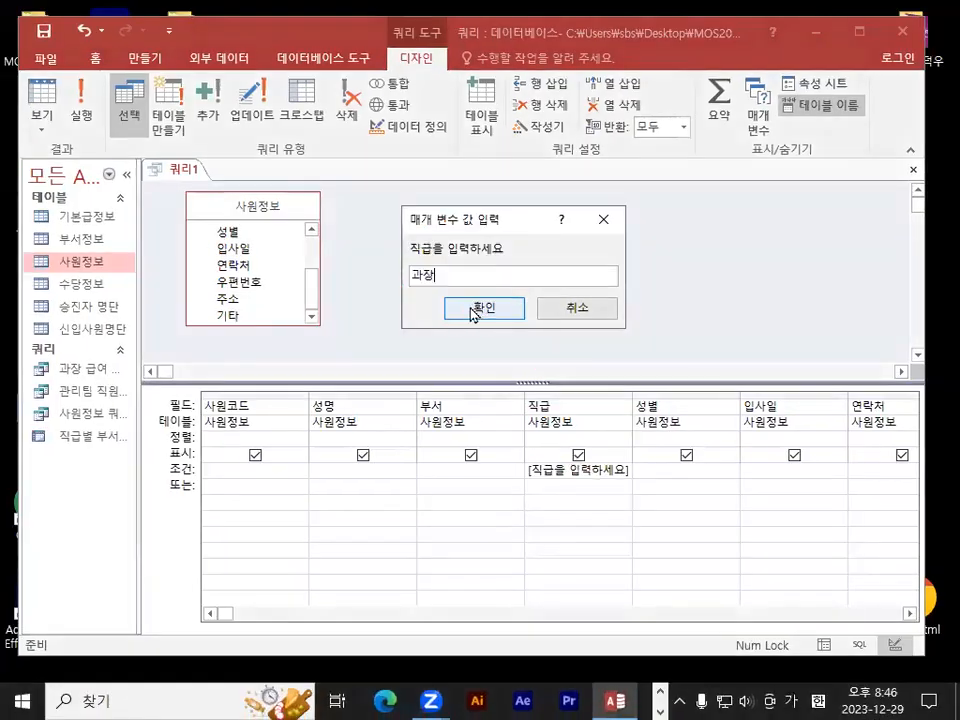
click(408, 155)
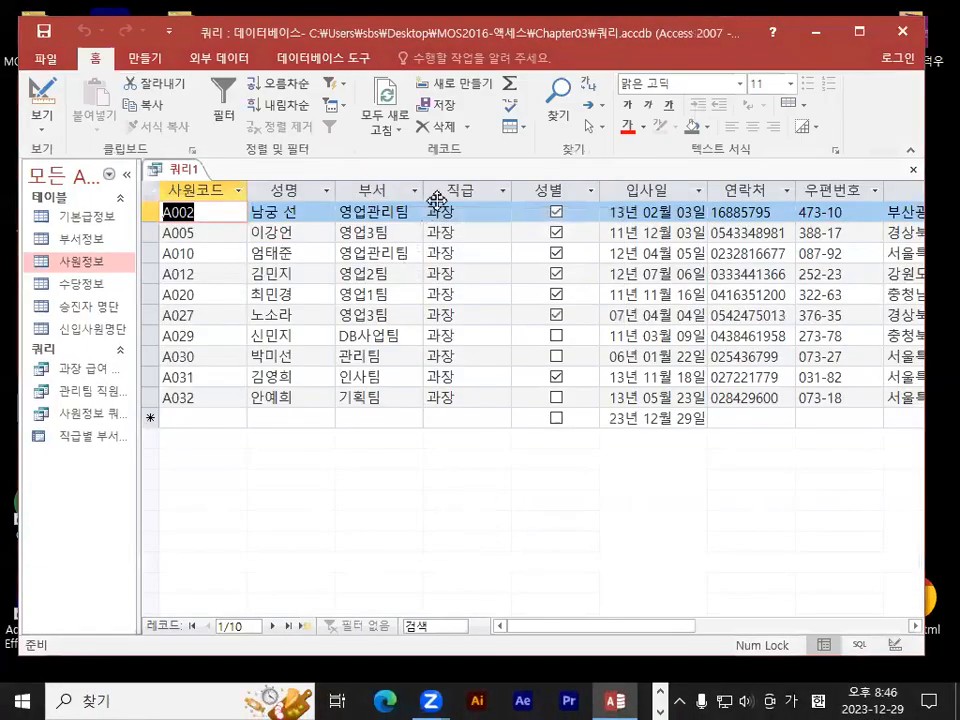
Step: Return the query to design view and run it again with 부장 as the 직급 parameter value
click(38, 90)
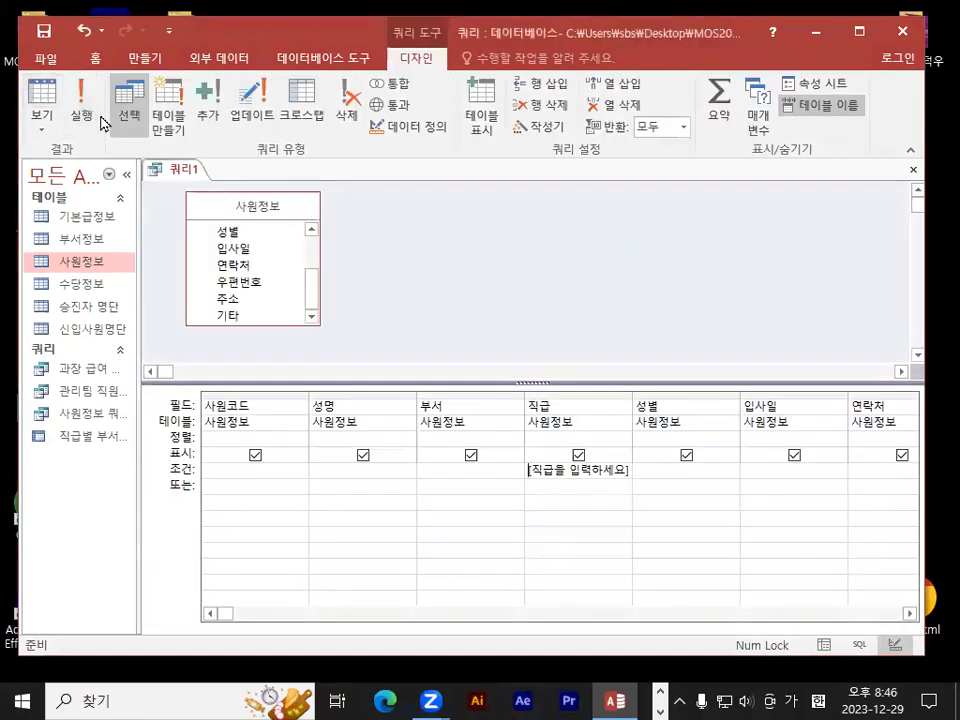
click(88, 100)
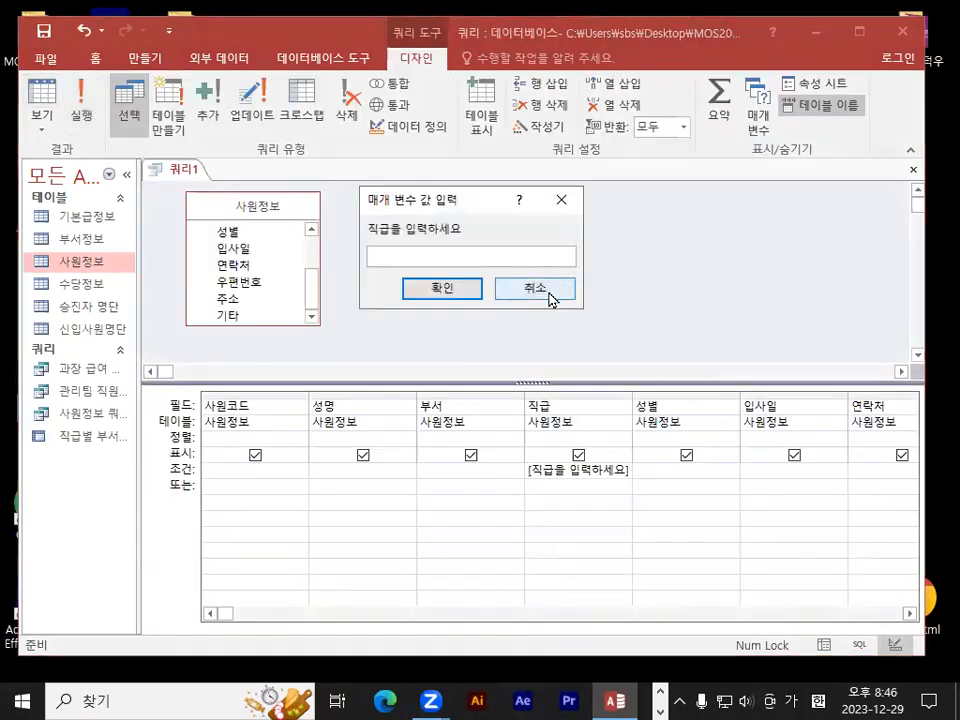
text(부자)
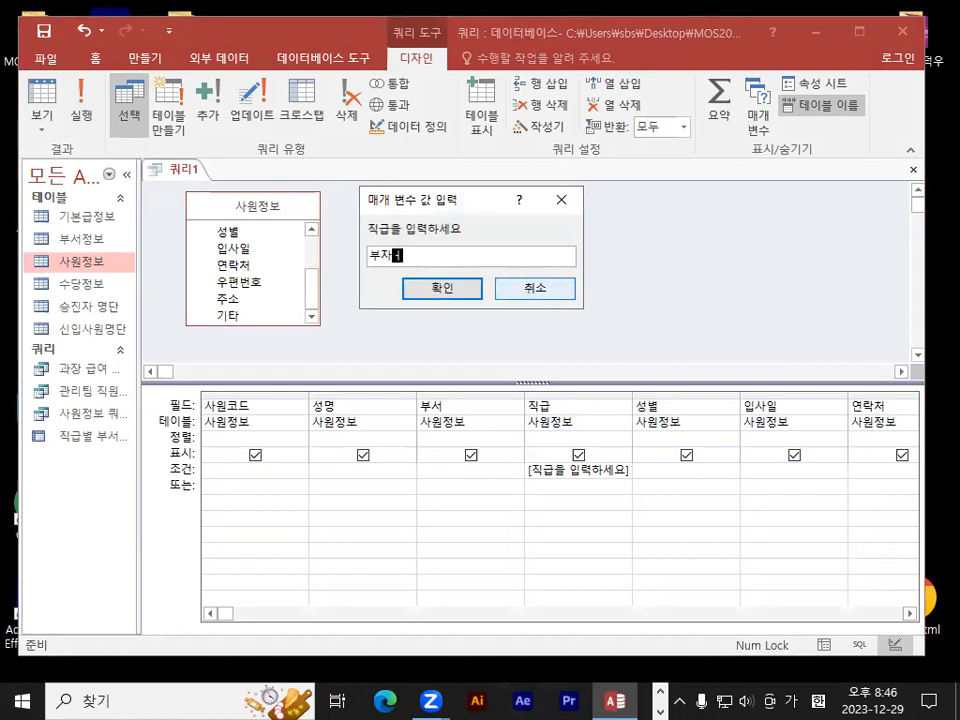
text(장)
key(Return)
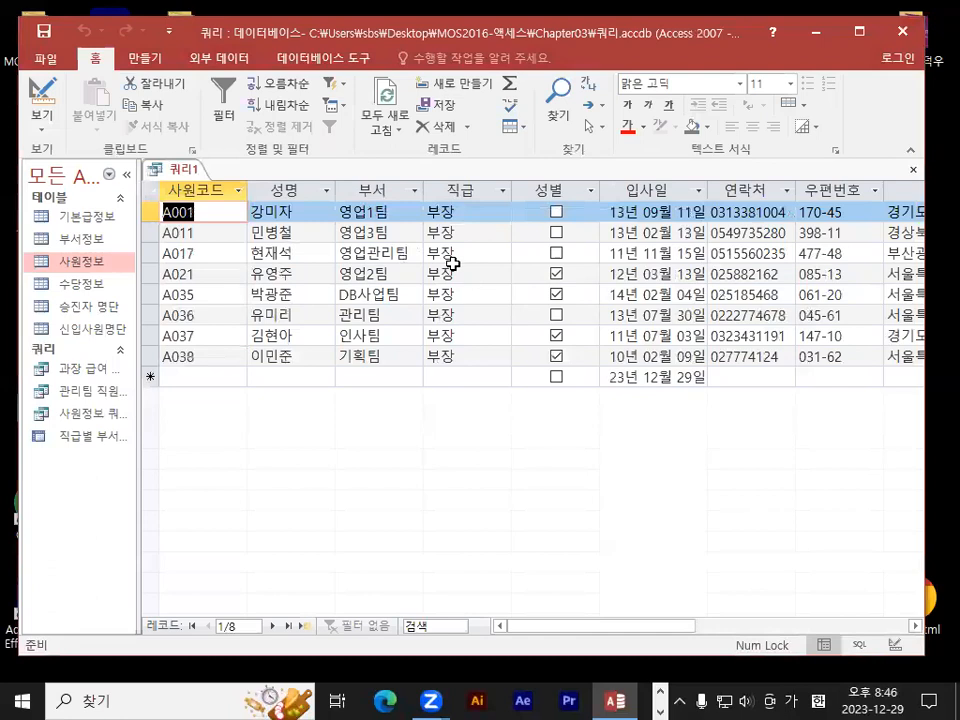
Step: Switch the query back to design view and save it as 쿼리1
click(42, 101)
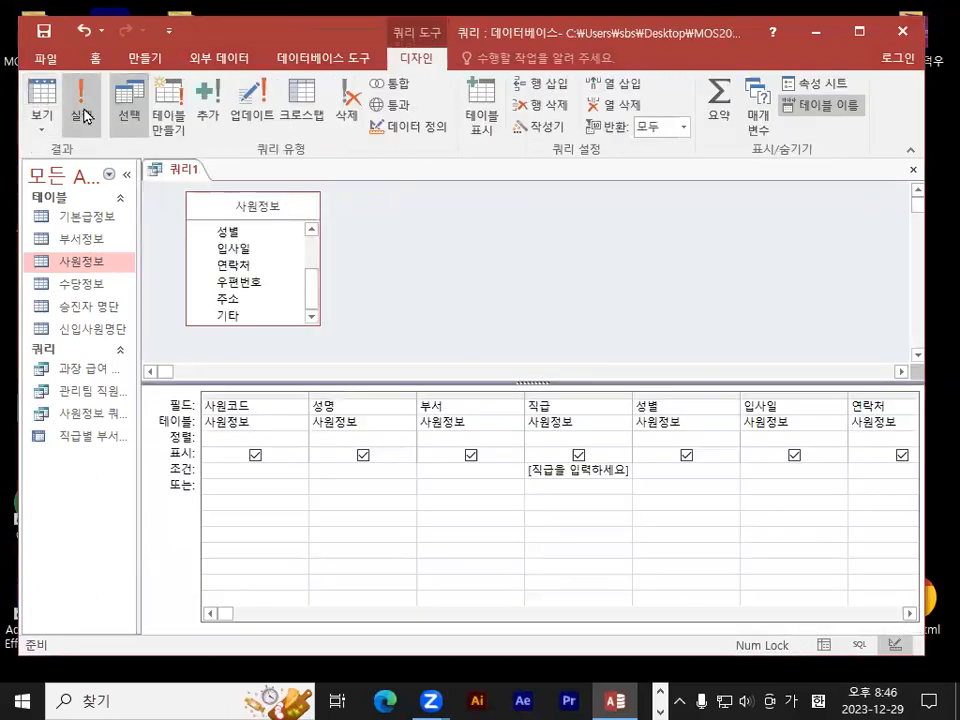
click(43, 38)
click(467, 294)
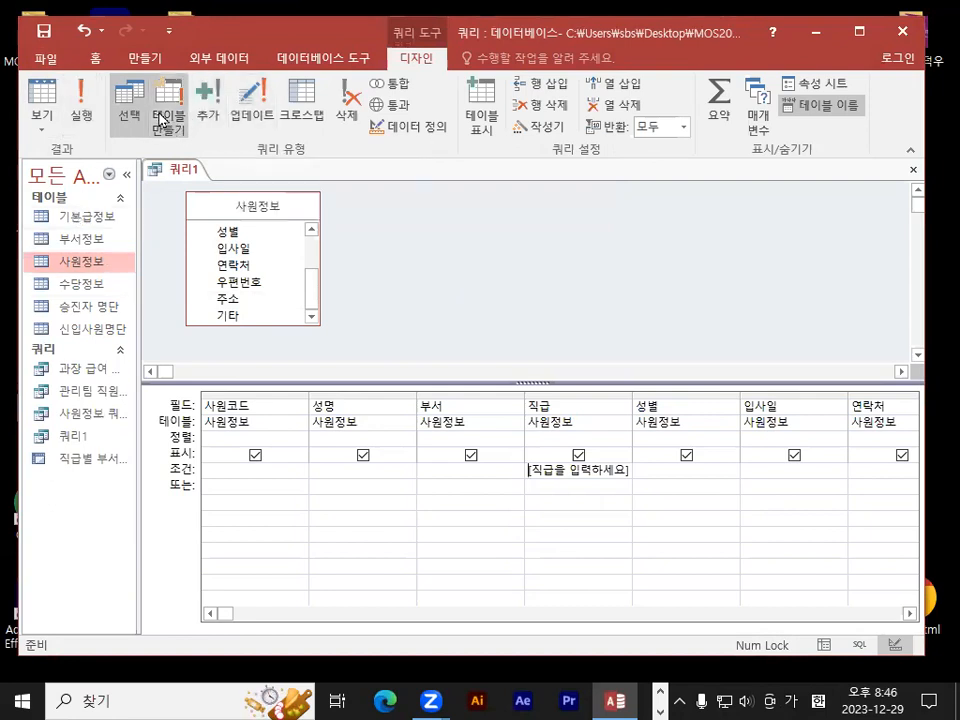
Step: Create a blank form in design view and draw a command button about 4.5 cm wide in the upper part of its 본문 section
click(155, 60)
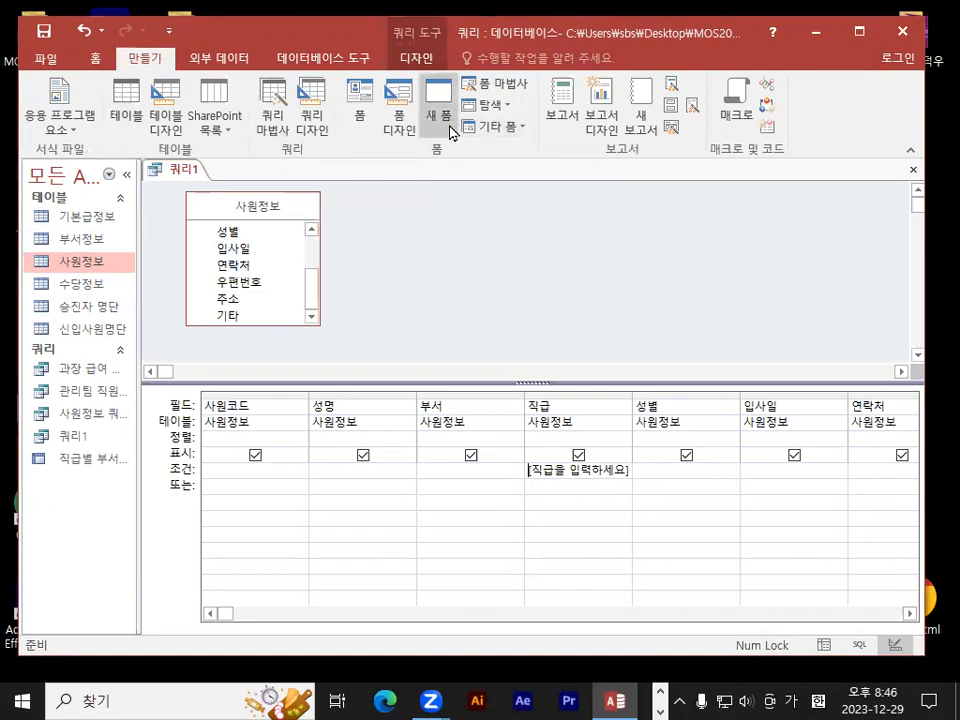
click(398, 140)
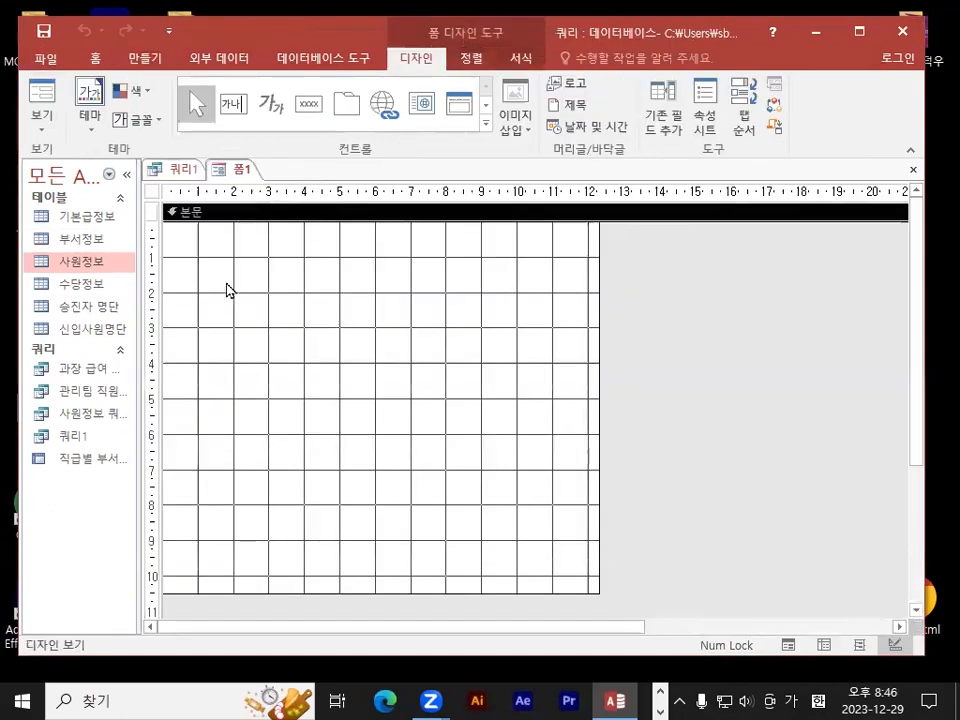
click(309, 103)
drag(266, 260, 424, 298)
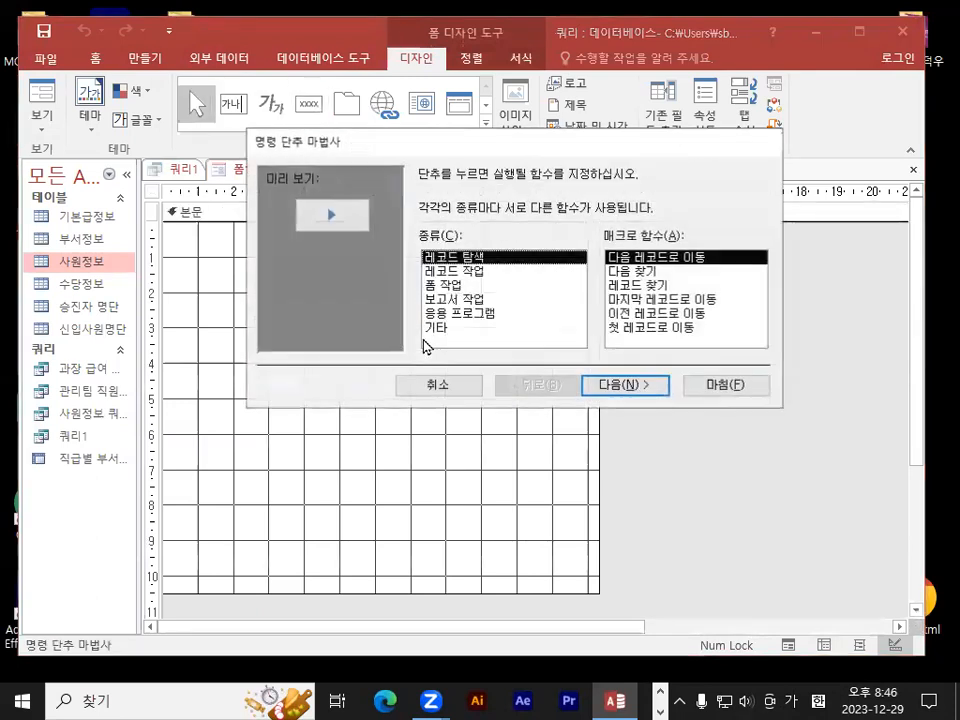
Step: Dismiss the command button wizard and set the new button's caption to 직급검색
click(455, 386)
click(313, 280)
drag(313, 280, 420, 283)
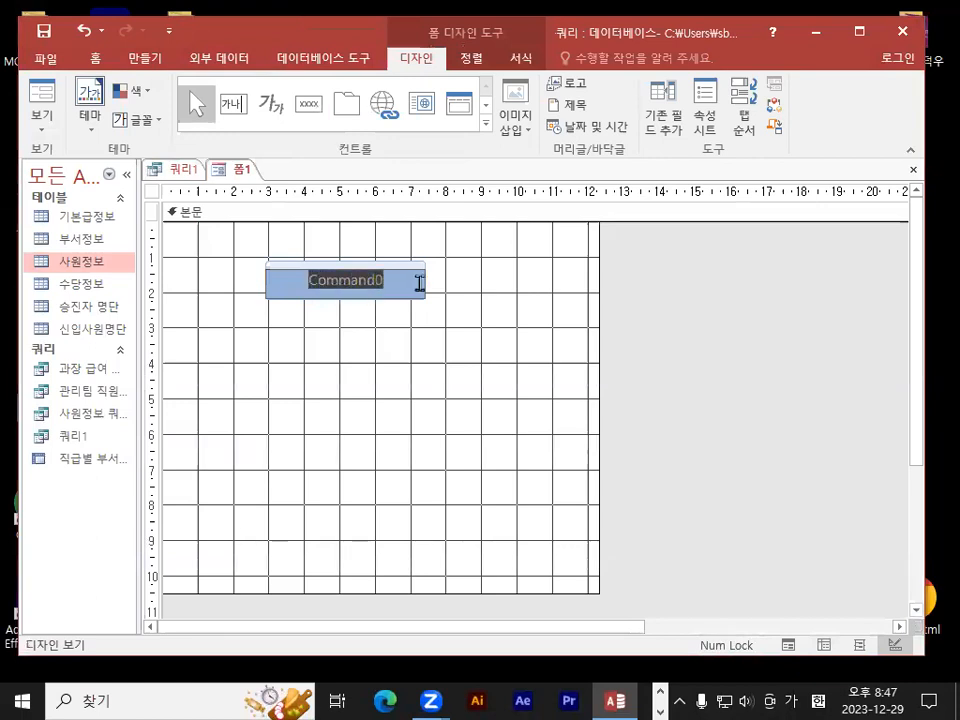
text(기)
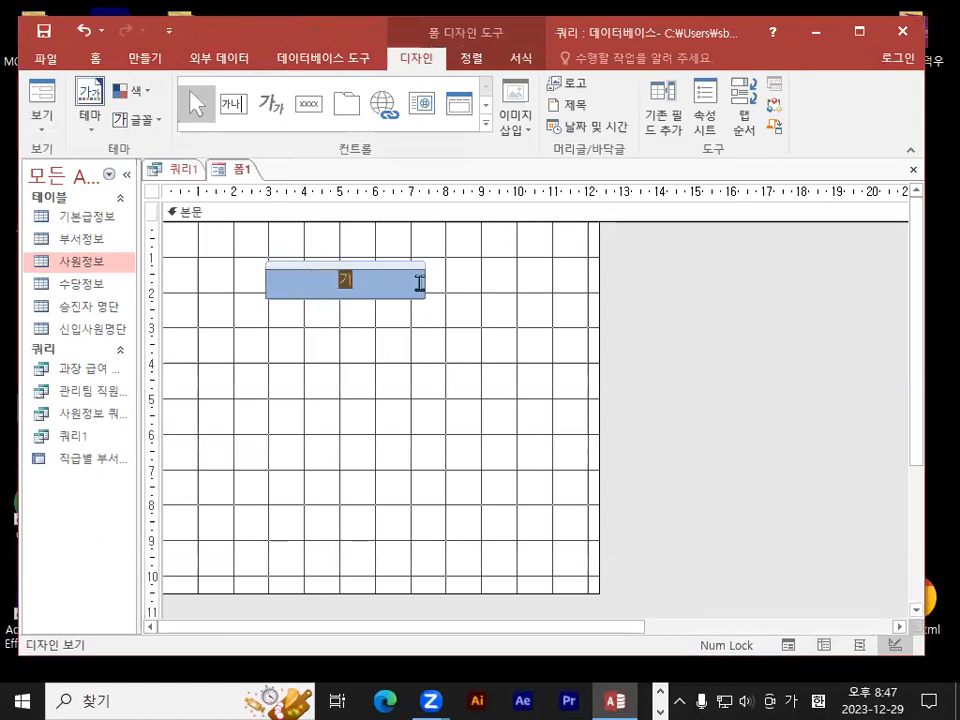
key(BackSpace)
key(BackSpace)
text(ㅈ)
key(BackSpace)
key(BackSpace)
text(직급검사)
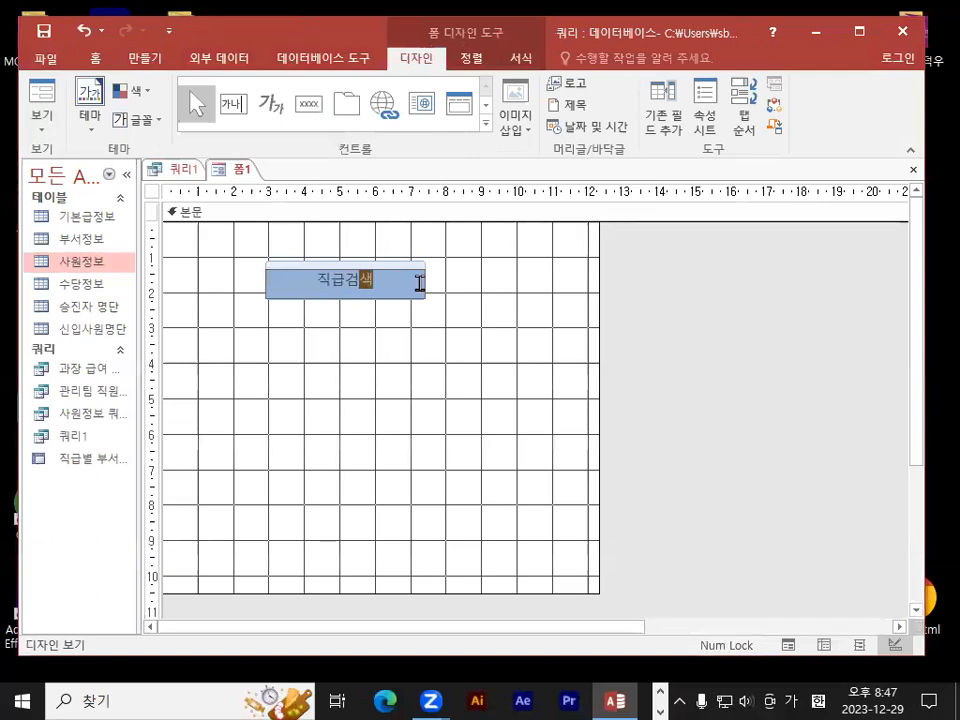
click(424, 402)
Step: Open the Macro Builder for the 직급검색 button's click event
click(334, 298)
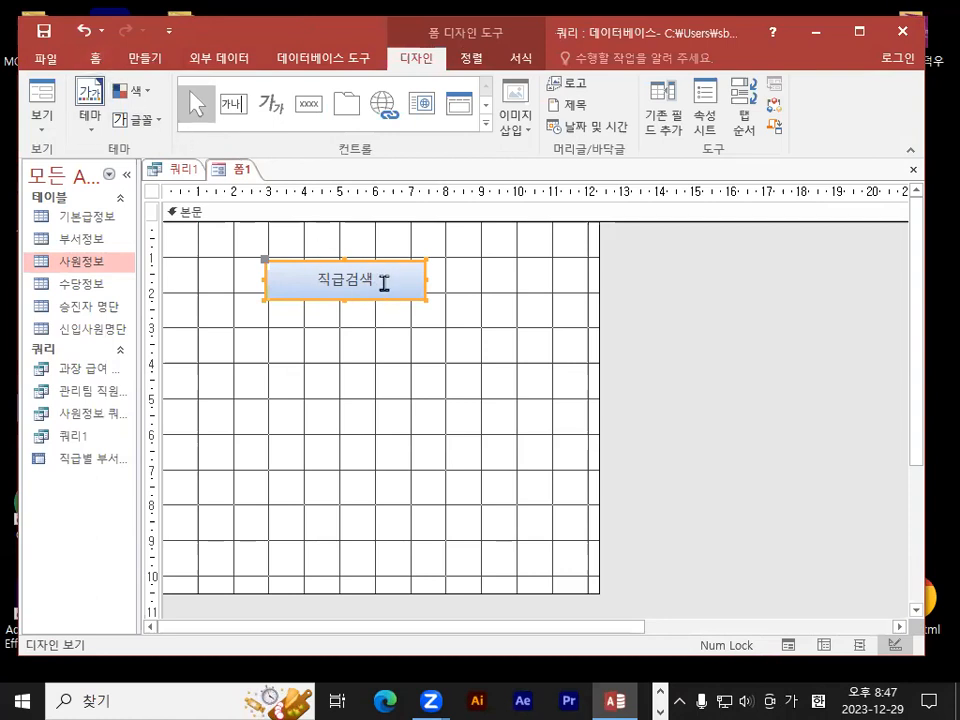
right_click(345, 280)
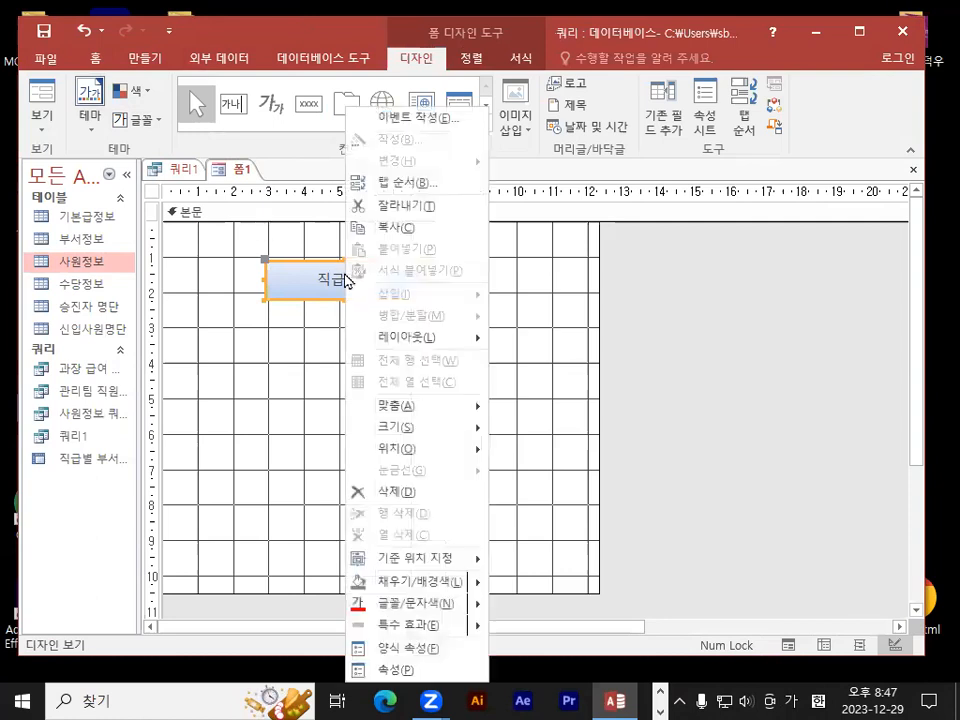
click(407, 118)
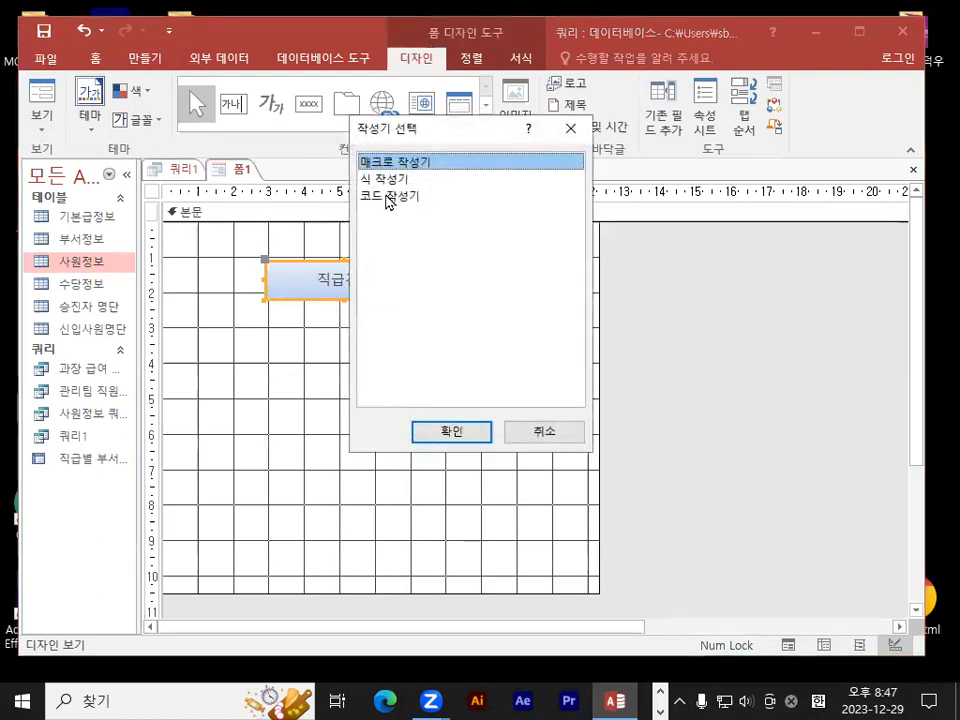
click(443, 431)
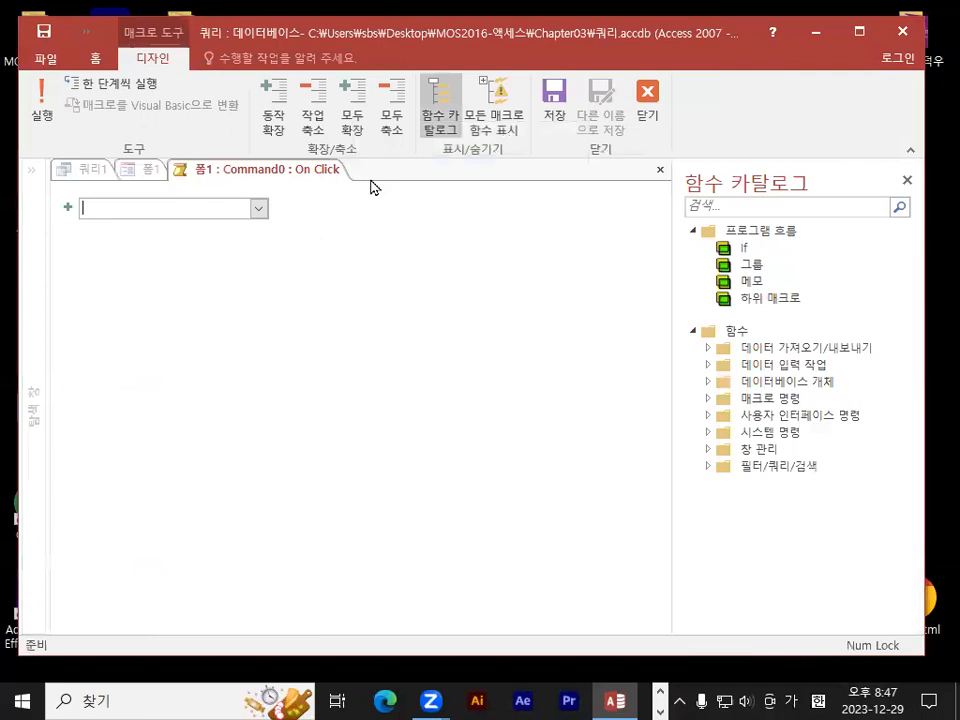
Step: Add an OpenQuery action for the query 쿼리1, then save and close the macro
click(259, 210)
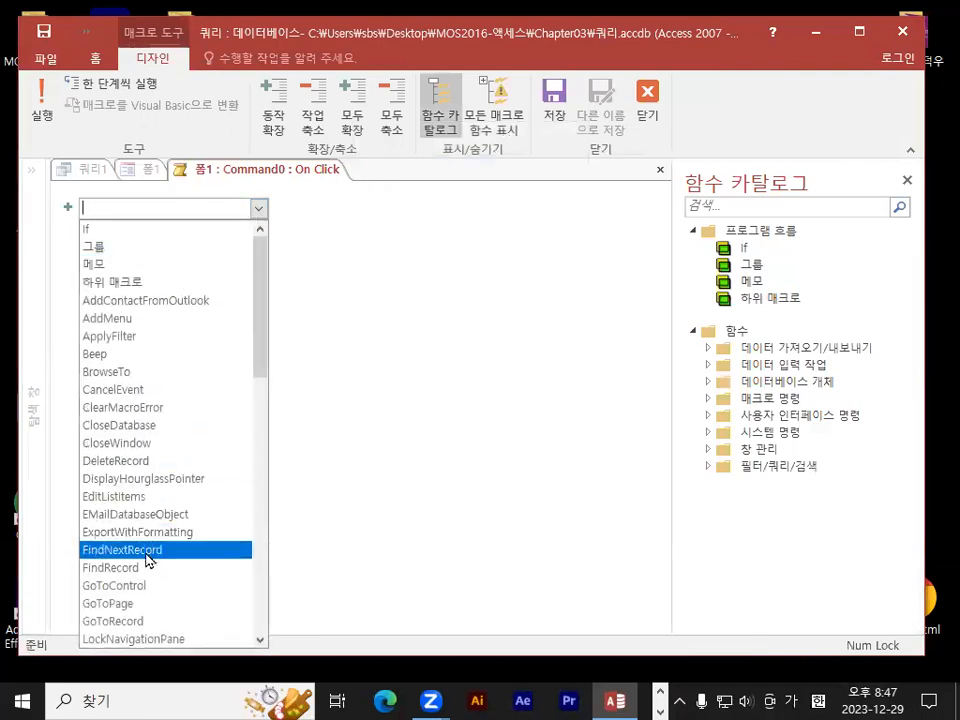
drag(265, 366, 262, 481)
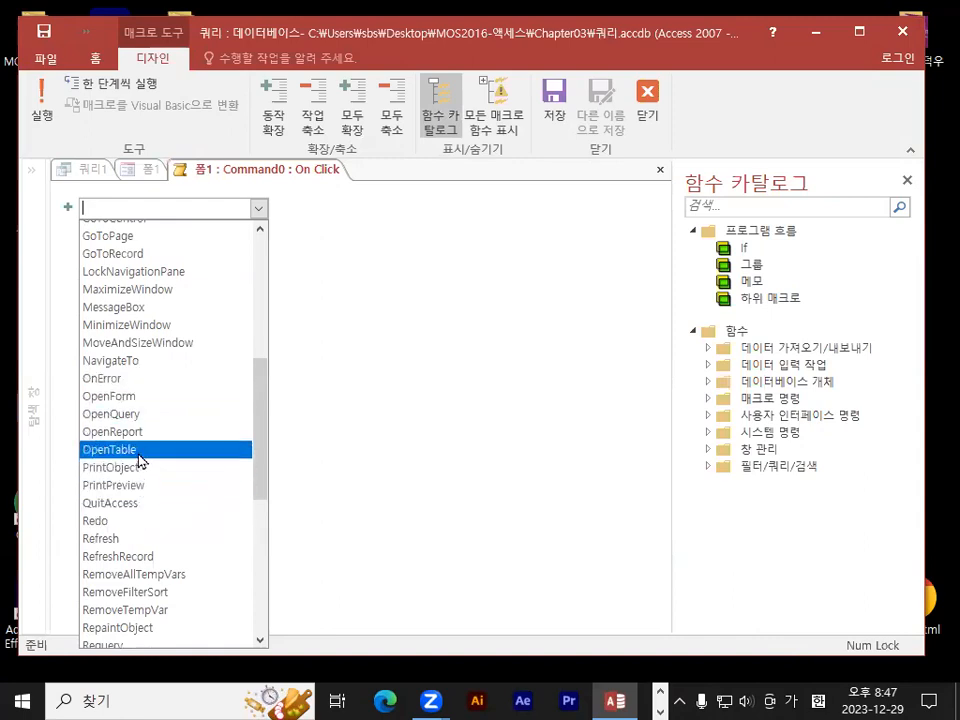
click(110, 414)
click(647, 225)
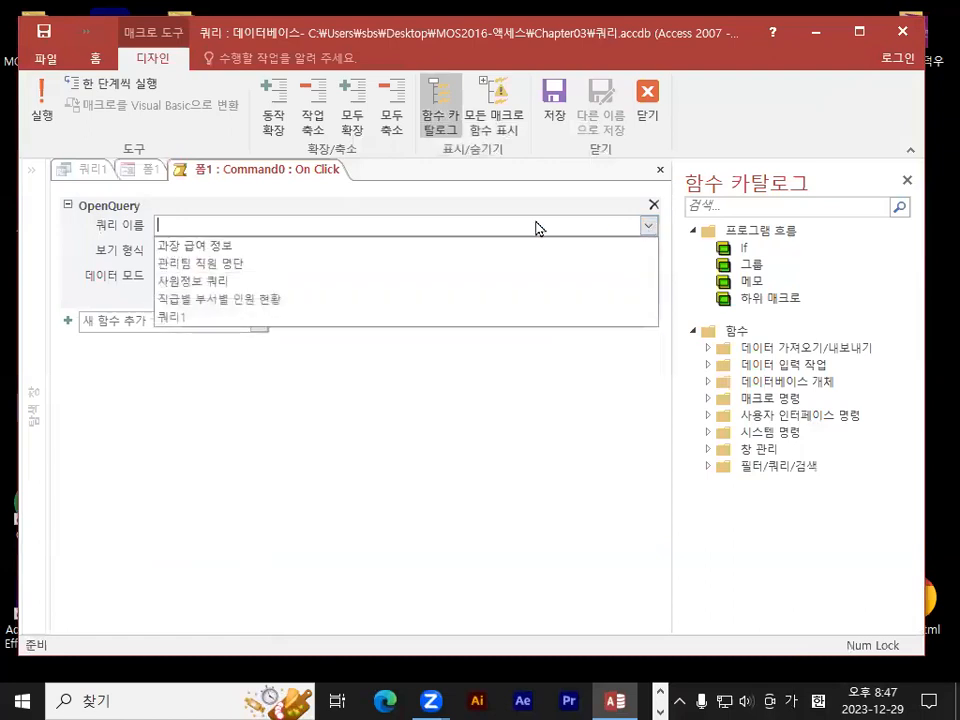
click(198, 318)
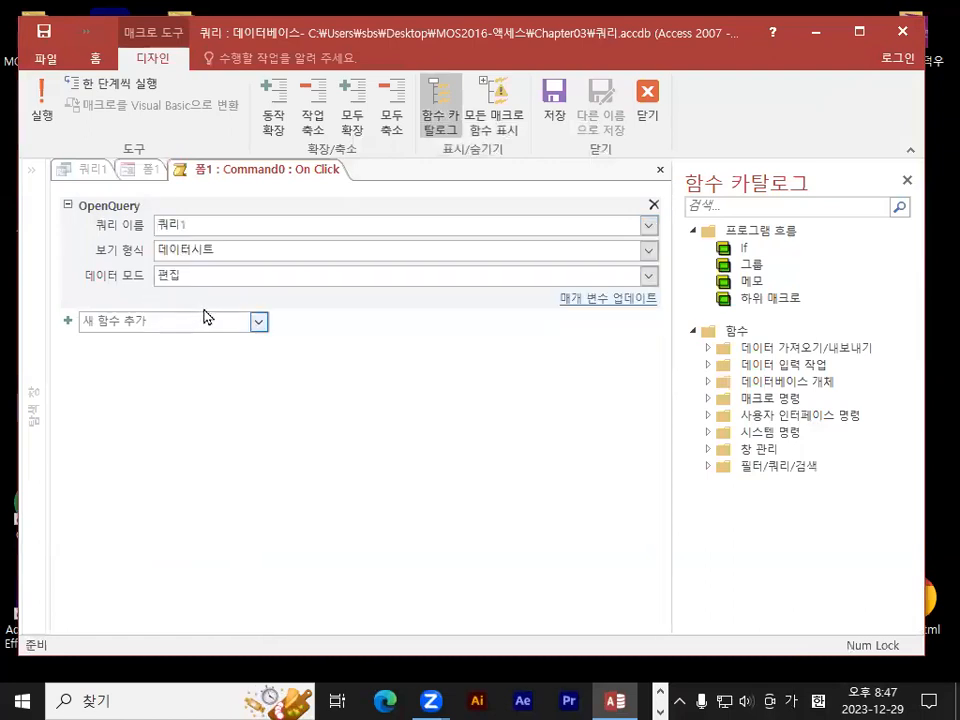
click(655, 108)
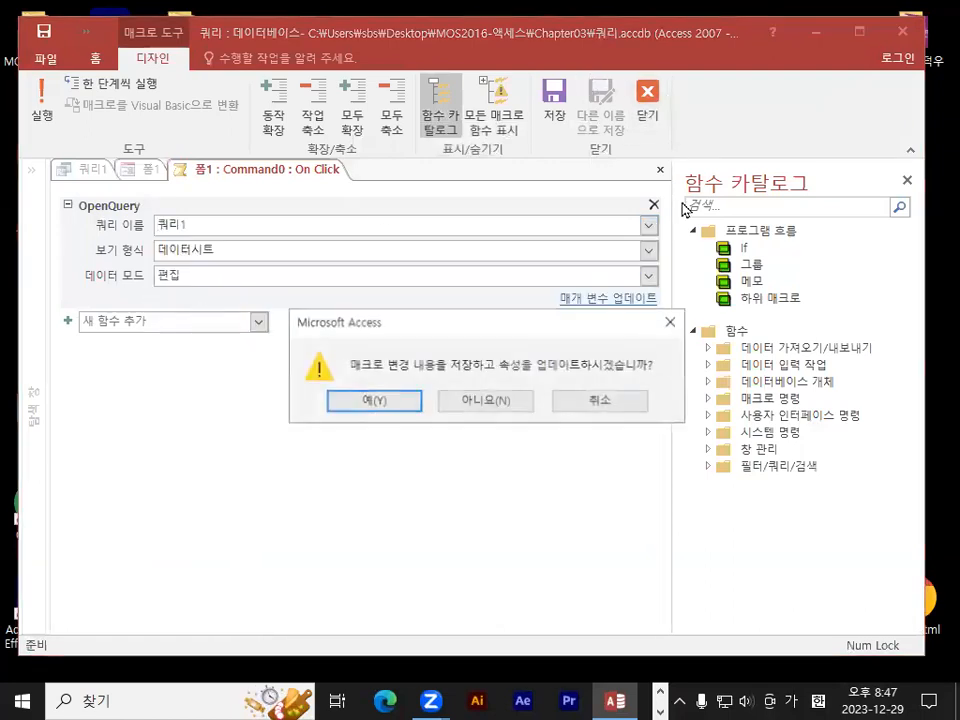
click(372, 401)
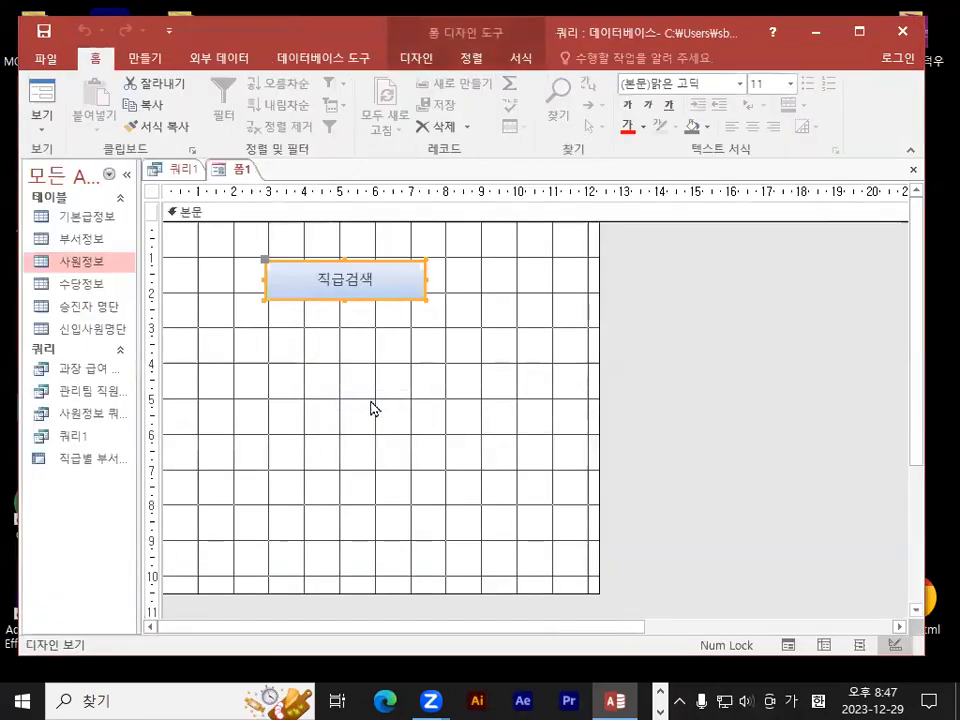
Step: Save the form as 폼1 and display it in Form view
click(43, 31)
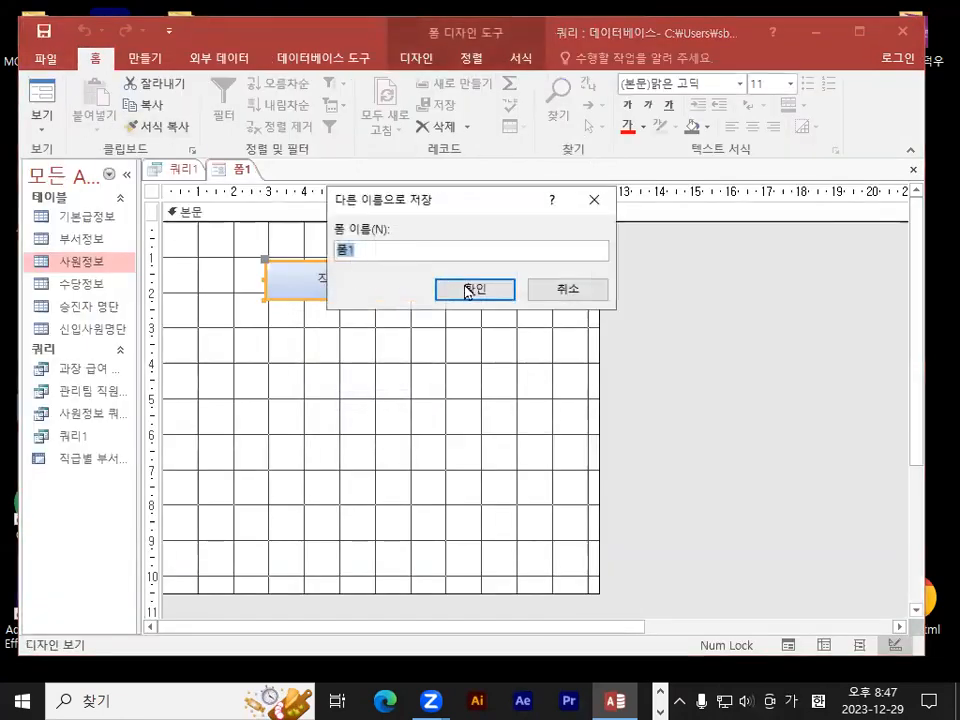
click(467, 287)
click(41, 95)
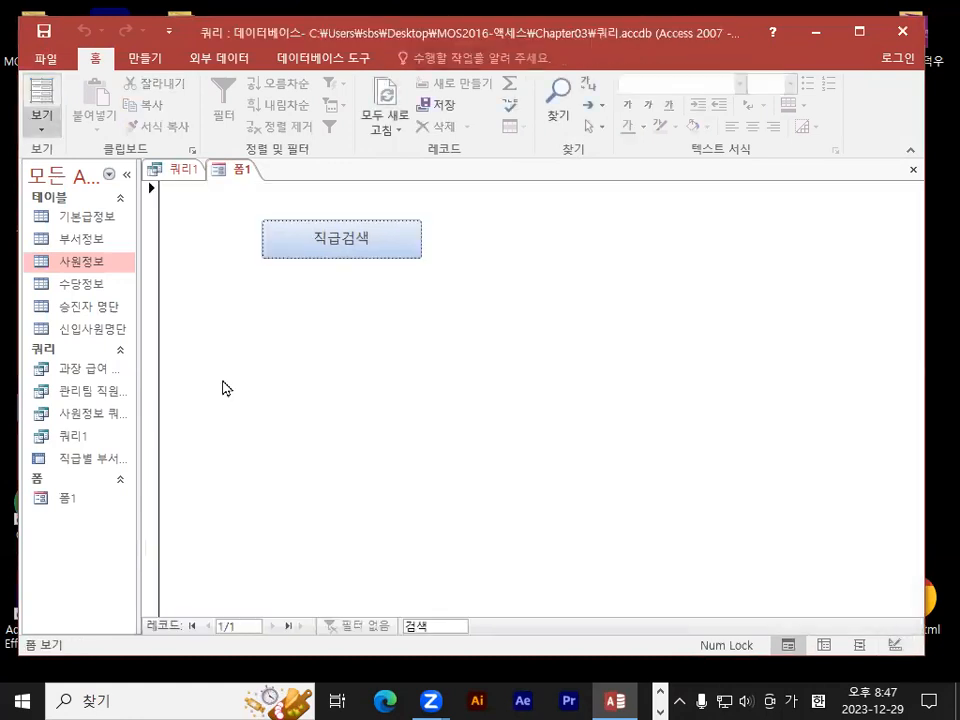
key(ctrl+1)
click(337, 251)
mouse_move(484, 246)
mouse_down()
mouse_move(354, 156)
mouse_move(454, 317)
mouse_up()
key(Escape)
key(ctrl+1)
click(90, 454)
mouse_move(217, 410)
mouse_down()
mouse_move(134, 444)
mouse_move(196, 450)
mouse_up()
drag(122, 414, 251, 277)
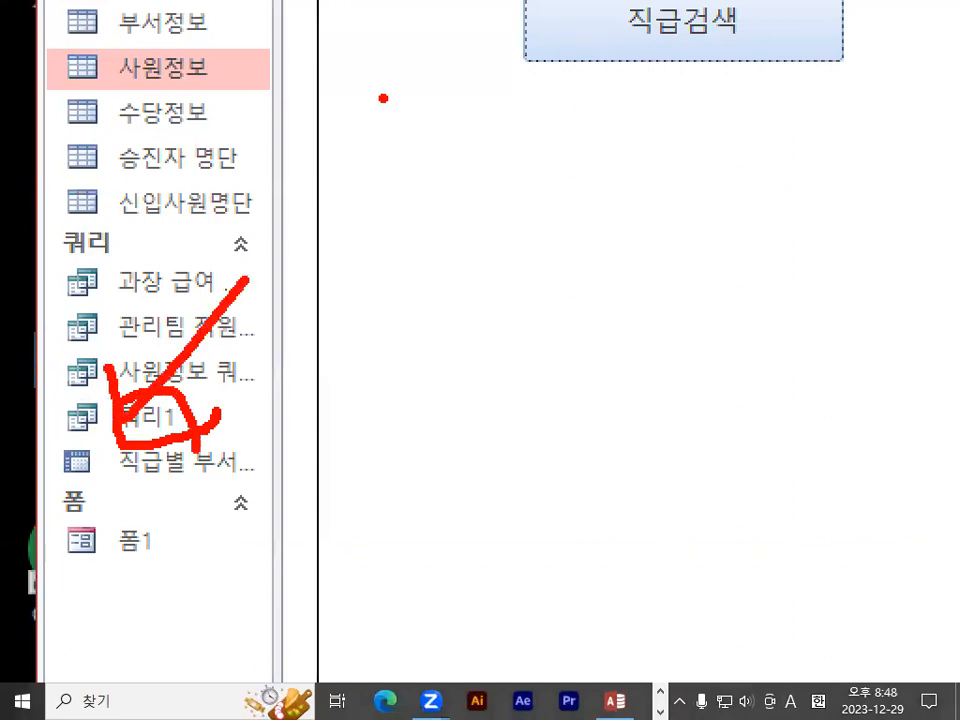
key(Escape)
Step: Test the 직급검색 button with the rank 부장, then close the query results
click(342, 246)
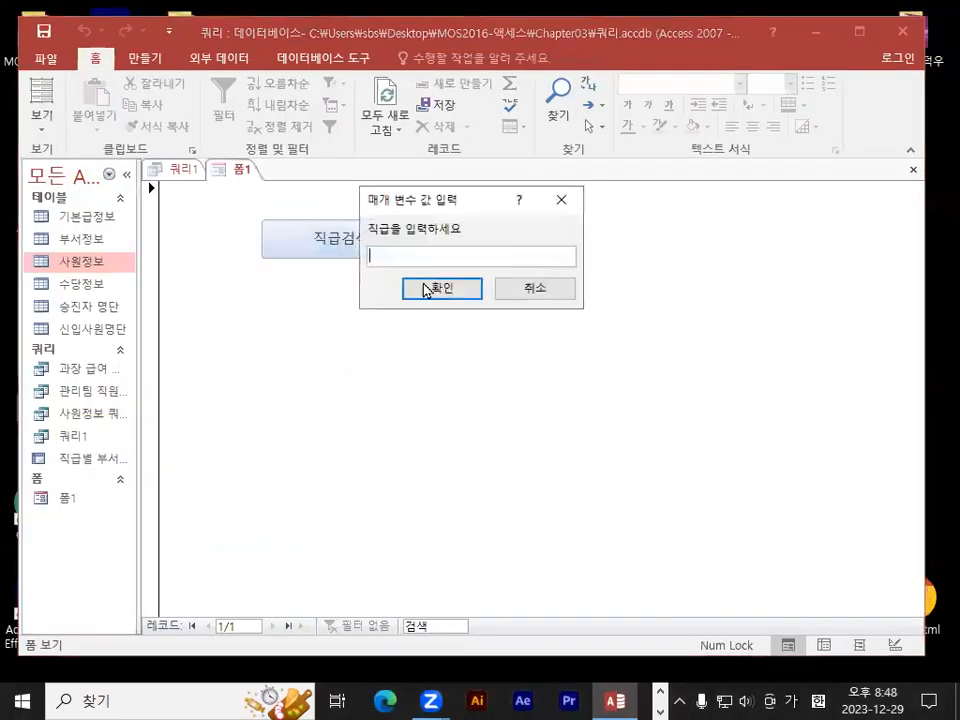
text(부장)
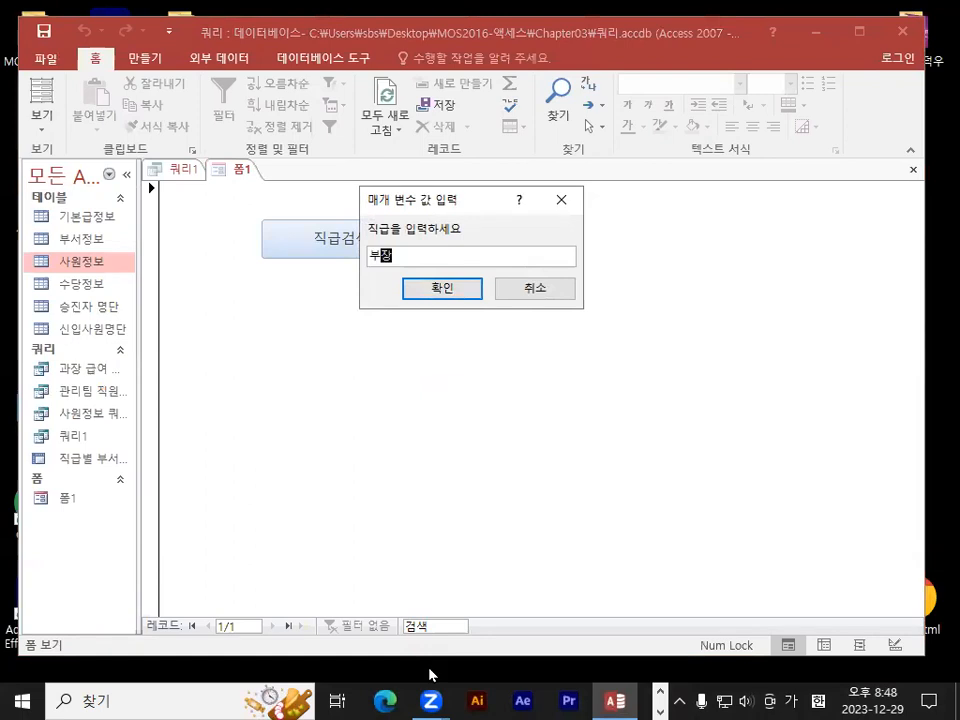
key(Return)
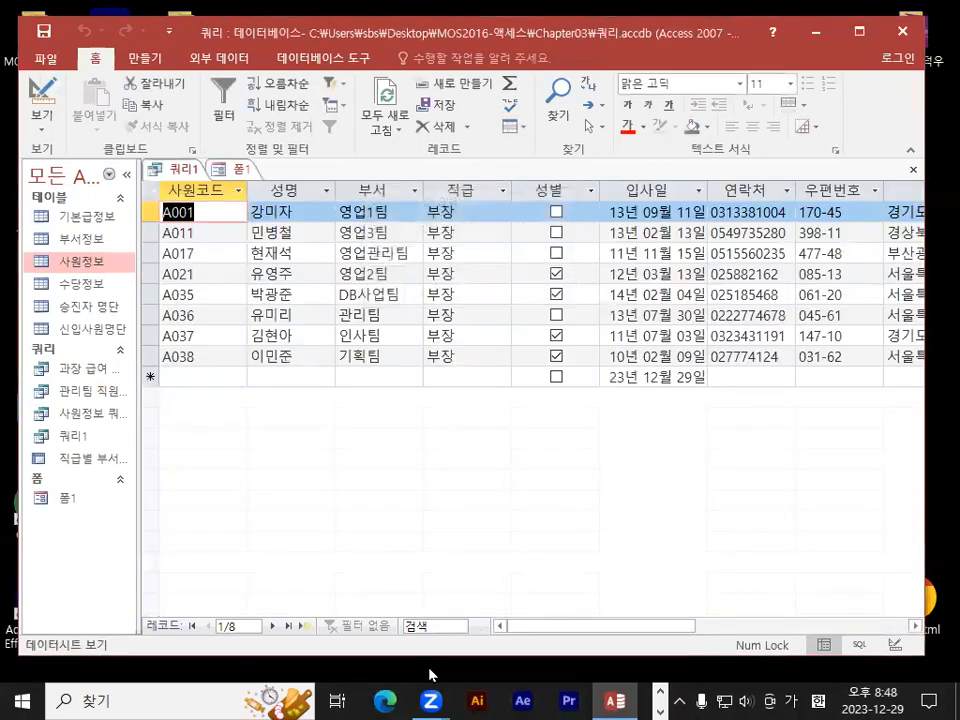
click(912, 169)
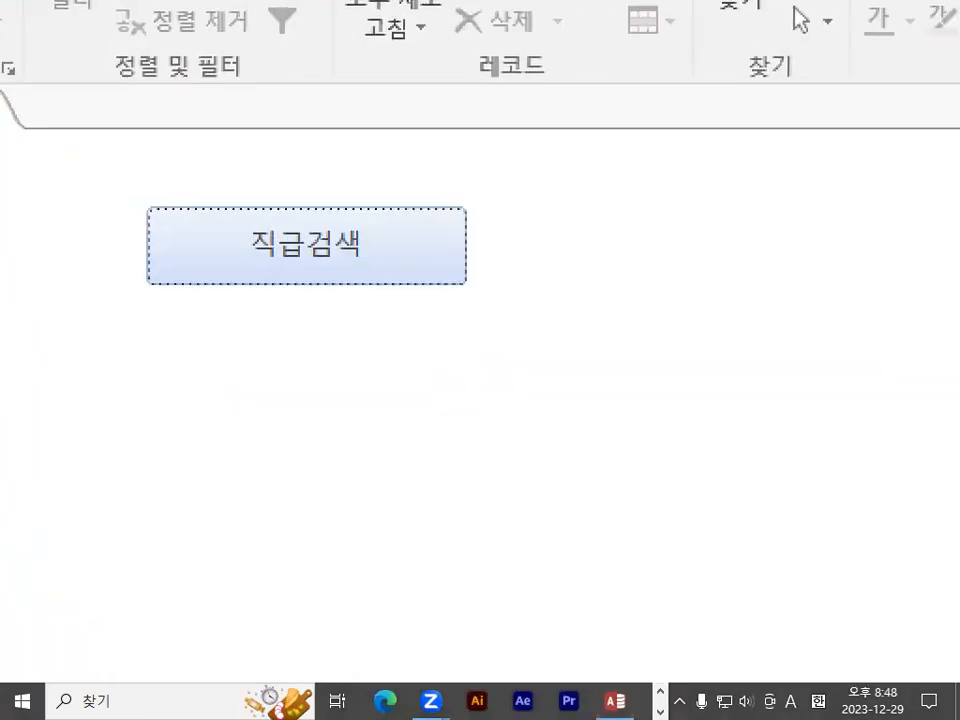
mouse_move(417, 248)
mouse_down()
mouse_move(254, 288)
mouse_move(397, 301)
mouse_up()
mouse_move(229, 341)
mouse_down()
mouse_move(229, 416)
mouse_move(374, 364)
mouse_move(276, 381)
mouse_up()
key(Escape)
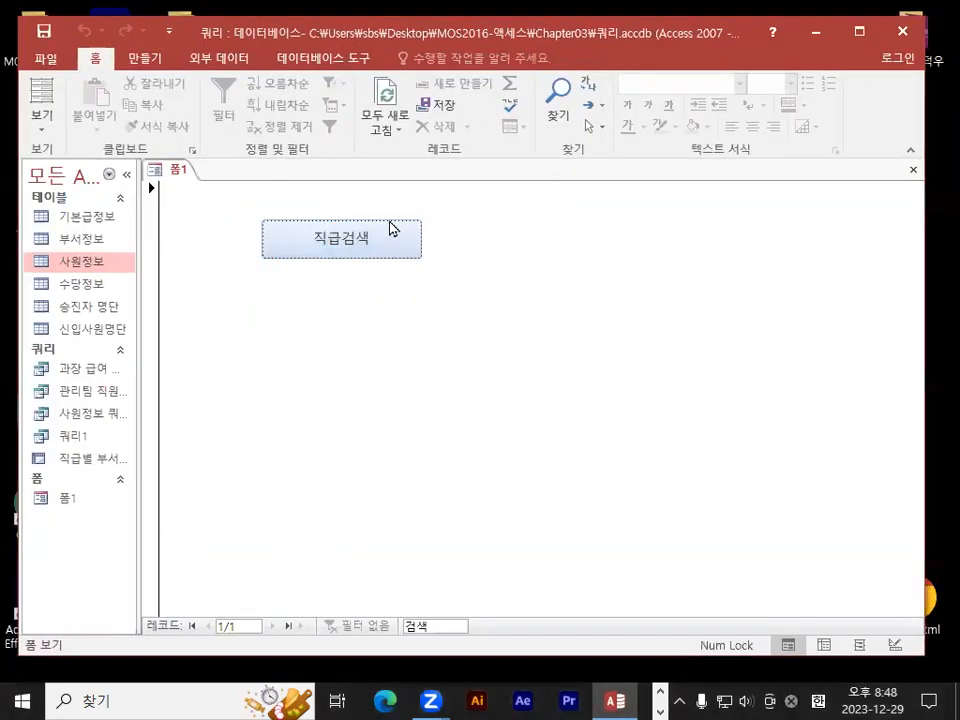
Step: Run the 직급검색 button again with the rank 과장 and close the resulting datasheet
click(387, 240)
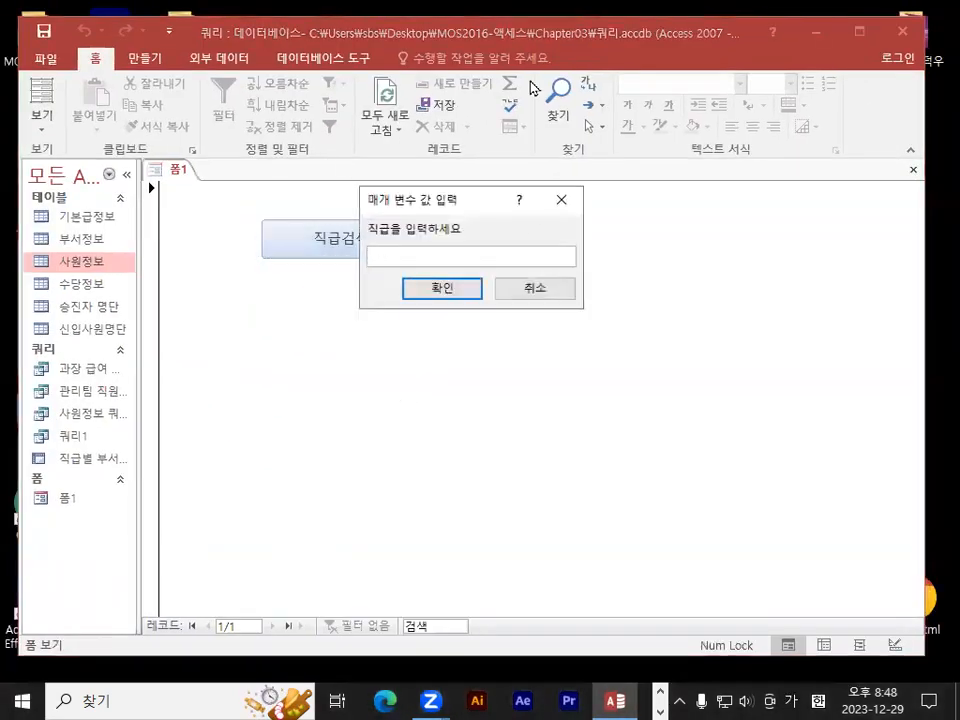
text(ㄱ과장)
key(Return)
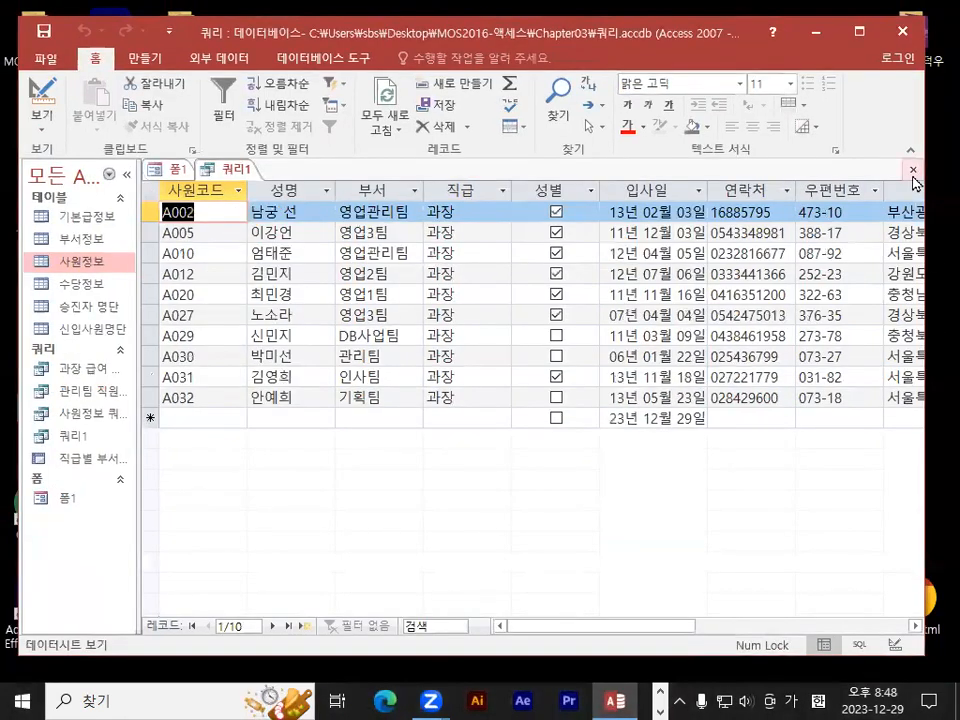
click(913, 171)
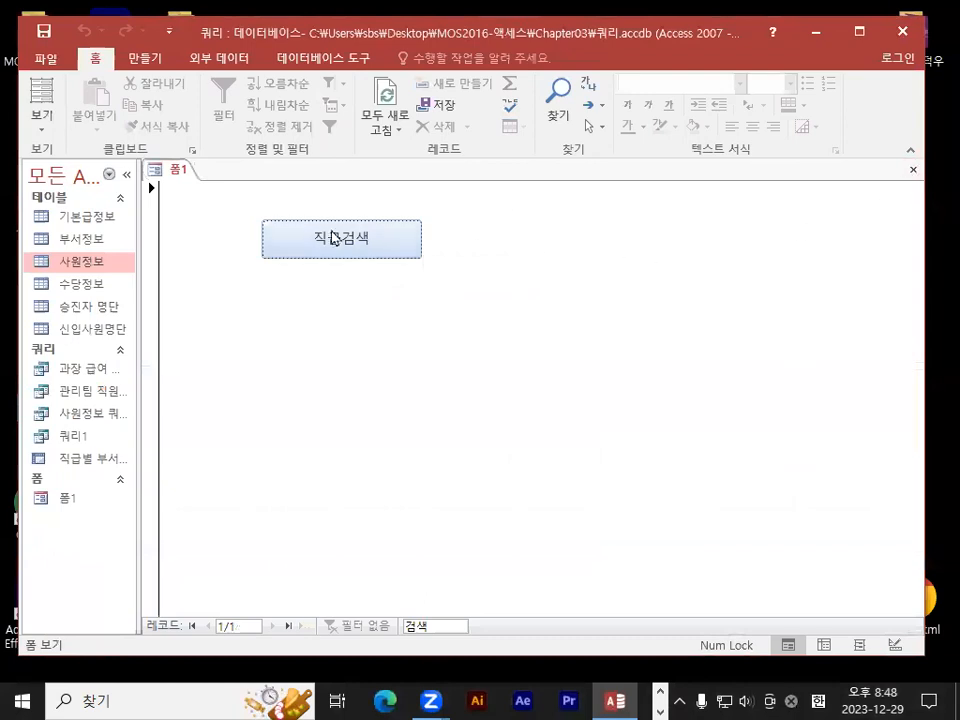
Step: Switch 폼1 back to Design view and close the form
click(49, 138)
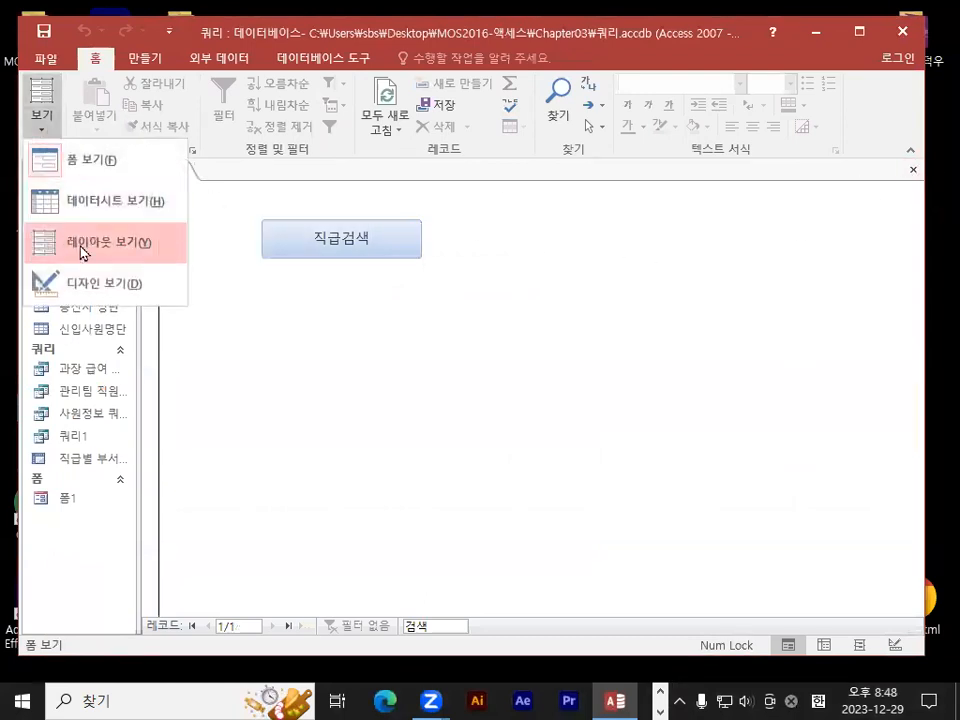
click(60, 283)
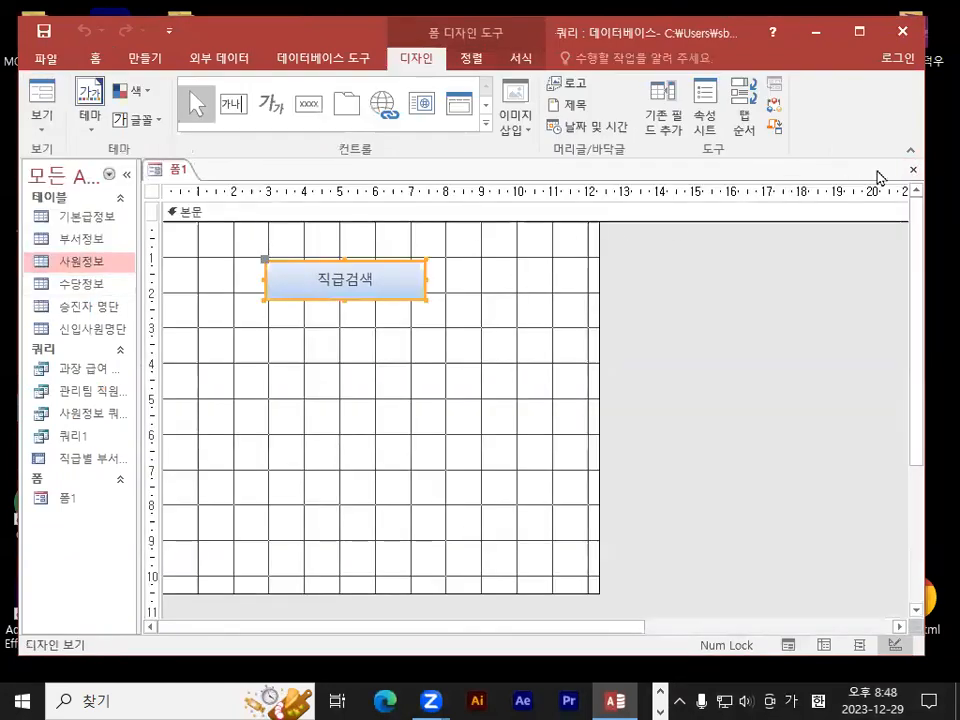
click(913, 169)
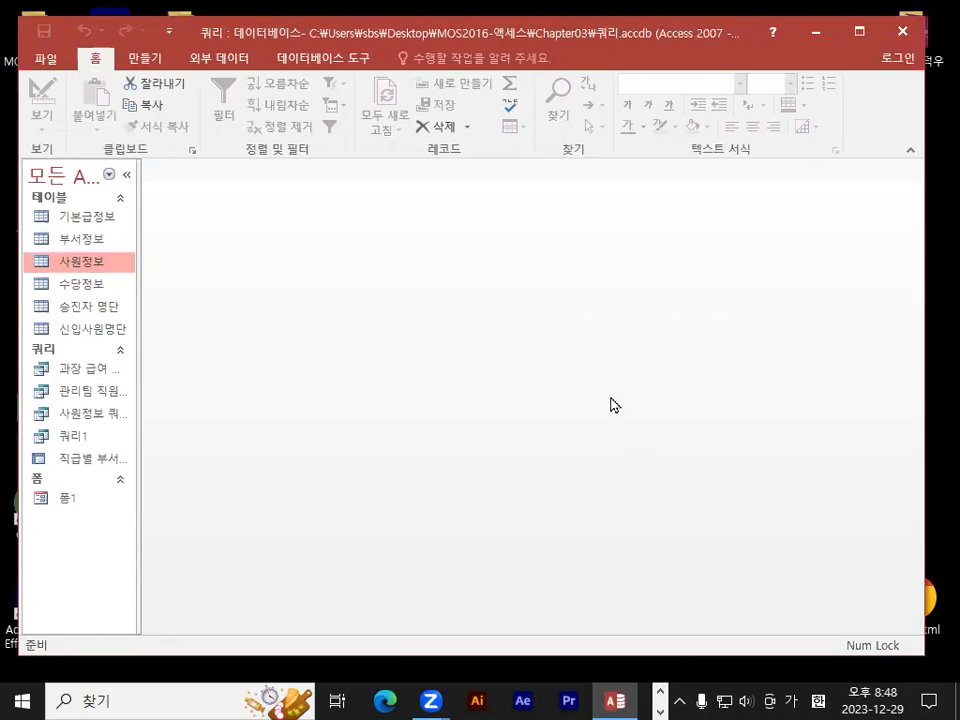
Step: Review the wizard types offered for a new query, then cancel without creating one
click(144, 58)
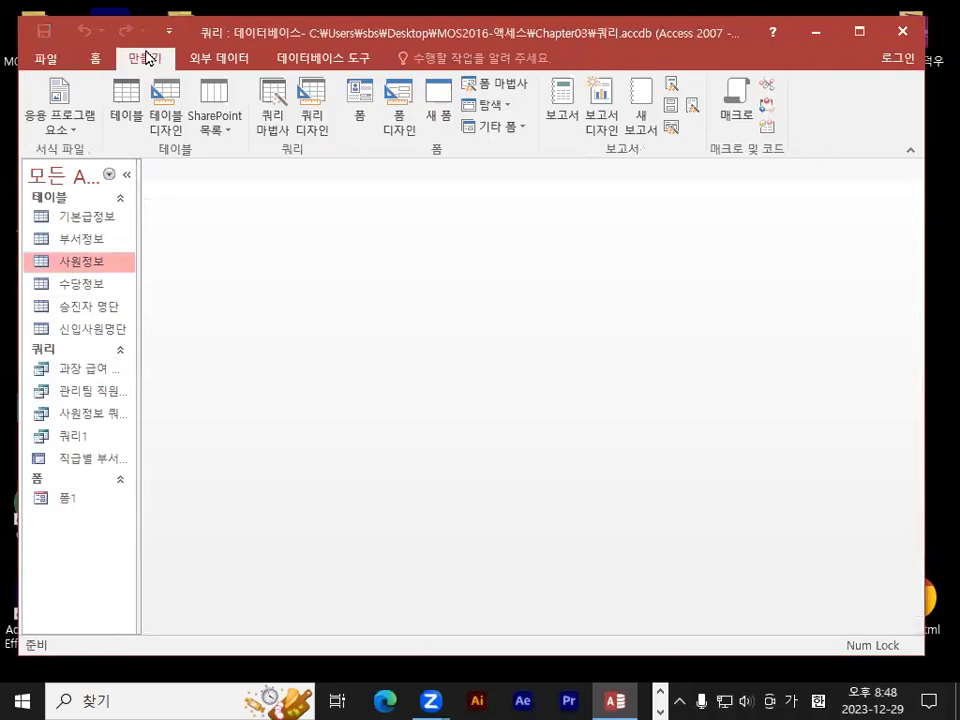
click(268, 116)
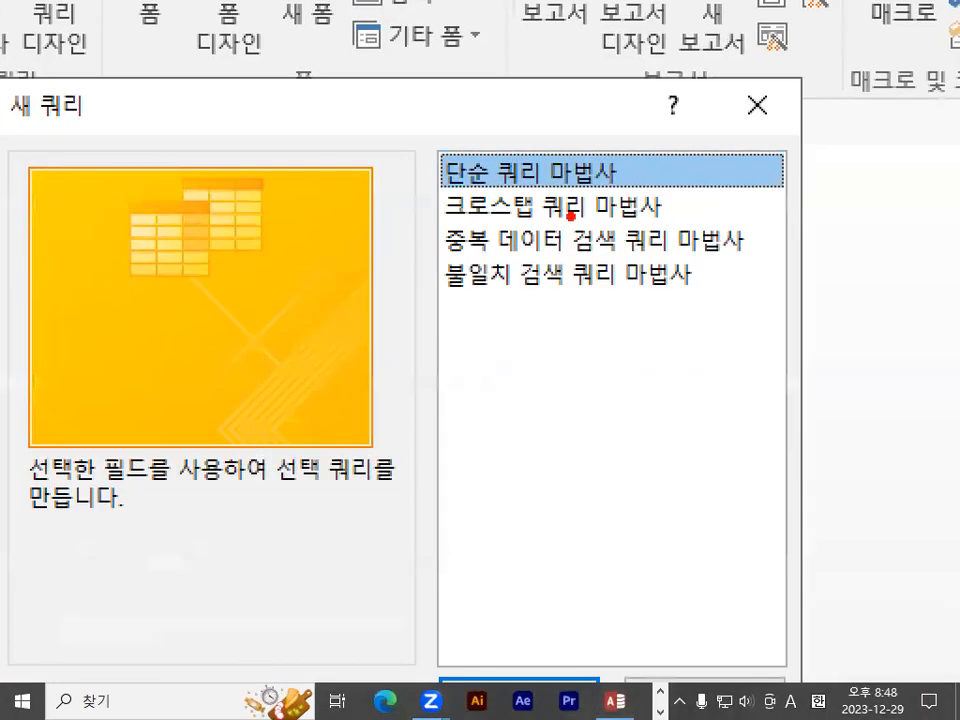
mouse_move(770, 250)
mouse_down()
mouse_move(769, 285)
mouse_move(735, 95)
mouse_move(772, 308)
mouse_up()
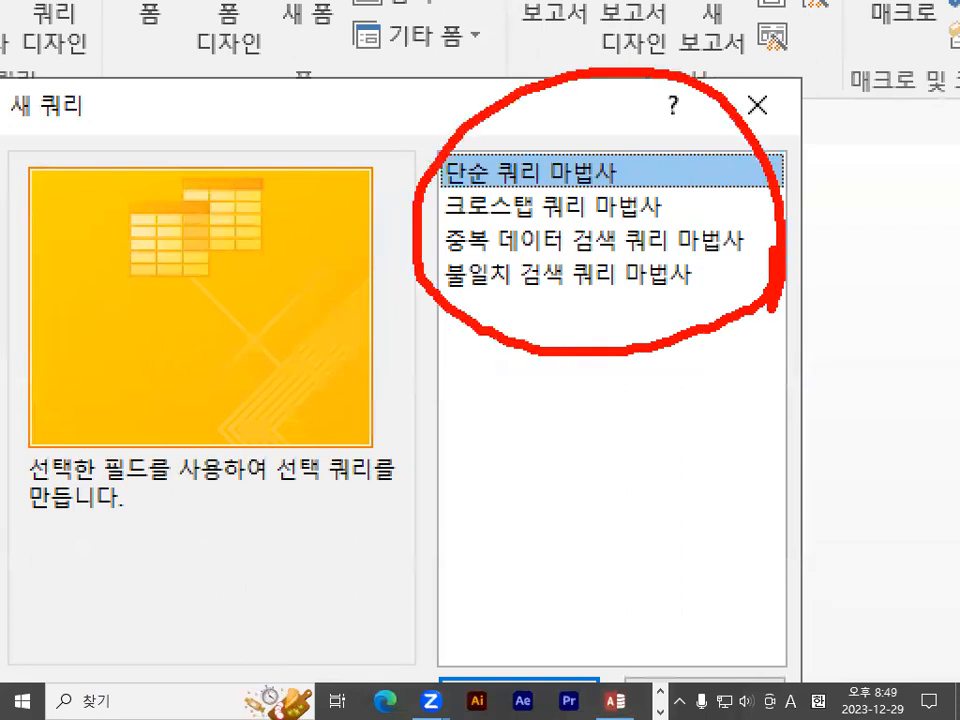
key(Escape)
click(641, 463)
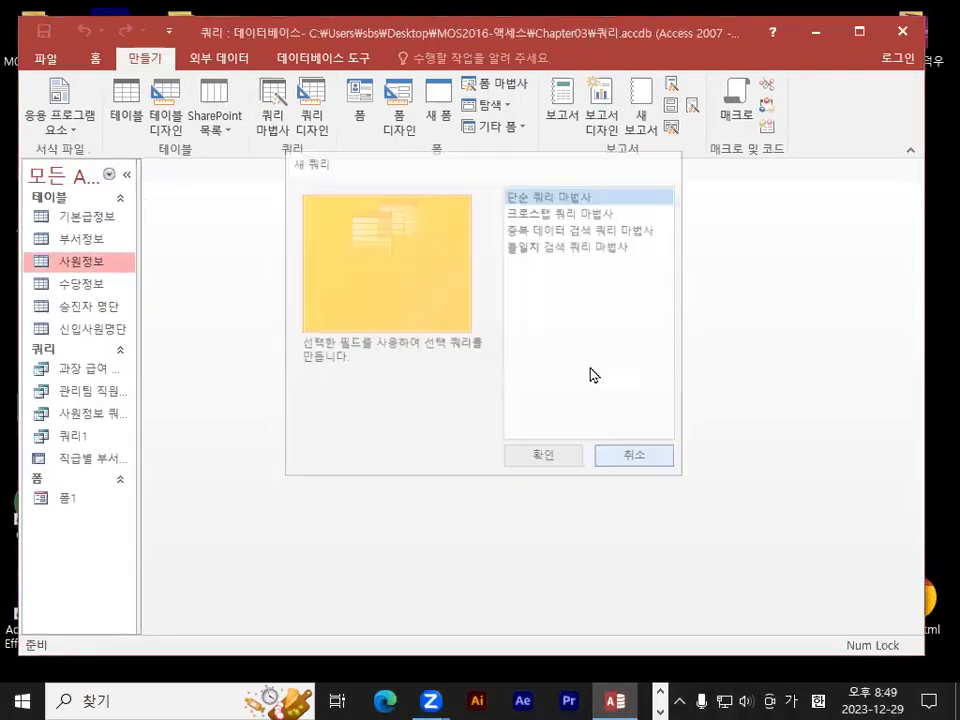
key(ctrl+1)
click(323, 91)
mouse_move(380, 159)
mouse_down()
mouse_move(354, 90)
mouse_move(376, 165)
mouse_up()
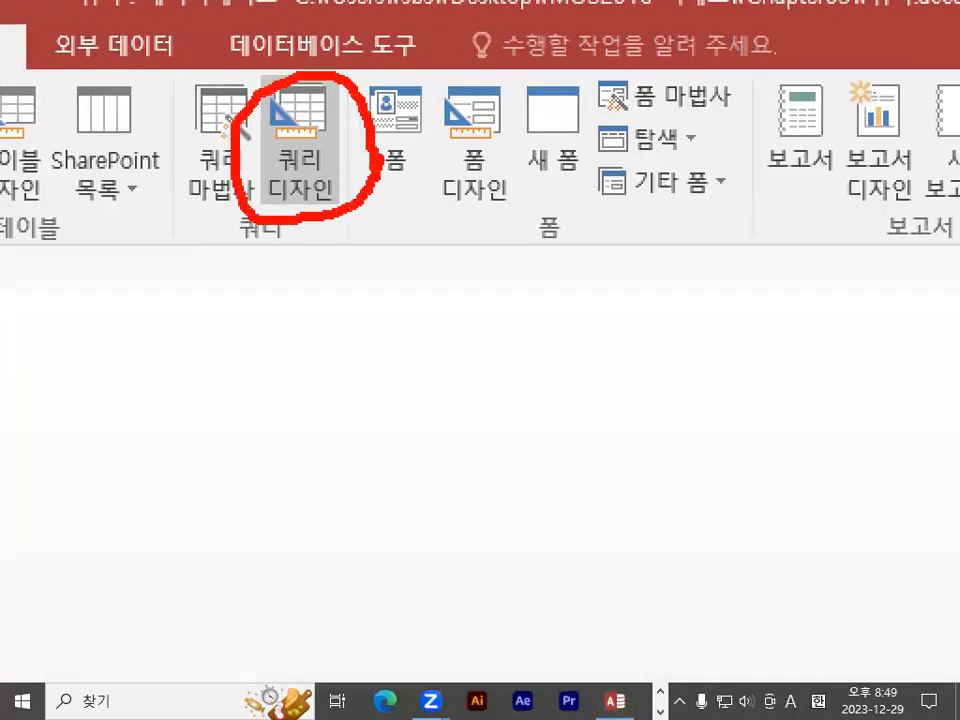
key(Escape)
Step: Create a new query in Design view with the 사원정보 table and enlarge the design grid area
click(319, 113)
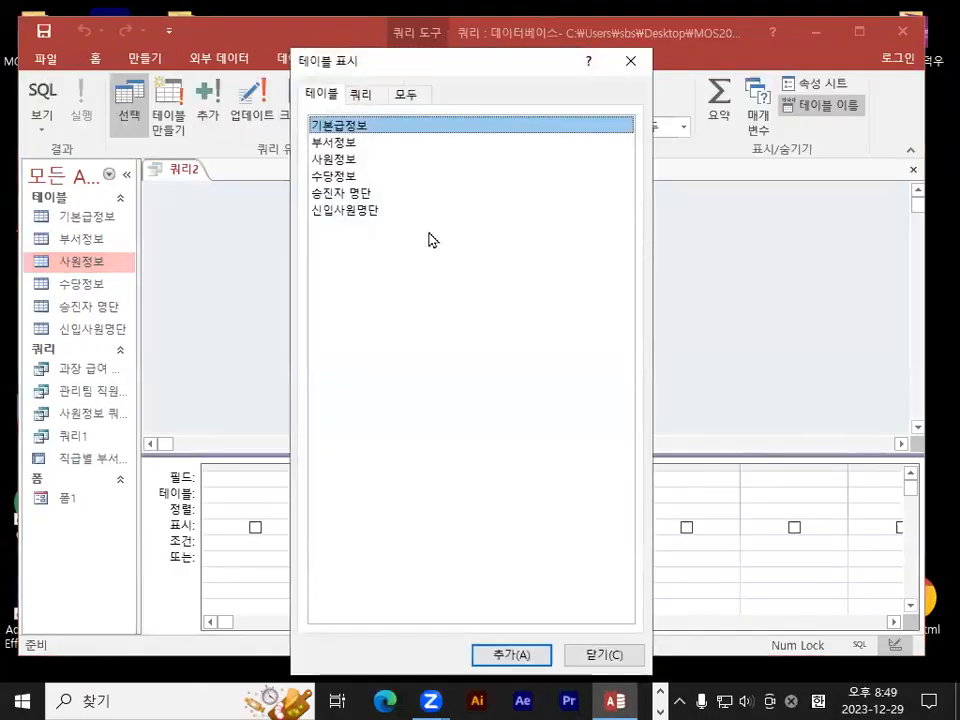
click(345, 158)
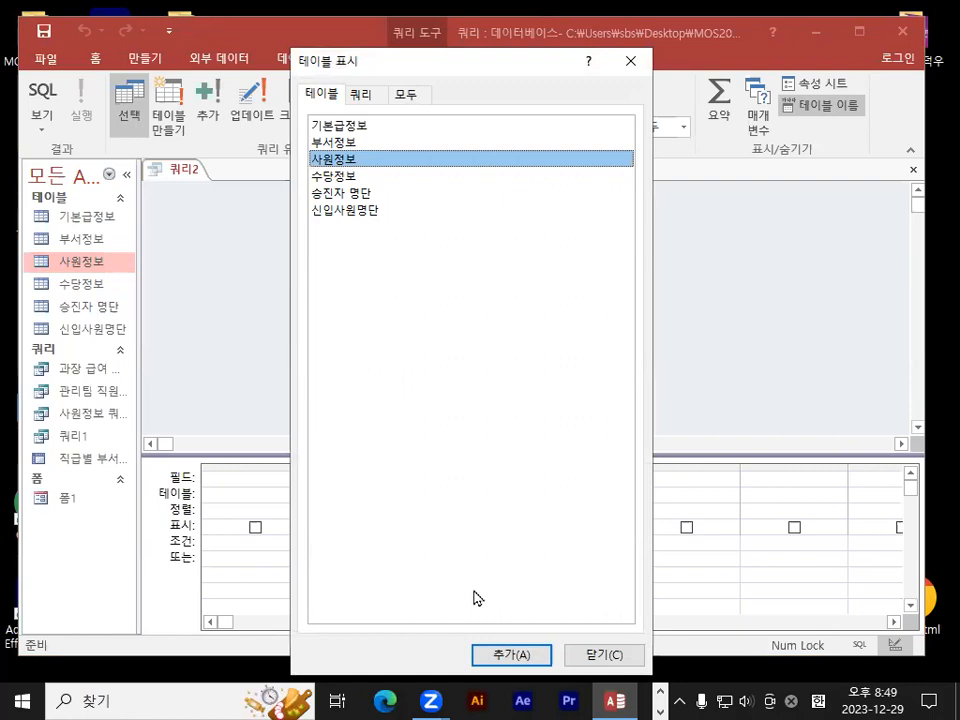
click(512, 657)
click(612, 655)
drag(533, 455, 557, 347)
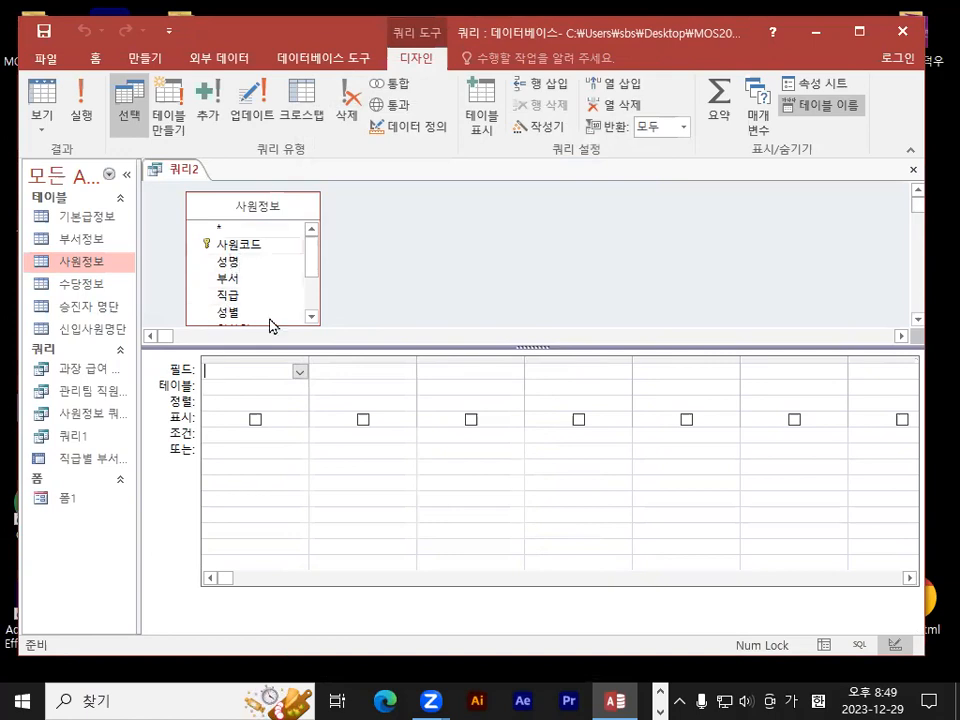
Step: Add all 사원정보 fields from 사원코드 through 기타 to the query design grid, starting in the first column
click(234, 244)
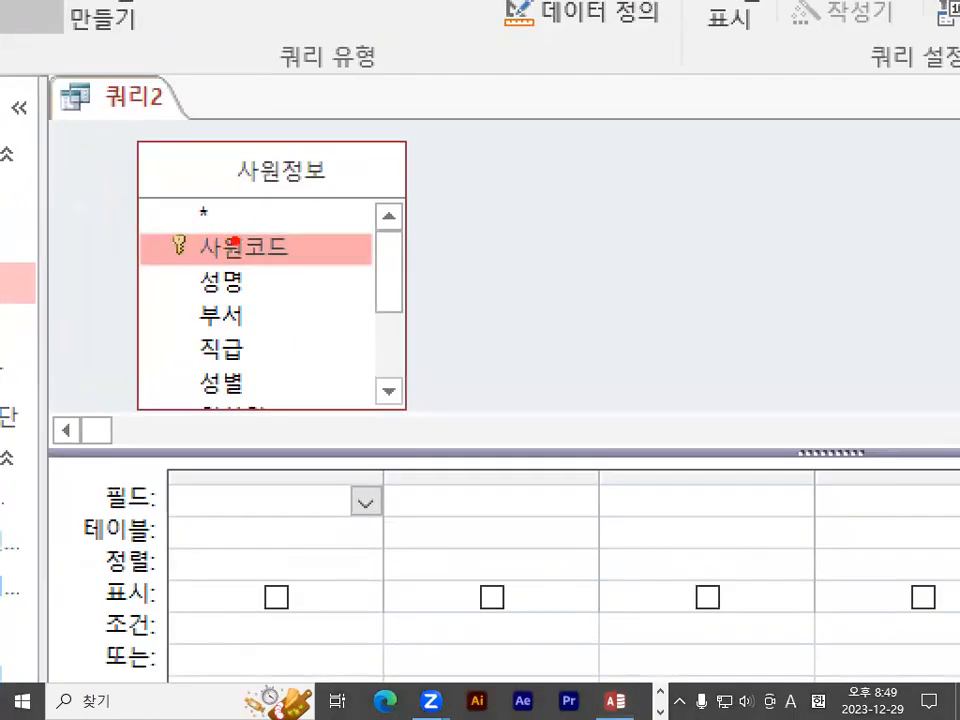
mouse_move(287, 240)
mouse_down()
mouse_move(200, 268)
mouse_move(290, 248)
mouse_move(299, 327)
mouse_move(210, 330)
mouse_move(240, 312)
mouse_move(252, 281)
mouse_up()
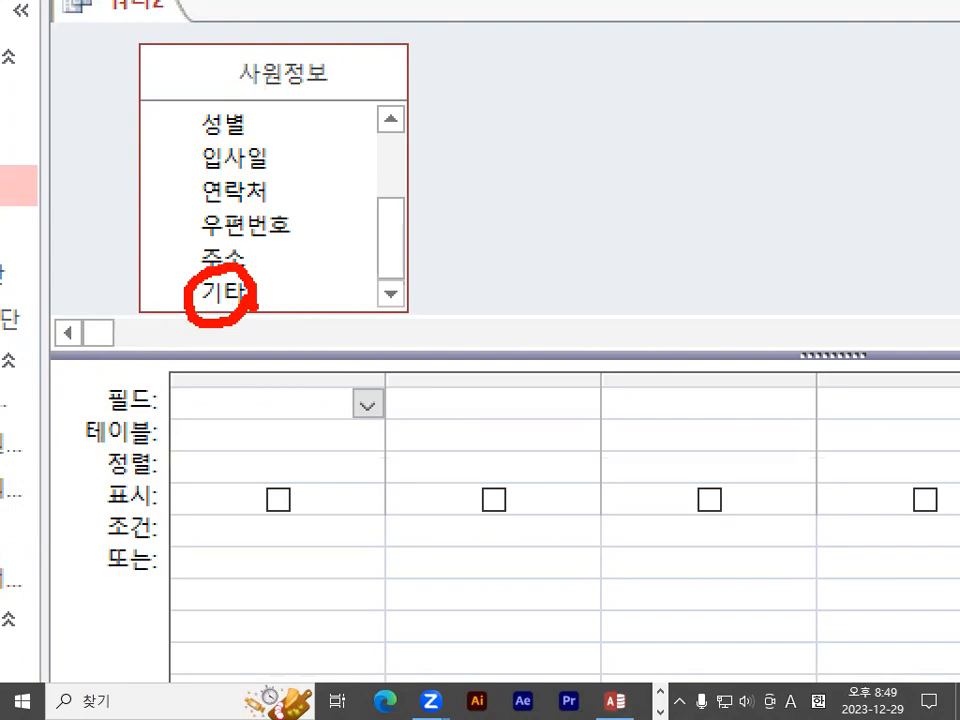
key(Escape)
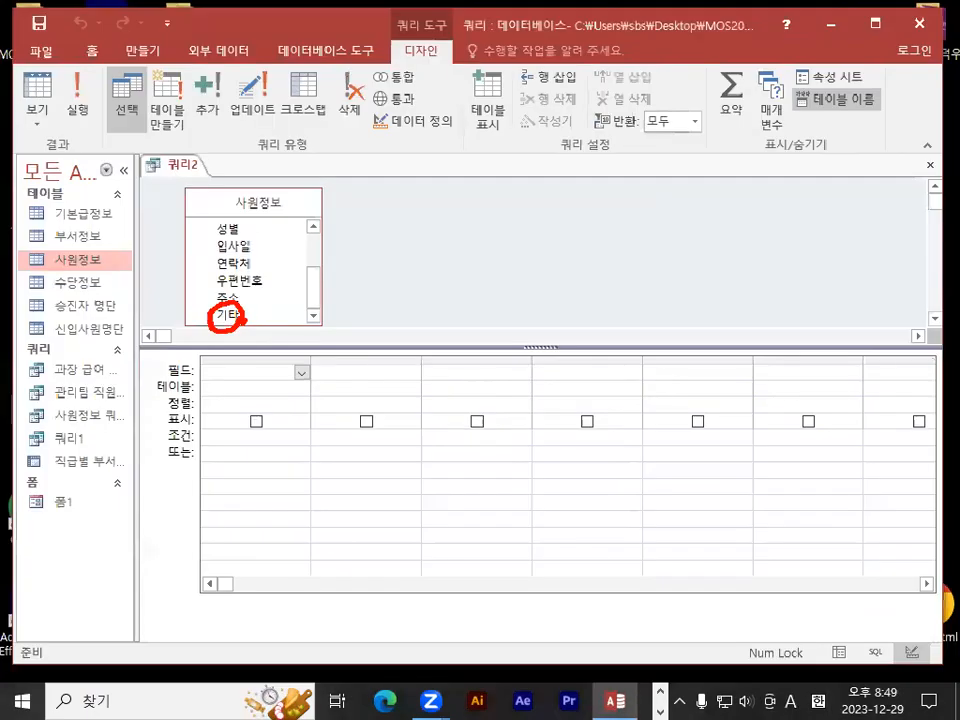
shift+click(230, 318)
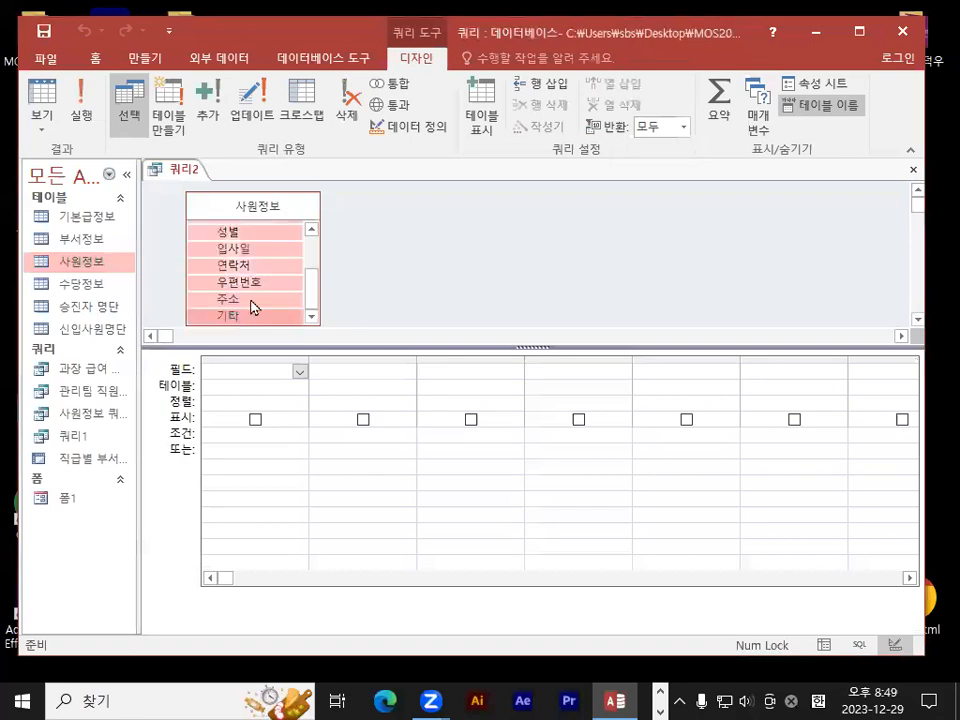
mouse_move(311, 300)
mouse_down()
mouse_move(316, 238)
mouse_move(254, 212)
mouse_move(274, 192)
mouse_move(284, 198)
mouse_move(290, 418)
mouse_move(314, 436)
mouse_up()
key(ctrl+1)
click(203, 294)
drag(165, 508, 817, 491)
key(Escape)
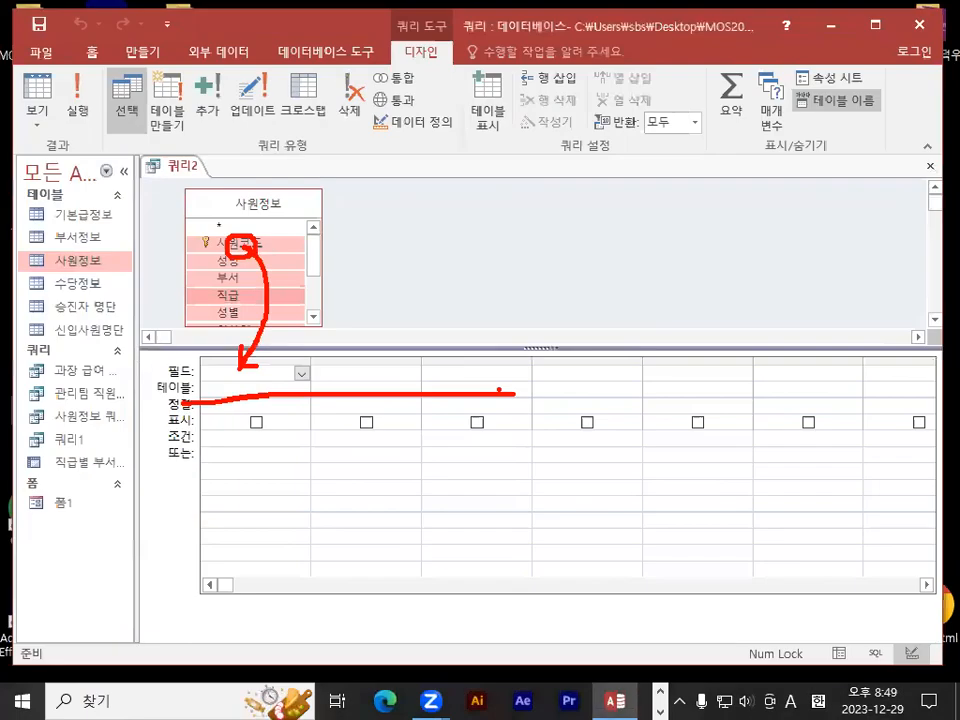
mouse_move(231, 240)
mouse_down()
mouse_move(231, 369)
mouse_move(218, 360)
mouse_up()
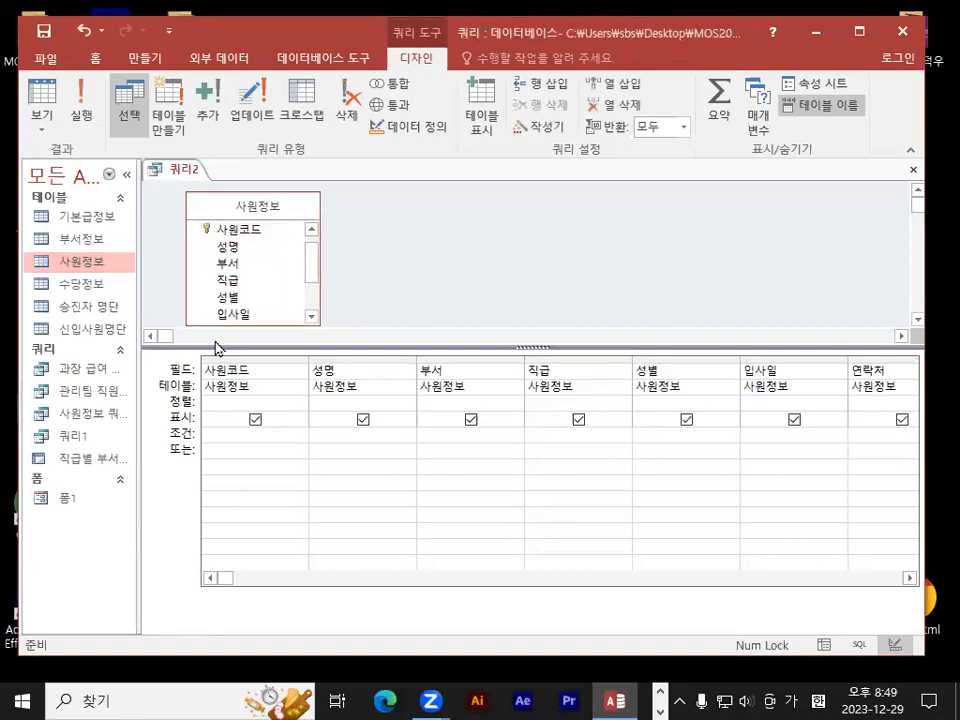
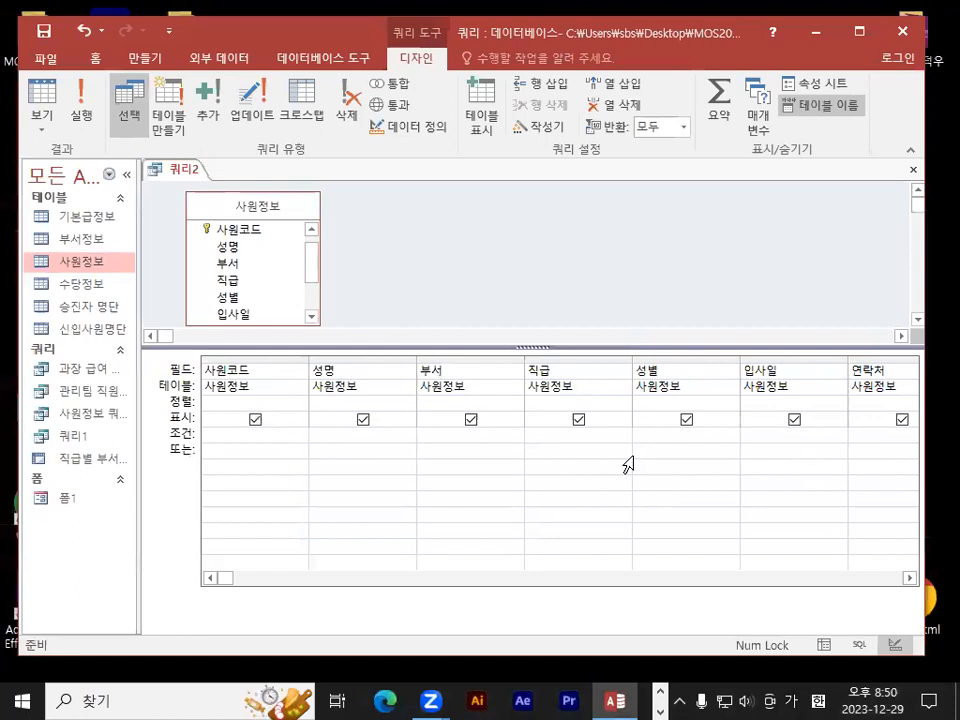
Step: Enter [남자직원] as the criterion for the 성별 field
click(650, 434)
text([남자직원])
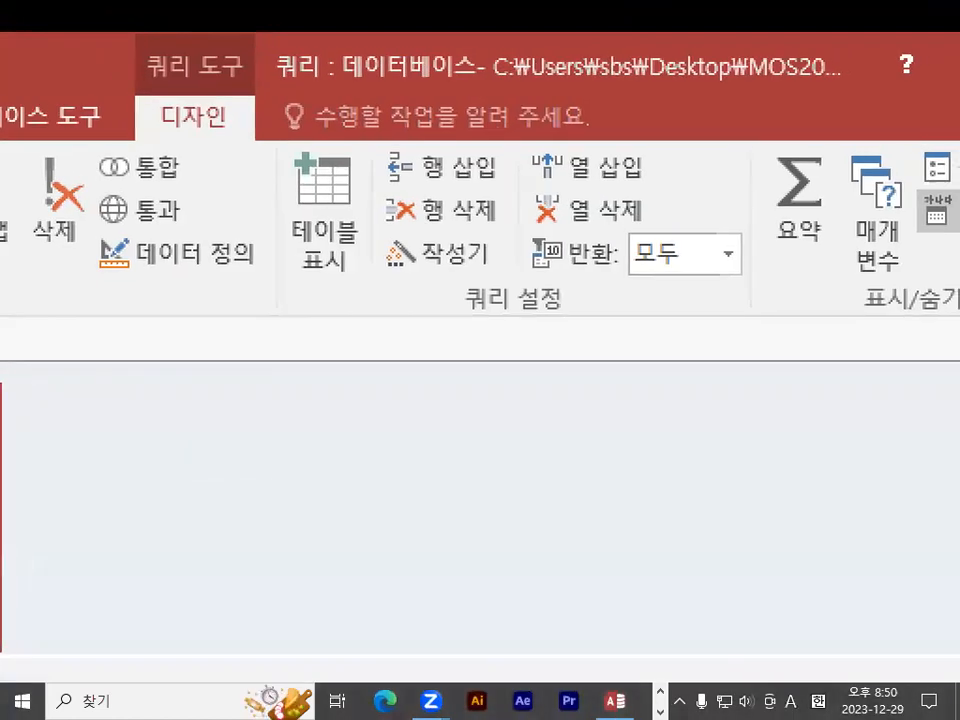
mouse_move(758, 265)
mouse_down()
mouse_move(680, 252)
mouse_move(740, 152)
mouse_move(770, 263)
mouse_up()
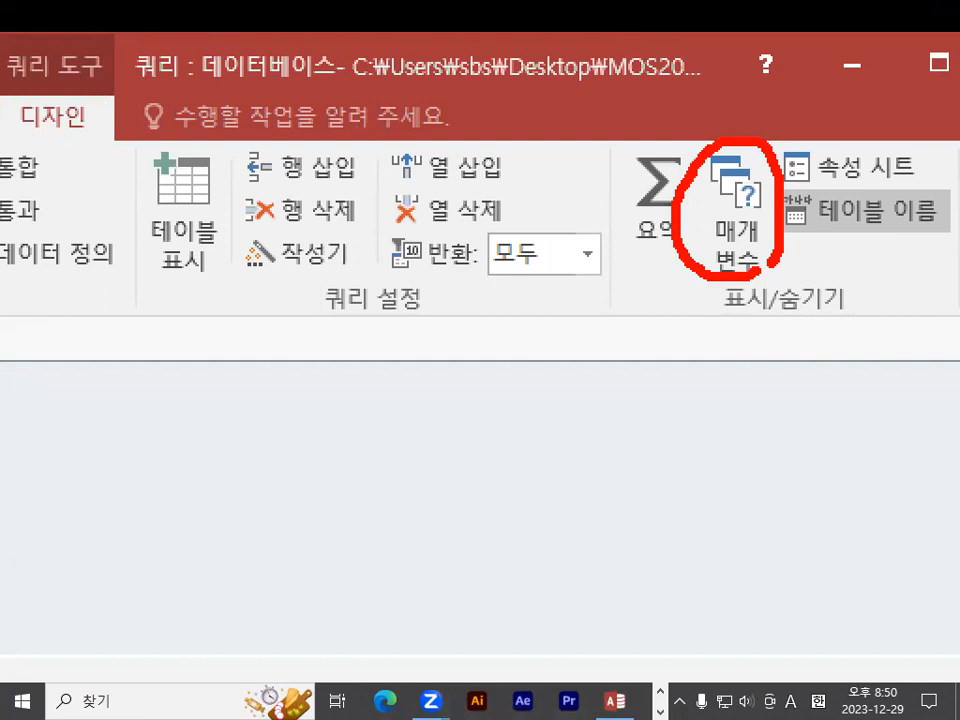
key(Escape)
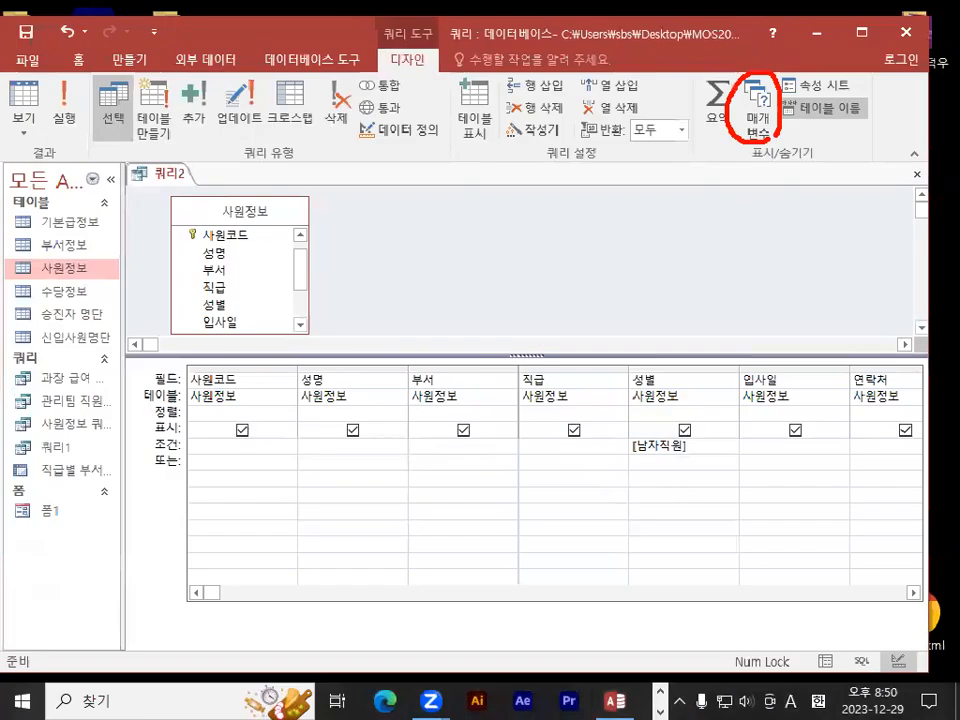
Step: Open the query's parameter definitions and set the first row's data type to 예/아니요
click(757, 105)
key(ctrl+1)
mouse_move(638, 292)
mouse_down()
mouse_move(578, 305)
mouse_move(654, 288)
mouse_up()
key(Escape)
click(580, 309)
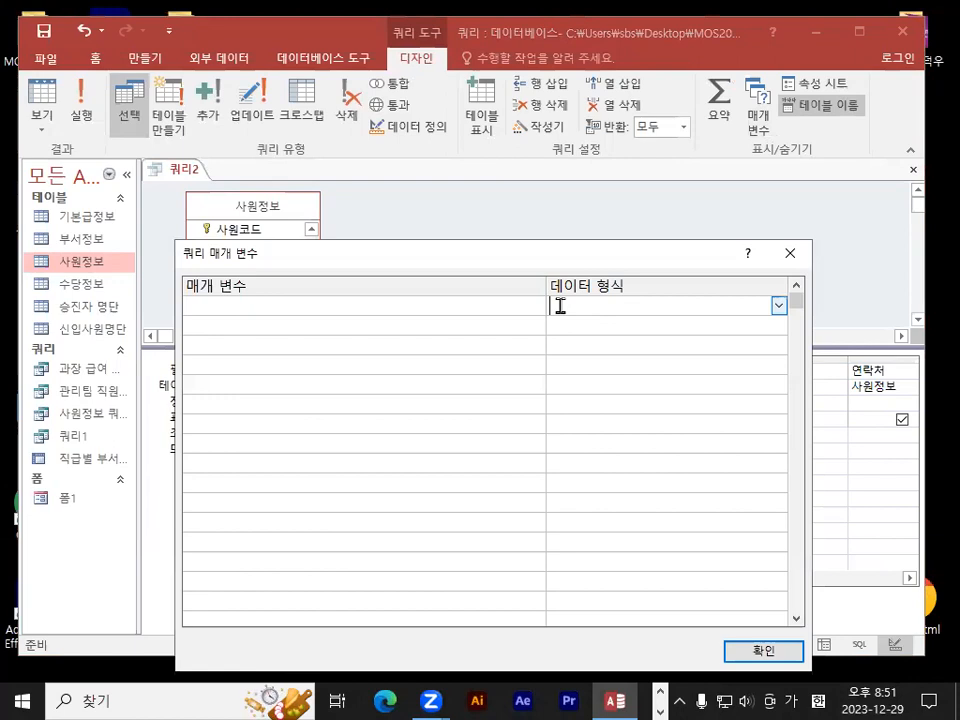
key(ctrl+1)
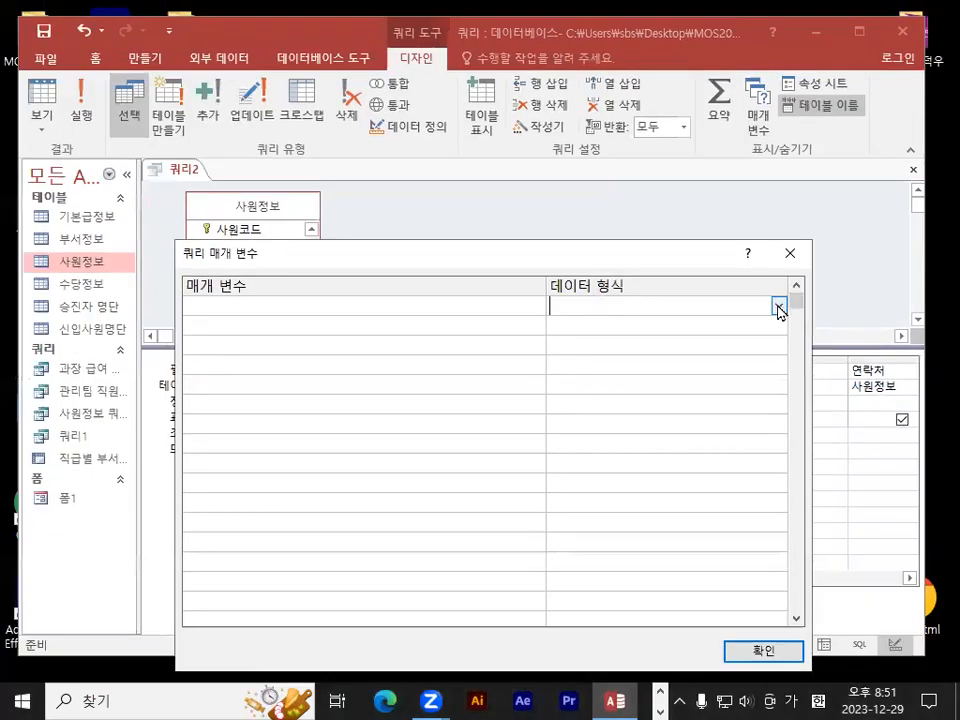
click(772, 298)
click(568, 348)
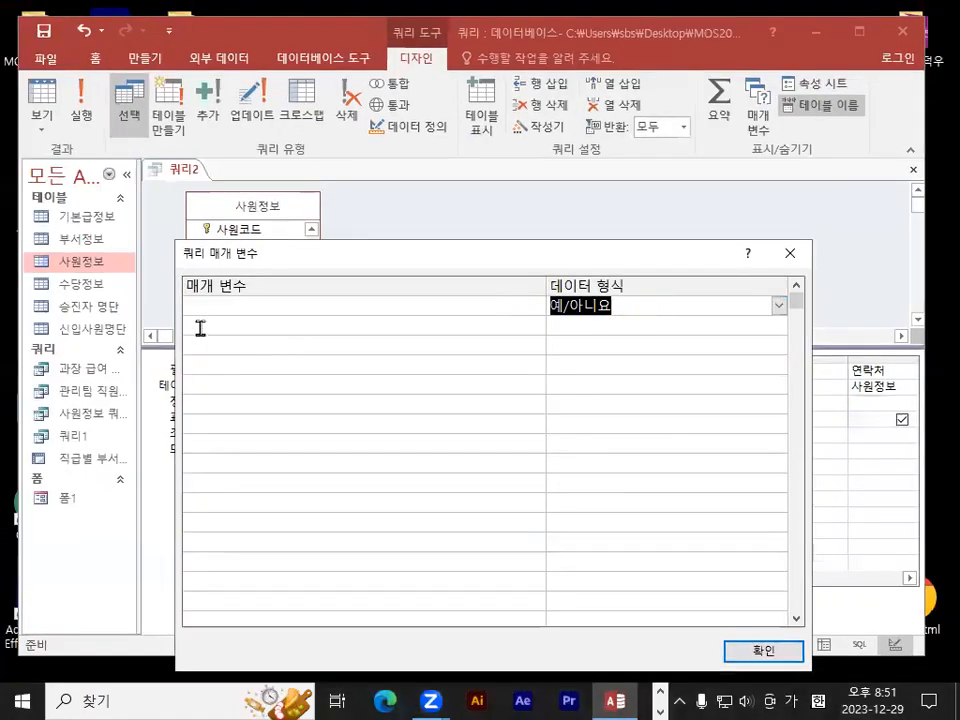
Step: Name the 예/아니요 parameter 남자직원 and accept the parameter definitions
click(199, 310)
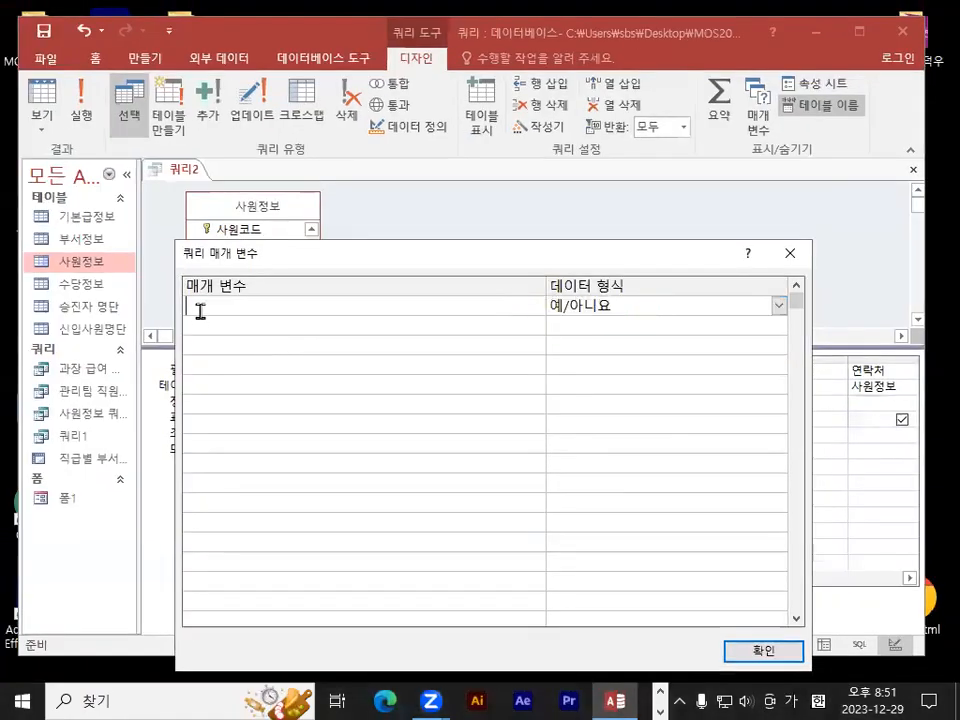
text(ㄴㅁ)
key(BackSpace)
key(BackSpace)
text(ㄴ자기워)
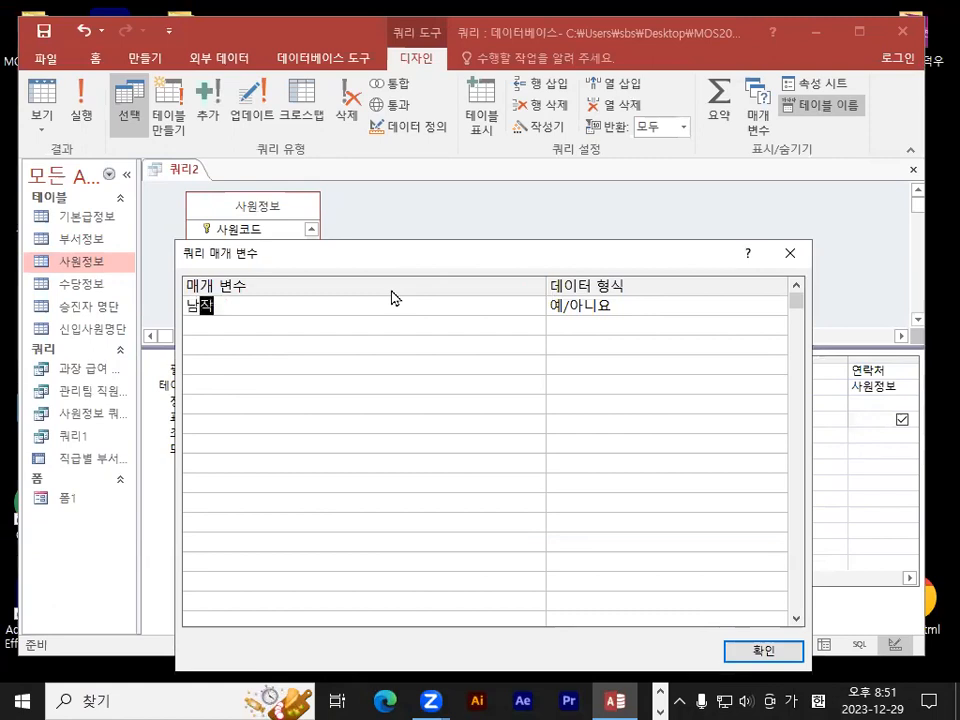
key(BackSpace)
key(BackSpace)
text(직ㅇ)
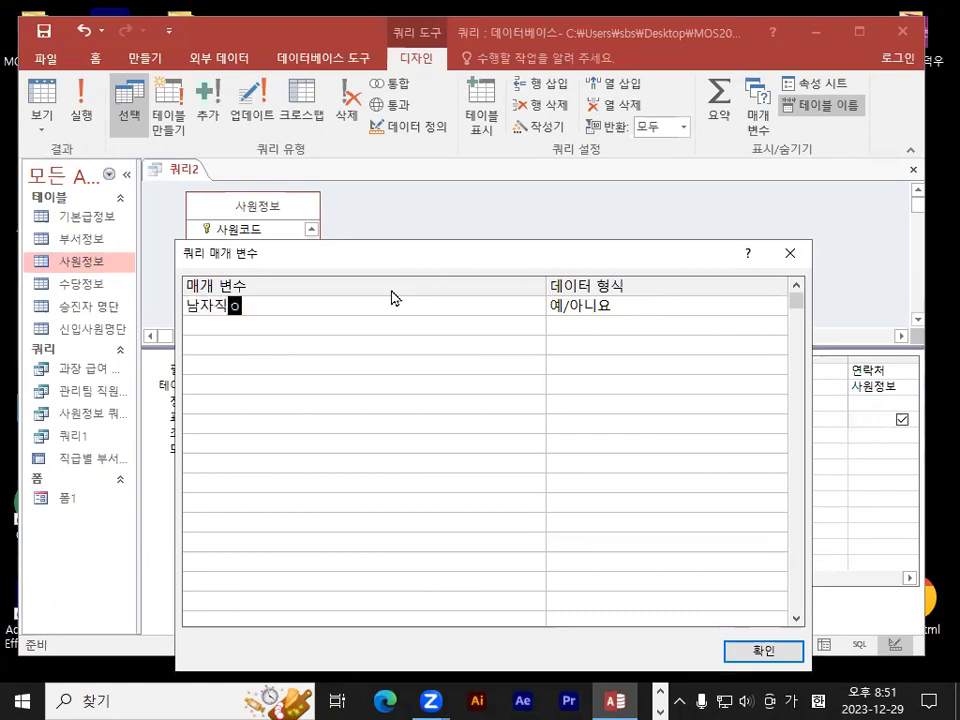
click(763, 651)
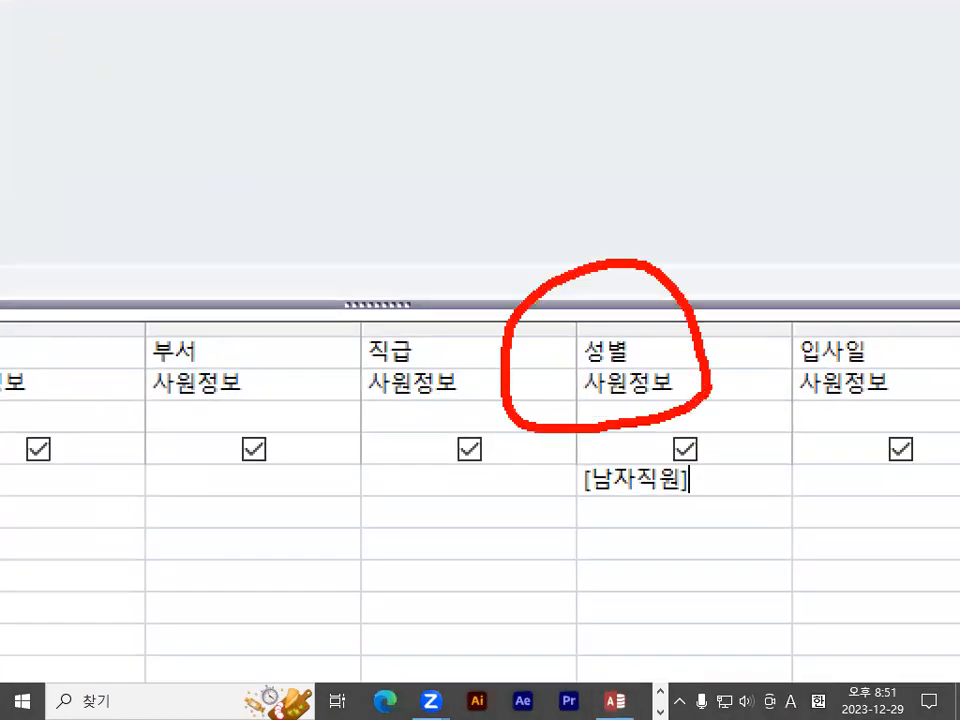
mouse_move(356, 107)
mouse_down()
mouse_move(357, 124)
mouse_move(525, 2)
mouse_up()
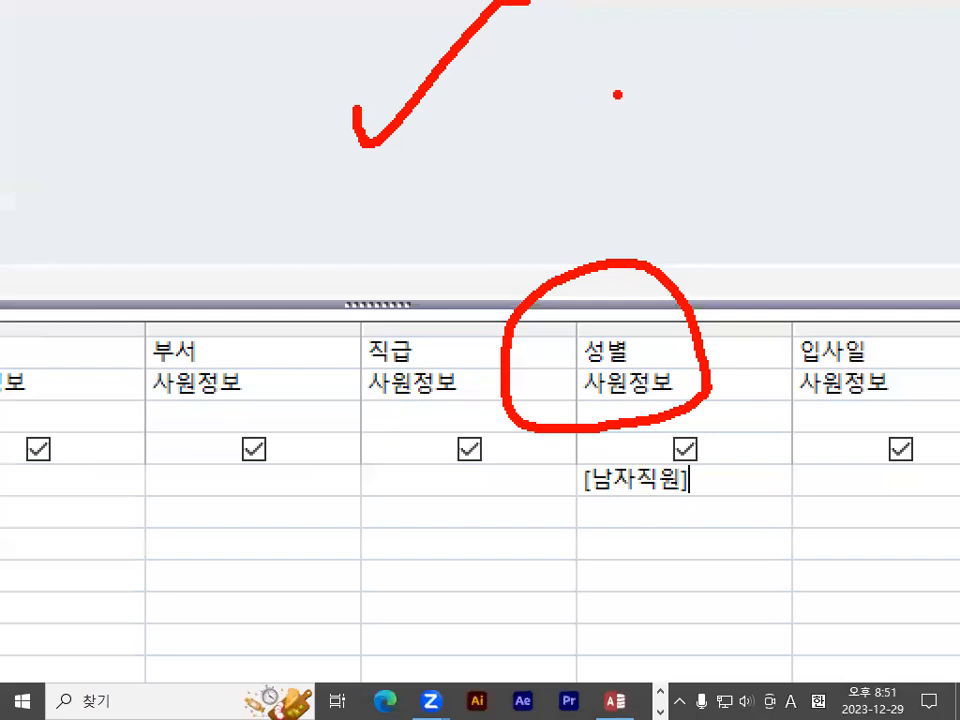
drag(618, 95, 829, 2)
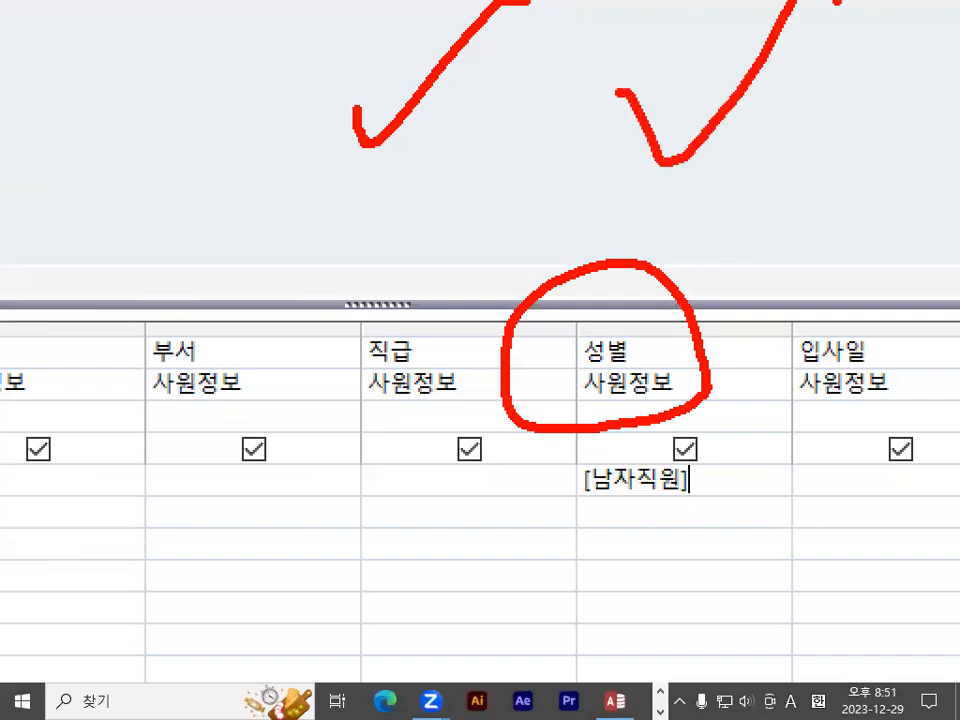
key(Escape)
key(ctrl+1)
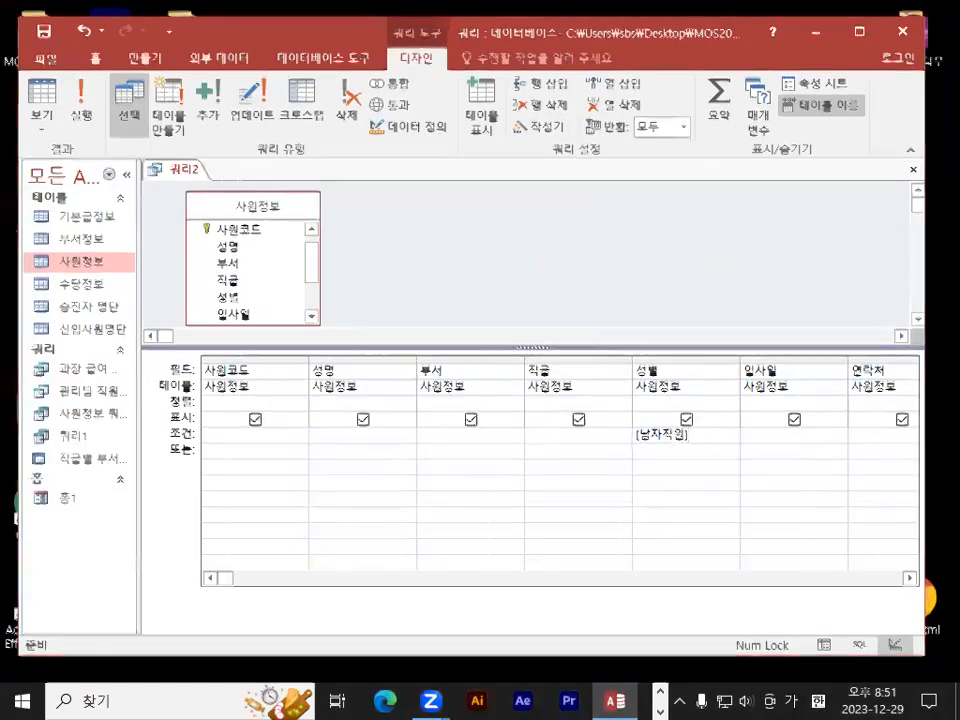
click(747, 397)
mouse_move(510, 257)
mouse_down()
mouse_move(774, 396)
mouse_move(497, 279)
mouse_up()
key(Escape)
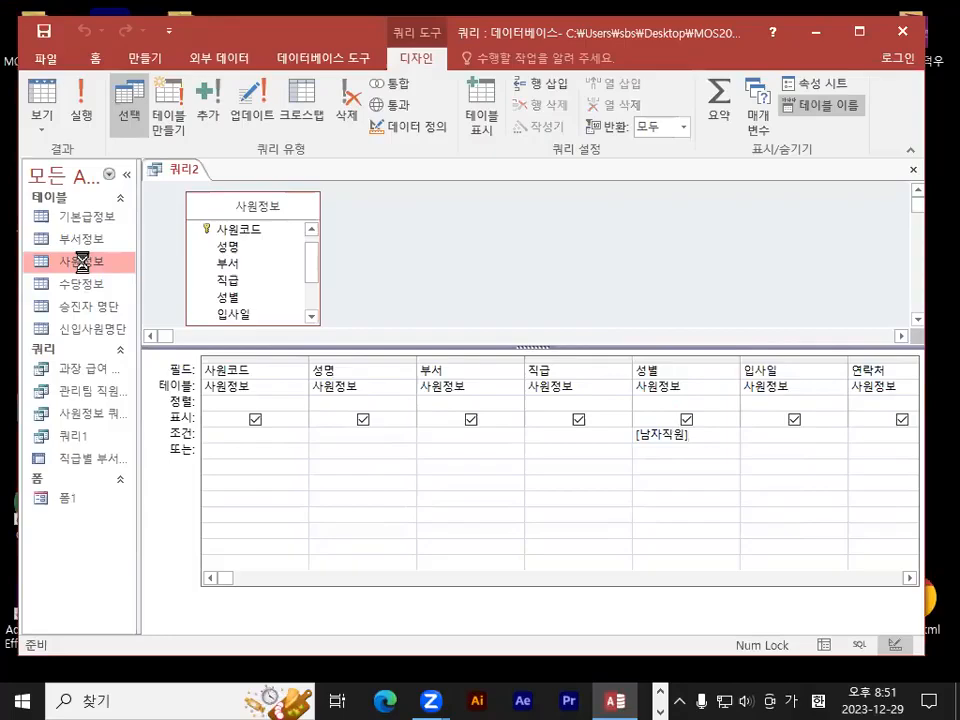
Step: Open the 사원정보 table and examine the checked and unchecked boxes in the 성별 column
double_click(85, 265)
key(ctrl+1)
mouse_move(568, 262)
mouse_down()
mouse_move(491, 277)
mouse_move(584, 258)
mouse_up()
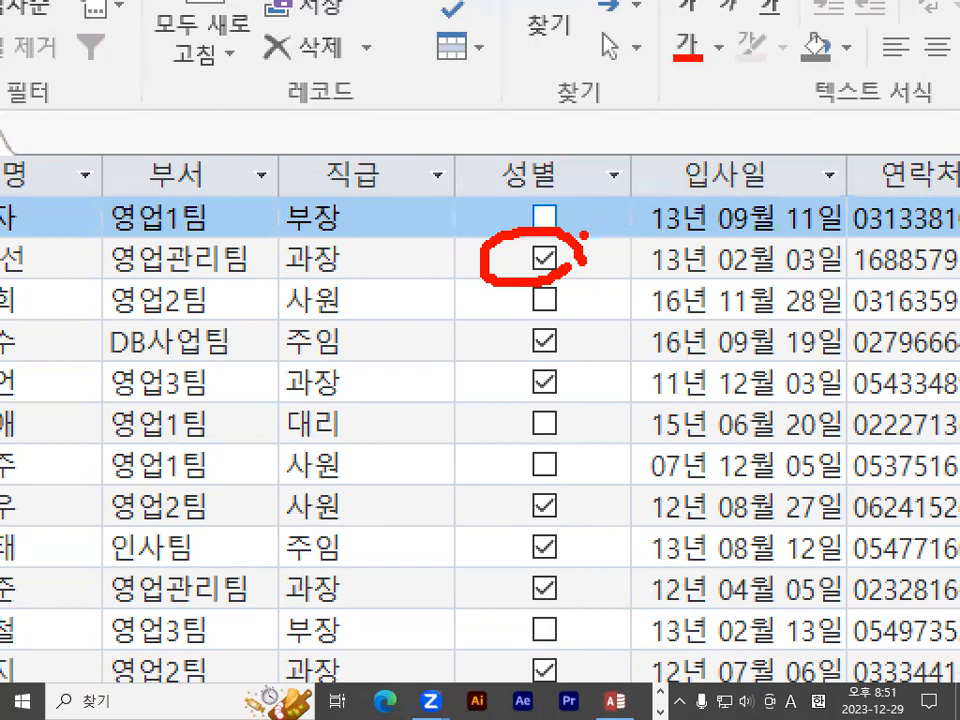
drag(263, 201, 301, 198)
drag(362, 180, 355, 240)
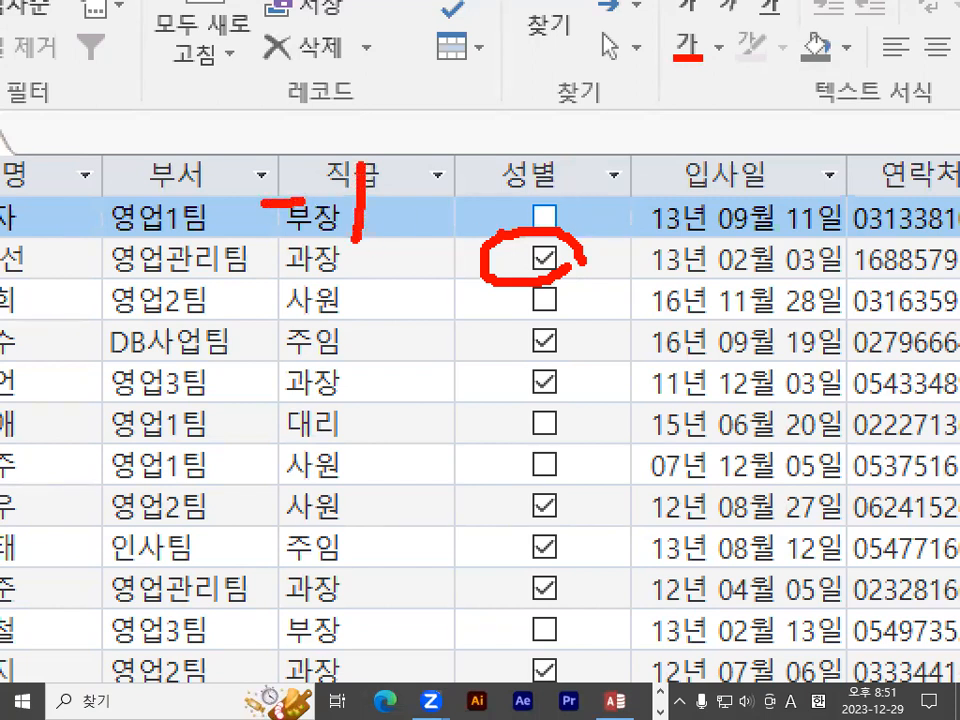
mouse_move(321, 321)
mouse_down()
mouse_move(302, 392)
mouse_move(335, 335)
mouse_up()
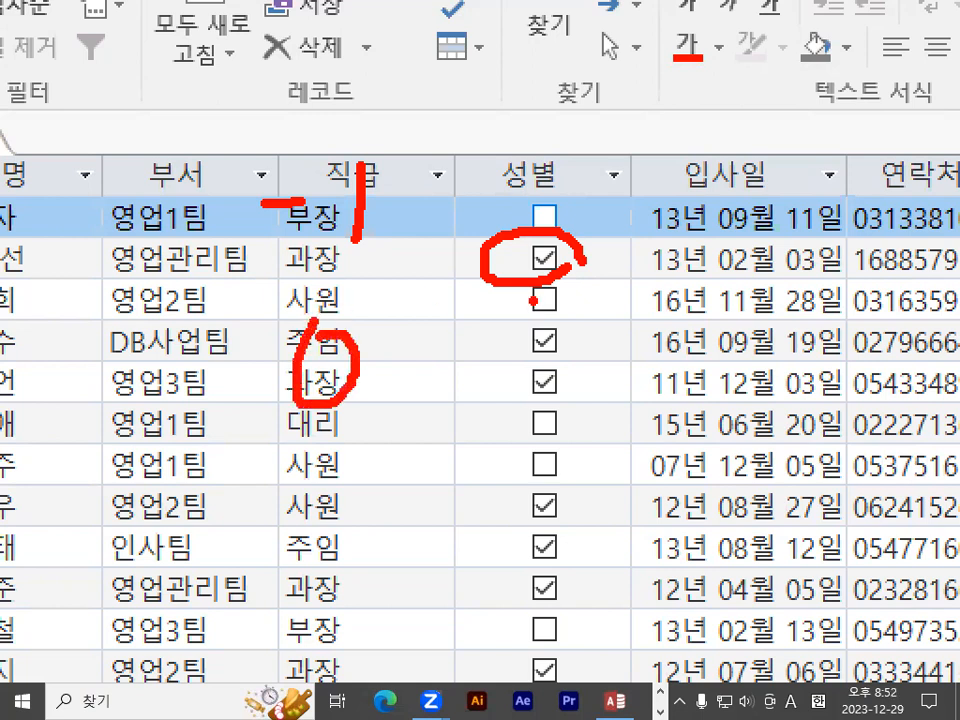
drag(82, 142, 248, 148)
drag(152, 150, 155, 197)
drag(103, 305, 193, 306)
drag(130, 308, 133, 437)
drag(116, 380, 150, 379)
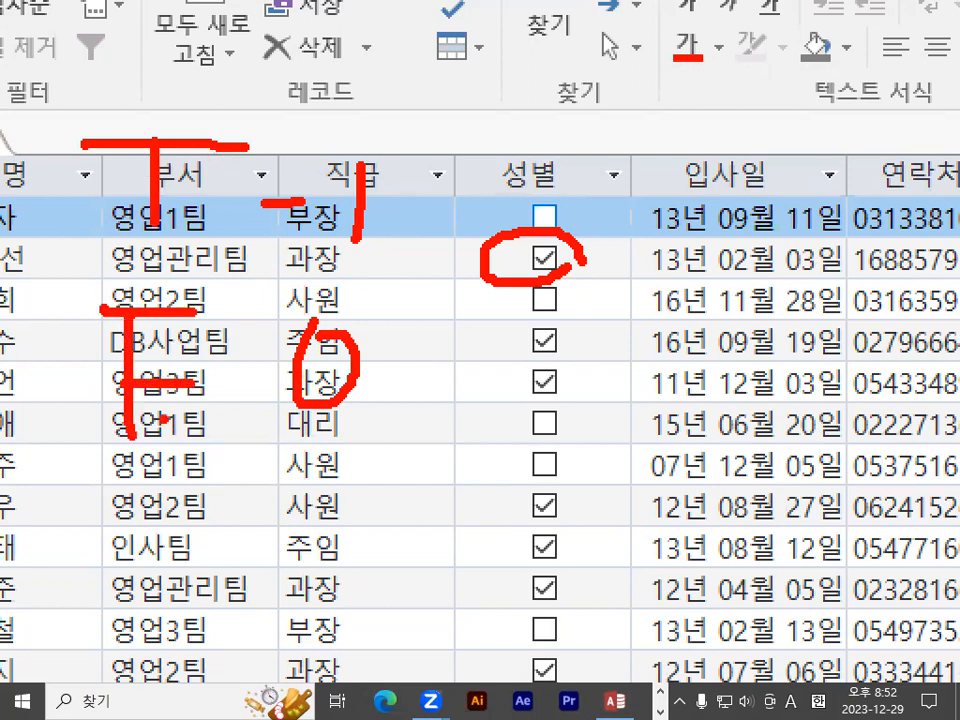
key(Escape)
key(ctrl+2)
drag(232, 216, 338, 212)
drag(285, 214, 278, 274)
drag(242, 318, 332, 318)
mouse_move(270, 320)
mouse_down()
mouse_move(268, 389)
mouse_move(347, 349)
mouse_up()
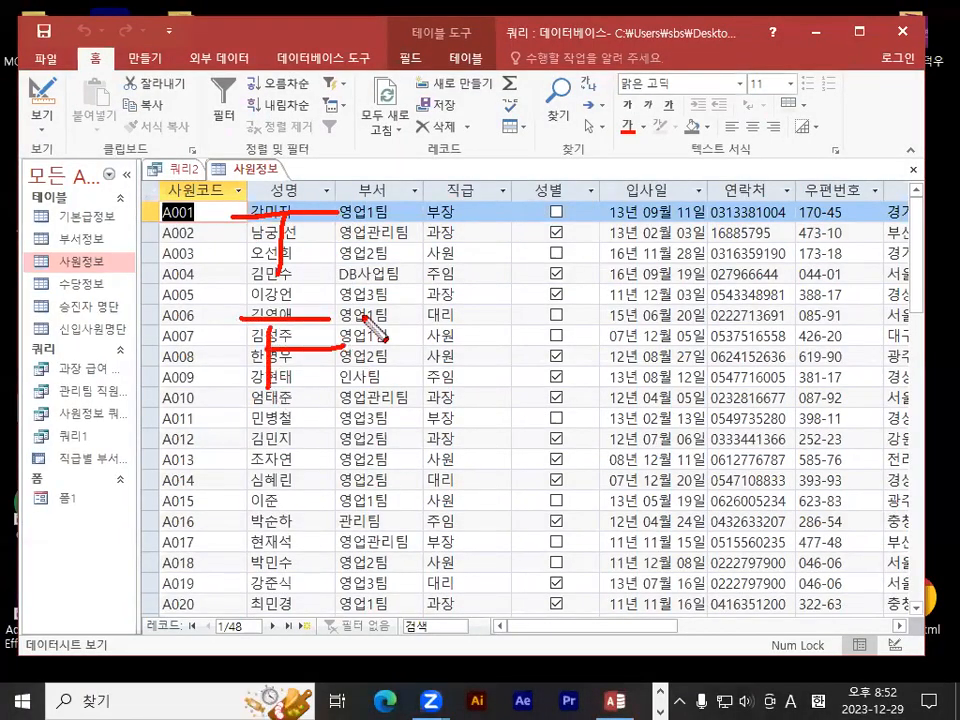
Step: Recheck the 성별 box of record A002, view the field data types in Design view, and close the 사원정보 table
key(Escape)
key(ctrl+1)
click(557, 235)
mouse_move(580, 234)
mouse_down()
mouse_move(556, 250)
mouse_move(567, 205)
mouse_move(583, 228)
mouse_up()
key(Escape)
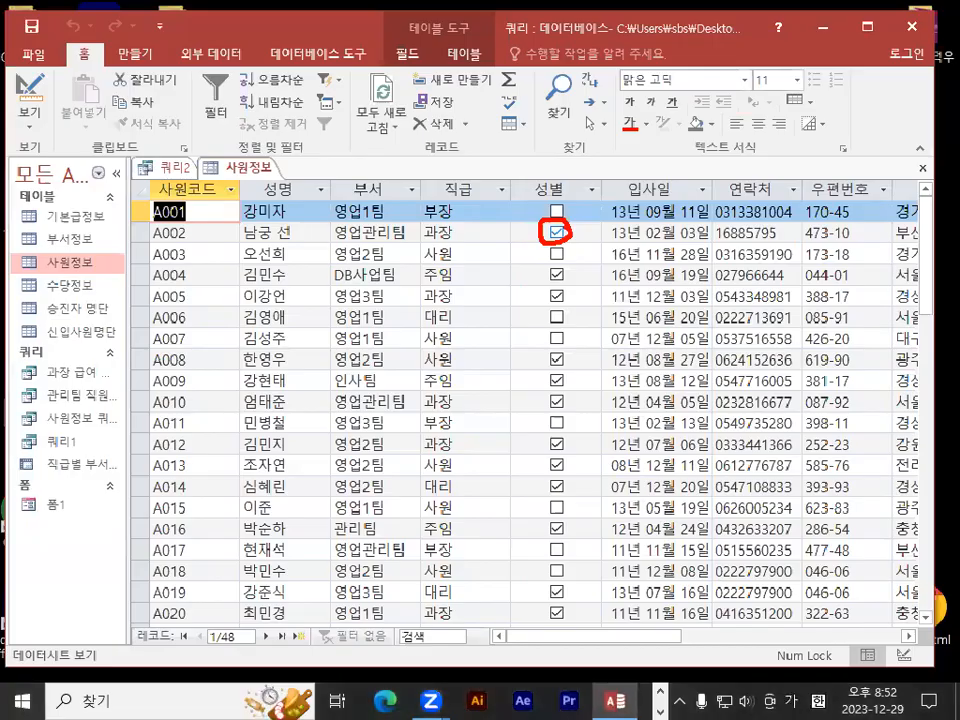
click(45, 97)
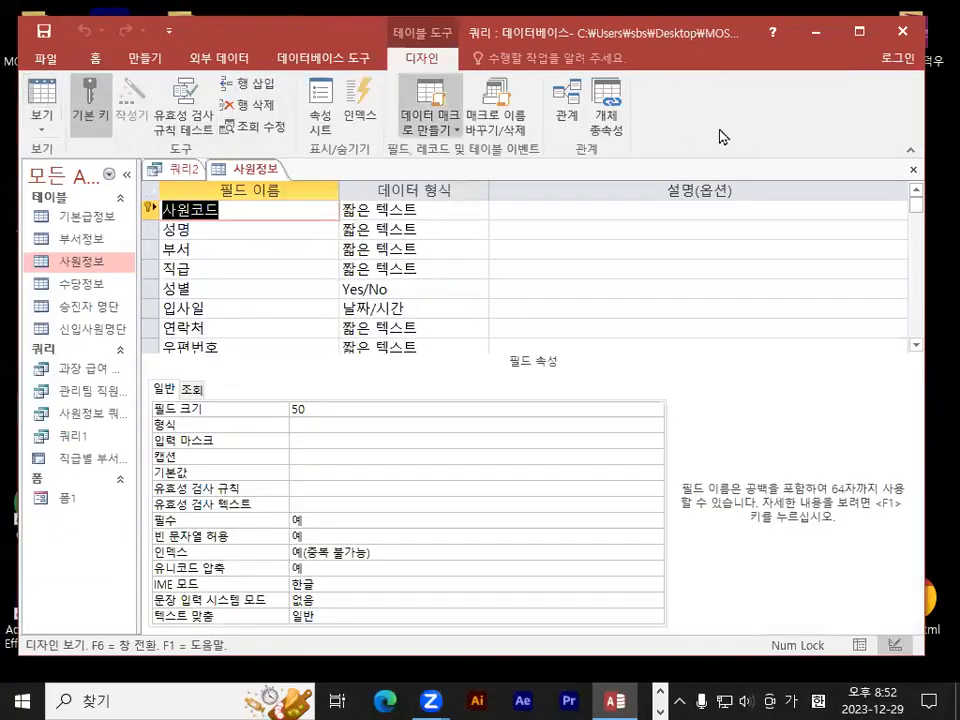
click(913, 170)
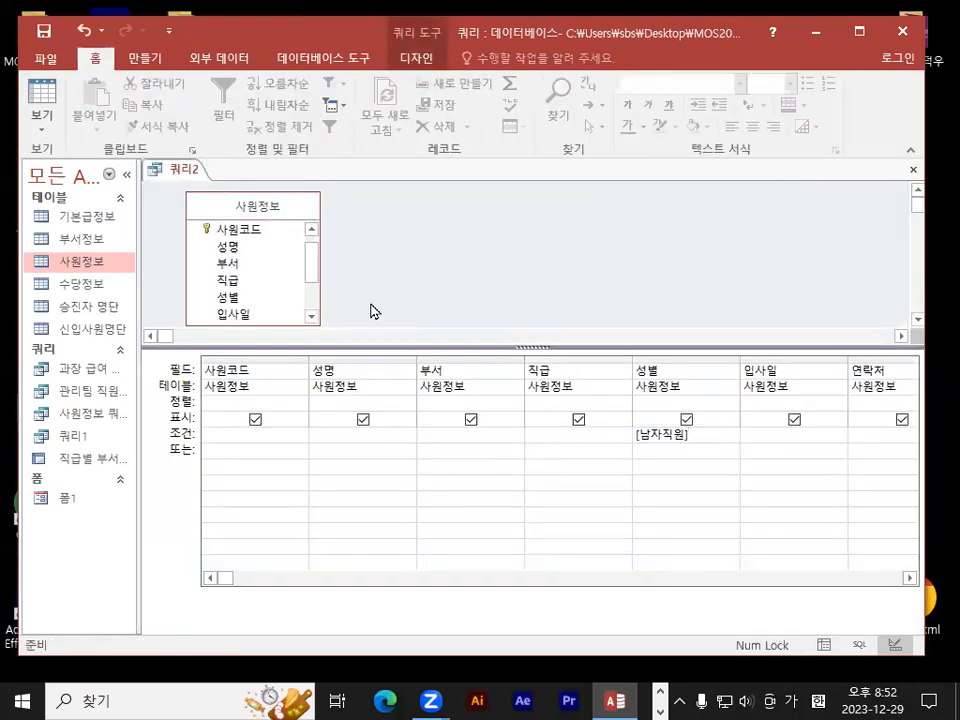
Step: Run the new query on 사원정보 to bring up the 남자직원 parameter prompt
click(434, 60)
click(81, 100)
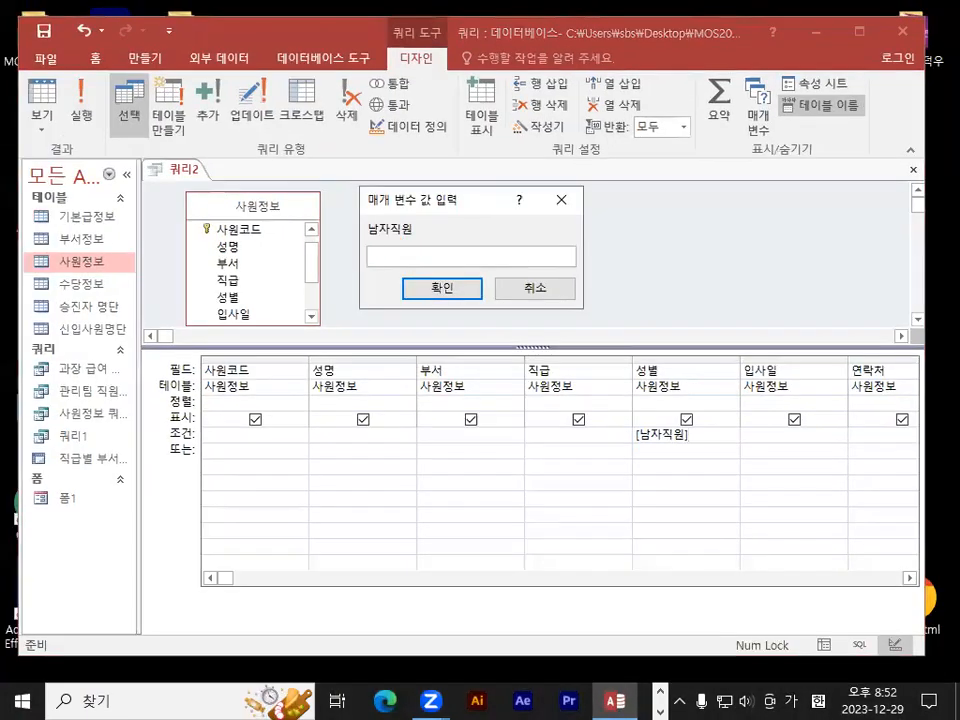
Step: Switch to the mos액세스설명.txt notes in Notepad and read which values to enter when searching a 예/아니오 field
key(alt+Tab)
scroll(283, 421, down, 7)
scroll(283, 421, down, 1)
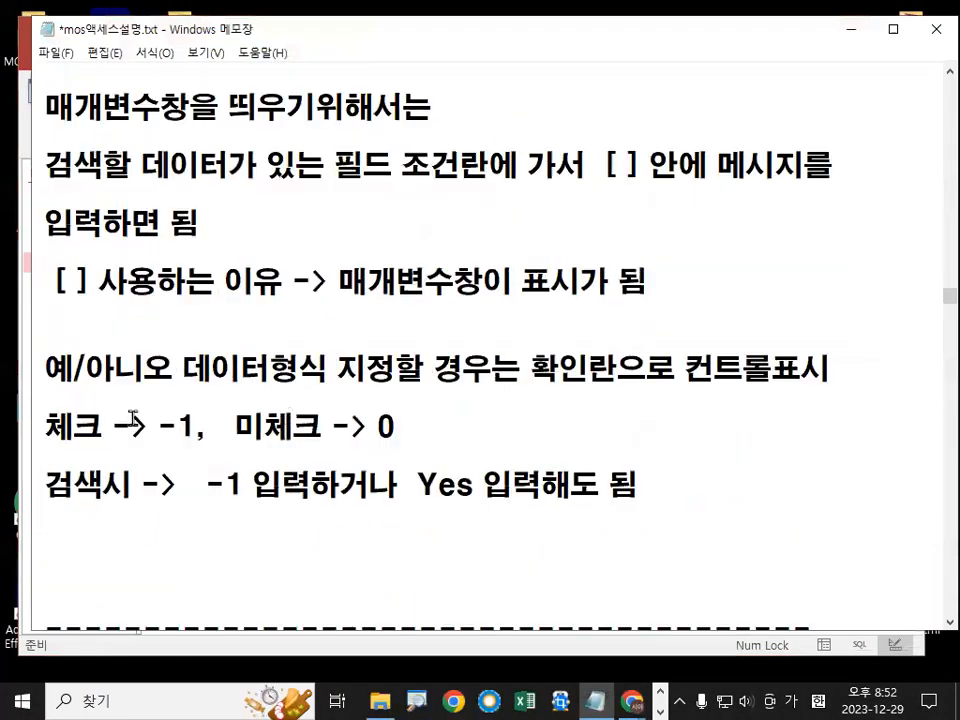
drag(157, 428, 190, 428)
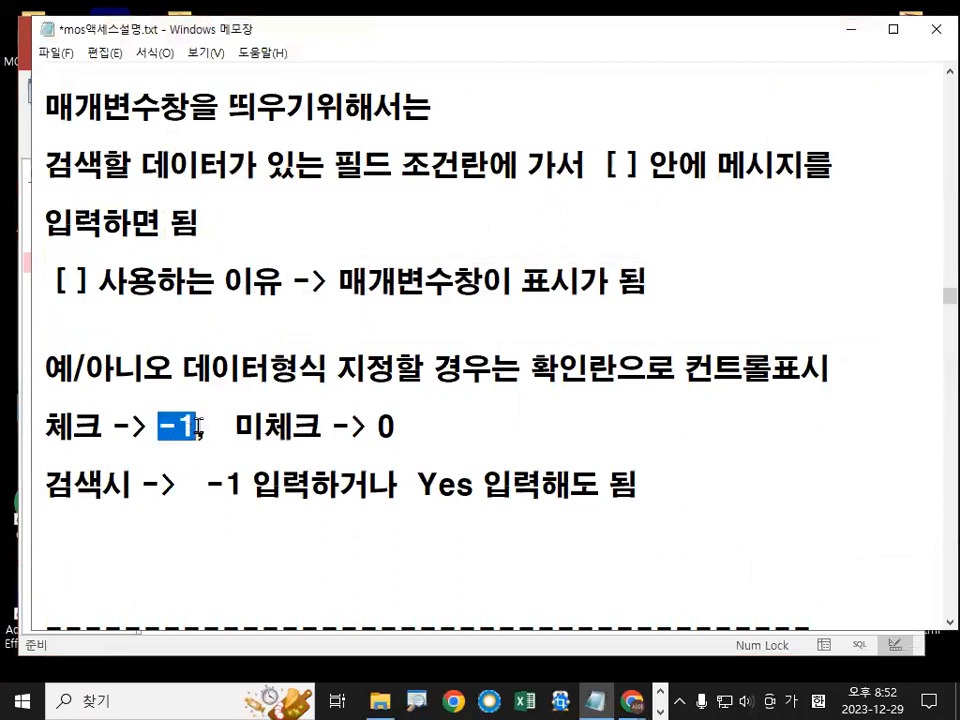
drag(379, 426, 403, 428)
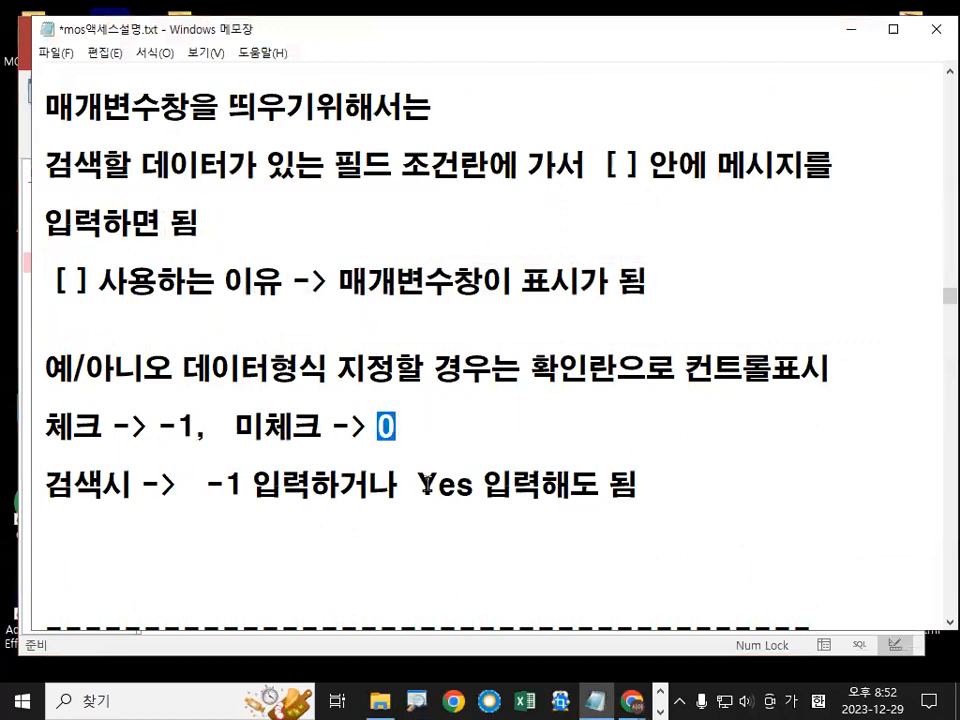
click(75, 487)
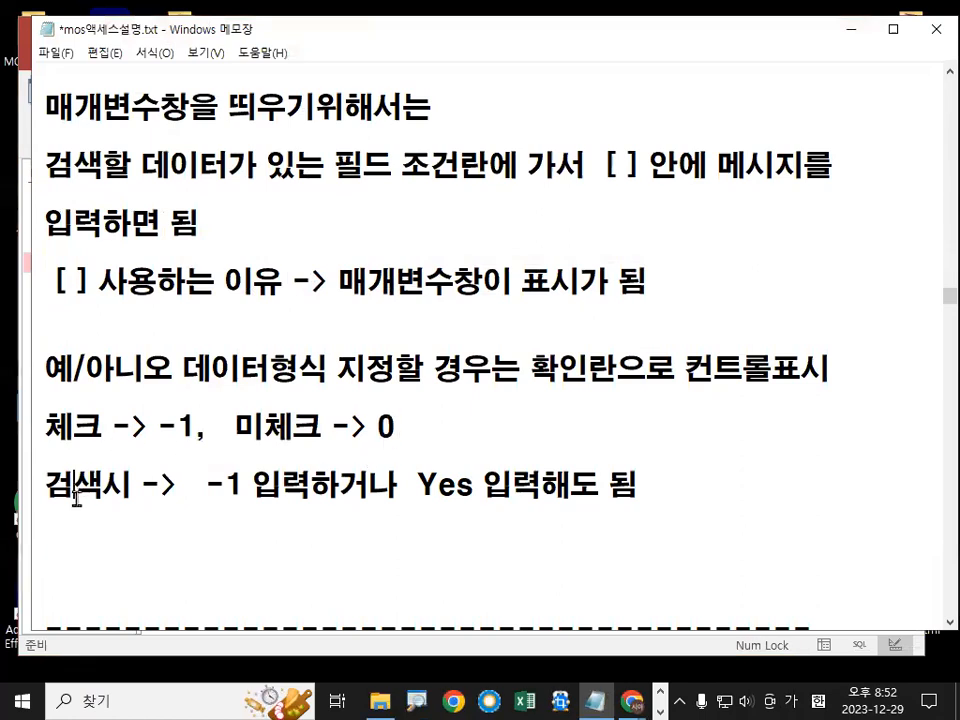
scroll(268, 545, down, 1)
key(Down)
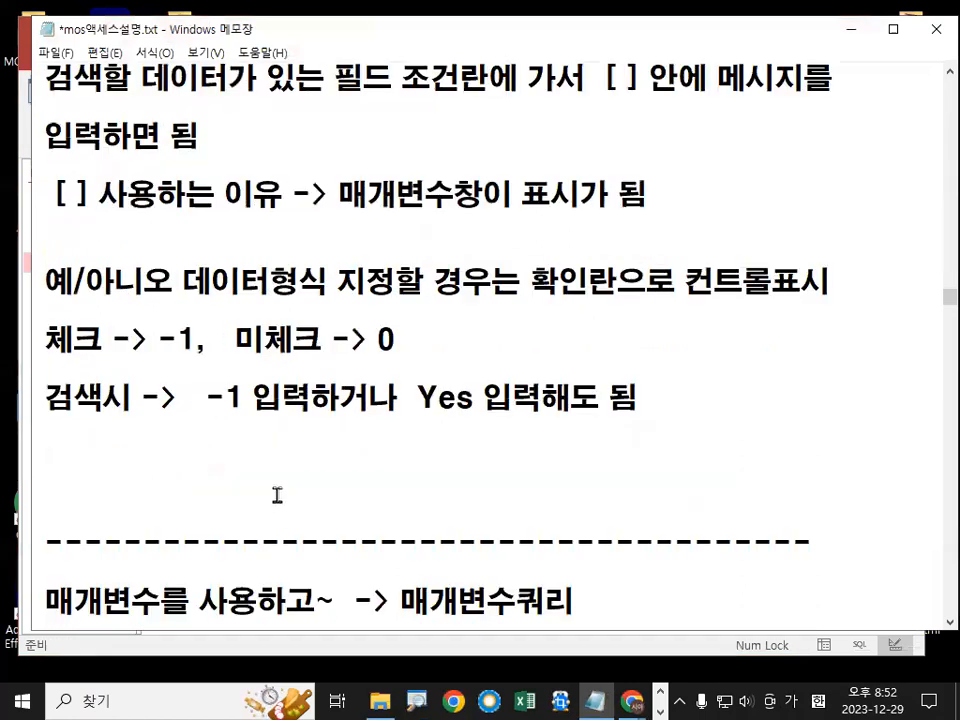
Step: Add the lines "yes = -1" and "no = 0" to the notes below the 검색시 line about 예/아니오 fields
key(Return)
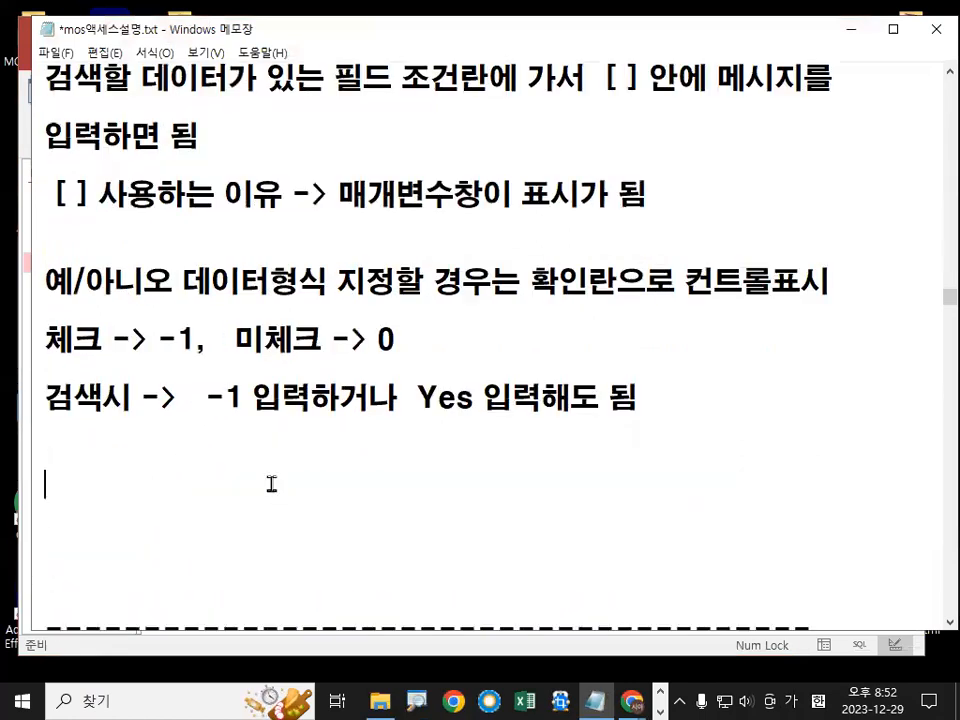
key(Hangul)
text(yes)
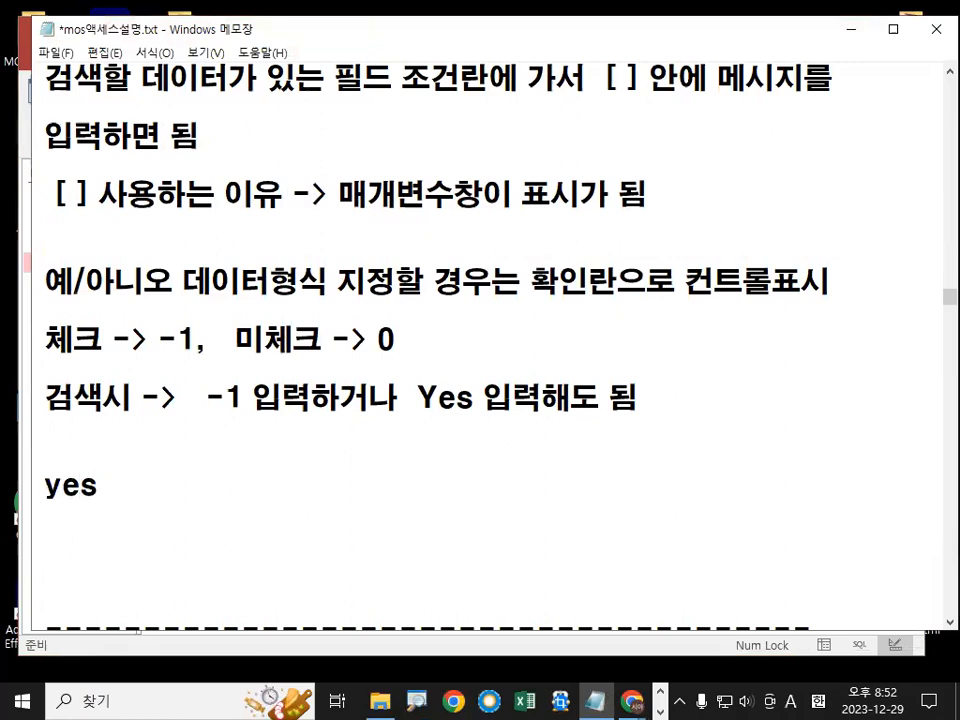
text(  =  -1)
key(Return)
key(Hangul)
text(ㅜㅐ)
key(BackSpace)
key(BackSpace)
key(Hangul)
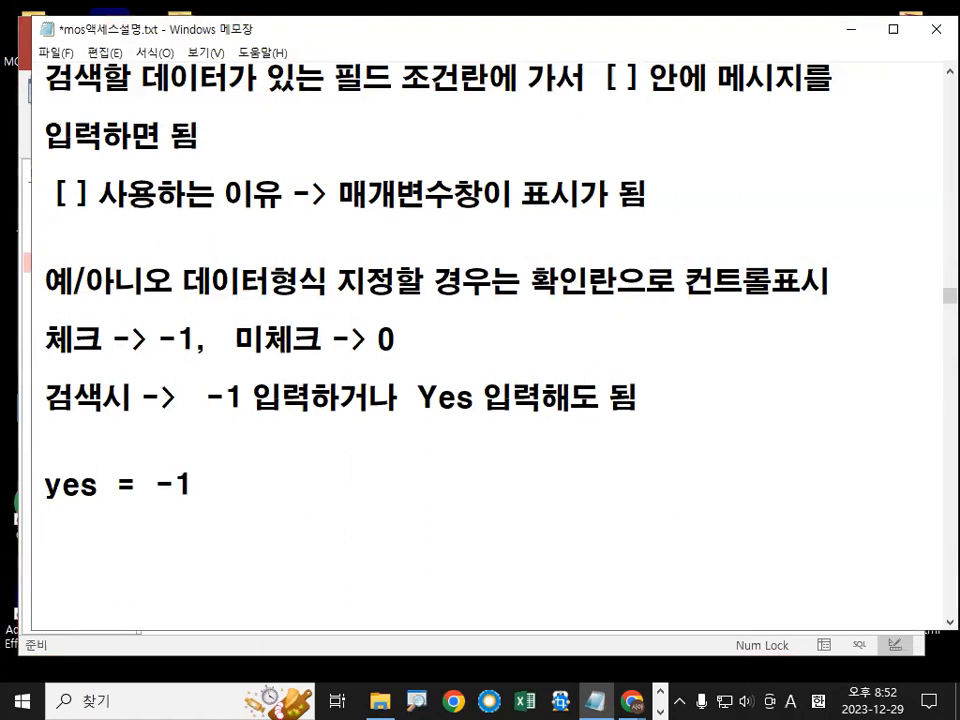
text(no  =  0)
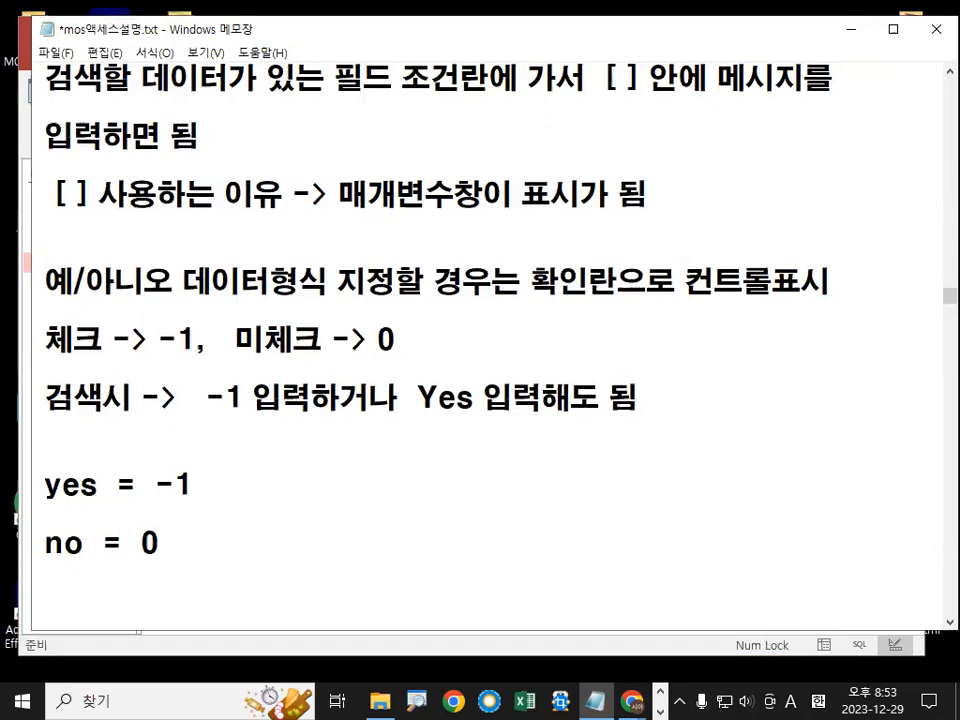
Step: Compare yes with its equivalent -1 in the newly added line of the notes
double_click(77, 484)
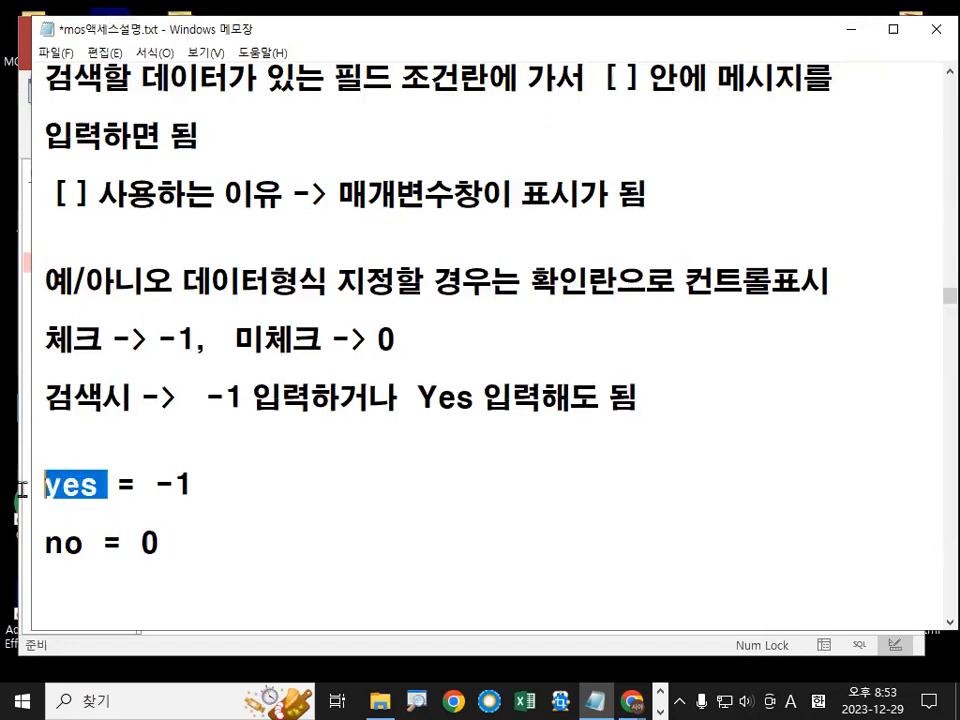
drag(153, 487, 203, 482)
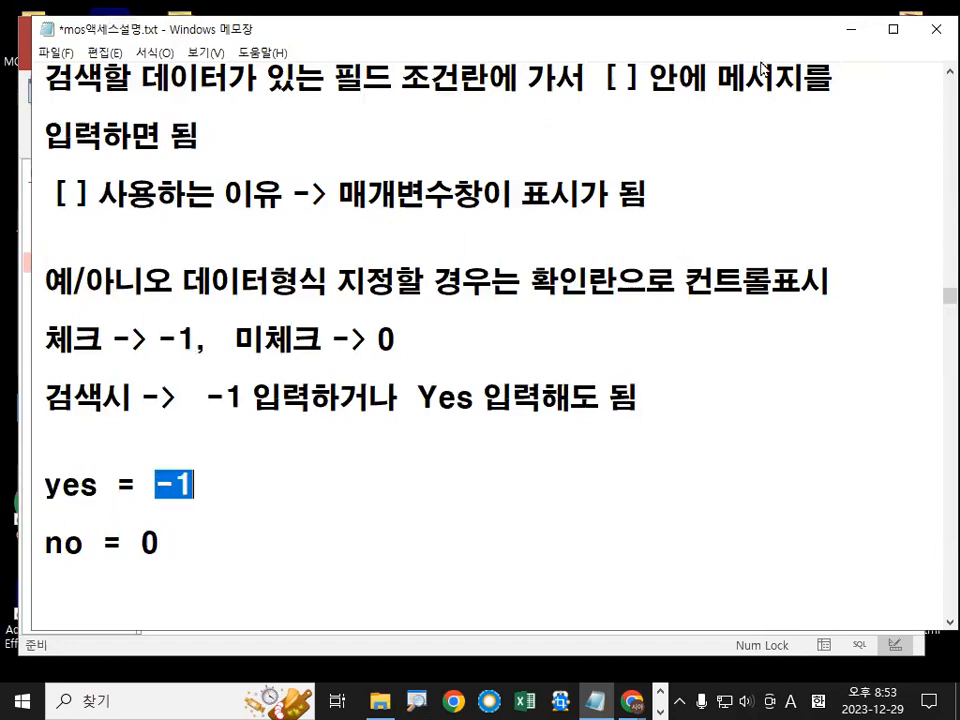
drag(84, 484, 26, 490)
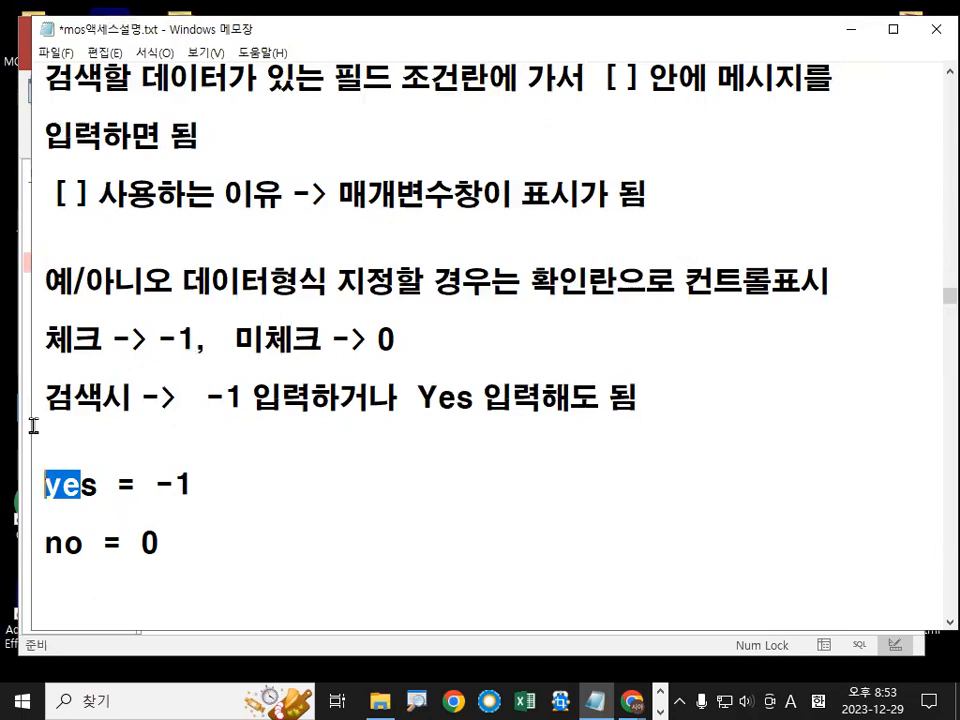
drag(152, 484, 221, 480)
click(45, 485)
drag(45, 485, 97, 484)
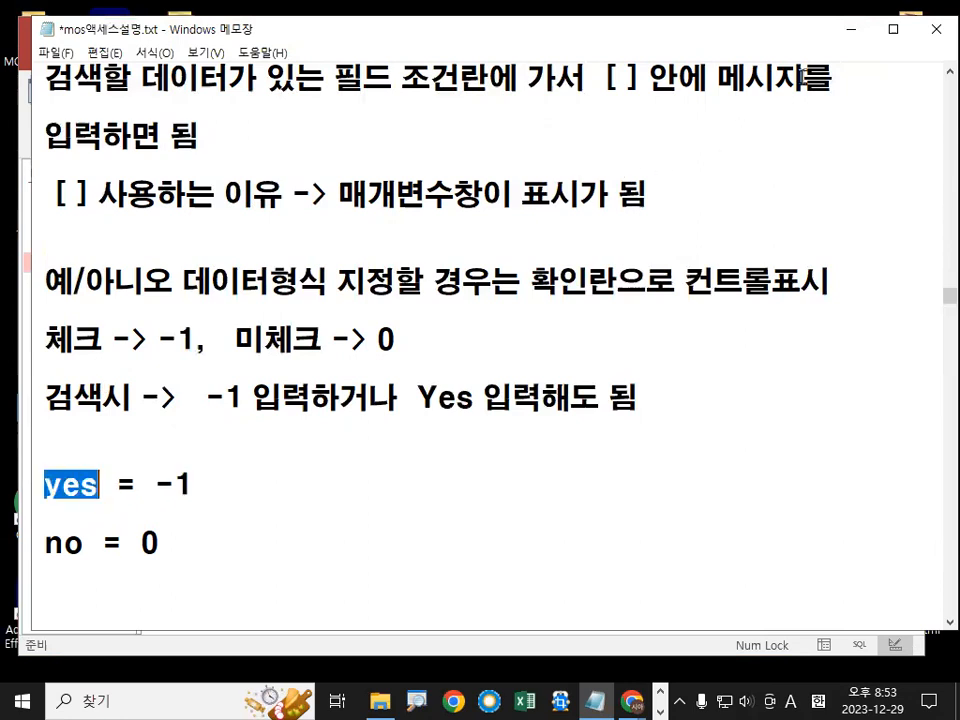
Step: Switch back to Access and run the query with yes as the 남자직원 parameter value
click(862, 37)
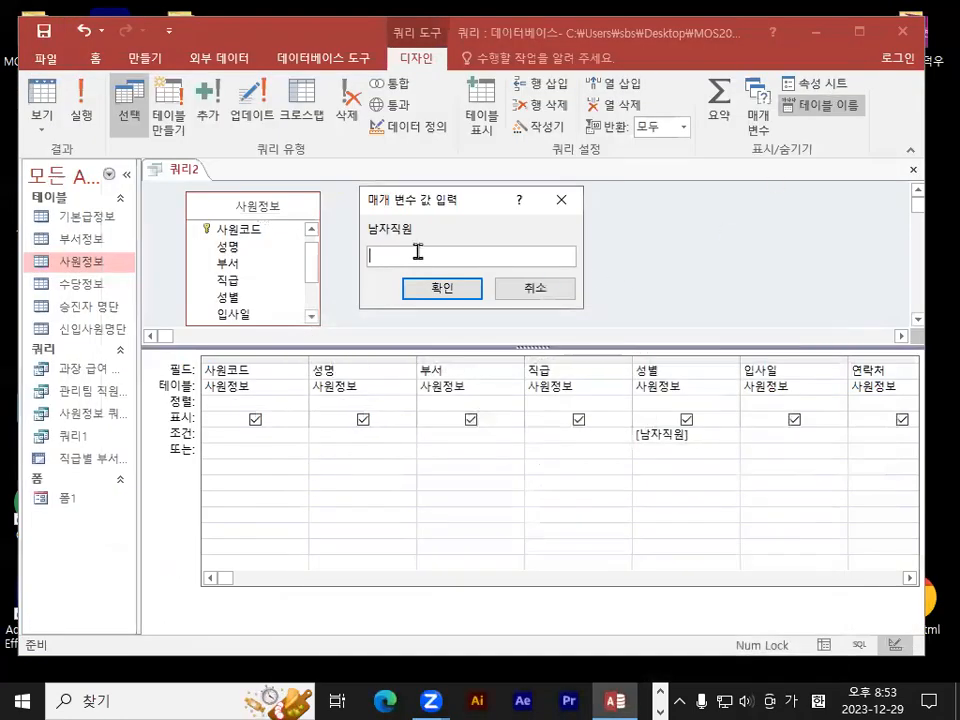
text(-)
text(ㅆ)
key(Hangul)
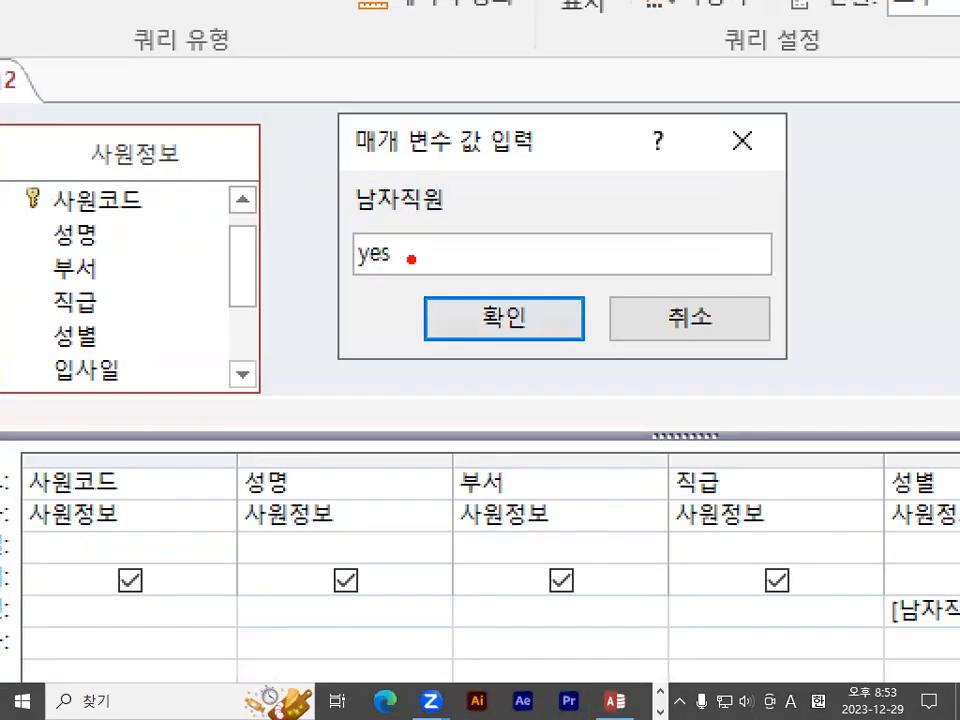
drag(410, 259, 438, 265)
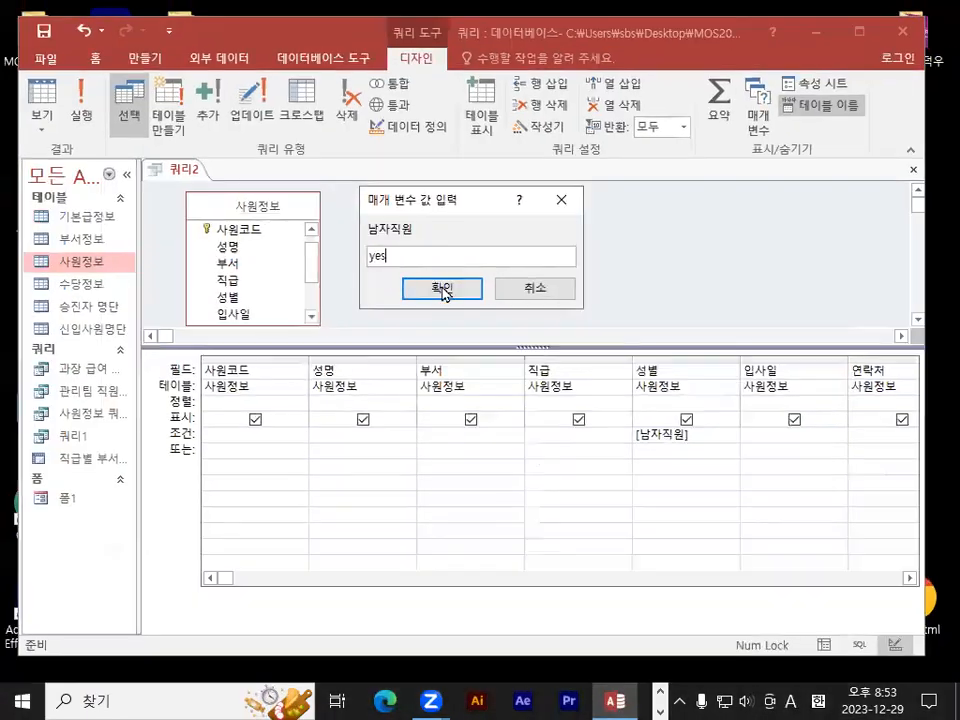
click(488, 318)
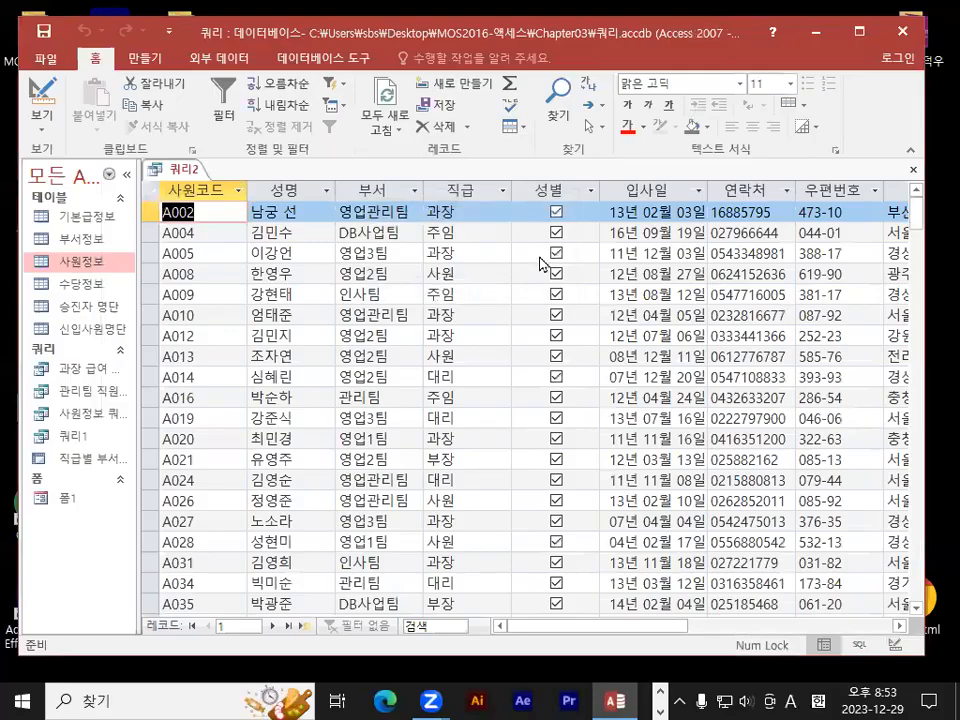
Step: Examine the 성별 boxes and the number of records in the query results
mouse_move(559, 211)
mouse_down()
mouse_move(558, 310)
mouse_move(606, 266)
mouse_up()
click(613, 251)
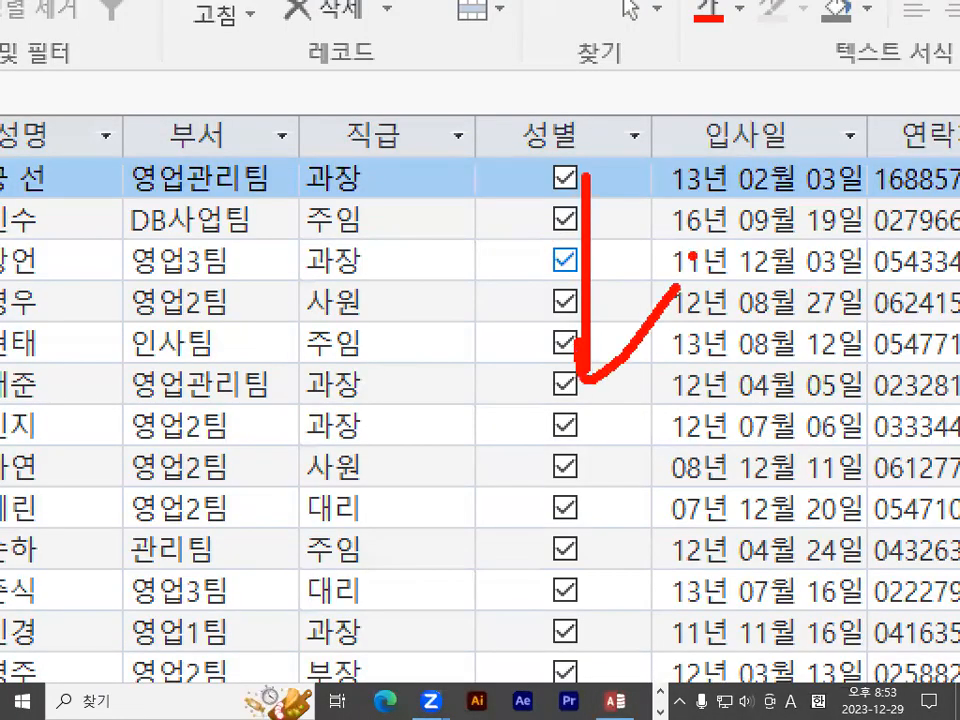
key(Escape)
key(ctrl+1)
click(246, 615)
mouse_move(298, 609)
mouse_down()
mouse_move(324, 587)
mouse_move(327, 611)
mouse_up()
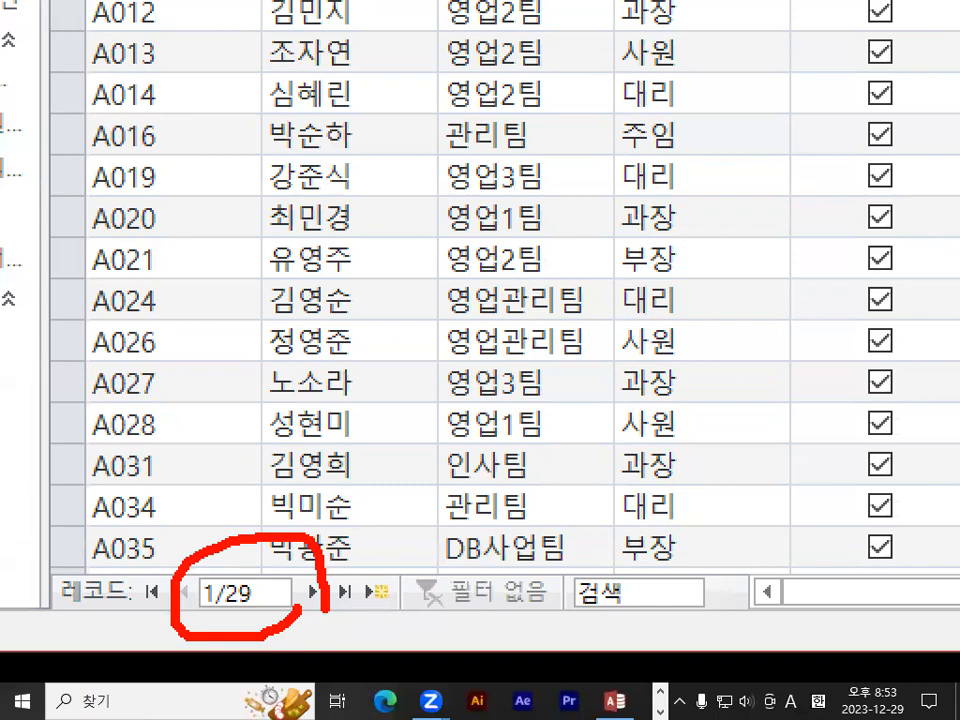
key(Escape)
Step: Return the query to Design view, run it again with -1 as the 남자직원 value, and look over the records
click(41, 95)
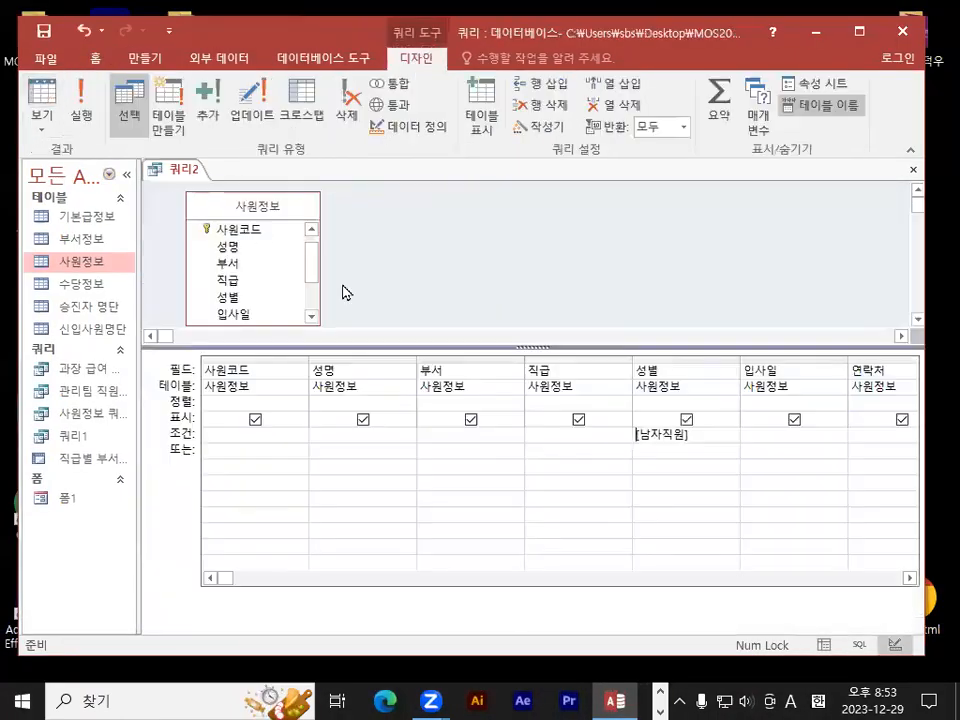
click(72, 104)
text(-1)
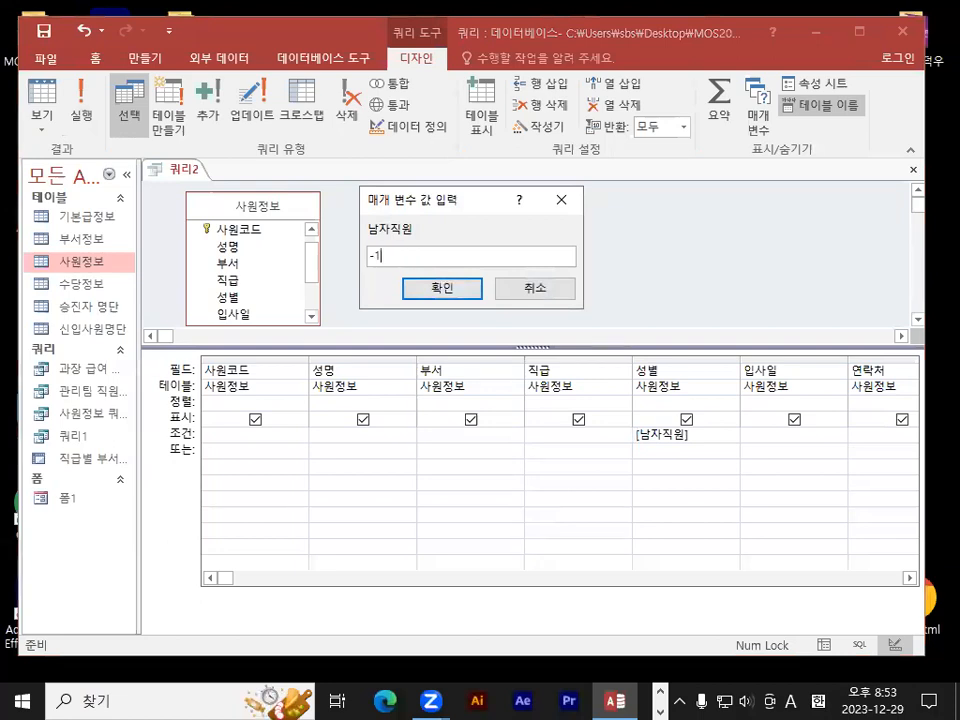
click(432, 287)
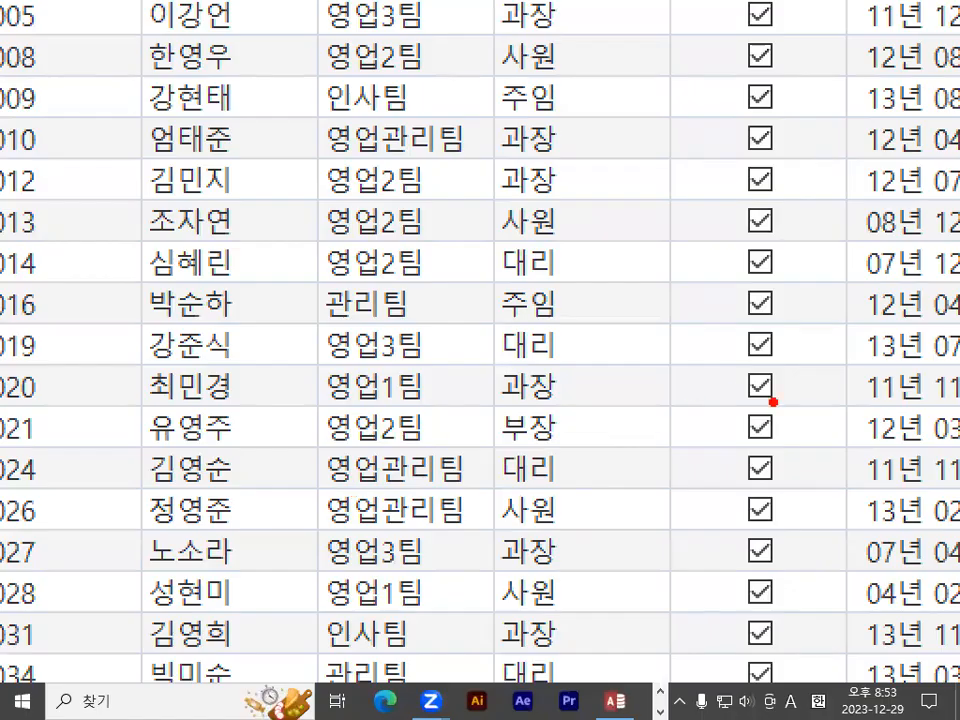
mouse_move(790, 447)
mouse_down()
mouse_move(456, 589)
mouse_move(251, 228)
mouse_move(730, 493)
mouse_up()
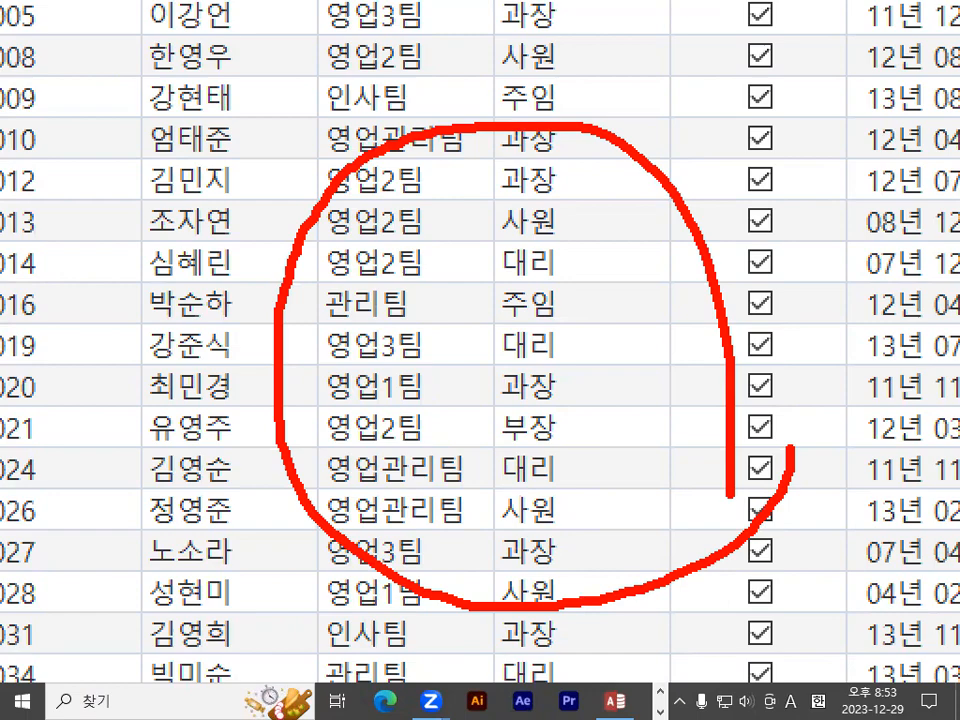
key(Escape)
Step: Save the query under the name 직원 성별 검색
click(44, 32)
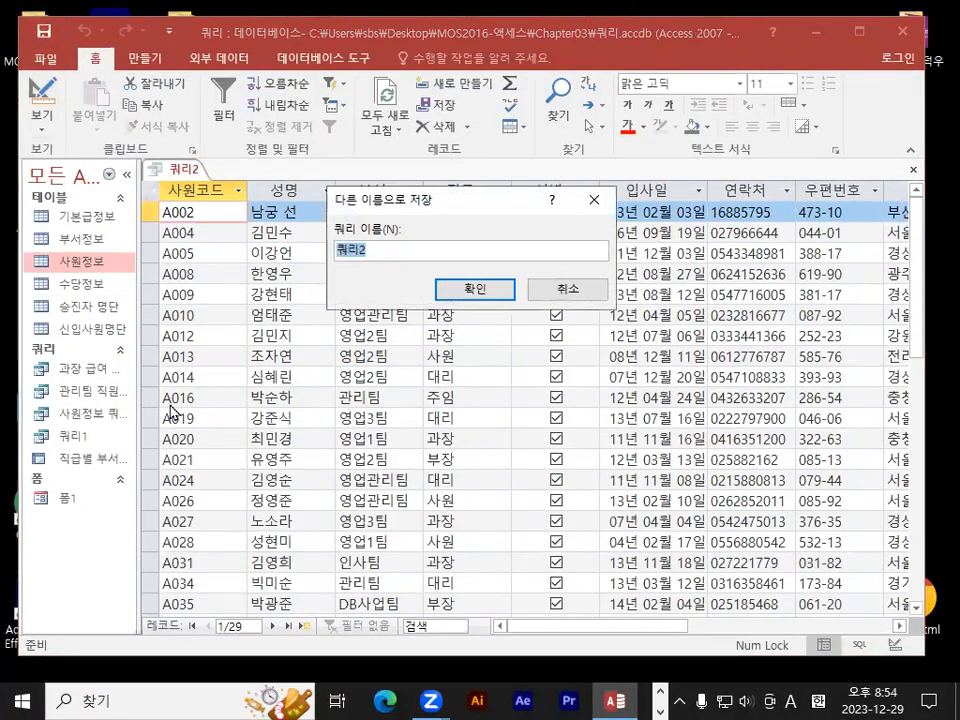
text(w)
key(Hangul)
text(직원 성)
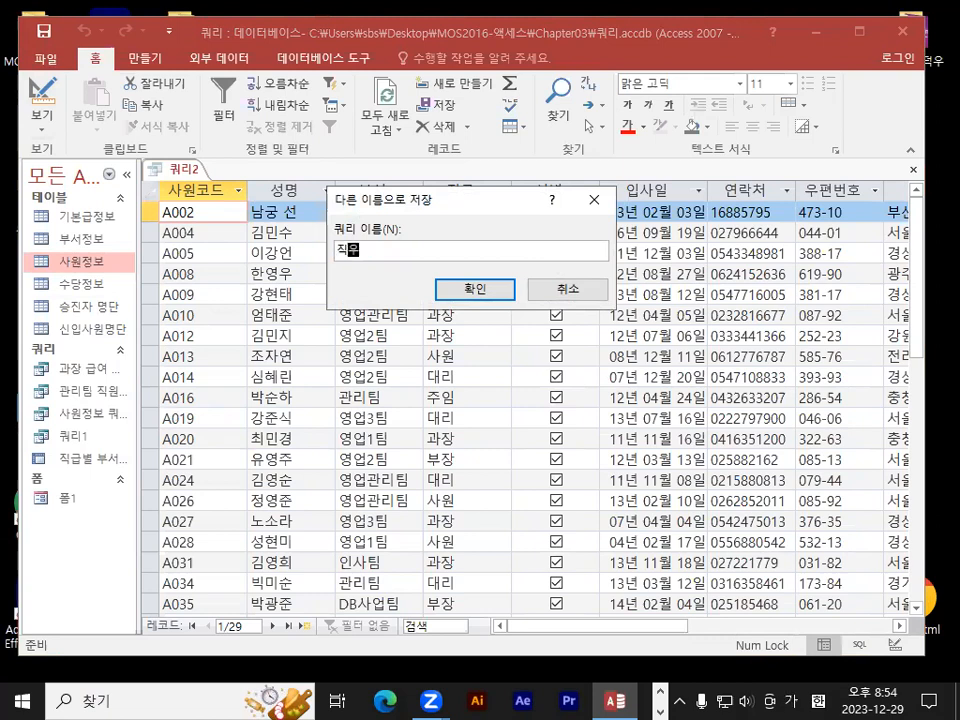
text(벼 검ㅅ)
click(472, 290)
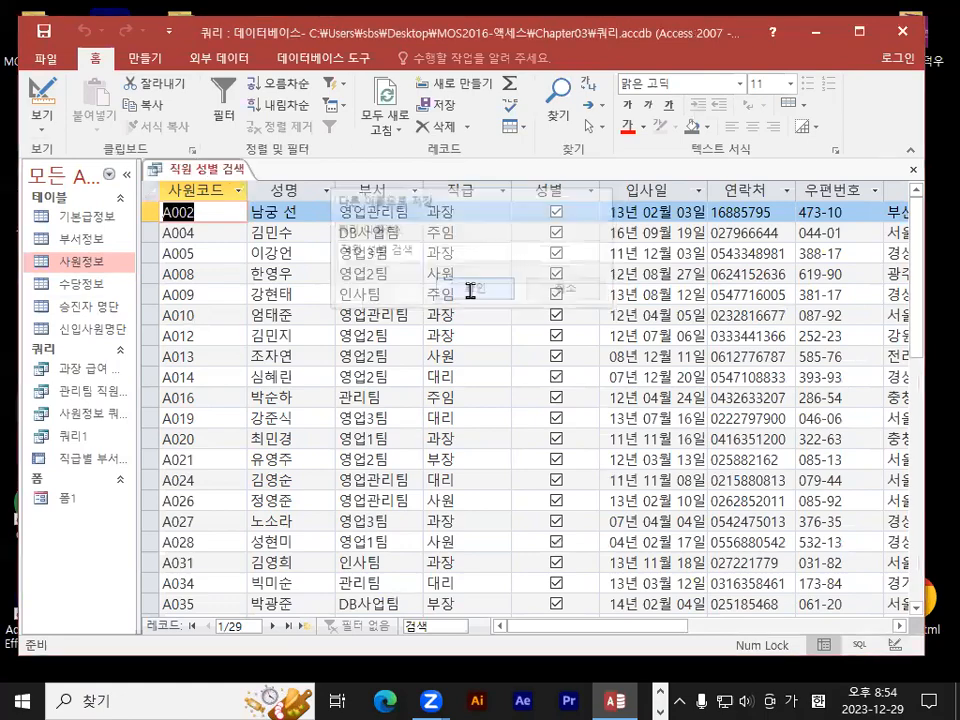
Step: Widen the navigation pane to fit the full object names and look over the list of saved queries
drag(137, 390, 250, 392)
key(ctrl+1)
click(379, 377)
drag(401, 381, 461, 399)
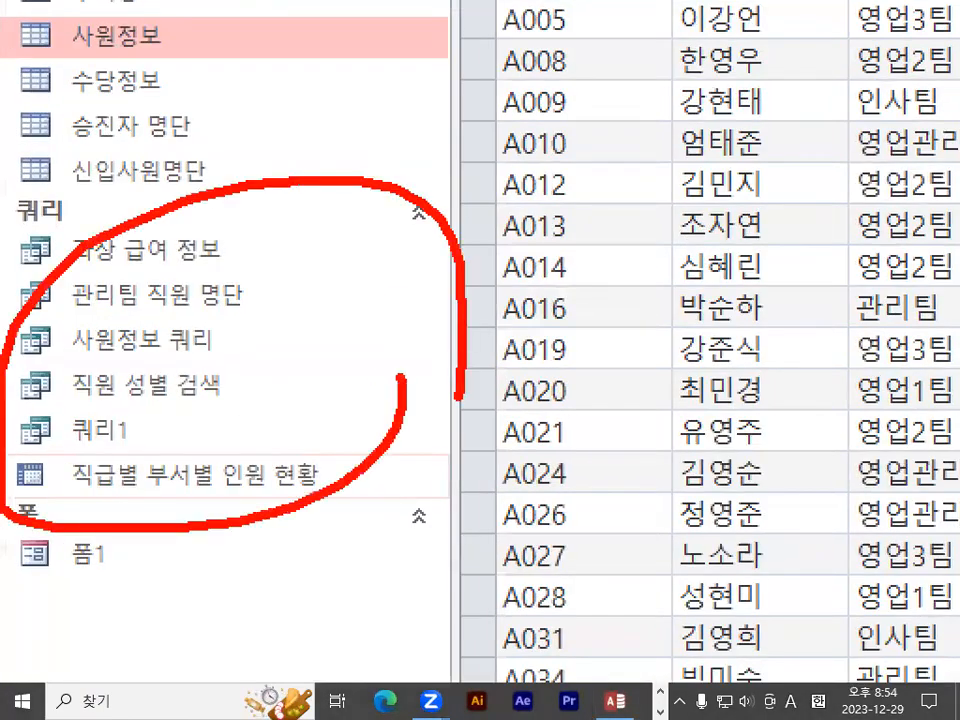
key(Escape)
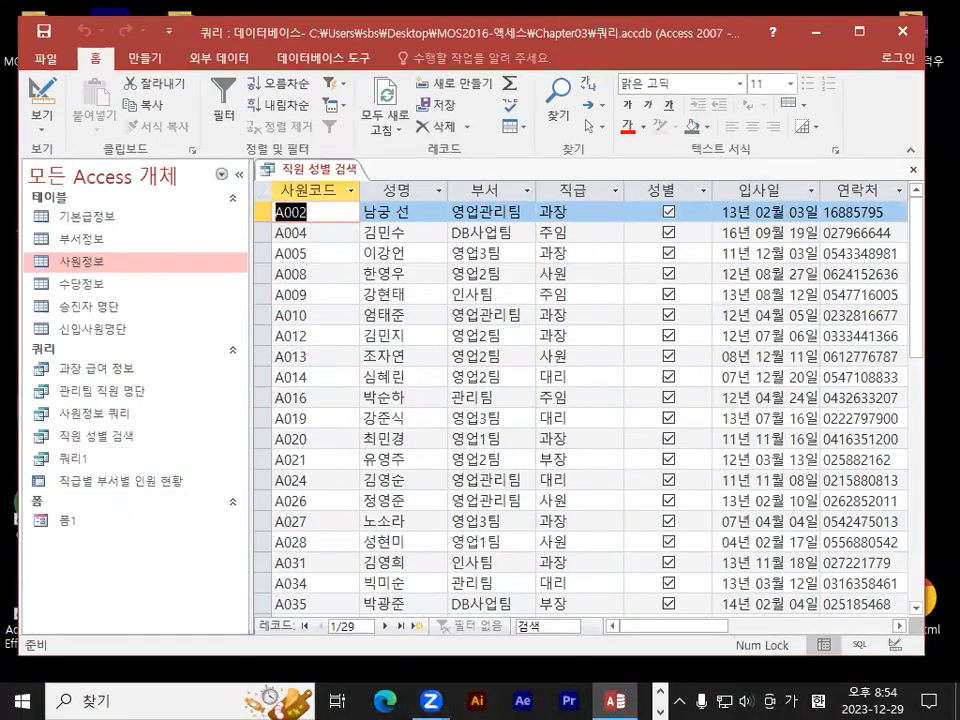
Step: Switch to the mos액세스설명.txt notes in Notepad and insert a block of blank lines just above the 추가쿼리 (실행쿼리) section
key(alt+Tab)
scroll(346, 500, down, 4)
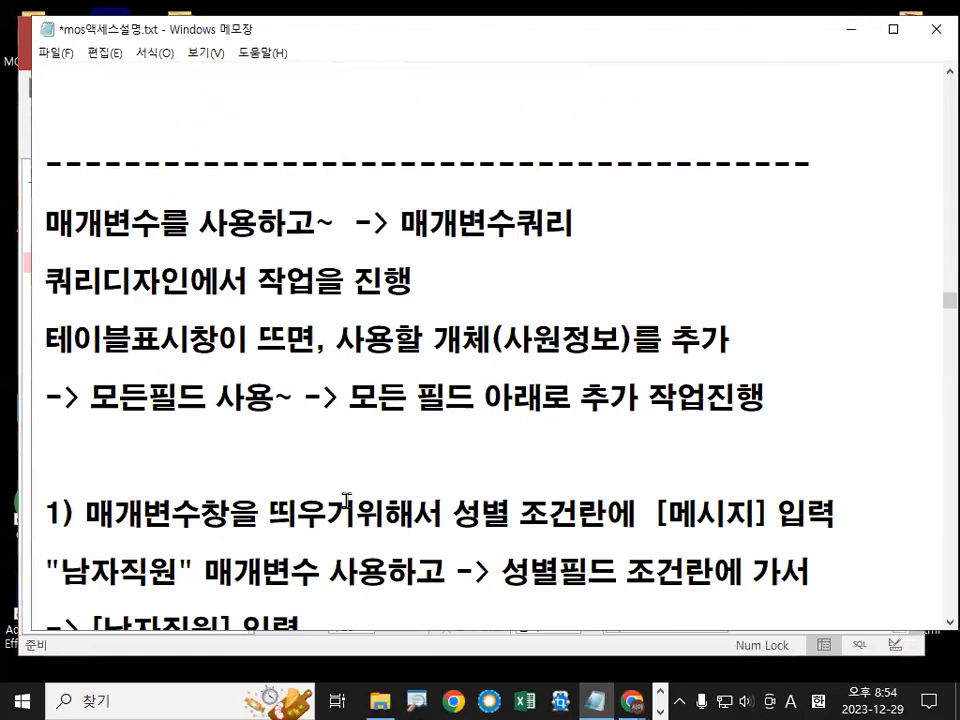
scroll(348, 497, down, 1)
scroll(350, 498, down, 2)
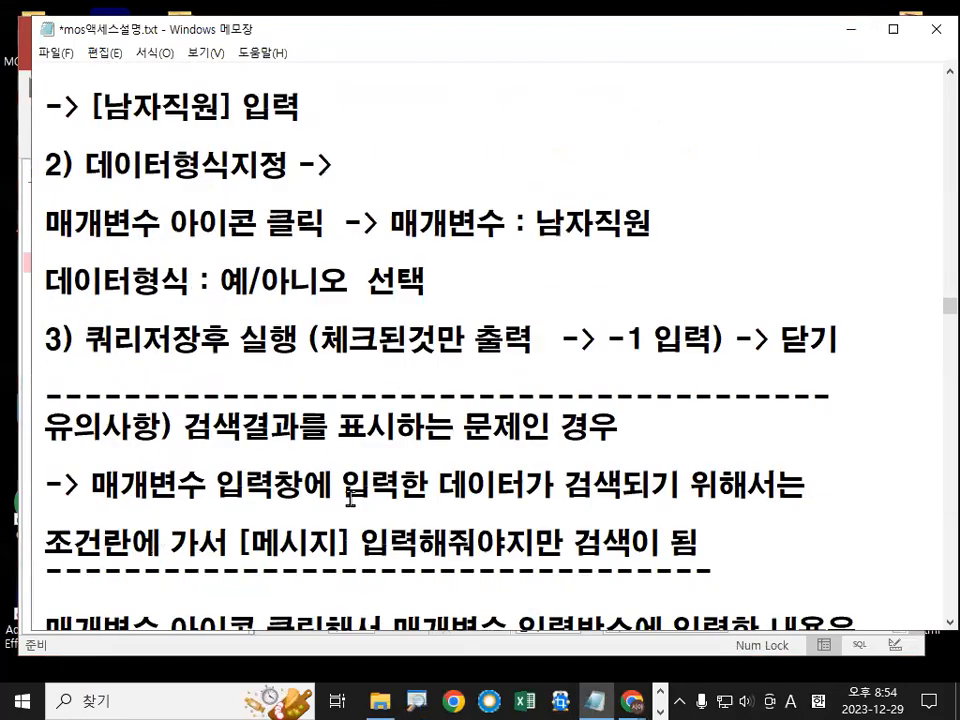
scroll(350, 498, down, 1)
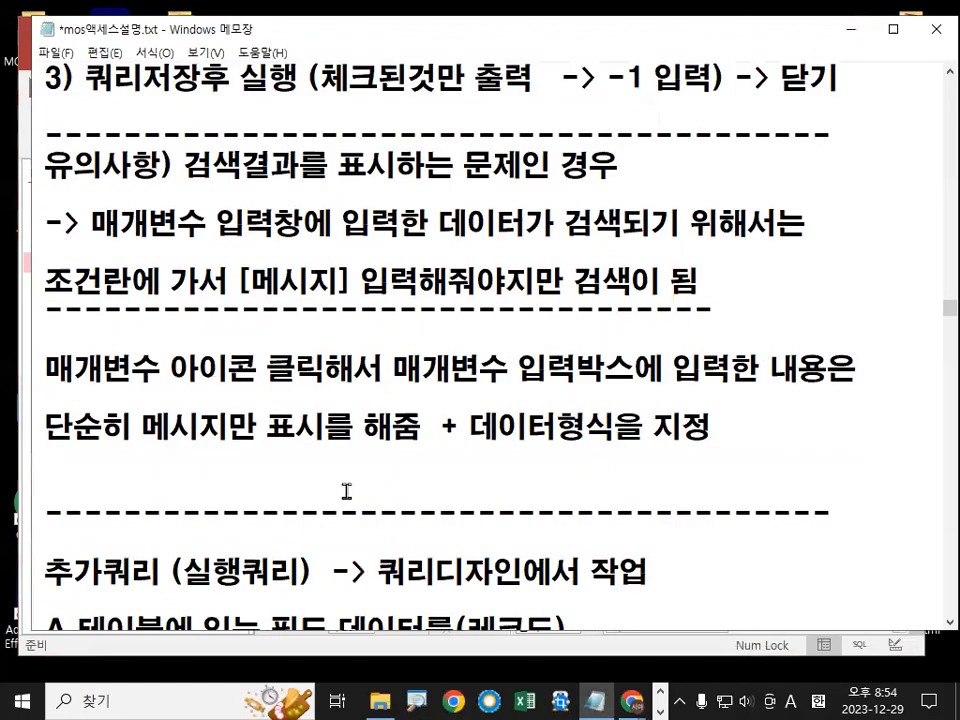
click(346, 485)
click(269, 528)
key(Return)
key(Return)
key(Return)
key(Return)
key(Return)
key(Return)
key(Return)
key(Return)
key(Return)
key(Return)
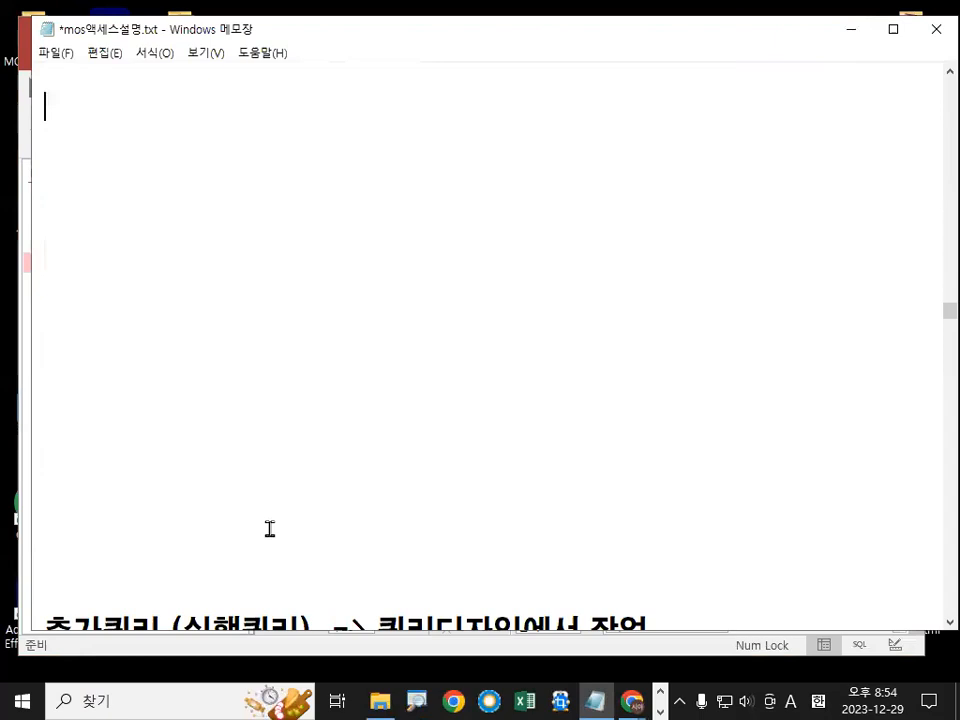
key(Up)
key(Up)
key(Up)
key(Up)
key(Up)
scroll(273, 484, up, 1)
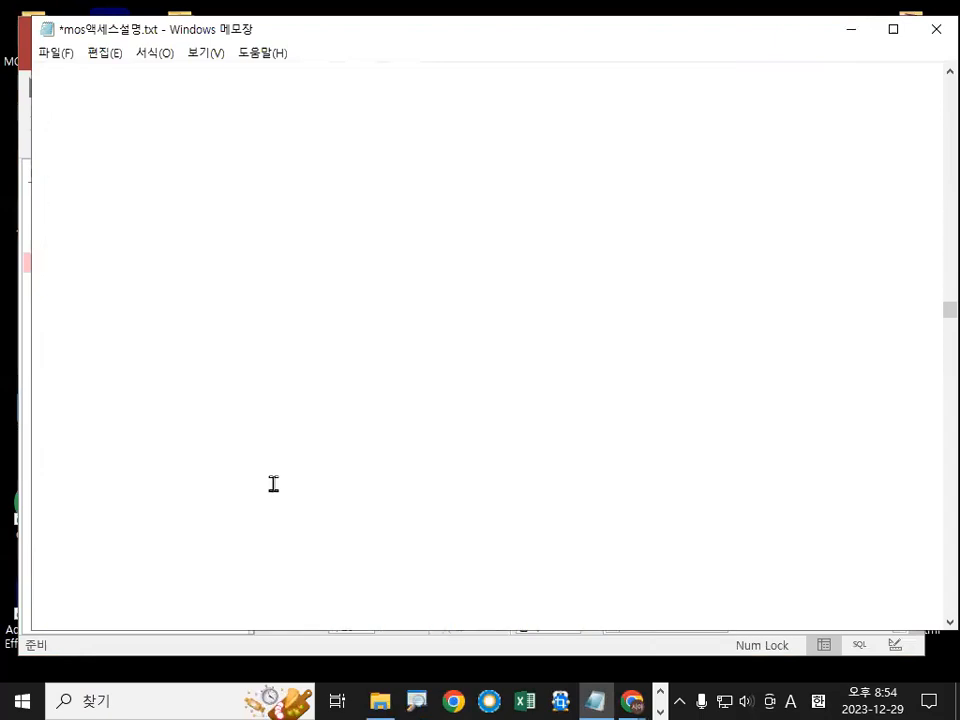
Step: Write the line "액세스 = 데이터베이스 ??? 검색" in the blank area of the notes
text(dor)
key(BackSpace)
key(BackSpace)
key(BackSpace)
key(Hangul)
text(액세스)
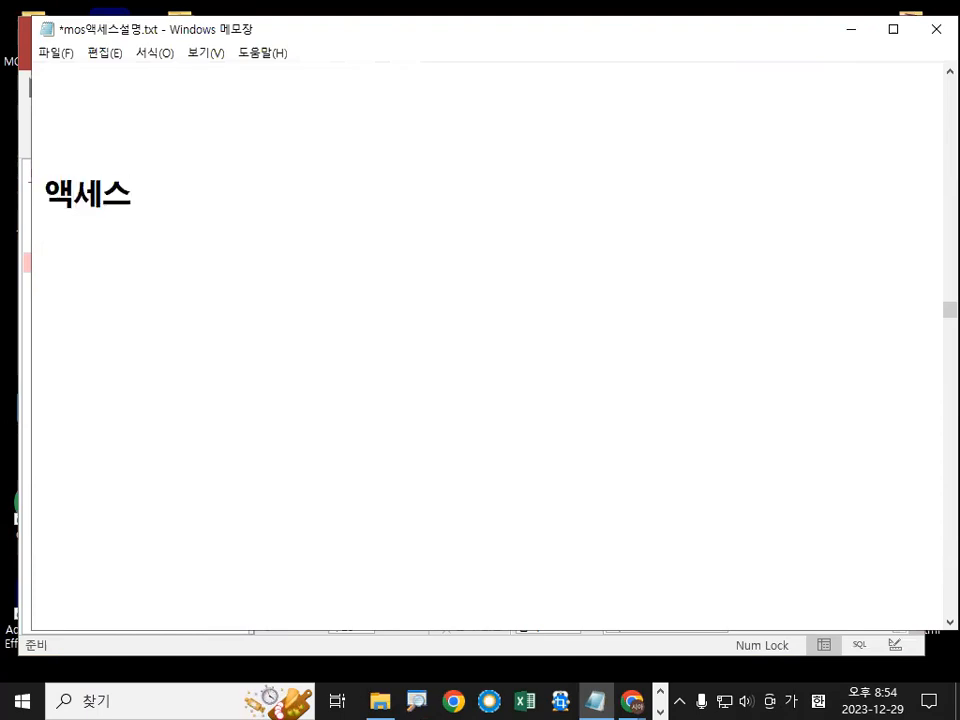
text( = 데이터벵)
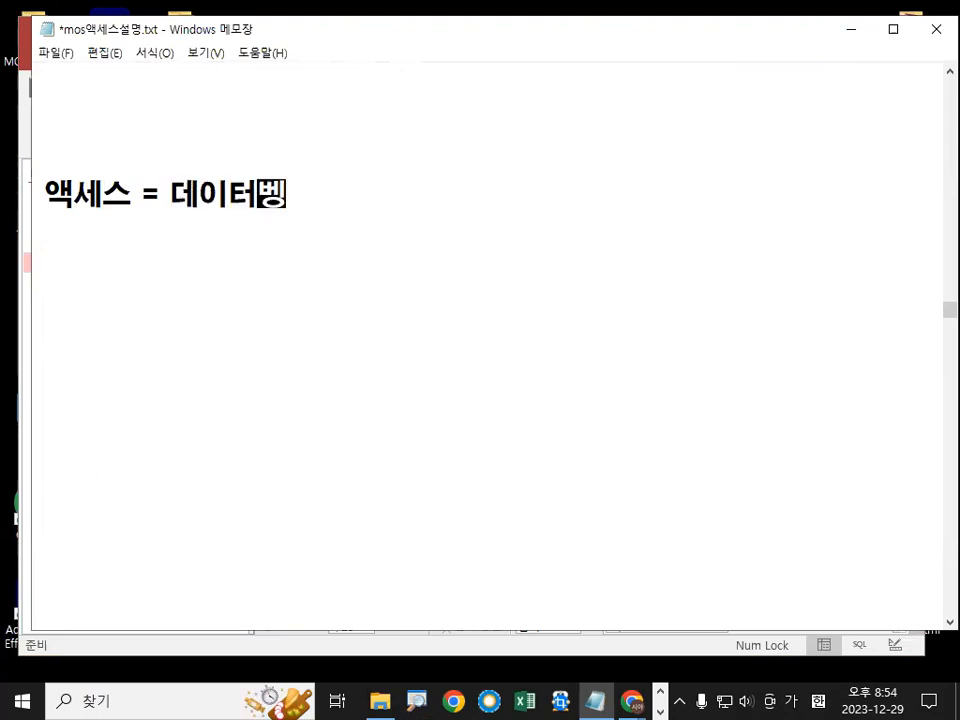
text(이스)
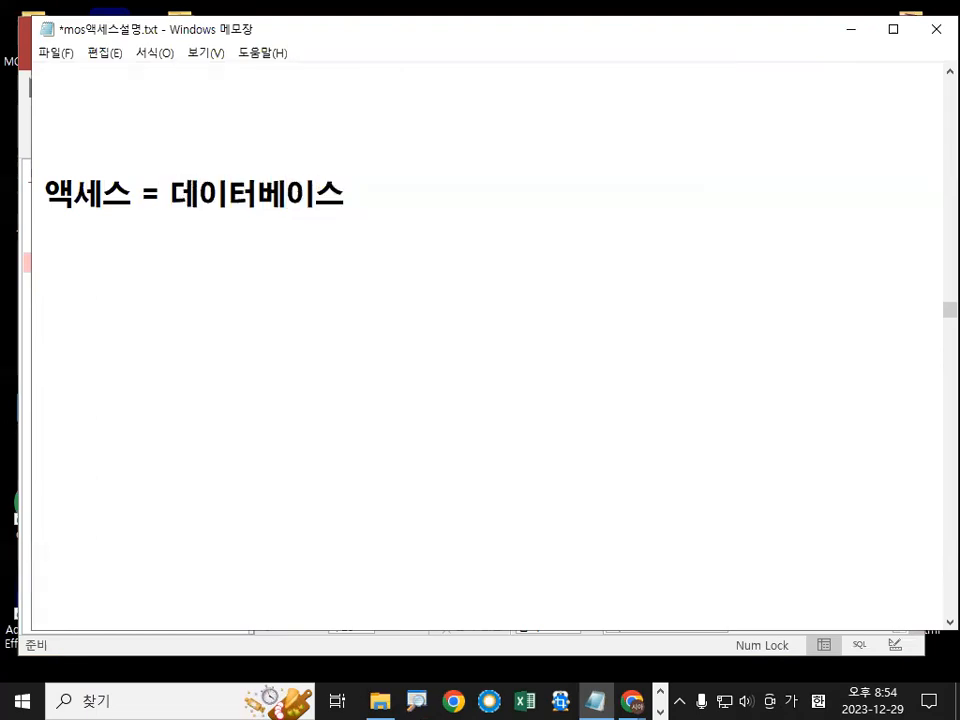
text( 와)
key(BackSpace)
key(BackSpace)
key(BackSpace)
text(???)
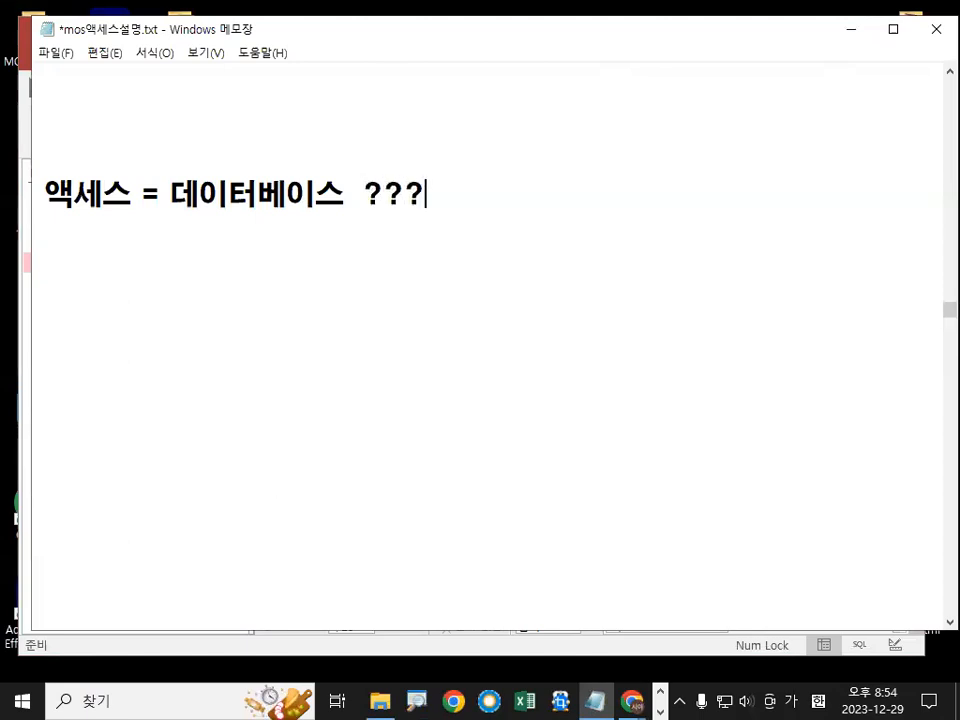
text(  검색)
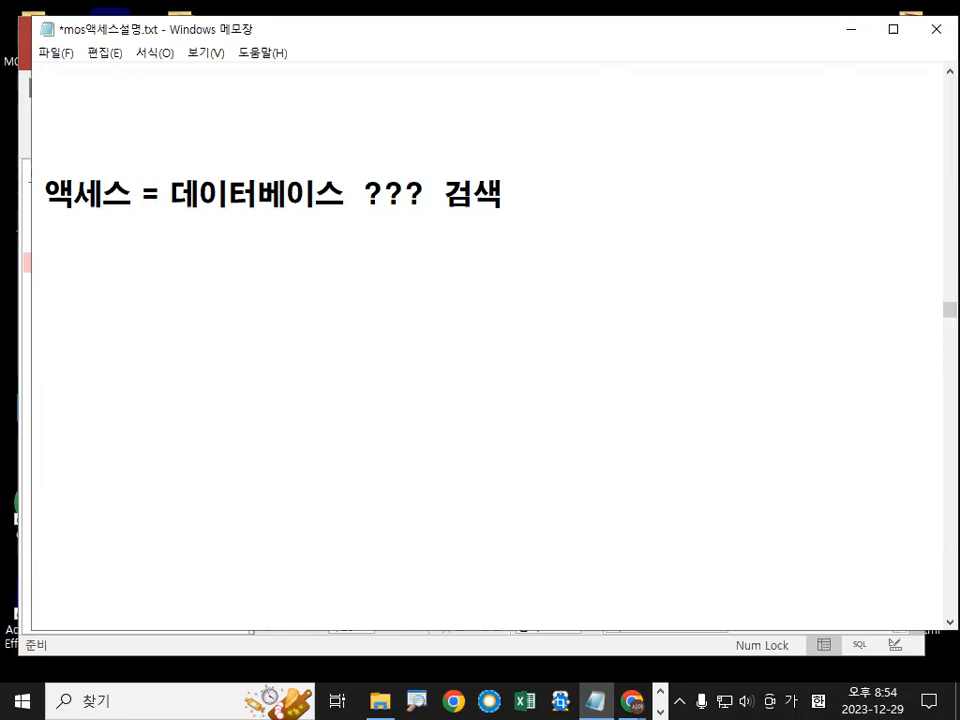
Step: Add the line "테이블 -자료 있어야 되고~" below the 액세스 line in the notes
key(Return)
text(테이블)
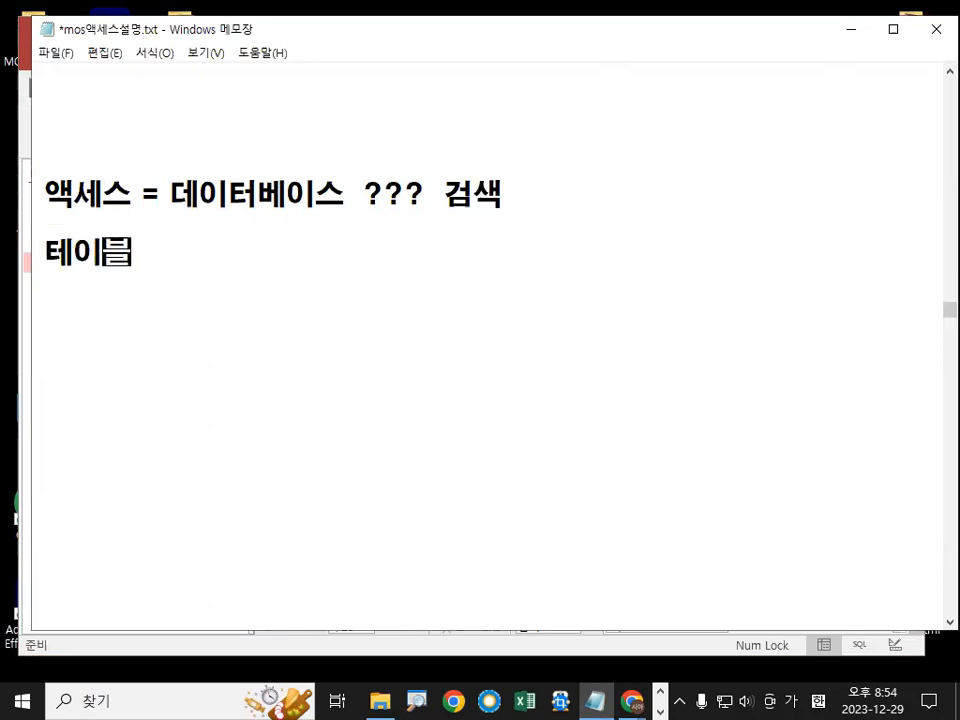
text( -자료 이)
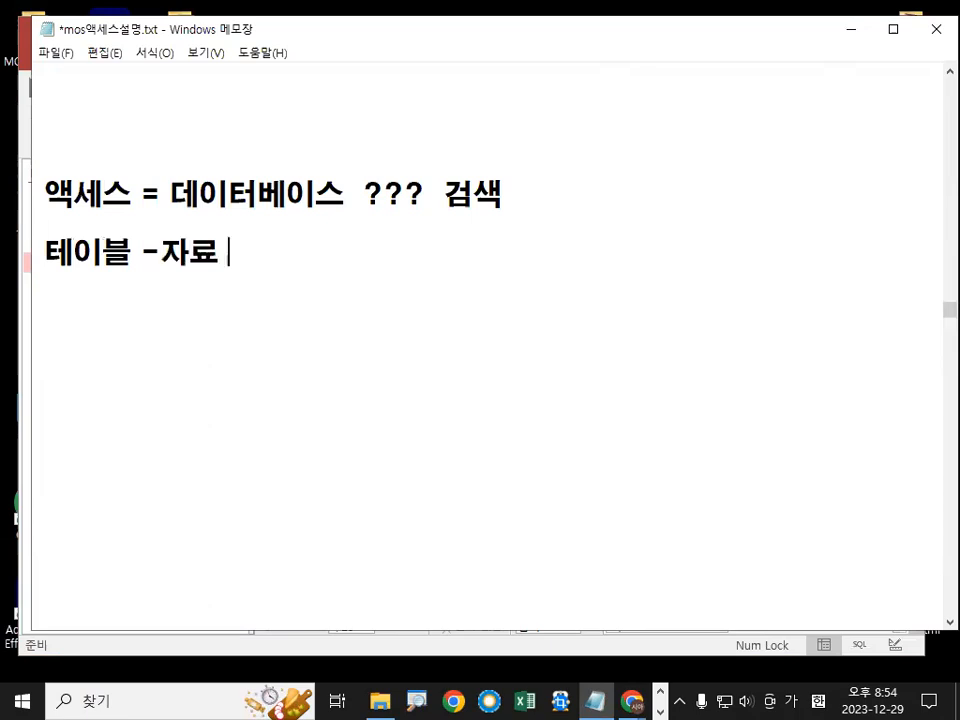
key(BackSpace)
key(BackSpace)
key(BackSpace)
text(있어야)
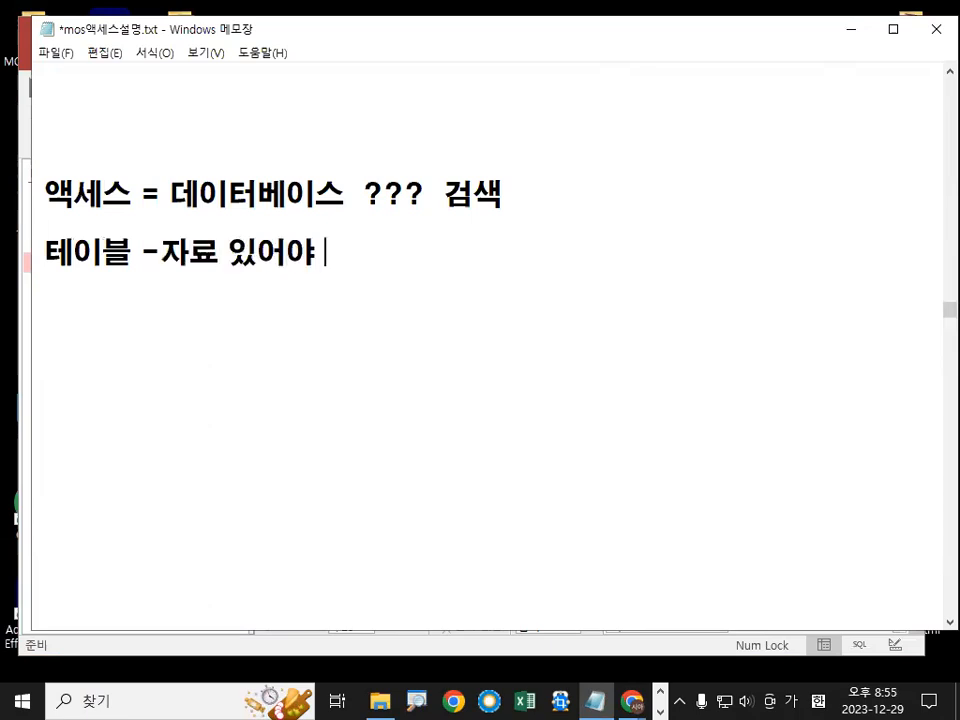
text( 되고~)
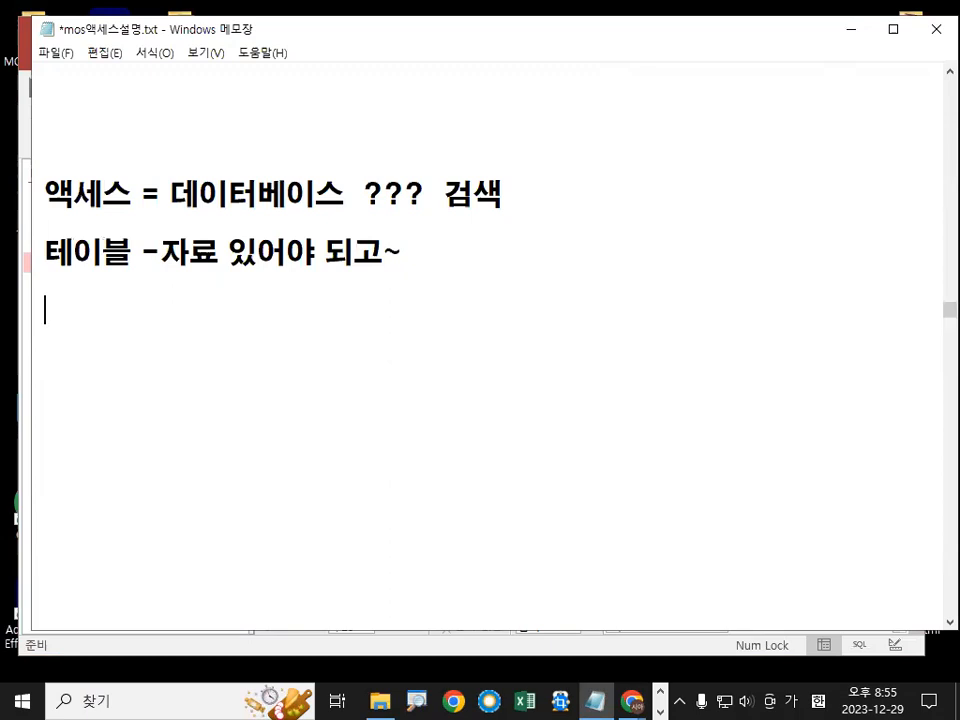
Step: Add the line "쿼리 -용도에 따라 만드는거 (데이터 가공)" below the 테이블 entry
key(Return)
text(가)
key(BackSpace)
key(BackSpace)
text(쿠ㅓ리 -용ㄷ)
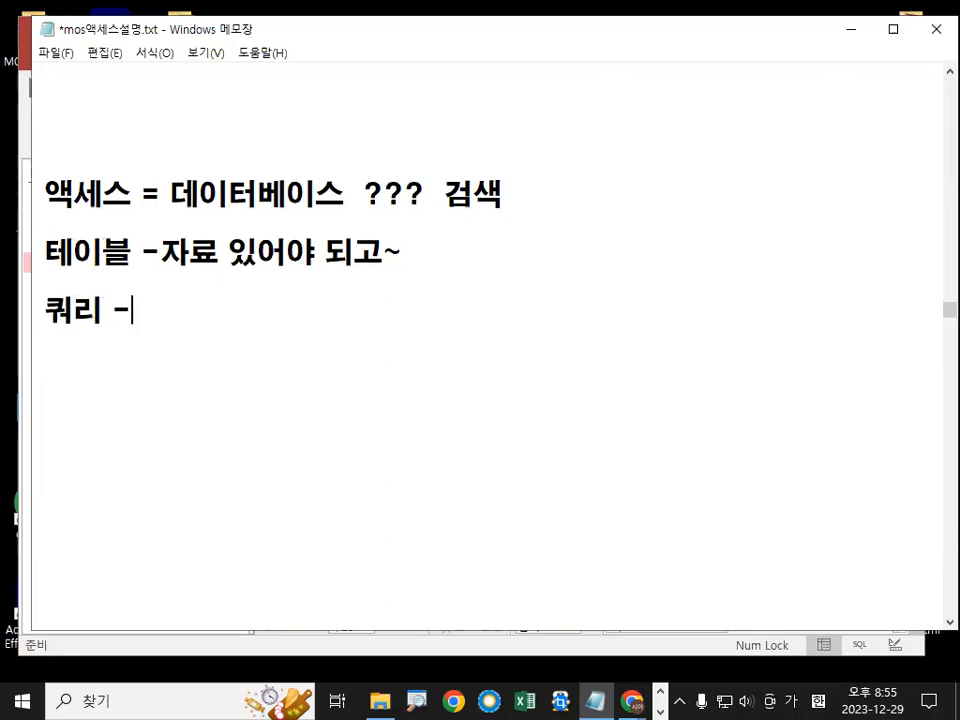
text(ㅗ에 따라 만)
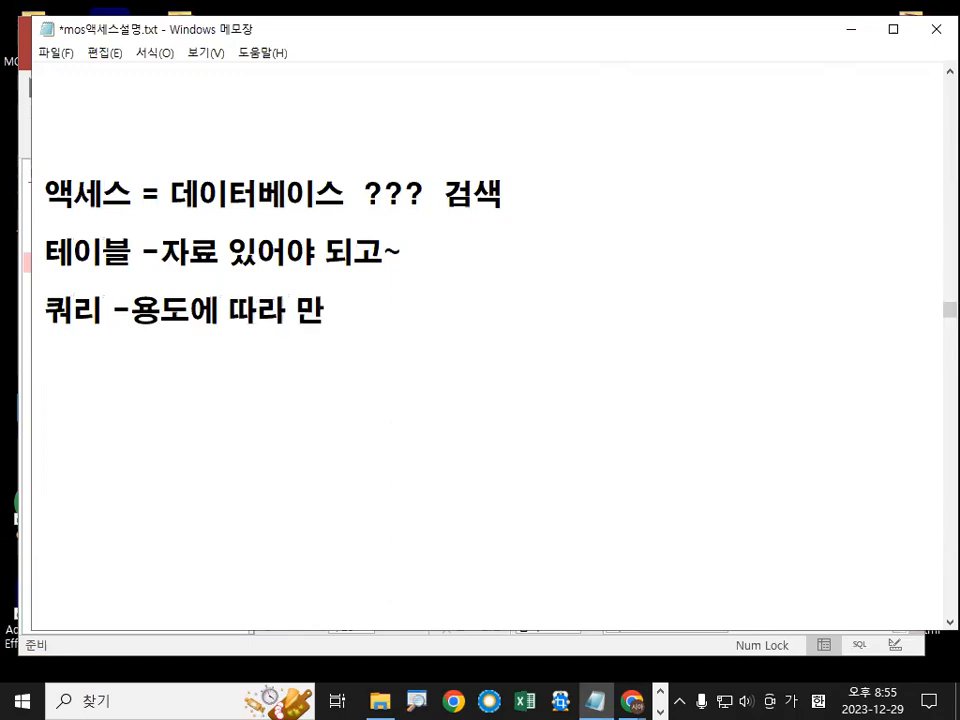
text(드는거 )
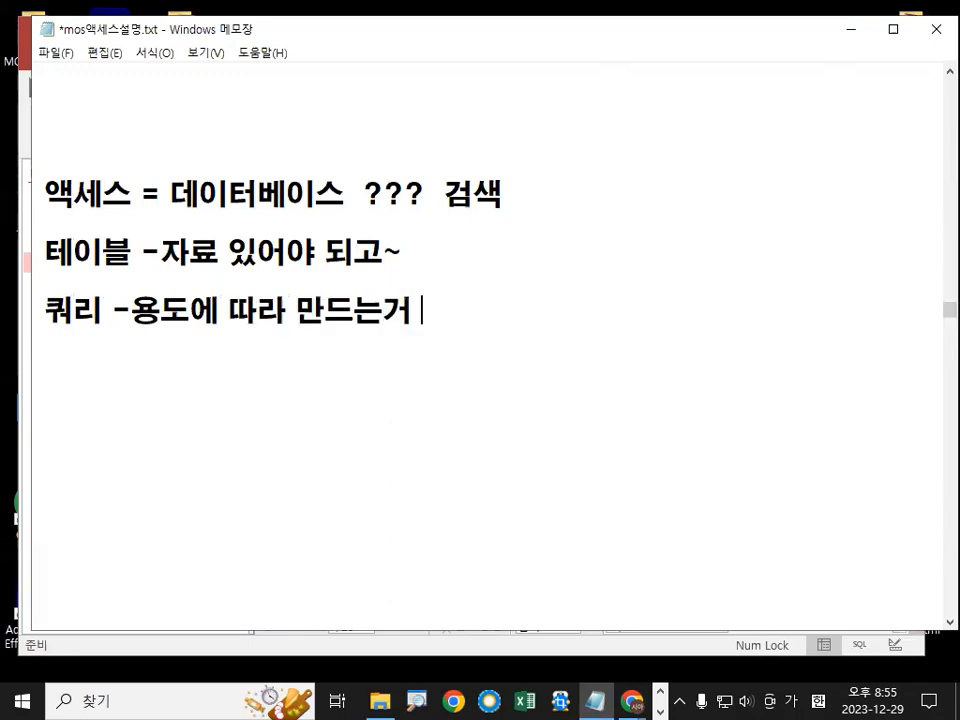
text((가공)
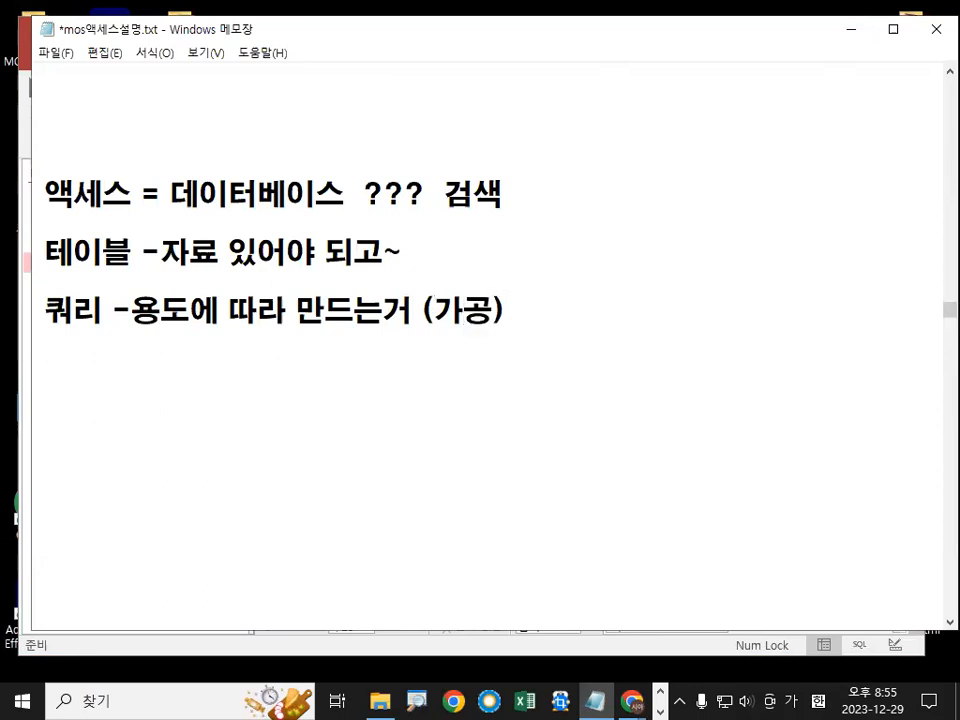
text(데이터)
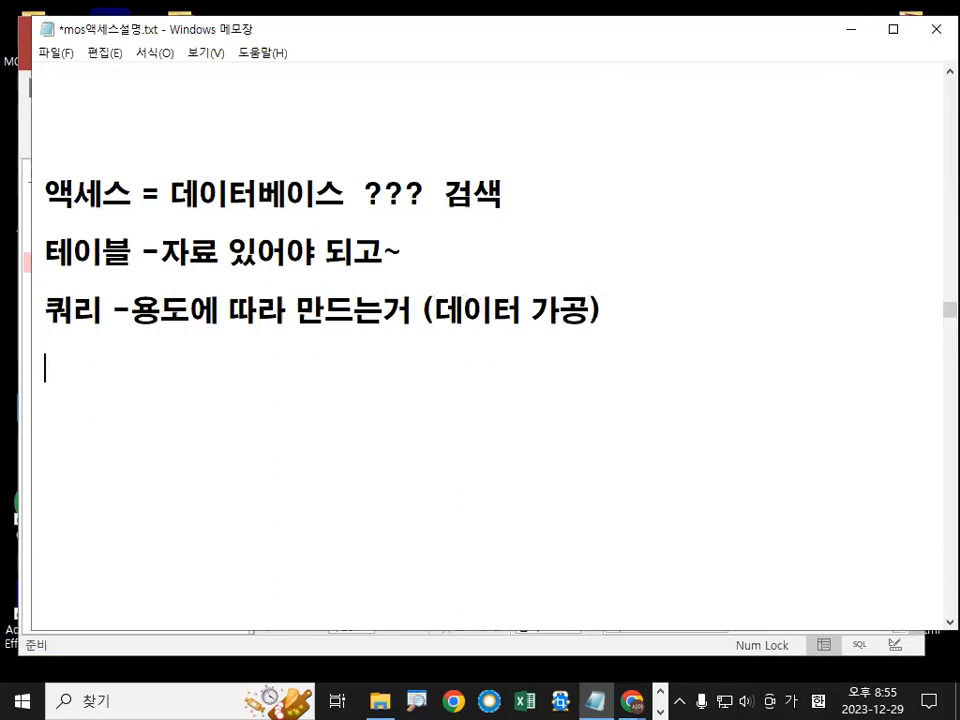
Step: Add the line "폼 - 화면설계 (입력화면,조회화면...)" below the 쿼리 entry
key(Up)
key(shift+Up)
key(Down)
text(폼 )
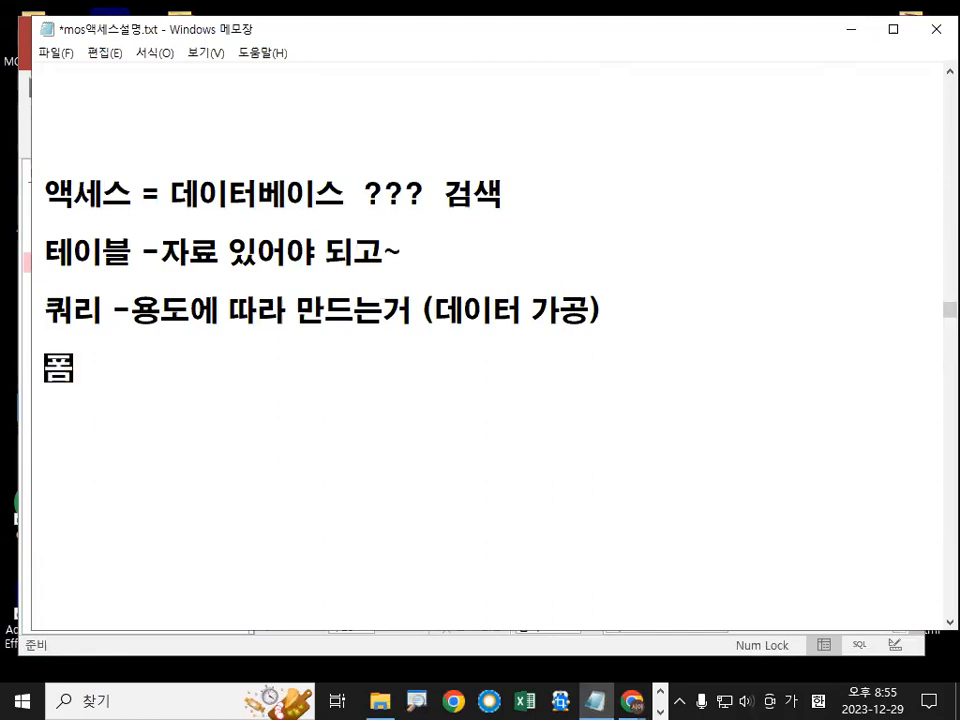
text(- 화면섭)
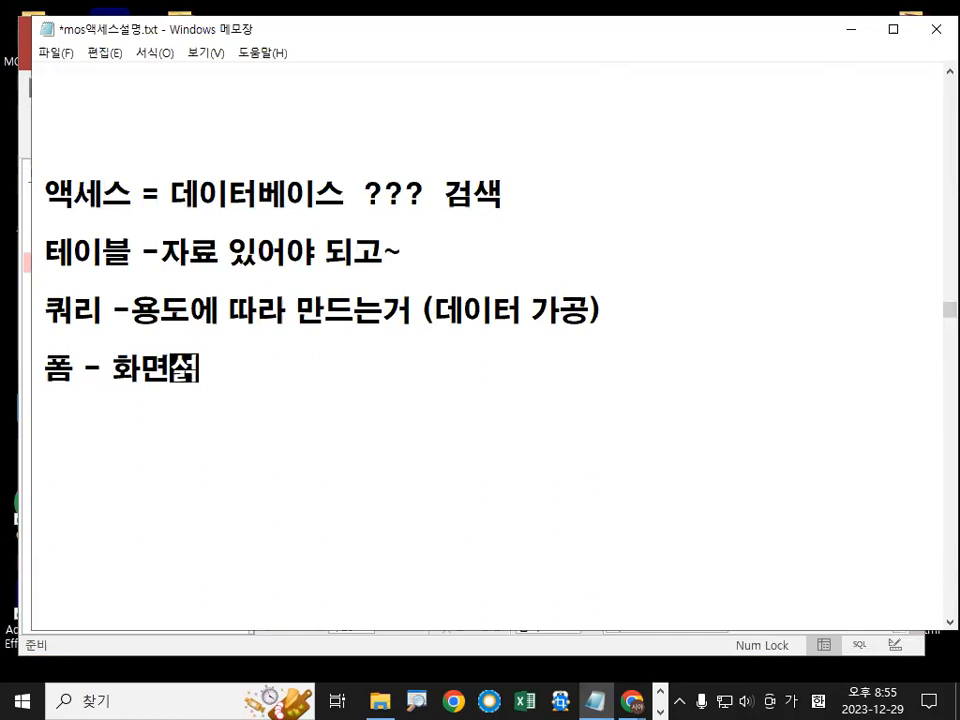
key(BackSpace)
text(ㄹ계)
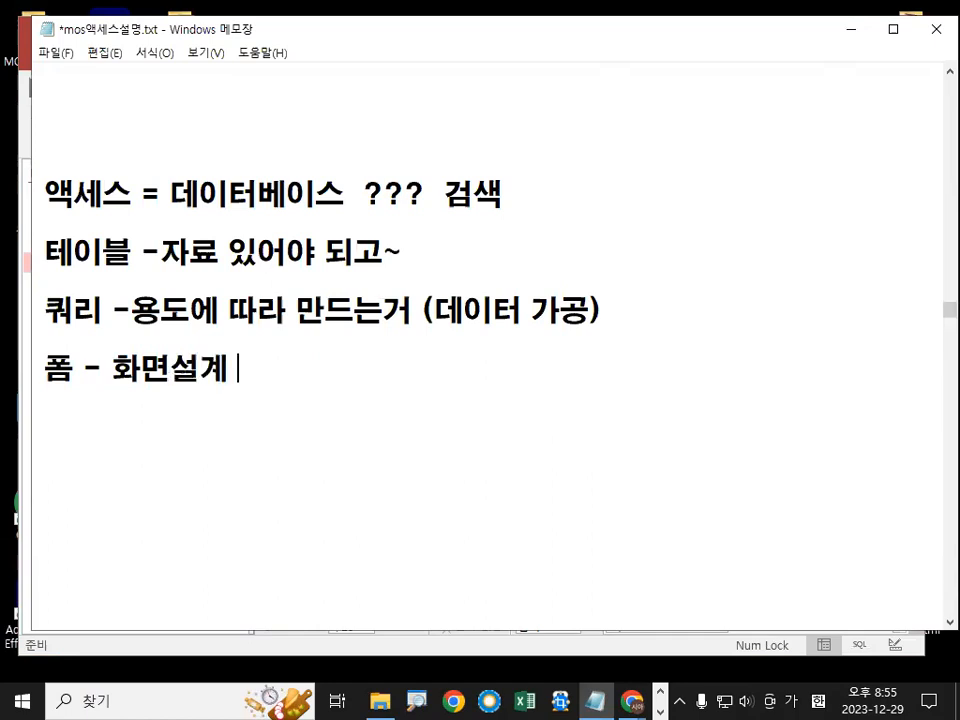
text( (입력화면,ㅈ)
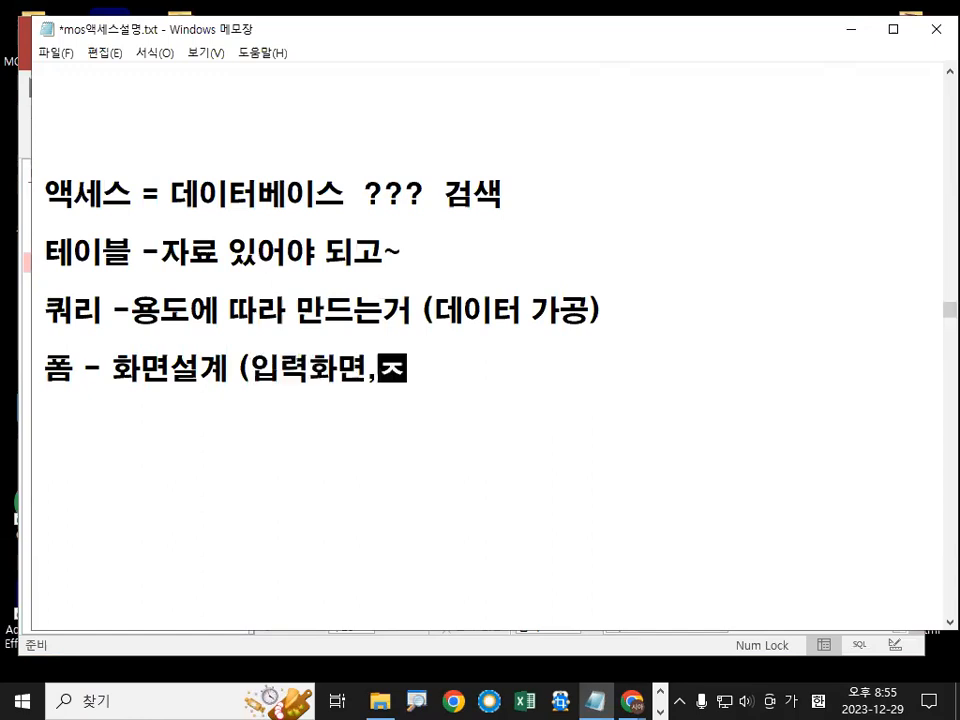
text(조회화면...)
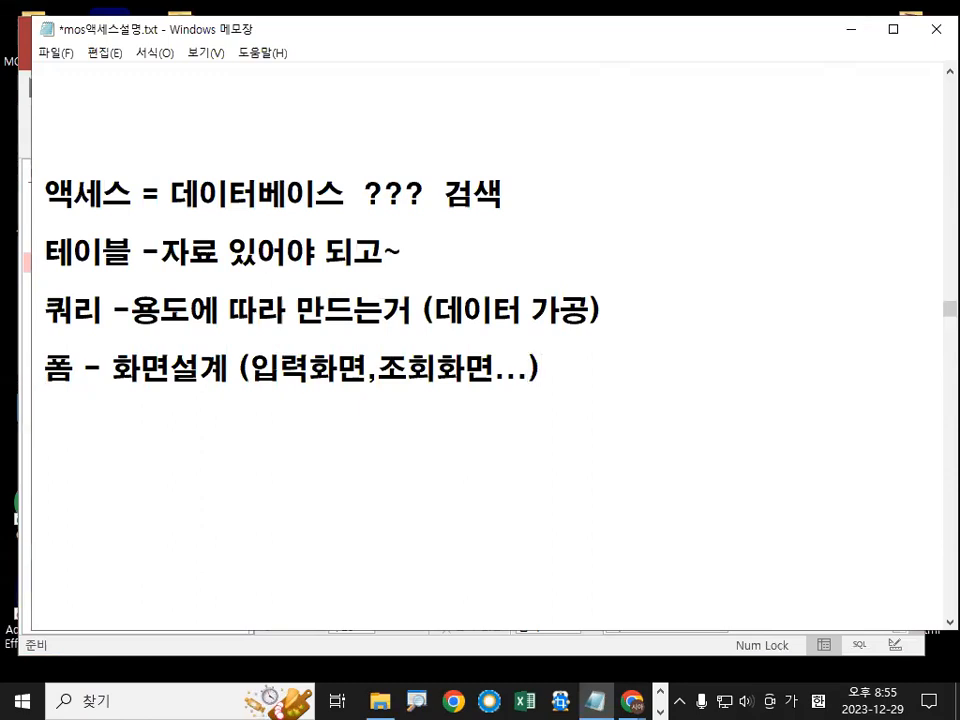
Step: Add the line "보고서 - 결과를 종이로 출력" below the 폼 entry and start a fresh line
key(Return)
text(보고서 - )
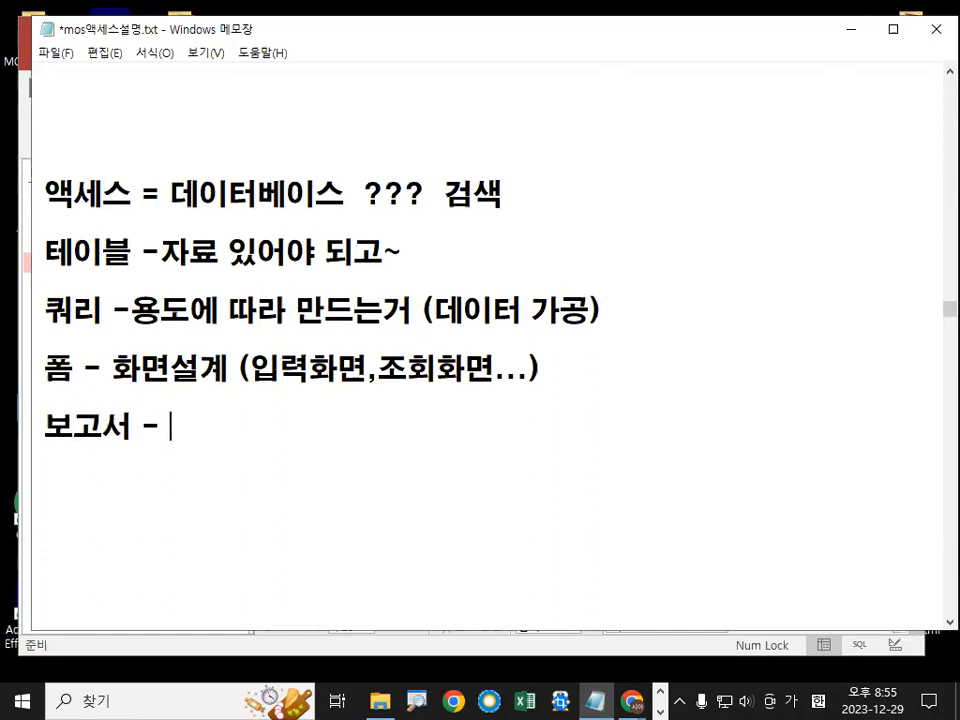
text(결과ㅌ를 종이로 )
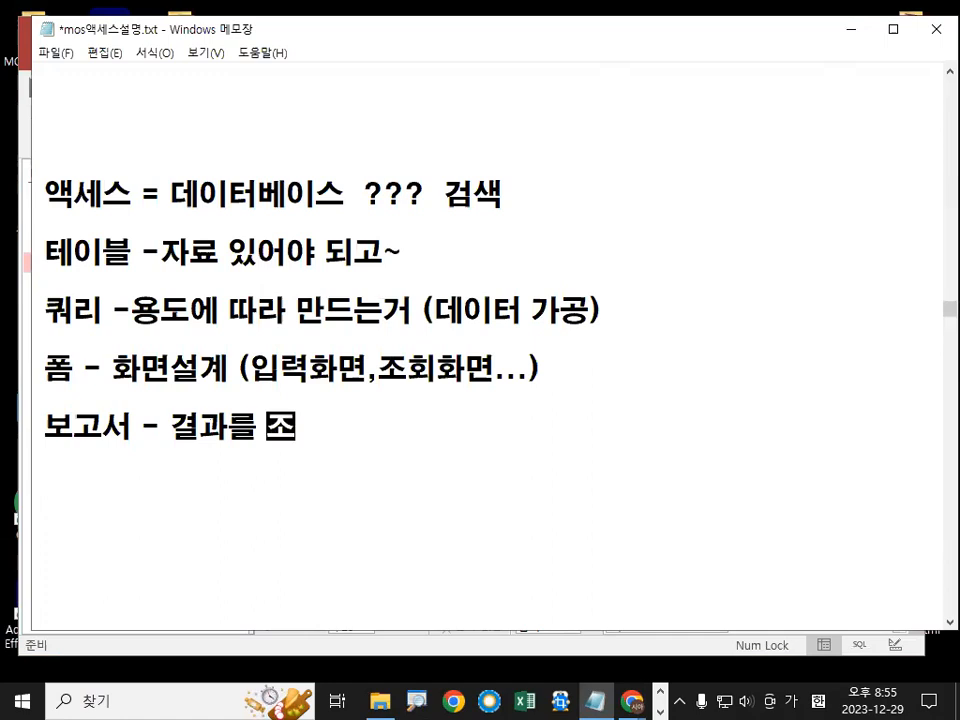
text(출력)
key(Return)
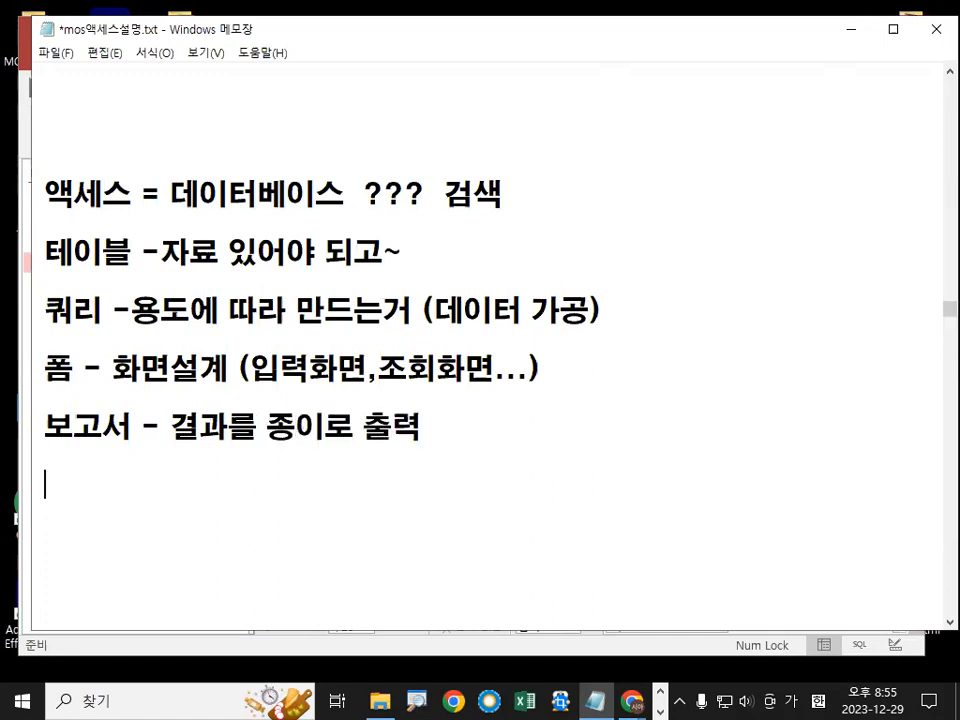
Step: Review the 테이블, 쿼리, 폼 and 보고서 entries, highlighting their text and bracketing all four with temporary red pen marks
double_click(50, 249)
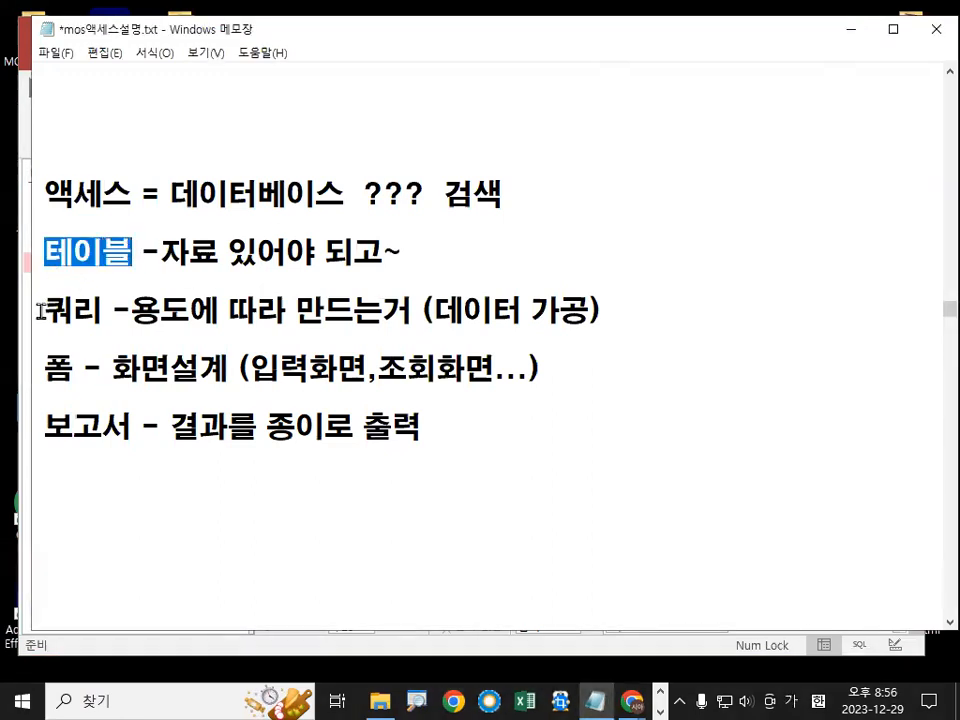
drag(42, 311, 85, 311)
drag(46, 369, 80, 369)
drag(47, 428, 131, 428)
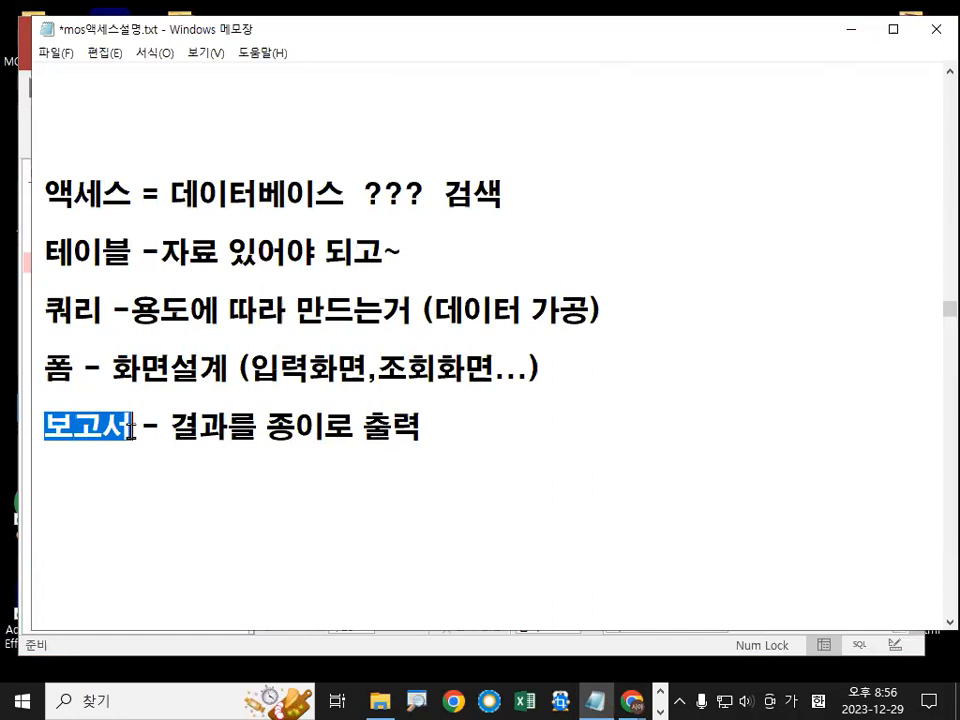
key(ctrl+2)
mouse_move(54, 242)
mouse_down()
mouse_move(38, 418)
mouse_move(48, 441)
mouse_up()
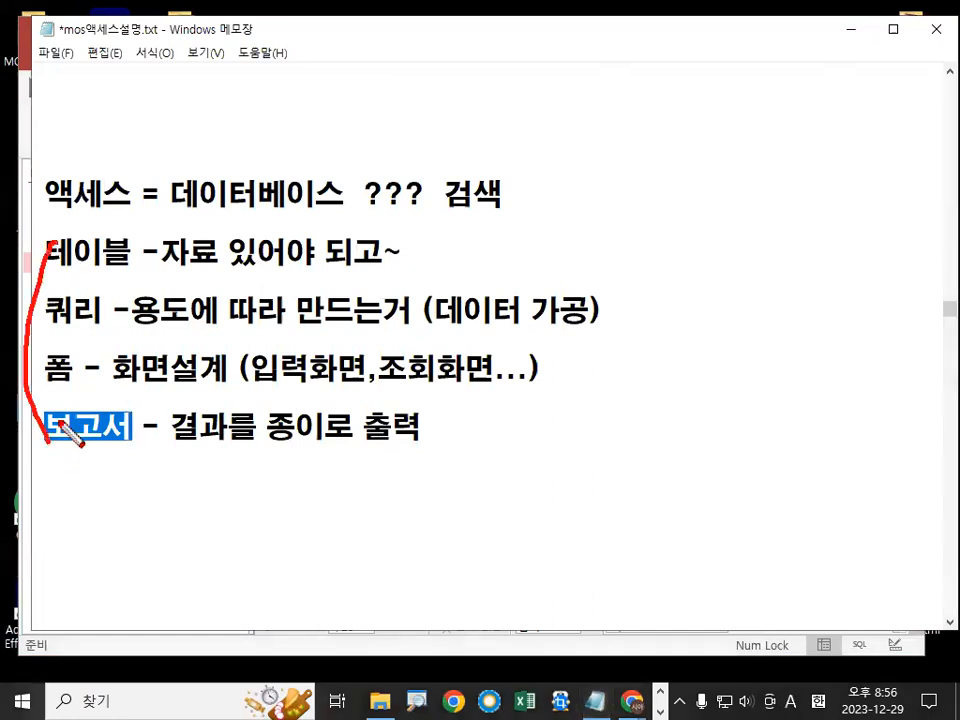
drag(512, 225, 587, 476)
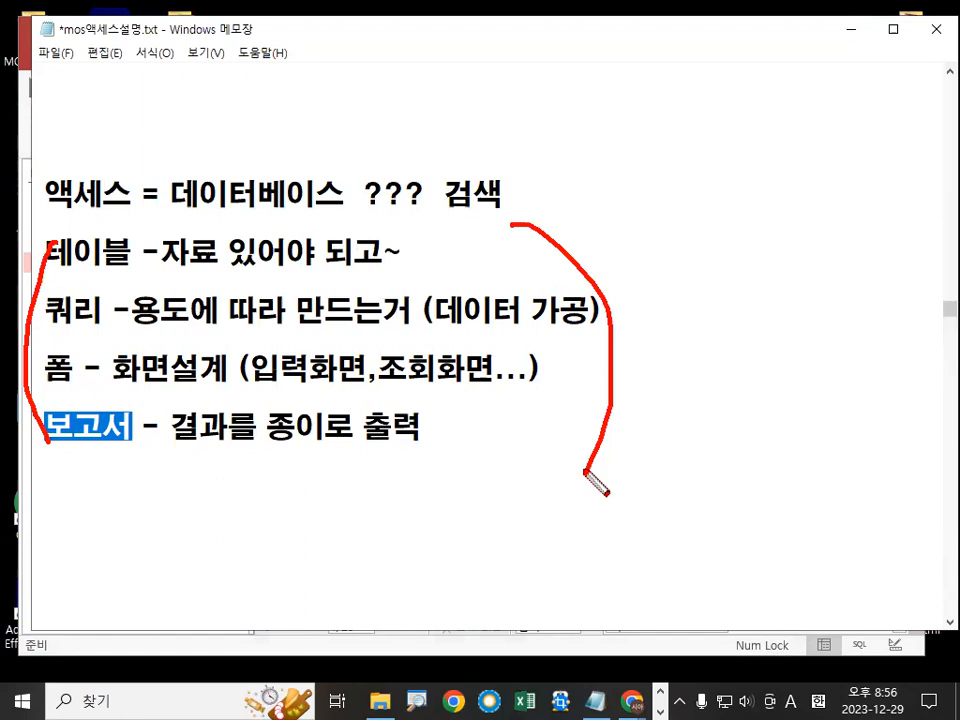
key(Escape)
click(120, 362)
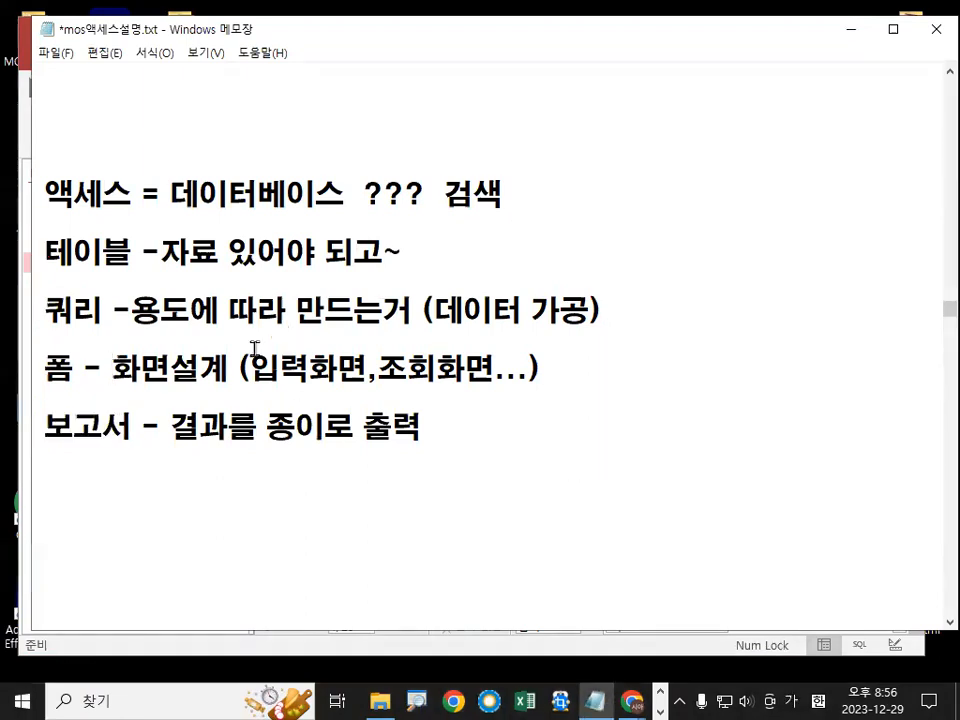
drag(46, 368, 474, 375)
drag(104, 292, 518, 311)
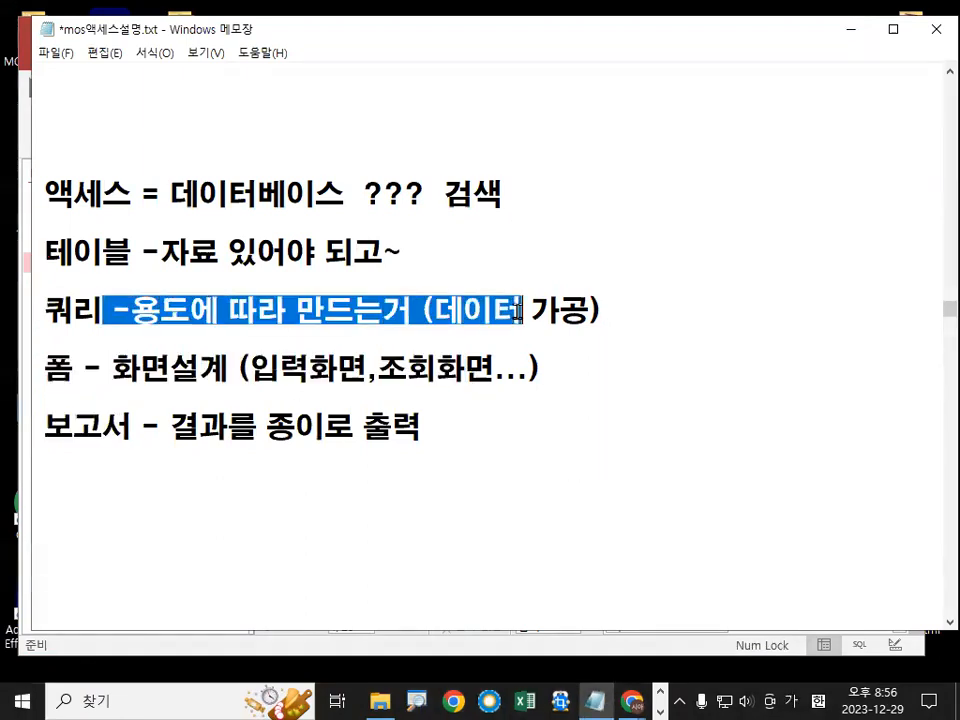
Step: Write "제일 중요->" below the 보고서 entry and insert several blank lines beneath it
click(245, 473)
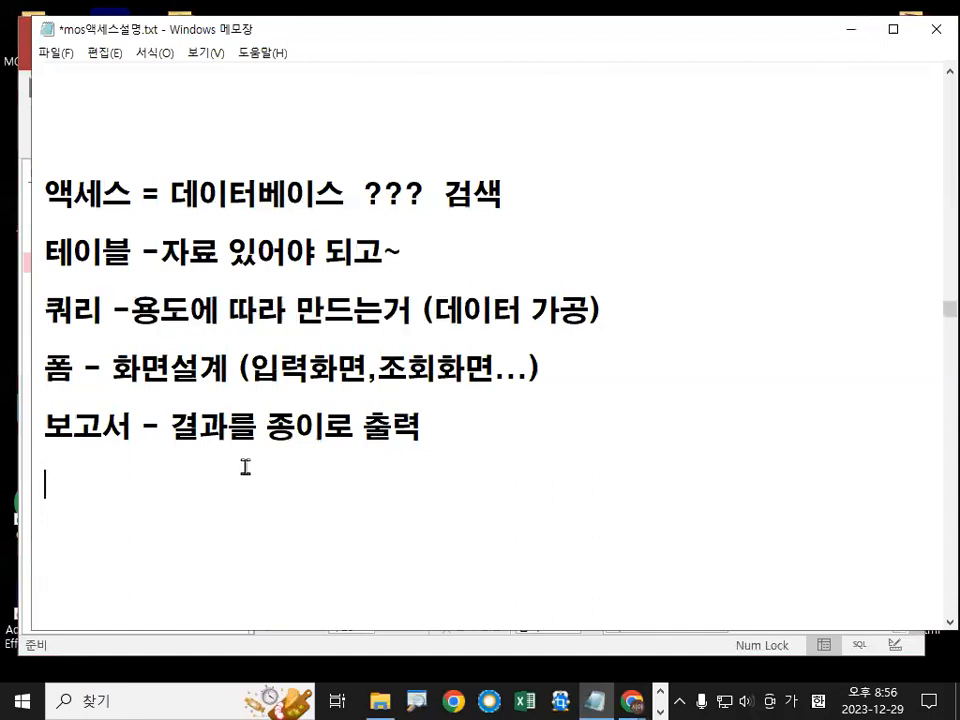
text(제일 중요->)
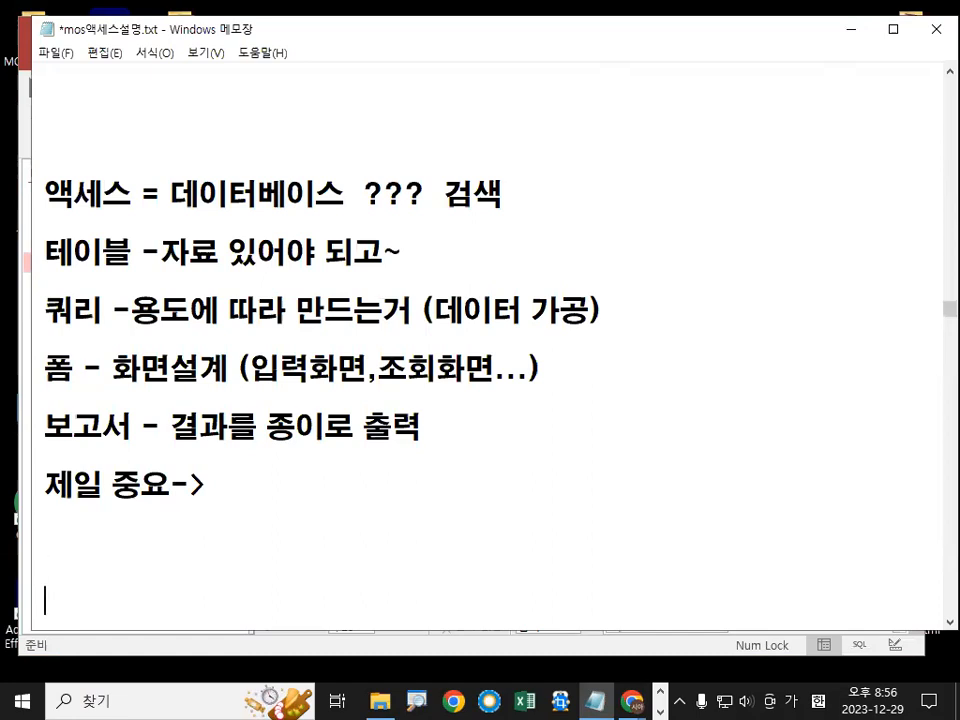
key(Return)
key(Return)
key(Return)
key(Return)
key(Up)
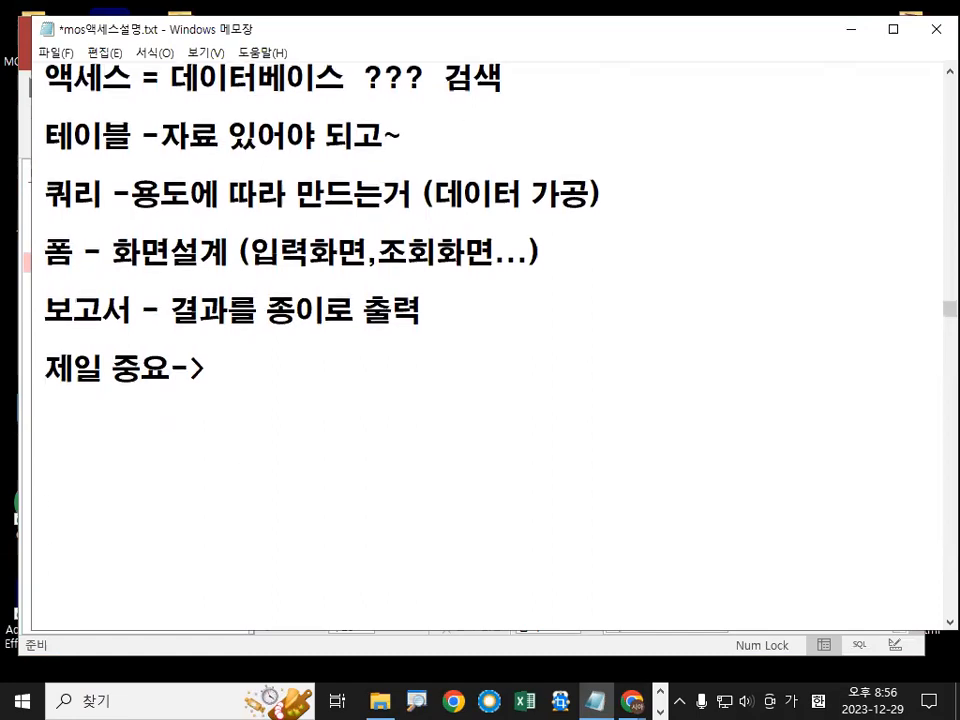
Step: Complete the 제일 중요-> line with "매크로함수, 코드작성기를 통해 코드 작성"
text(매크로함수,)
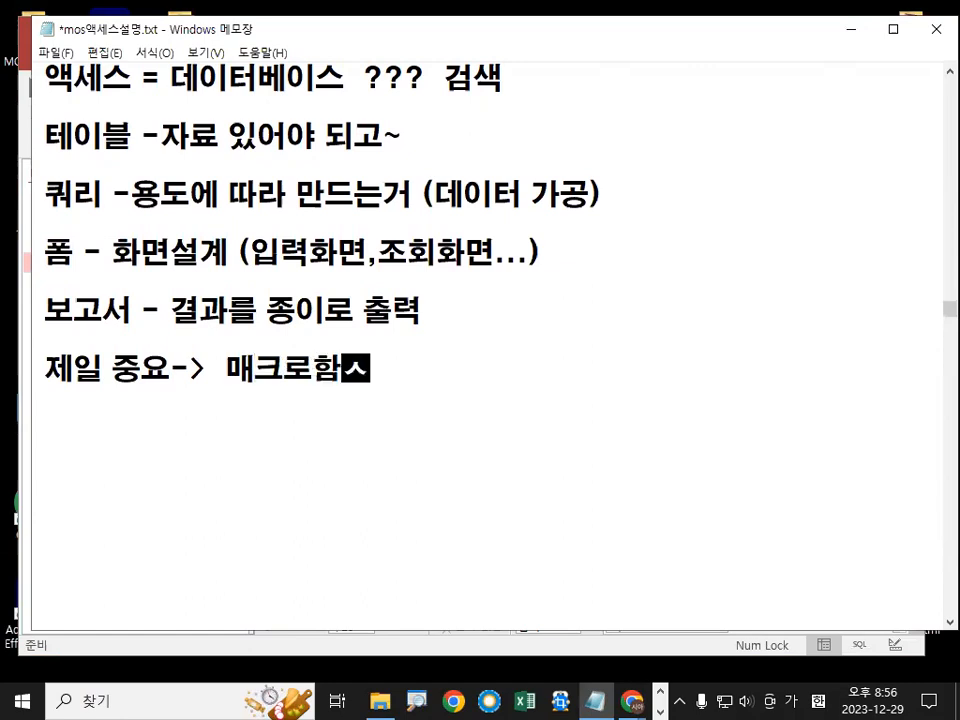
text( 모드)
key(BackSpace)
key(BackSpace)
key(BackSpace)
text(코)
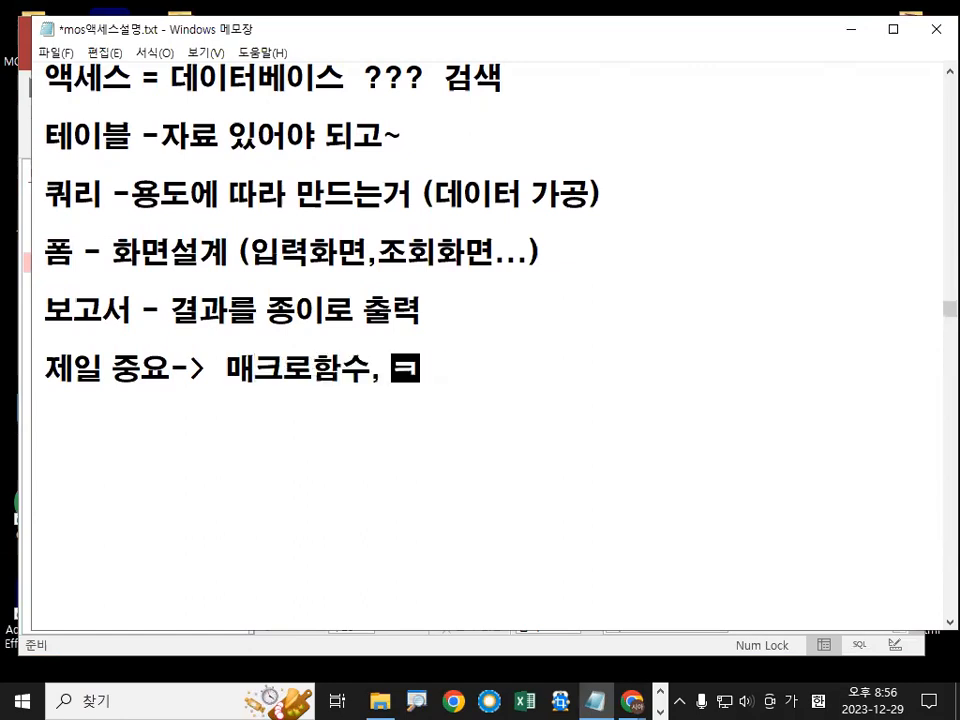
text(드작)
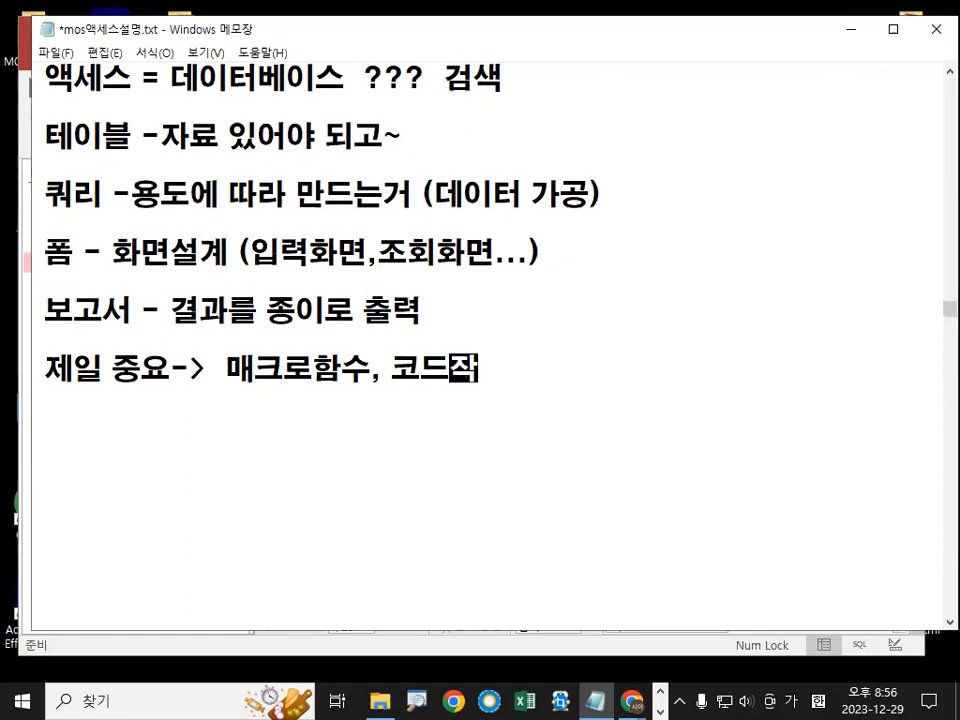
text(성기를 통해 )
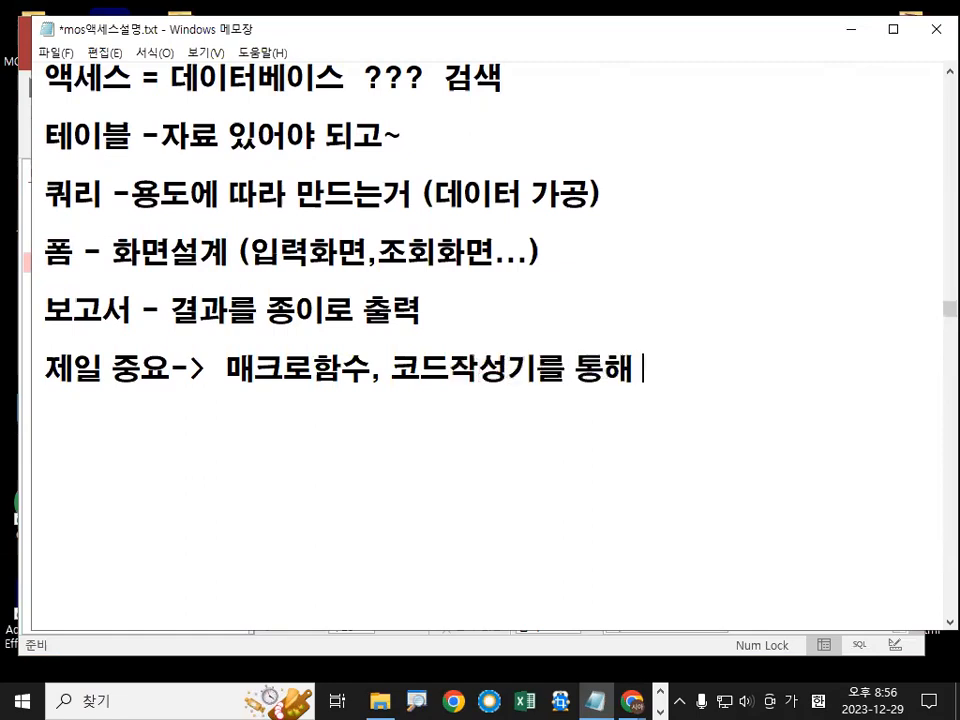
text(코드 잗ㅅ거)
key(BackSpace)
key(BackSpace)
key(BackSpace)
text(ㅈ작성)
Step: Add the line "검색 코딩" below the 제일 중요 line
key(Return)
text(검)
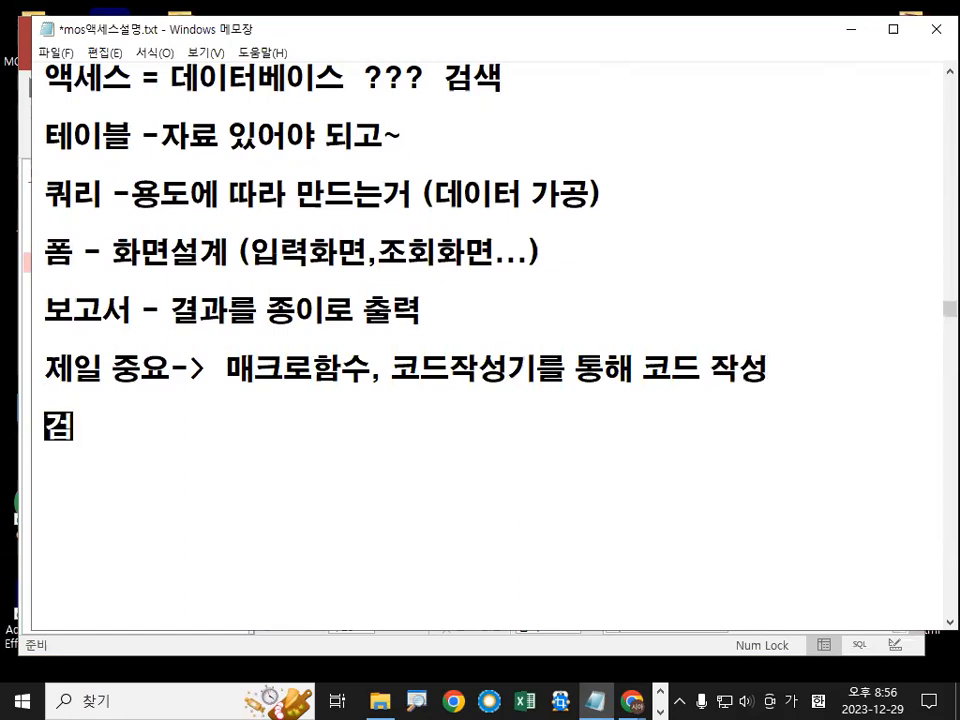
text(색 코딩)
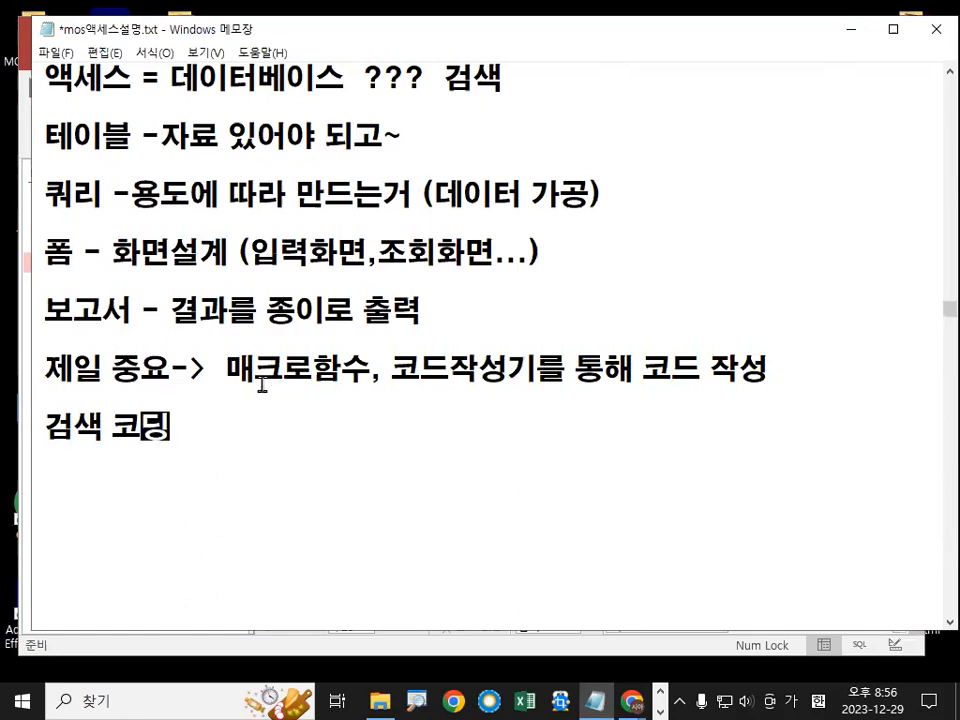
Step: Circle 검색 코딩 and bracket the 테이블 to 보고서 lines with temporary red pen marks, clearing them when done
key(ctrl+2)
mouse_move(232, 432)
mouse_down()
mouse_move(81, 392)
mouse_move(225, 432)
mouse_move(223, 449)
mouse_up()
mouse_move(50, 127)
mouse_down()
mouse_move(34, 130)
mouse_move(40, 305)
mouse_up()
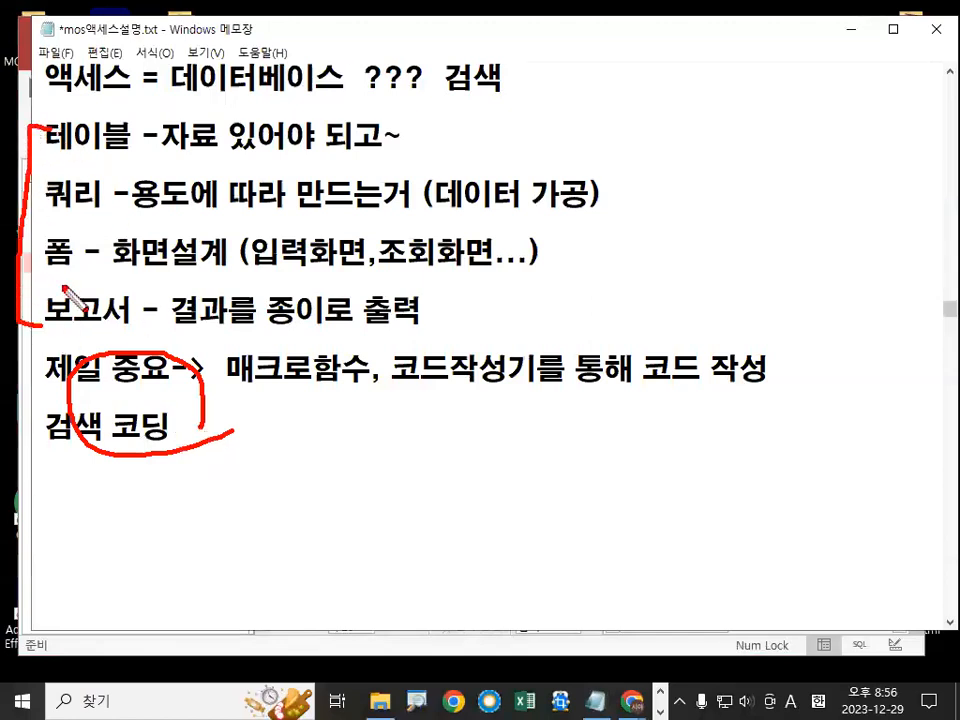
key(Escape)
Step: Insert a dashed separator line between the 쿼리 and 폼 entries
click(80, 210)
key(Return)
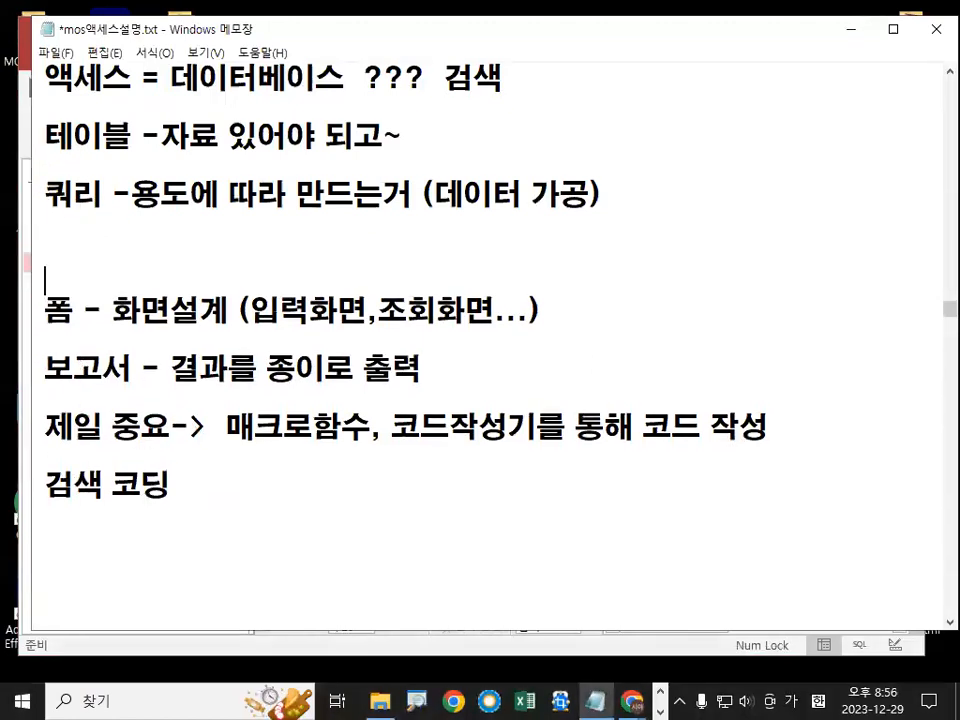
text(-----------------------------)
key(Return)
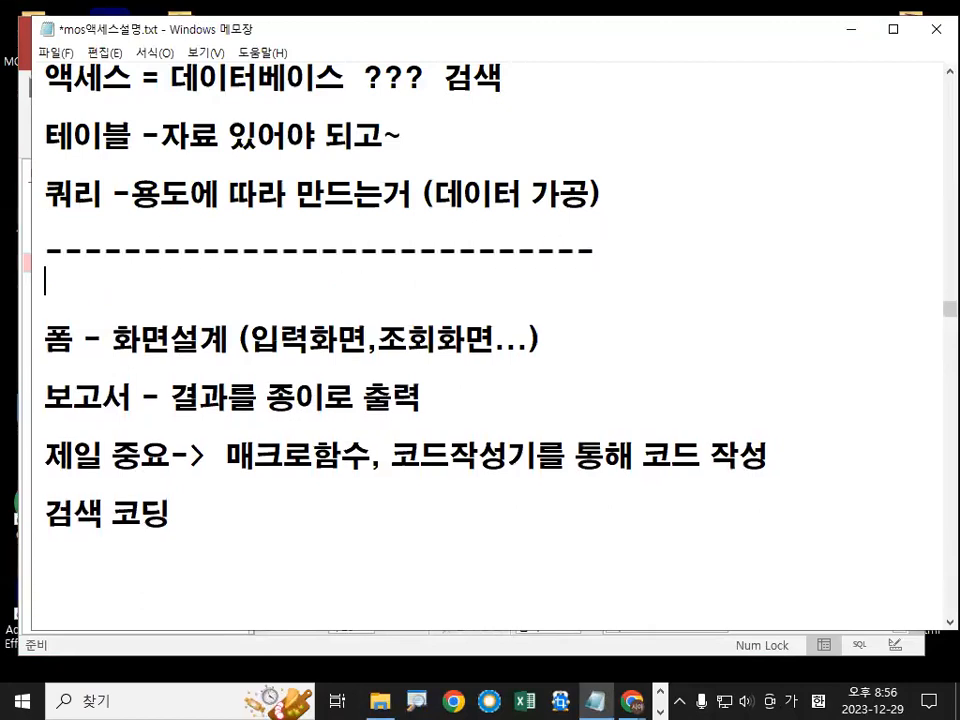
Step: Add the line "-> 2가지 개체는 폼,보고서의 레코드 원본으로 사용하는 용도 80%" beneath the dashed separator
key(Up)
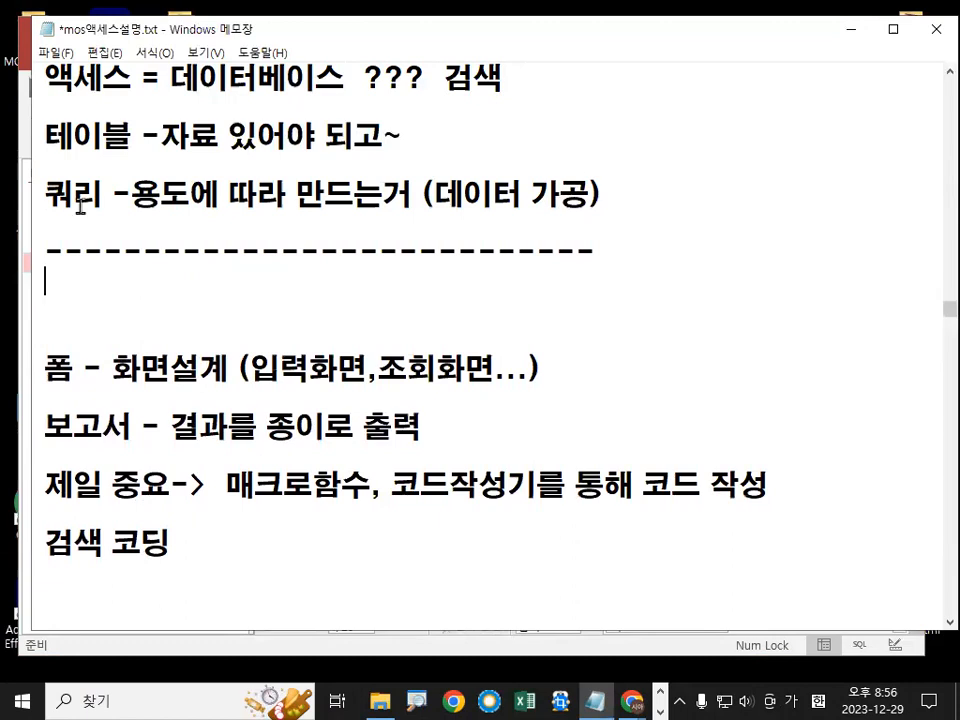
text(> 2)
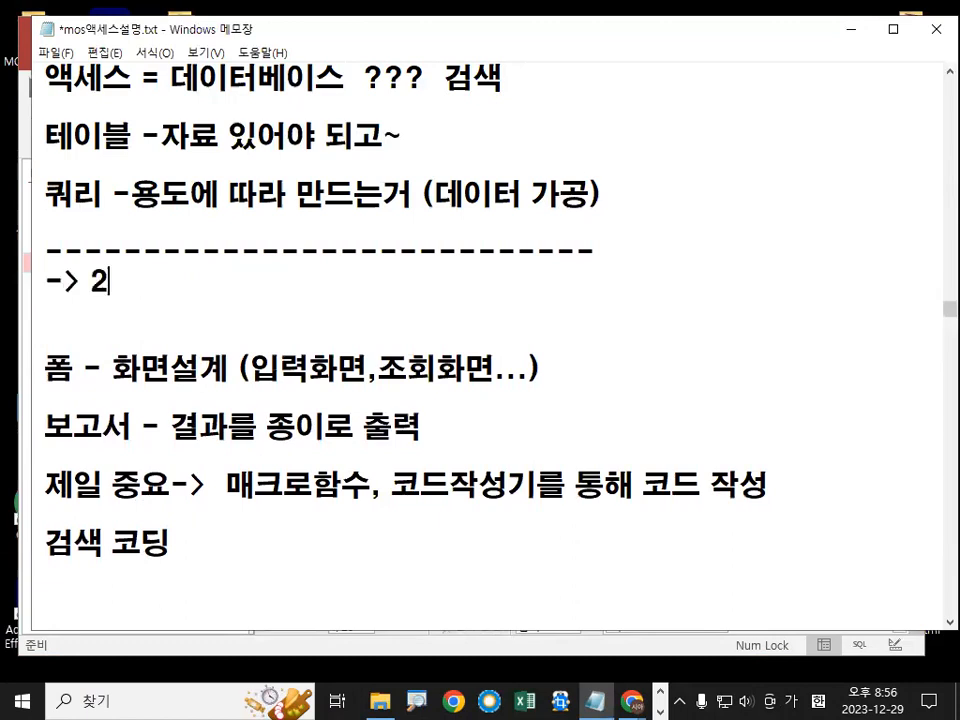
text(가지 개체는)
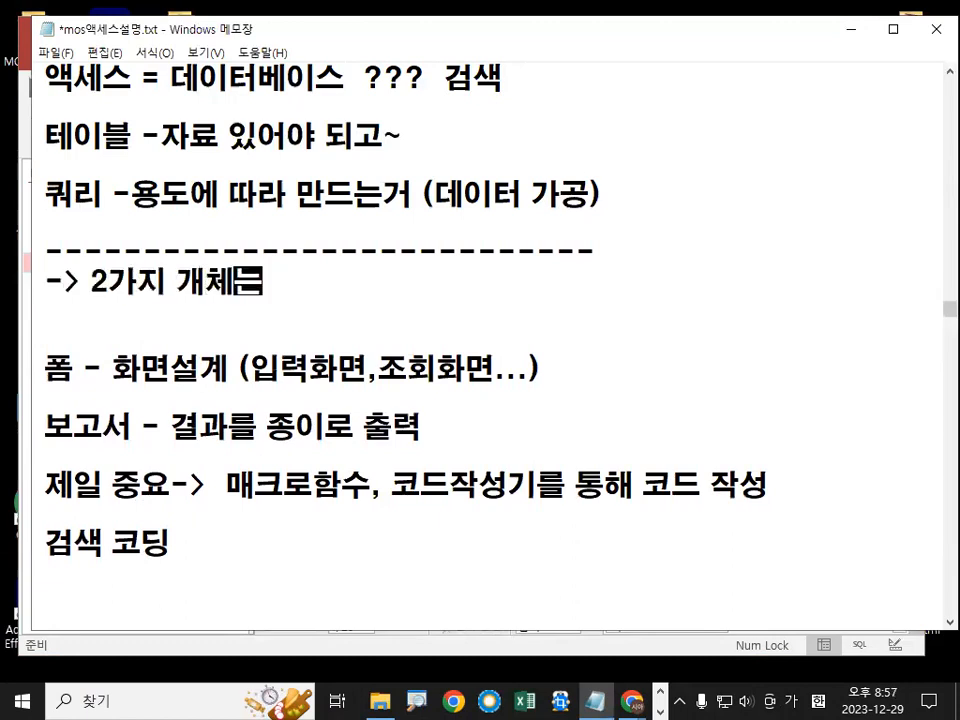
text( 폼,보고서의 레)
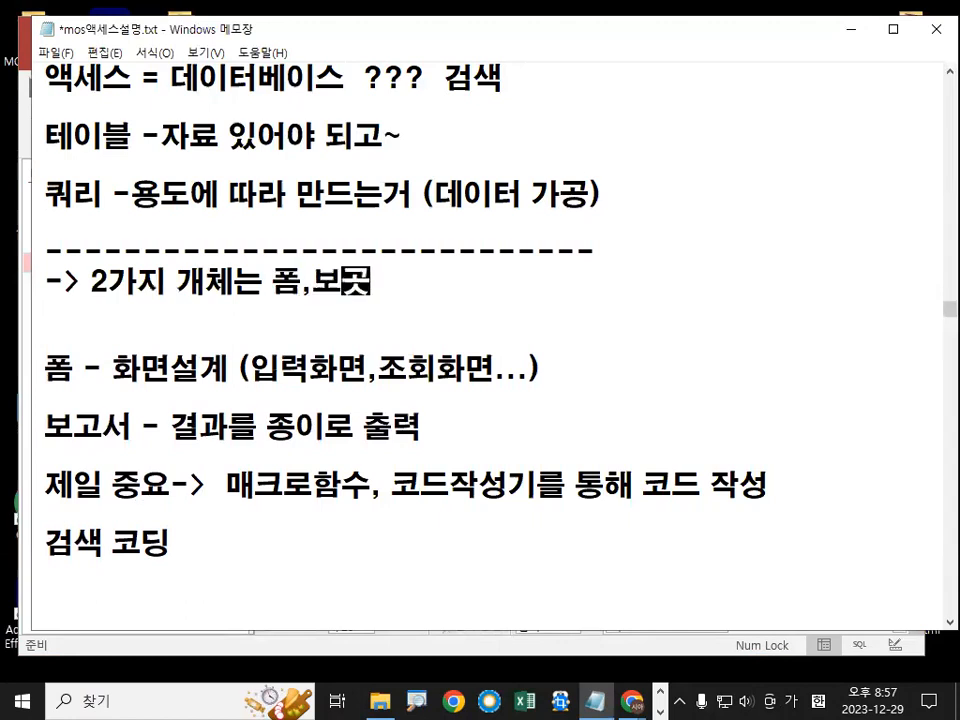
text(코)
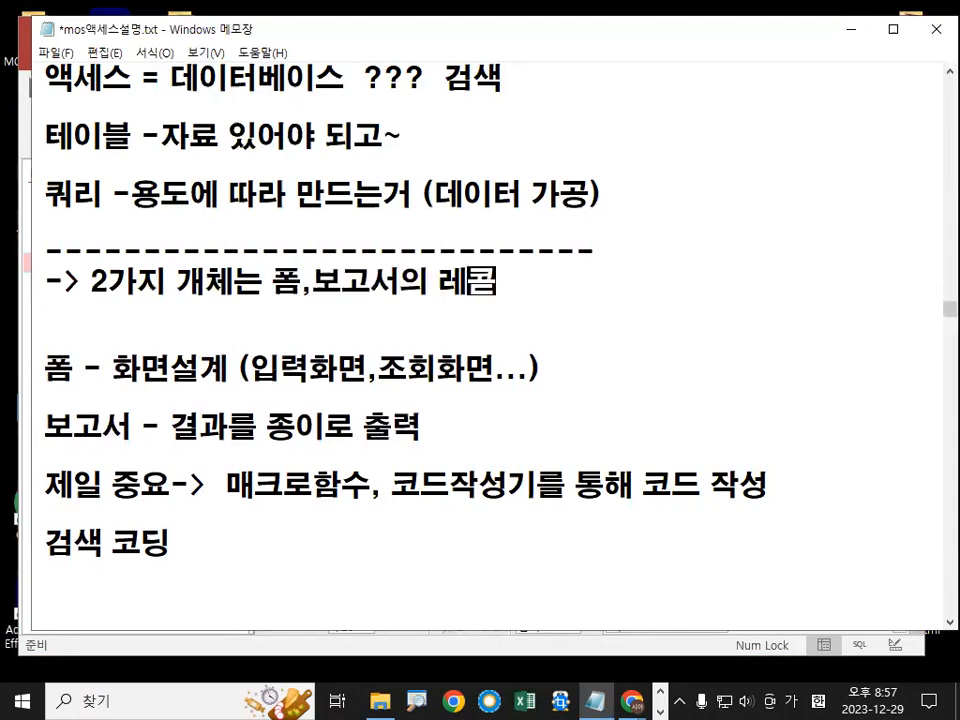
text(드 원보ㄴ)
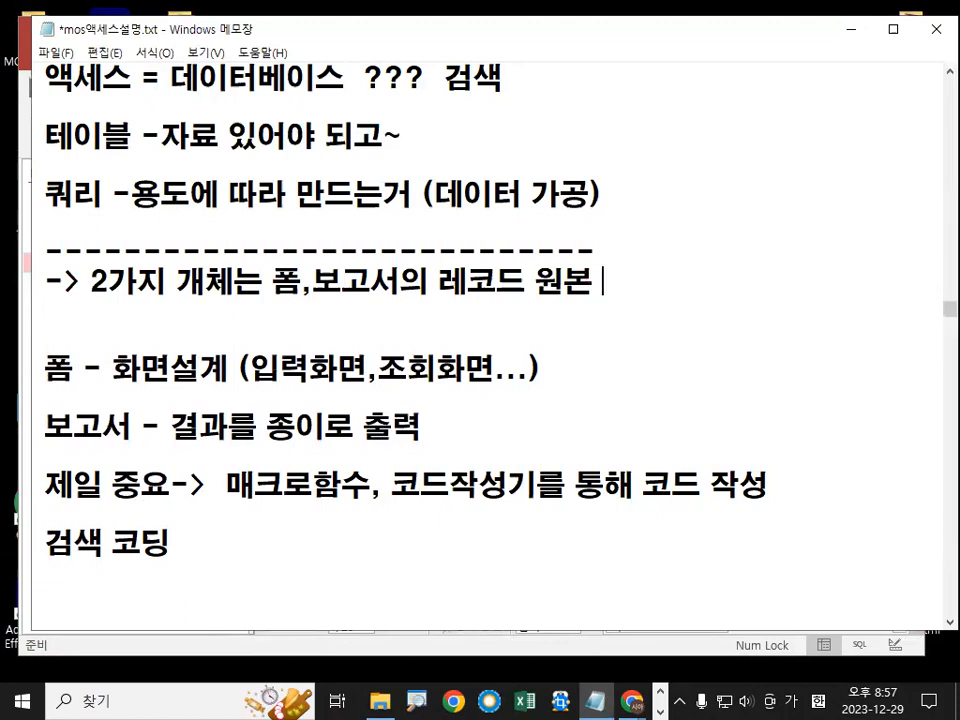
text(으로 사용)
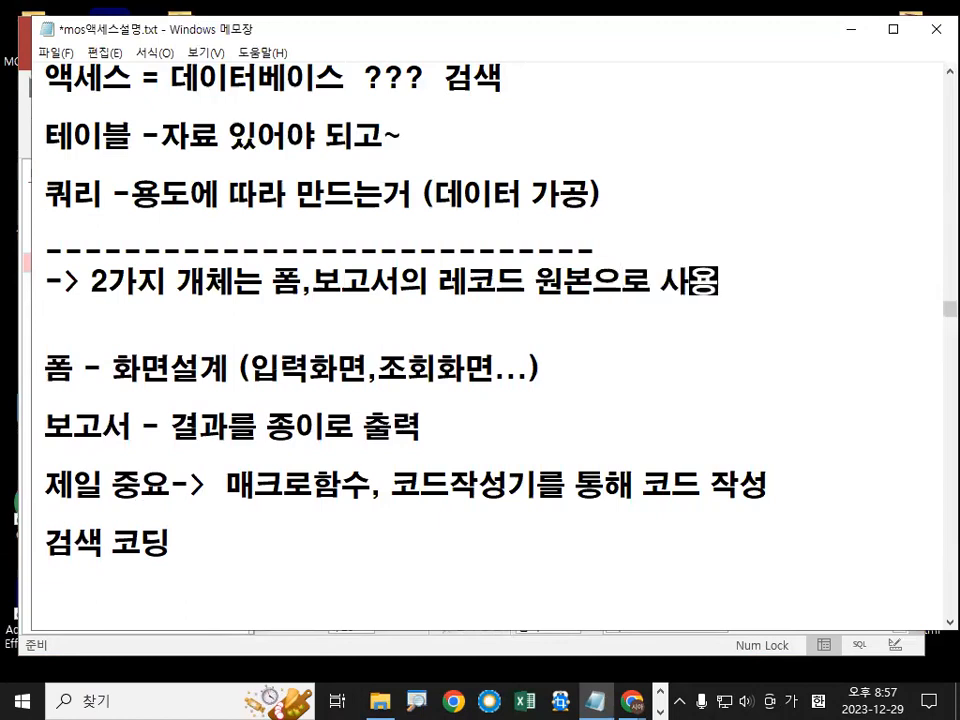
text(하는 )
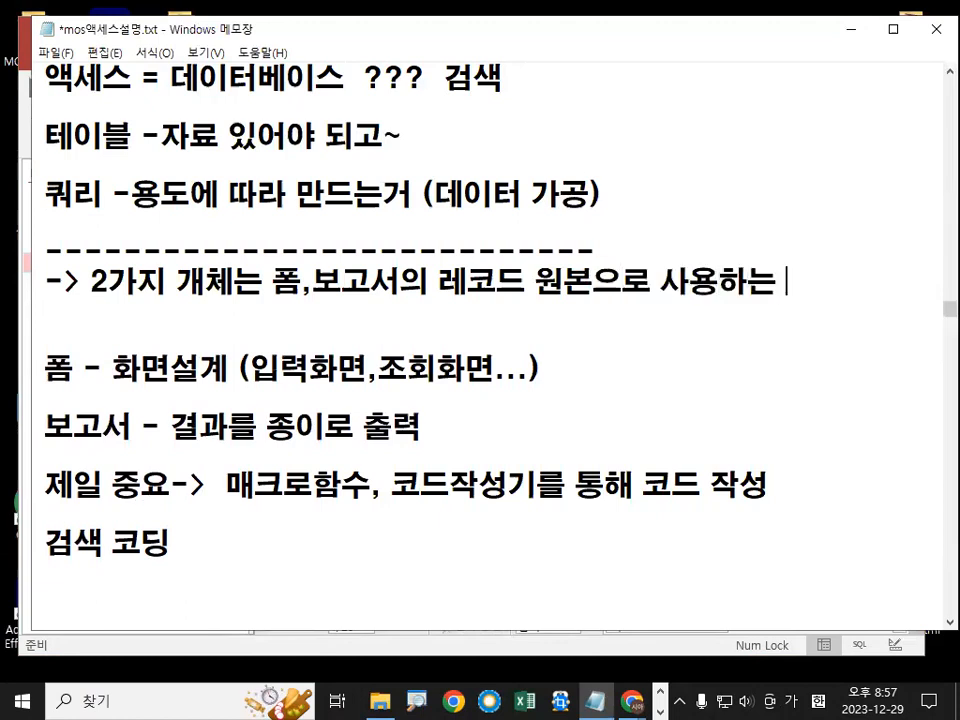
text(용도 80)
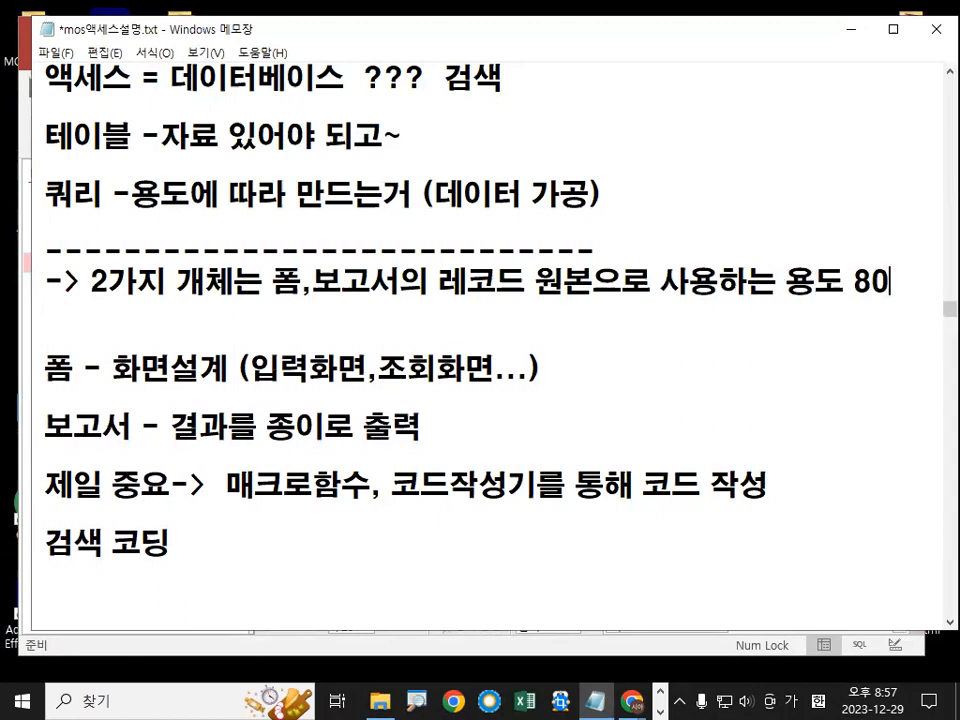
text(%)
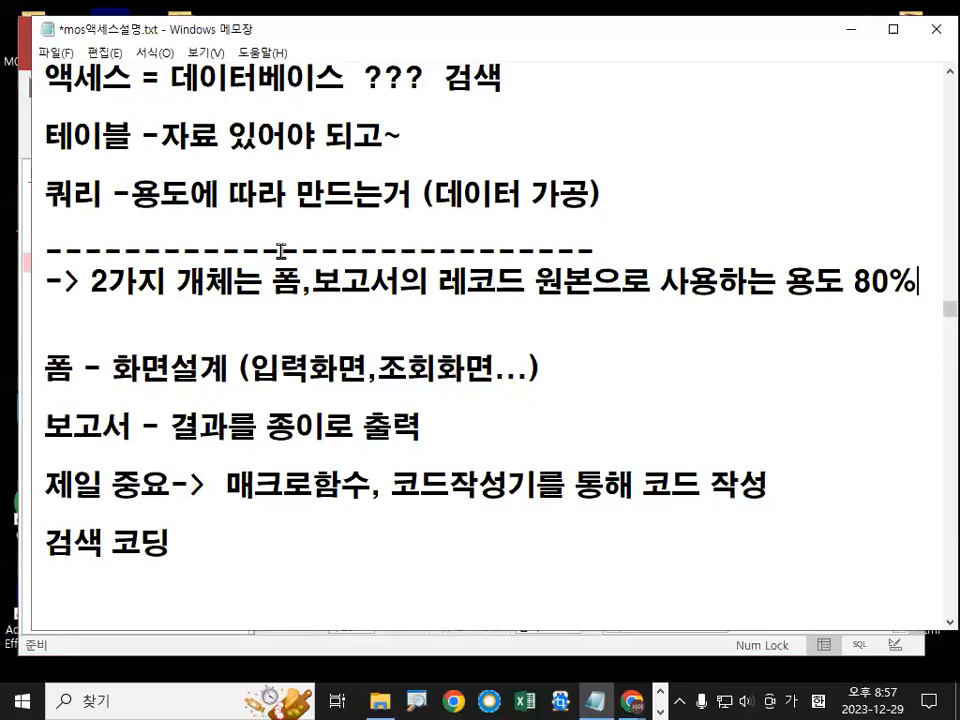
Step: Circle 쿼리, 폼 and 보고서 with temporary red pen, add check marks on the 폼 and 보고서 lines, and clear the marks
key(ctrl+2)
mouse_move(112, 206)
mouse_down()
mouse_move(85, 217)
mouse_move(81, 178)
mouse_move(104, 210)
mouse_up()
mouse_move(58, 346)
mouse_down()
mouse_move(44, 384)
mouse_move(72, 382)
mouse_up()
drag(64, 438, 123, 447)
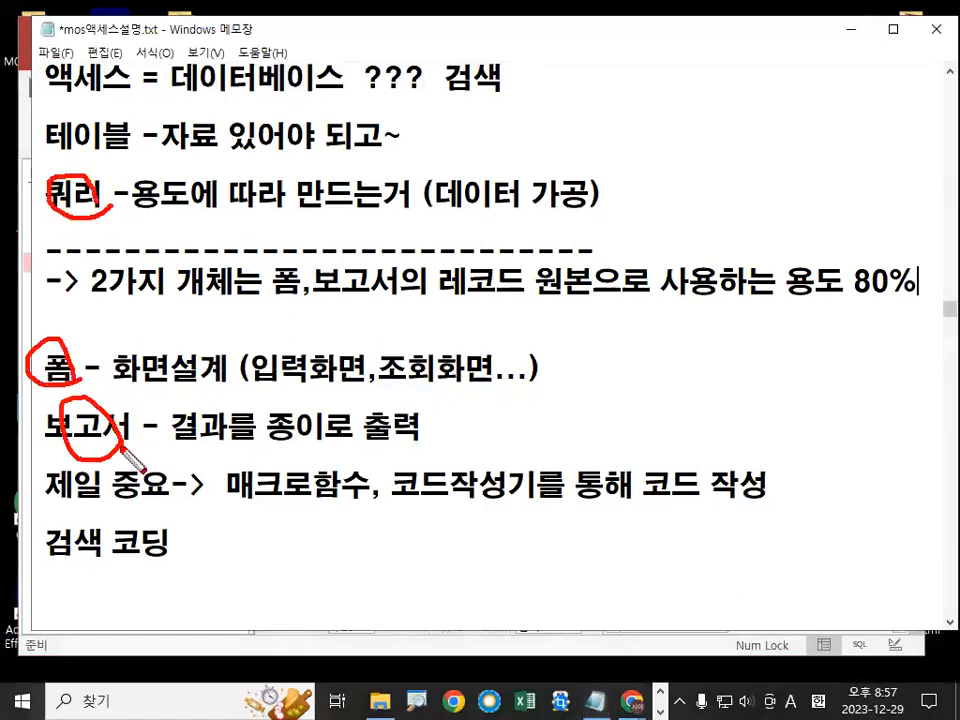
mouse_move(118, 342)
mouse_down()
mouse_move(124, 360)
mouse_move(170, 320)
mouse_up()
drag(152, 386, 195, 378)
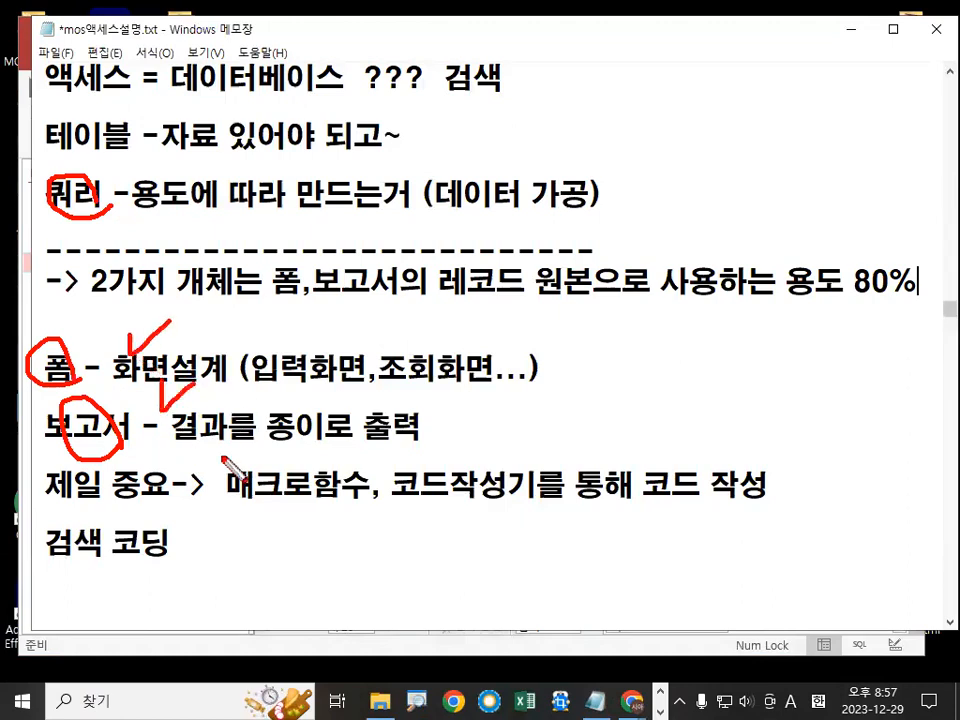
drag(190, 332, 262, 268)
drag(232, 405, 366, 296)
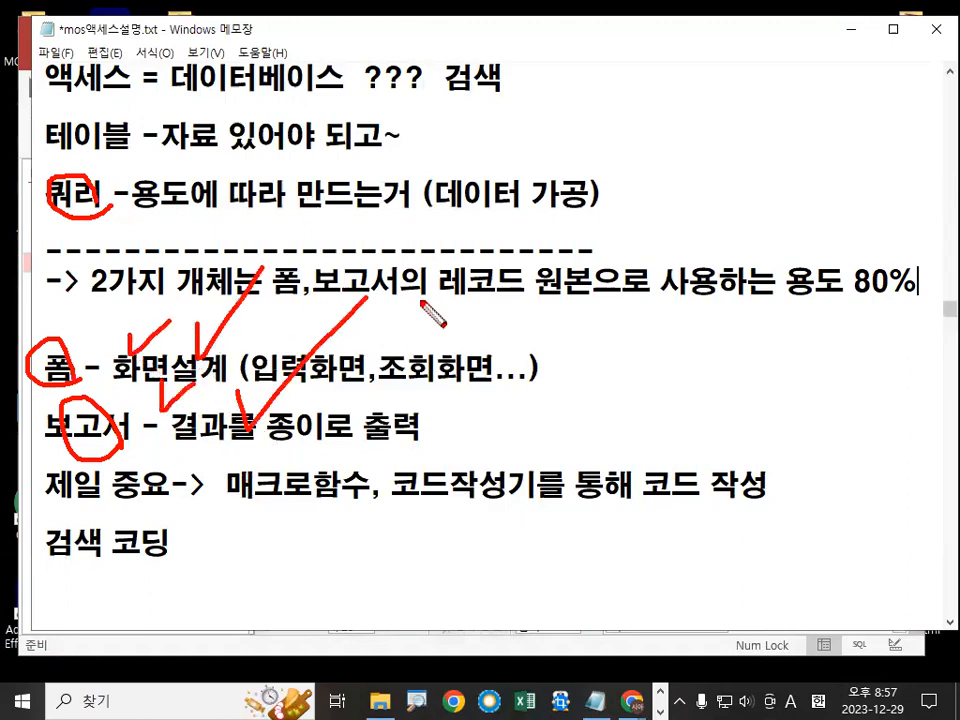
key(e)
Step: Mark 테이블 and 쿼리 as the source for 폼 and 보고서 with temporary red circles, lines and an arrow, clearing them when done
mouse_move(116, 190)
mouse_down()
mouse_move(38, 105)
mouse_move(139, 175)
mouse_up()
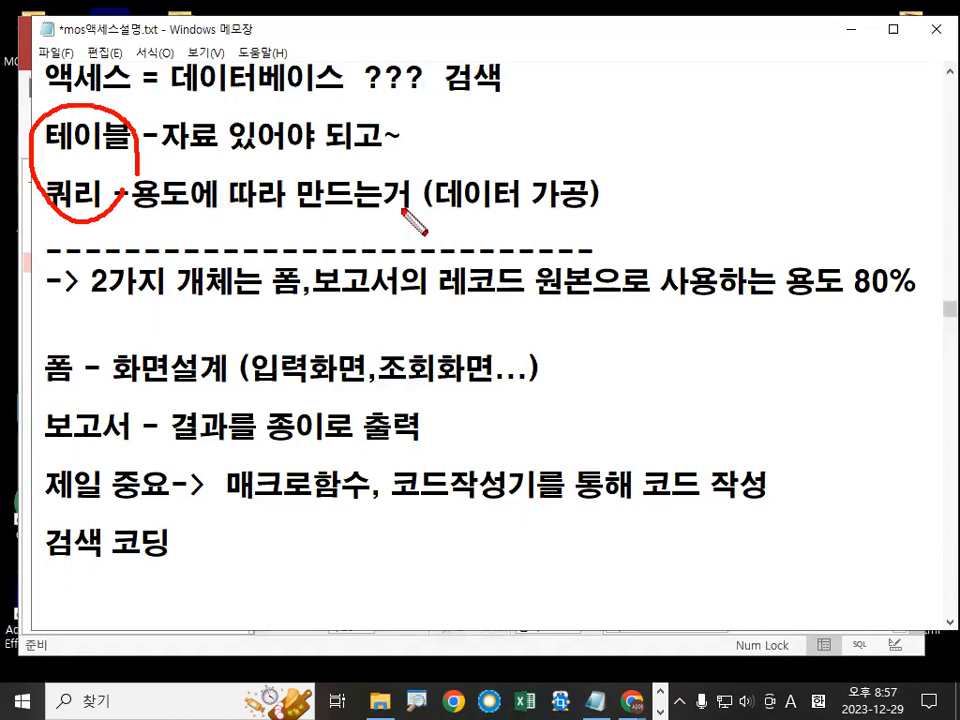
drag(530, 117, 762, 104)
drag(541, 156, 727, 161)
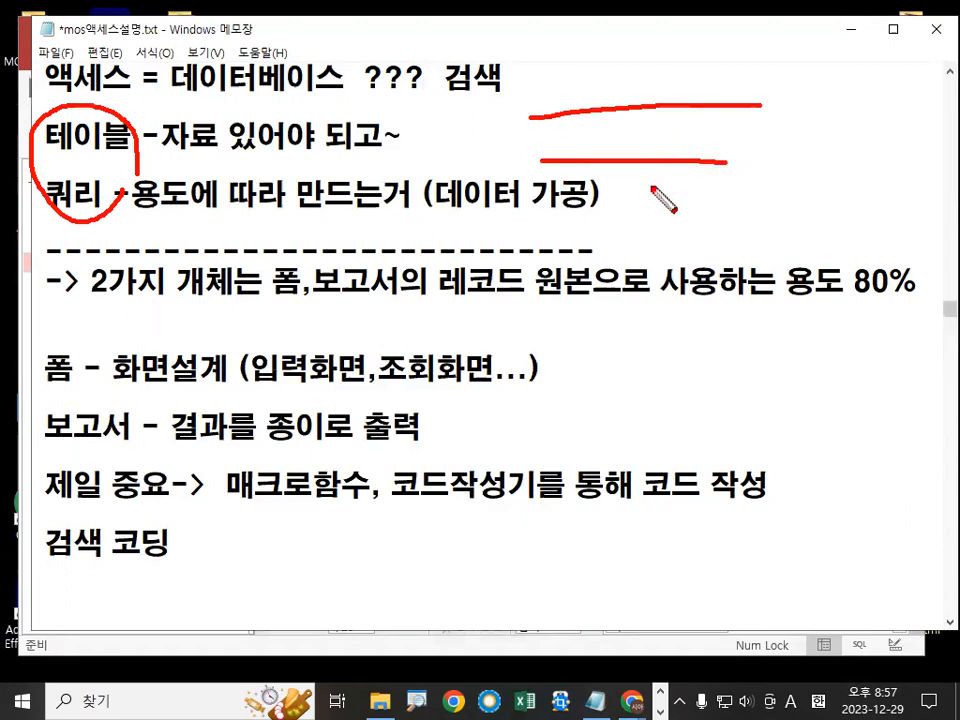
drag(108, 298, 113, 320)
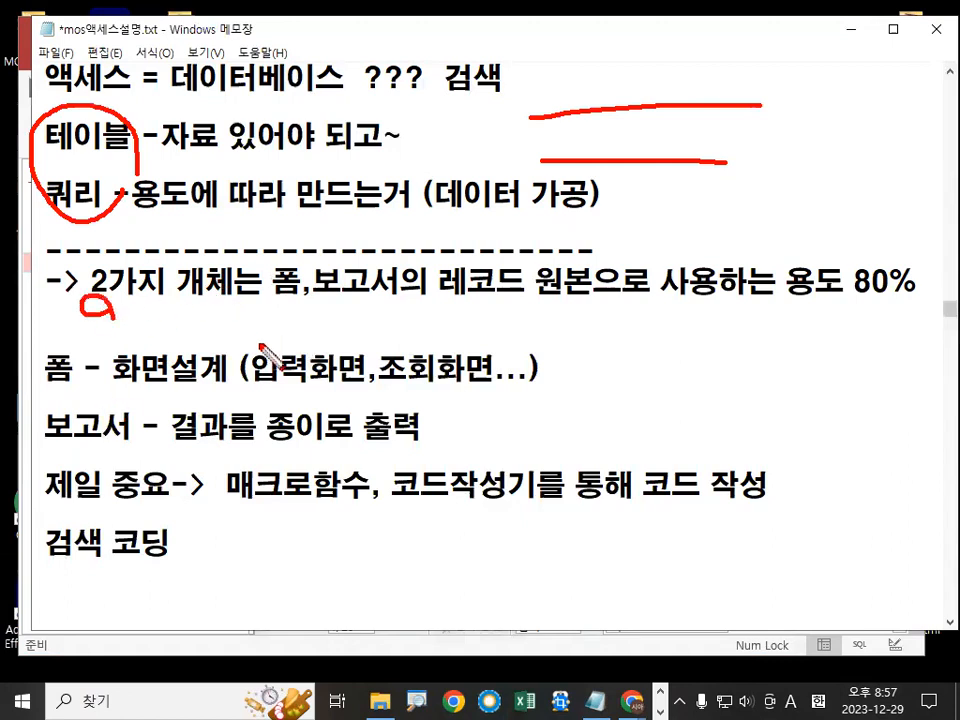
drag(250, 350, 393, 336)
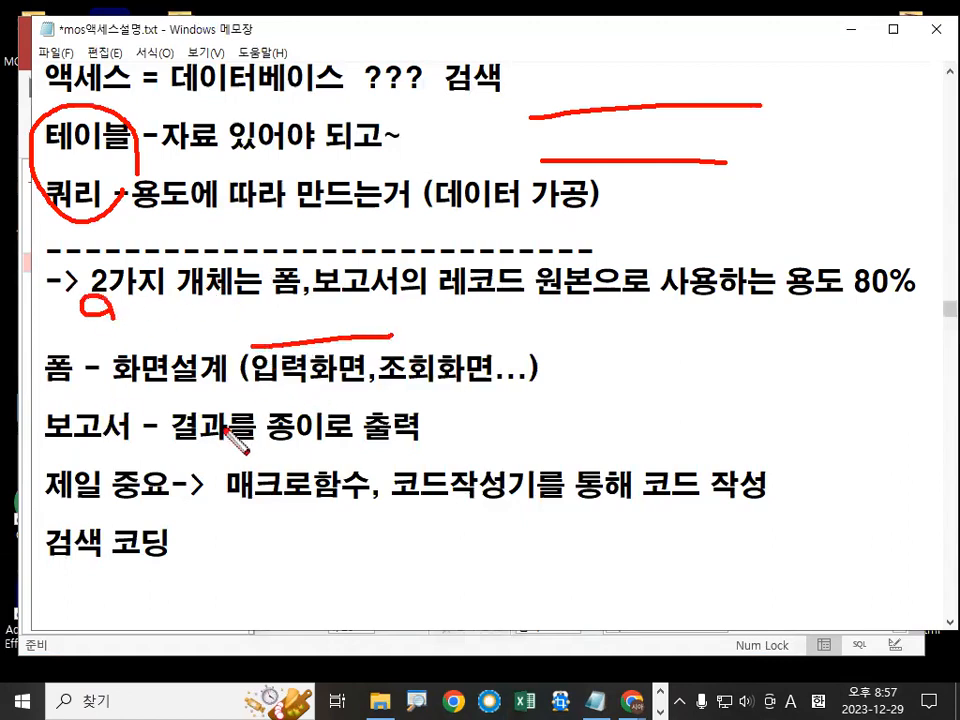
mouse_move(88, 170)
mouse_down()
mouse_move(68, 207)
mouse_move(86, 190)
mouse_up()
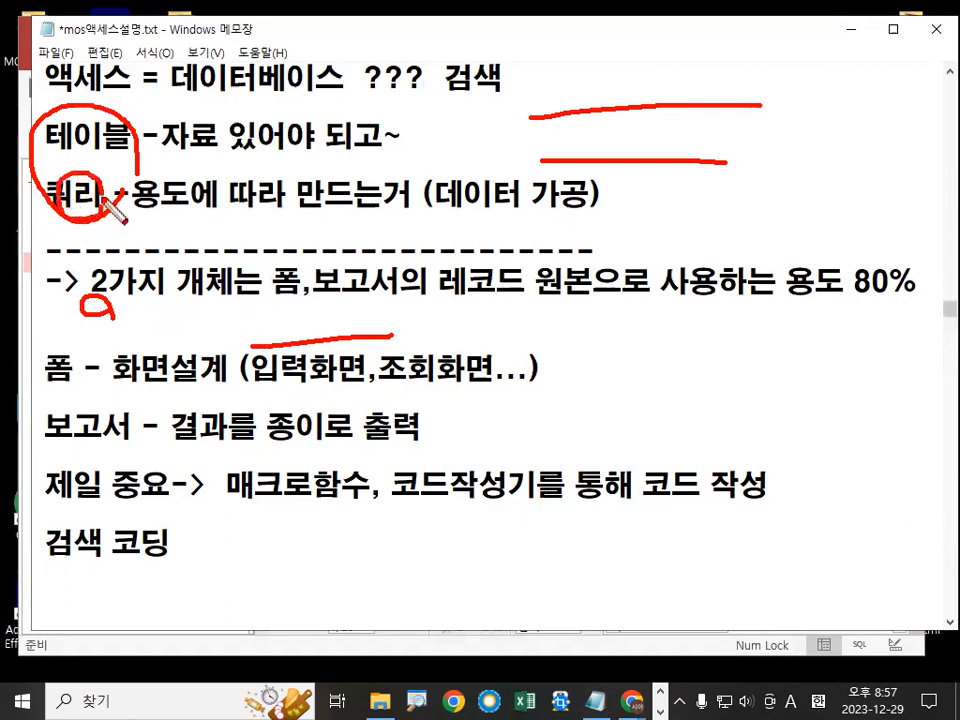
drag(338, 292, 222, 305)
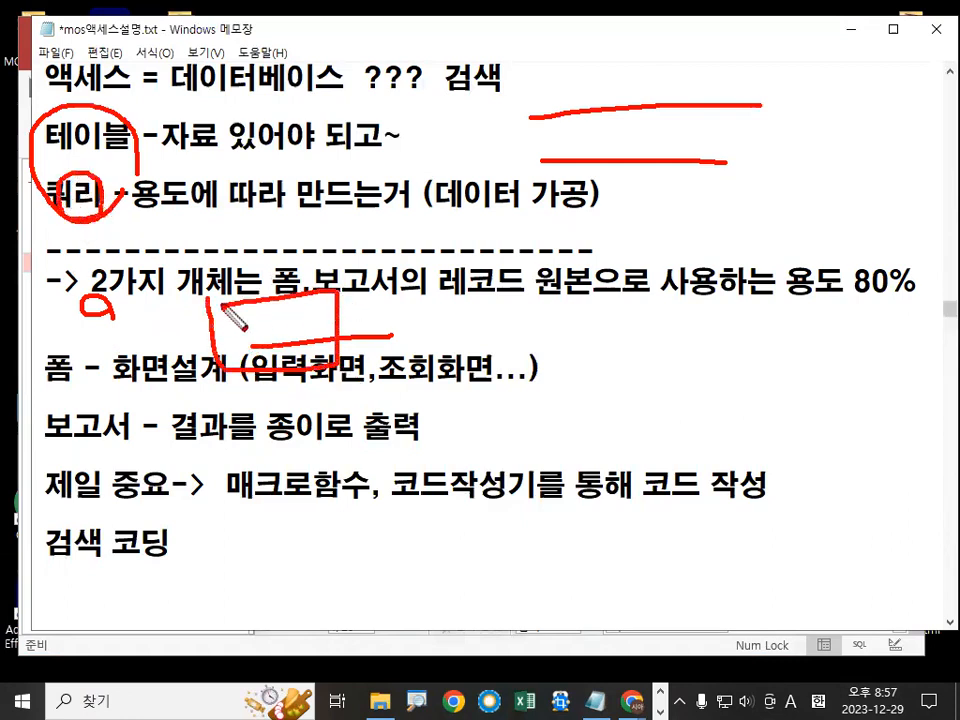
mouse_move(88, 370)
mouse_down()
mouse_move(22, 377)
mouse_move(68, 380)
mouse_up()
mouse_move(55, 432)
mouse_down()
mouse_move(127, 455)
mouse_move(124, 440)
mouse_up()
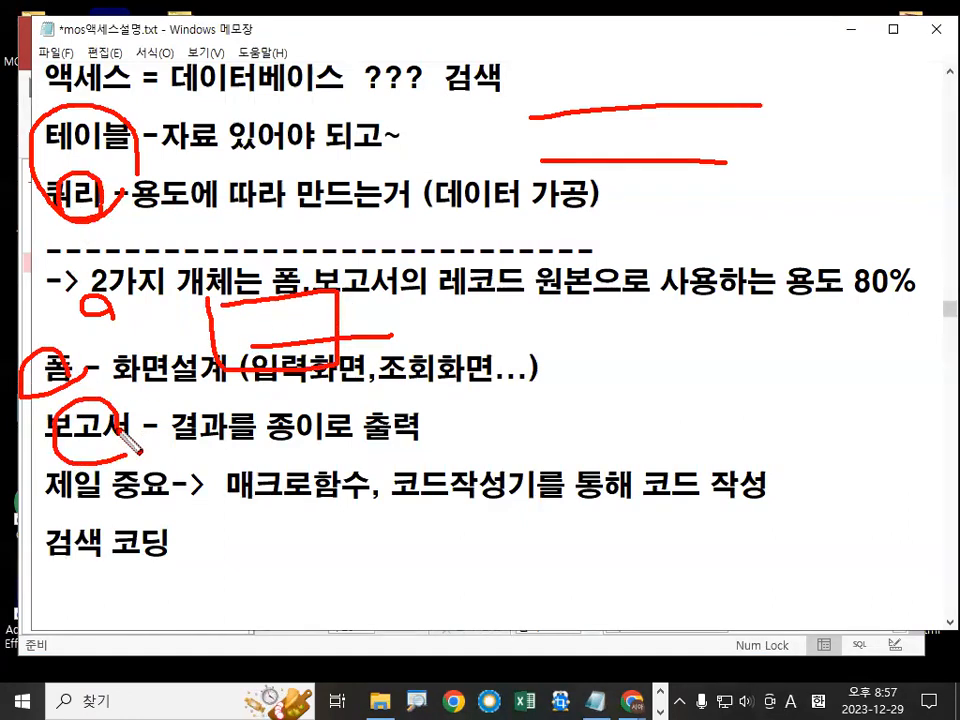
mouse_move(76, 291)
mouse_down()
mouse_move(67, 352)
mouse_move(91, 348)
mouse_up()
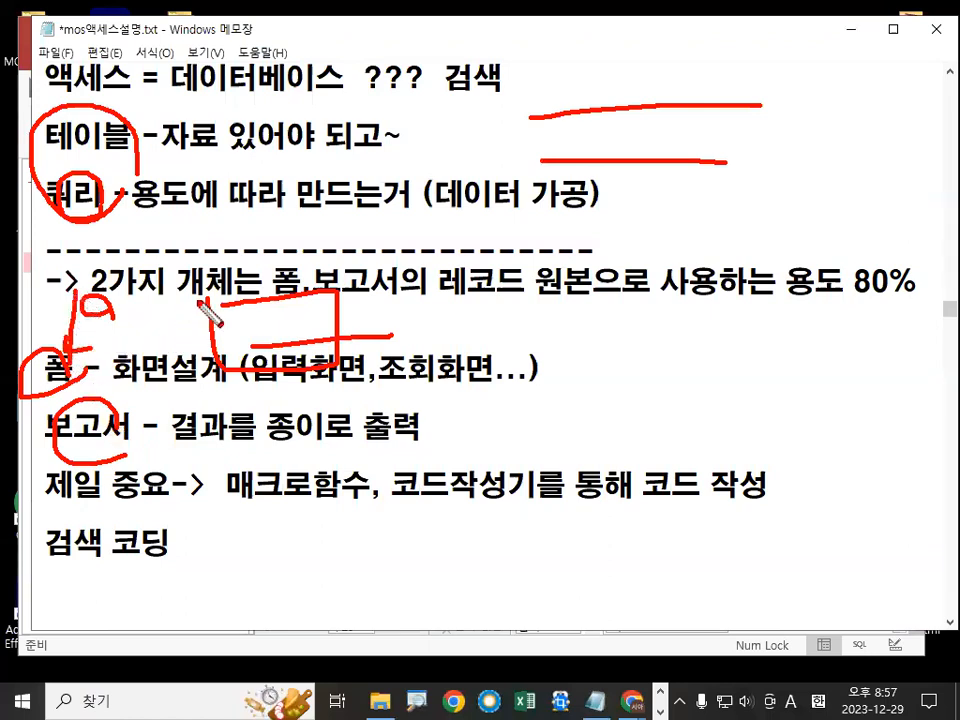
key(Escape)
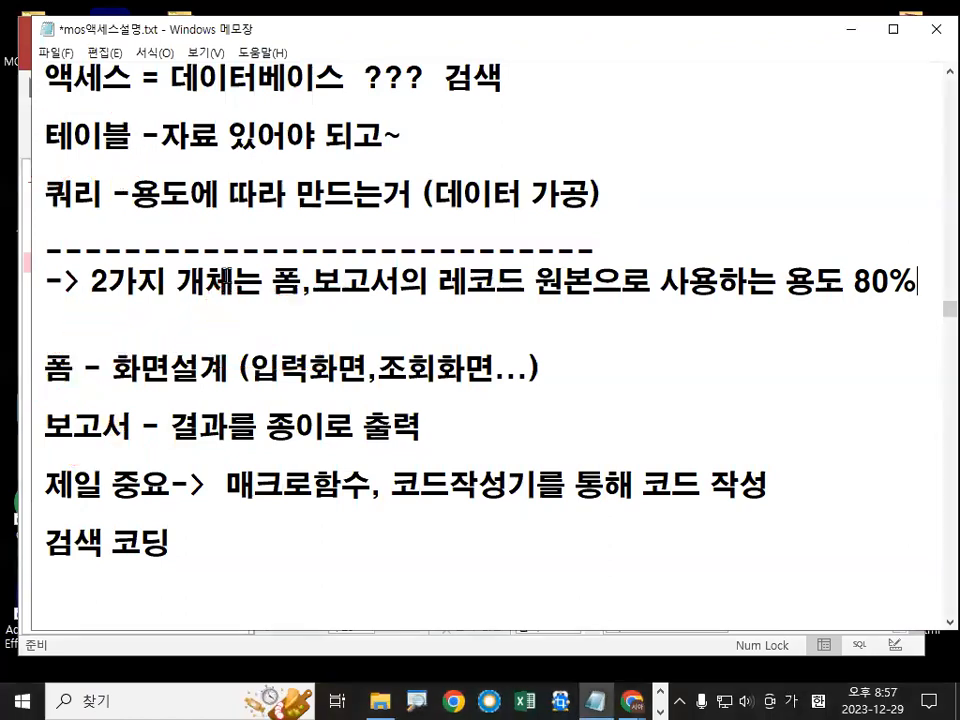
Step: Switch to Access, magnify the object list, circle the 쿼리 group in temporary red pen, and leave the magnified view
click(848, 29)
key(ctrl+1)
click(120, 409)
mouse_move(297, 408)
mouse_down()
mouse_move(0, 407)
mouse_move(275, 488)
mouse_up()
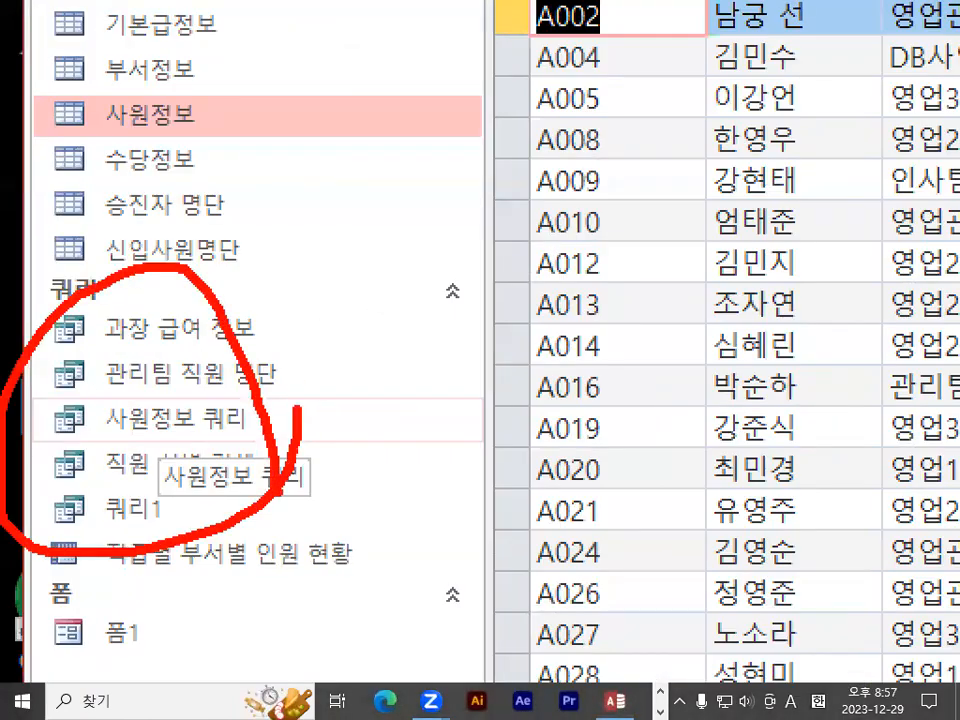
key(Escape)
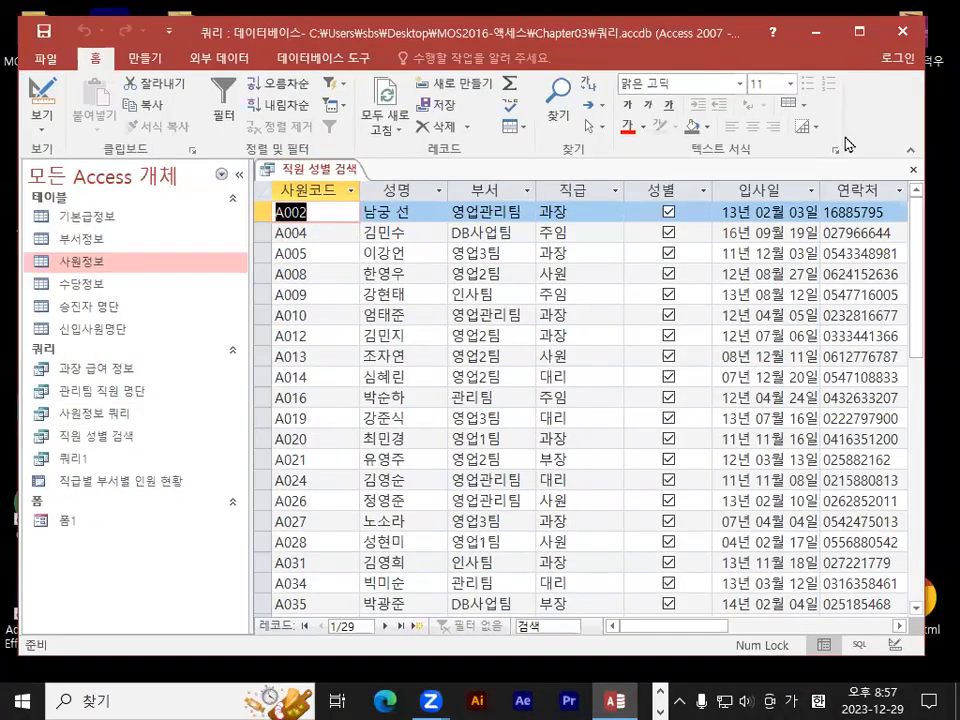
Step: Close the 직원 성별 검색 query datasheet
click(914, 166)
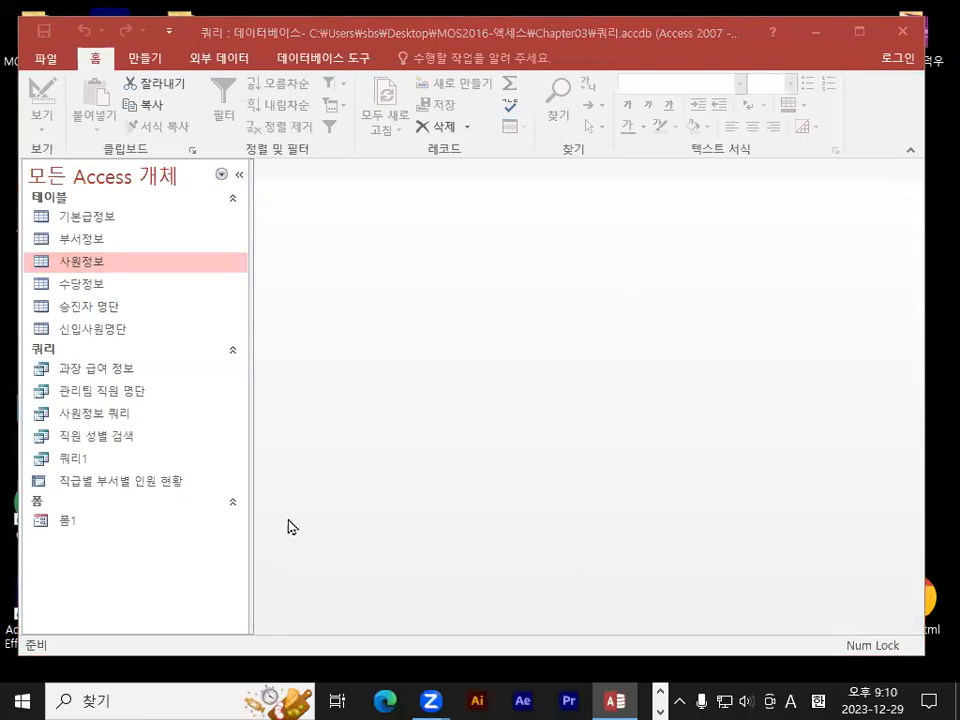
click(405, 383)
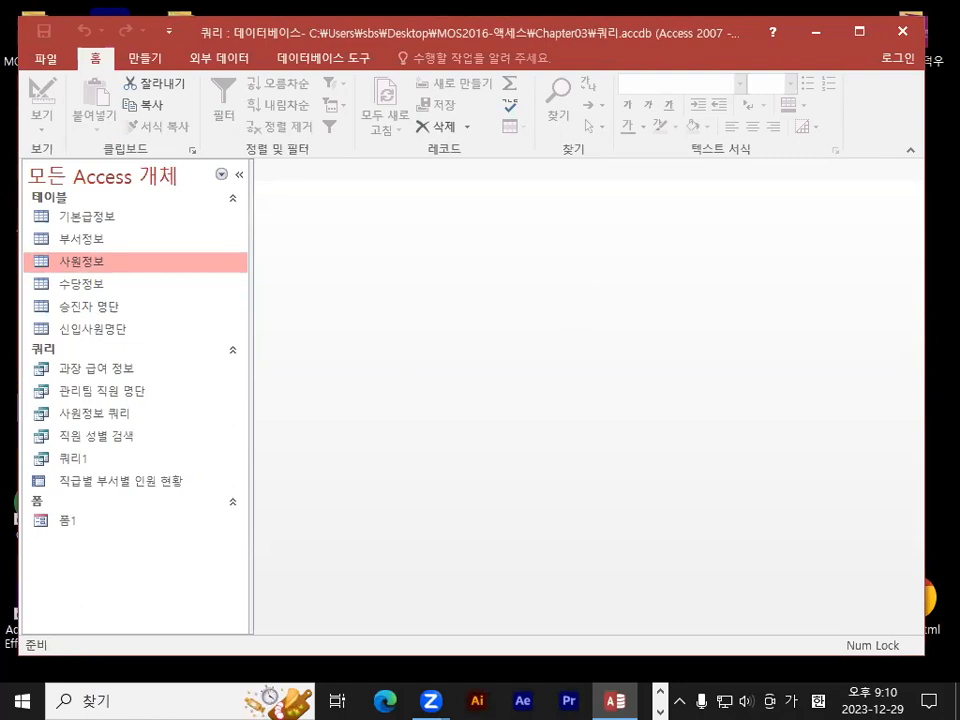
Step: Return to the Notepad notes and review the 추가쿼리 (실행쿼리) definition, highlighting its key phrases and the A and B table lines
key(alt+Tab)
scroll(469, 394, down, 10)
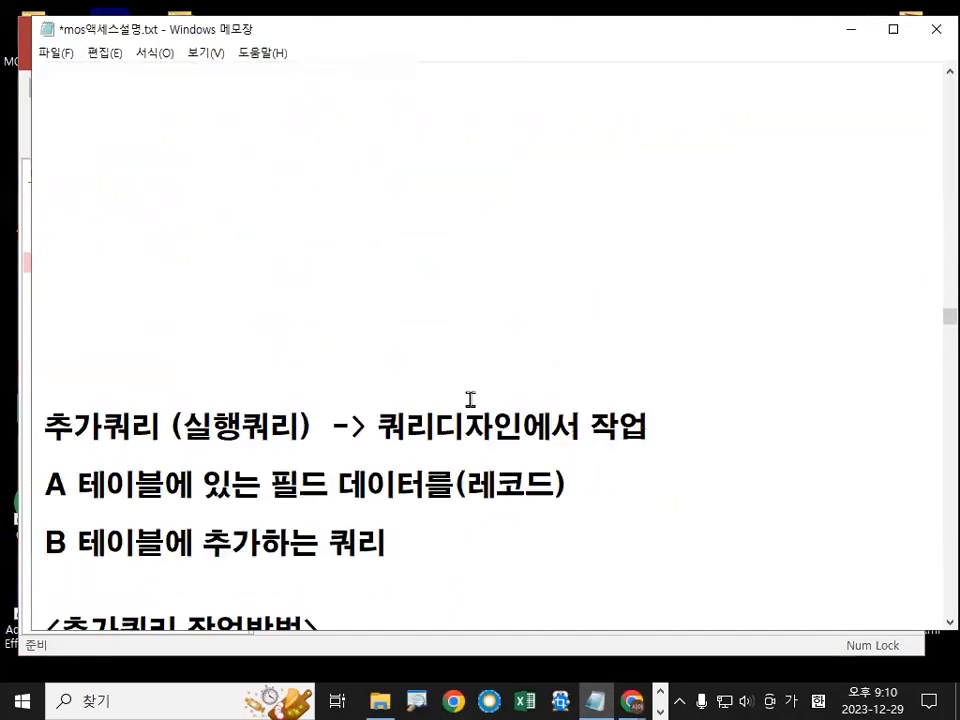
scroll(469, 399, down, 1)
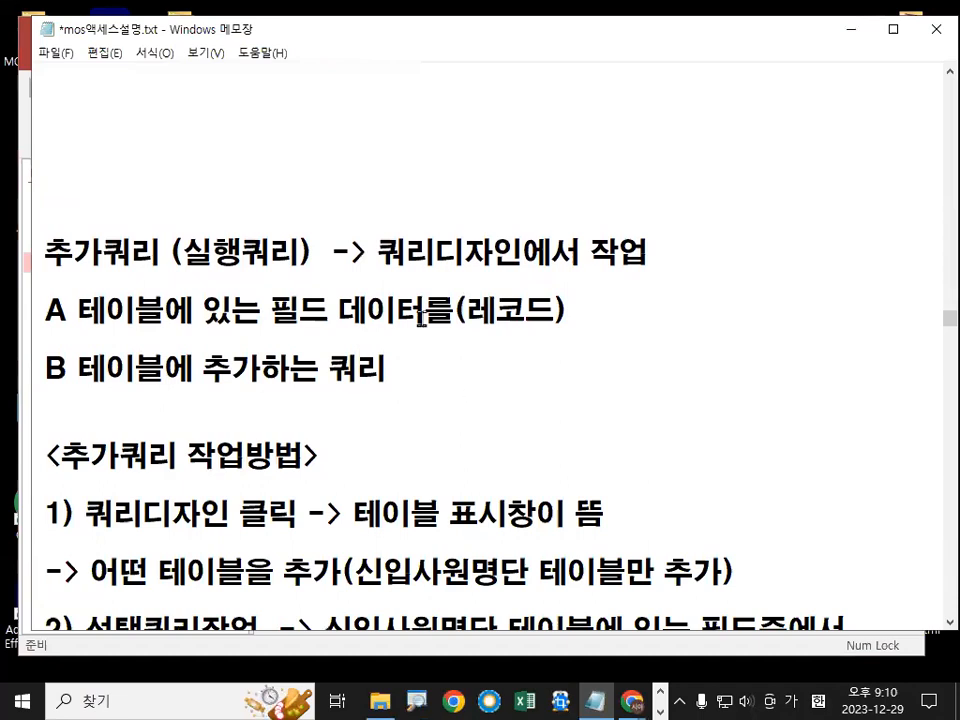
drag(166, 250, 285, 251)
drag(385, 249, 505, 250)
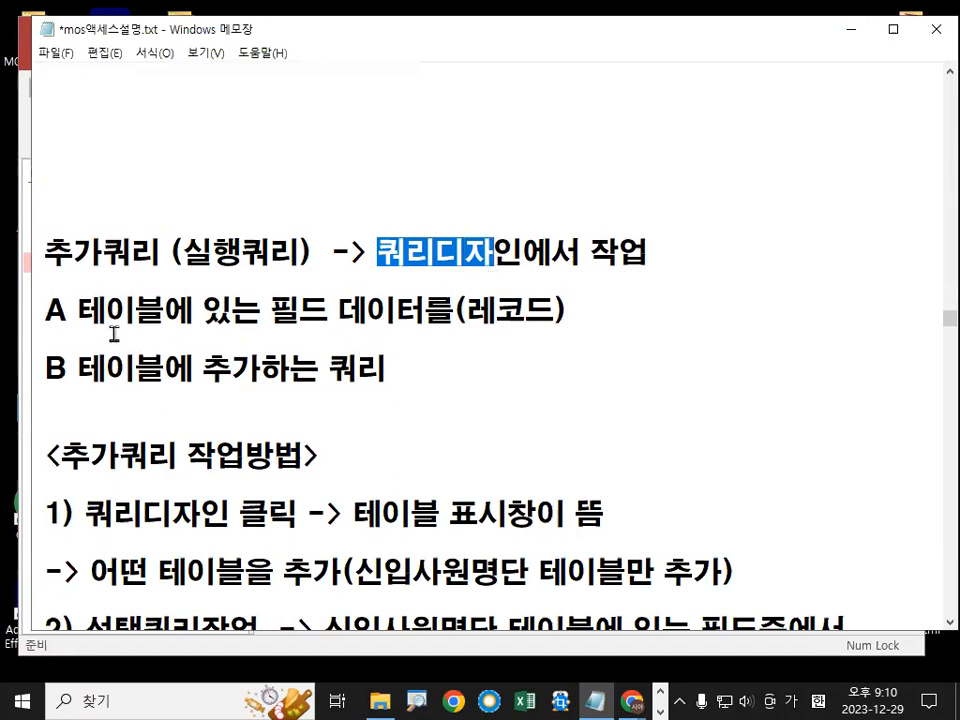
drag(262, 312, 423, 326)
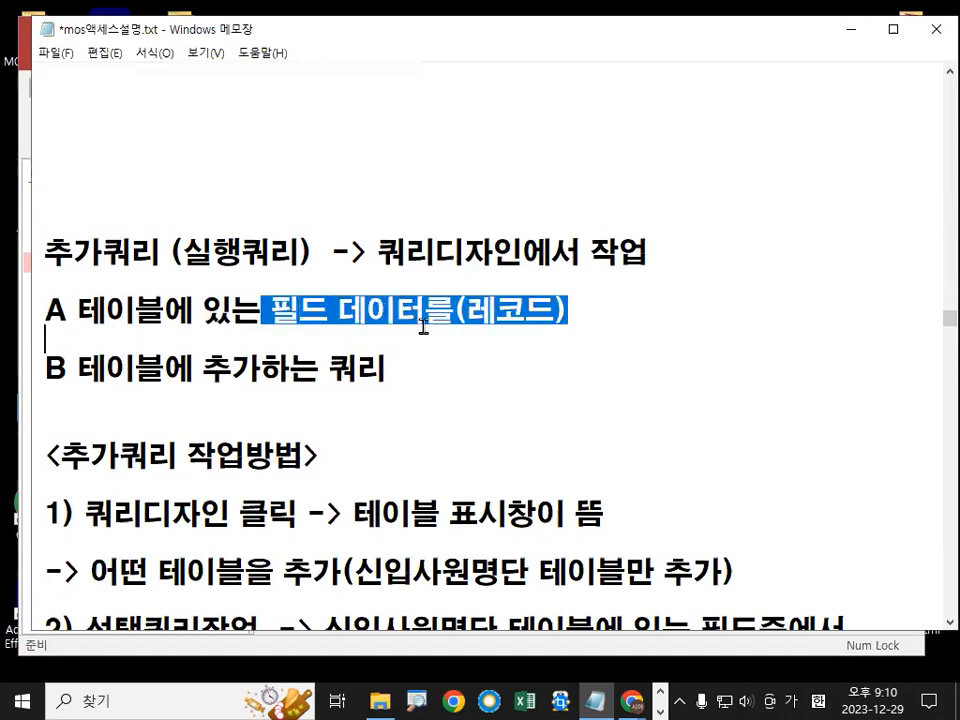
drag(48, 370, 140, 368)
click(163, 368)
key(ctrl+2)
mouse_move(157, 312)
mouse_down()
mouse_move(197, 352)
mouse_move(214, 335)
mouse_up()
key(Escape)
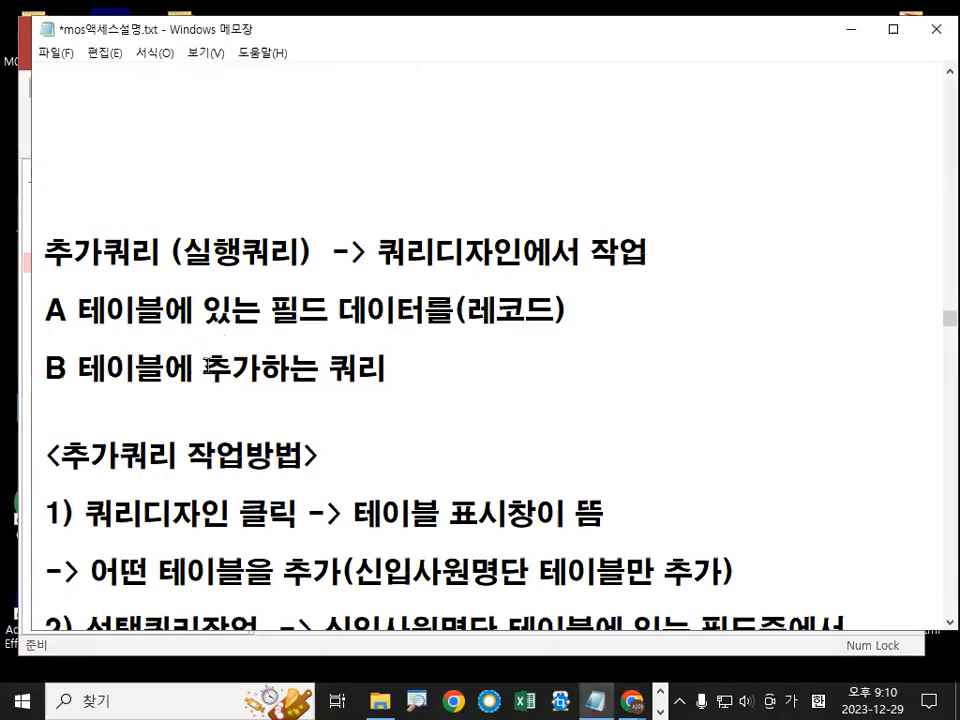
Step: Review item 1 of <추가쿼리 작업방법>, highlighting 쿼리디자인 클릭 and temporarily marking 테이블 표시창, 어떤 테이블을 and 추가 in red, clearing the marks when done
scroll(214, 371, down, 1)
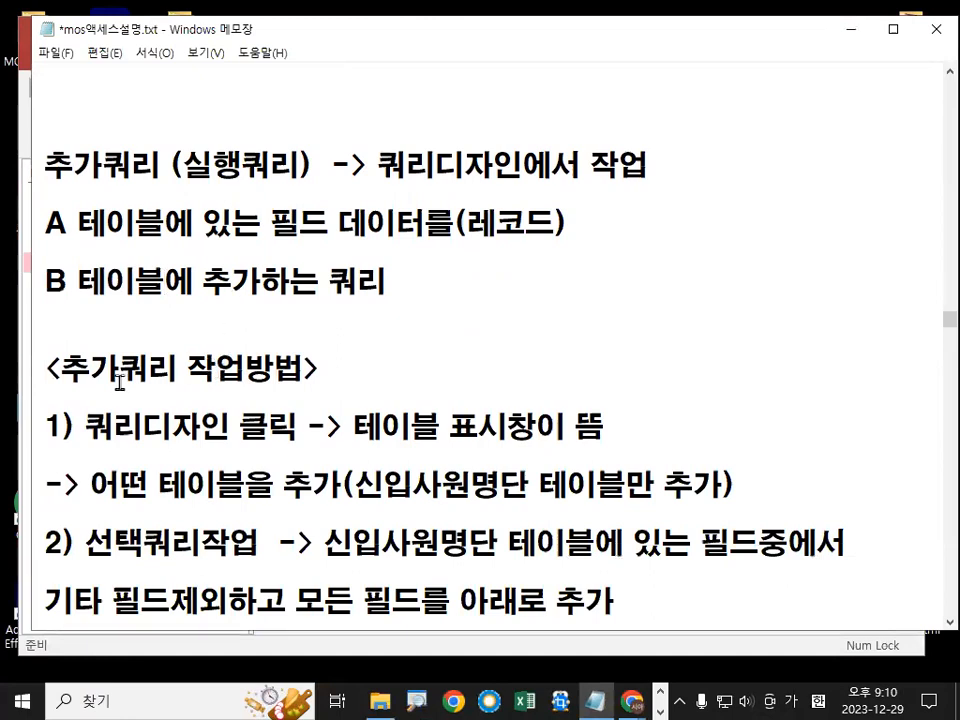
drag(62, 369, 148, 372)
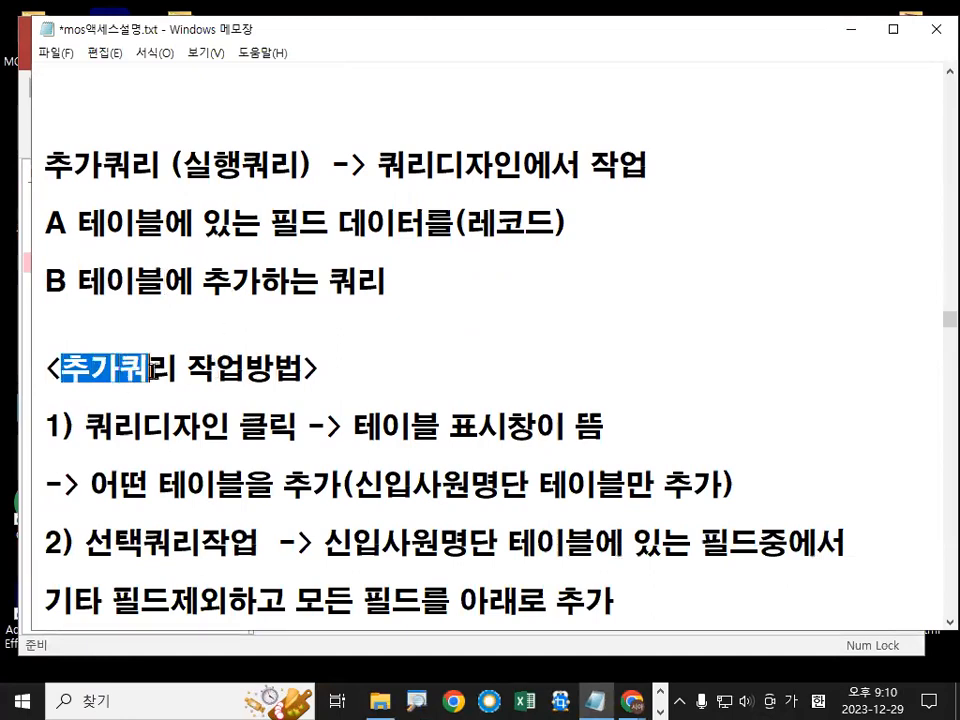
drag(88, 428, 225, 427)
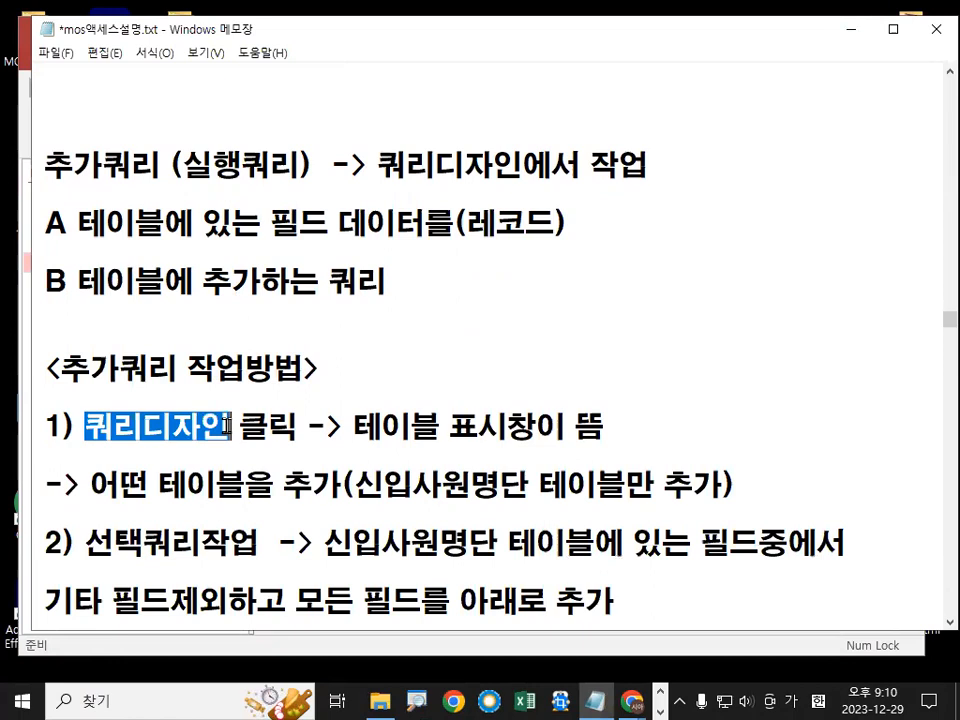
drag(84, 427, 298, 427)
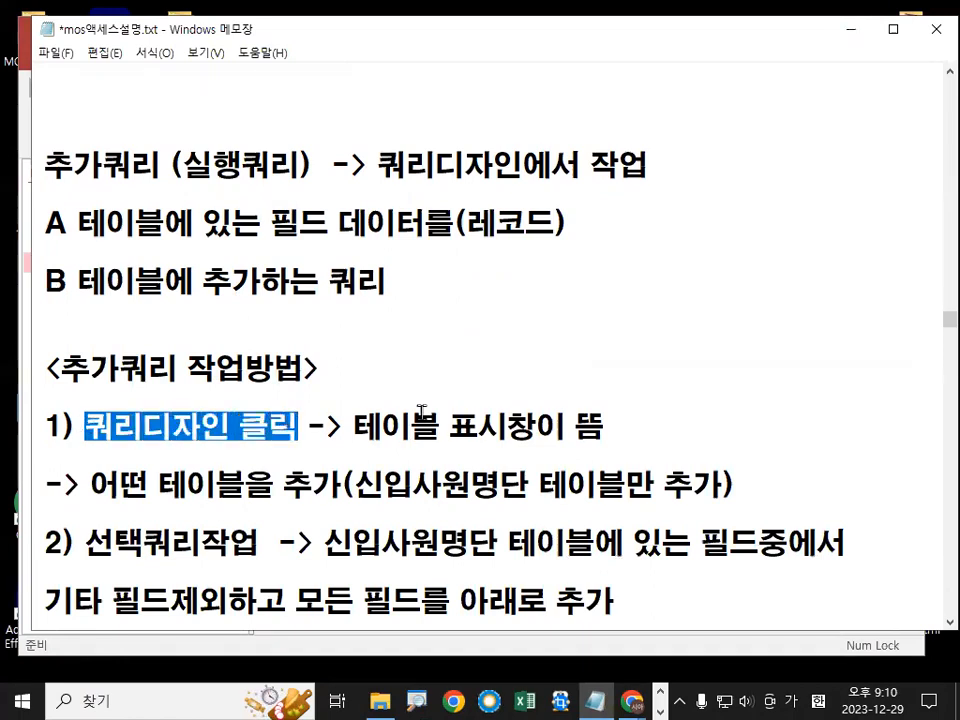
drag(358, 438, 528, 452)
mouse_move(108, 503)
mouse_down()
mouse_move(276, 497)
mouse_move(345, 480)
mouse_up()
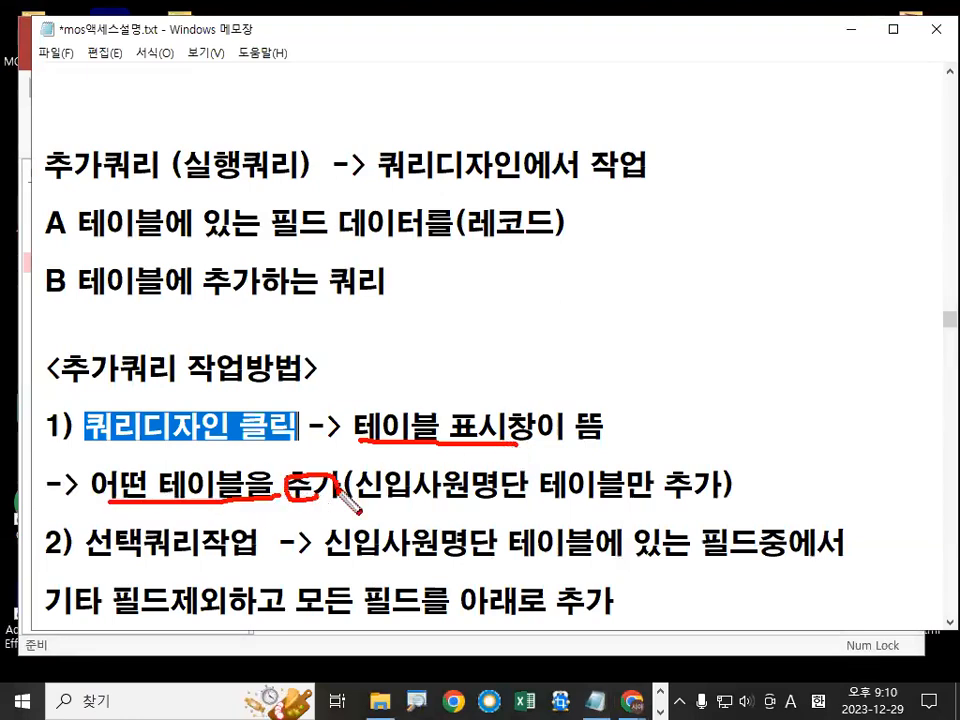
key(Escape)
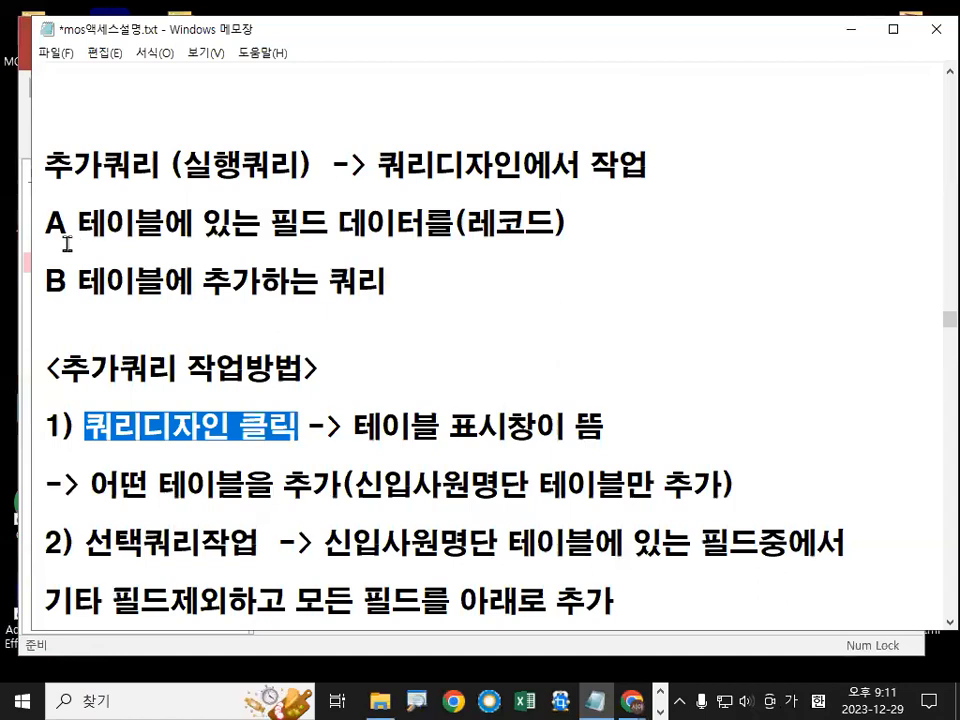
Step: Insert several blank lines between the B 테이블 line and the <추가쿼리 작업방법> heading
click(119, 311)
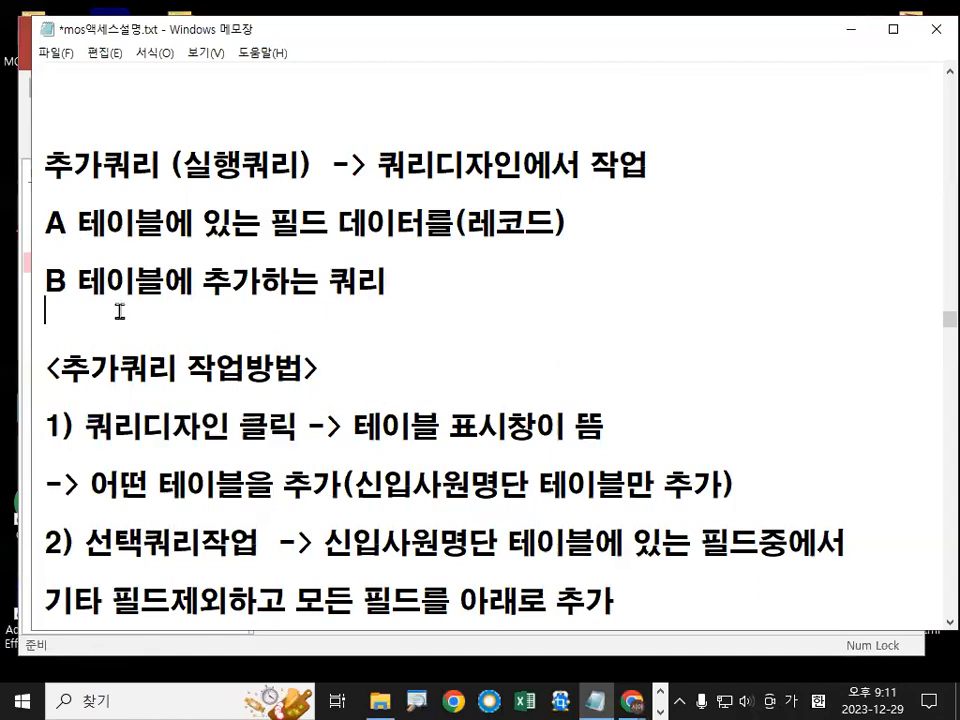
key(Return)
key(Return)
key(Return)
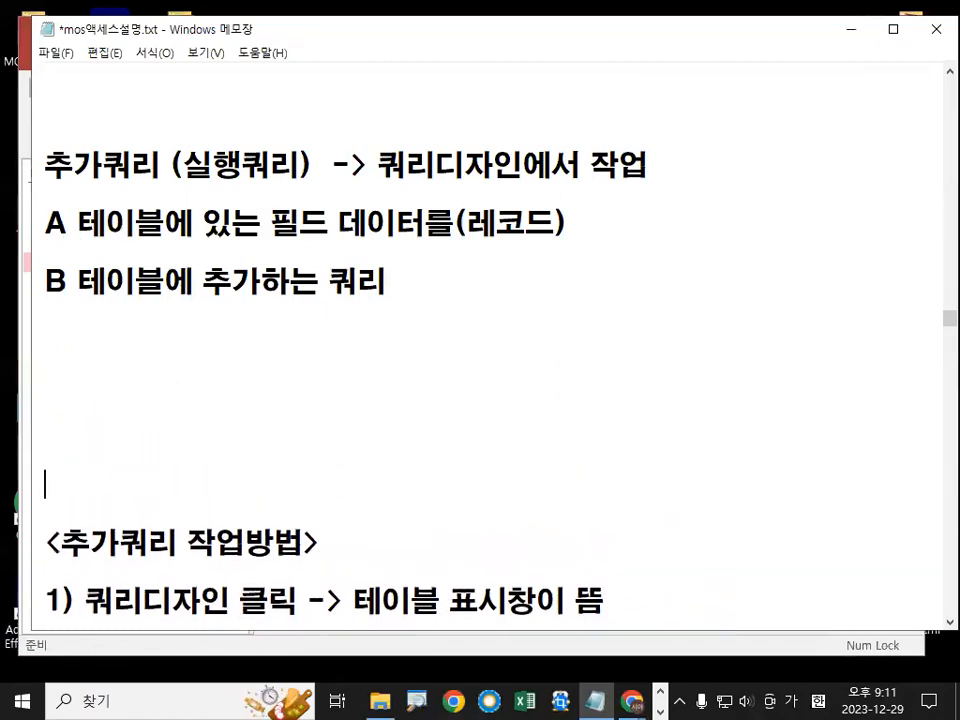
key(Return)
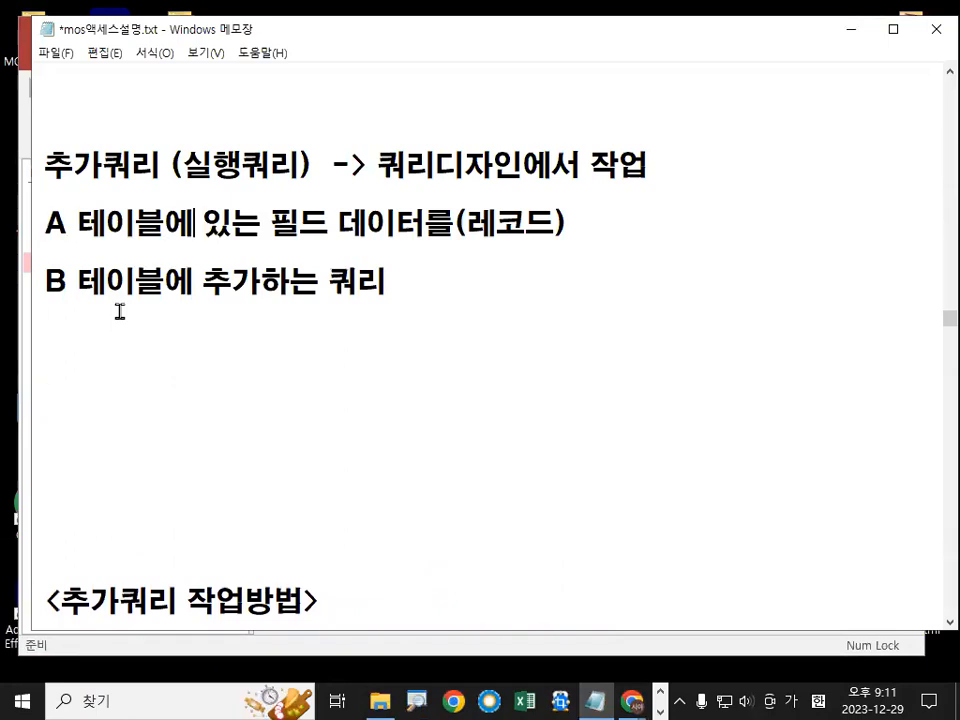
Step: Replace the description after A 테이블 with the field list (학번,이름,학과)
key(shift+End)
key(Delete)
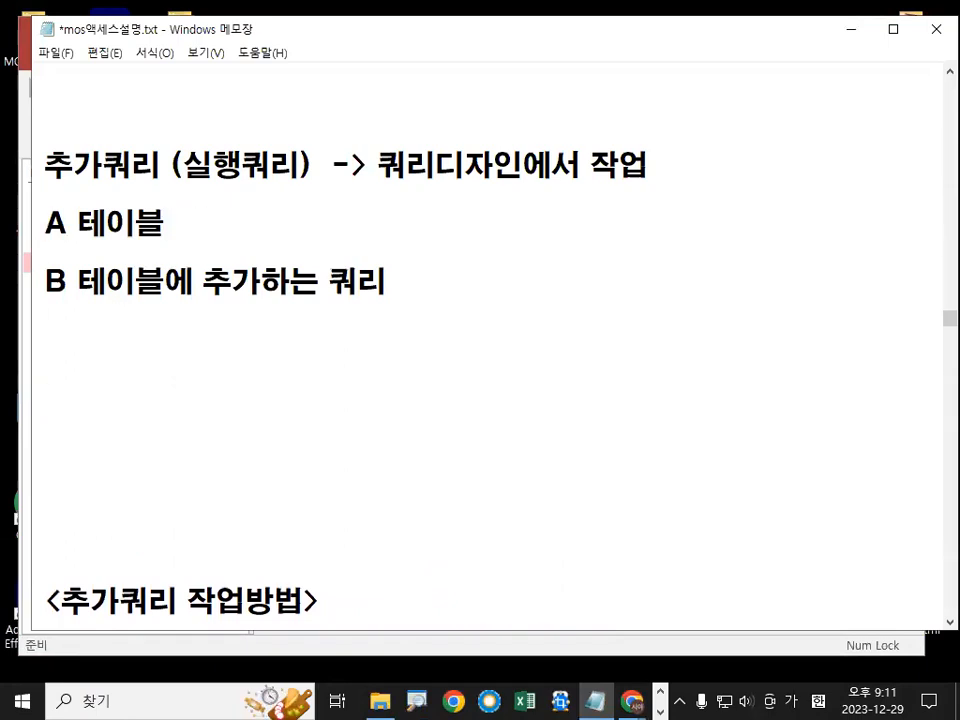
text((학번,)
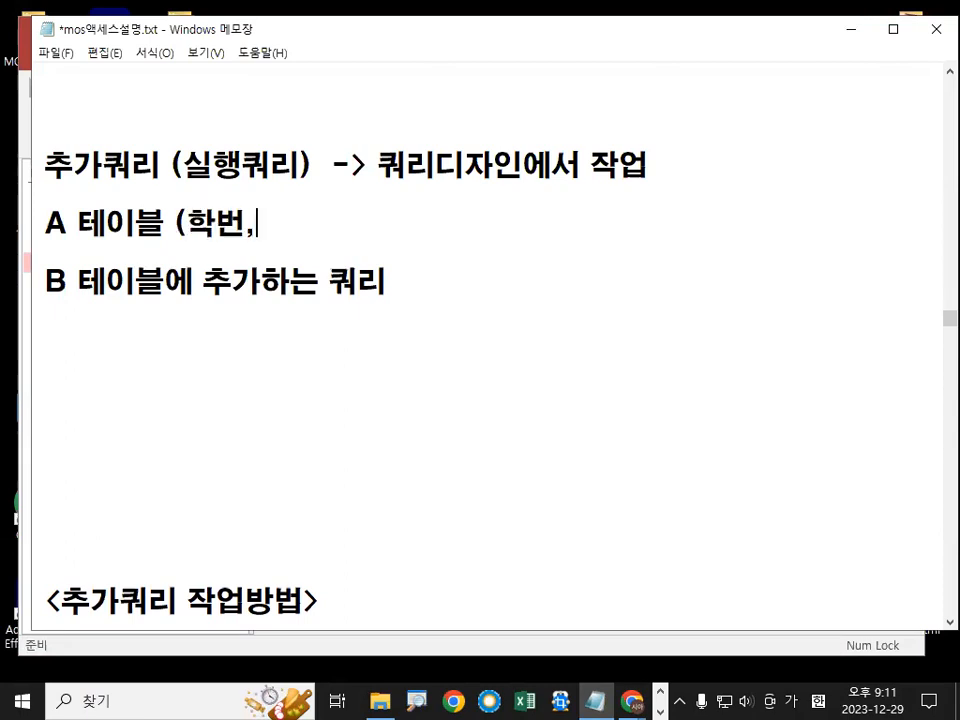
text(이름,)
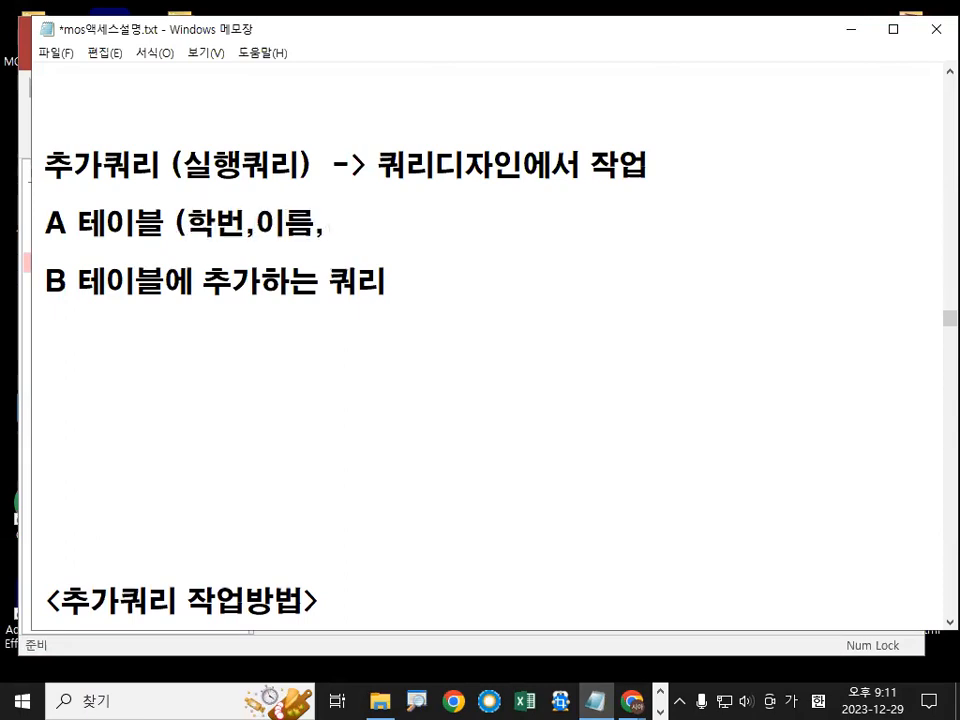
text(학과))
key(Return)
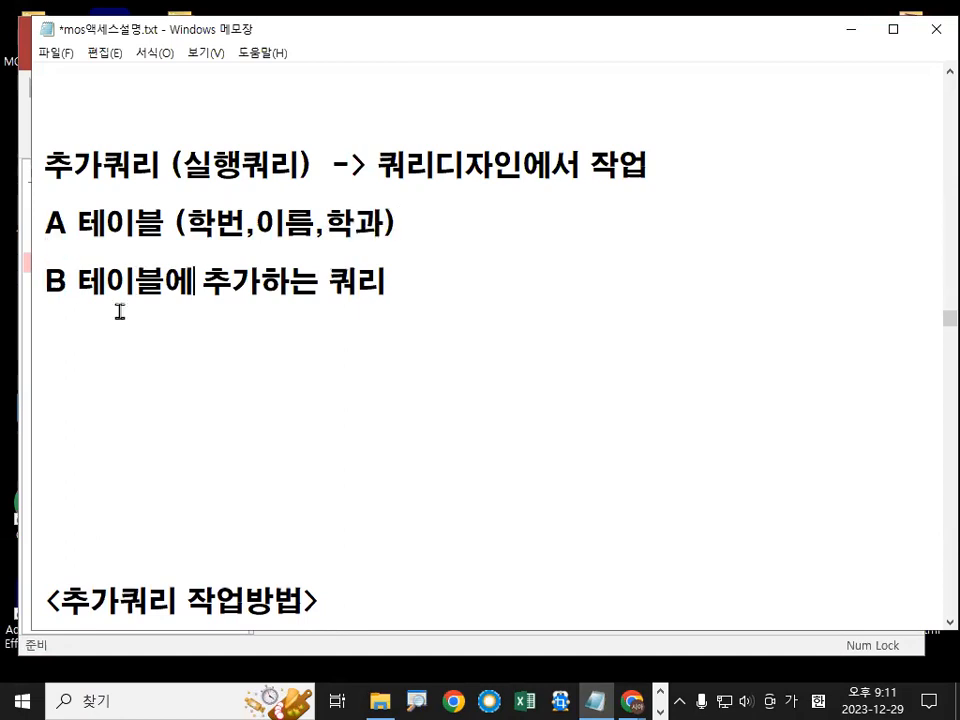
Step: Insert the field list (학번,이름,학과) after B 테이블에, before 추가하는 쿼리
text((학번,)
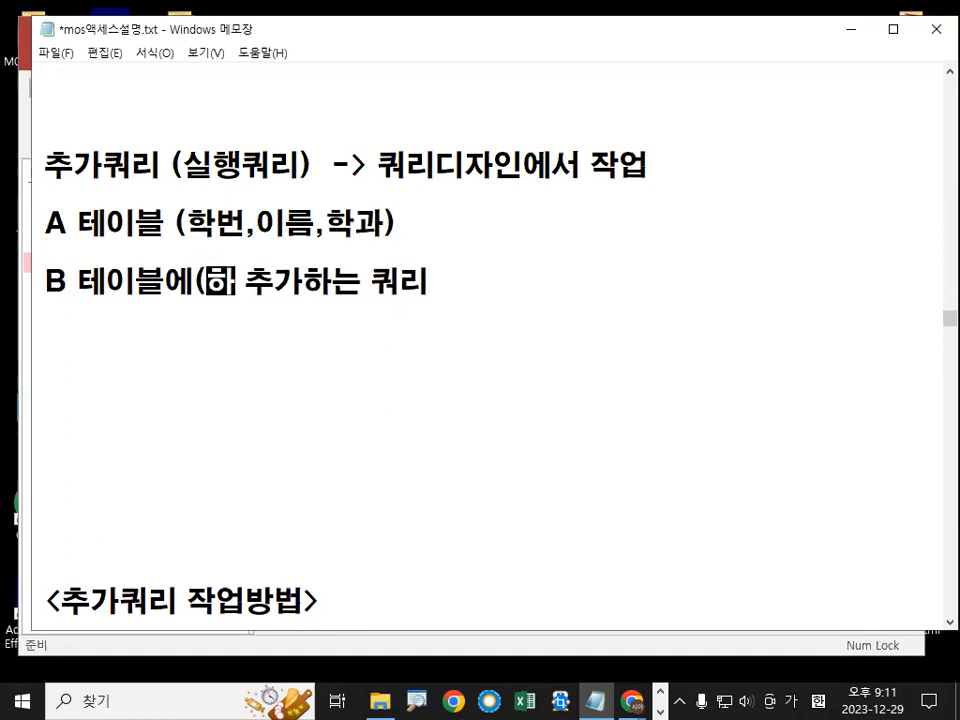
text(이름,학)
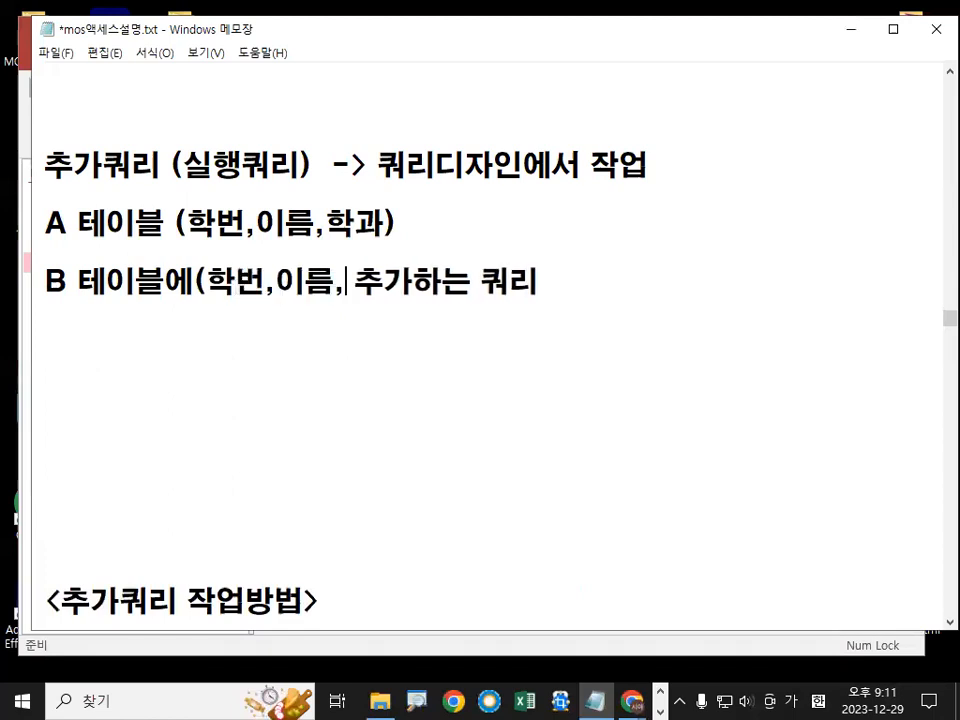
text(과))
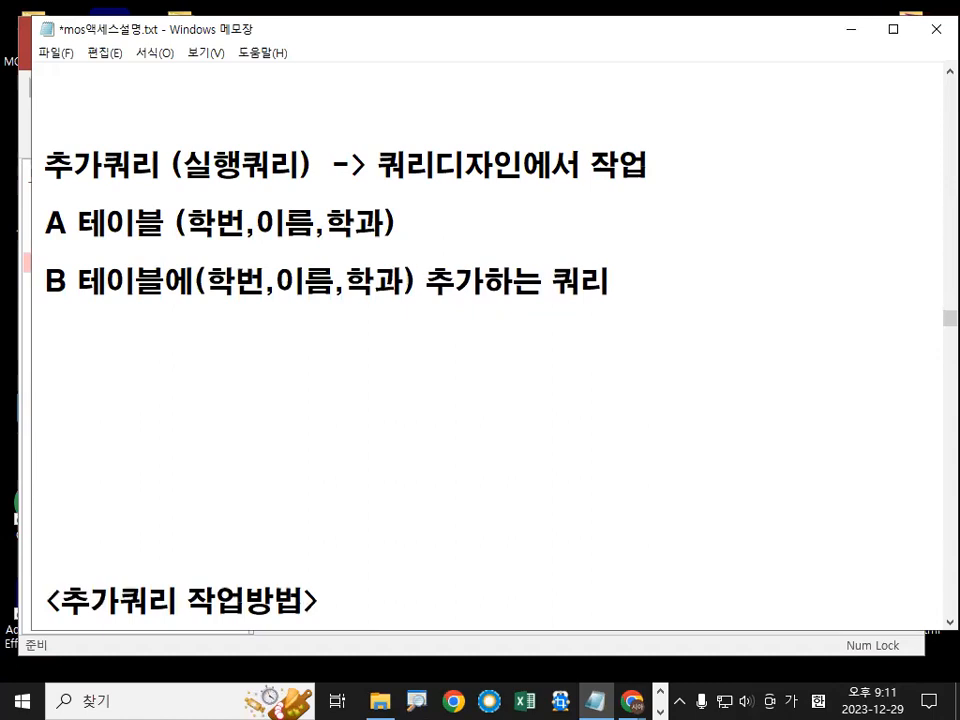
Step: Underline the A 테이블 line in temporary red pen, clear it, and draw and clear an arrow from its 이름 field to the B line
key(ctrl+2)
drag(42, 244, 365, 241)
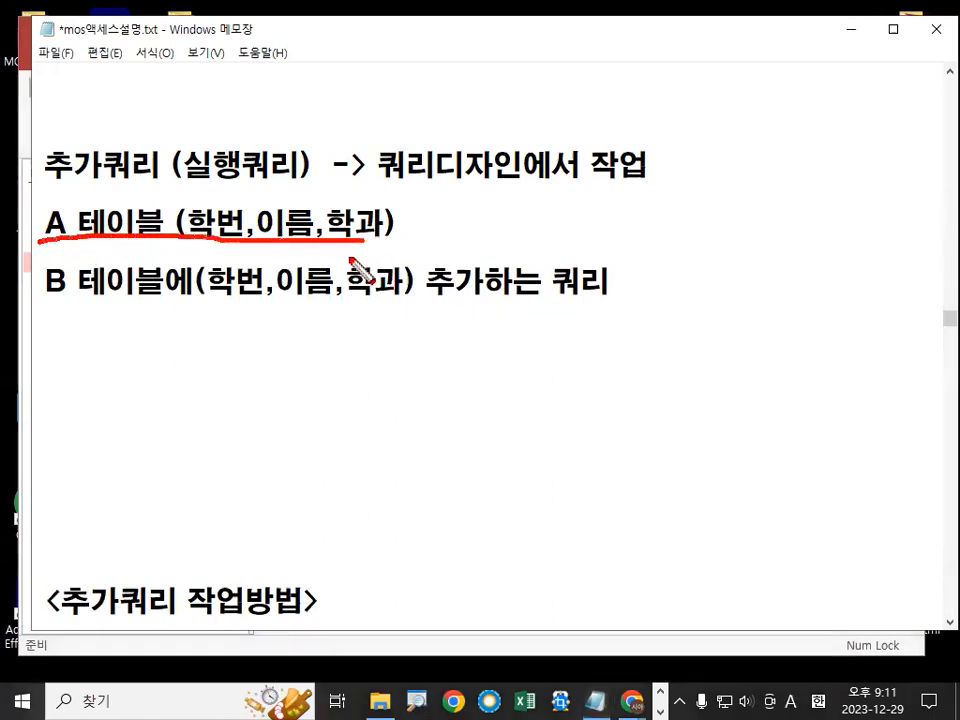
key(Escape)
key(ctrl+2)
mouse_move(268, 231)
mouse_down()
mouse_move(290, 251)
mouse_move(290, 266)
mouse_move(316, 253)
mouse_up()
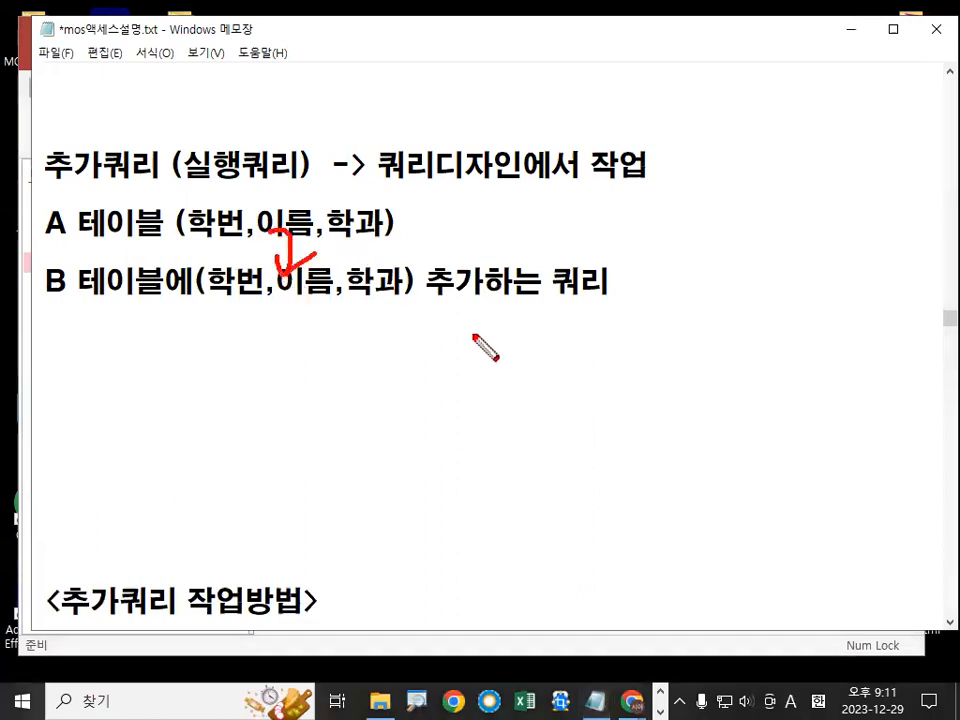
key(Escape)
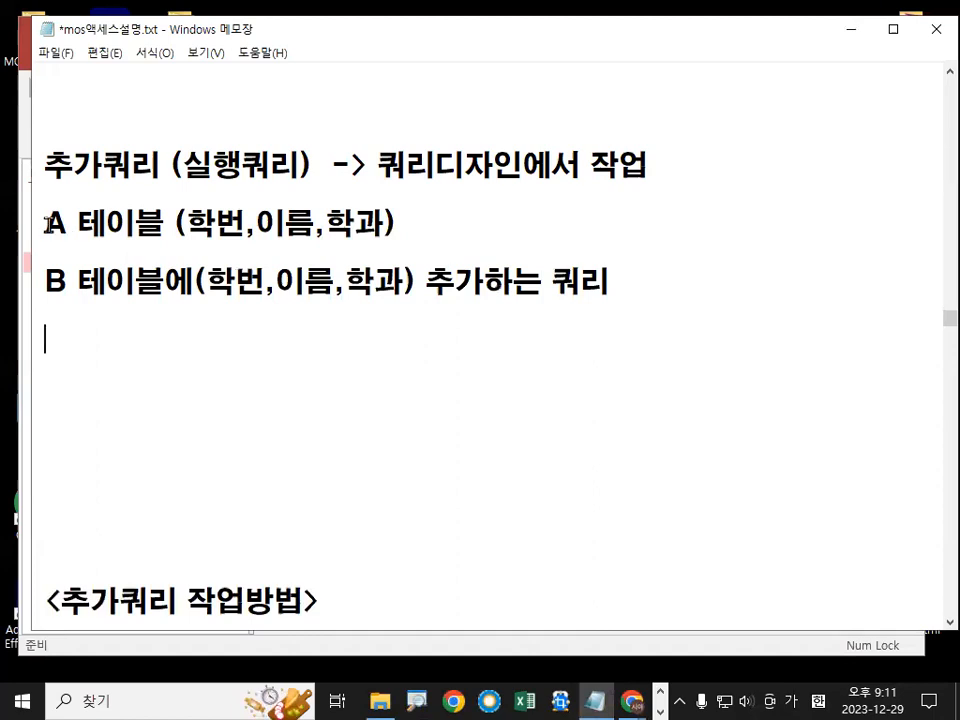
Step: Highlight the A 테이블 line, mark its fields in temporary red pen with downward arrows below the B line, and clear the marks
drag(48, 224, 386, 223)
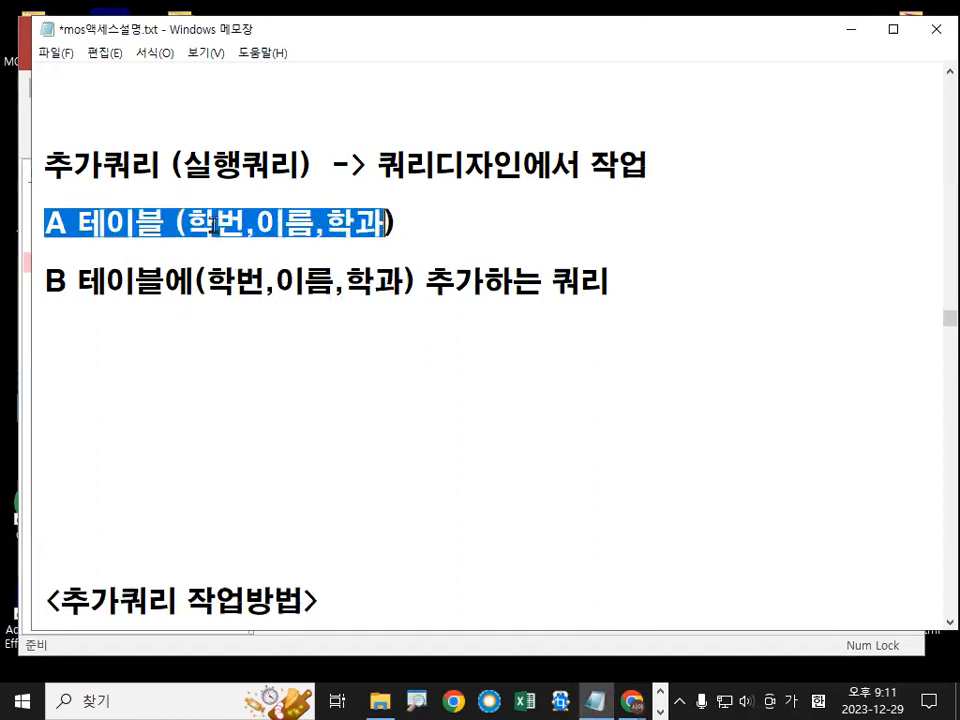
key(ctrl+2)
drag(191, 235, 366, 237)
drag(203, 202, 191, 236)
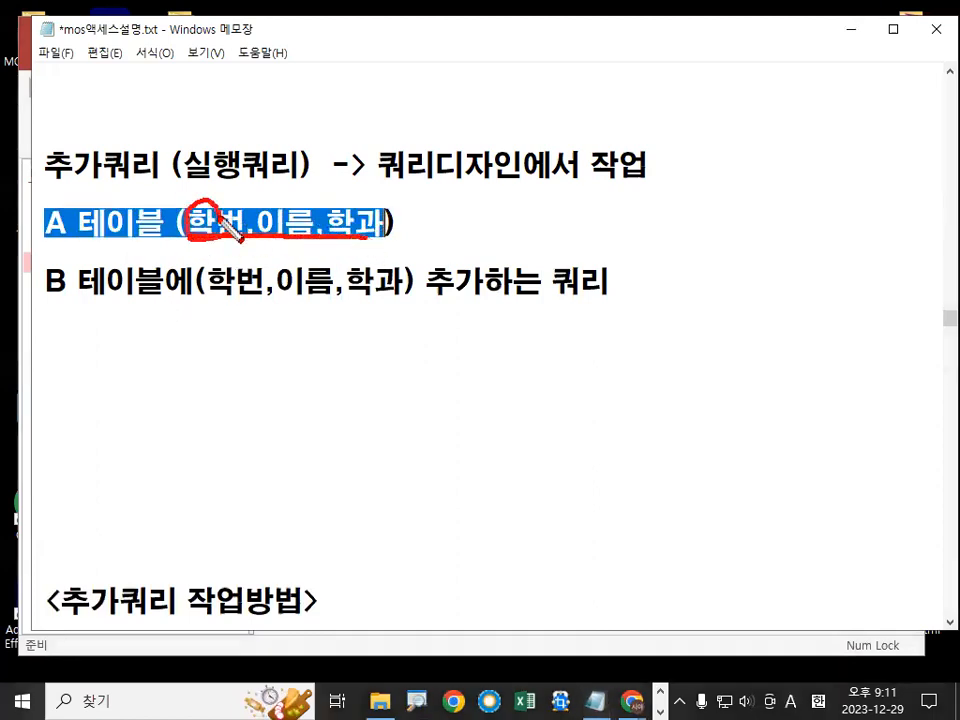
drag(74, 351, 157, 348)
mouse_move(178, 296)
mouse_down()
mouse_move(179, 337)
mouse_move(196, 333)
mouse_up()
mouse_move(258, 292)
mouse_down()
mouse_move(259, 330)
mouse_move(272, 333)
mouse_up()
drag(315, 312, 319, 337)
drag(311, 327, 342, 327)
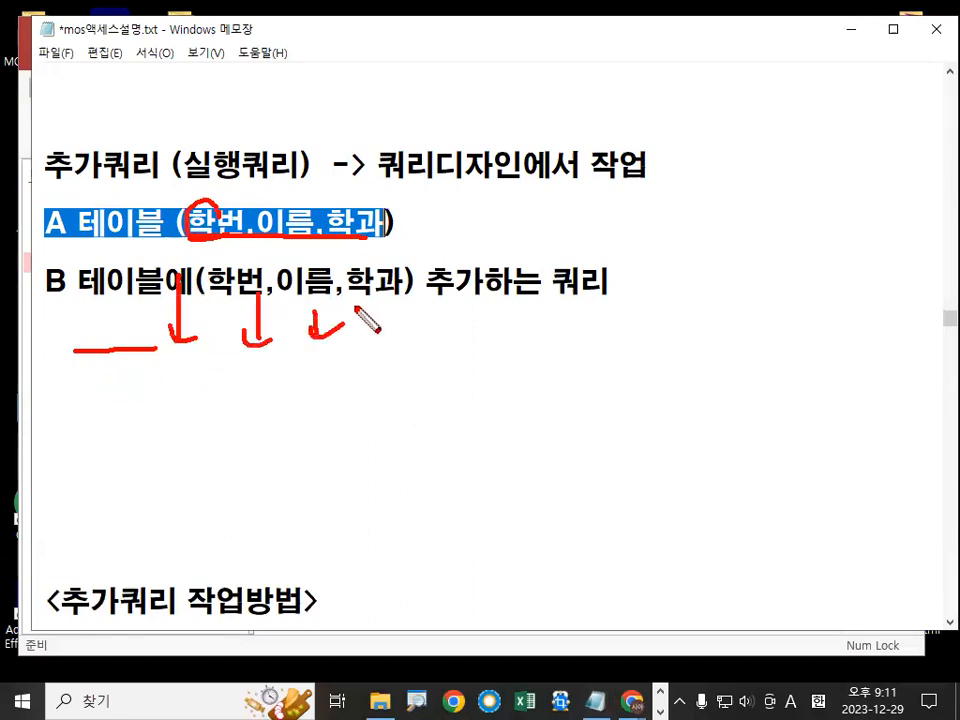
key(Escape)
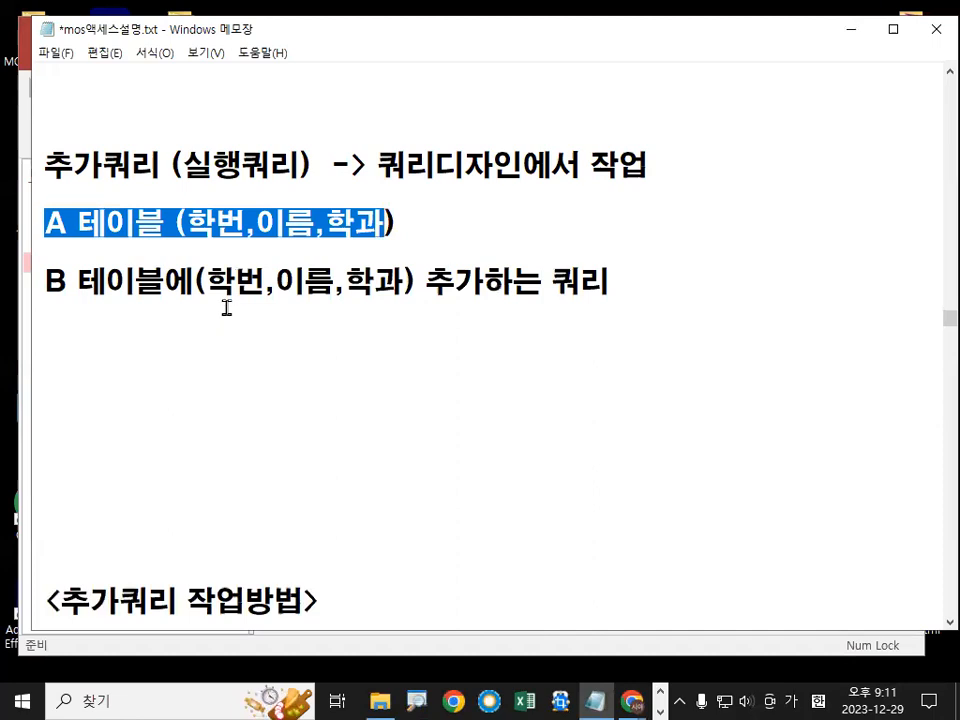
Step: Mark the matching A and B table fields with temporary red underlines, ticks and circles, sketch a sample record row below, and clear everything
key(ctrl+2)
drag(189, 240, 304, 238)
drag(342, 237, 360, 240)
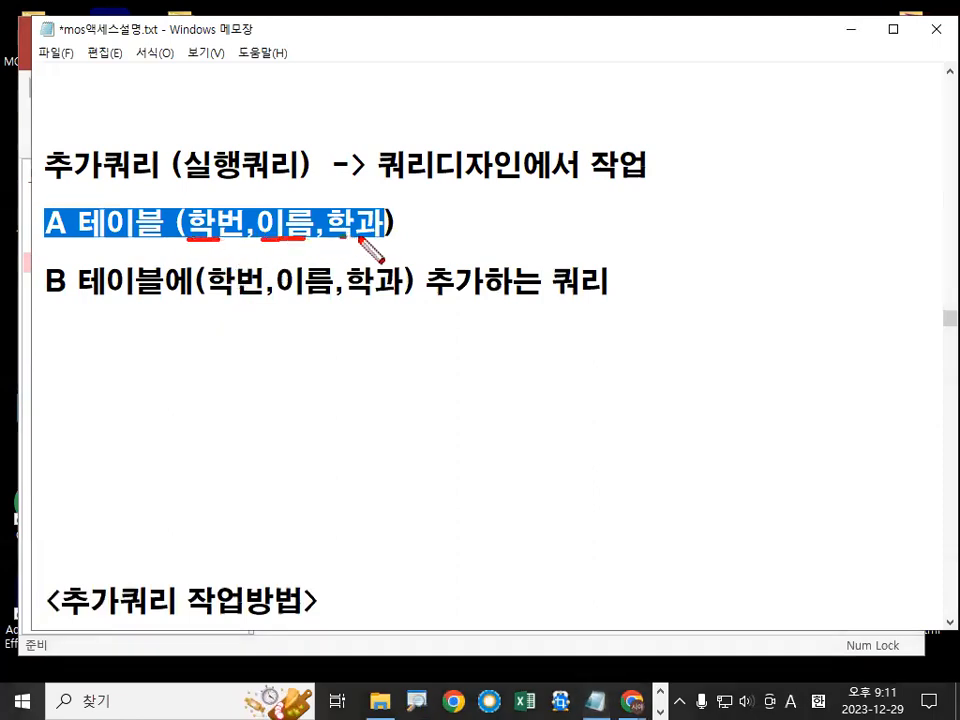
drag(221, 307, 363, 301)
drag(41, 292, 70, 276)
drag(196, 197, 229, 211)
drag(281, 198, 310, 212)
drag(377, 184, 404, 178)
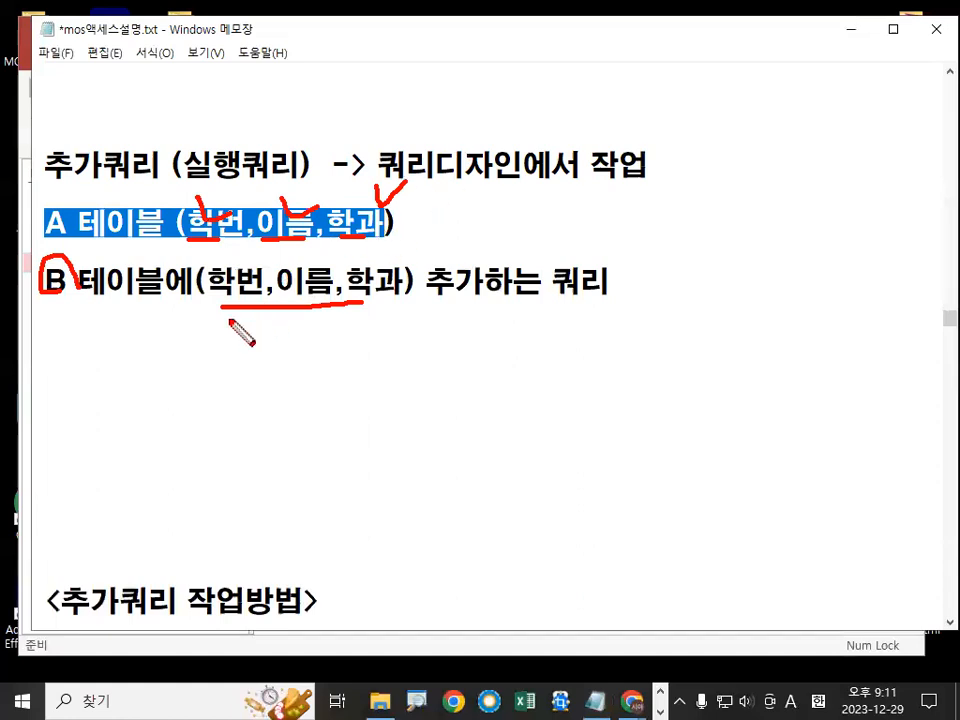
drag(118, 418, 406, 428)
mouse_move(77, 425)
mouse_down()
mouse_move(40, 401)
mouse_move(76, 424)
mouse_up()
drag(95, 421, 378, 428)
drag(472, 362, 495, 353)
drag(216, 203, 239, 226)
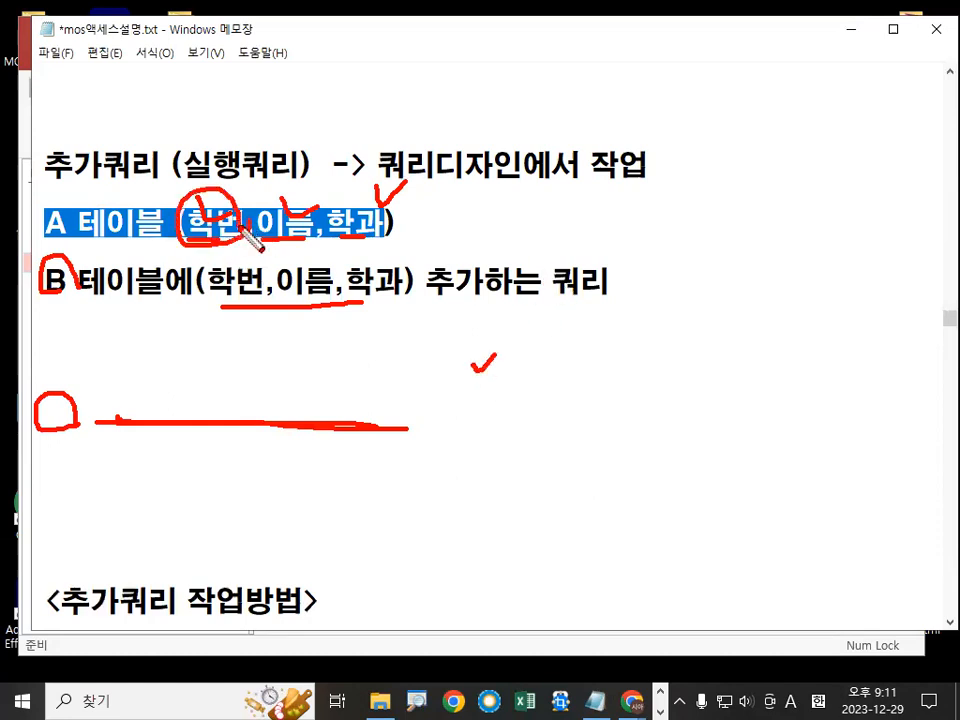
drag(417, 221, 450, 223)
key(Escape)
Step: Append the record counts "-> 10개" to the A line and "5개" to the B line, and write "15개" beneath them
click(425, 218)
text(-> )
text(10개)
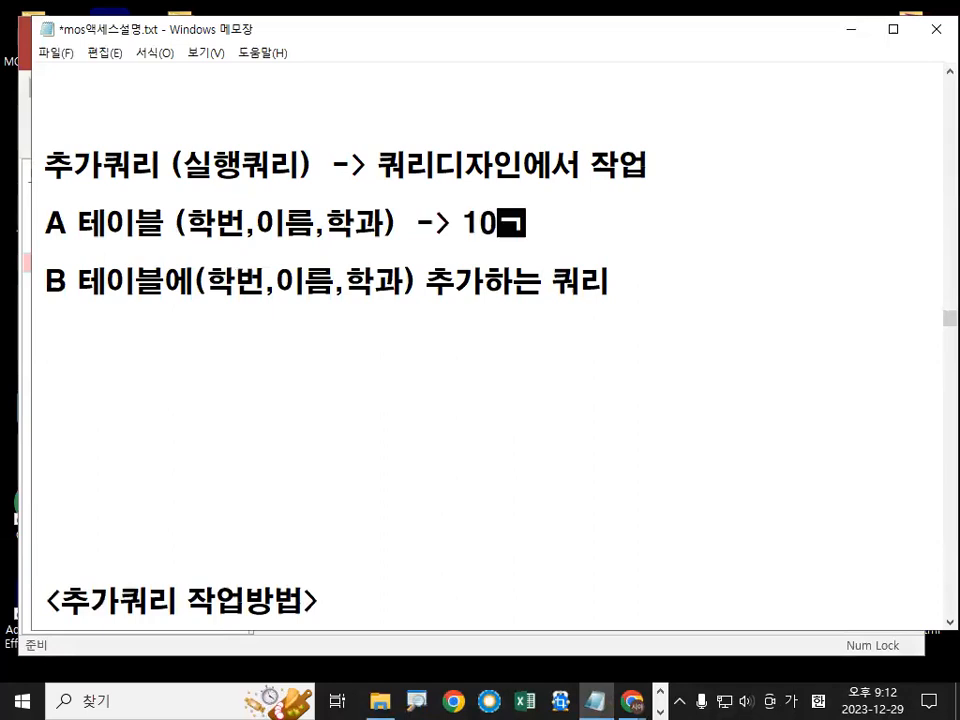
key(Right)
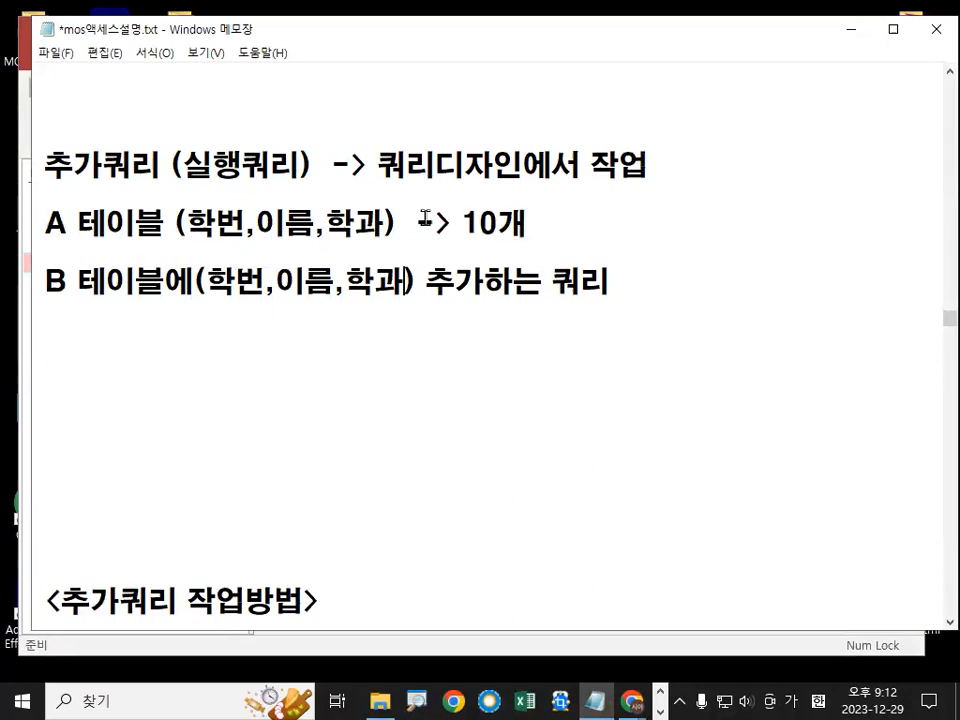
key(End)
text(5개)
key(Up)
text(15개)
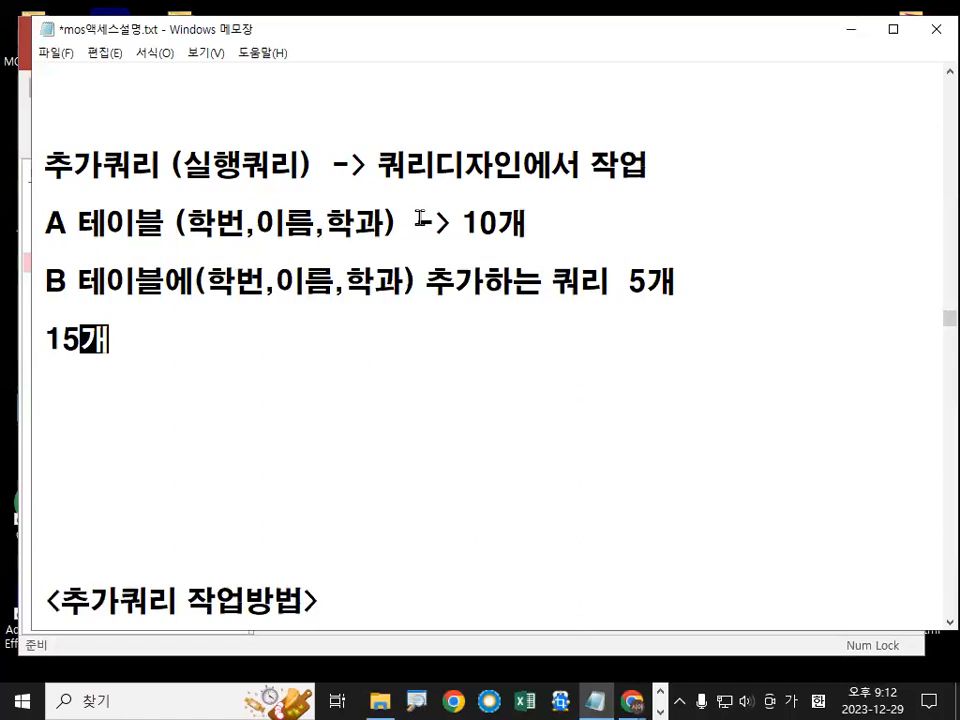
Step: Review step 1 of the 추가쿼리 작업방법 notes, highlighting the 테이블 표시창 wording and the 신입사원명단 테이블 text
scroll(454, 291, down, 2)
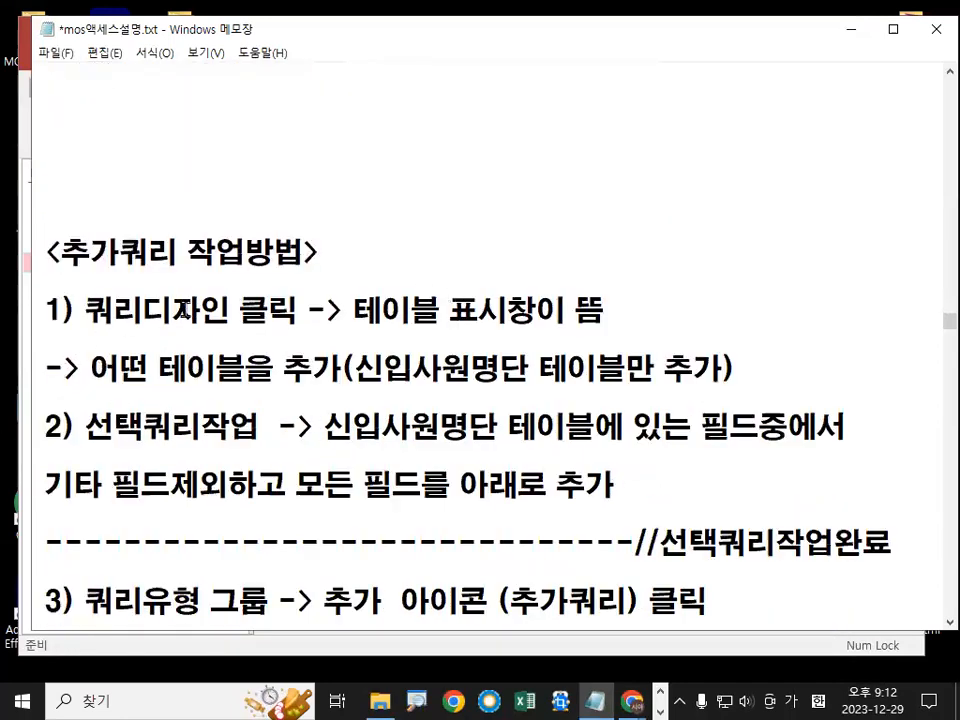
scroll(136, 300, up, 1)
click(88, 307)
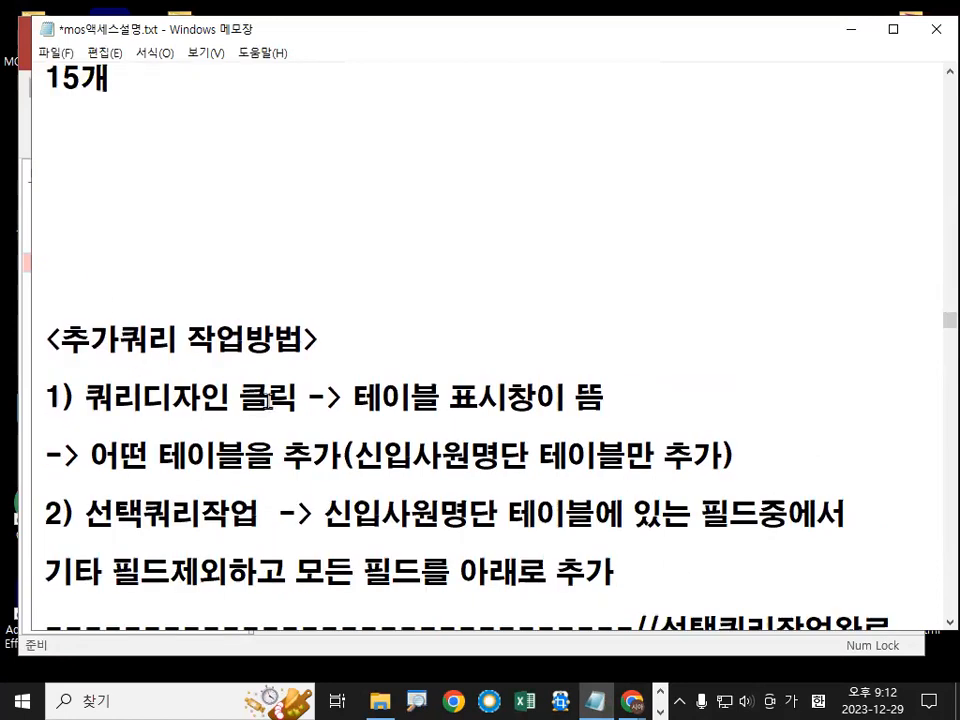
scroll(344, 384, down, 1)
drag(353, 311, 508, 311)
drag(361, 370, 574, 370)
click(441, 366)
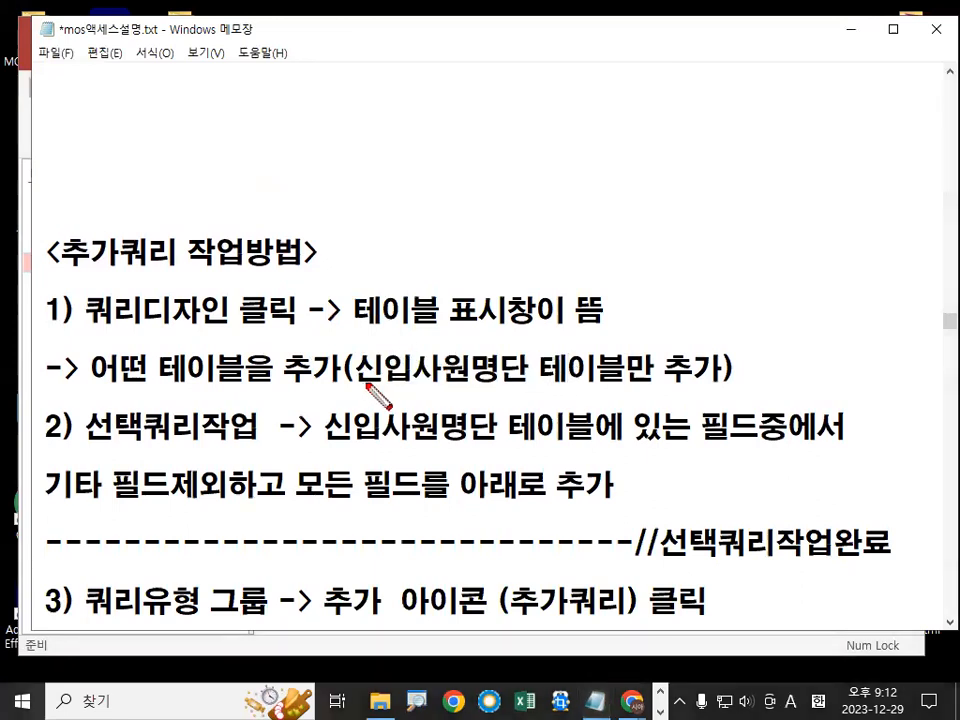
Step: Mark the key words of steps 1 and 2, from 신입사원명단 to 아래로 추가, in temporary red pen and clear the marks
drag(365, 382, 545, 381)
drag(700, 352, 720, 378)
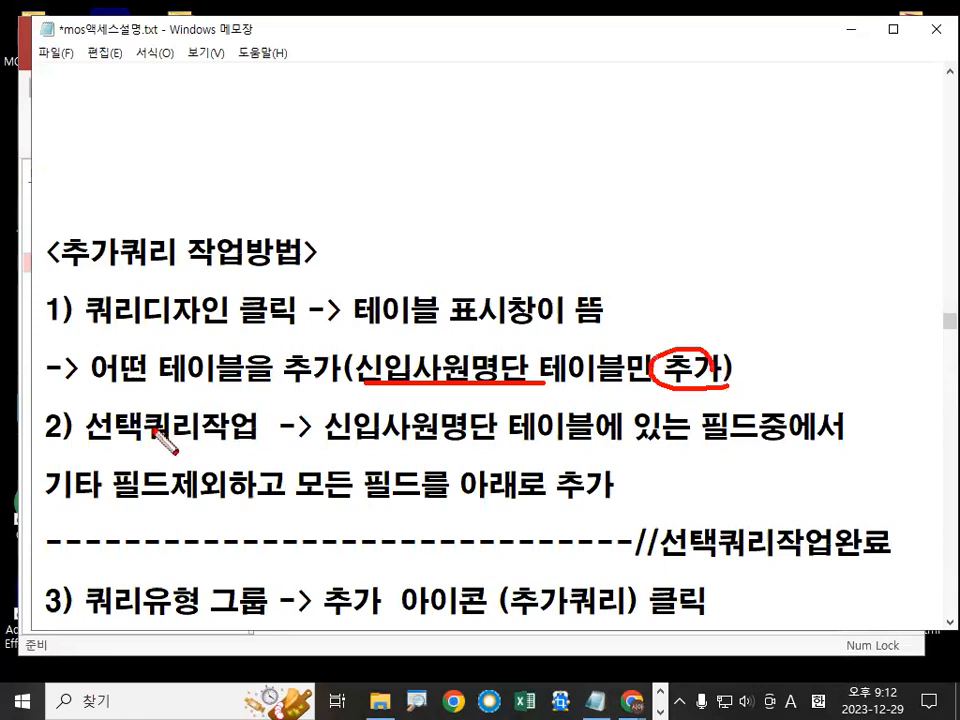
drag(82, 448, 245, 458)
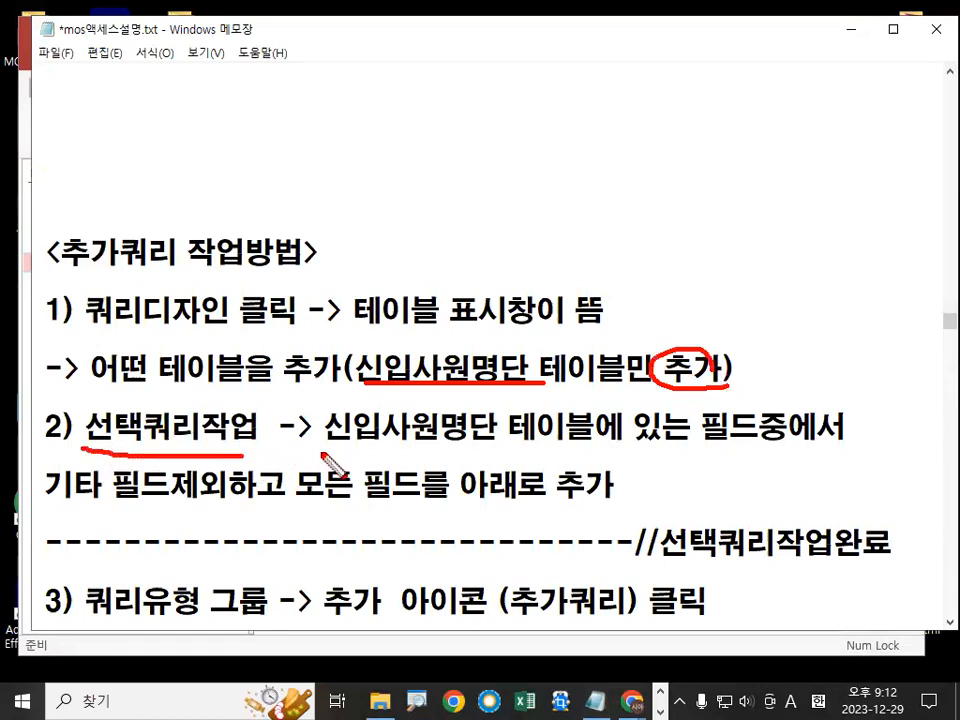
drag(305, 444, 545, 458)
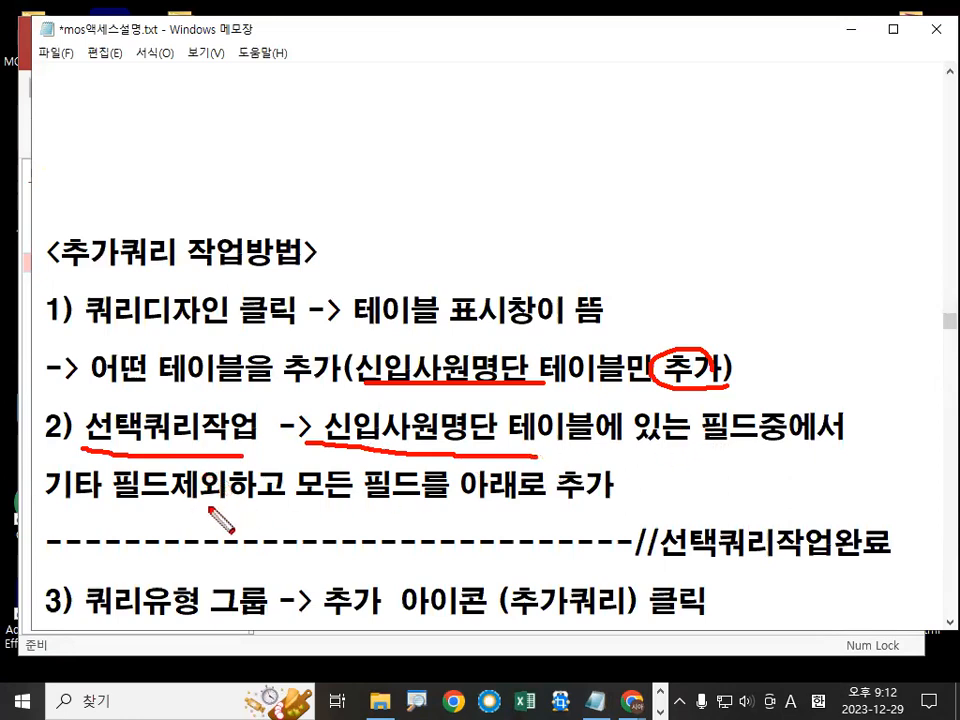
drag(277, 512, 407, 511)
drag(481, 470, 590, 472)
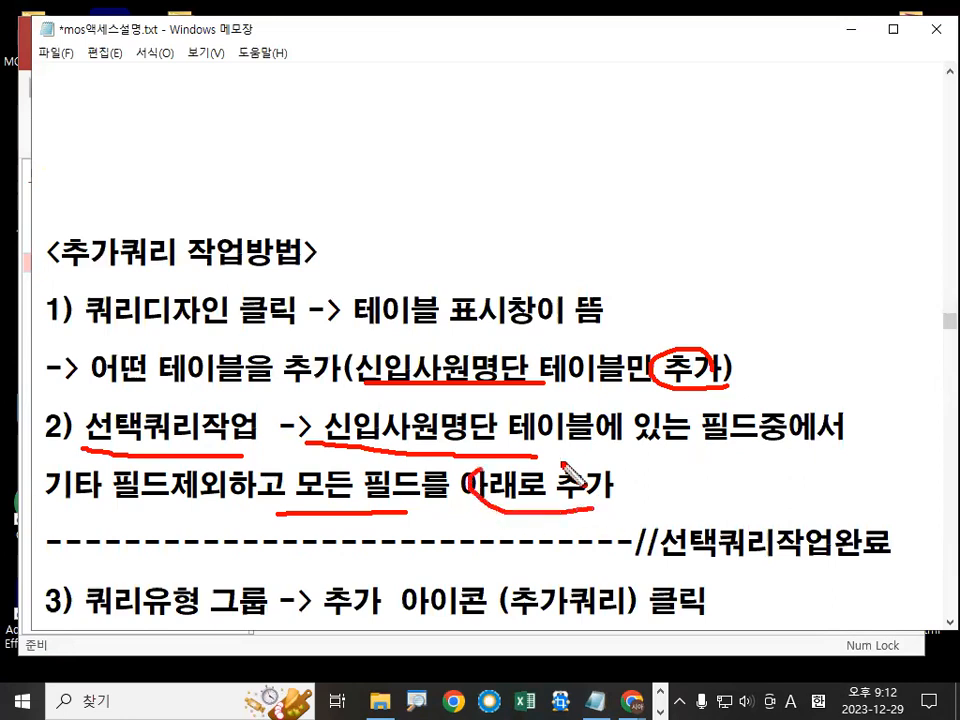
key(Escape)
Step: Circle 필드 in the 모든 필드를 아래로 추가 line in temporary red pen and clear it
key(ctrl+2)
mouse_move(364, 508)
mouse_down()
mouse_move(411, 509)
mouse_move(355, 468)
mouse_move(425, 497)
mouse_up()
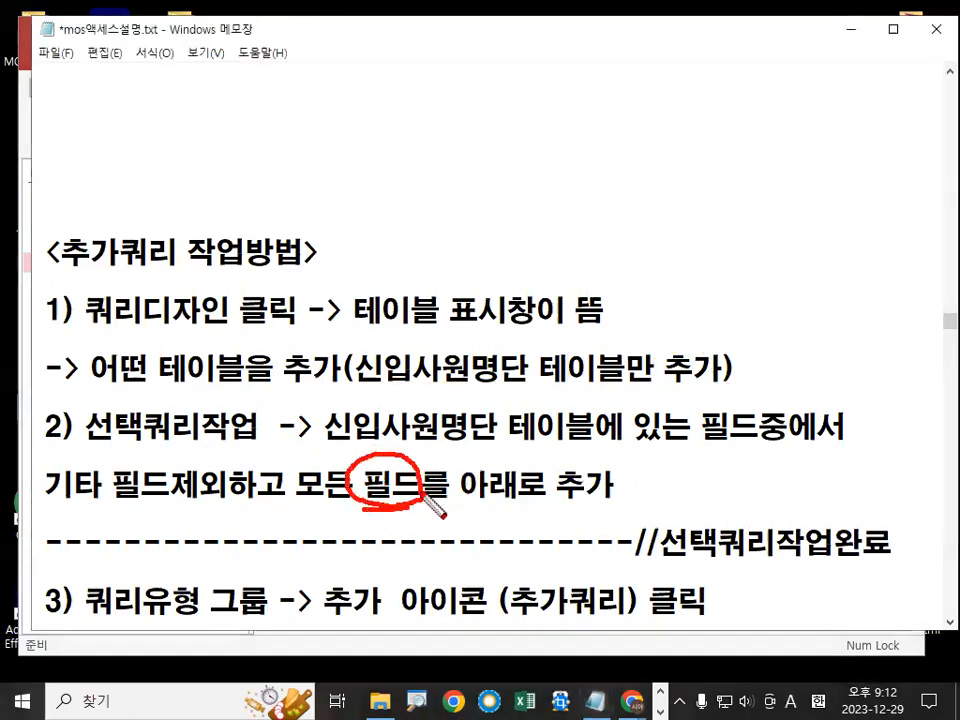
key(Escape)
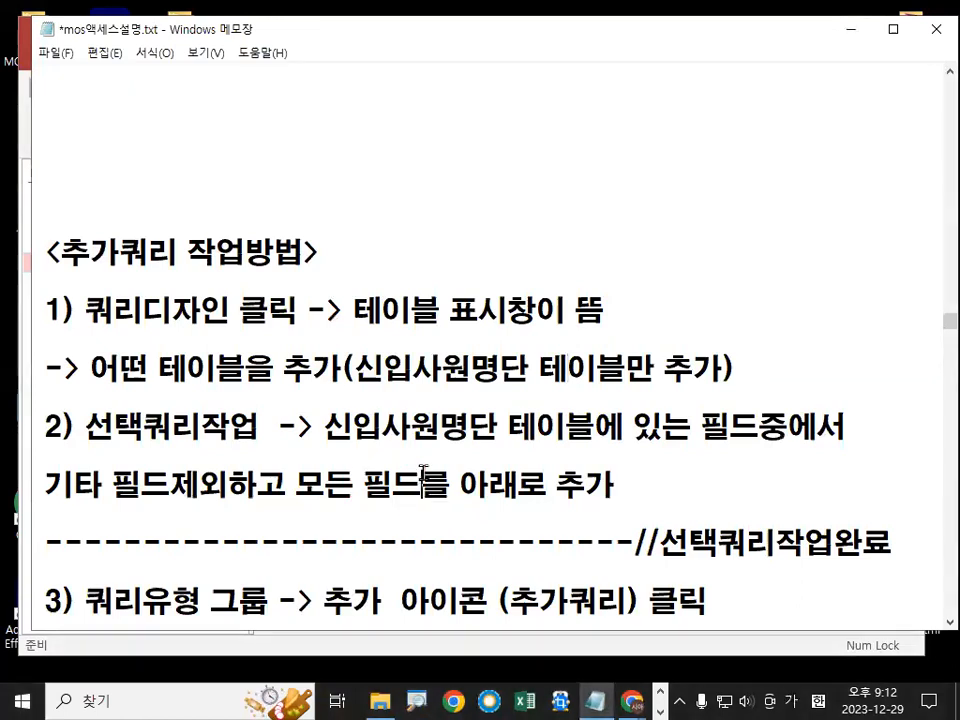
click(421, 484)
Step: Mark 쿼리유형 그룹, 추가 아이콘 and 추가쿼리 in the step 3 line with temporary red underlines, circles and a tick
scroll(423, 472, down, 1)
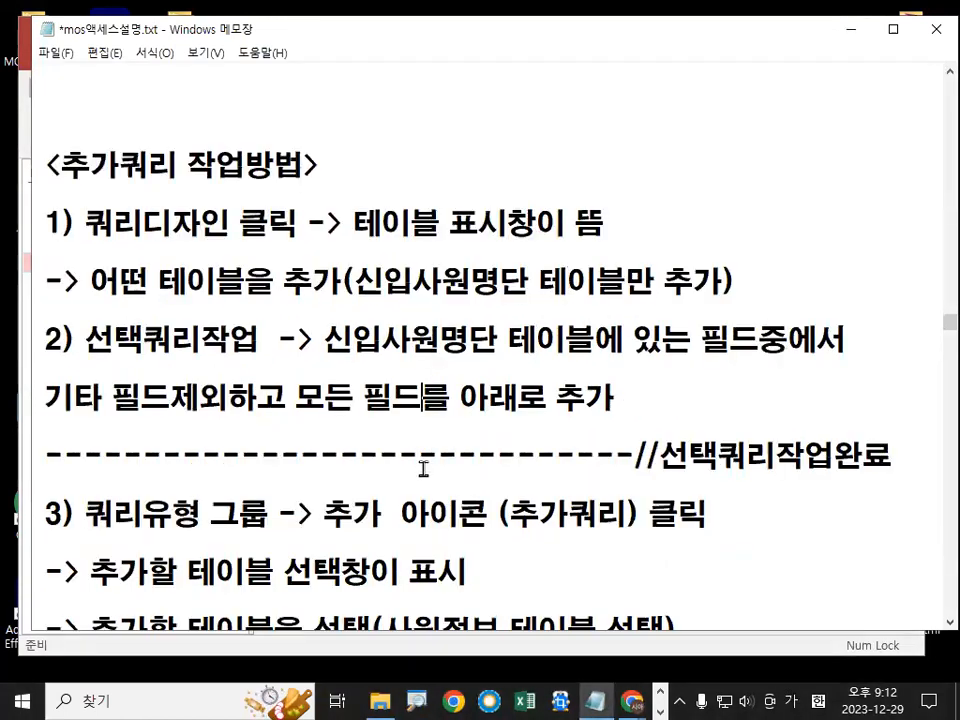
scroll(423, 470, down, 1)
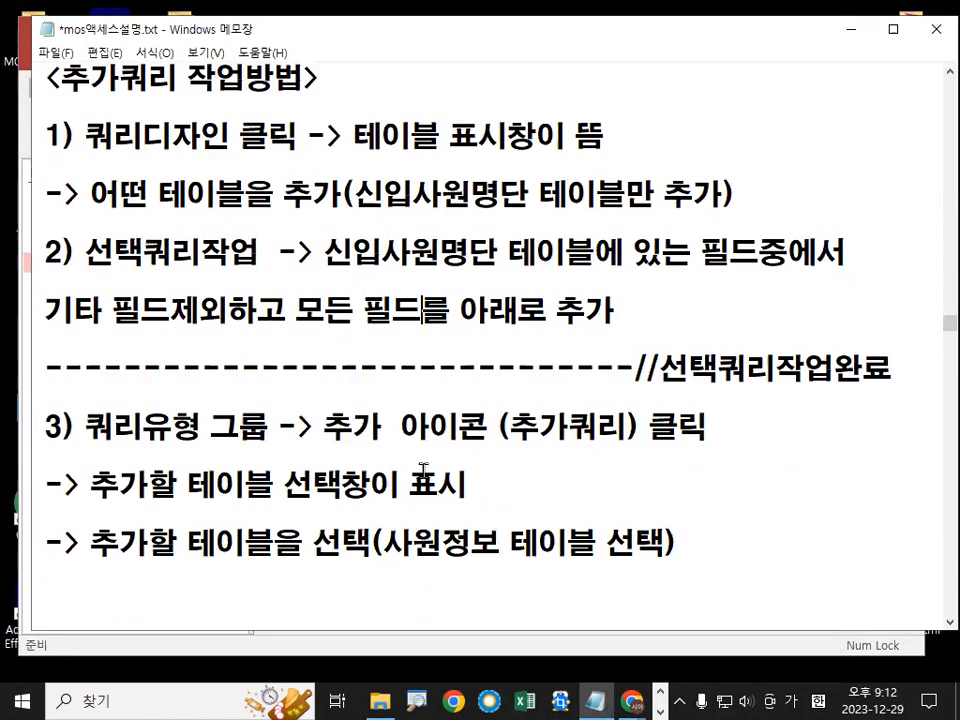
key(ctrl+2)
mouse_move(72, 447)
mouse_down()
mouse_move(100, 455)
mouse_move(252, 437)
mouse_up()
mouse_move(385, 425)
mouse_down()
mouse_move(323, 442)
mouse_move(380, 424)
mouse_move(384, 440)
mouse_up()
drag(403, 444, 483, 450)
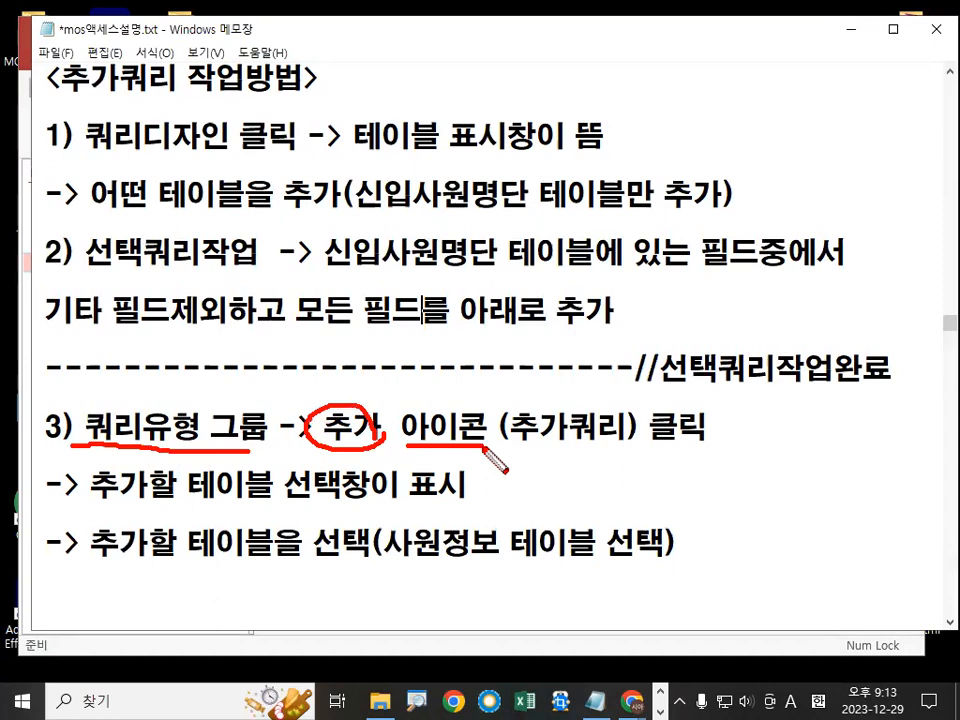
mouse_move(622, 438)
mouse_down()
mouse_move(528, 452)
mouse_move(501, 420)
mouse_move(613, 403)
mouse_move(633, 438)
mouse_up()
mouse_move(540, 392)
mouse_down()
mouse_move(557, 418)
mouse_move(613, 339)
mouse_up()
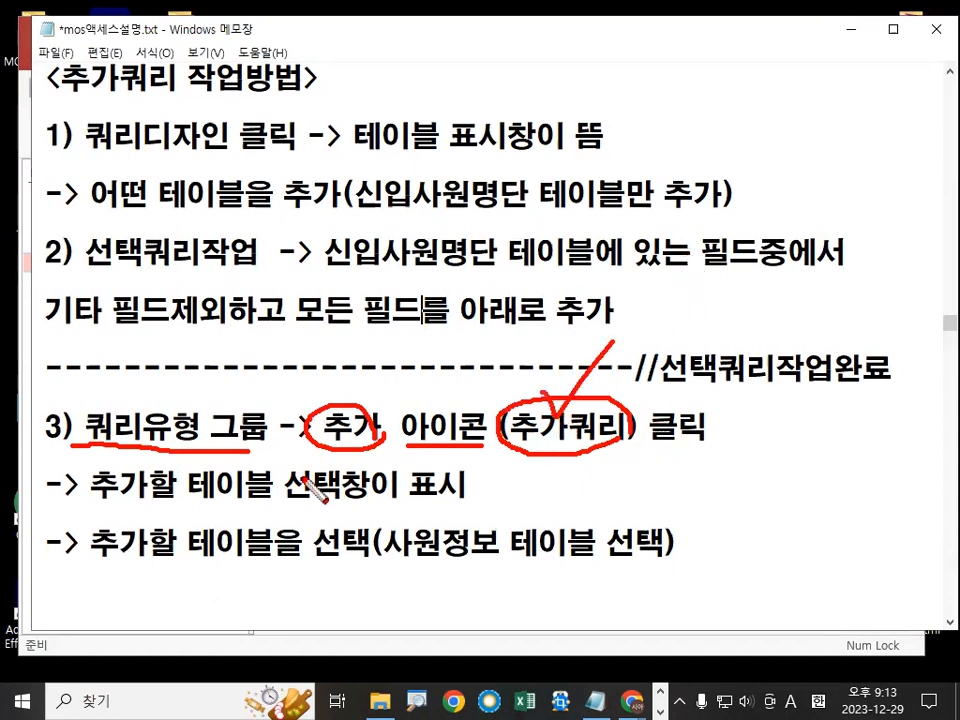
Step: Mark the table-selection lines in temporary red pen, clear the marks, and draw and clear an arrow from 필드 to 사원정보
drag(100, 518, 192, 505)
drag(345, 510, 345, 488)
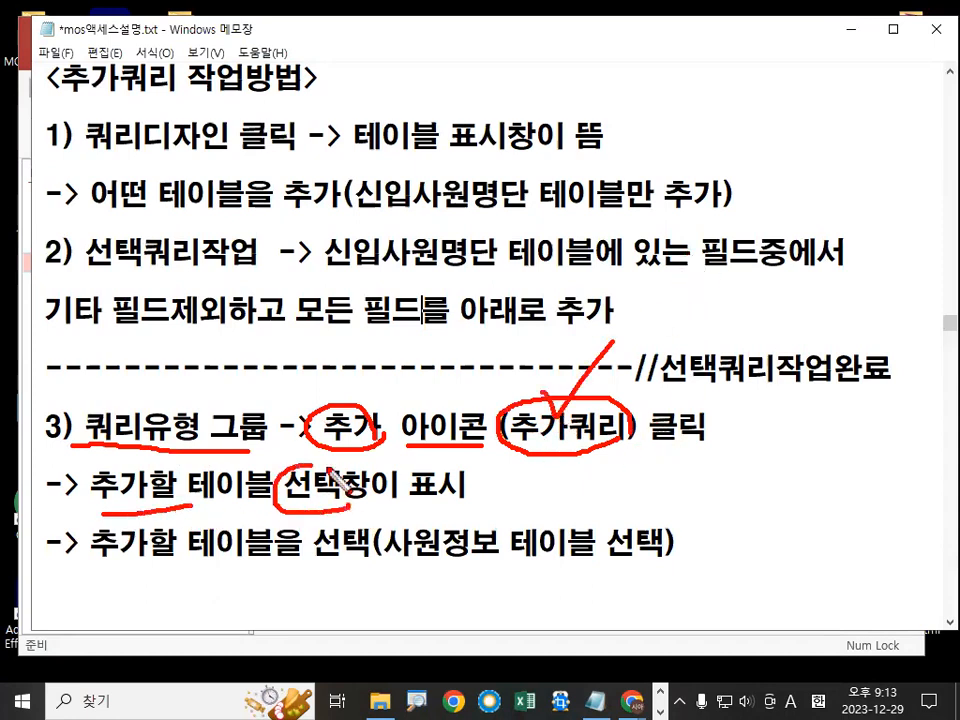
mouse_move(402, 563)
mouse_down()
mouse_move(497, 572)
mouse_move(466, 530)
mouse_move(482, 559)
mouse_up()
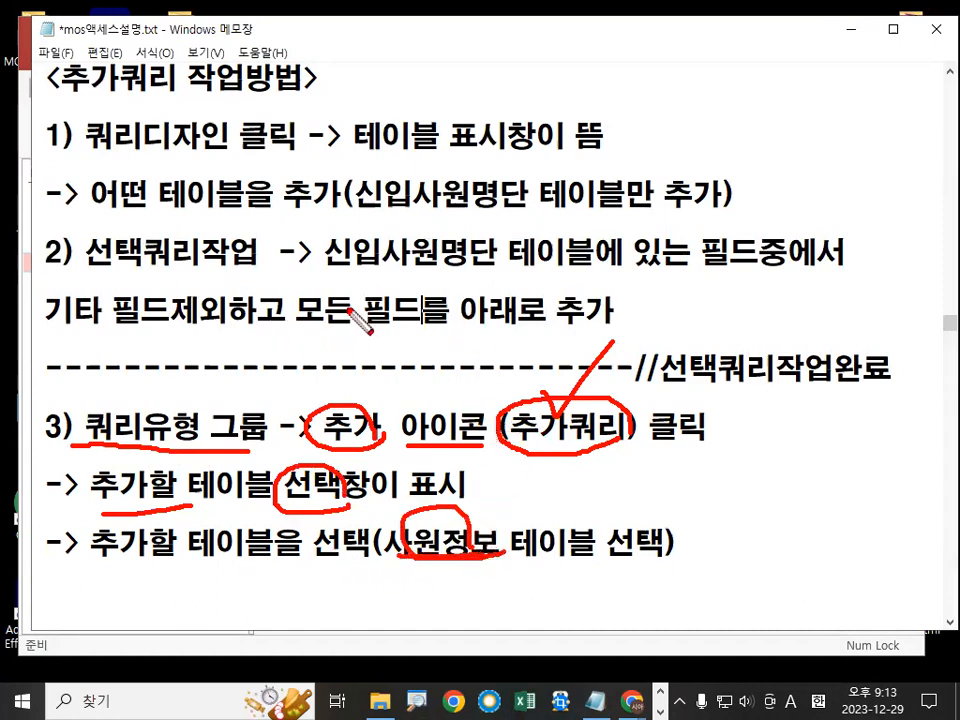
key(e)
mouse_move(381, 322)
mouse_down()
mouse_move(425, 541)
mouse_move(466, 495)
mouse_up()
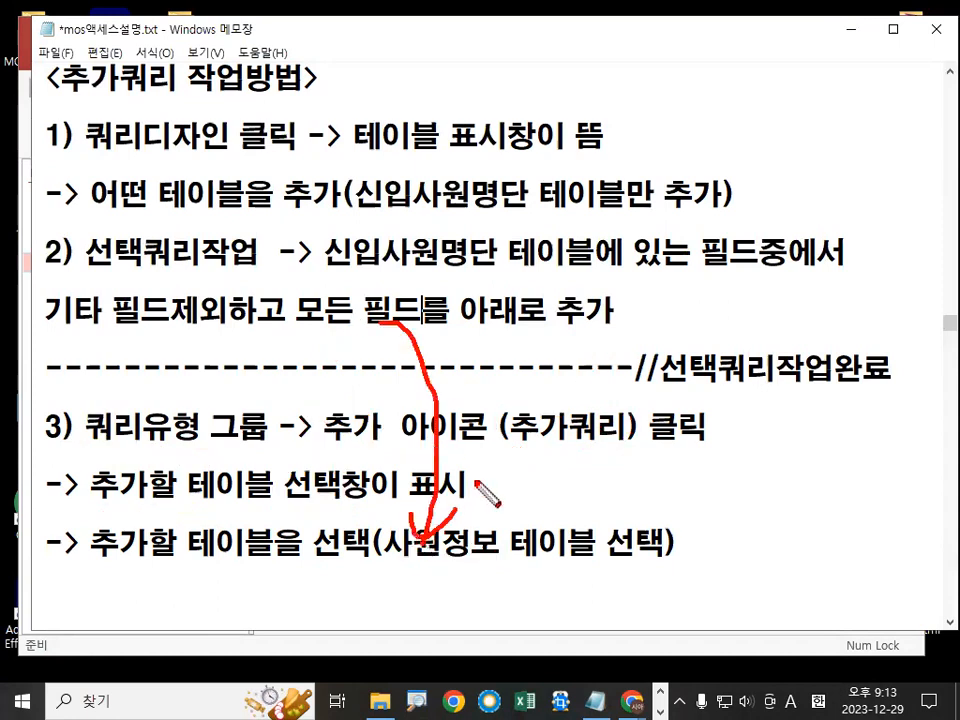
key(Escape)
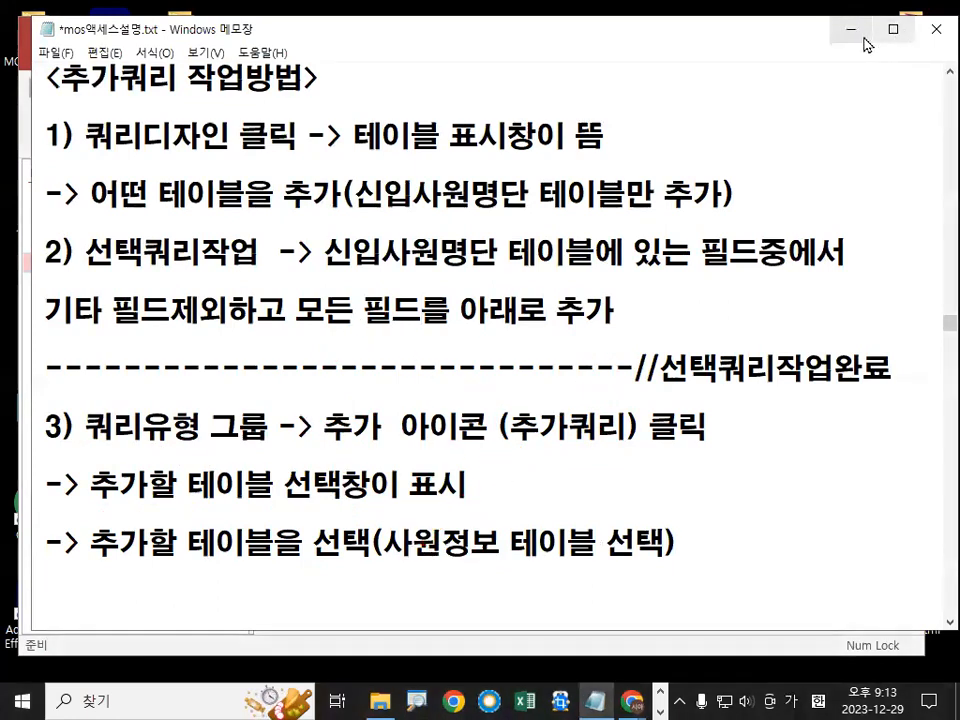
Step: Minimize the notes to return to the 쿼리 database in Access and create a new query in Design view
click(856, 35)
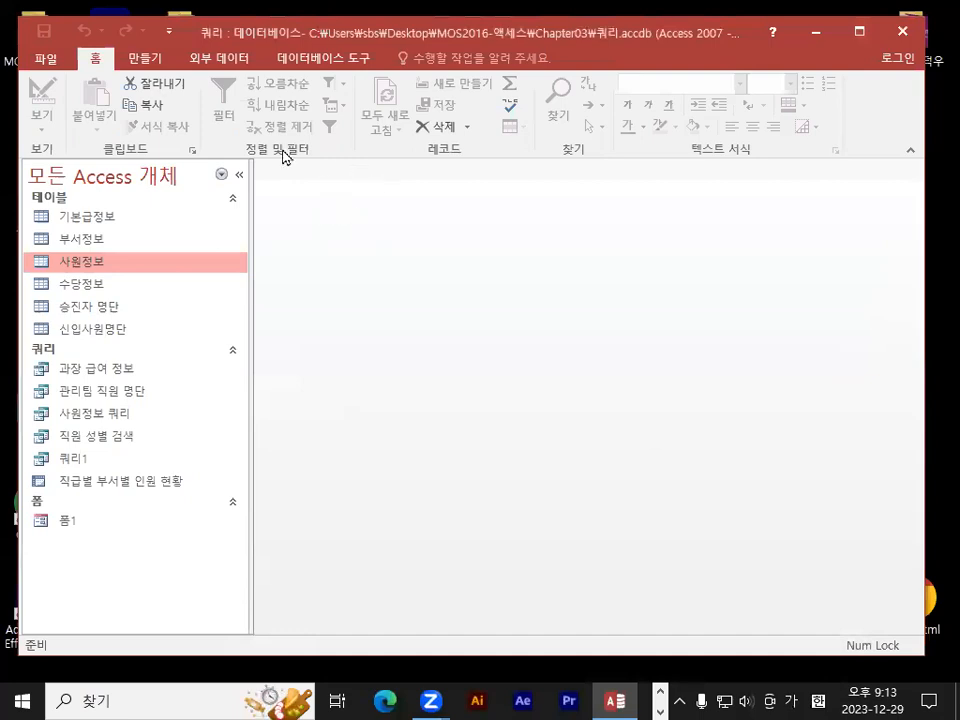
click(144, 60)
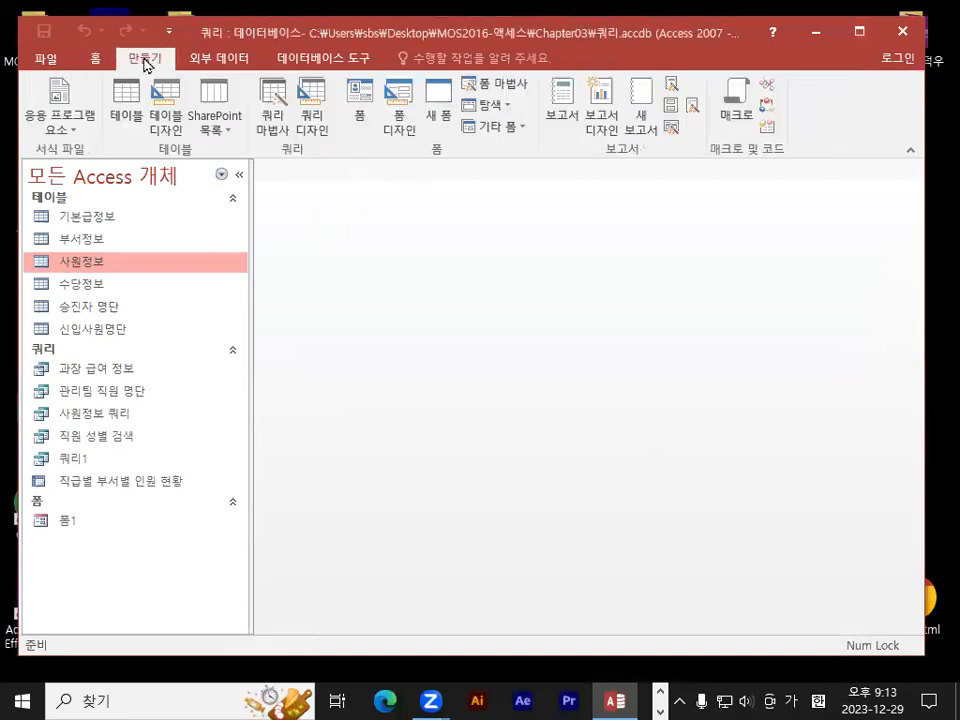
click(313, 118)
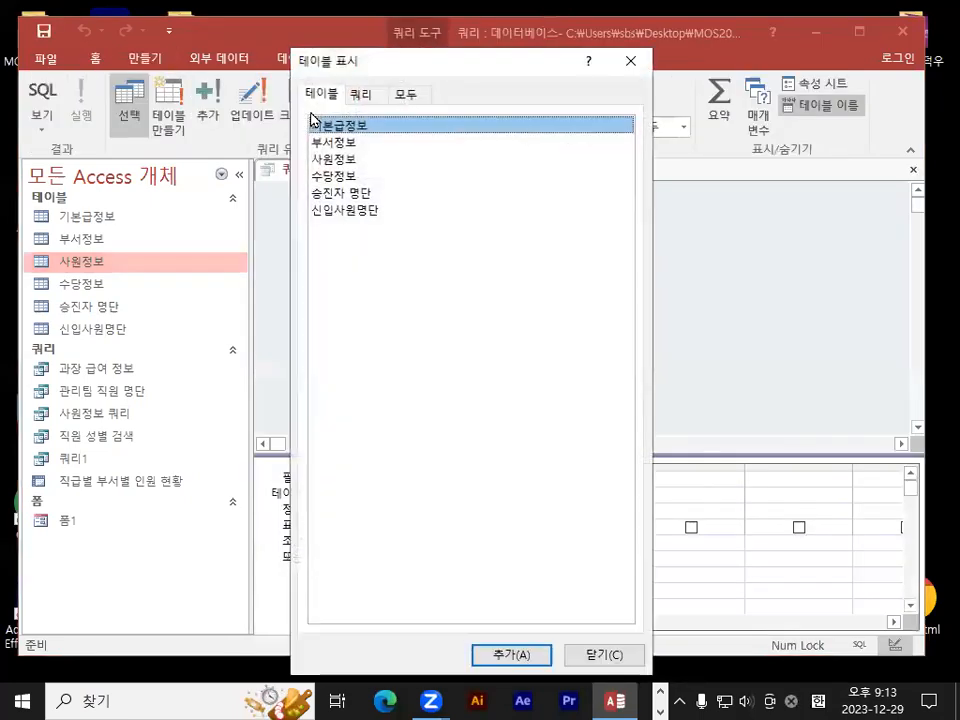
Step: Move the 테이블 표시 dialog aside, circle its title in temporary red pen on a zoomed view, and clear the mark
mouse_move(372, 66)
mouse_down()
mouse_move(526, 197)
mouse_move(510, 146)
mouse_move(541, 195)
mouse_up()
key(ctrl+1)
click(486, 196)
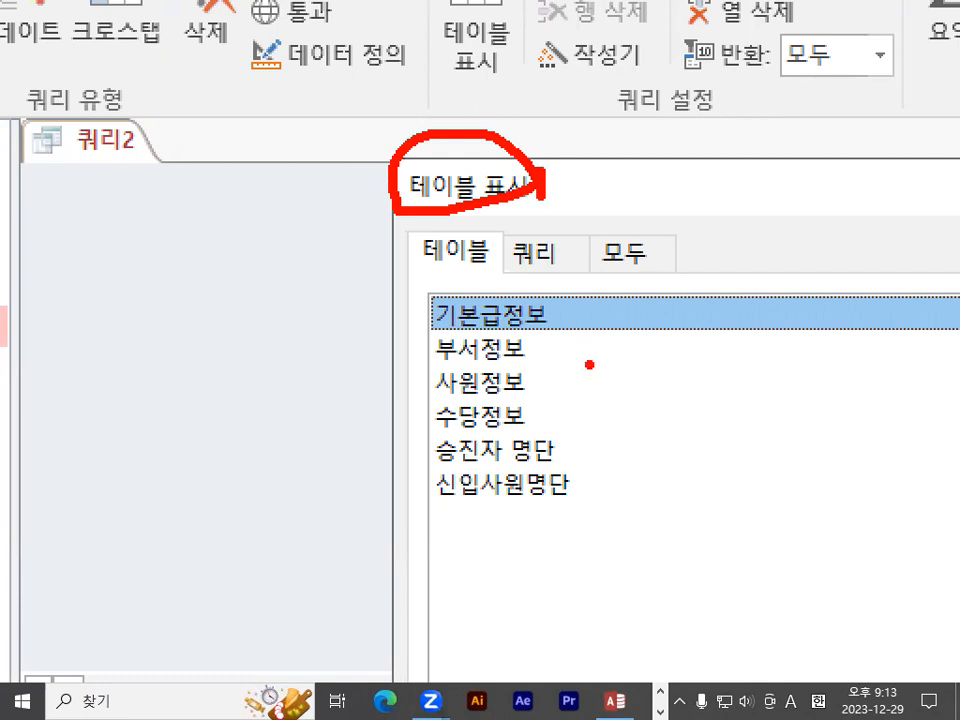
key(Escape)
Step: Add the 신입사원명단 table to the query, close the table dialog, and enlarge the design grid area
click(510, 342)
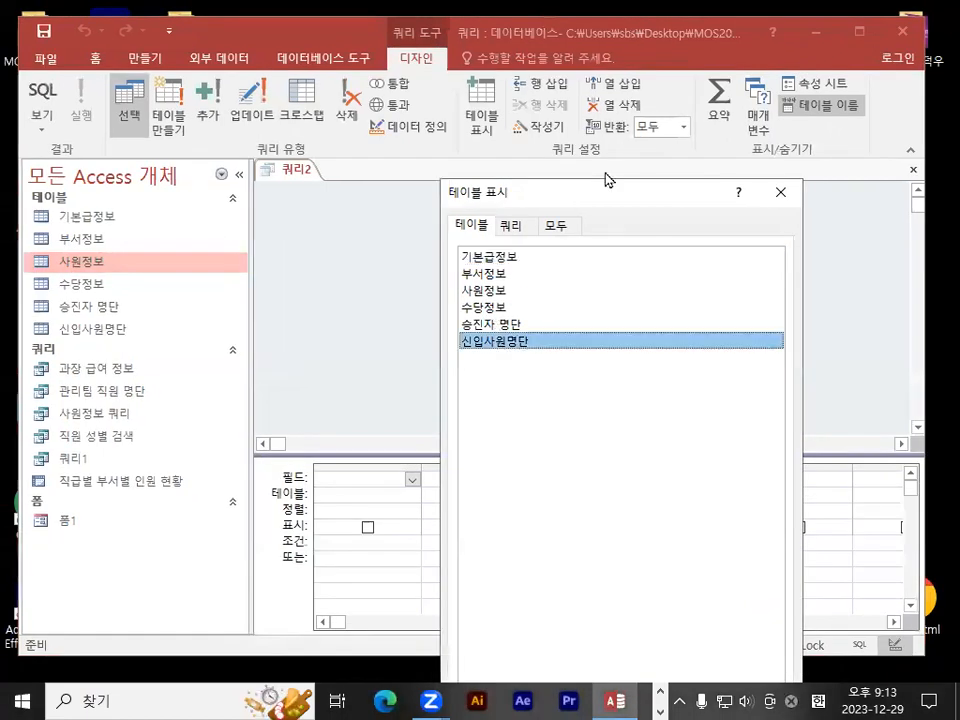
drag(606, 183, 628, 33)
click(676, 636)
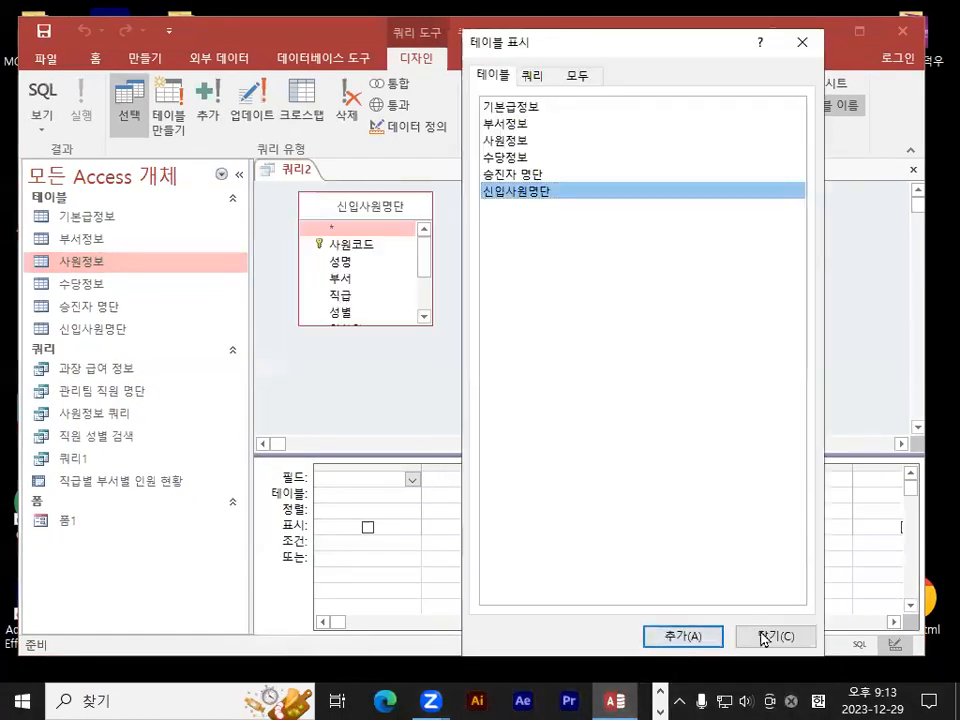
click(762, 636)
drag(588, 455, 518, 384)
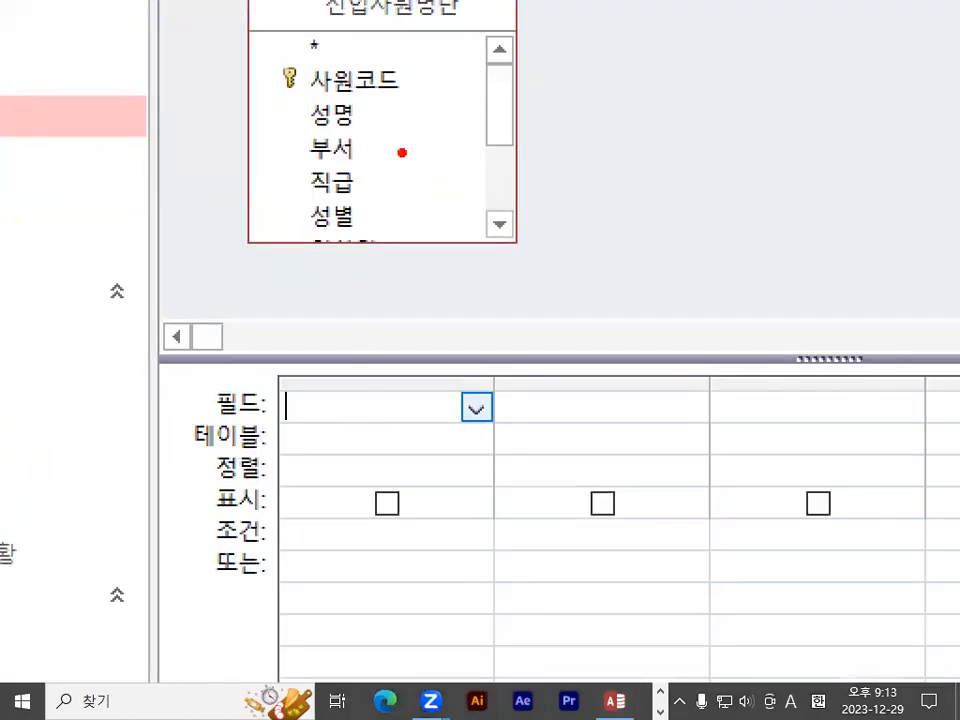
Step: Draw a temporary red arrow from the 신입사원명단 field list down to the design grid's field row and clear it
drag(402, 150, 456, 406)
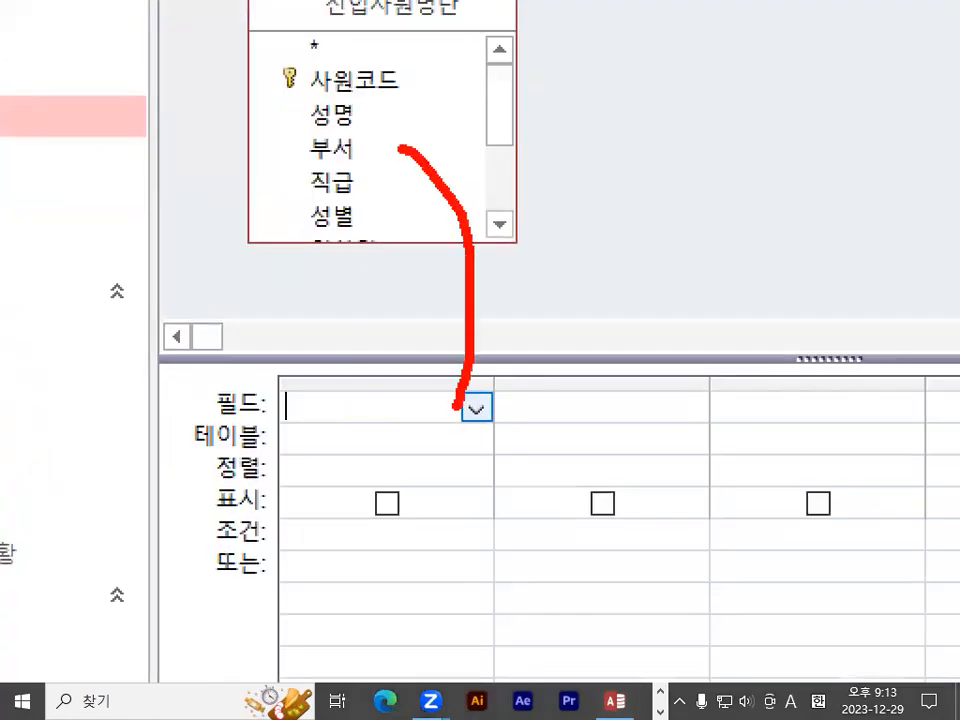
drag(438, 354, 517, 362)
key(Escape)
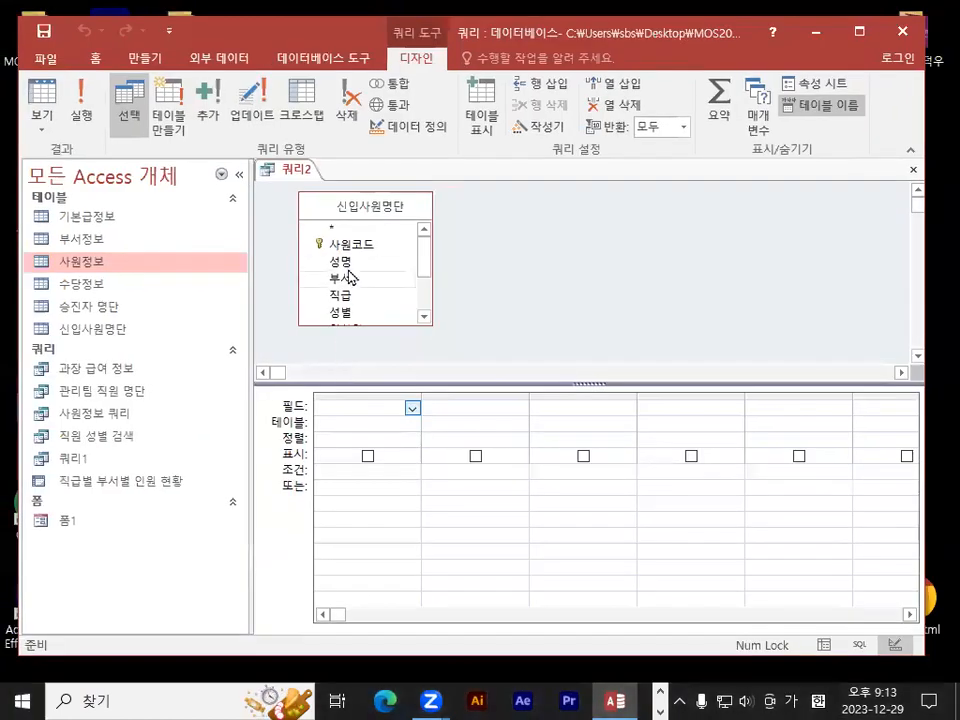
Step: Add the 신입사원명단 fields from 사원코드 through 주소 to the design grid, leaving out 기타
click(351, 248)
scroll(424, 317, down, 2)
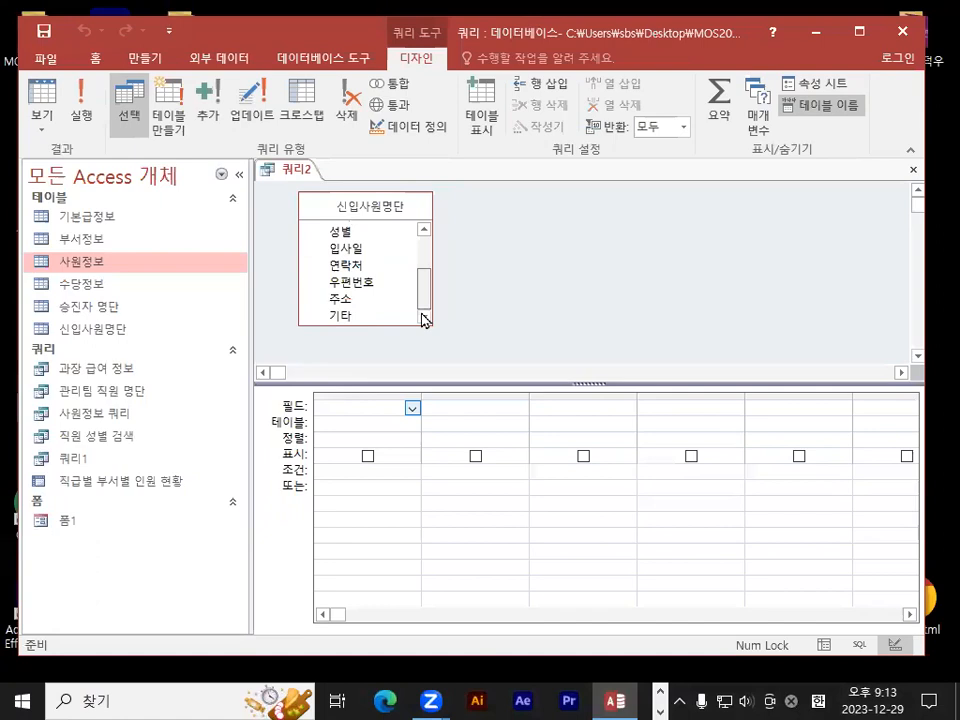
shift+click(341, 302)
drag(341, 310, 343, 400)
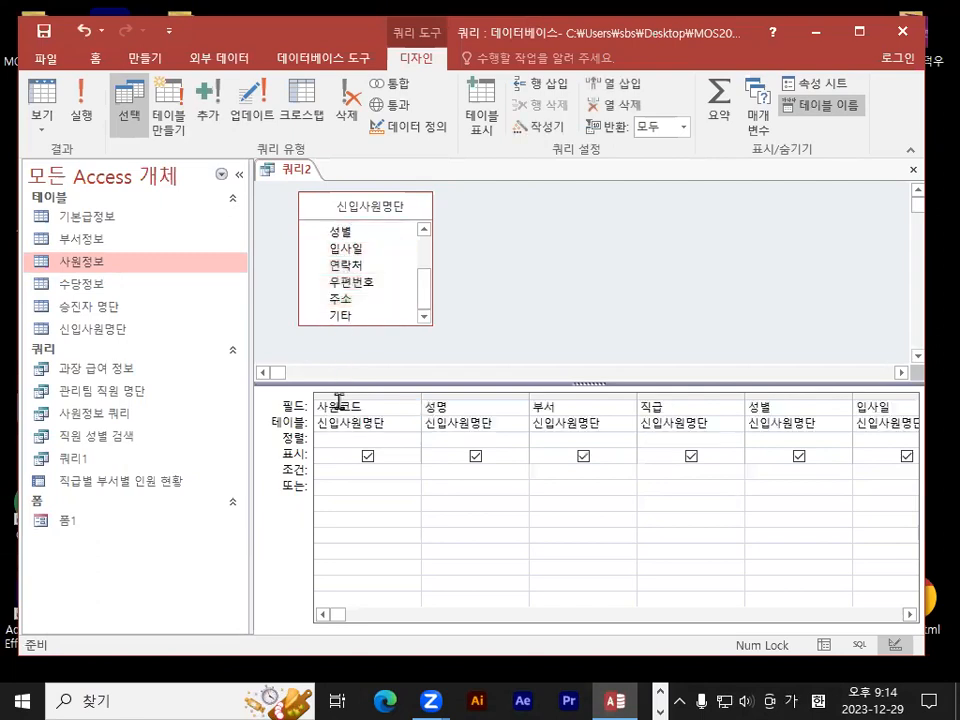
Step: Mark the 쿼리 유형 group and its 추가 command in temporary red pen on a zoomed view and clear the marks
mouse_move(169, 120)
mouse_down()
mouse_move(72, 125)
mouse_move(153, 125)
mouse_up()
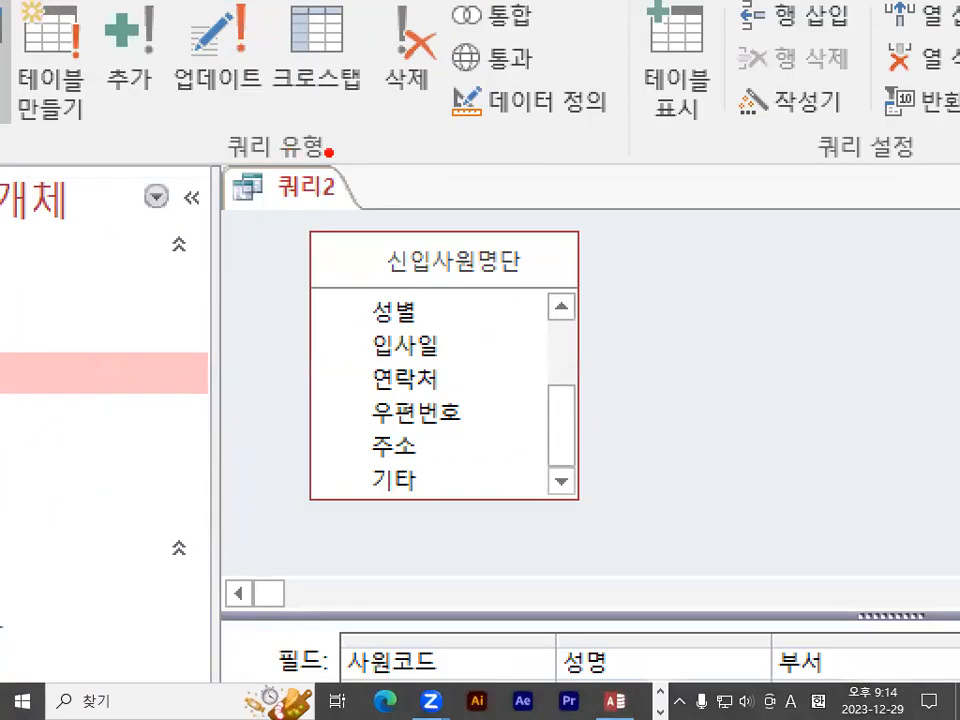
drag(328, 152, 322, 142)
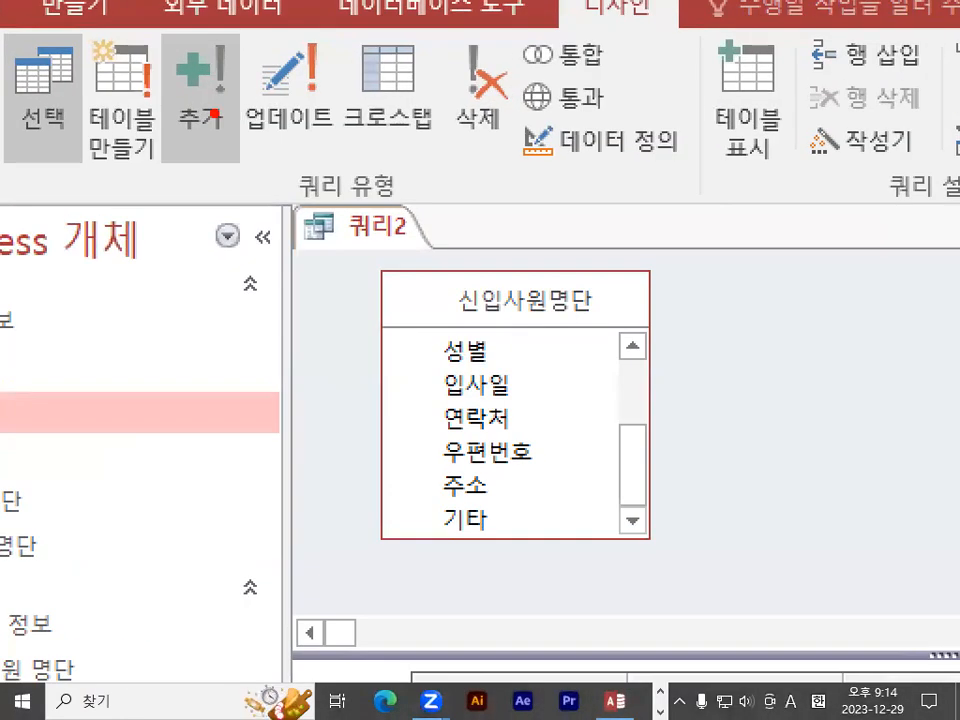
mouse_move(245, 118)
mouse_down()
mouse_move(150, 75)
mouse_move(212, 56)
mouse_up()
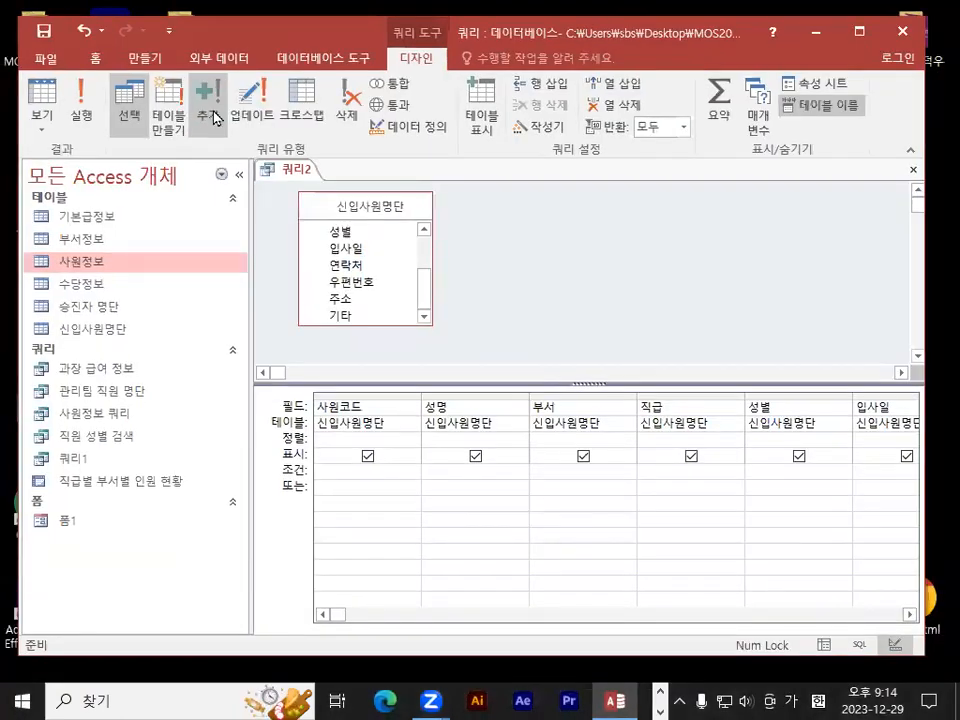
Step: Convert the query to an append query that targets the 사원정보 table in the current database
click(214, 114)
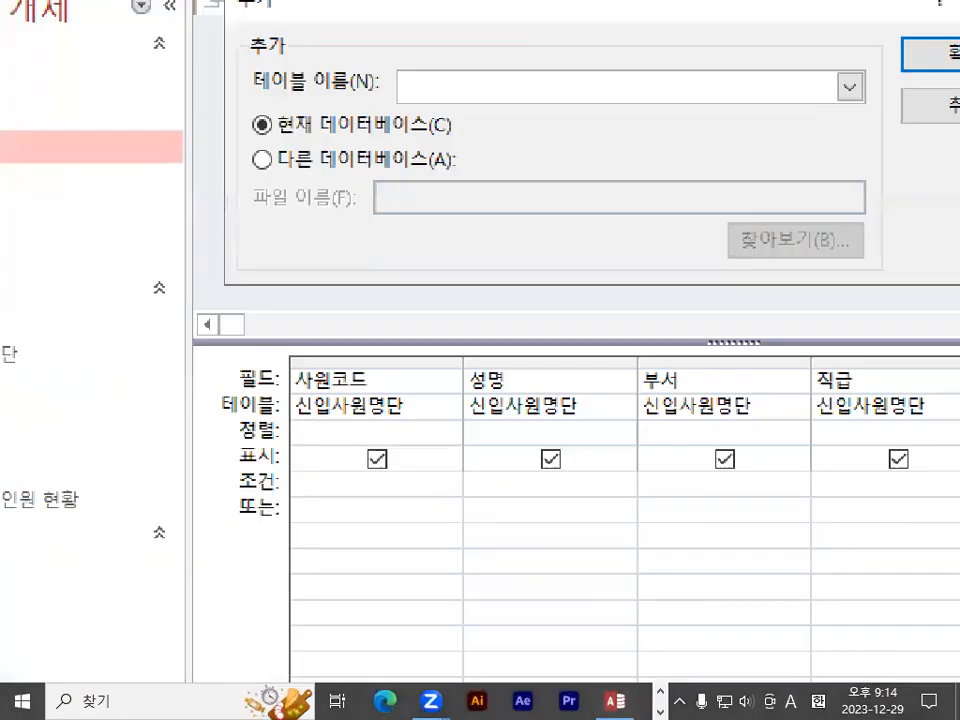
drag(374, 417, 379, 409)
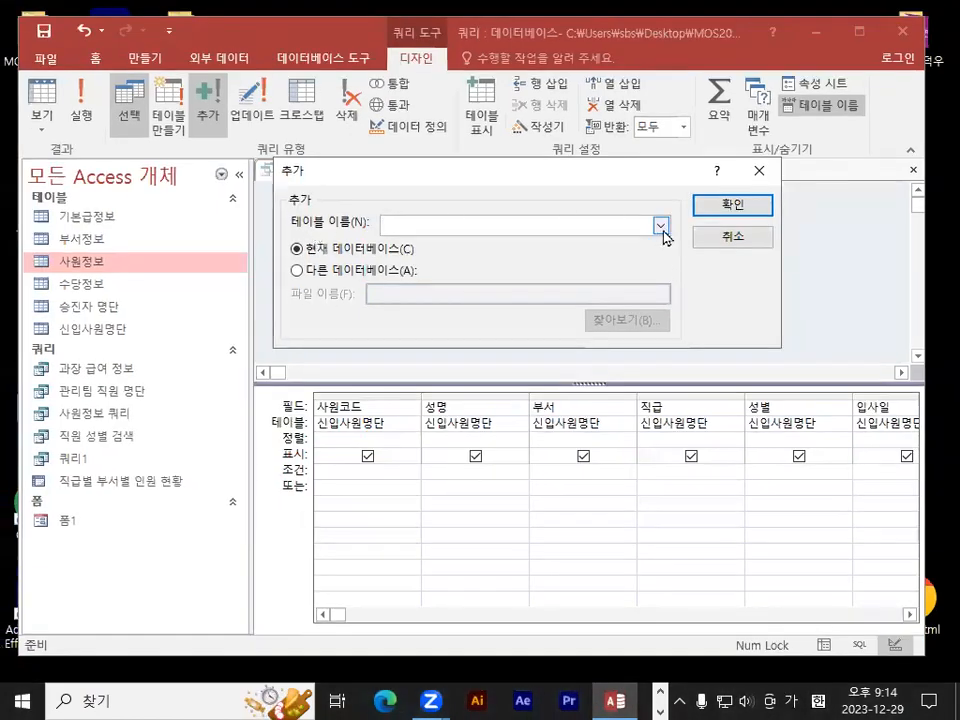
click(662, 229)
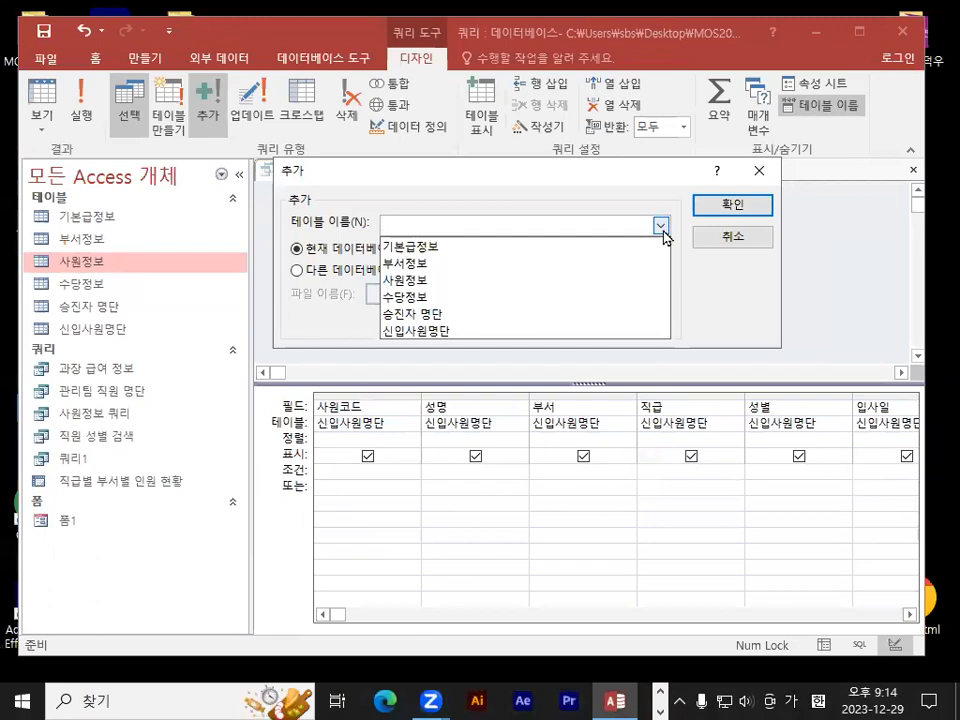
click(520, 288)
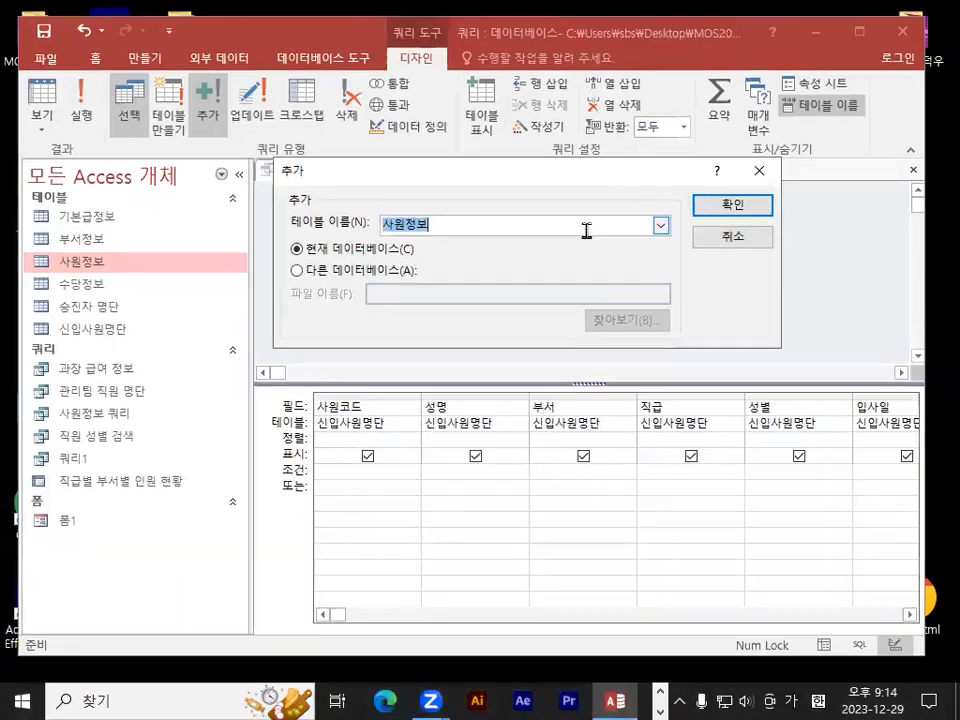
click(731, 214)
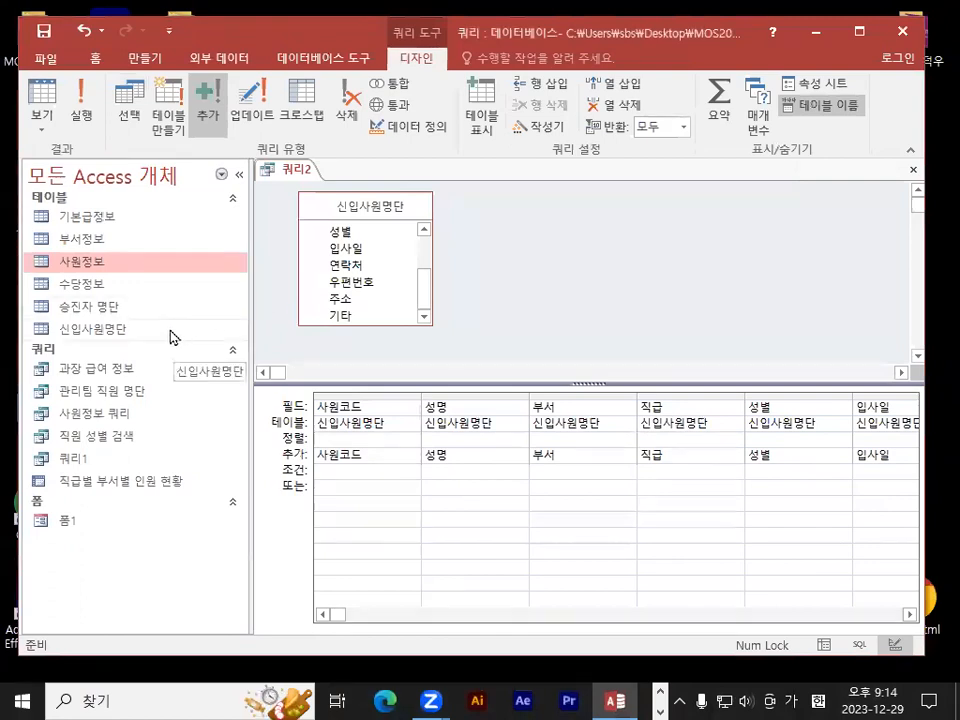
Step: Open the 신입사원명단 table, mark its record count in temporary red pen on a zoomed view, and close the table
double_click(96, 332)
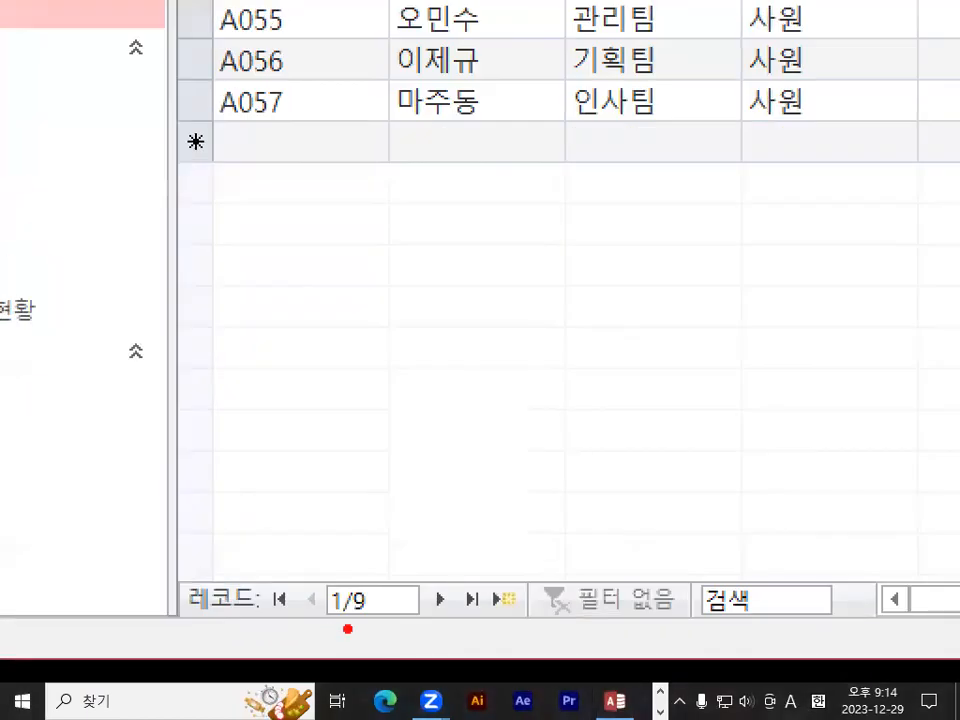
mouse_move(428, 617)
mouse_down()
mouse_move(311, 638)
mouse_move(463, 613)
mouse_up()
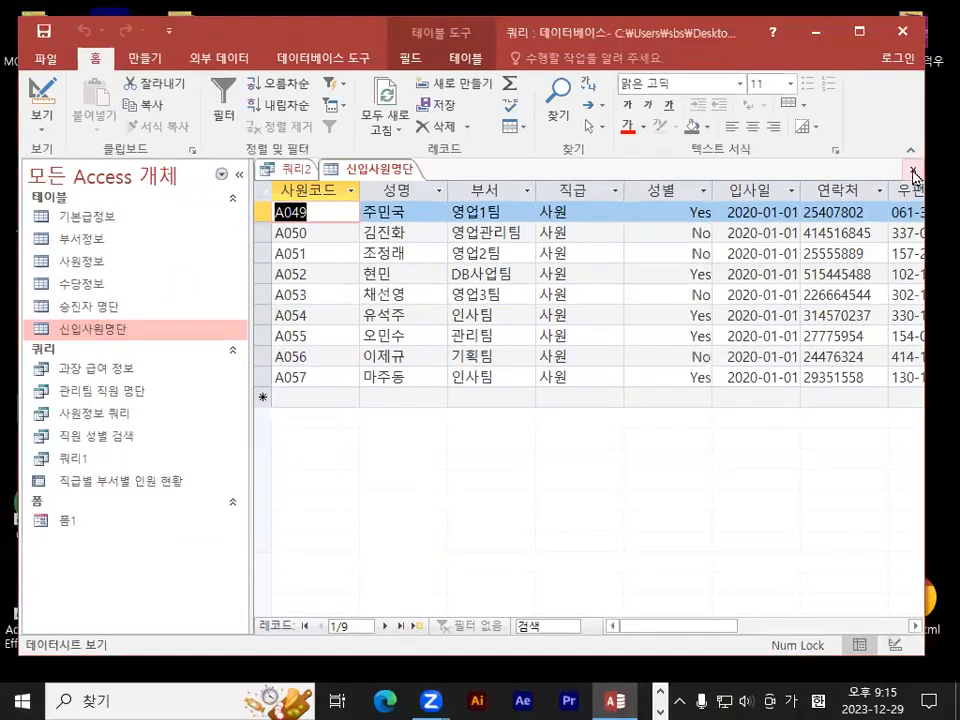
click(913, 169)
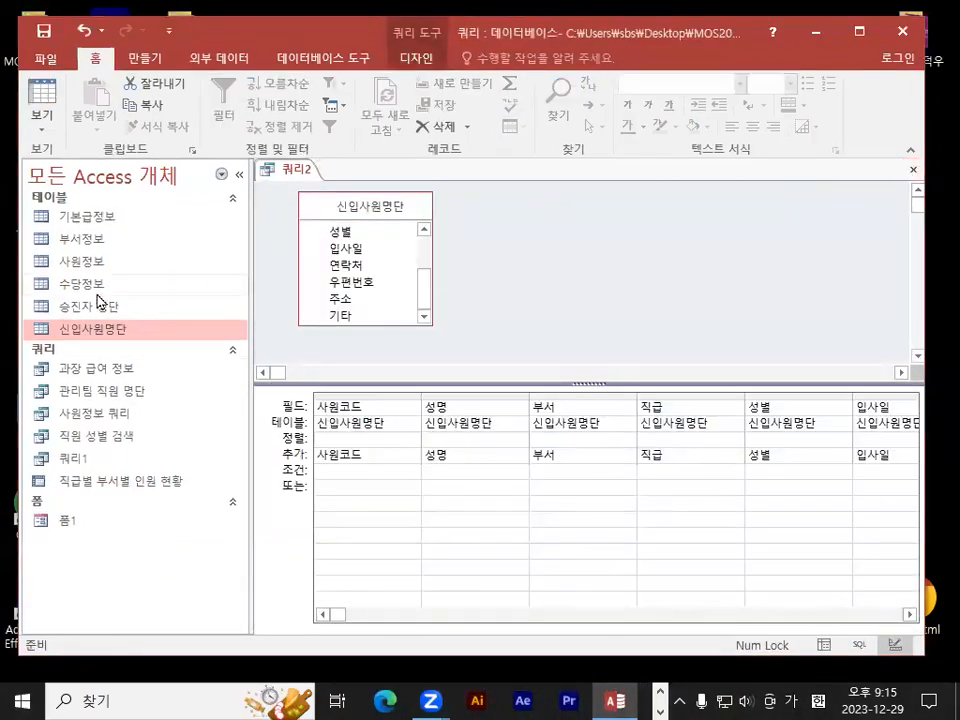
Step: Open the 사원정보 table, circle its record count and write "+ 9" in temporary red pen, and close the table
click(78, 262)
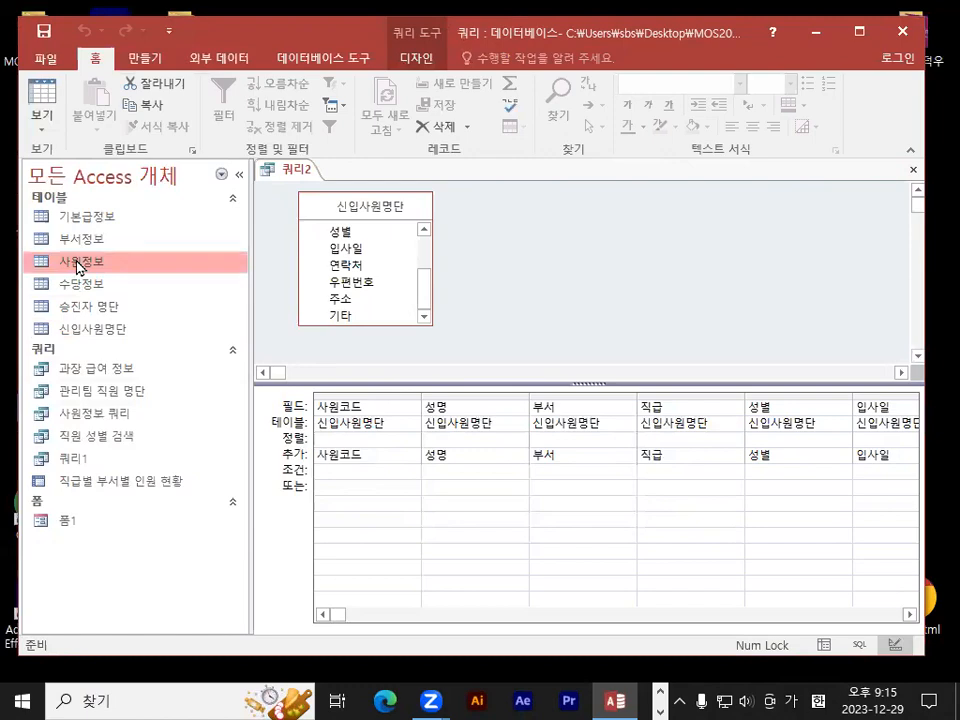
double_click(78, 262)
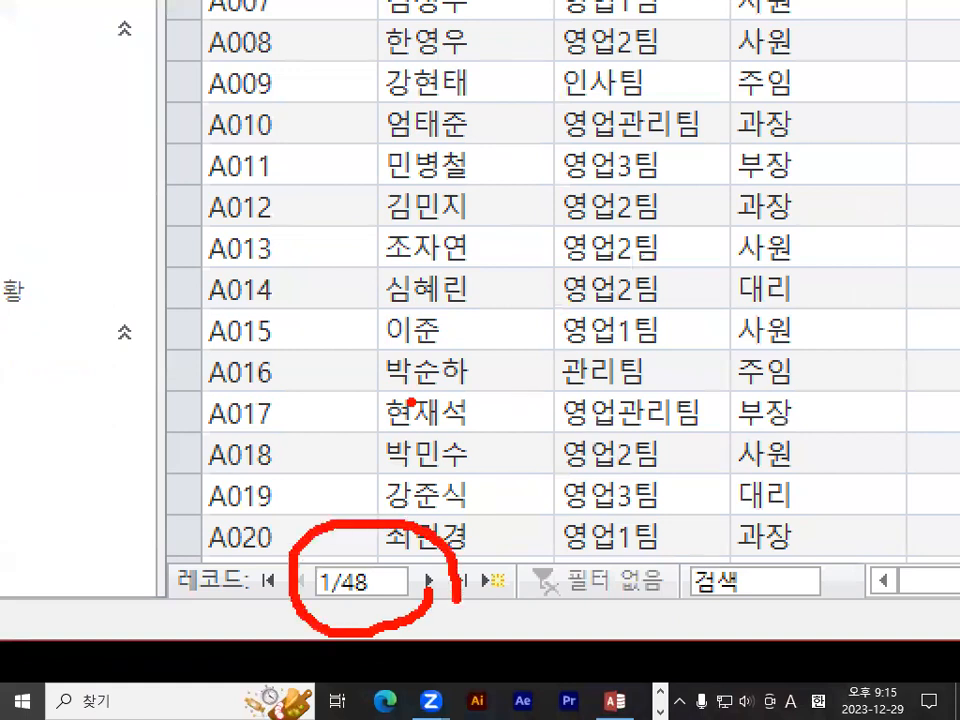
drag(405, 396, 515, 397)
drag(461, 339, 462, 451)
mouse_move(588, 411)
mouse_down()
mouse_move(601, 388)
mouse_move(603, 541)
mouse_up()
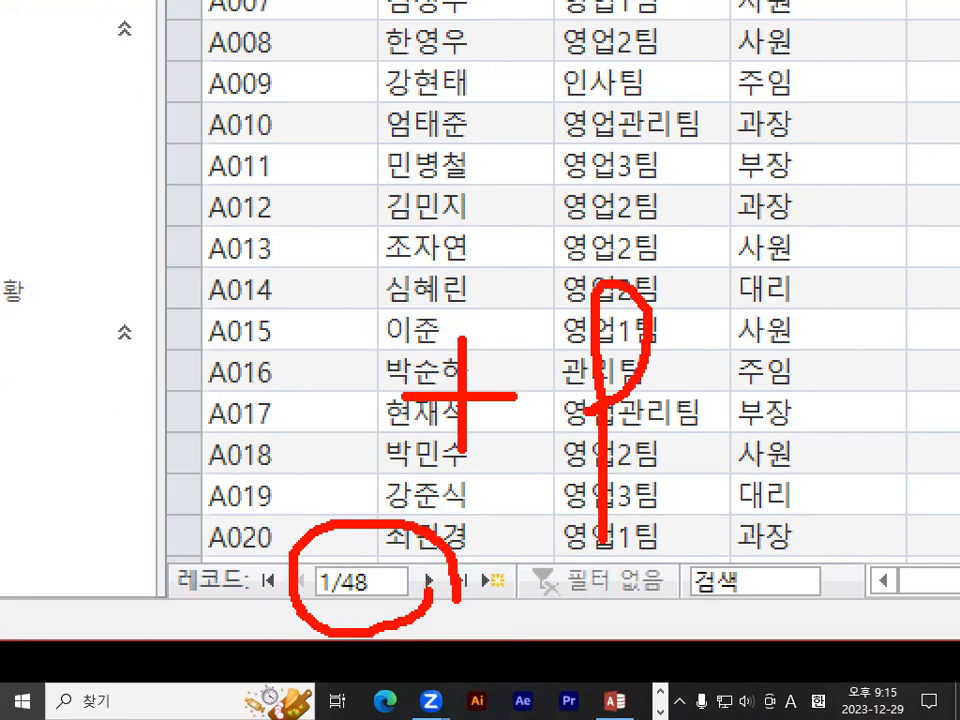
drag(457, 600, 473, 620)
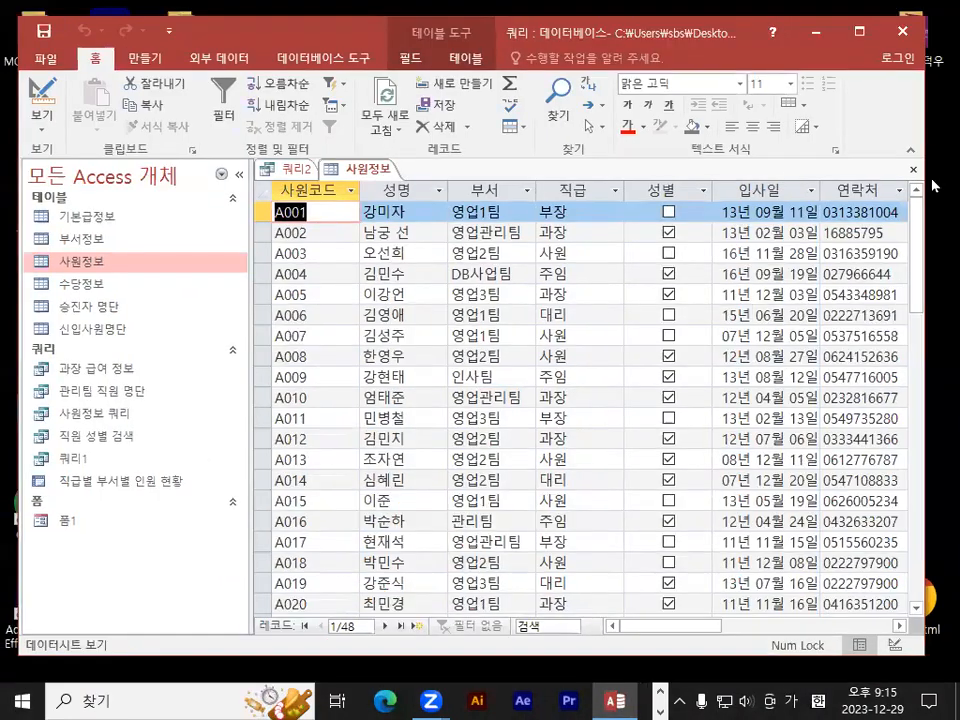
click(914, 173)
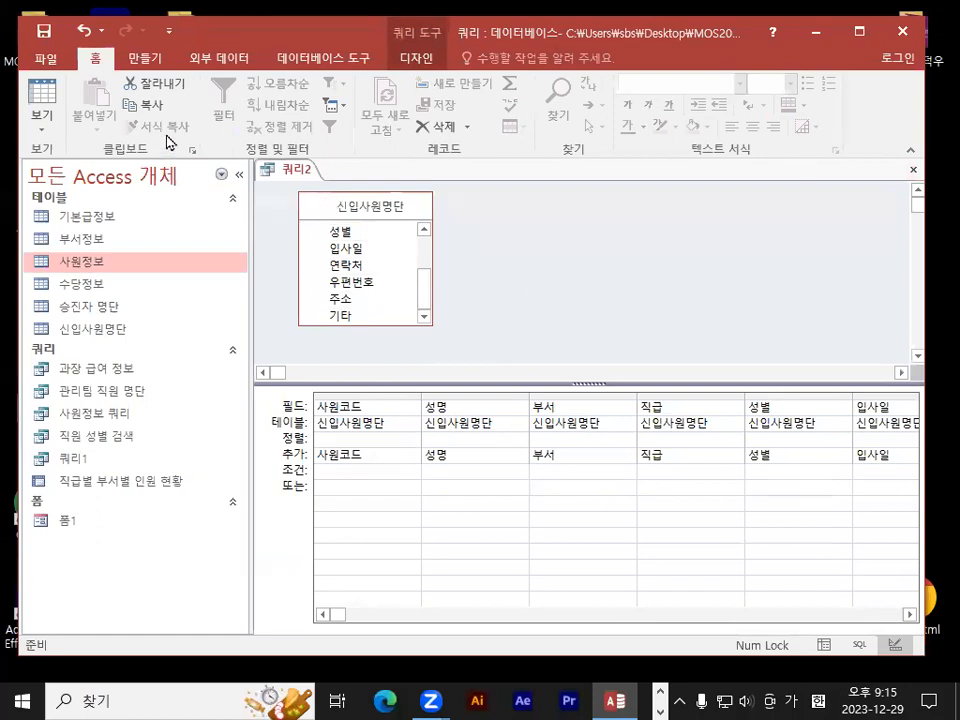
Step: Run the append query on the 사원정보 table and accept adding the rows, marking the query type and row message in temporary red pen
click(424, 62)
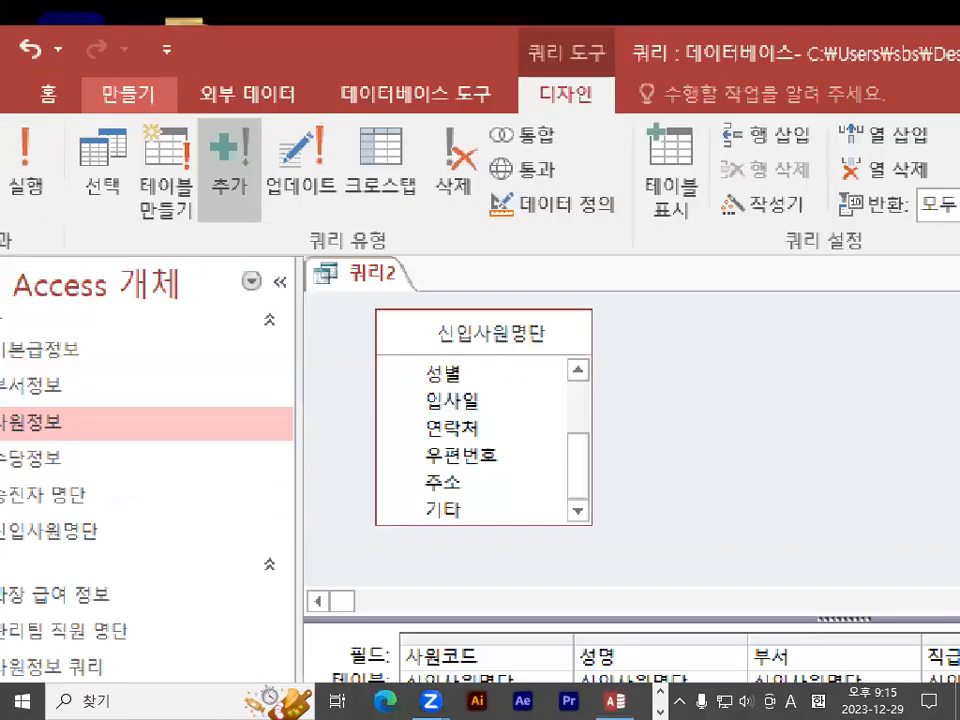
mouse_move(221, 252)
mouse_down()
mouse_move(281, 165)
mouse_move(297, 227)
mouse_up()
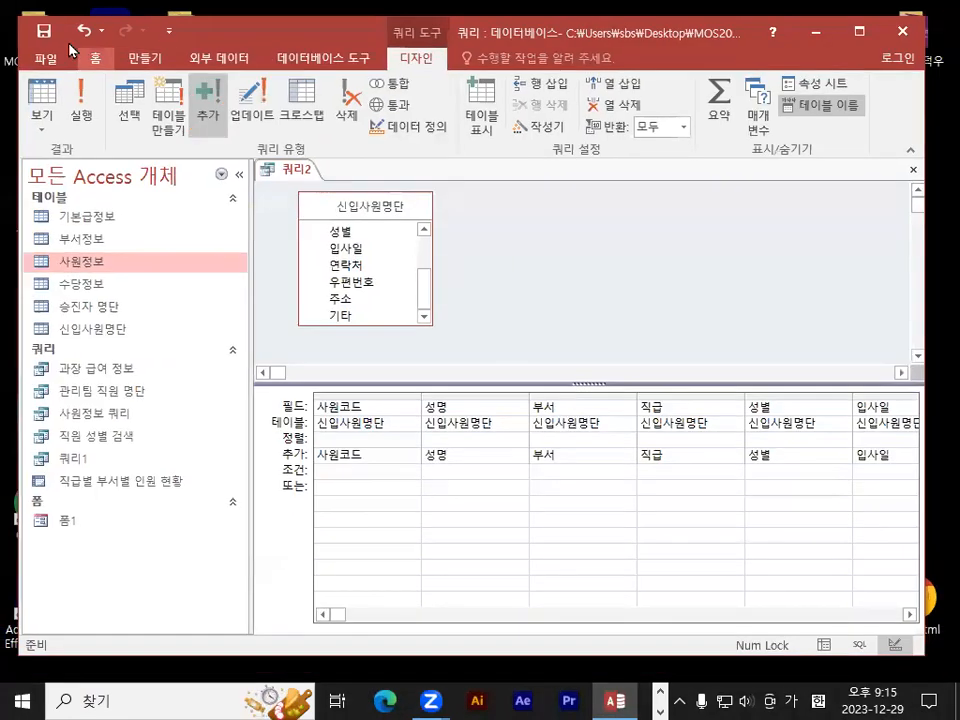
click(81, 100)
mouse_move(514, 324)
mouse_down()
mouse_move(533, 305)
mouse_move(534, 246)
mouse_up()
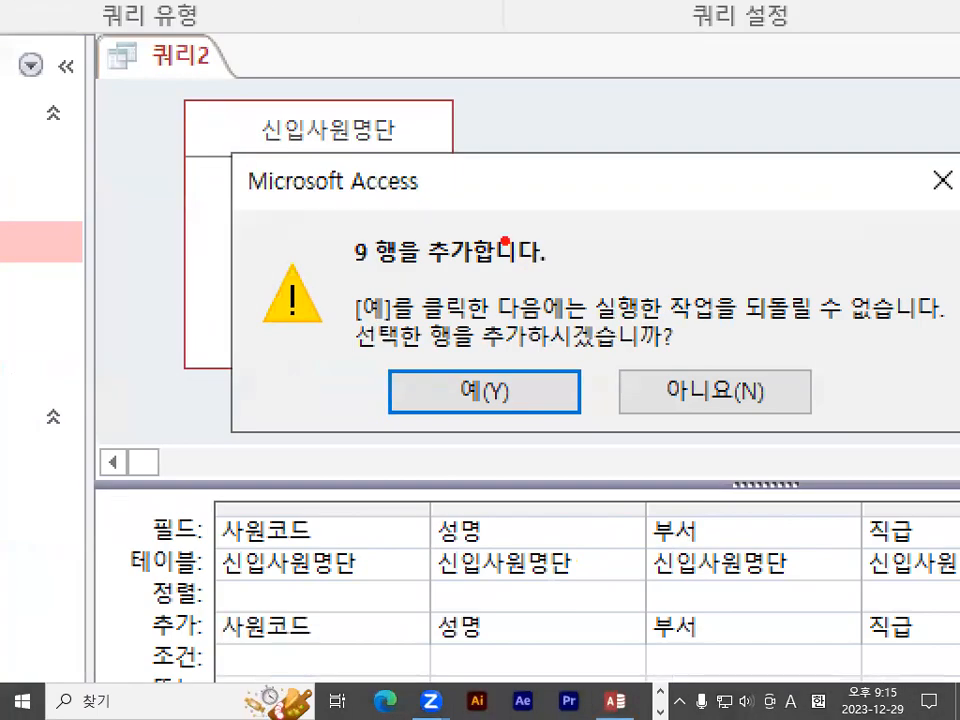
drag(466, 205, 484, 272)
drag(640, 262, 528, 394)
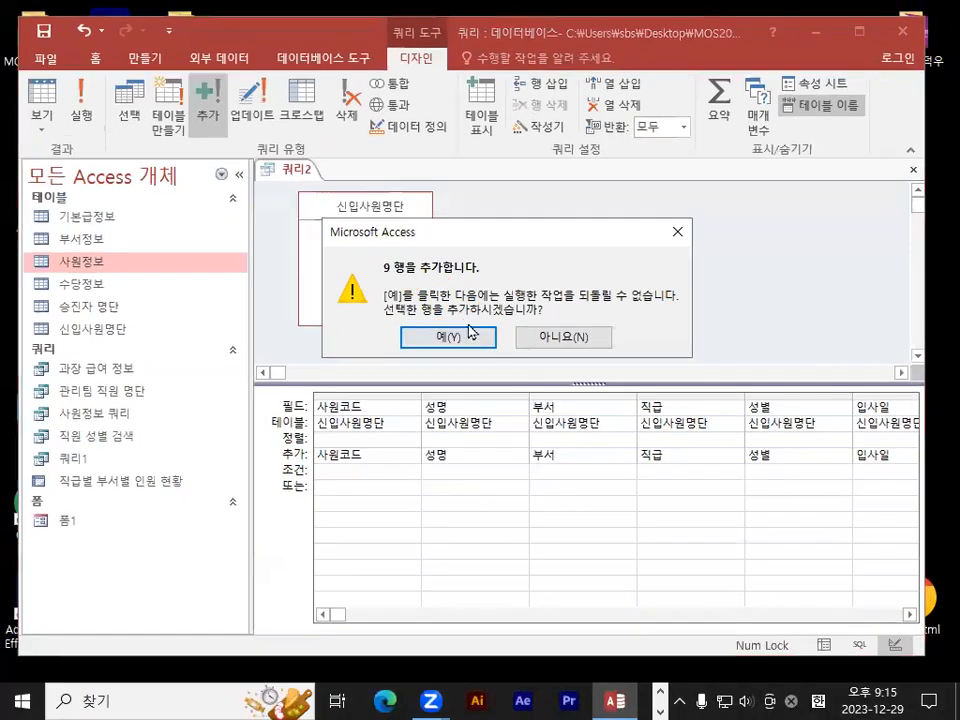
click(465, 339)
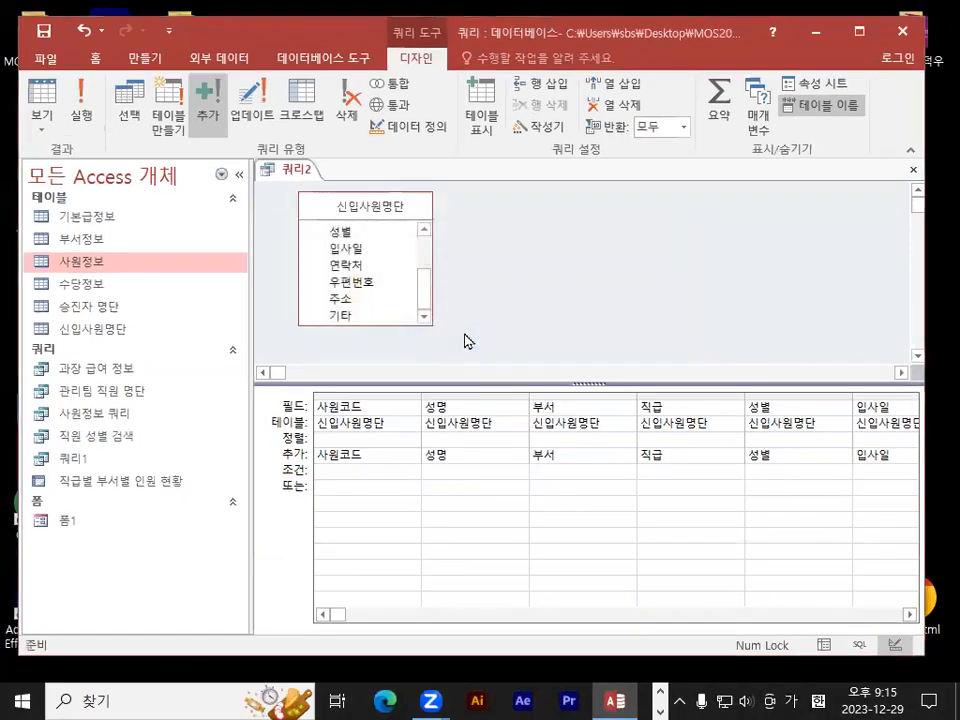
Step: Save the append query as 신입사원명단추가 and close it
click(43, 31)
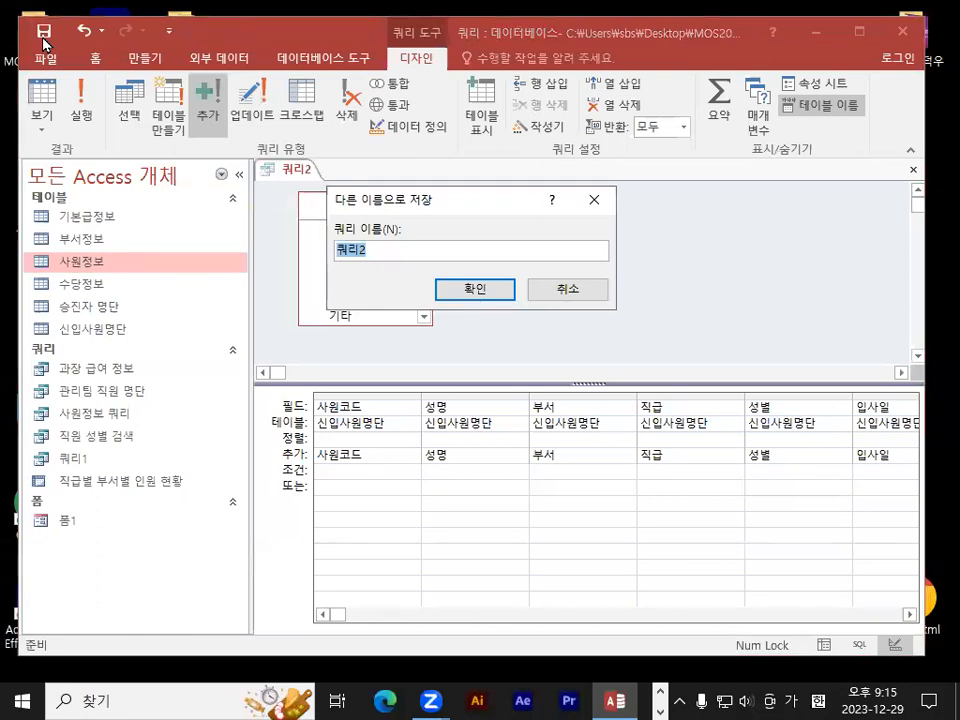
text(신입사우)
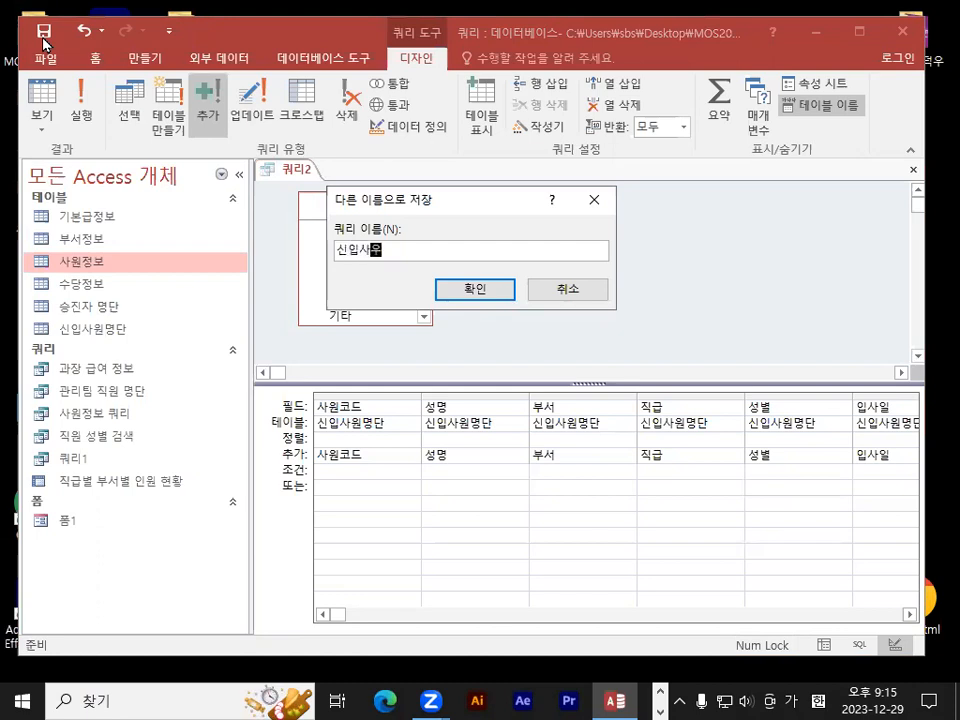
text(명단추가)
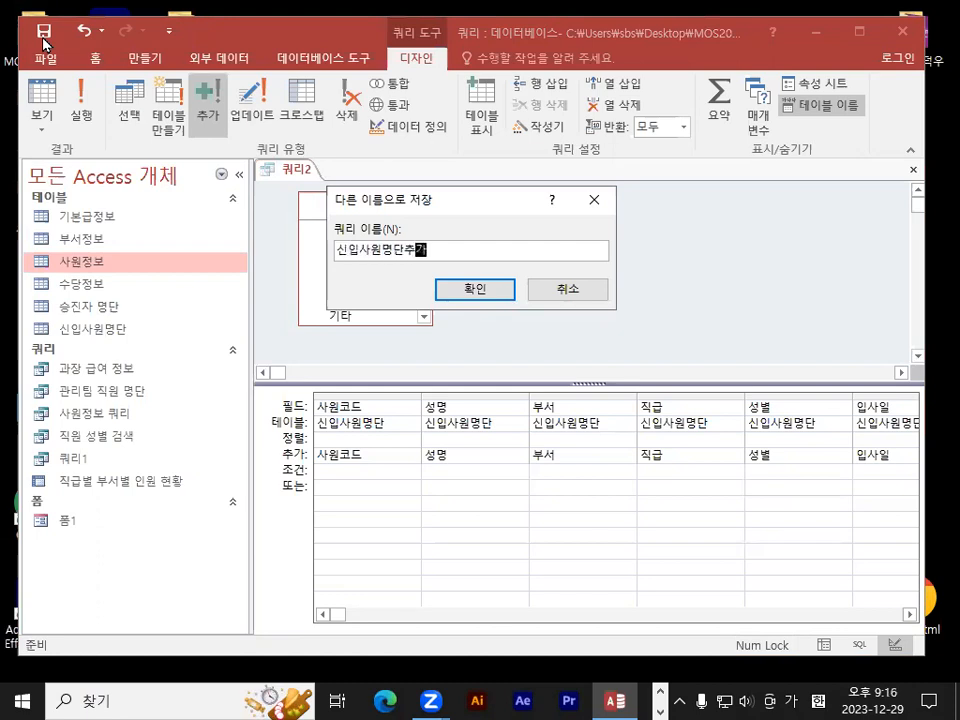
click(471, 292)
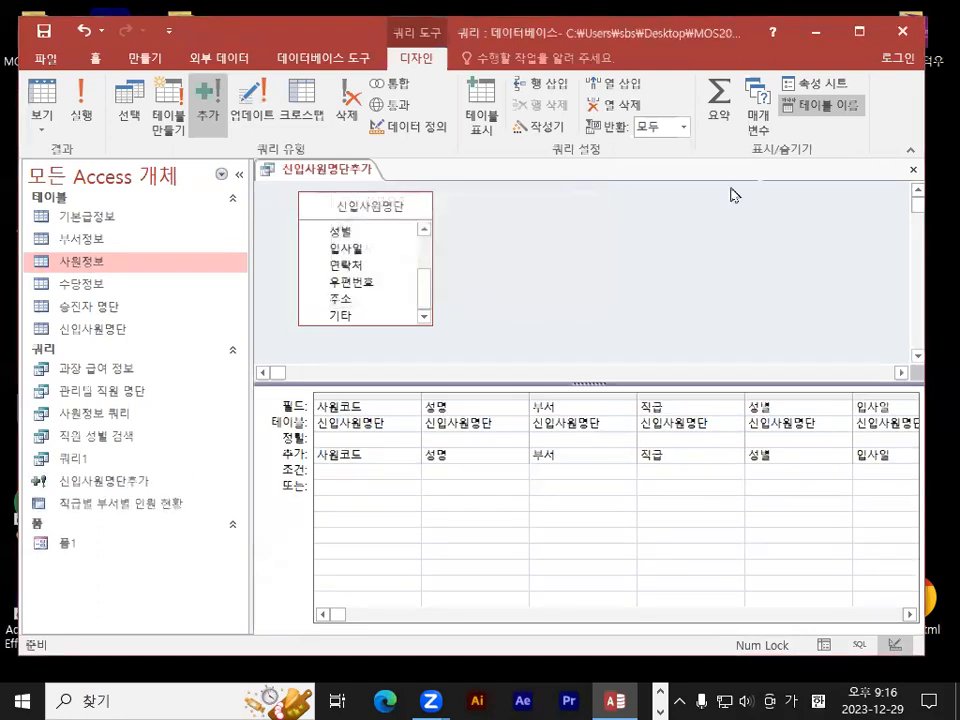
click(909, 170)
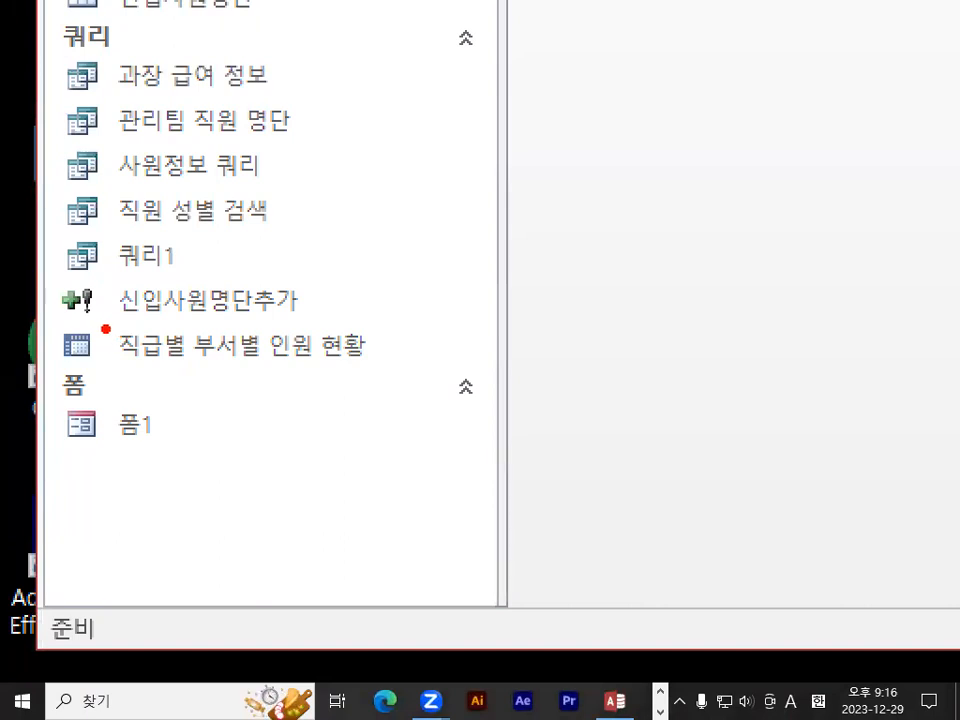
Step: Circle the icon of the 신입사원명단추가 query and draw a plus sign beside it in temporary red pen
mouse_move(104, 312)
mouse_down()
mouse_move(77, 322)
mouse_move(98, 272)
mouse_up()
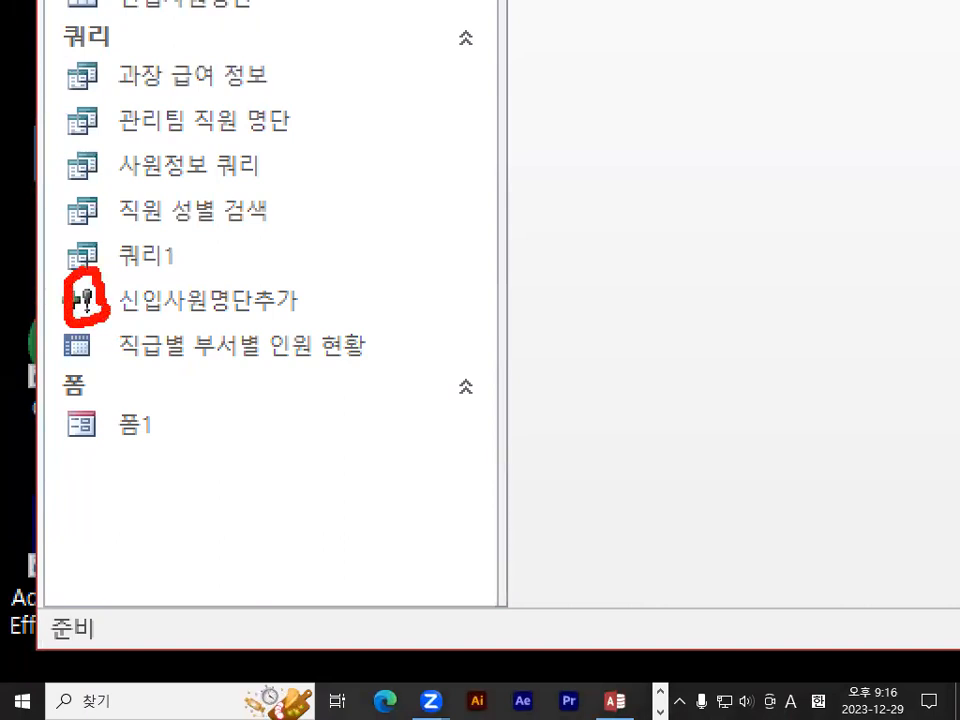
drag(216, 219, 298, 216)
drag(256, 165, 254, 259)
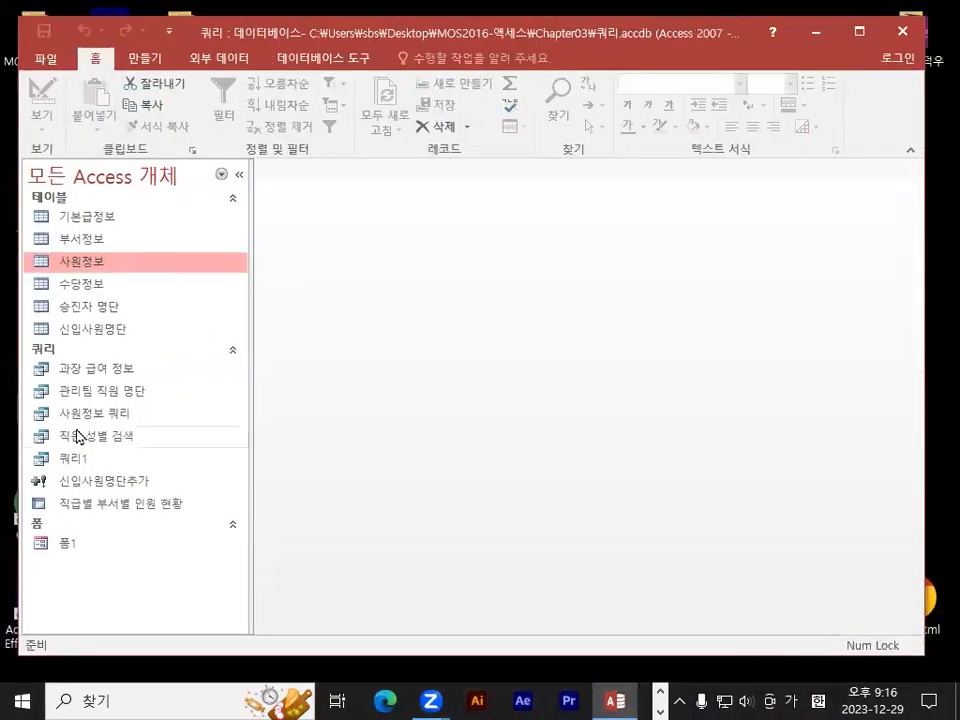
Step: Reopen the 사원정보 table to check its record count after the append, mark the count in red, and close the table
double_click(93, 267)
mouse_move(277, 698)
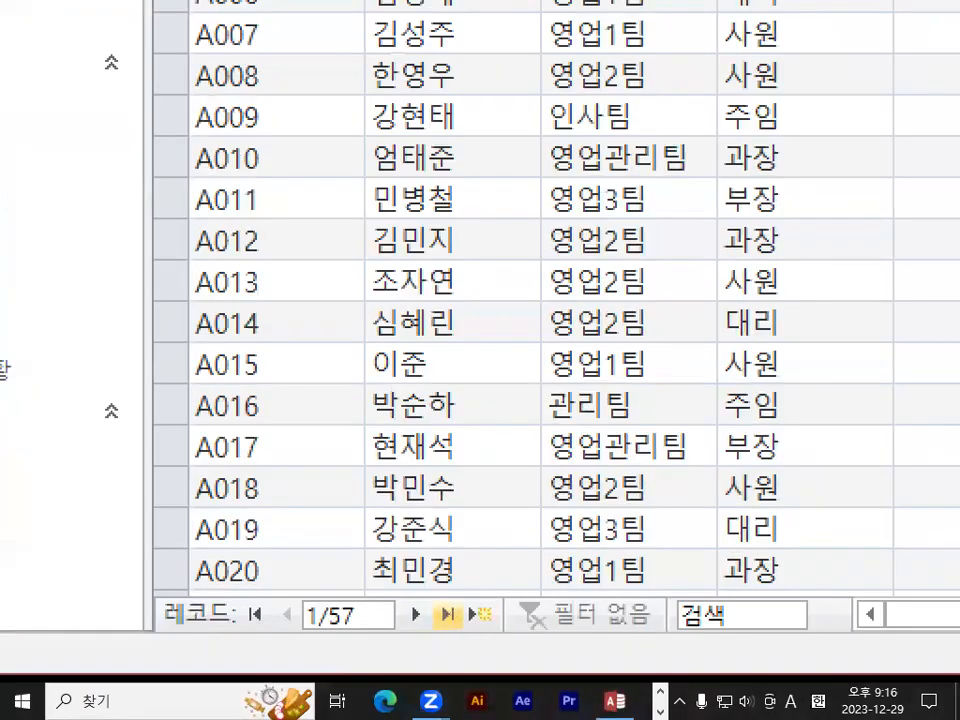
mouse_move(371, 631)
mouse_down()
mouse_move(288, 628)
mouse_move(389, 639)
mouse_up()
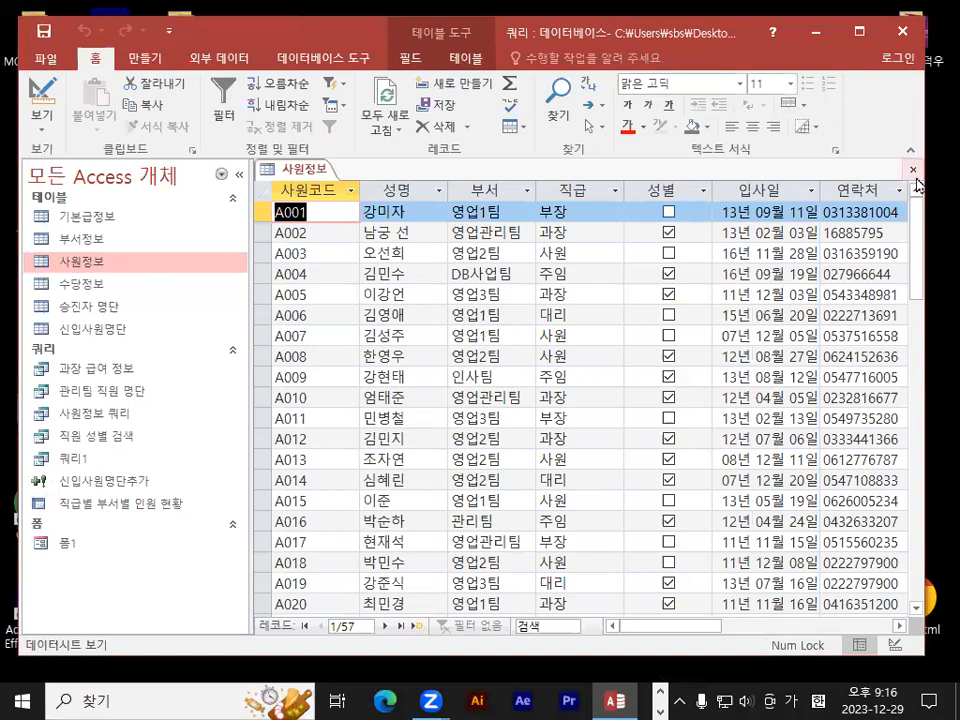
click(912, 171)
Step: Switch to the Notepad notes, remove the blank lines above the 추가쿼리 field-structure note, and add blank lines below it
key(alt+Tab)
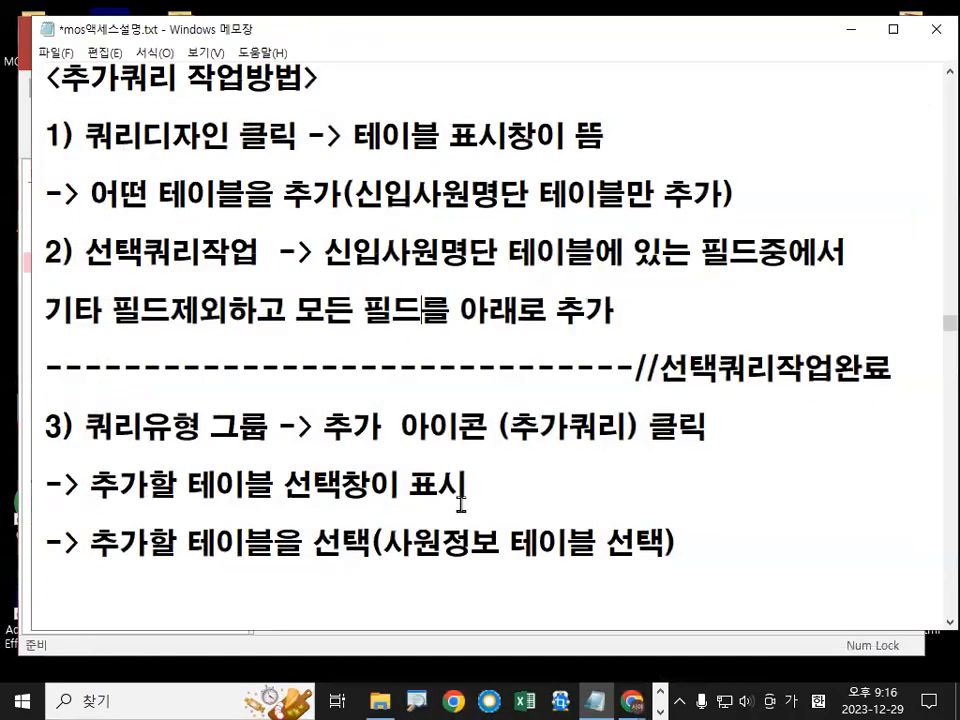
scroll(459, 485, down, 1)
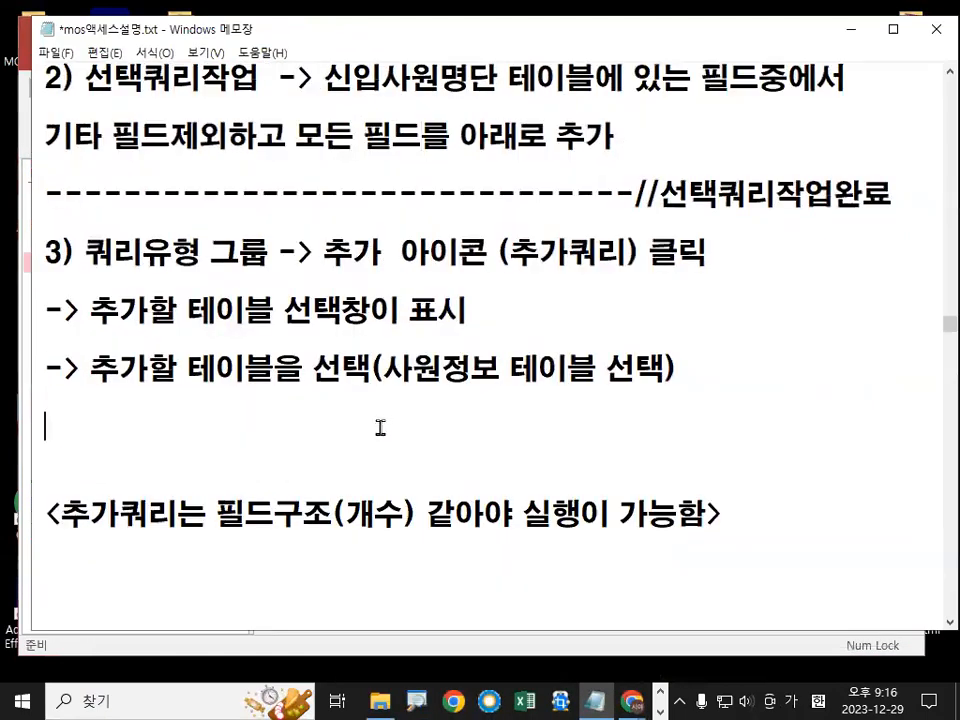
key(Delete)
key(Delete)
key(Down)
key(Return)
key(Return)
key(Return)
key(Up)
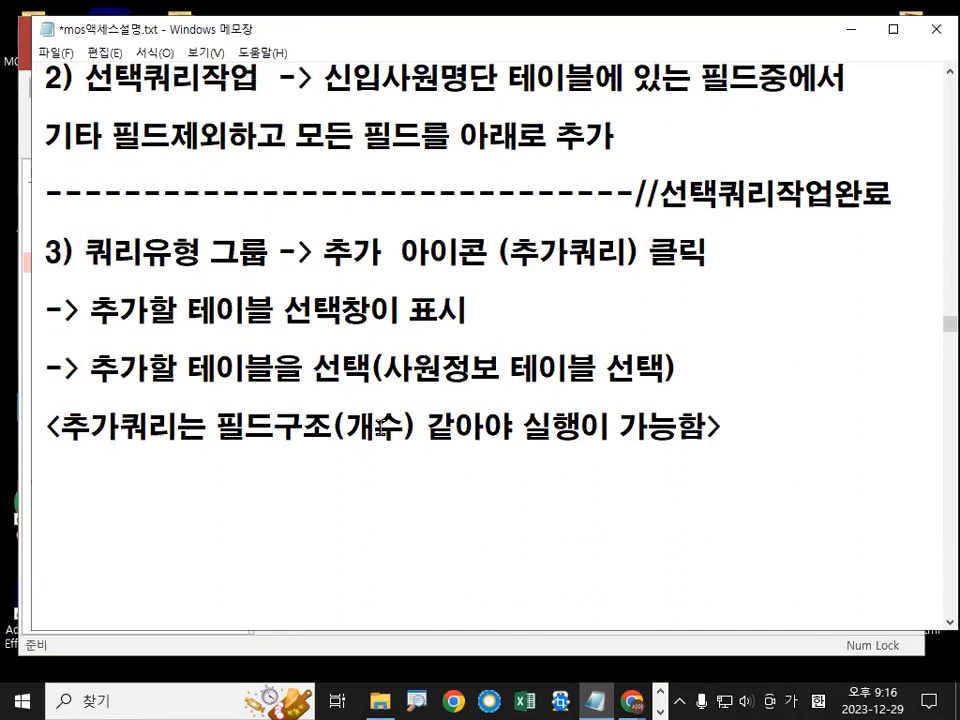
Step: Insert a space between 필드 and 구조 in the 추가쿼리 field-structure note
key(Left)
key(Left)
key(Left)
key(Left)
key(Left)
key(Left)
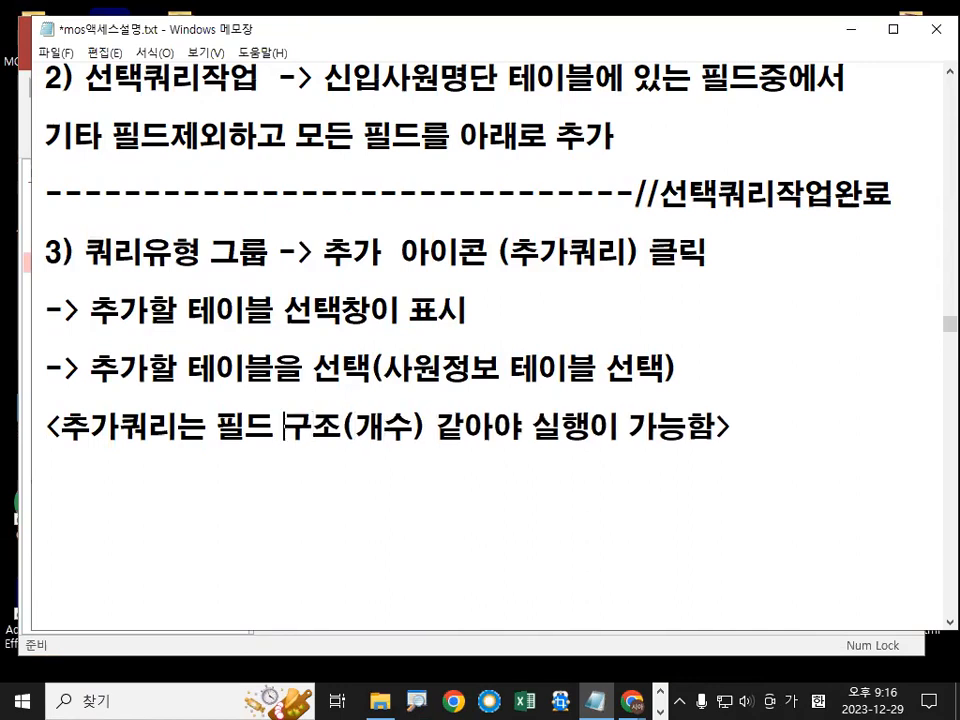
Step: Highlight the note that an append query needs the same field structure (개수) and return to the blank line below it
key(Down)
key(Down)
key(Up)
key(Up)
key(Up)
key(Down)
key(shift+End)
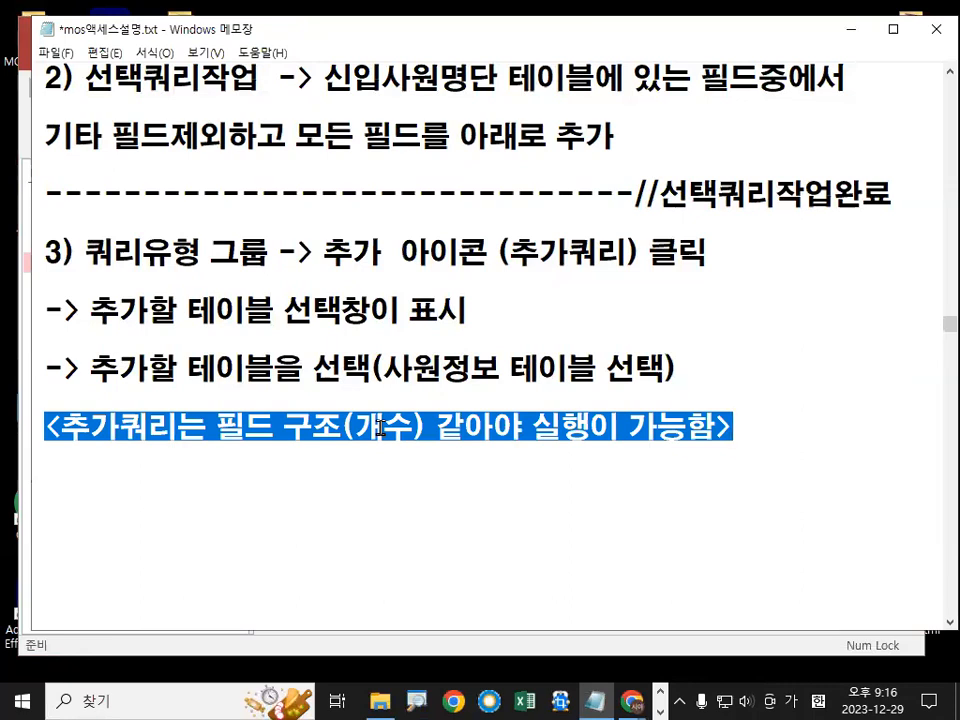
key(Down)
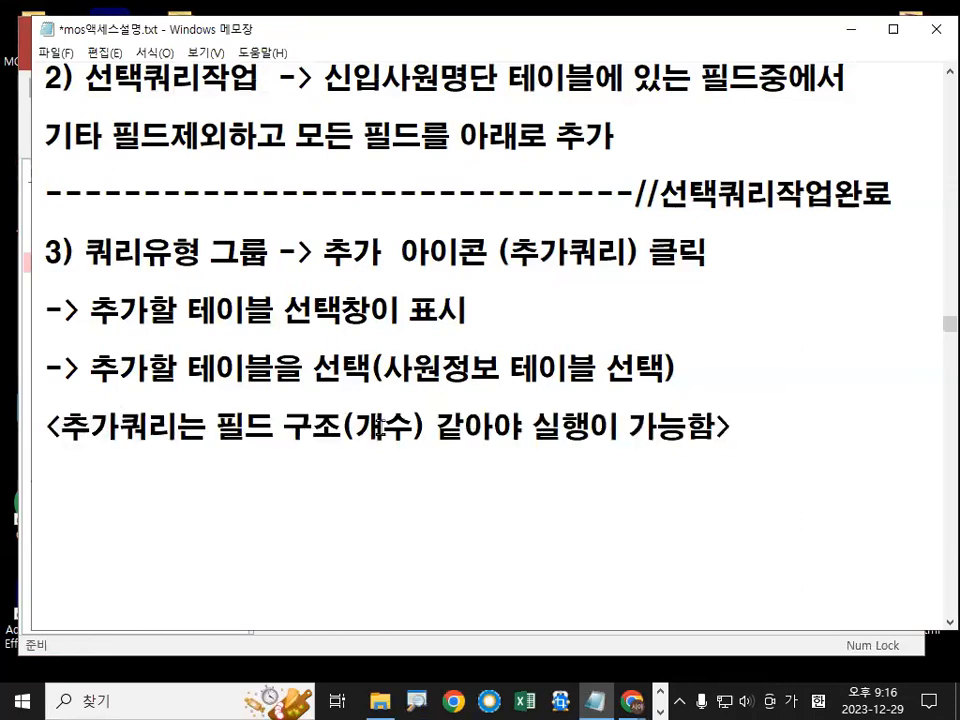
Step: Add the note line 실행쿼리 - 추가,삭제,업데이트 below the 추가쿼리 field-structure note
text(ㅅ;)
key(BackSpace)
key(BackSpace)
text(실행)
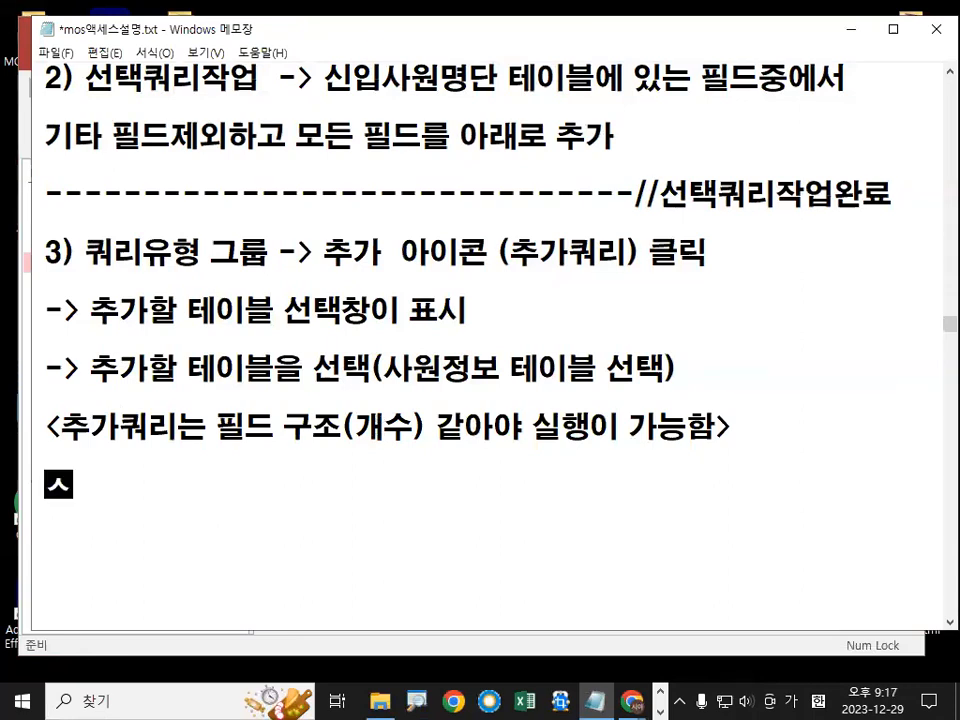
text(쿼리 - )
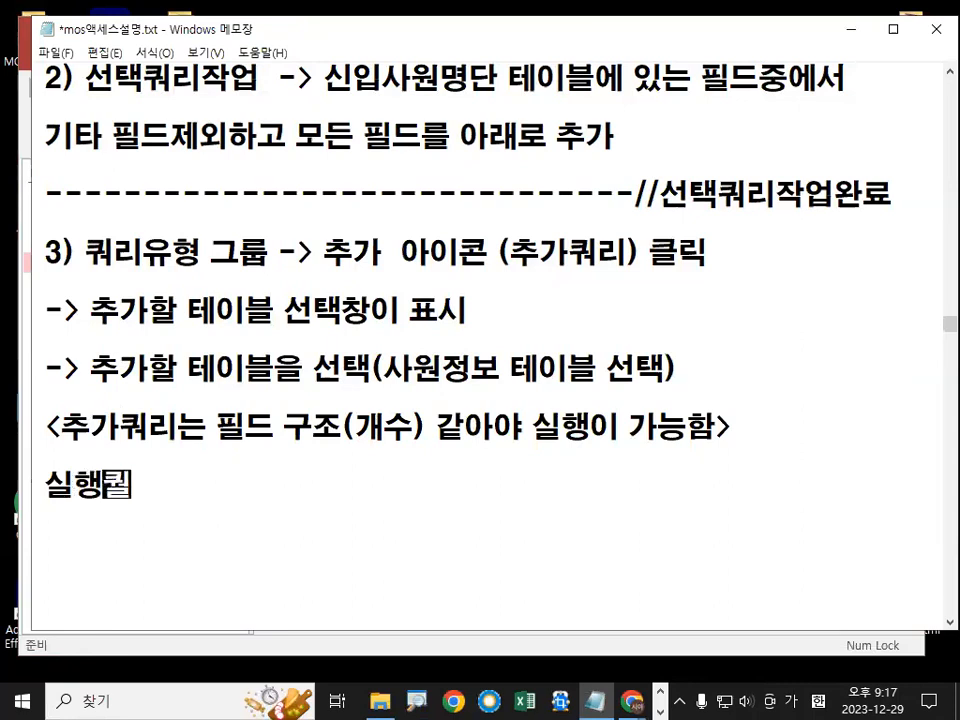
text(추)
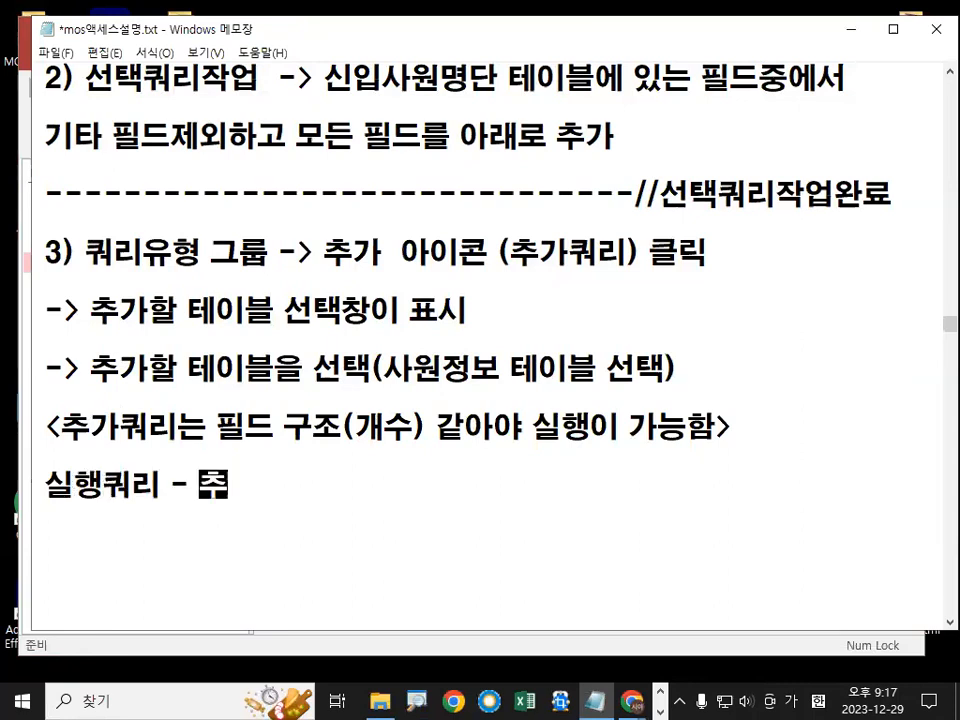
text(가,삭ㅈ제,삽입)
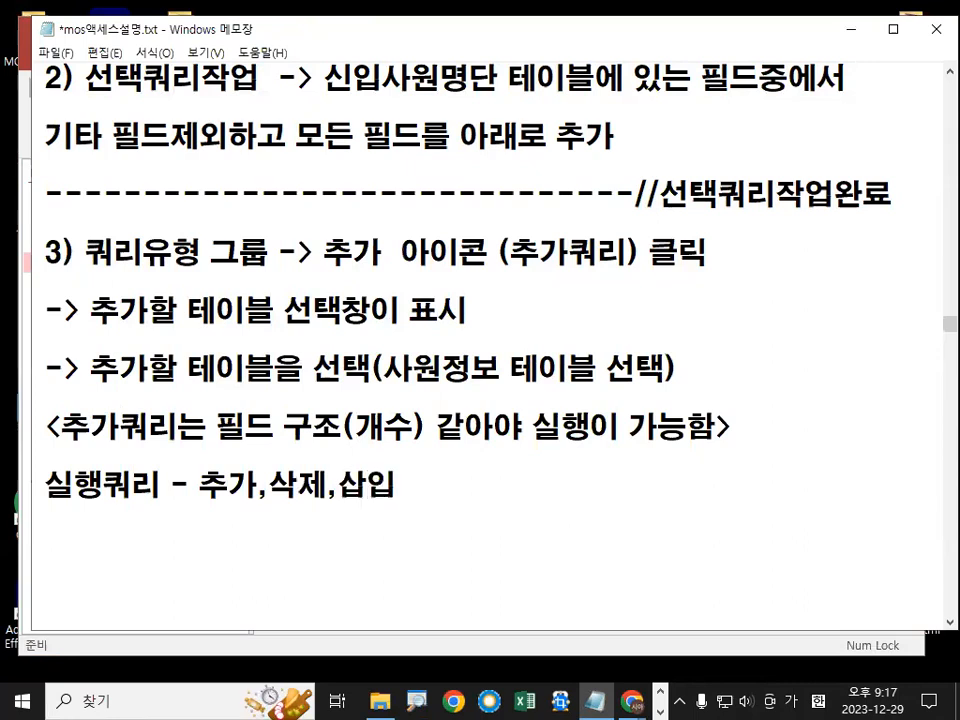
text(,)
text(ㅇ)
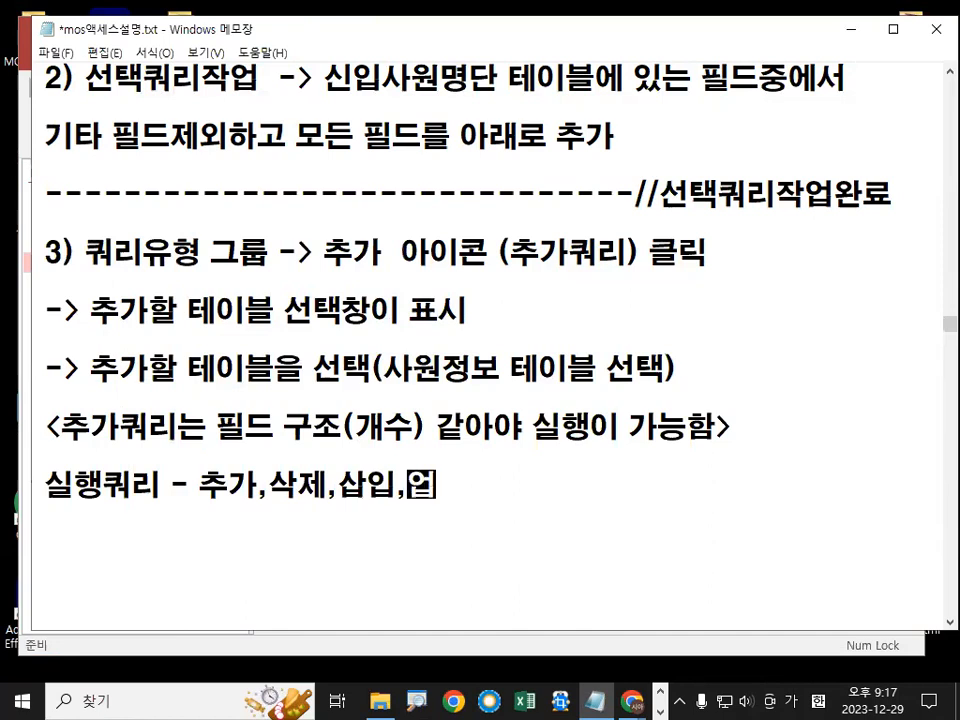
key(BackSpace)
key(BackSpace)
key(BackSpace)
key(BackSpace)
text(업데이트)
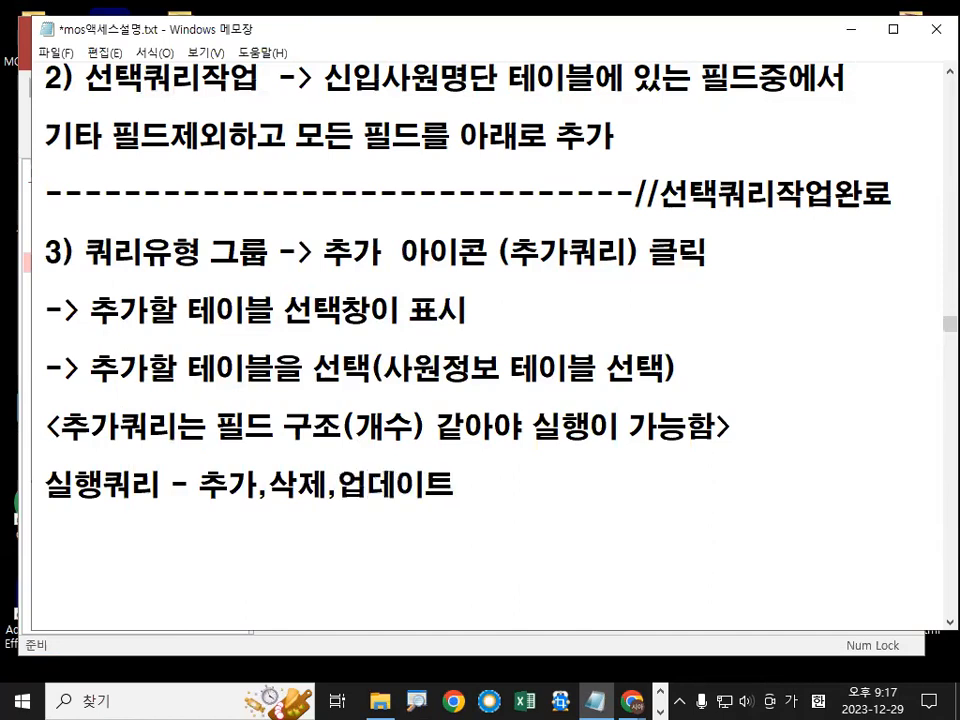
Step: Highlight the list 추가,삭제,업데이트 in the 실행쿼리 note, and then the word 추가 alone
key(Left)
key(Left)
key(Left)
key(Left)
key(Left)
key(Left)
key(Left)
key(Left)
key(Left)
key(Left)
key(Left)
key(shift+End)
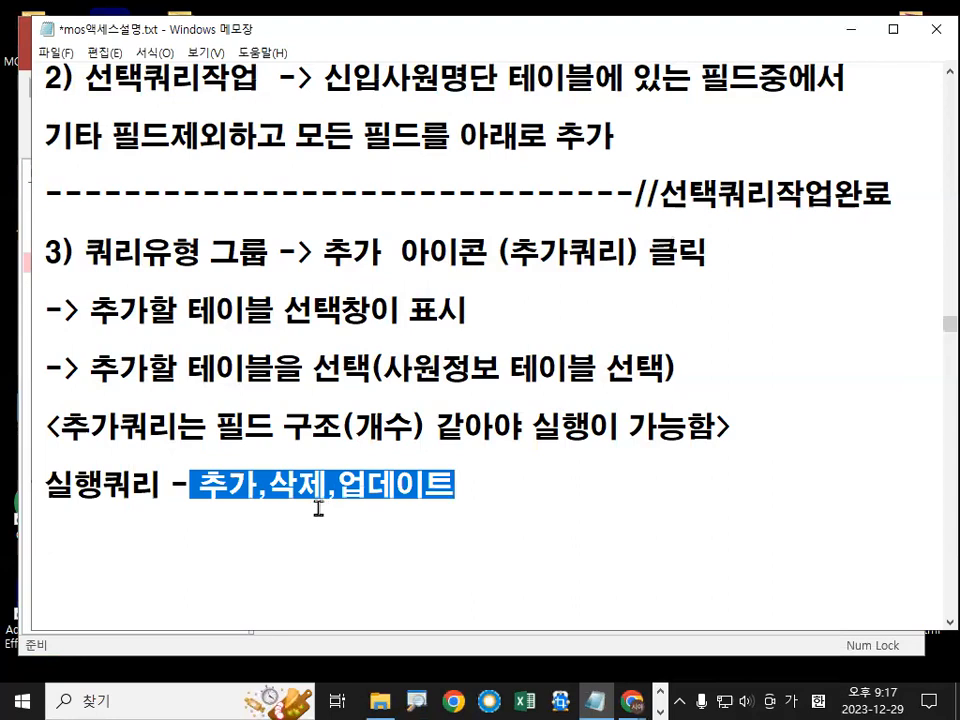
drag(199, 485, 254, 487)
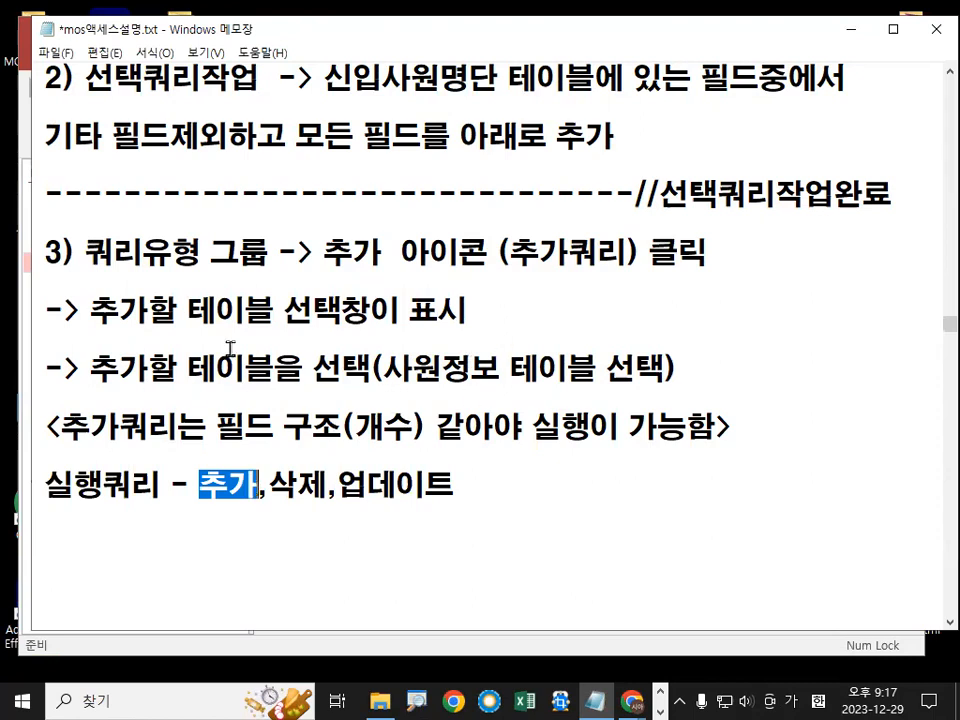
Step: Switch to Access, close the 쿼리 database, and open 쿼리수정.accdb from the Chapter03 folder
click(850, 32)
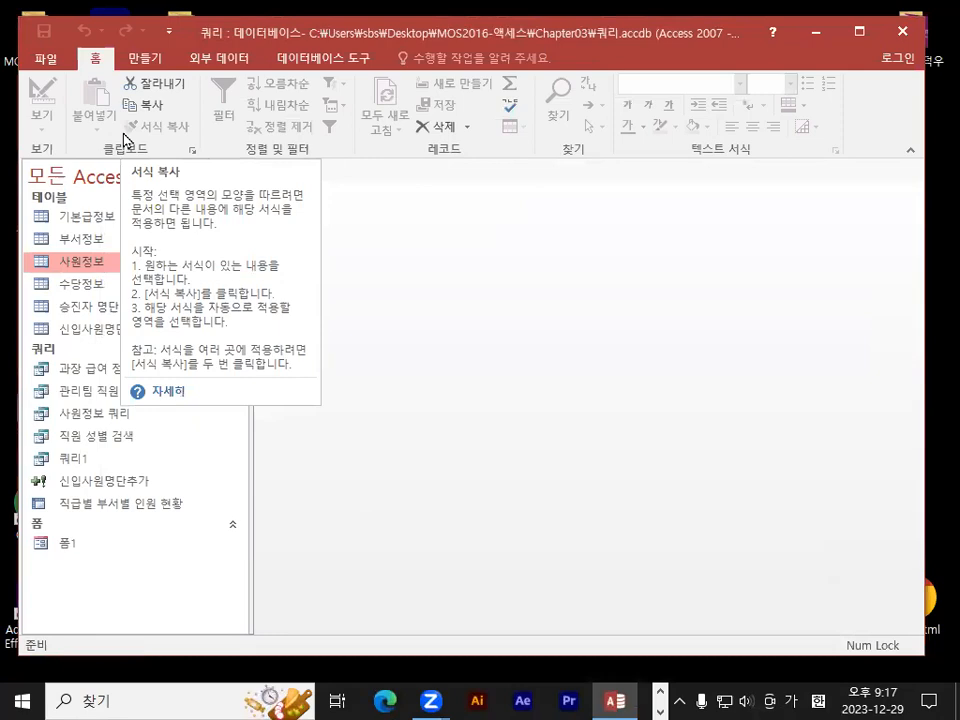
click(44, 59)
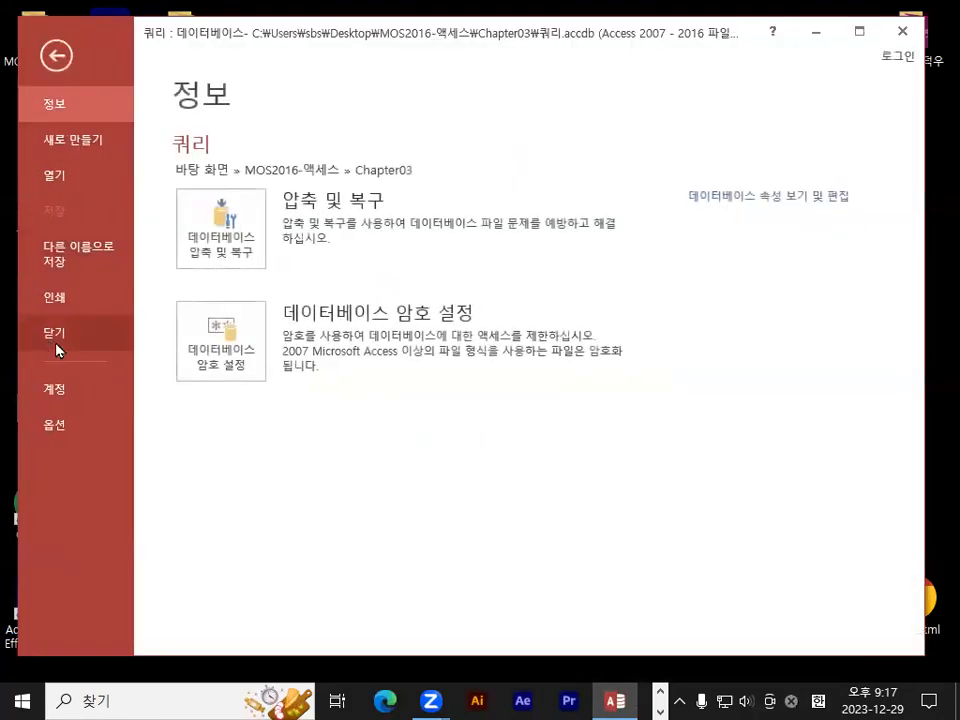
click(52, 334)
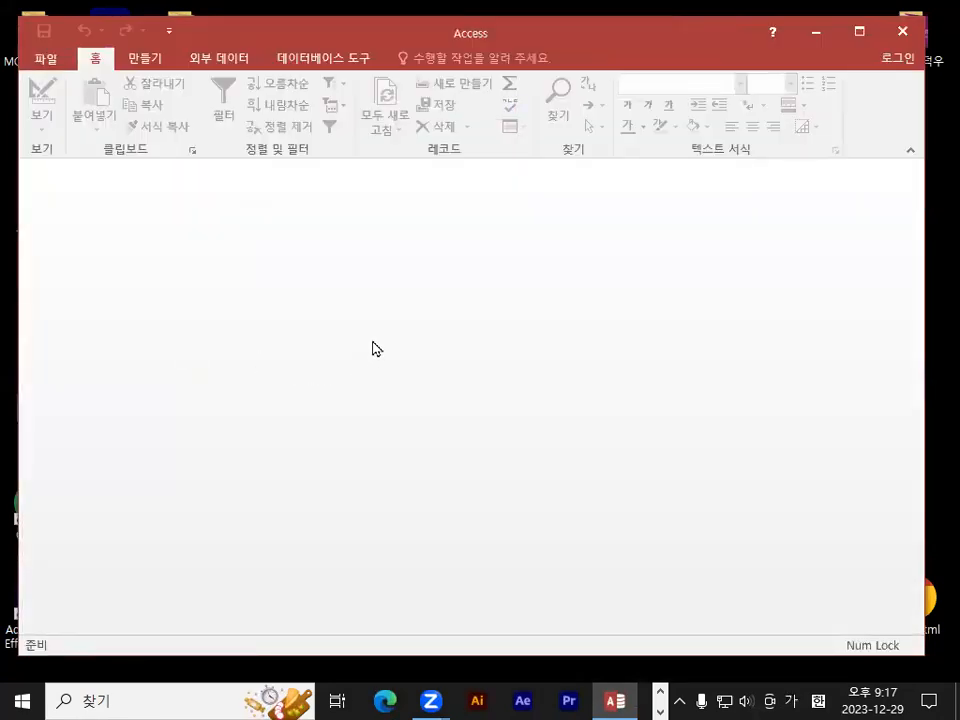
click(48, 60)
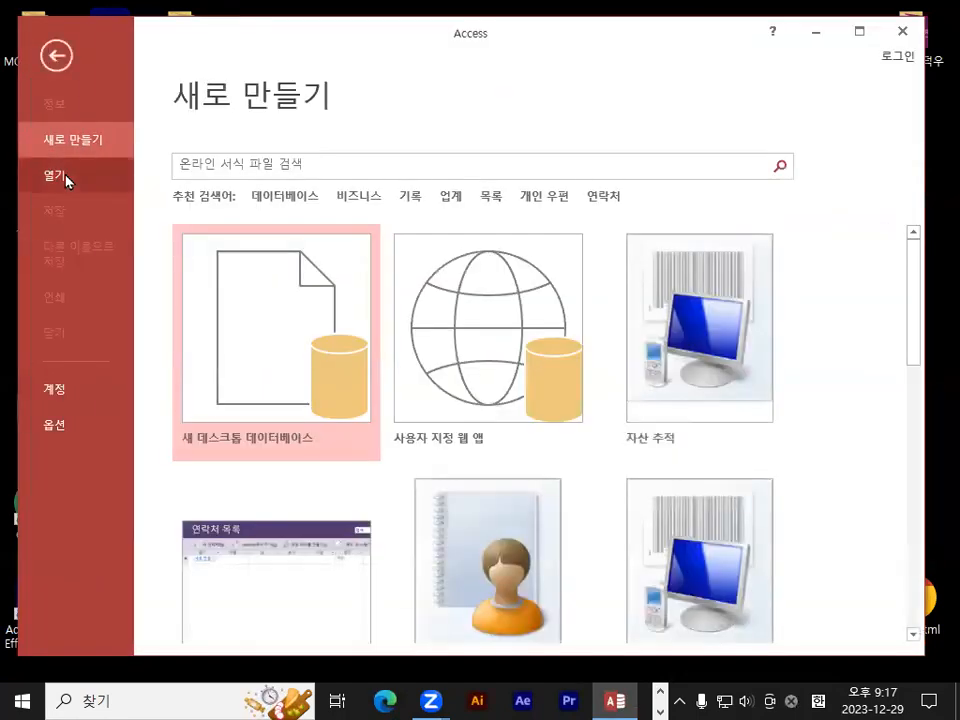
click(56, 176)
click(272, 366)
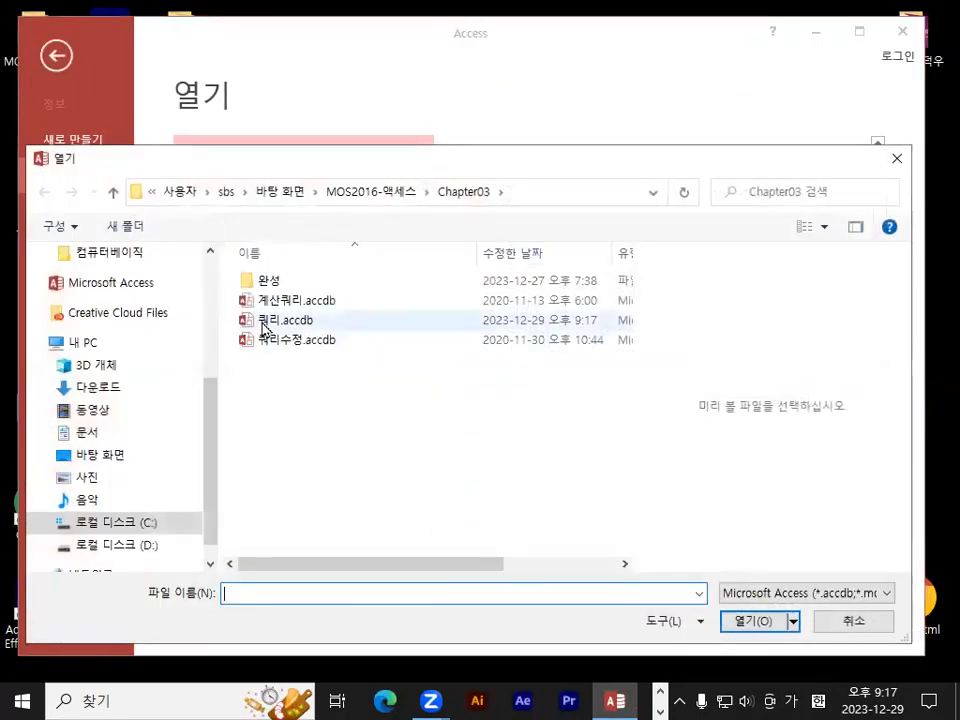
double_click(291, 341)
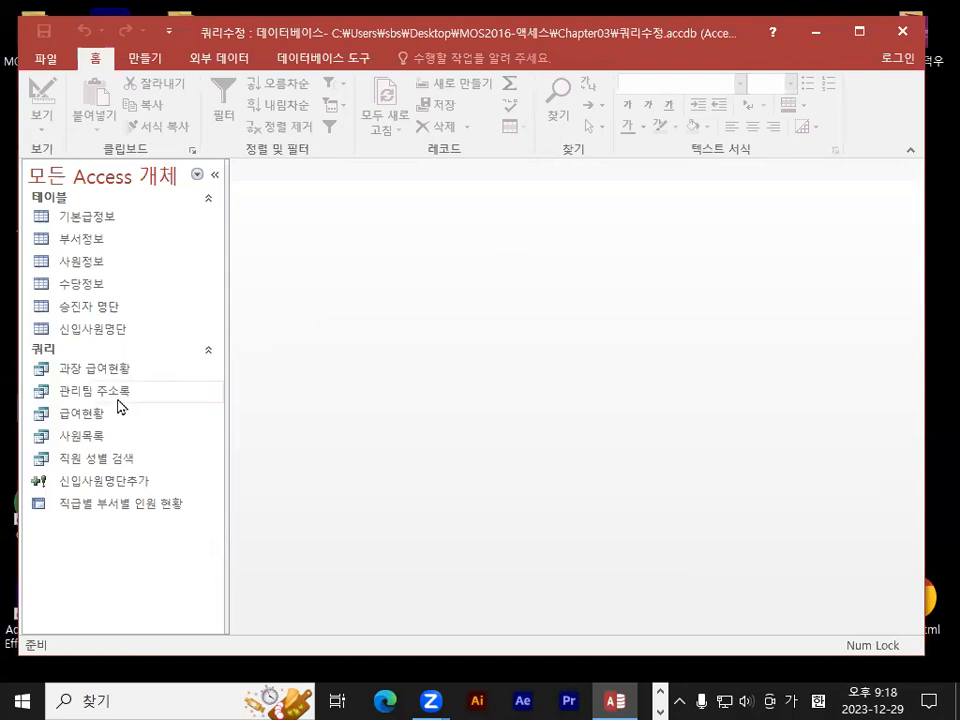
Step: Mark the 사원목록 query in red among the database's queries
key(ctrl+1)
click(111, 447)
mouse_move(203, 426)
mouse_down()
mouse_move(206, 437)
mouse_move(184, 402)
mouse_move(206, 427)
mouse_up()
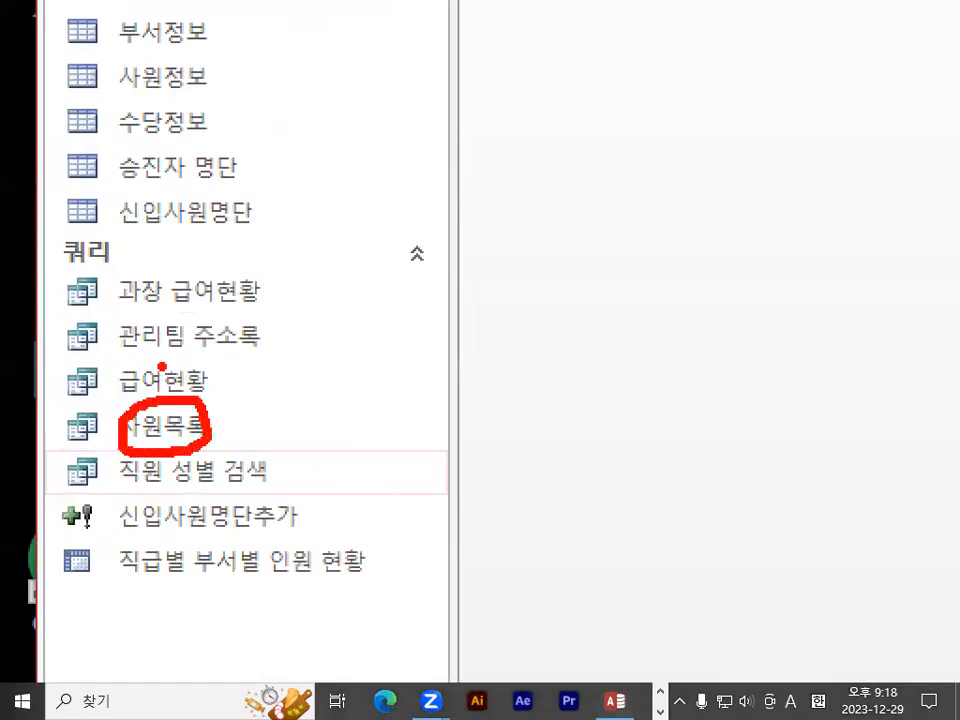
drag(161, 365, 278, 332)
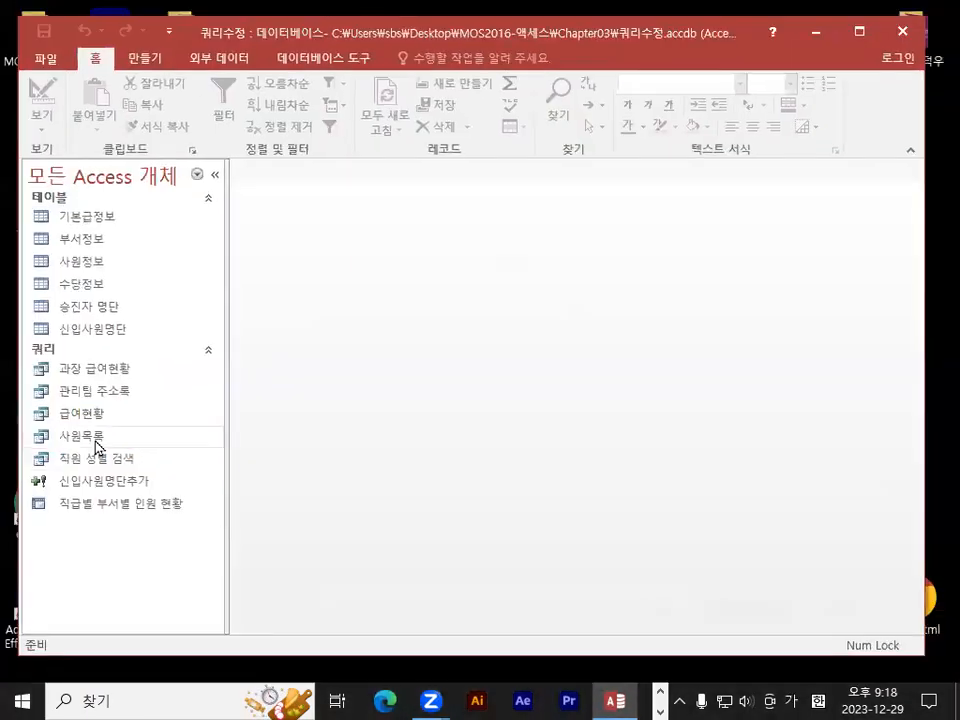
Step: Open the 사원목록 query in Design View and add 직급수당 from 기본급정보 in the empty column after 성별
click(96, 446)
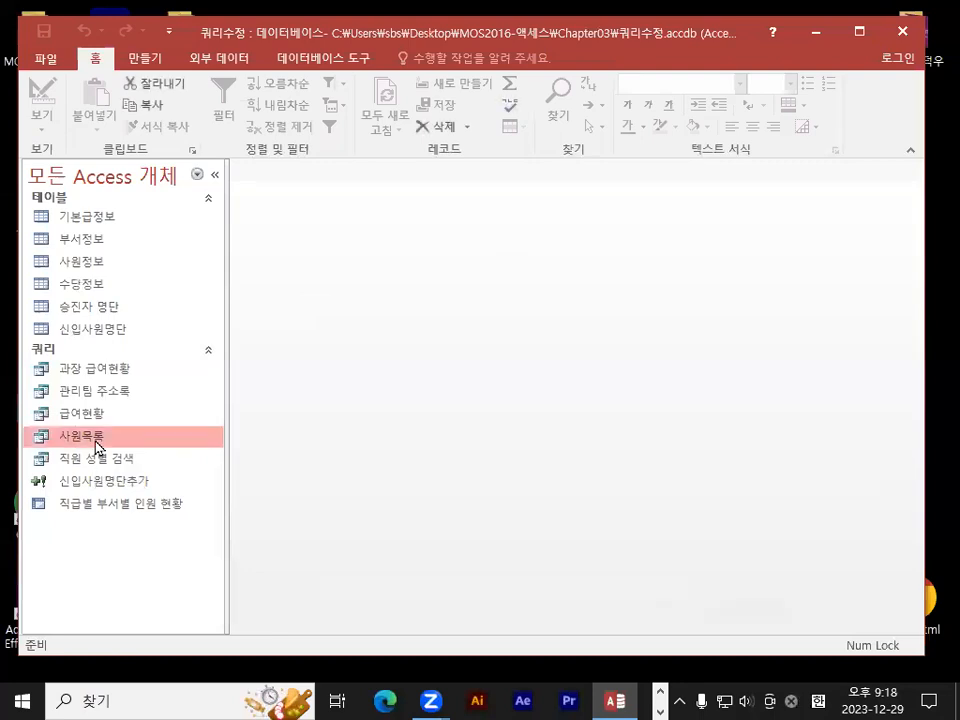
right_click(97, 446)
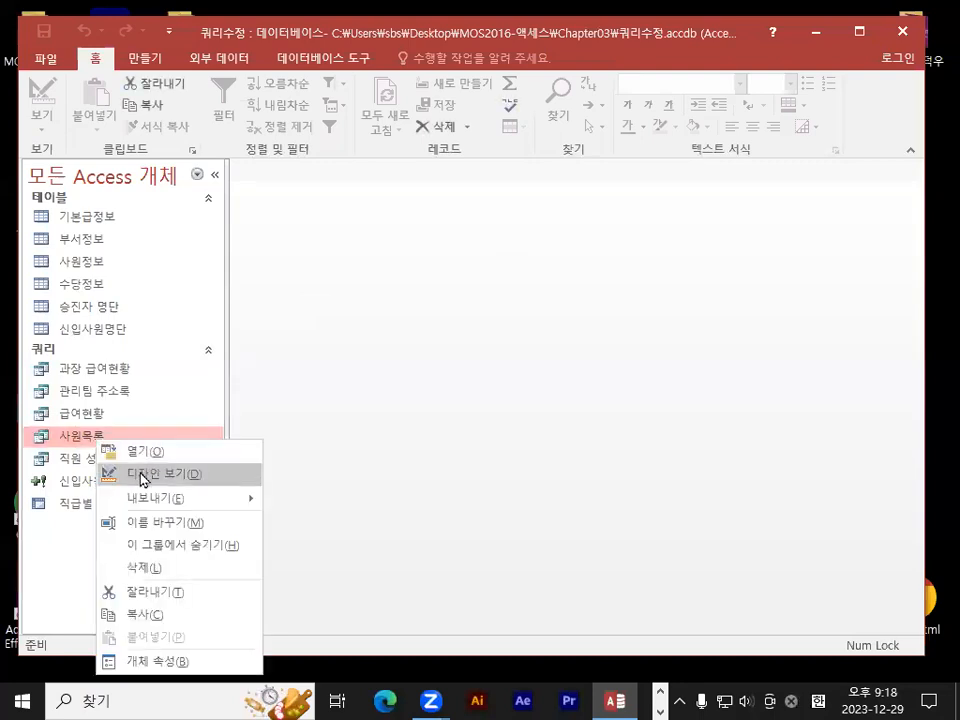
click(142, 476)
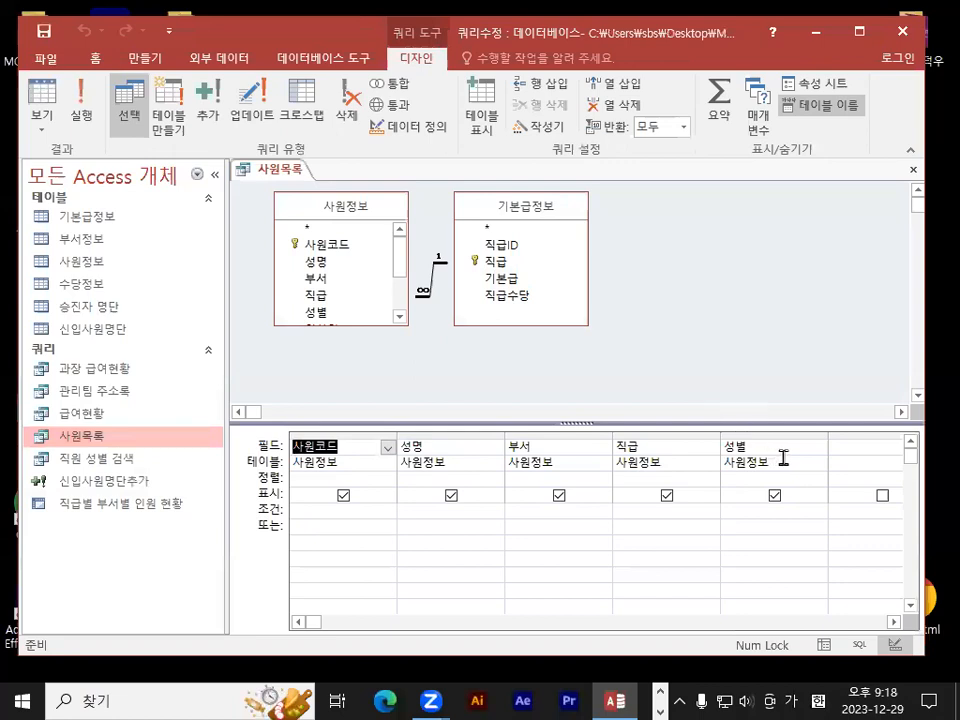
click(894, 621)
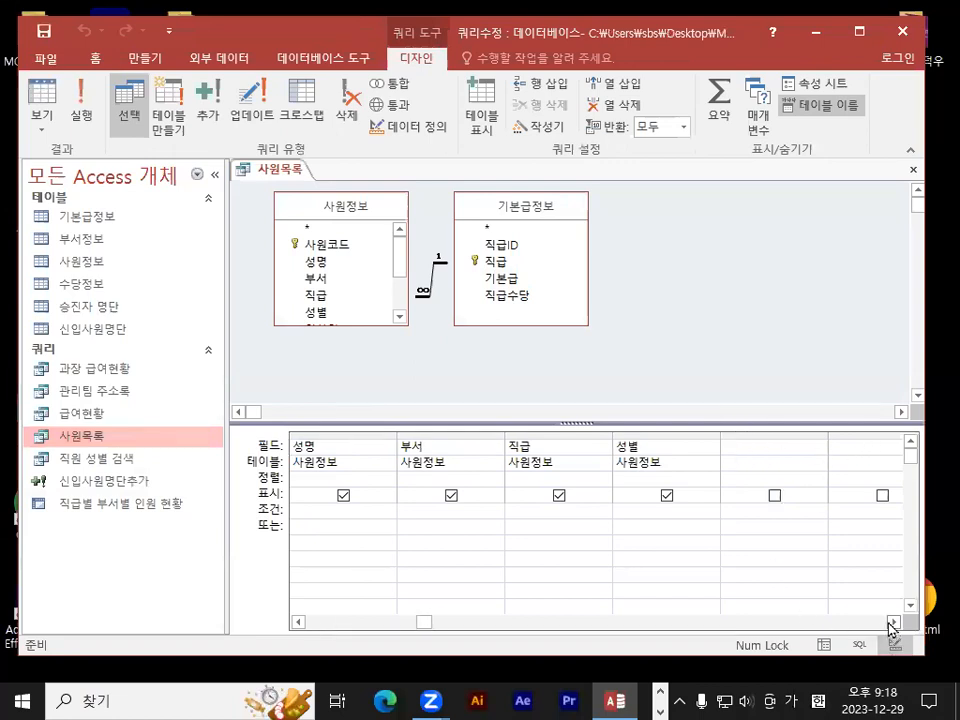
click(746, 450)
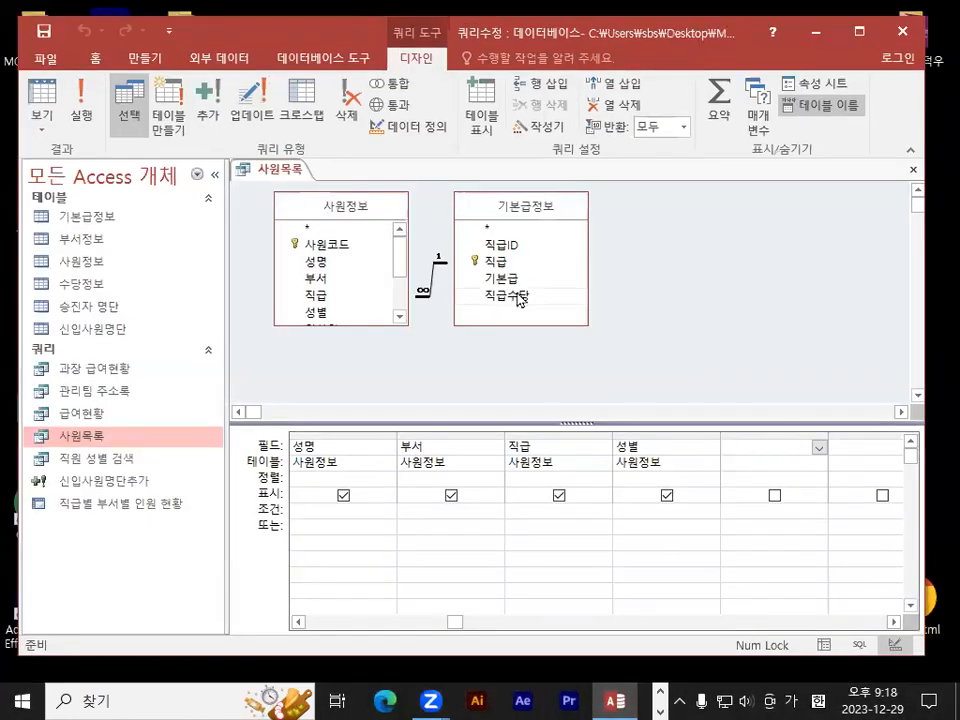
drag(290, 137, 759, 452)
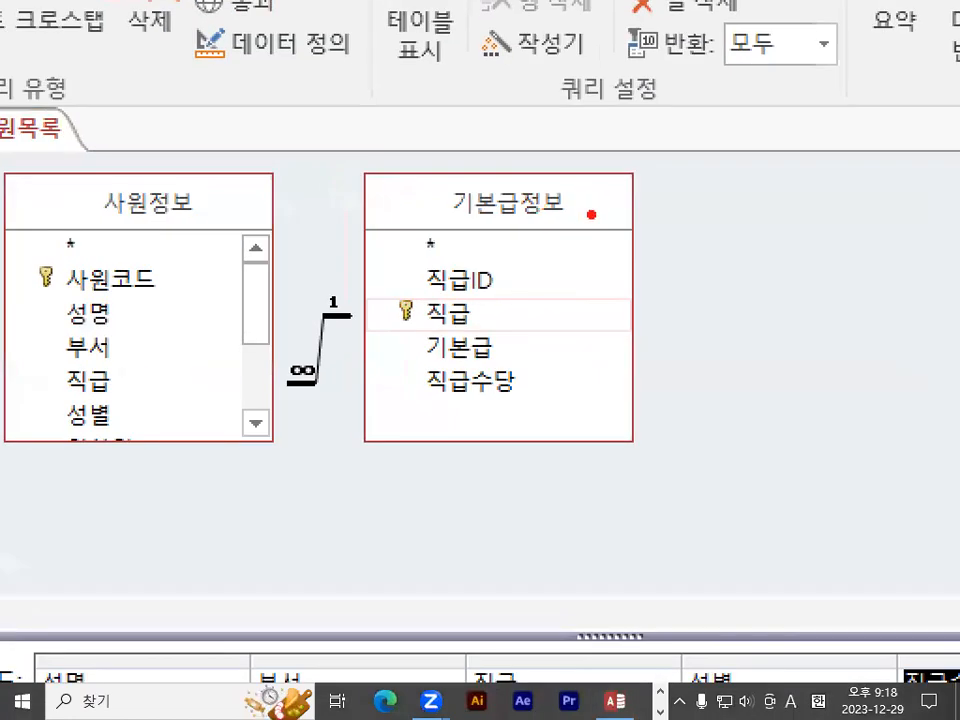
Step: Mark the 기본급정보 table, its 직급수당 field and the 직급수당 column of the query grid in red, and clear the marks
mouse_move(591, 214)
mouse_down()
mouse_move(576, 199)
mouse_move(581, 208)
mouse_up()
mouse_move(496, 420)
mouse_down()
mouse_move(454, 346)
mouse_move(538, 407)
mouse_up()
key(Escape)
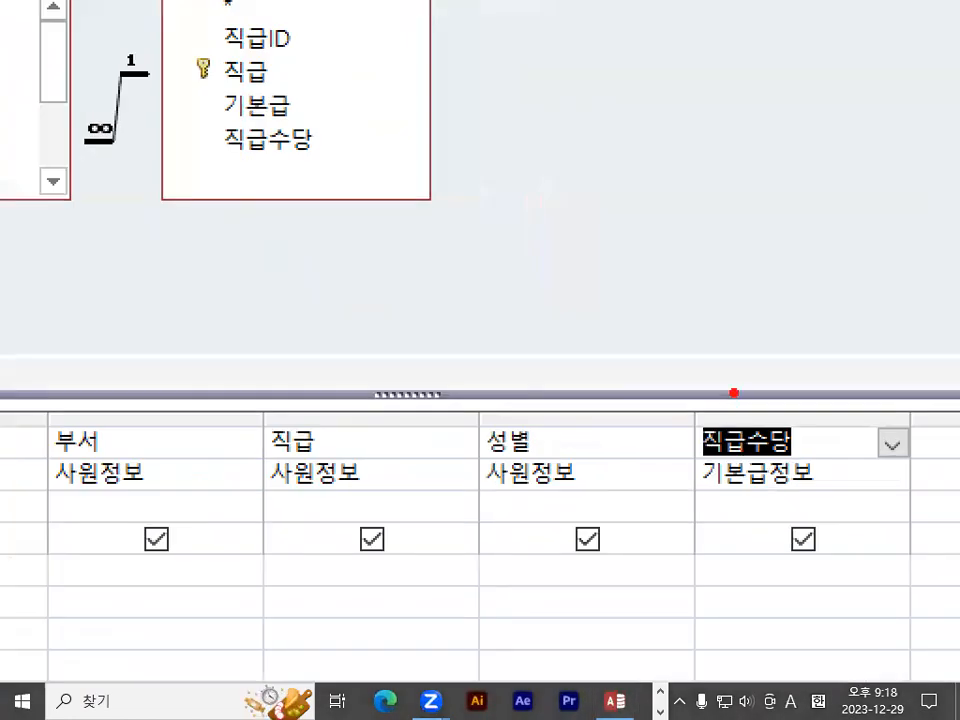
drag(745, 427, 817, 364)
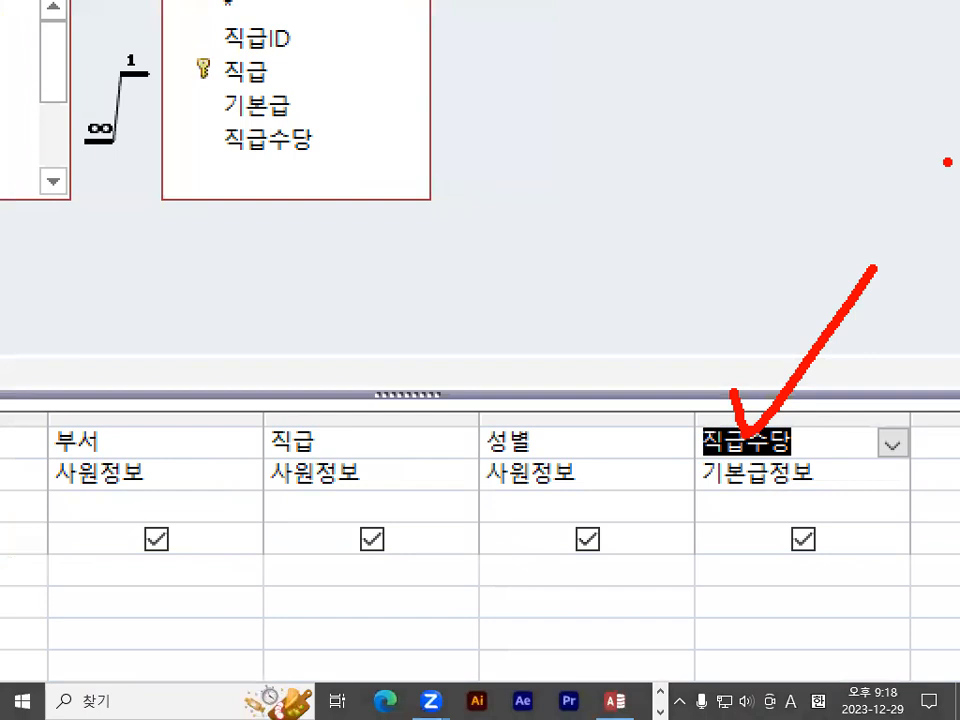
key(Escape)
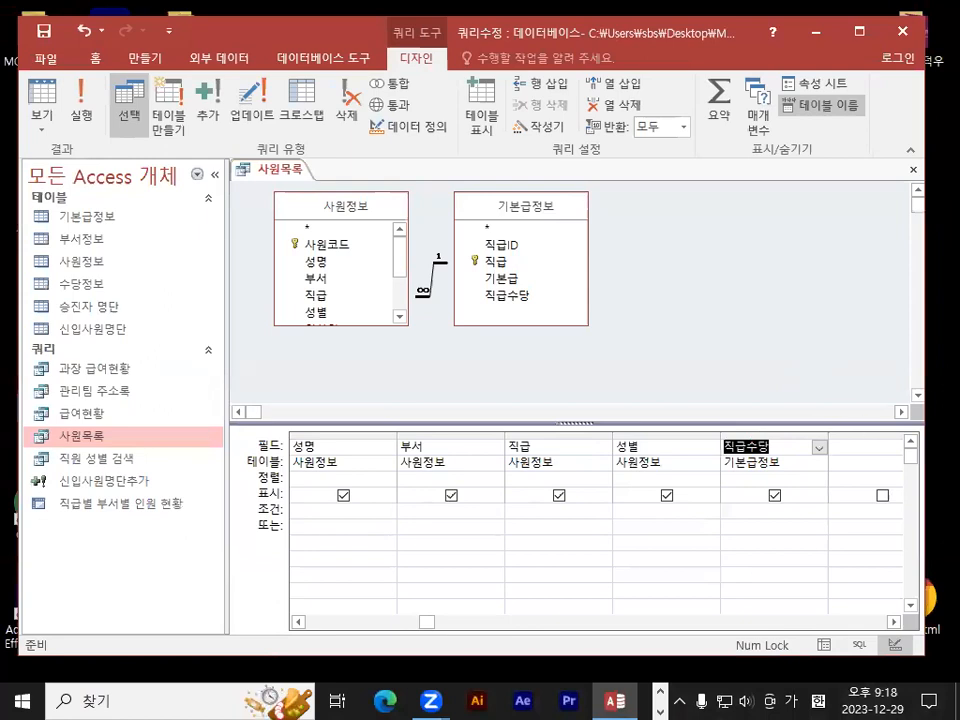
Step: Switch to the Notepad notes and add the heading 쿼리문제 below the 선택쿼리작업 note, above the dashed line
key(alt+Tab)
scroll(298, 560, down, 1)
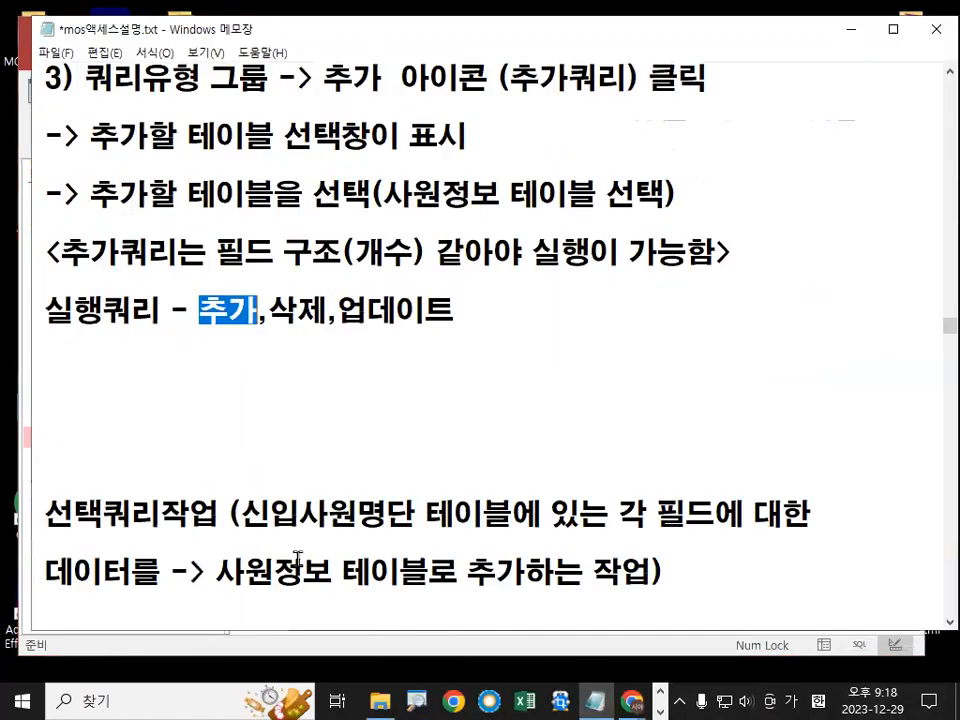
click(300, 407)
scroll(303, 407, down, 2)
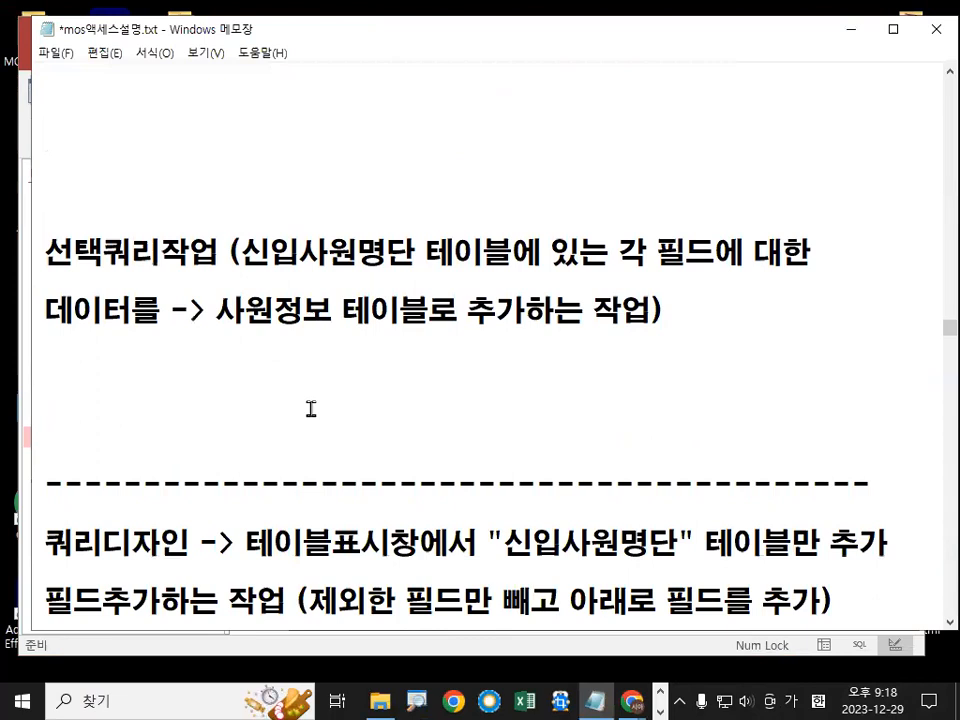
click(318, 389)
scroll(318, 389, down, 2)
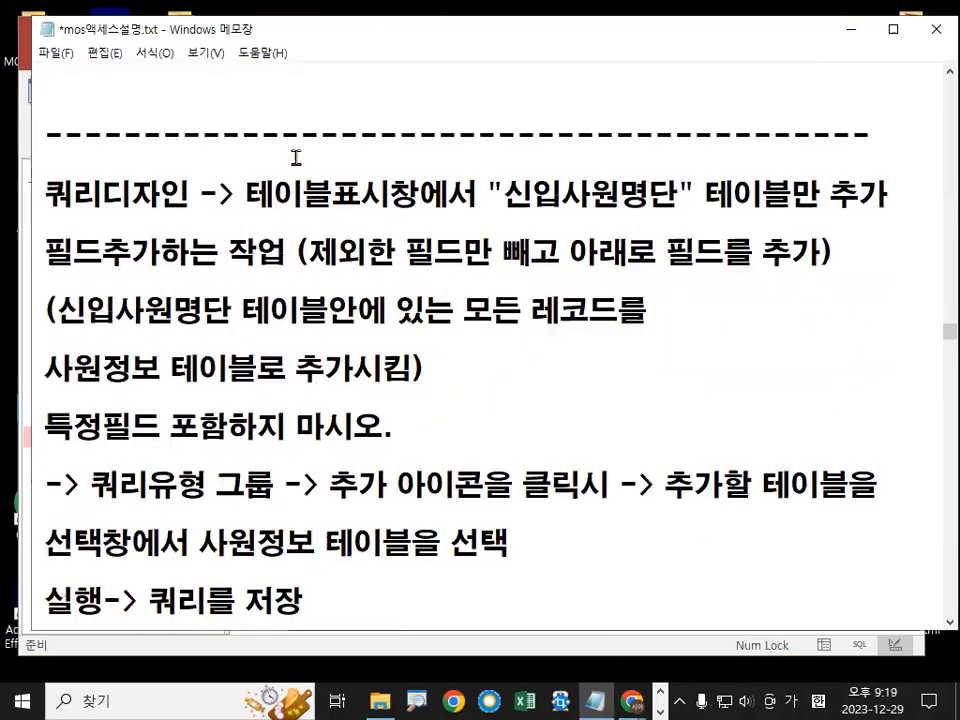
scroll(255, 208, up, 1)
text(실ㅇ)
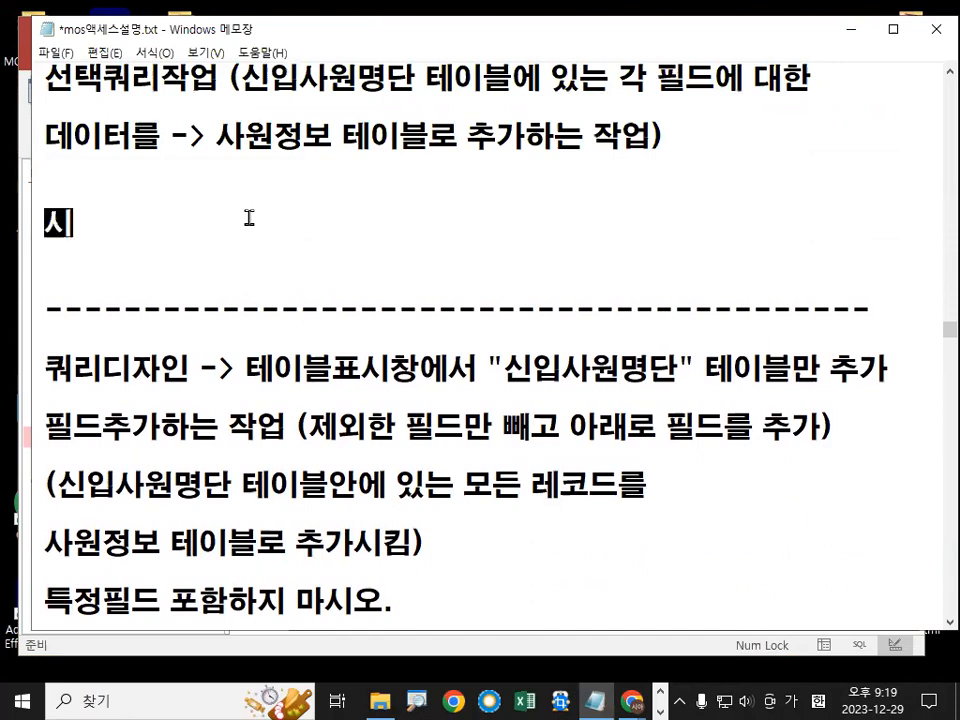
text(ㅔ)
key(BackSpace)
key(BackSpace)
key(BackSpace)
text(ㅋㅝ리무제)
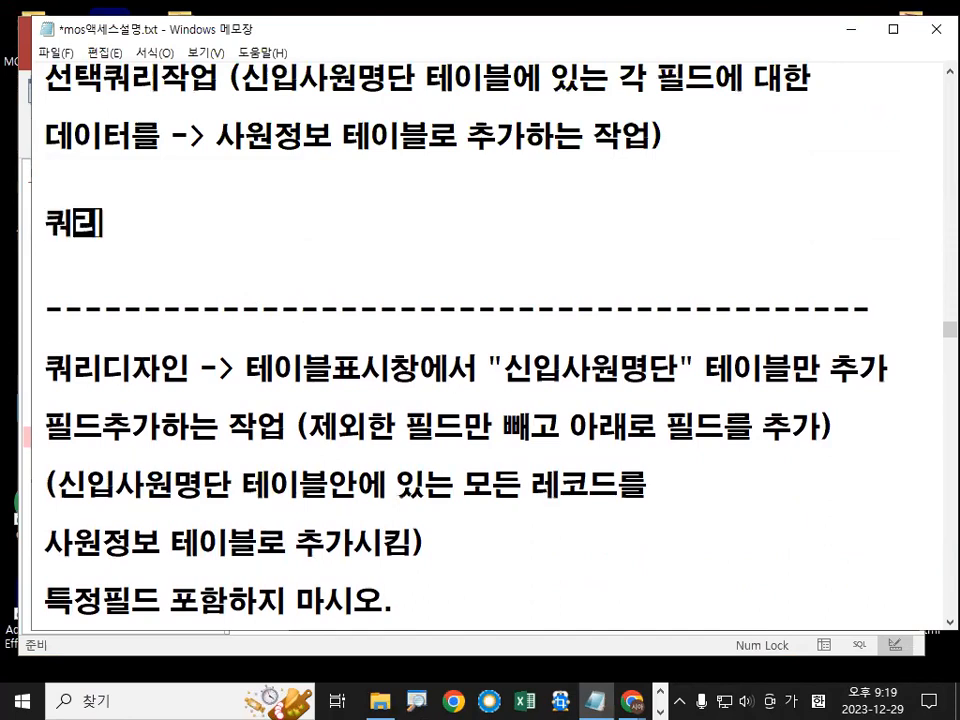
key(BackSpace)
key(BackSpace)
text(문제)
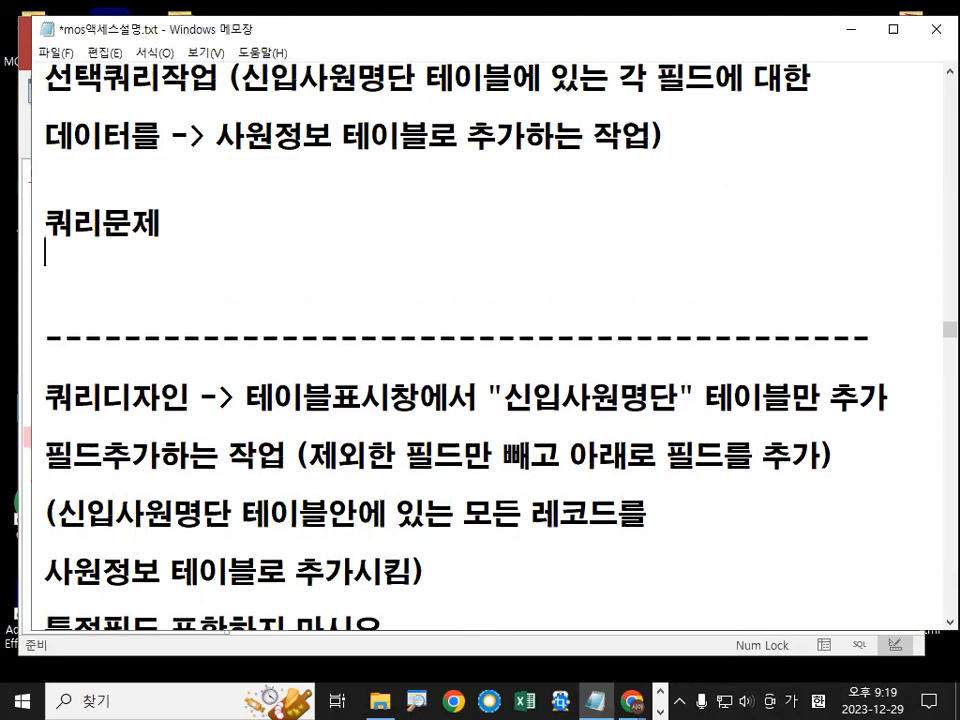
Step: Add the line 실행하고 저장하시오. under the 쿼리문제 heading, followed by a blank line
key(Return)
text(실ㅎㅐㅇㄹㅏㄷ)
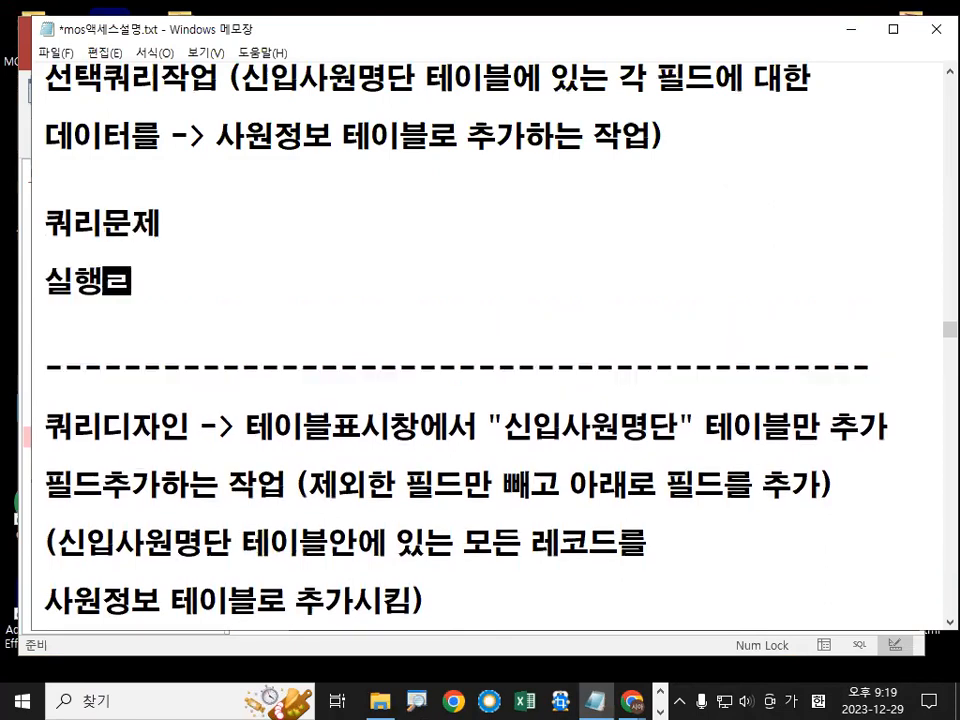
key(BackSpace)
key(BackSpace)
text(하고 저장)
text(하시오.)
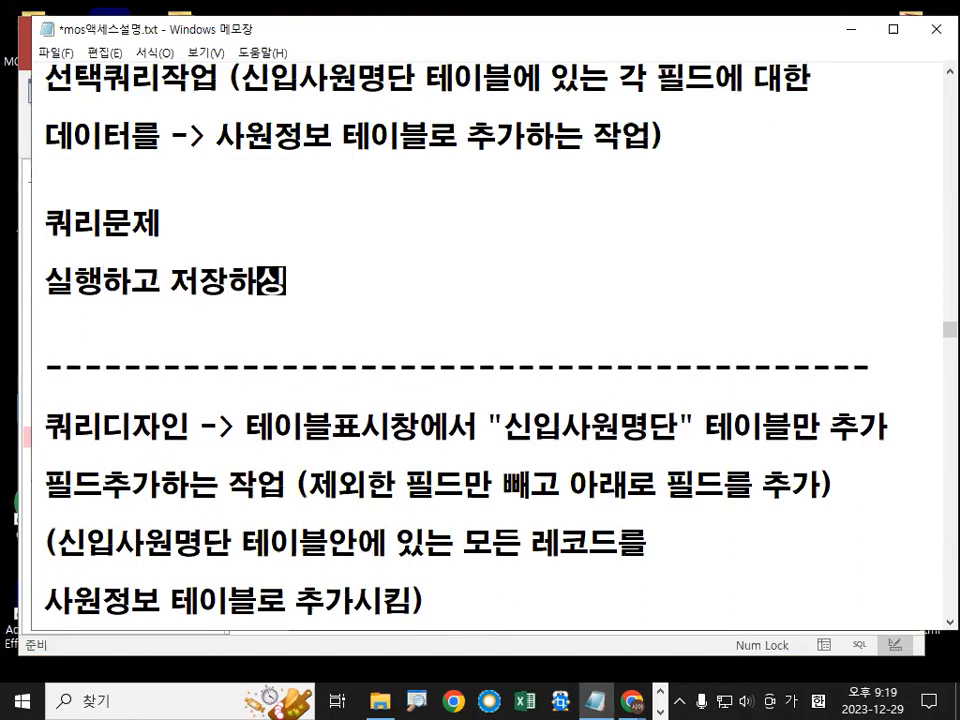
key(Return)
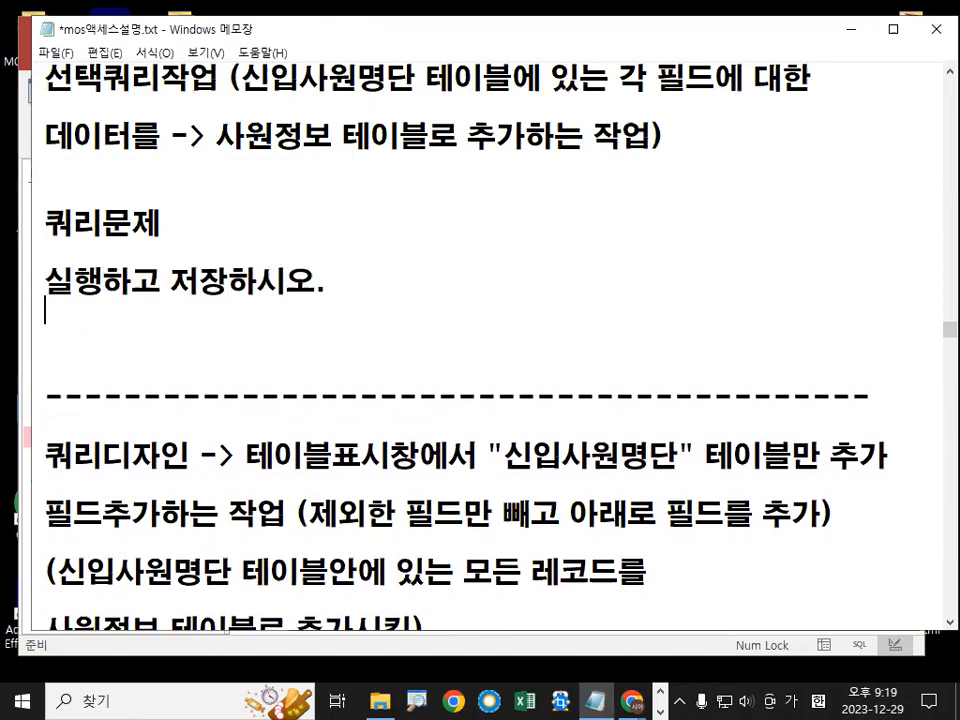
Step: Highlight the word 실행 in the new line under 쿼리문제 and move on toward 저장
key(Up)
key(shift+Right)
key(shift+Right)
key(Right)
key(Right)
key(Right)
key(Right)
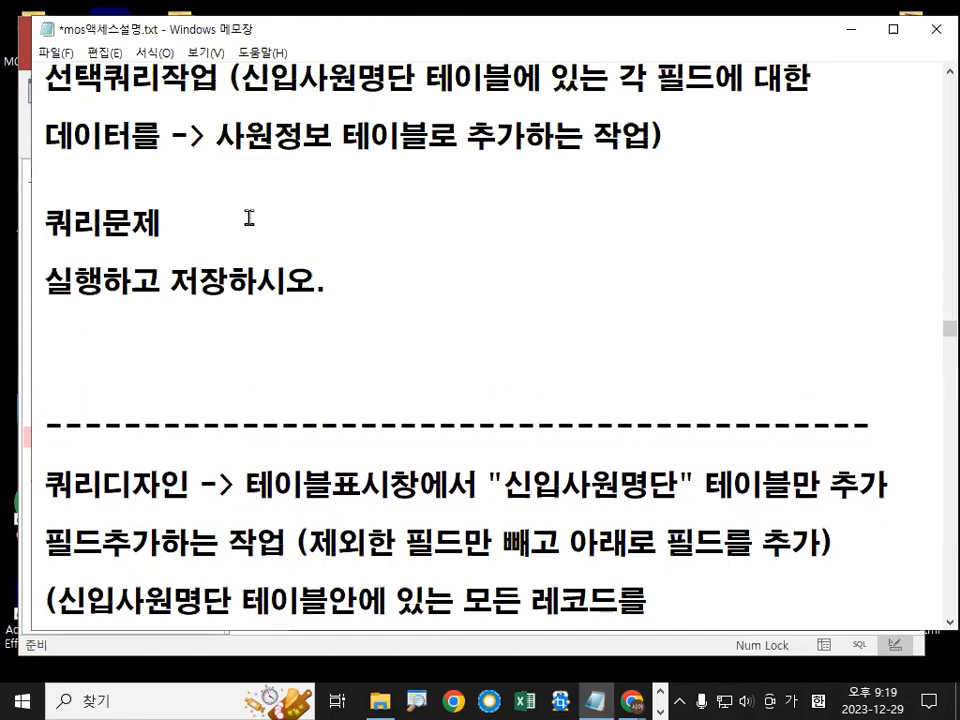
Step: Highlight 저장 in the line under 쿼리문제, and add the line 저장하고 실행하시오. below it after a blank line
key(shift+Right)
key(shift+Right)
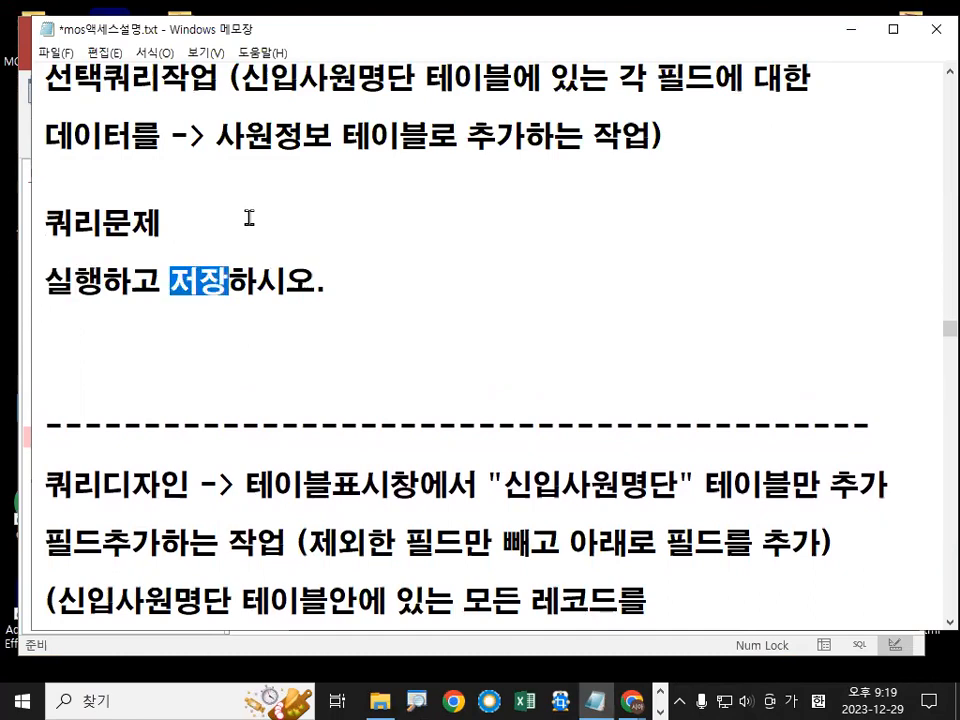
key(Down)
key(Down)
text(젗ㅇ하)
key(BackSpace)
key(BackSpace)
key(BackSpace)
key(BackSpace)
text(젖)
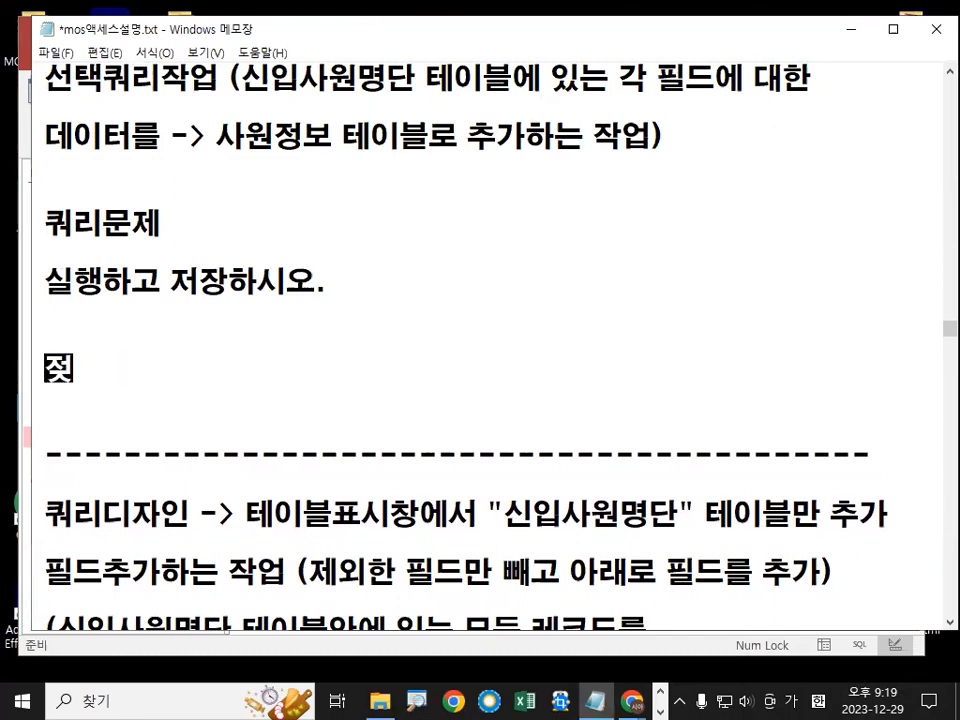
text(장하고 실행)
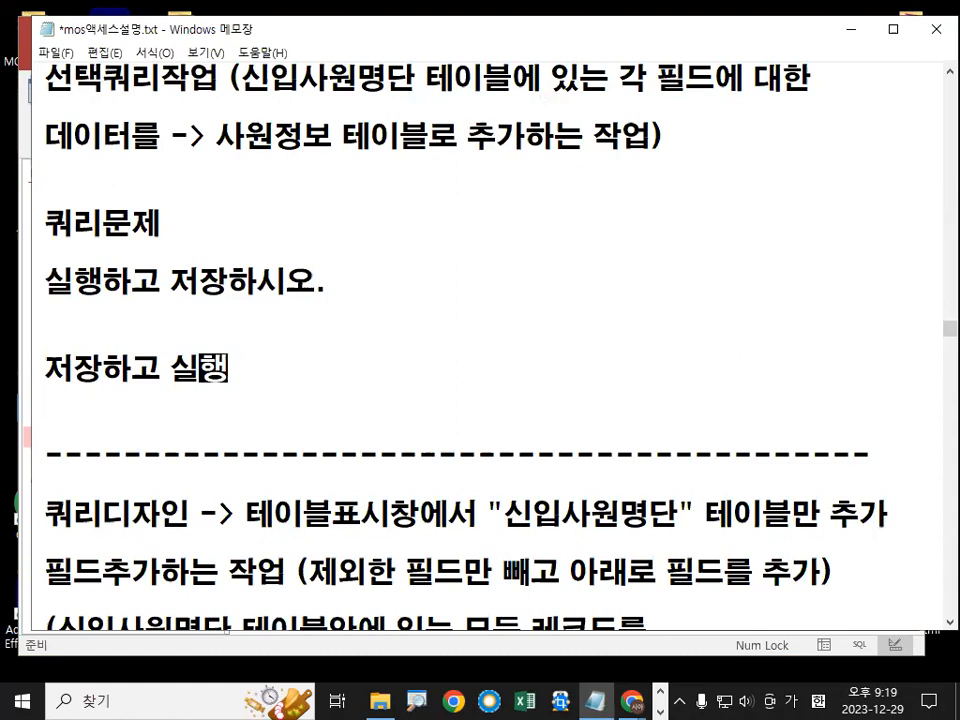
text(하시오,)
key(BackSpace)
text(.)
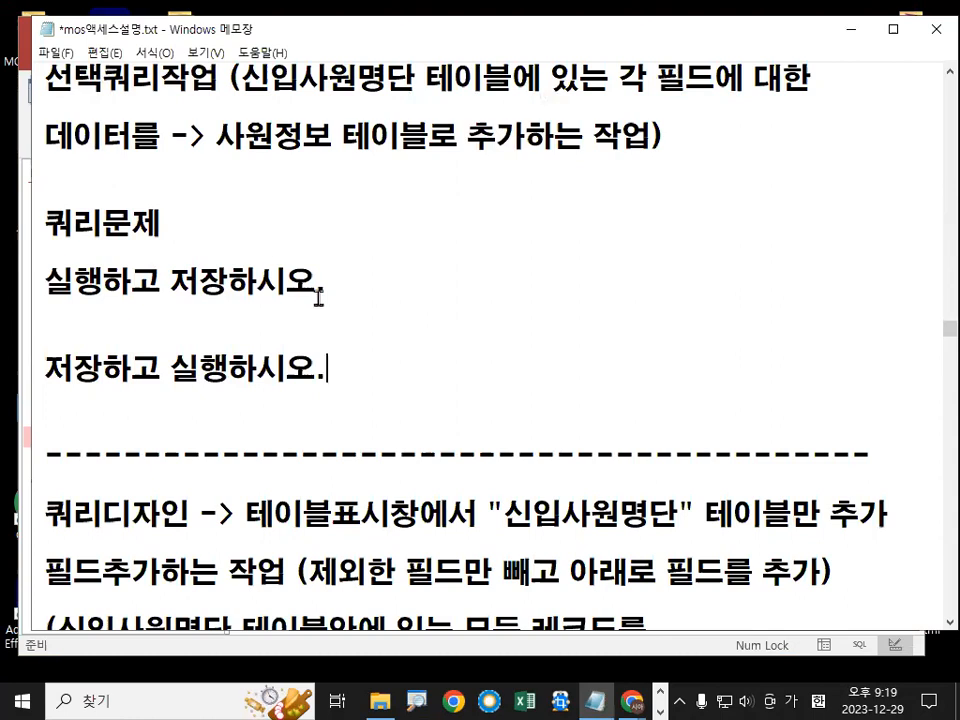
click(248, 343)
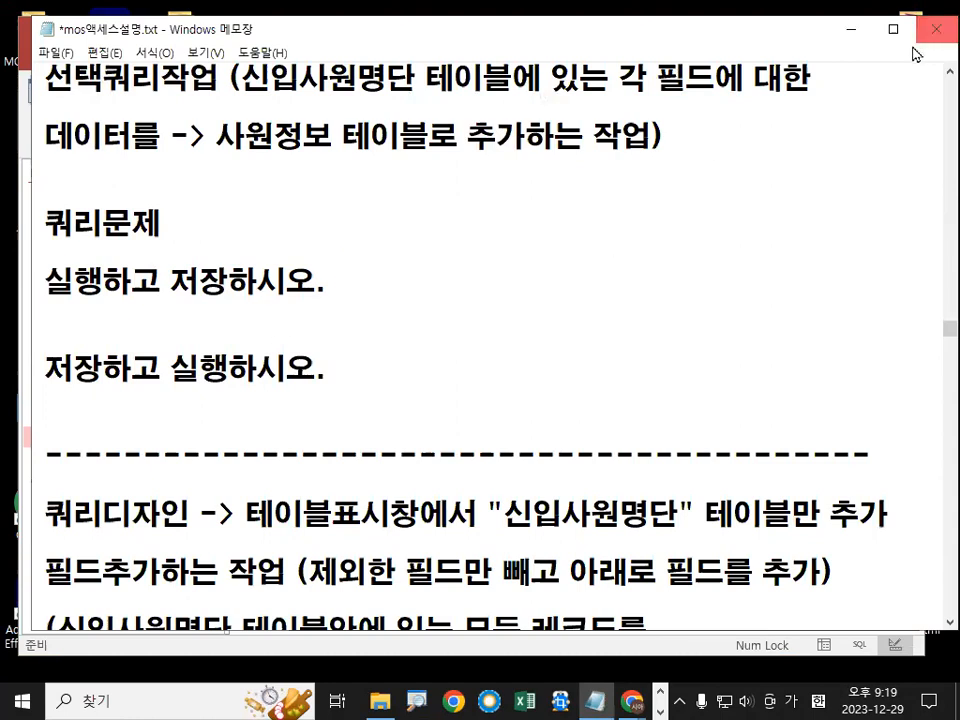
Step: Switch back to Access, run the modified 사원목록 query and close it
click(848, 28)
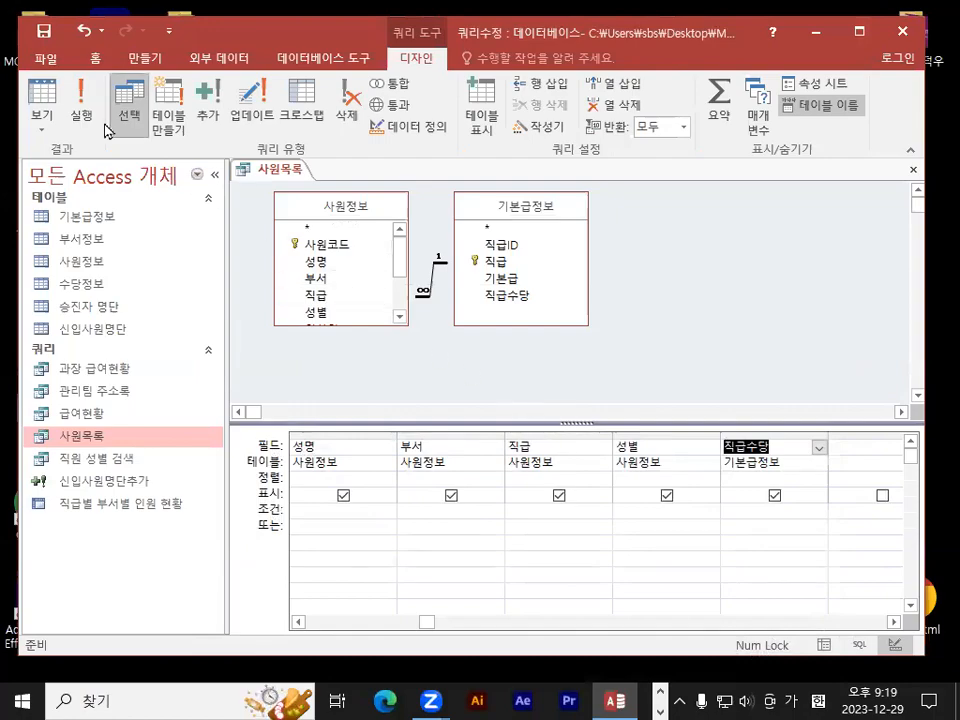
click(81, 105)
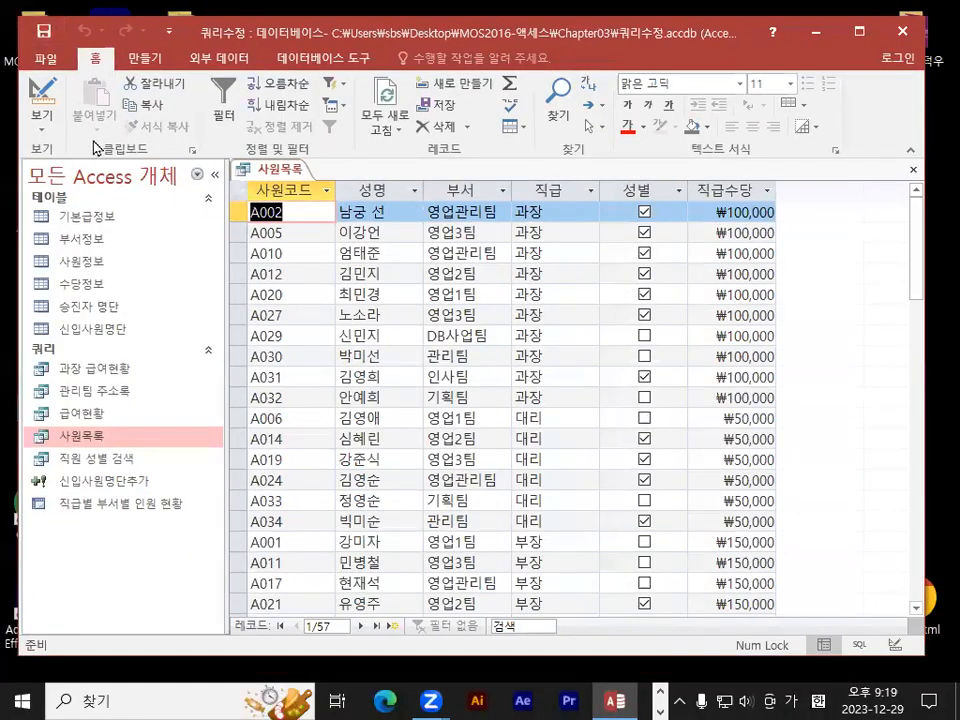
click(912, 173)
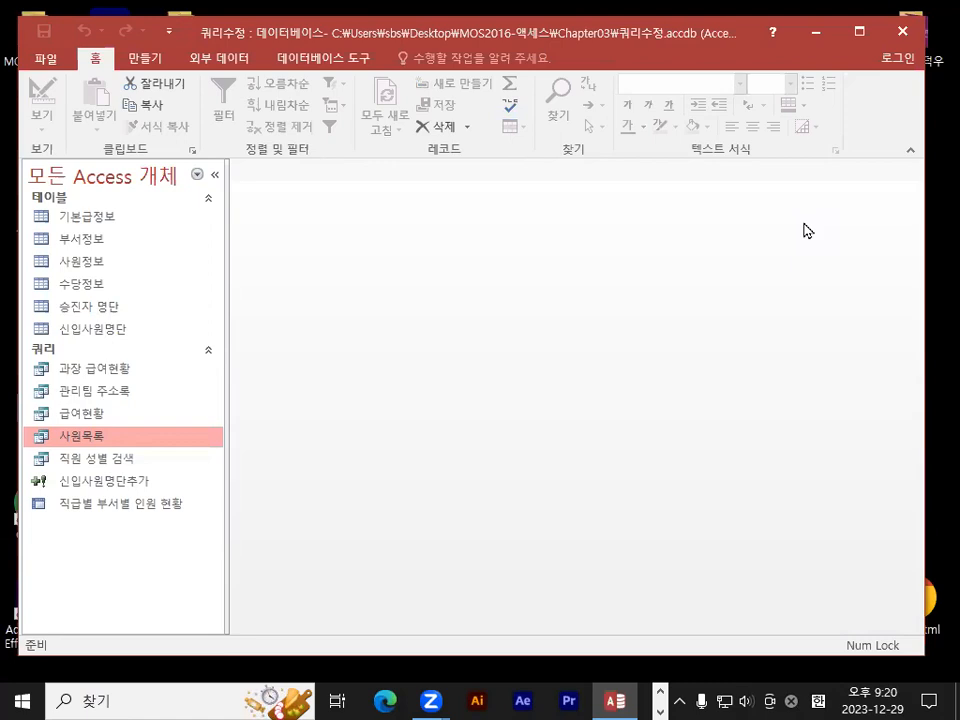
Step: Reopen the 사원목록 query in Design View, circle the 주소 field of the 사원정보 table in red, and clear the mark
right_click(110, 445)
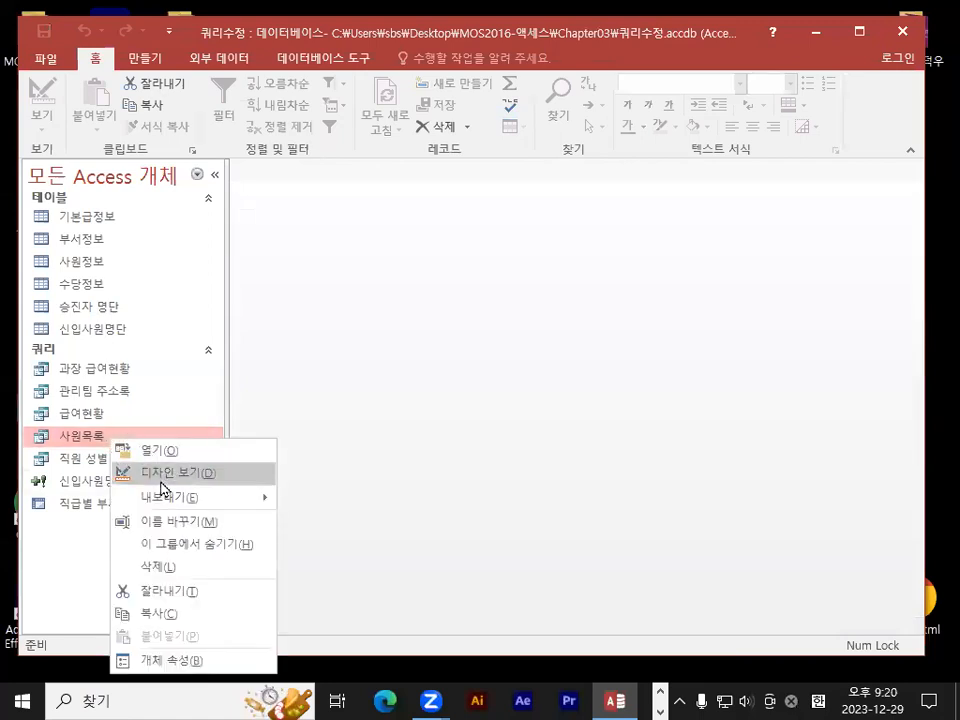
click(128, 473)
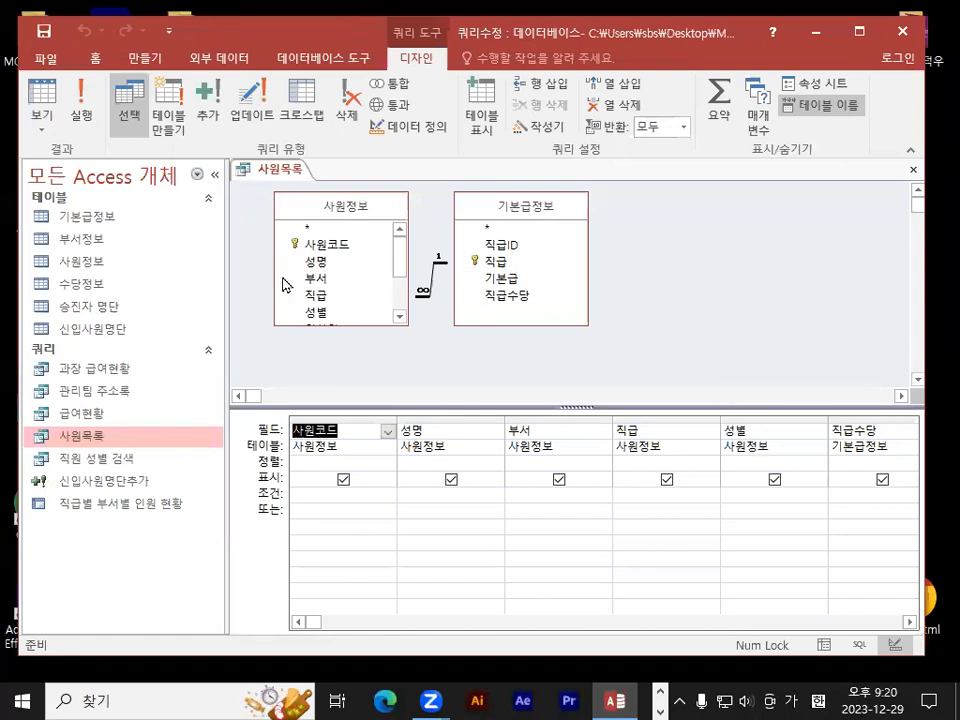
drag(401, 268, 401, 301)
key(ctrl+1)
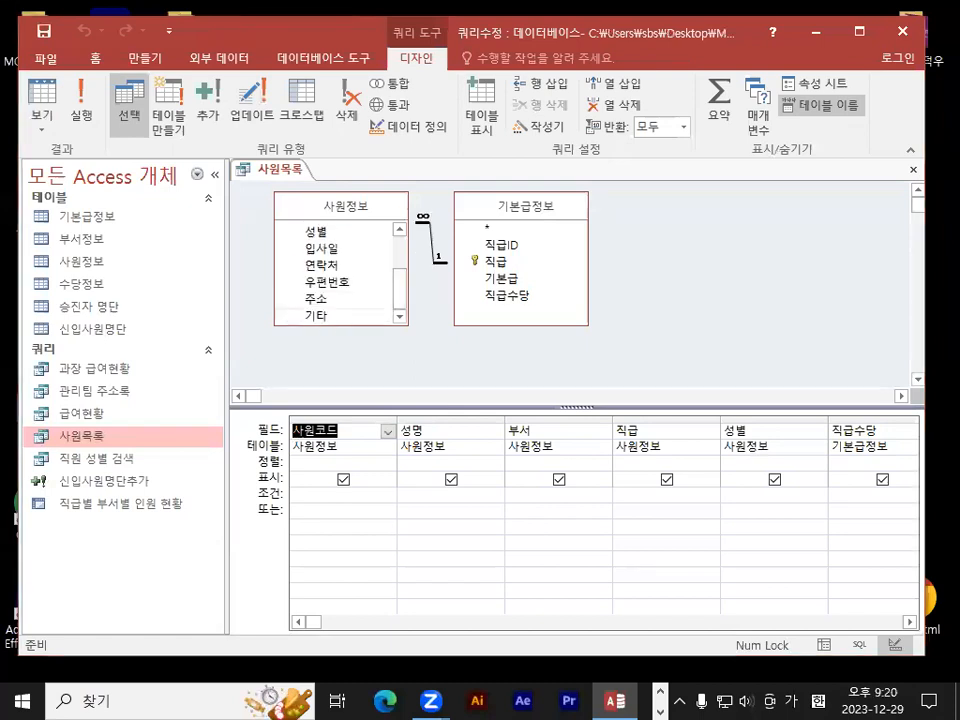
click(338, 281)
mouse_move(341, 286)
mouse_down()
mouse_move(278, 300)
mouse_move(318, 268)
mouse_up()
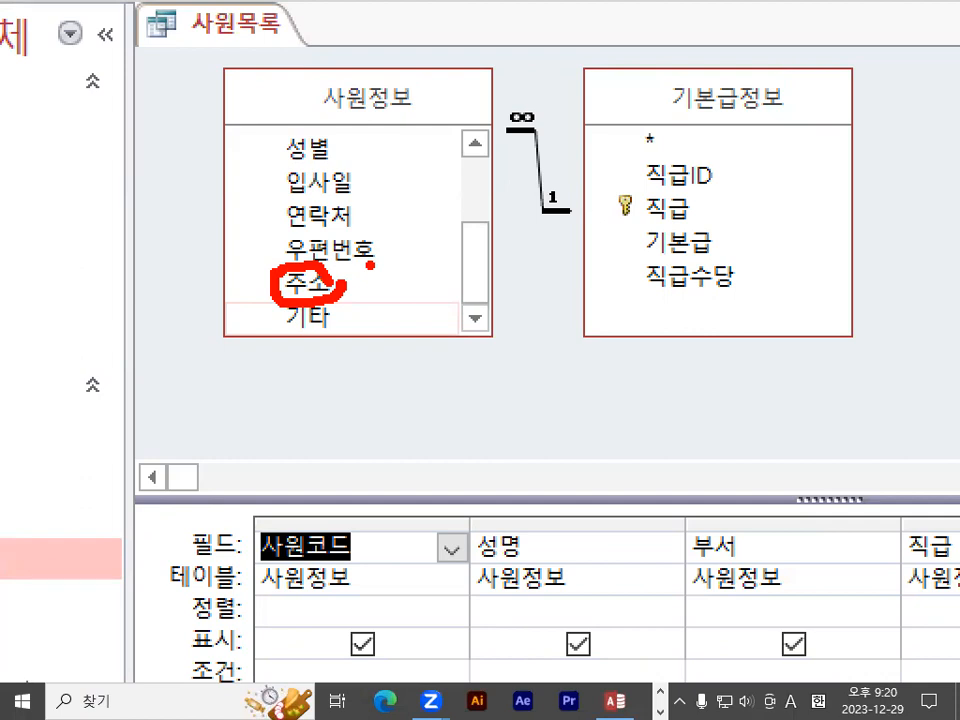
key(Escape)
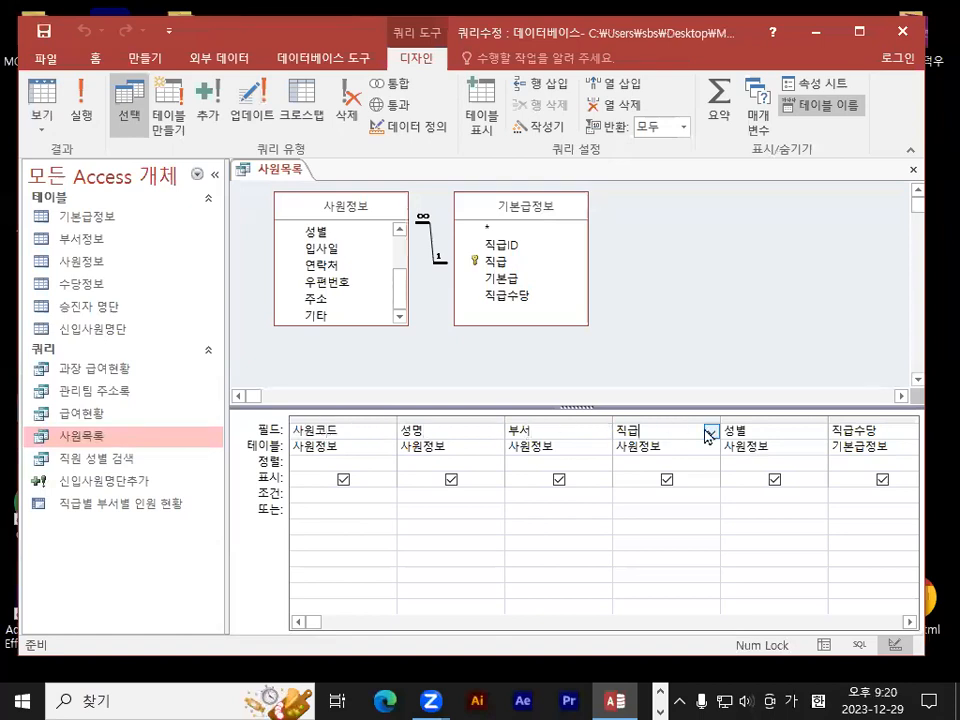
Step: Mark the boundary between the 성별 and 직급수당 columns of the query grid with a red check, and clear it
click(860, 432)
key(ctrl+1)
drag(702, 404, 724, 416)
drag(710, 373, 797, 193)
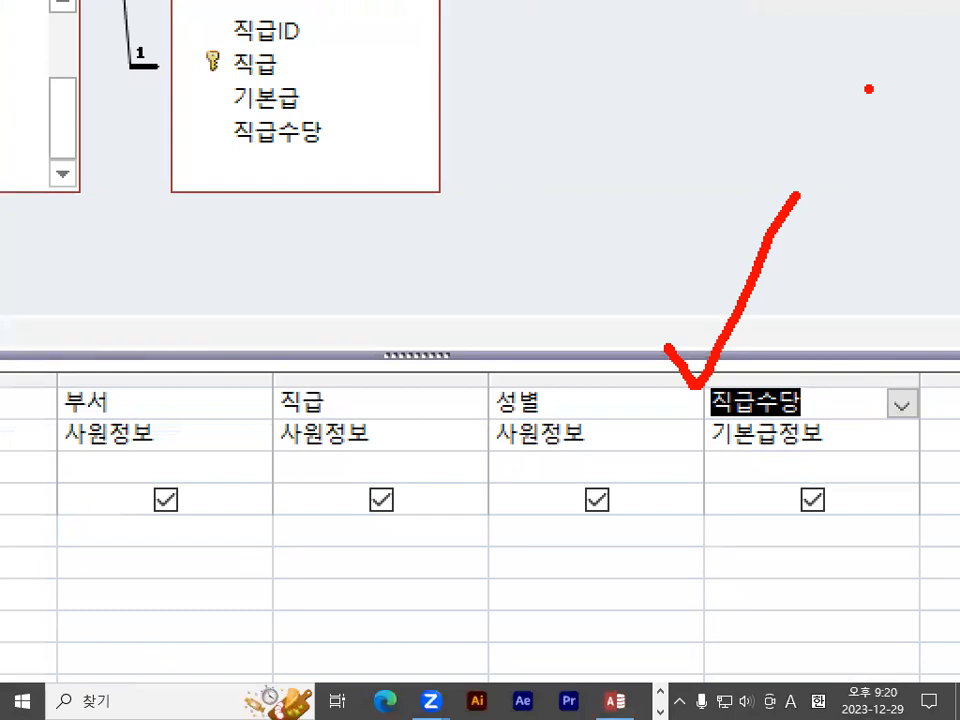
key(Escape)
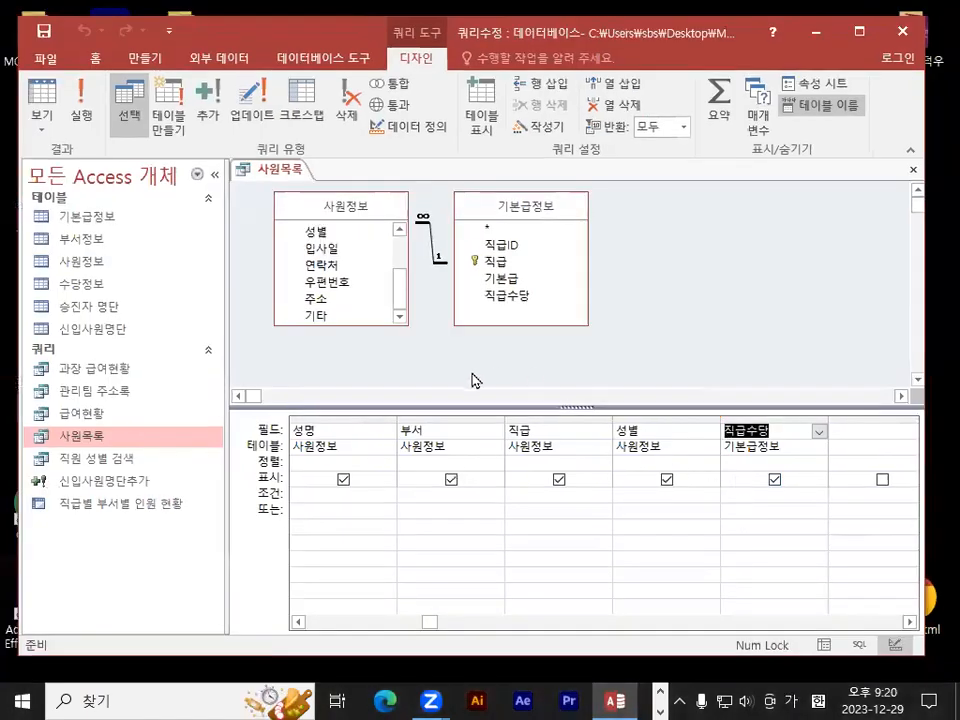
Step: Select the 주소 field in 사원정보, mark the 직급수당 column as its insertion place with a red arrow pointing right, and clear the marks
click(324, 303)
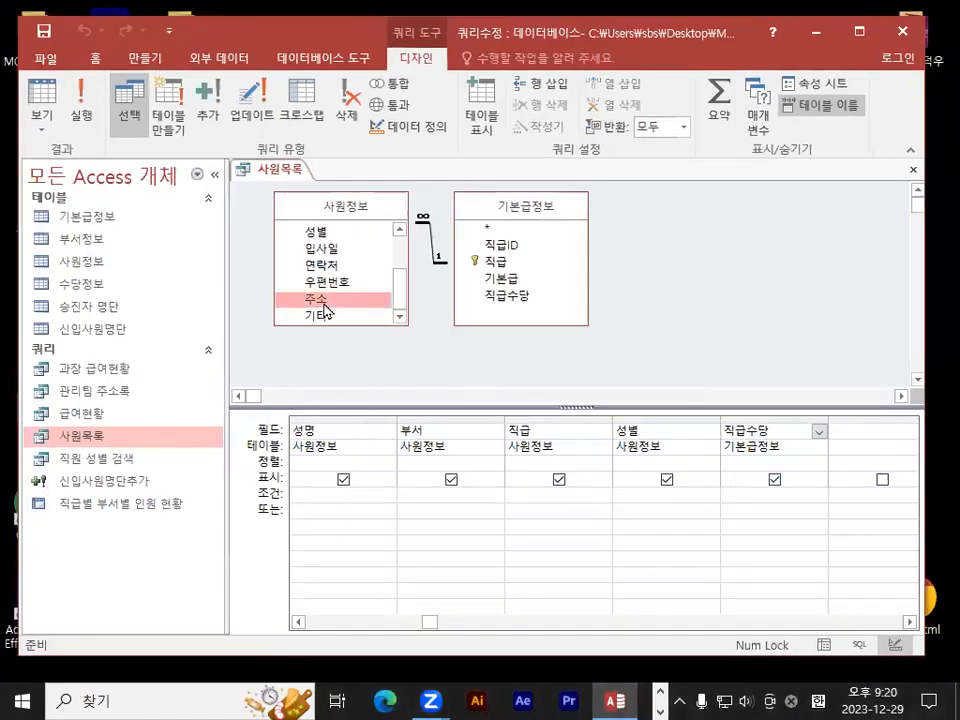
key(ctrl+1)
drag(732, 377, 865, 300)
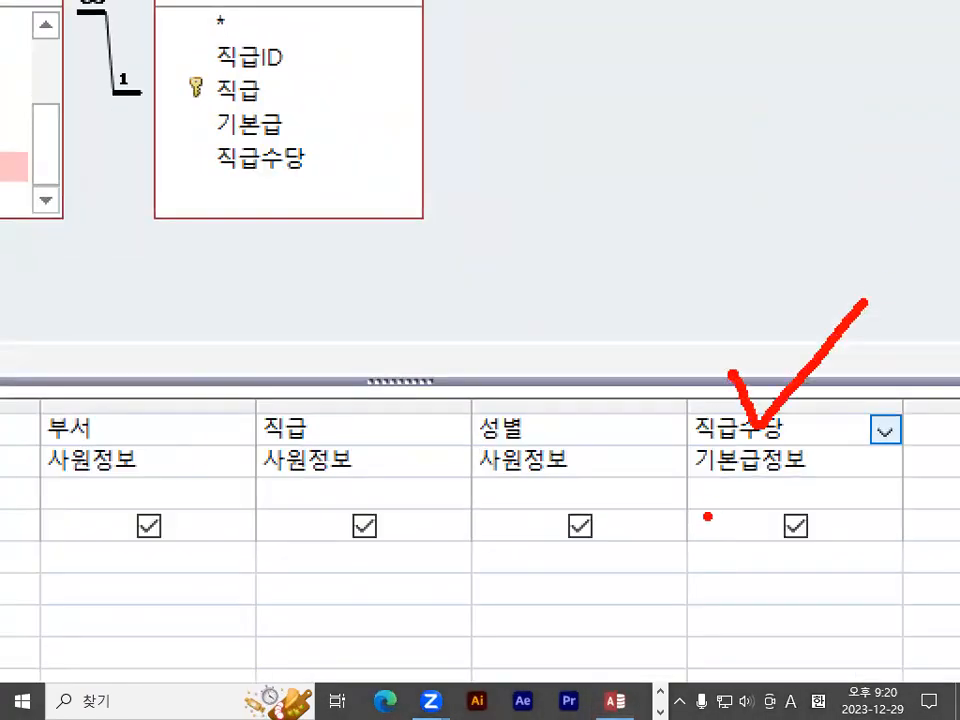
mouse_move(775, 457)
mouse_down()
mouse_move(927, 457)
mouse_move(930, 491)
mouse_up()
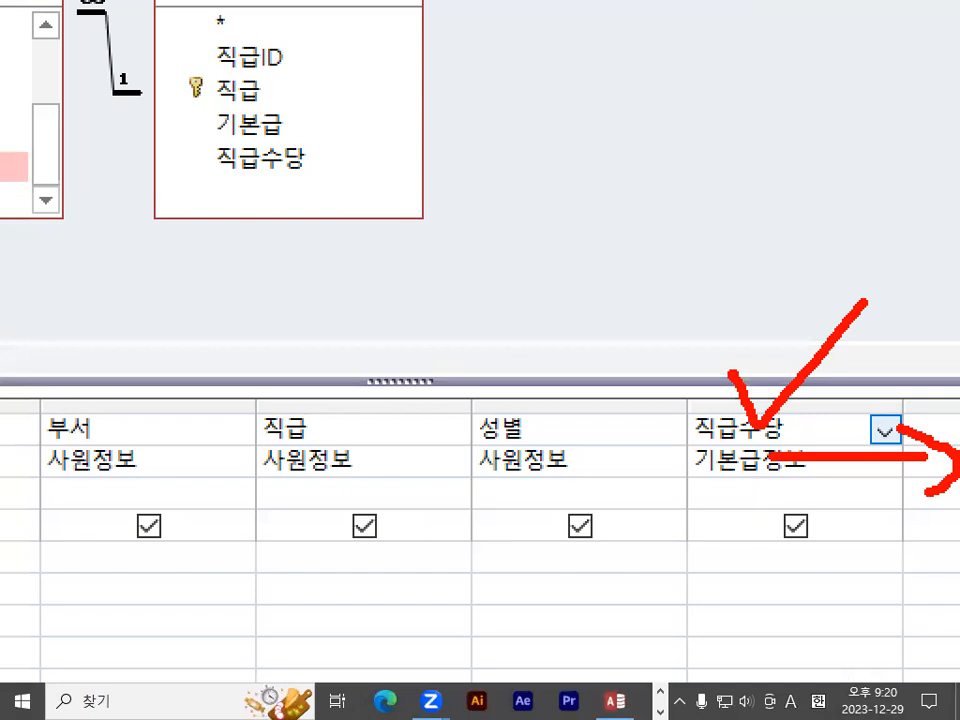
drag(731, 340, 873, 205)
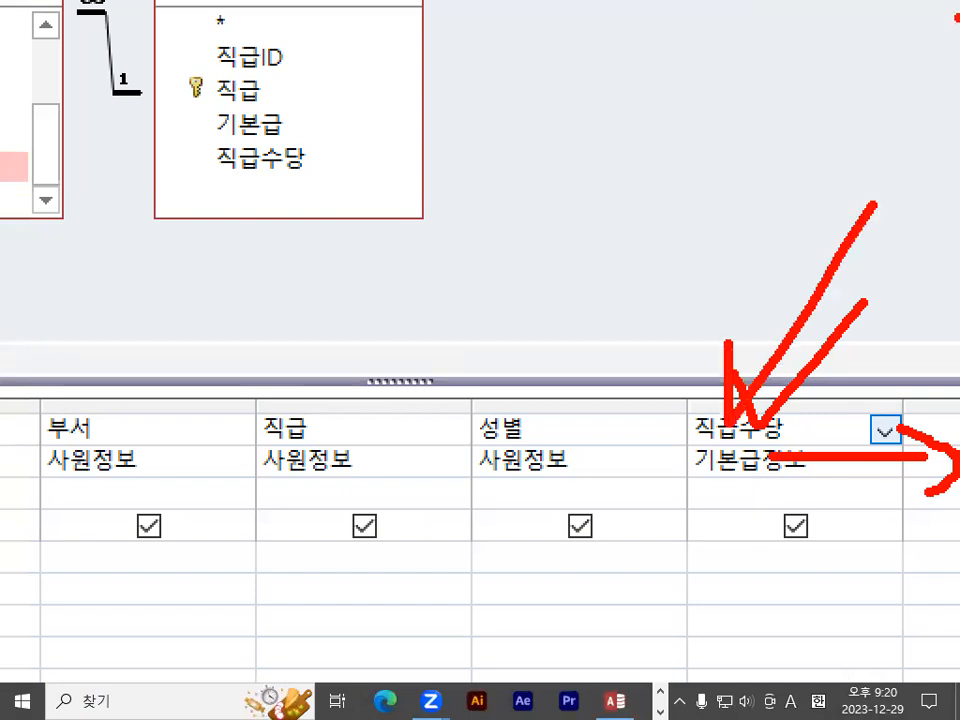
key(Escape)
Step: Insert the 주소 field from 사원정보 before the 직급수당 column of the query grid, and briefly mark the columns in red
mouse_move(329, 301)
mouse_down()
mouse_move(652, 341)
mouse_move(765, 377)
mouse_move(763, 443)
mouse_move(763, 433)
mouse_up()
key(ctrl+1)
drag(897, 437, 893, 444)
mouse_move(679, 458)
mouse_down()
mouse_move(574, 476)
mouse_move(669, 484)
mouse_up()
key(Escape)
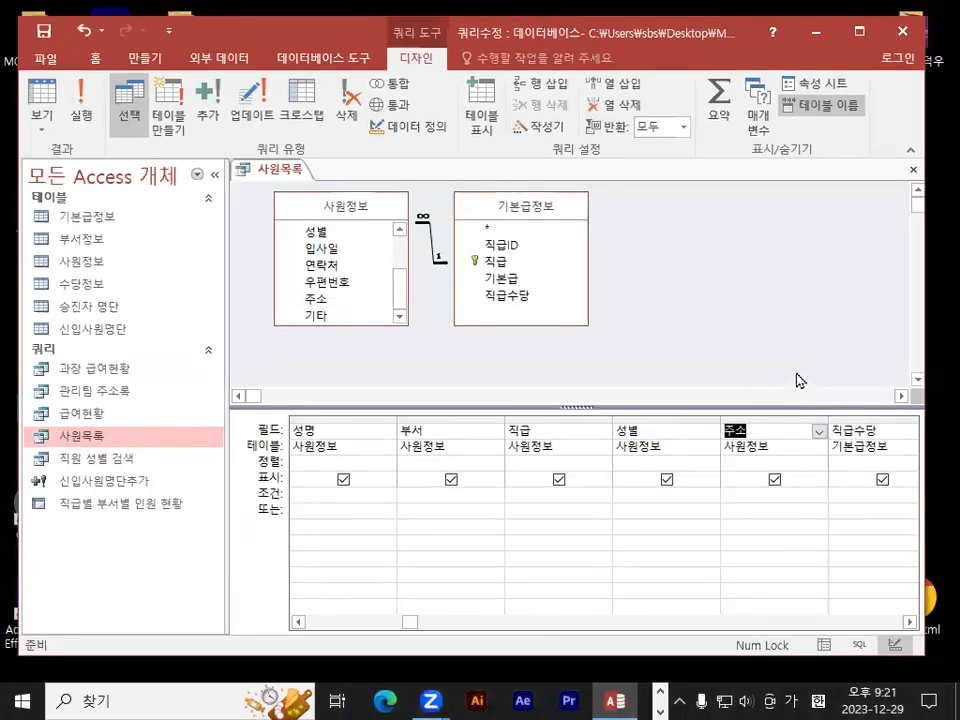
Step: Run the 사원목록 query and examine the order of its 성별, 주소 and 직급수당 columns
click(88, 104)
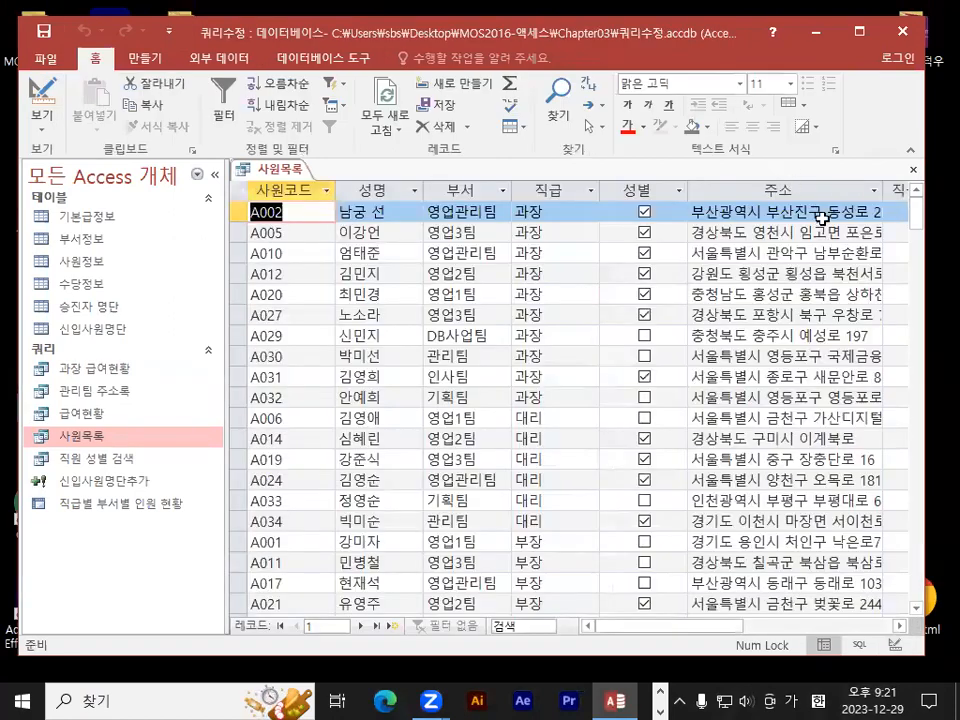
scroll(672, 475, right, 2)
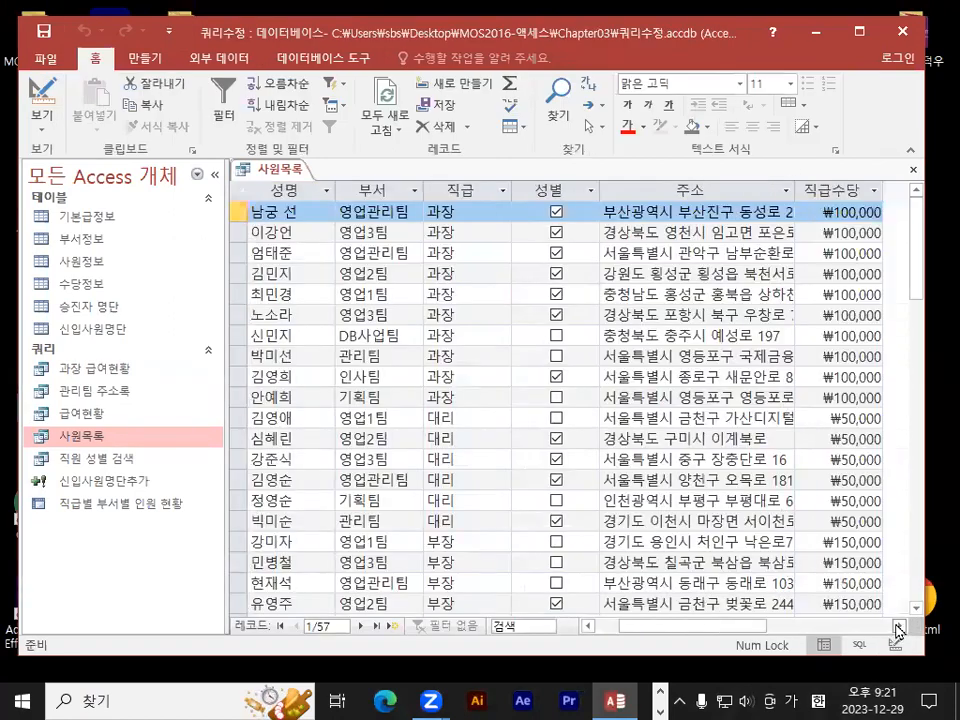
key(ctrl+1)
click(856, 198)
drag(836, 154, 867, 130)
mouse_move(588, 198)
mouse_down()
mouse_move(485, 215)
mouse_move(570, 190)
mouse_up()
key(Escape)
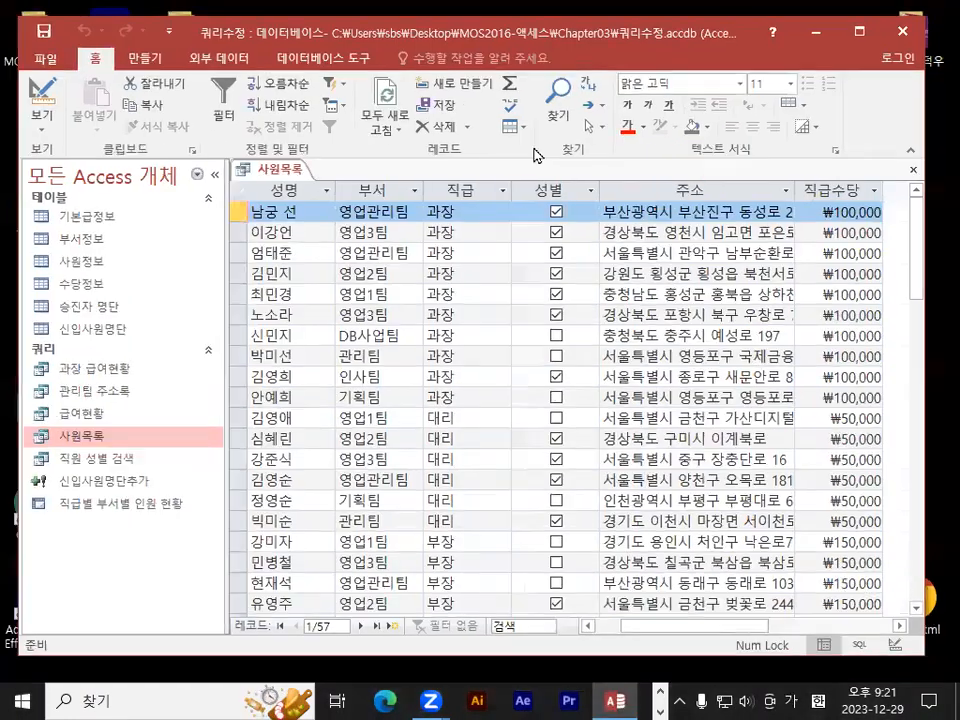
Step: Save the 사원목록 query and close it
click(44, 32)
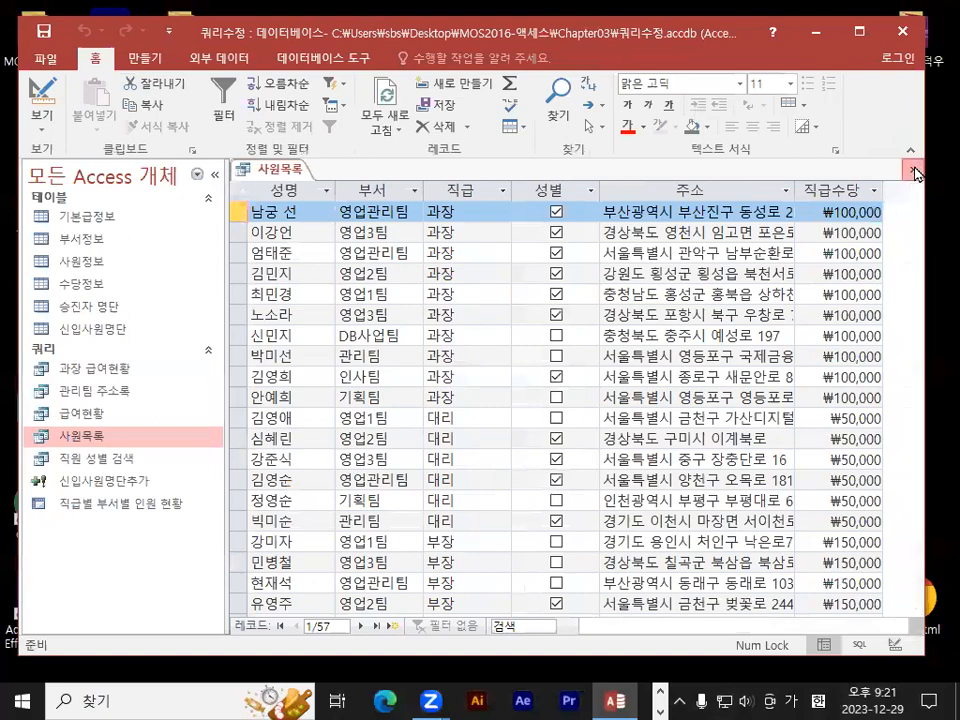
click(912, 169)
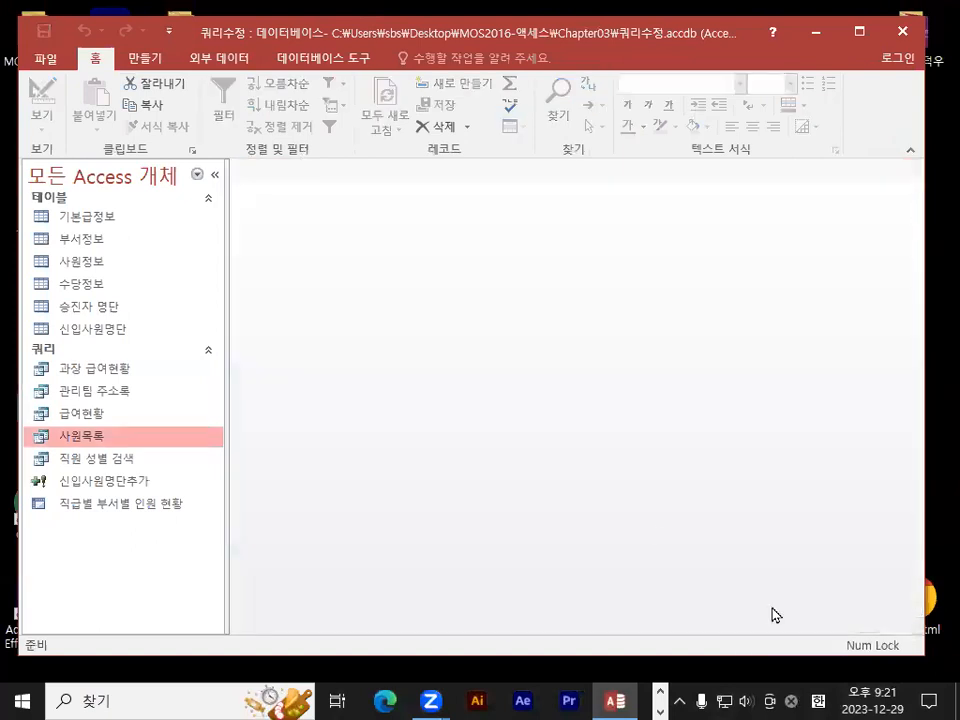
Step: Switch to the mos액세스설명.txt notes in Notepad and change the 쿼리문제 heading to "쿼리수정하는 문제"
key(alt+Tab)
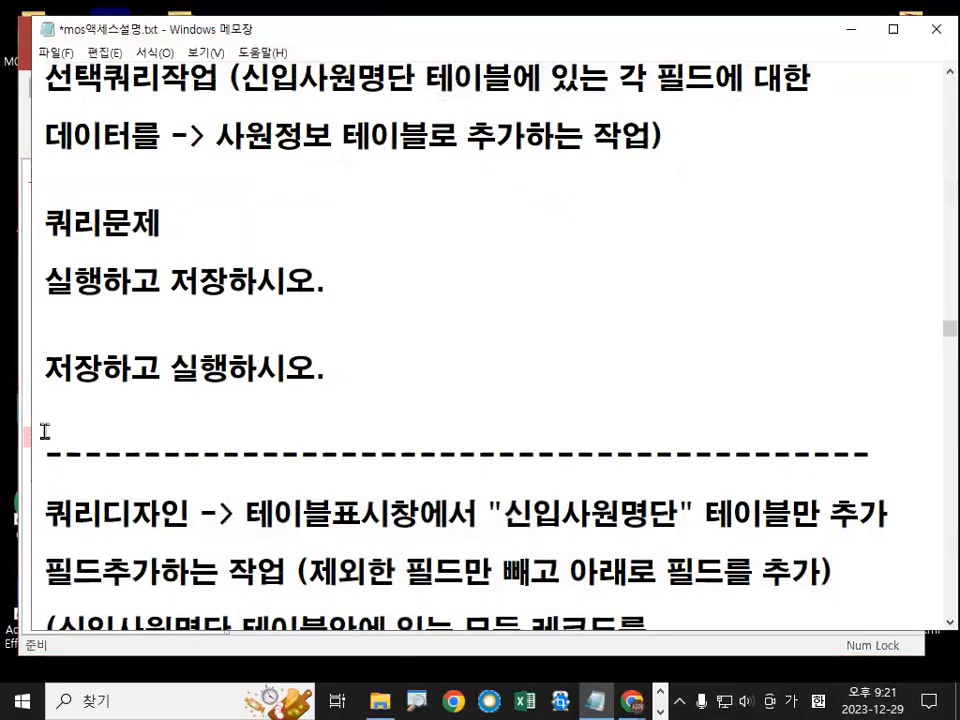
click(103, 222)
text(수정)
text(하느)
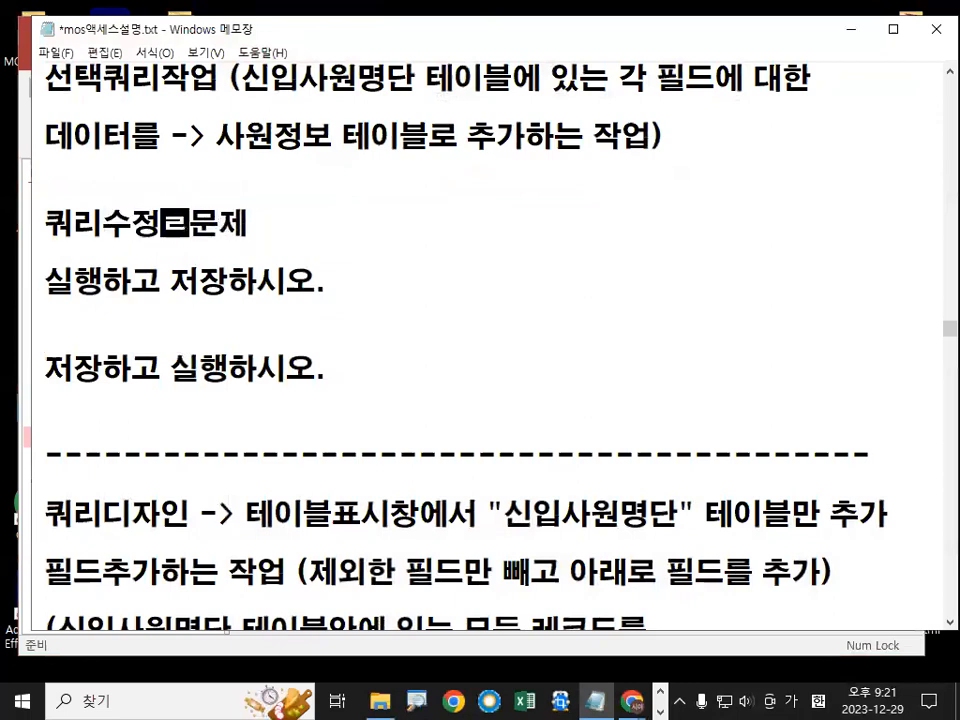
text(는 )
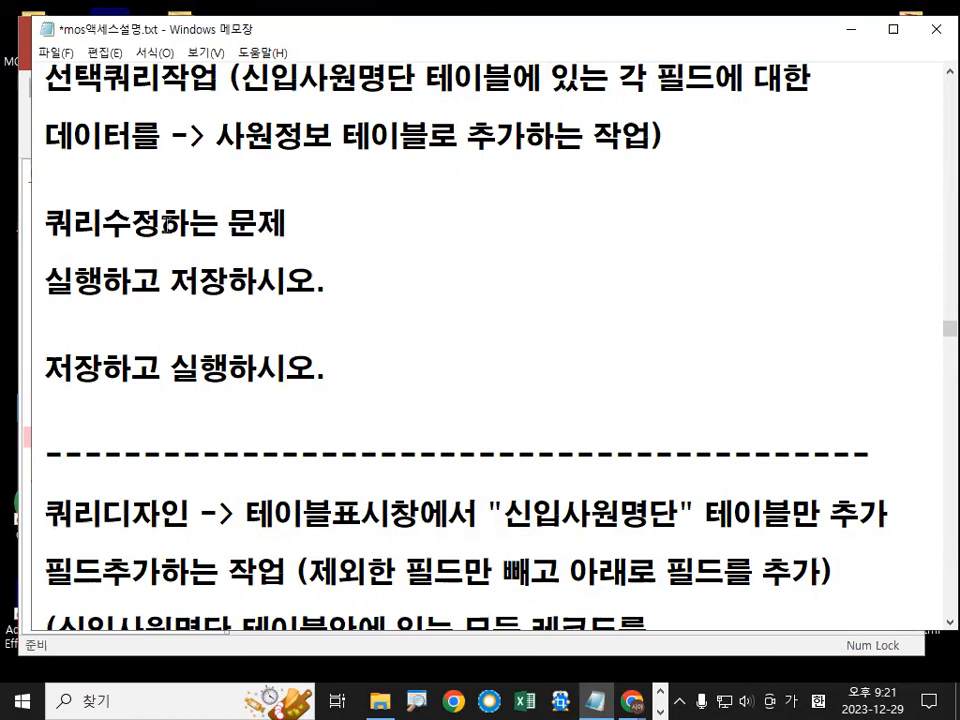
Step: Append 95% to the "실행하고 저장하시오." line and 5% to the "저장하고 실행하시오." line, removing the blank line between them
text( 95%)
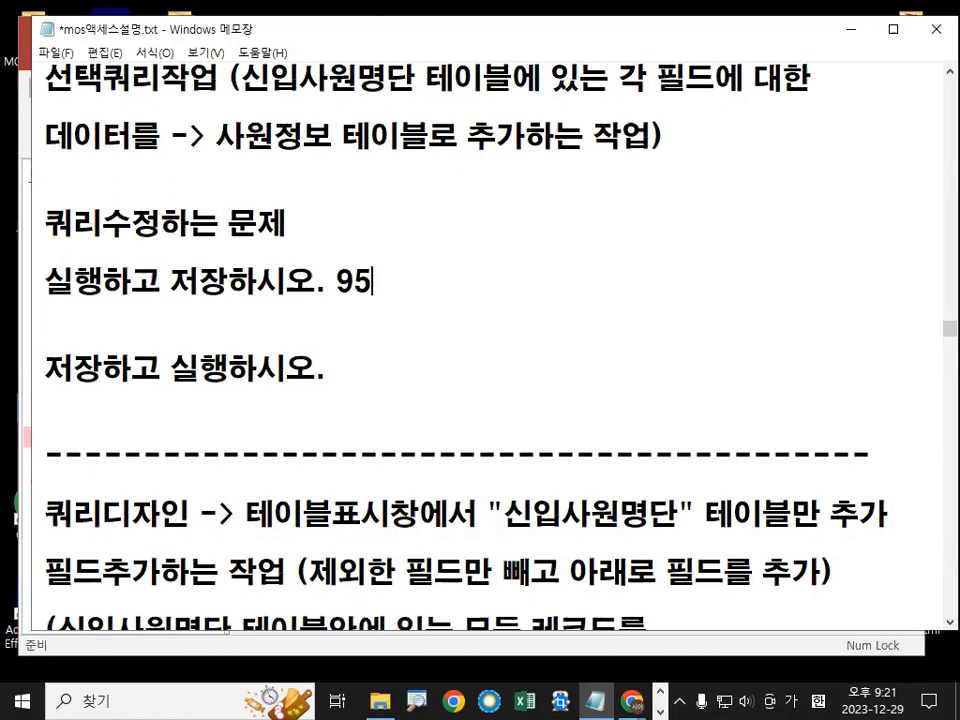
key(Down)
key(Delete)
key(End)
text(5%)
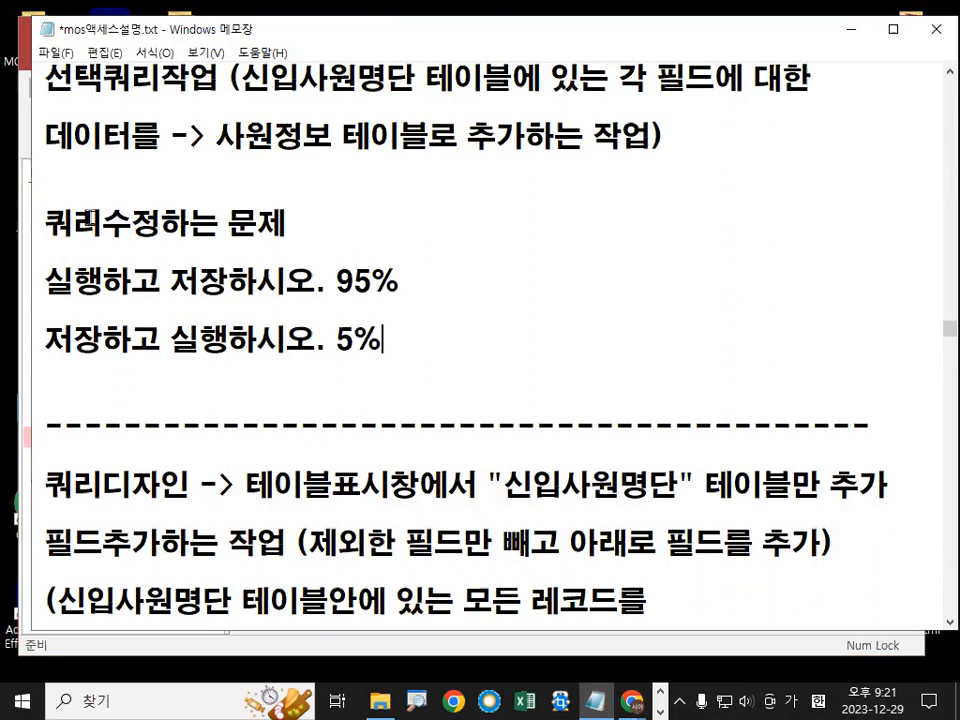
key(ctrl+2)
mouse_move(163, 221)
mouse_down()
mouse_move(110, 204)
mouse_move(158, 196)
mouse_up()
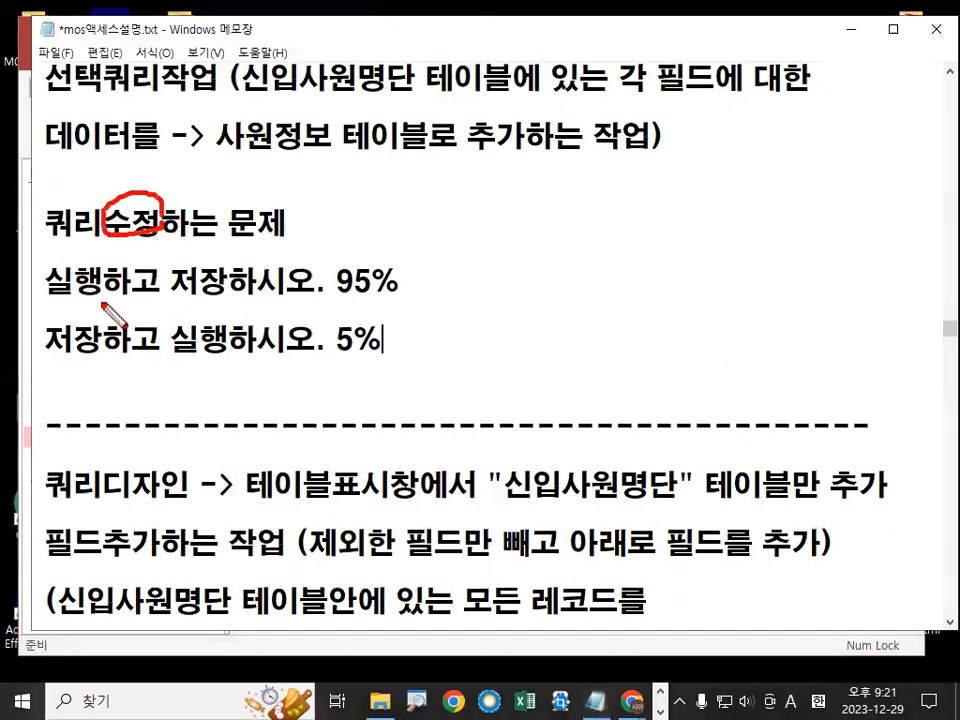
drag(96, 301, 86, 295)
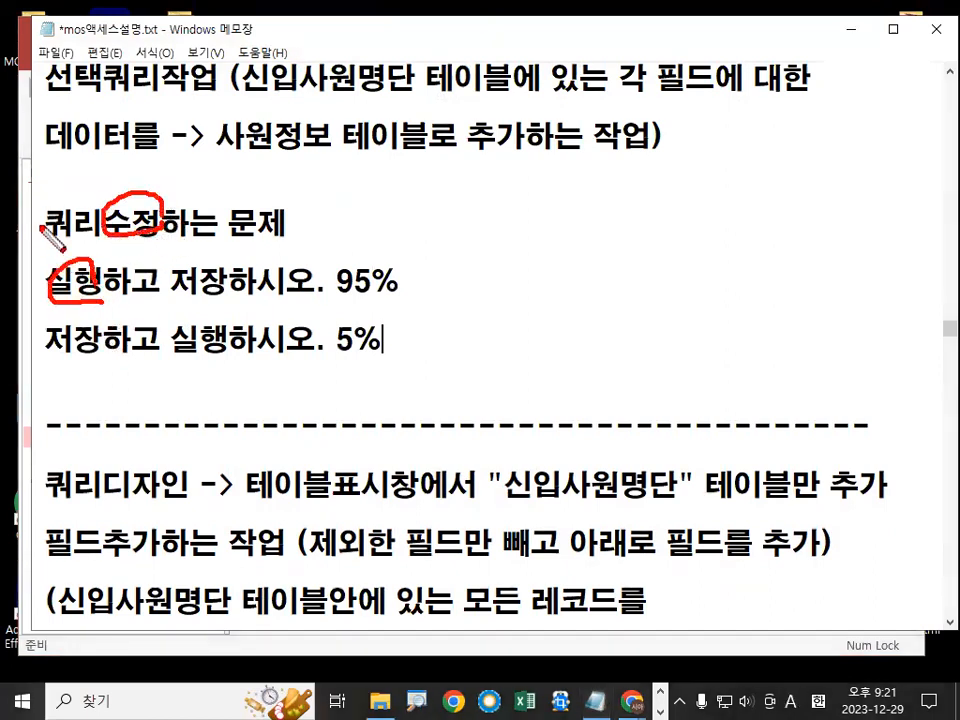
drag(42, 225, 128, 200)
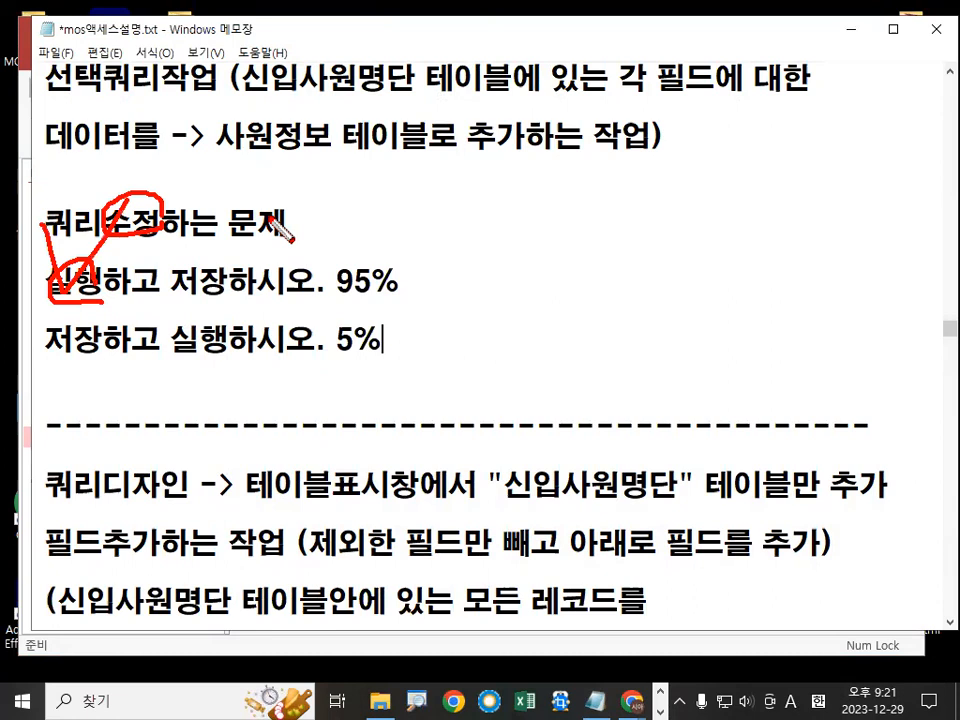
drag(174, 297, 232, 292)
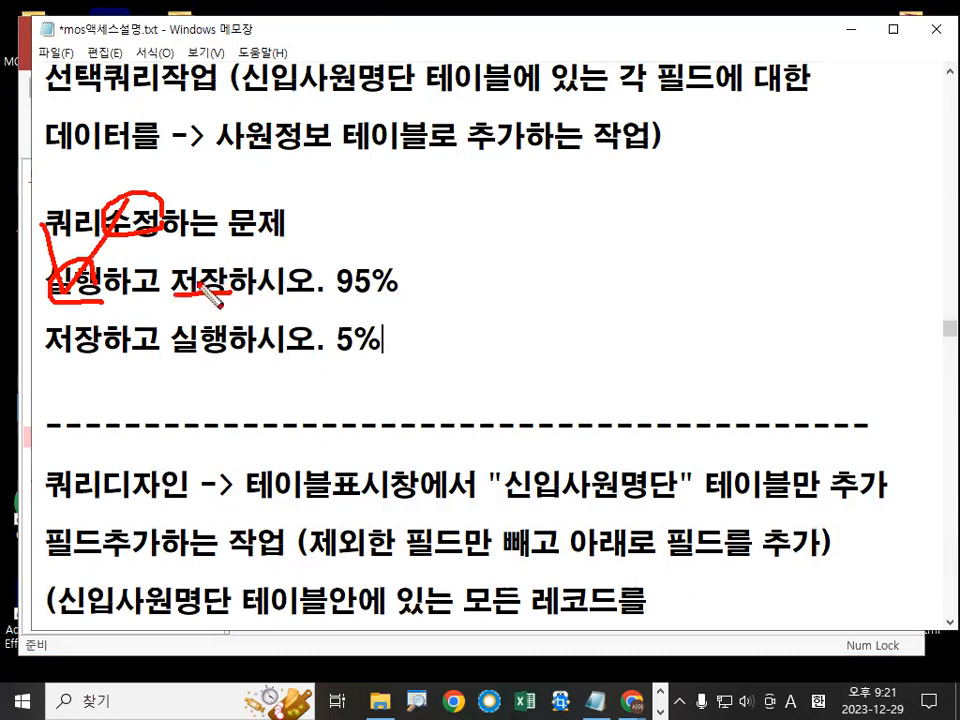
drag(100, 297, 276, 298)
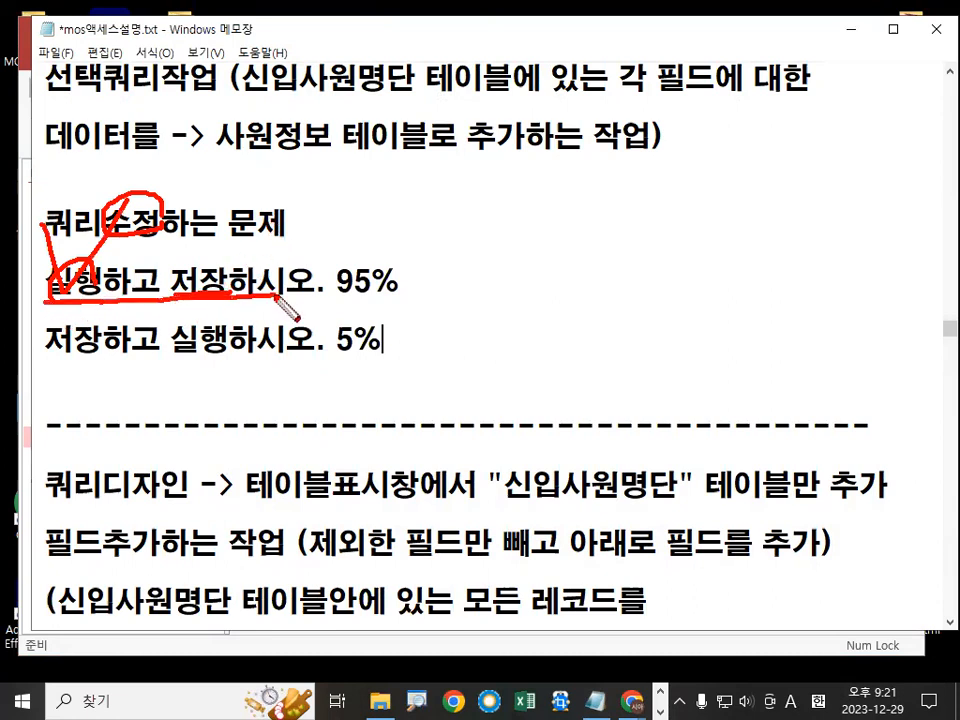
key(Escape)
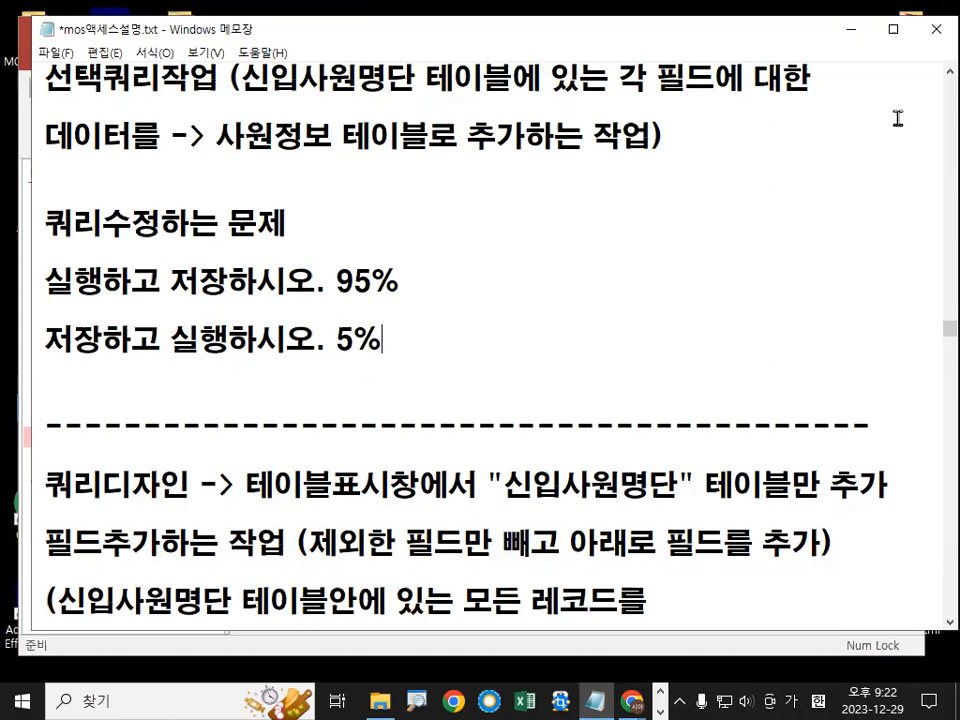
Step: Minimize the notes to return to Access and open the 급여현황 query in Design view
click(849, 29)
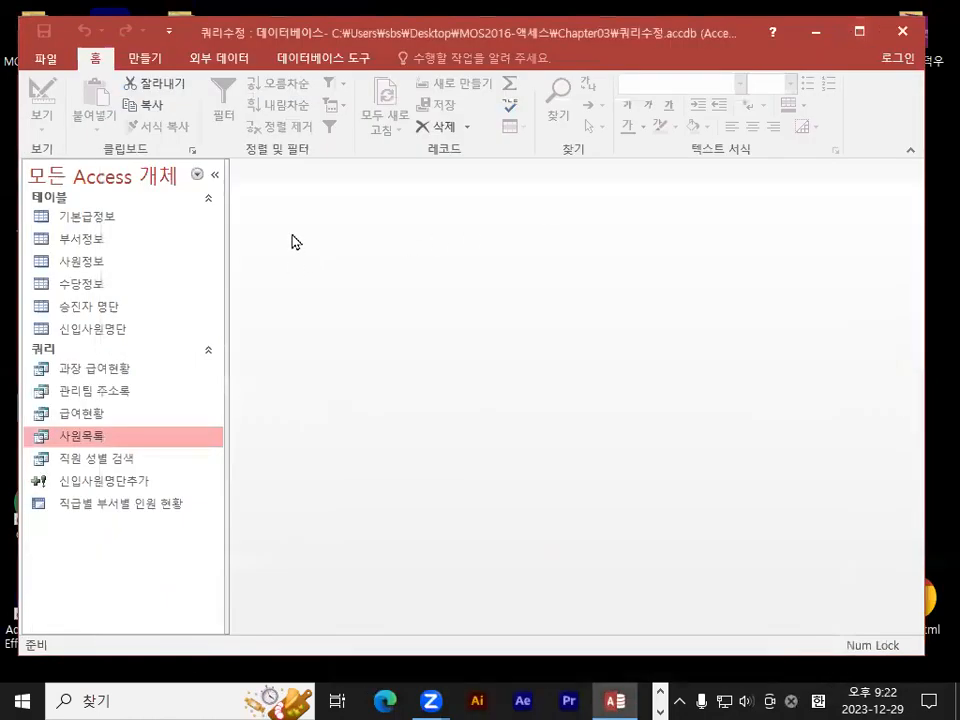
right_click(77, 418)
click(125, 448)
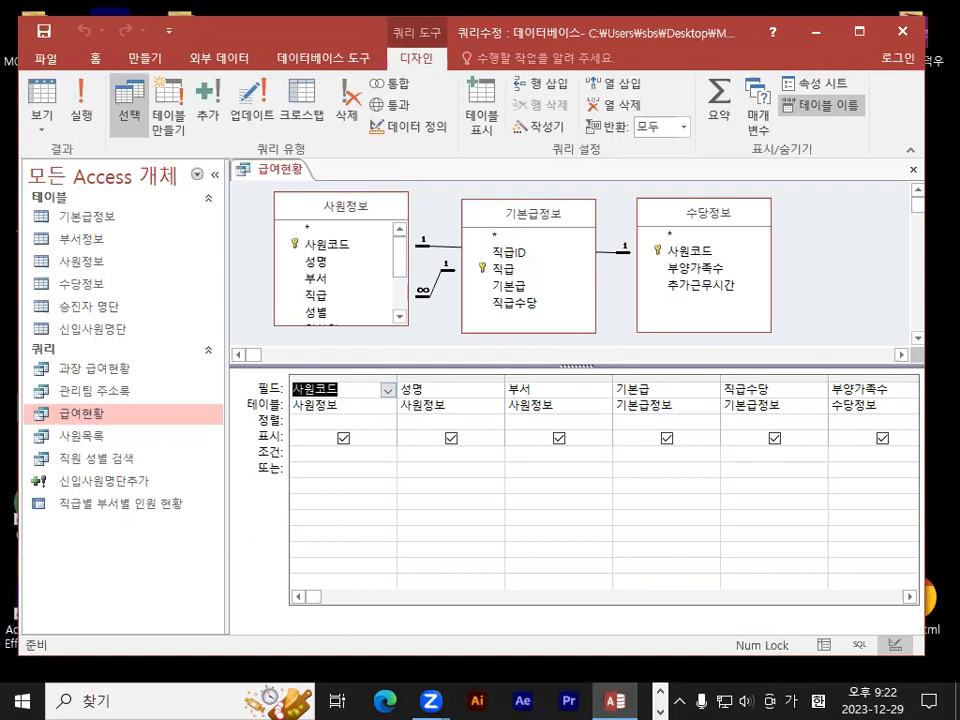
key(ctrl+1)
click(806, 381)
drag(826, 351, 635, 620)
drag(661, 411, 747, 543)
key(Escape)
click(909, 596)
click(909, 596)
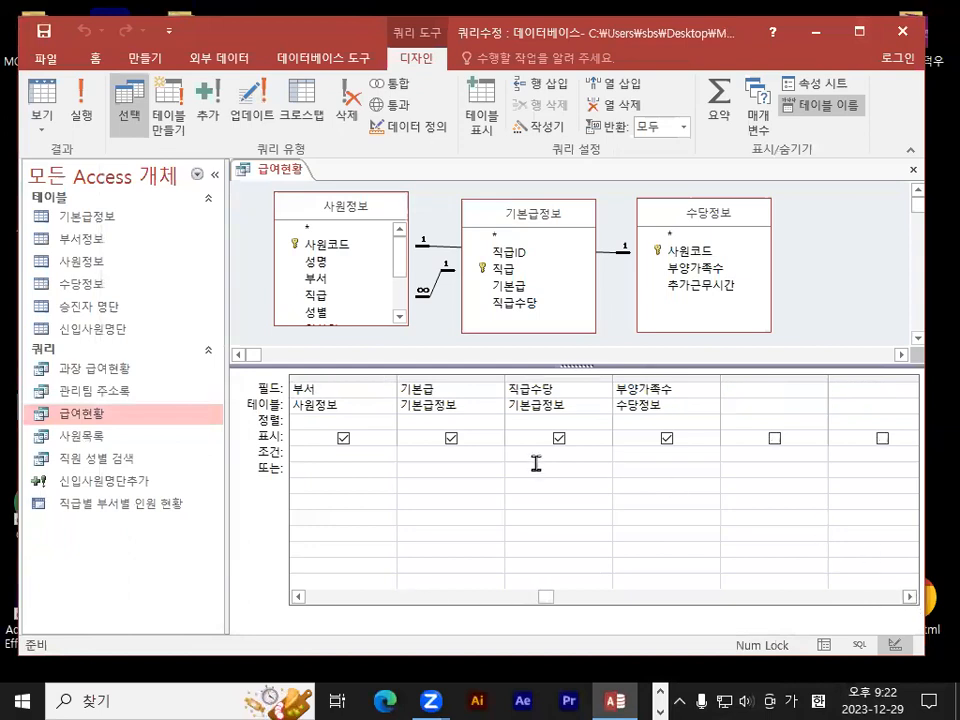
key(ctrl+1)
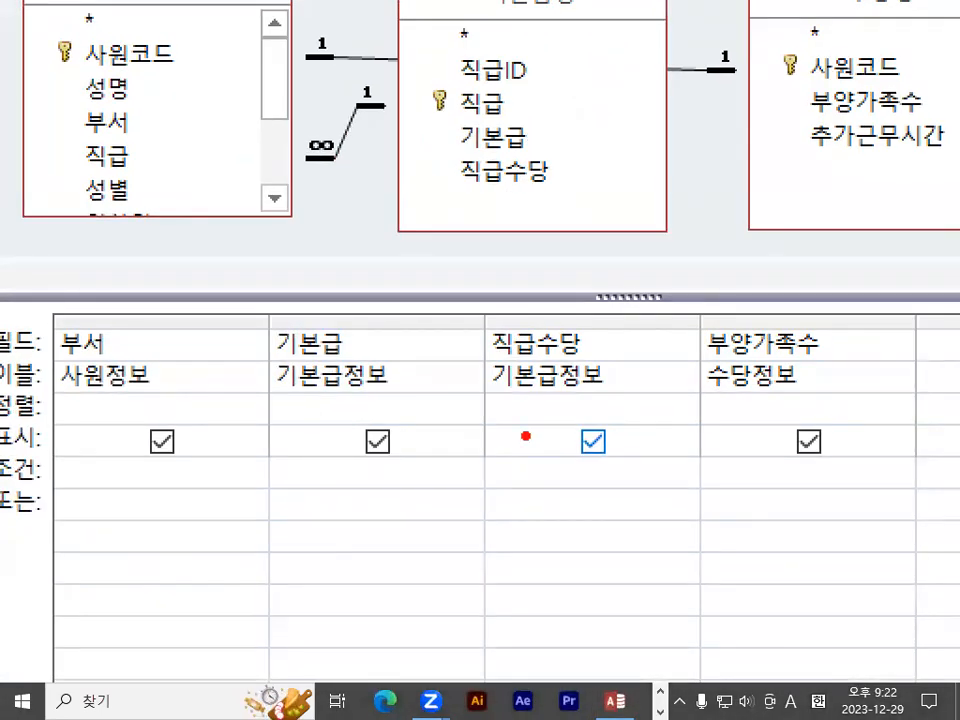
mouse_move(613, 378)
mouse_down()
mouse_move(553, 401)
mouse_move(541, 297)
mouse_move(611, 382)
mouse_up()
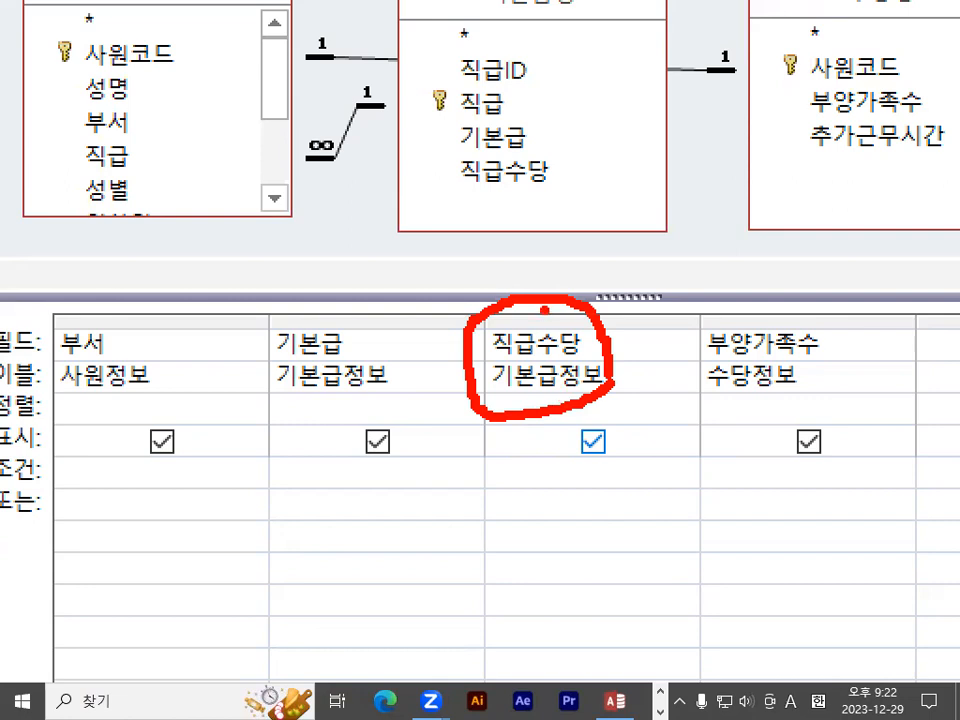
drag(545, 283, 637, 250)
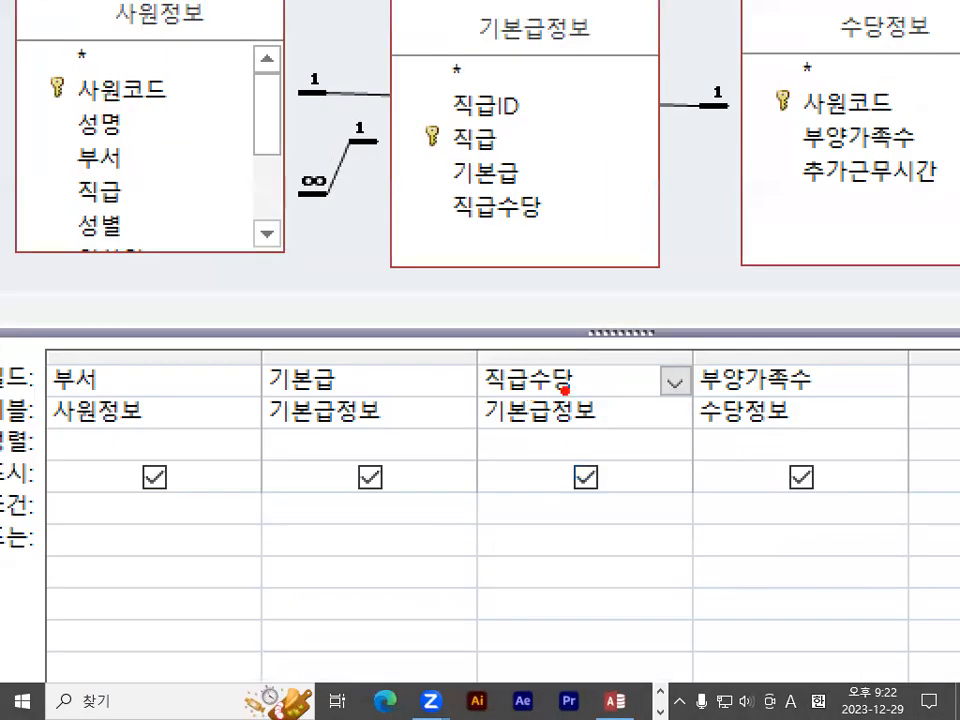
mouse_move(605, 408)
mouse_down()
mouse_move(497, 444)
mouse_move(551, 343)
mouse_move(582, 392)
mouse_up()
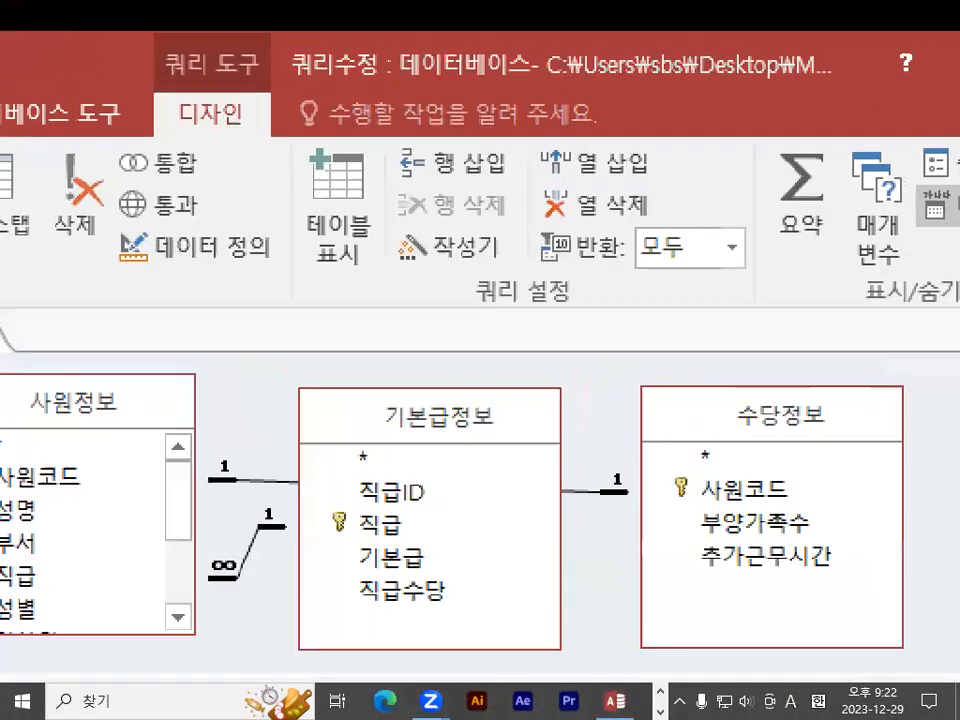
mouse_move(586, 288)
mouse_down()
mouse_move(509, 313)
mouse_move(463, 279)
mouse_move(580, 293)
mouse_up()
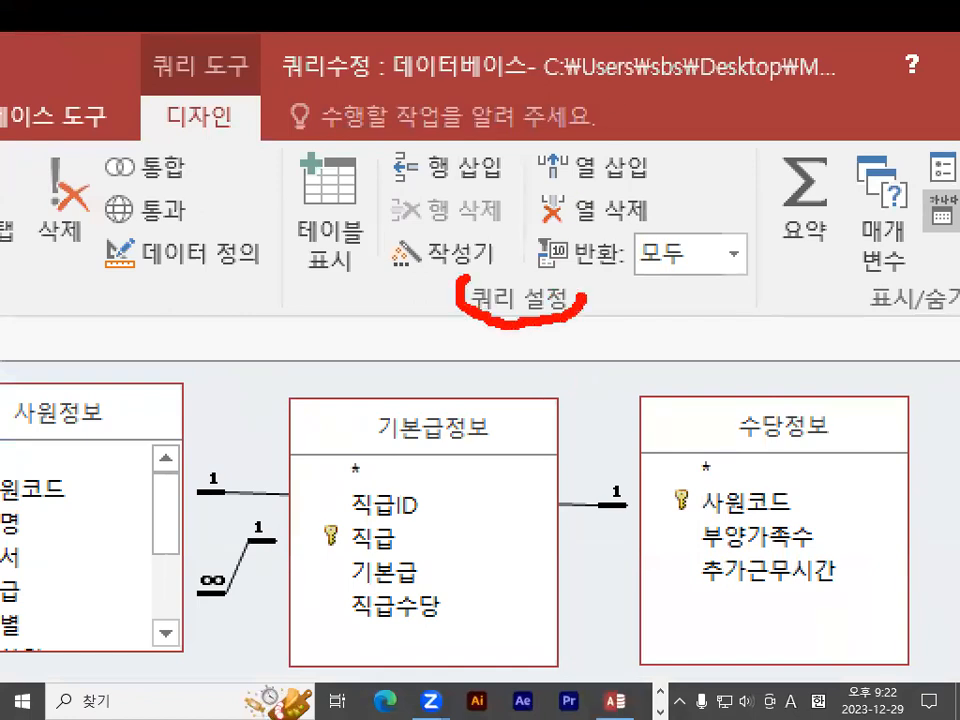
mouse_move(640, 222)
mouse_down()
mouse_move(560, 236)
mouse_move(600, 190)
mouse_move(685, 210)
mouse_up()
key(Escape)
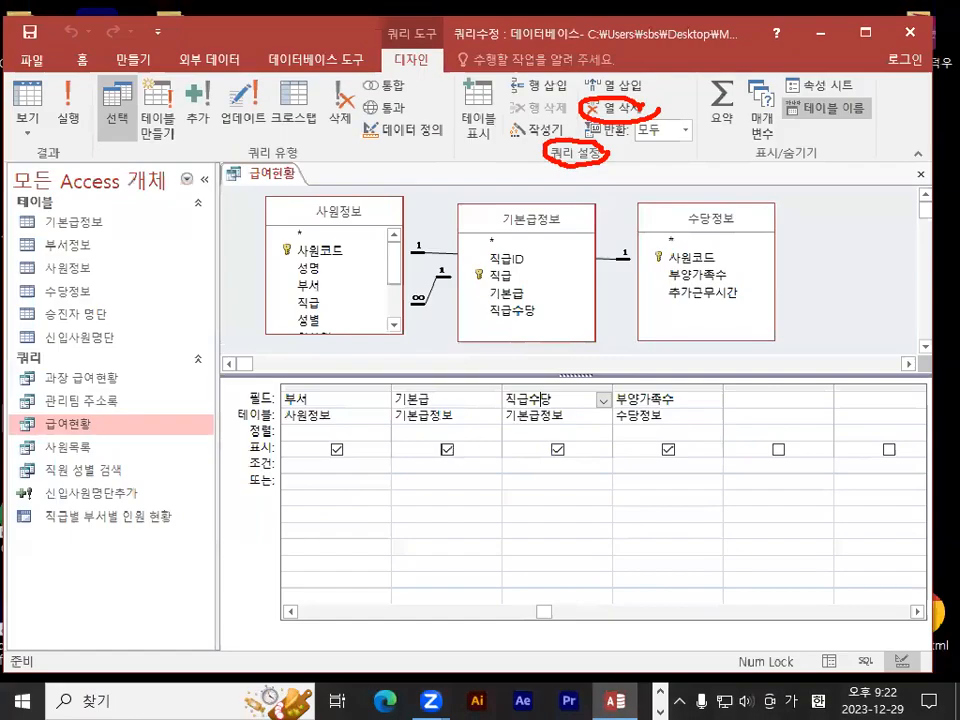
key(ctrl+1)
mouse_move(632, 432)
mouse_down()
mouse_move(536, 477)
mouse_move(510, 333)
mouse_move(632, 434)
mouse_up()
mouse_move(545, 284)
mouse_down()
mouse_move(545, 301)
mouse_move(686, 115)
mouse_up()
drag(556, 324, 560, 582)
drag(536, 527, 560, 582)
key(Escape)
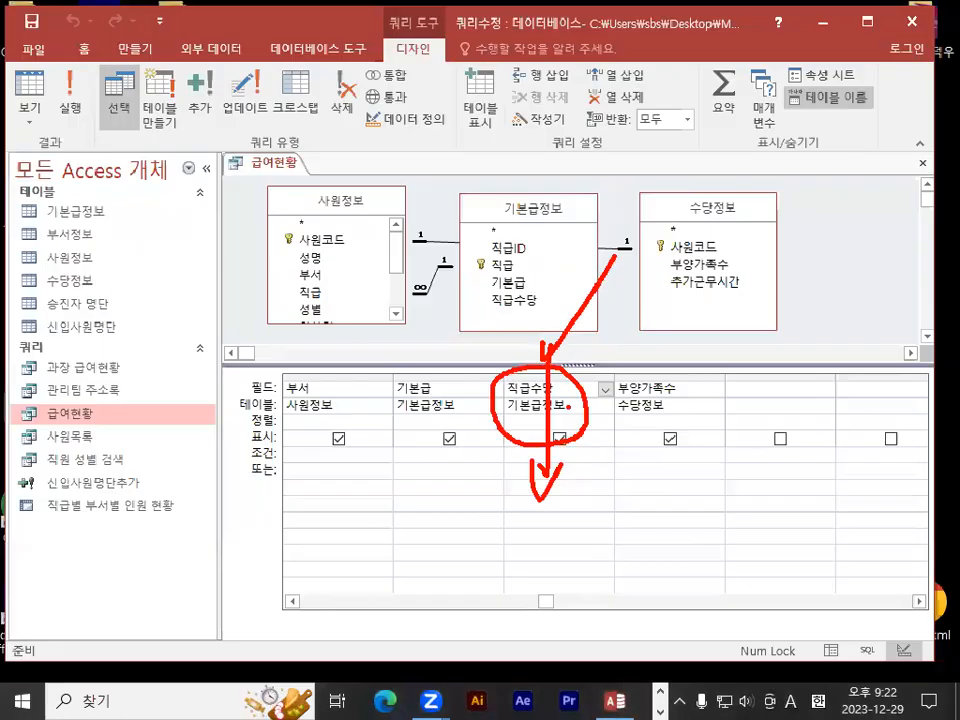
Step: Delete the 직급수당 column from the 급여현황 query design and run the query
click(620, 106)
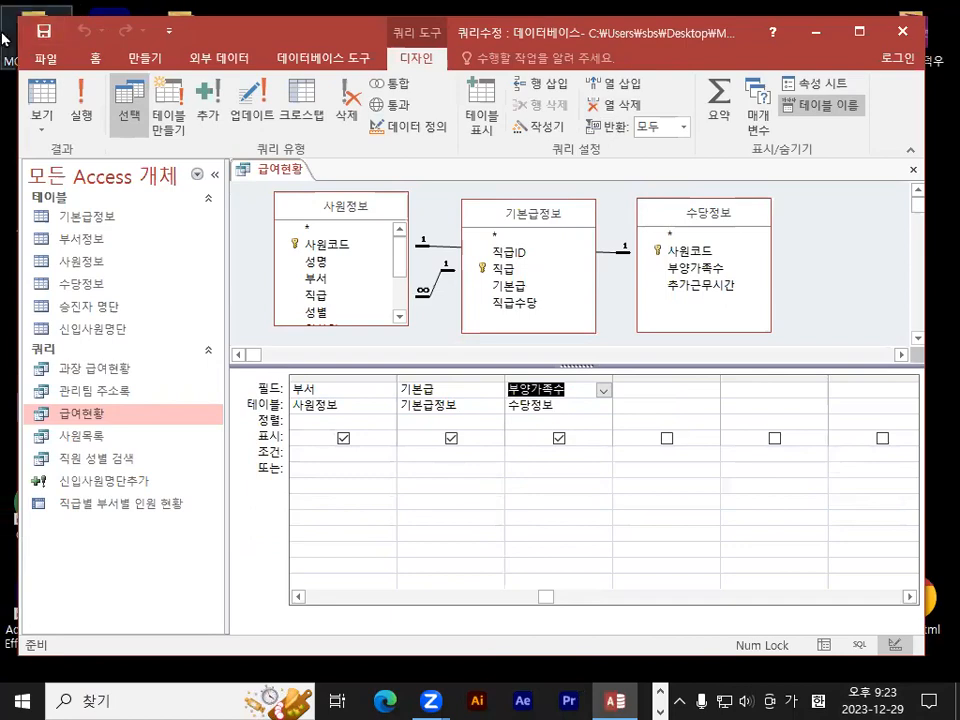
click(80, 102)
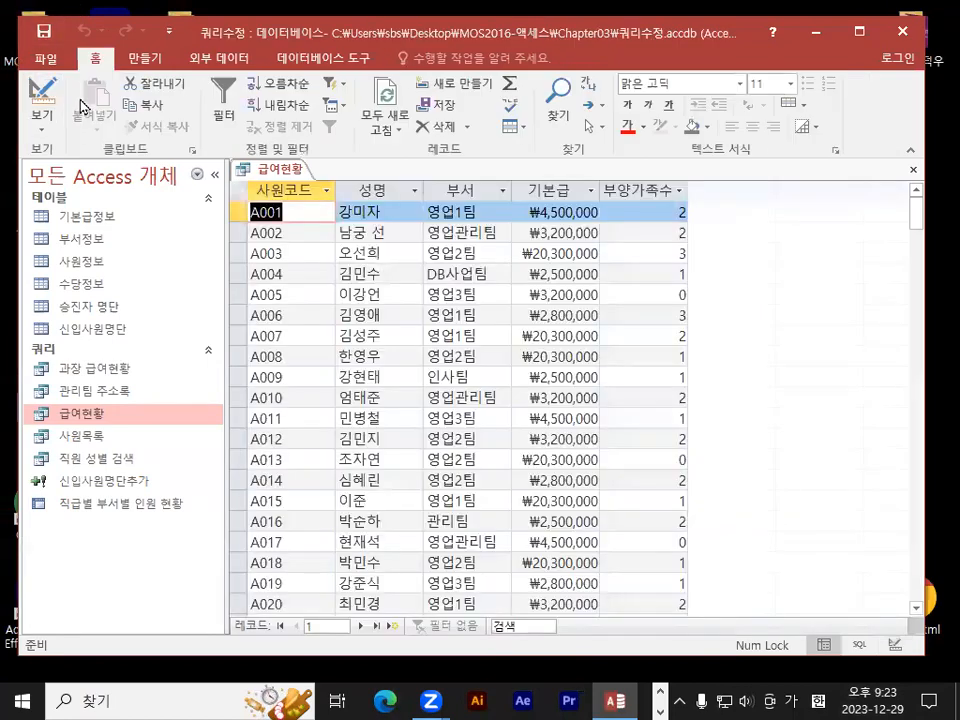
key(ctrl+1)
click(569, 186)
drag(770, 205, 728, 122)
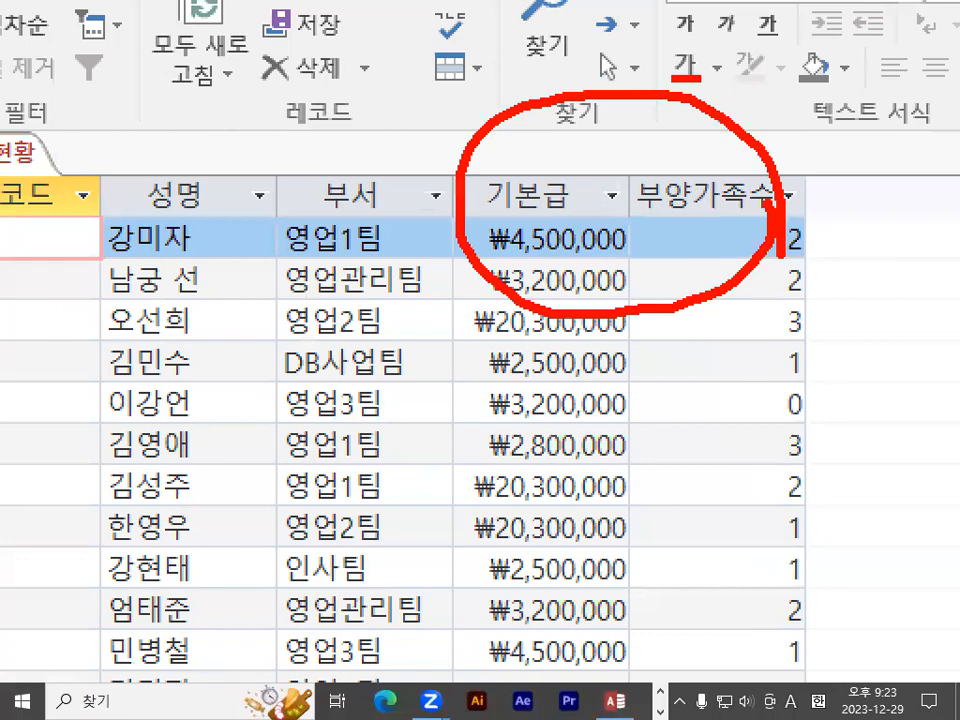
key(Escape)
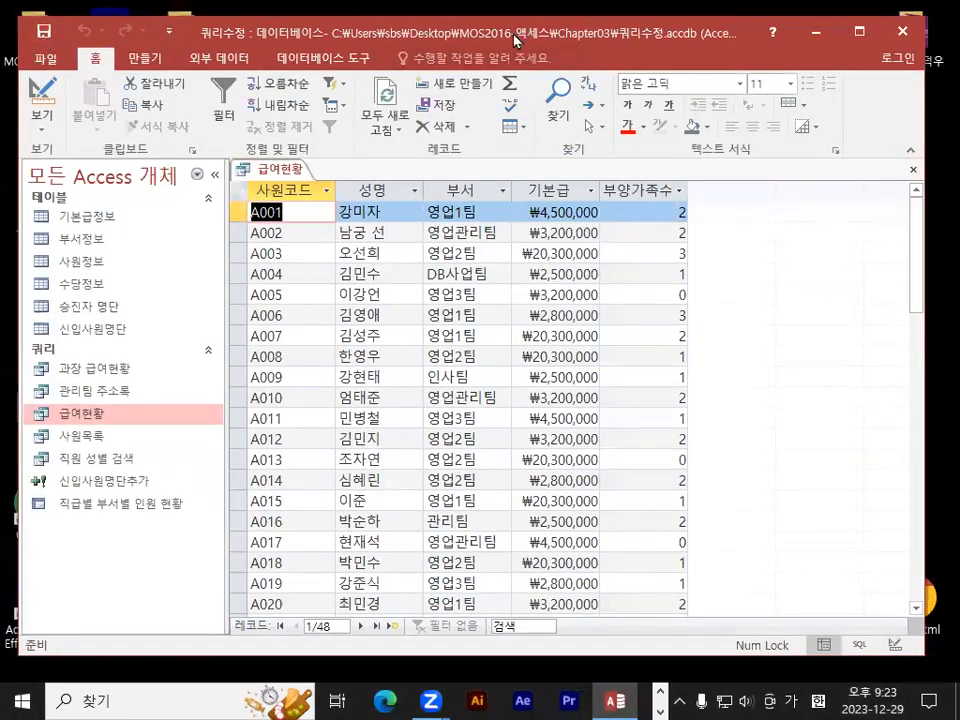
drag(508, 34, 534, 78)
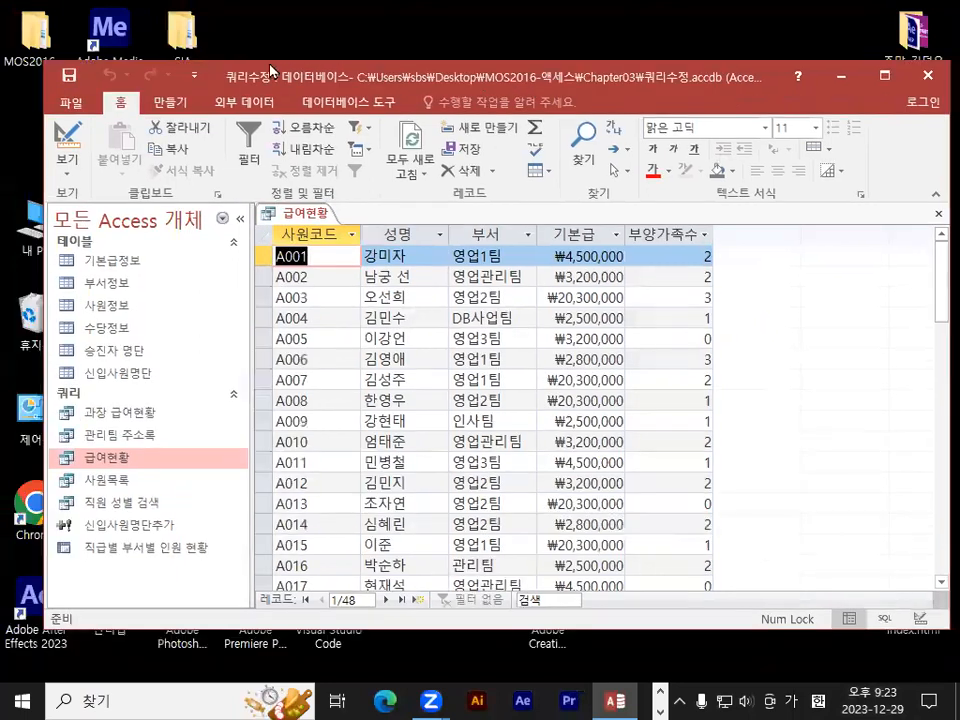
drag(356, 77, 336, 78)
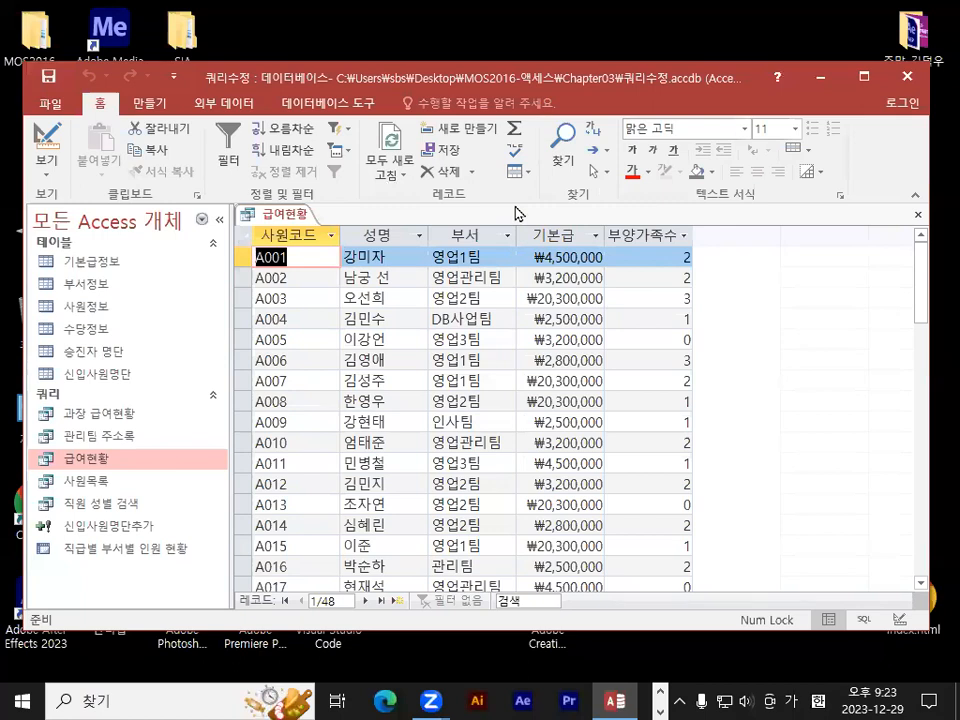
Step: Save the modified 급여현황 query and close it
click(49, 79)
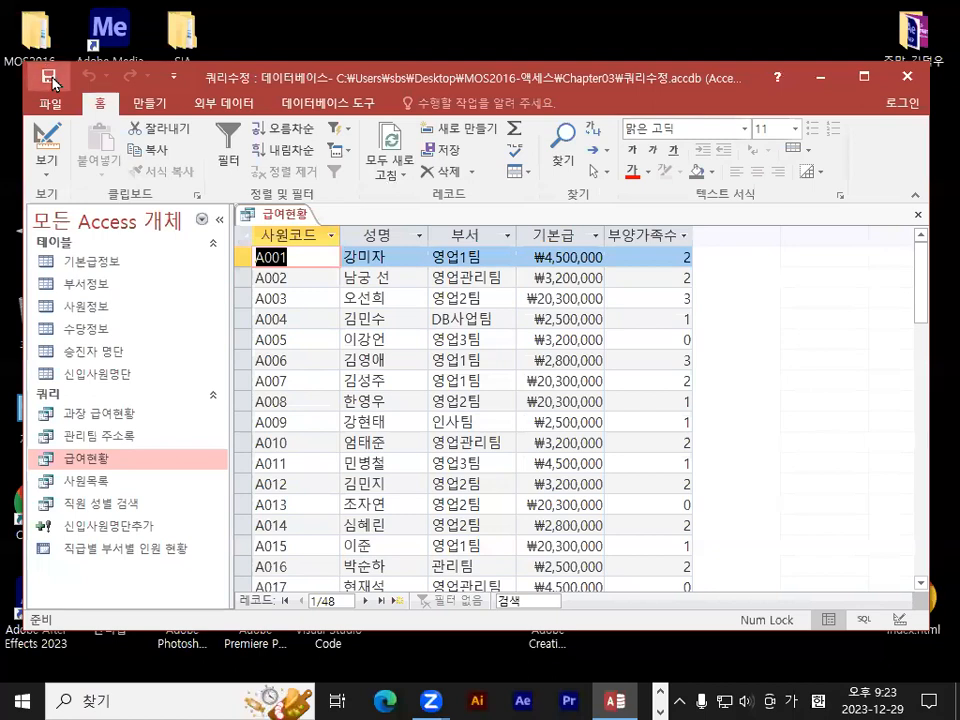
click(915, 213)
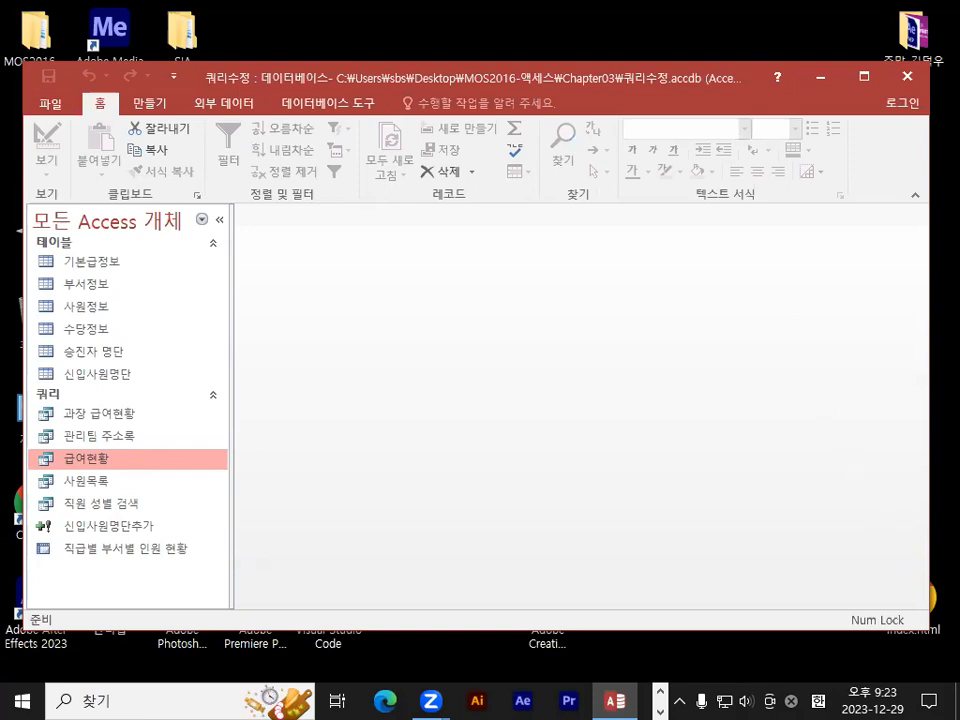
Step: Switch to the Notepad notes and insert "<비교>" in front of the "테이블 특정필드 숨기기" line below the dashed divider
click(660, 691)
click(597, 701)
scroll(555, 550, down, 4)
scroll(545, 525, down, 5)
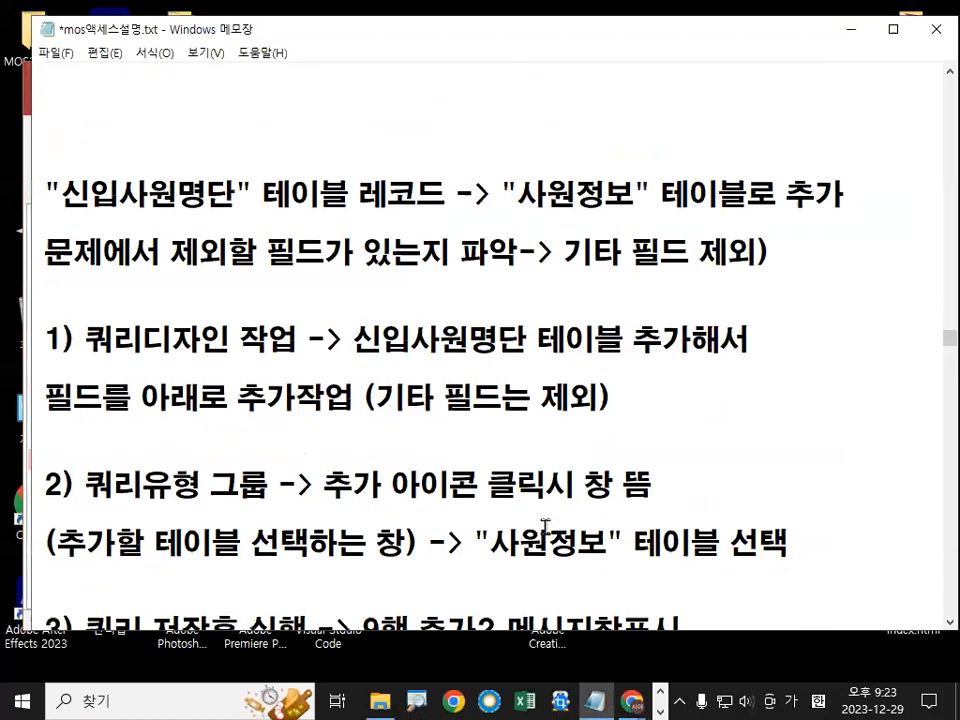
scroll(552, 520, down, 1)
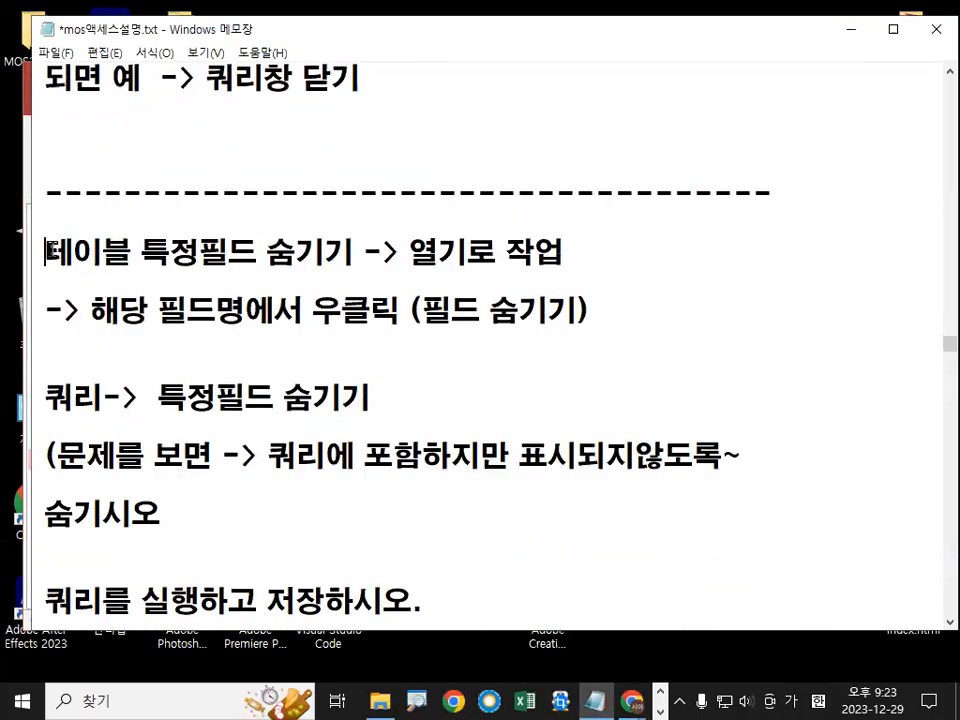
click(92, 221)
key(Return)
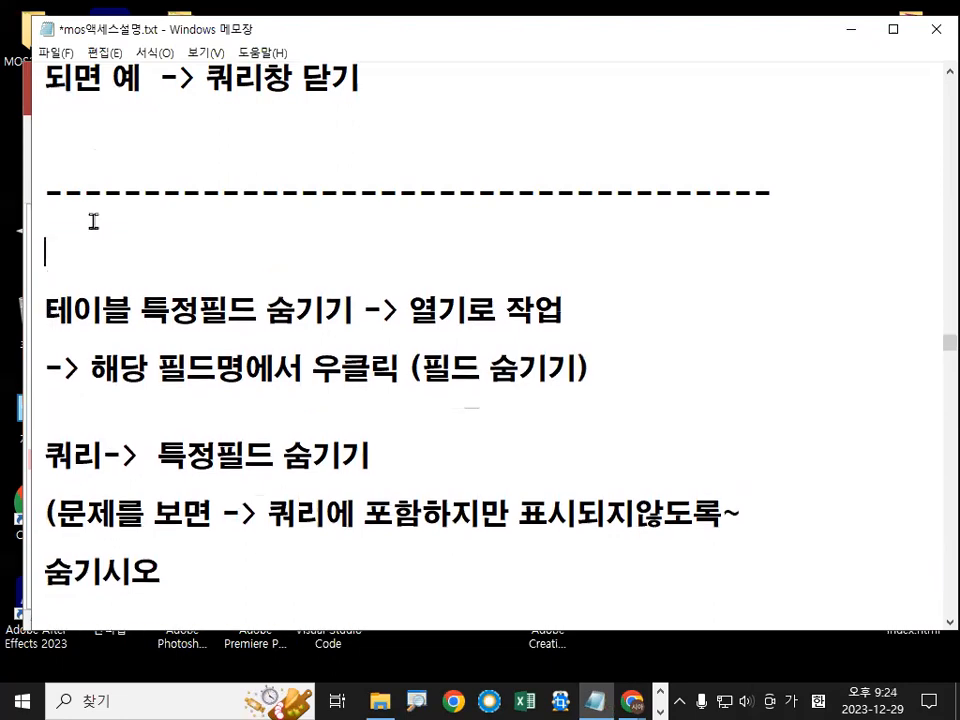
text(<비교>)
key(Delete)
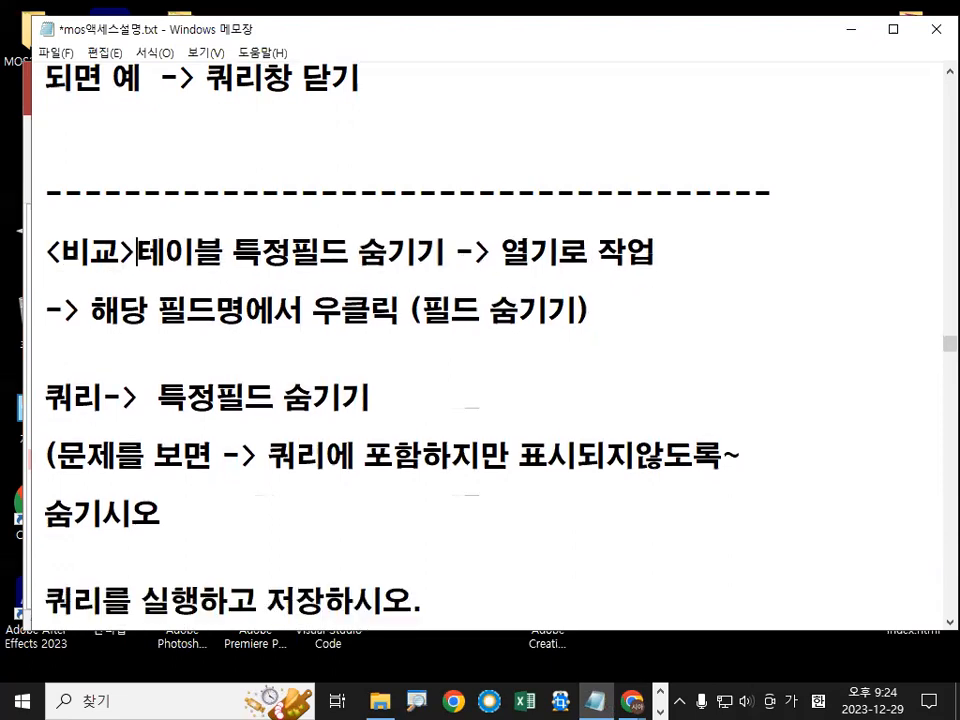
Step: Change "테이블" to "테이블에서" in the "<비교>" line of the notes
text(작업)
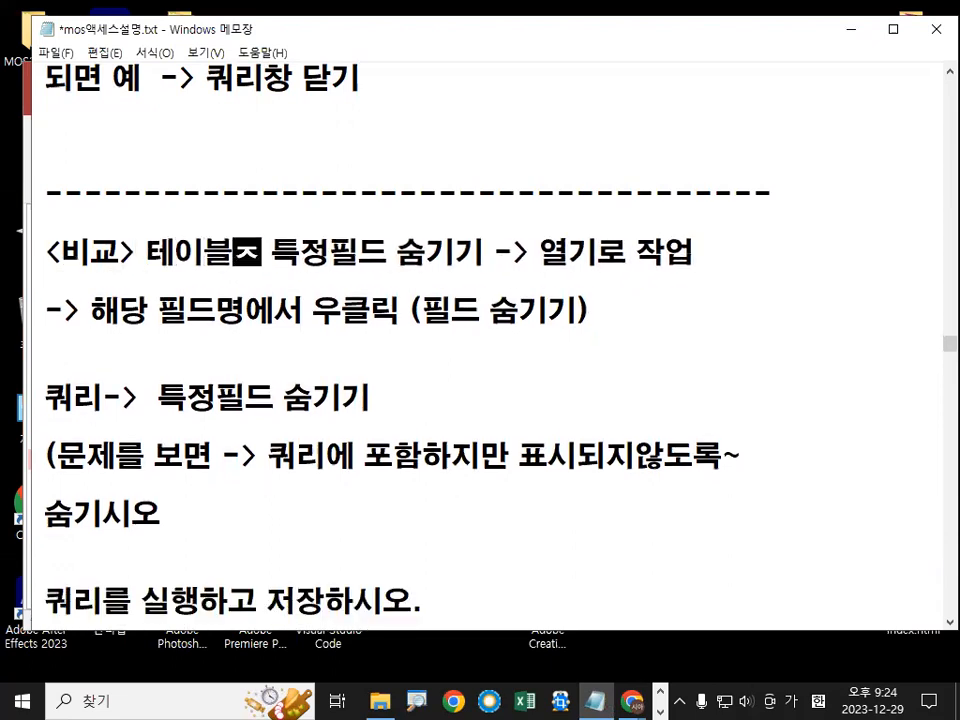
key(BackSpace)
key(BackSpace)
key(BackSpace)
key(BackSpace)
text(에서)
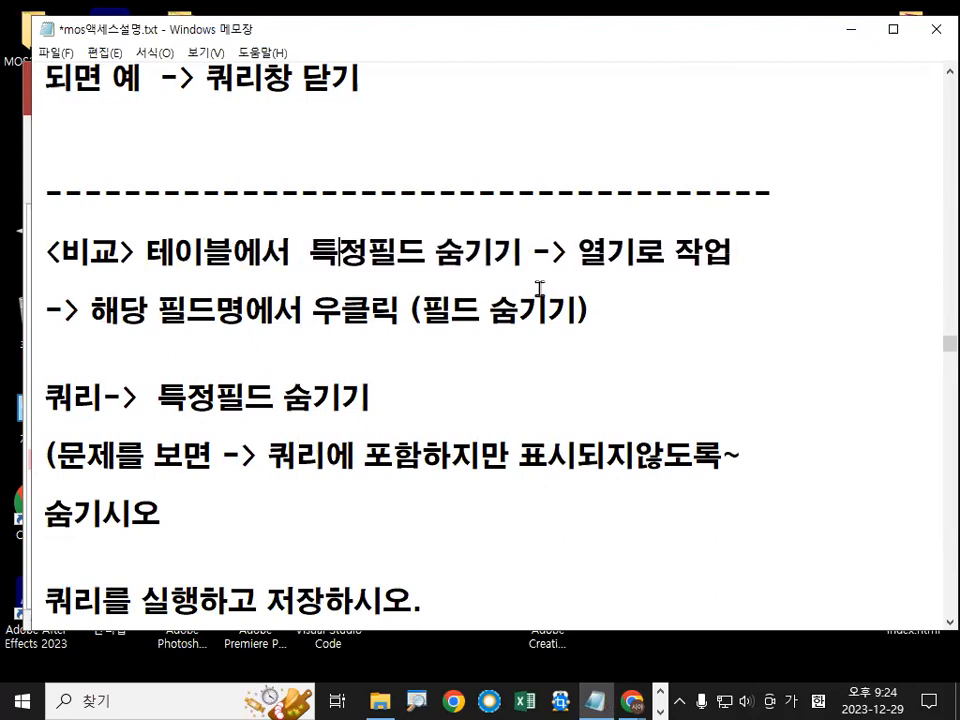
drag(579, 253, 720, 258)
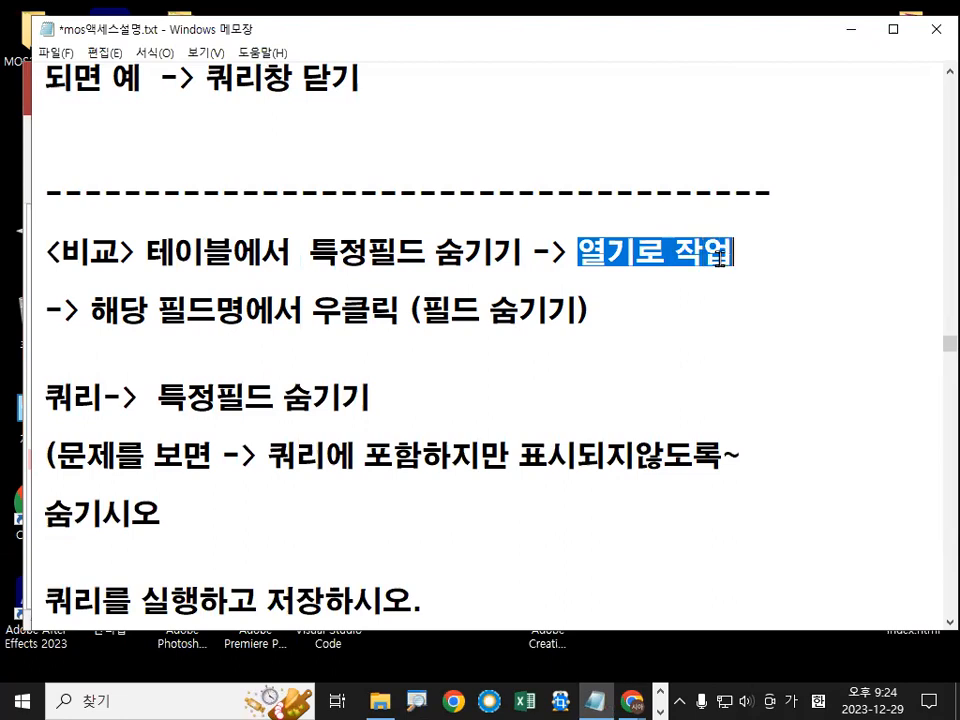
drag(90, 310, 233, 311)
drag(313, 312, 562, 312)
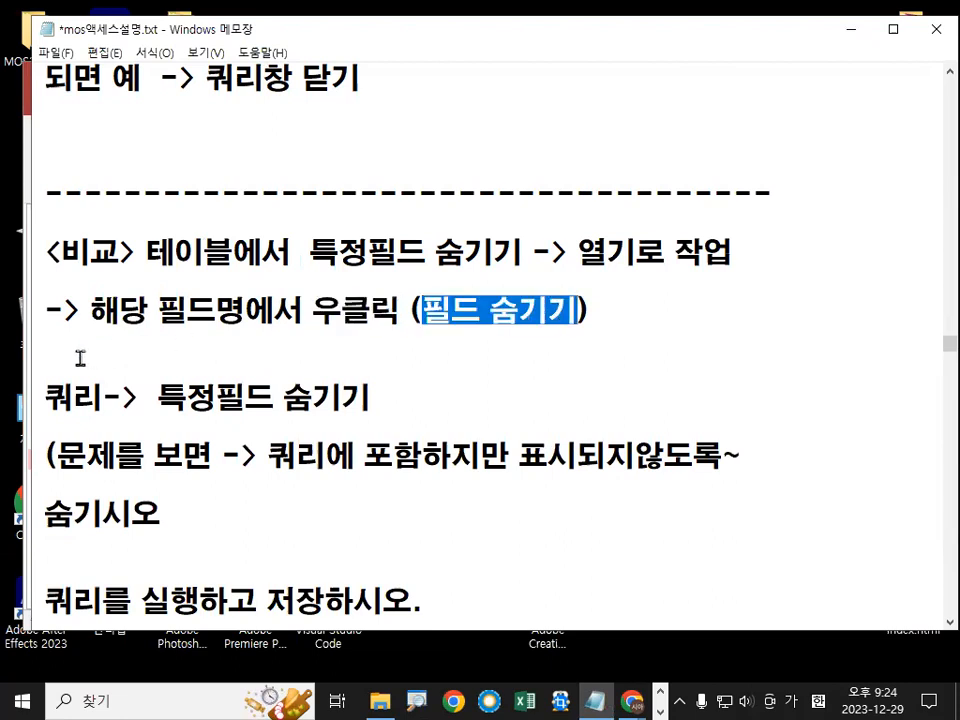
click(43, 396)
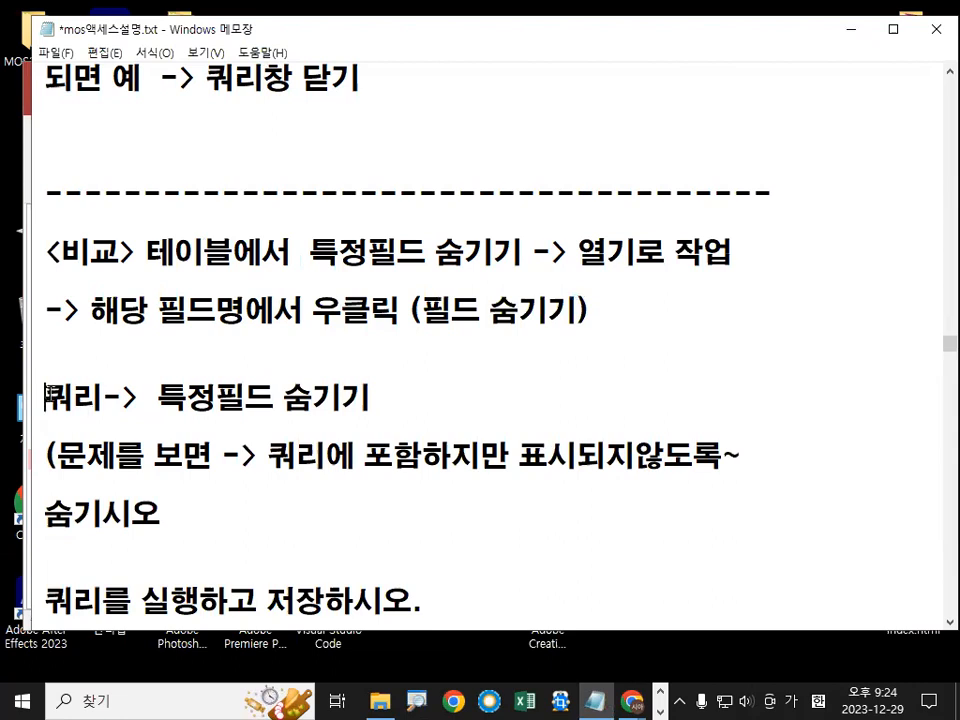
drag(45, 396, 97, 396)
drag(578, 252, 750, 253)
click(275, 397)
Step: Append "-> 디자인보기 화면에서 작업수행" to the "쿼리-> 특정필드 숨기기" line
click(384, 398)
text(-> 디자인보기)
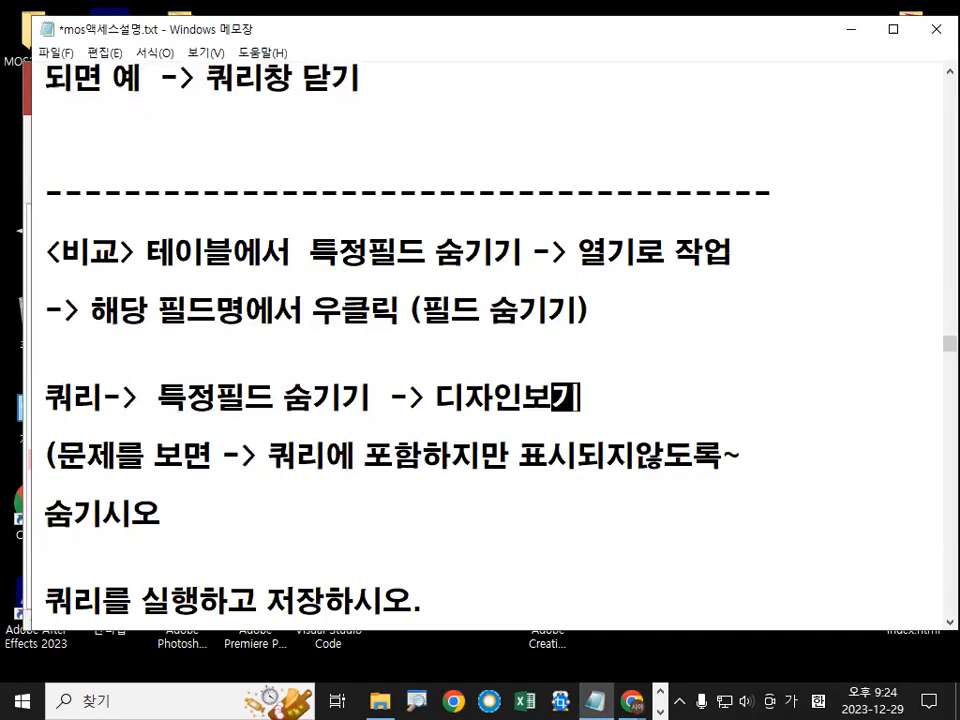
text( 화면에서 )
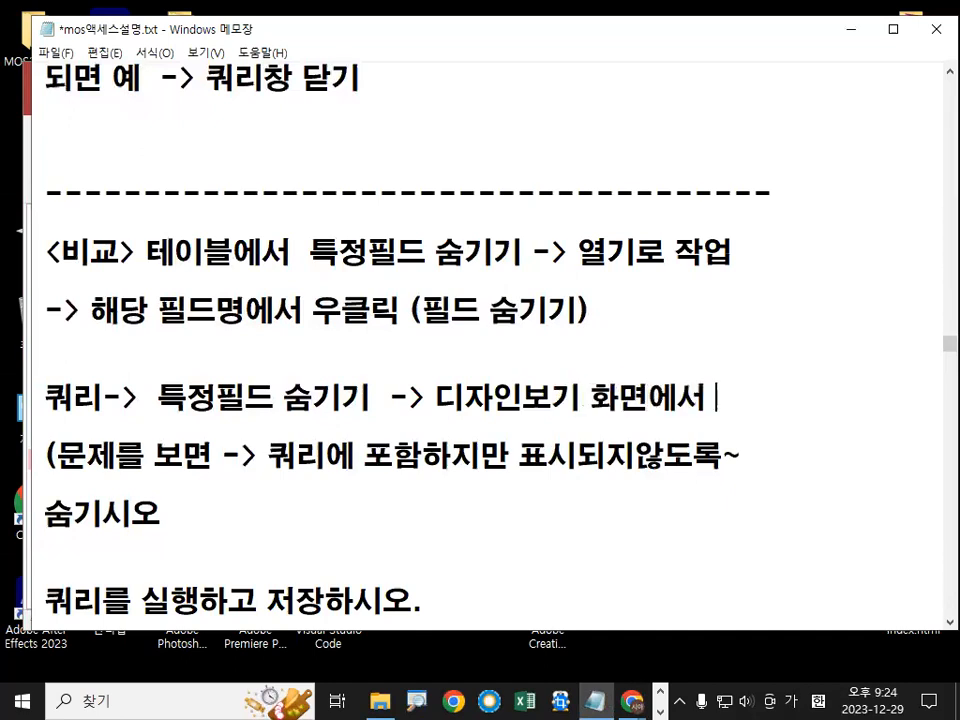
text(작업수행)
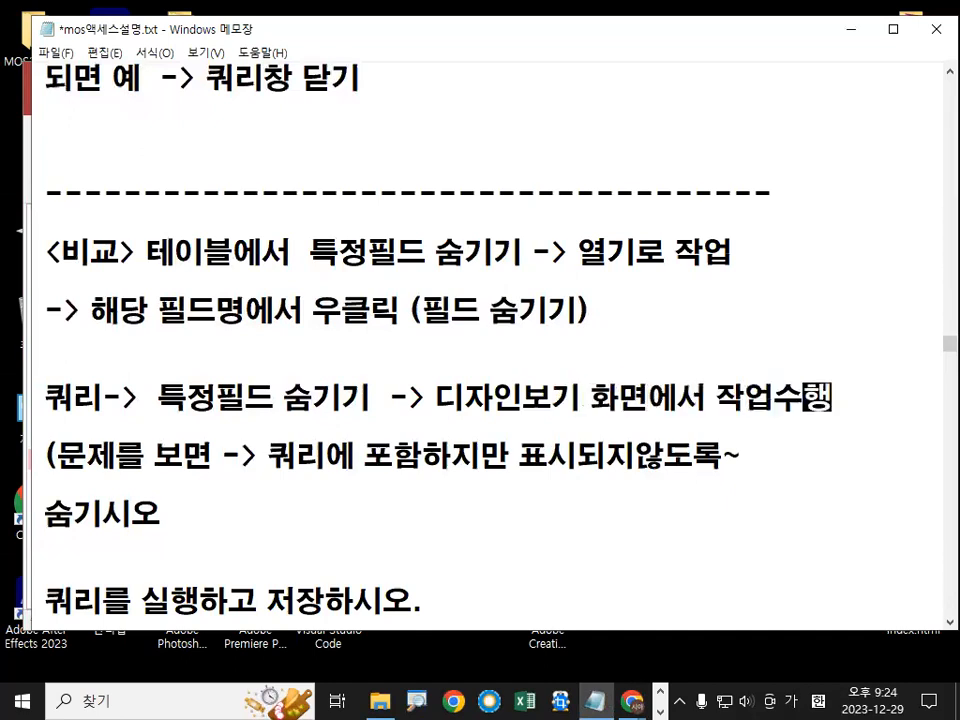
Step: Remove the opening parenthesis before "문제를 보면" and join the "숨기시오" line onto the end of that line
key(Down)
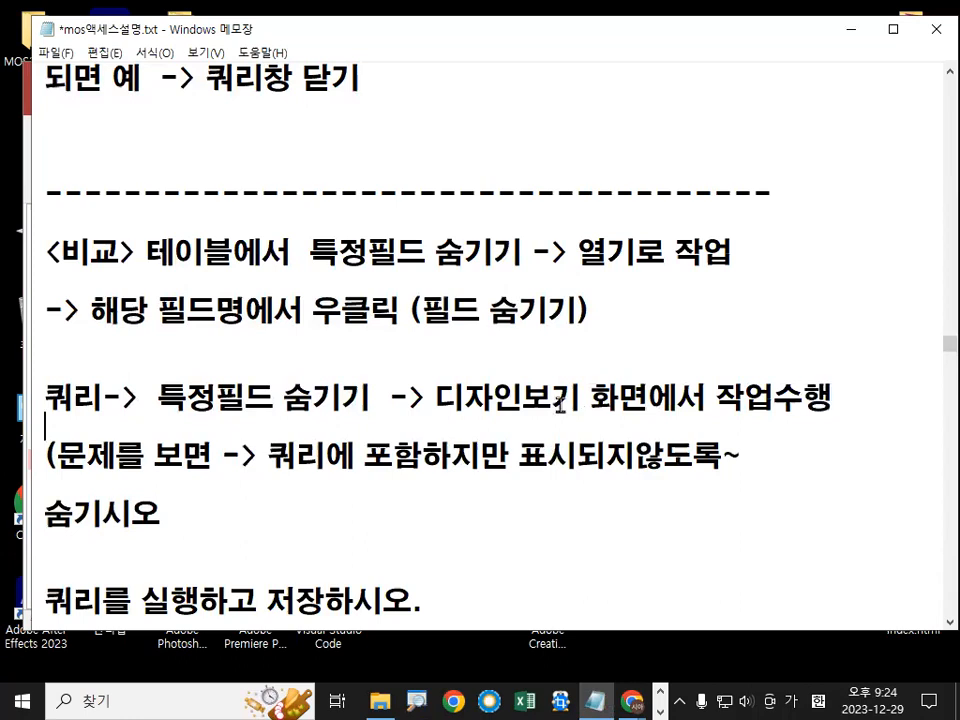
key(Delete)
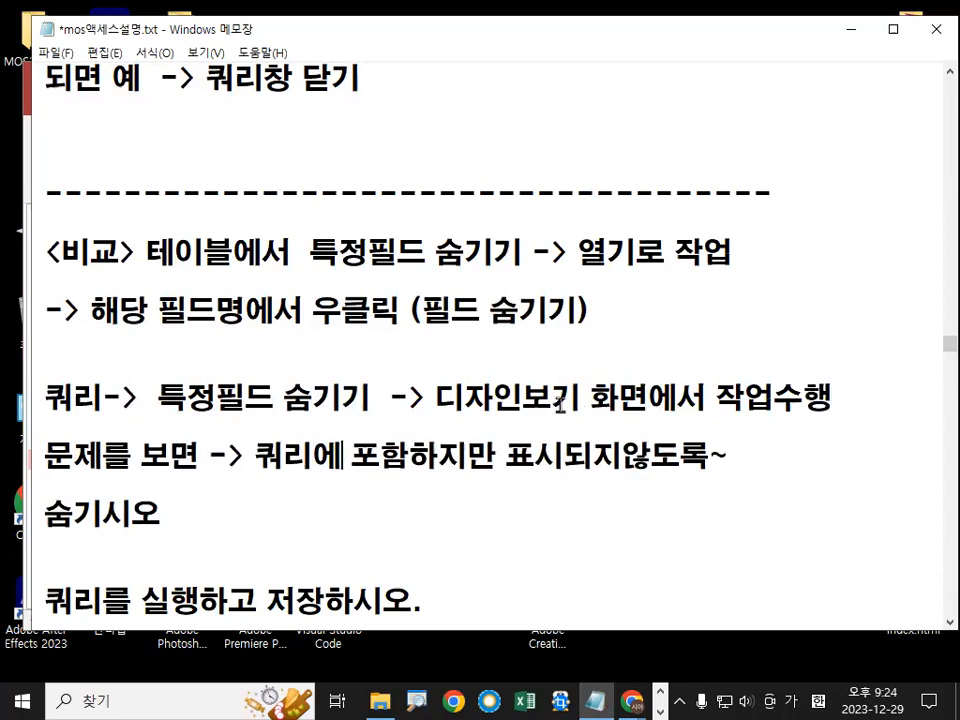
key(shift+Right)
key(shift+Right)
key(shift+Right)
key(shift+Right)
key(shift+Right)
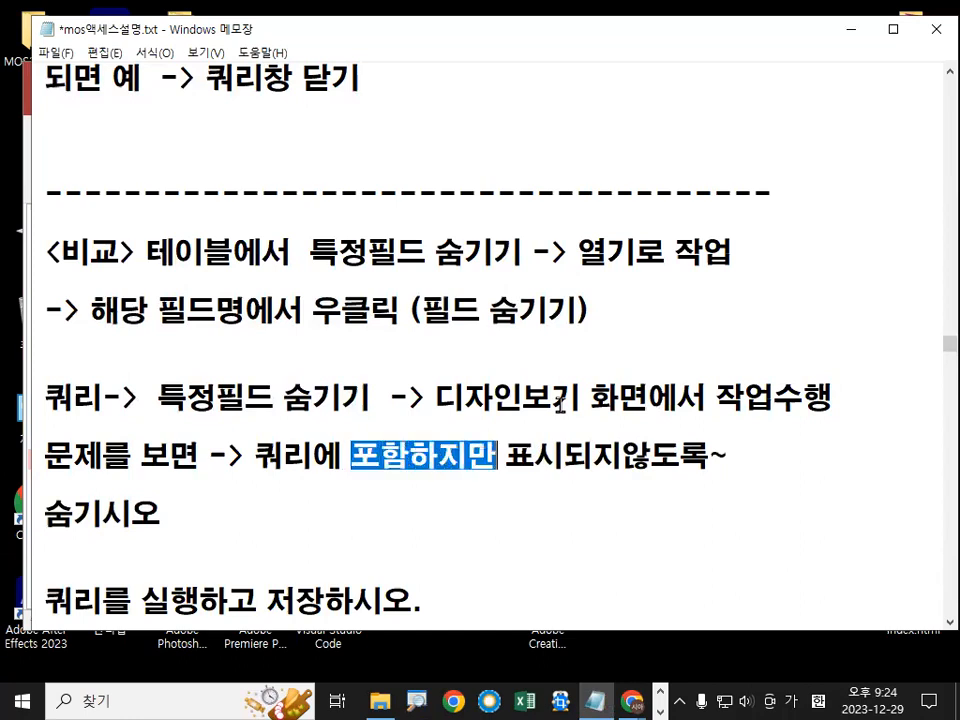
key(Right)
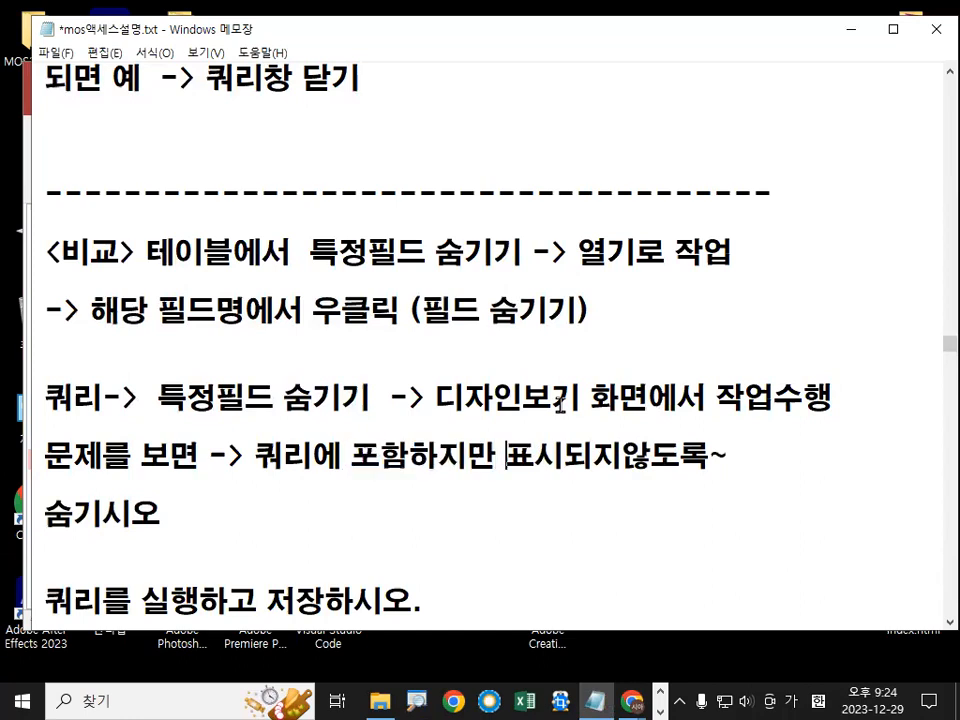
key(shift+Right)
key(shift+Right)
key(shift+Right)
key(shift+Right)
key(End)
key(Delete)
drag(505, 456, 709, 452)
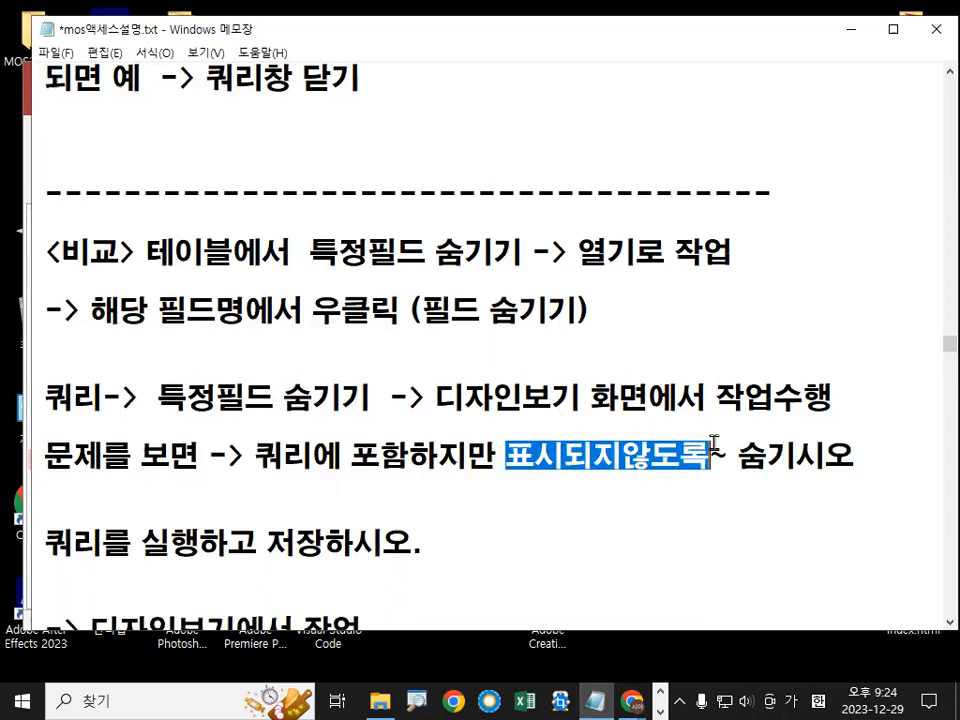
drag(610, 466, 590, 478)
mouse_move(570, 407)
mouse_down()
mouse_move(542, 395)
mouse_move(546, 404)
mouse_up()
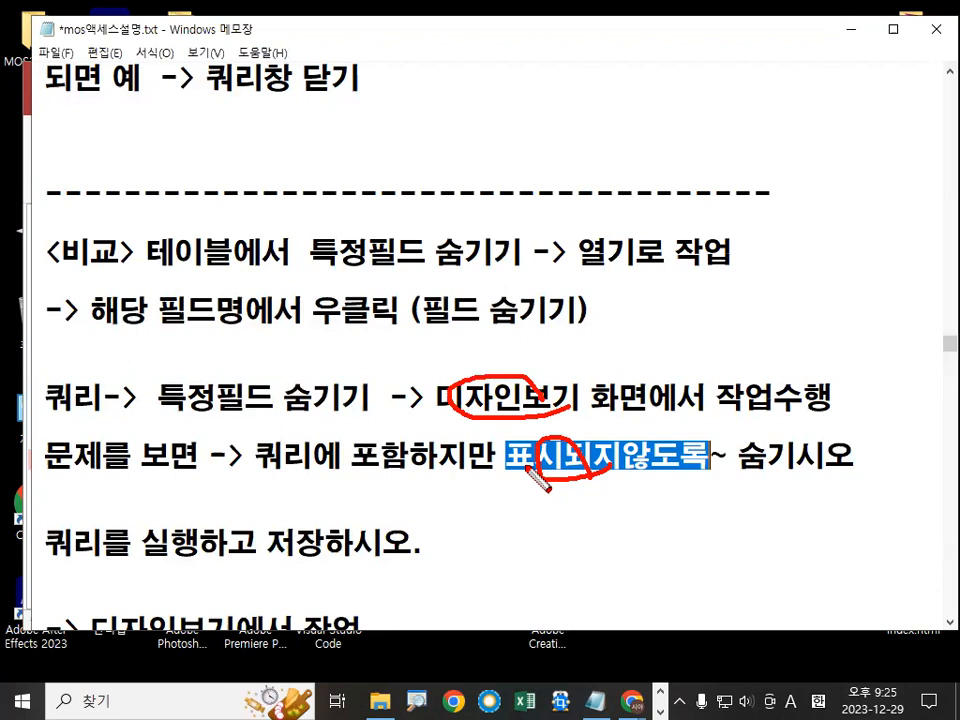
key(Escape)
Step: Split "표시되지않도록" into "표시되지 않도록" in the "문제를 보면" line
click(622, 457)
drag(500, 454, 707, 462)
click(861, 456)
click(720, 456)
key(ctrl+2)
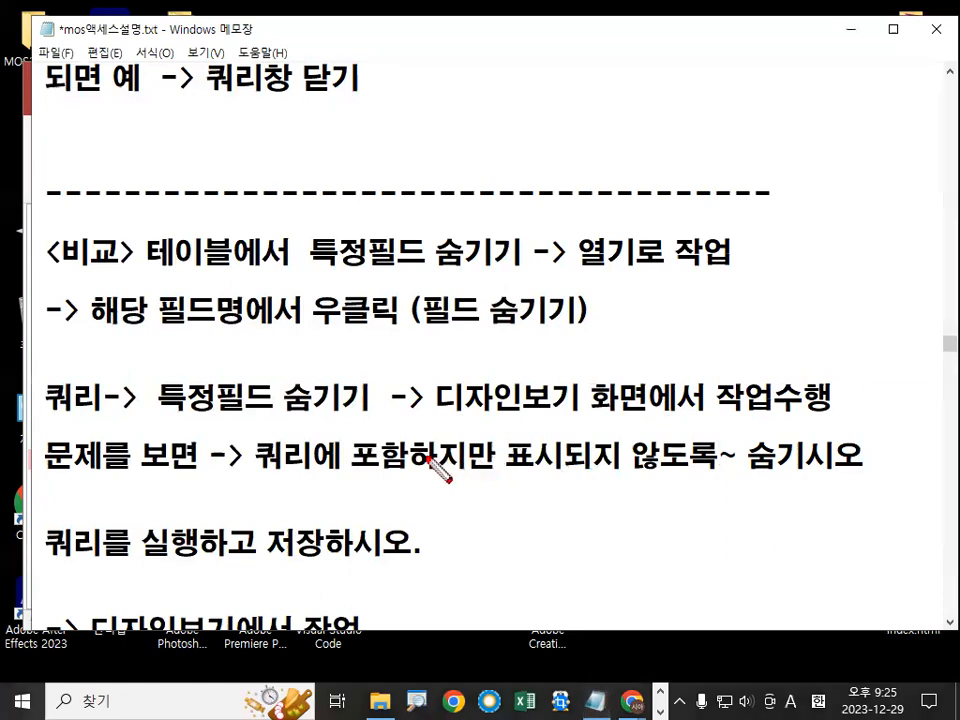
mouse_move(272, 457)
mouse_down()
mouse_move(756, 462)
mouse_move(716, 480)
mouse_up()
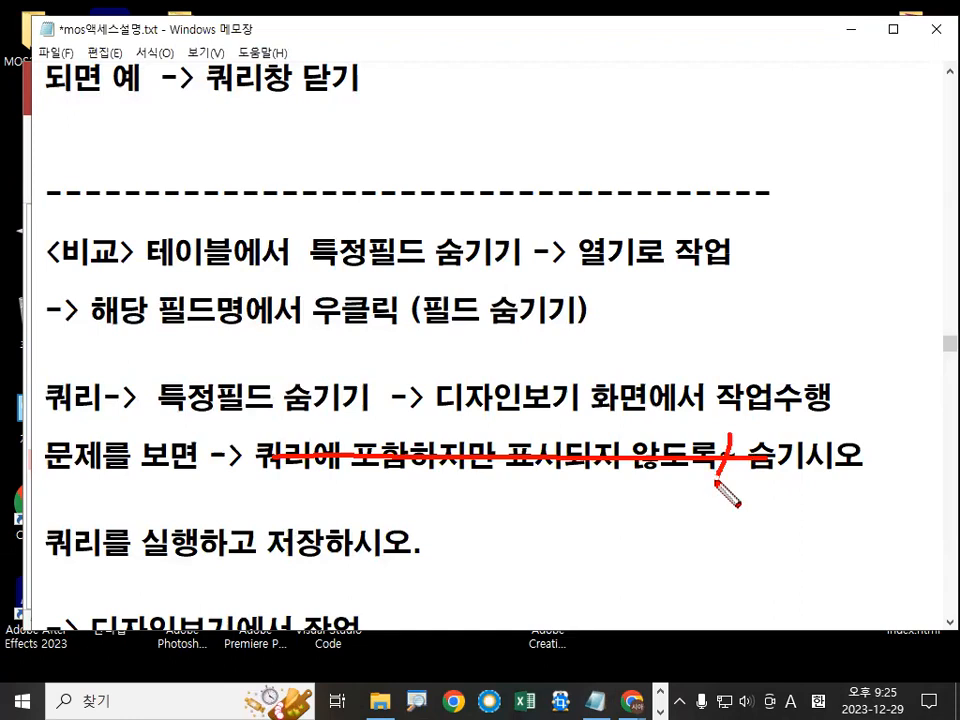
mouse_move(793, 467)
mouse_down()
mouse_move(814, 484)
mouse_move(808, 437)
mouse_up()
mouse_move(628, 232)
mouse_down()
mouse_move(574, 256)
mouse_move(628, 240)
mouse_move(630, 262)
mouse_up()
key(Escape)
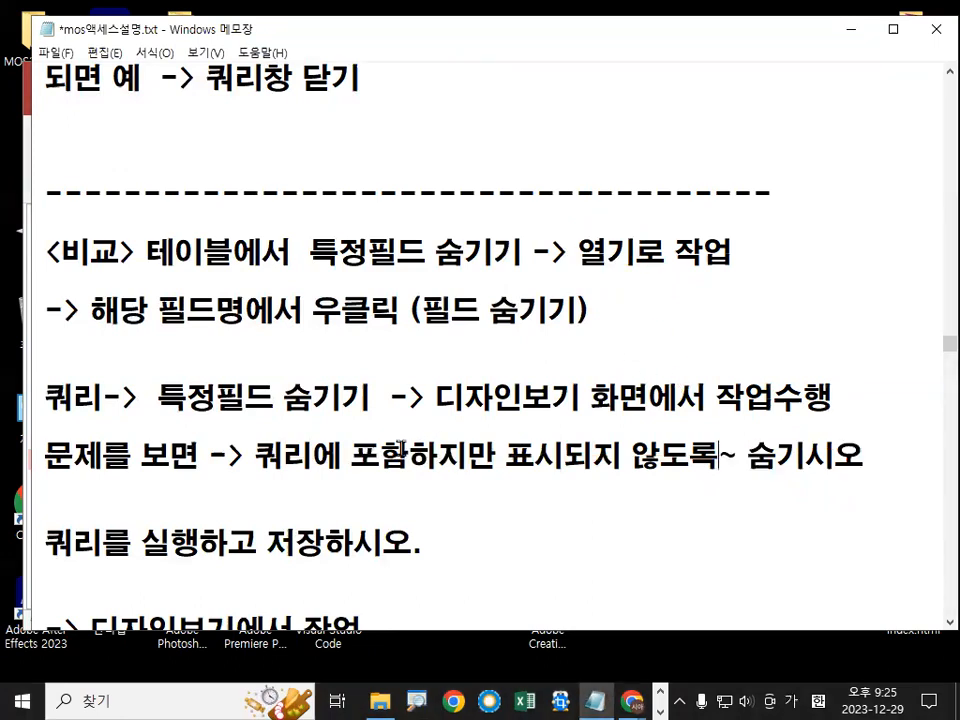
drag(408, 458, 588, 461)
click(596, 461)
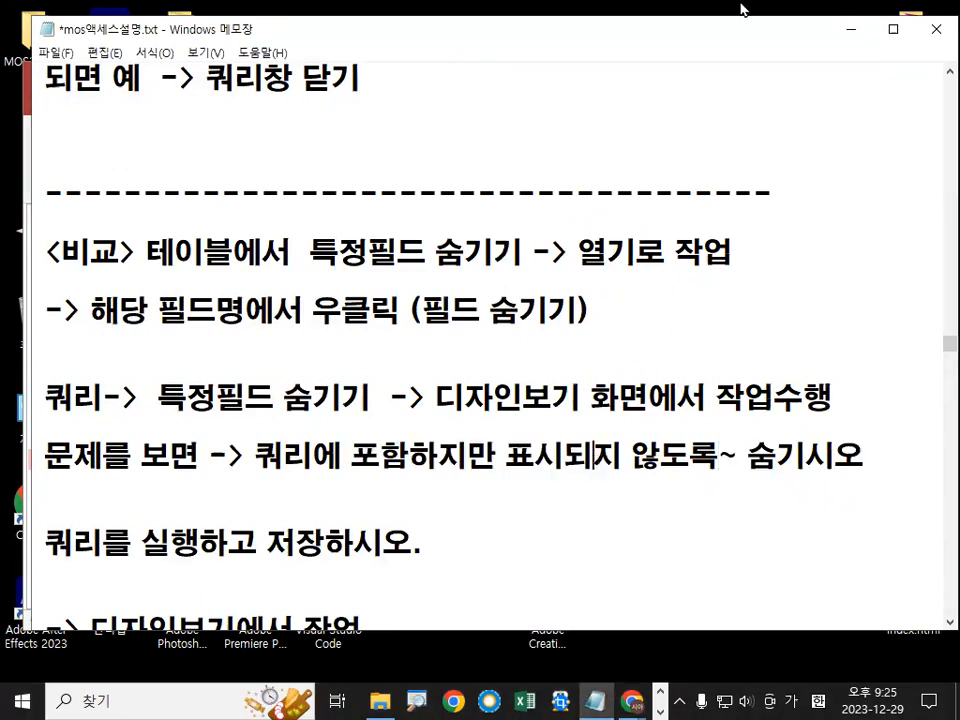
Step: Return to Access, open the 과장 급여현황 query in Design view and enlarge its design grid area
click(851, 30)
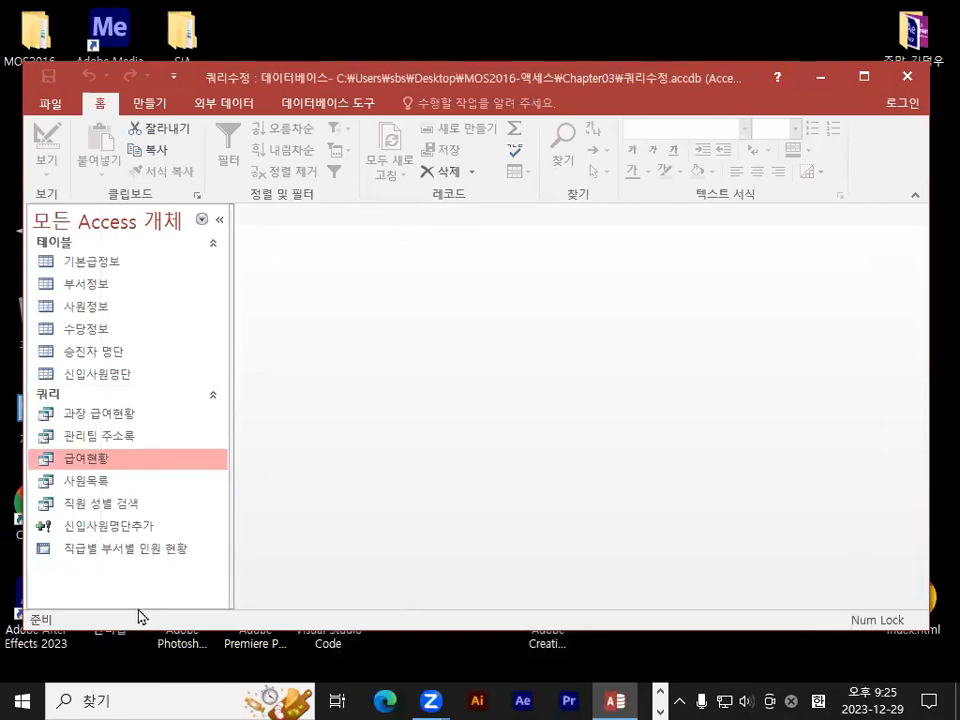
right_click(122, 414)
click(148, 447)
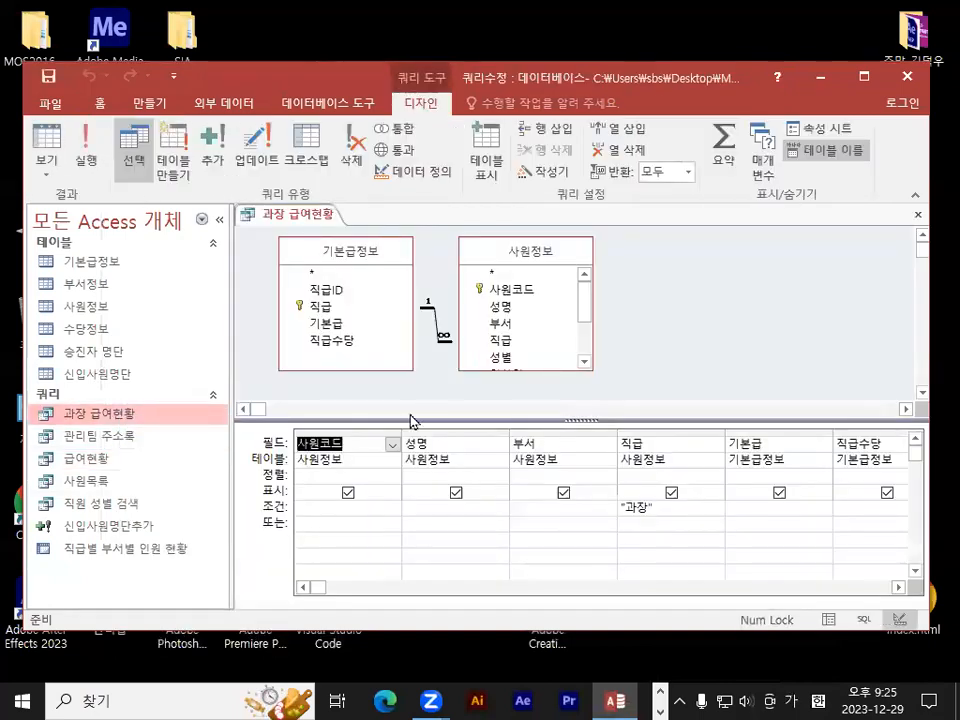
drag(229, 334, 197, 340)
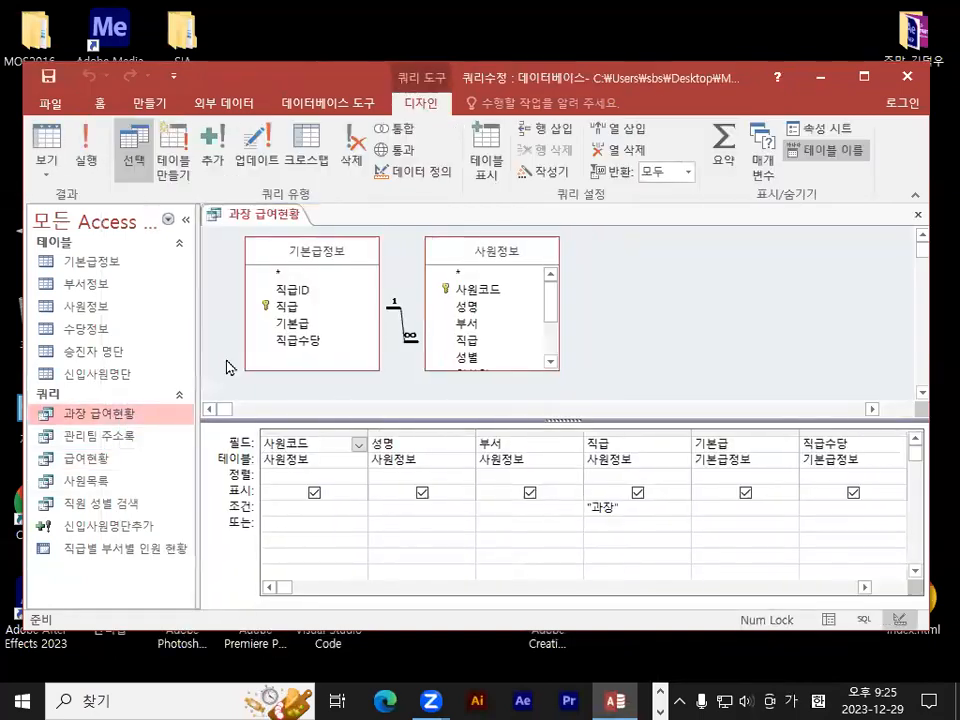
drag(327, 417, 327, 325)
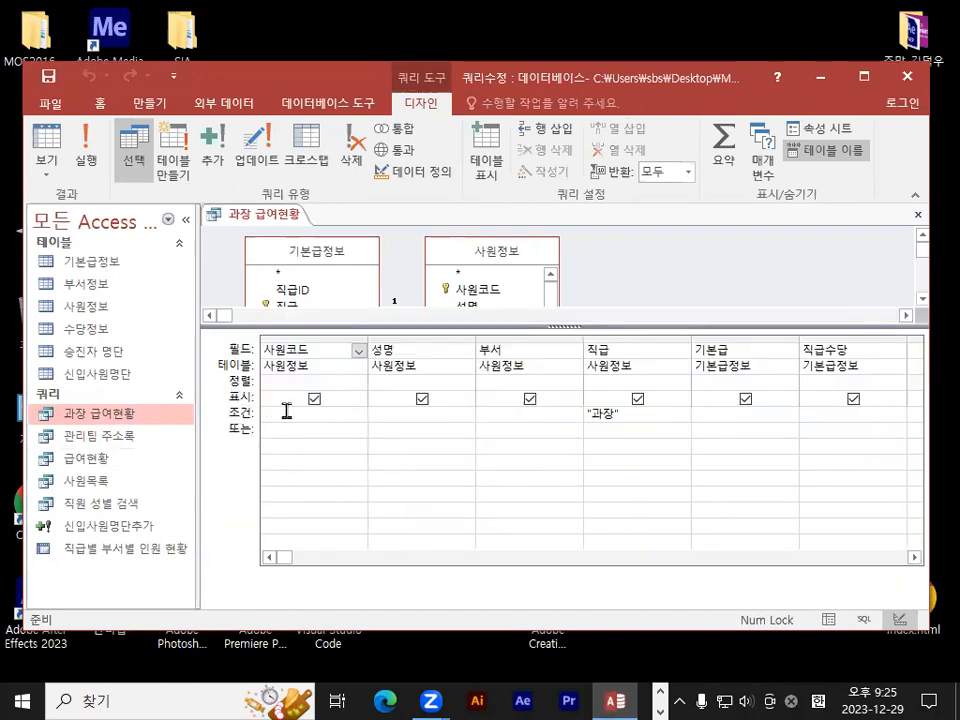
key(ctrl+1)
click(244, 398)
mouse_move(264, 397)
mouse_down()
mouse_move(232, 407)
mouse_move(252, 365)
mouse_move(270, 390)
mouse_up()
mouse_move(423, 140)
mouse_down()
mouse_move(494, 235)
mouse_move(476, 328)
mouse_up()
mouse_move(376, 412)
mouse_down()
mouse_move(408, 402)
mouse_move(365, 412)
mouse_up()
drag(614, 378, 633, 409)
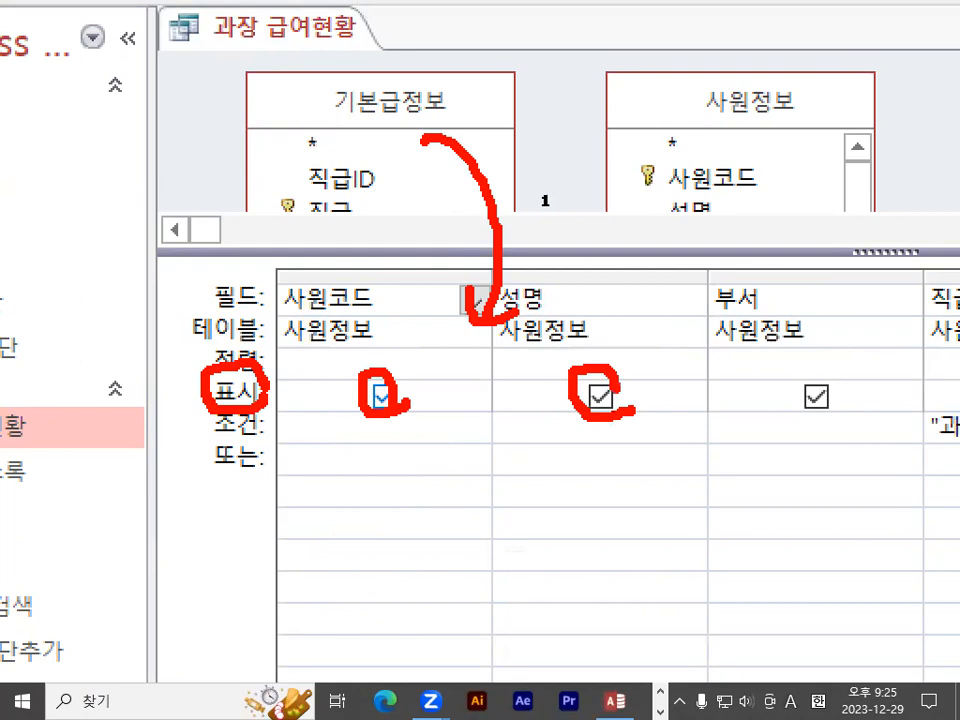
key(Escape)
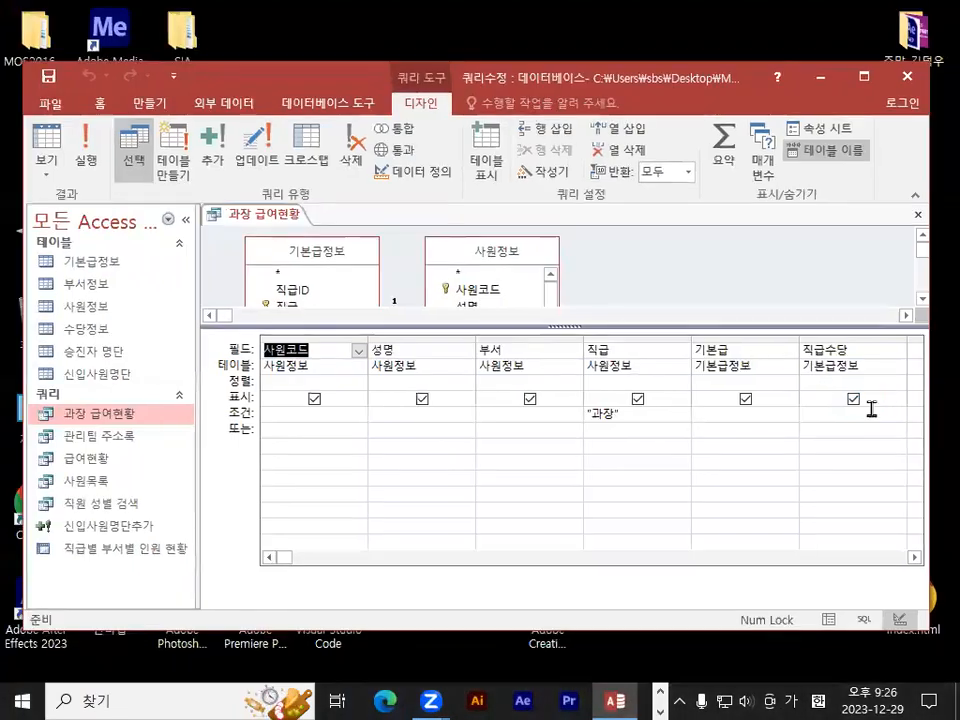
Step: Run the 과장 급여현황 query with the 직급수당 field hidden and again with it shown to compare the results
click(794, 379)
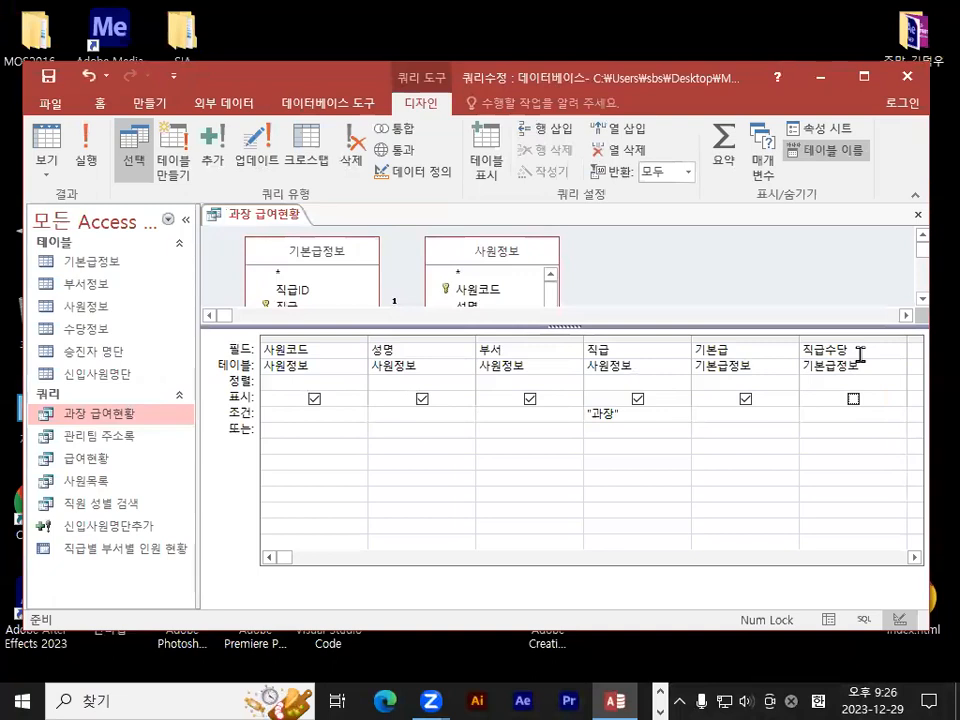
click(87, 142)
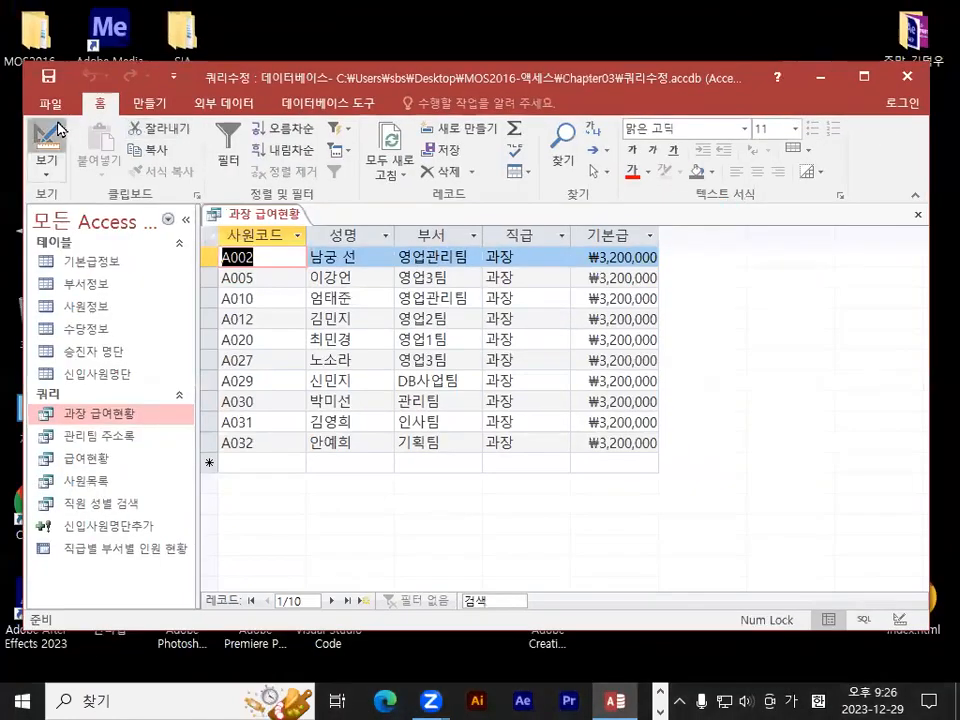
click(46, 140)
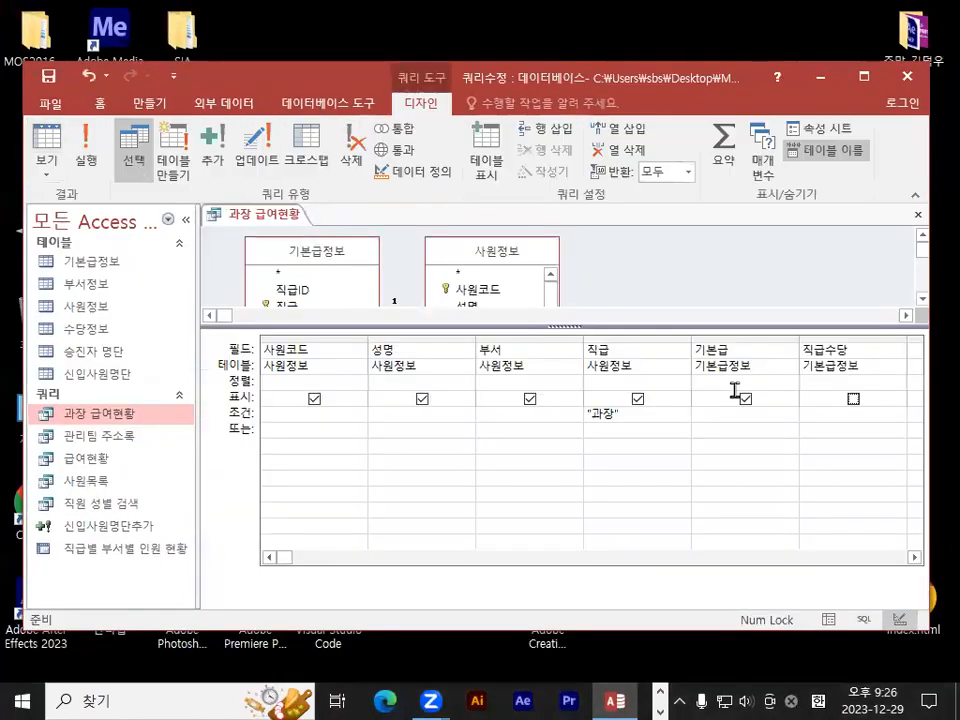
click(86, 150)
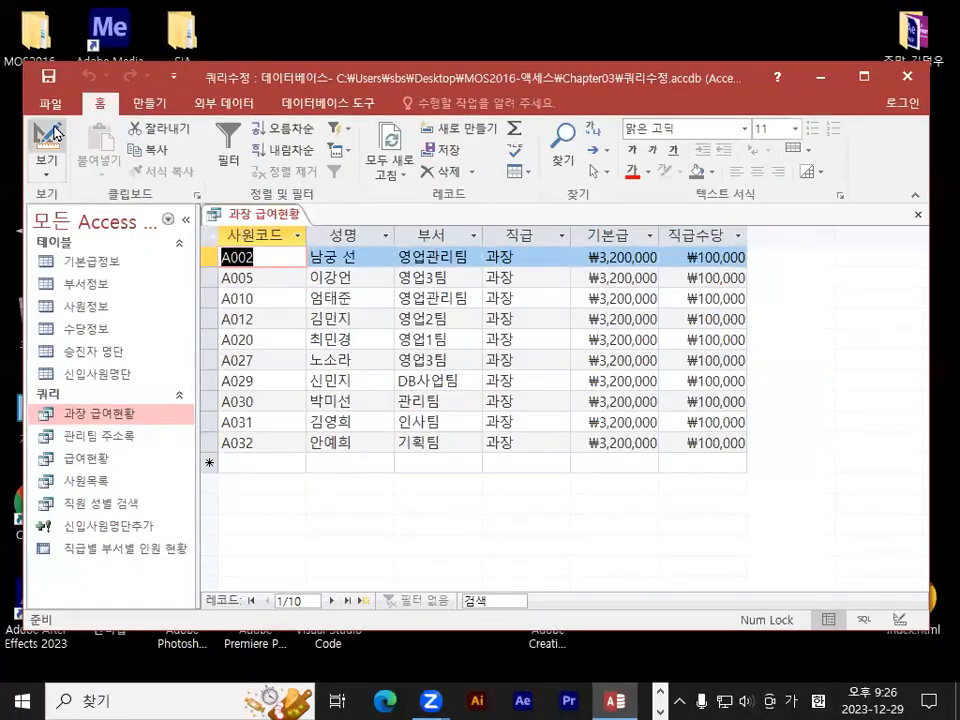
Step: Hide the 직급수당 field in the 과장 급여현황 query design, run the query and close it
click(46, 150)
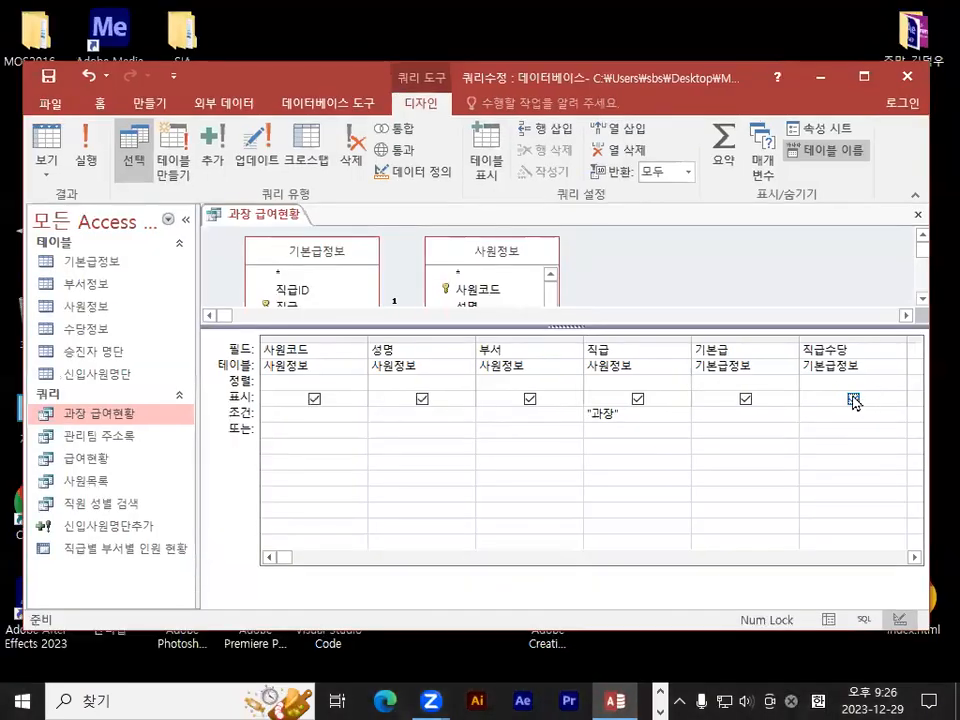
click(819, 400)
click(86, 150)
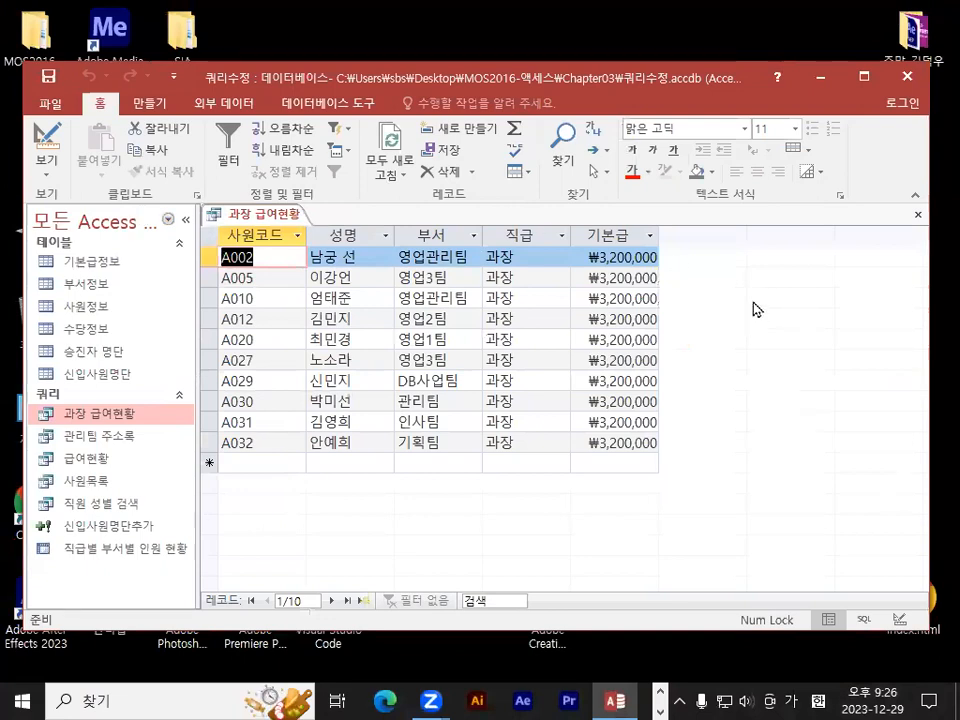
click(918, 214)
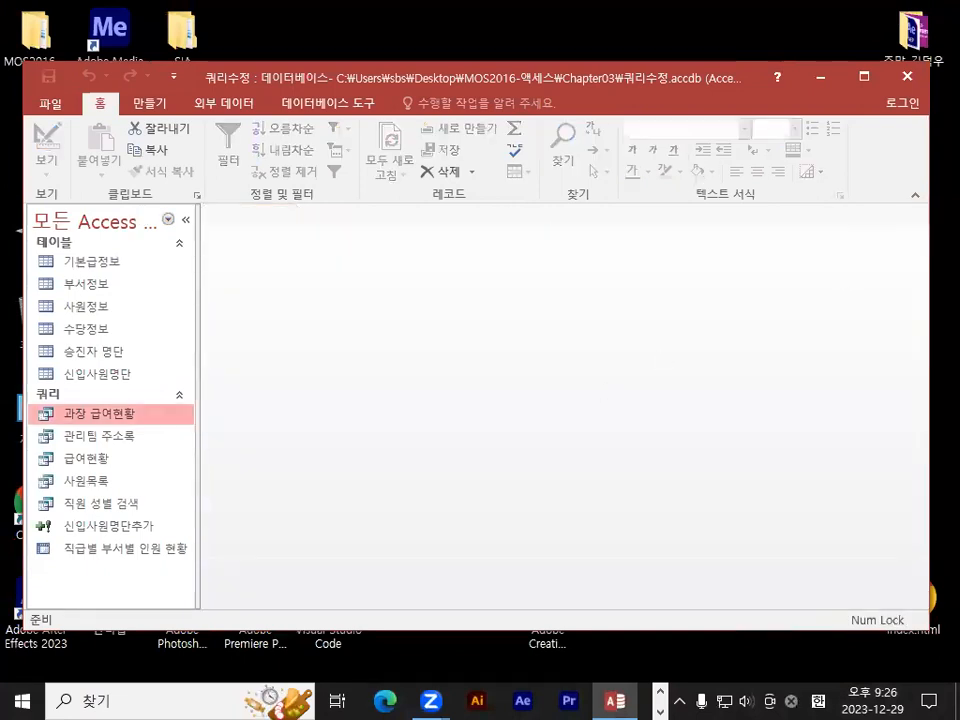
Step: Switch to Notepad, delete the blank lines around "쿼리를 실행하고 저장하시오." and add one above the dashed divider below "해제함!!!"
key(alt+Tab)
drag(283, 459, 861, 465)
drag(253, 459, 657, 457)
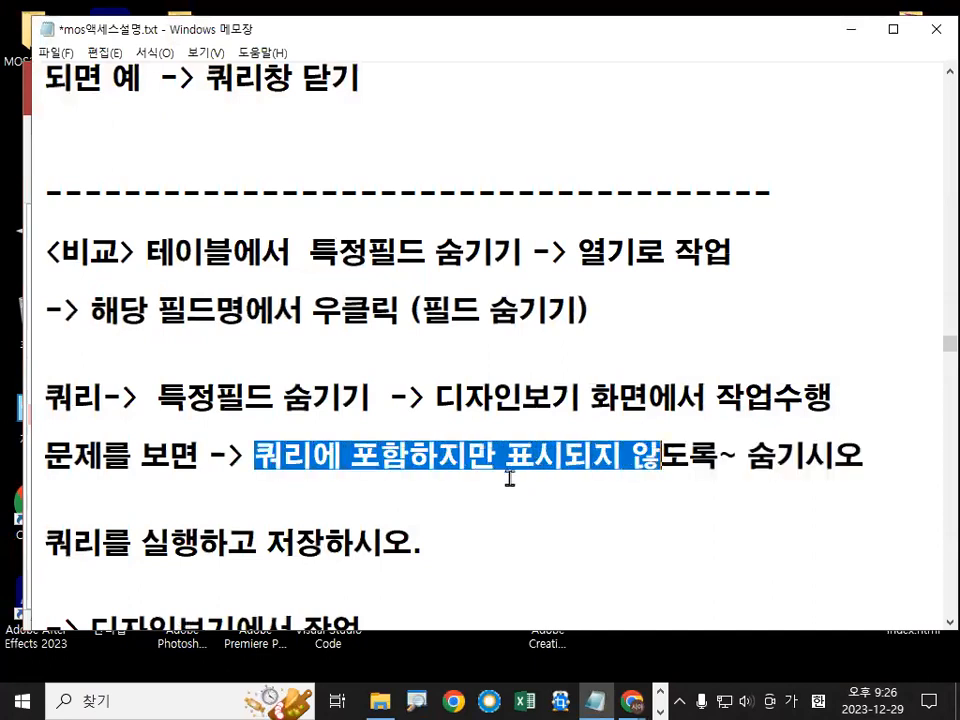
scroll(508, 491, down, 2)
drag(356, 514, 667, 514)
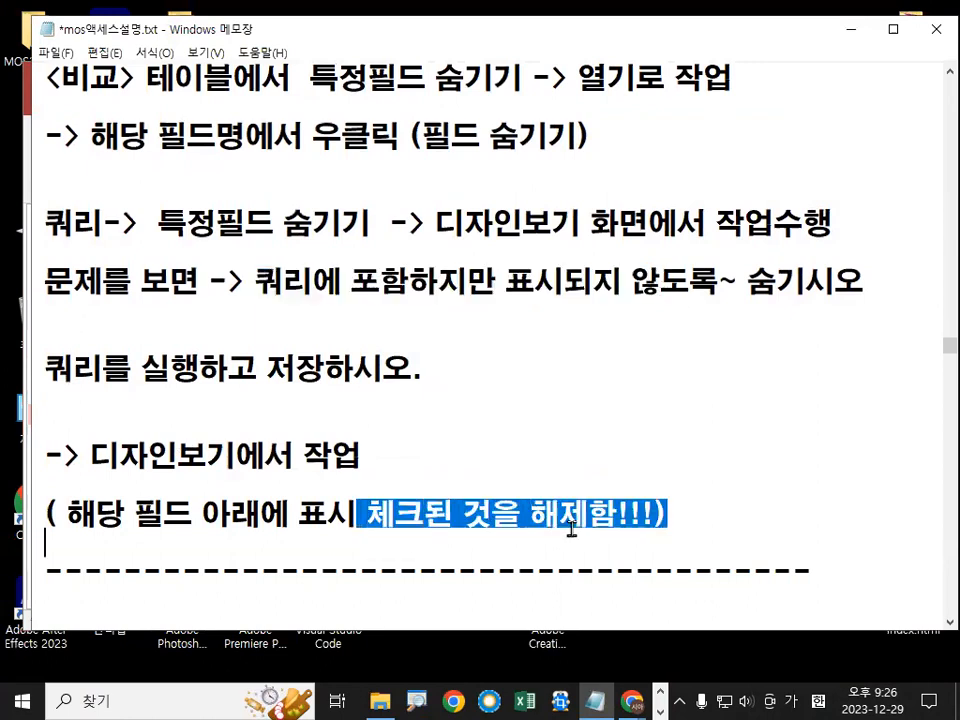
click(202, 311)
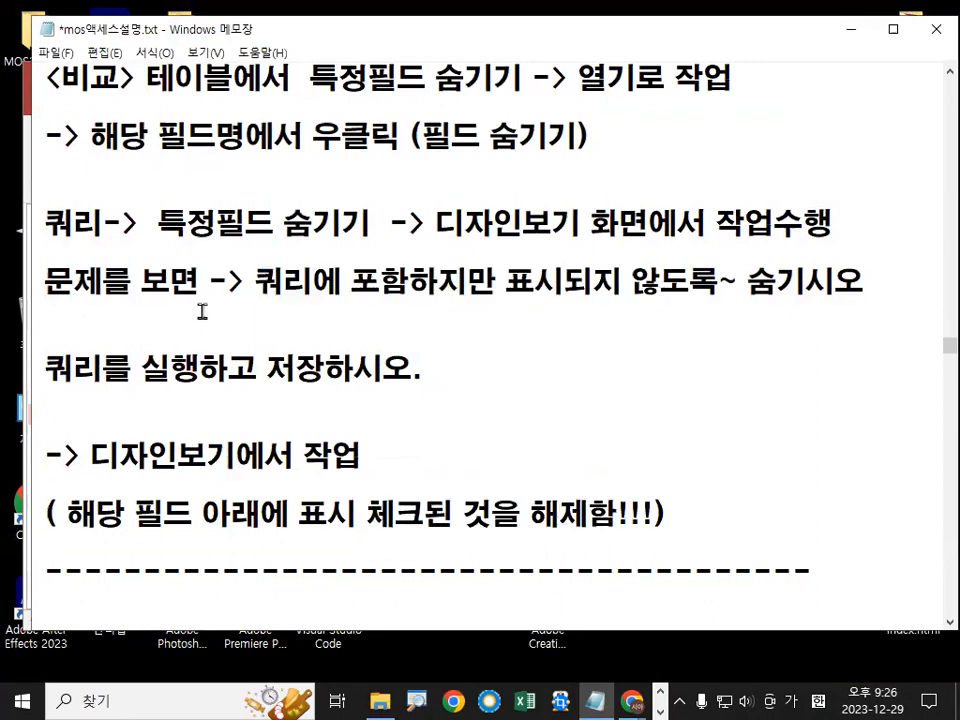
key(BackSpace)
key(Down)
key(Delete)
key(Down)
key(Down)
key(Return)
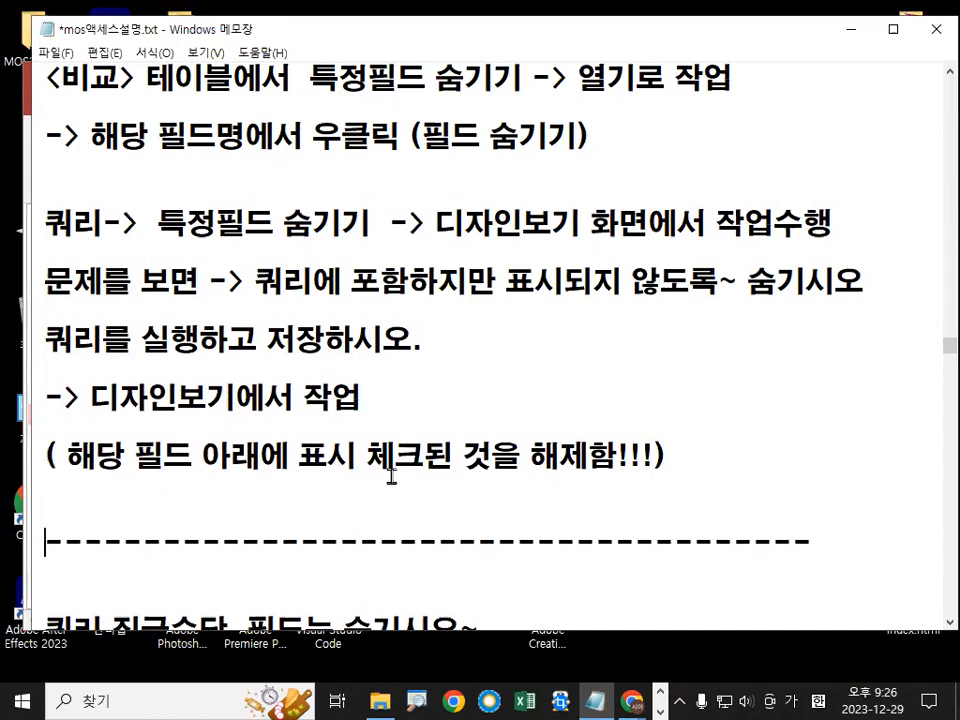
drag(530, 456, 642, 456)
drag(496, 282, 722, 283)
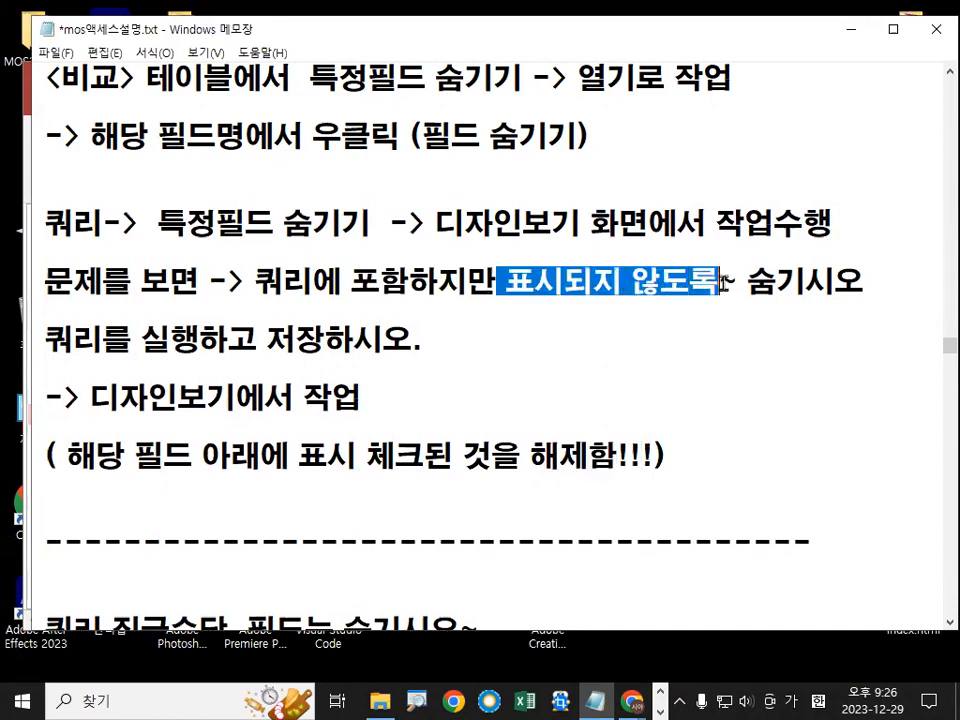
click(722, 283)
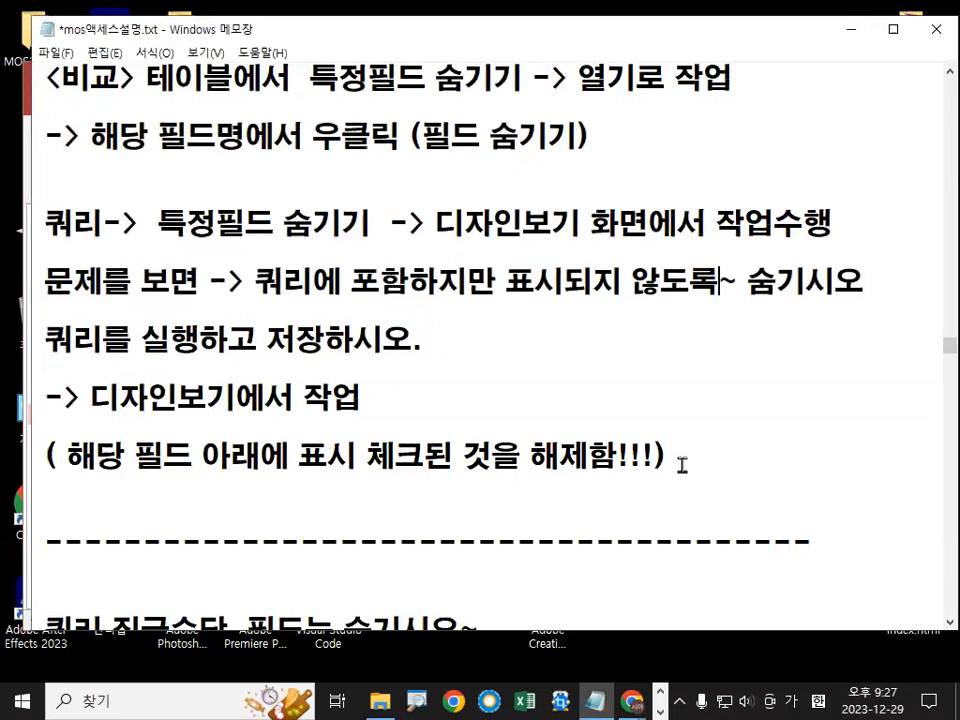
scroll(680, 467, down, 5)
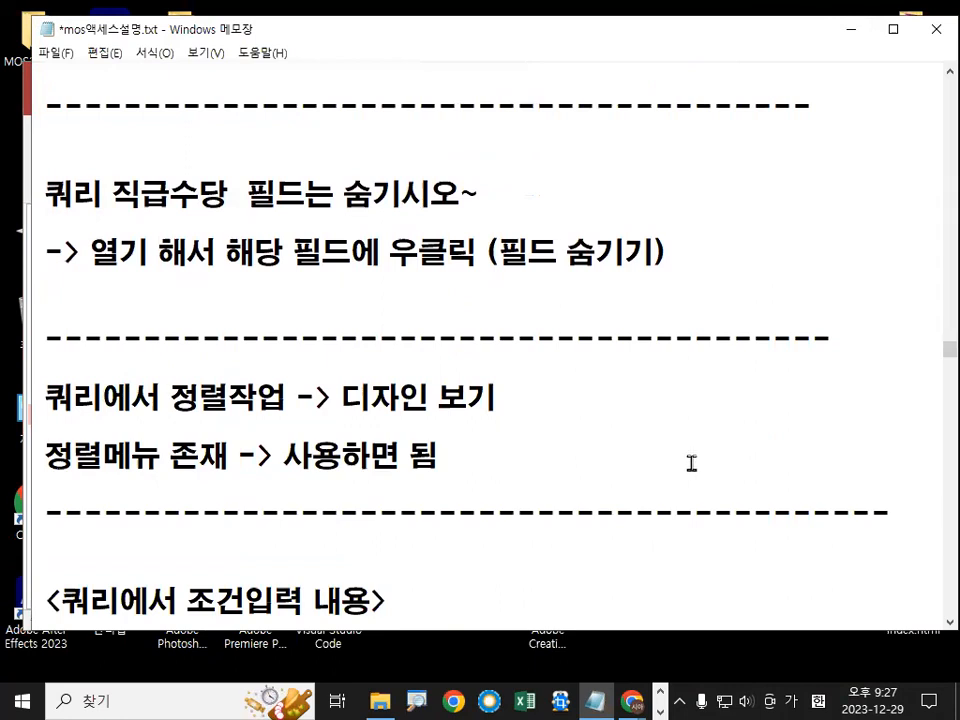
scroll(690, 464, up, 3)
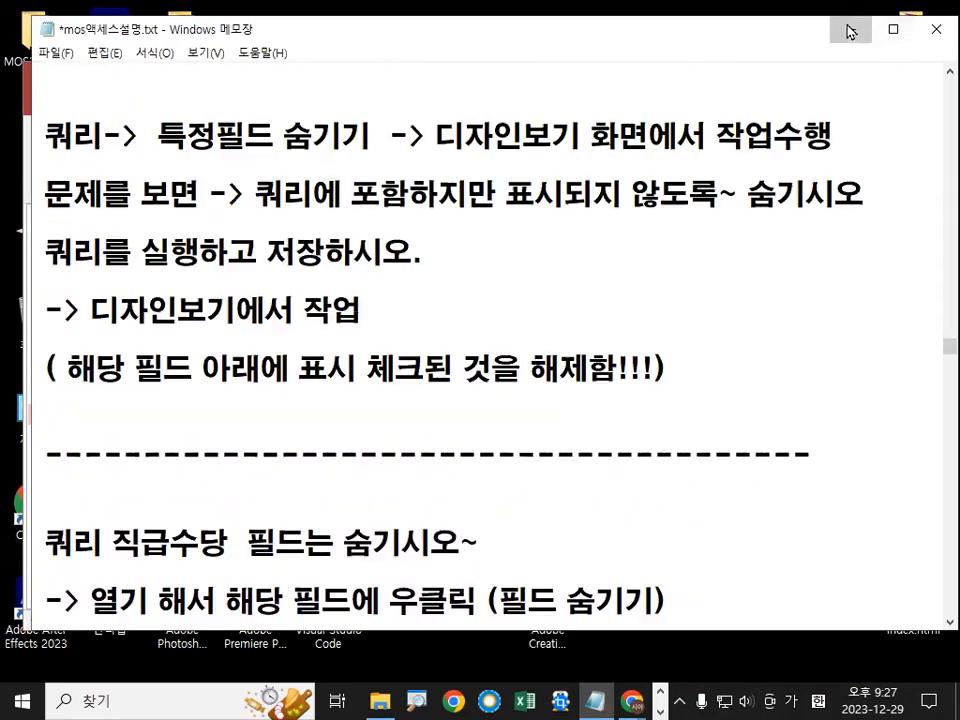
Step: Return to Access, open the 관리팀 주소록 query in Design view and enlarge its design grid area
click(850, 30)
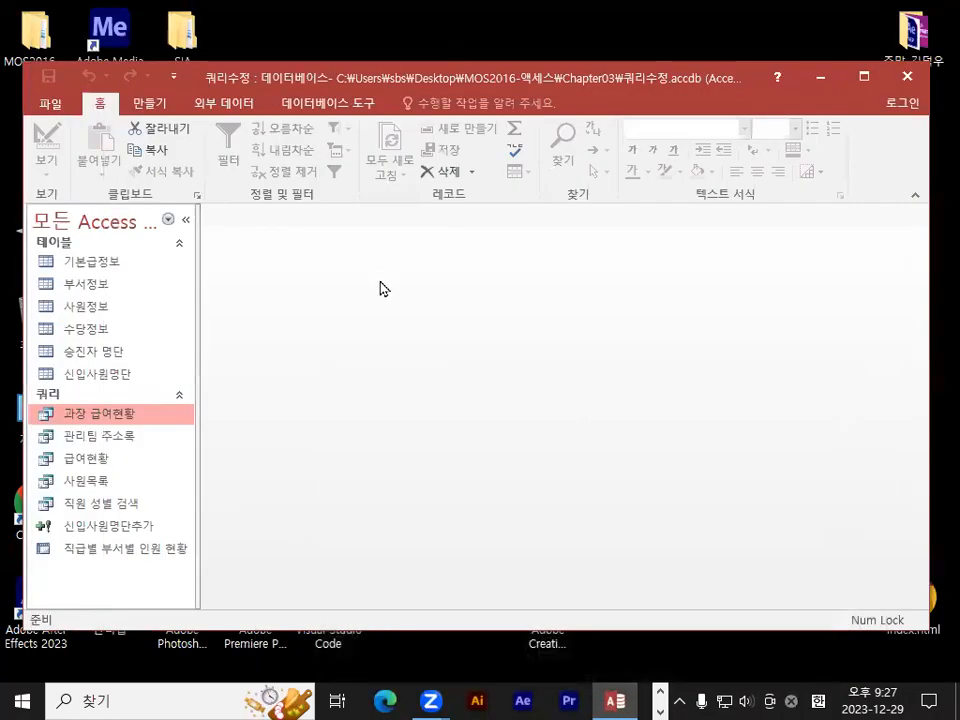
right_click(113, 445)
click(167, 475)
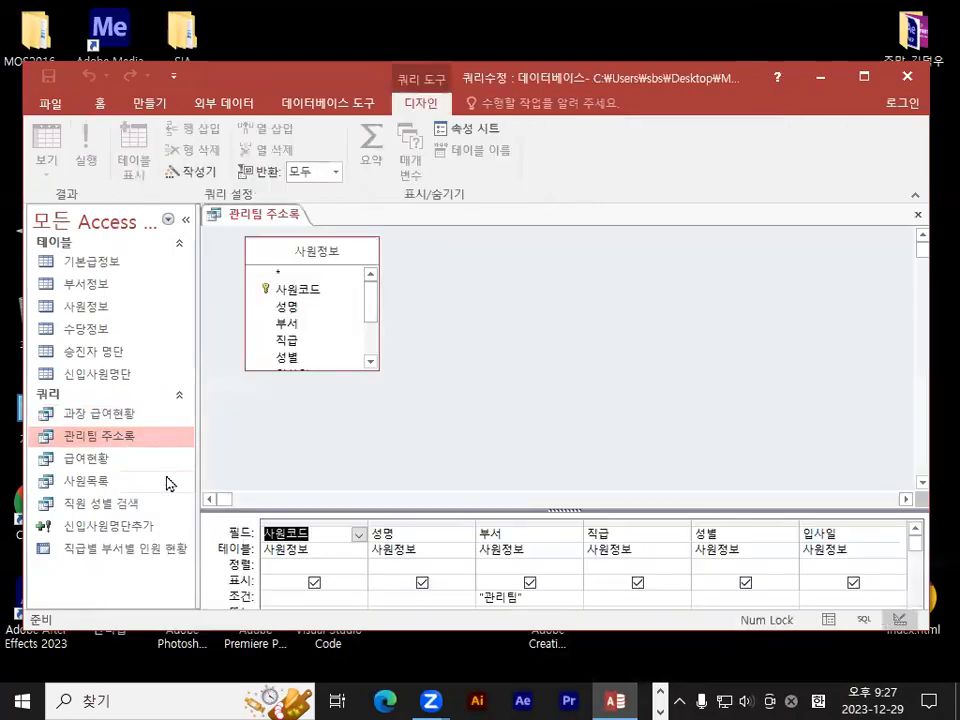
drag(326, 508, 345, 390)
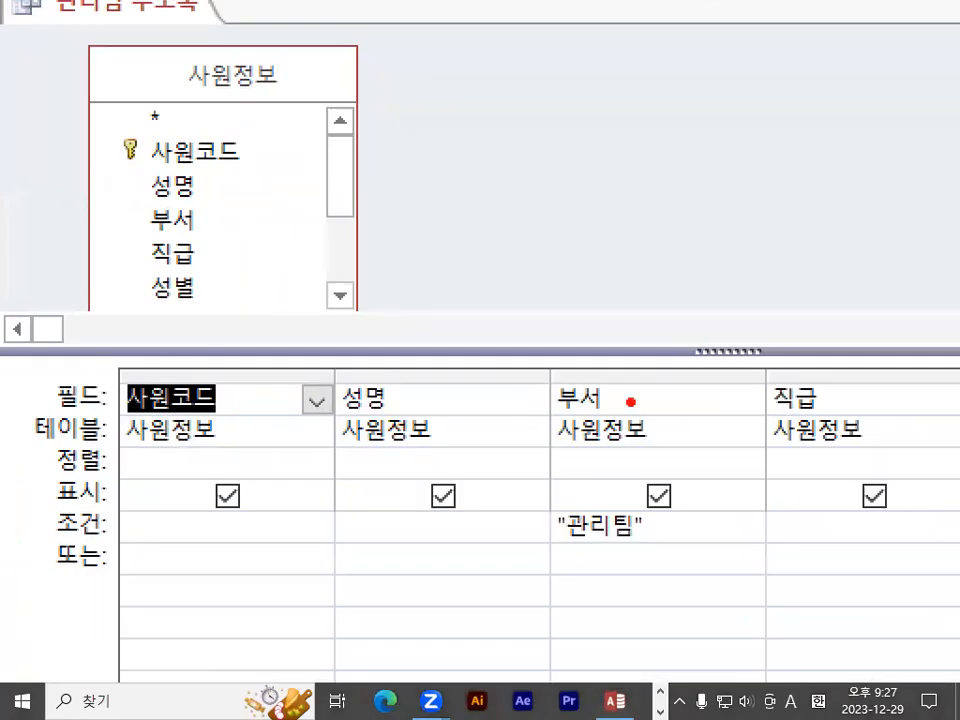
drag(531, 412, 487, 444)
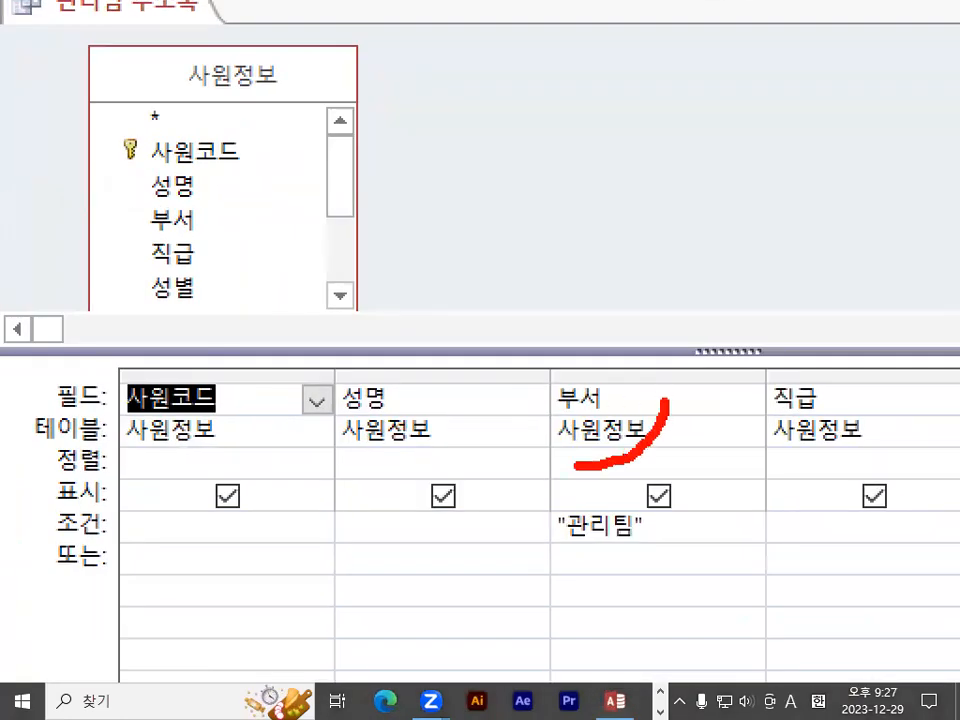
drag(575, 465, 681, 416)
mouse_move(598, 388)
mouse_down()
mouse_move(369, 204)
mouse_move(208, 240)
mouse_move(99, 392)
mouse_up()
drag(175, 352, 104, 378)
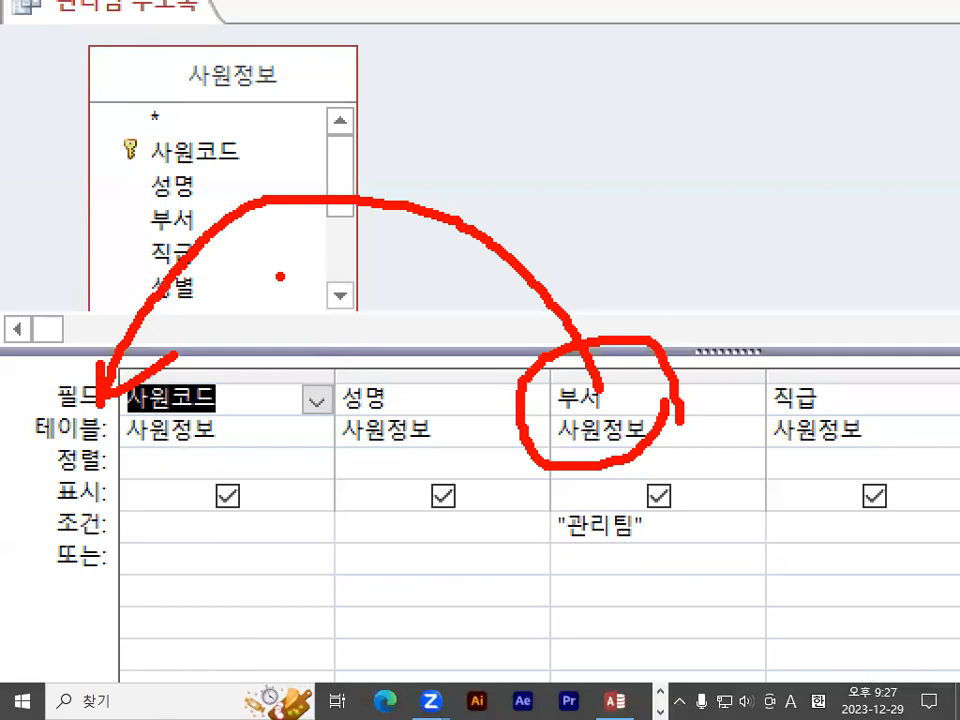
key(Escape)
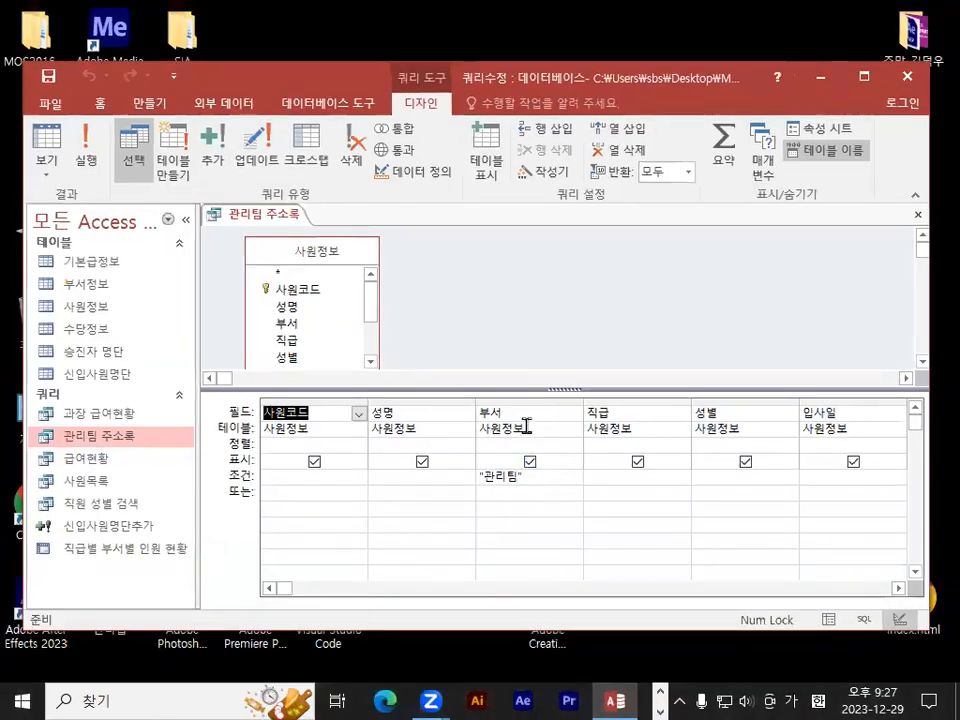
key(ctrl+1)
mouse_move(546, 407)
mouse_down()
mouse_move(522, 414)
mouse_move(533, 372)
mouse_move(576, 390)
mouse_move(577, 334)
mouse_up()
key(Escape)
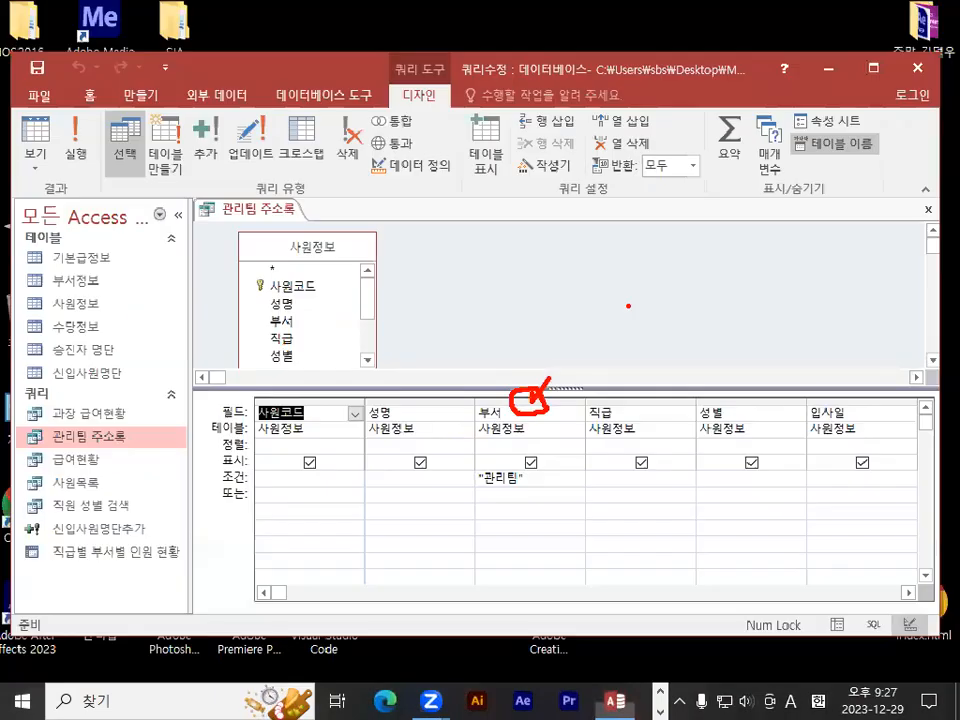
key(ctrl+1)
click(543, 384)
mouse_move(524, 310)
mouse_down()
mouse_move(523, 386)
mouse_move(566, 352)
mouse_up()
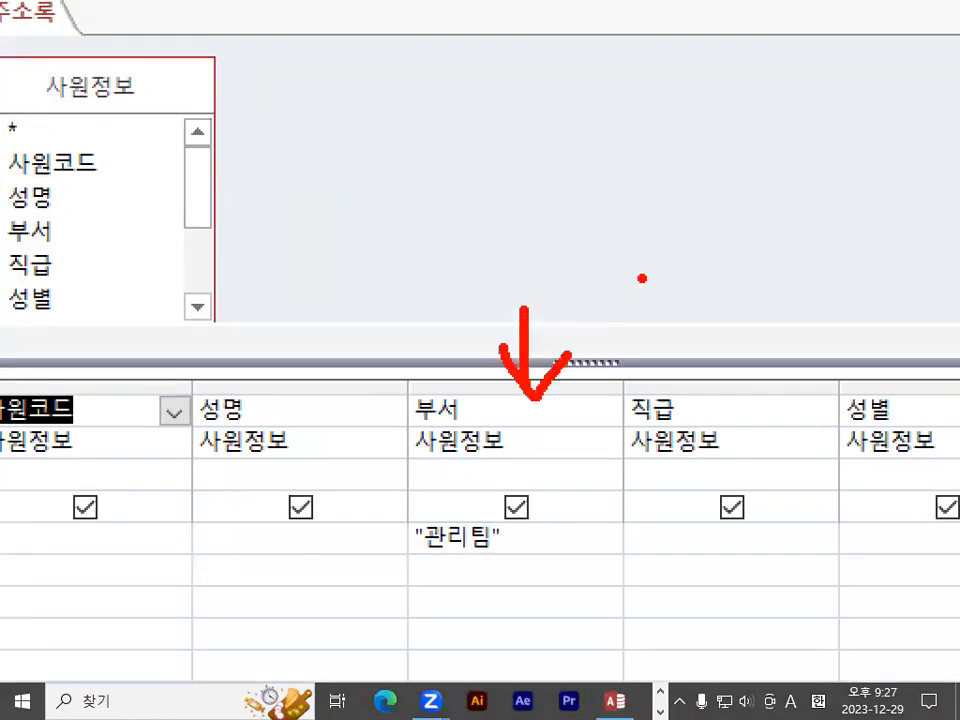
key(Escape)
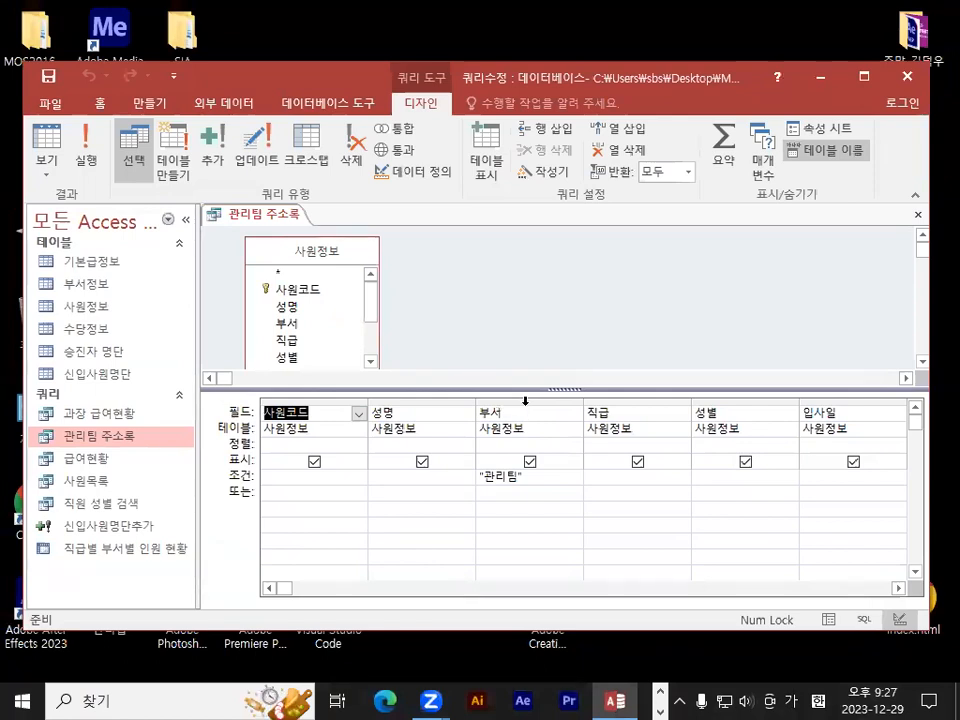
Step: Move the 부서 field to the first column of the 관리팀 주소록 design grid, ahead of 사원코드
click(525, 401)
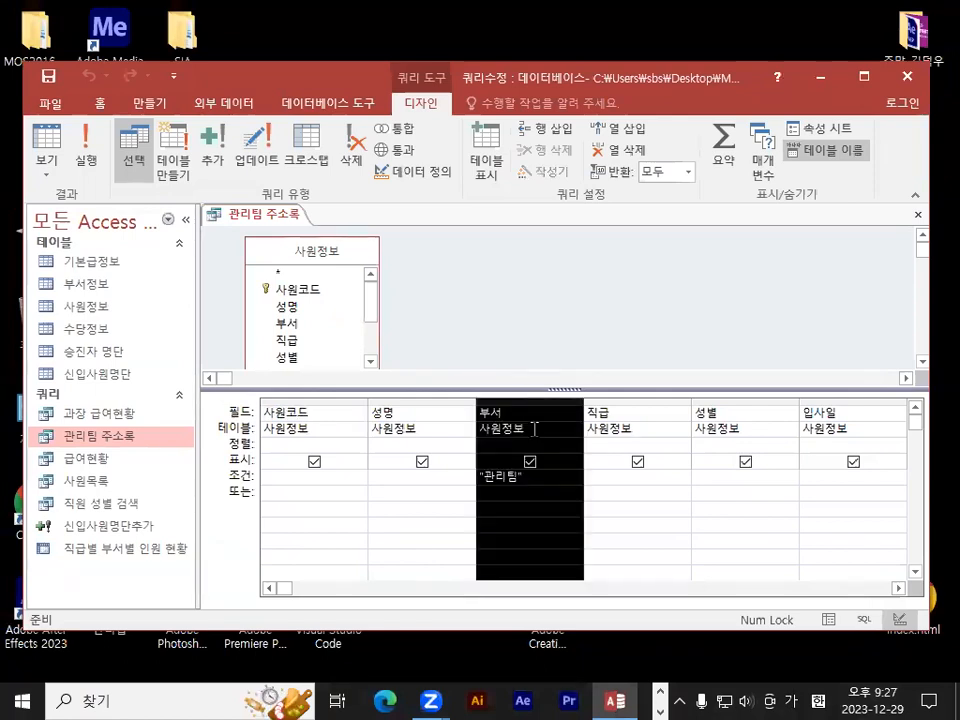
key(ctrl+1)
mouse_move(543, 393)
mouse_down()
mouse_move(512, 389)
mouse_move(540, 378)
mouse_move(557, 398)
mouse_up()
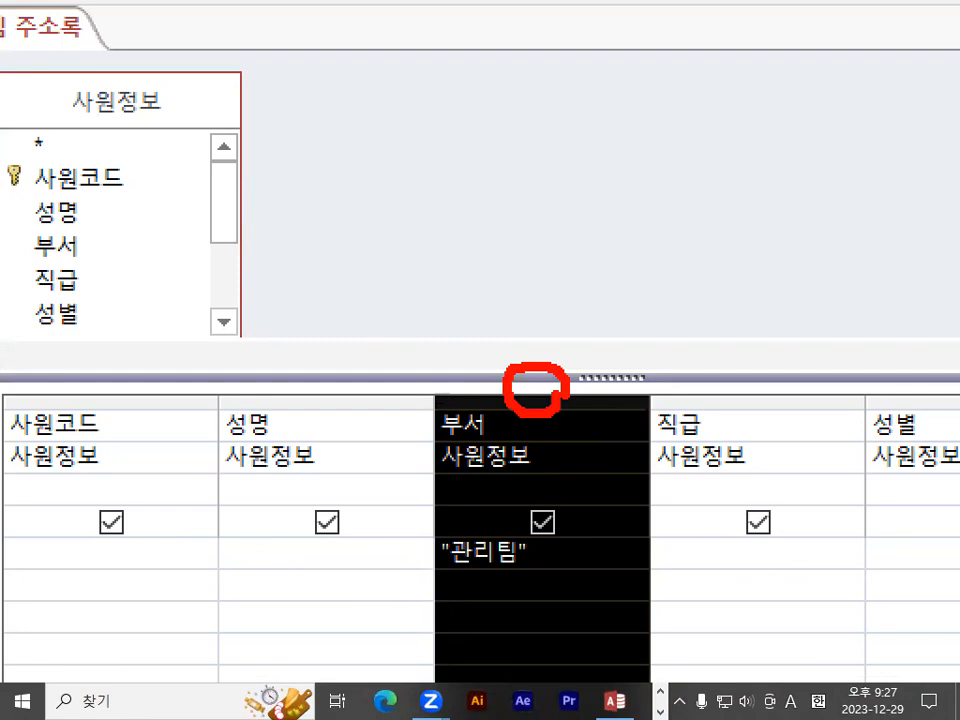
key(Escape)
drag(520, 410, 521, 412)
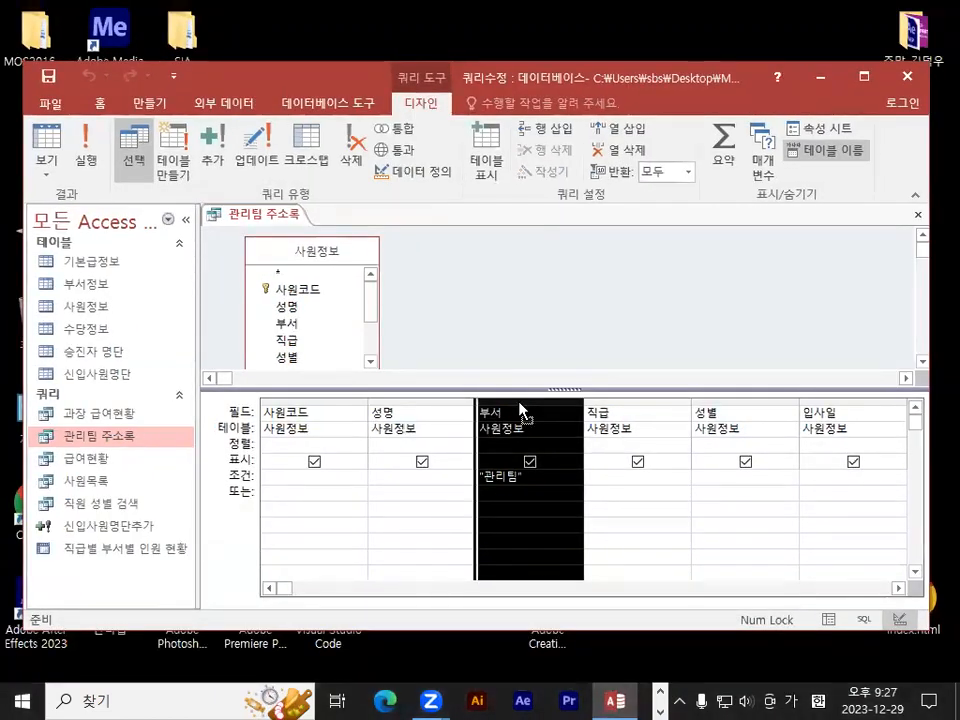
drag(520, 410, 436, 406)
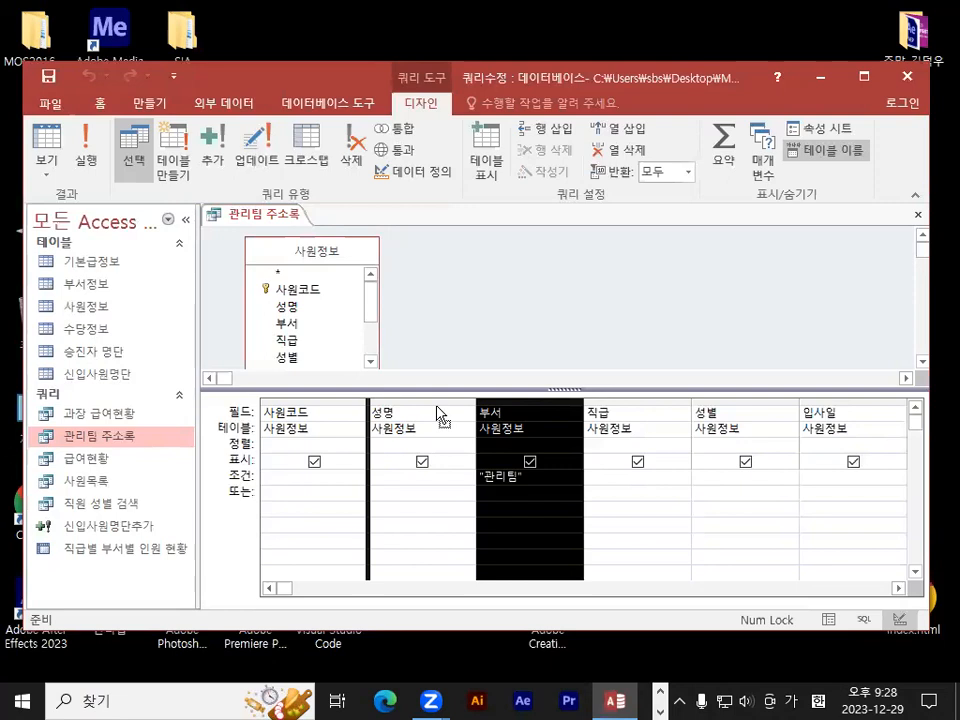
drag(437, 414, 324, 415)
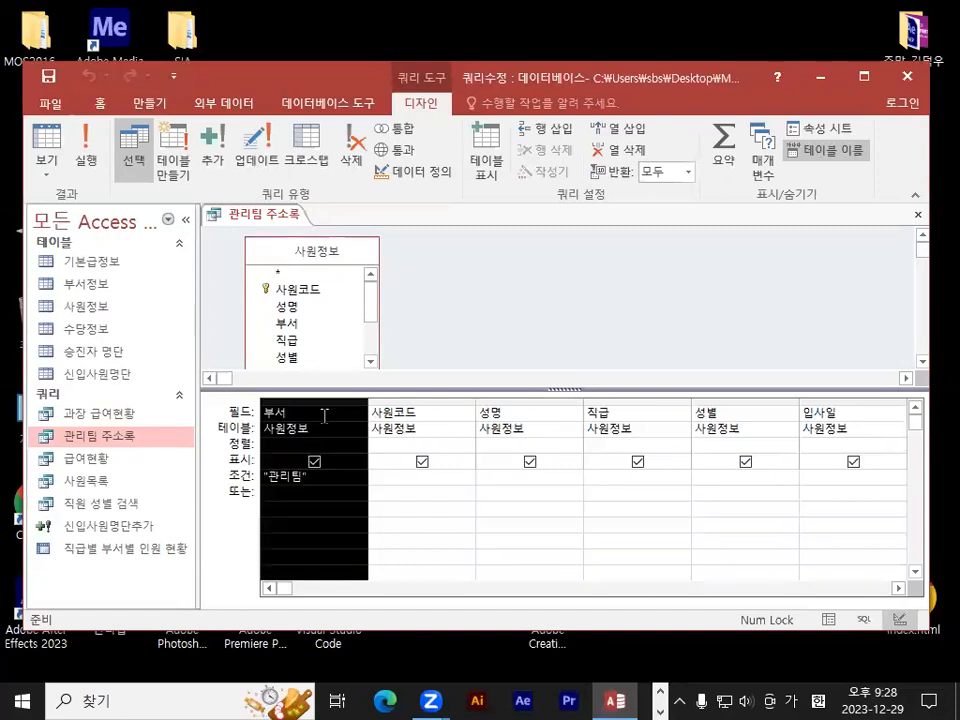
click(397, 547)
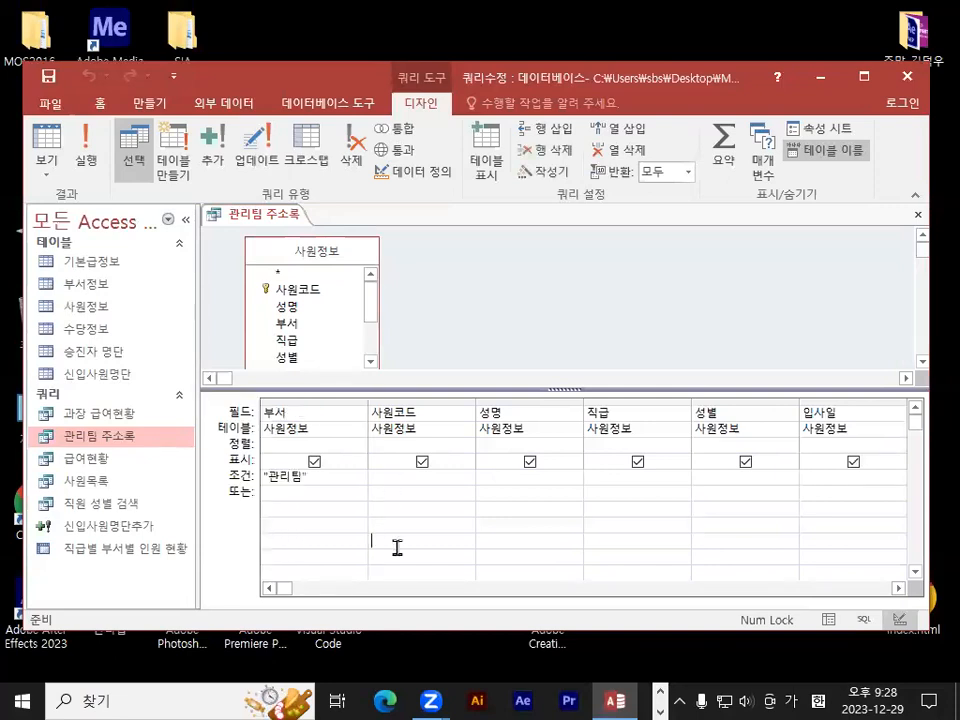
mouse_move(574, 405)
mouse_down()
mouse_move(546, 343)
mouse_move(300, 396)
mouse_move(320, 378)
mouse_up()
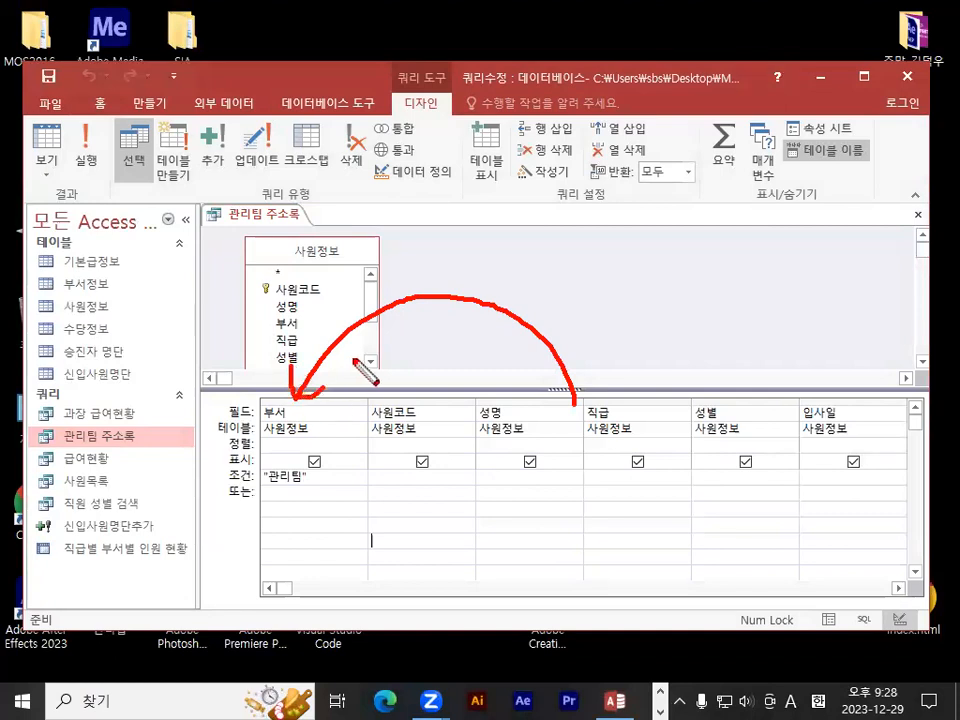
key(Escape)
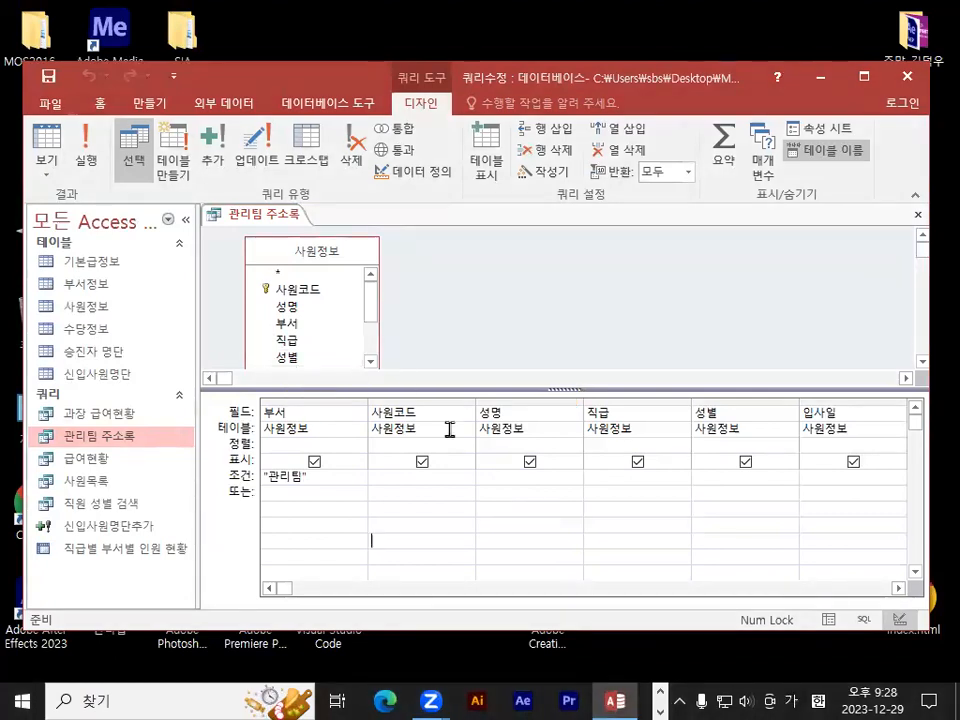
Step: Run the 관리팀 주소록 query and close it with its design changes saved
click(86, 155)
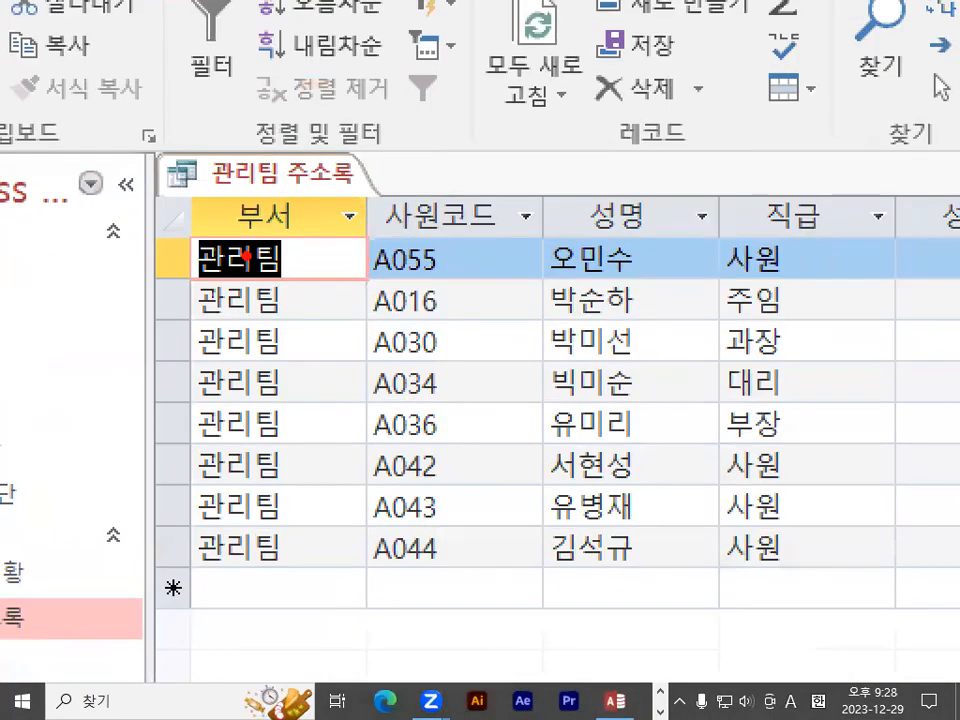
mouse_move(239, 247)
mouse_down()
mouse_move(279, 234)
mouse_move(214, 212)
mouse_move(230, 238)
mouse_up()
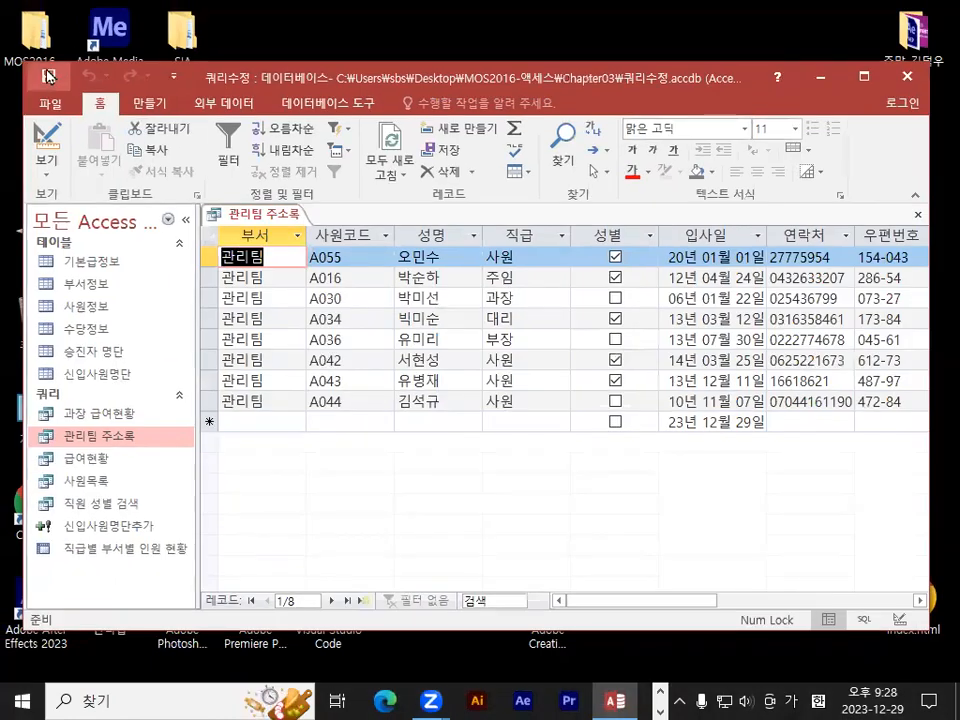
click(915, 215)
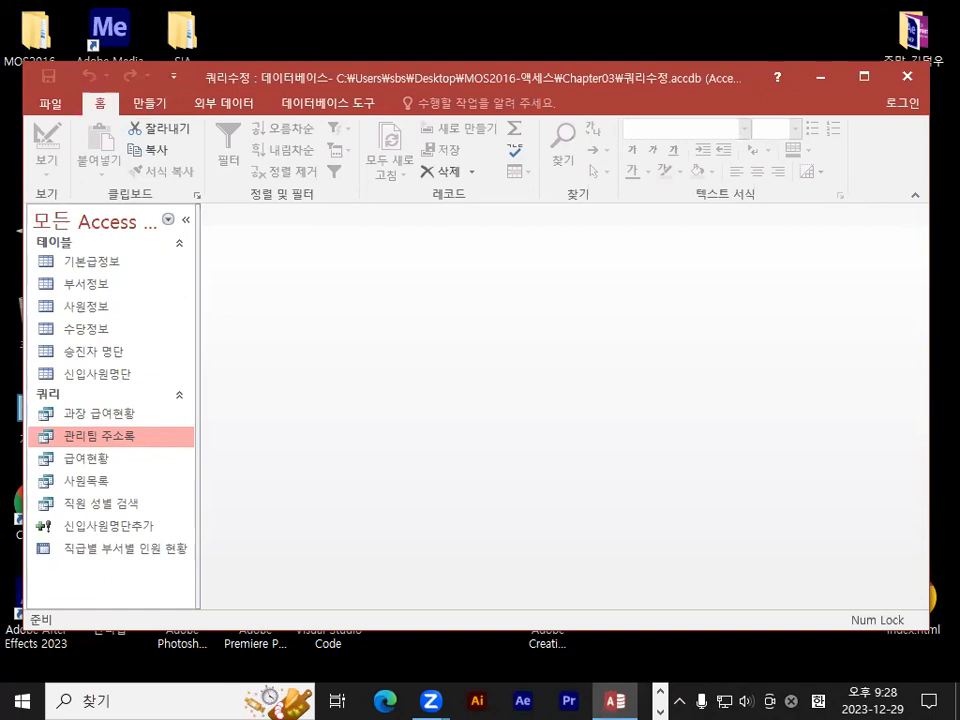
Step: Switch to Notepad and review the notes on sorting in a query through Design view
key(alt+Tab)
scroll(290, 420, down, 3)
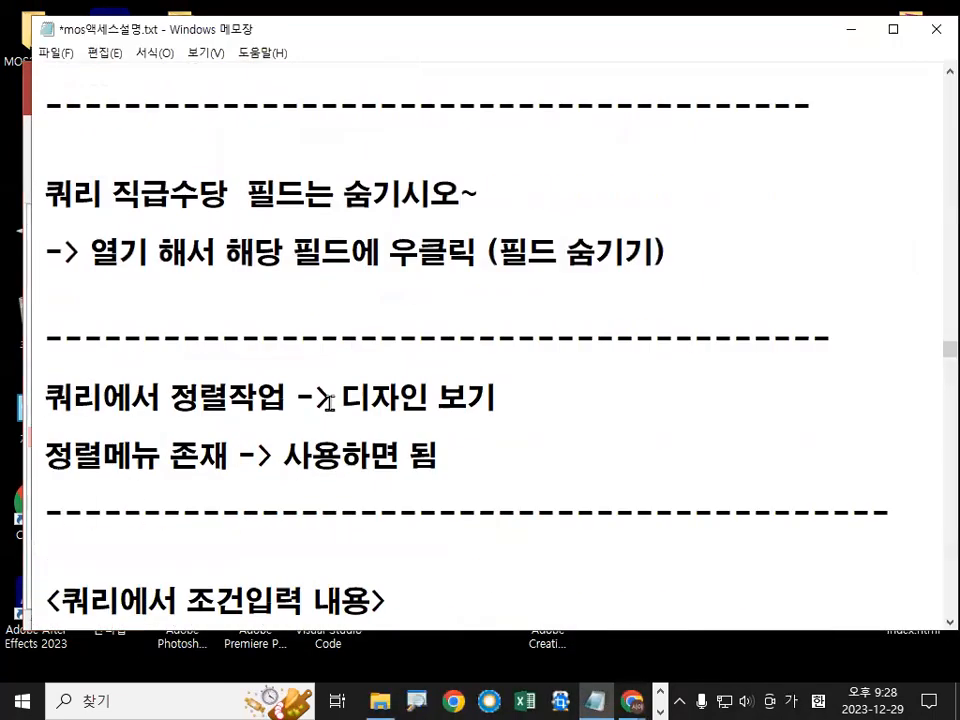
drag(50, 322, 110, 318)
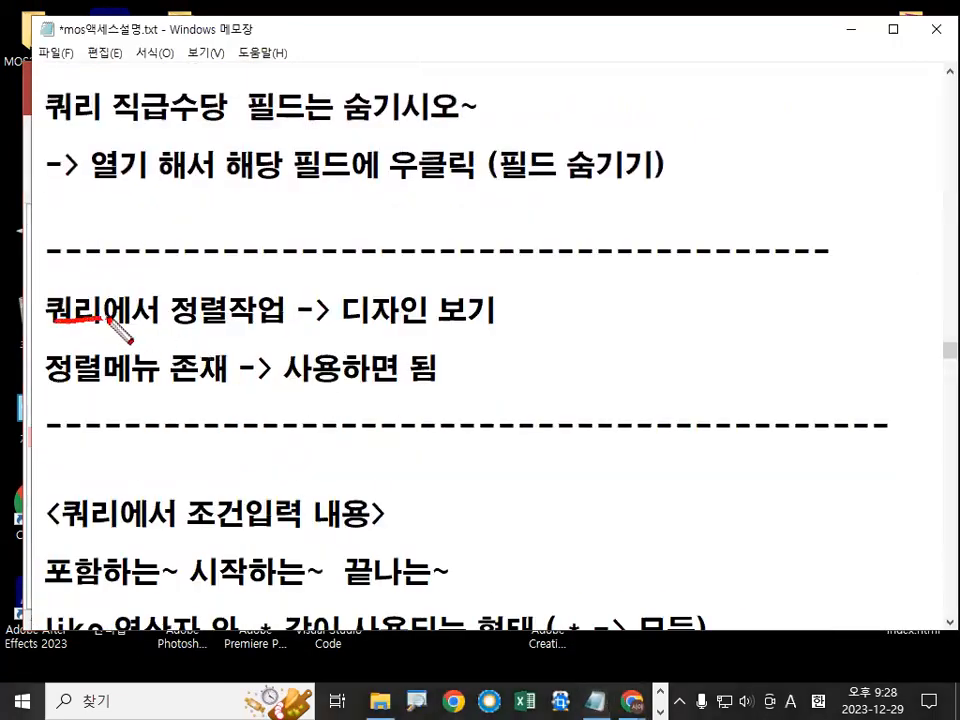
drag(205, 300, 238, 322)
mouse_move(360, 288)
mouse_down()
mouse_move(350, 326)
mouse_move(416, 322)
mouse_up()
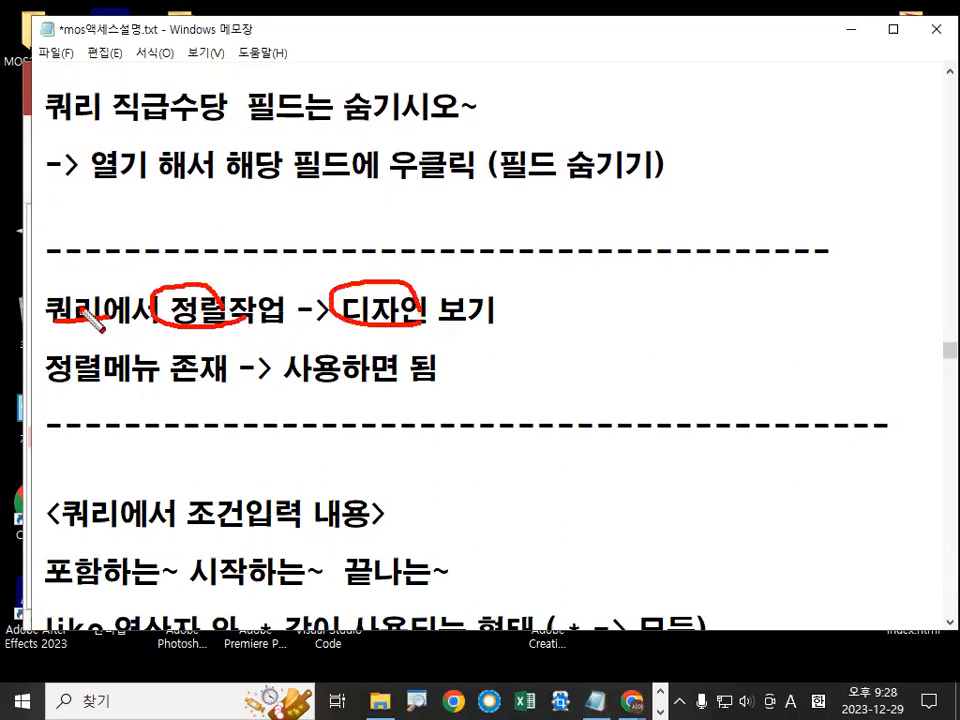
drag(67, 284, 108, 257)
mouse_move(88, 345)
mouse_down()
mouse_move(80, 390)
mouse_move(104, 390)
mouse_move(104, 377)
mouse_up()
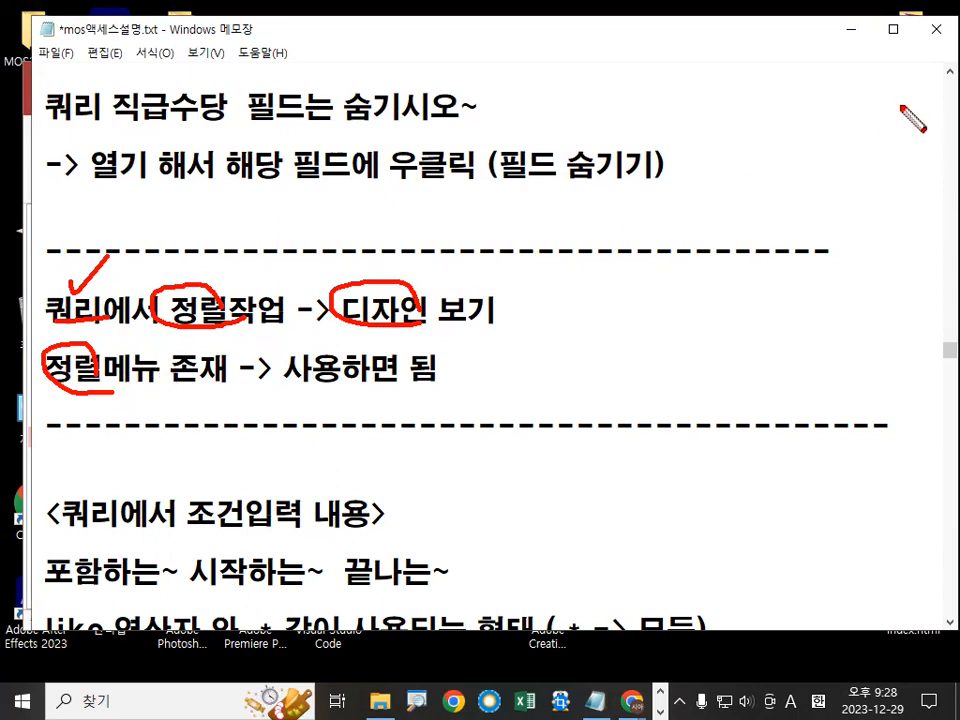
key(Escape)
Step: Return to Access and open the 급여현황 query in Design view
click(852, 30)
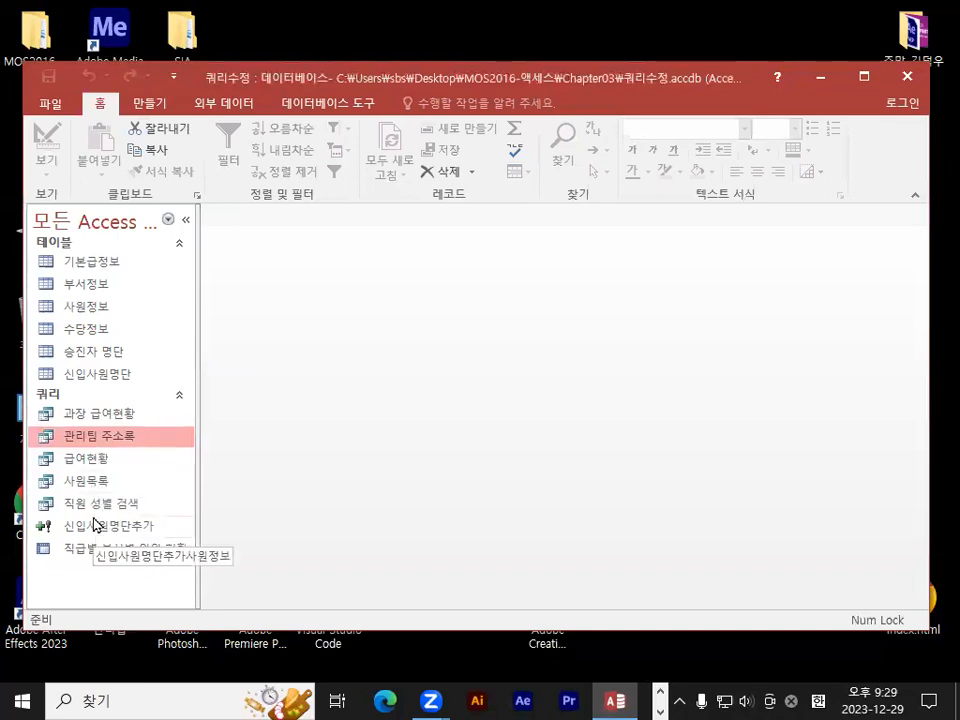
right_click(102, 468)
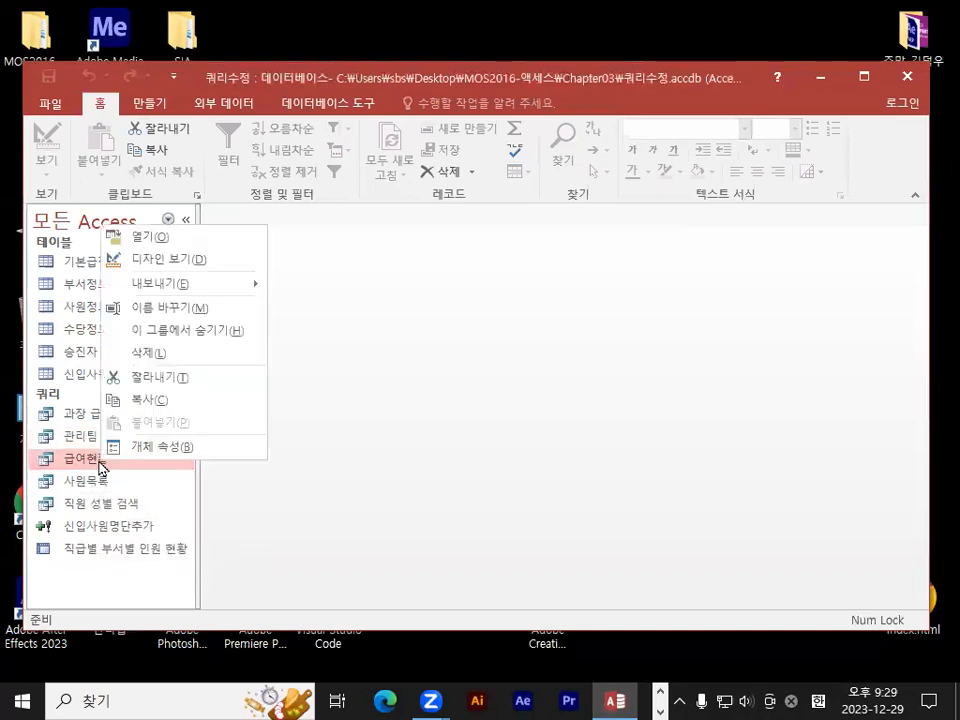
click(165, 261)
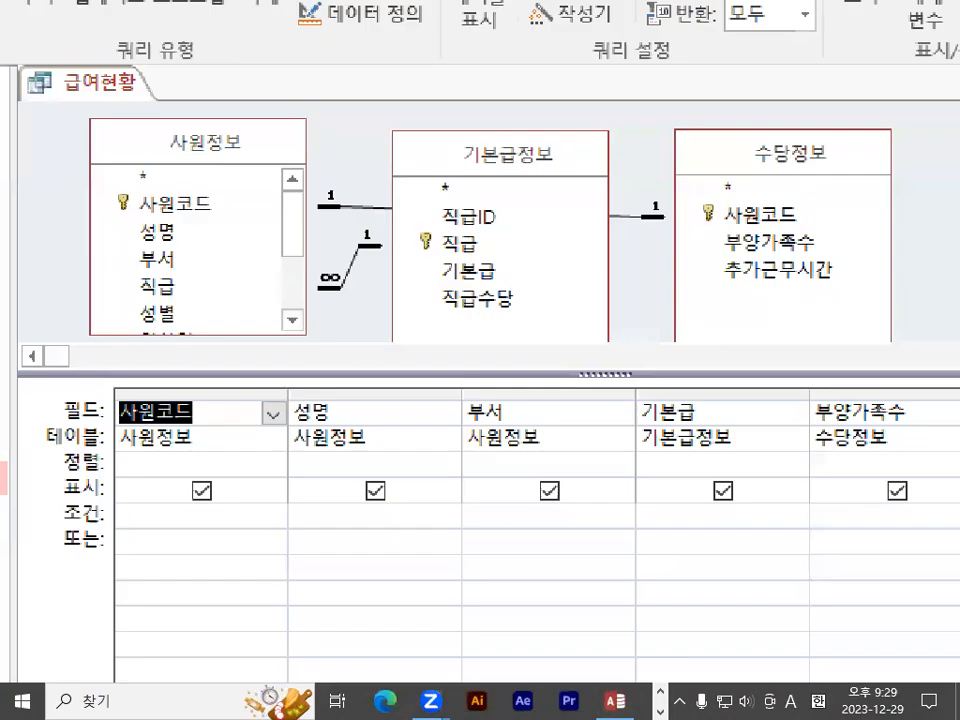
click(500, 430)
mouse_move(521, 410)
mouse_down()
mouse_move(452, 411)
mouse_move(518, 392)
mouse_move(519, 407)
mouse_up()
key(Escape)
key(ctrl+1)
click(251, 456)
mouse_move(253, 459)
mouse_down()
mouse_move(231, 416)
mouse_move(256, 440)
mouse_up()
key(Escape)
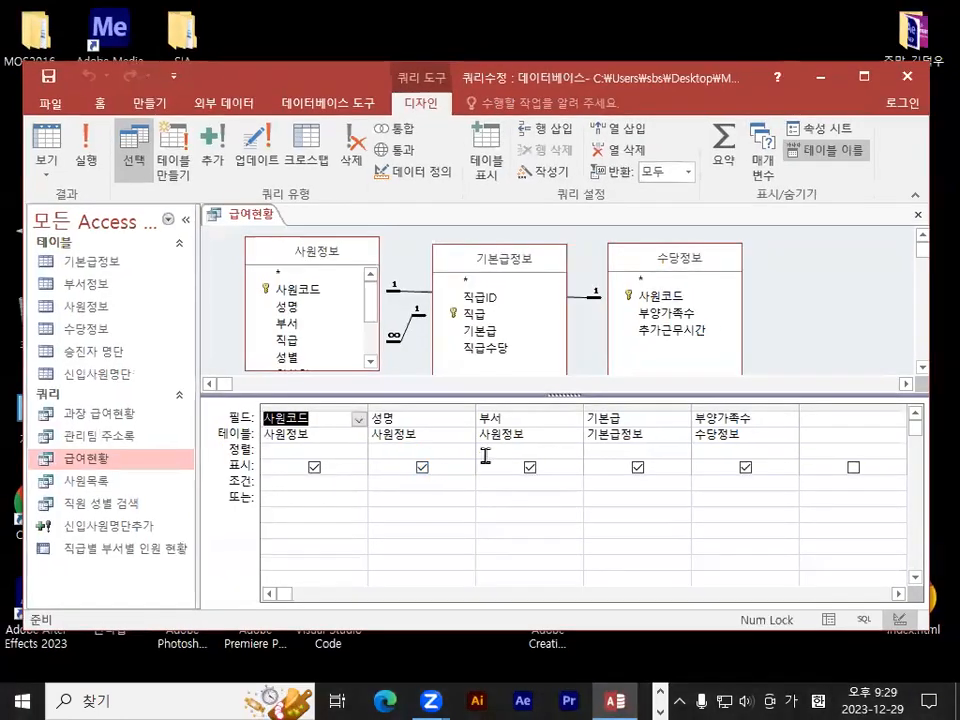
Step: Set the 부서 field of the 급여현황 query to sort in ascending order (오름차순)
click(494, 452)
key(ctrl+1)
mouse_move(502, 451)
mouse_down()
mouse_move(480, 443)
mouse_move(501, 446)
mouse_up()
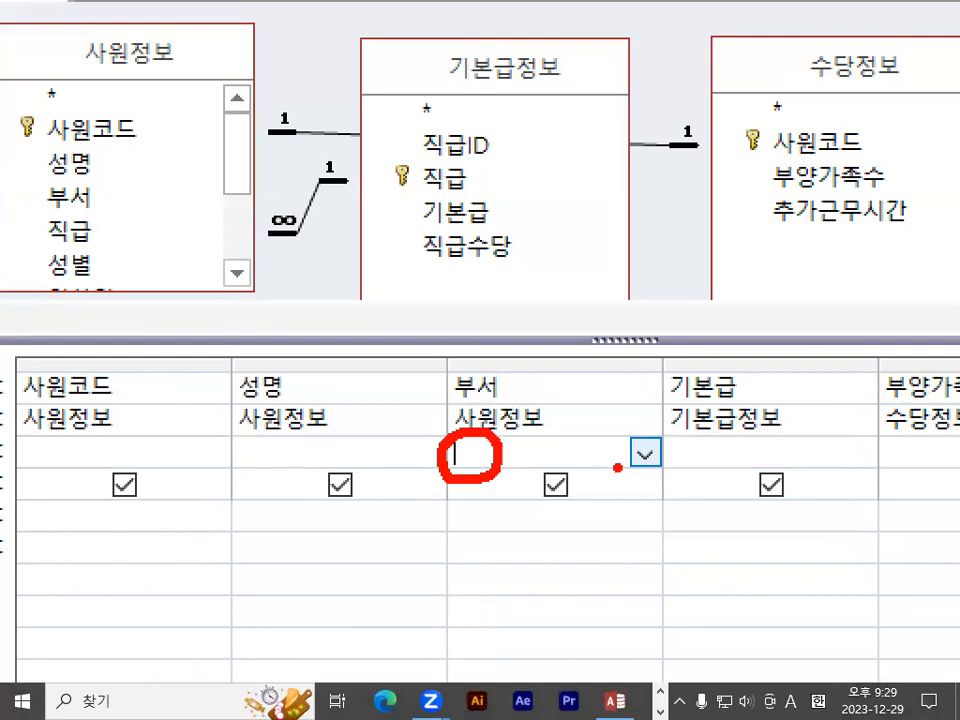
mouse_move(669, 456)
mouse_down()
mouse_move(636, 465)
mouse_move(642, 431)
mouse_move(668, 455)
mouse_up()
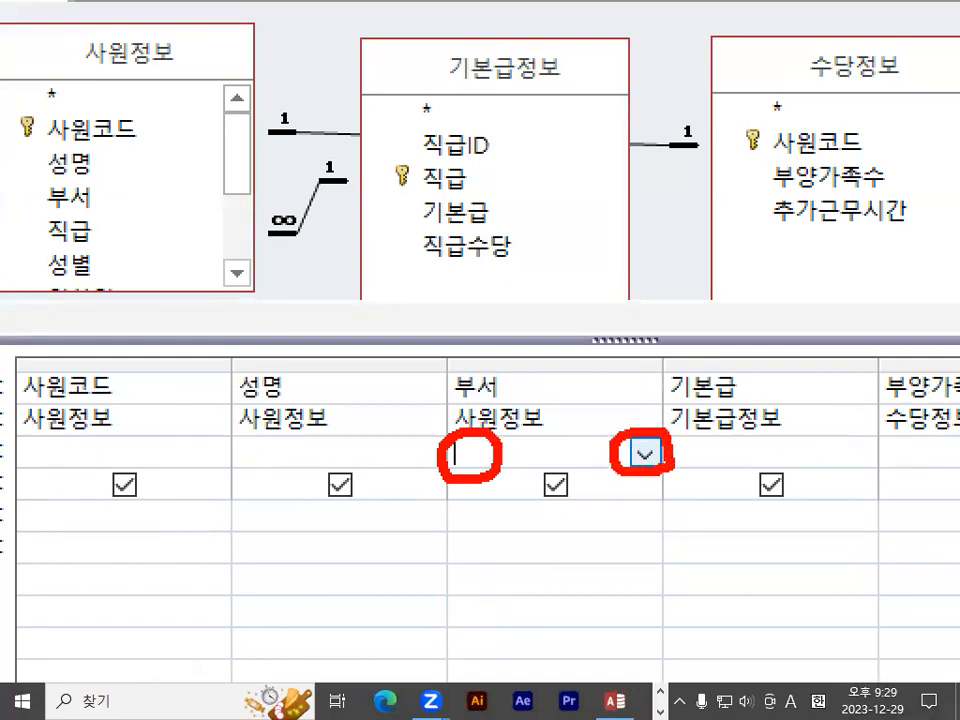
key(Escape)
click(574, 452)
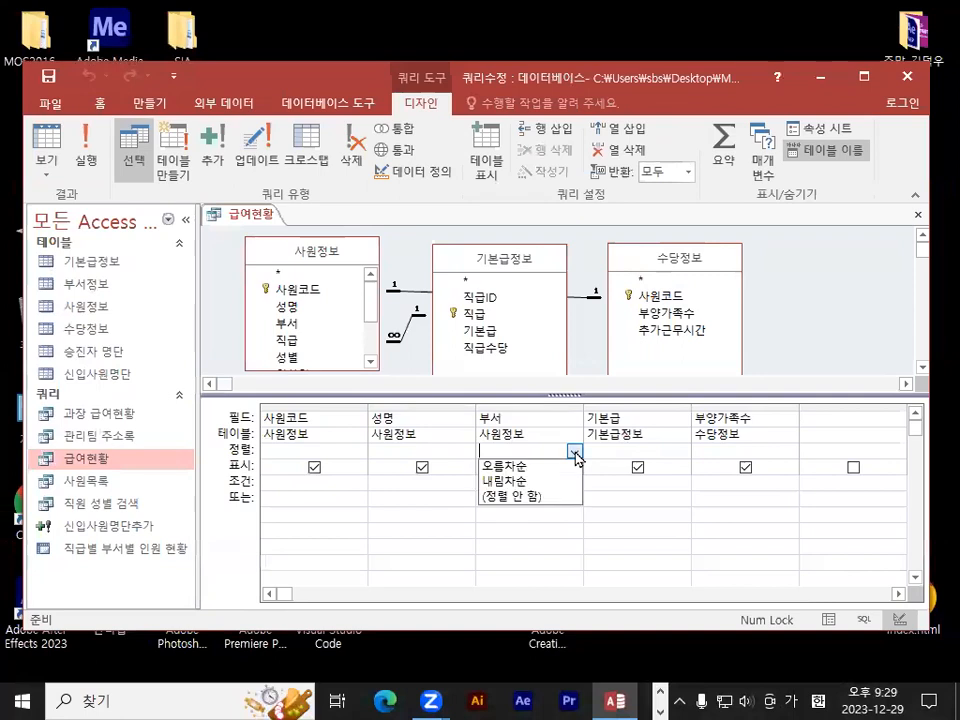
click(561, 467)
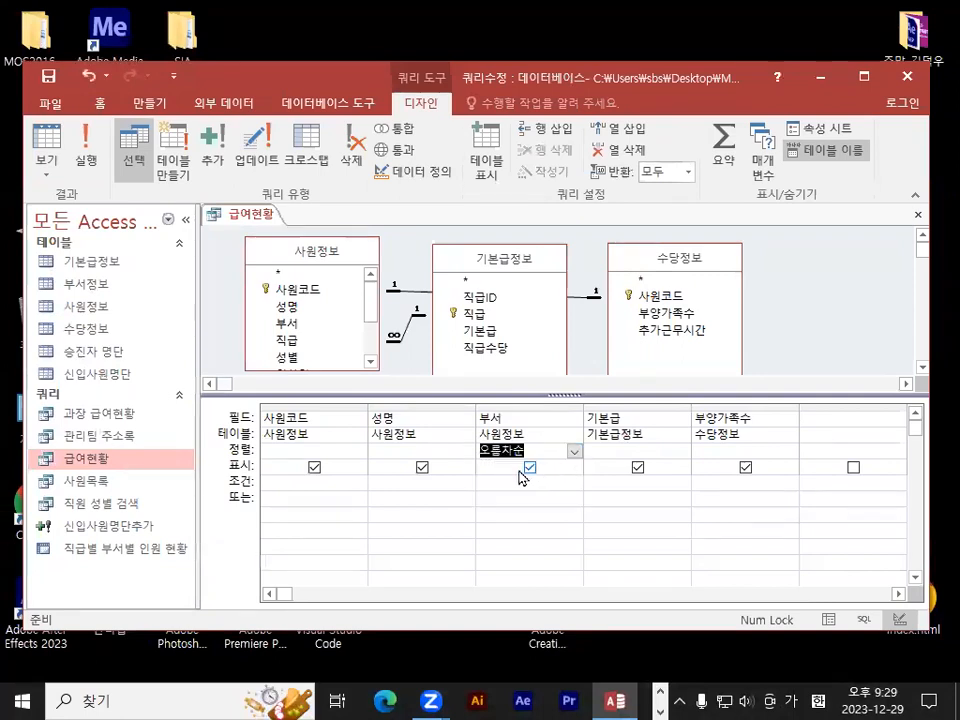
key(ctrl+1)
mouse_move(555, 440)
mouse_down()
mouse_move(478, 476)
mouse_move(500, 408)
mouse_move(541, 425)
mouse_up()
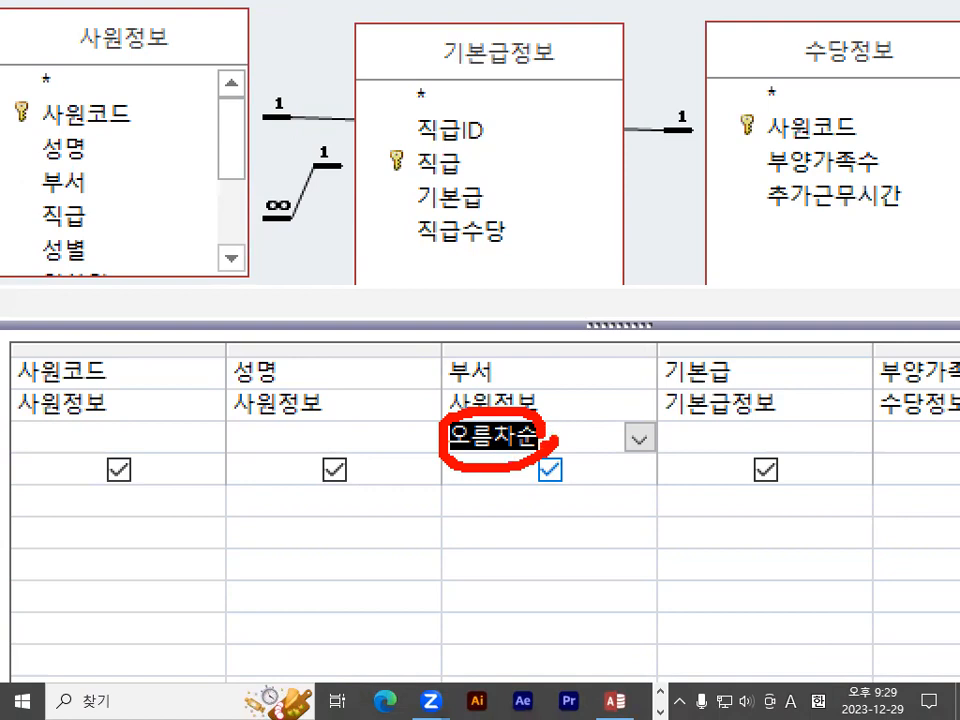
mouse_move(805, 425)
mouse_down()
mouse_move(690, 408)
mouse_move(820, 424)
mouse_up()
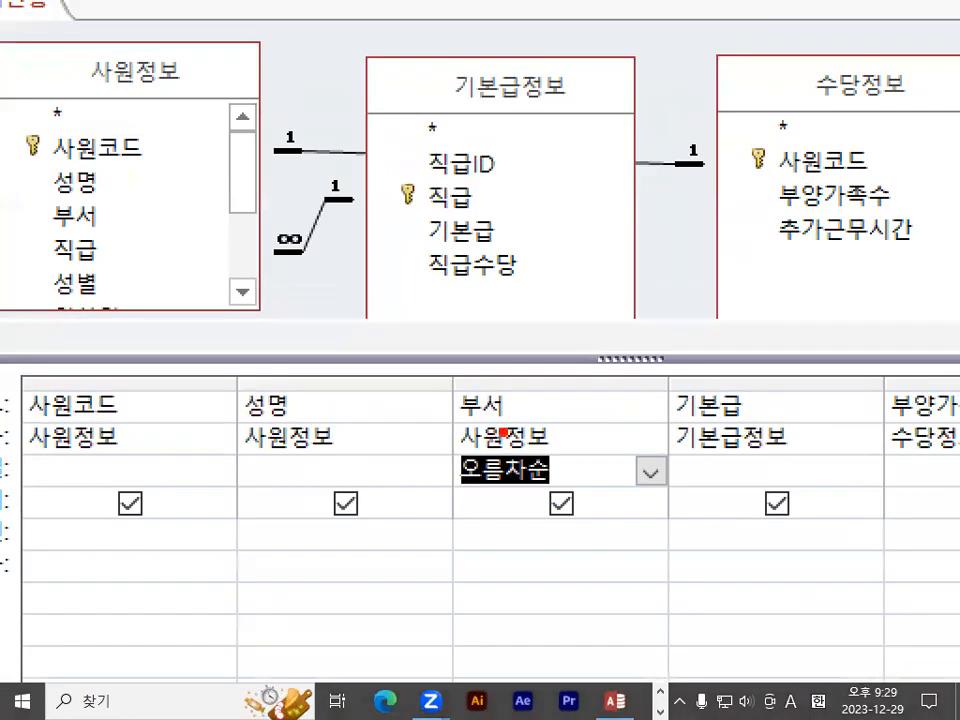
mouse_move(560, 443)
mouse_down()
mouse_move(535, 455)
mouse_move(523, 402)
mouse_up()
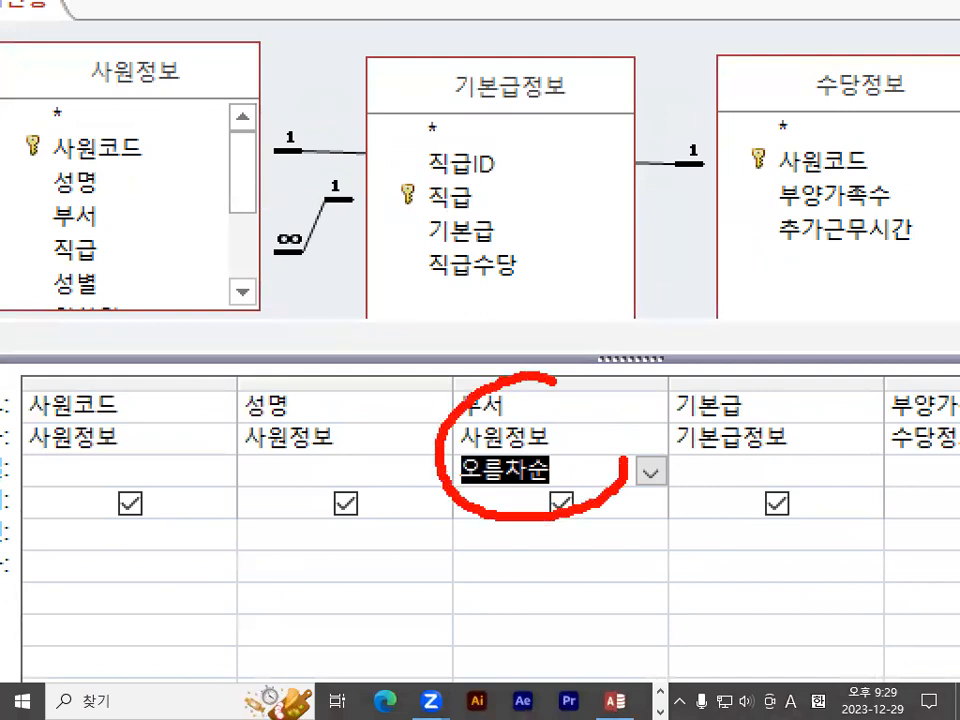
drag(625, 462, 555, 380)
mouse_move(815, 467)
mouse_down()
mouse_move(692, 462)
mouse_move(822, 462)
mouse_up()
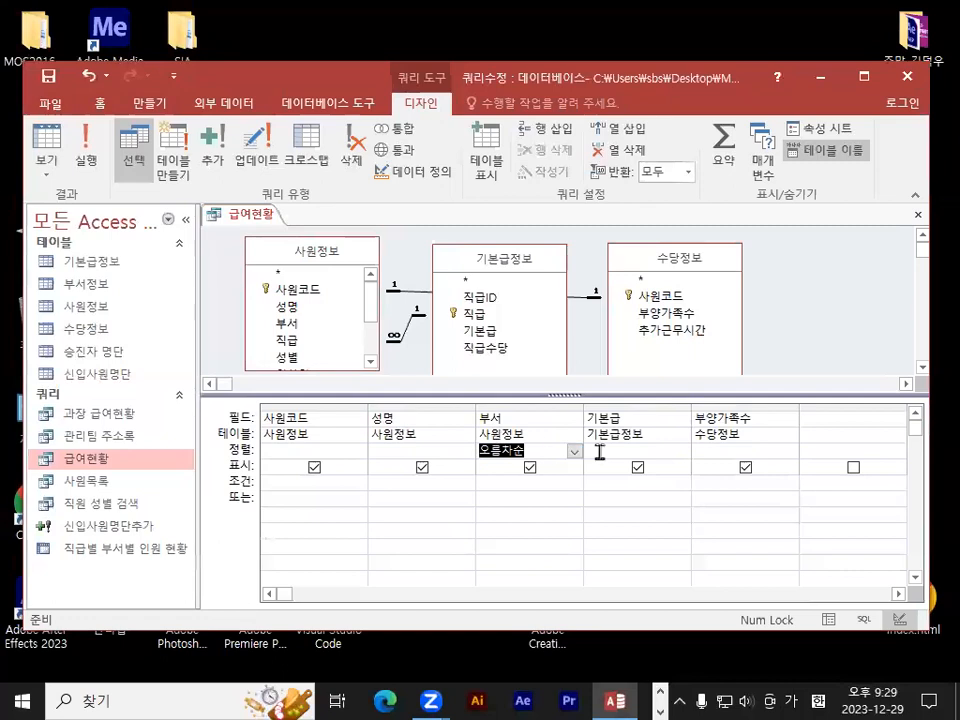
Step: Set the 기본급 field of the 급여현황 query to sort in descending order (내림차순)
click(750, 470)
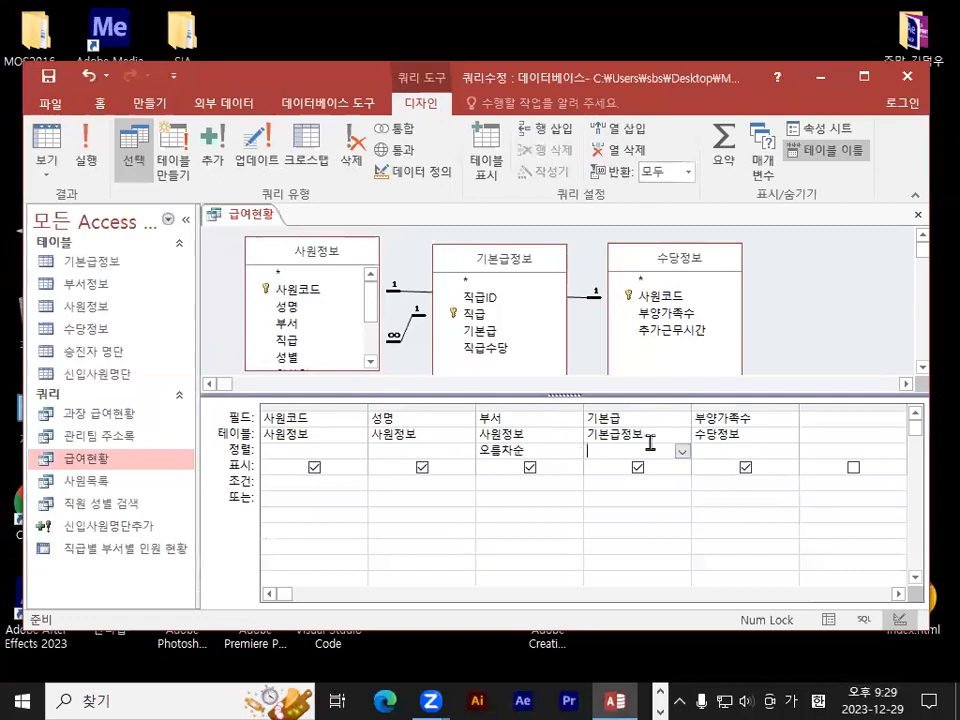
click(681, 451)
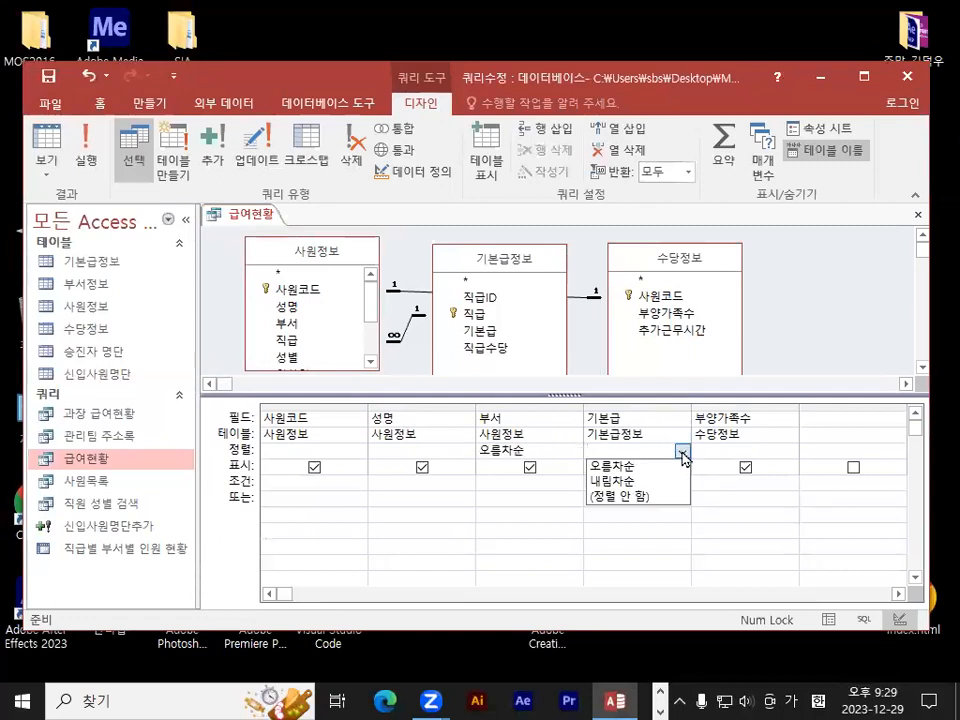
click(668, 482)
mouse_move(652, 447)
mouse_down()
mouse_move(599, 460)
mouse_move(635, 391)
mouse_move(632, 329)
mouse_up()
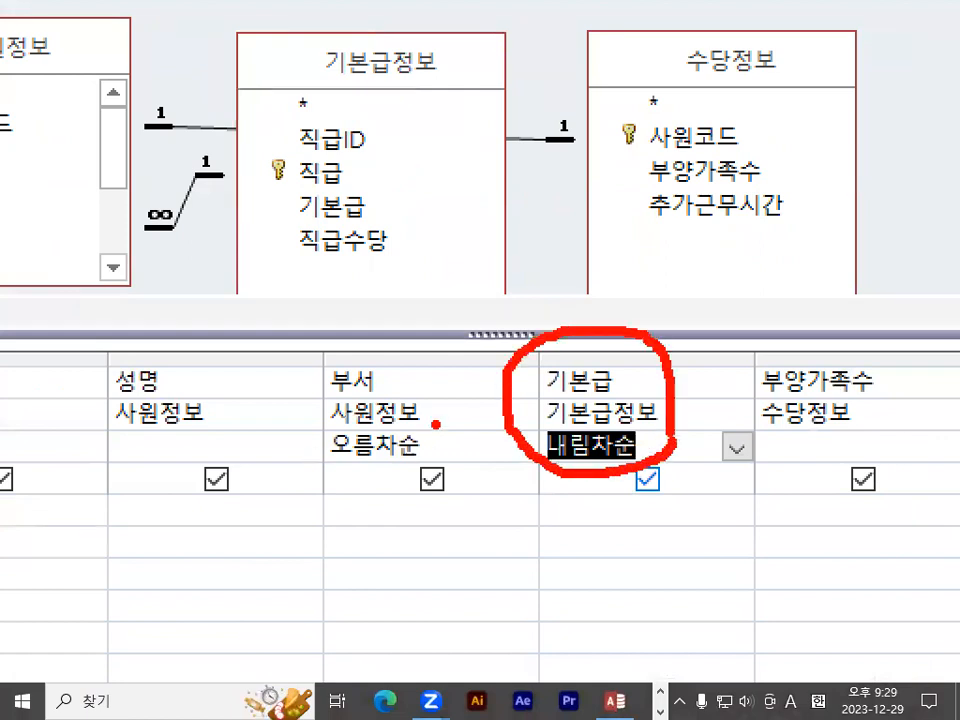
drag(435, 422, 438, 448)
drag(571, 352, 577, 390)
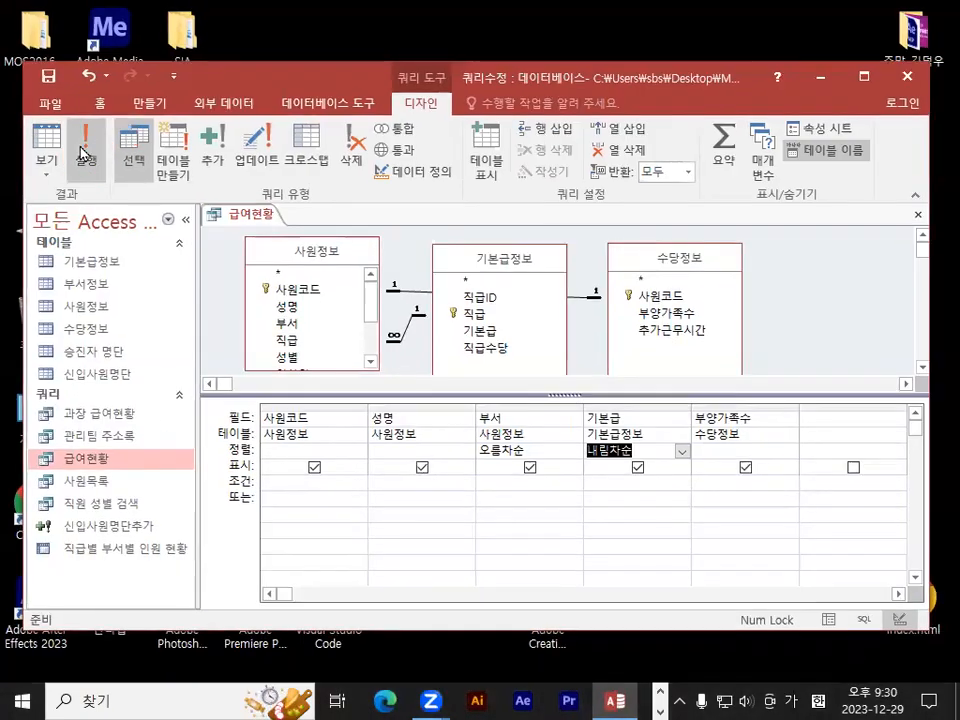
Step: Run the 급여현황 query, check the order of the 부서 and 기본급 columns, and close the query
click(81, 153)
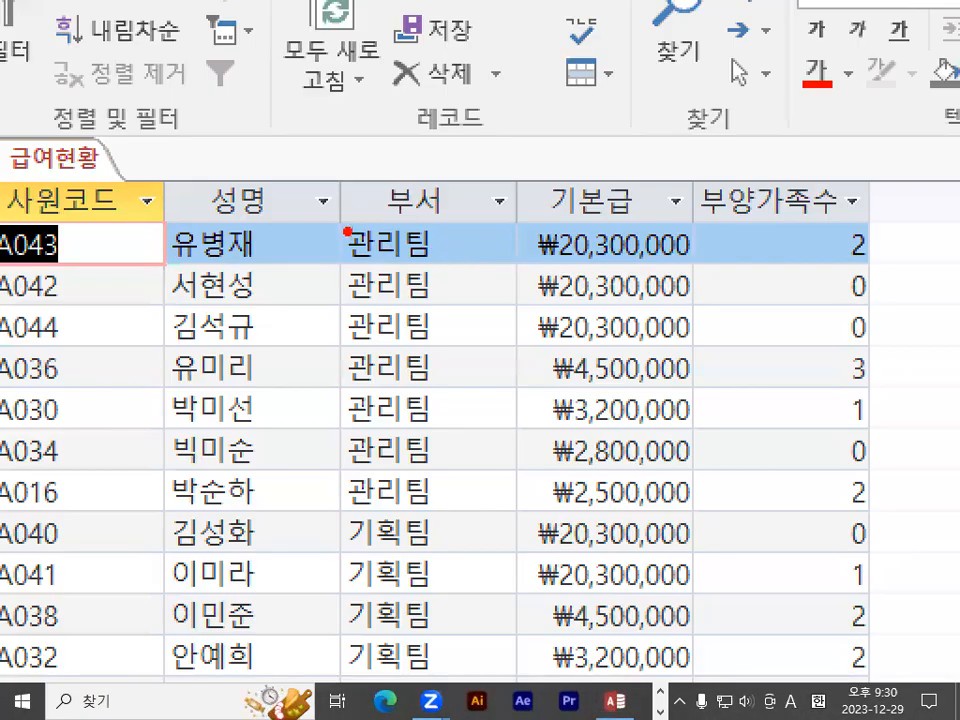
mouse_move(347, 229)
mouse_down()
mouse_move(322, 228)
mouse_move(311, 390)
mouse_move(316, 498)
mouse_move(356, 515)
mouse_up()
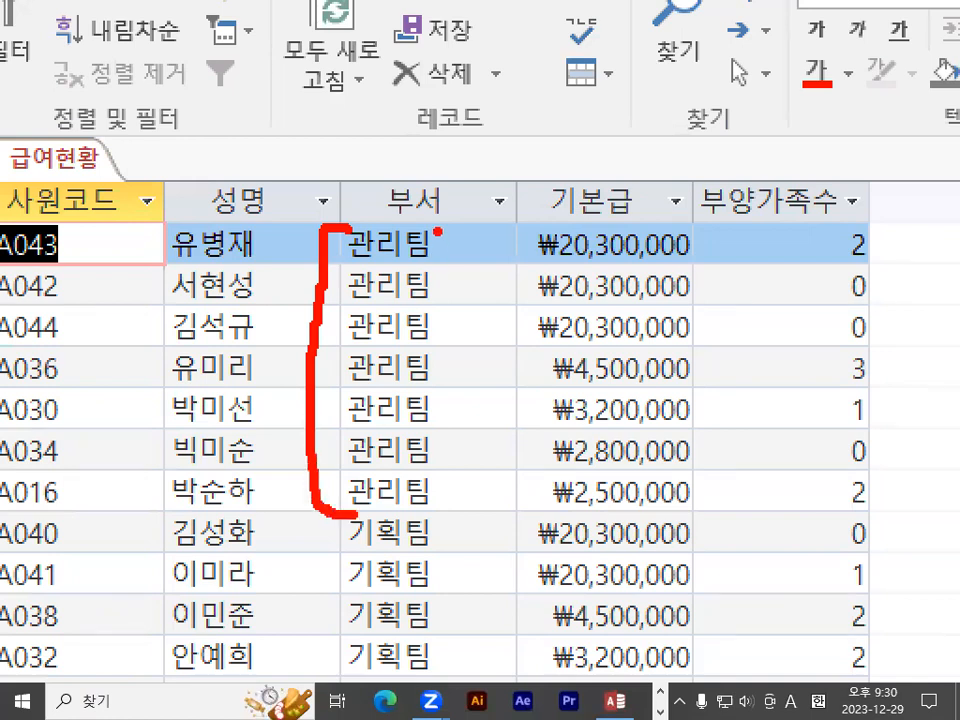
drag(437, 232, 428, 495)
mouse_move(685, 251)
mouse_down()
mouse_move(669, 263)
mouse_move(645, 197)
mouse_move(692, 266)
mouse_up()
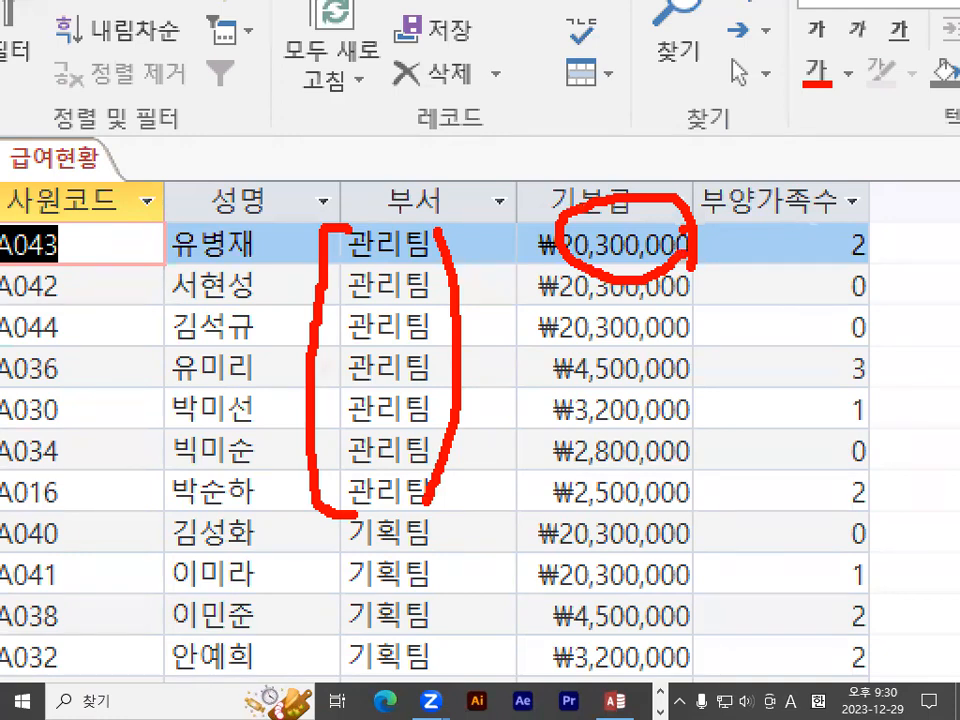
key(Escape)
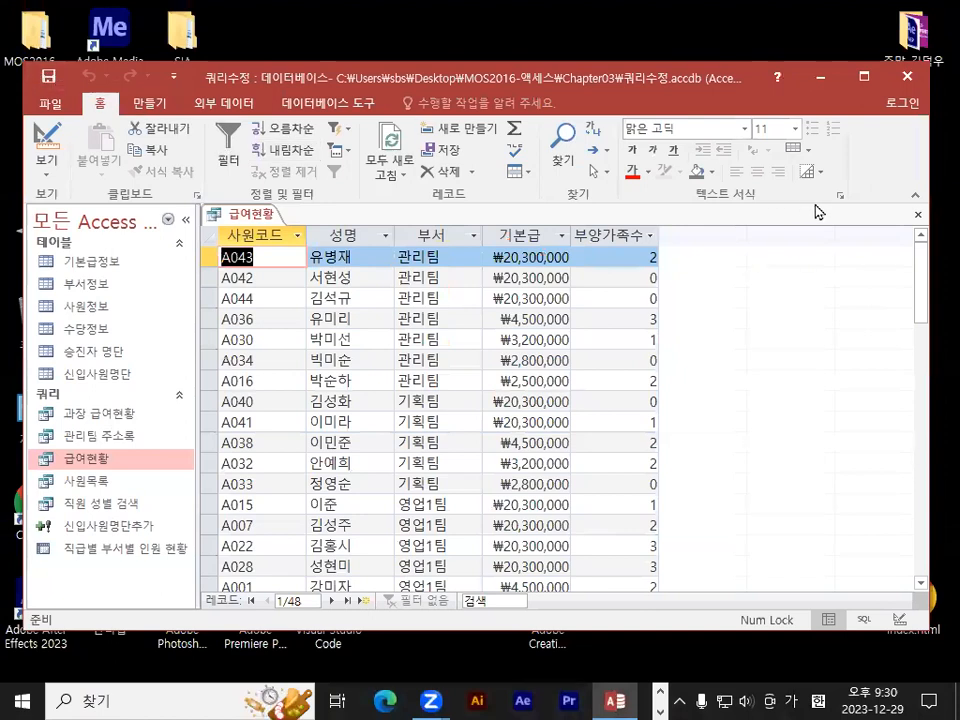
click(916, 218)
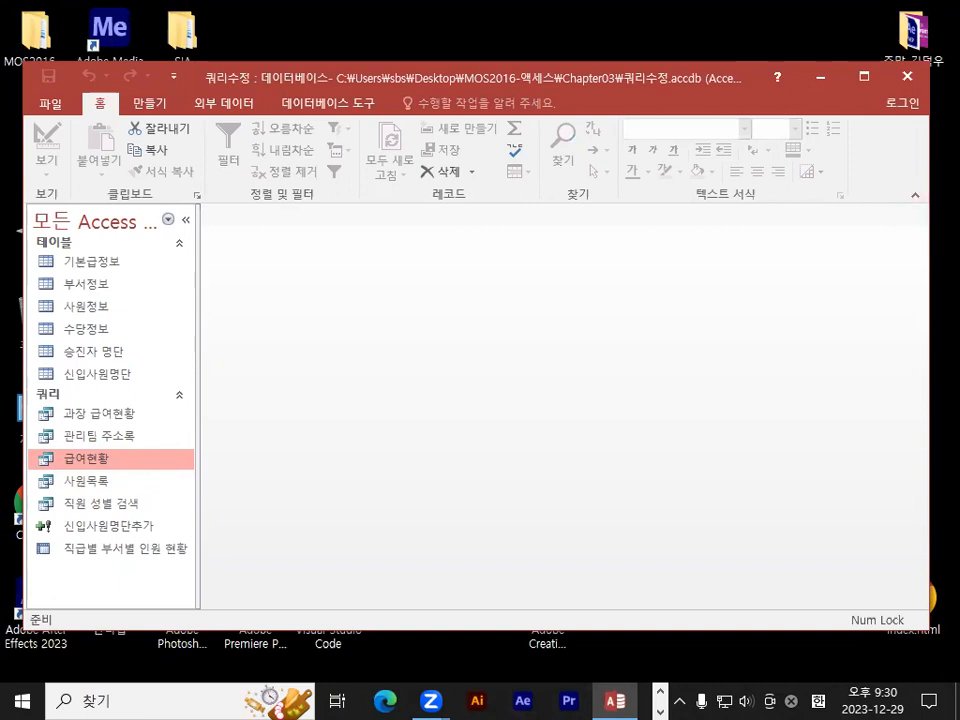
Step: Switch to Notepad and insert several blank lines below the dashed separator that follows the sorting notes
key(alt+Tab)
click(303, 476)
key(Return)
key(Return)
key(Return)
key(Return)
key(Return)
key(Return)
key(Return)
key(Up)
key(Up)
key(Up)
key(Up)
key(Up)
key(Up)
key(Up)
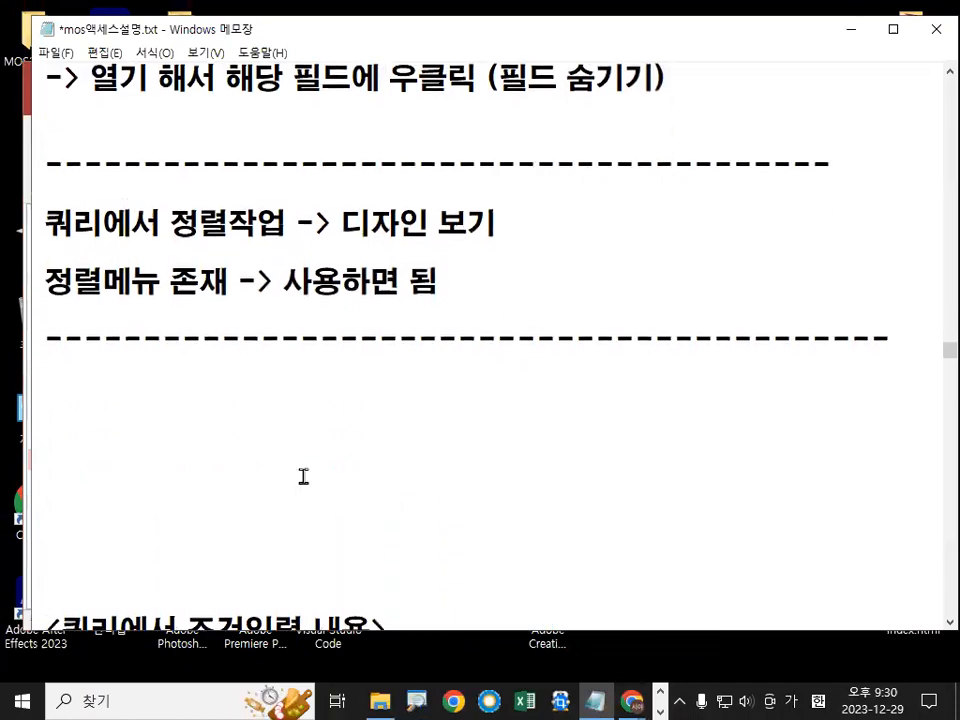
Step: Write the note line "쿼리작업 - 디자인보기" below the dashed separator
text(쿼)
text(리 덨)
key(BackSpace)
key(BackSpace)
key(BackSpace)
key(BackSpace)
text(작어)
text(ㅂ  - 디자)
text(인보기)
key(Return)
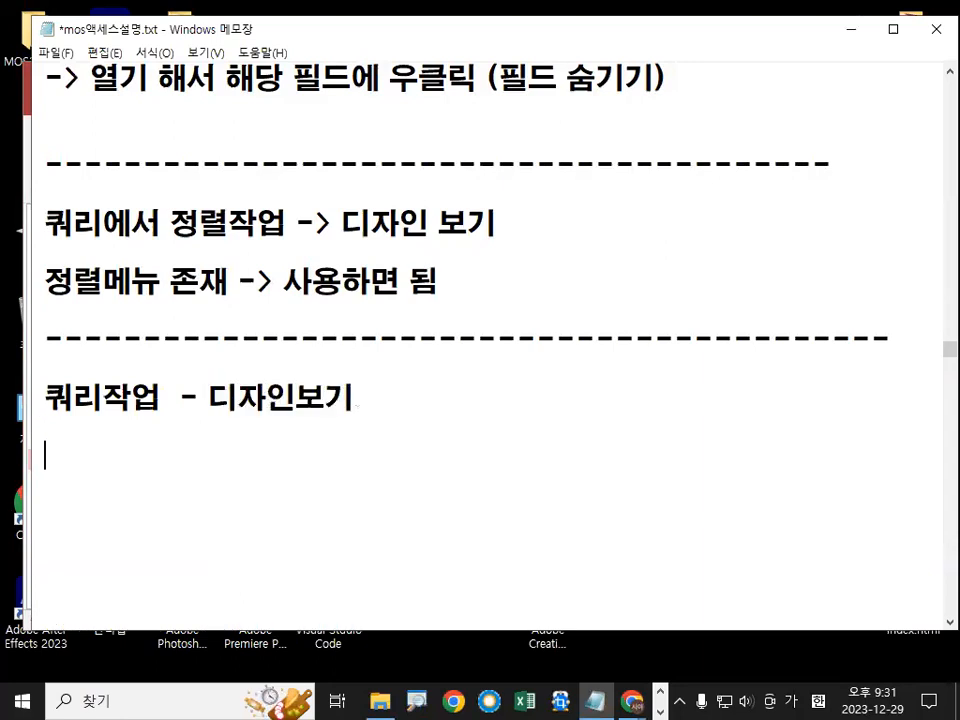
Step: Add the note line "조건에서 사용되는 연산자중에서 like 연산자" under the 쿼리작업 line
text(조건)
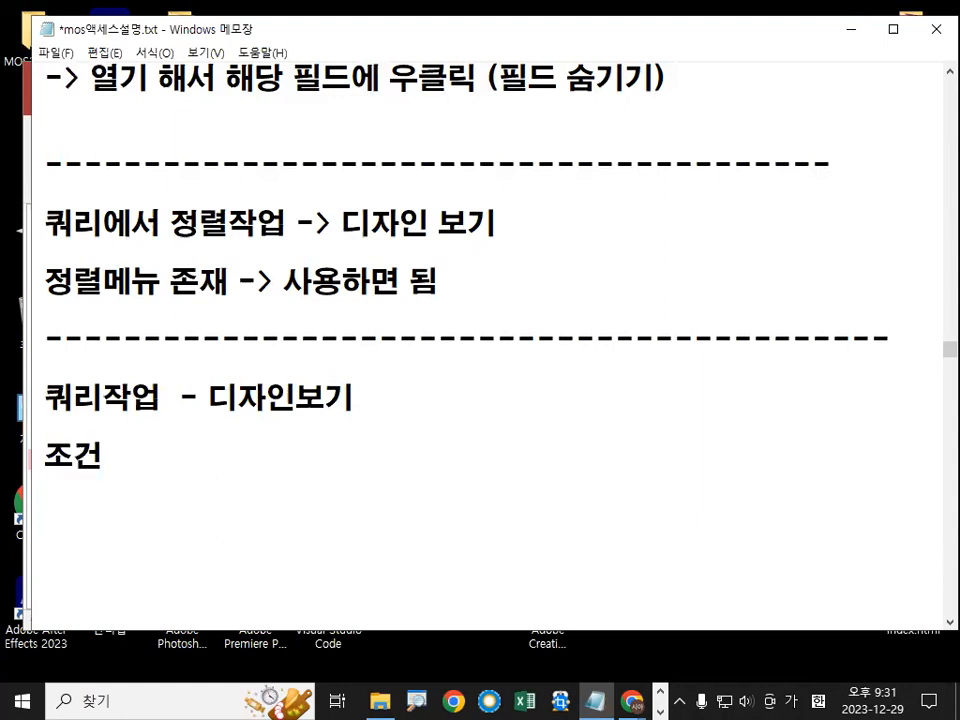
key(Return)
key(Up)
click(303, 476)
text(에서 사용ㄷㄱ)
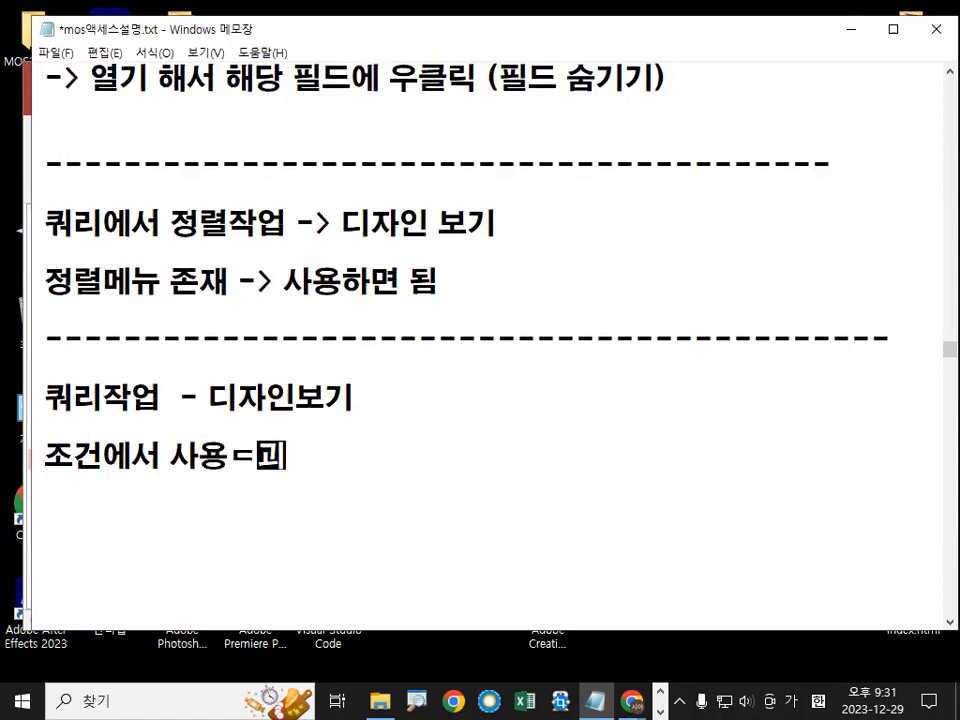
key(BackSpace)
key(BackSpace)
text(되ㄴㅡ 연산자중엣)
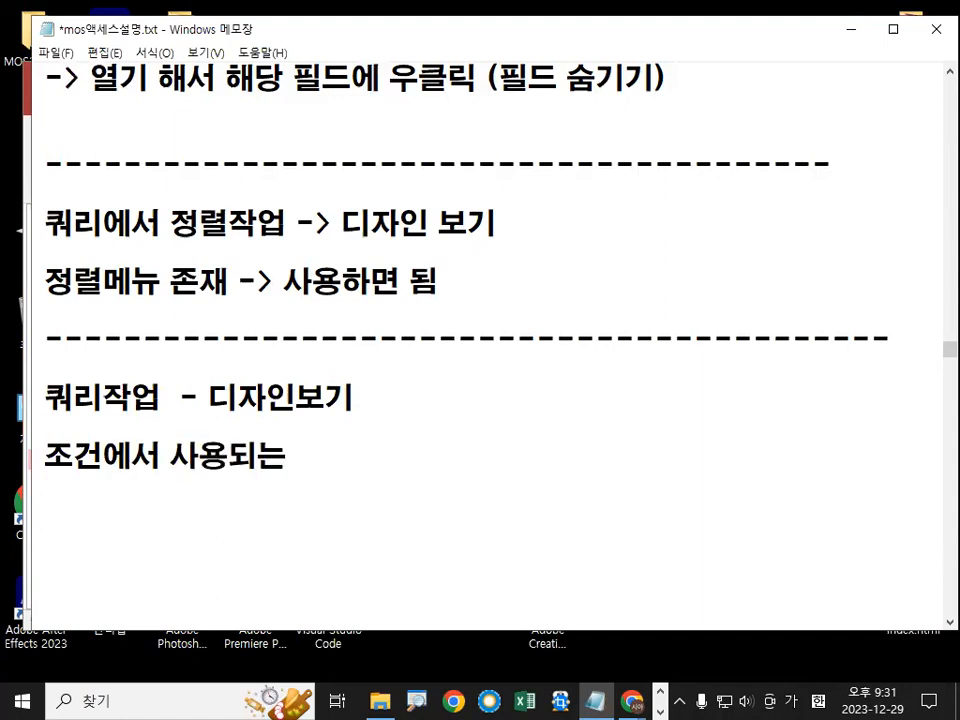
text(ㅓ ㅣㅑ)
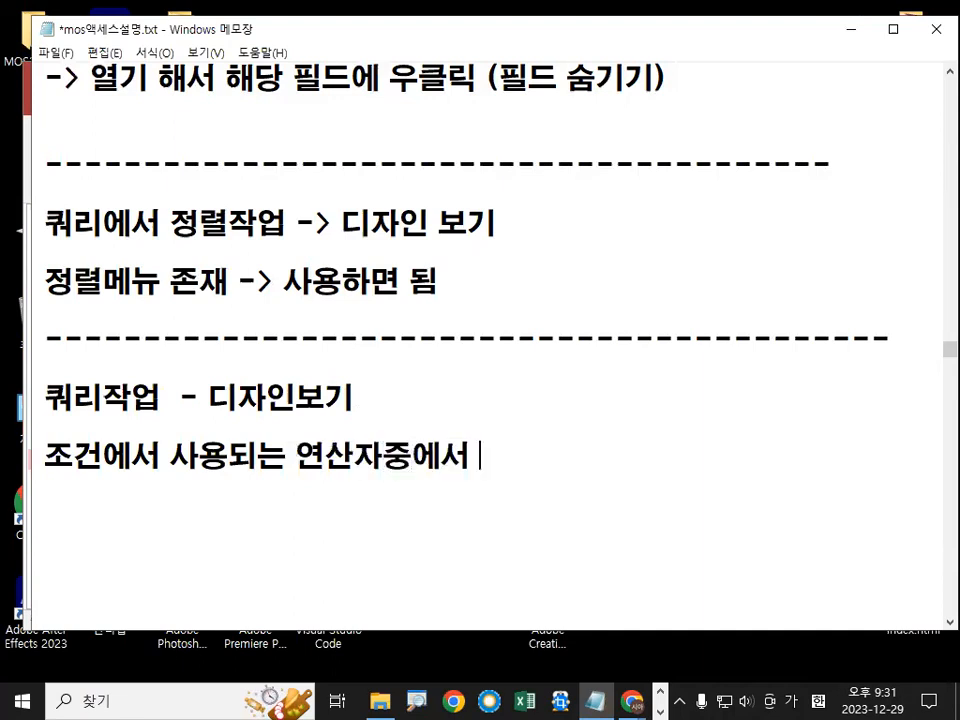
key(BackSpace)
key(BackSpace)
key(BackSpace)
key(Hangul)
text(likedustk)
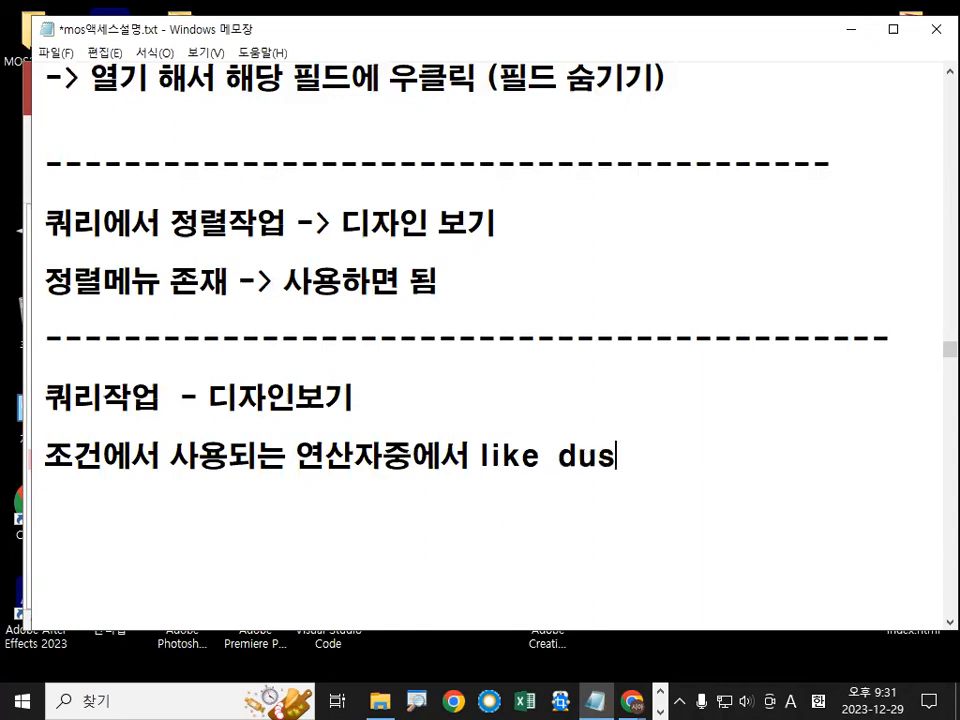
key(BackSpace)
key(BackSpace)
key(BackSpace)
key(BackSpace)
key(BackSpace)
key(Hangul)
text(연산자)
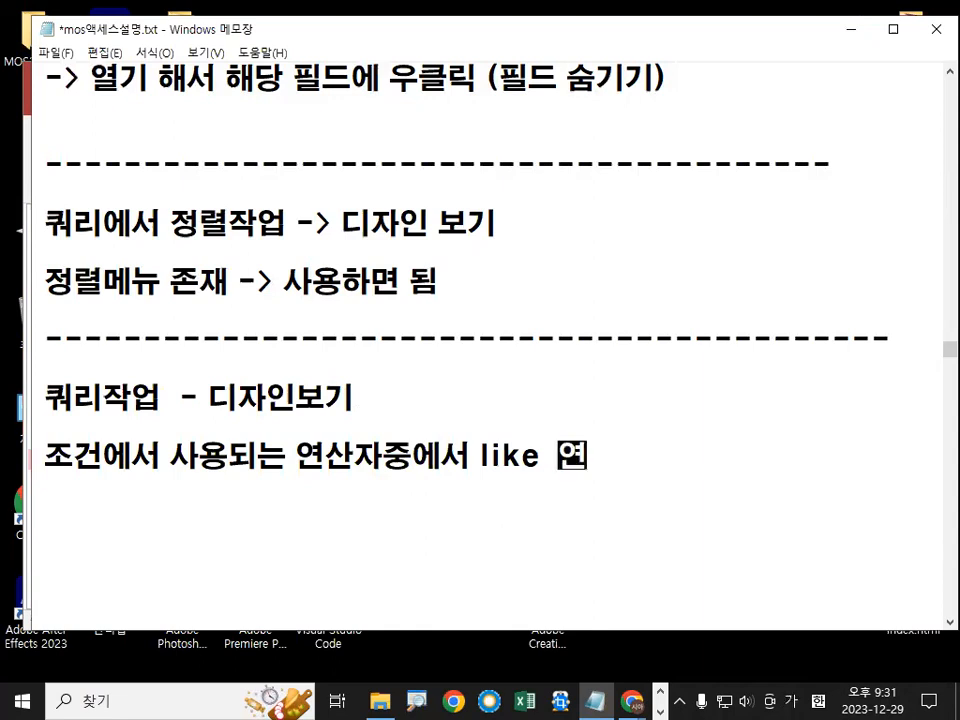
key(Return)
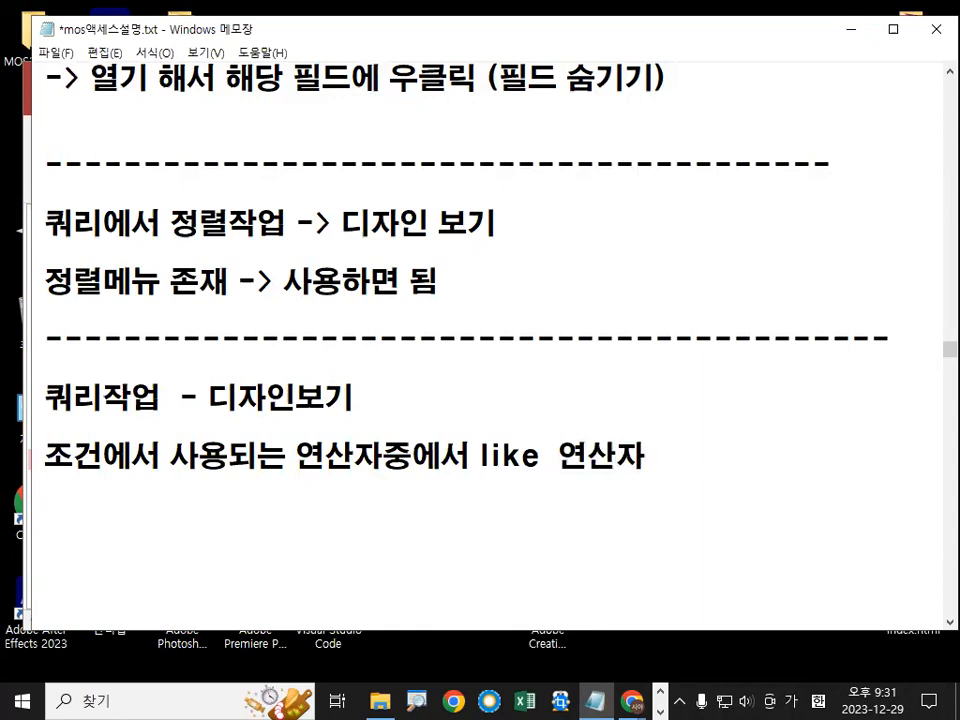
Step: Add the note line "*와 같이 사용 (* -> 모든)" under the like operator line, followed by blank lines
text(*와 같이 사용 )
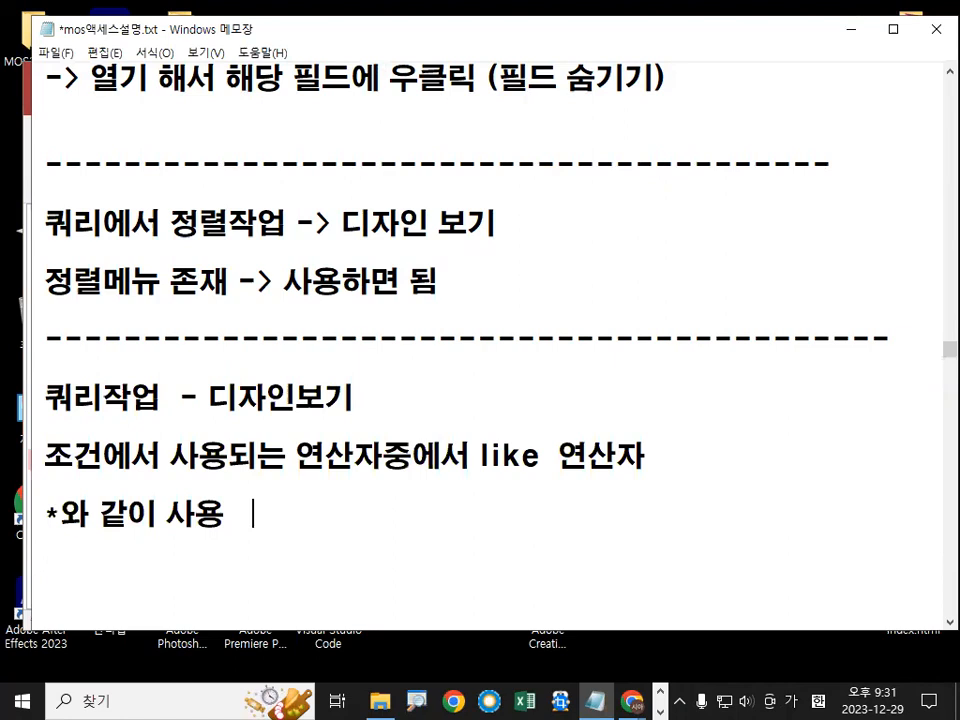
text( (* -> 모름)
key(BackSpace)
text(든을)
key(BackSpace)
text())
key(Return)
key(Return)
key(Return)
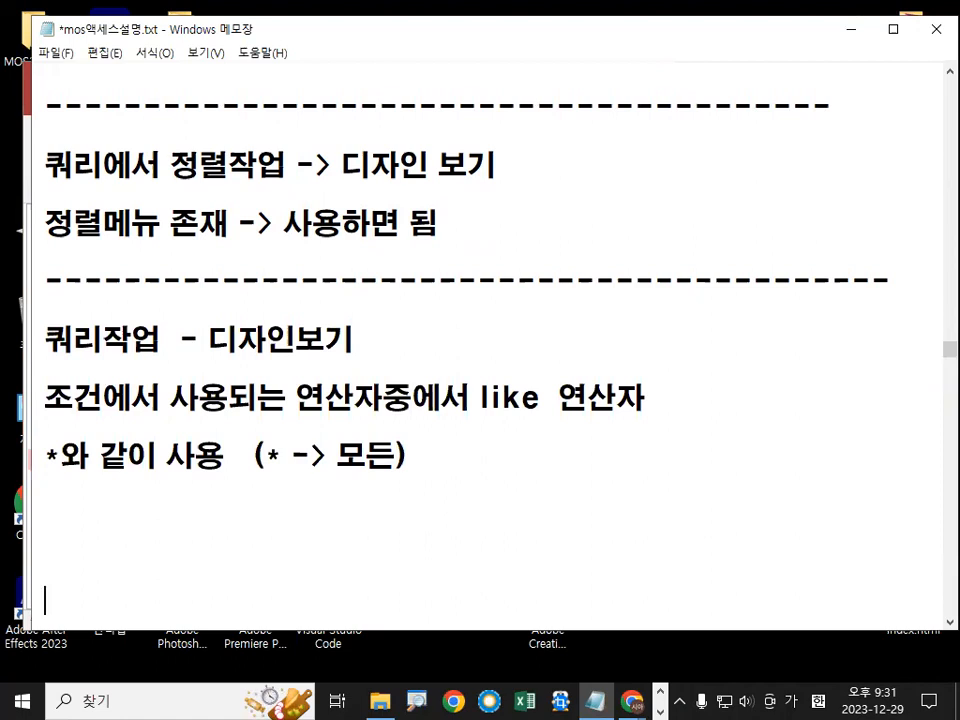
Step: Insert more blank lines and write the example criterion like "영업*" directly under the asterisk note
key(Return)
key(Return)
key(Return)
key(Up)
key(Up)
key(Up)
key(Up)
key(Up)
key(Up)
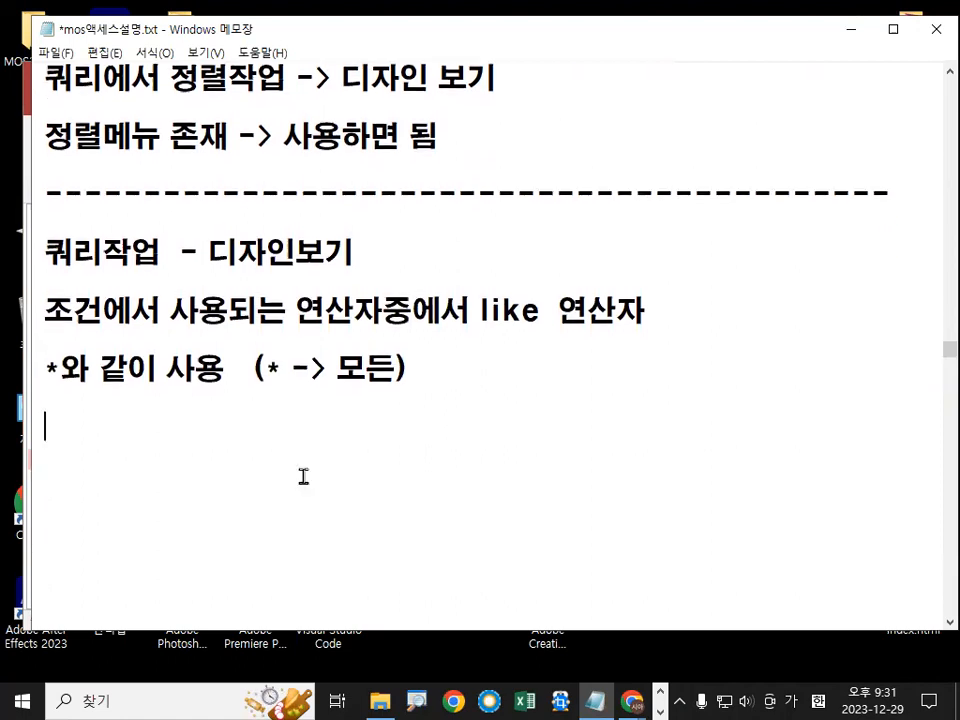
key(Hangul)
text(like)
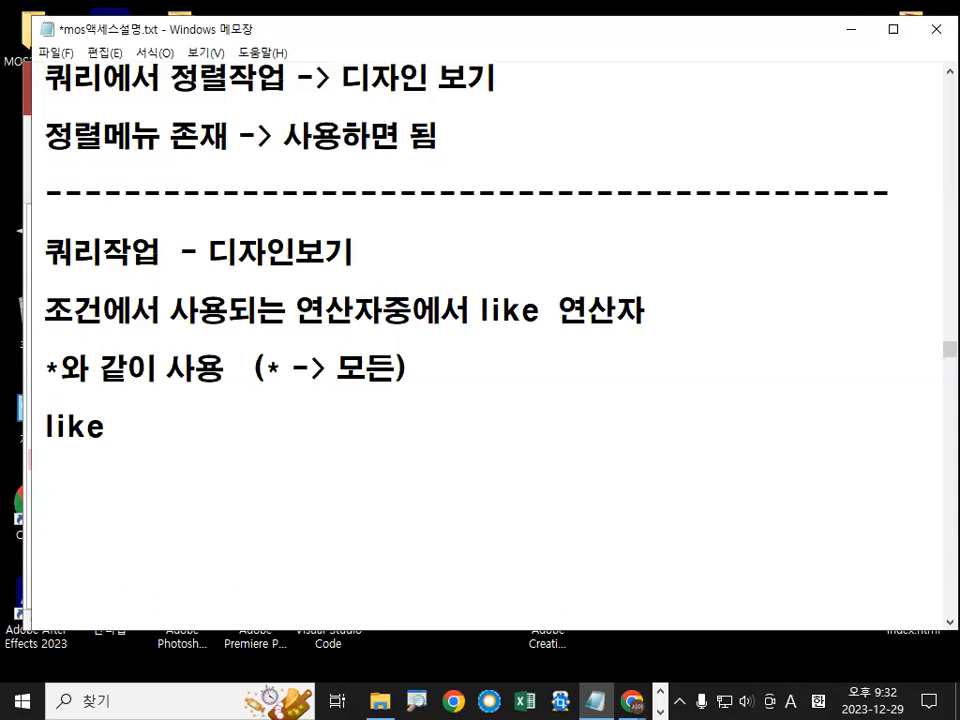
text( ")
key(Hangul)
text(영업*")
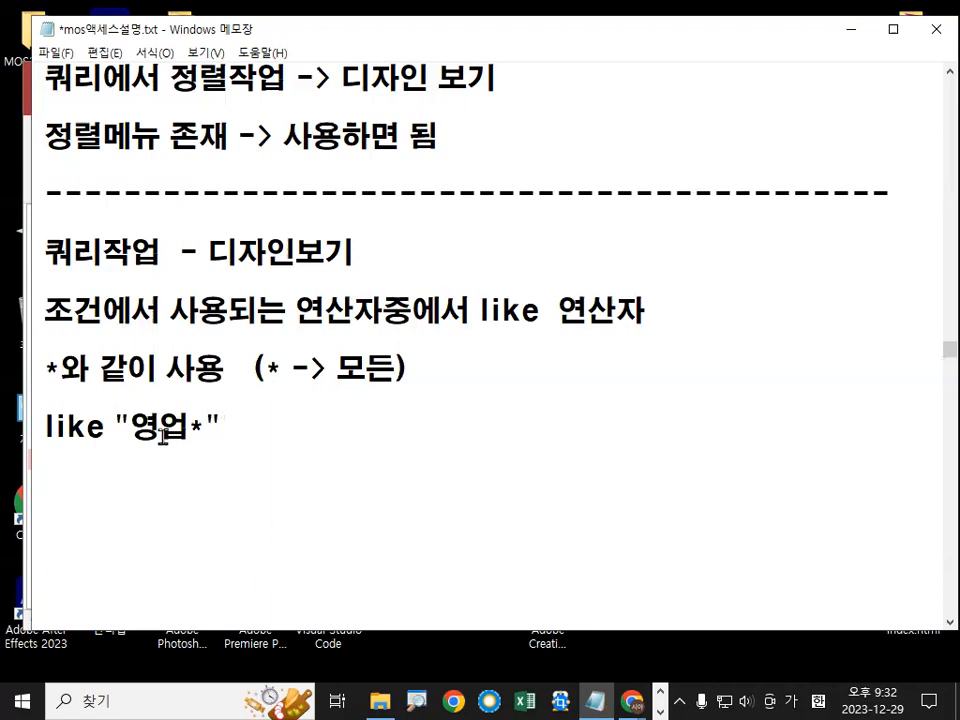
Step: Start a new line after the like "영업*" example and select the whole example line
drag(130, 428, 208, 428)
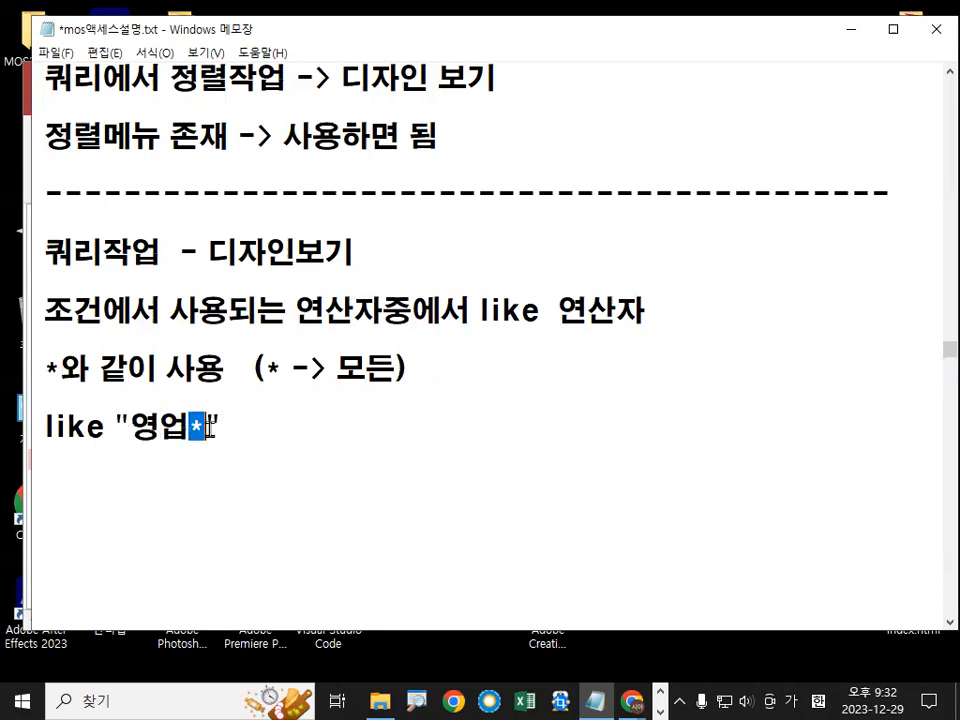
click(328, 418)
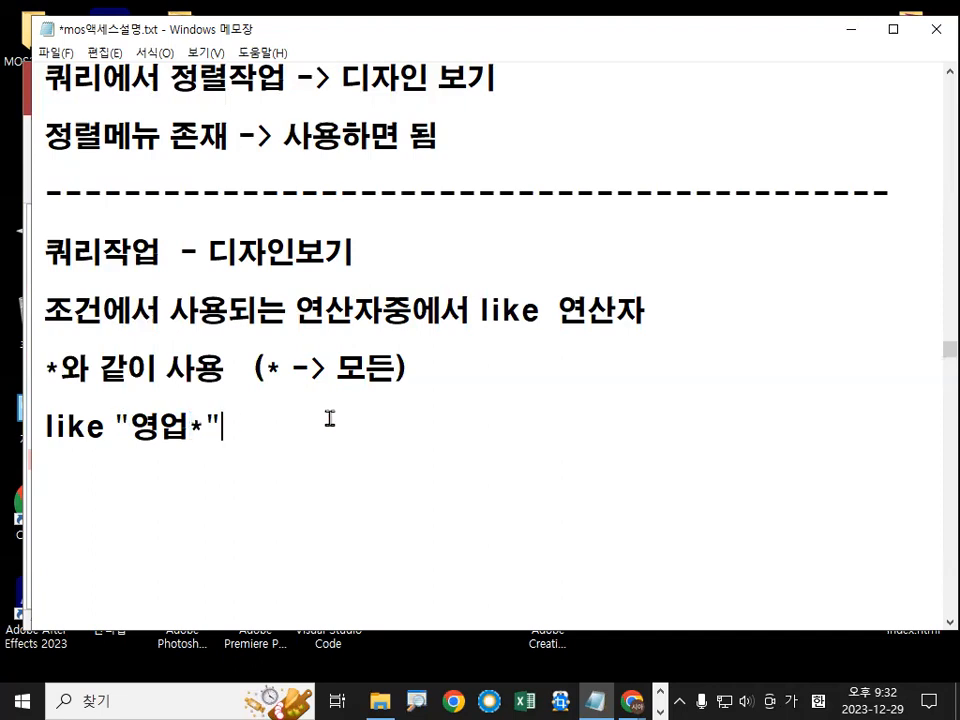
key(Return)
key(Up)
key(shift+End)
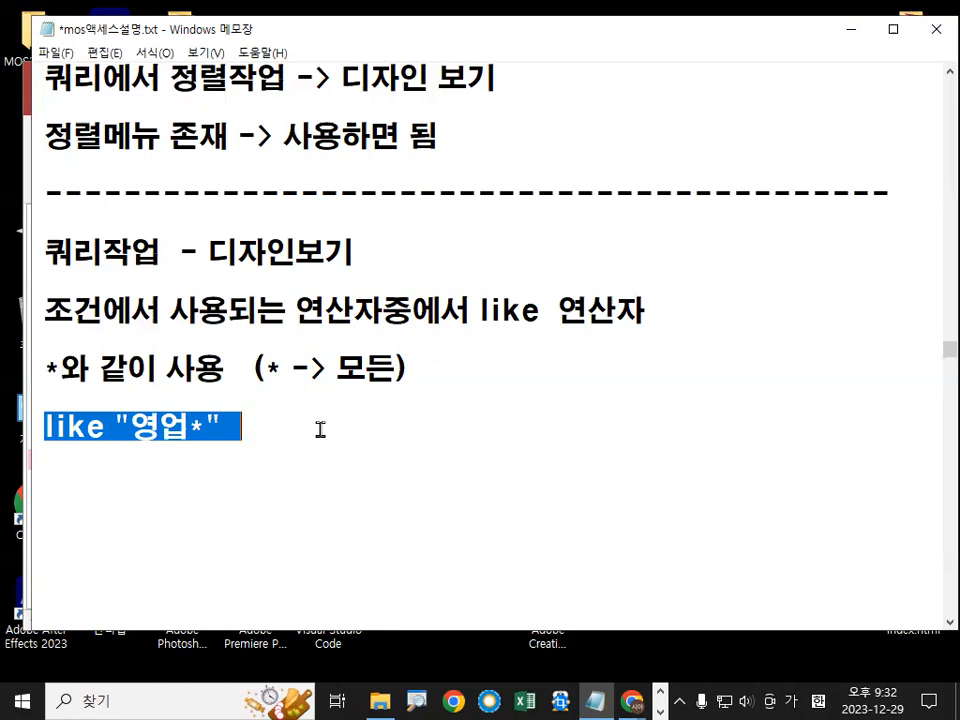
Step: Insert ", ?" after the leading asterisk in the "와 같이 사용" note and start a new line below the like "영업*" example
key(Right)
key(Up)
key(Up)
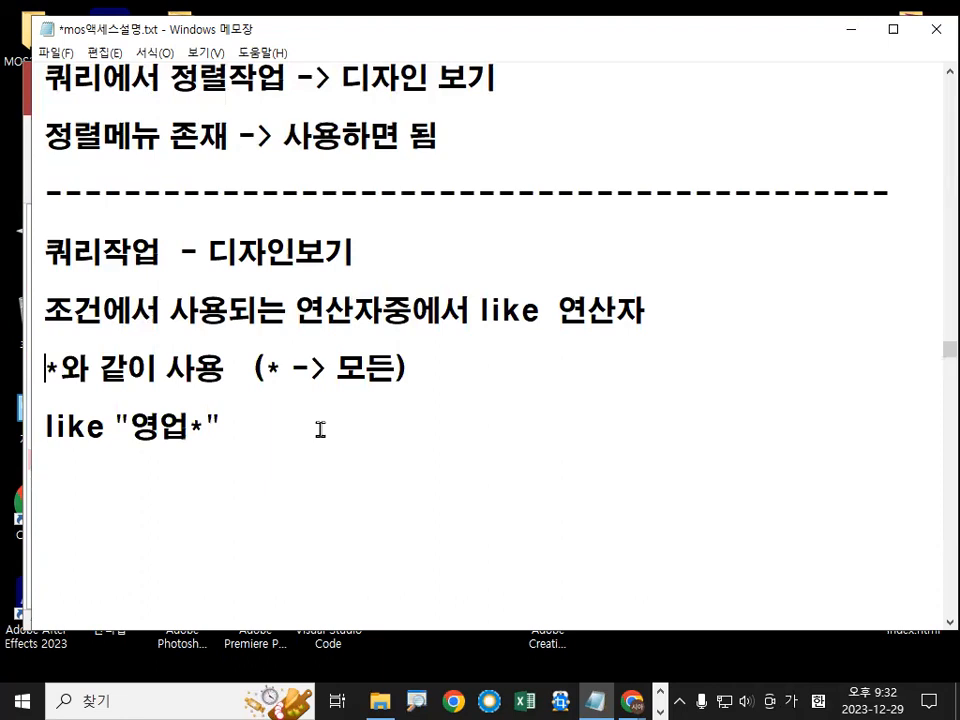
key(Right)
text(, )
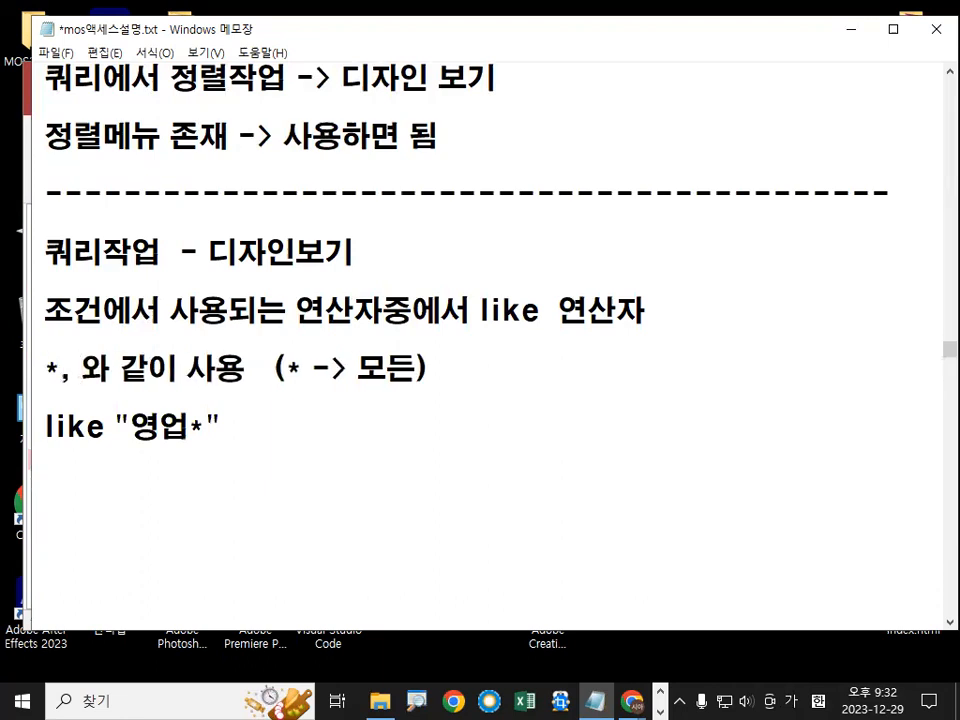
text(?)
key(Home)
key(Down)
key(End)
key(Return)
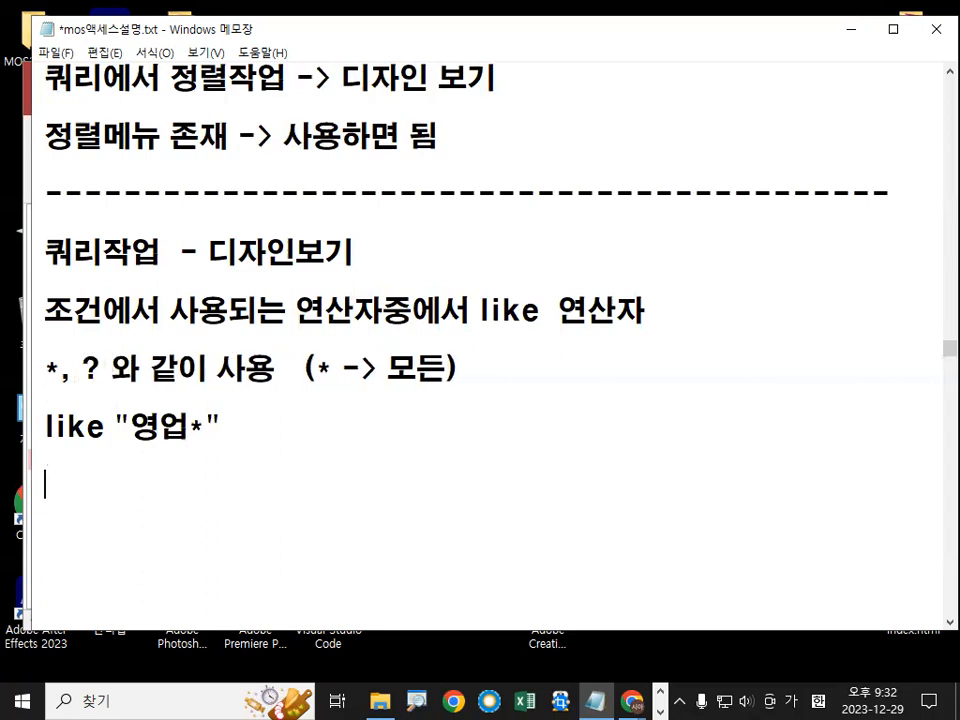
Step: Append "? -- 한 문자에 해당" to the end of the wildcard note line
key(Up)
key(Up)
key(End)
text(? )
text(-- 등)
text( 문자에 대)
text(한)
key(BackSpace)
key(BackSpace)
text(등)
key(BackSpace)
text(해당)
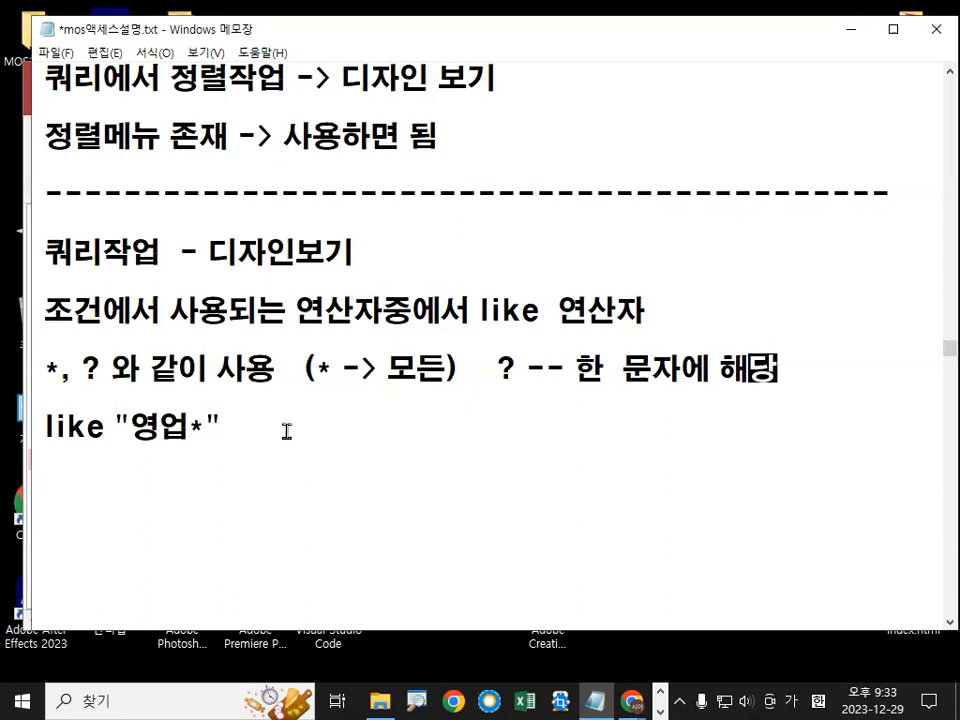
Step: Below the like "영업*" example, add the note <> 같지않다,아니다, with the example <>"기획부"
click(285, 486)
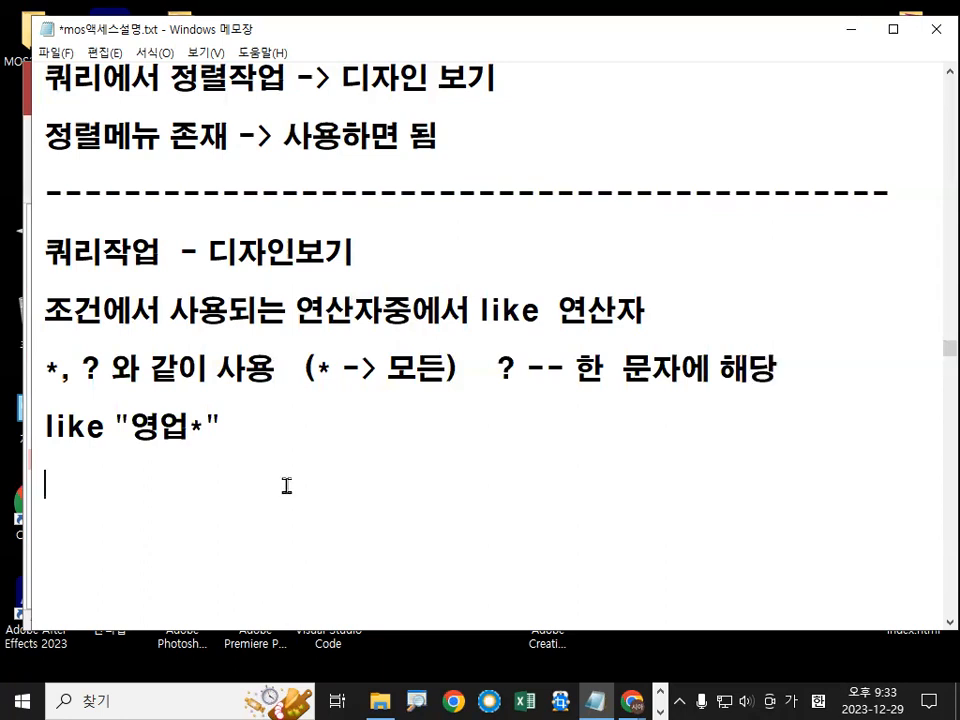
text(<> ㄱ)
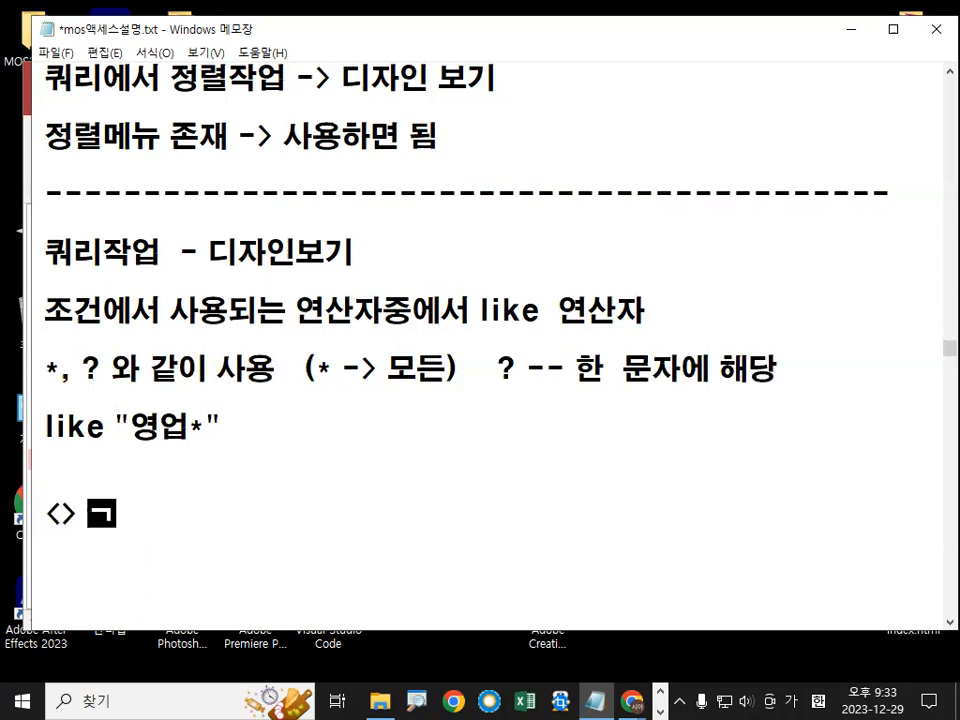
text(같지)
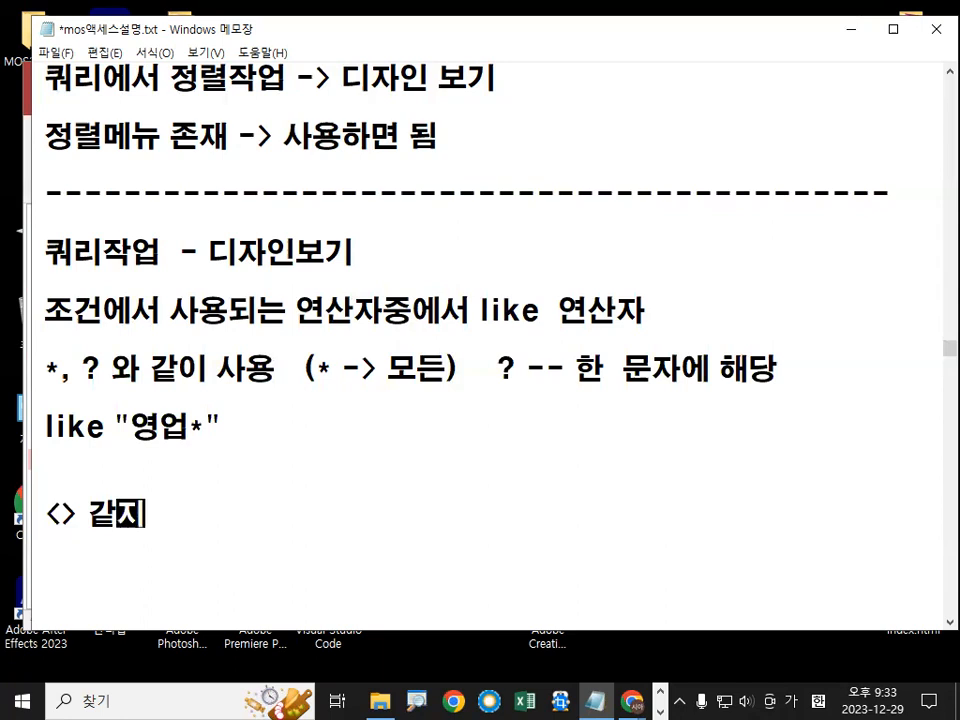
text(않다,아니다,)
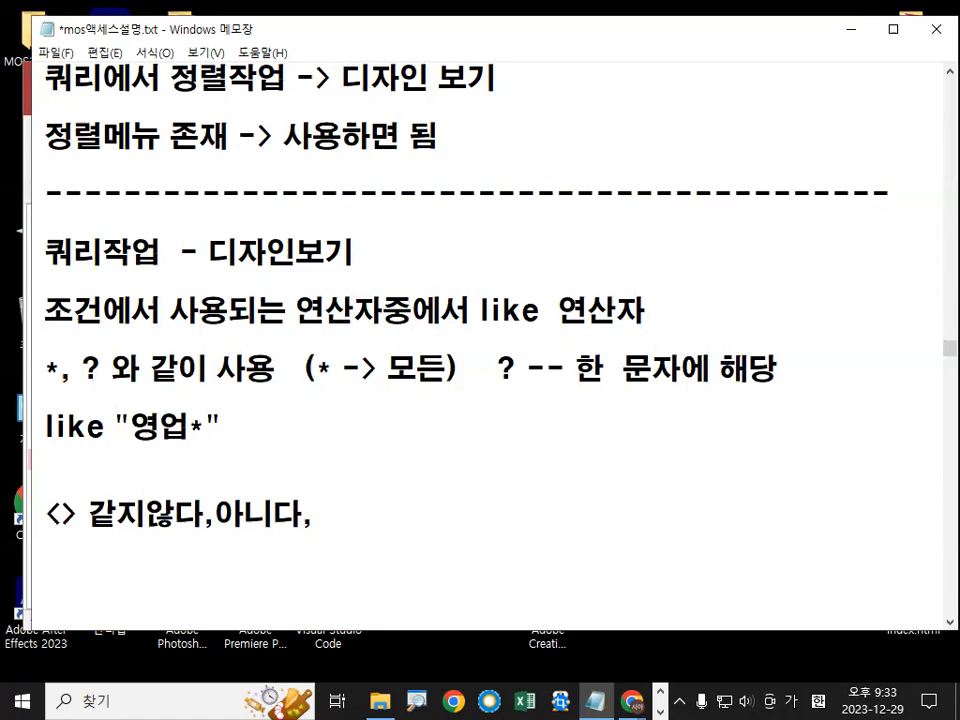
text(  <>?)
key(BackSpace)
text("기회)
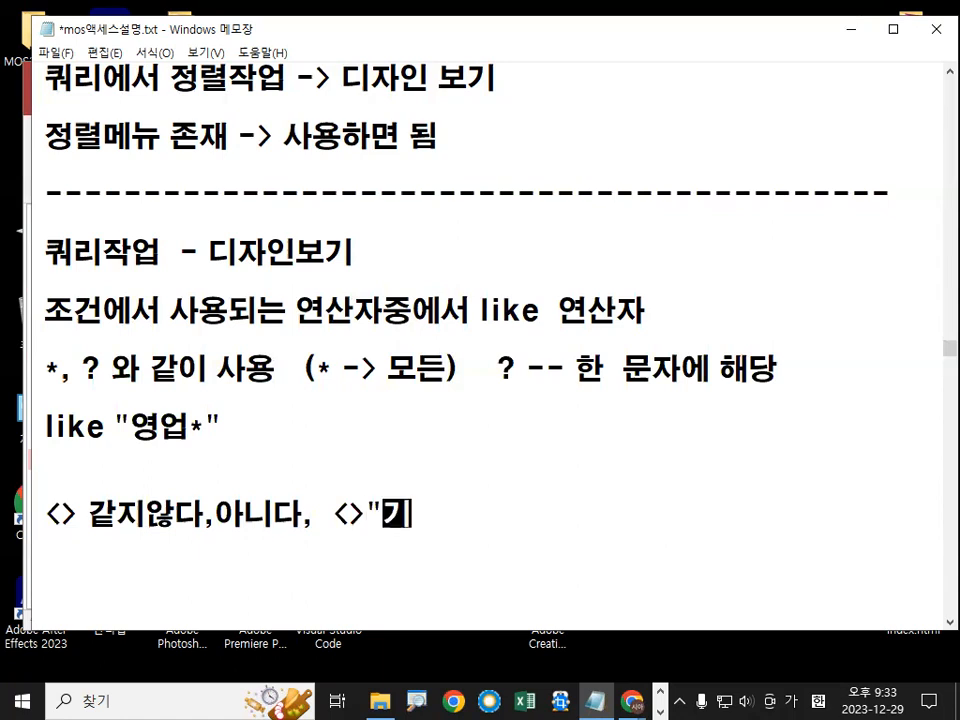
text(획부")
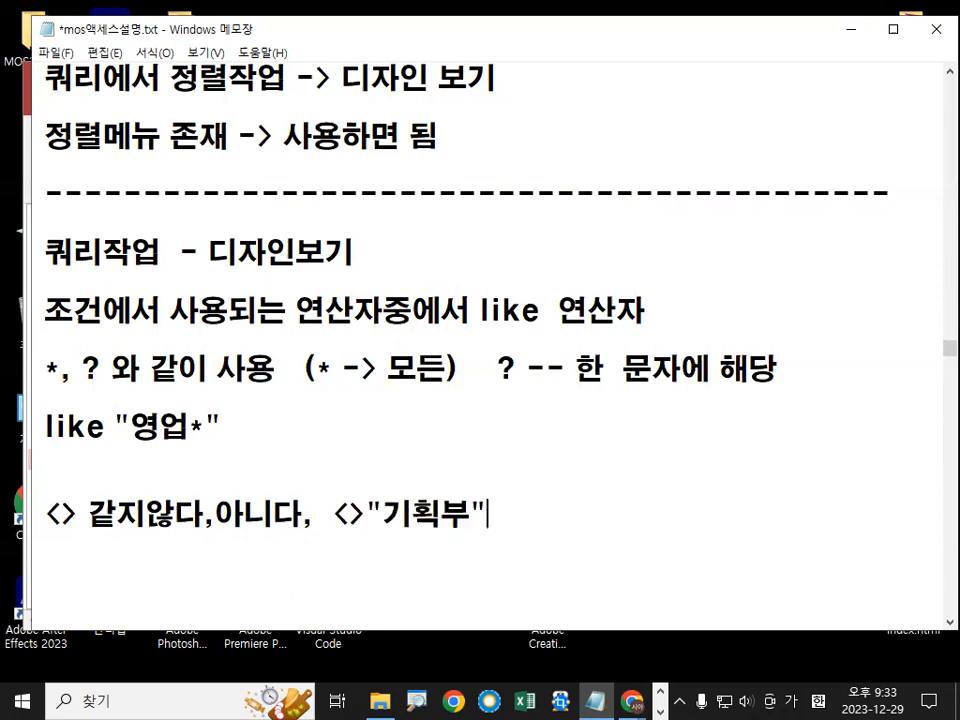
Step: Append the explanation "기획부가 아닌" to the <> note line and add several blank lines below it
text( 기ㅗㅎ)
key(BackSpace)
key(BackSpace)
text(획부가 아닌)
key(Return)
key(Return)
key(Return)
key(Return)
key(Return)
key(Return)
key(Up)
key(Up)
key(Up)
key(Up)
key(Up)
Step: Write "부정연산자 not" on the line under the <> note
text(ㅈ)
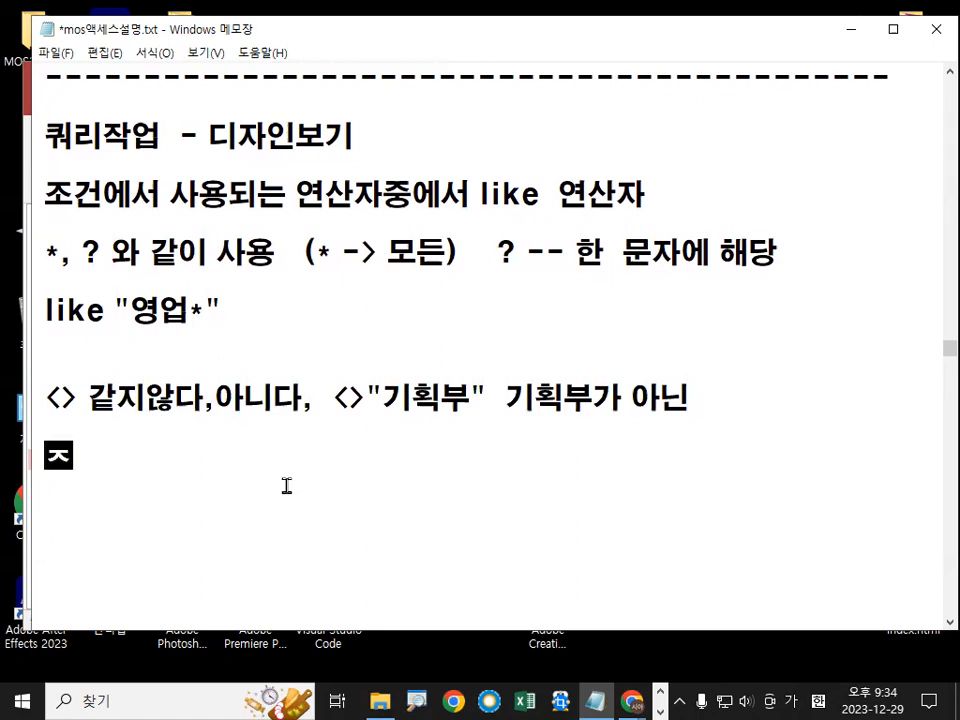
key(BackSpace)
key(BackSpace)
text(ㅂ)
key(BackSpace)
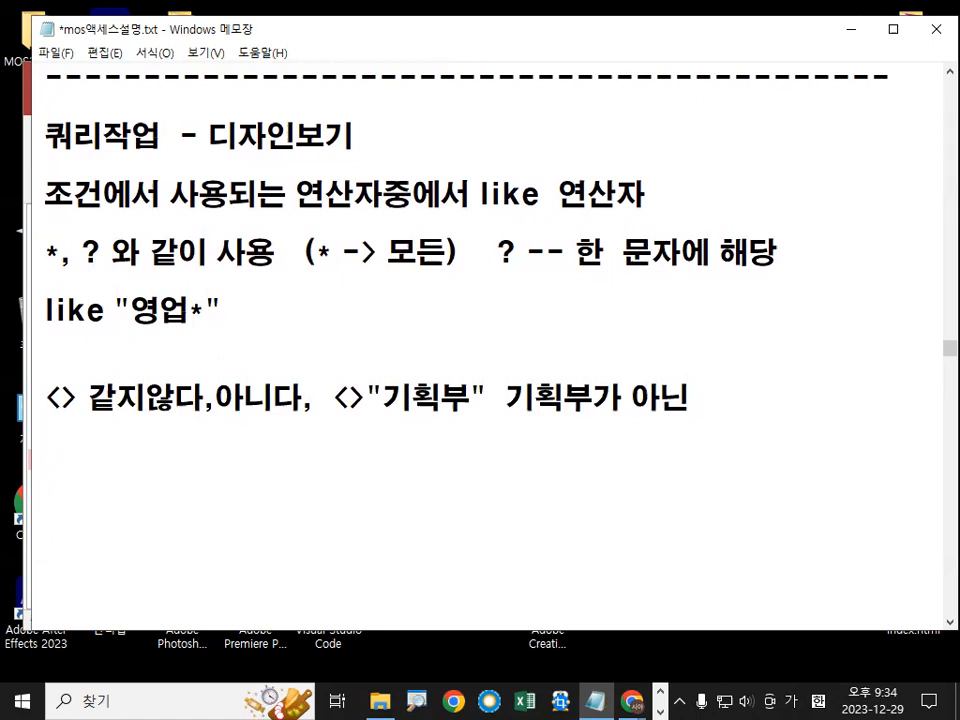
text(ㅂㅁ)
key(BackSpace)
key(BackSpace)
text(부정연산)
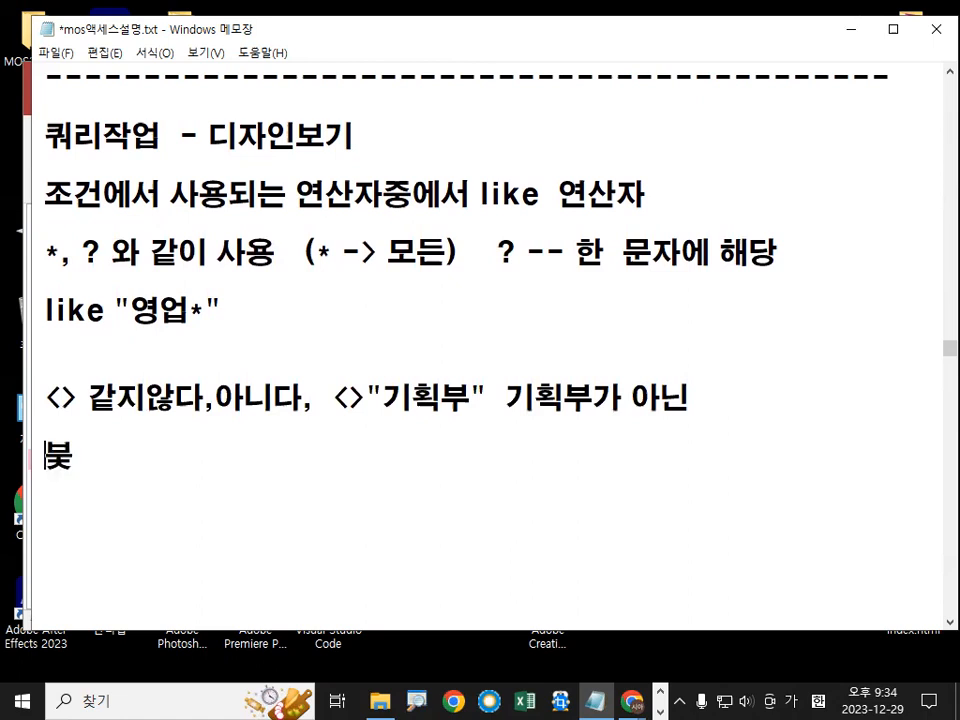
text(자)
key(Hangul)
text(not)
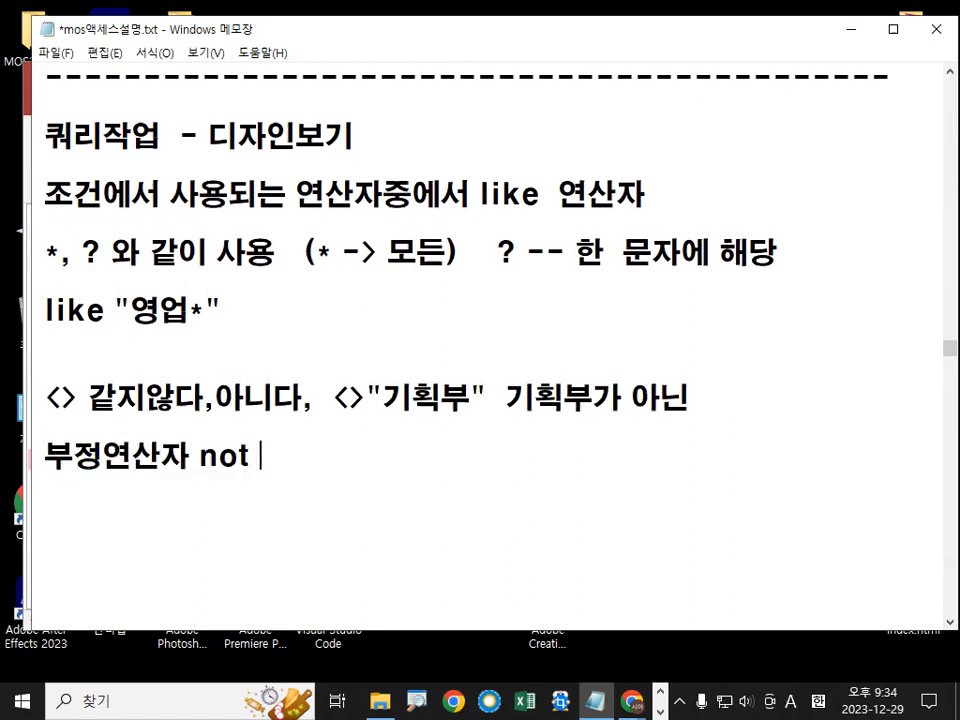
Step: Append the spaced example not "기획부" to the 부정연산자 line and start a new line
text(       not)
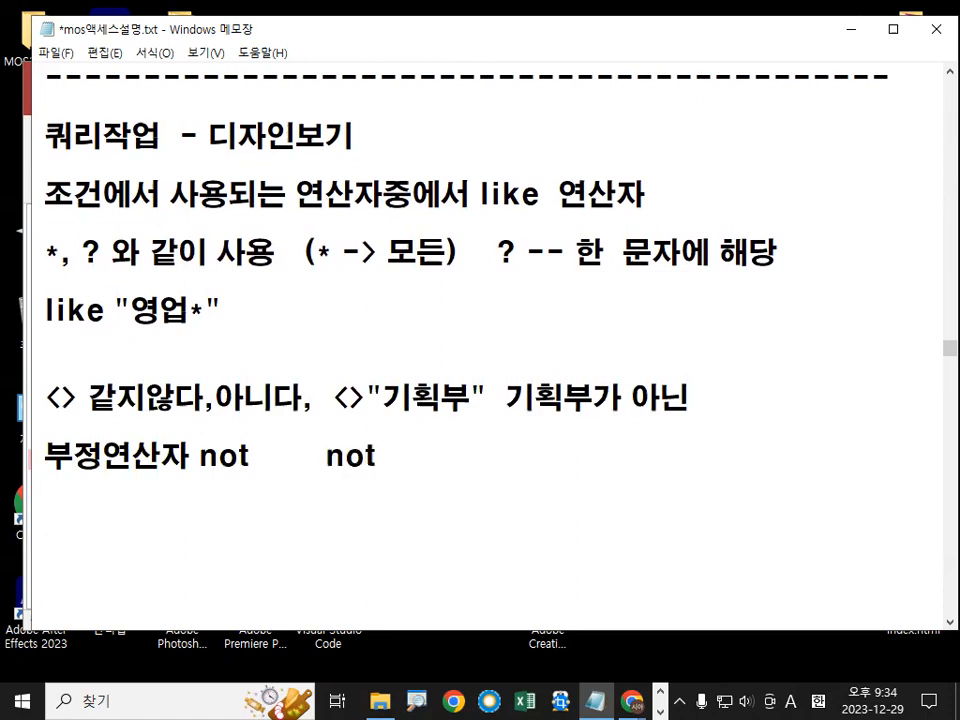
text( "rlh)
key(BackSpace)
key(BackSpace)
key(BackSpace)
key(Hangul)
text(기)
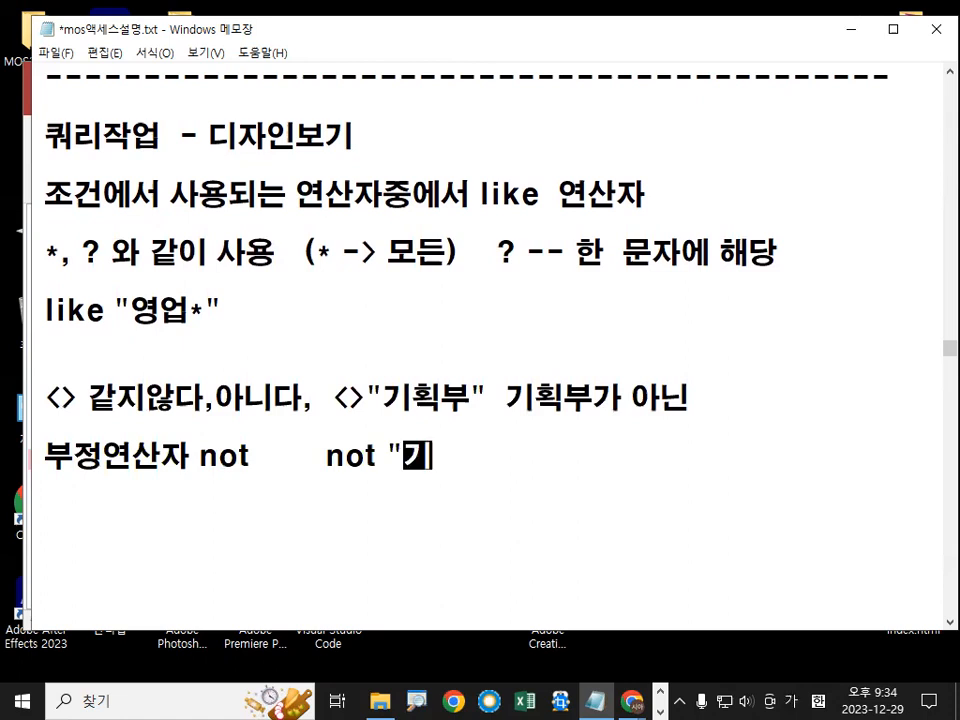
text(획부")
key(Return)
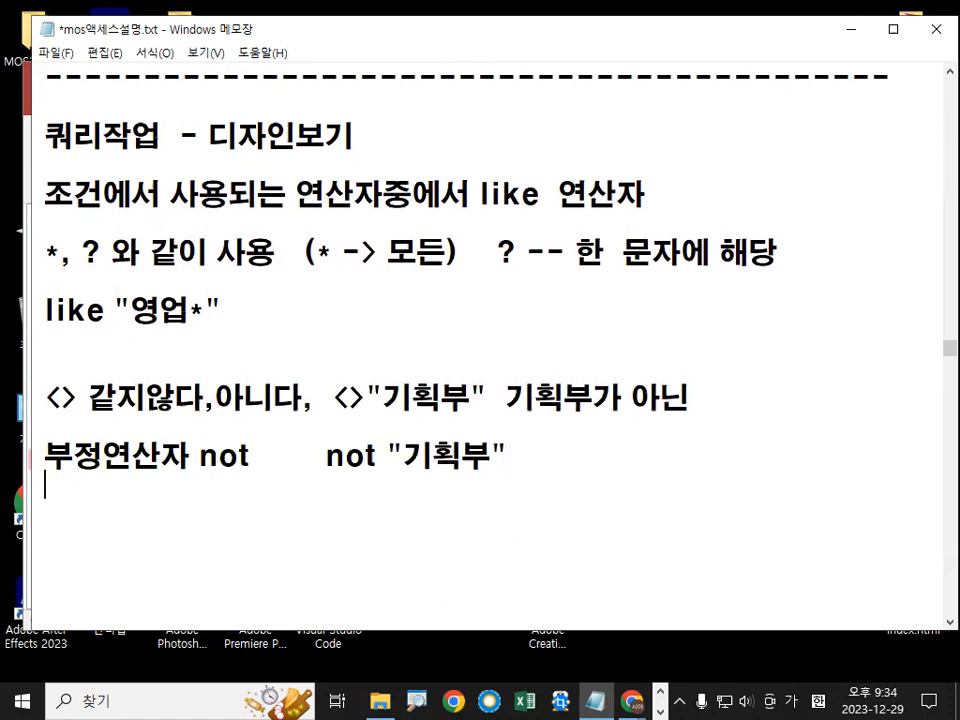
key(ctrl+2)
drag(622, 393, 621, 437)
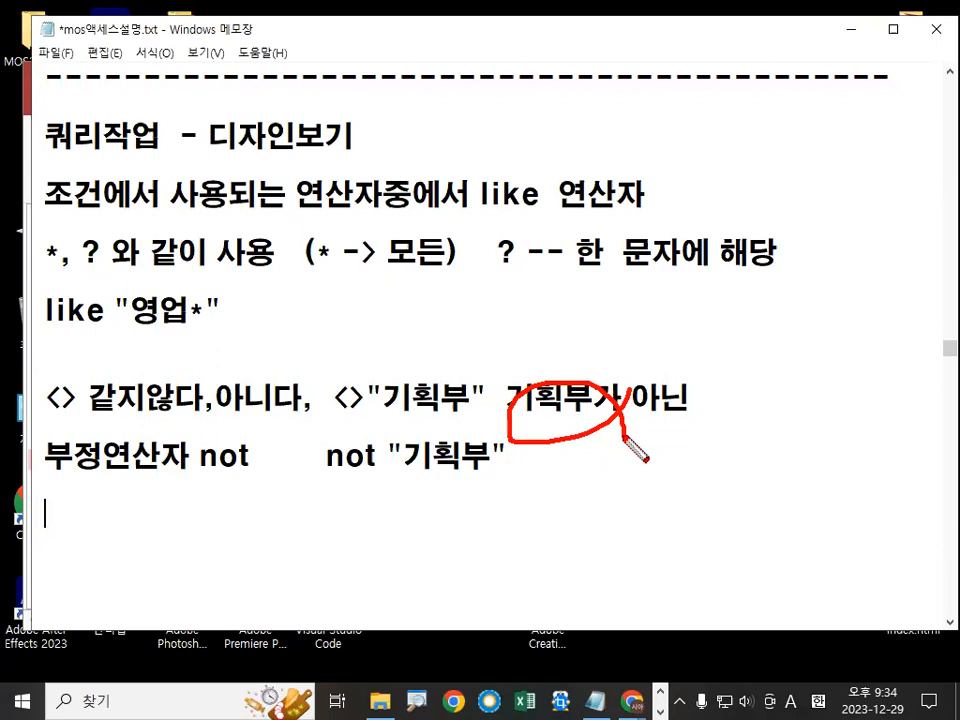
key(Escape)
Step: Add the heading line "and 관계" below the 부정연산자 note
scroll(207, 448, down, 1)
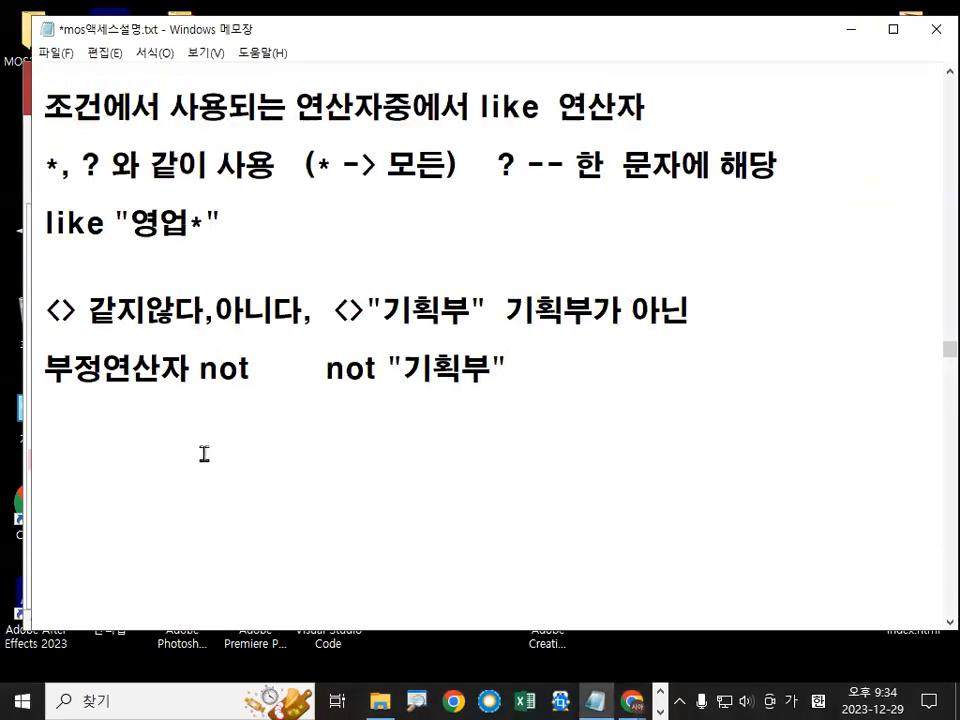
text(and 괴)
text(ㄴ계 ㅁ)
text(ㅜㅇ)
key(BackSpace)
key(BackSpace)
key(BackSpace)
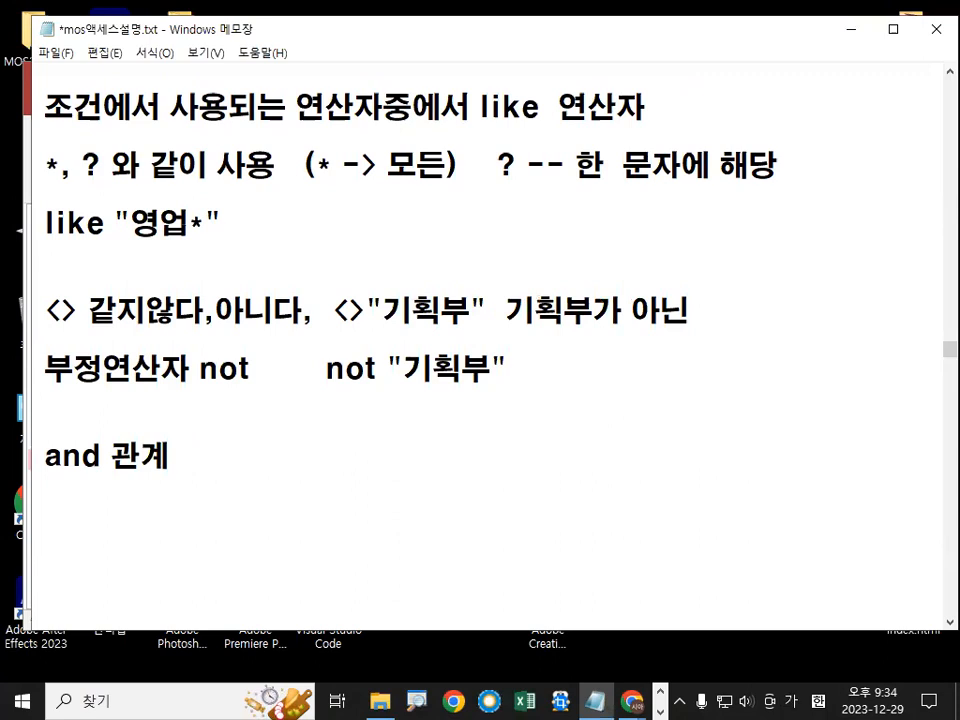
Step: Under the and 관계 heading, write the example "1~20사이값 >=1 and <=20"
key(Return)
text(1~20사이가)
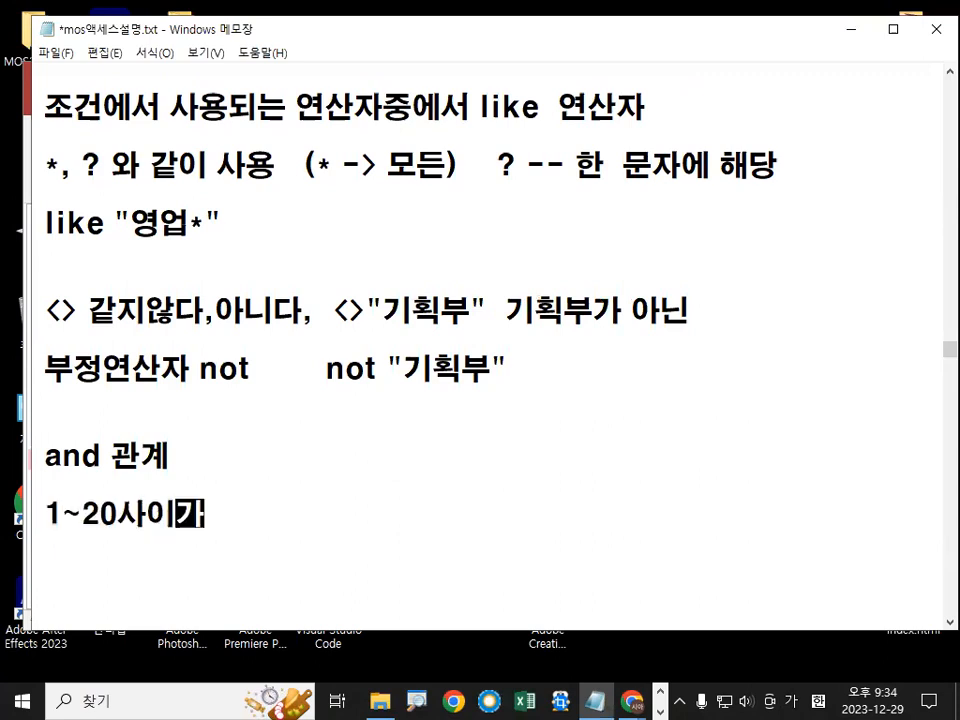
text(값    >)
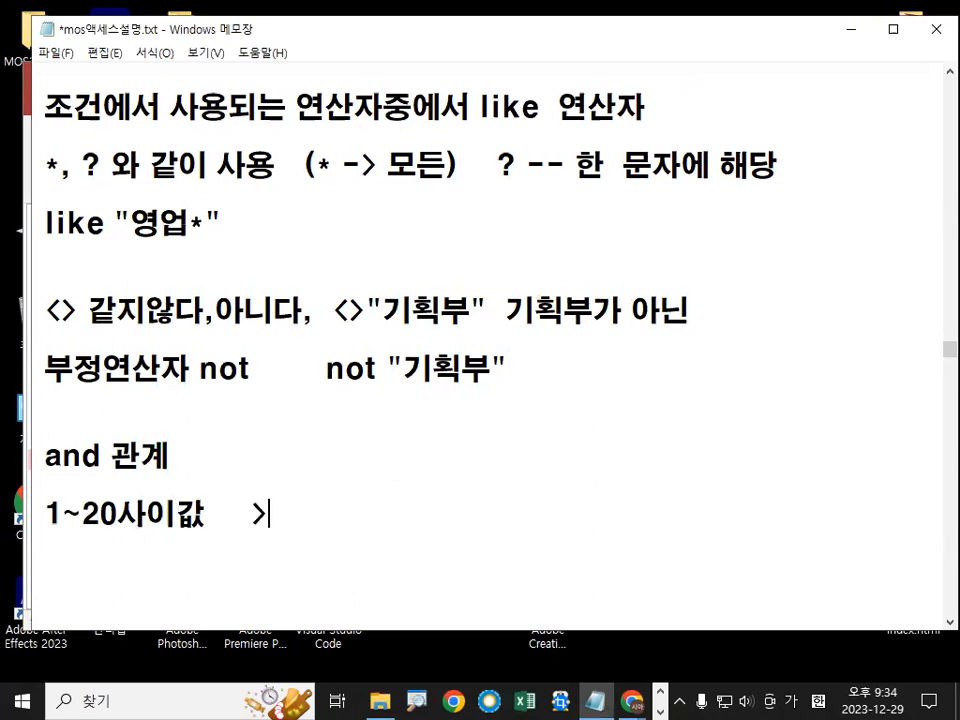
text(=1)
key(Hangul)
text(and)
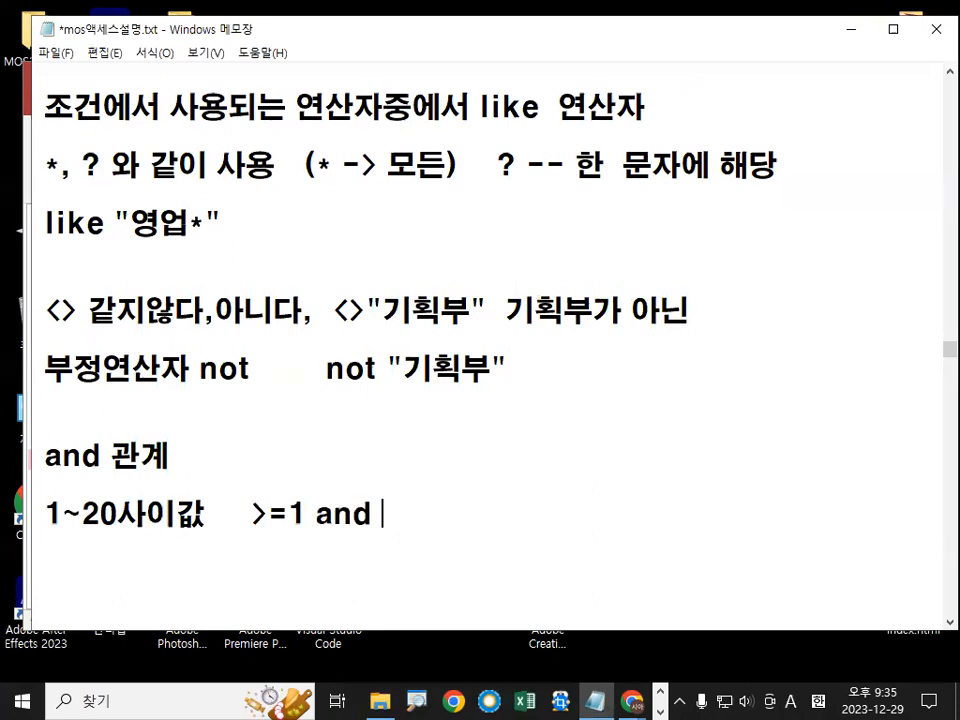
text( <=20)
Step: Insert several blank lines below the 1~20사이값 example and move the cursor back up among them
key(Return)
key(Return)
key(Return)
key(Return)
key(Return)
key(Return)
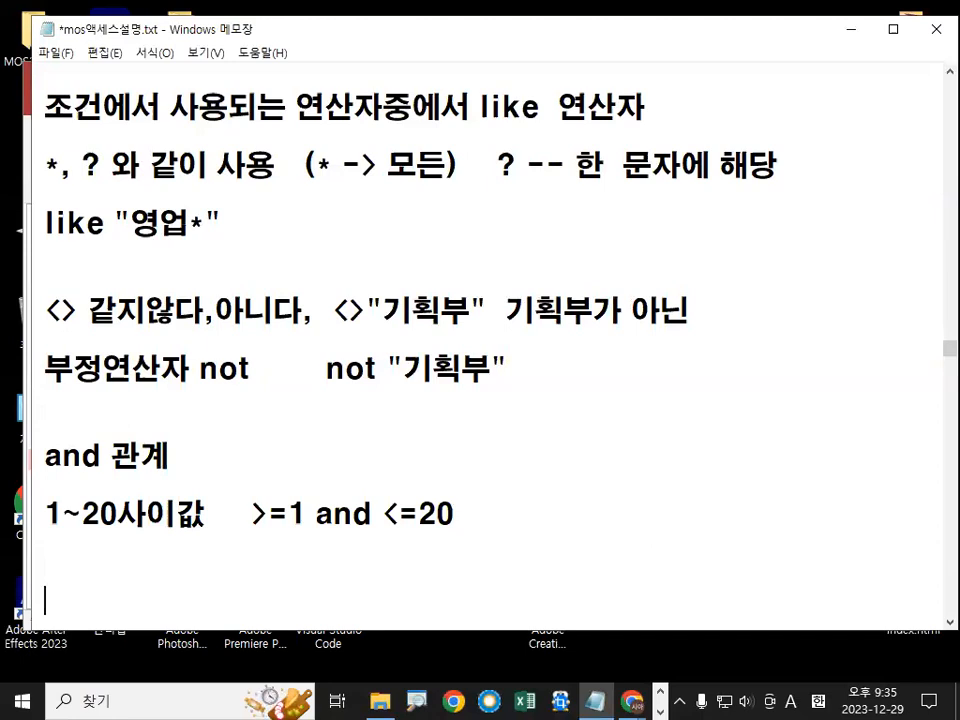
key(Up)
key(Up)
key(Up)
key(Up)
key(Up)
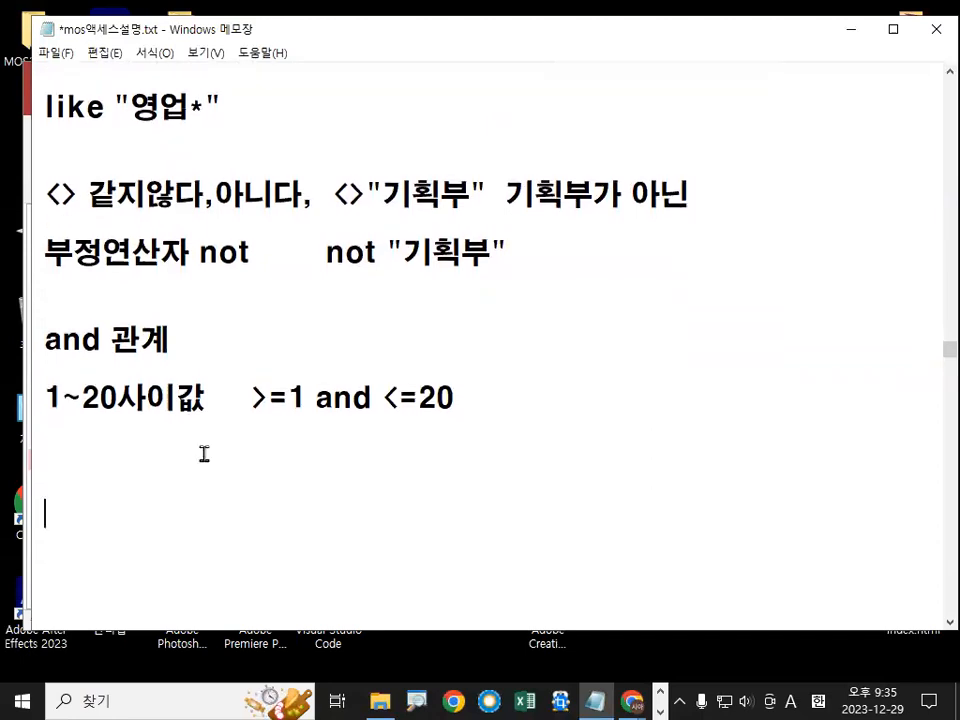
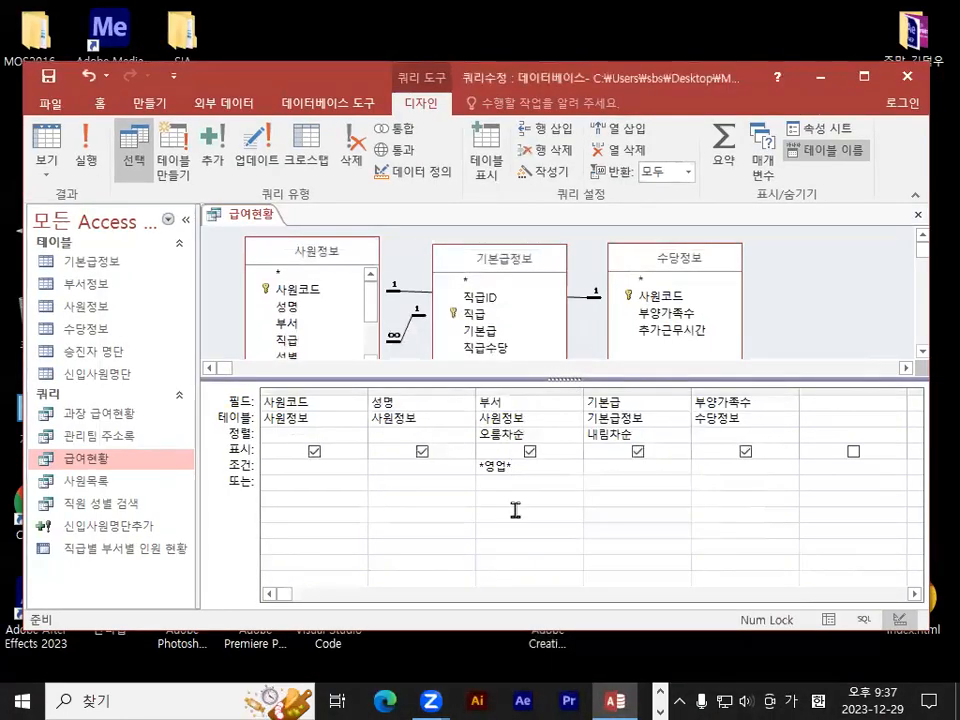
Step: Commit the *영업* criterion for the 부서 field in the 급여현황 query and examine the completed expression
key(Tab)
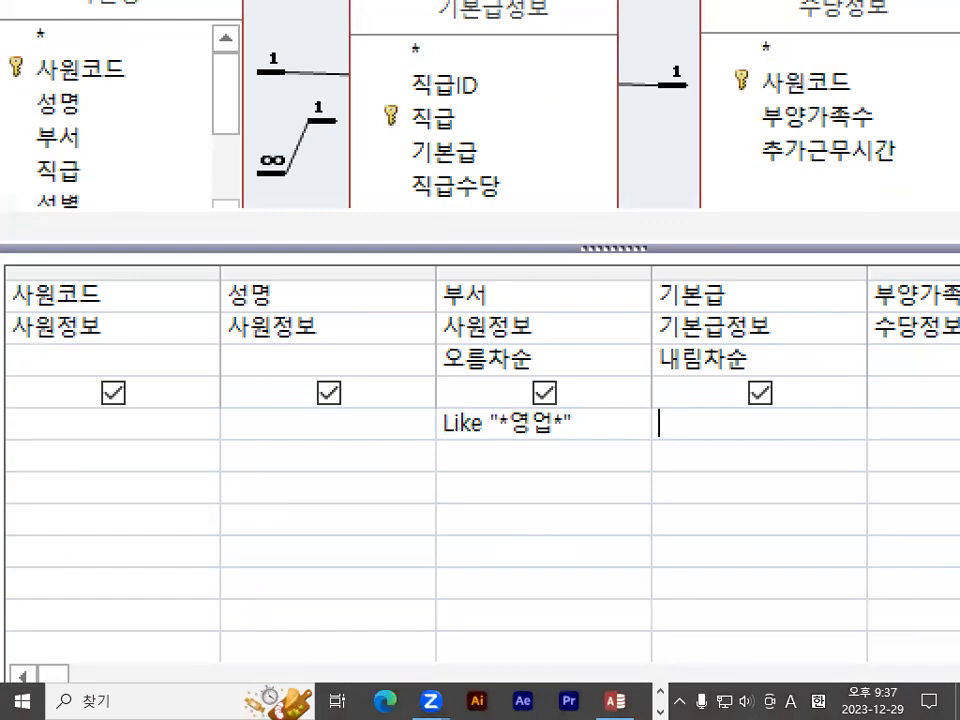
drag(609, 430, 608, 446)
key(Escape)
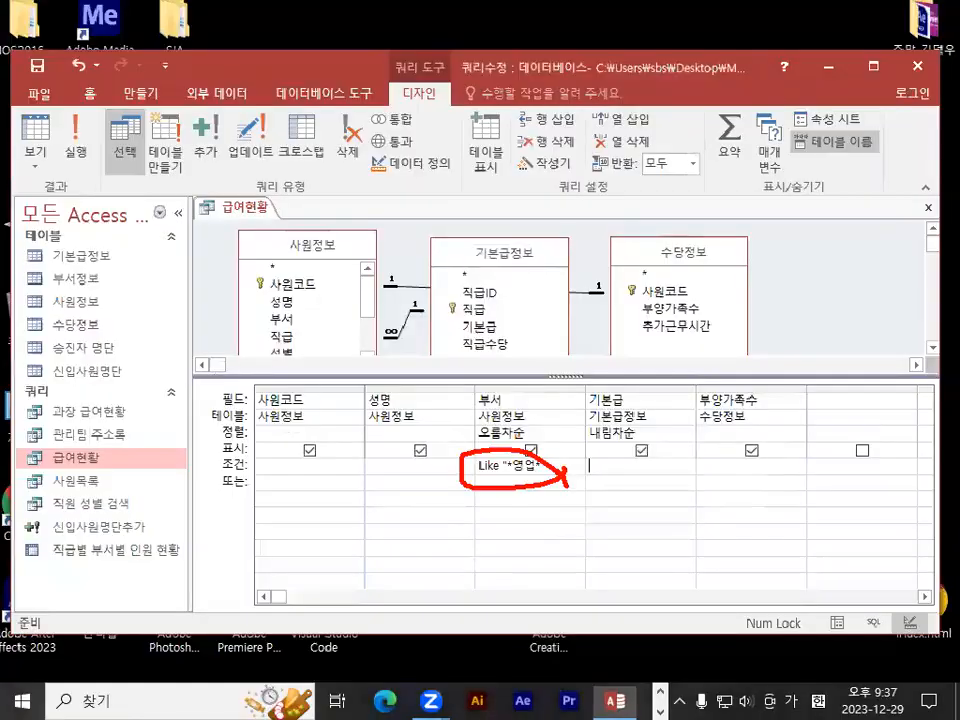
key(ctrl+1)
click(516, 501)
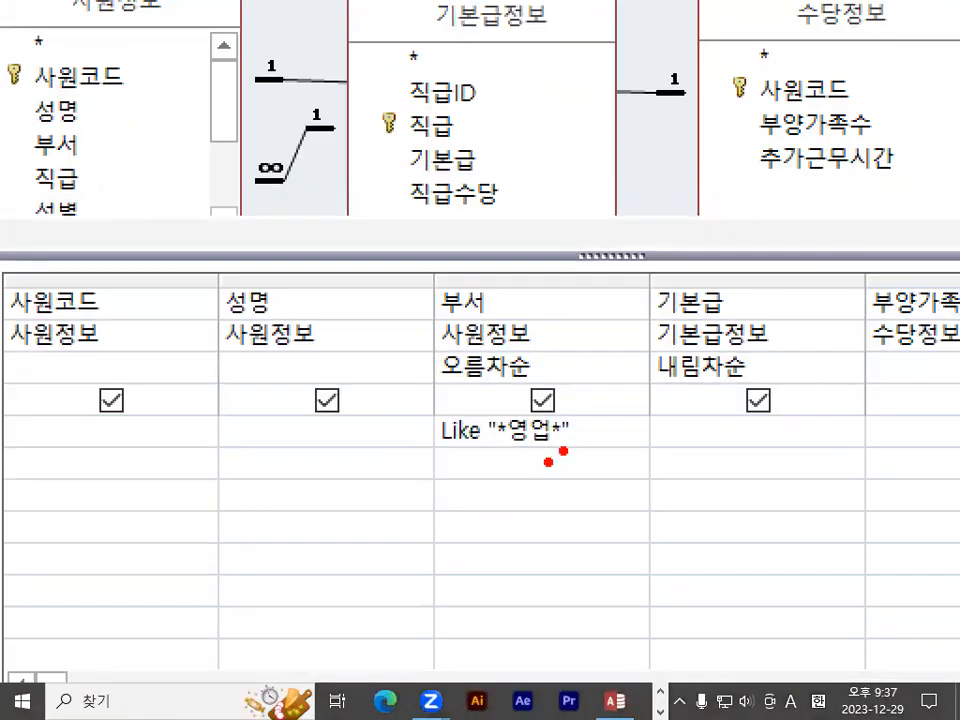
mouse_move(573, 441)
mouse_down()
mouse_move(492, 433)
mouse_move(580, 407)
mouse_move(576, 438)
mouse_up()
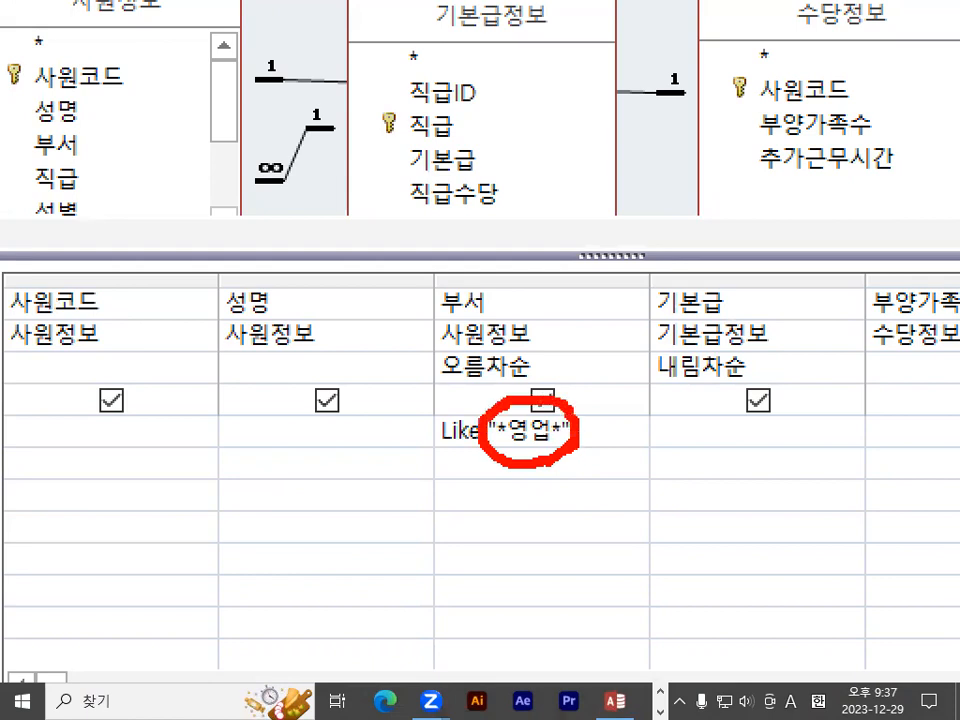
key(Escape)
Step: Delete the 부서 field's criterion and re-enter it in full as like "*영업*"
drag(548, 466, 392, 463)
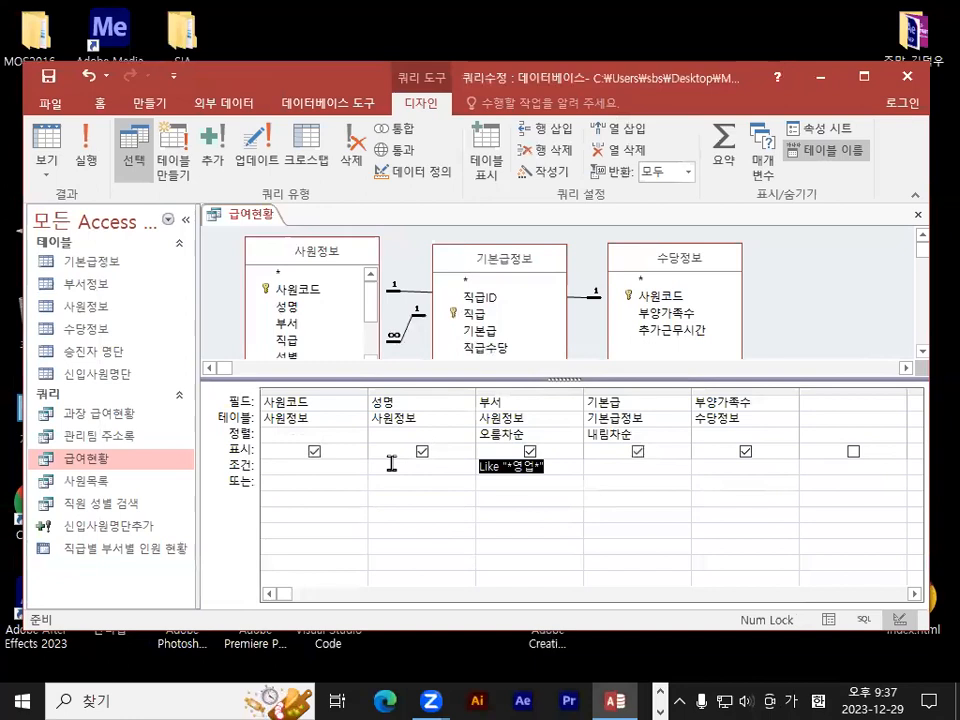
key(Delete)
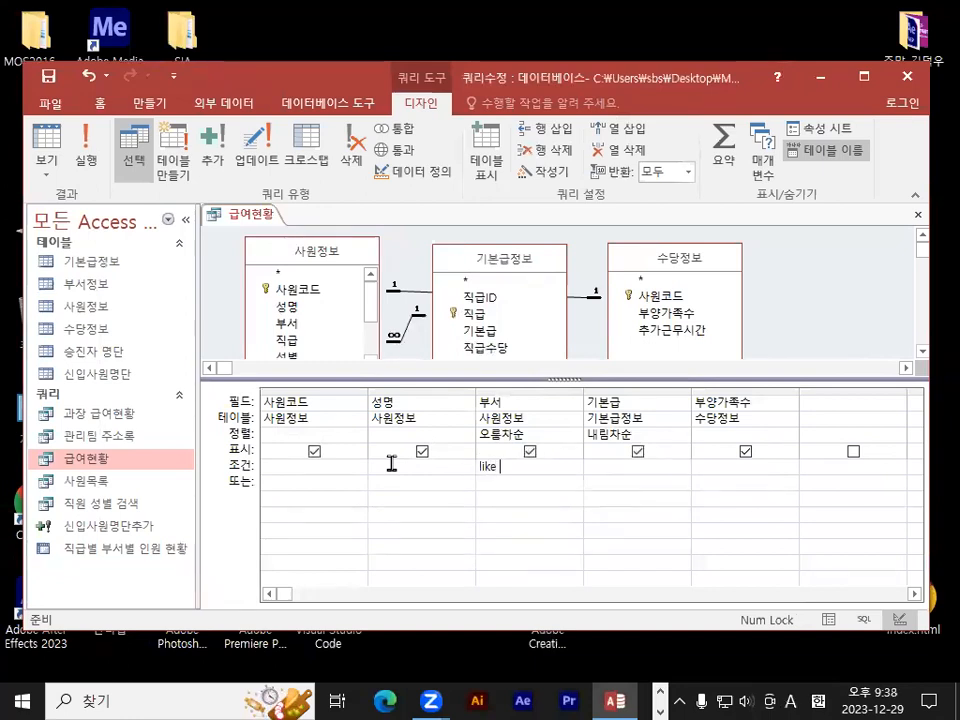
text(like "*영업)
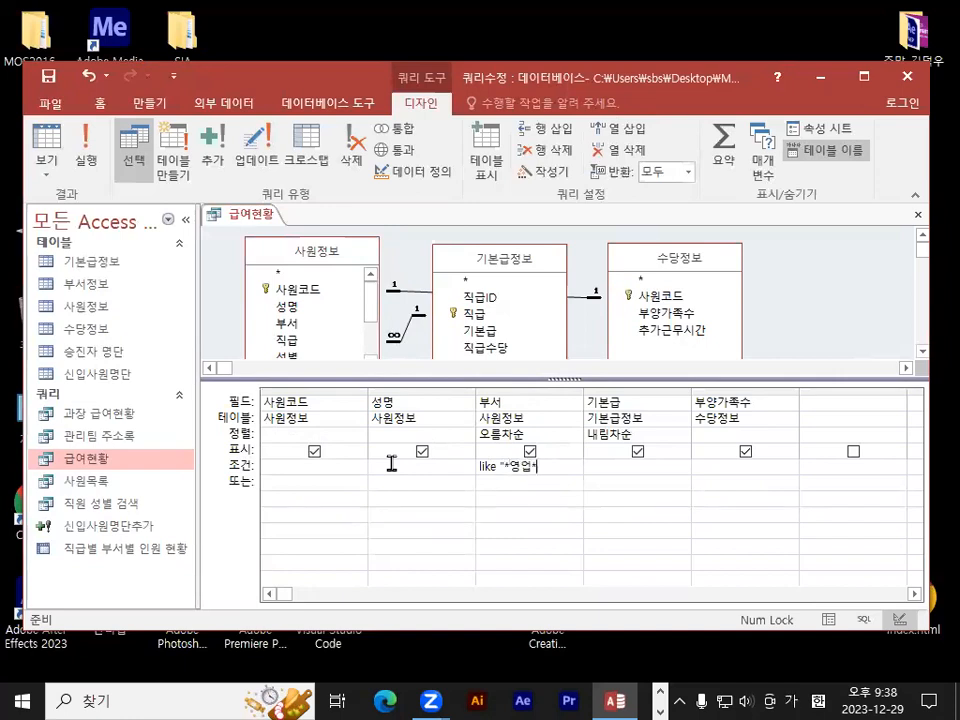
text(*")
key(Tab)
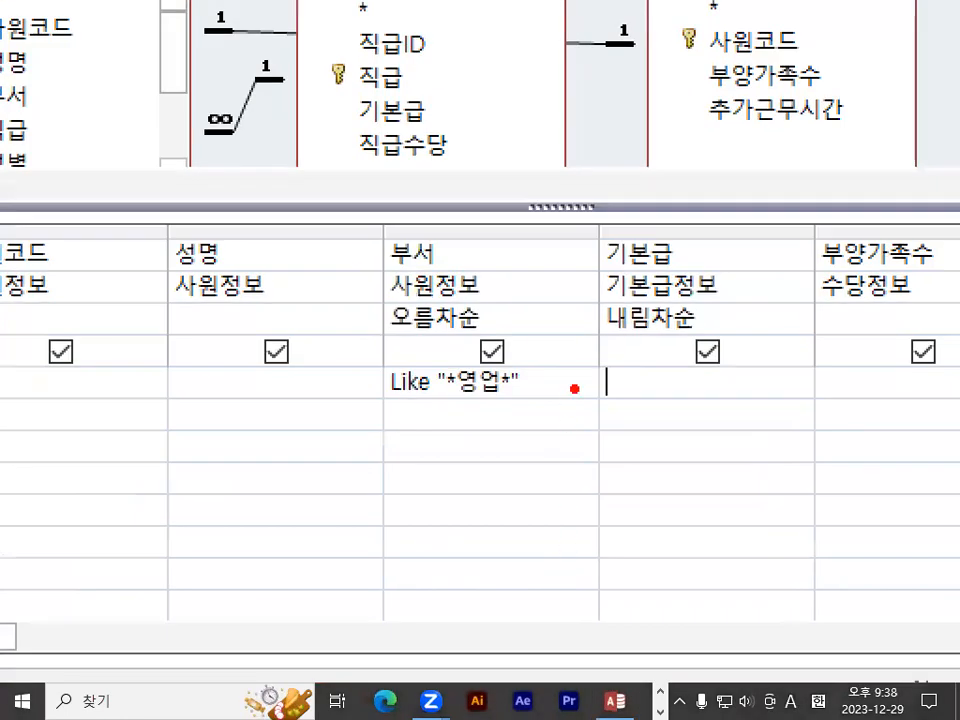
mouse_move(574, 389)
mouse_down()
mouse_move(428, 268)
mouse_move(578, 338)
mouse_up()
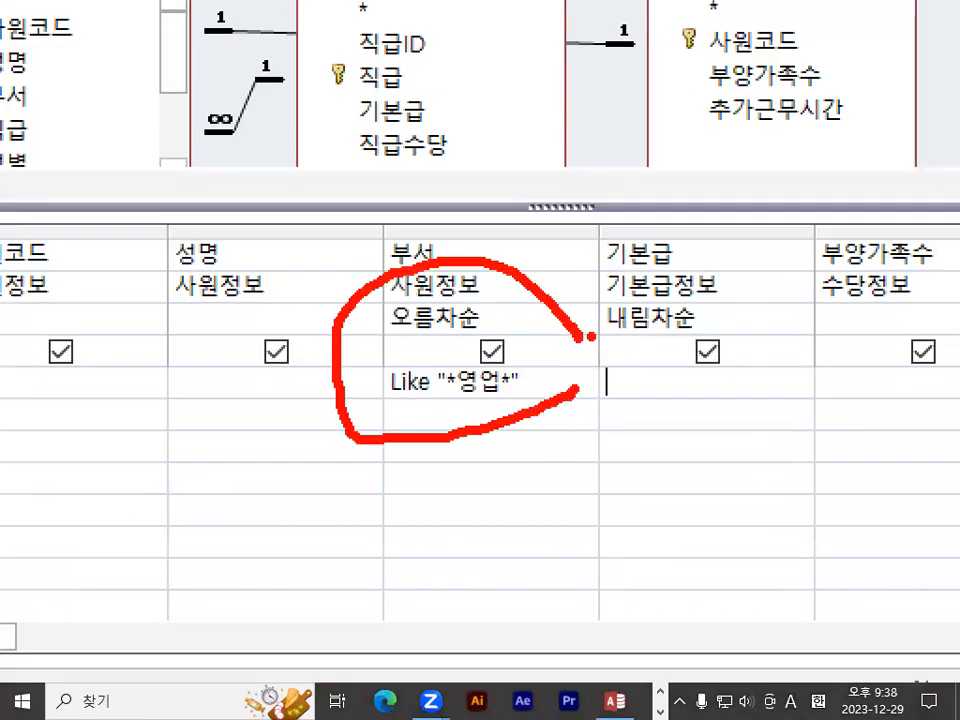
Step: Run the 급여현황 query, review the returned 영업 department records, and close the query
key(Escape)
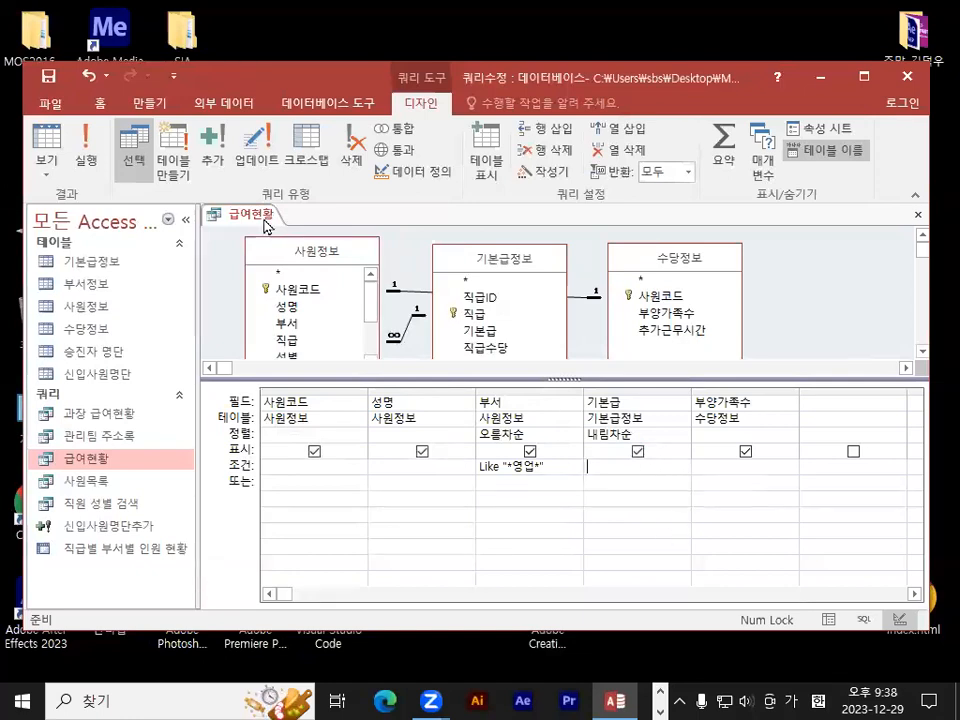
click(98, 149)
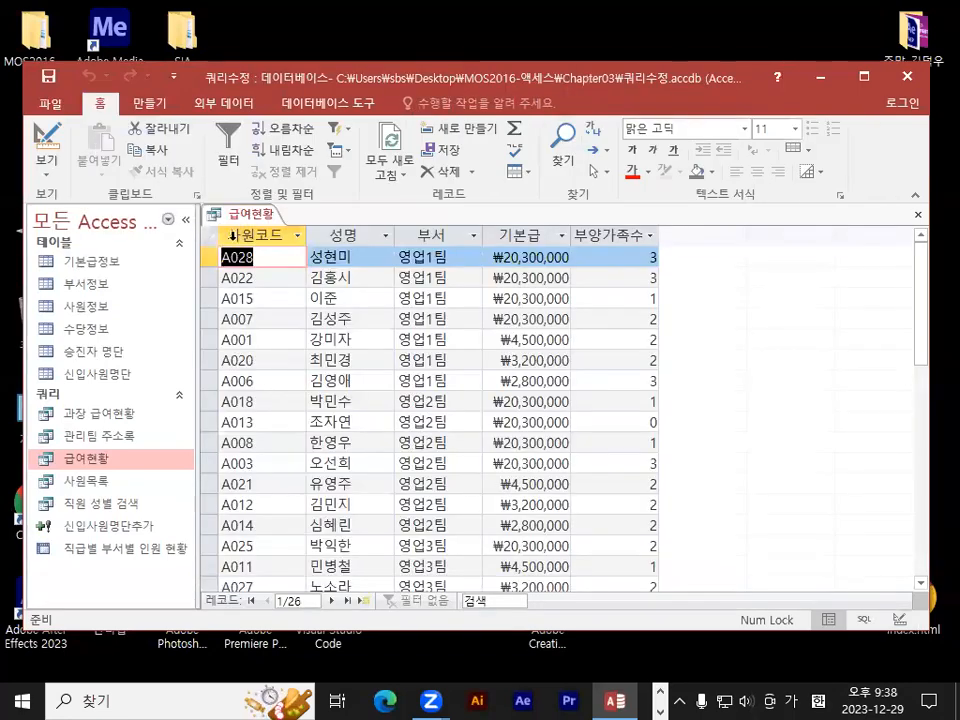
scroll(471, 386, down, 5)
scroll(471, 386, down, 1)
scroll(471, 386, up, 5)
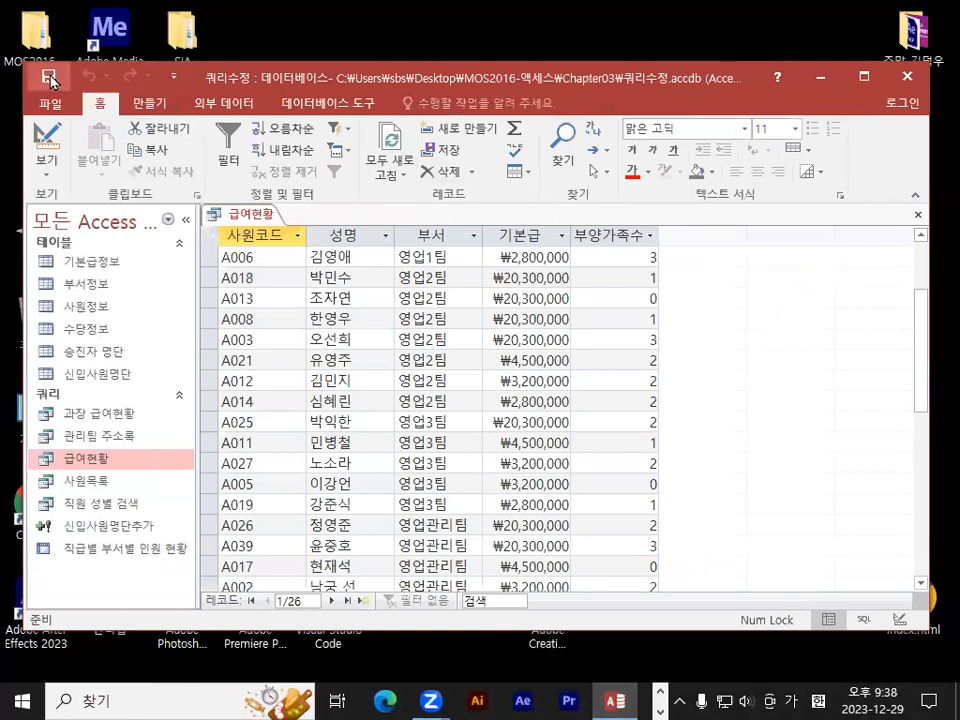
click(917, 215)
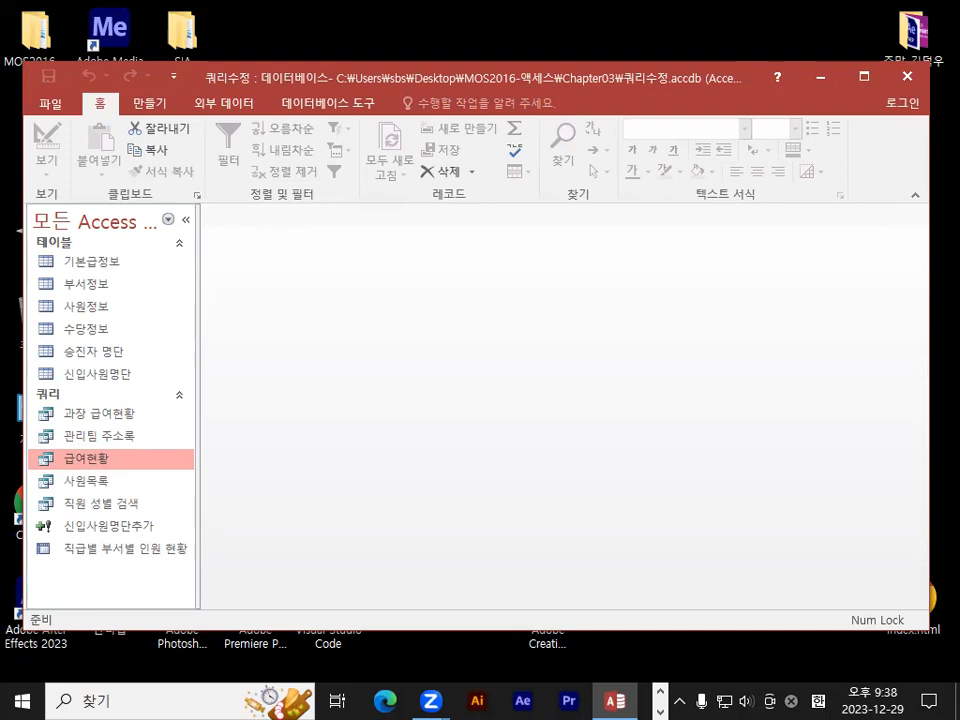
Step: Close the 쿼리수정 database and open 계산쿼리.accdb from the Chapter03 folder
click(48, 103)
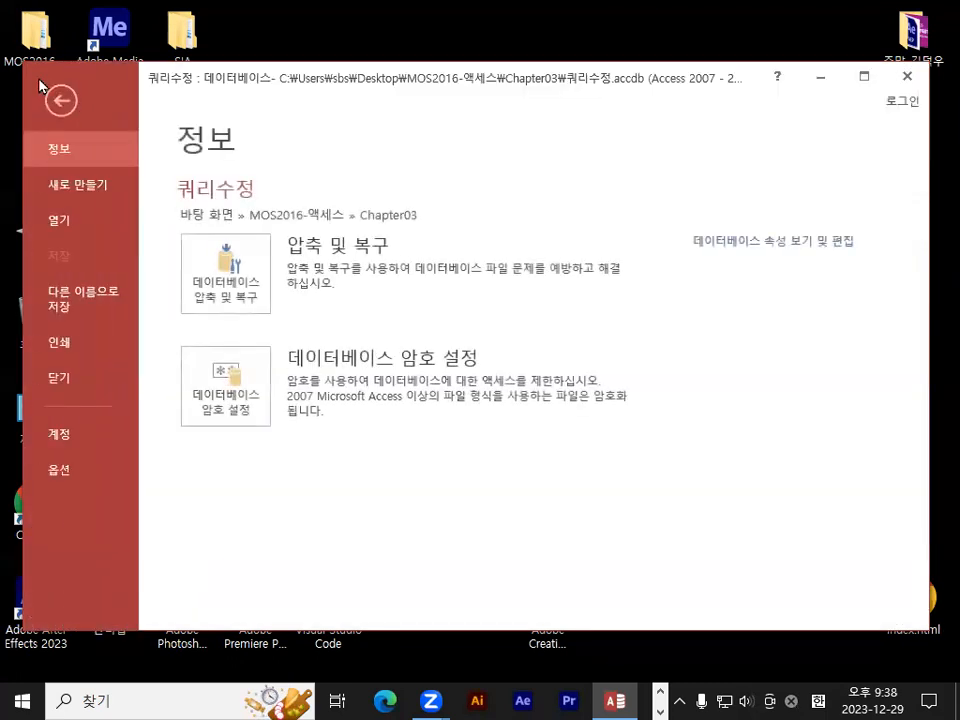
click(69, 375)
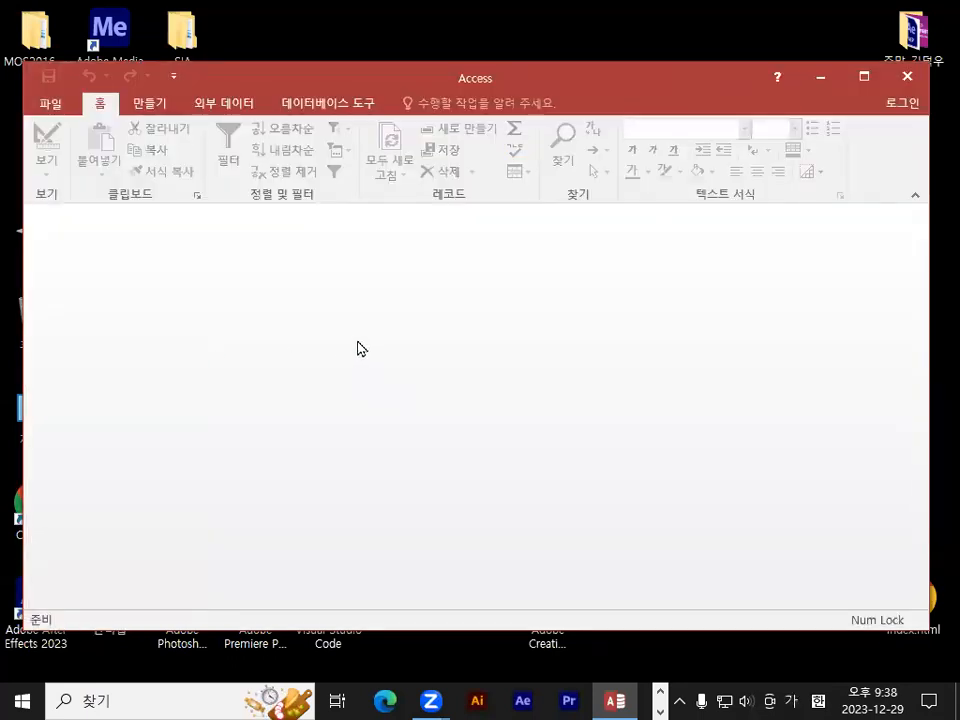
click(48, 103)
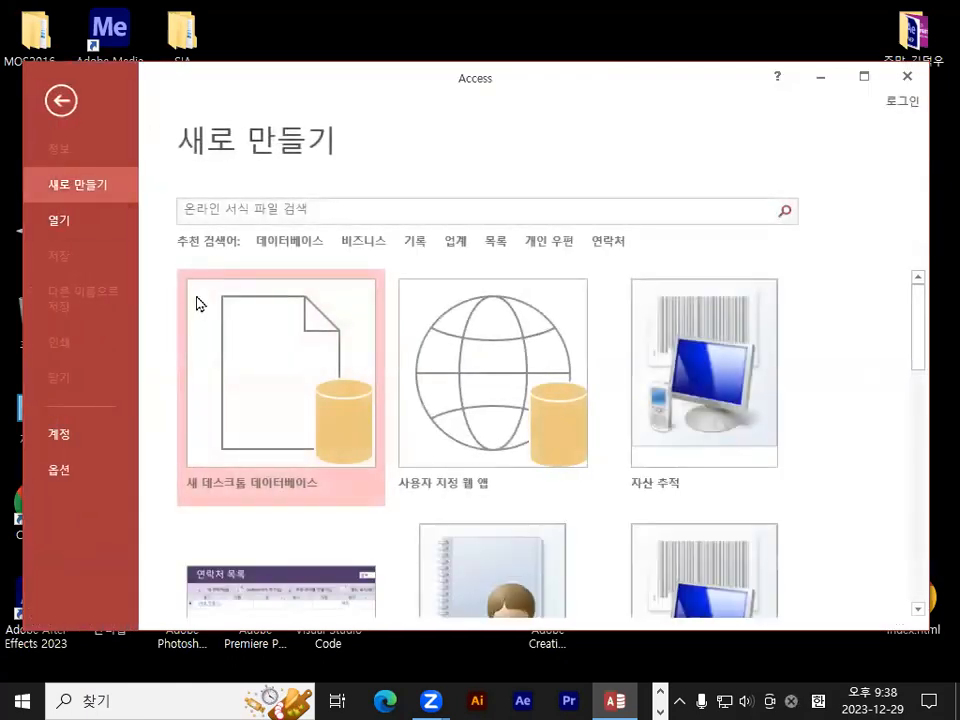
click(72, 219)
click(253, 409)
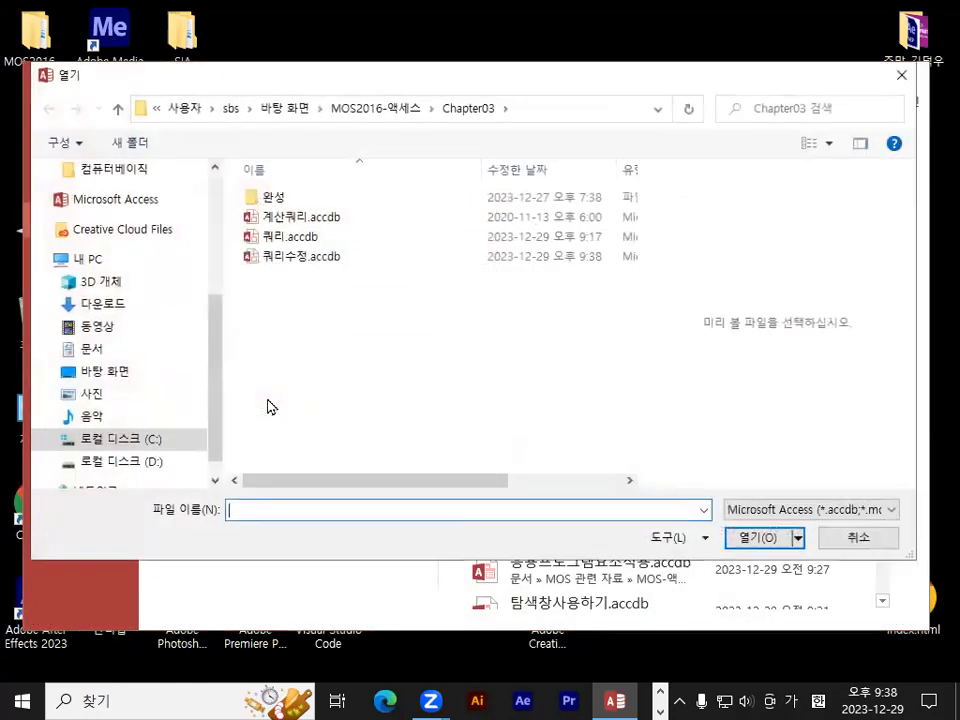
double_click(296, 216)
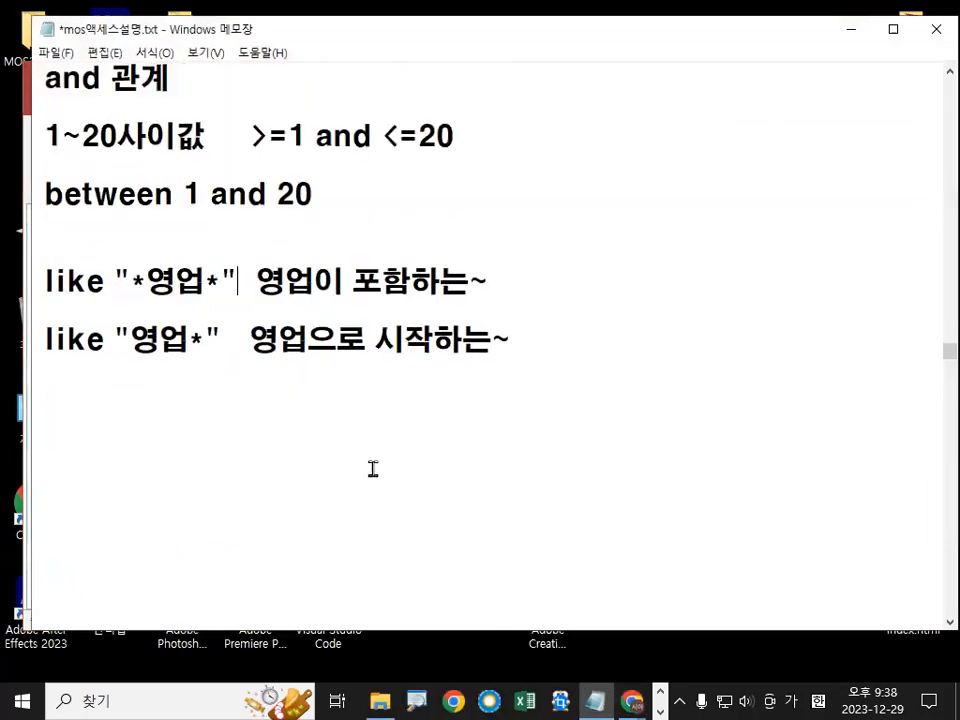
Step: Switch to the Notepad notes and examine the 계산식 쿼리 heading and its terms 요약쿼리 and 계산쿼리
scroll(372, 468, down, 15)
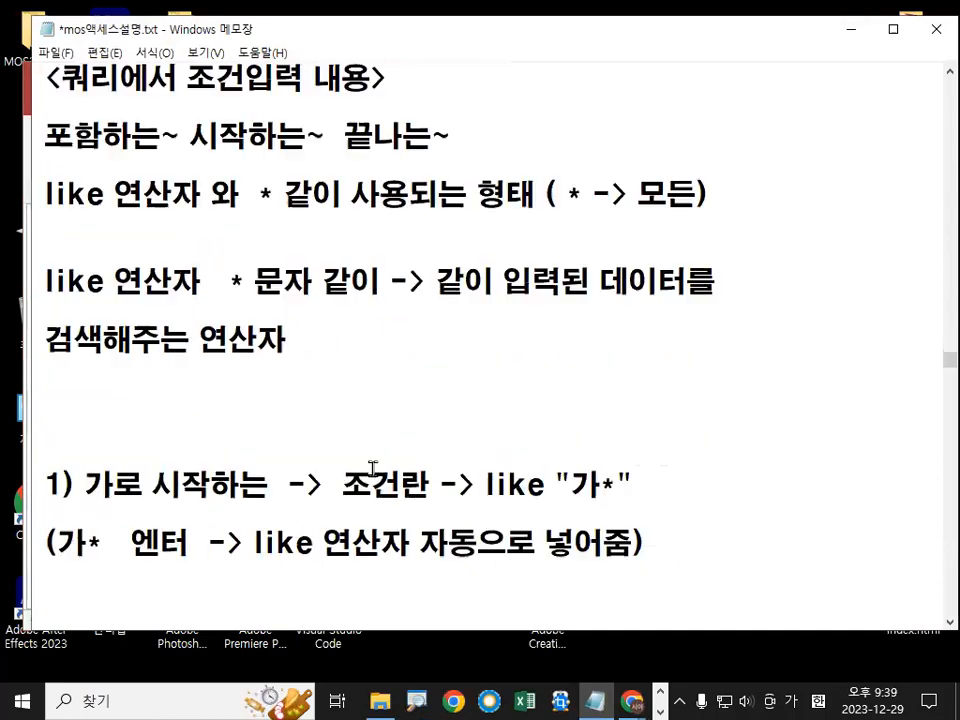
scroll(372, 468, down, 5)
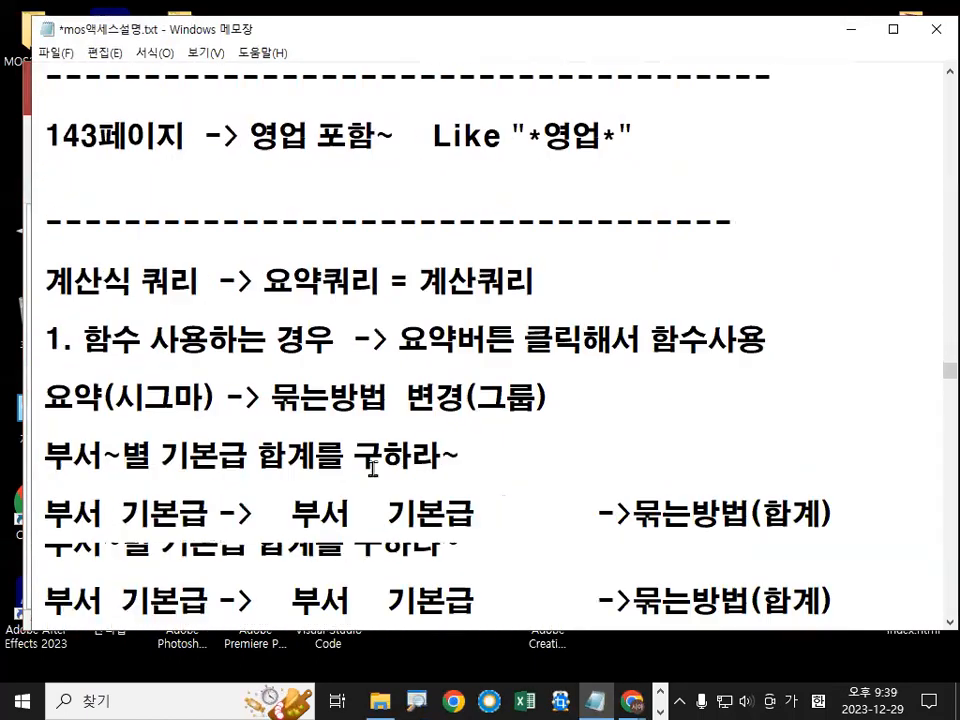
drag(44, 281, 168, 281)
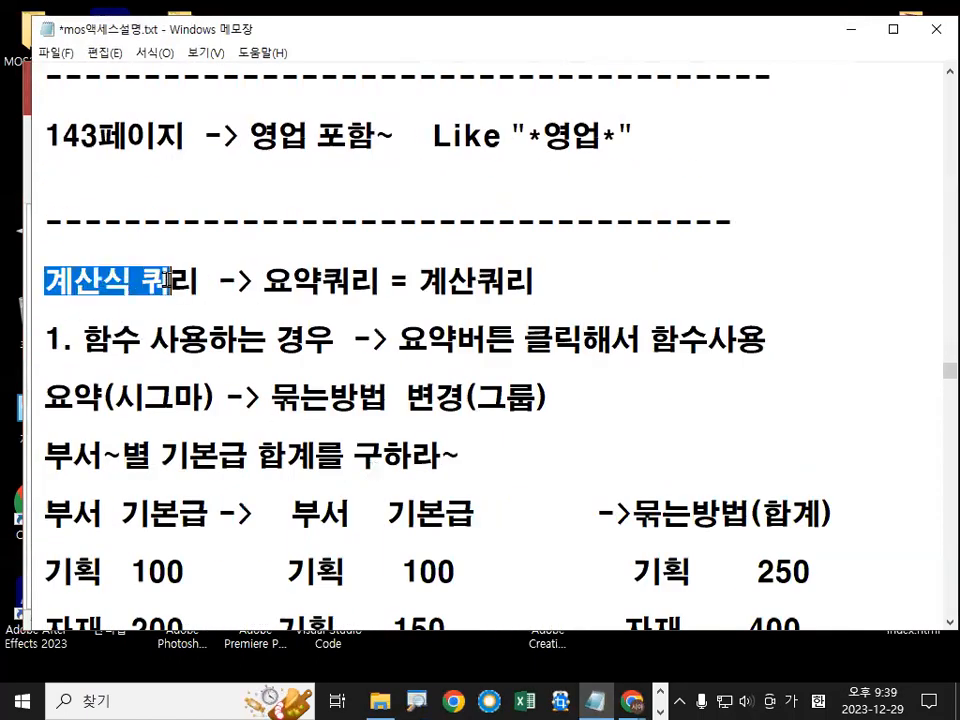
drag(256, 281, 350, 281)
drag(418, 281, 537, 281)
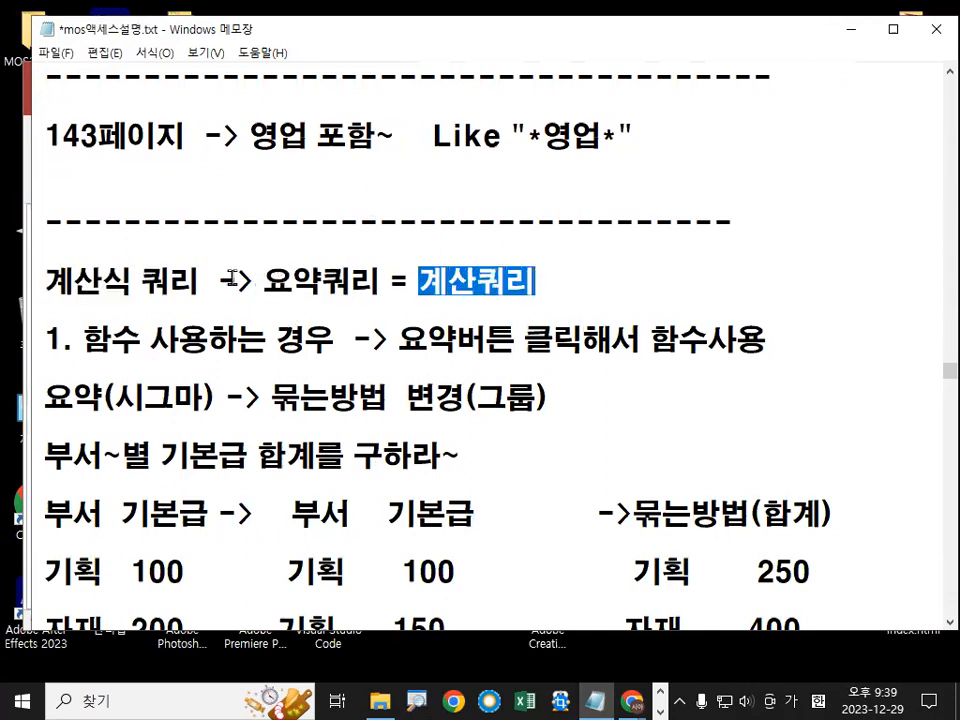
drag(43, 281, 143, 281)
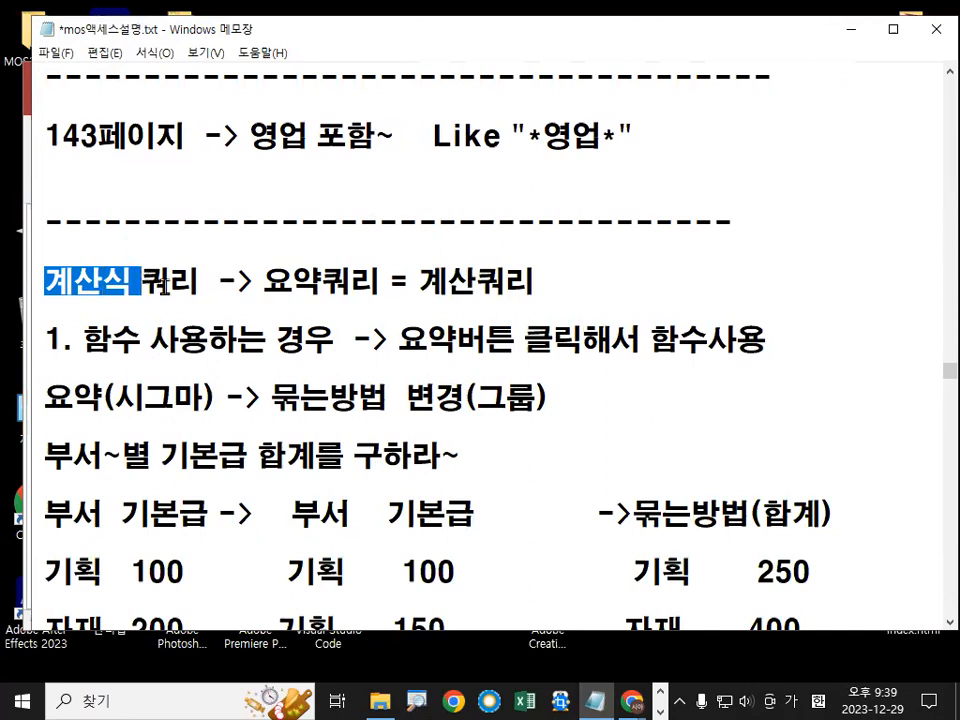
drag(275, 261, 290, 273)
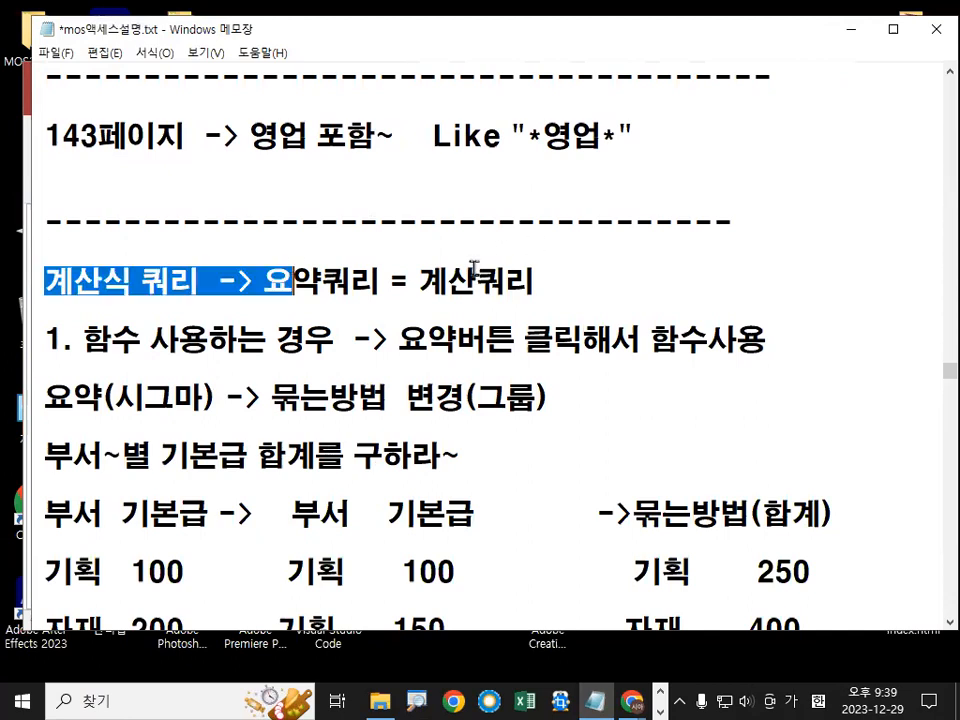
Step: Insert blank lines below the 계산식 쿼리 heading and write "계산식을 사용해서 새로운 필드 생성 출력 - 계산쿼리" there
click(266, 278)
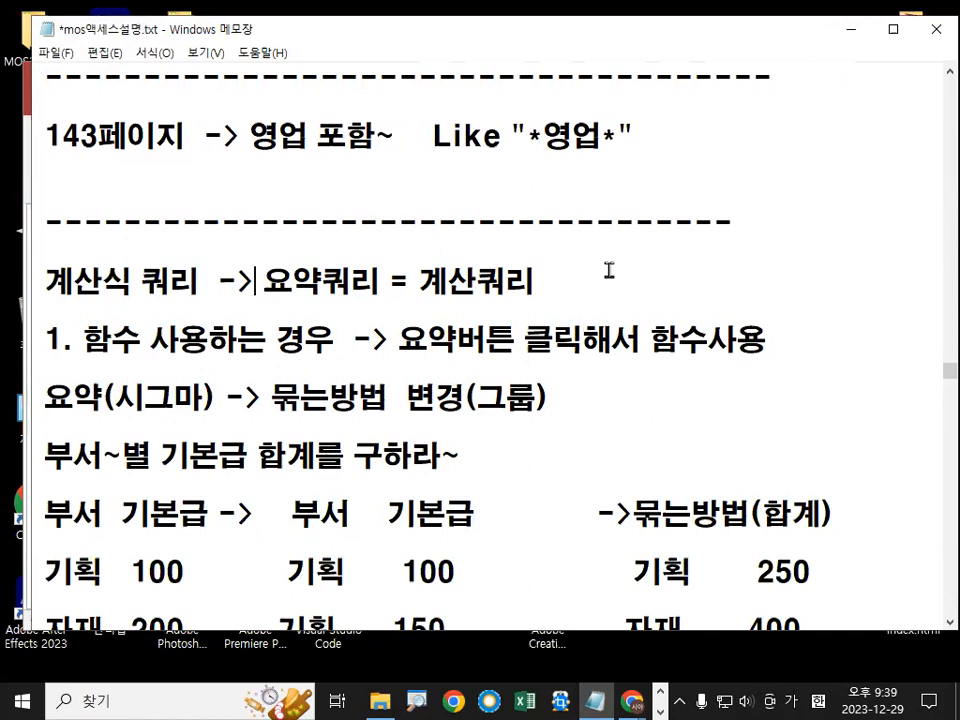
key(Return)
key(Return)
key(Return)
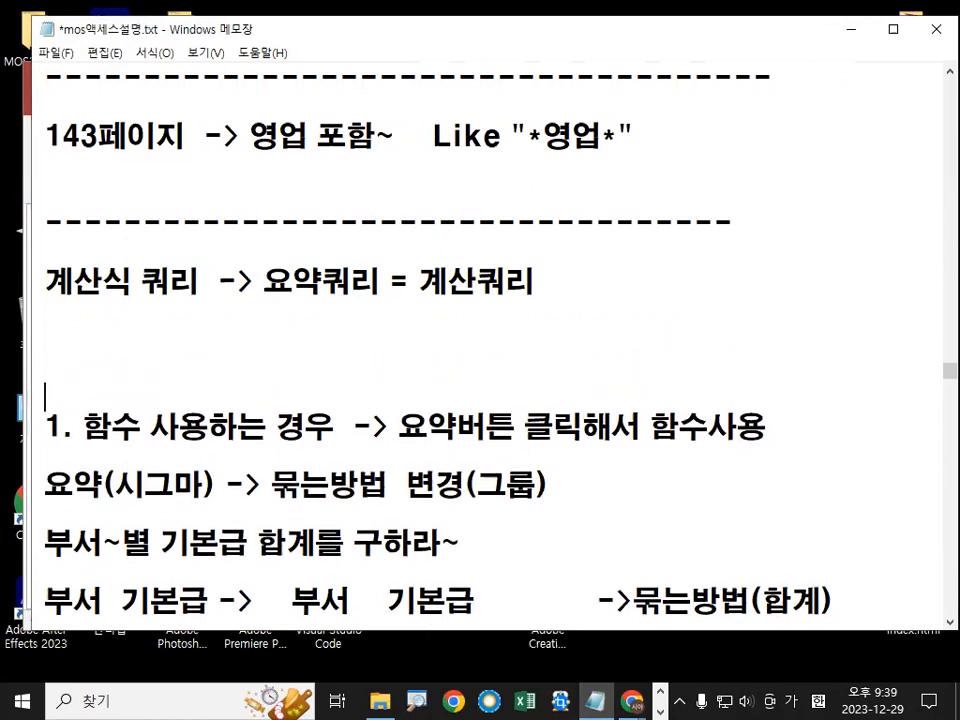
text(계산식을)
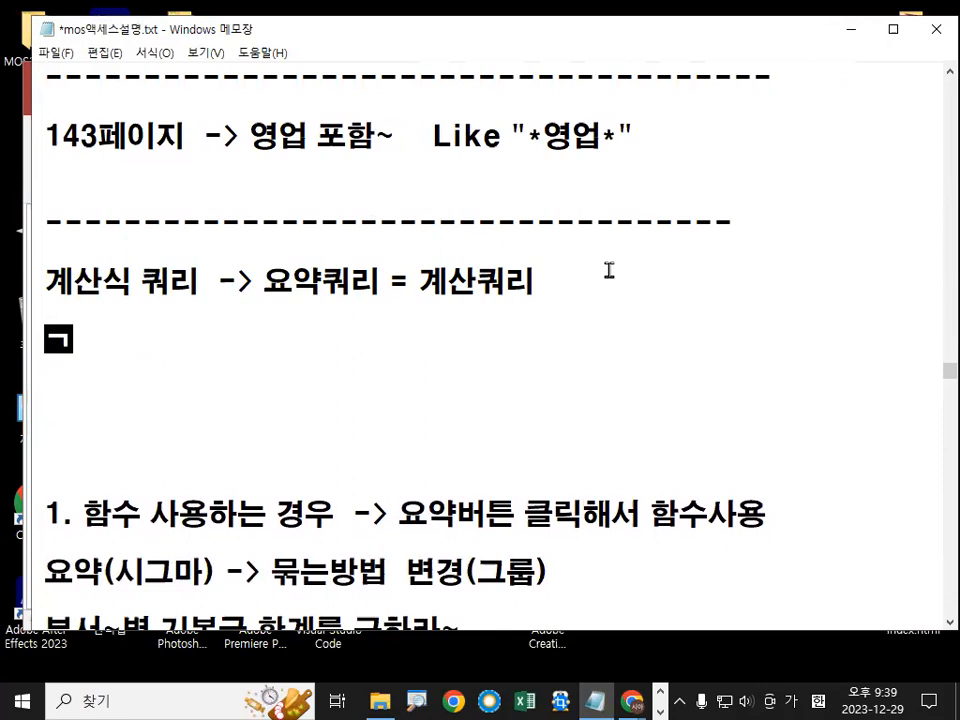
text( 사용해서 셀)
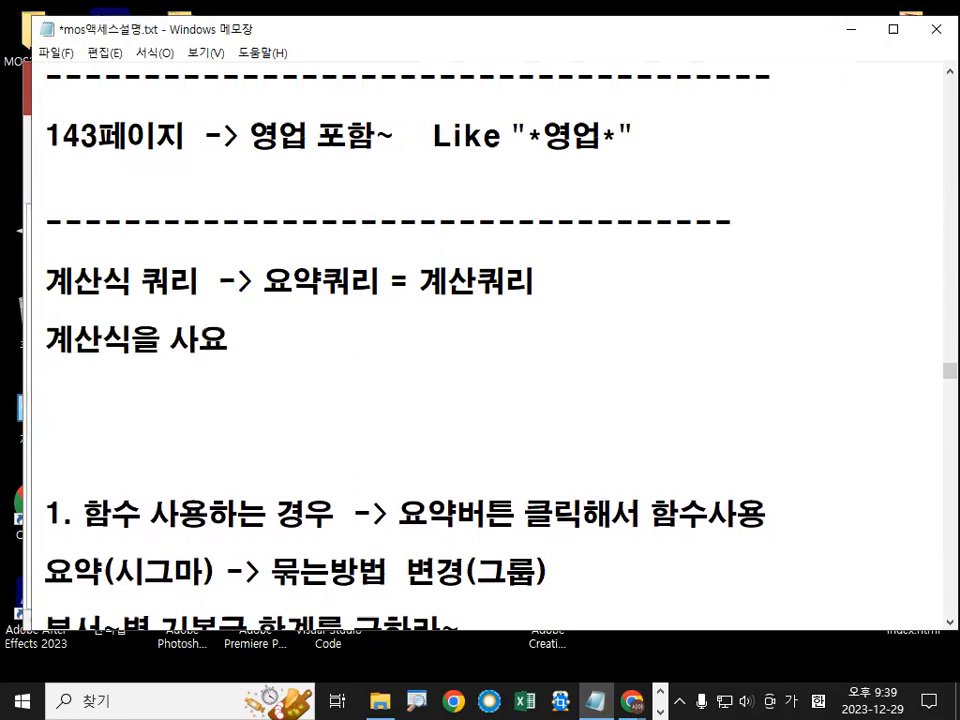
key(BackSpace)
key(BackSpace)
key(BackSpace)
text(새)
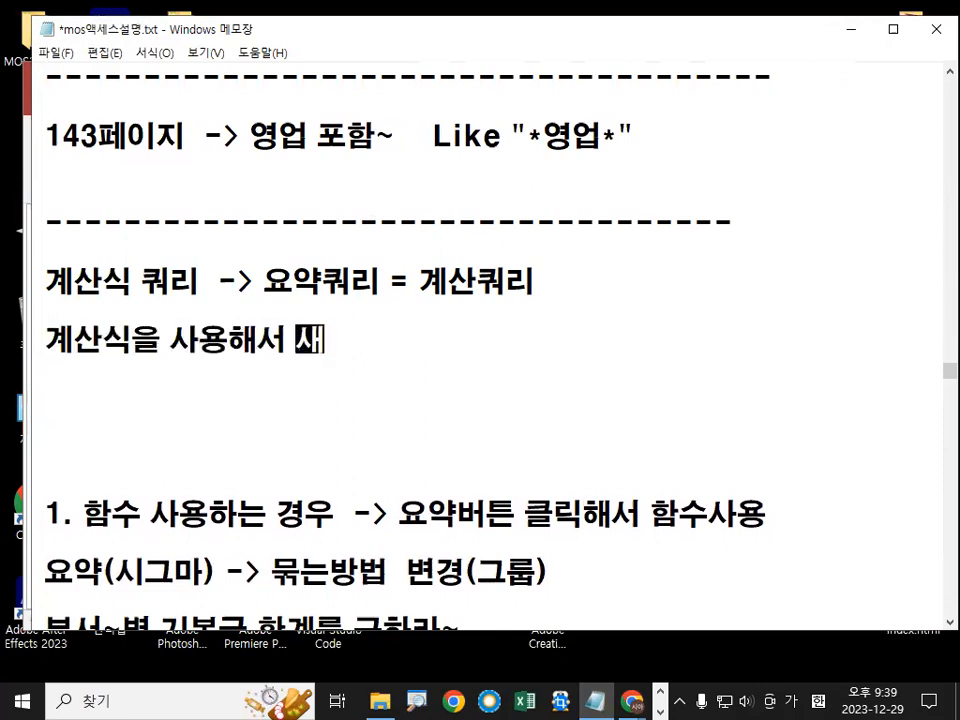
text(로운 필드 생)
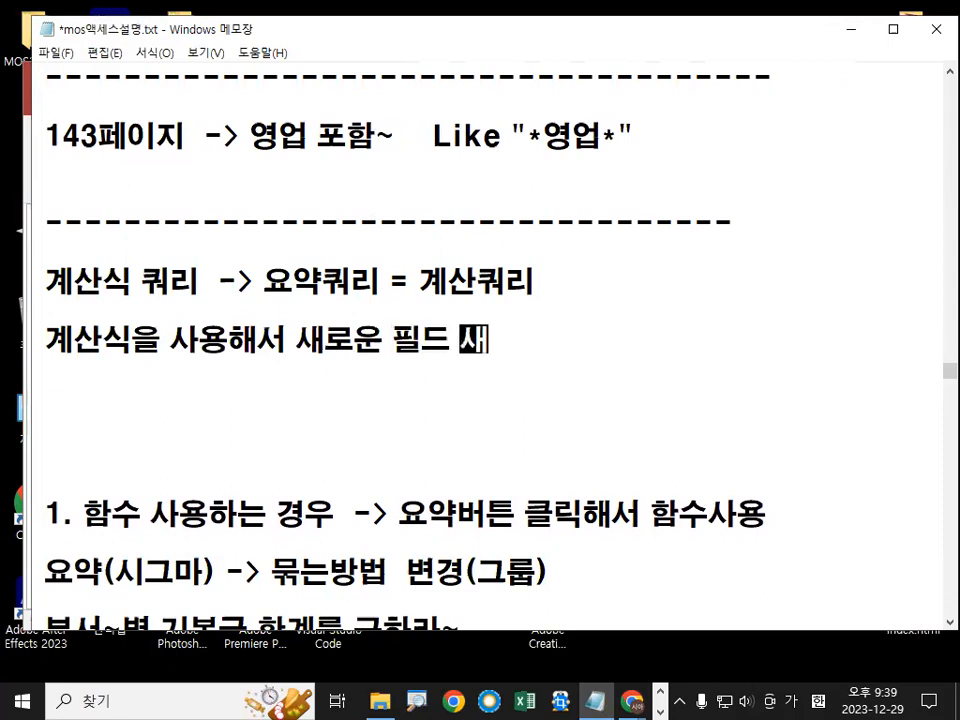
text(성 출력)
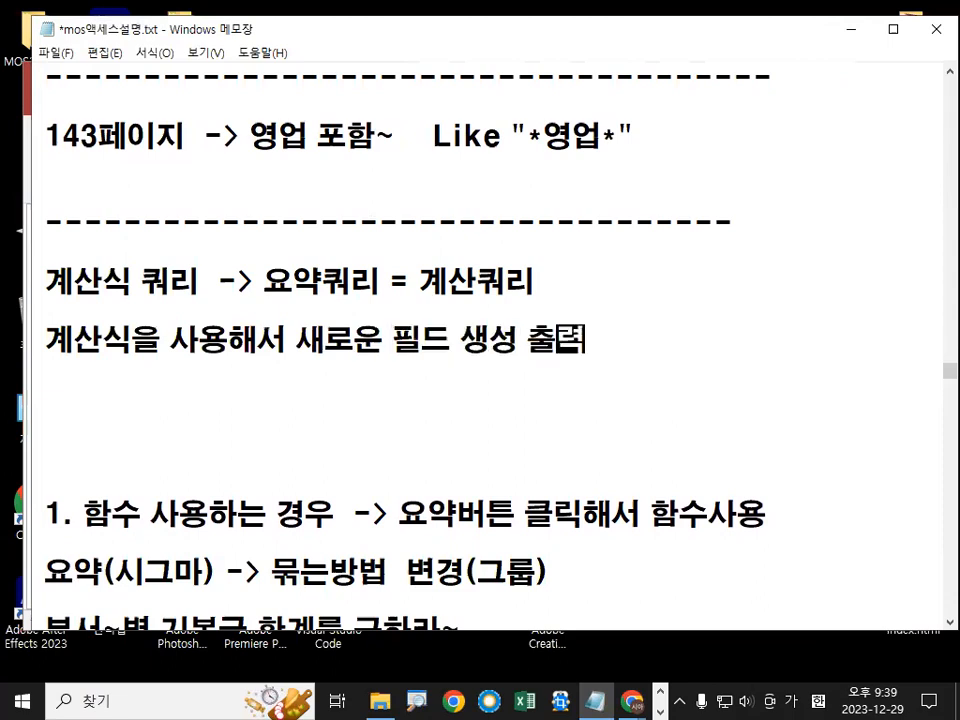
text( - 계산)
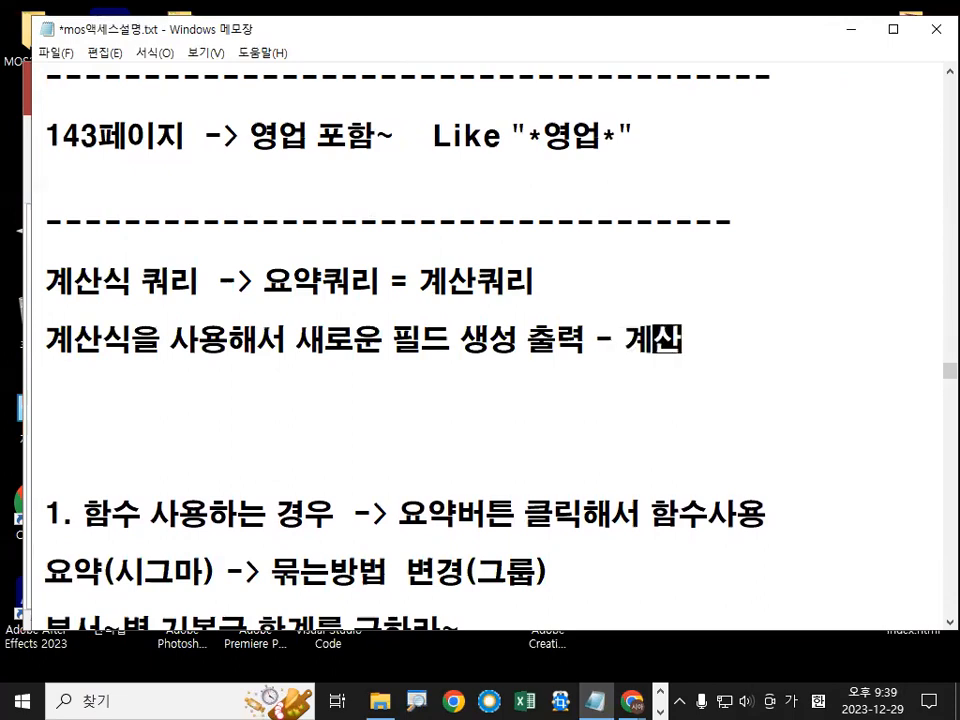
text(쿠쿼리)
key(Return)
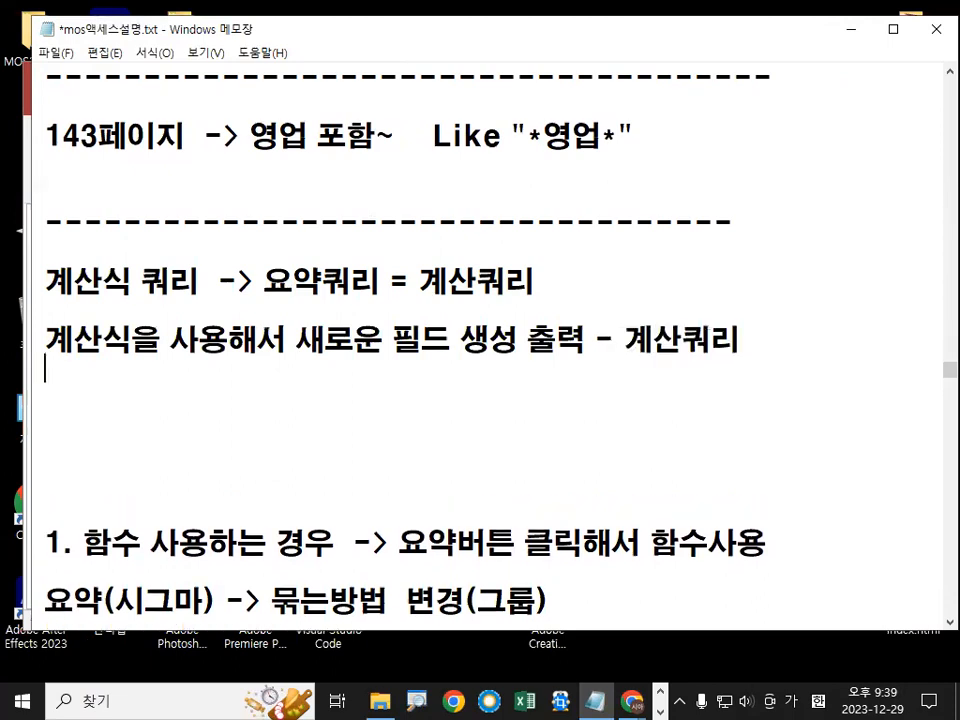
Step: Add the line "함수를 사용해서 계산 - 계산쿼리" beneath the note about creating a new field with a calculation
key(Up)
text(함수)
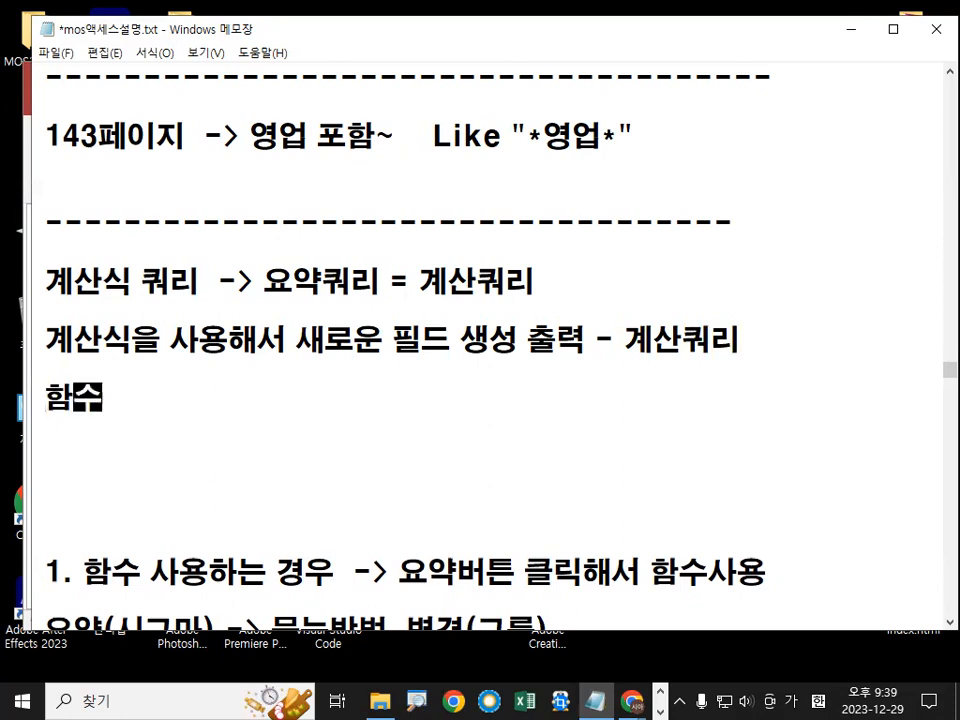
text(를 사용ㅎ해서 )
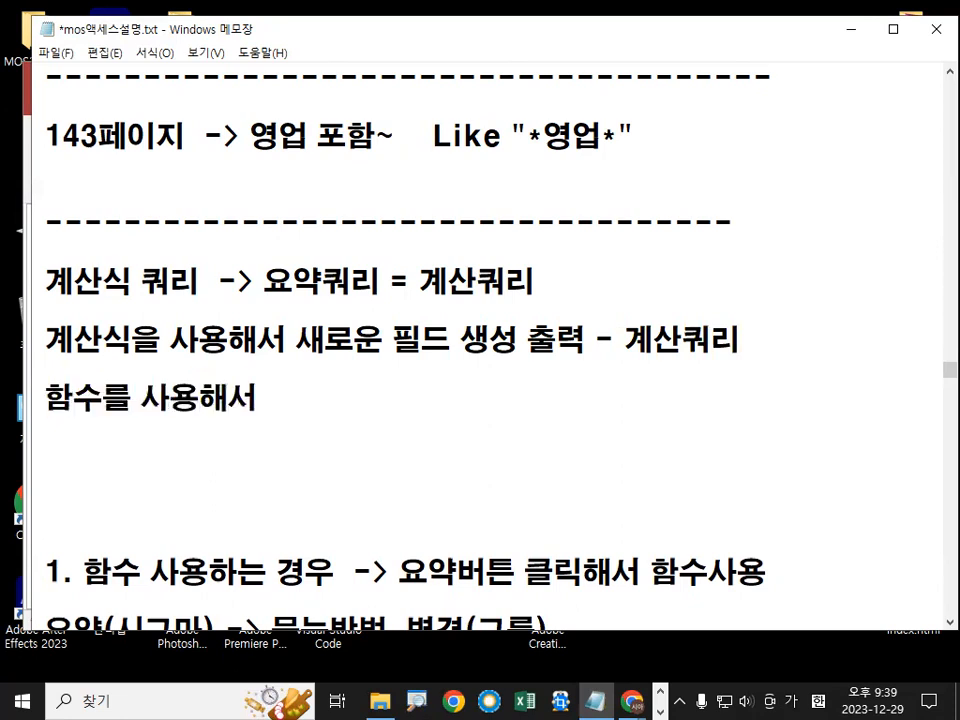
text(ㅌ)
key(BackSpace)
text(계산한ㄷ)
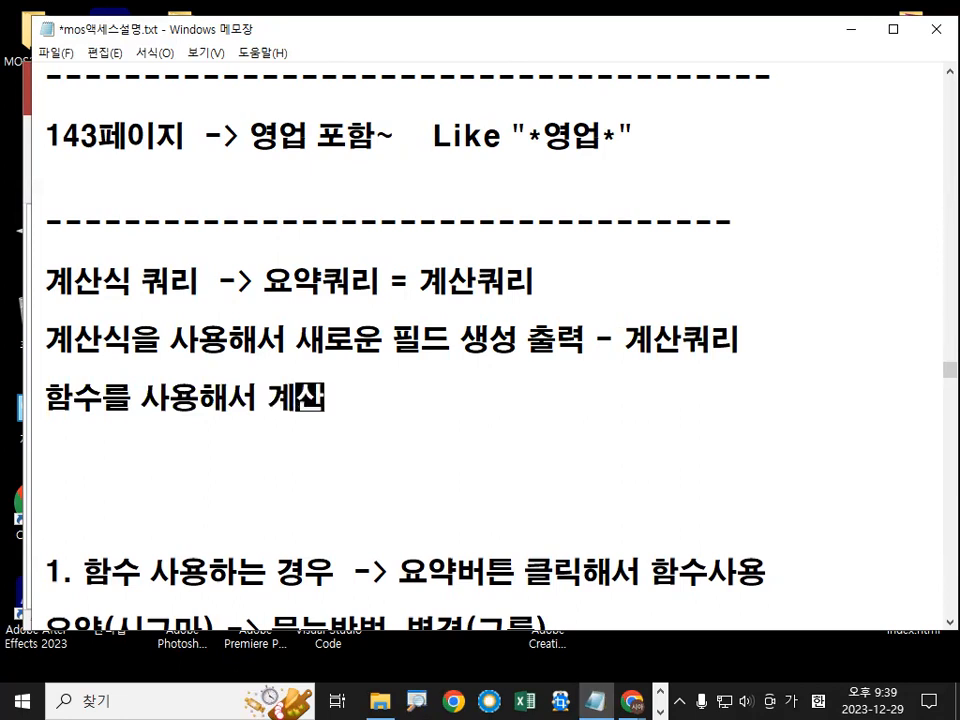
key(BackSpace)
key(BackSpace)
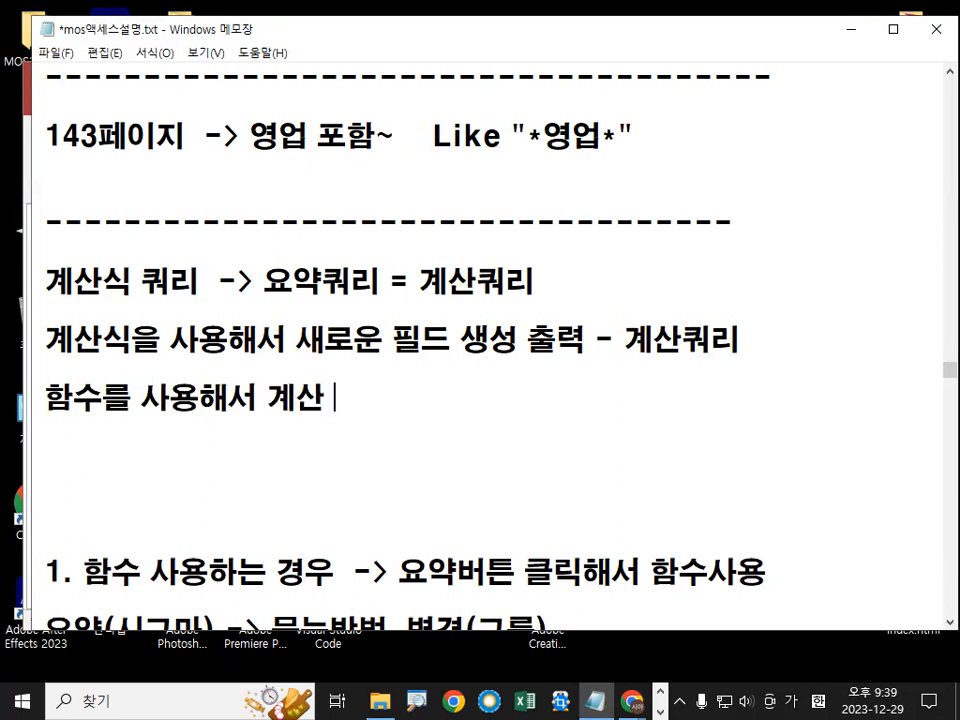
text(- 계시산워)
key(BackSpace)
text(ㅋㅓ)
key(BackSpace)
text(ㅝ리)
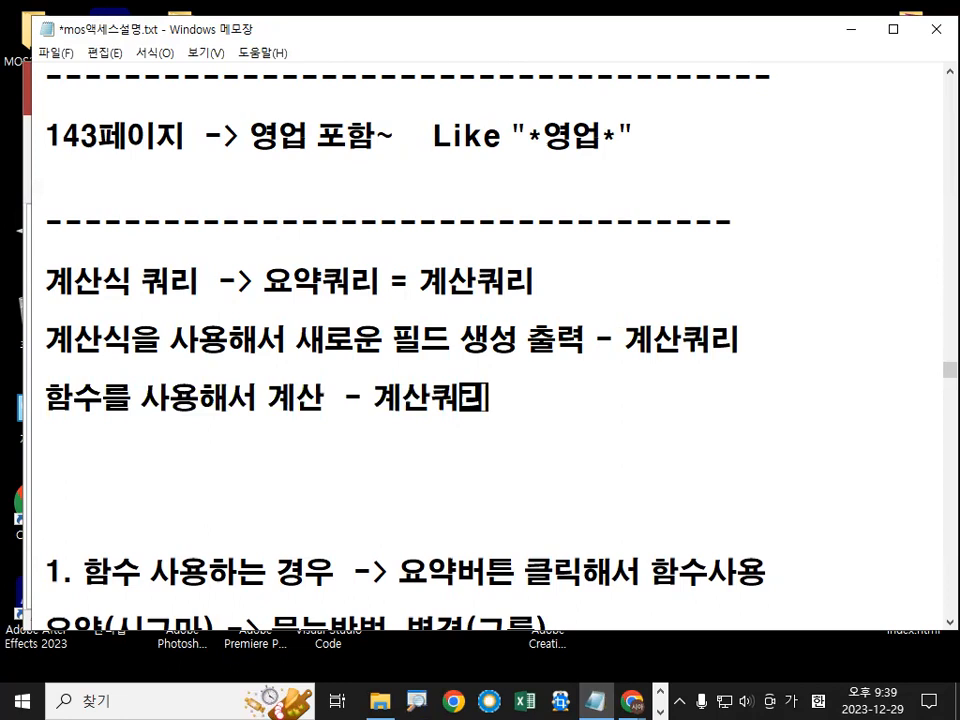
Step: Review the terms 요약쿼리 = 계산쿼리 and the section 1 notes on using functions through 요약버튼 and 묶는방법 변경(그룹)
key(Home)
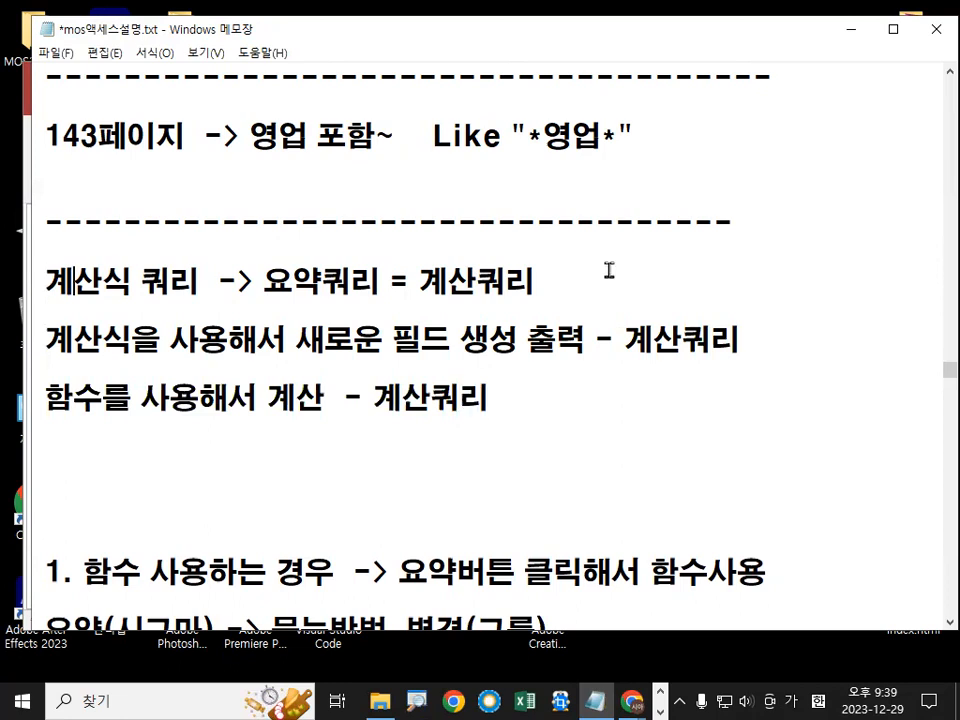
key(shift+End)
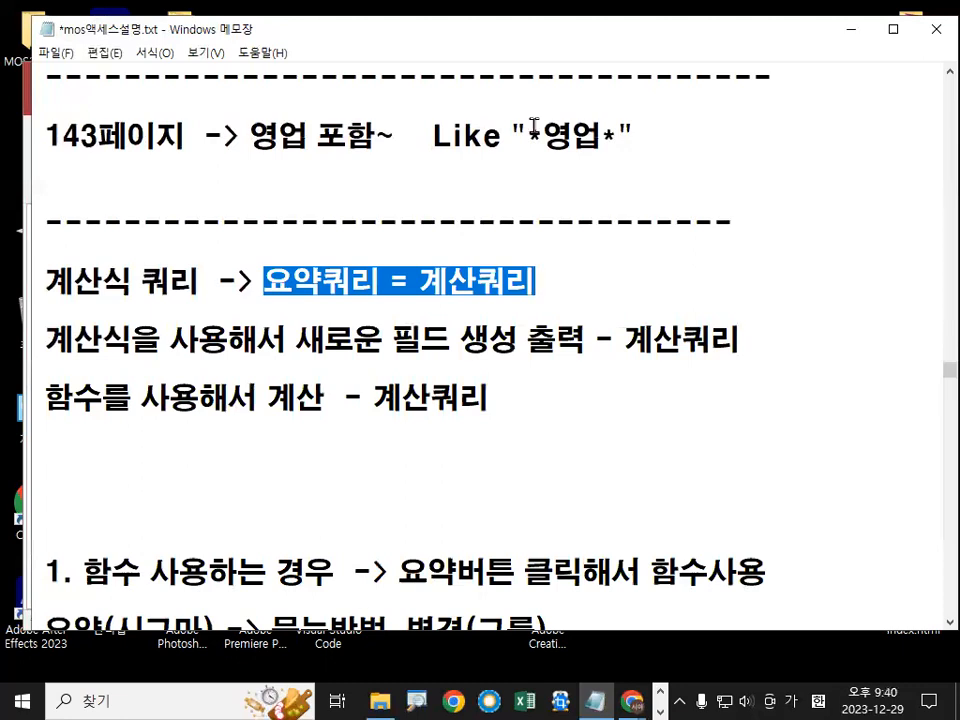
click(296, 572)
scroll(340, 502, down, 2)
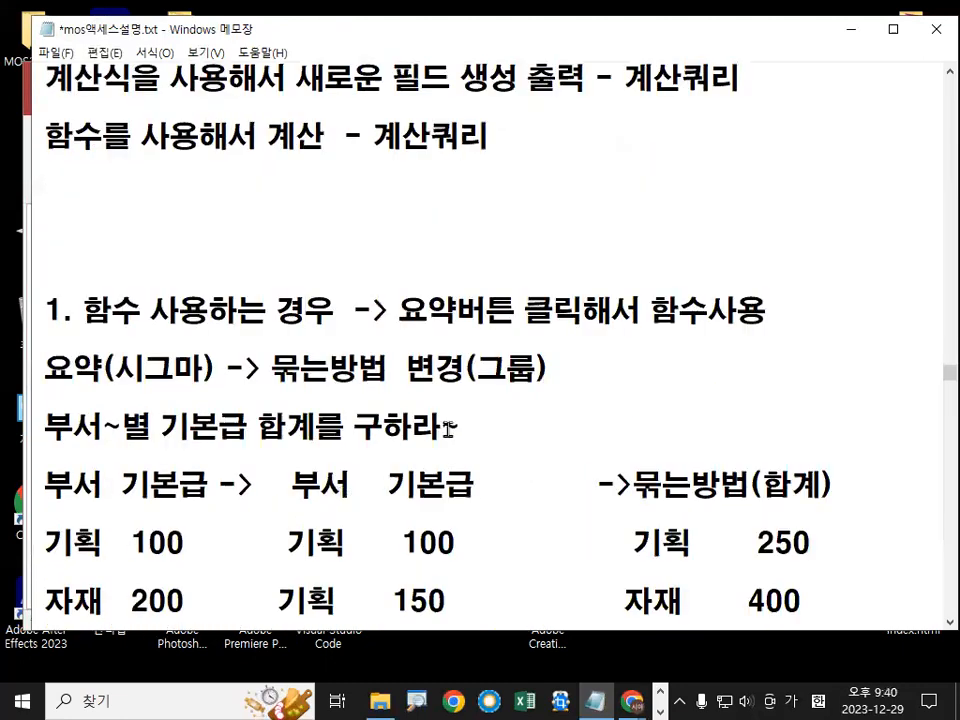
drag(88, 313, 210, 313)
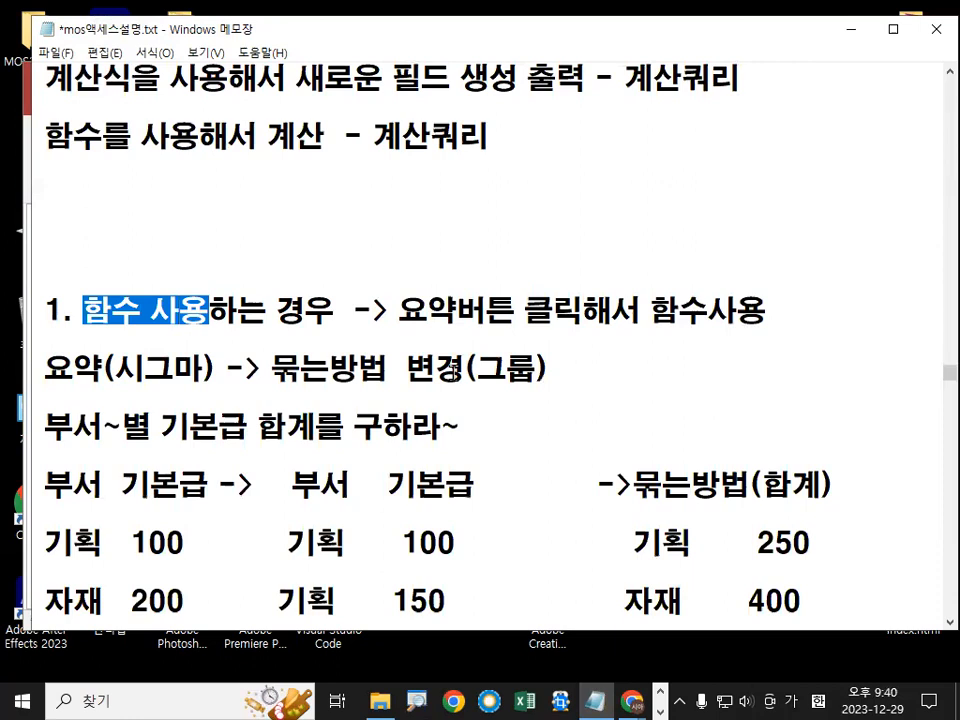
drag(388, 313, 527, 311)
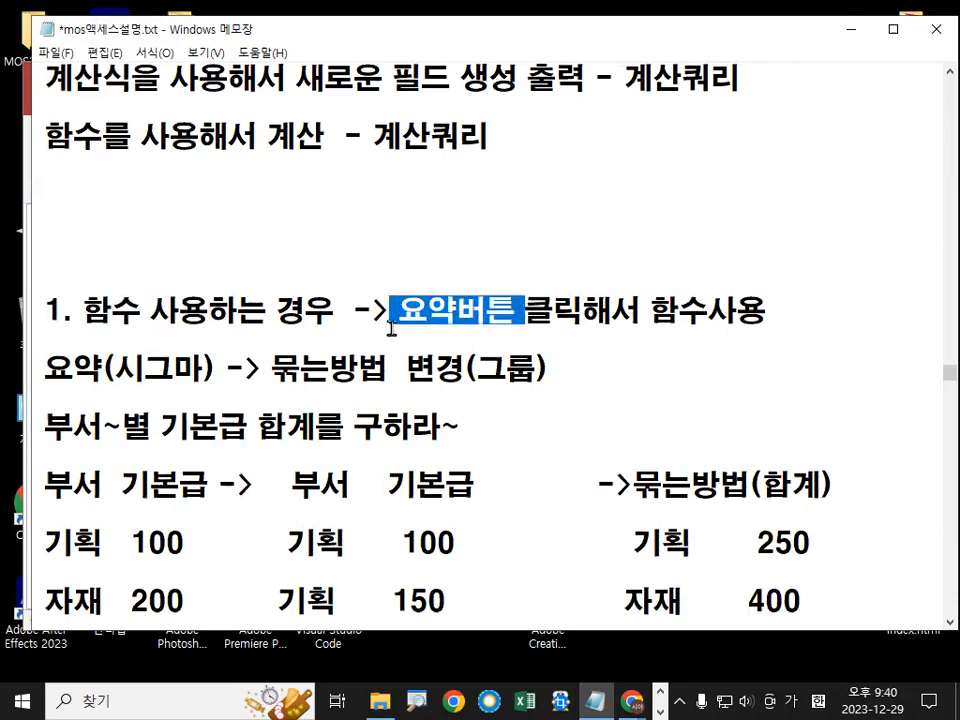
drag(43, 368, 72, 370)
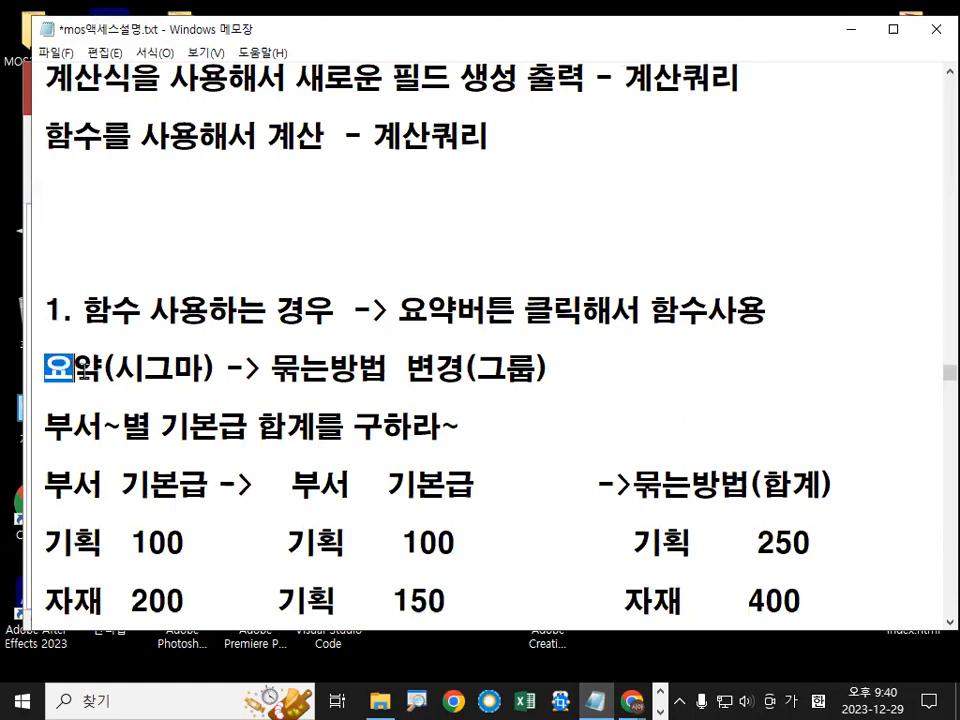
drag(477, 370, 548, 372)
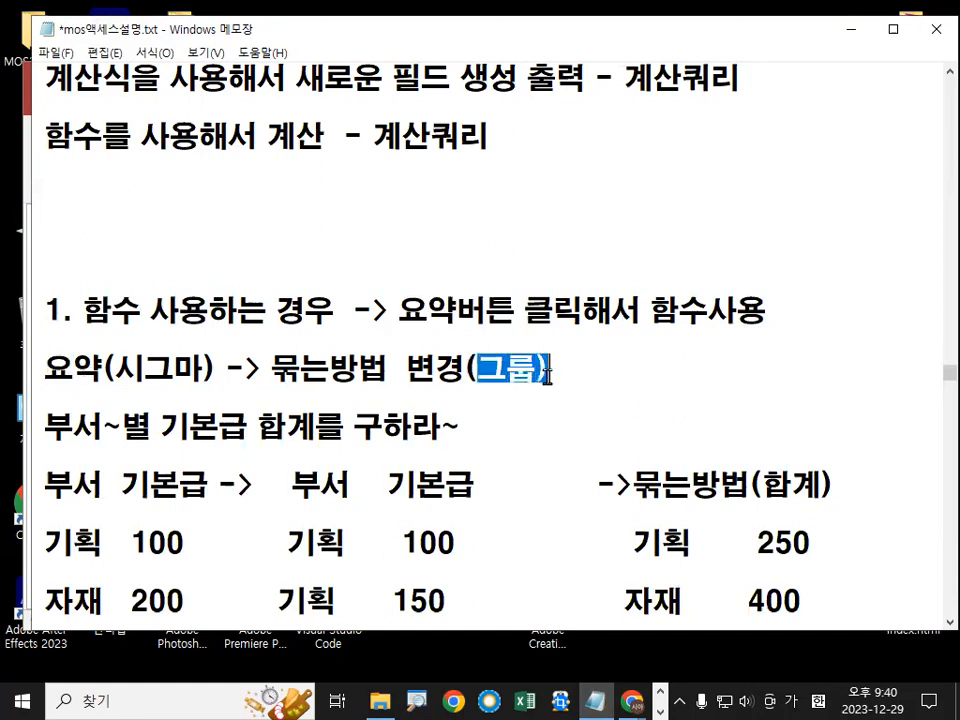
scroll(351, 499, down, 2)
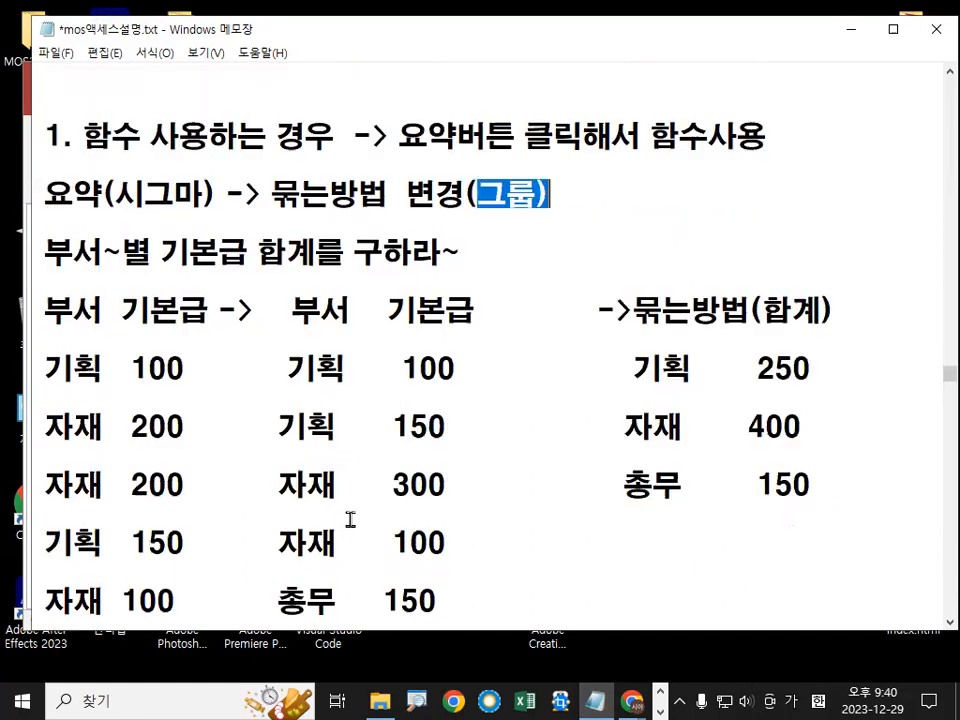
Step: Edit the example line under the 요약(시그마) note to read "예) 부서별 기본급 합계를 구하라~"
click(104, 250)
key(Delete)
mouse_move(132, 266)
mouse_down()
mouse_move(112, 262)
mouse_move(100, 240)
mouse_move(171, 273)
mouse_move(384, 271)
mouse_up()
key(Escape)
click(33, 241)
text(예))
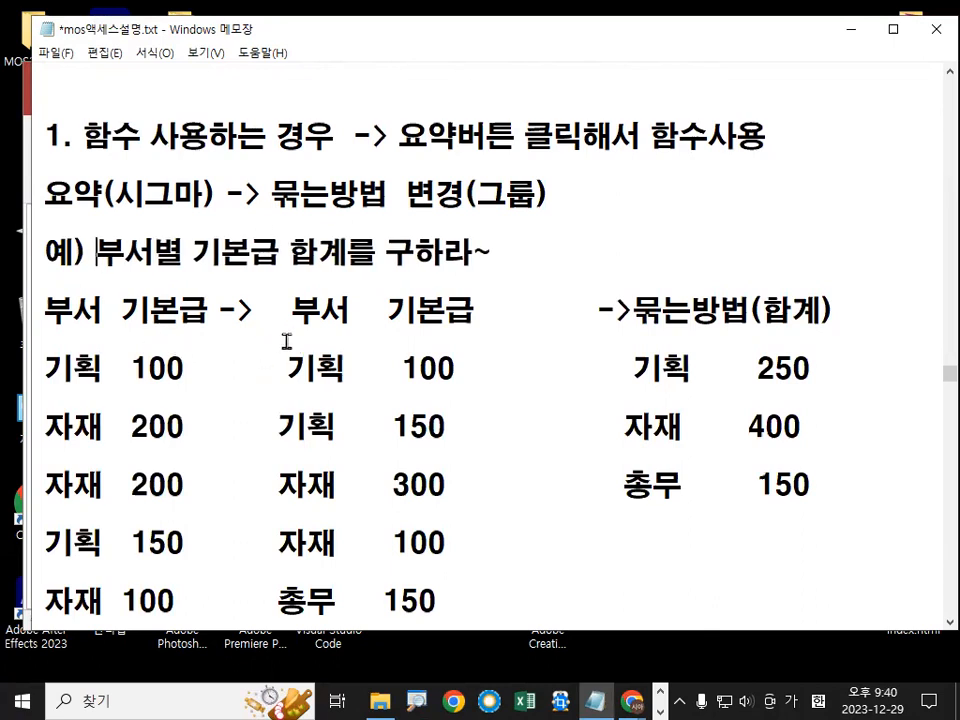
Step: Underline the ungrouped 부서 and 기본급 rows of the example one by one with the screen pen, and clear the marks
scroll(176, 307, down, 1)
key(ctrl+2)
drag(45, 298, 162, 296)
drag(25, 355, 169, 352)
drag(32, 418, 160, 424)
drag(45, 470, 147, 474)
drag(45, 537, 160, 543)
mouse_move(180, 285)
mouse_down()
mouse_move(180, 343)
mouse_move(176, 318)
mouse_up()
key(Escape)
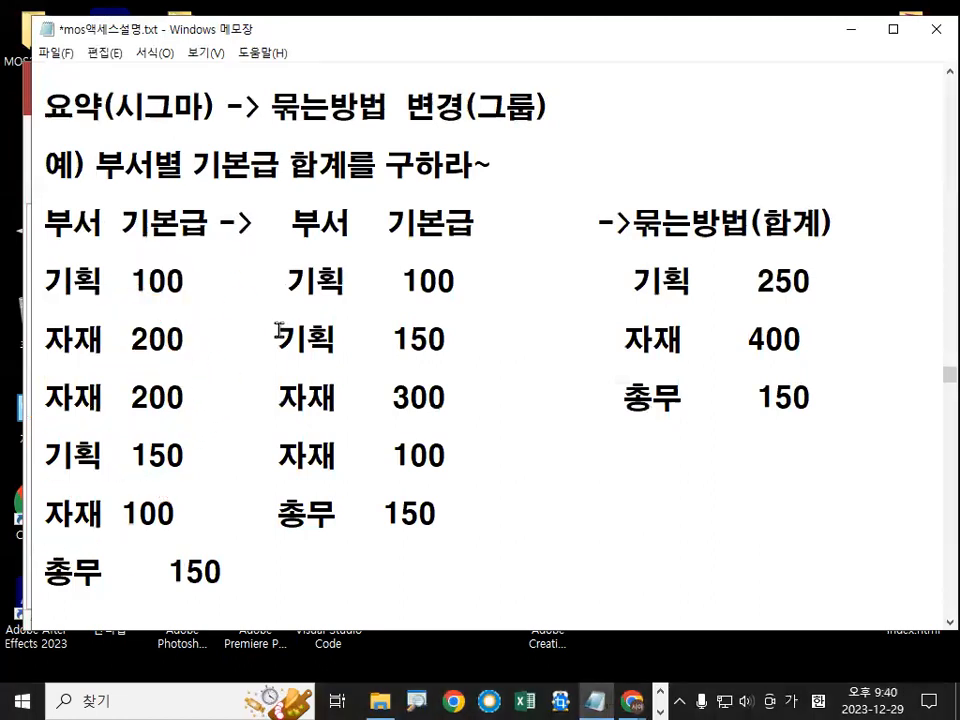
Step: Mark 요약, the grouped 기획, 자재 and 총무 rows, and the 합계 and 묶는방법 terms with the screen pen, and clear the marks
key(ctrl+2)
mouse_move(72, 120)
mouse_down()
mouse_move(45, 108)
mouse_move(78, 82)
mouse_move(102, 108)
mouse_up()
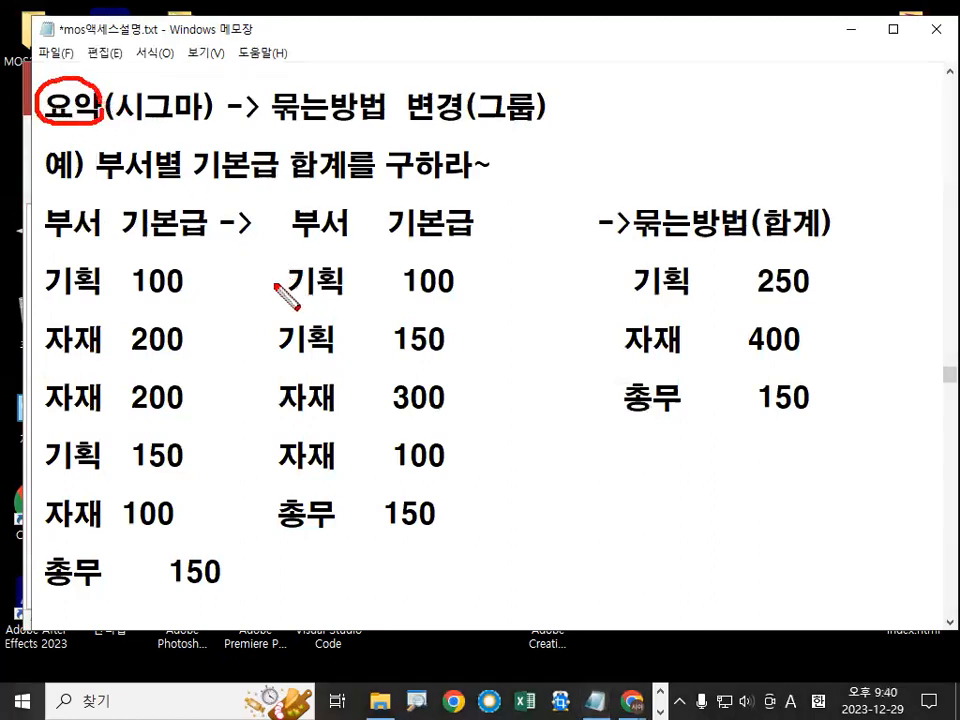
drag(281, 268, 275, 330)
mouse_move(278, 383)
mouse_down()
mouse_move(264, 466)
mouse_move(276, 550)
mouse_up()
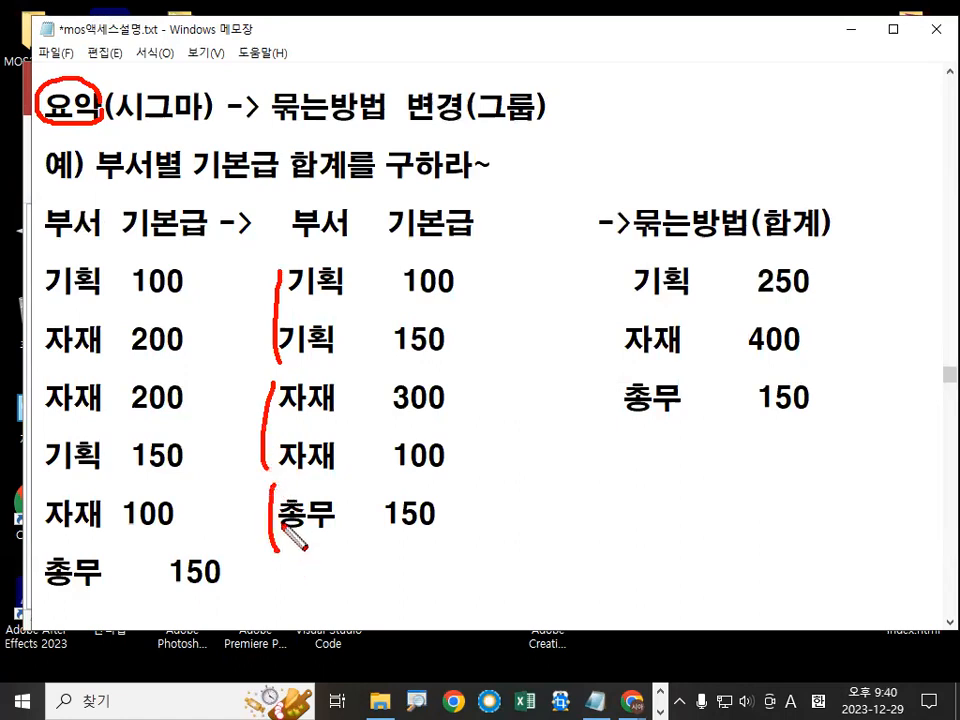
drag(352, 330, 348, 298)
drag(272, 385, 336, 451)
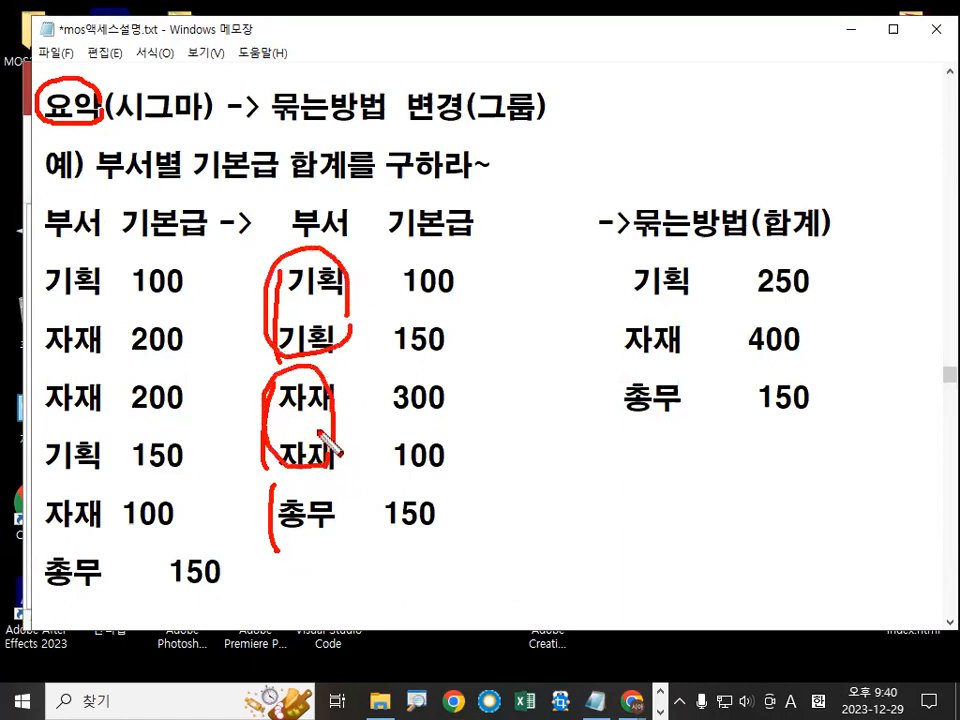
drag(191, 185, 278, 184)
mouse_move(343, 180)
mouse_down()
mouse_move(300, 182)
mouse_move(350, 150)
mouse_up()
drag(640, 240, 745, 229)
mouse_move(468, 236)
mouse_down()
mouse_move(413, 244)
mouse_move(472, 216)
mouse_up()
key(Escape)
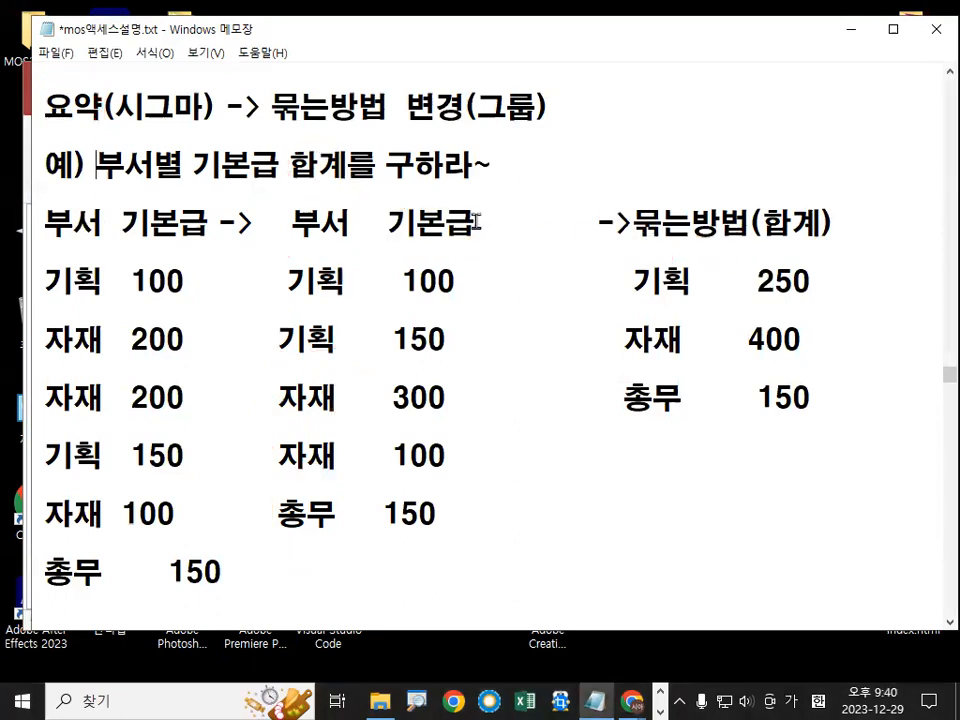
Step: Remove the wide gap between the second 기본급 heading and "-> 묶는방법(합계)" in the example's header line
key(Delete)
key(Delete)
key(Delete)
key(Delete)
key(Delete)
key(Delete)
key(Delete)
key(Delete)
key(Delete)
key(Delete)
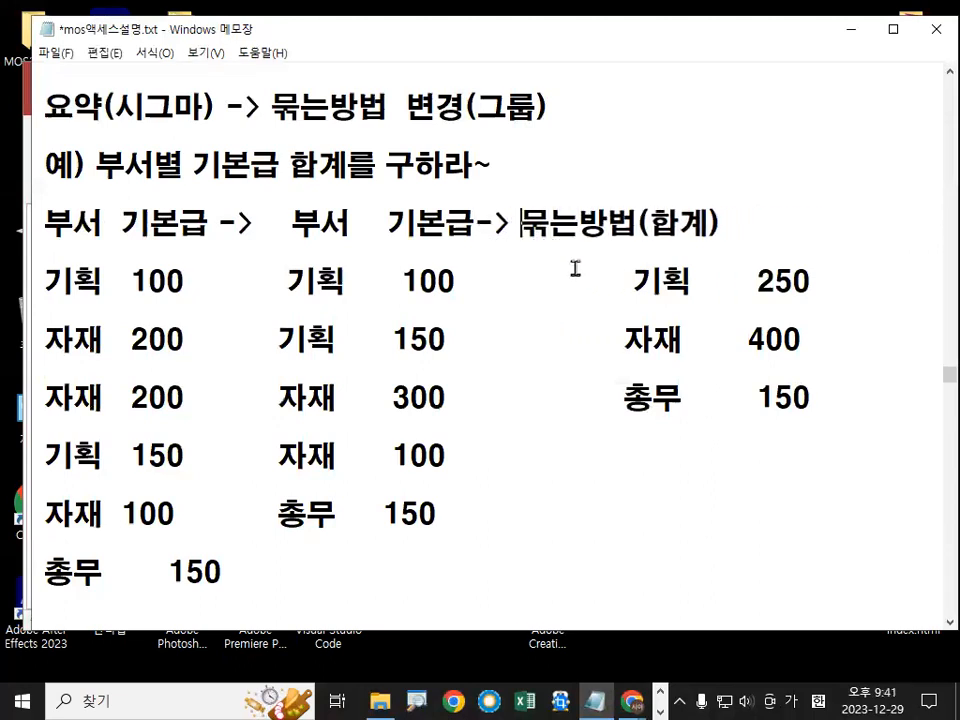
Step: Reword the end of the example's header line from the grouping method onward as "묶는방법을 클릭 -> 합계"
key(ctrl+2)
drag(521, 237, 612, 238)
key(Escape)
click(634, 228)
text(을 )
text(클릭)
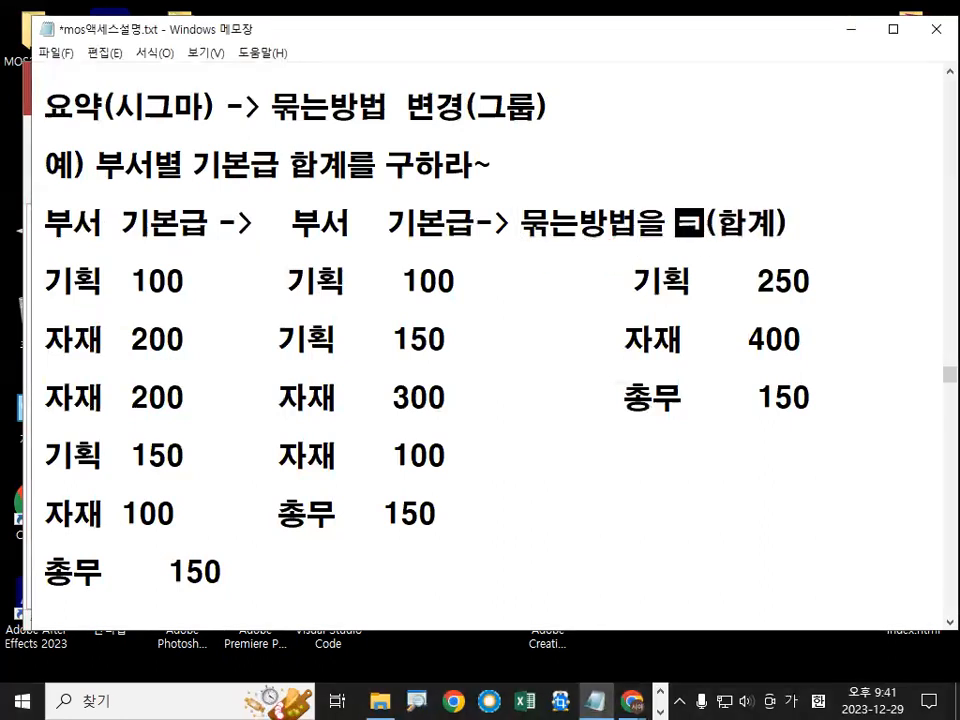
key(BackSpace)
key(BackSpace)
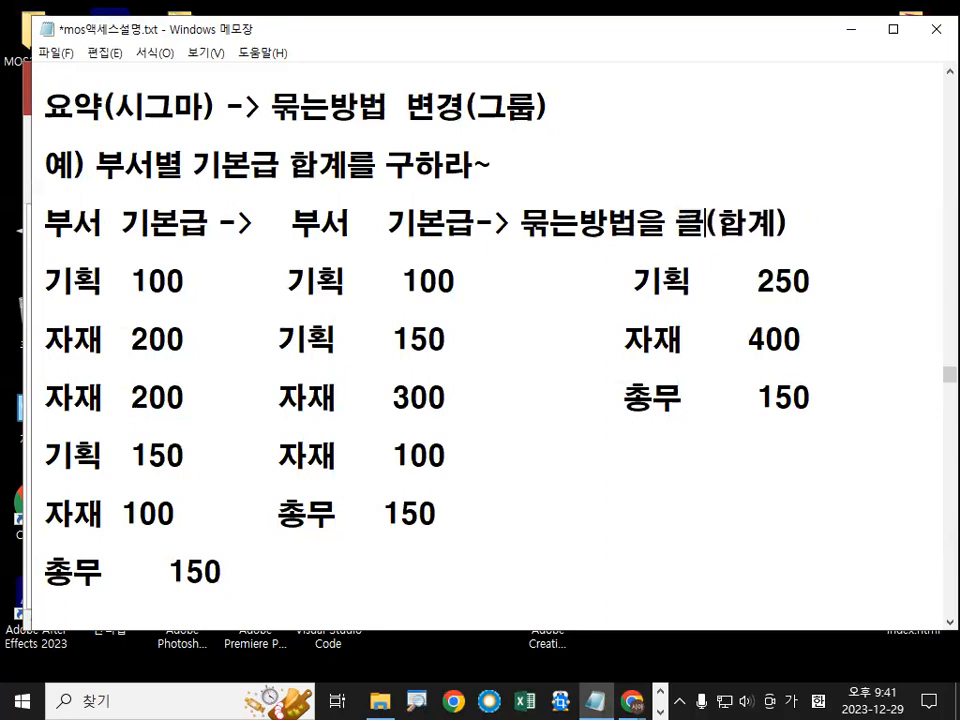
text(릭 ->)
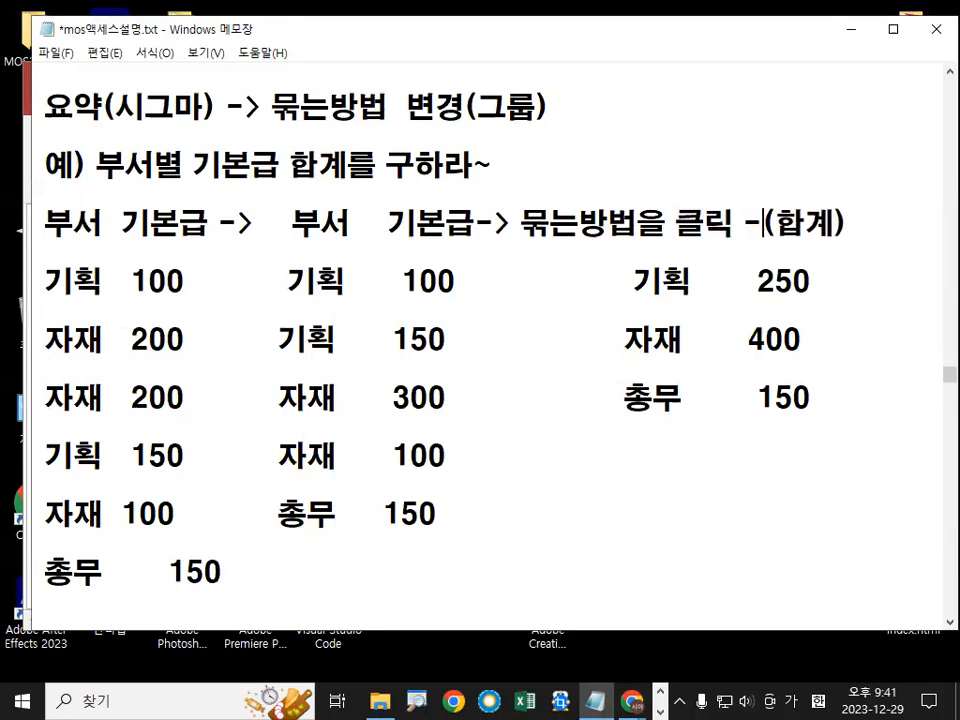
key(Delete)
key(End)
key(BackSpace)
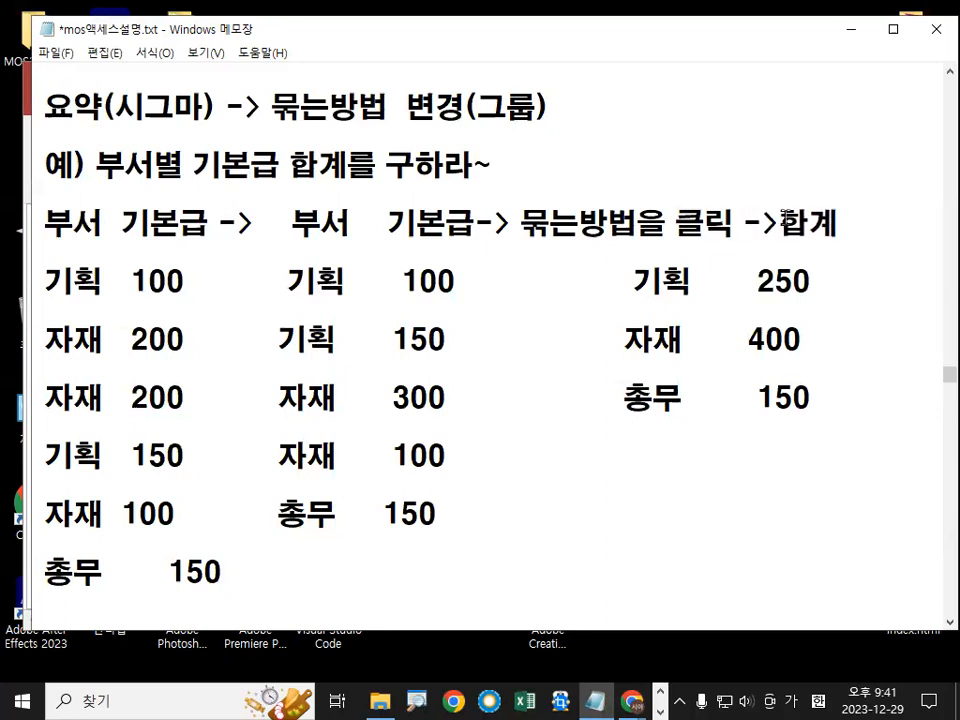
key(Hangul)
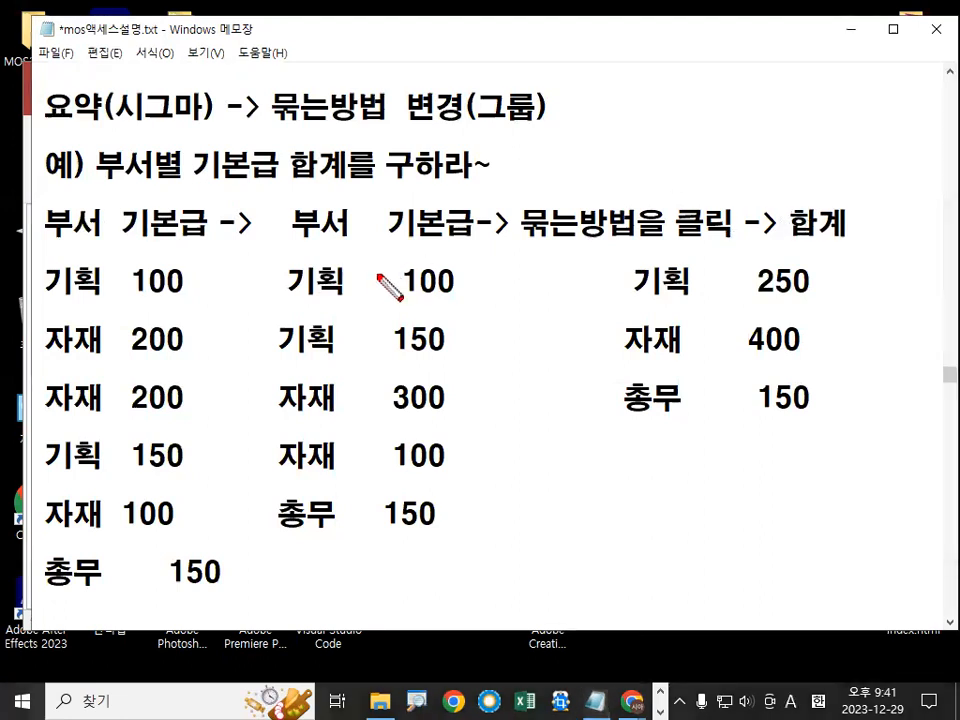
Step: Trace with the screen pen how the two grouped 기획 amounts, 100 and 150, combine into the single 기획 row, and clear the marks
drag(289, 298, 337, 299)
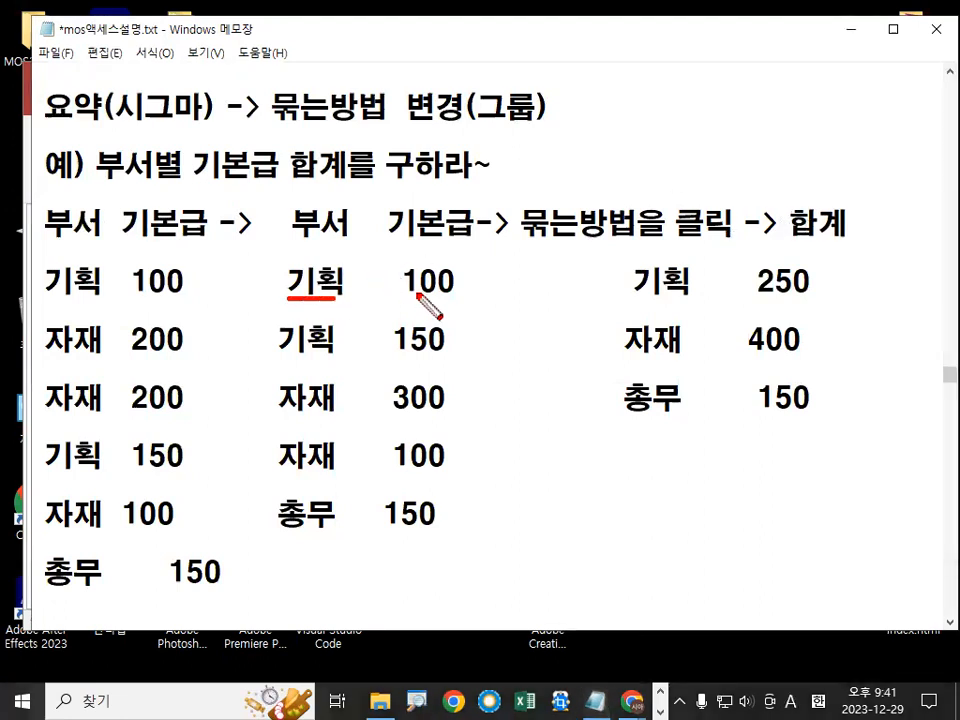
mouse_move(452, 266)
mouse_down()
mouse_move(418, 291)
mouse_move(459, 287)
mouse_move(424, 355)
mouse_move(452, 342)
mouse_up()
mouse_move(447, 297)
mouse_down()
mouse_move(478, 297)
mouse_move(464, 313)
mouse_move(465, 287)
mouse_move(462, 338)
mouse_up()
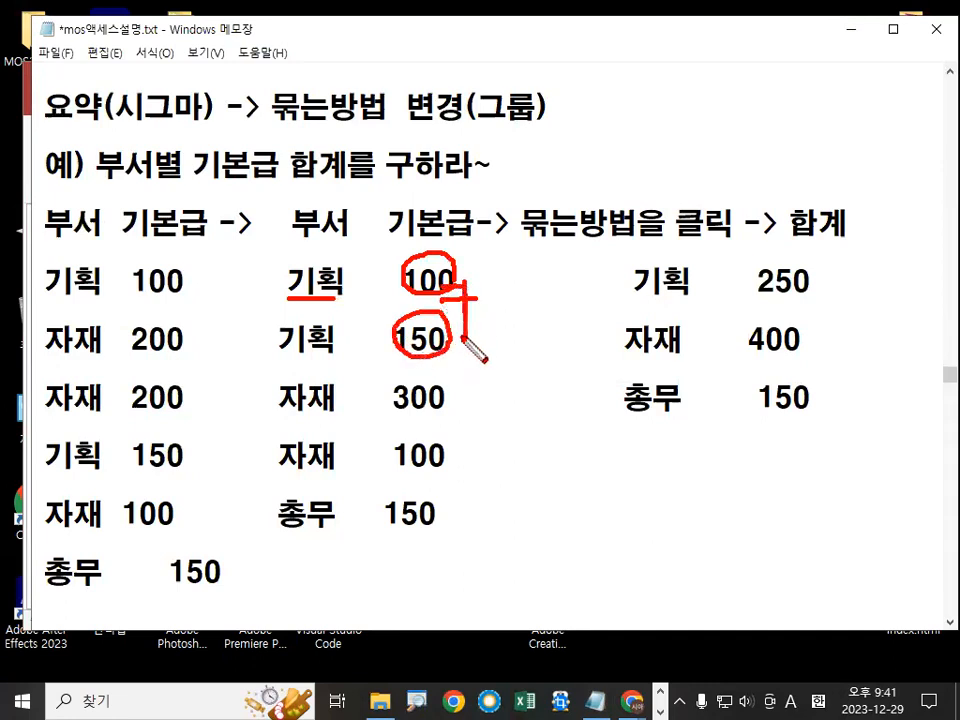
mouse_move(503, 296)
mouse_down()
mouse_move(513, 290)
mouse_move(514, 313)
mouse_move(527, 313)
mouse_move(510, 306)
mouse_move(537, 288)
mouse_move(561, 289)
mouse_move(562, 302)
mouse_up()
mouse_move(308, 347)
mouse_down()
mouse_move(300, 360)
mouse_move(343, 326)
mouse_move(291, 354)
mouse_move(340, 367)
mouse_up()
mouse_move(482, 335)
mouse_down()
mouse_move(392, 342)
mouse_move(463, 345)
mouse_up()
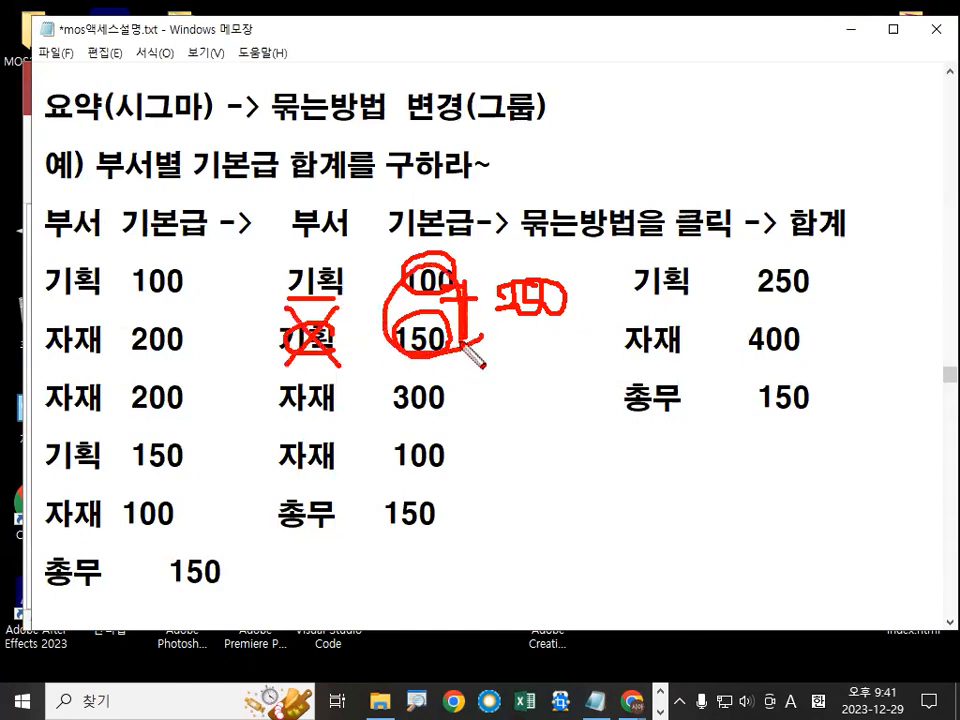
drag(628, 291, 683, 293)
mouse_move(789, 289)
mouse_down()
mouse_move(754, 270)
mouse_move(808, 277)
mouse_up()
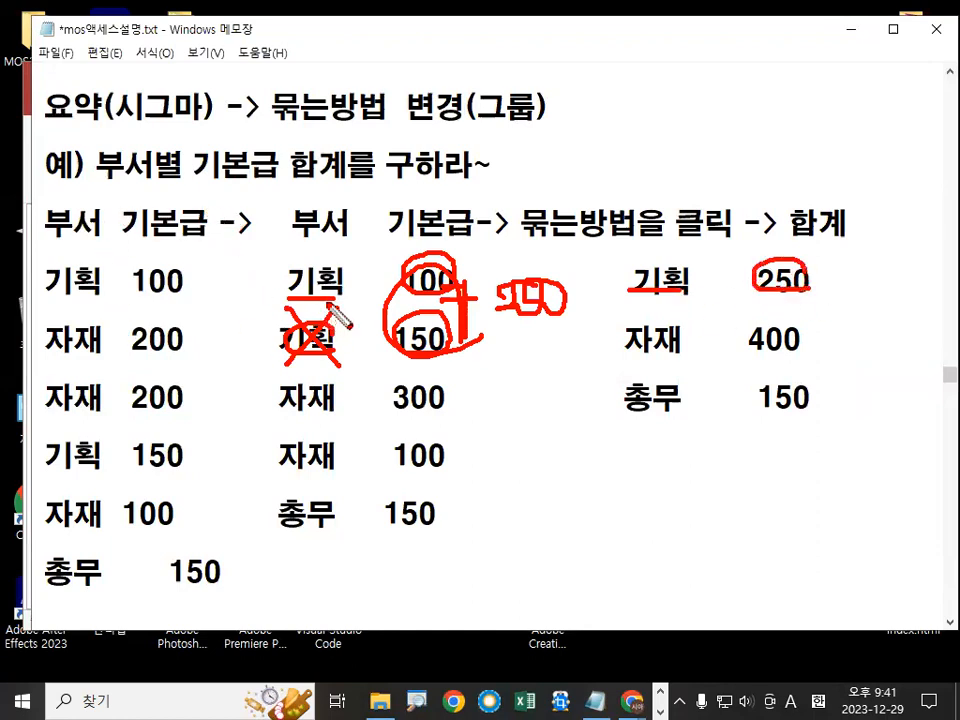
key(Escape)
Step: Trace the scattered 기획 rows past the 자재 rows in the ungrouped list with the screen pen, and clear the marks
mouse_move(44, 281)
mouse_down()
mouse_move(212, 283)
mouse_move(258, 297)
mouse_up()
key(ctrl+2)
drag(20, 348, 155, 348)
drag(205, 323, 222, 336)
drag(72, 412, 228, 405)
drag(272, 270, 172, 458)
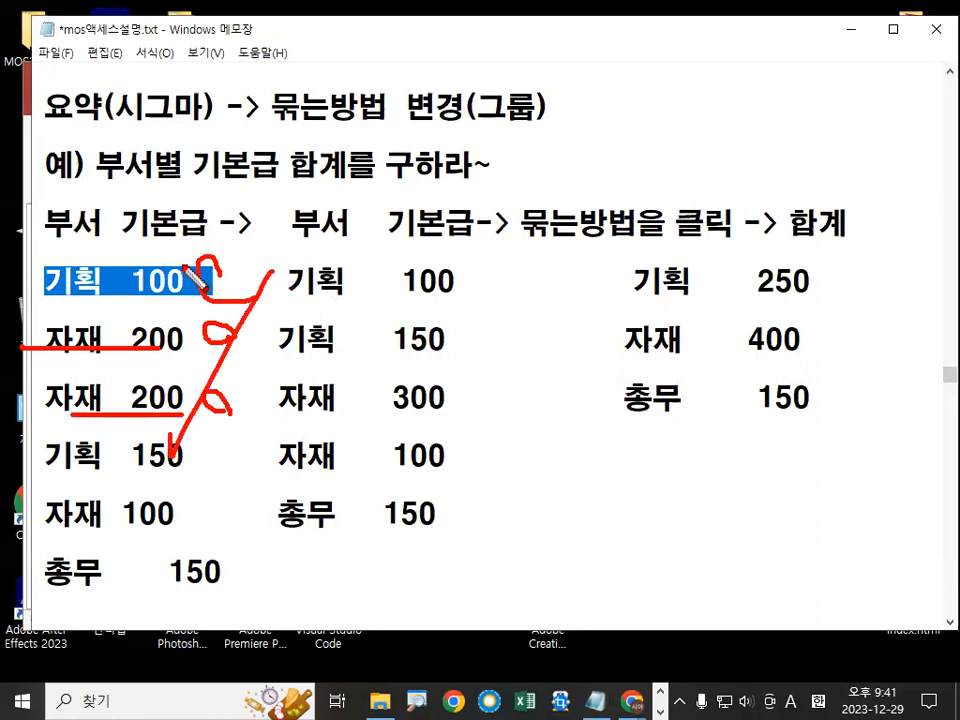
drag(186, 272, 247, 466)
key(Escape)
Step: Compare the grouped 기획 rows and their circled amounts with the summed 자재 and 총무 rows of the example
drag(287, 280, 343, 279)
drag(259, 340, 346, 340)
drag(288, 280, 316, 281)
mouse_move(472, 318)
mouse_down()
mouse_move(446, 338)
mouse_move(440, 246)
mouse_move(474, 348)
mouse_up()
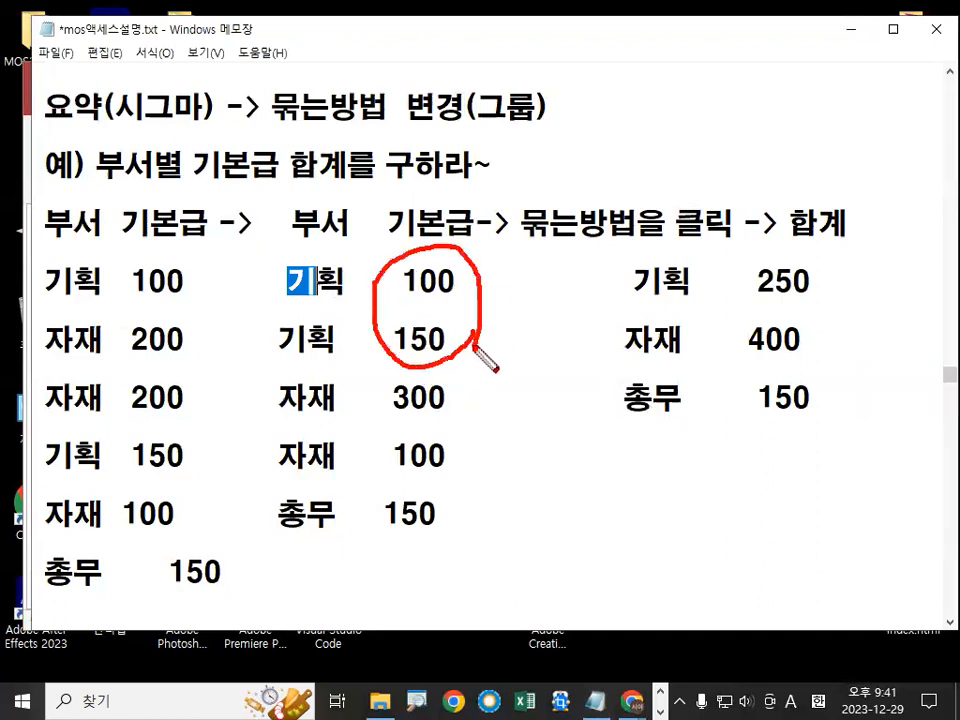
key(Escape)
click(654, 340)
drag(654, 340, 782, 340)
drag(624, 397, 812, 400)
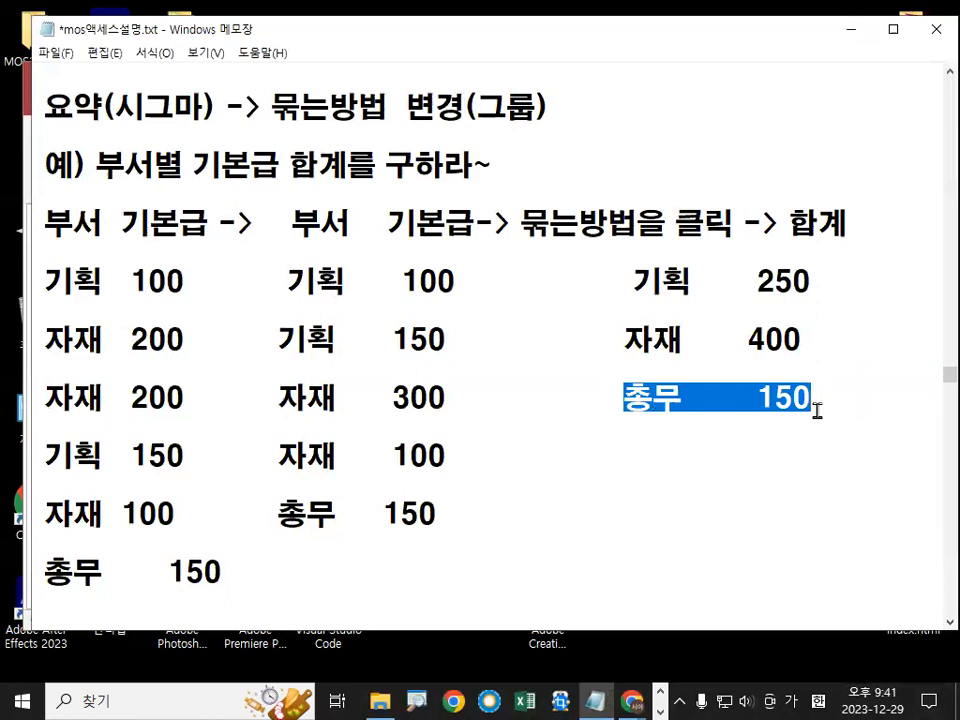
click(817, 410)
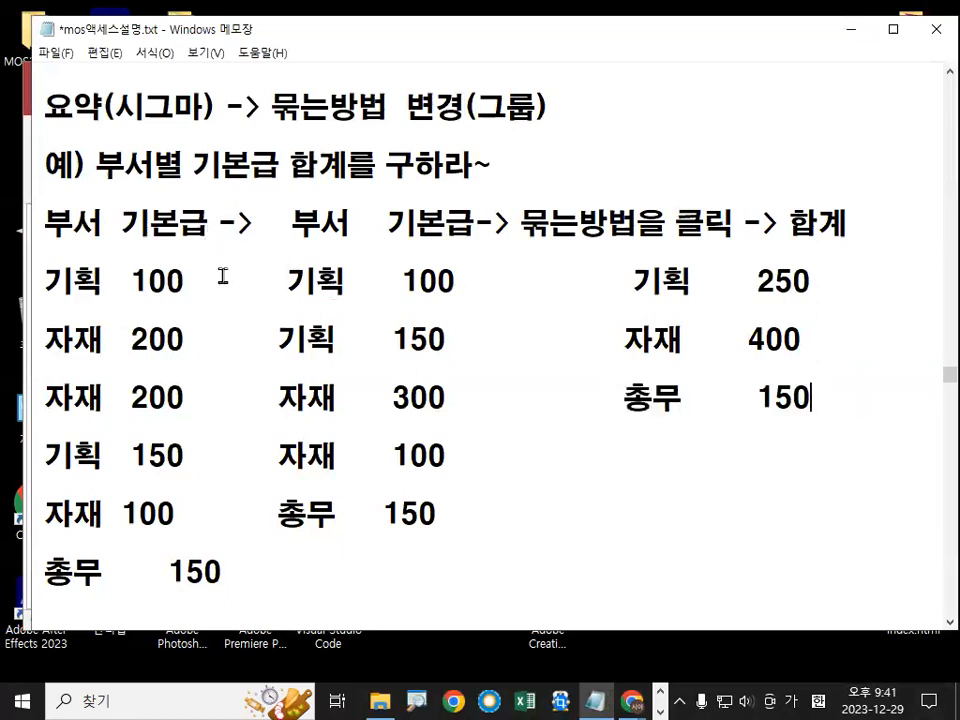
Step: Mark the summary sequence 요약(시그마), 기본급, 묶는방법 and 합계 through to the 기획 sum with the screen pen, and clear the marks
scroll(225, 272, up, 1)
key(ctrl+2)
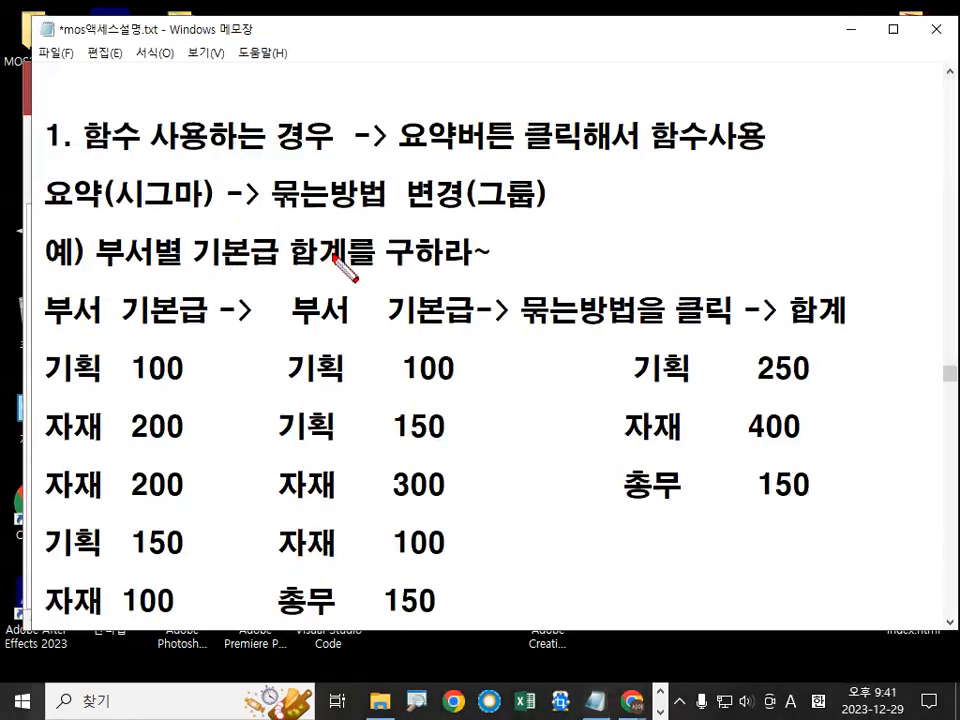
drag(340, 236, 366, 264)
drag(45, 207, 189, 208)
mouse_move(57, 172)
mouse_down()
mouse_move(70, 192)
mouse_move(133, 113)
mouse_up()
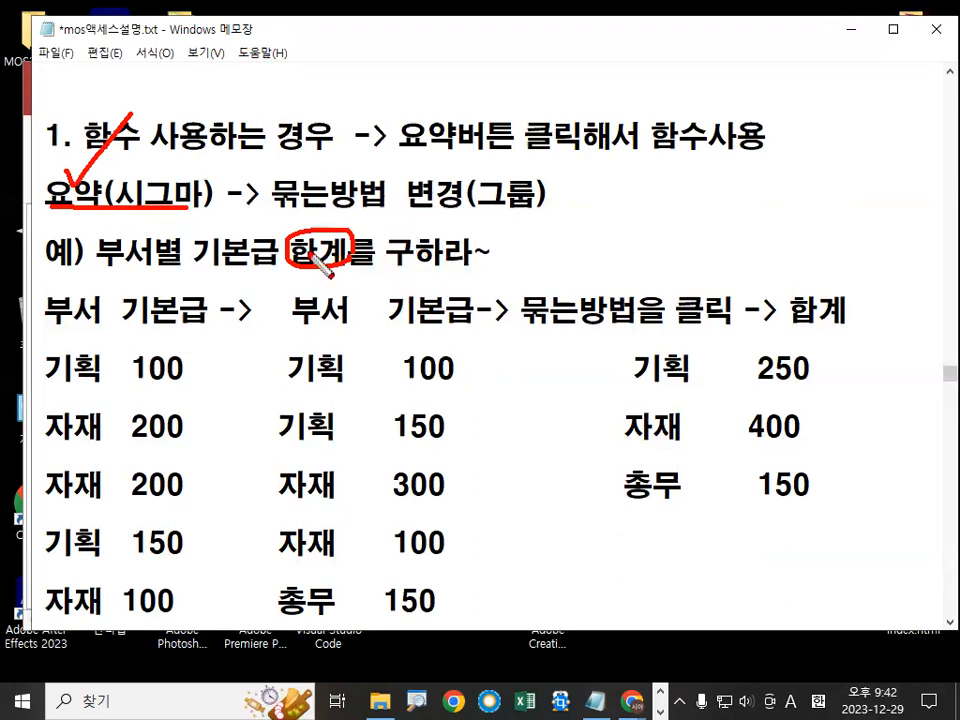
drag(390, 327, 459, 328)
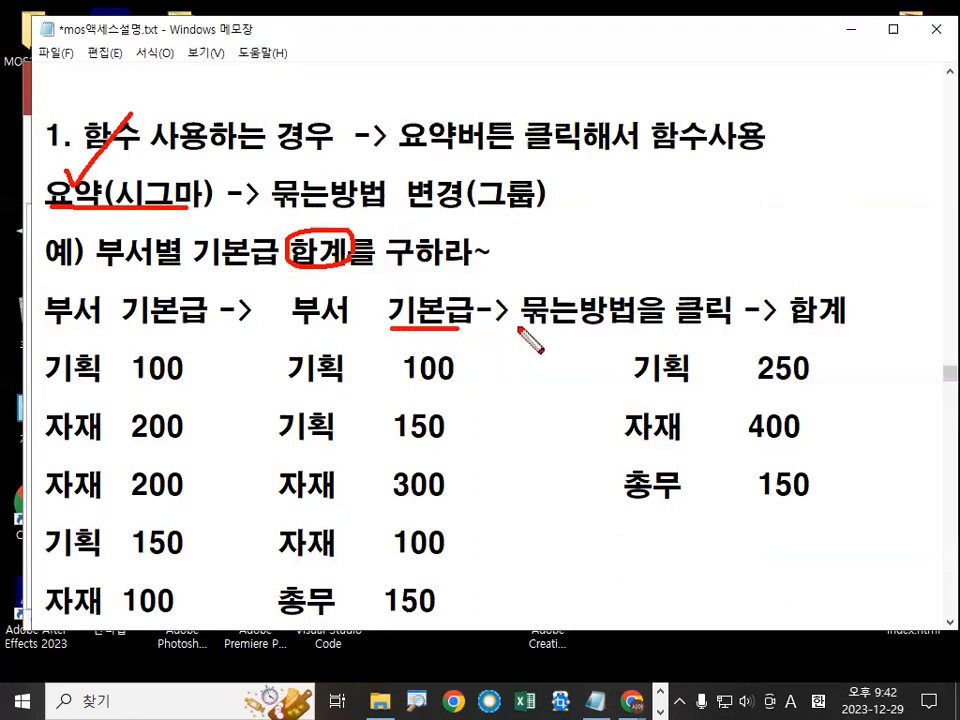
mouse_move(607, 322)
mouse_down()
mouse_move(515, 292)
mouse_move(605, 326)
mouse_up()
mouse_move(588, 263)
mouse_down()
mouse_move(595, 280)
mouse_move(639, 212)
mouse_up()
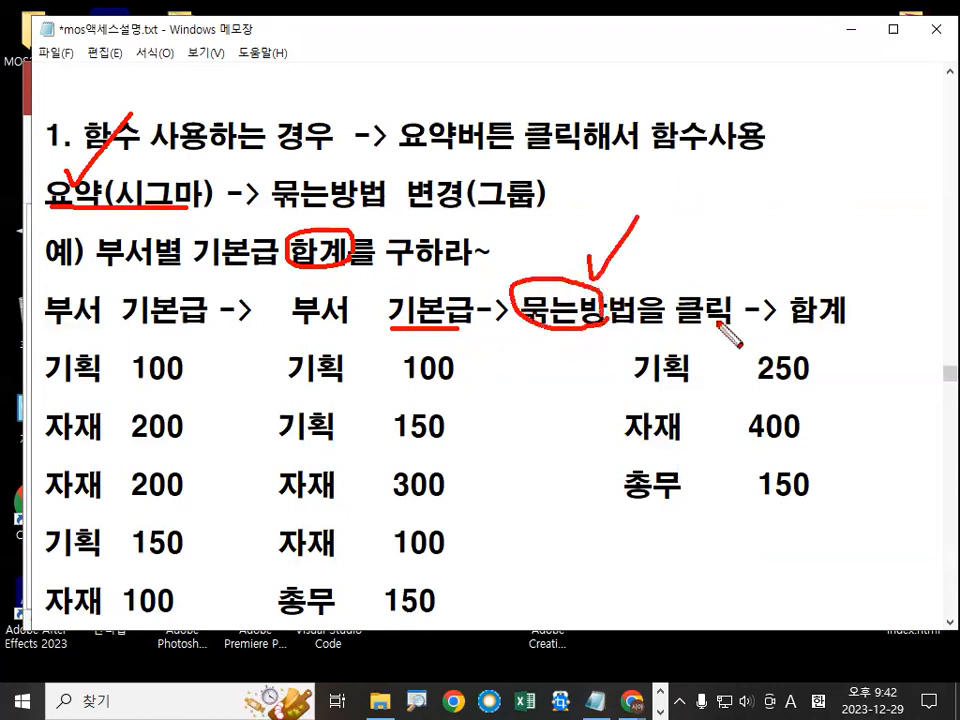
mouse_move(866, 339)
mouse_down()
mouse_move(780, 322)
mouse_move(850, 300)
mouse_move(858, 334)
mouse_move(778, 396)
mouse_move(813, 370)
mouse_up()
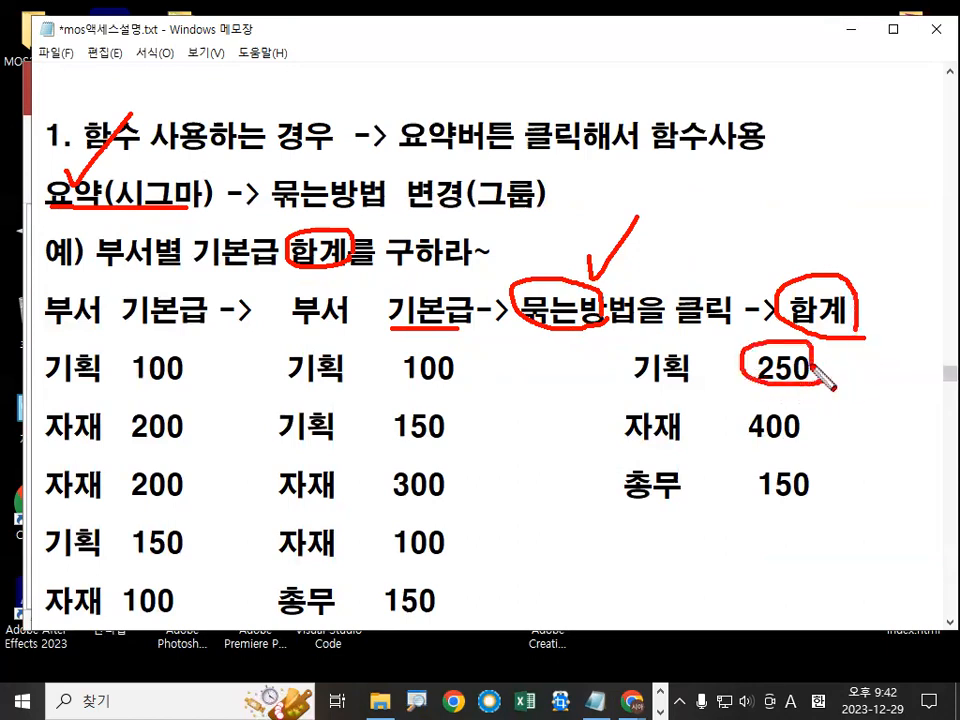
key(Escape)
Step: Review the "함수 사용하는 경우" heading and the 계산쿼리 term in the 계산식 쿼리 heading
drag(82, 135, 305, 135)
scroll(386, 303, up, 1)
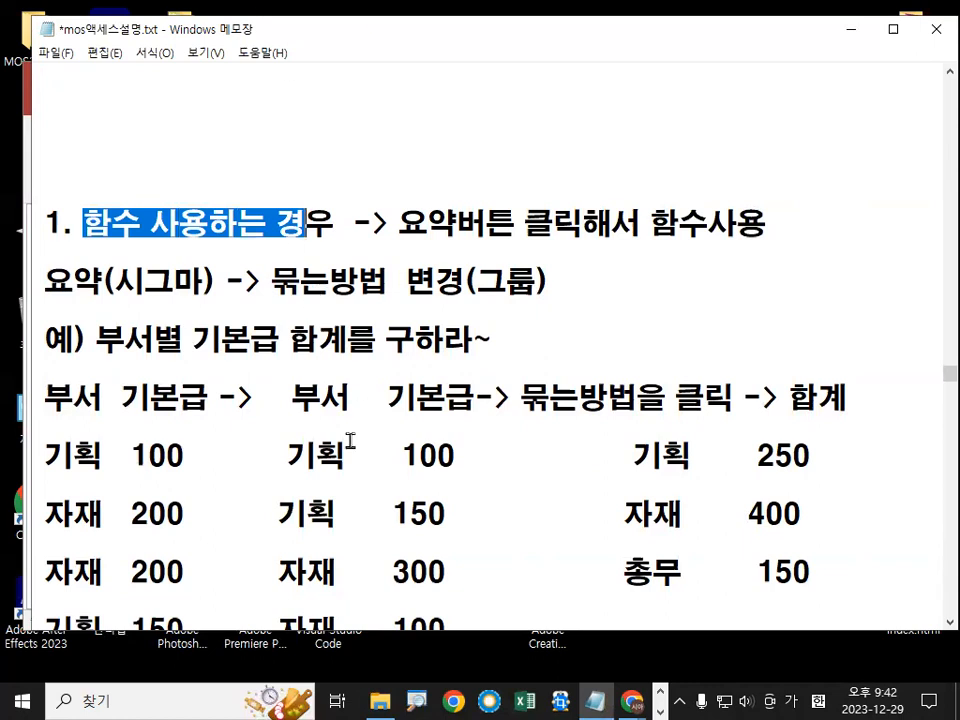
scroll(363, 411, up, 2)
drag(422, 105, 699, 71)
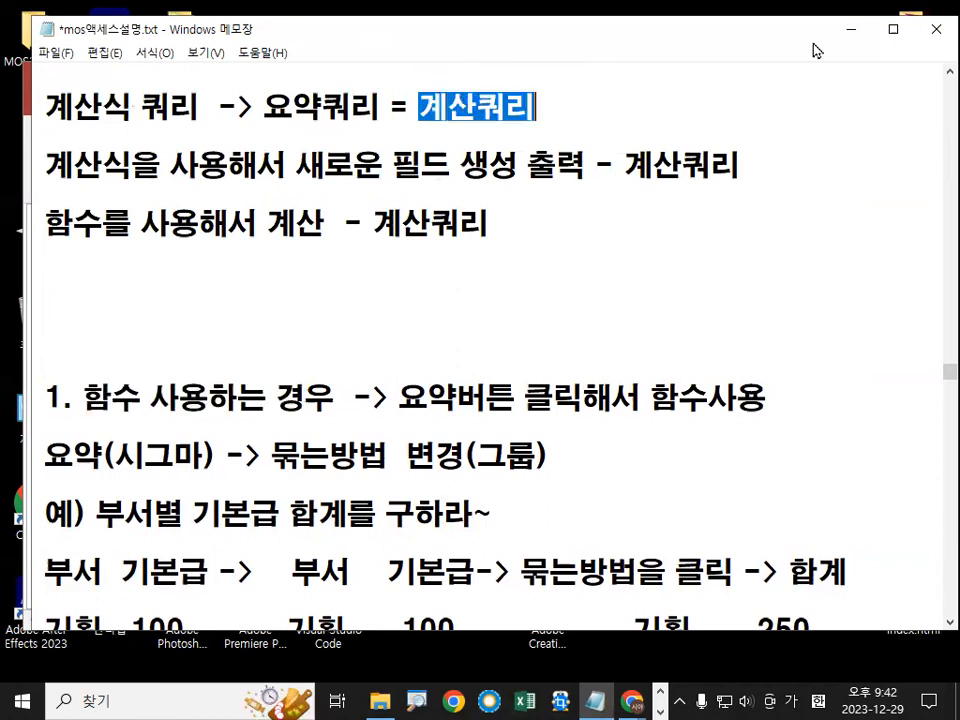
Step: Minimize the study notes and switch to the 계산쿼리 database in Access
click(845, 29)
click(152, 101)
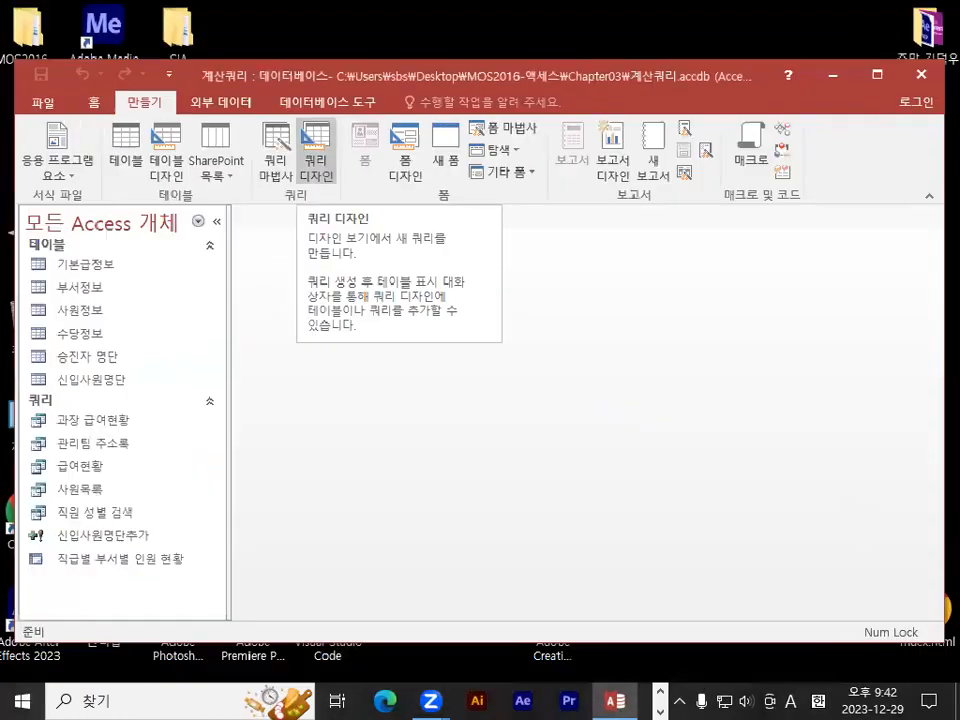
click(311, 150)
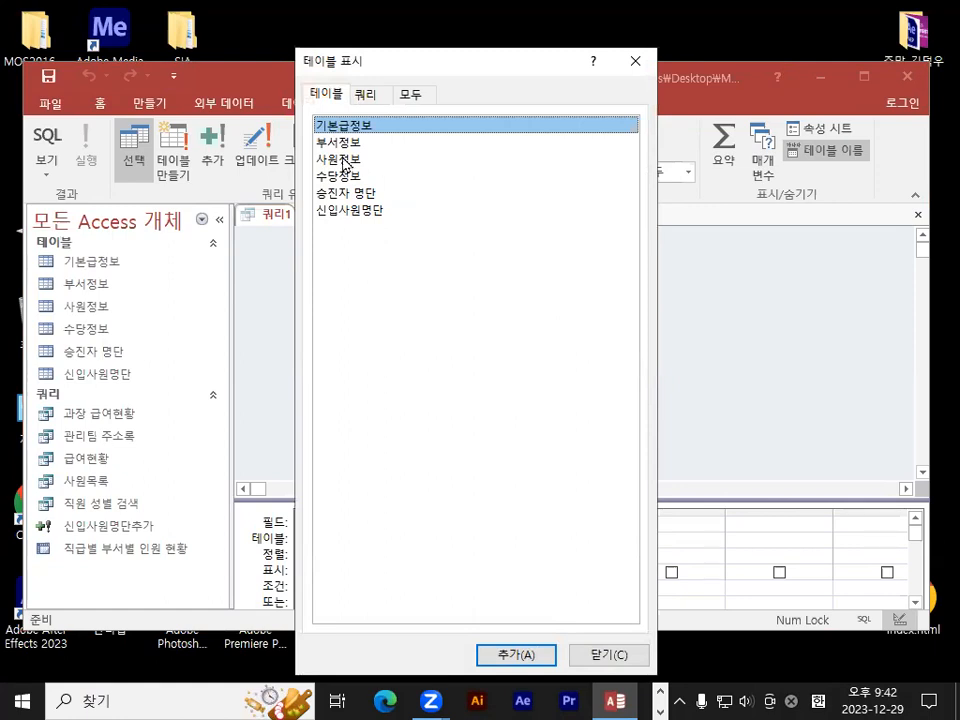
click(345, 160)
click(514, 656)
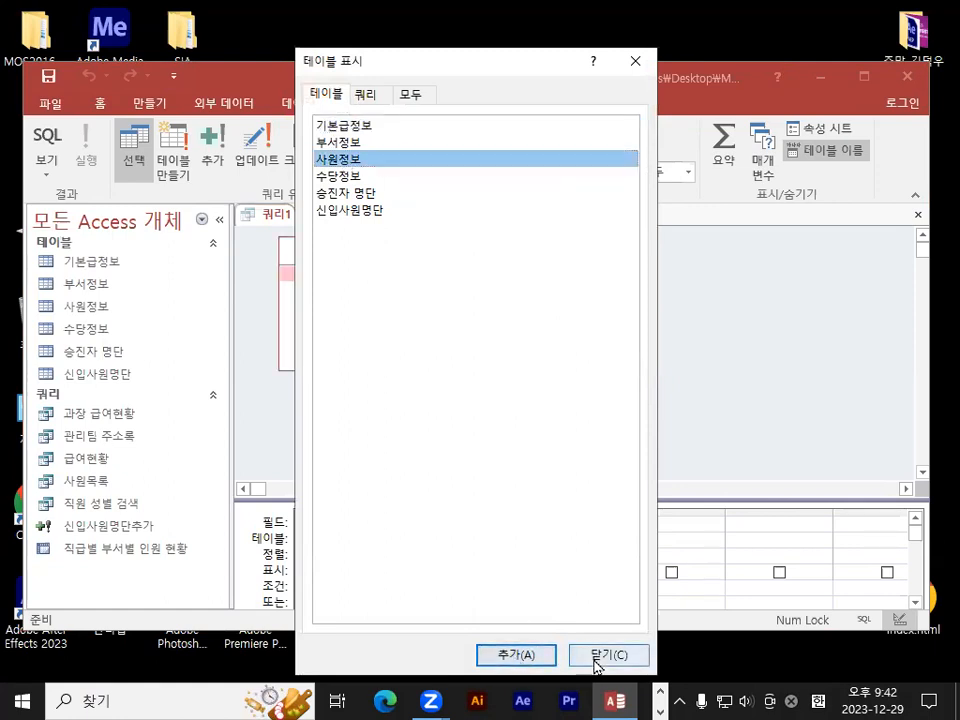
click(597, 662)
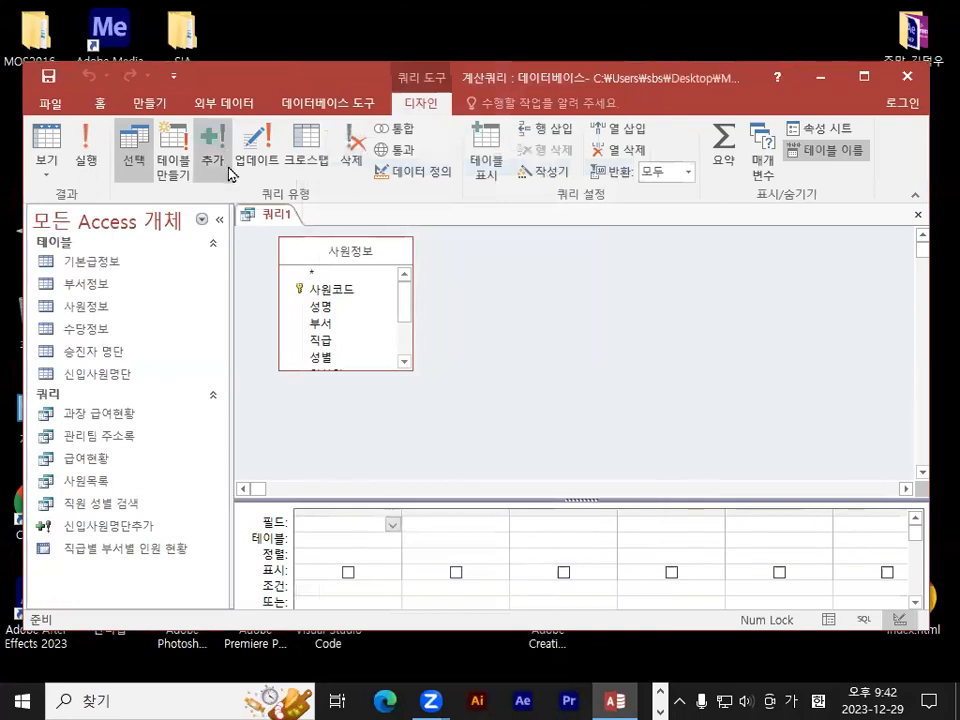
click(486, 166)
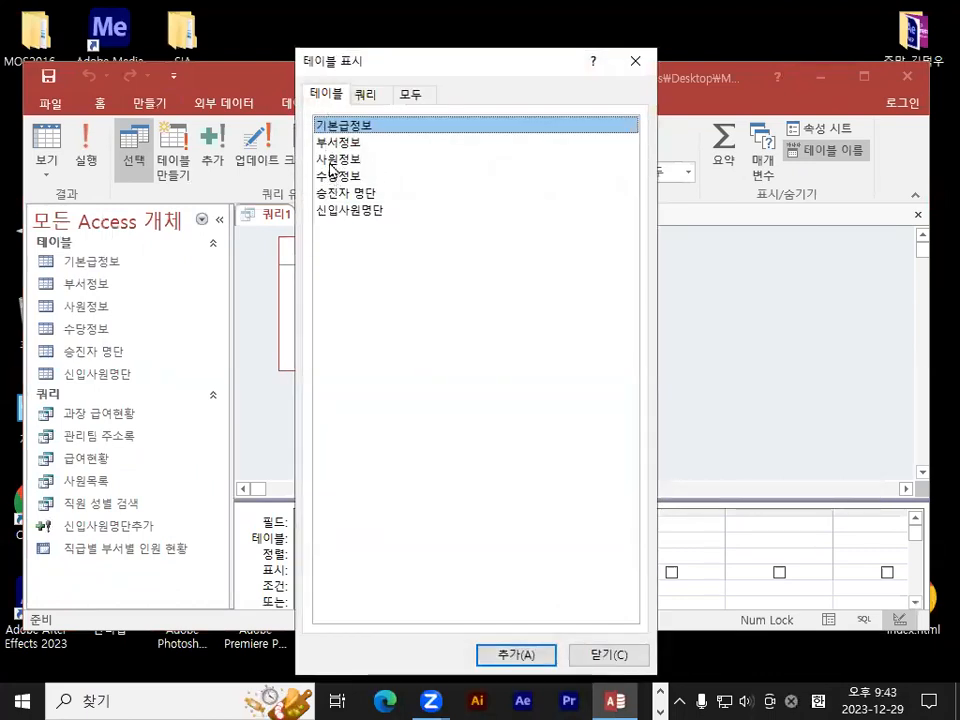
click(639, 663)
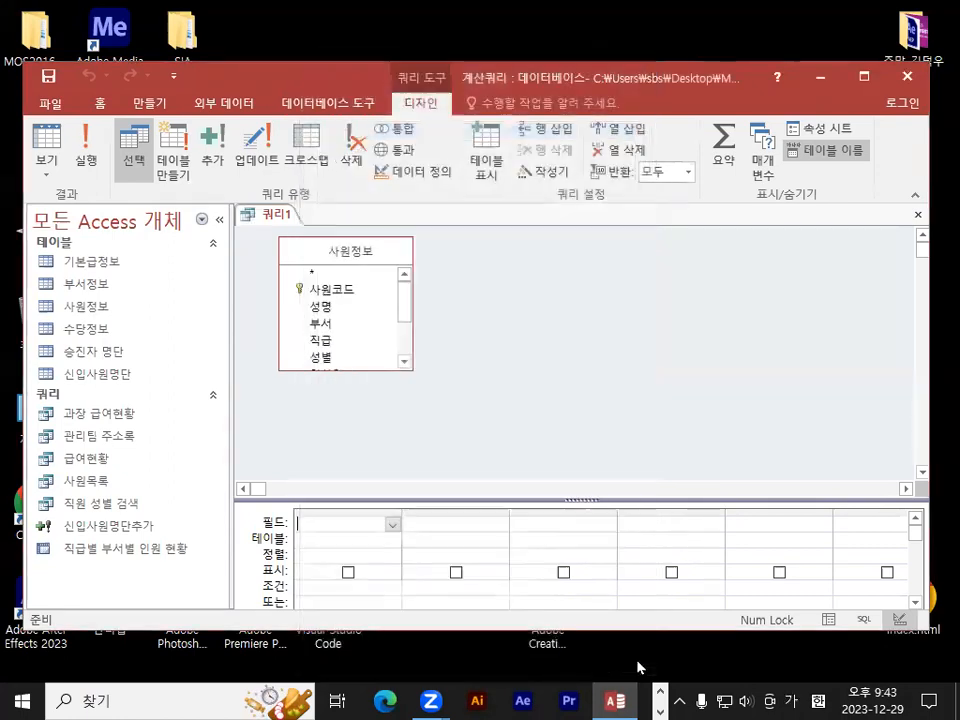
click(918, 215)
click(495, 400)
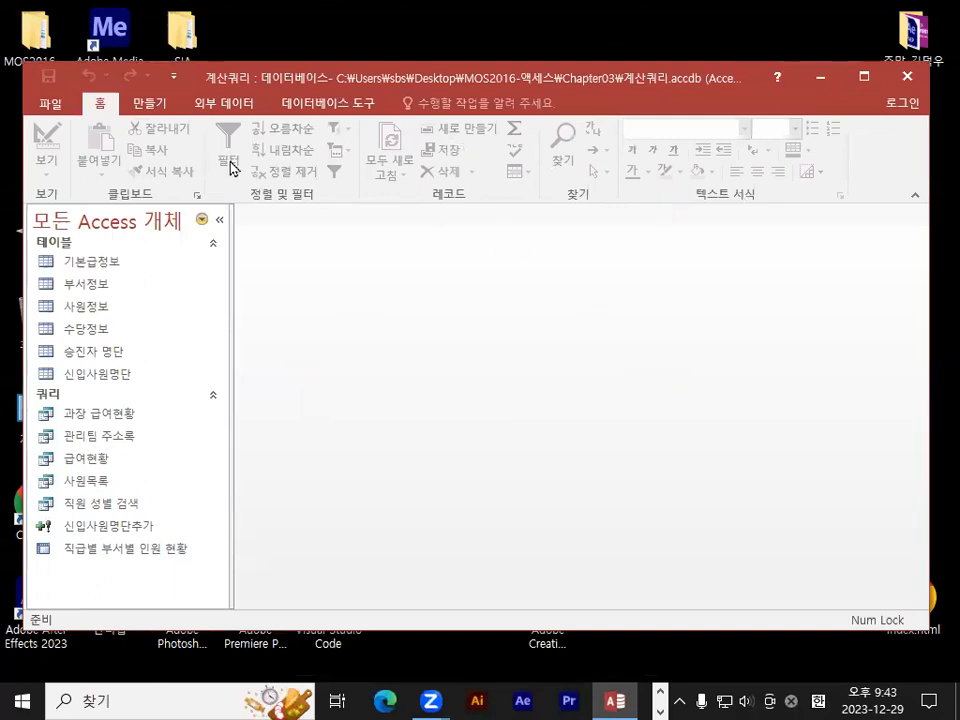
Step: Create a new query in design view and add the 기본급정보 and 사원정보 tables to it
click(148, 103)
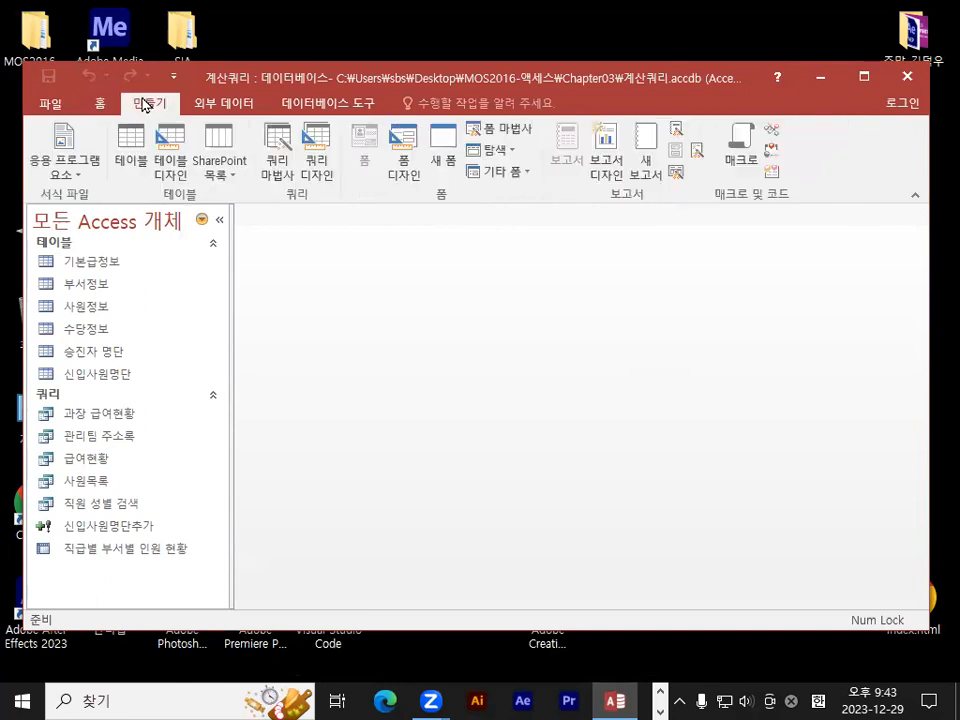
click(320, 179)
drag(437, 68, 603, 125)
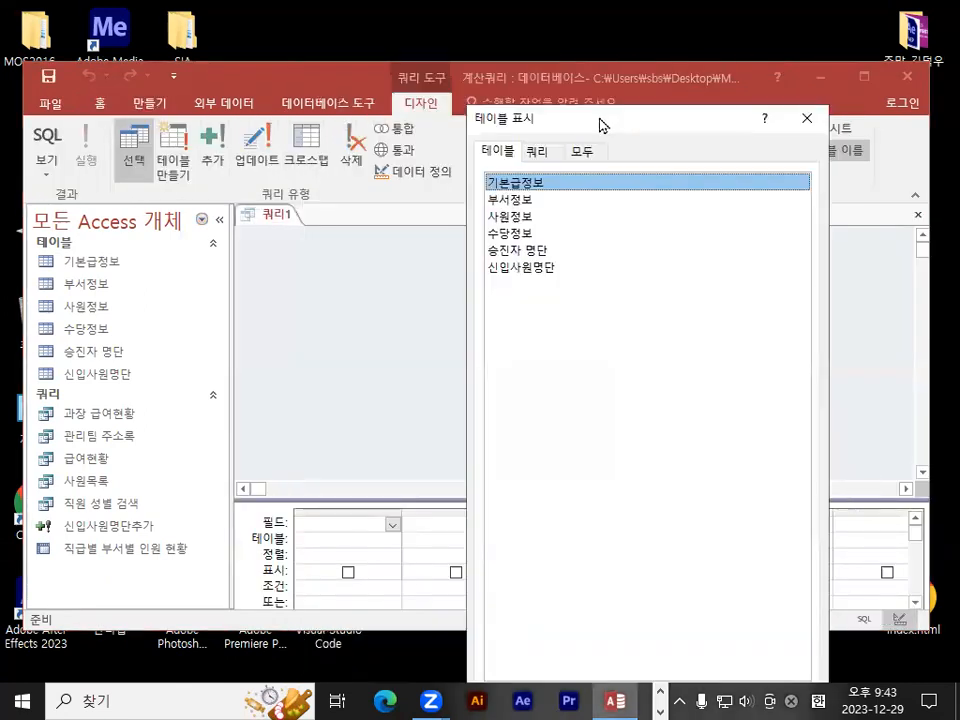
ctrl+click(518, 217)
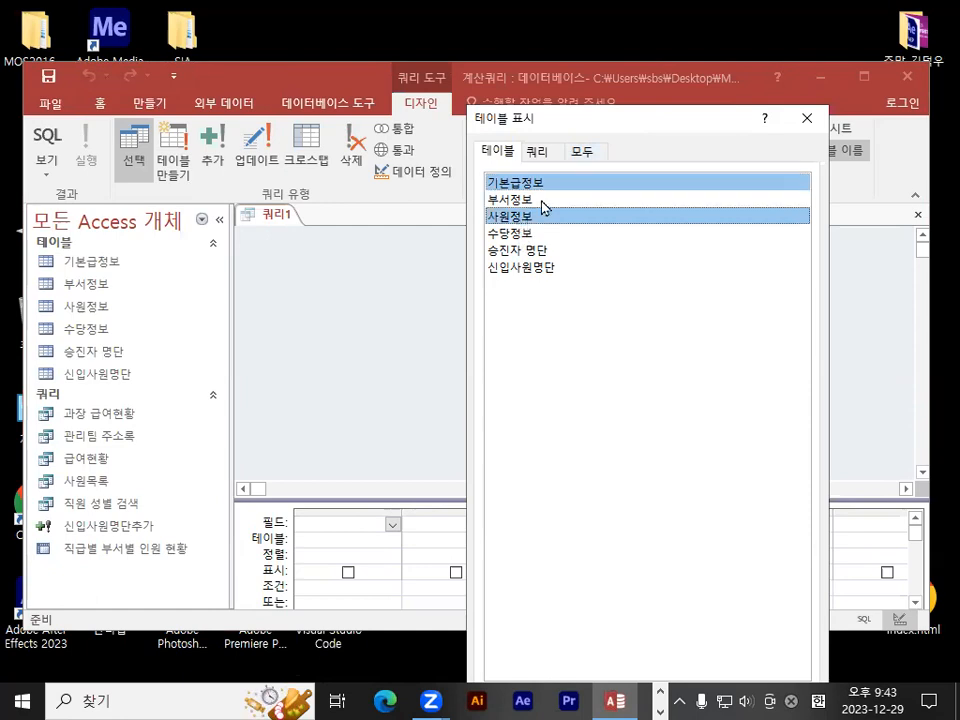
key(ctrl+1)
click(521, 250)
drag(494, 71, 532, 71)
drag(492, 168, 548, 135)
key(Escape)
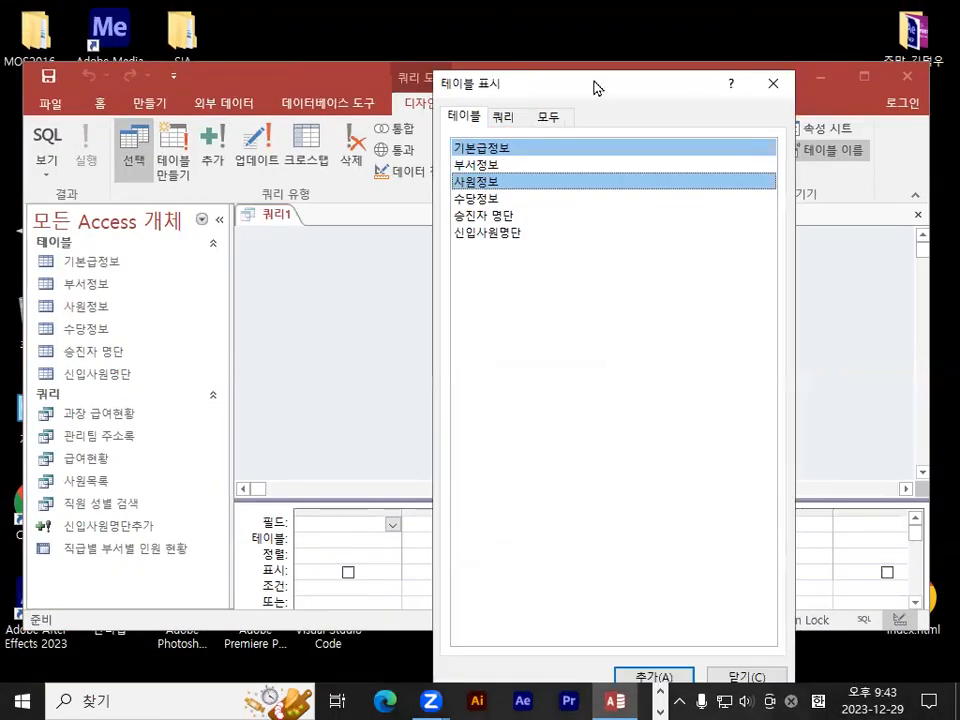
drag(594, 88, 590, 50)
click(628, 636)
click(735, 636)
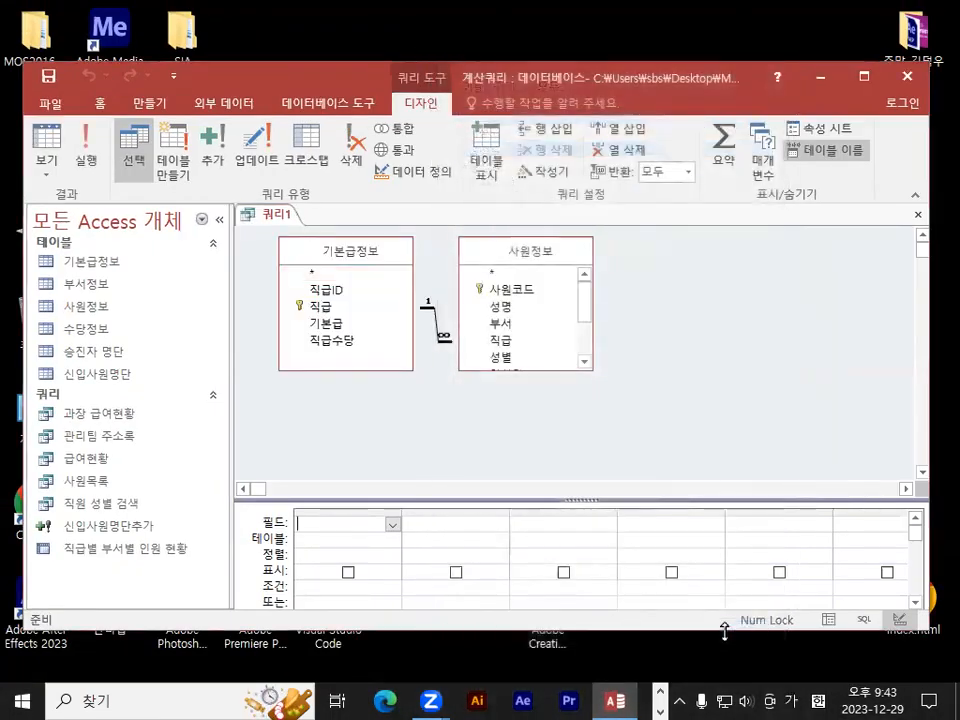
Step: Move the 사원정보 table slightly away from 기본급정보 and enlarge the design grid below the tables
drag(532, 246, 560, 245)
key(ctrl+1)
click(459, 330)
mouse_move(503, 384)
mouse_down()
mouse_move(548, 325)
mouse_move(495, 390)
mouse_up()
key(Escape)
drag(514, 500, 495, 410)
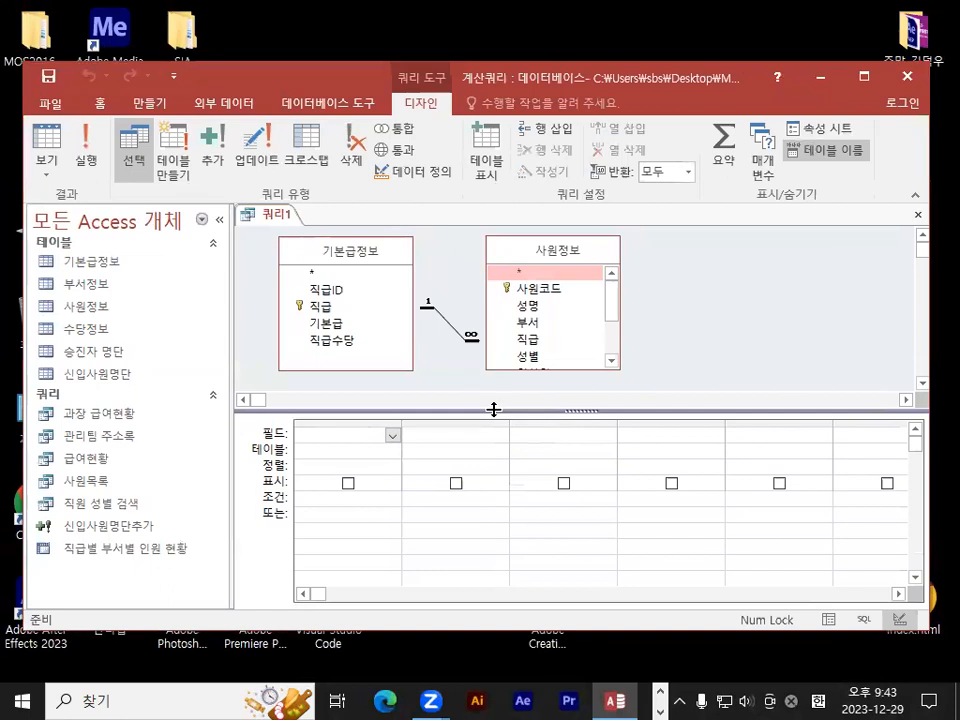
Step: Mark the path from the 기본급정보 fields to the design grid and the 선택 query type with the screen pen, and clear the marks
key(ctrl+2)
mouse_move(350, 315)
mouse_down()
mouse_move(386, 454)
mouse_move(409, 426)
mouse_up()
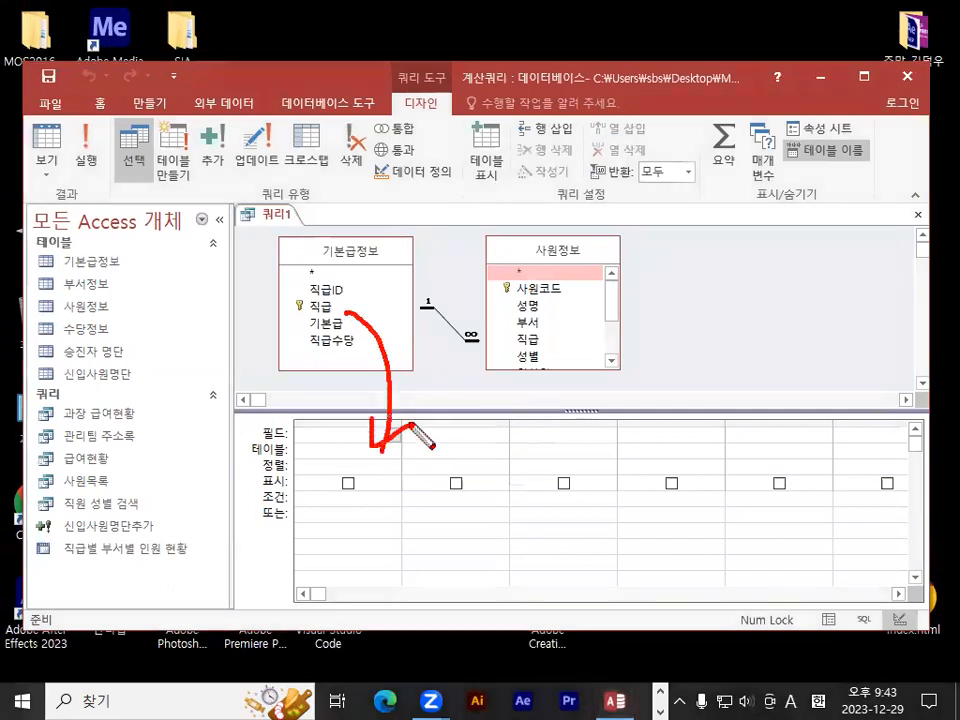
mouse_move(162, 186)
mouse_down()
mouse_move(106, 150)
mouse_move(160, 185)
mouse_up()
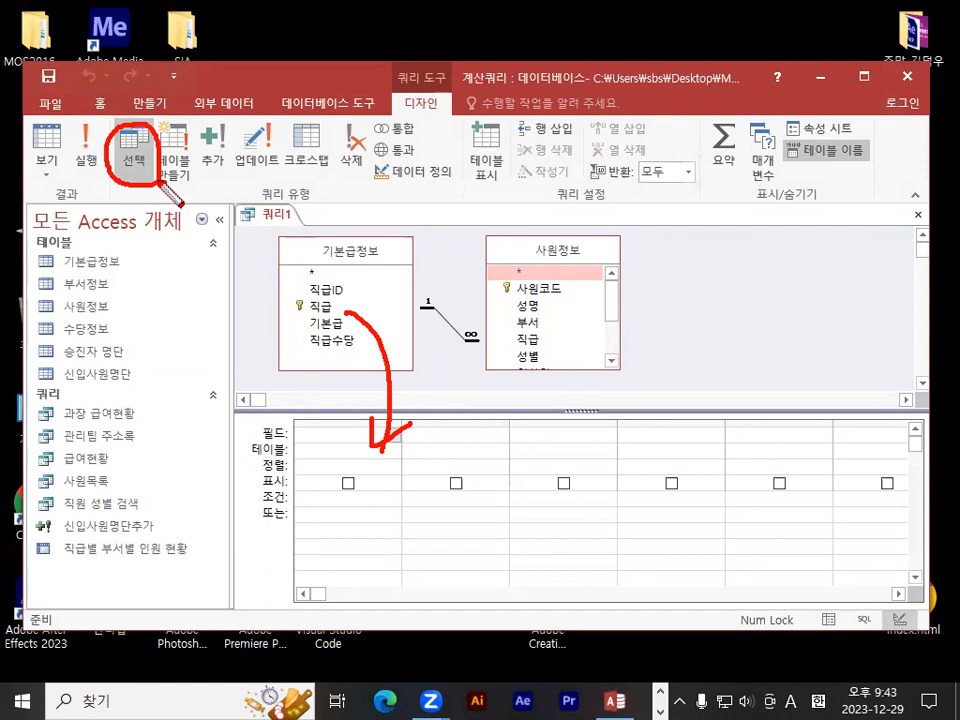
key(Escape)
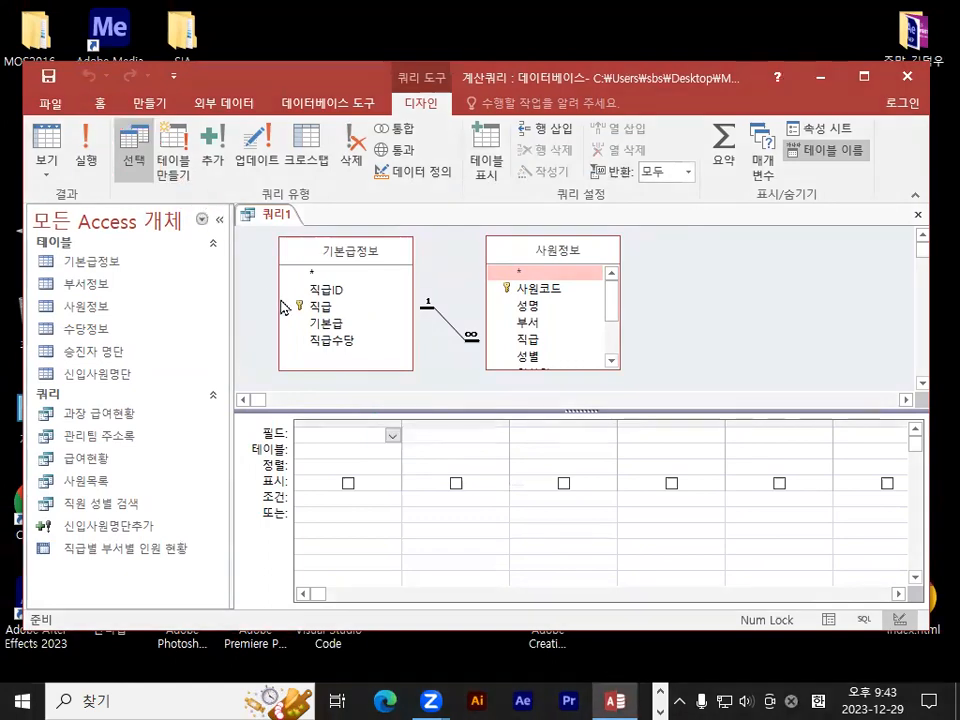
Step: Add 부서 from 사원정보 and 기본급 from 기본급정보 as the first two fields of the query
drag(533, 330, 354, 440)
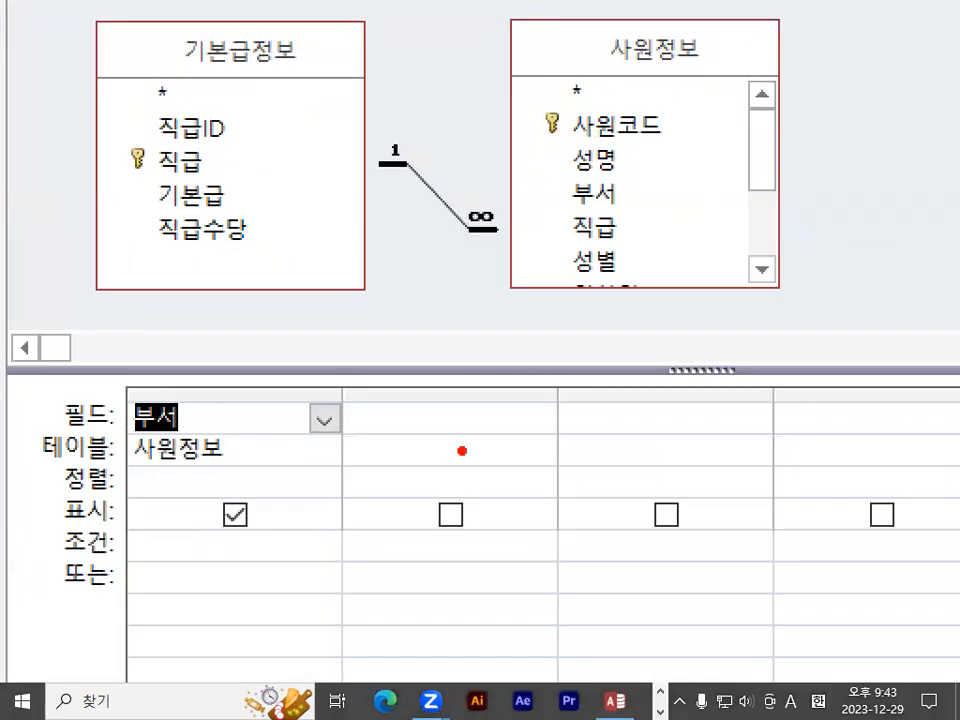
drag(443, 380, 521, 331)
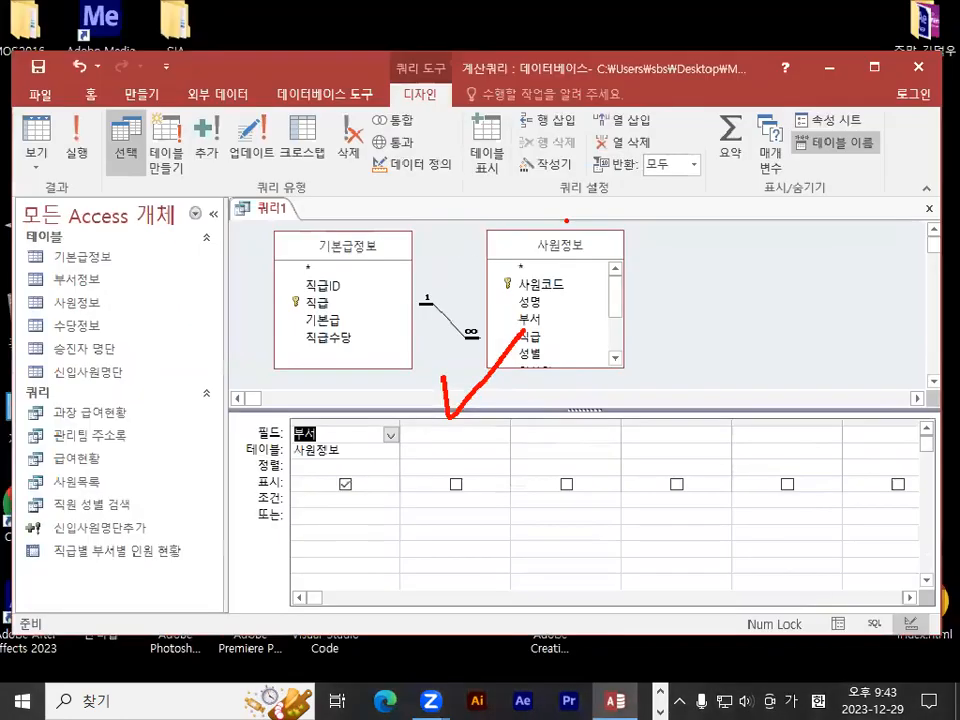
drag(343, 333, 461, 446)
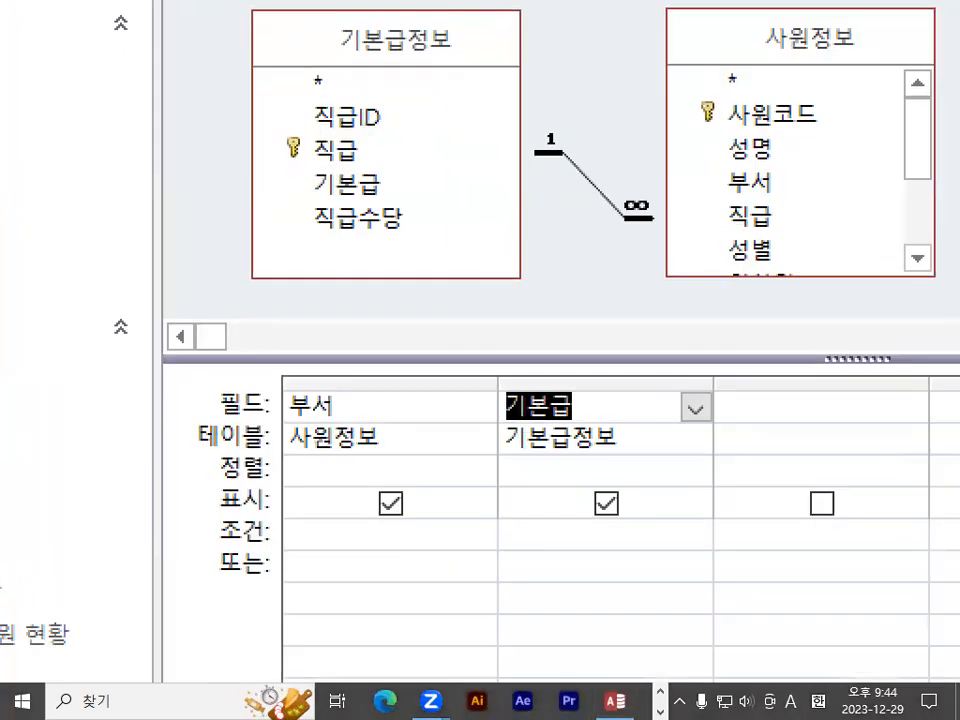
Step: Circle the 정렬 row with the screen pen, and set the 부서 field's sort order to 오름차순
mouse_move(263, 481)
mouse_down()
mouse_move(232, 436)
mouse_move(266, 483)
mouse_up()
key(Escape)
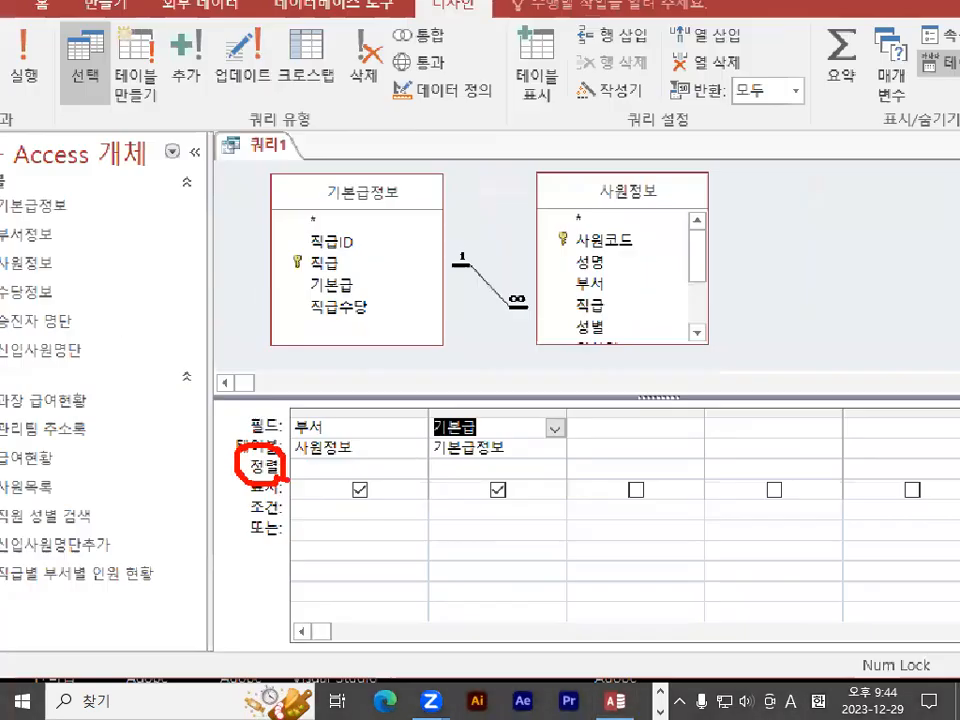
click(322, 458)
click(392, 467)
click(392, 467)
click(348, 484)
Step: Circle the sorted 부서 column and cross out the unsorted 기본급 column with the screen pen, clearing the marks each time
mouse_move(368, 470)
mouse_down()
mouse_move(360, 480)
mouse_move(323, 410)
mouse_move(368, 455)
mouse_up()
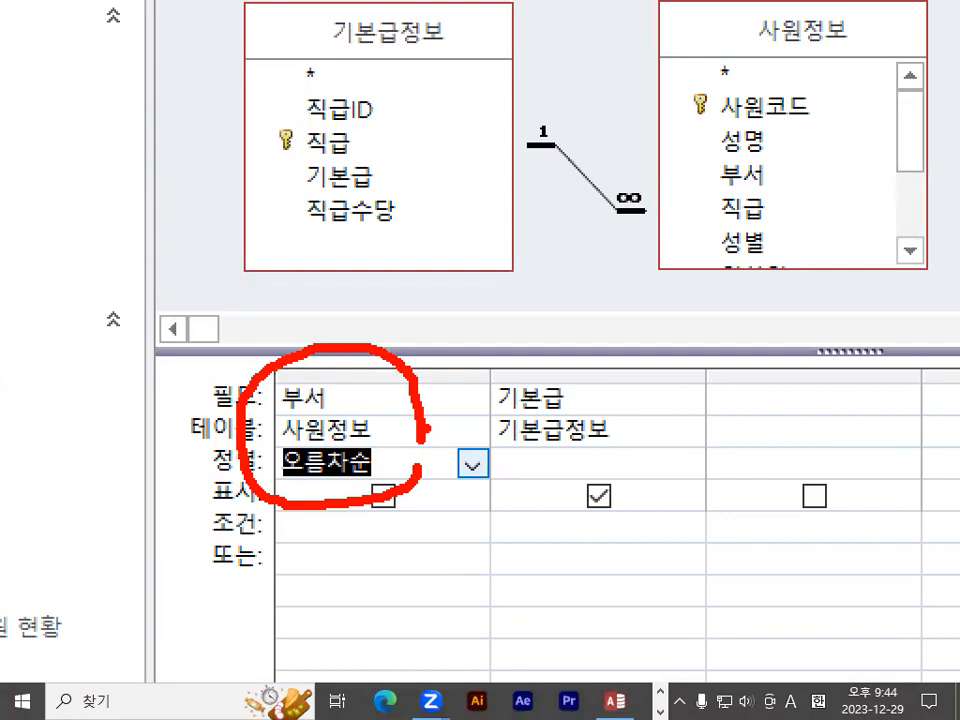
key(Escape)
key(ctrl+1)
click(421, 446)
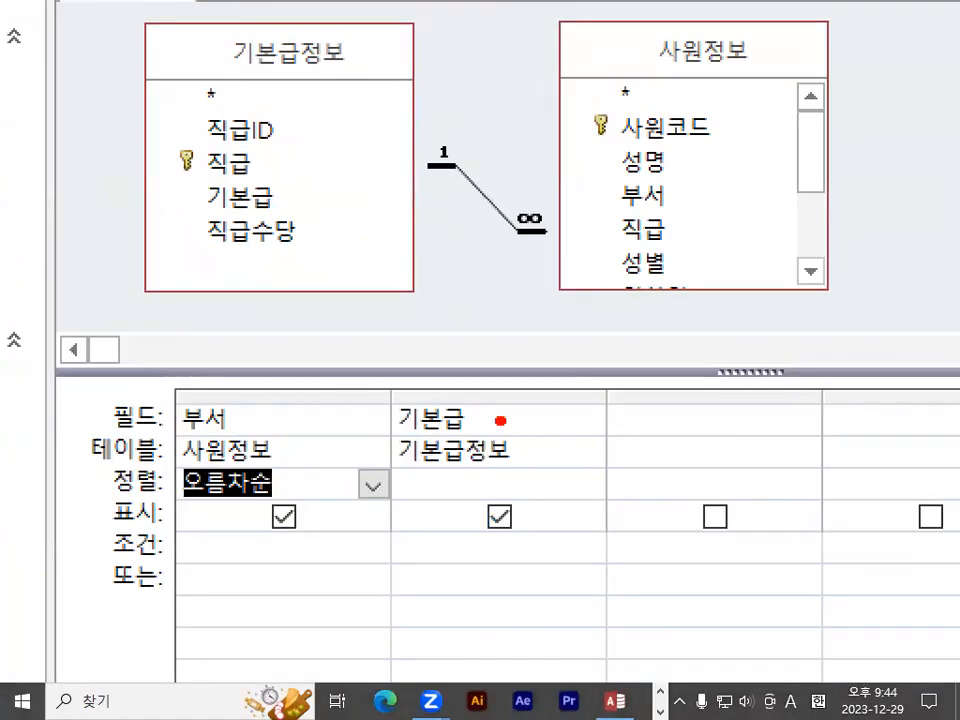
drag(499, 420, 467, 428)
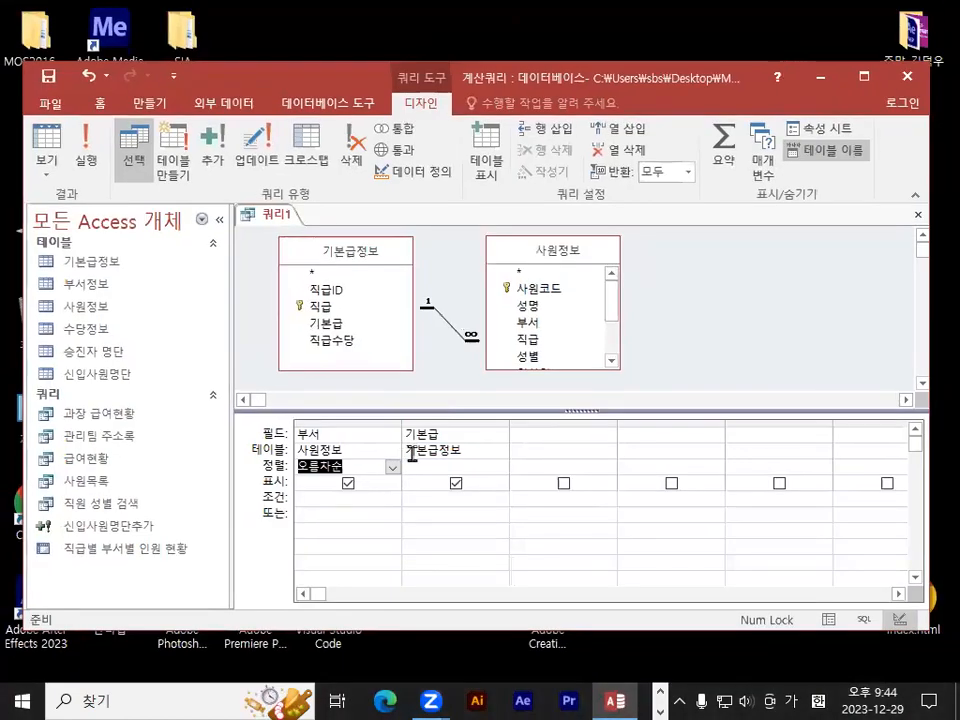
drag(468, 400, 398, 546)
drag(410, 334, 458, 484)
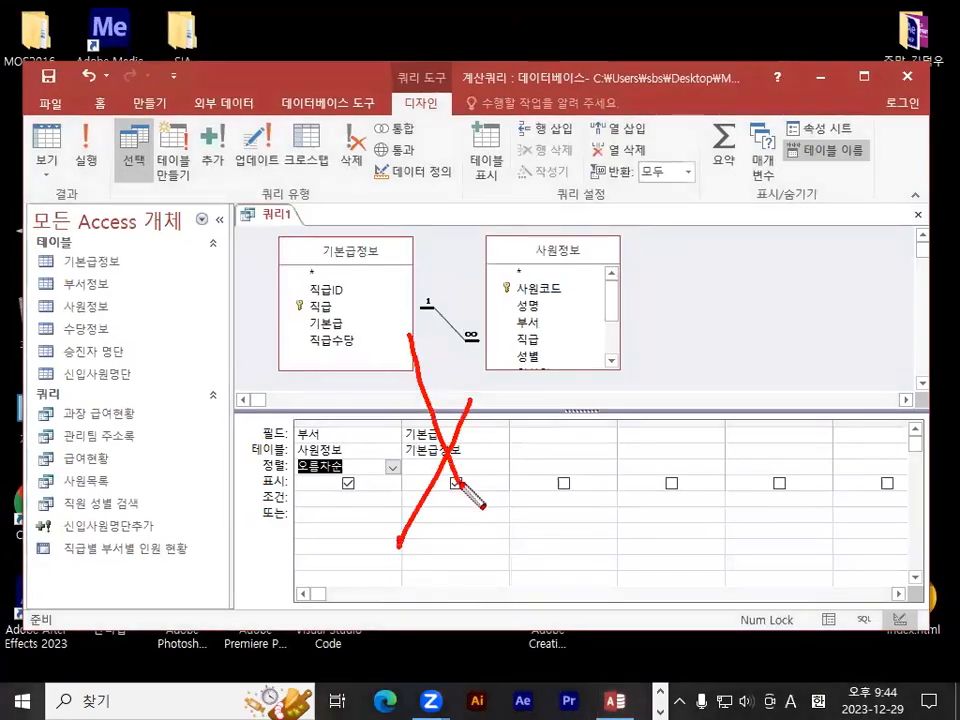
key(Escape)
key(ctrl+1)
click(320, 450)
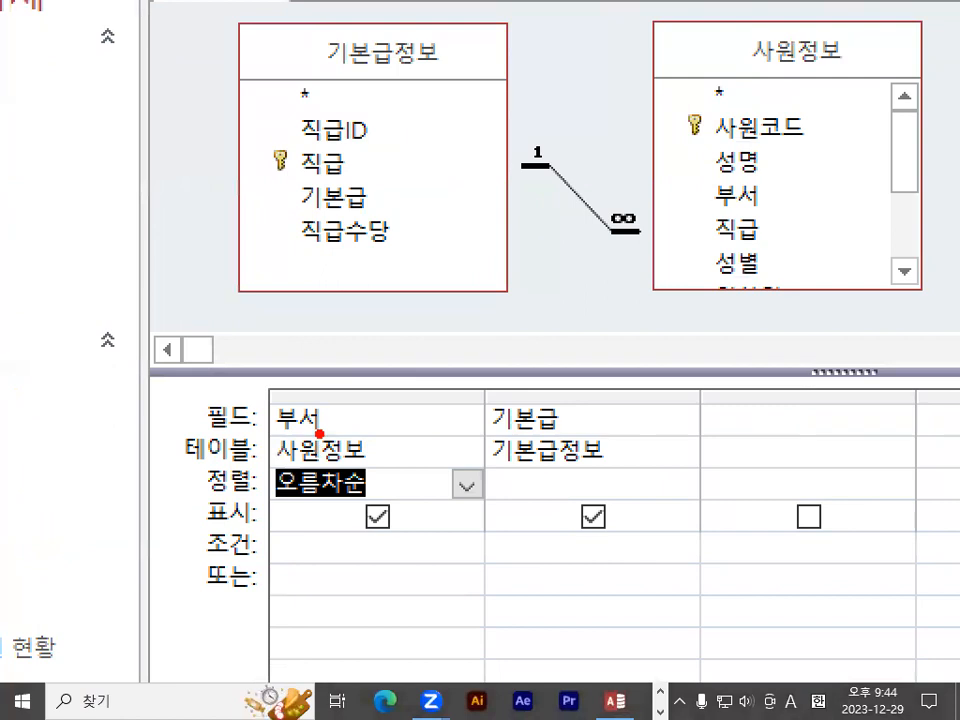
drag(399, 436, 399, 464)
key(Escape)
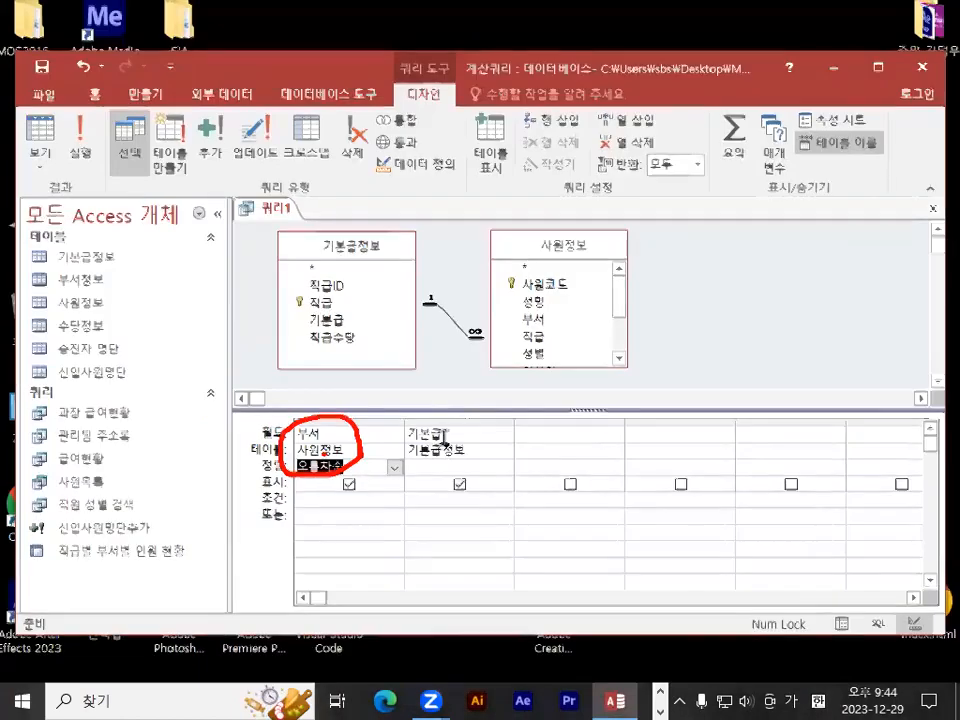
Step: Circle the 표시/숨기기 group and its 요약 command with the screen pen, and turn on the 요약 row of the query
key(ctrl+1)
click(787, 180)
mouse_move(919, 284)
mouse_down()
mouse_move(800, 300)
mouse_move(766, 262)
mouse_move(866, 248)
mouse_move(918, 280)
mouse_up()
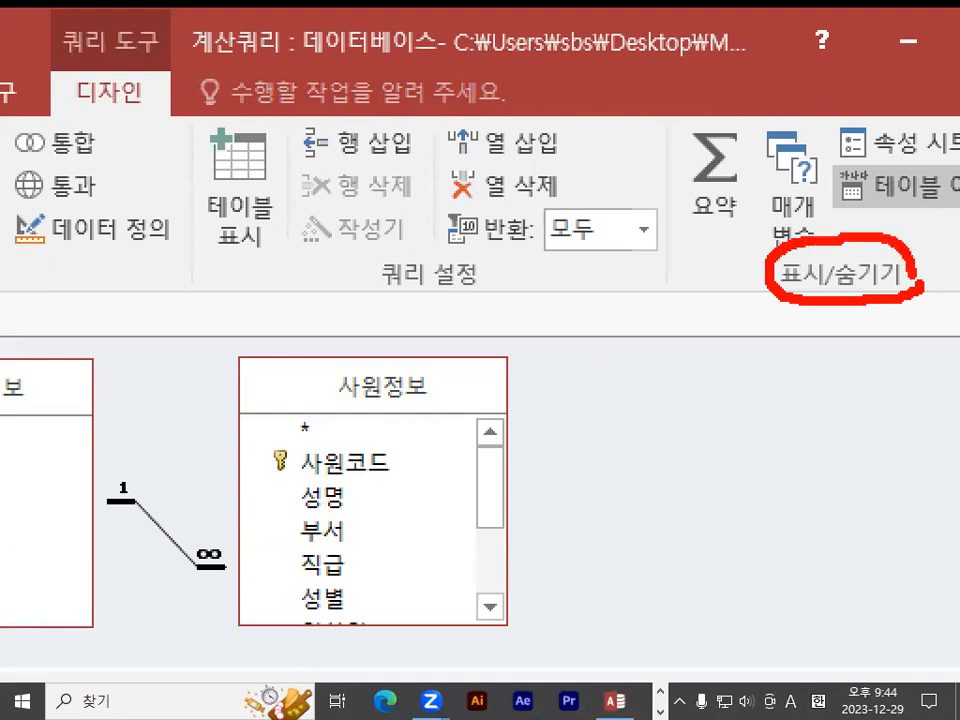
mouse_move(768, 222)
mouse_down()
mouse_move(675, 200)
mouse_move(768, 218)
mouse_up()
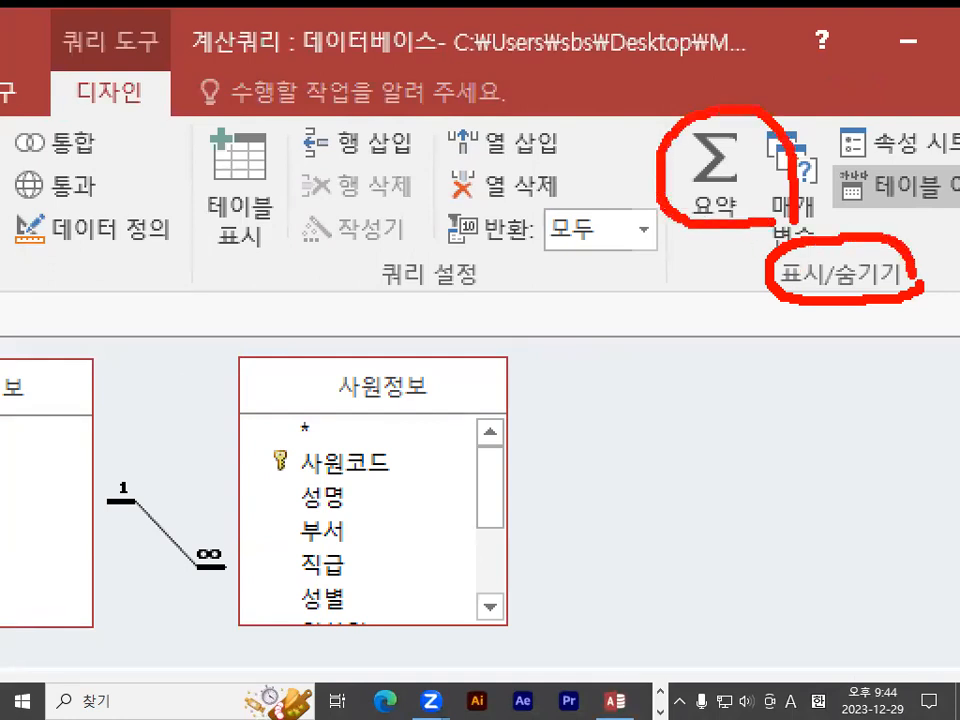
key(Escape)
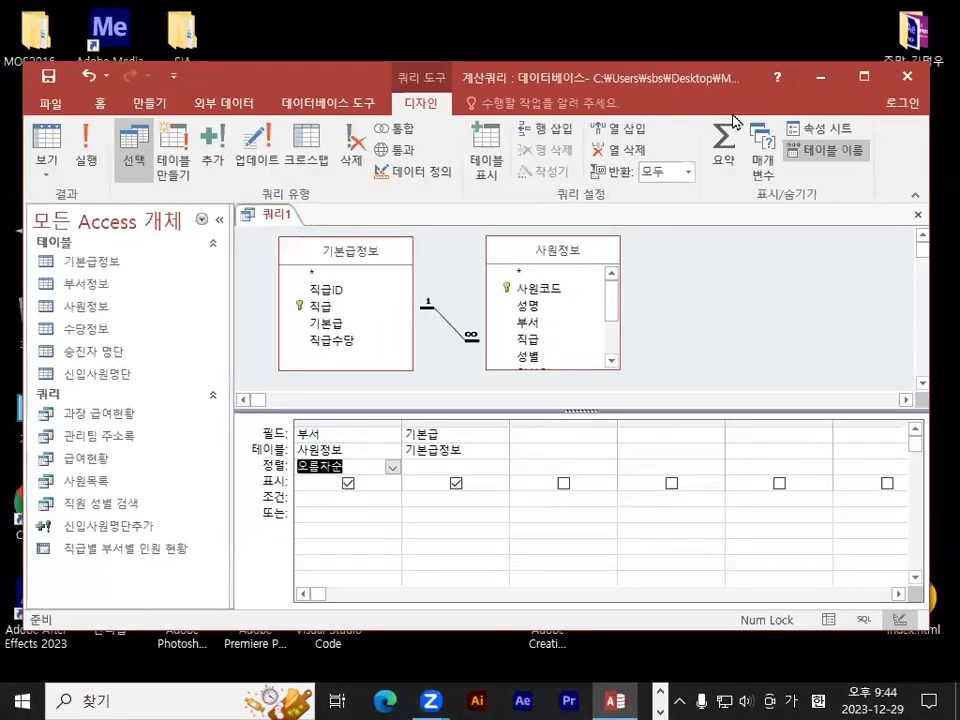
click(736, 157)
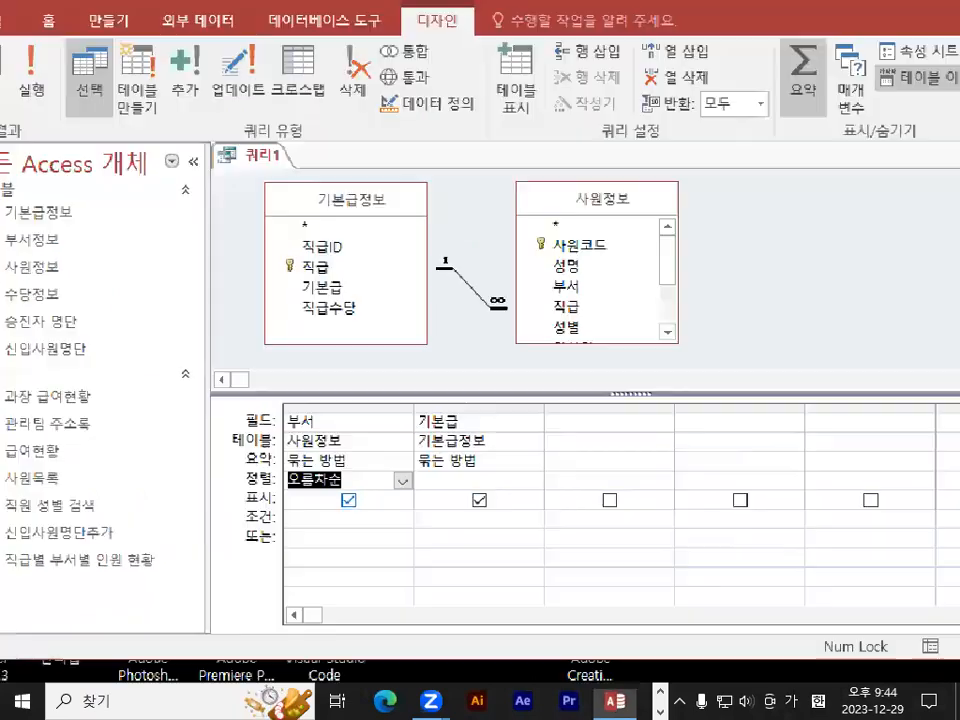
Step: Circle the 묶는 방법 entries of the 부서 and 기본급 columns with the screen pen, point out 기본급, and clear the marks
drag(374, 454, 306, 409)
drag(643, 456, 688, 462)
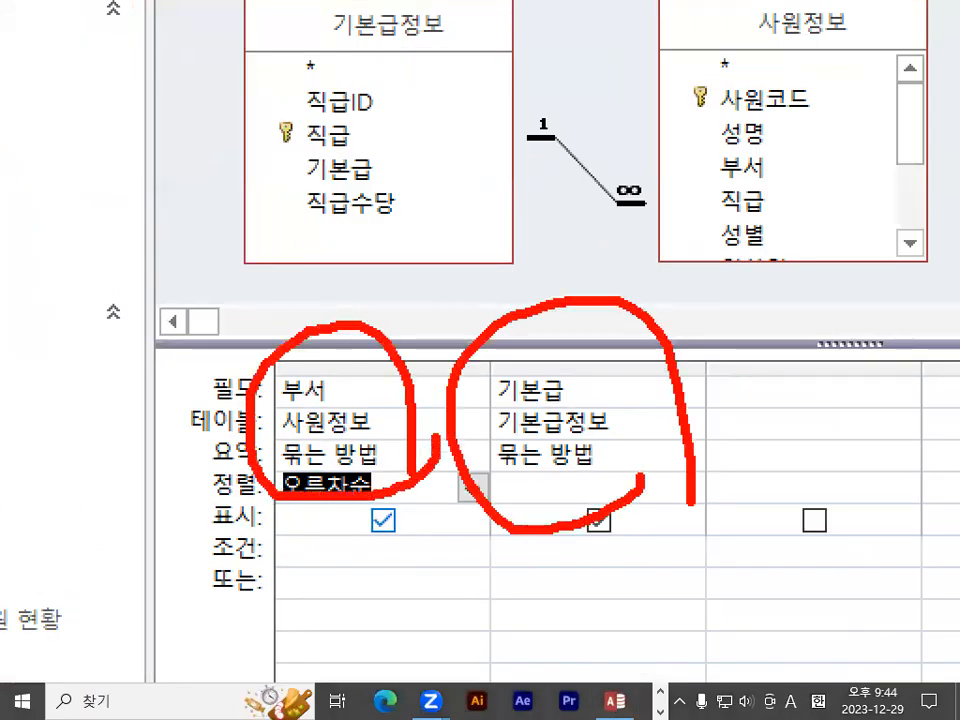
key(Escape)
key(ctrl+1)
click(432, 473)
mouse_move(285, 472)
mouse_down()
mouse_move(231, 508)
mouse_move(129, 377)
mouse_move(253, 345)
mouse_move(287, 463)
mouse_up()
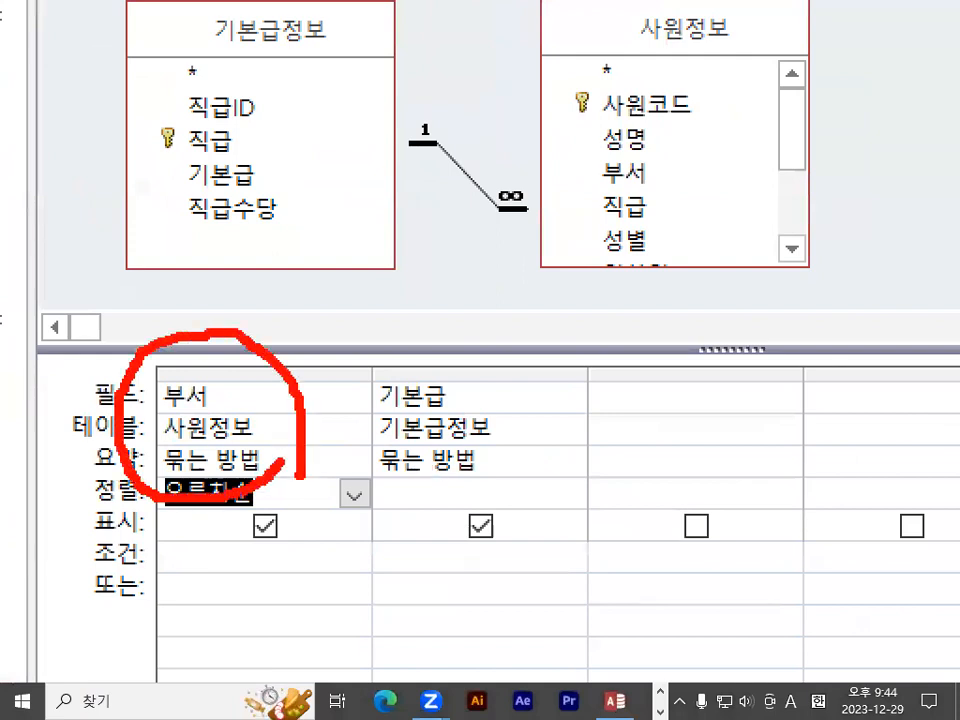
mouse_move(378, 362)
mouse_down()
mouse_move(439, 321)
mouse_move(458, 278)
mouse_up()
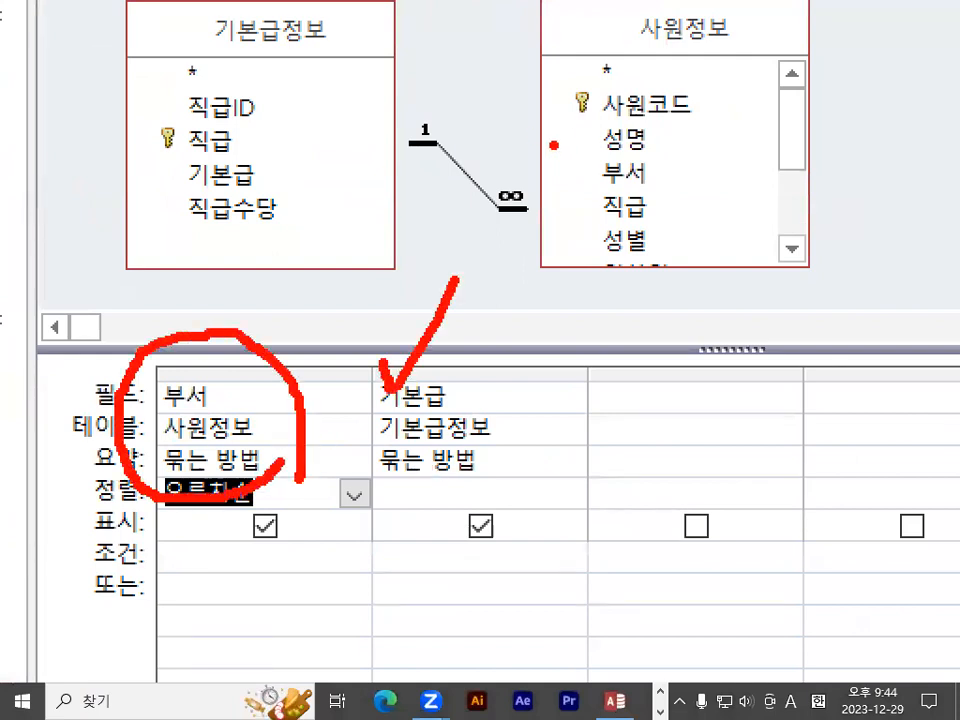
key(Escape)
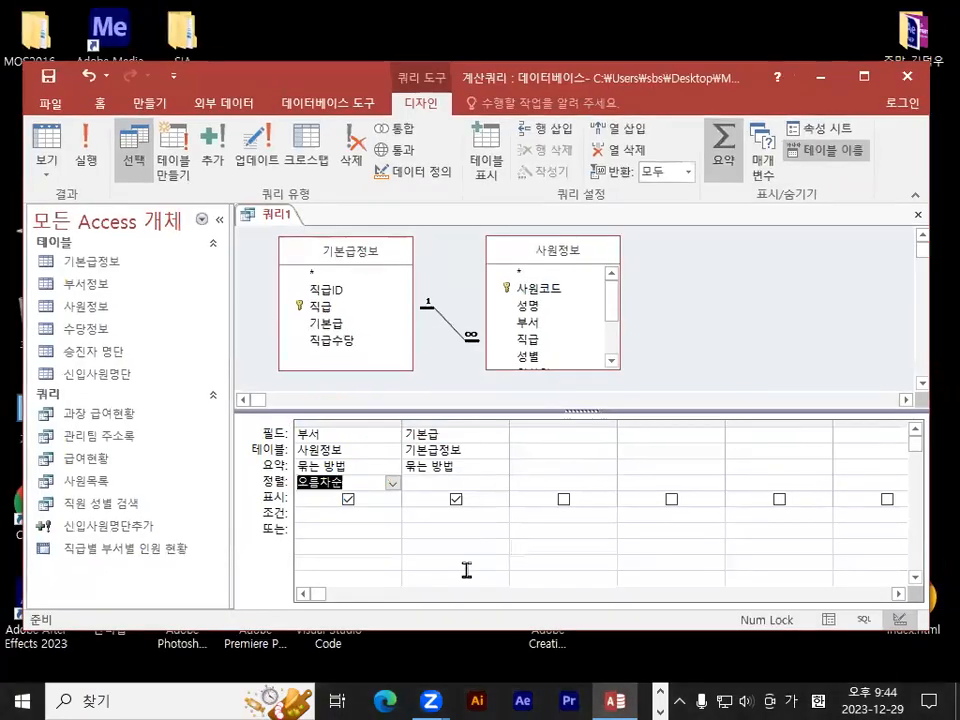
Step: Circle the function choices of the 기본급 column's 요약 cell with the screen pen, and set its summary function to 합계
click(466, 470)
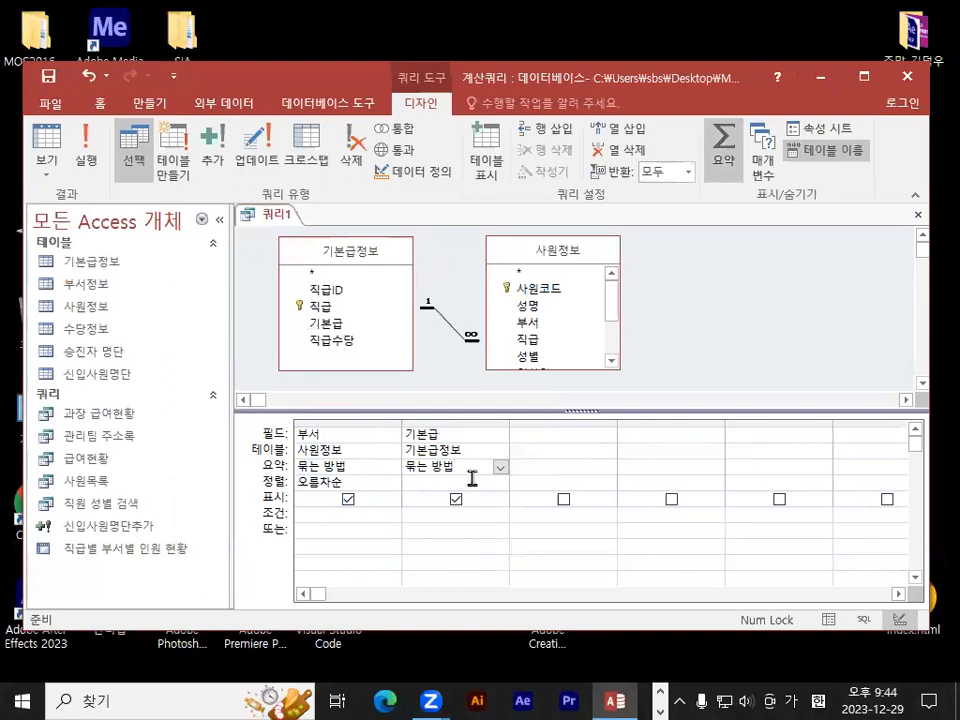
click(501, 467)
key(ctrl+1)
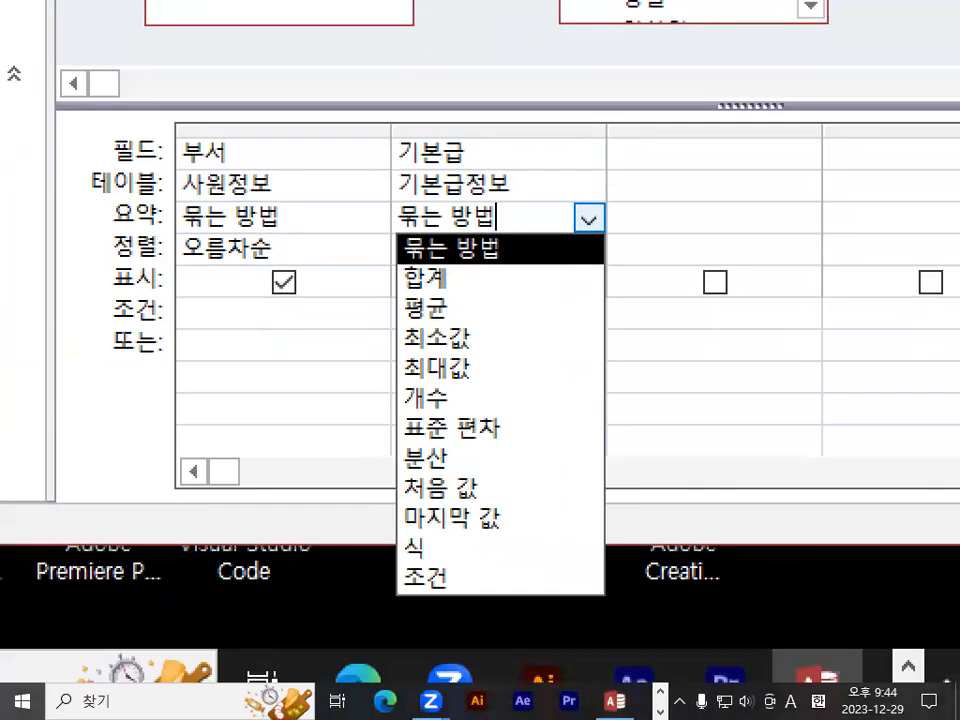
mouse_move(569, 455)
mouse_down()
mouse_move(364, 268)
mouse_move(568, 468)
mouse_up()
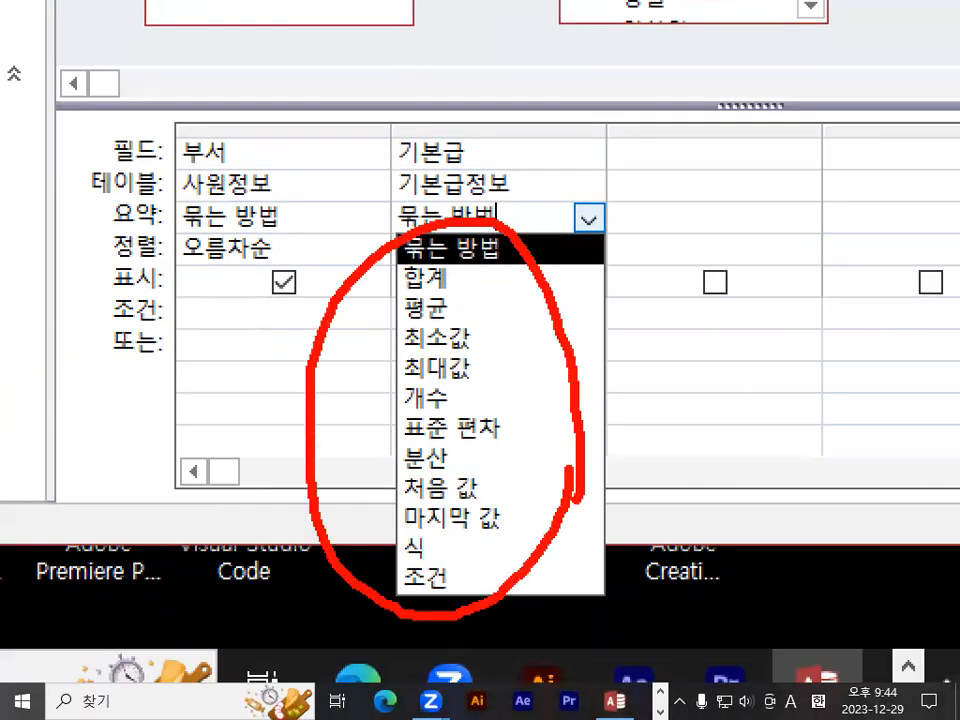
key(Escape)
click(483, 497)
key(ctrl+1)
mouse_move(504, 450)
mouse_down()
mouse_move(342, 492)
mouse_move(550, 452)
mouse_up()
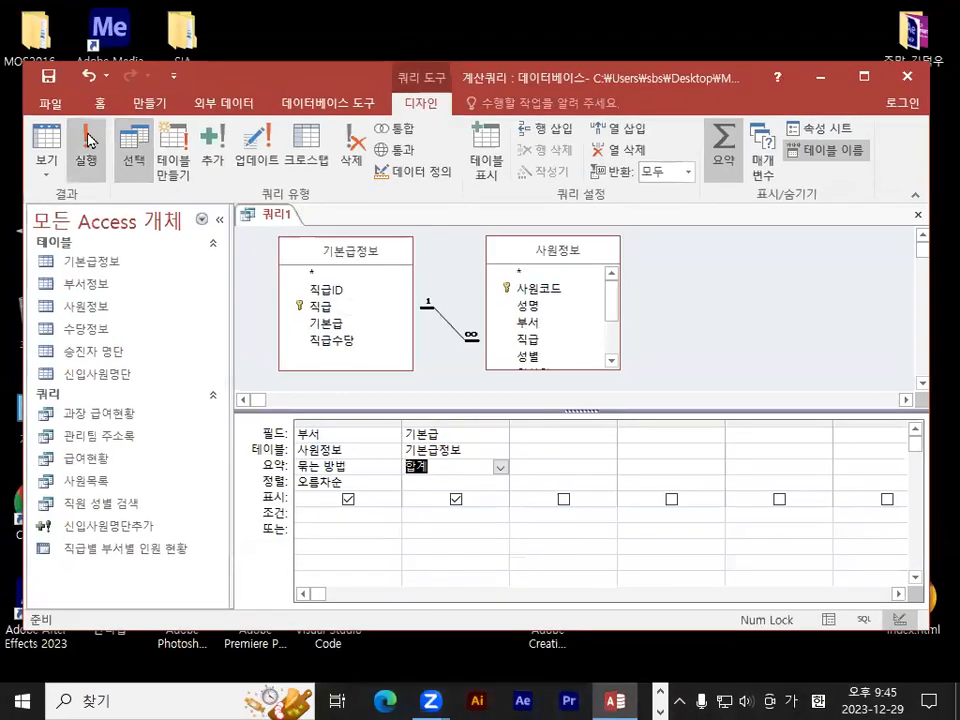
Step: Save the query as 부서별 기본급 합계, and mark its entry among the database's queries with the screen pen
click(50, 80)
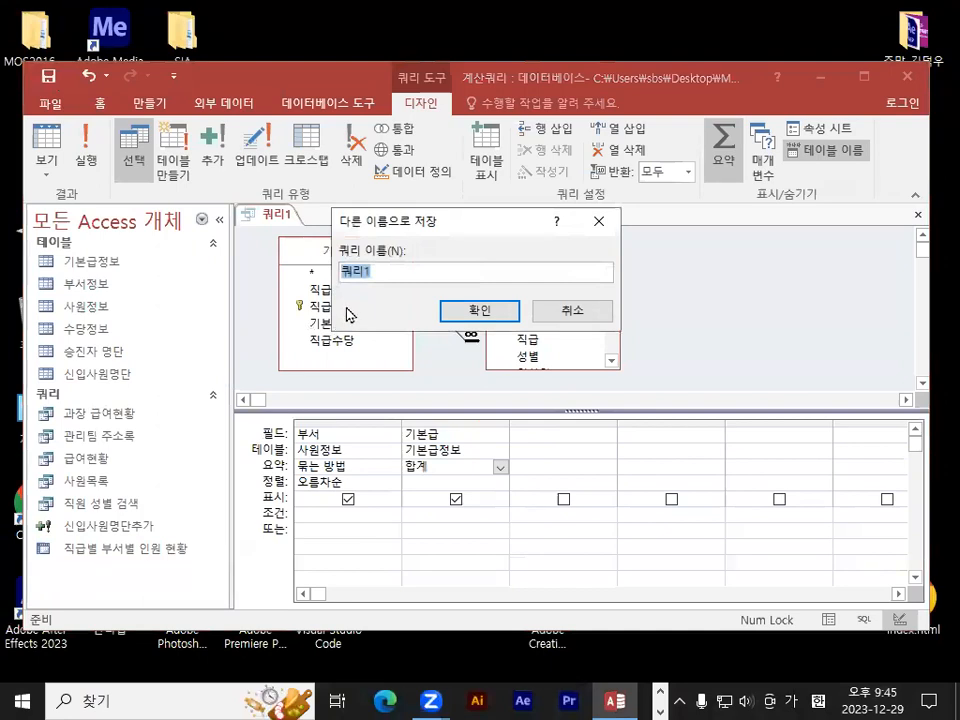
text(부서별 기본급)
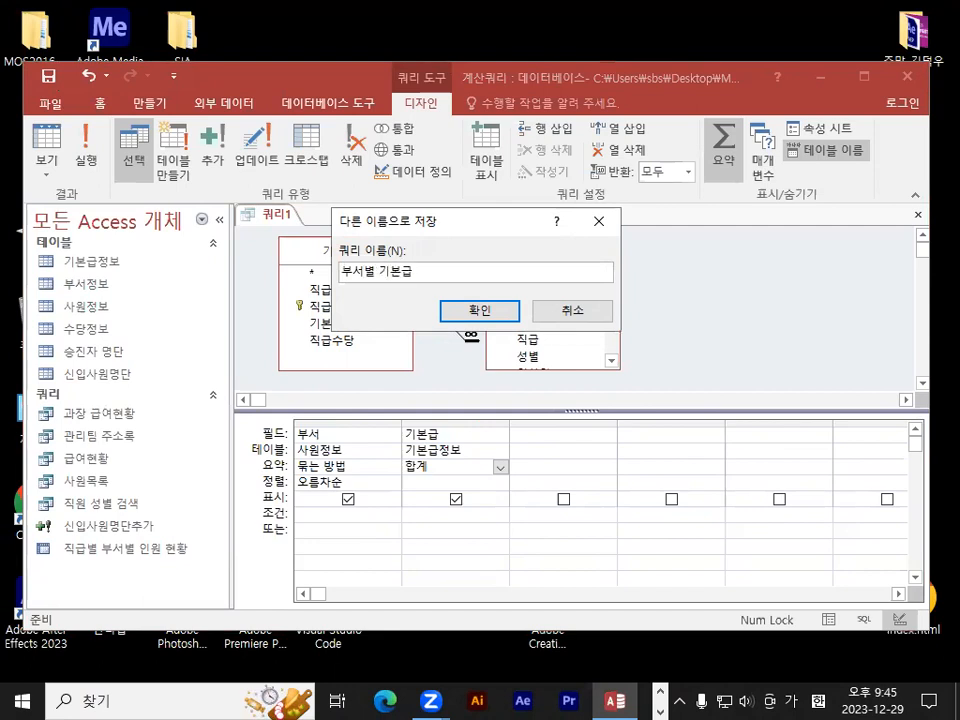
text( 합ㄱ)
click(450, 310)
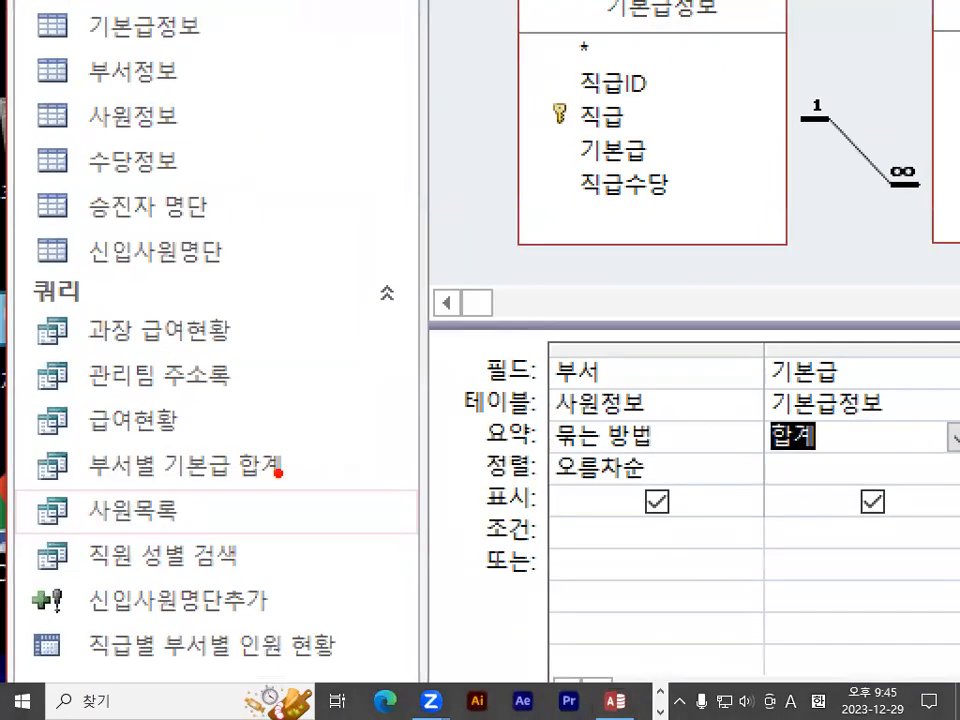
mouse_move(278, 474)
mouse_down()
mouse_move(72, 476)
mouse_move(96, 447)
mouse_move(272, 445)
mouse_move(281, 468)
mouse_up()
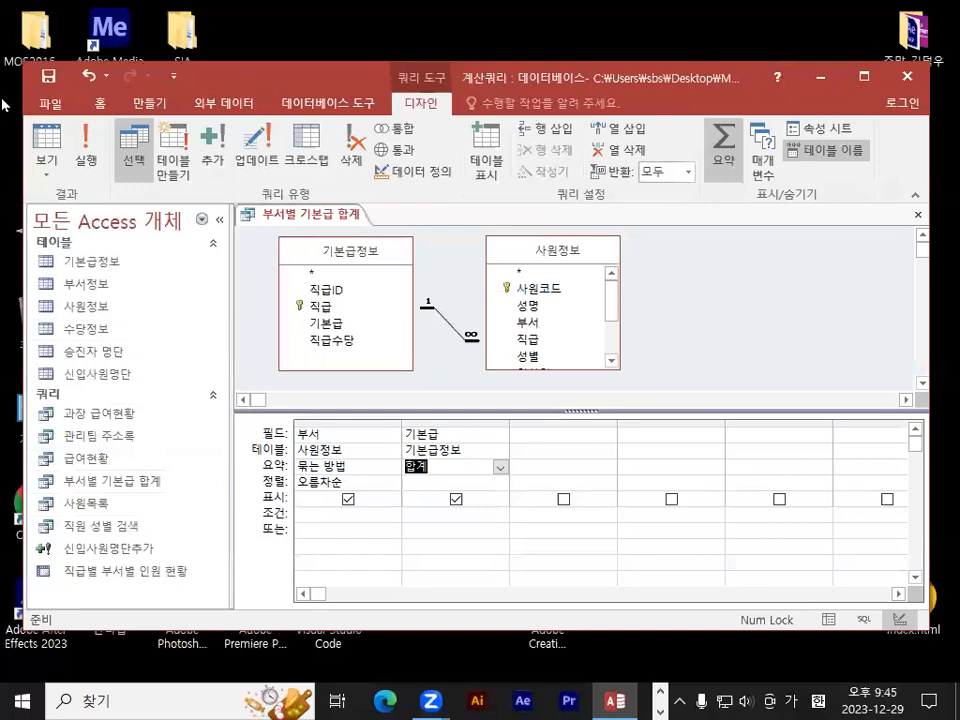
Step: Run the query, widen the 기본급의합계 column to fit, and mark the 관리팀 and 기획팀 rows with the screen pen before clearing the marks
click(98, 139)
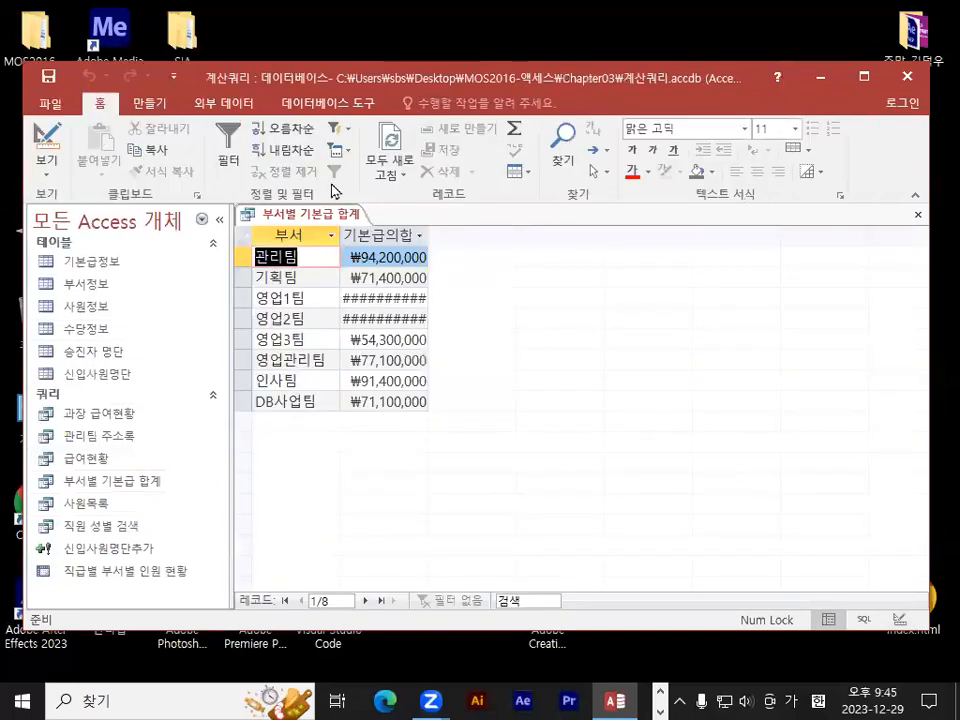
drag(447, 228, 462, 229)
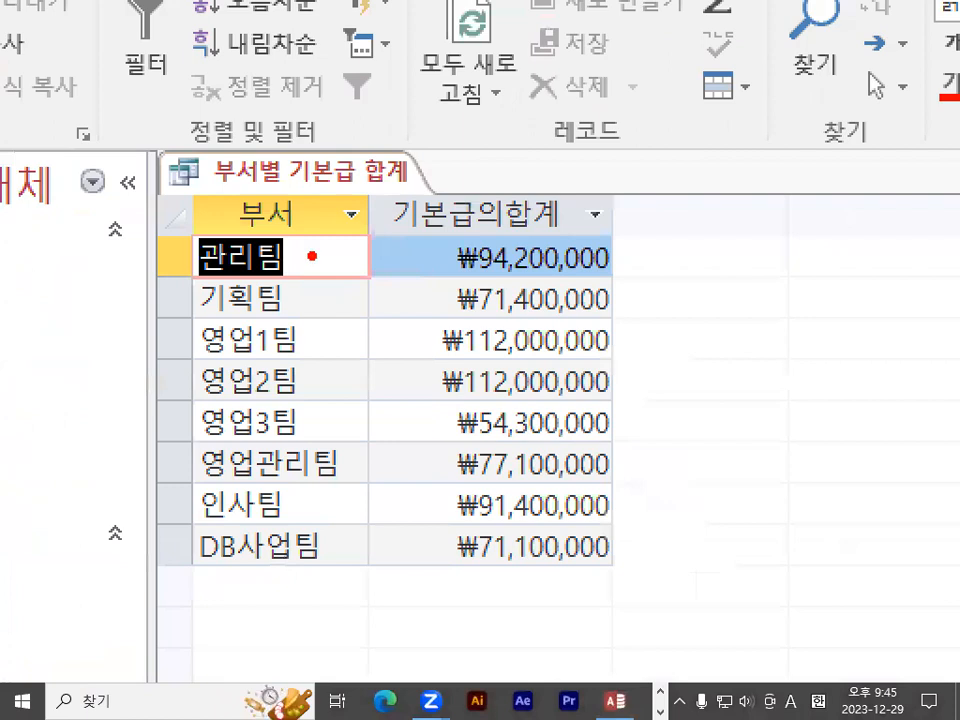
mouse_move(288, 272)
mouse_down()
mouse_move(194, 266)
mouse_move(285, 252)
mouse_up()
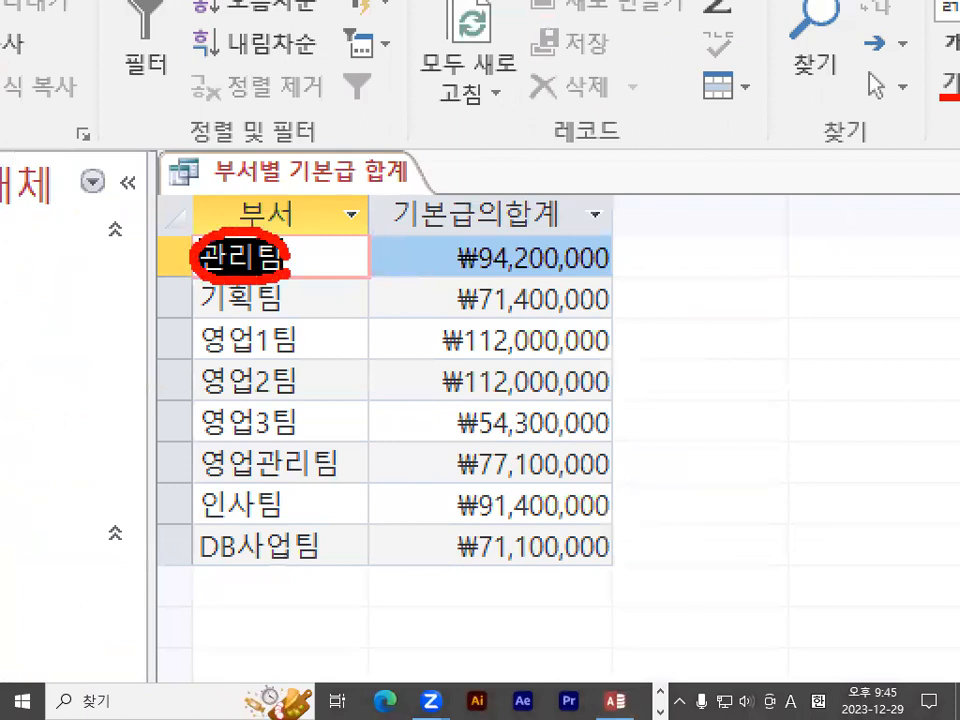
drag(455, 282, 600, 286)
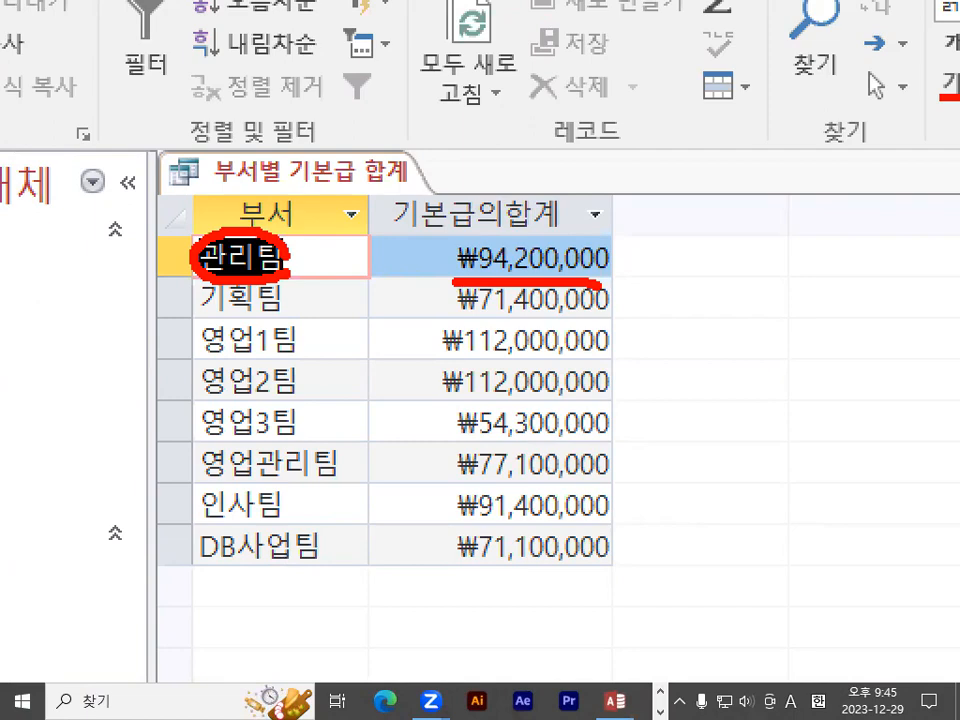
drag(183, 324, 278, 322)
drag(551, 312, 555, 318)
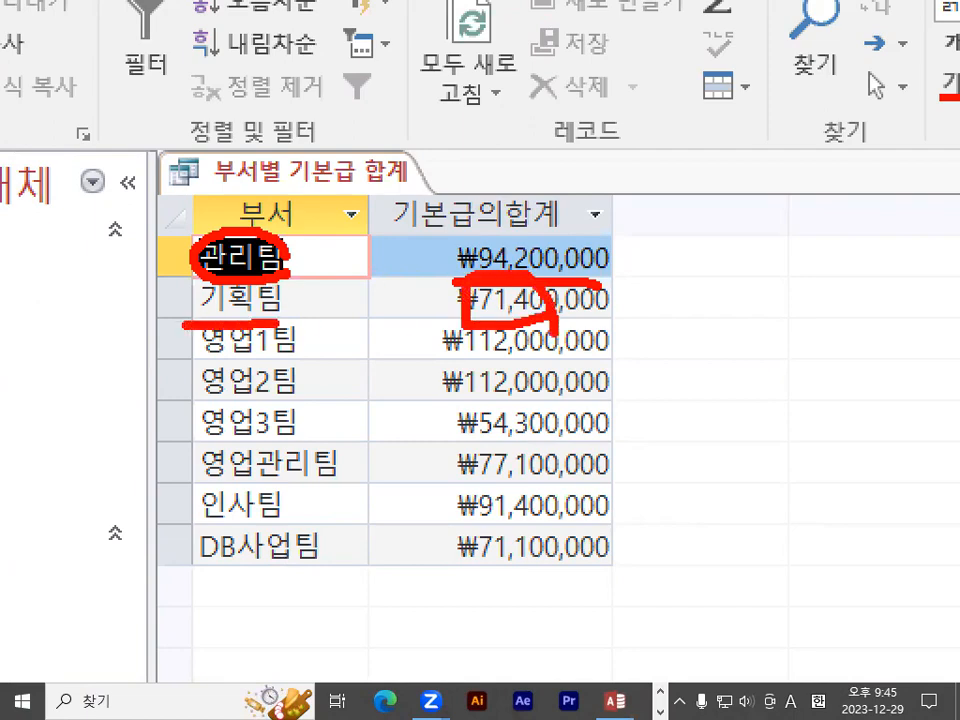
key(Escape)
Step: Bracket the 기본급의합계 values with the screen pen, clear the marks, and start closing the query
key(ctrl+1)
click(381, 256)
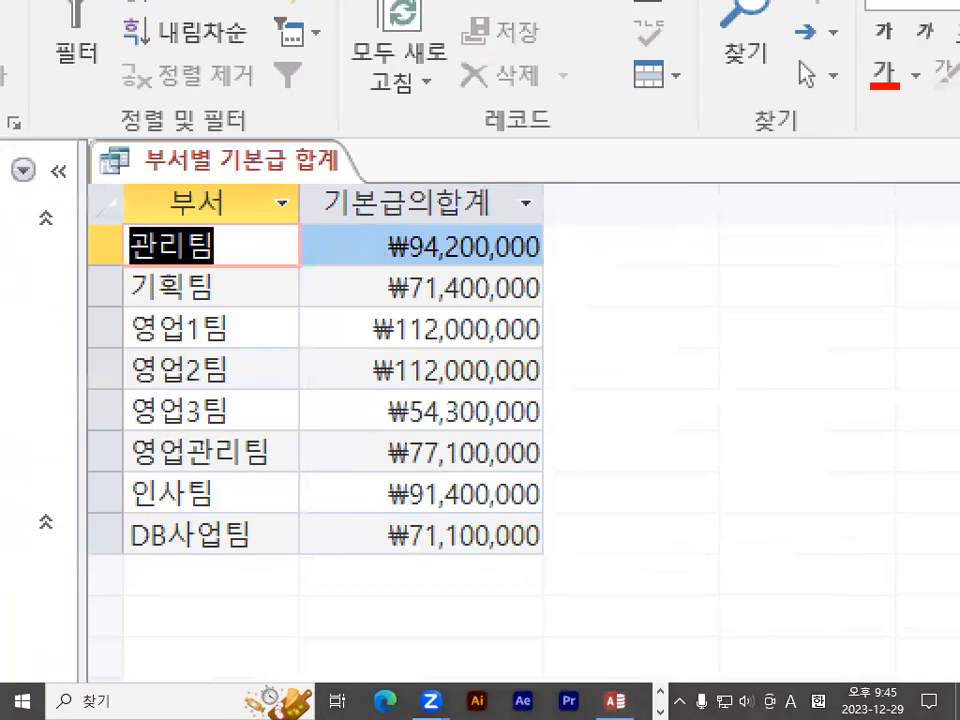
drag(379, 239, 334, 515)
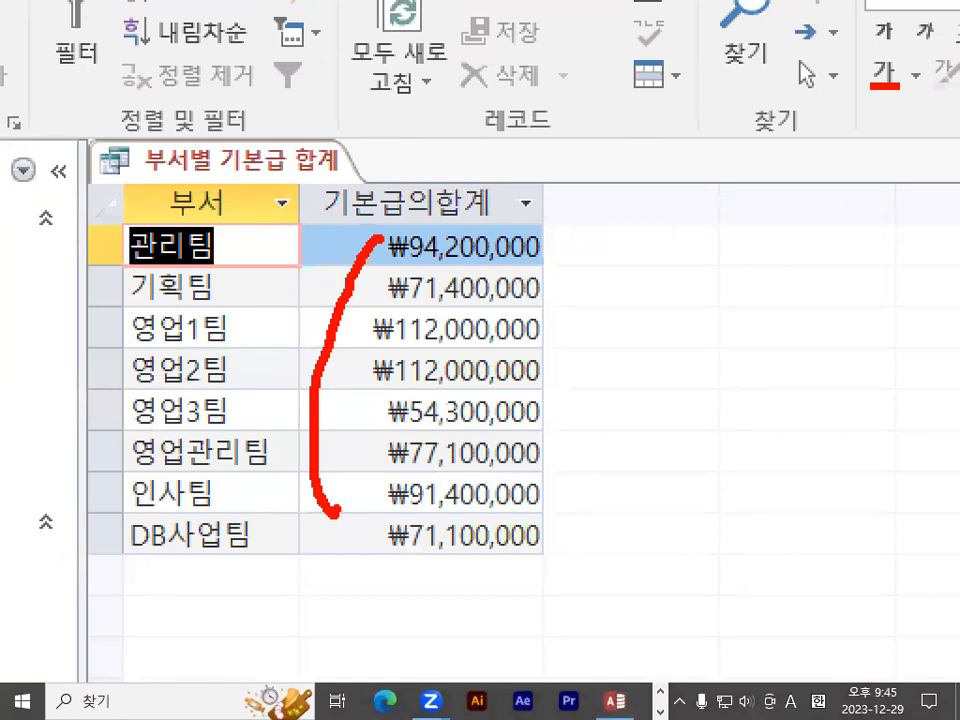
mouse_move(561, 470)
mouse_down()
mouse_move(336, 438)
mouse_move(598, 527)
mouse_up()
key(Escape)
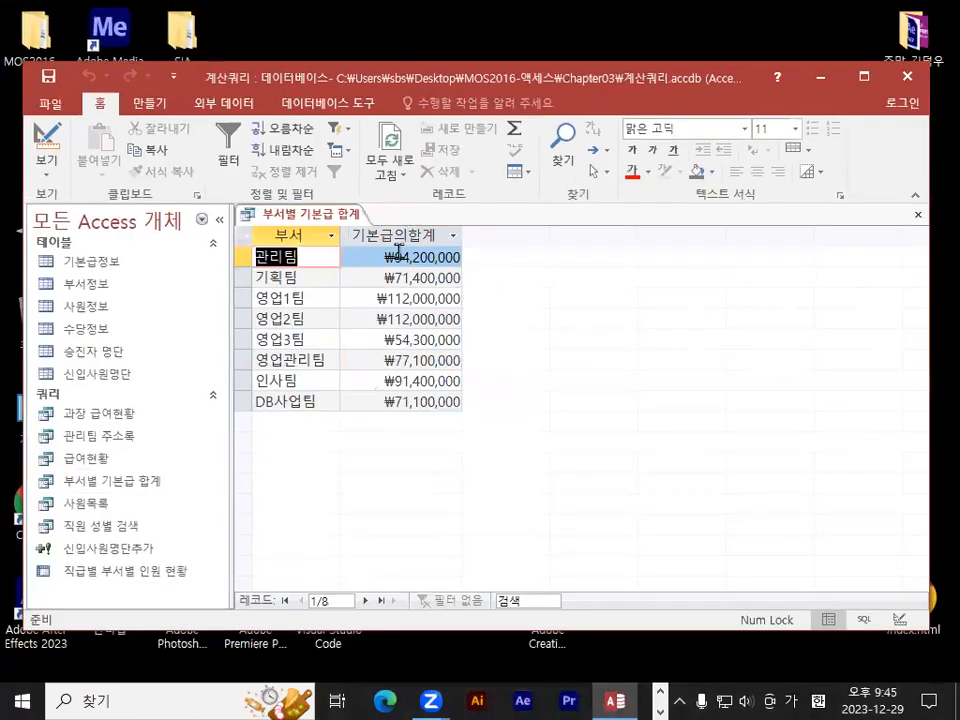
click(918, 214)
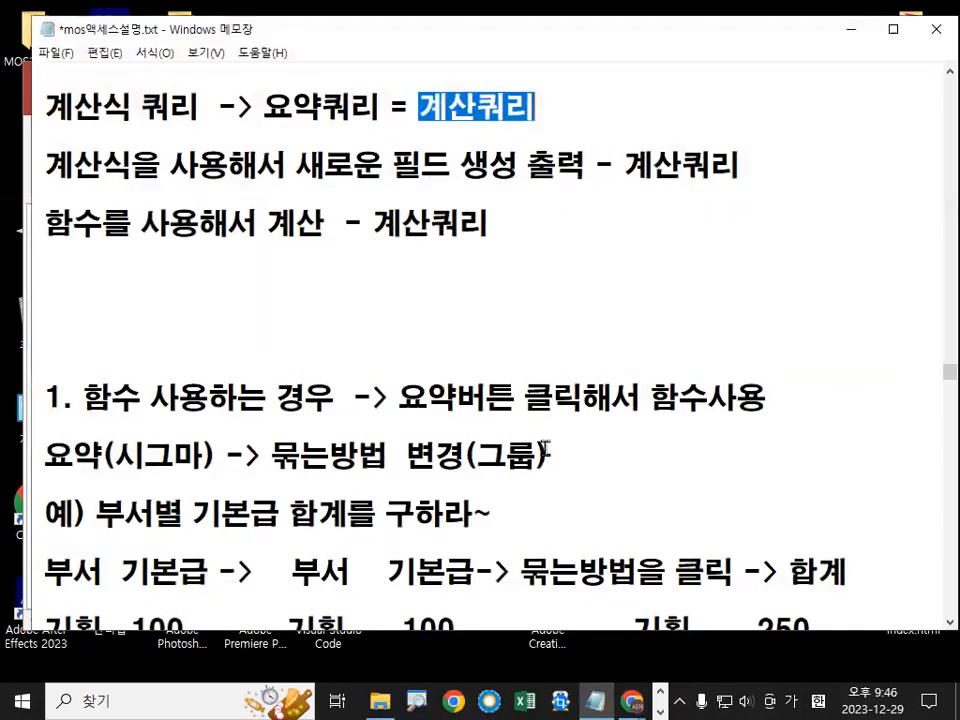
Step: In mos액세스설명.txt in Notepad, mark 계산식, 결과 and 새필드명 in the heading of section 2 with the screen pen, and clear the marks
scroll(381, 386, down, 2)
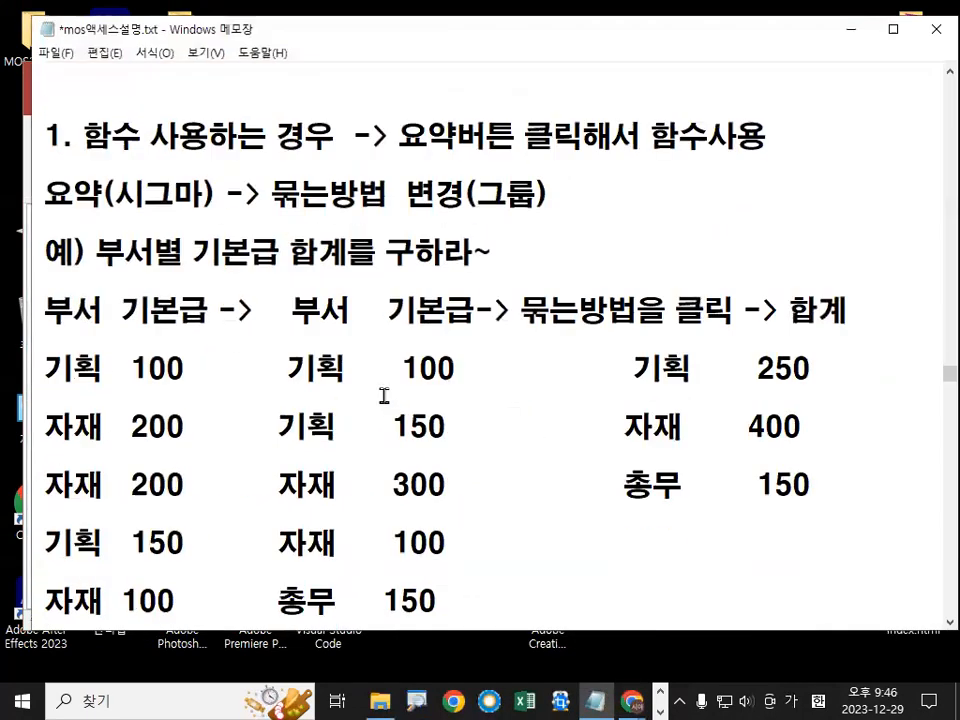
scroll(381, 386, down, 2)
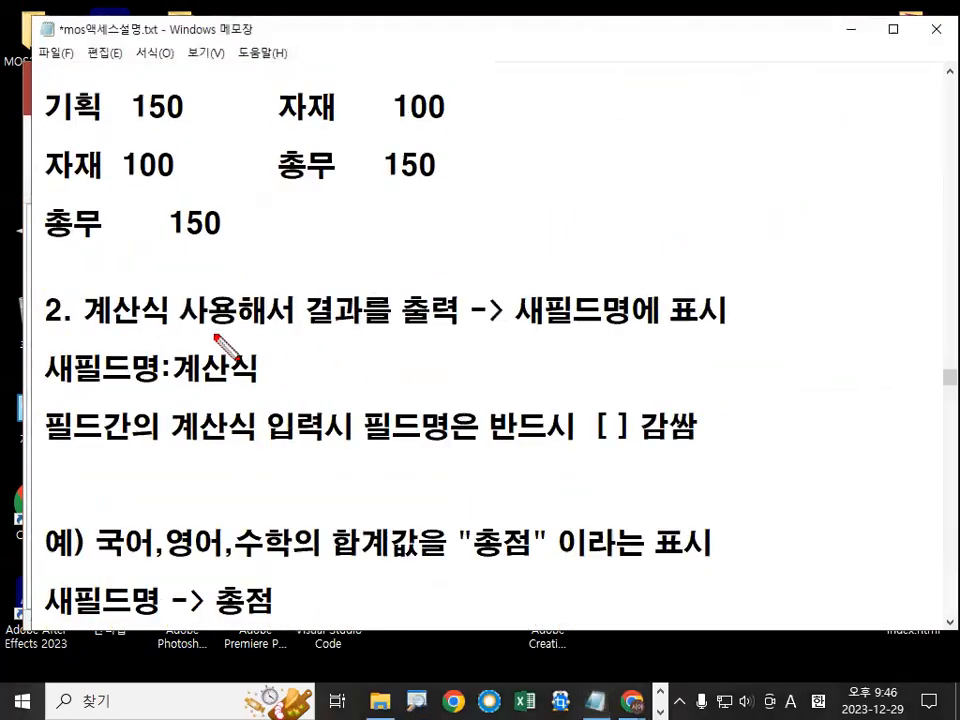
drag(80, 325, 212, 320)
mouse_move(345, 287)
mouse_down()
mouse_move(315, 305)
mouse_move(363, 318)
mouse_up()
drag(516, 330, 703, 333)
mouse_move(344, 329)
mouse_down()
mouse_move(350, 293)
mouse_move(353, 328)
mouse_up()
mouse_move(632, 331)
mouse_down()
mouse_move(518, 301)
mouse_move(620, 299)
mouse_up()
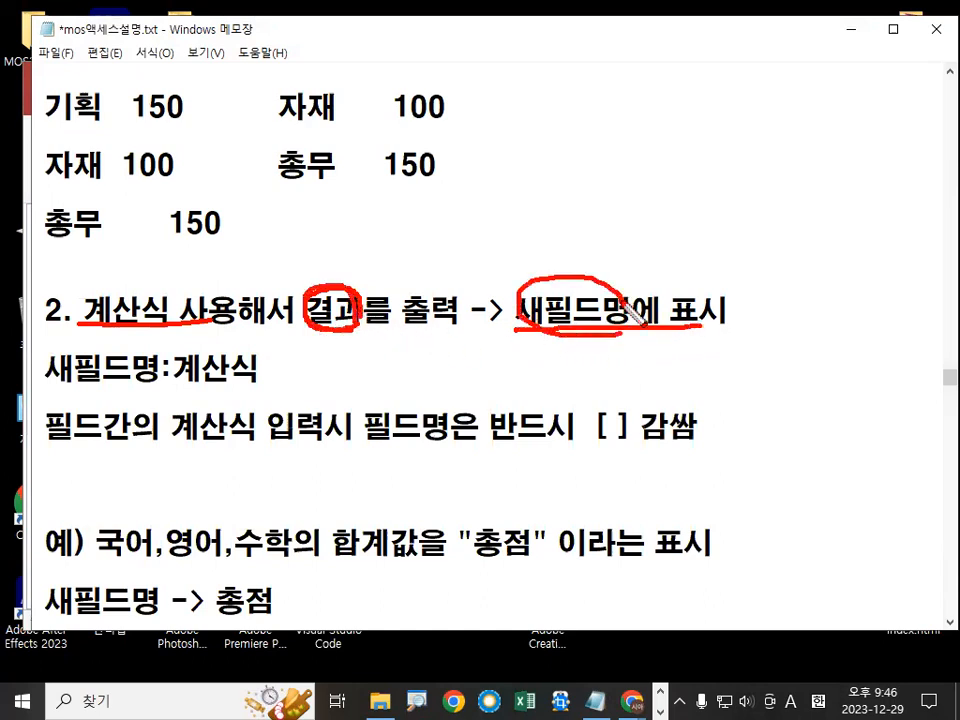
key(Escape)
Step: Underline 새필드명, circle the colon and tick both parts of the 새필드명:계산식 syntax with the screen pen, and clear the marks
scroll(56, 366, down, 1)
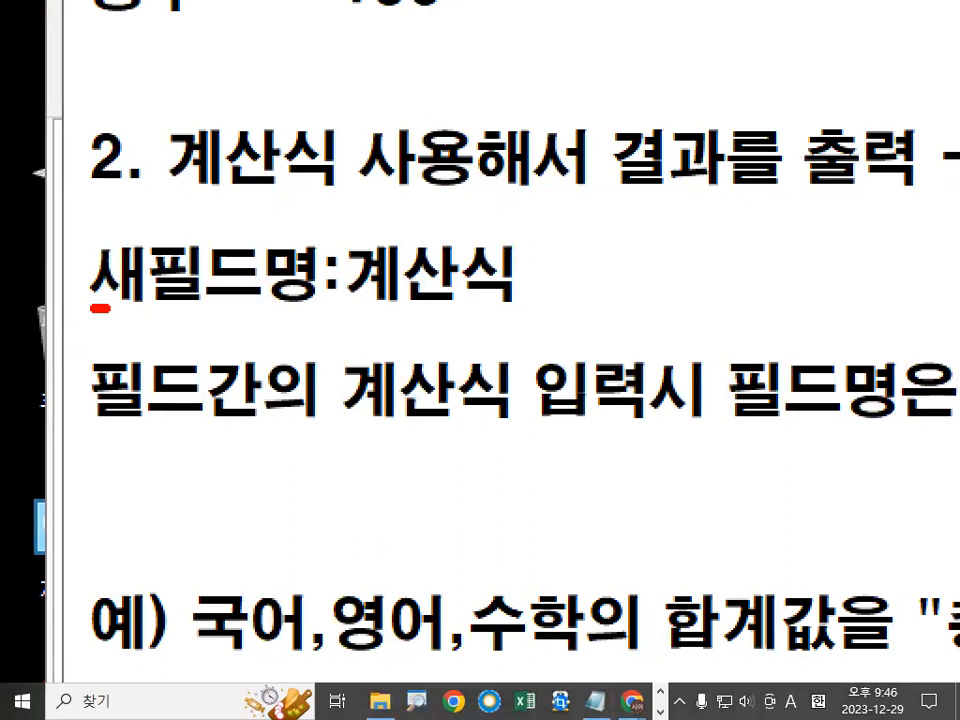
drag(110, 309, 293, 308)
mouse_move(370, 297)
mouse_down()
mouse_move(338, 299)
mouse_move(320, 258)
mouse_move(362, 288)
mouse_up()
drag(451, 211, 553, 130)
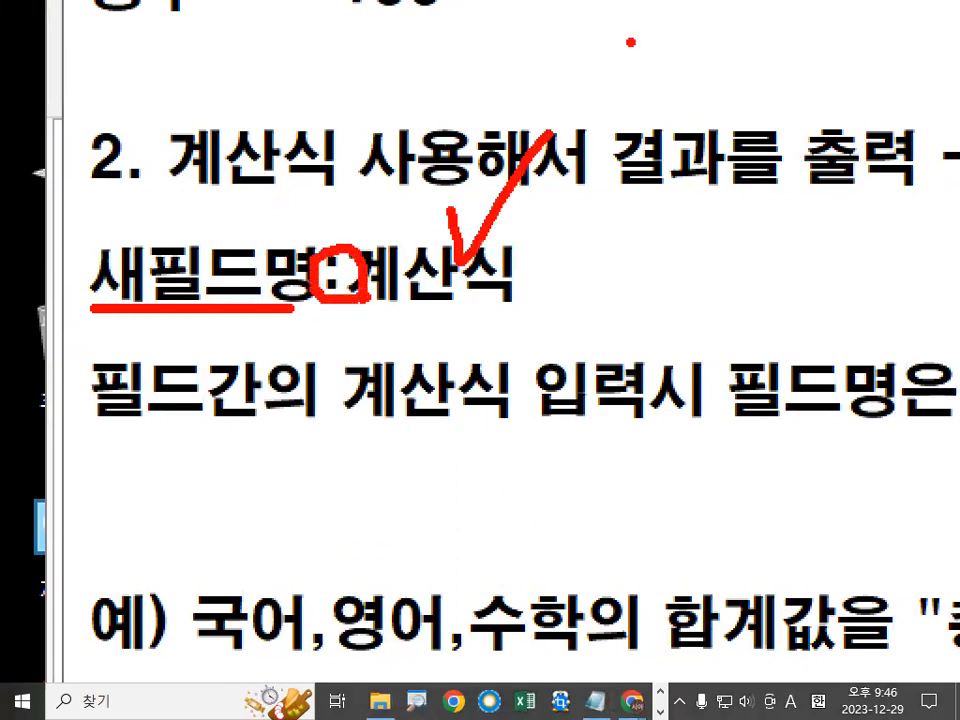
mouse_move(168, 205)
mouse_down()
mouse_move(179, 232)
mouse_move(246, 168)
mouse_up()
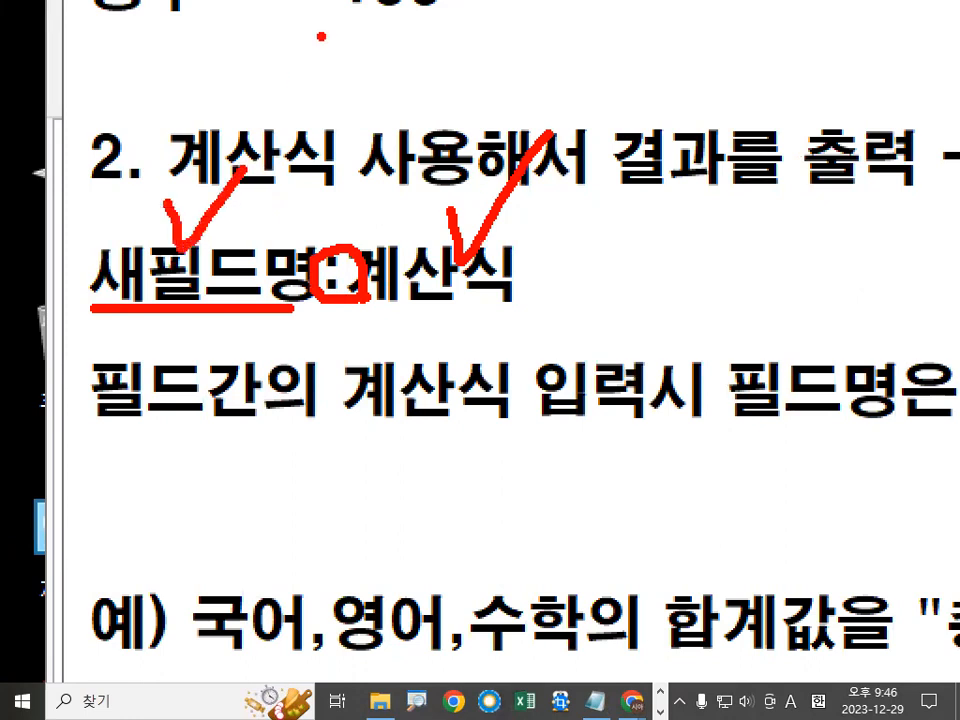
key(Escape)
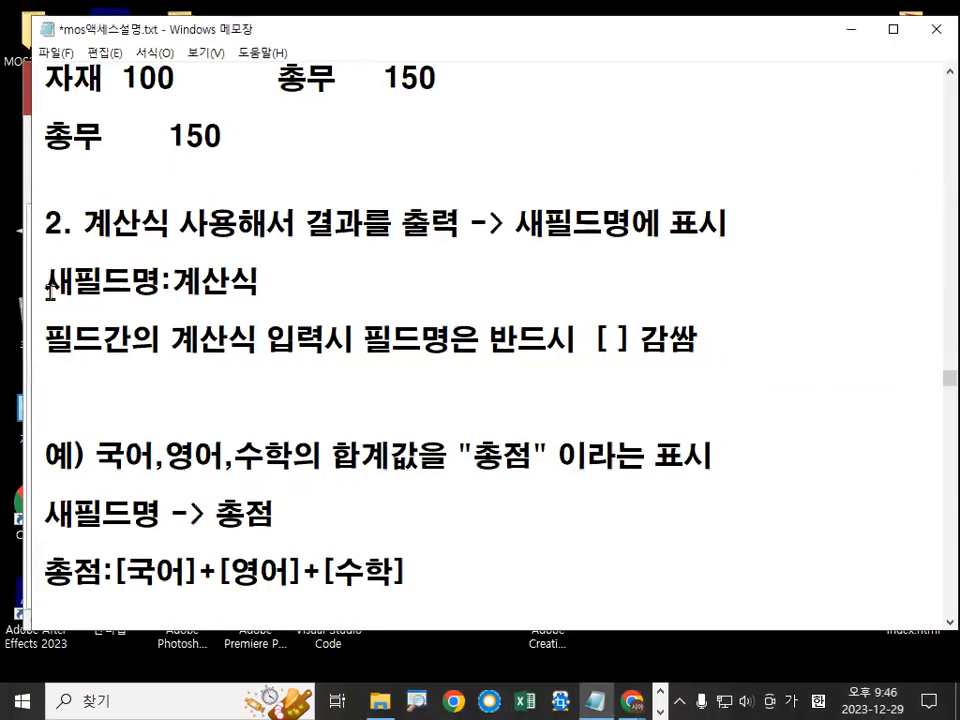
Step: Highlight the 새필드명:계산식 line and the parts of the rule about enclosing field names in [ ]
drag(45, 281, 245, 283)
drag(199, 340, 257, 340)
drag(366, 340, 456, 340)
drag(546, 340, 697, 340)
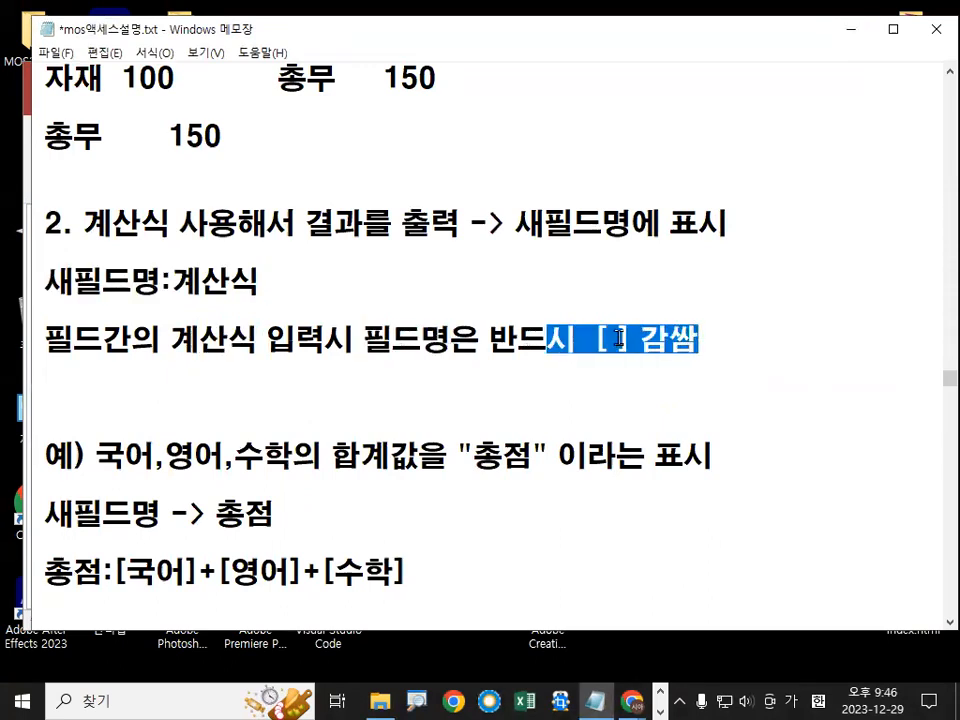
Step: Highlight the example sentence about totalling 국어, 영어 and 수학 as "총점", and the 새필드명 -> 총점 line
scroll(600, 360, down, 1)
drag(108, 370, 396, 370)
click(510, 372)
drag(510, 372, 711, 369)
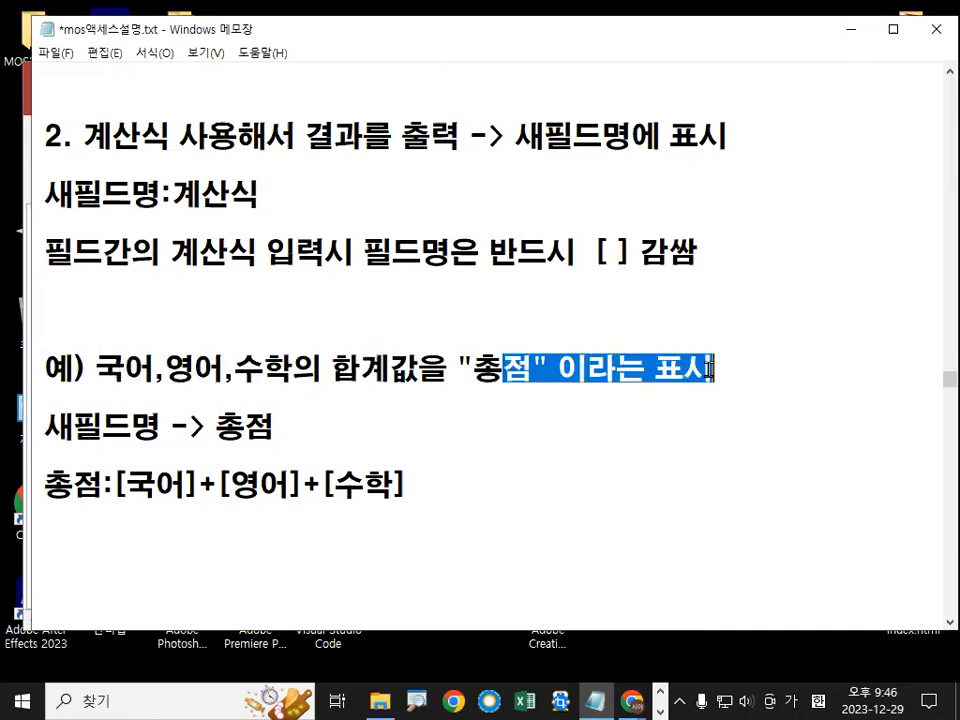
click(565, 369)
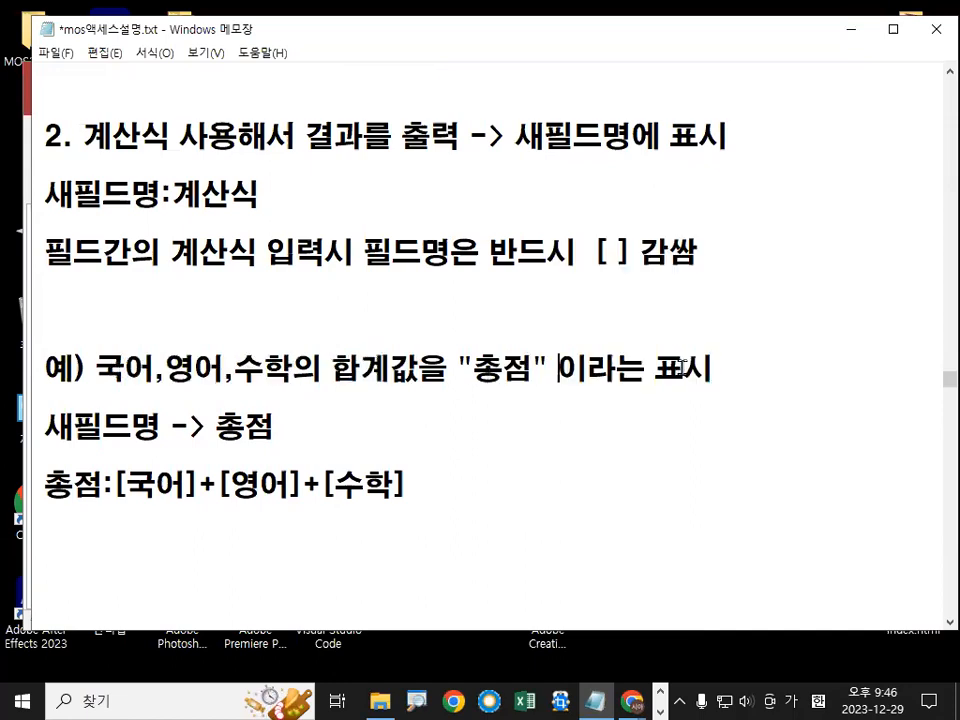
drag(48, 435, 288, 424)
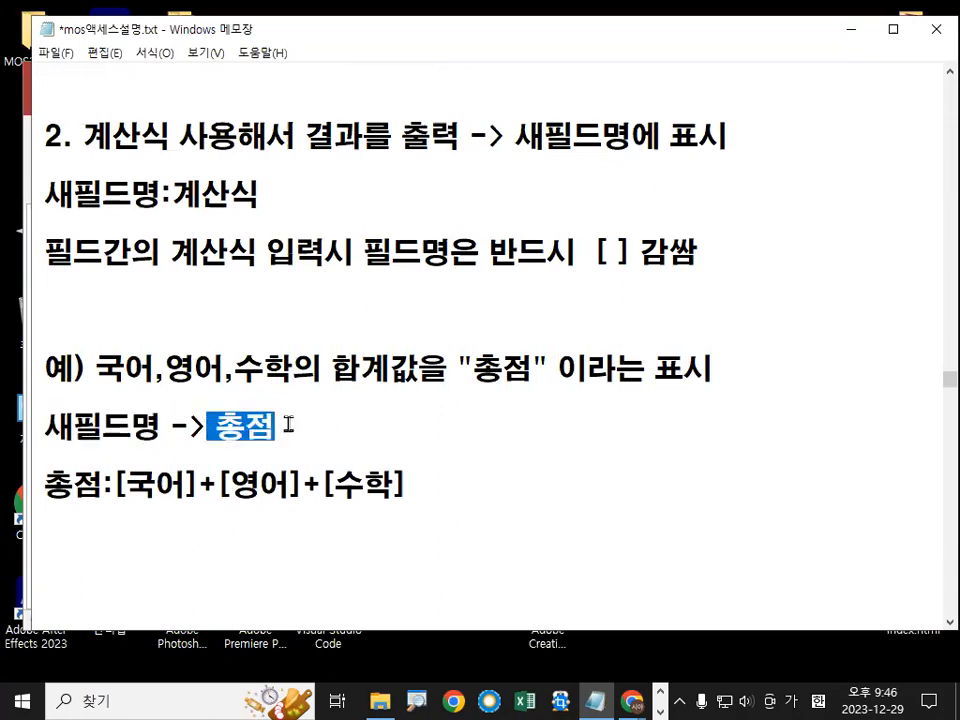
Step: Compare 총점: in the example formula with 새필드명: in the syntax line, and highlight its 국어 and [수학] fields
scroll(288, 424, down, 1)
drag(44, 398, 108, 400)
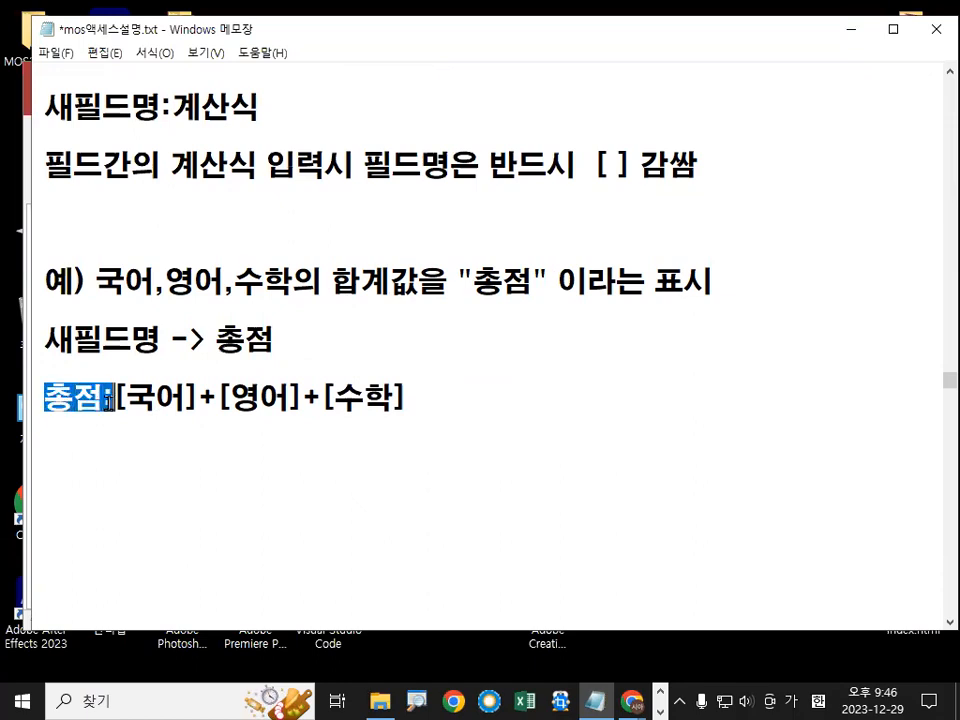
drag(45, 103, 170, 110)
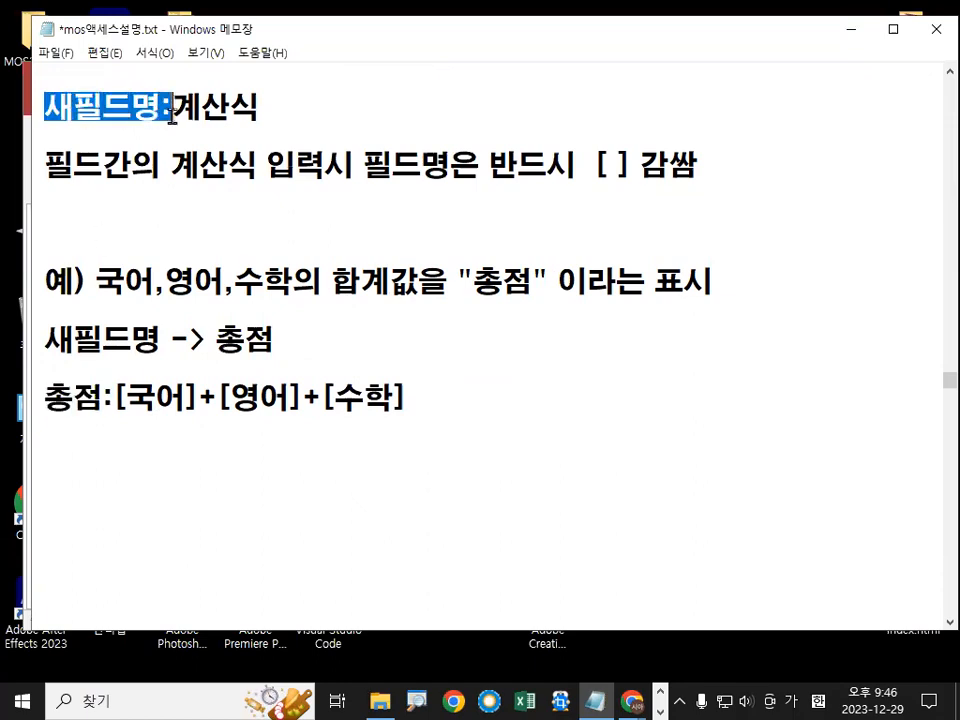
click(128, 398)
drag(128, 398, 188, 398)
drag(322, 398, 406, 398)
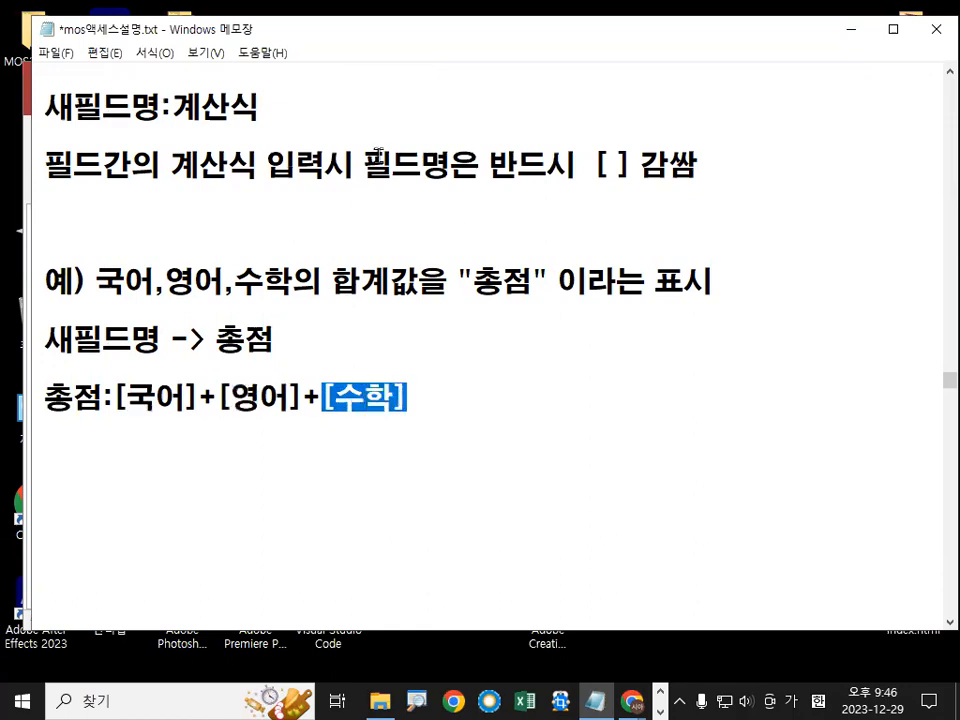
Step: Highlight the bracket rule for field names, and the bracketed expression and 총점: part of the example formula
drag(390, 163, 459, 165)
drag(574, 165, 692, 165)
drag(125, 398, 198, 398)
drag(290, 398, 405, 398)
click(405, 398)
drag(125, 398, 394, 398)
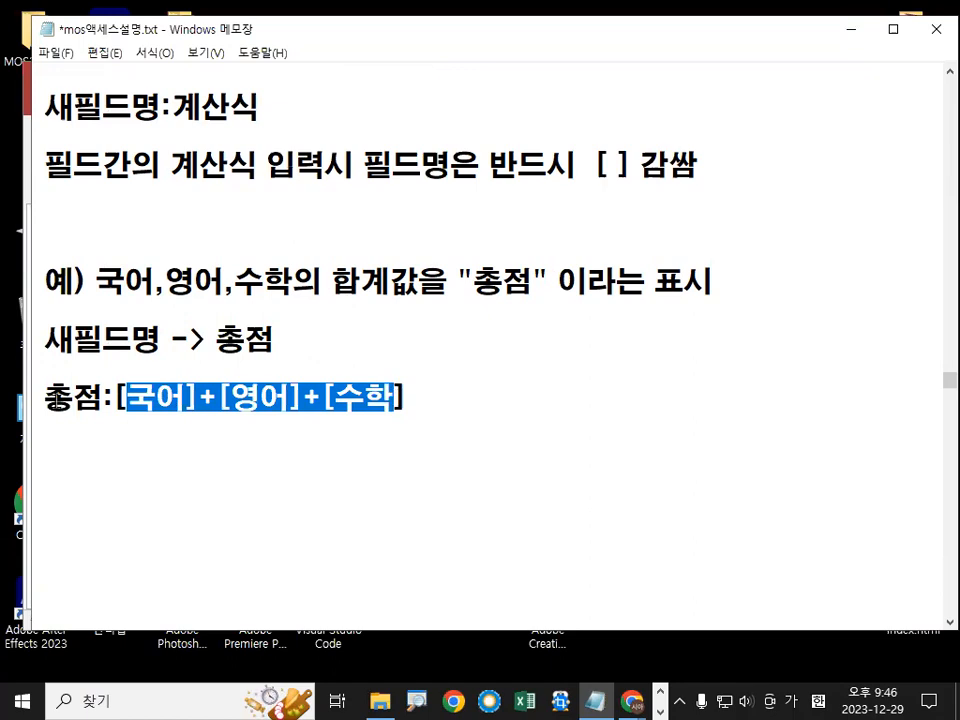
drag(44, 398, 111, 398)
click(166, 323)
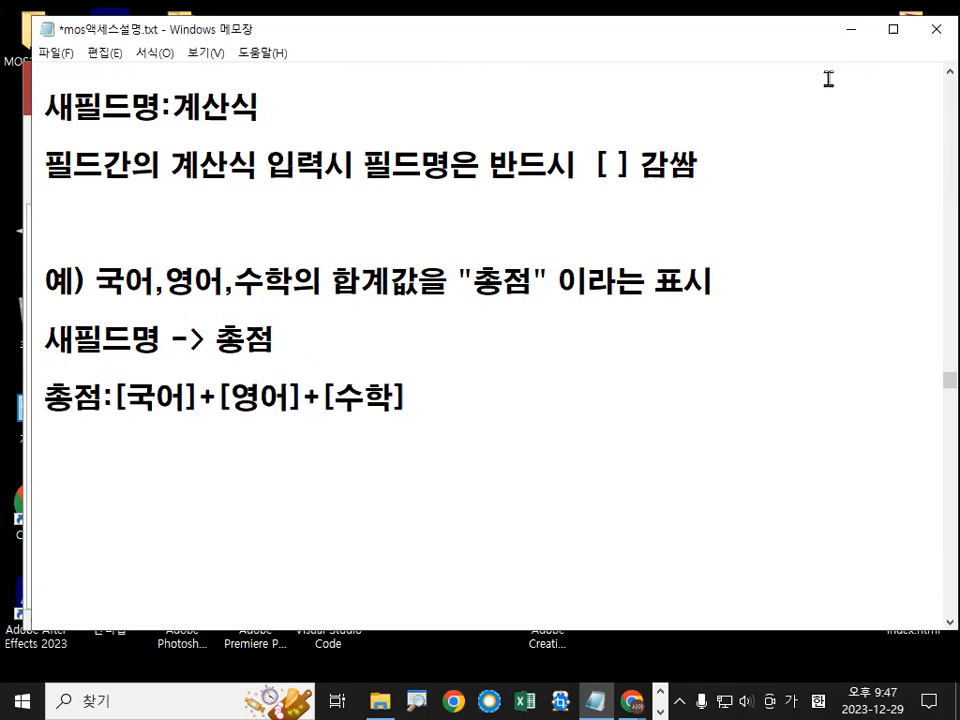
Step: Minimize the notes to return to Access, and save the changes to the 부서별 기본급 합계 query while closing it
click(850, 30)
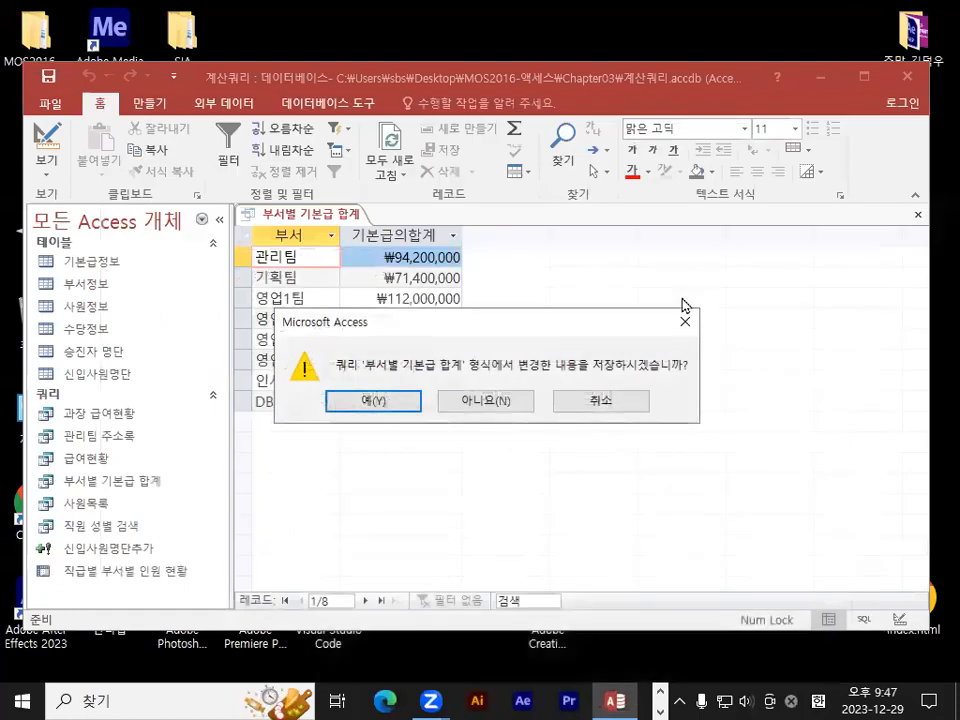
click(400, 397)
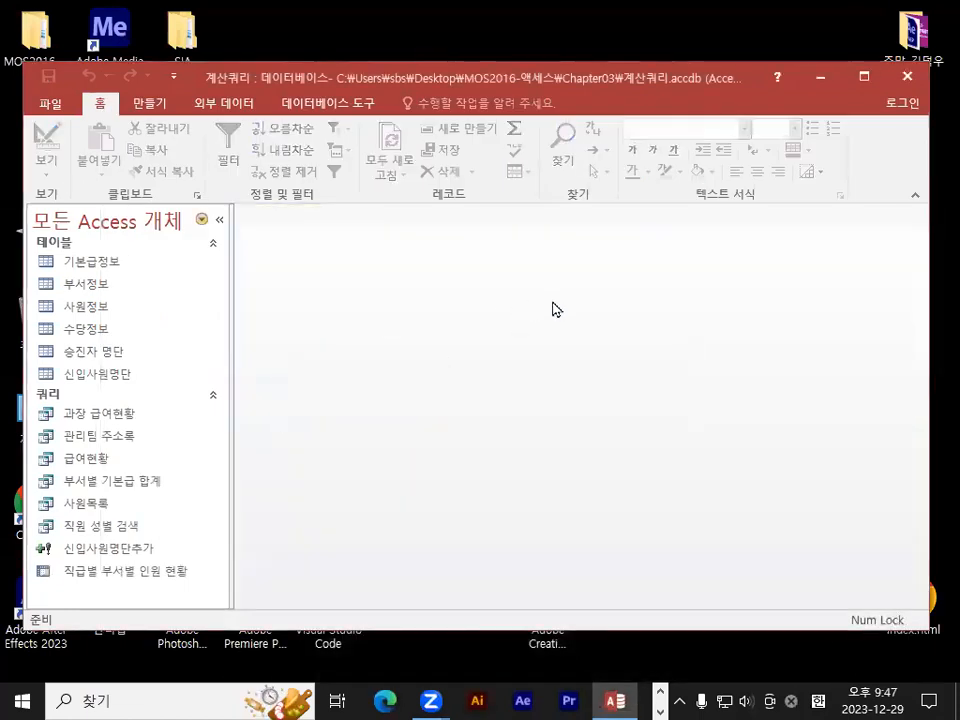
Step: Open the 사원목록 query in Design view and show the empty field column after 직급수당 in the design grid
right_click(100, 508)
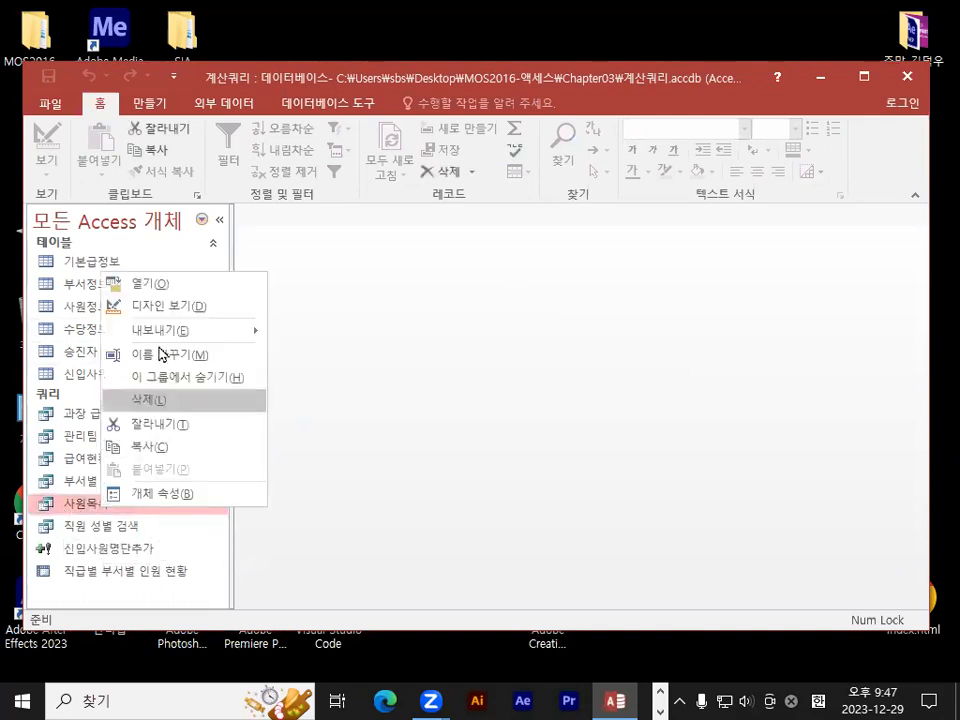
click(170, 306)
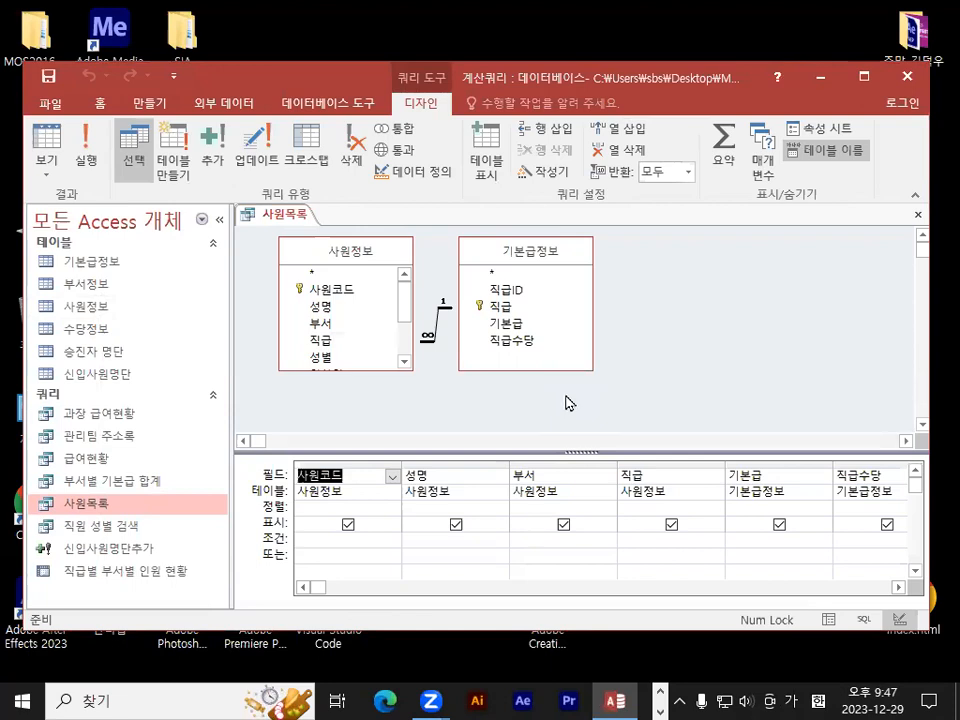
key(ctrl+2)
drag(578, 306, 657, 304)
drag(622, 261, 624, 354)
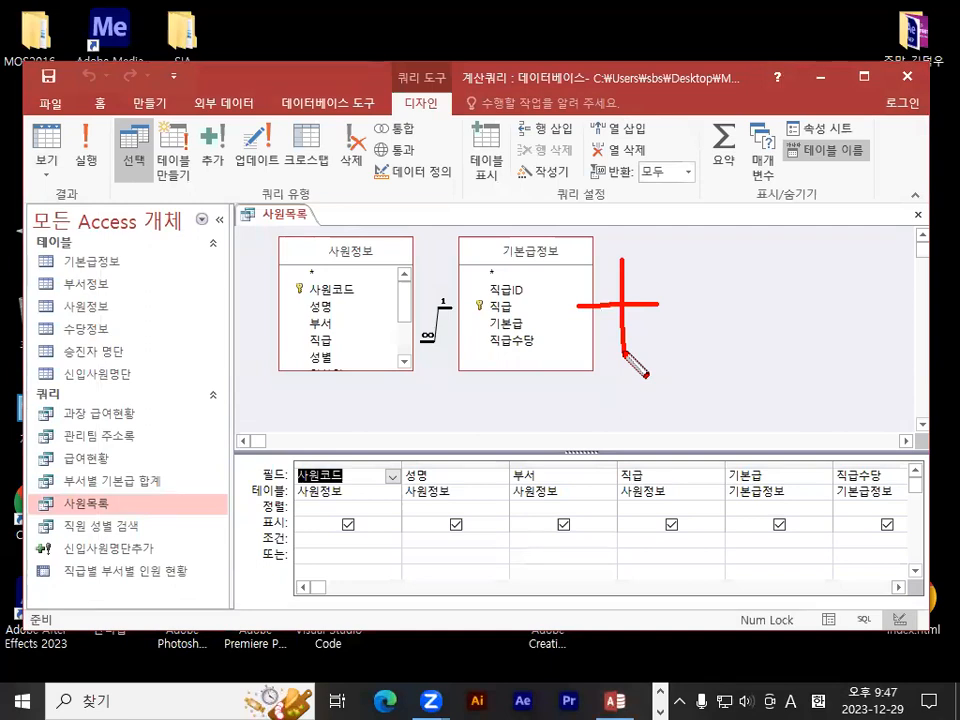
key(Escape)
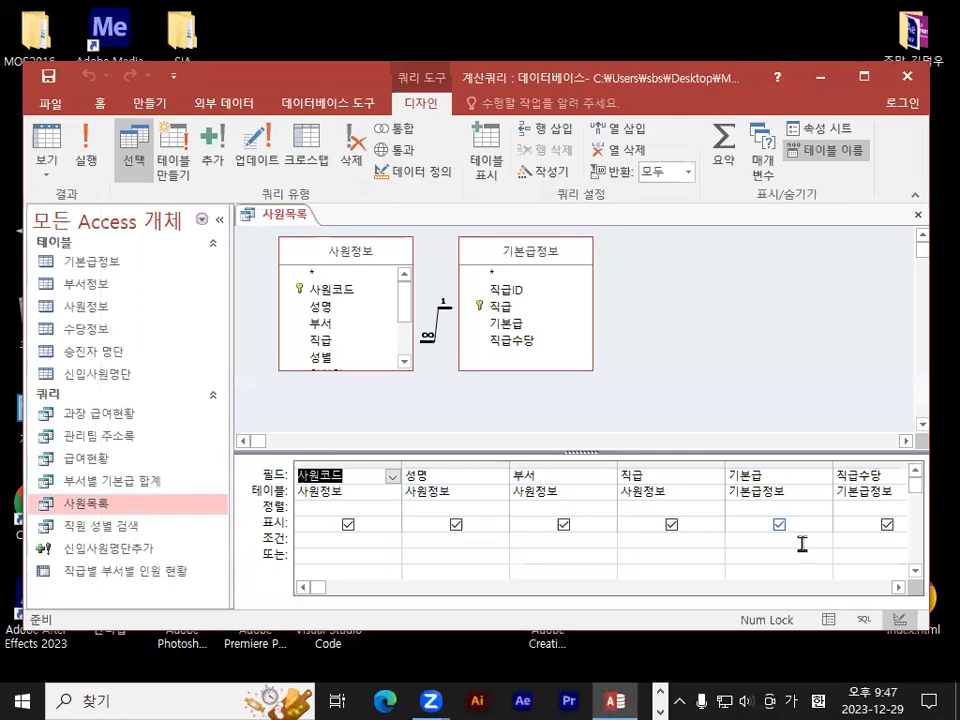
click(897, 587)
click(897, 587)
key(ctrl+1)
click(617, 478)
mouse_move(756, 469)
mouse_down()
mouse_move(729, 484)
mouse_move(742, 496)
mouse_up()
key(Escape)
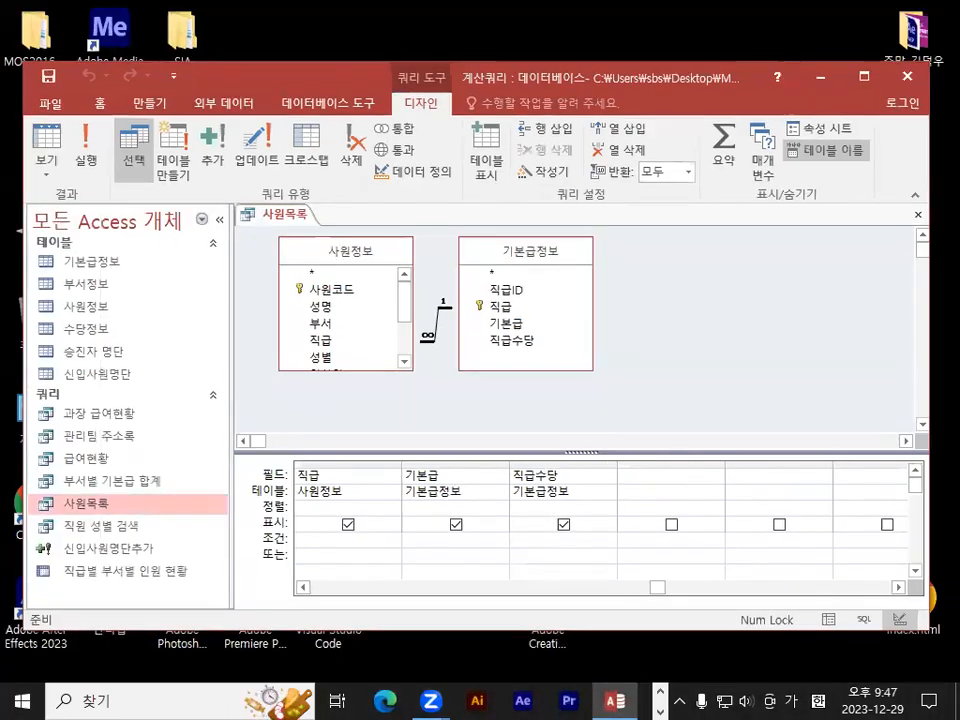
Step: Switch to the Notepad notes and highlight the colon, plus sign and field part of the 급여합계 formula
key(alt+Tab)
scroll(276, 390, down, 6)
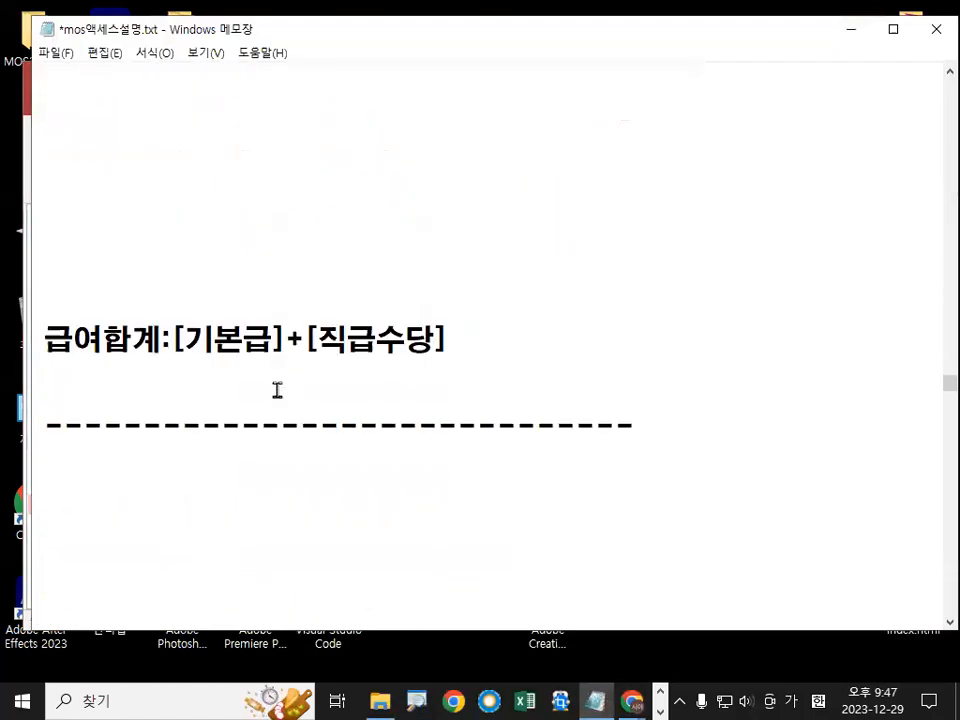
drag(45, 252, 172, 255)
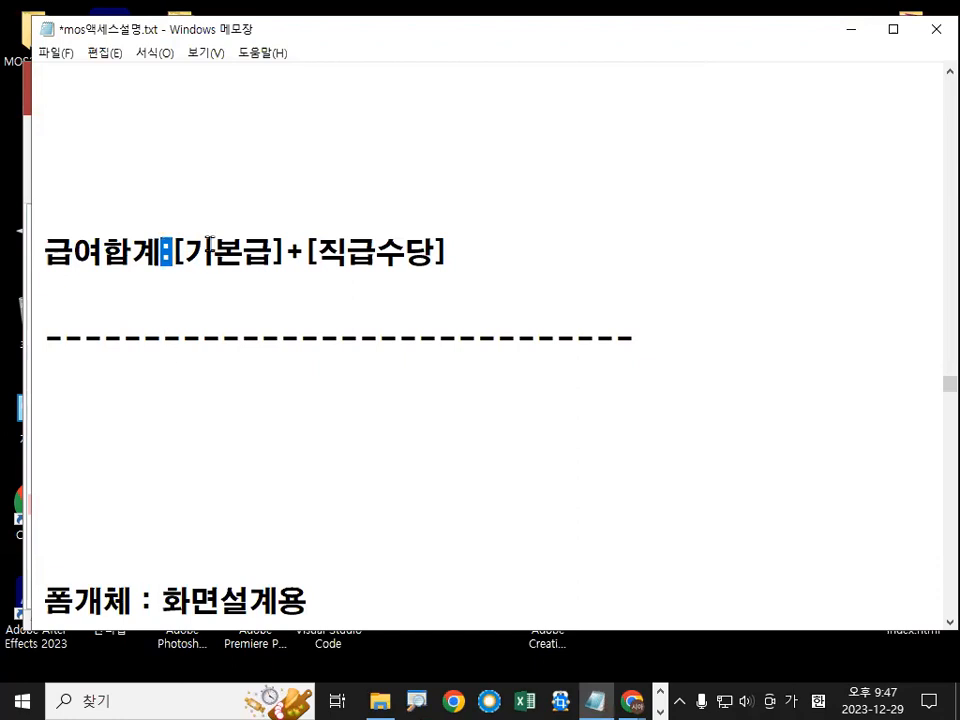
drag(288, 253, 377, 253)
drag(438, 252, 441, 252)
click(441, 256)
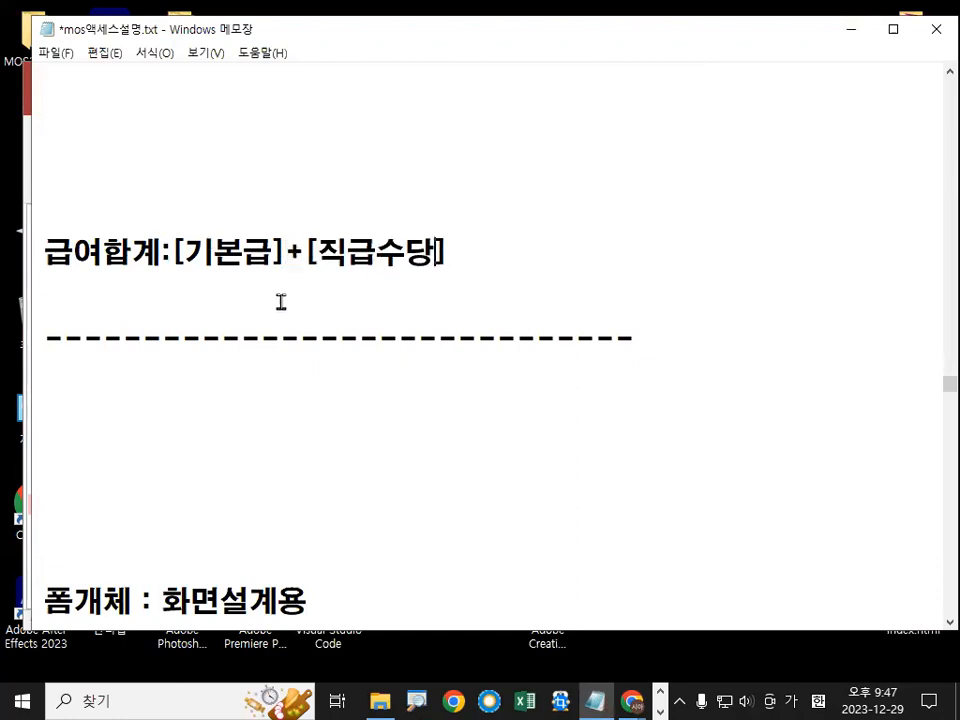
Step: Underline the [기본급]+[직급수당] expression and circle the new field name 급여합계 in the notes
key(ctrl+2)
drag(177, 276, 232, 278)
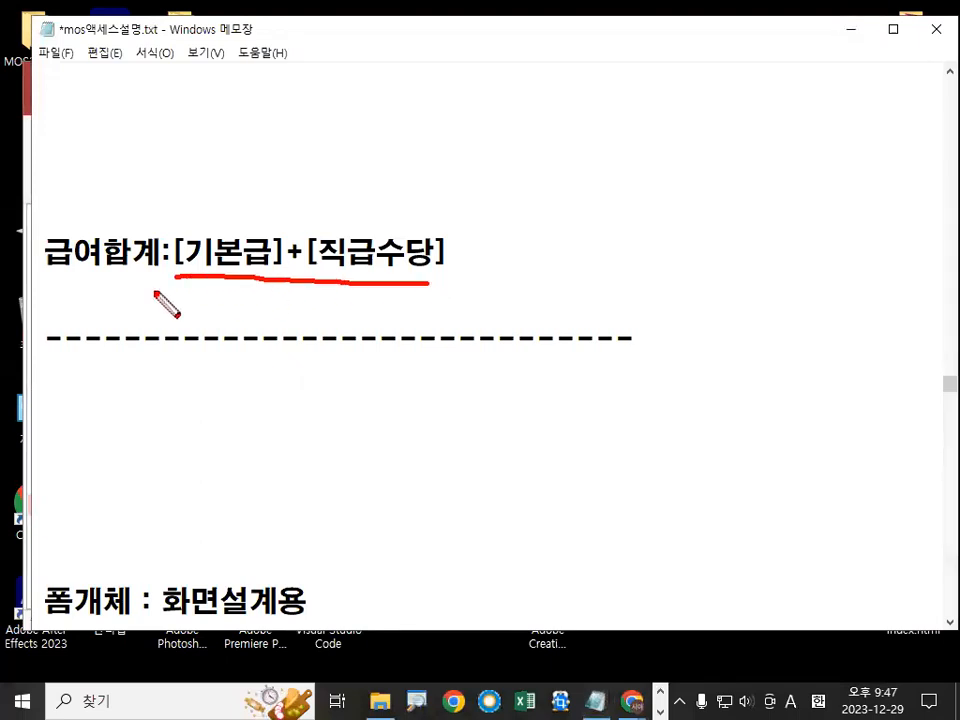
mouse_move(133, 262)
mouse_down()
mouse_move(90, 281)
mouse_move(50, 232)
mouse_move(137, 221)
mouse_move(133, 273)
mouse_up()
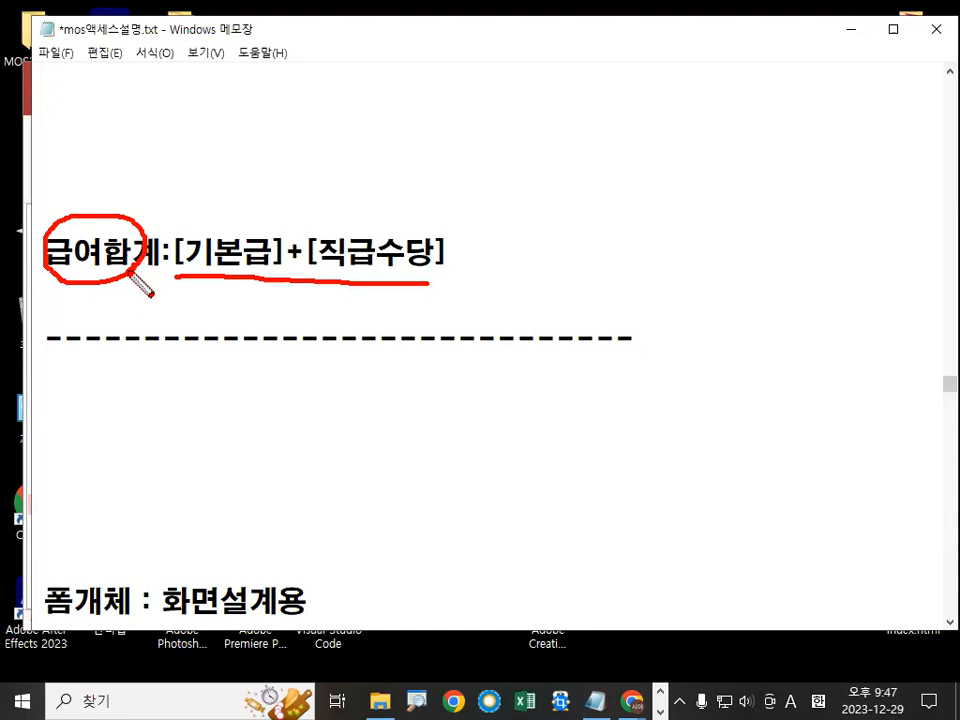
key(Escape)
Step: Copy 급여합계:[기본급]+[직급수당] from the notes into the empty field after 직급수당 in the Access 사원목록 query
drag(47, 250, 483, 252)
click(495, 274)
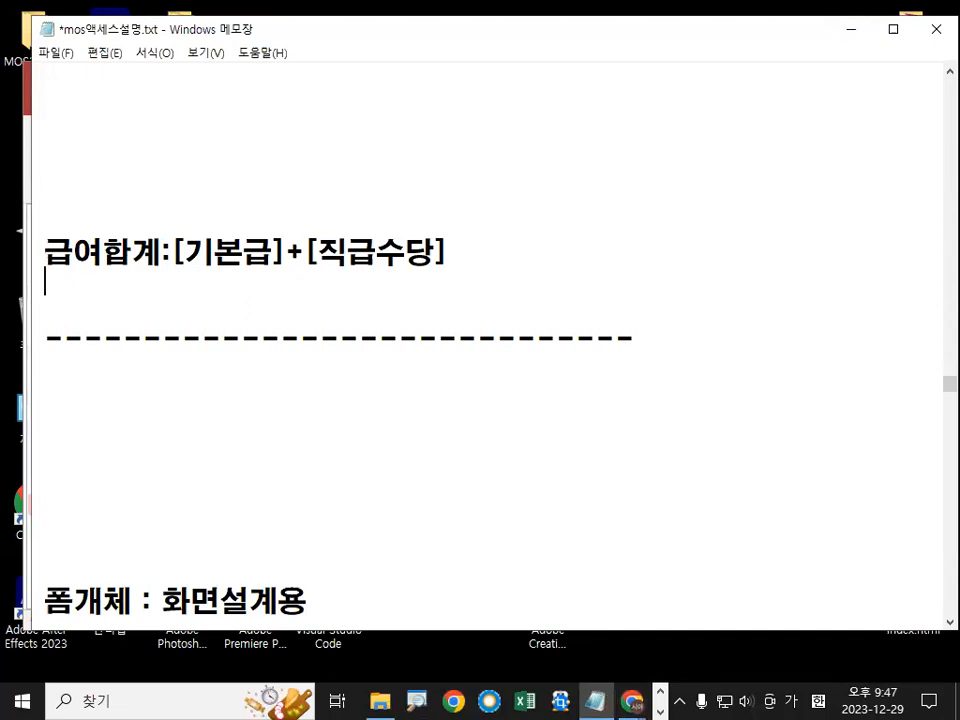
key(alt+Tab)
click(657, 480)
key(ctrl+v)
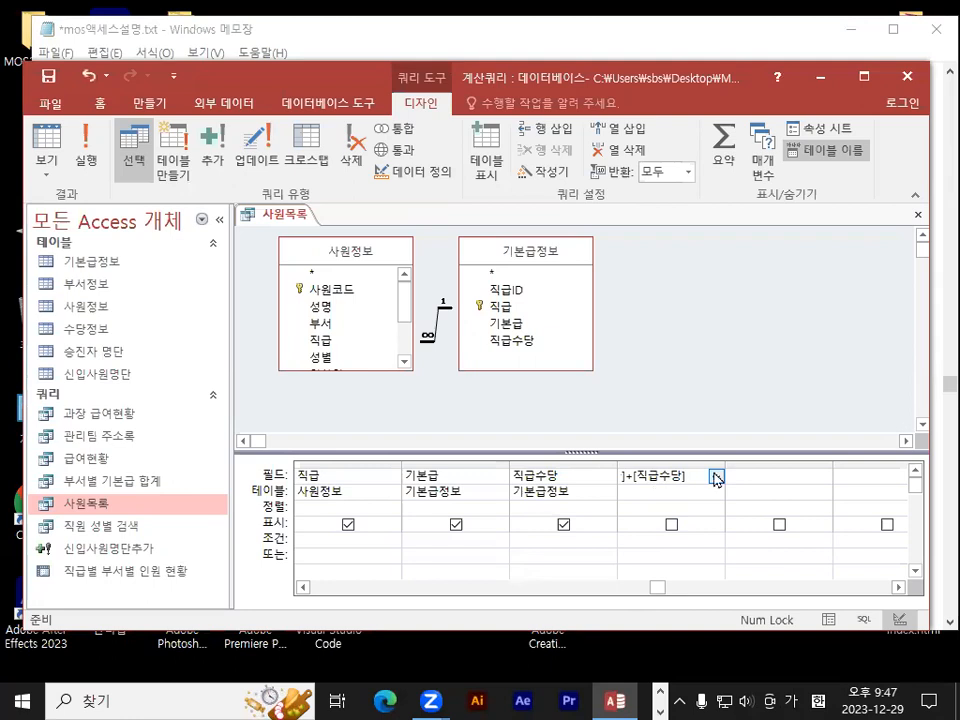
click(804, 491)
Step: Widen the 급여합계 column and enlarge the design grid so the whole formula can be read
mouse_move(728, 463)
mouse_down()
mouse_move(800, 463)
mouse_move(784, 328)
mouse_up()
key(ctrl+1)
click(765, 371)
drag(608, 243, 628, 284)
mouse_move(722, 294)
mouse_down()
mouse_move(724, 305)
mouse_move(774, 256)
mouse_up()
mouse_move(558, 362)
mouse_down()
mouse_move(481, 335)
mouse_move(558, 318)
mouse_move(566, 346)
mouse_up()
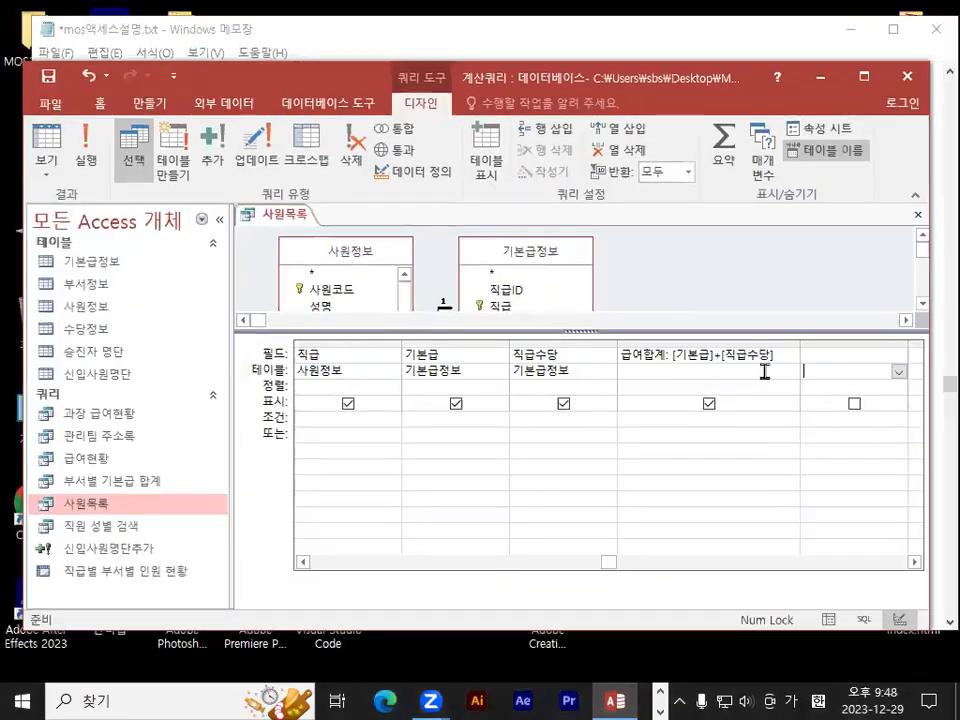
Step: Run the 사원목록 query, then save and close it
click(86, 150)
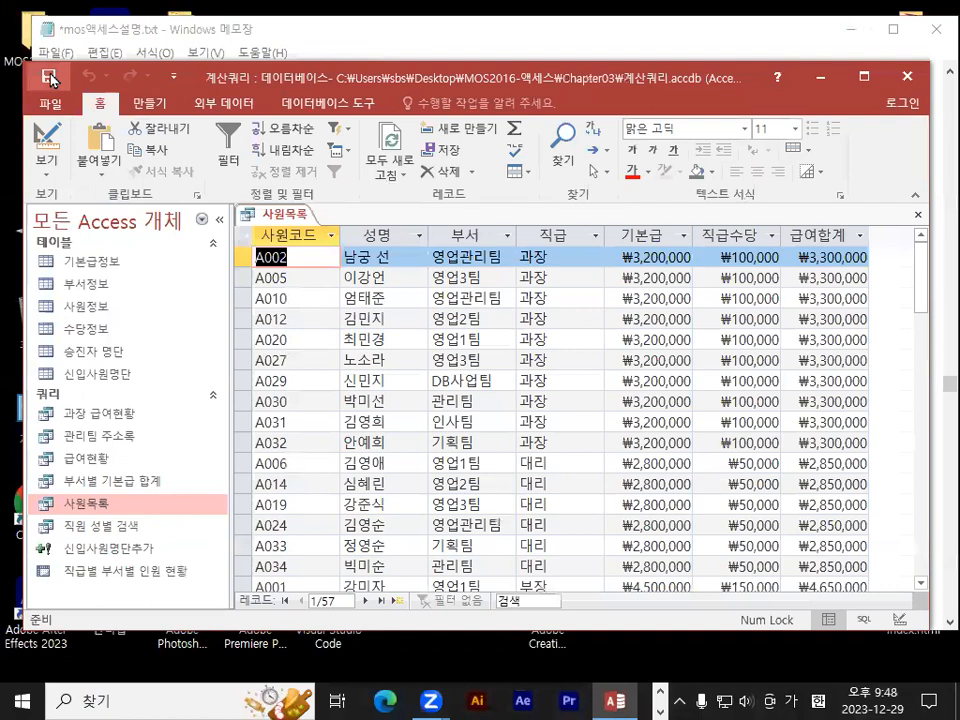
click(919, 214)
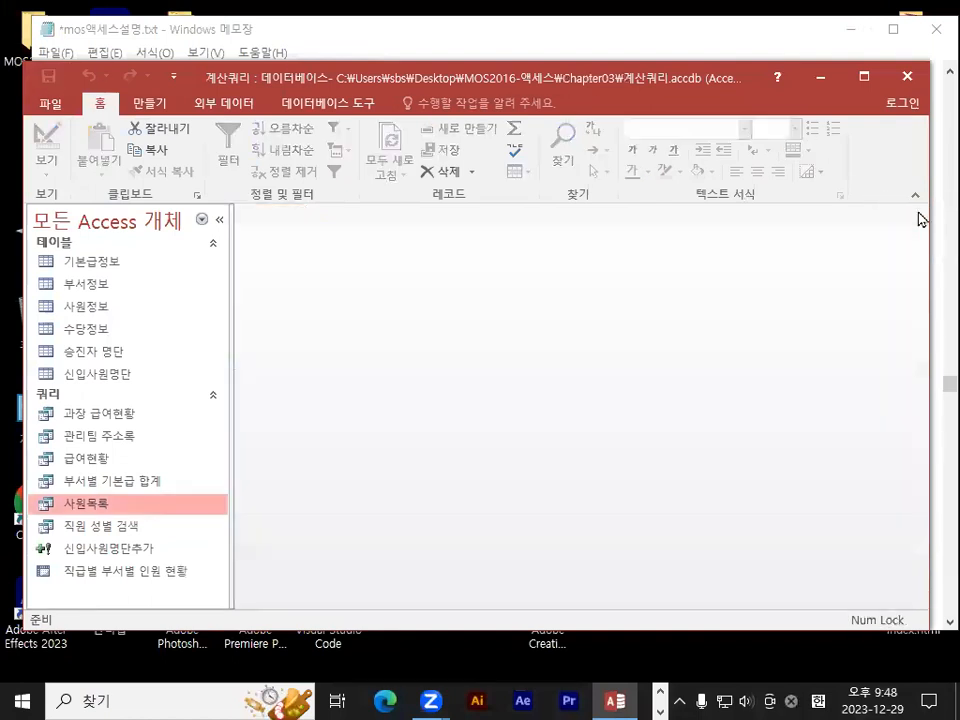